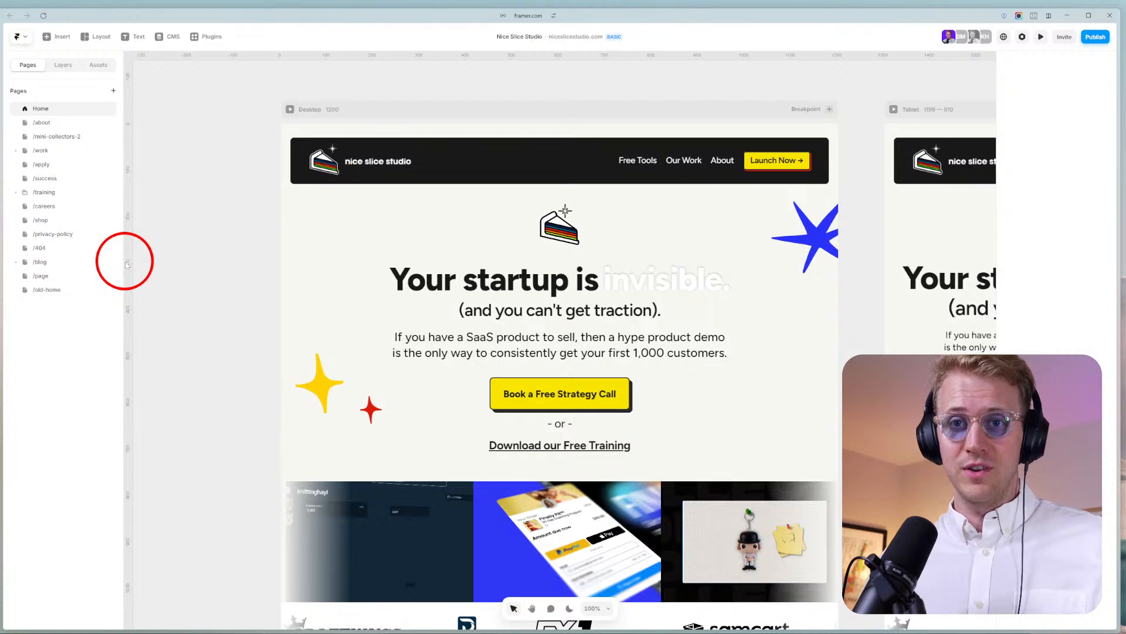
Expand the /training folder and open its /founders-script page to view the hero section and benefit cards.
{"action": "left_click", "coordinate": [18, 193]}
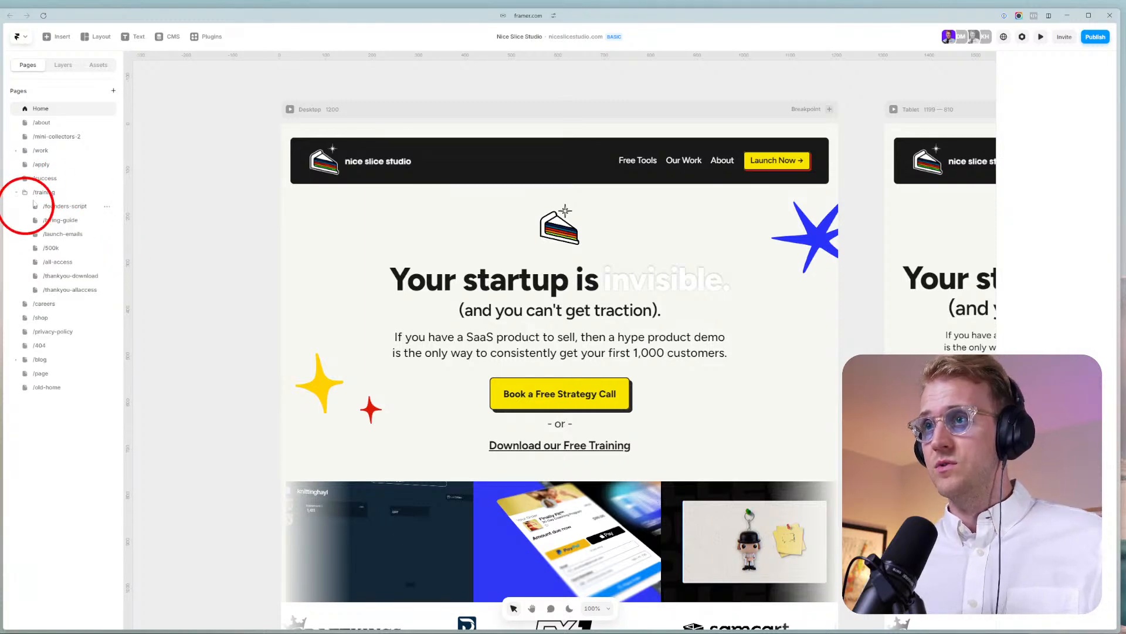
{"action": "left_click", "coordinate": [55, 206]}
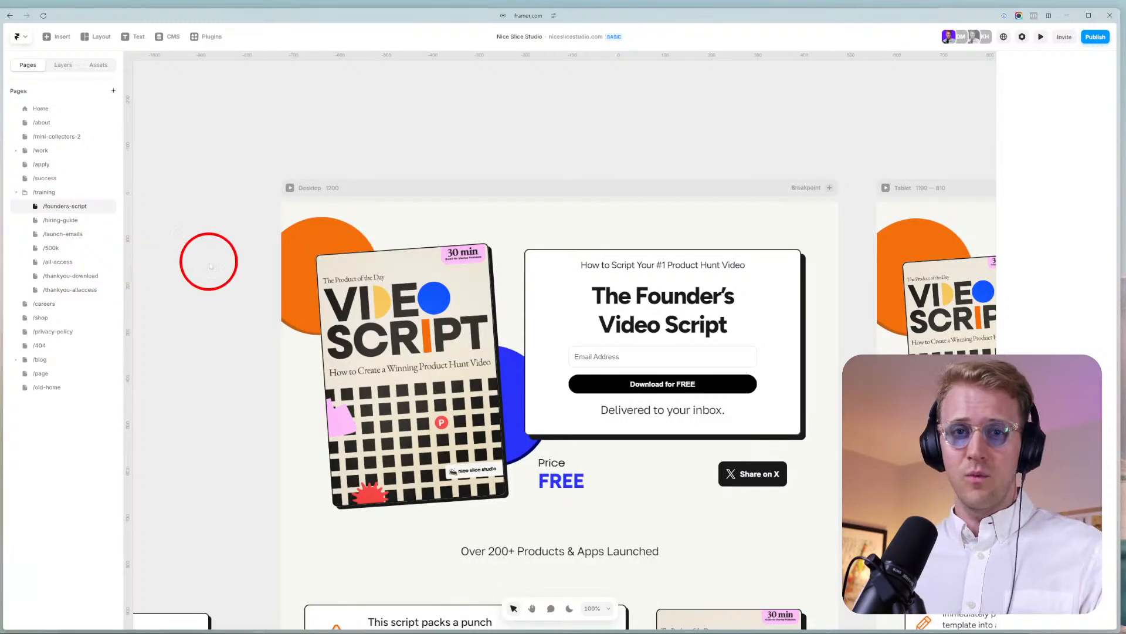
{"action": "scroll", "coordinate": [346, 372], "scroll_direction": "down", "scroll_amount": 3}
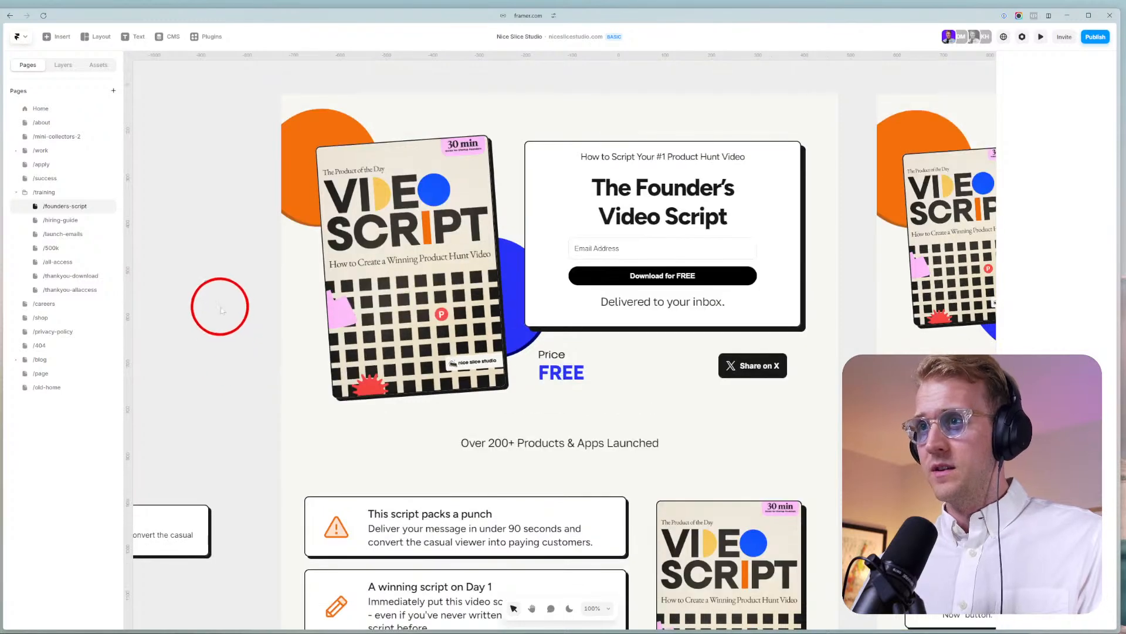
{"action": "scroll", "coordinate": [220, 312], "scroll_direction": "down", "scroll_amount": 4}
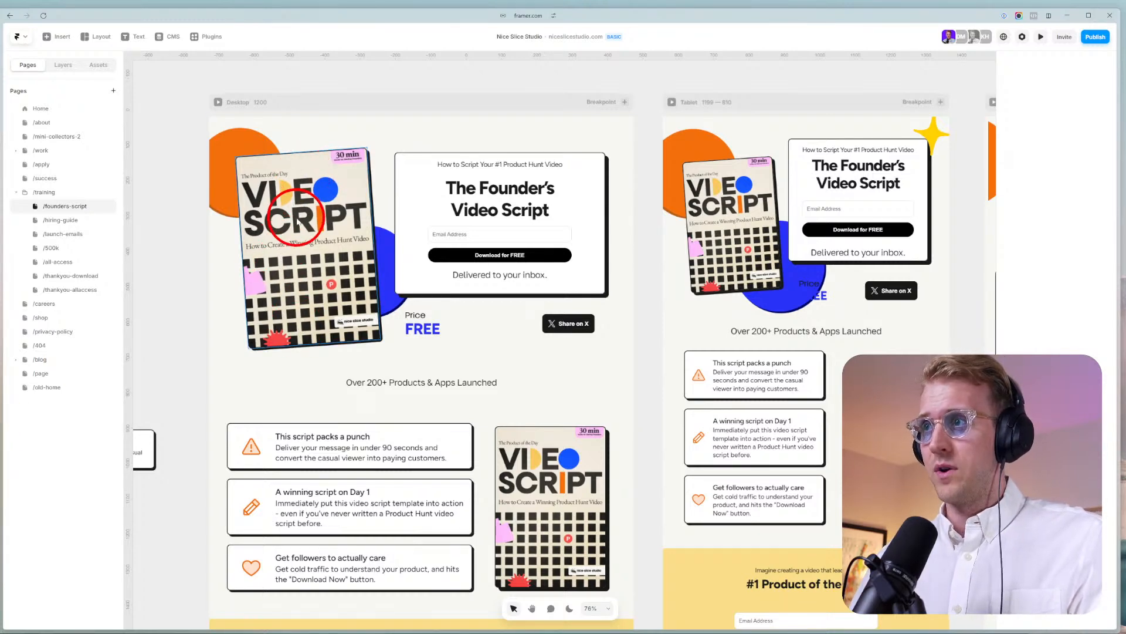
{"action": "scroll", "coordinate": [295, 197], "scroll_direction": "up", "scroll_amount": 2}
Mark the two-column hero with freehand red strokes down the Video Script book cover and the sign-up card.
{"action": "key", "text": "ctrl+2"}
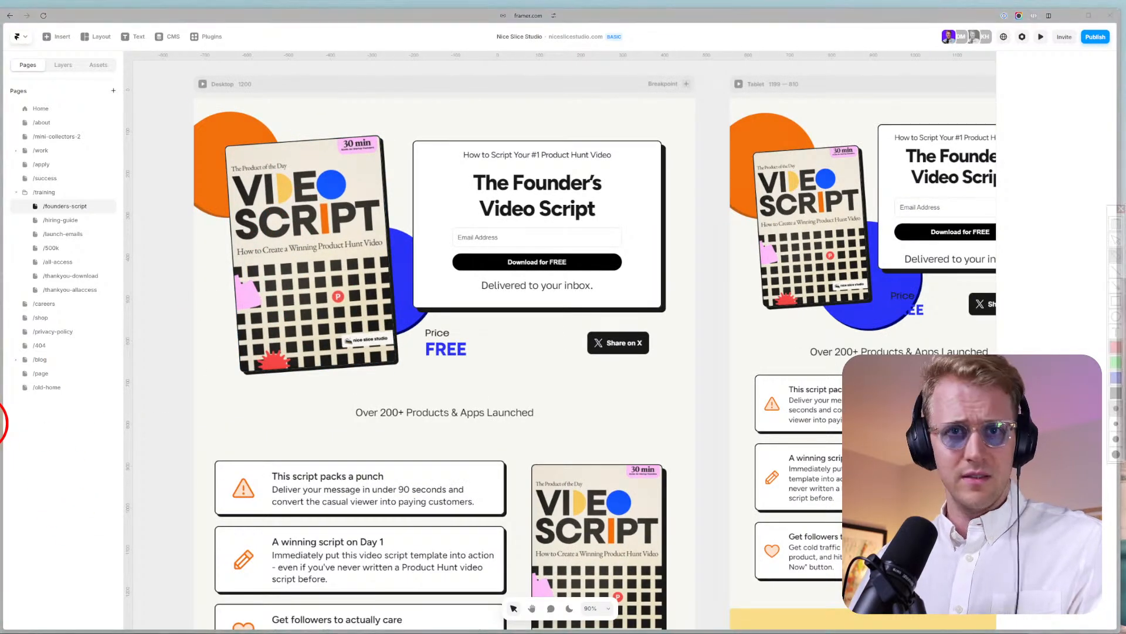
{"action": "mouse_move", "coordinate": [274, 131]}
{"action": "left_mouse_down"}
{"action": "mouse_move", "coordinate": [276, 151]}
{"action": "mouse_move", "coordinate": [503, 369]}
{"action": "mouse_move", "coordinate": [598, 370]}
{"action": "left_mouse_up"}
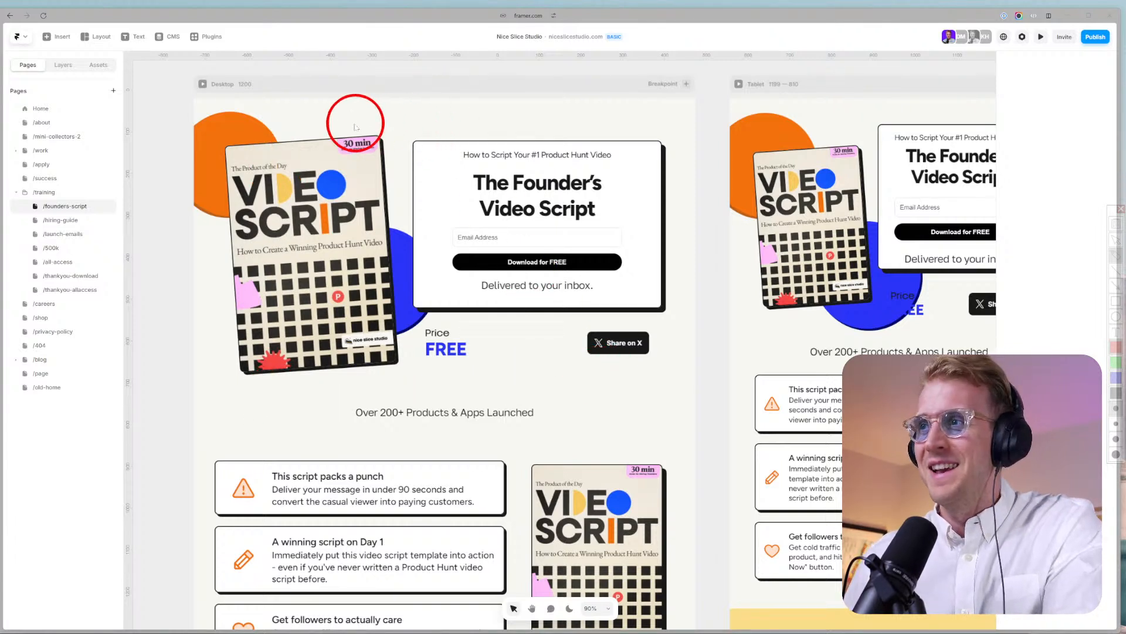
{"action": "left_click_drag", "start_coordinate": [291, 108], "coordinate": [308, 397]}
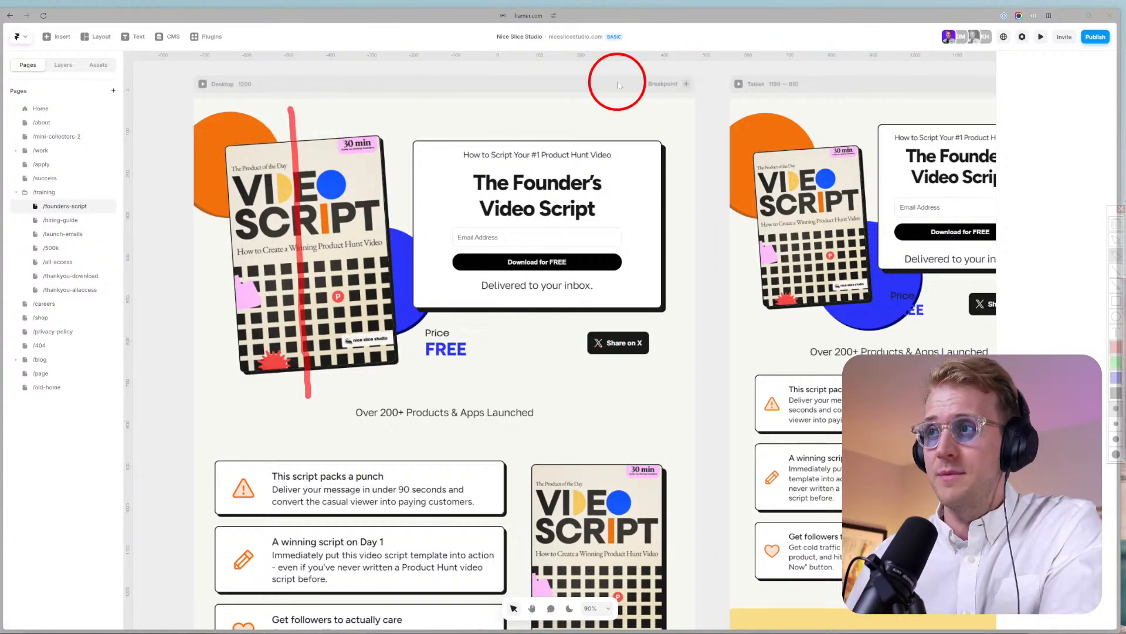
{"action": "left_click_drag", "start_coordinate": [525, 103], "coordinate": [503, 367]}
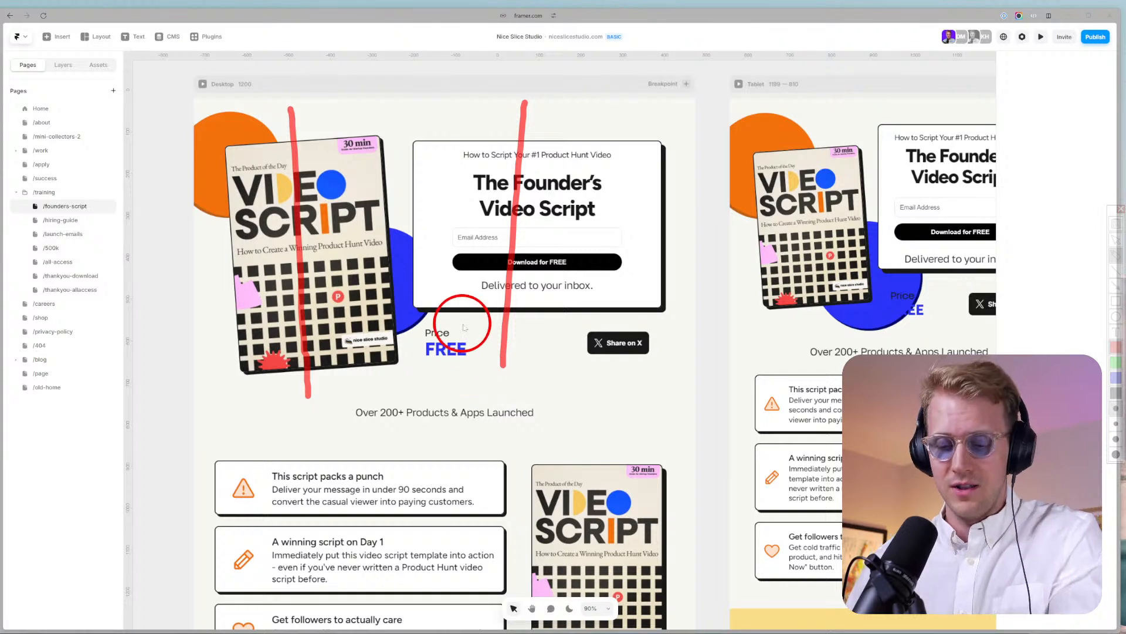
{"action": "mouse_move", "coordinate": [312, 167]}
{"action": "left_mouse_down"}
{"action": "mouse_move", "coordinate": [391, 246]}
{"action": "mouse_move", "coordinate": [164, 272]}
{"action": "mouse_move", "coordinate": [252, 314]}
{"action": "mouse_move", "coordinate": [208, 324]}
{"action": "left_mouse_up"}
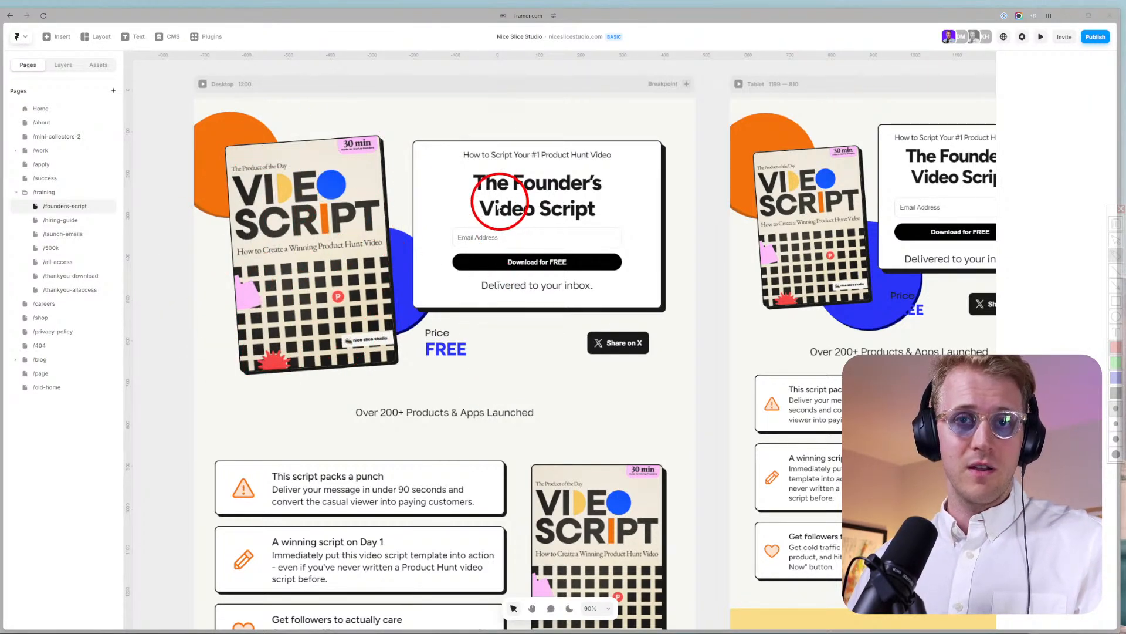
{"action": "mouse_move", "coordinate": [437, 188]}
{"action": "left_mouse_down"}
{"action": "mouse_move", "coordinate": [440, 291]}
{"action": "mouse_move", "coordinate": [652, 278]}
{"action": "mouse_move", "coordinate": [680, 196]}
{"action": "mouse_move", "coordinate": [435, 196]}
{"action": "left_mouse_up"}
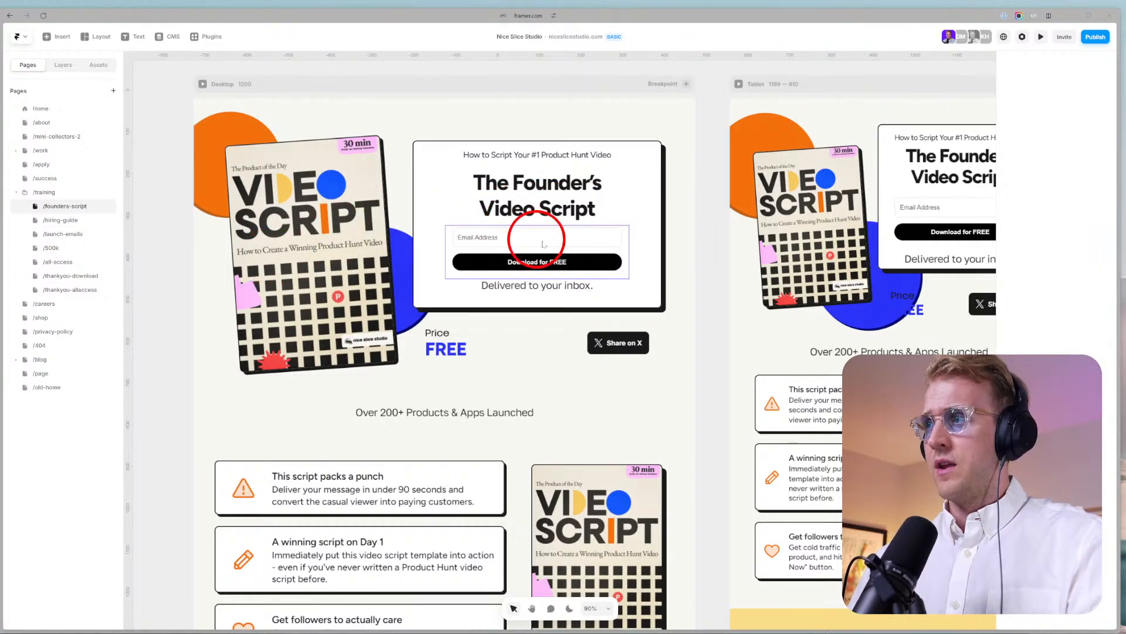
Examine the Founder's Video Script sign-up card, including its email field, download button and delivery note.
{"action": "scroll", "coordinate": [610, 245], "scroll_direction": "up", "scroll_amount": 5}
{"action": "scroll", "coordinate": [610, 245], "scroll_direction": "up", "scroll_amount": 1}
{"action": "left_click_drag", "start_coordinate": [750, 198], "coordinate": [818, 244]}
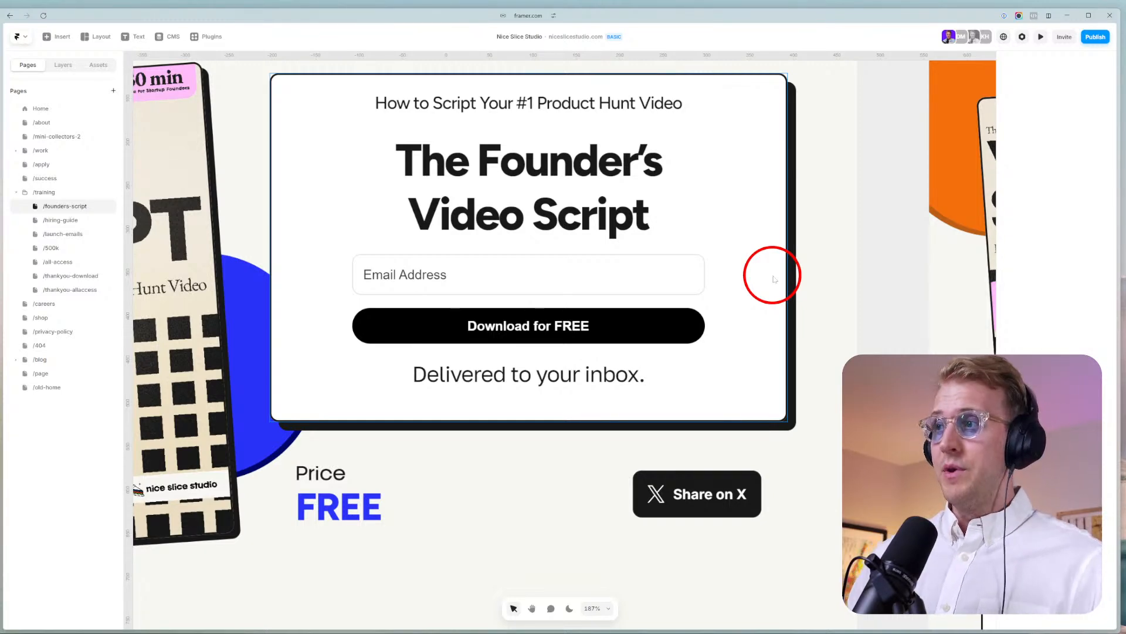
{"action": "scroll", "coordinate": [773, 277], "scroll_direction": "down", "scroll_amount": 5}
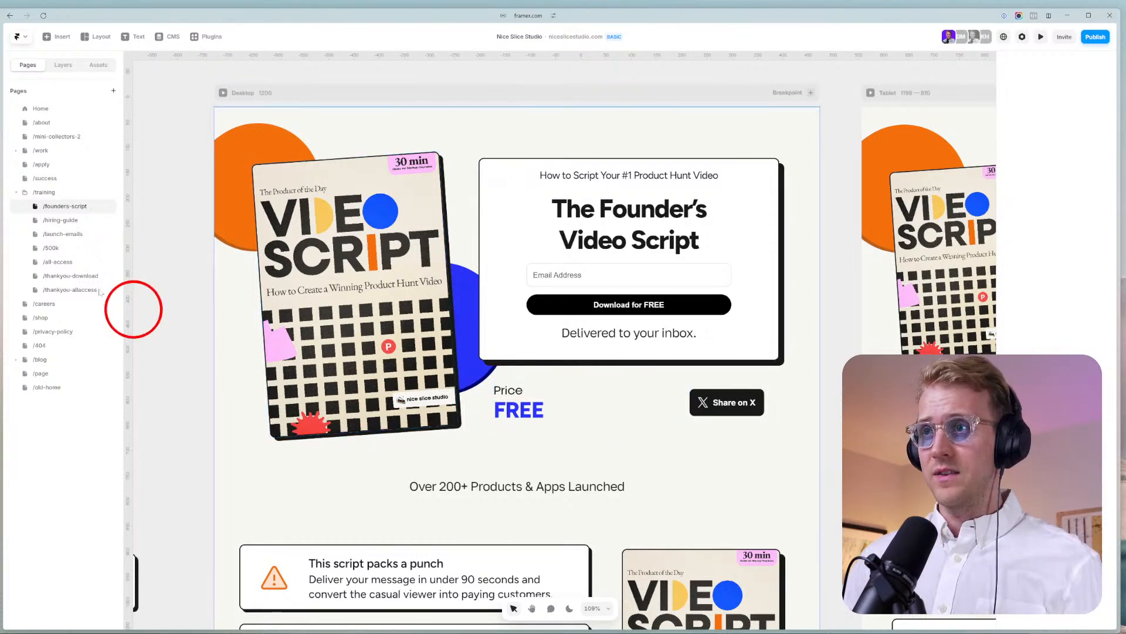
Open the /hiring-guide page and outline its whole desktop hero section with a freehand red annotation.
{"action": "left_click", "coordinate": [60, 221]}
{"action": "scroll", "coordinate": [170, 301], "scroll_direction": "down", "scroll_amount": 2}
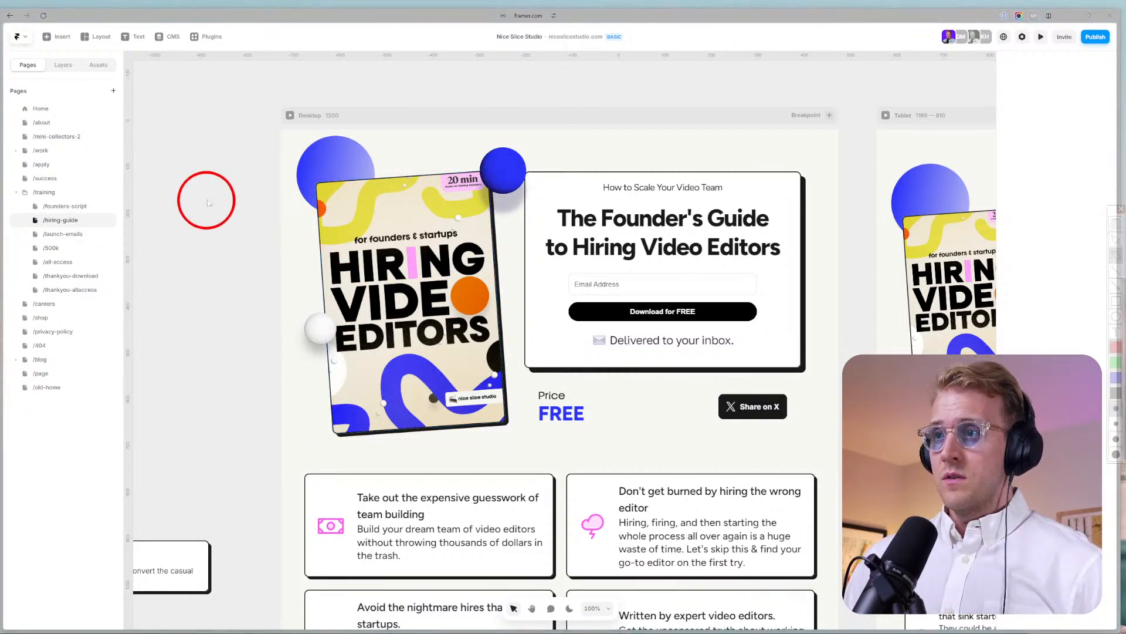
{"action": "mouse_move", "coordinate": [275, 127]}
{"action": "left_mouse_down"}
{"action": "mouse_move", "coordinate": [276, 352]}
{"action": "mouse_move", "coordinate": [328, 475]}
{"action": "mouse_move", "coordinate": [842, 474]}
{"action": "mouse_move", "coordinate": [850, 196]}
{"action": "mouse_move", "coordinate": [752, 134]}
{"action": "mouse_move", "coordinate": [374, 151]}
{"action": "mouse_move", "coordinate": [292, 135]}
{"action": "left_mouse_up"}
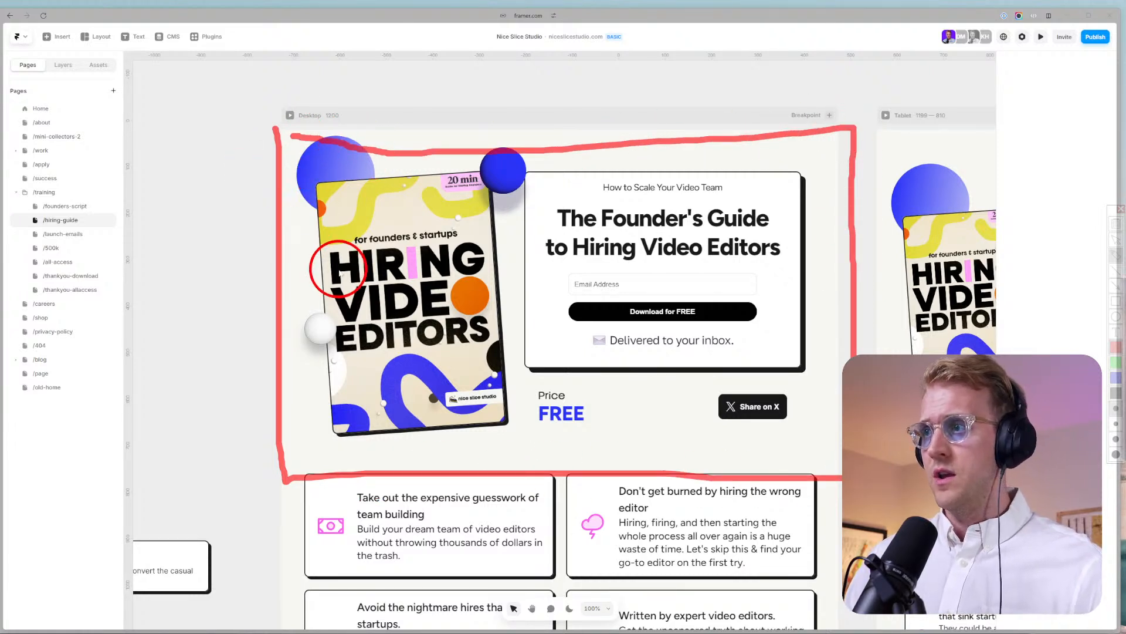
{"action": "key", "text": "Escape"}
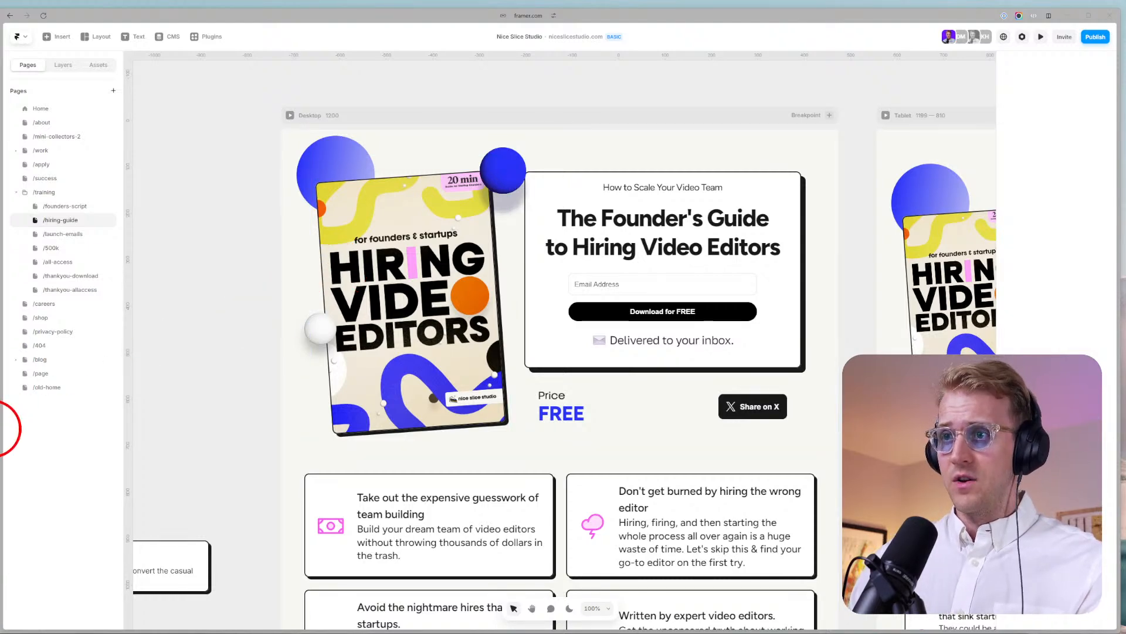
Outline the four benefit cards and the "What's inside?" checklist on the desktop layout with freehand red annotations.
{"action": "scroll", "coordinate": [367, 363], "scroll_direction": "down", "scroll_amount": 1}
{"action": "scroll", "coordinate": [367, 363], "scroll_direction": "up", "scroll_amount": 1}
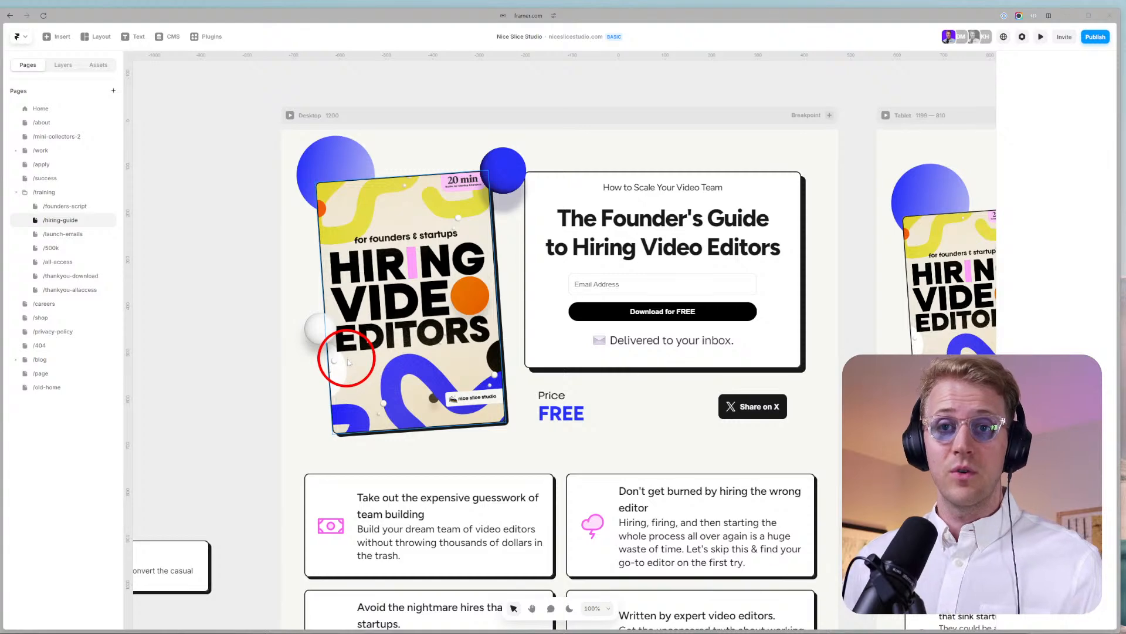
{"action": "scroll", "coordinate": [346, 360], "scroll_direction": "down", "scroll_amount": 3}
{"action": "scroll", "coordinate": [344, 359], "scroll_direction": "down", "scroll_amount": 5}
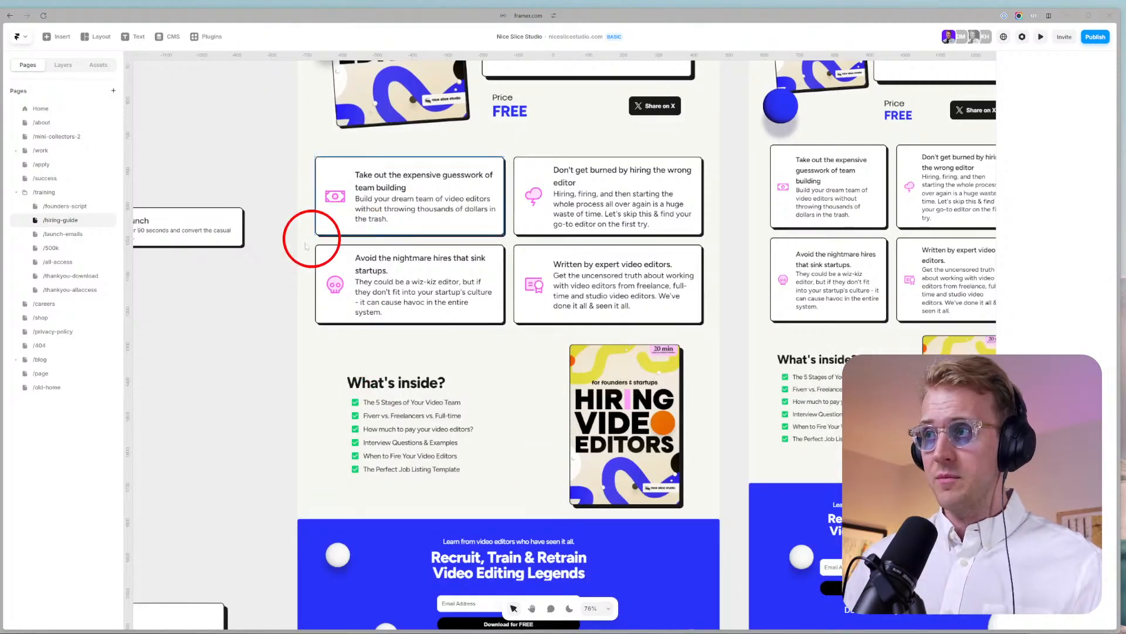
{"action": "key", "text": "ctrl+2"}
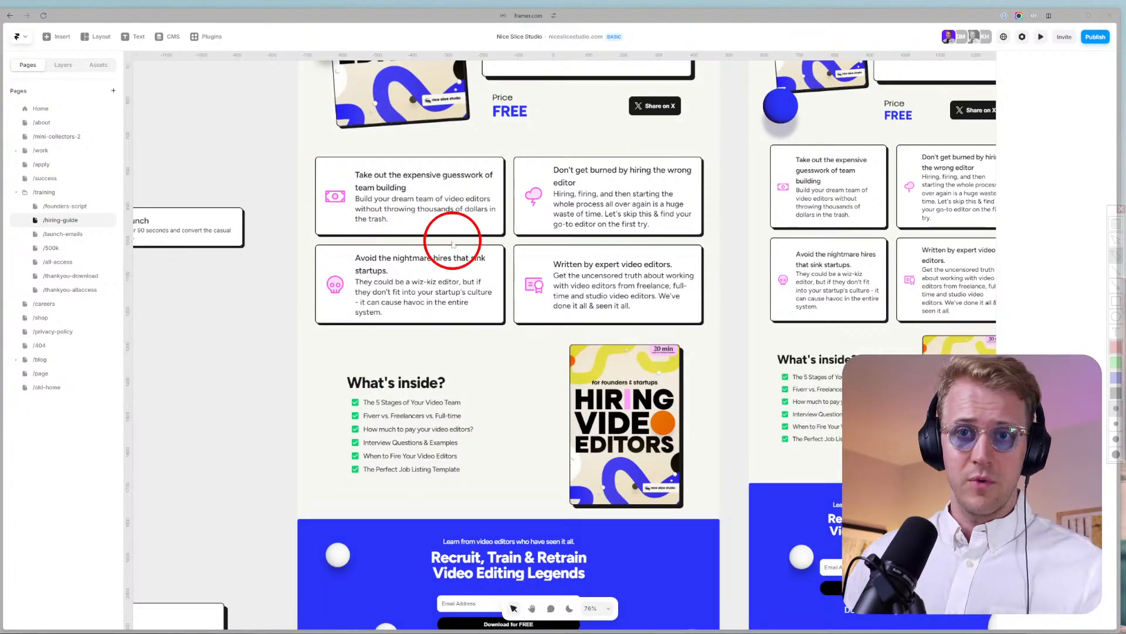
{"action": "mouse_move", "coordinate": [294, 138]}
{"action": "left_mouse_down"}
{"action": "mouse_move", "coordinate": [291, 151]}
{"action": "mouse_move", "coordinate": [709, 367]}
{"action": "mouse_move", "coordinate": [359, 202]}
{"action": "left_mouse_up"}
{"action": "mouse_move", "coordinate": [329, 341]}
{"action": "left_mouse_down"}
{"action": "mouse_move", "coordinate": [335, 359]}
{"action": "mouse_move", "coordinate": [502, 465]}
{"action": "mouse_move", "coordinate": [347, 320]}
{"action": "left_mouse_up"}
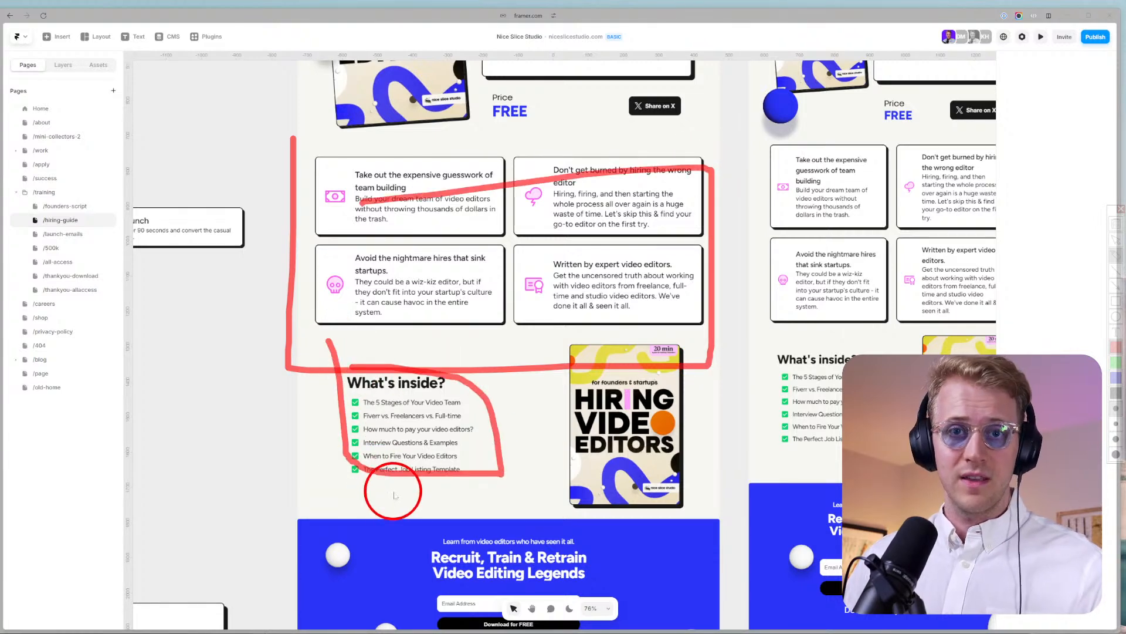
Examine the blue closing sign-up section of the hiring guide and compare it with the hero and the content between them.
{"action": "scroll", "coordinate": [317, 334], "scroll_direction": "down", "scroll_amount": 5}
{"action": "scroll", "coordinate": [618, 217], "scroll_direction": "up", "scroll_amount": 5}
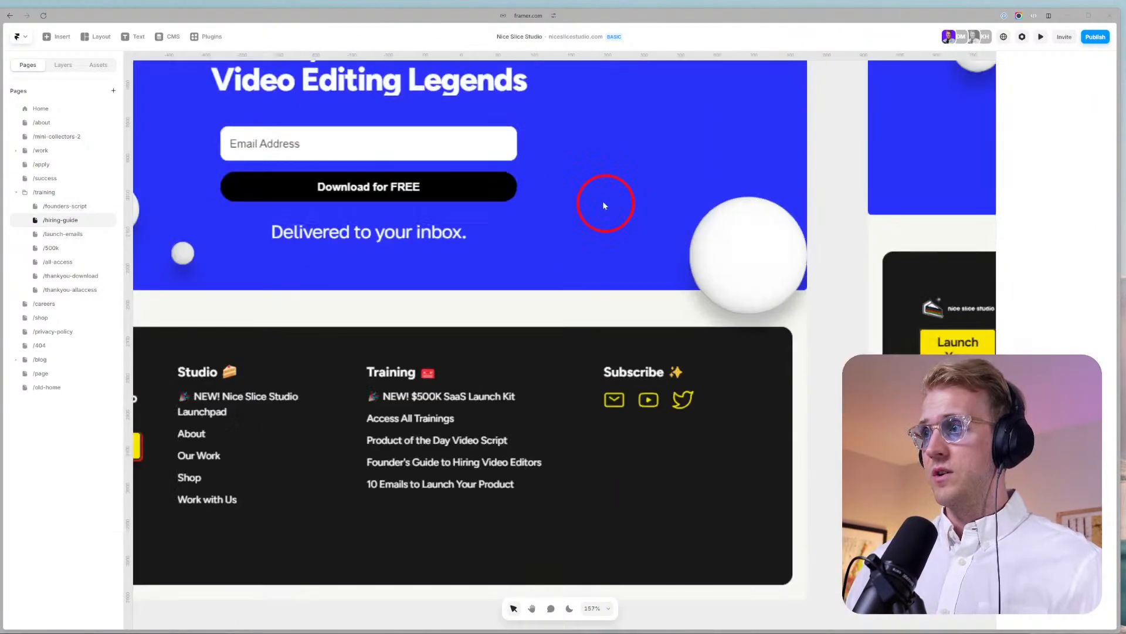
{"action": "scroll", "coordinate": [570, 198], "scroll_direction": "down", "scroll_amount": 5}
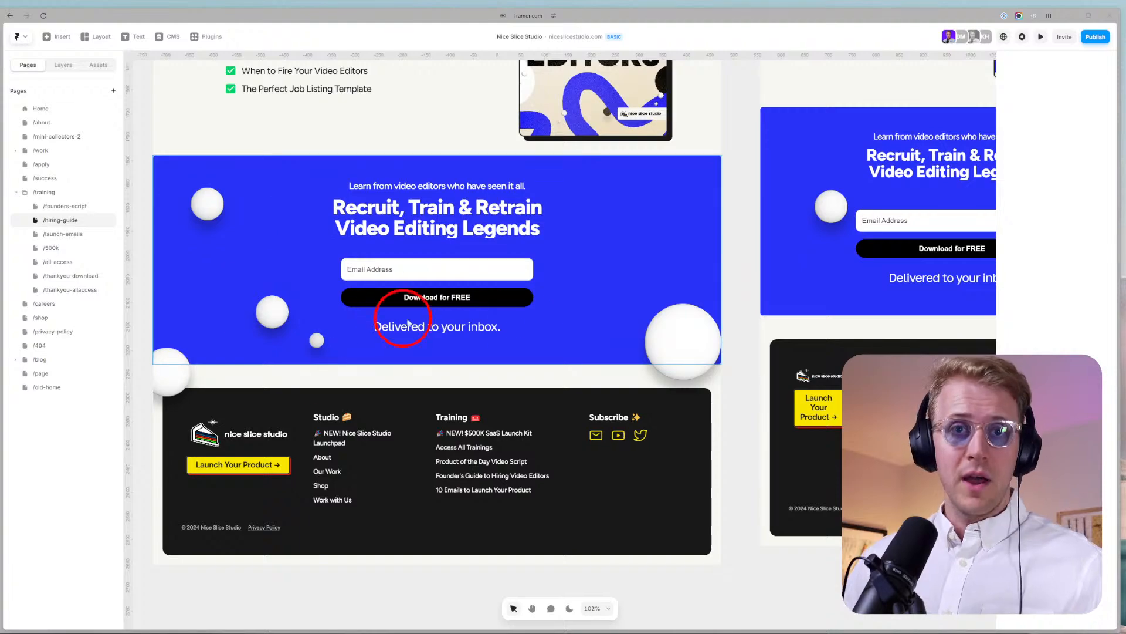
{"action": "scroll", "coordinate": [357, 287], "scroll_direction": "up", "scroll_amount": 10}
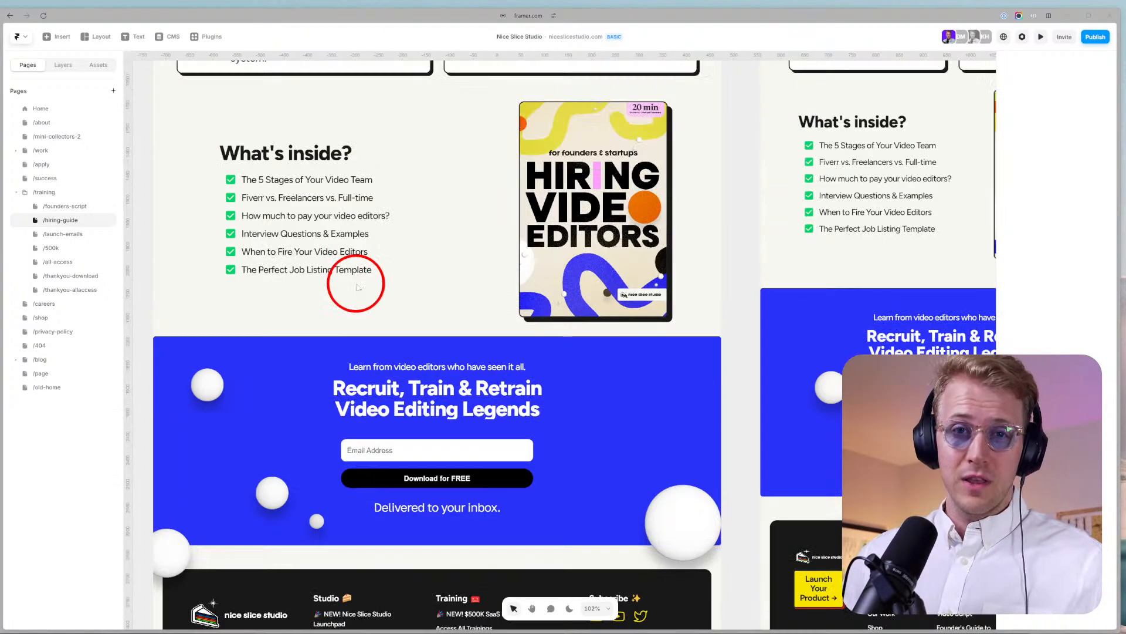
{"action": "scroll", "coordinate": [450, 169], "scroll_direction": "up", "scroll_amount": 3}
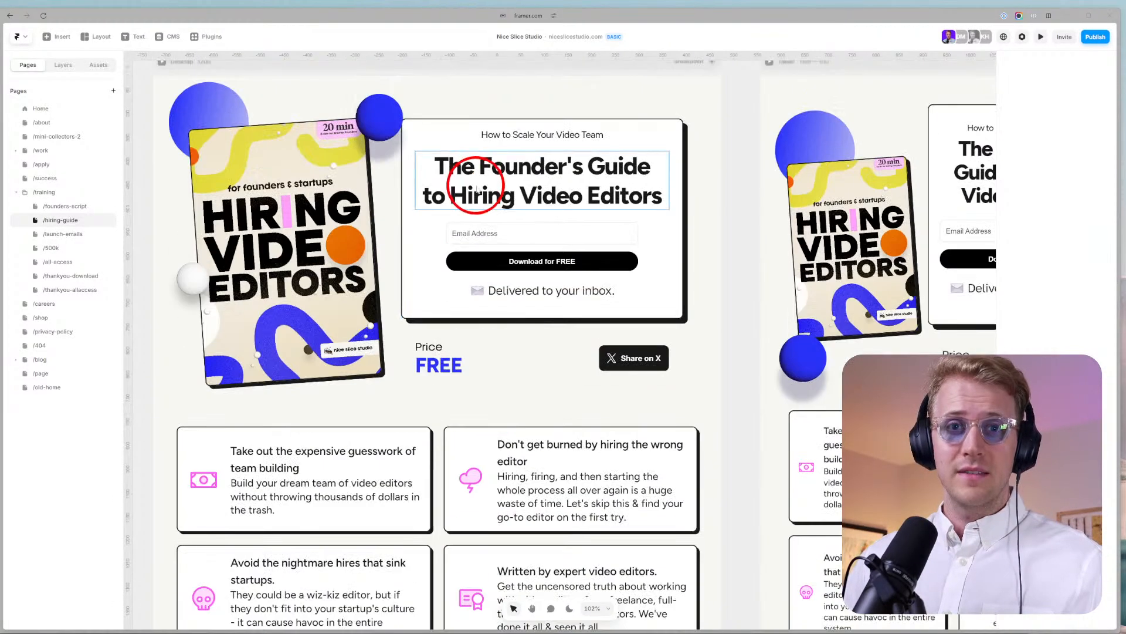
{"action": "scroll", "coordinate": [460, 188], "scroll_direction": "down", "scroll_amount": 5}
{"action": "scroll", "coordinate": [440, 213], "scroll_direction": "up", "scroll_amount": 4}
{"action": "scroll", "coordinate": [458, 252], "scroll_direction": "down", "scroll_amount": 10}
{"action": "scroll", "coordinate": [454, 271], "scroll_direction": "up", "scroll_amount": 3}
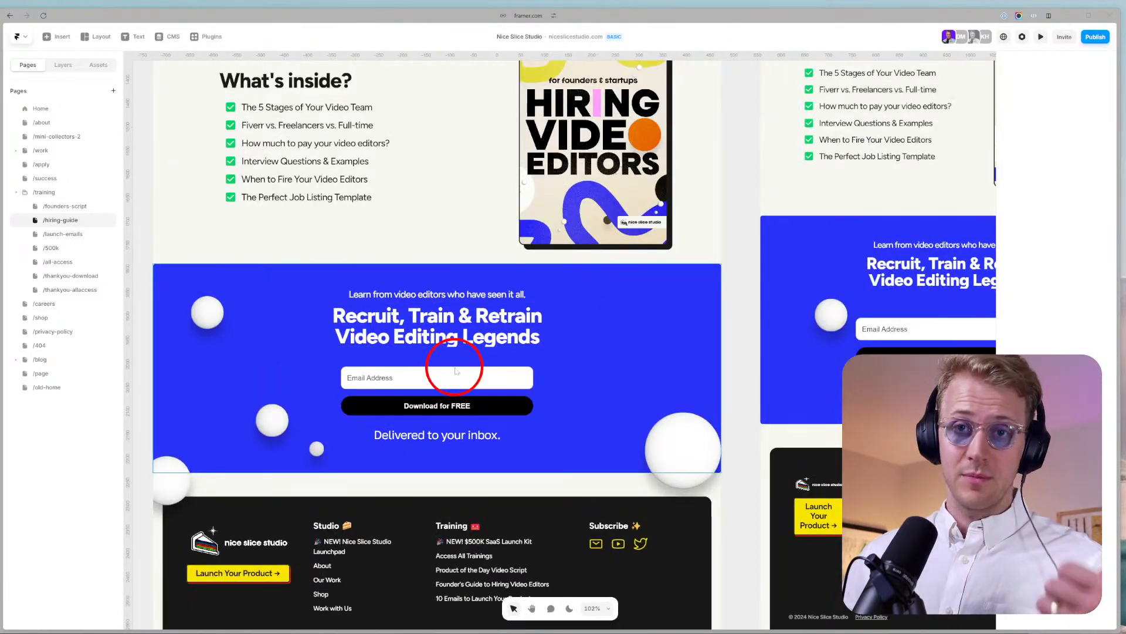
{"action": "scroll", "coordinate": [411, 352], "scroll_direction": "up", "scroll_amount": 3}
{"action": "scroll", "coordinate": [361, 372], "scroll_direction": "down", "scroll_amount": 5}
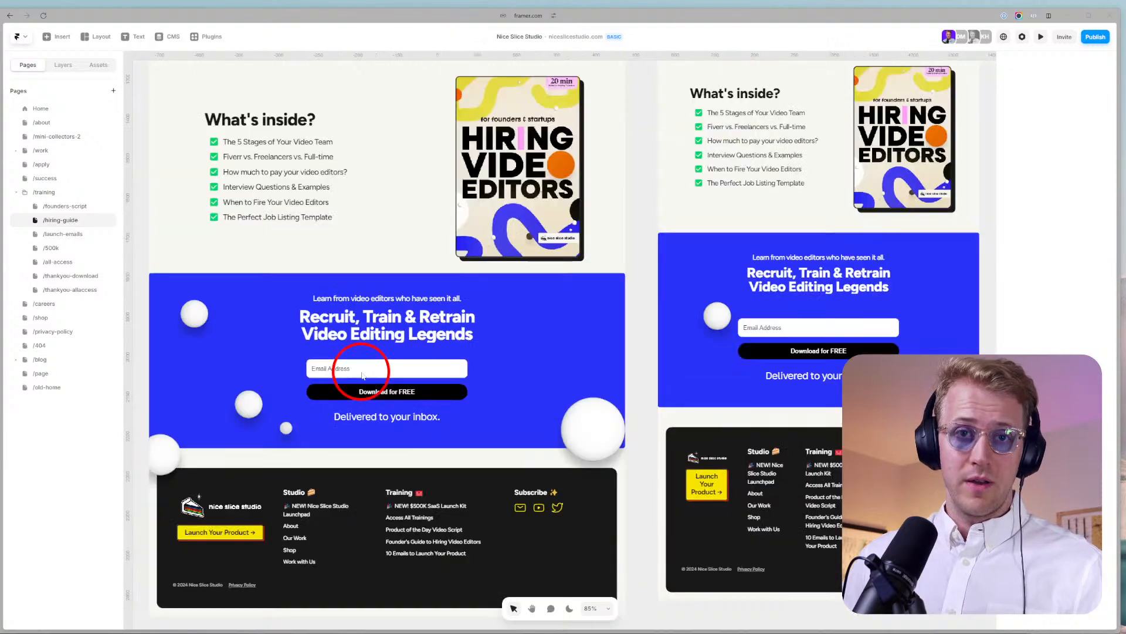
{"action": "scroll", "coordinate": [355, 352], "scroll_direction": "up", "scroll_amount": 2}
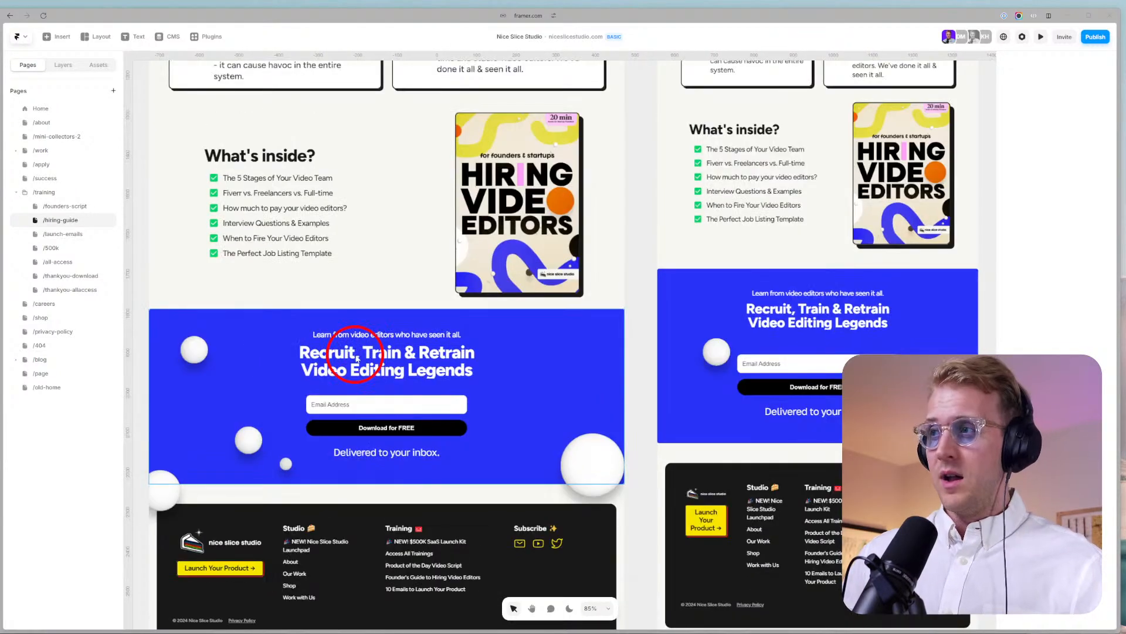
{"action": "scroll", "coordinate": [357, 359], "scroll_direction": "up", "scroll_amount": 10}
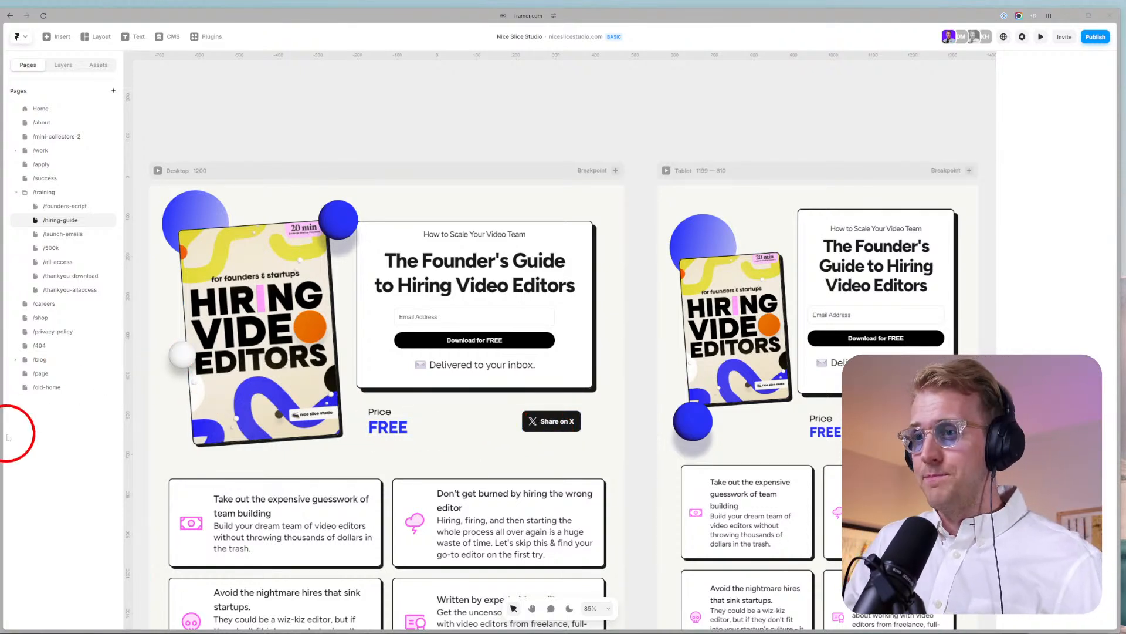
Open the /launch-emails page and view its desktop and tablet layouts.
{"action": "left_click", "coordinate": [62, 233]}
{"action": "scroll", "coordinate": [239, 248], "scroll_direction": "down", "scroll_amount": 2}
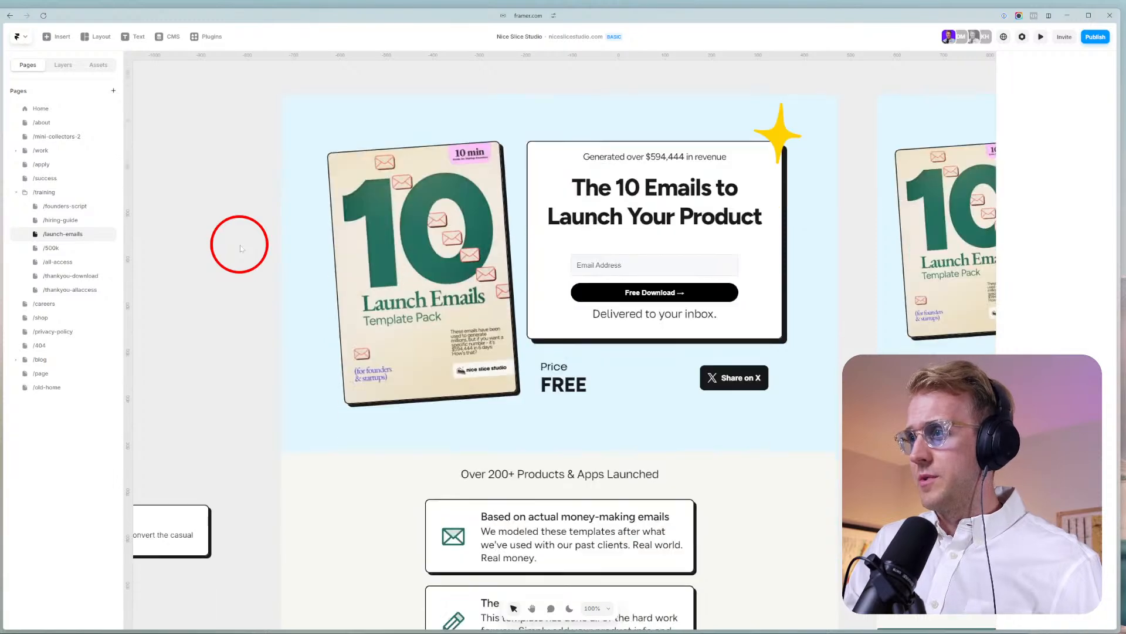
{"action": "scroll", "coordinate": [240, 246], "scroll_direction": "down", "scroll_amount": 3, "text": "ctrl"}
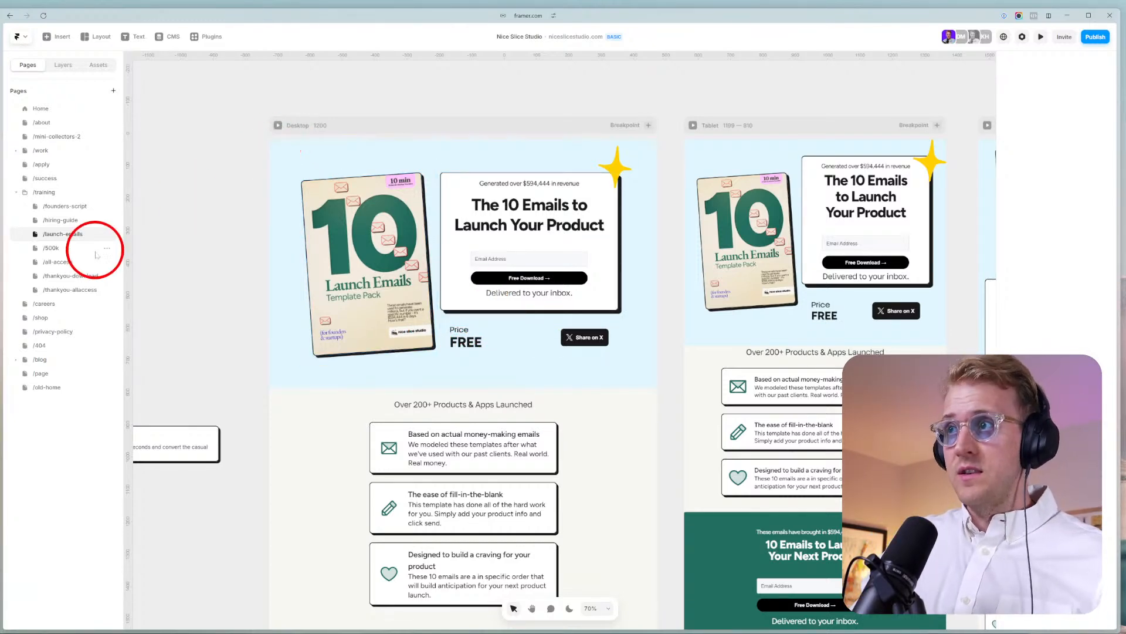
Return to the /hiring-guide page and review its hero, benefit cards and "What's inside?" list.
{"action": "left_click", "coordinate": [77, 226]}
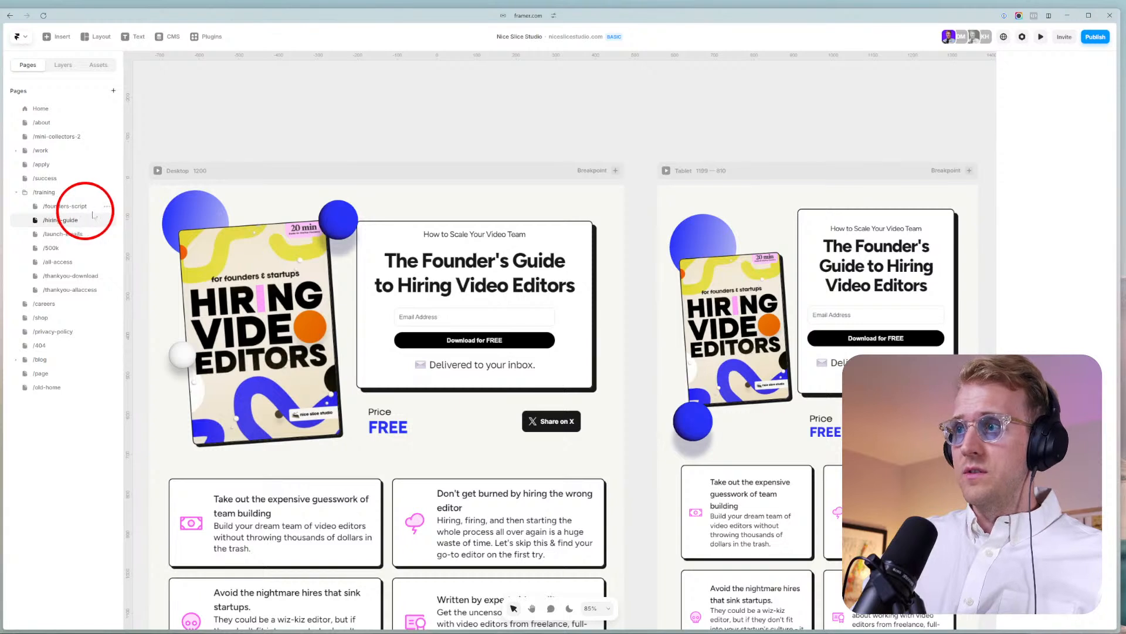
{"action": "left_click", "coordinate": [231, 188]}
{"action": "right_click", "coordinate": [50, 220]}
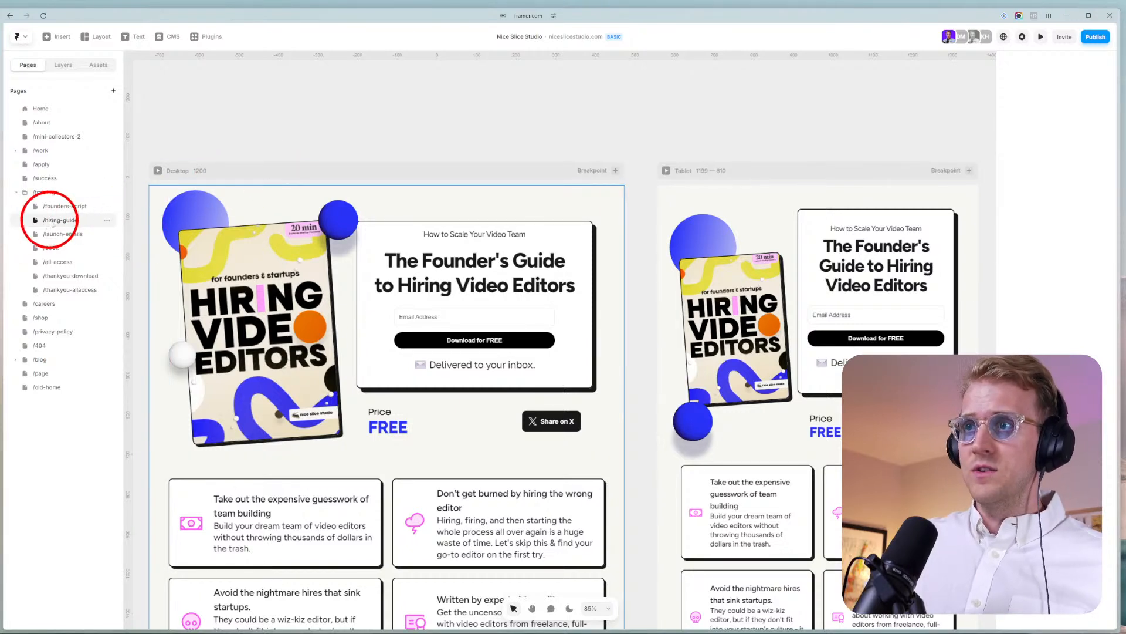
{"action": "left_click", "coordinate": [275, 135]}
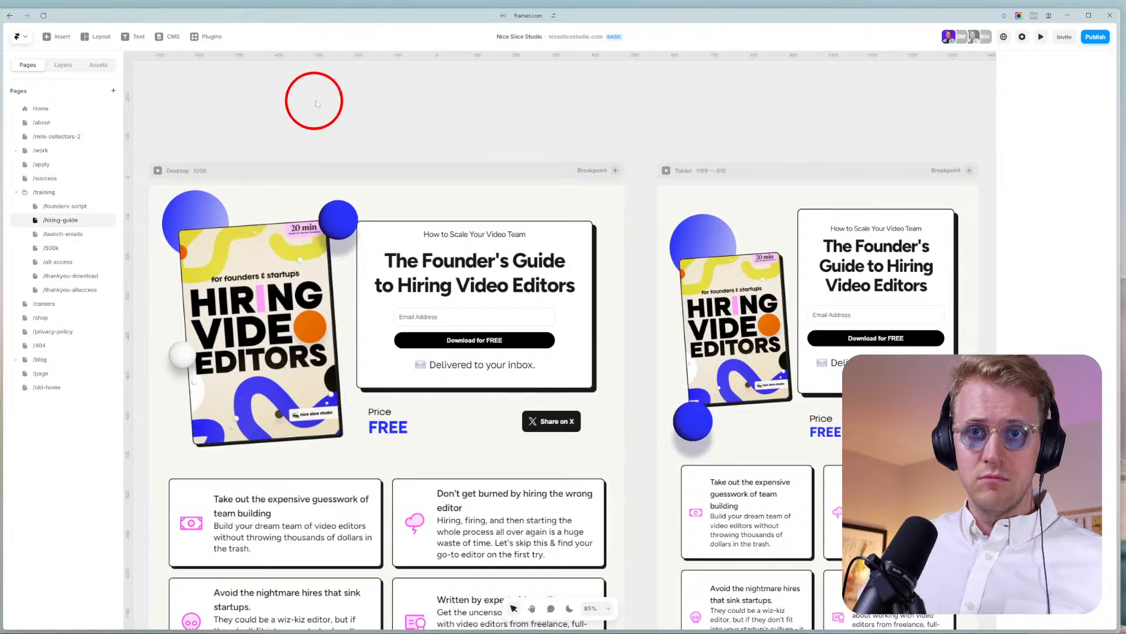
{"action": "left_click_drag", "start_coordinate": [313, 103], "coordinate": [342, 88]}
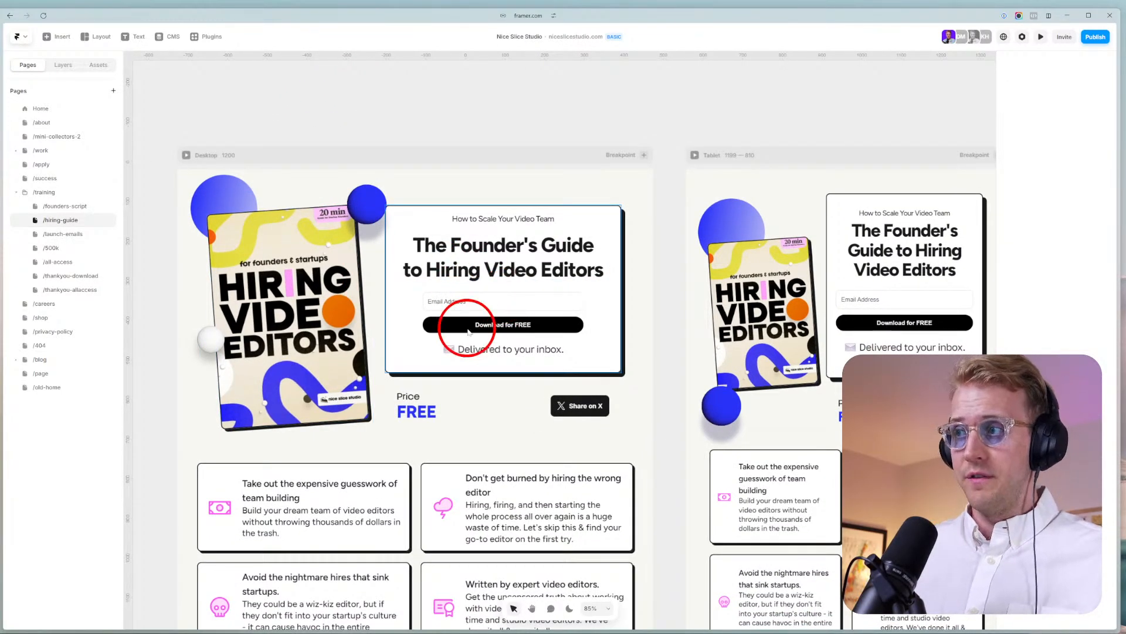
{"action": "scroll", "coordinate": [465, 319], "scroll_direction": "down", "scroll_amount": 5}
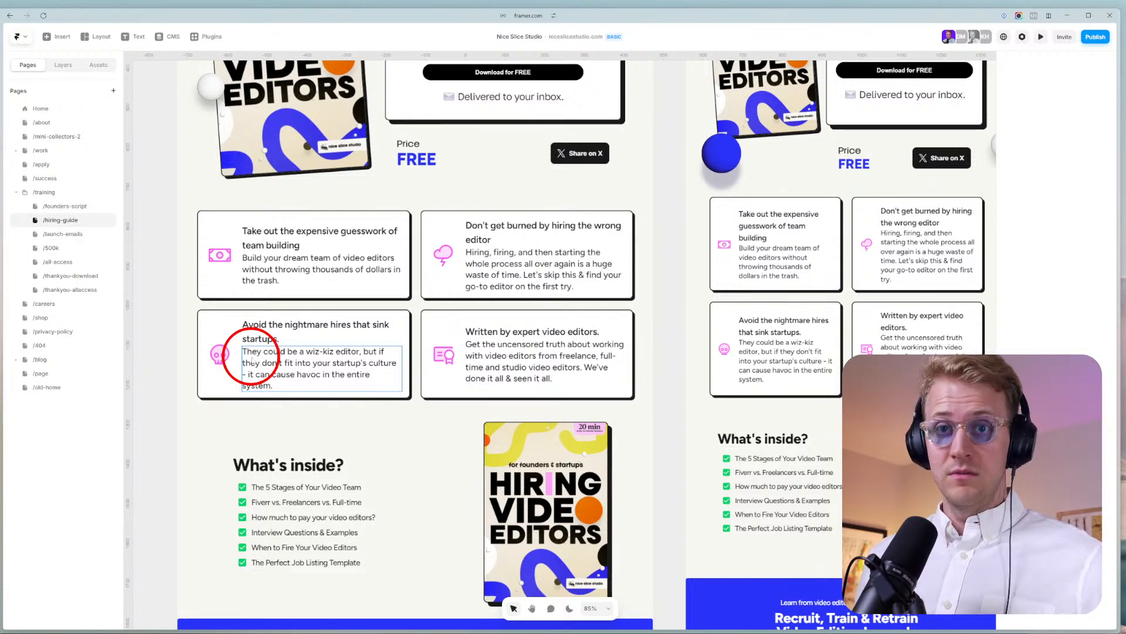
Switch back to the /launch-emails page in the /training folder.
{"action": "left_click", "coordinate": [58, 234]}
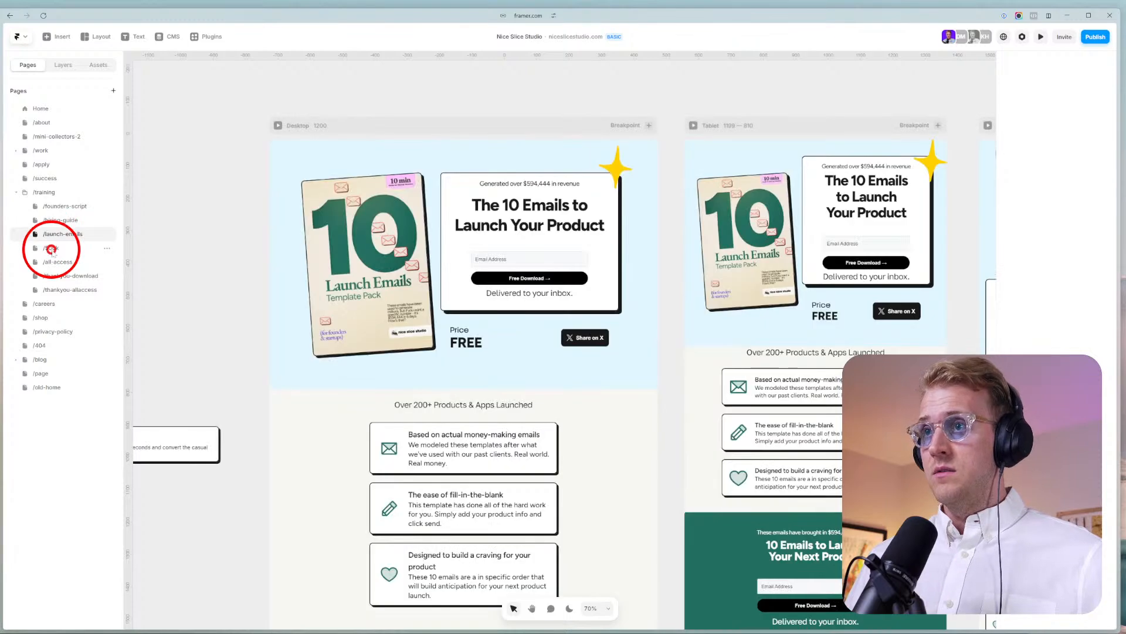
Open the /all-access page and review its Founder's Corner hero with the "Access All Trainings" heading and free access button.
{"action": "left_click", "coordinate": [51, 247]}
{"action": "left_click", "coordinate": [56, 262]}
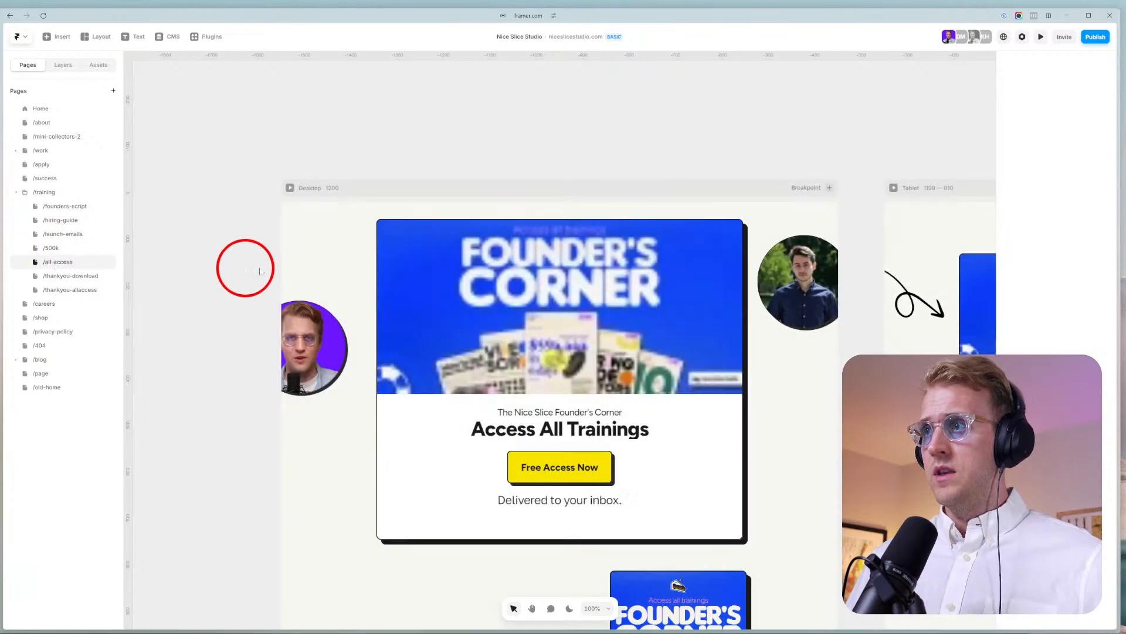
{"action": "scroll", "coordinate": [275, 259], "scroll_direction": "down", "scroll_amount": 2}
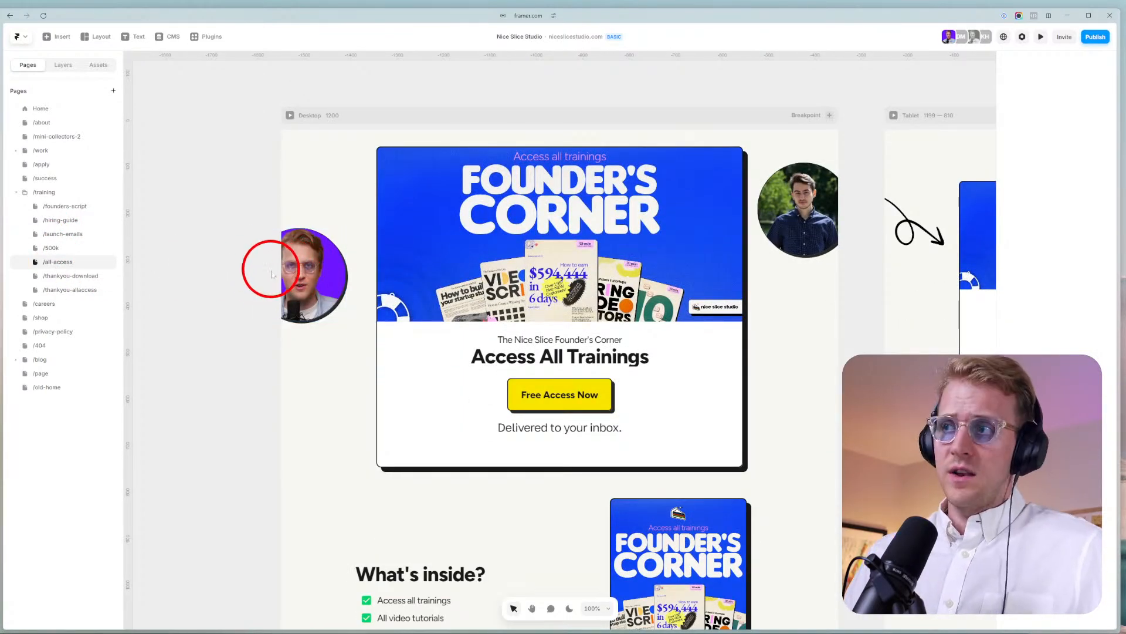
{"action": "scroll", "coordinate": [251, 280], "scroll_direction": "down", "scroll_amount": 3}
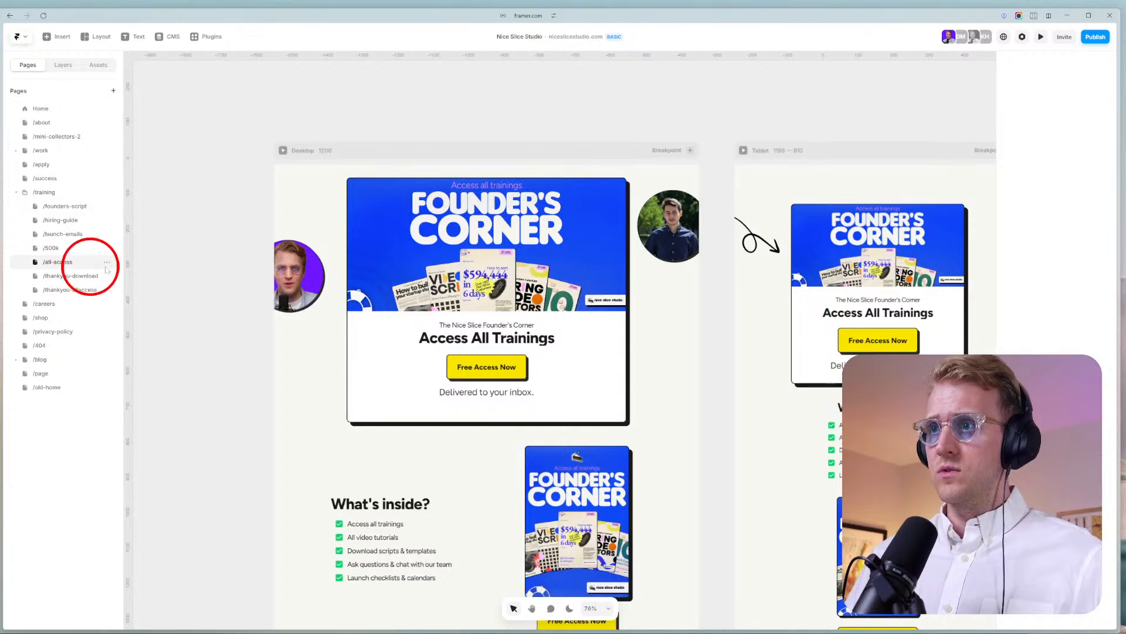
{"action": "scroll", "coordinate": [508, 351], "scroll_direction": "up", "scroll_amount": 4}
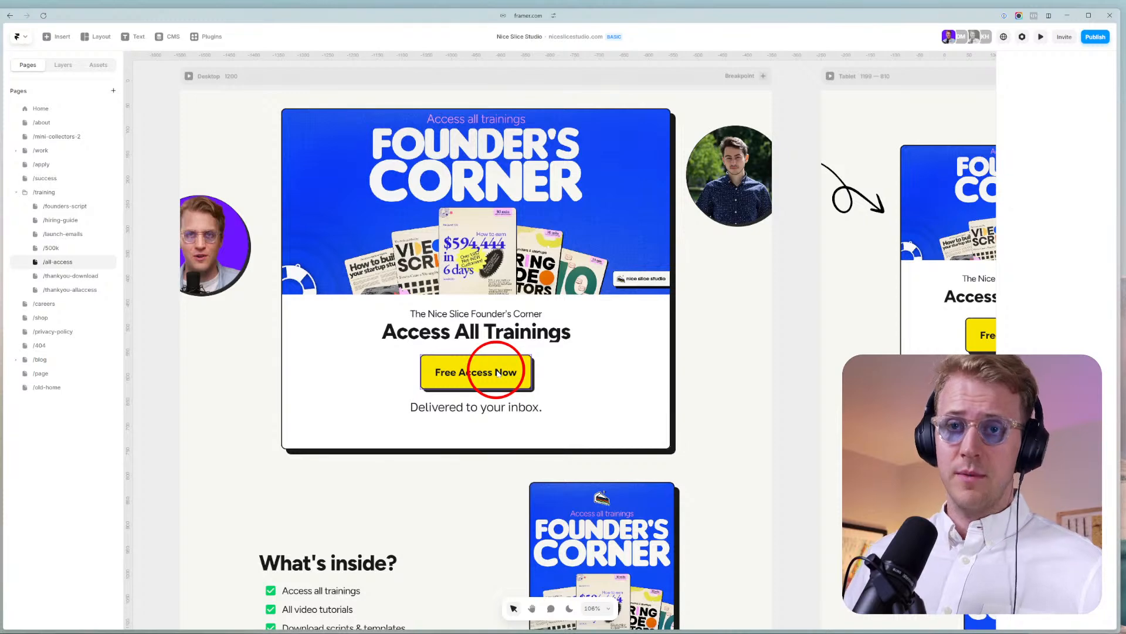
{"action": "scroll", "coordinate": [496, 371], "scroll_direction": "down", "scroll_amount": 2}
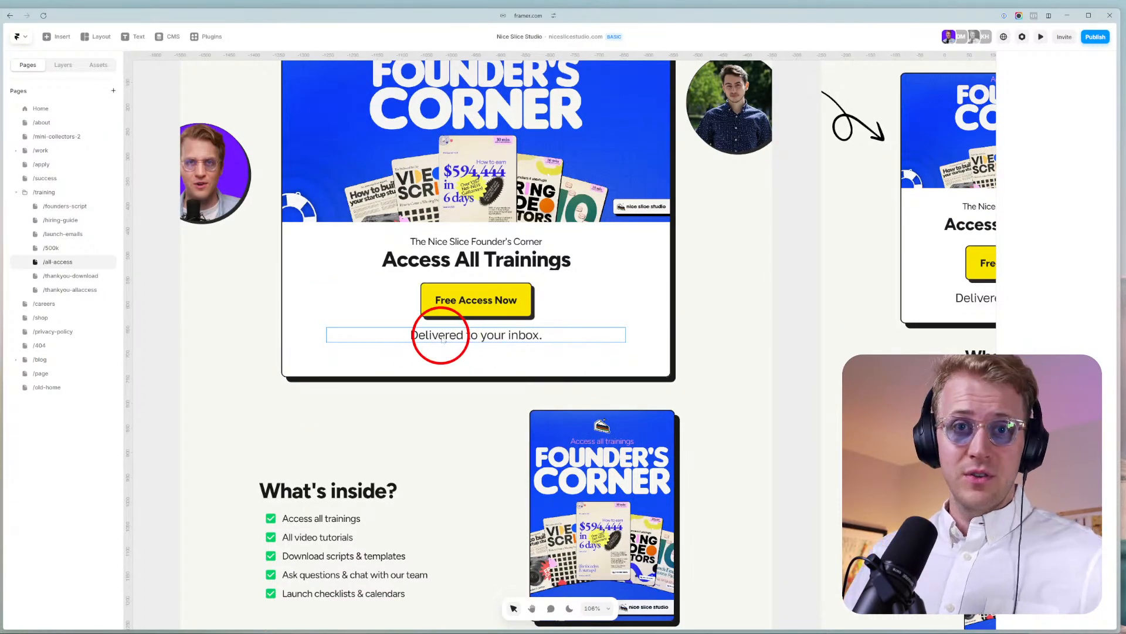
Examine the "What's inside?" checklist, the Founder's Corner cover with its access button, and the footer of the all-access page.
{"action": "scroll", "coordinate": [442, 338], "scroll_direction": "up", "scroll_amount": 5}
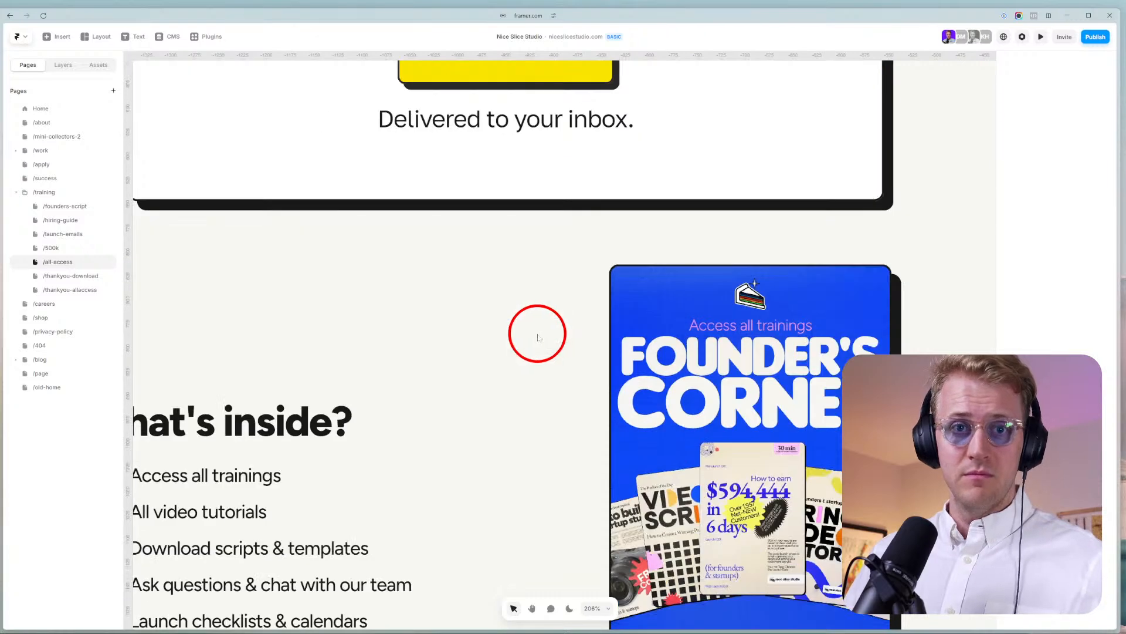
{"action": "scroll", "coordinate": [537, 335], "scroll_direction": "down", "scroll_amount": 4}
{"action": "scroll", "coordinate": [411, 339], "scroll_direction": "down", "scroll_amount": 5}
{"action": "scroll", "coordinate": [443, 349], "scroll_direction": "up", "scroll_amount": 3}
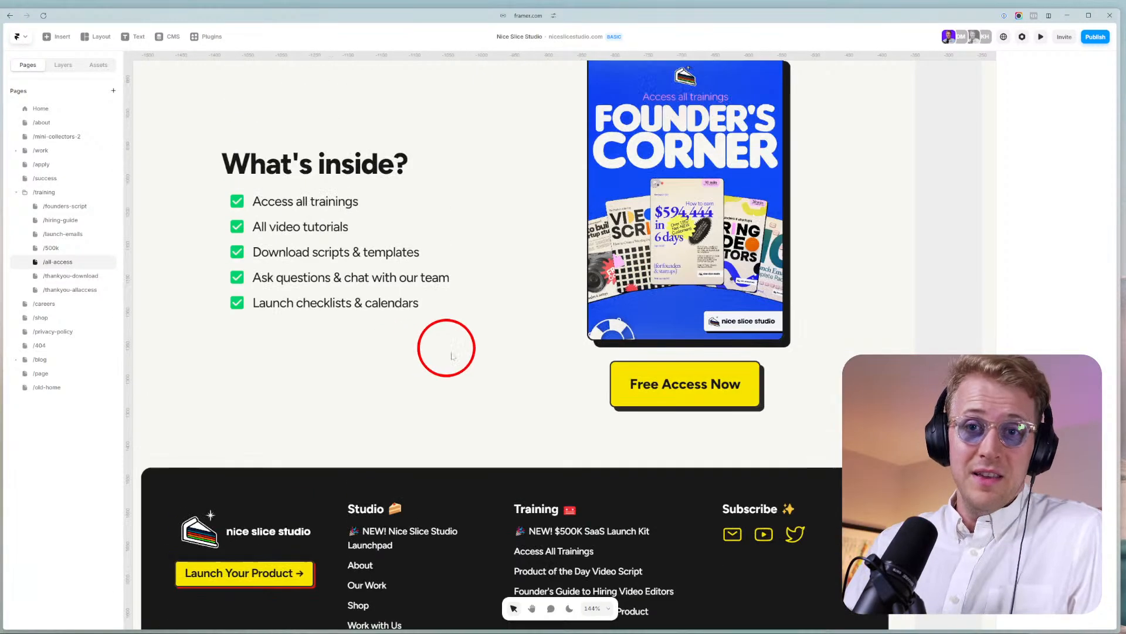
{"action": "scroll", "coordinate": [475, 373], "scroll_direction": "up", "scroll_amount": 3}
{"action": "scroll", "coordinate": [534, 399], "scroll_direction": "down", "scroll_amount": 3}
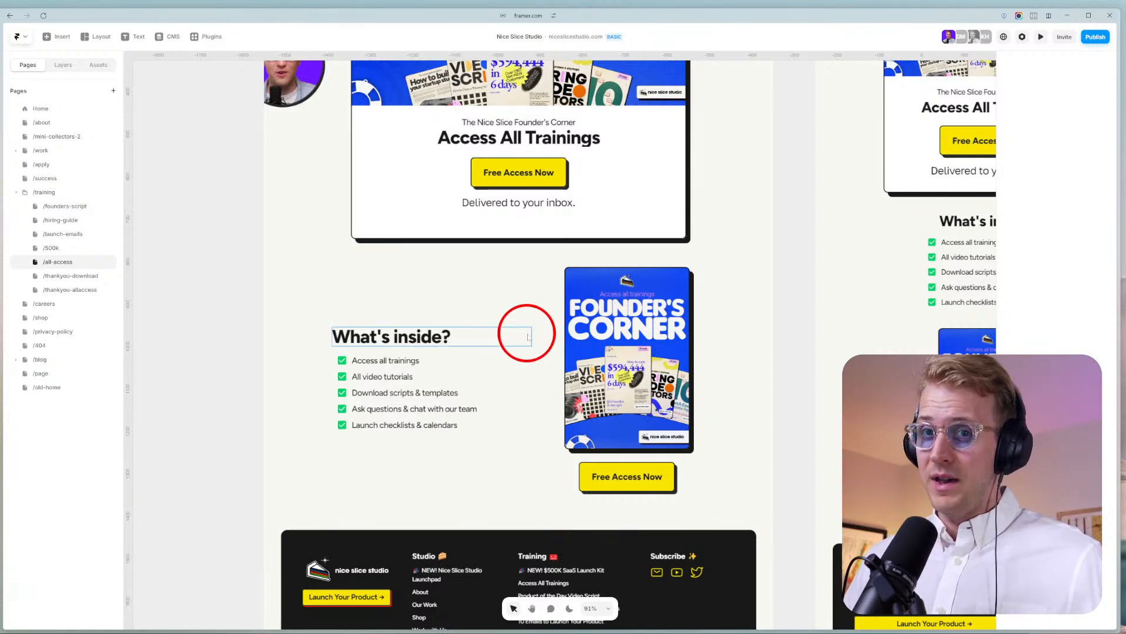
{"action": "scroll", "coordinate": [535, 375], "scroll_direction": "up", "scroll_amount": 2}
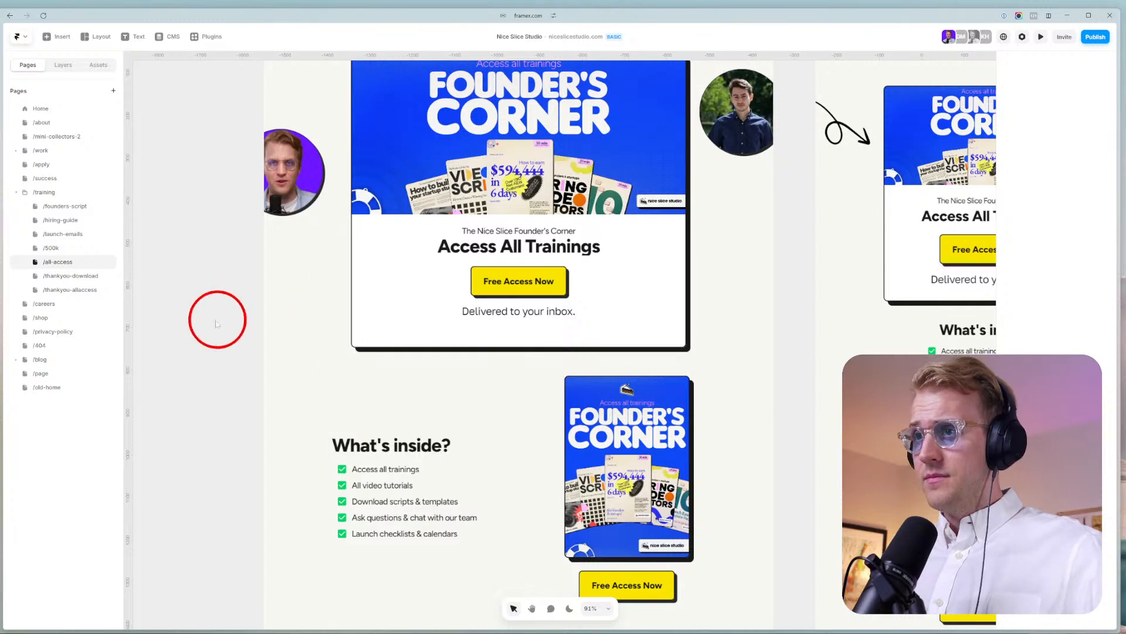
Add a new blank page to the site and place it inside the /training folder.
{"action": "left_click", "coordinate": [51, 206]}
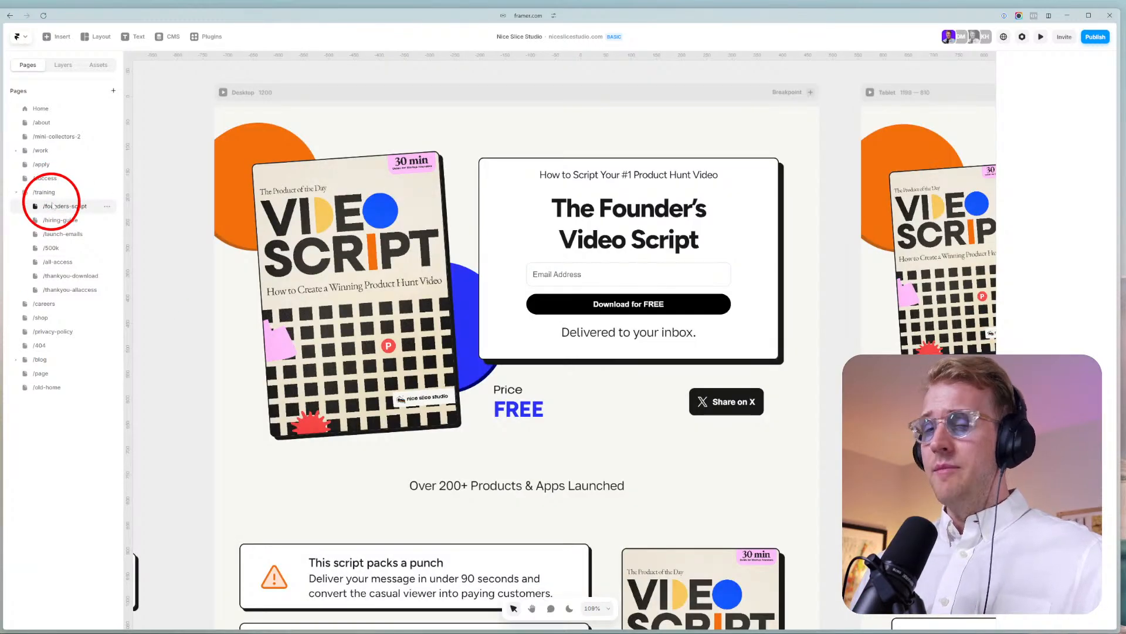
{"action": "left_click", "coordinate": [27, 44]}
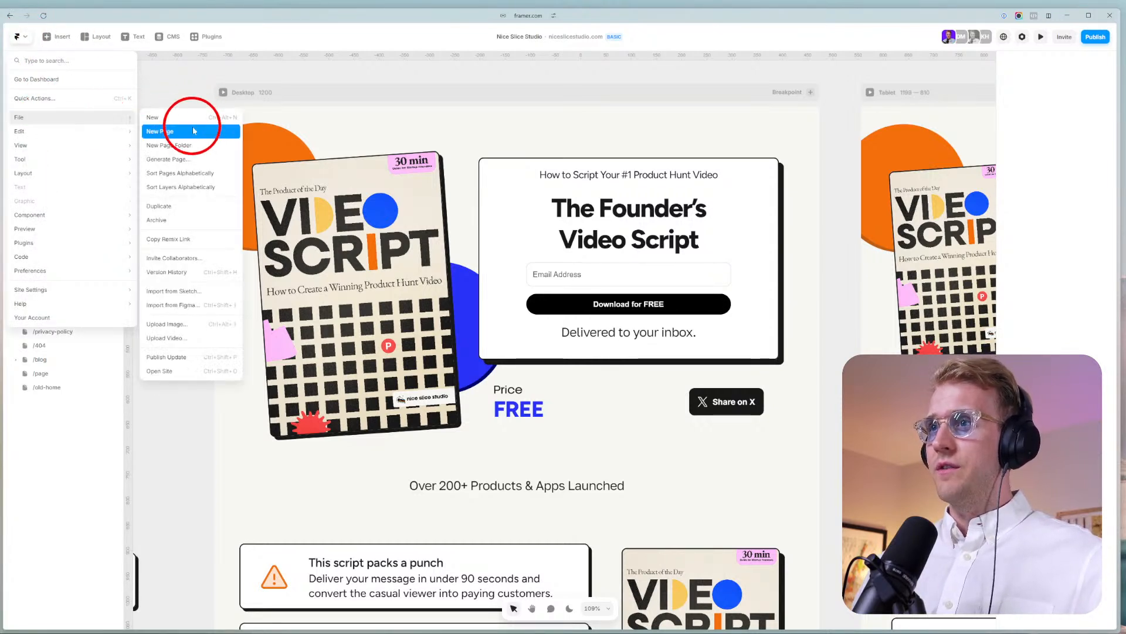
{"action": "left_click", "coordinate": [183, 127]}
{"action": "left_click", "coordinate": [206, 349]}
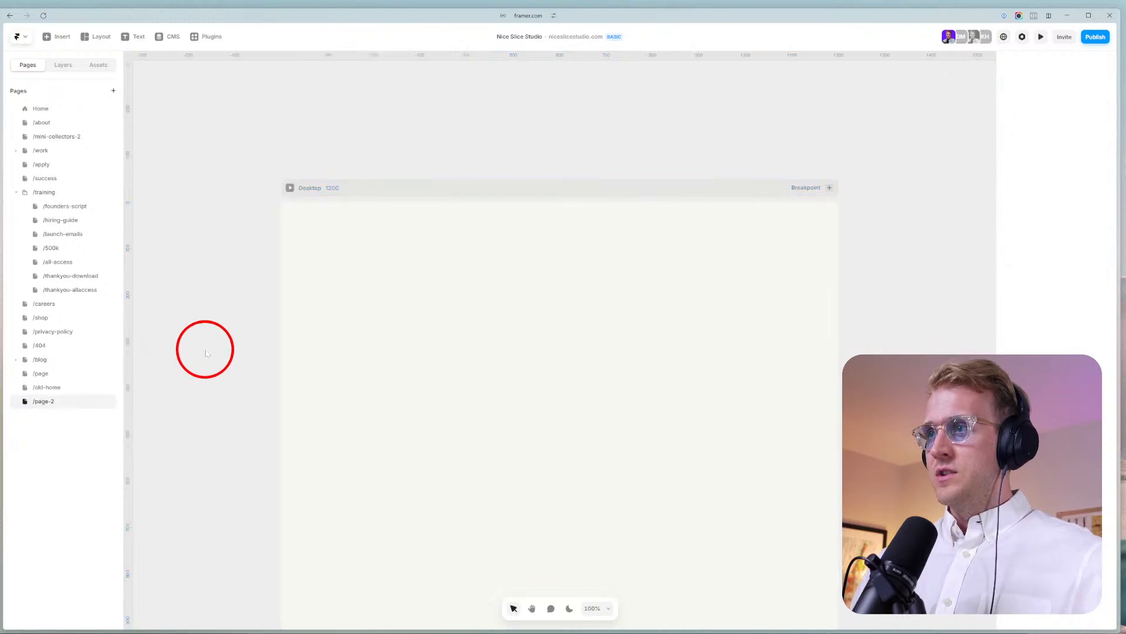
{"action": "left_click_drag", "start_coordinate": [29, 399], "coordinate": [58, 309]}
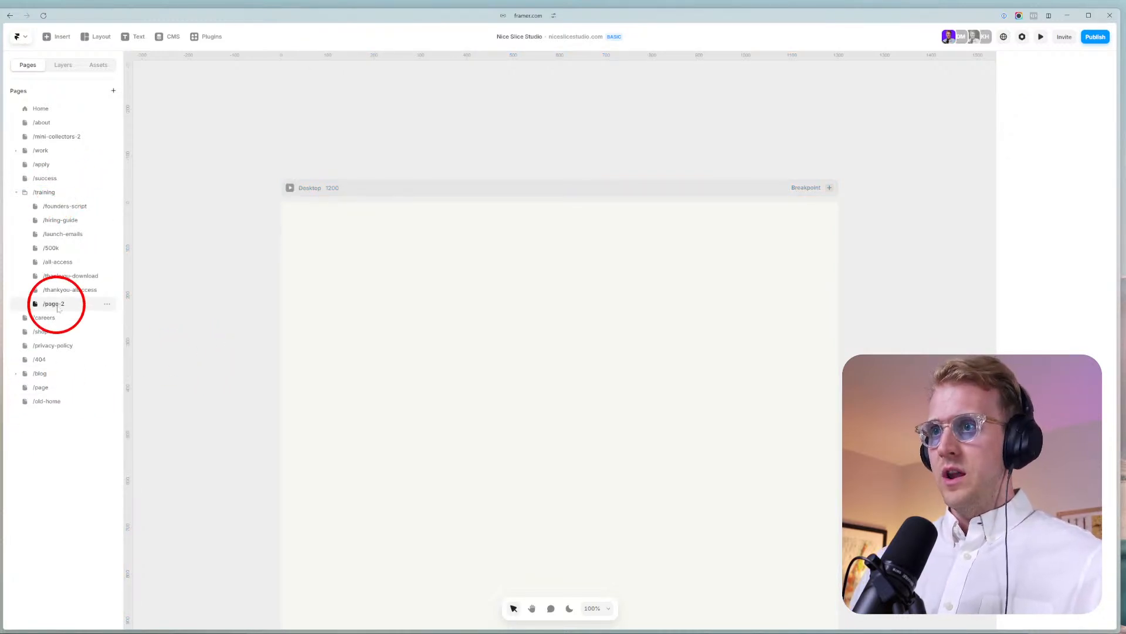
Rename the new training page as framer.
{"action": "double_click", "coordinate": [54, 304]}
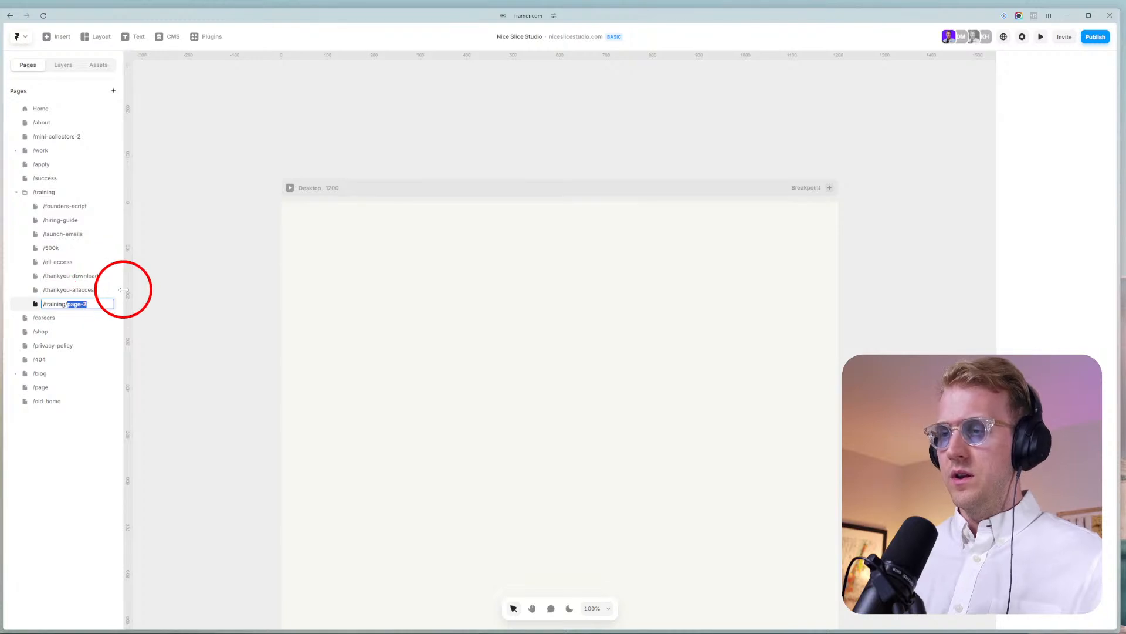
{"action": "type", "text": "fmra"}
{"action": "key", "text": "BackSpace"}
{"action": "key", "text": "BackSpace"}
{"action": "key", "text": "BackSpace"}
{"action": "type", "text": "ramer"}
{"action": "key", "text": "Return"}
Select the blank Desktop breakpoint on the /framer page.
{"action": "scroll", "coordinate": [420, 297], "scroll_direction": "down", "scroll_amount": 3}
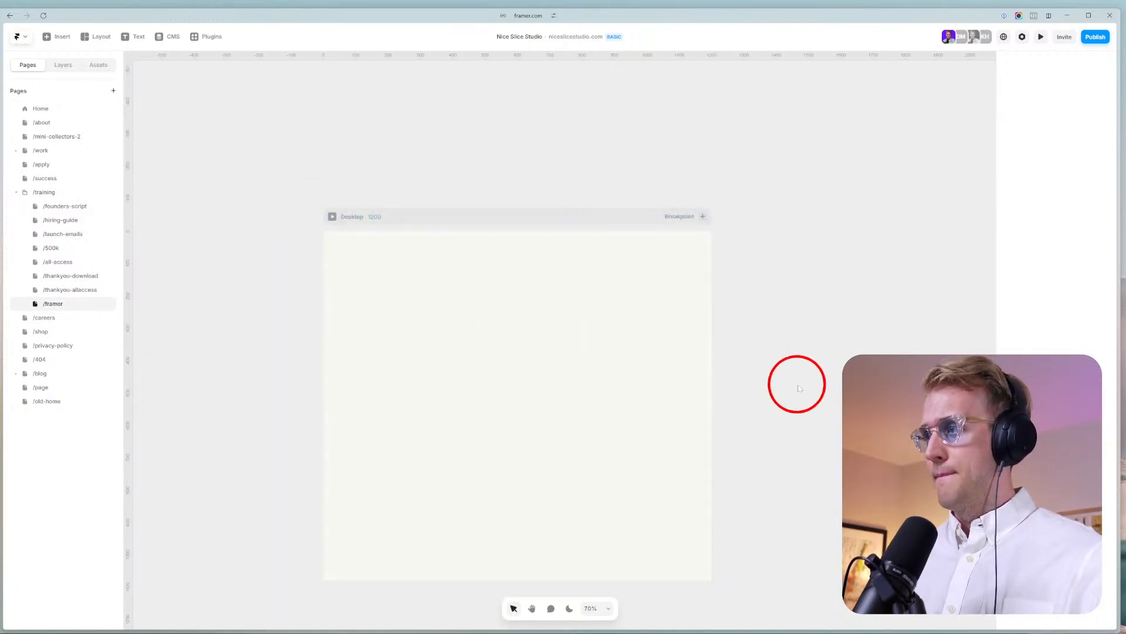
{"action": "scroll", "coordinate": [782, 380], "scroll_direction": "down", "scroll_amount": 3}
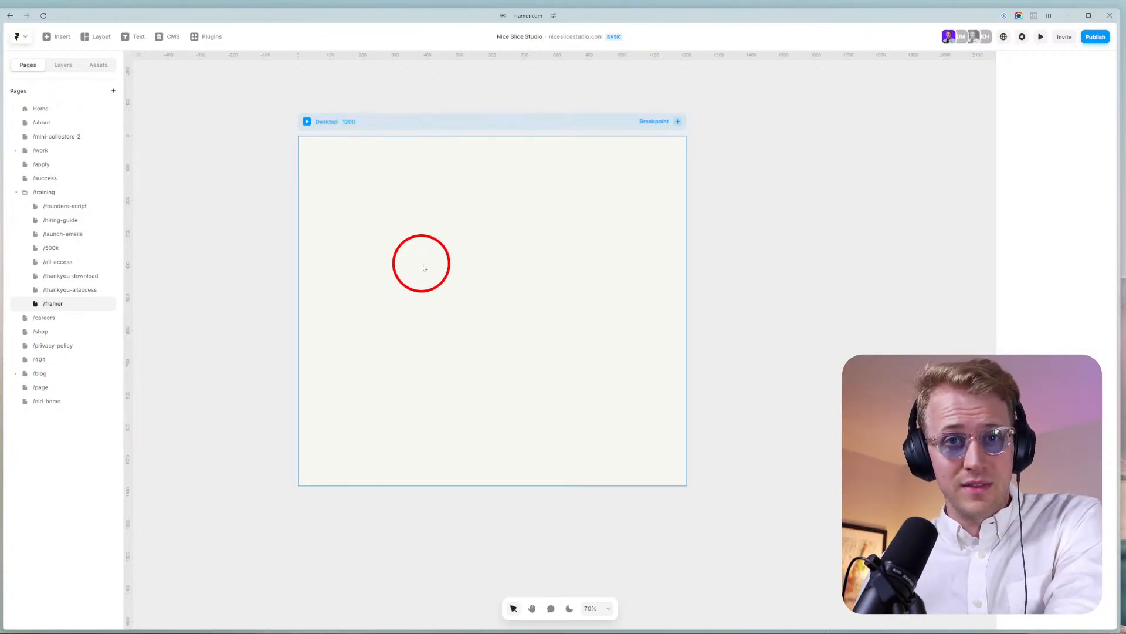
{"action": "scroll", "coordinate": [422, 268], "scroll_direction": "up", "scroll_amount": 2}
{"action": "left_click", "coordinate": [437, 283]}
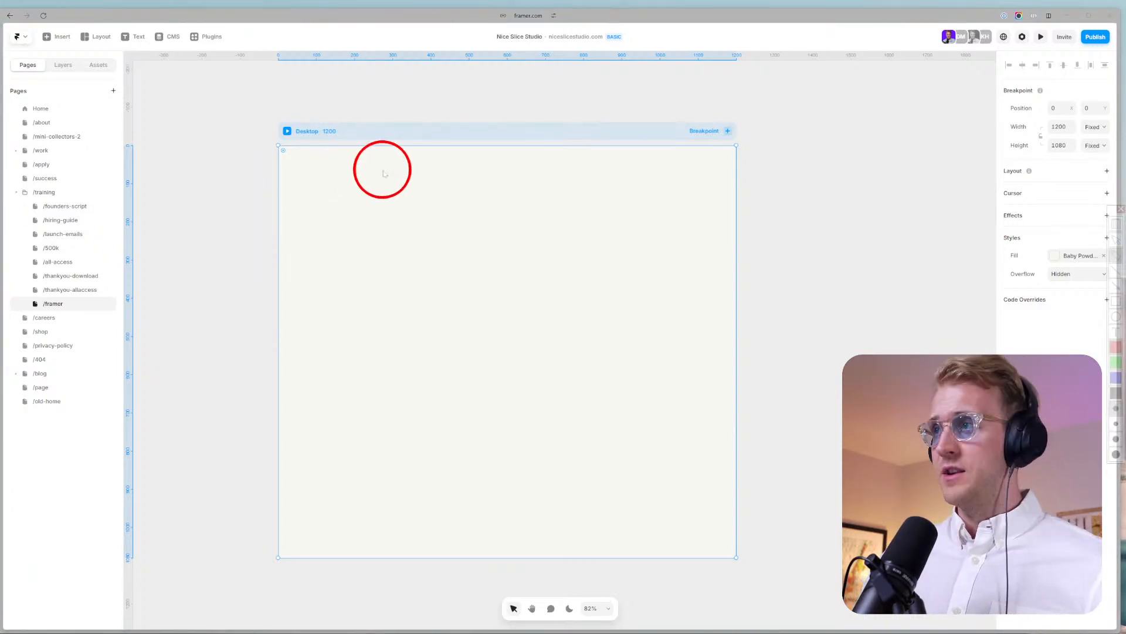
Sketch a two-column hero over the blank page with two column lines, a tall image box and a form box containing three lines.
{"action": "left_click_drag", "start_coordinate": [383, 169], "coordinate": [420, 497]}
{"action": "left_click_drag", "start_coordinate": [621, 178], "coordinate": [647, 507]}
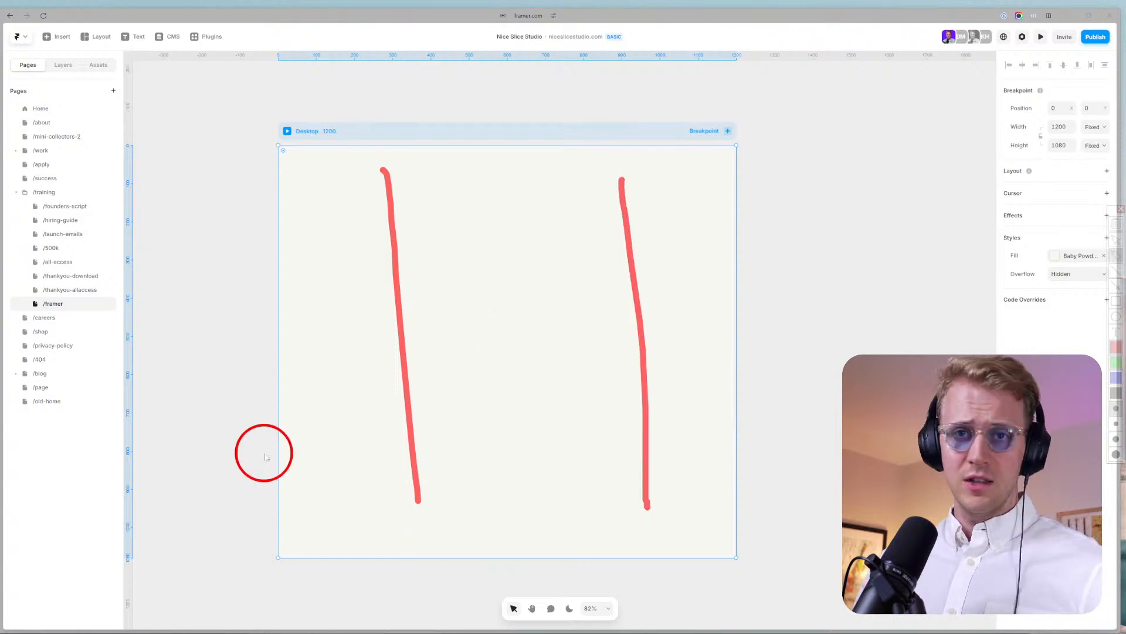
{"action": "mouse_move", "coordinate": [337, 261]}
{"action": "left_mouse_down"}
{"action": "mouse_move", "coordinate": [378, 249]}
{"action": "mouse_move", "coordinate": [432, 434]}
{"action": "mouse_move", "coordinate": [358, 263]}
{"action": "left_mouse_up"}
{"action": "mouse_move", "coordinate": [547, 286]}
{"action": "left_mouse_down"}
{"action": "mouse_move", "coordinate": [651, 379]}
{"action": "mouse_move", "coordinate": [686, 374]}
{"action": "mouse_move", "coordinate": [630, 284]}
{"action": "mouse_move", "coordinate": [535, 282]}
{"action": "left_mouse_up"}
{"action": "left_click_drag", "start_coordinate": [568, 319], "coordinate": [678, 302]}
{"action": "left_click_drag", "start_coordinate": [573, 343], "coordinate": [650, 327]}
{"action": "left_click_drag", "start_coordinate": [563, 370], "coordinate": [660, 359]}
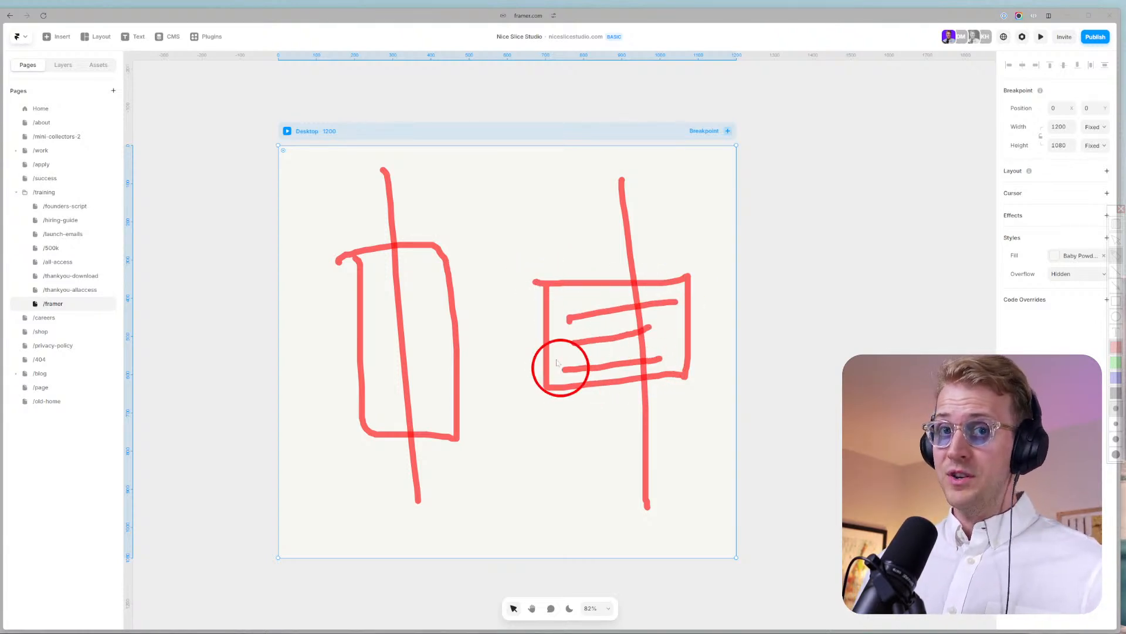
Sketch heading lines above the form box and caption lines below it, and clear the whole drawing.
{"action": "mouse_move", "coordinate": [539, 234]}
{"action": "left_mouse_down"}
{"action": "mouse_move", "coordinate": [550, 267]}
{"action": "mouse_move", "coordinate": [733, 259]}
{"action": "left_mouse_up"}
{"action": "mouse_move", "coordinate": [591, 243]}
{"action": "left_mouse_down"}
{"action": "mouse_move", "coordinate": [726, 243]}
{"action": "mouse_move", "coordinate": [683, 225]}
{"action": "left_mouse_up"}
{"action": "left_click_drag", "start_coordinate": [567, 403], "coordinate": [654, 402]}
{"action": "left_click_drag", "start_coordinate": [587, 420], "coordinate": [636, 417]}
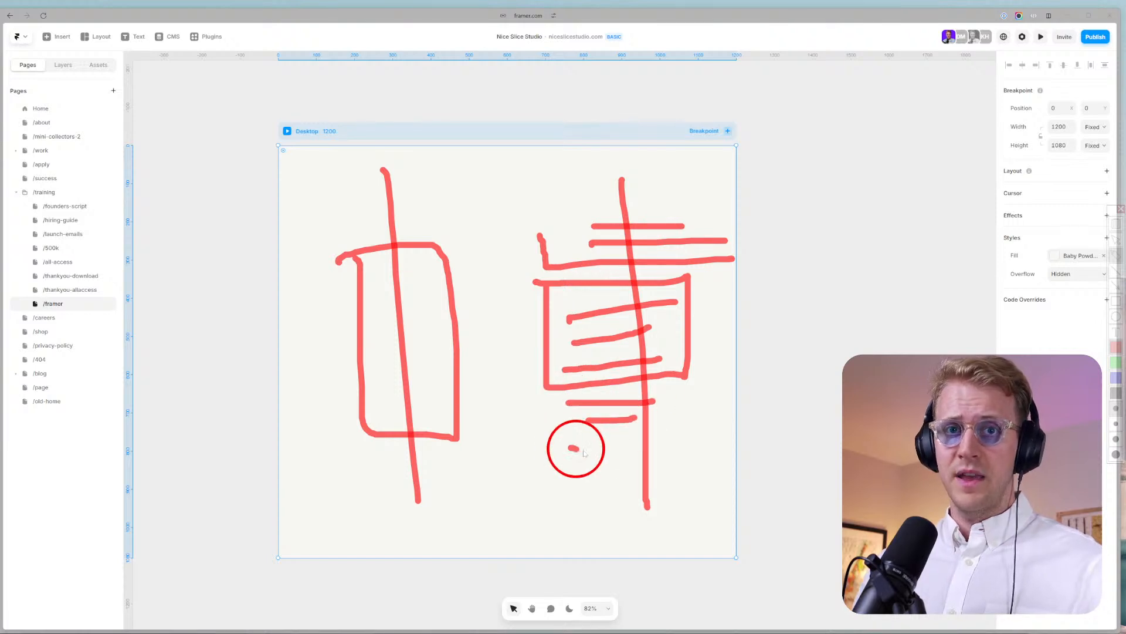
{"action": "key", "text": "Escape"}
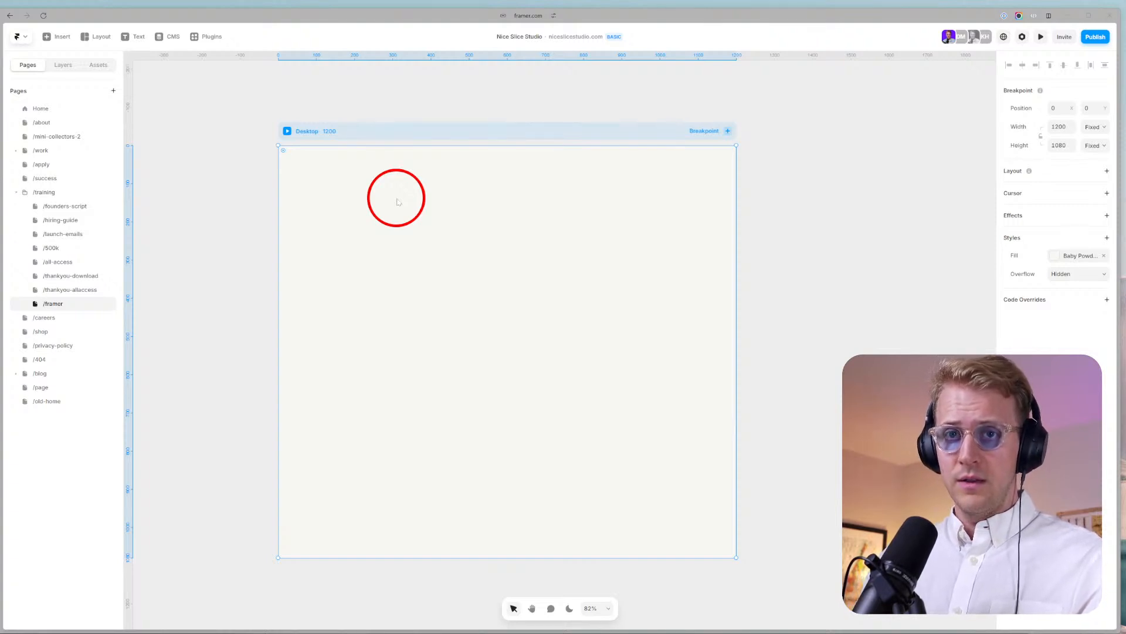
Move the Desktop breakpoint to position -170, -80.
{"action": "left_click_drag", "start_coordinate": [423, 280], "coordinate": [358, 250]}
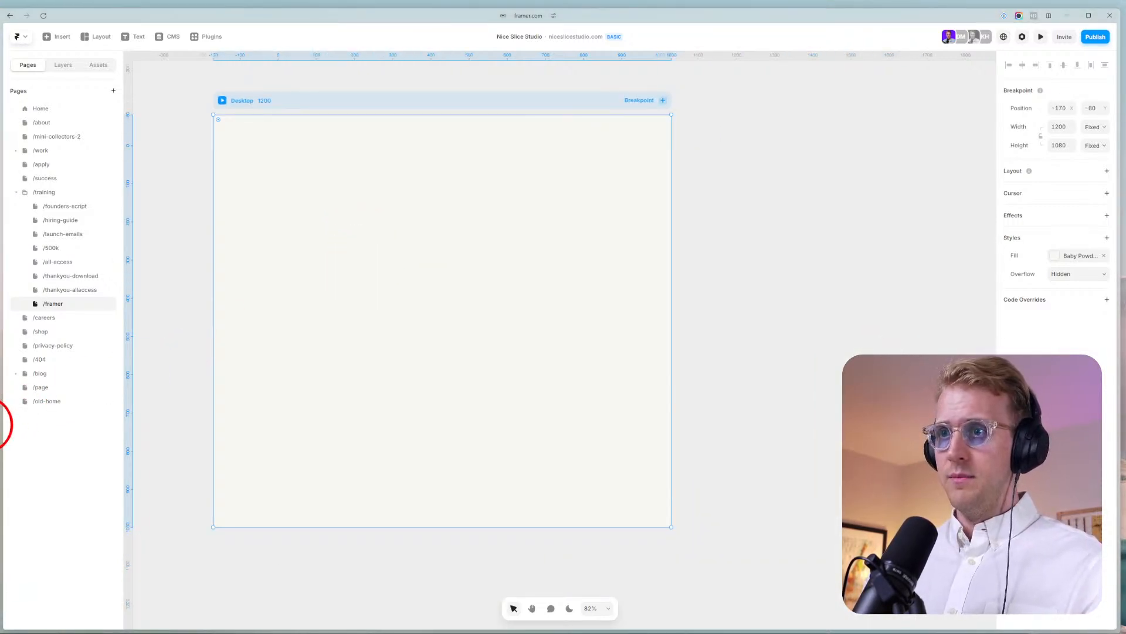
Sketch a sign-up card with a button, three heading lines above and a caption line below, and clear the drawing.
{"action": "mouse_move", "coordinate": [340, 267]}
{"action": "left_mouse_down"}
{"action": "mouse_move", "coordinate": [558, 402]}
{"action": "mouse_move", "coordinate": [411, 274]}
{"action": "mouse_move", "coordinate": [354, 279]}
{"action": "mouse_move", "coordinate": [490, 301]}
{"action": "mouse_move", "coordinate": [595, 302]}
{"action": "left_mouse_up"}
{"action": "mouse_move", "coordinate": [390, 354]}
{"action": "left_mouse_down"}
{"action": "mouse_move", "coordinate": [468, 388]}
{"action": "mouse_move", "coordinate": [514, 387]}
{"action": "mouse_move", "coordinate": [482, 367]}
{"action": "mouse_move", "coordinate": [392, 356]}
{"action": "left_mouse_up"}
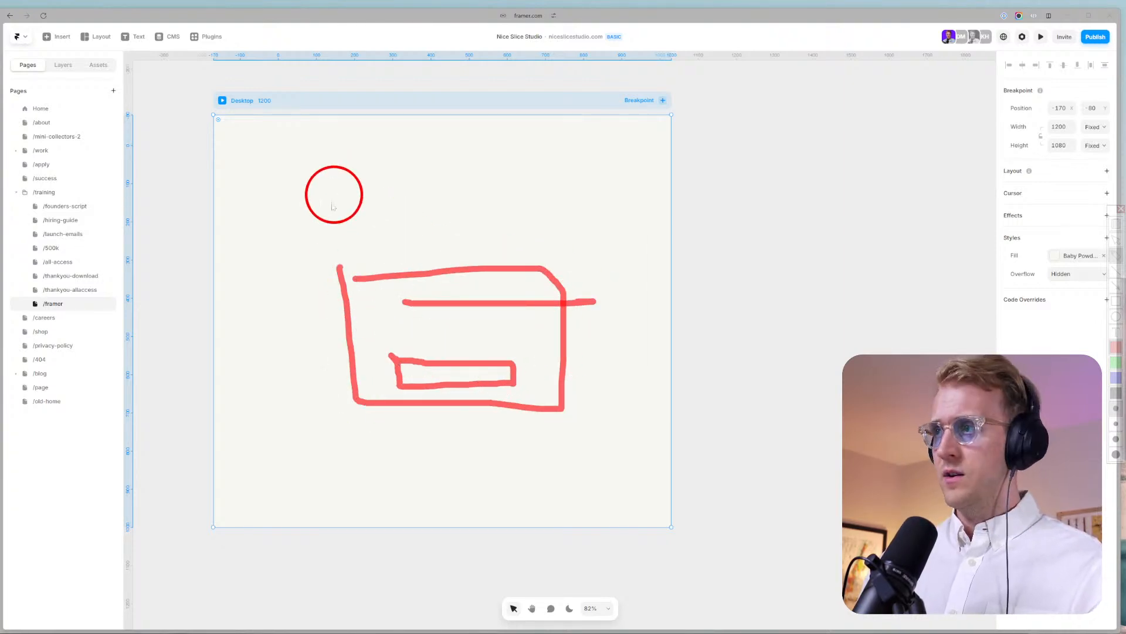
{"action": "left_click_drag", "start_coordinate": [343, 226], "coordinate": [670, 226]}
{"action": "left_click_drag", "start_coordinate": [348, 192], "coordinate": [593, 182]}
{"action": "left_click_drag", "start_coordinate": [348, 155], "coordinate": [498, 154]}
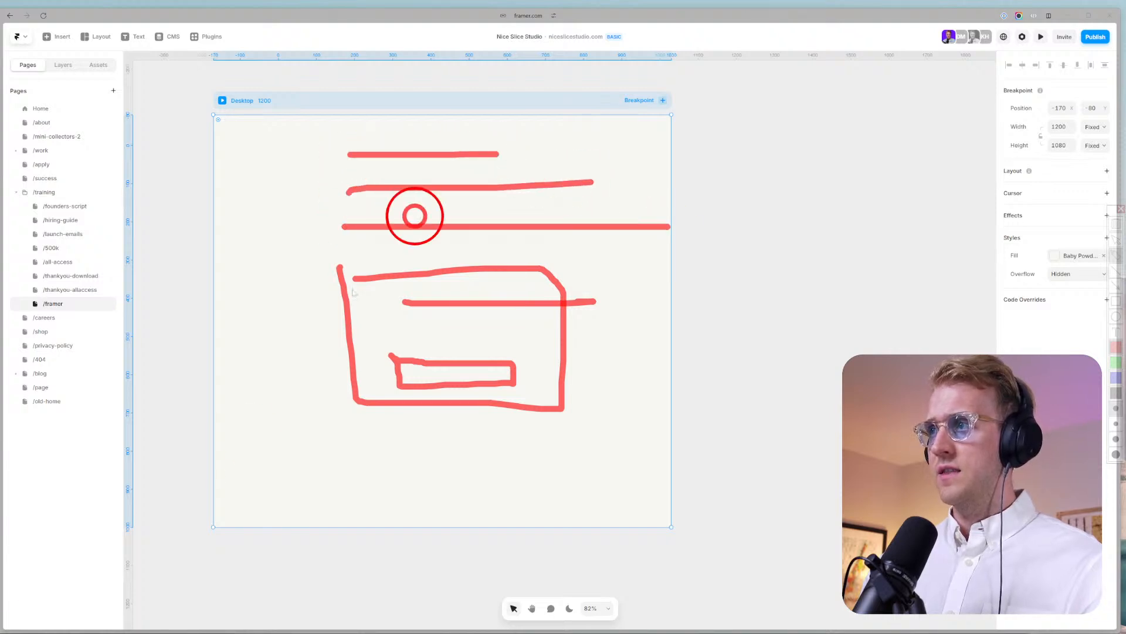
{"action": "left_click_drag", "start_coordinate": [400, 441], "coordinate": [483, 438]}
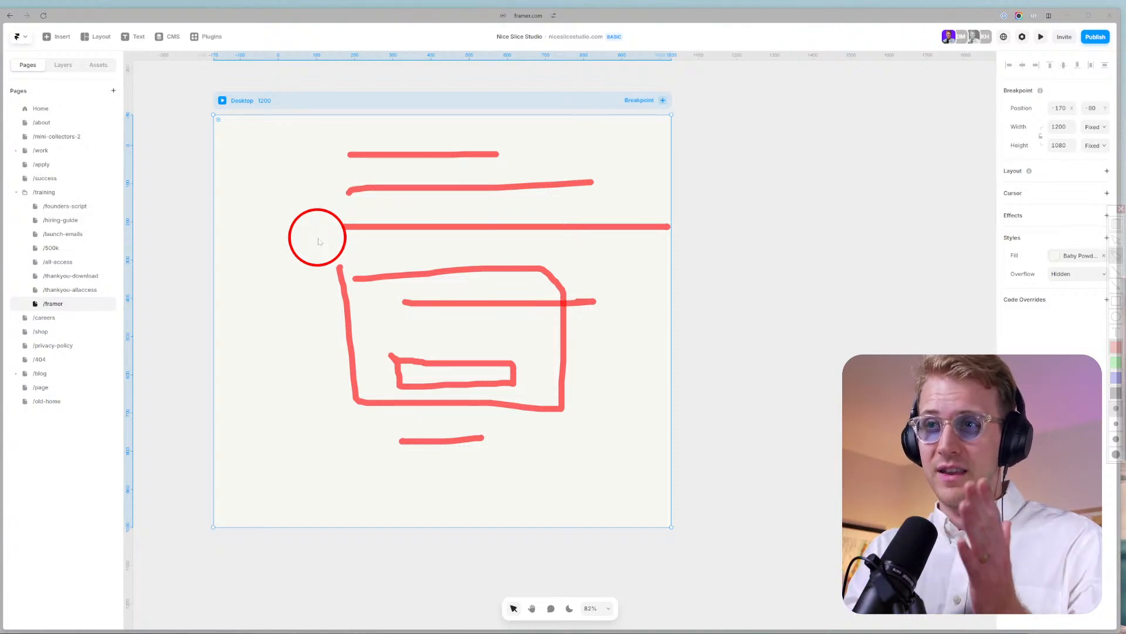
{"action": "key", "text": "Escape"}
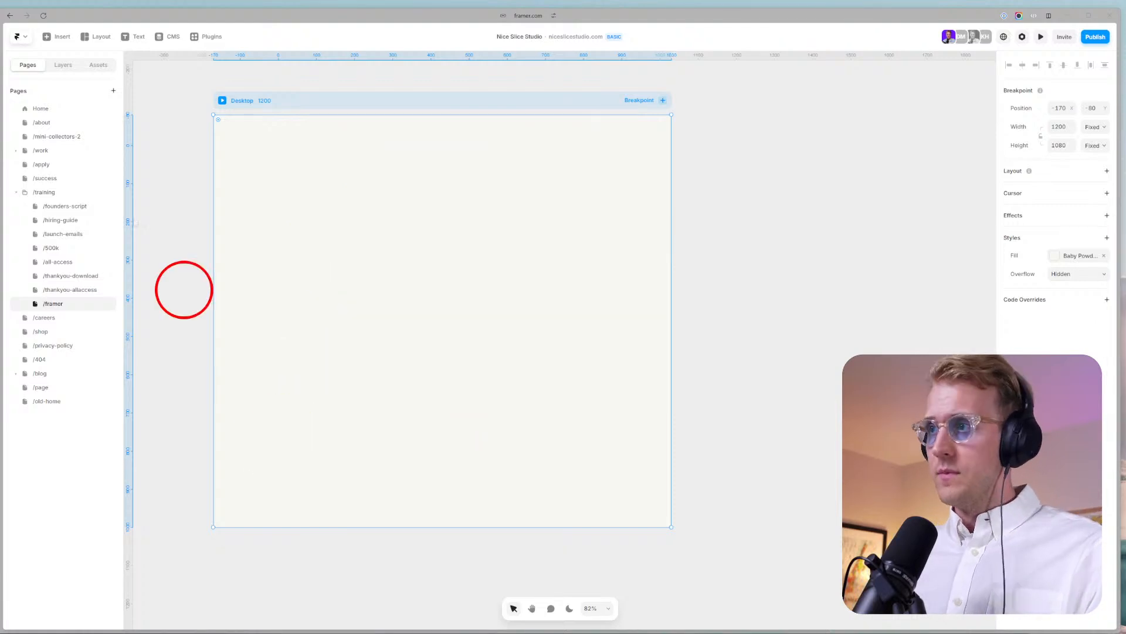
Look over the insert library and the project's plugin, site settings, edit and file commands.
{"action": "left_click", "coordinate": [62, 37]}
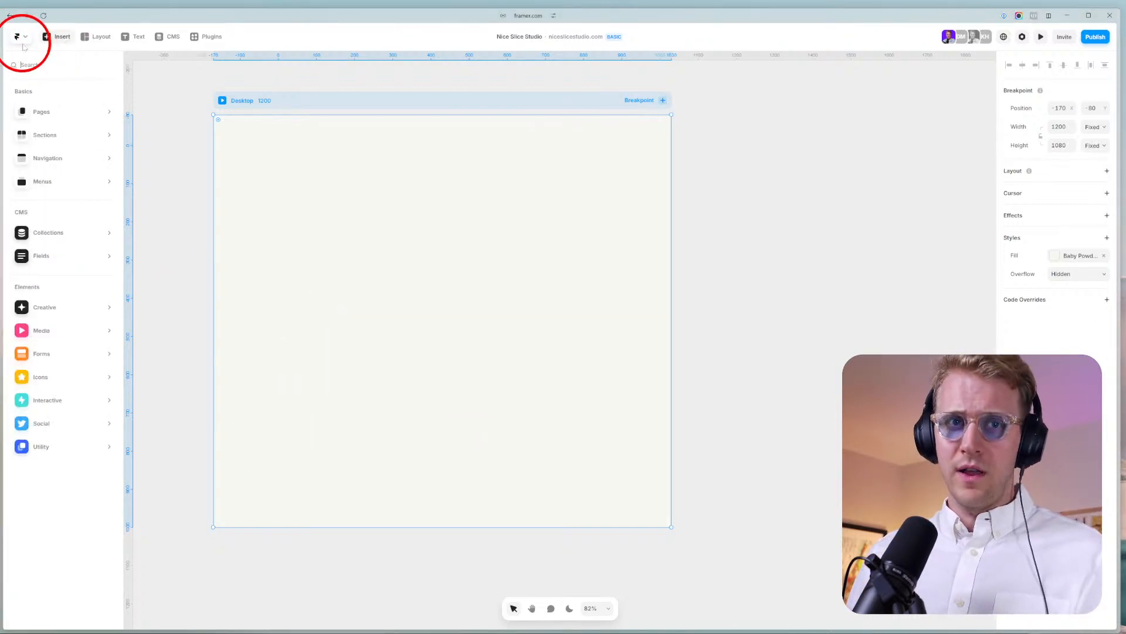
{"action": "key", "text": "ctrl+s"}
{"action": "type", "text": "`"}
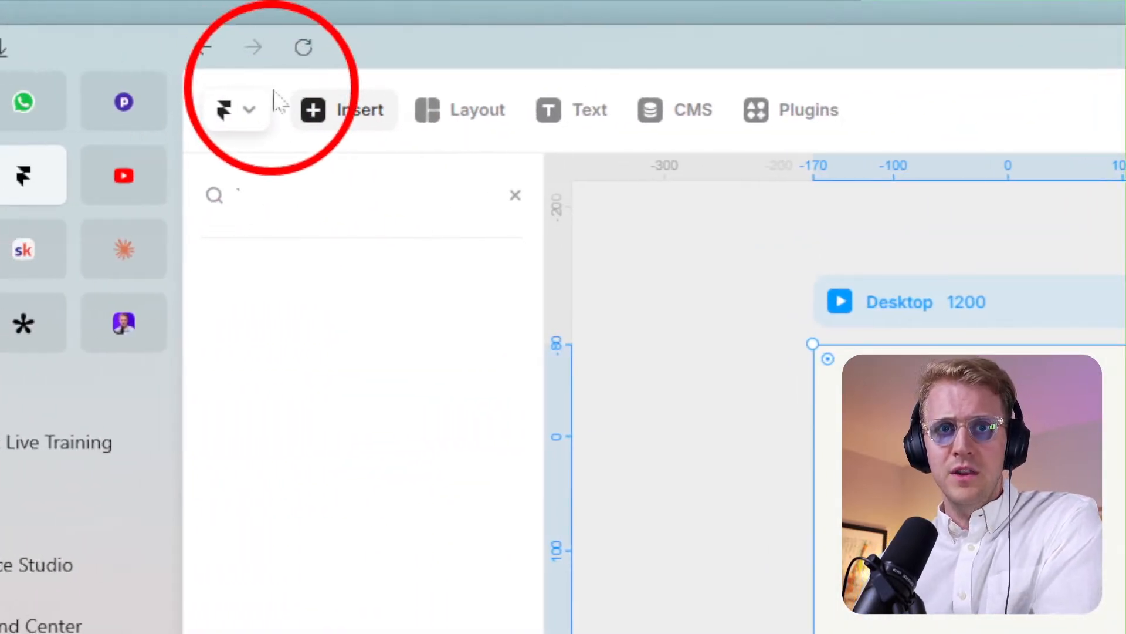
{"action": "left_click", "coordinate": [308, 123]}
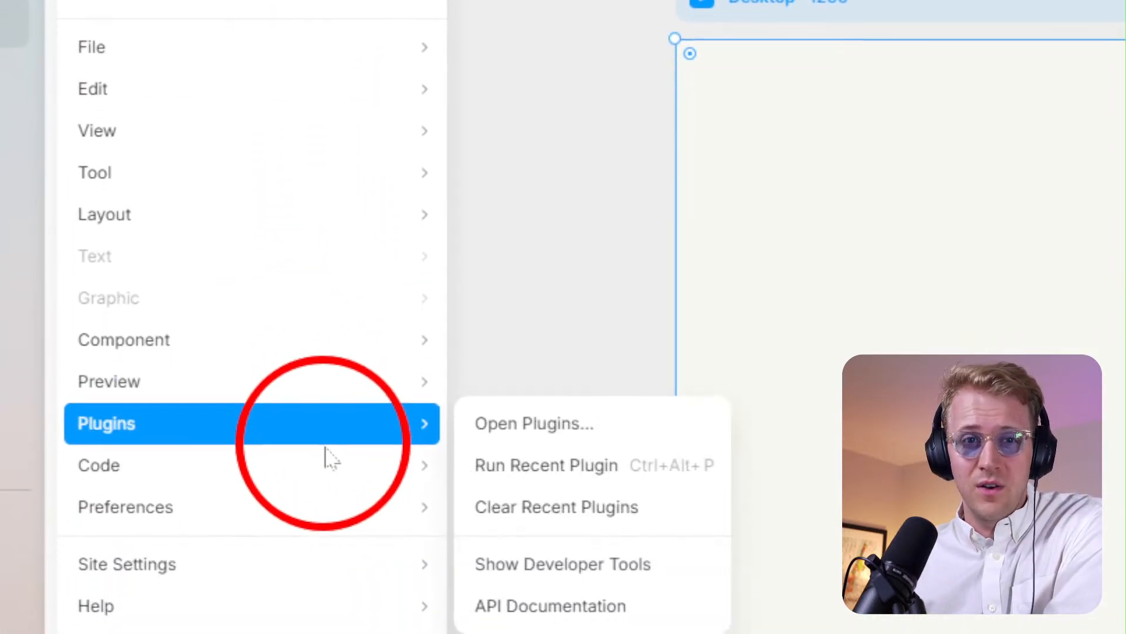
{"action": "mouse_move", "coordinate": [348, 425]}
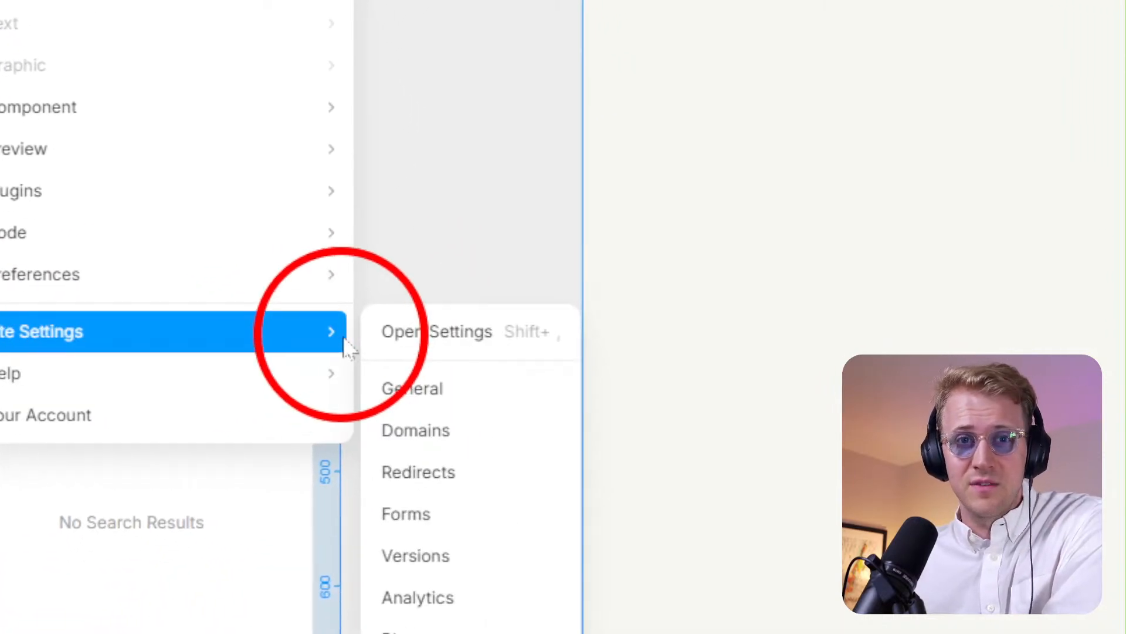
{"action": "mouse_move", "coordinate": [240, 167]}
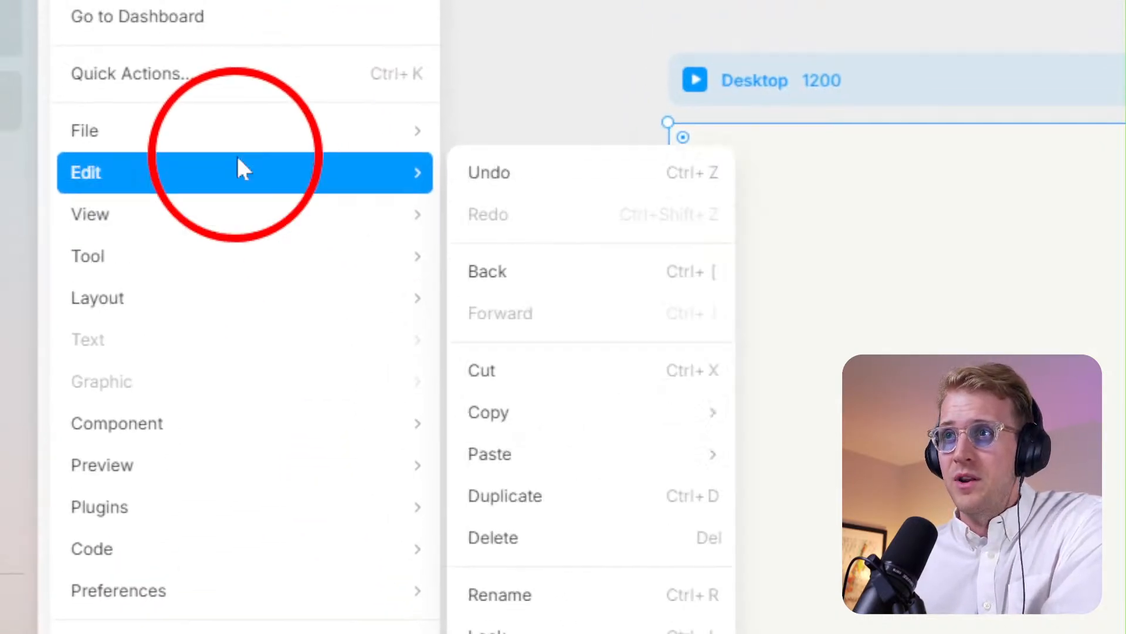
{"action": "mouse_move", "coordinate": [236, 144]}
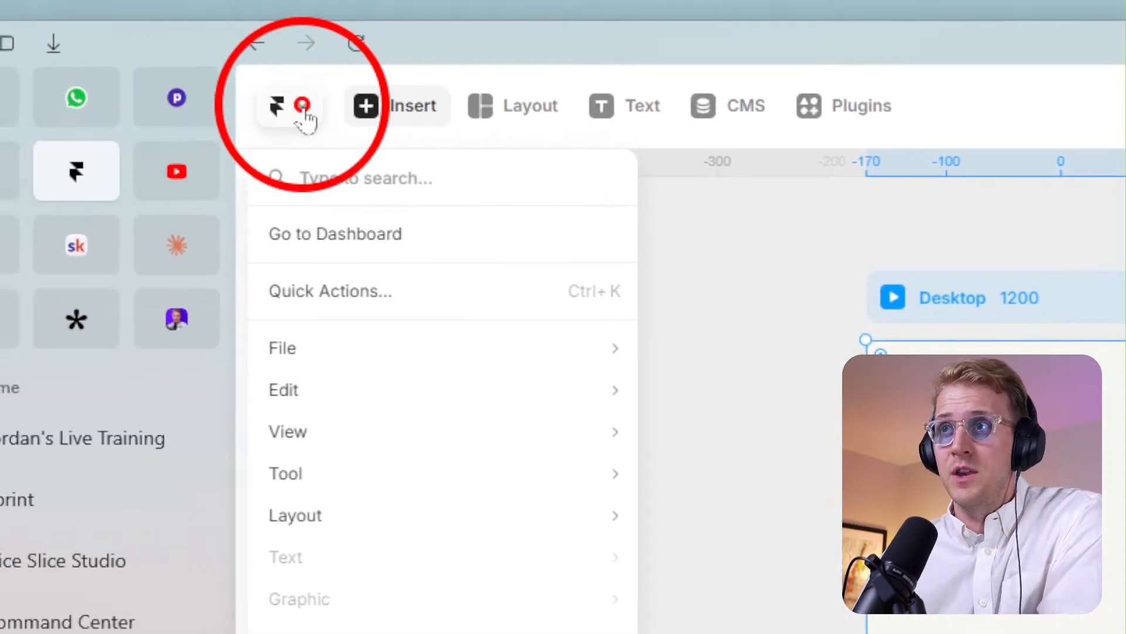
Reopen the insert library with an empty search and view the ready-made page templates.
{"action": "left_click", "coordinate": [418, 102]}
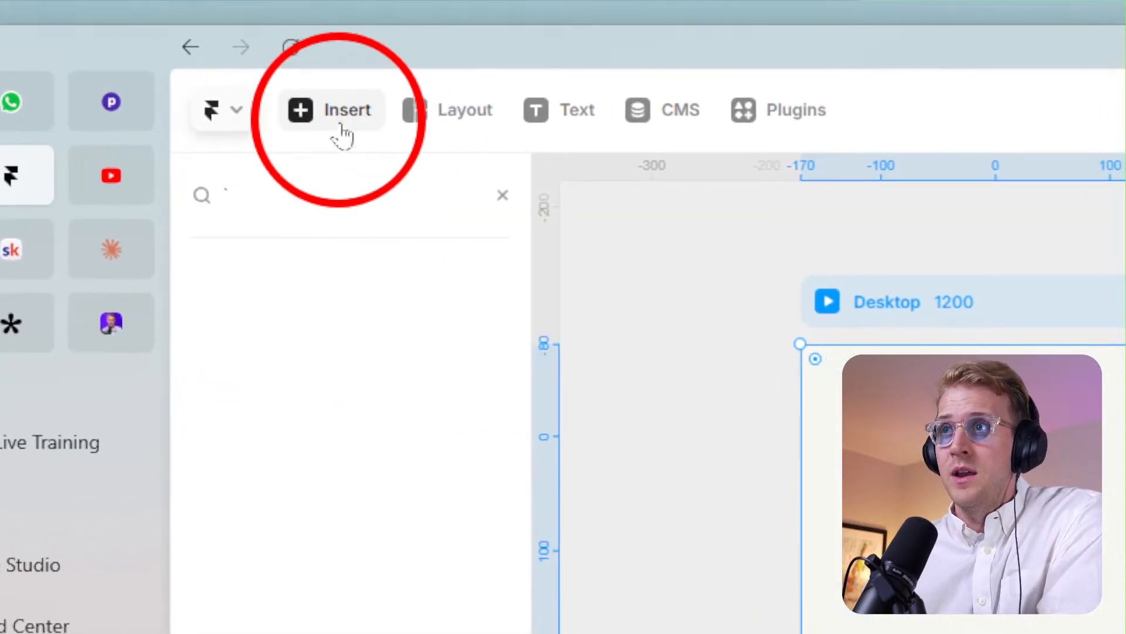
{"action": "left_click", "coordinate": [407, 120]}
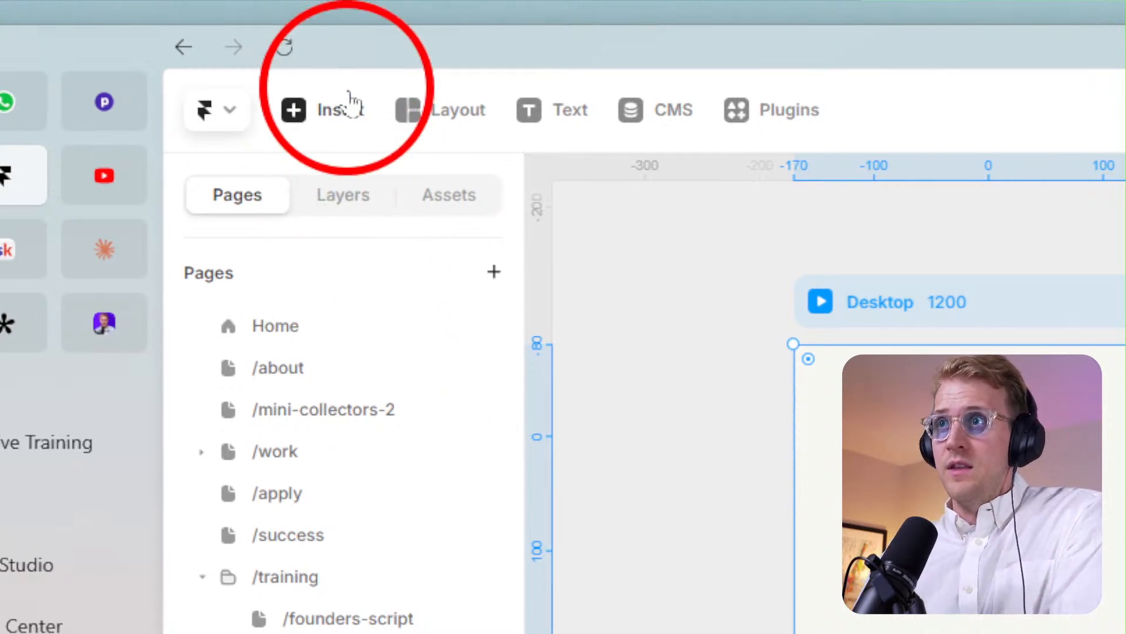
{"action": "left_click", "coordinate": [353, 109]}
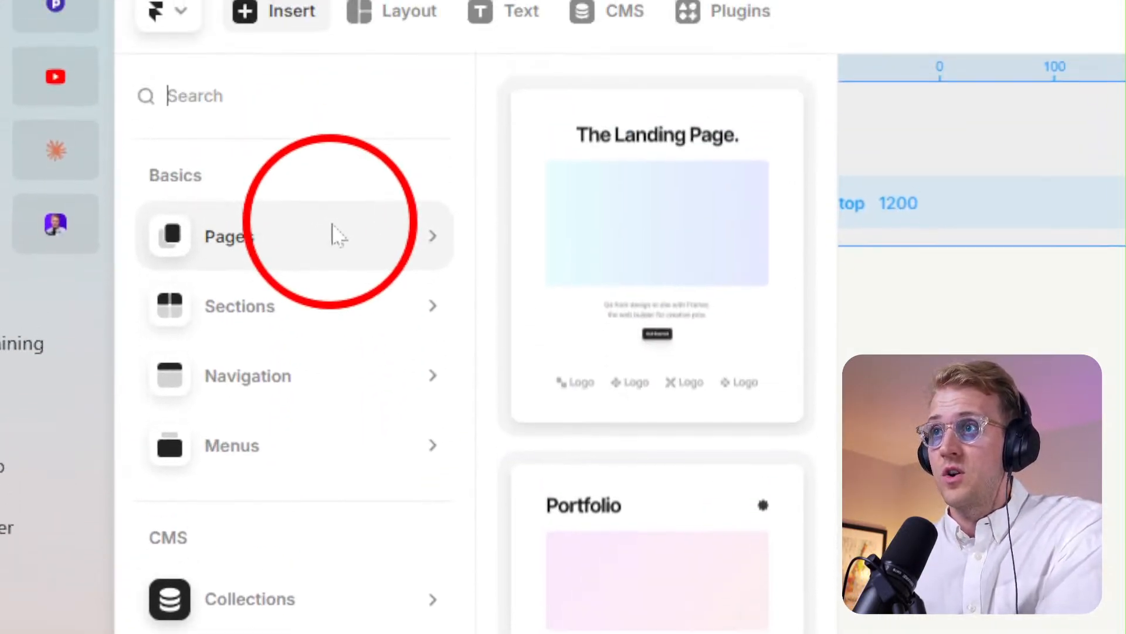
Try the ready-made Teaser page template on the /framer page and undo the insertion.
{"action": "mouse_move", "coordinate": [626, 219]}
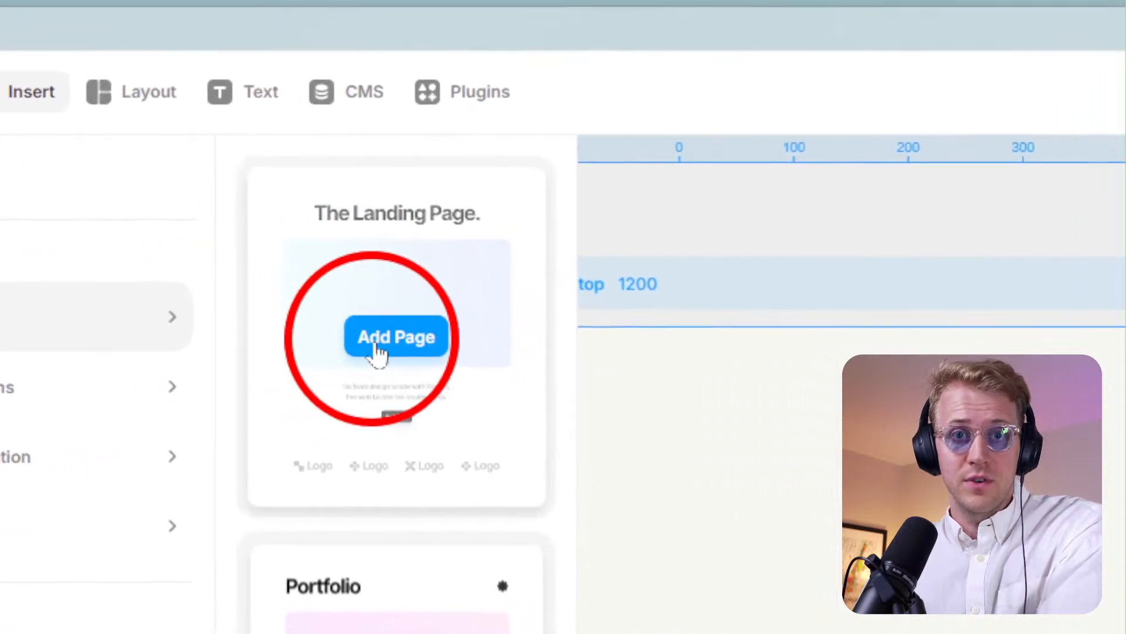
{"action": "mouse_move", "coordinate": [316, 517]}
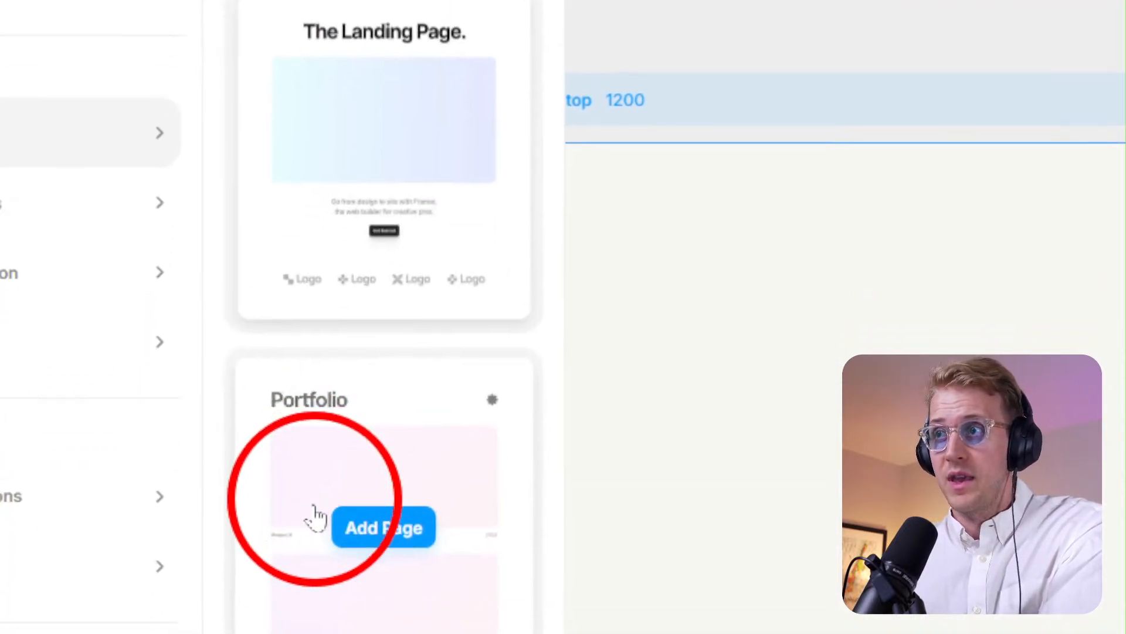
{"action": "mouse_move", "coordinate": [362, 563]}
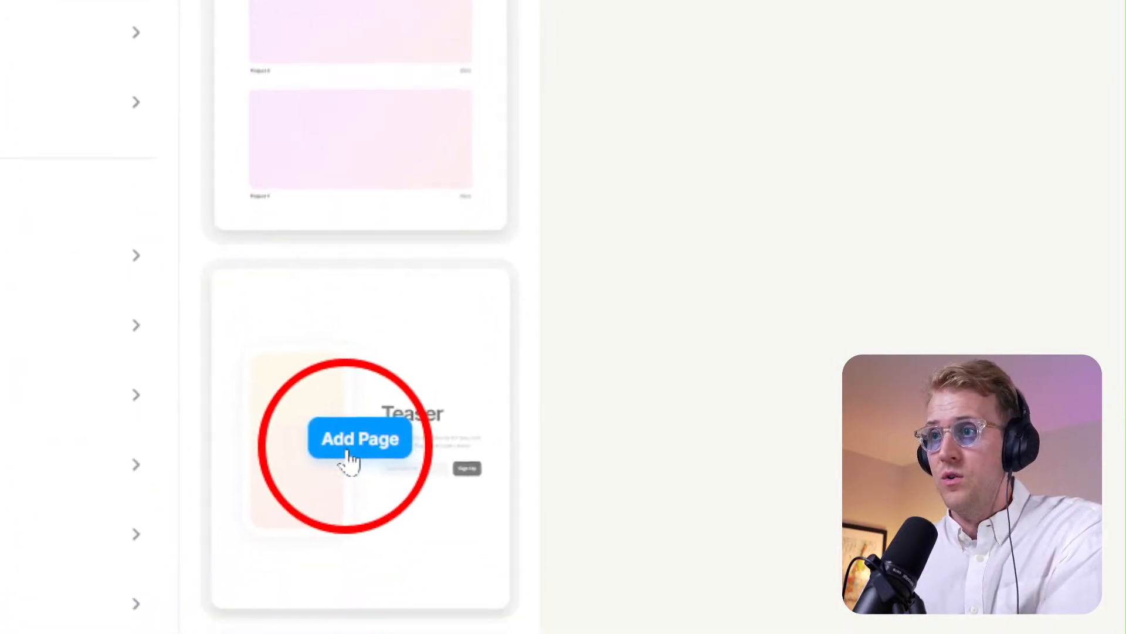
{"action": "left_click", "coordinate": [350, 462]}
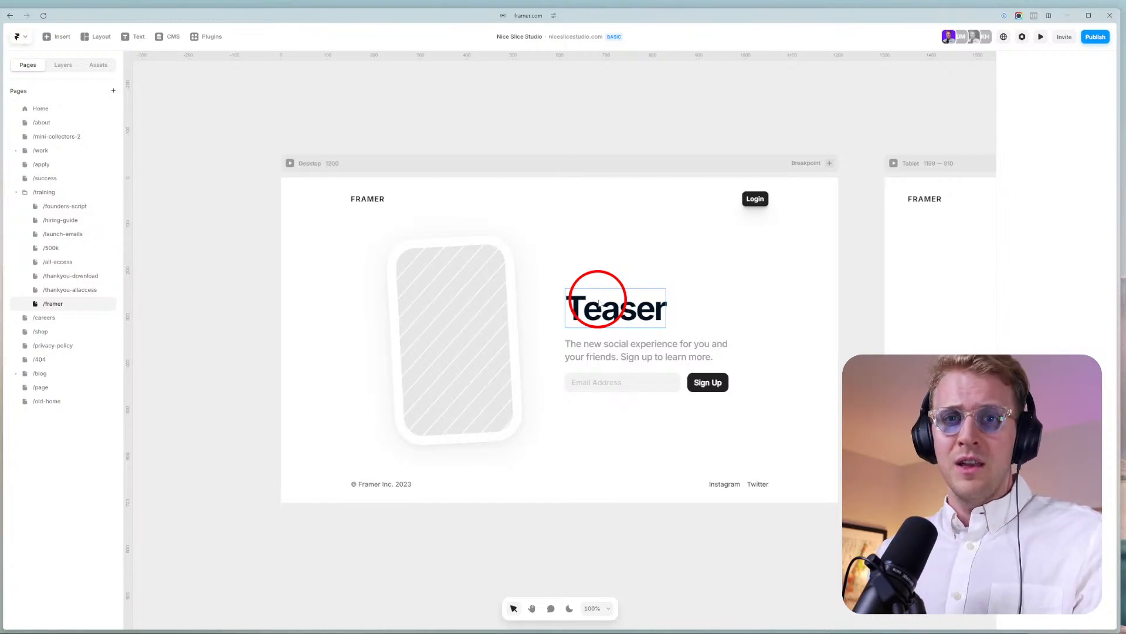
{"action": "key", "text": "ctrl+z"}
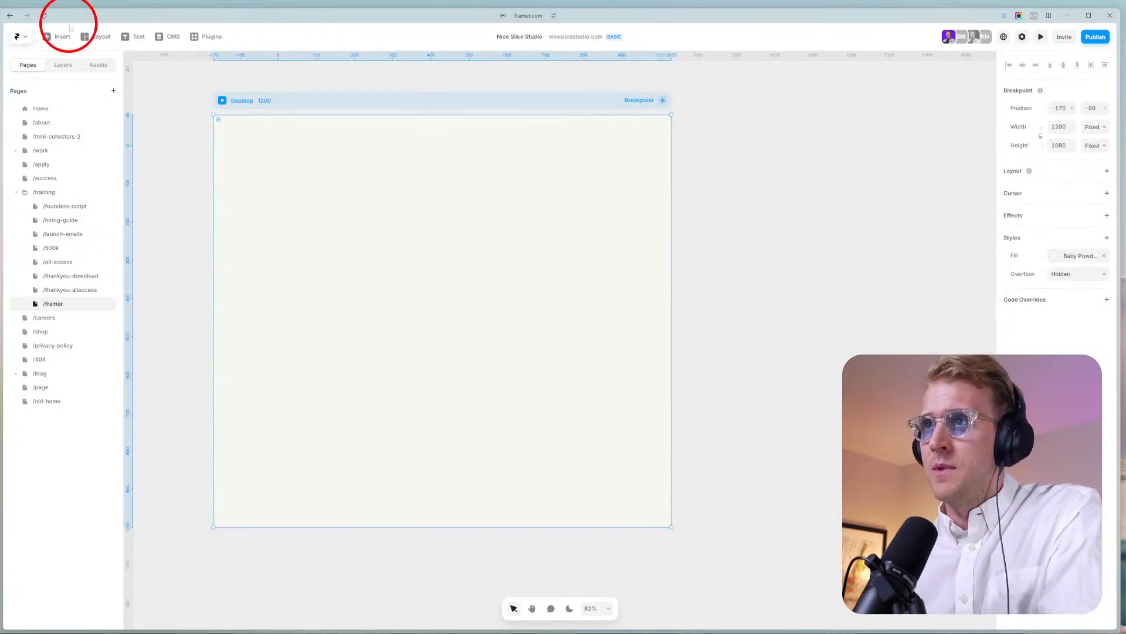
Reopen the insert library, clear its search and look through the ready-made page templates.
{"action": "left_click", "coordinate": [61, 36]}
{"action": "mouse_move", "coordinate": [68, 132]}
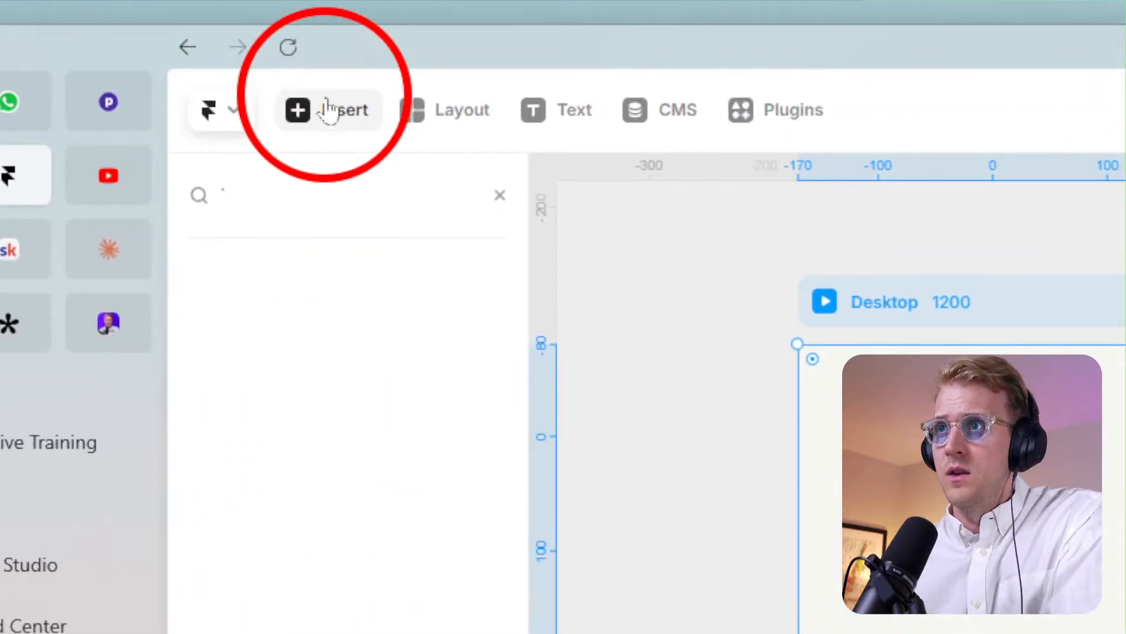
{"action": "left_click", "coordinate": [329, 109]}
{"action": "left_click", "coordinate": [326, 111]}
{"action": "left_click", "coordinate": [499, 195]}
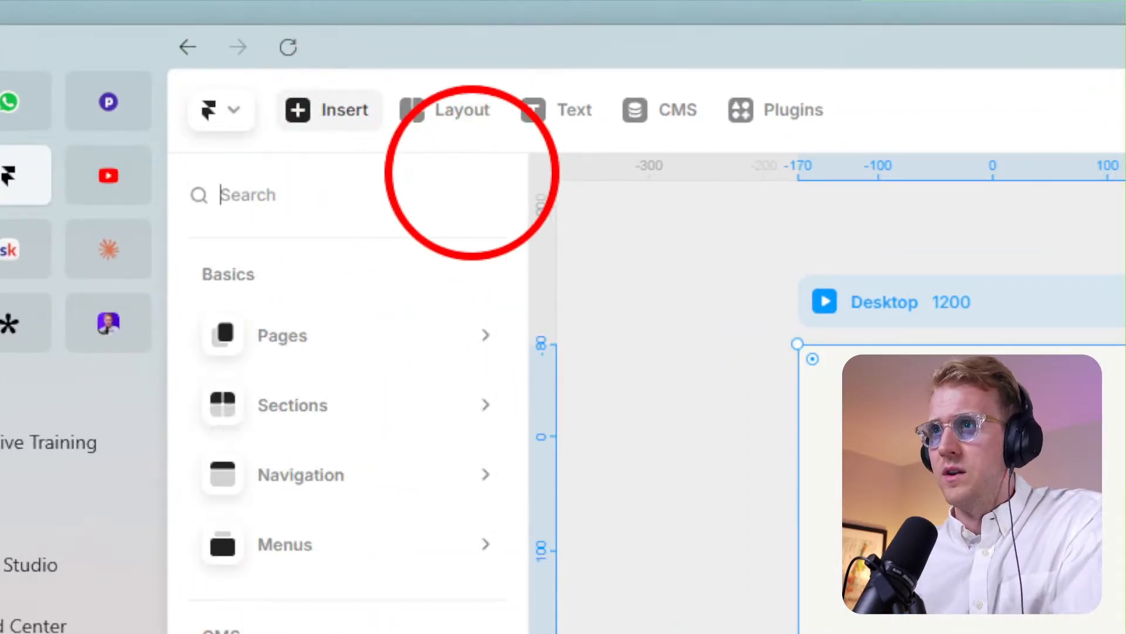
{"action": "mouse_move", "coordinate": [440, 336]}
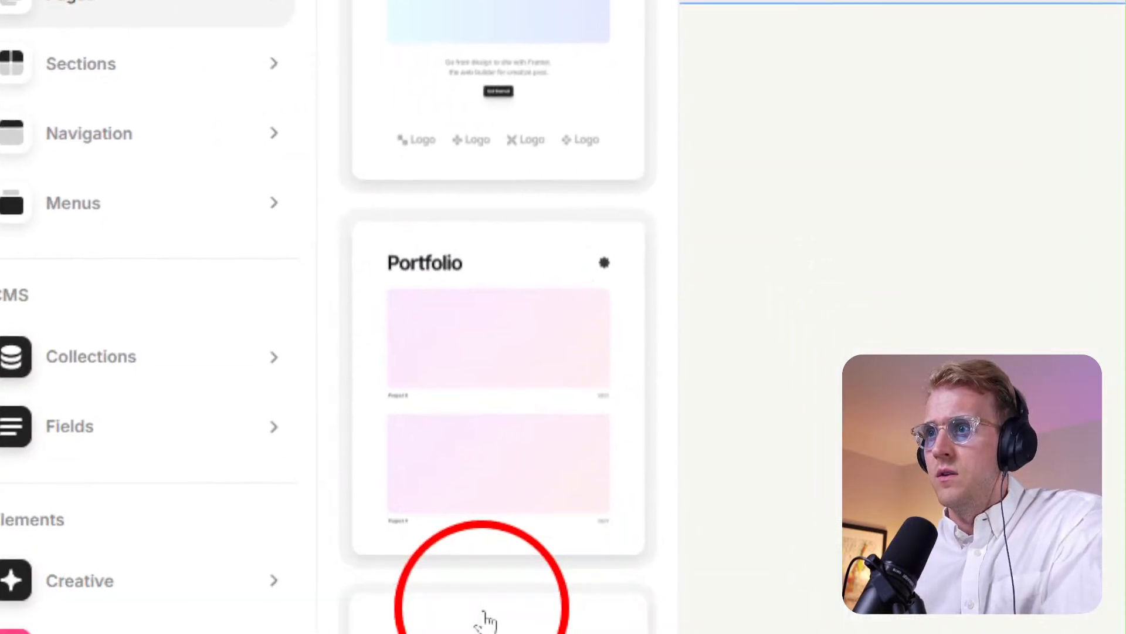
{"action": "scroll", "coordinate": [491, 623], "scroll_direction": "down", "scroll_amount": 4}
{"action": "scroll", "coordinate": [364, 385], "scroll_direction": "down", "scroll_amount": 5}
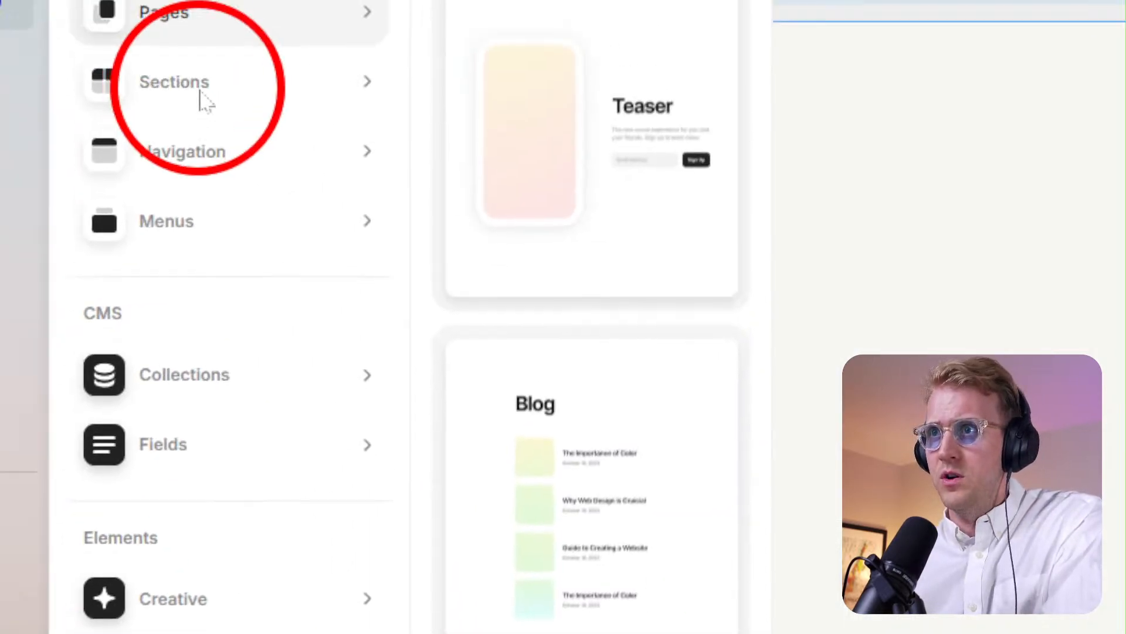
Look through the ready-made section layouts, navigation bars and menu designs in the insert library.
{"action": "mouse_move", "coordinate": [289, 244]}
{"action": "scroll", "coordinate": [463, 458], "scroll_direction": "down", "scroll_amount": 3}
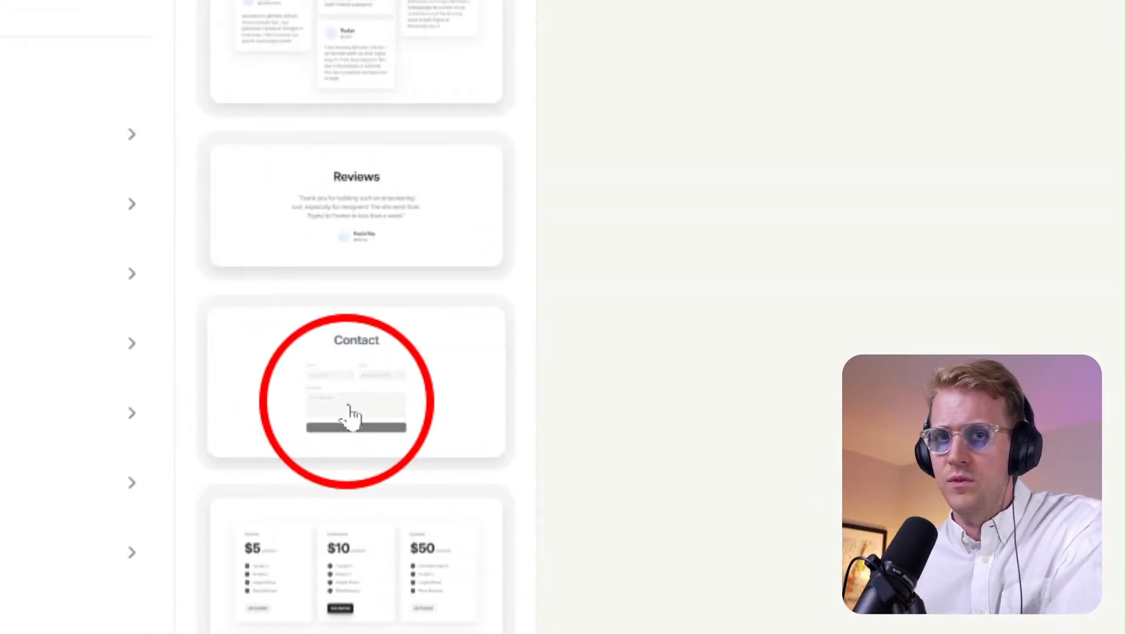
{"action": "scroll", "coordinate": [328, 528], "scroll_direction": "down", "scroll_amount": 5}
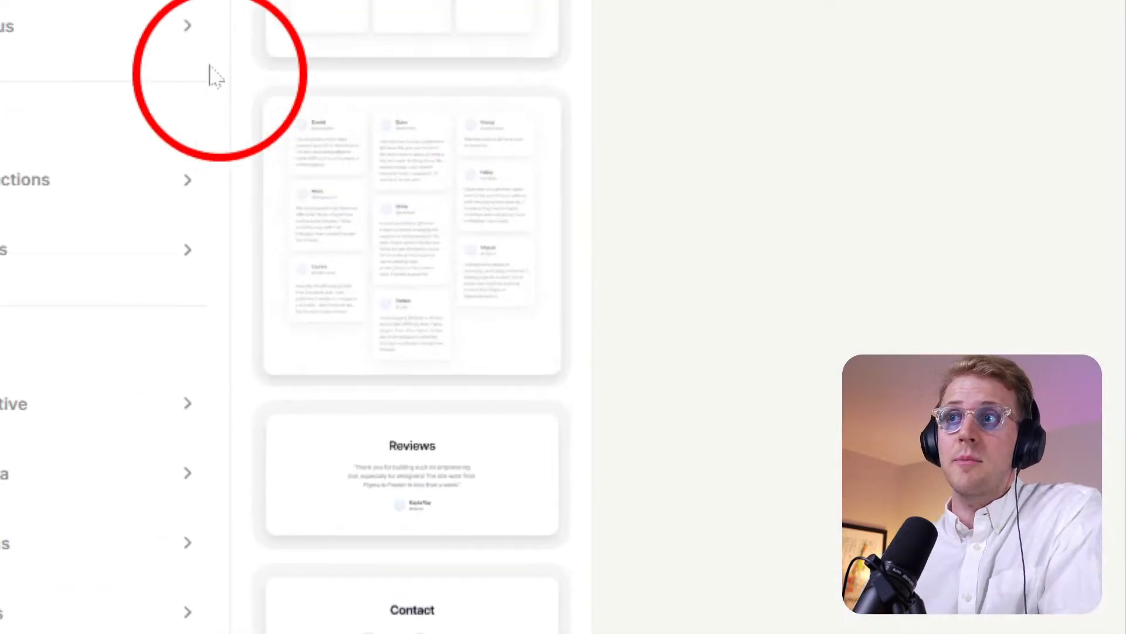
{"action": "mouse_move", "coordinate": [222, 179]}
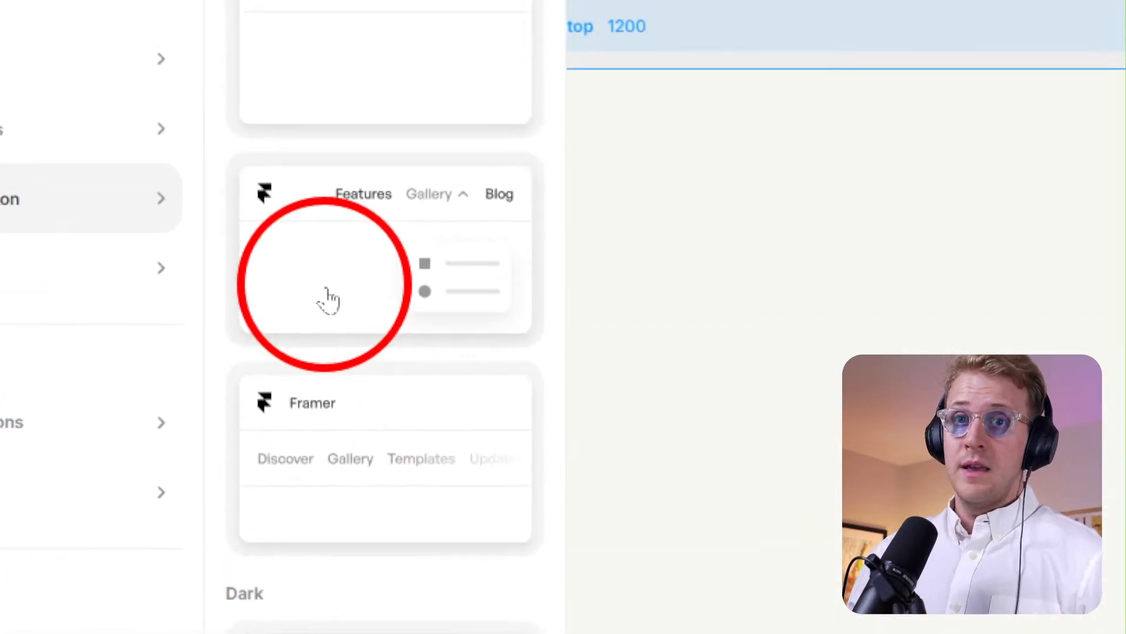
{"action": "mouse_move", "coordinate": [8, 330]}
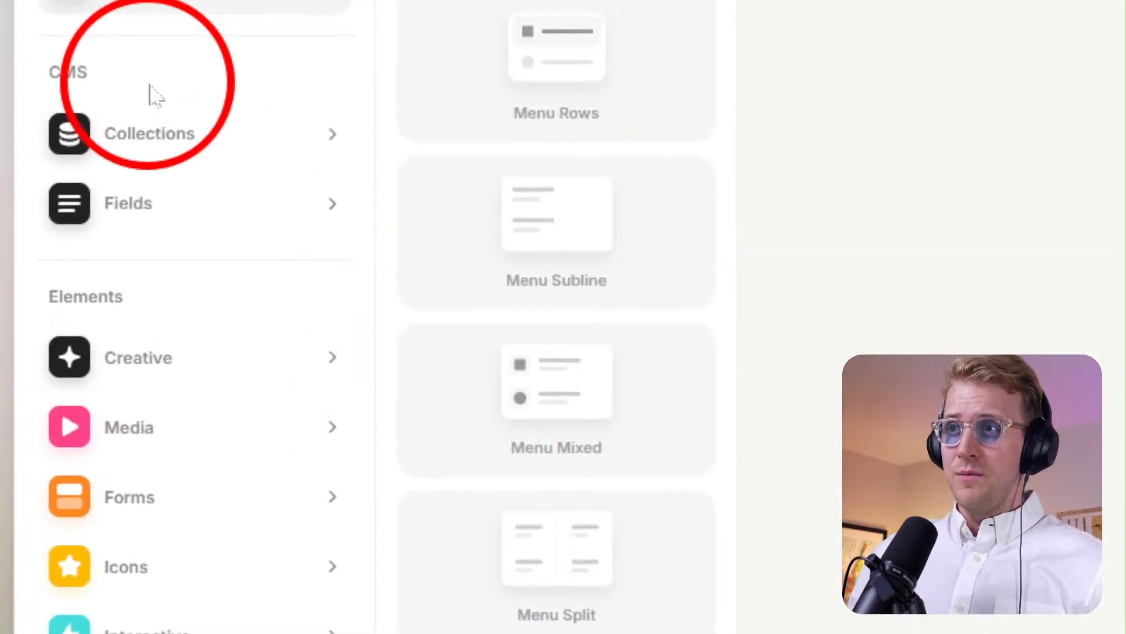
Look over the library's CMS fields and its creative, media and form elements, including the email sign-up integrations.
{"action": "mouse_move", "coordinate": [284, 308]}
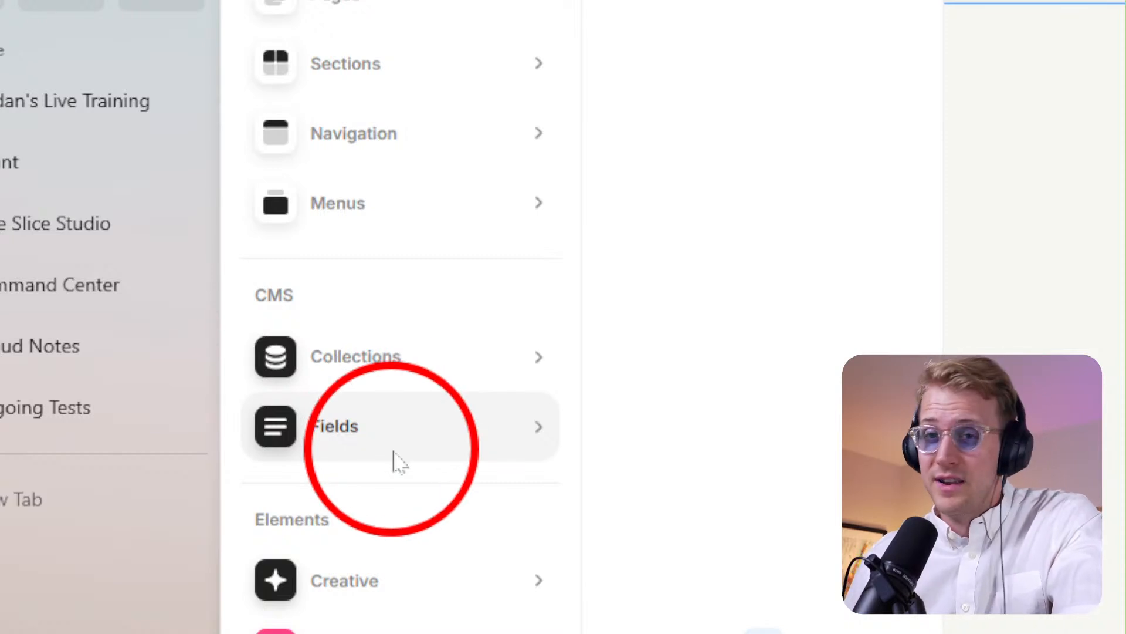
{"action": "mouse_move", "coordinate": [407, 610]}
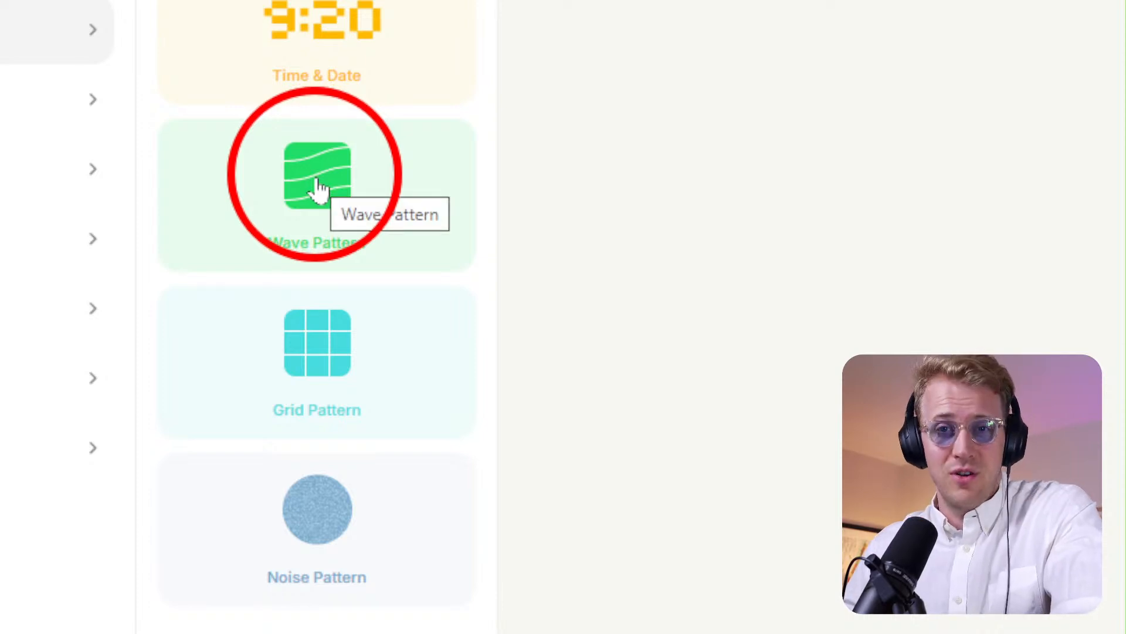
{"action": "left_click", "coordinate": [12, 101]}
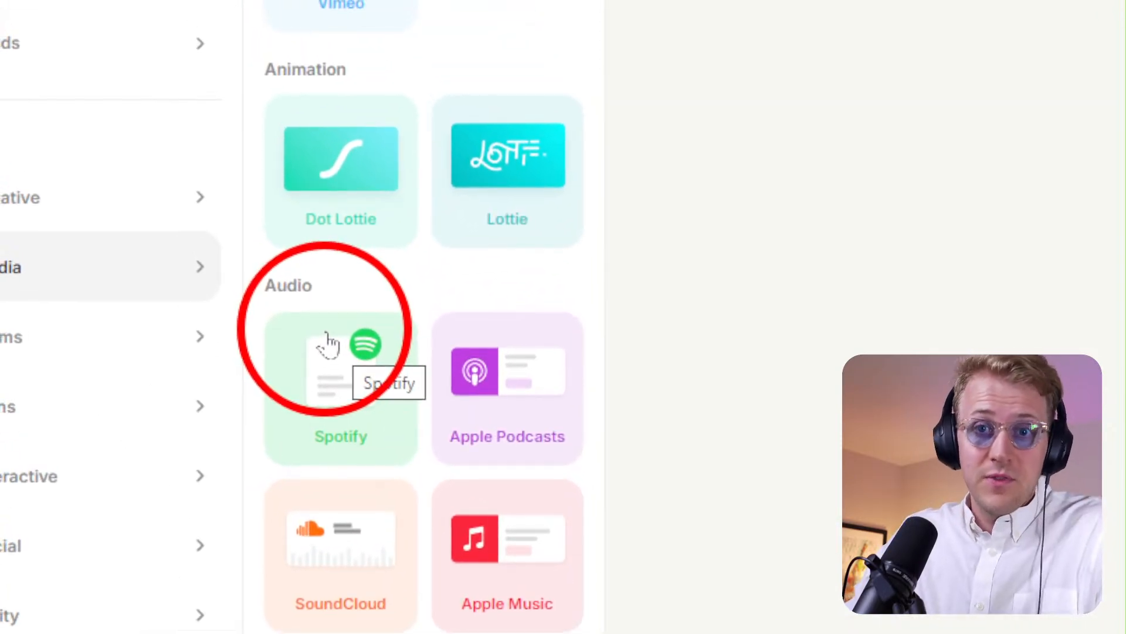
{"action": "mouse_move", "coordinate": [6, 338]}
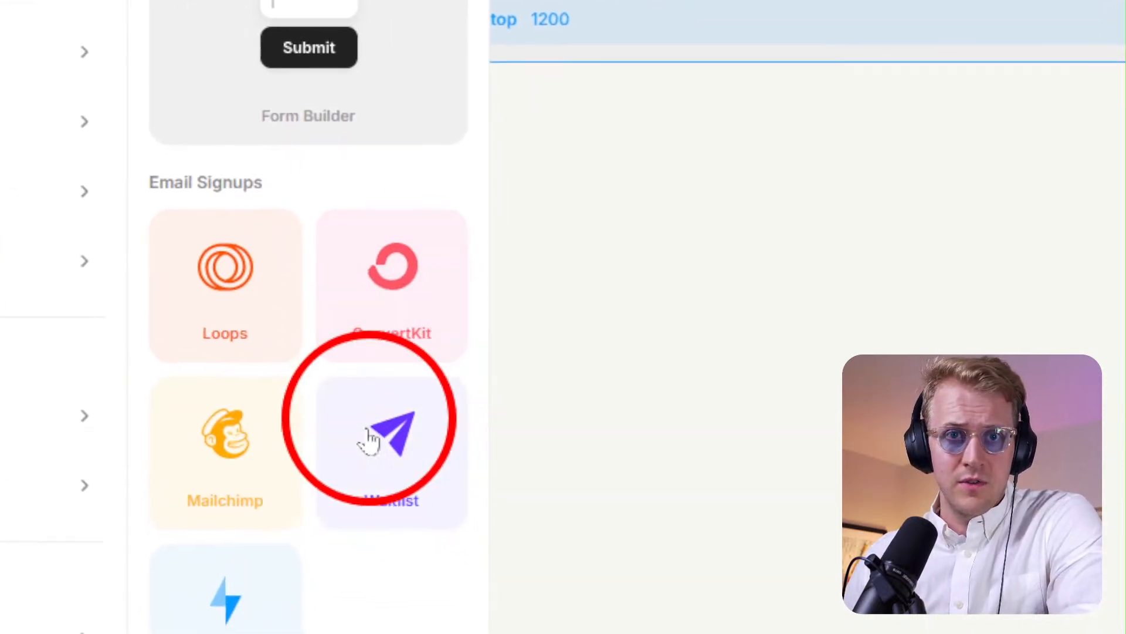
{"action": "scroll", "coordinate": [329, 457], "scroll_direction": "down", "scroll_amount": 4}
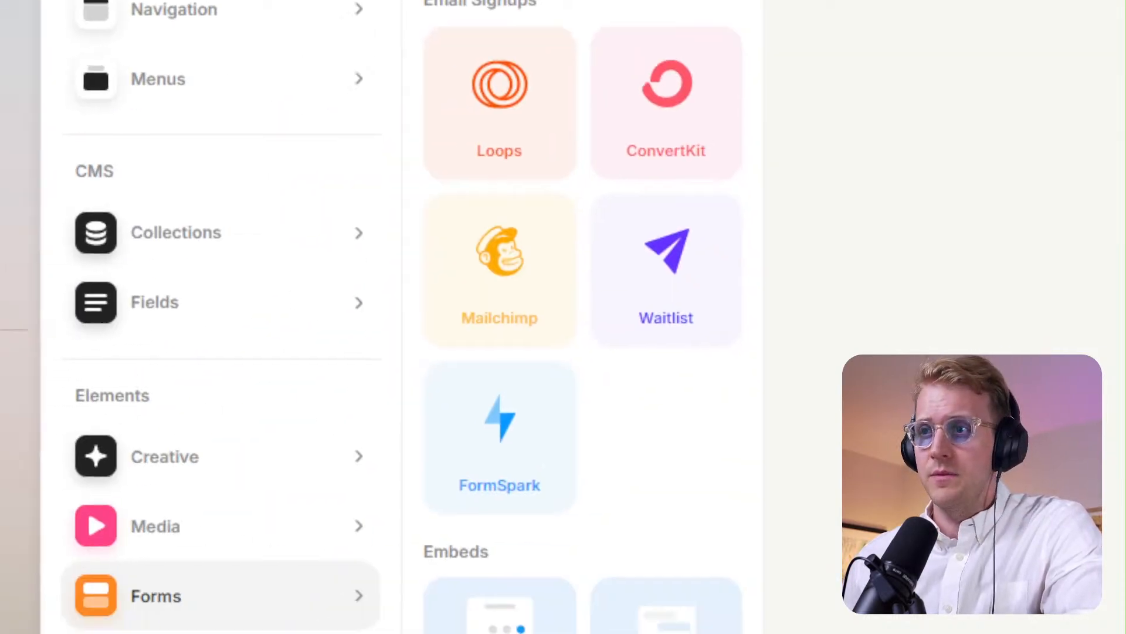
Look over the interactive, social and utility elements, and revisit the form elements and ready-made sections.
{"action": "left_click", "coordinate": [306, 510]}
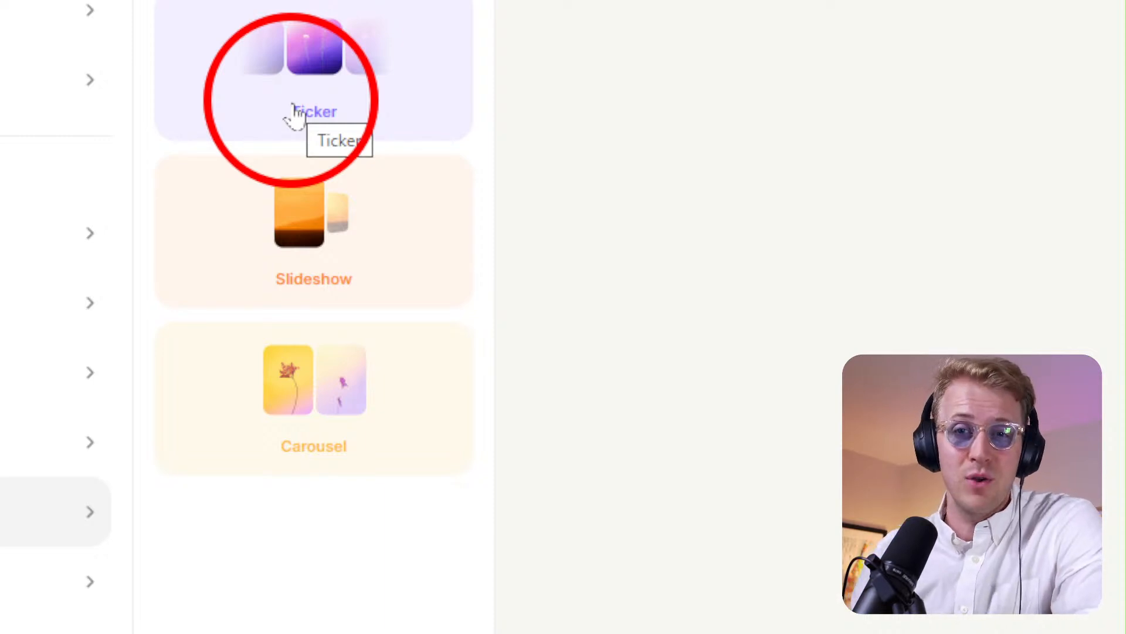
{"action": "left_click", "coordinate": [27, 602]}
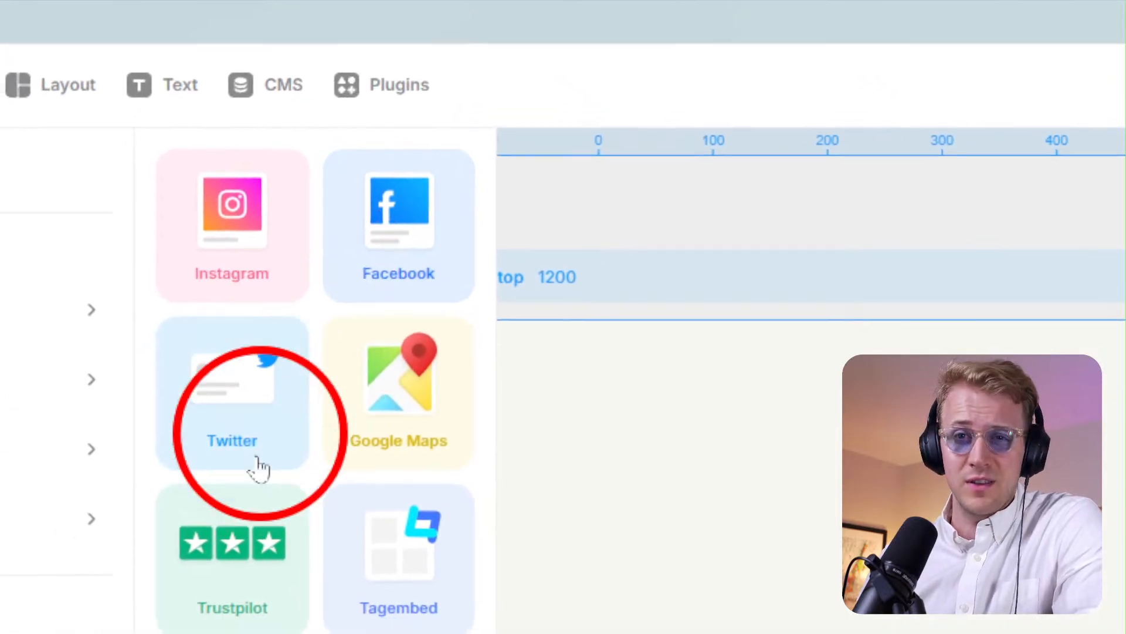
{"action": "mouse_move", "coordinate": [228, 549]}
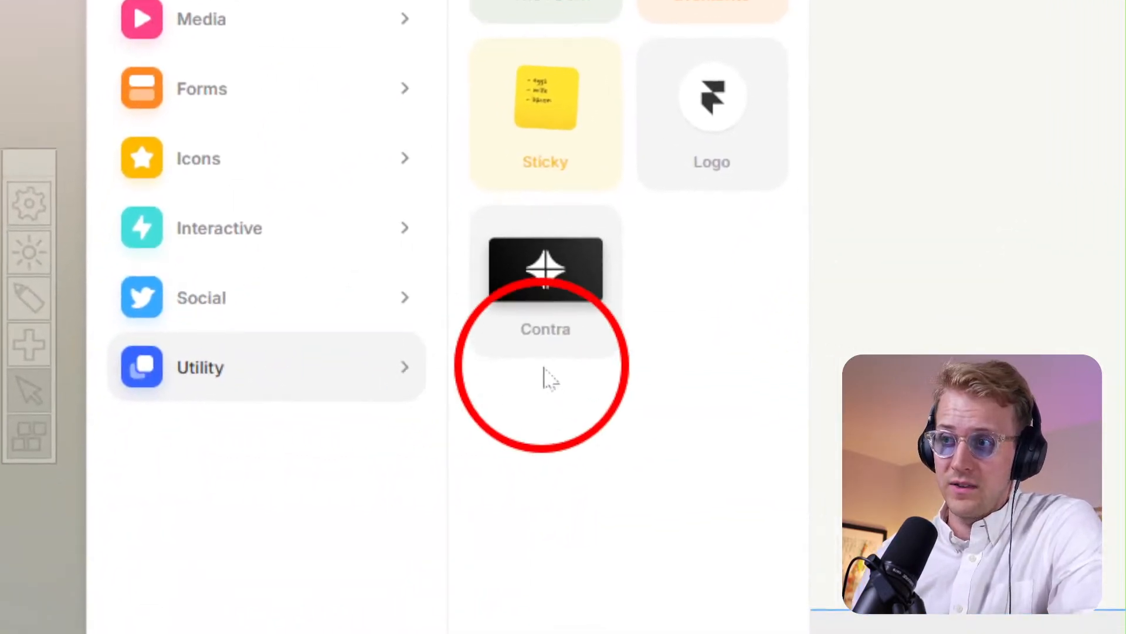
{"action": "scroll", "coordinate": [365, 181], "scroll_direction": "up", "scroll_amount": 8}
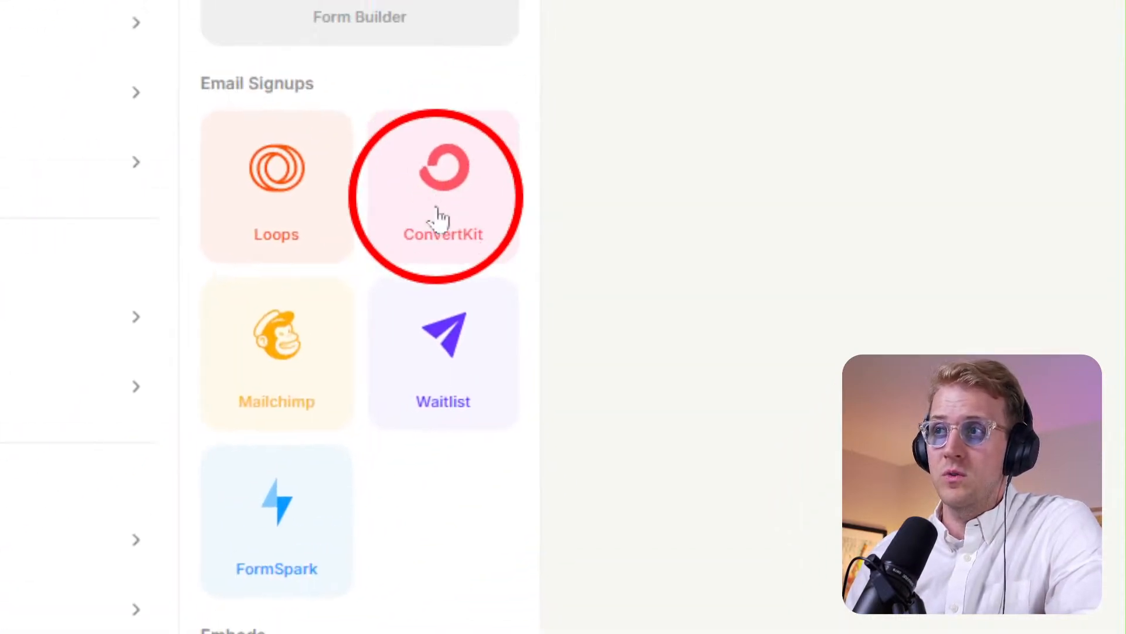
{"action": "mouse_move", "coordinate": [126, 626]}
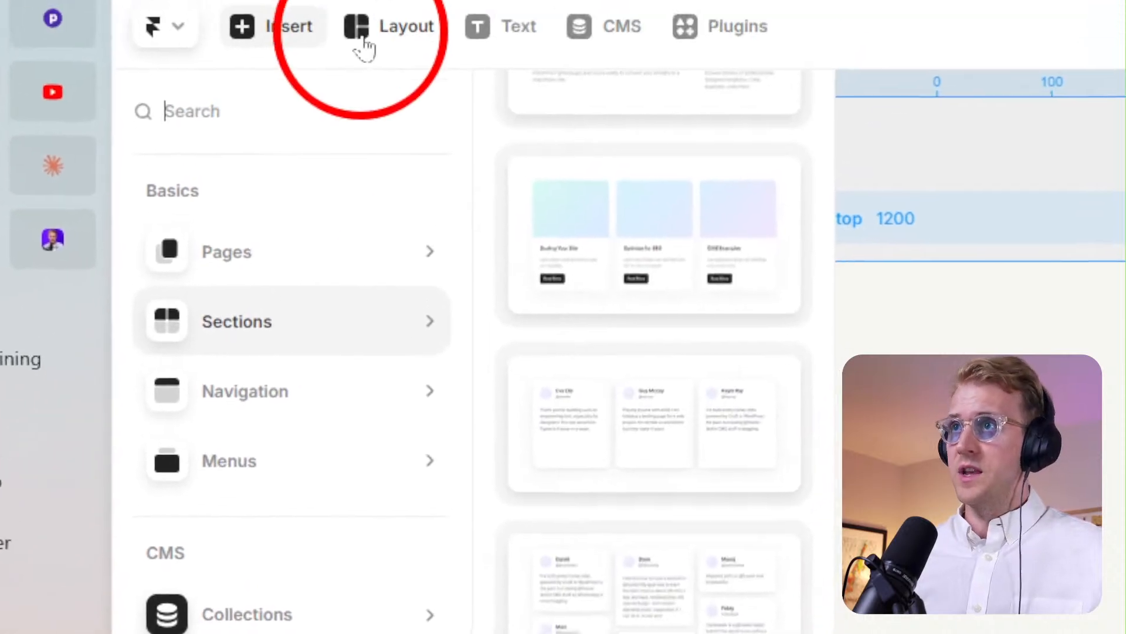
View the available layout elements and the list of installed plugins, and return to the empty canvas.
{"action": "left_click", "coordinate": [367, 47]}
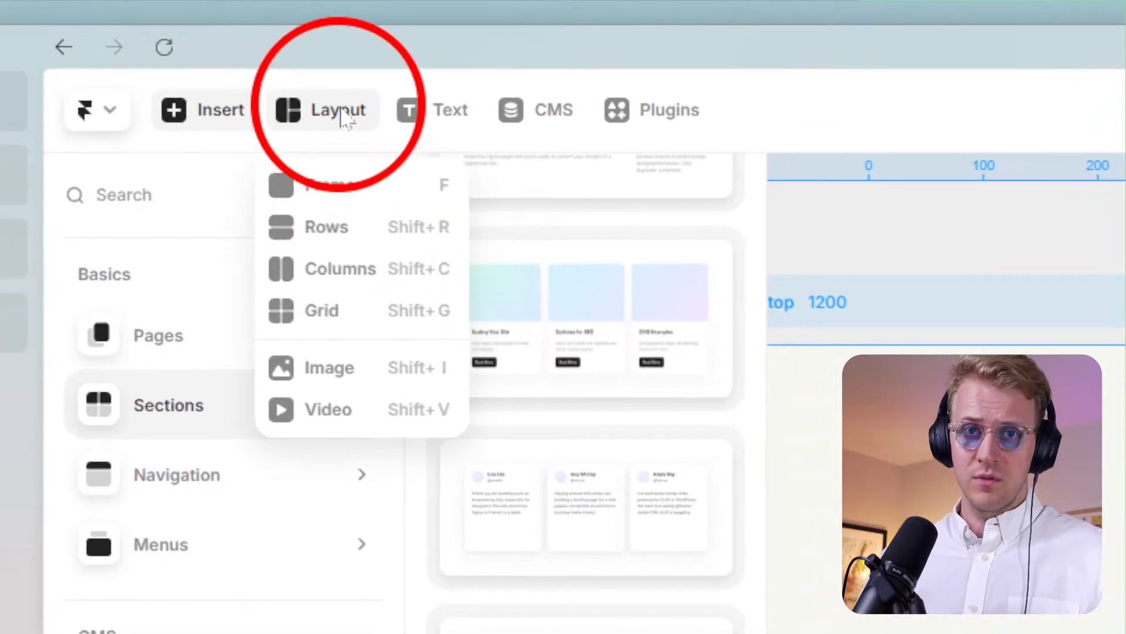
{"action": "left_click", "coordinate": [441, 109]}
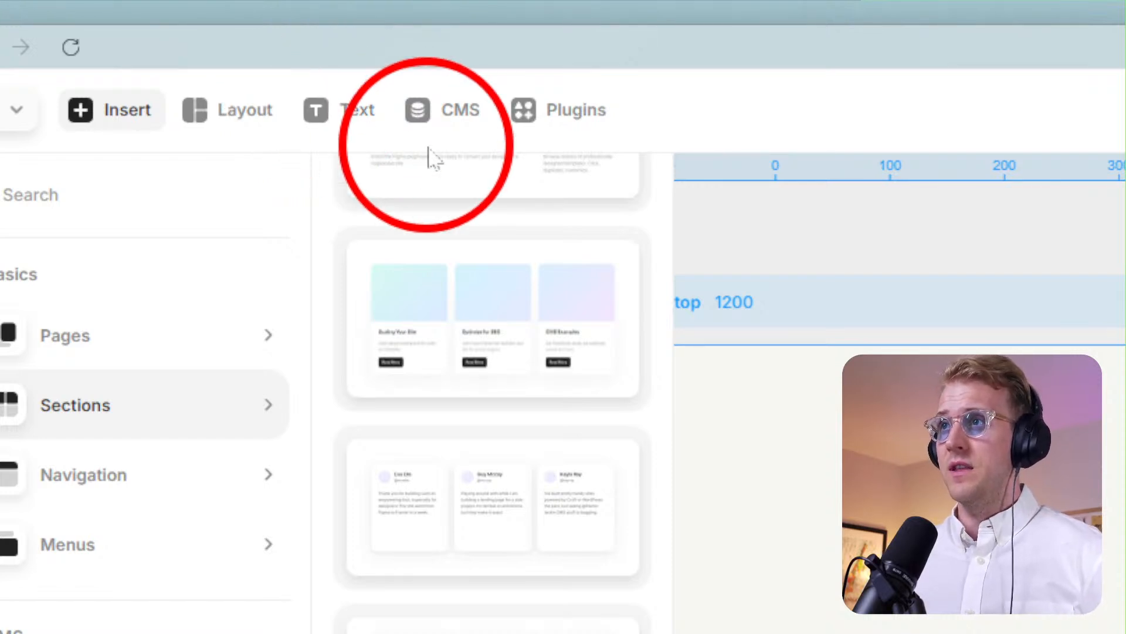
{"action": "left_click", "coordinate": [520, 122]}
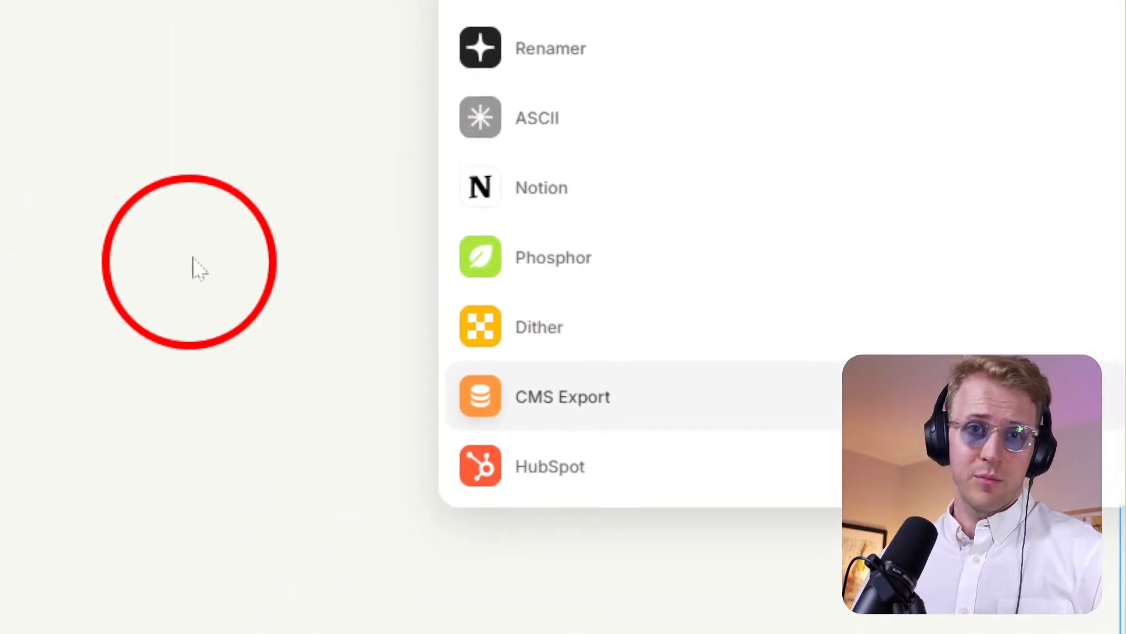
{"action": "left_click", "coordinate": [227, 265]}
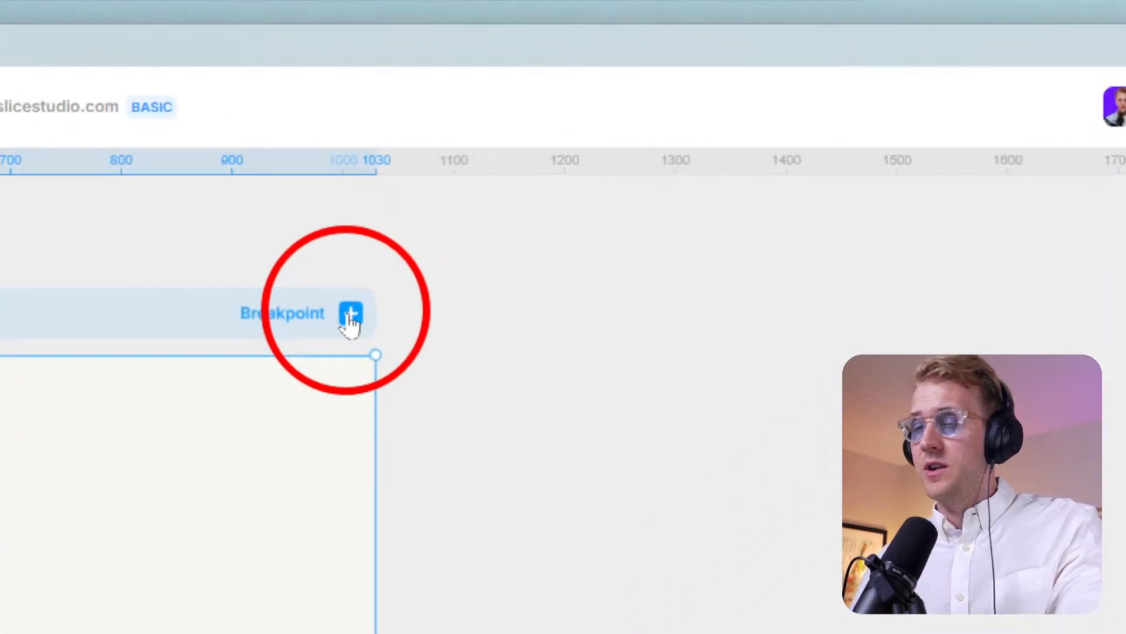
Add a Tablet breakpoint 810 wide next to the Desktop breakpoint.
{"action": "left_click", "coordinate": [368, 304]}
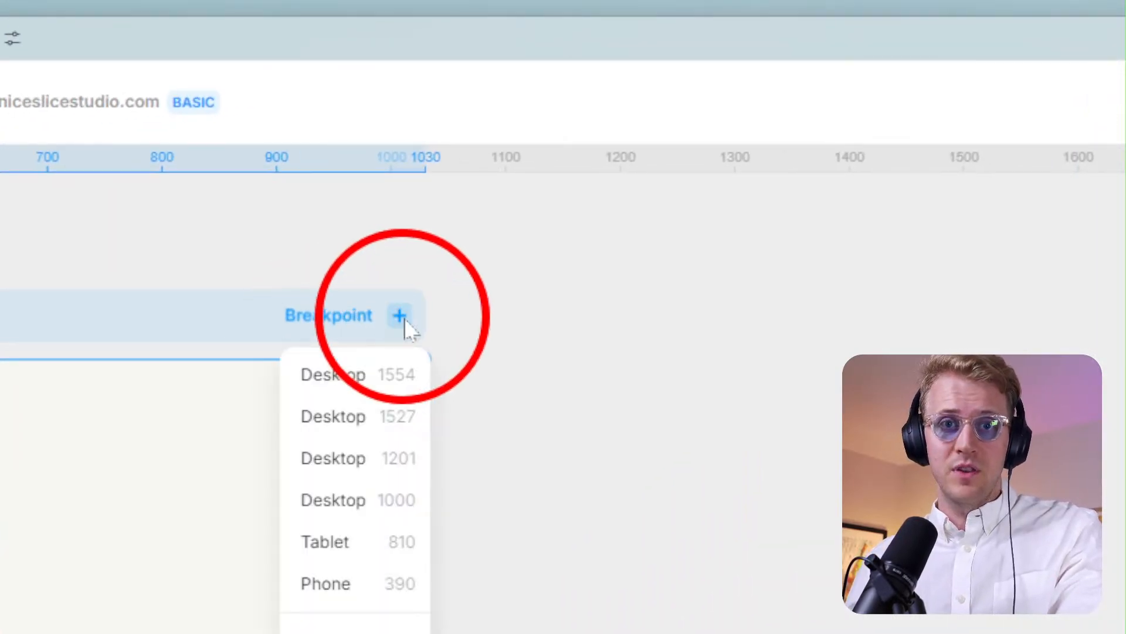
{"action": "left_click", "coordinate": [351, 540]}
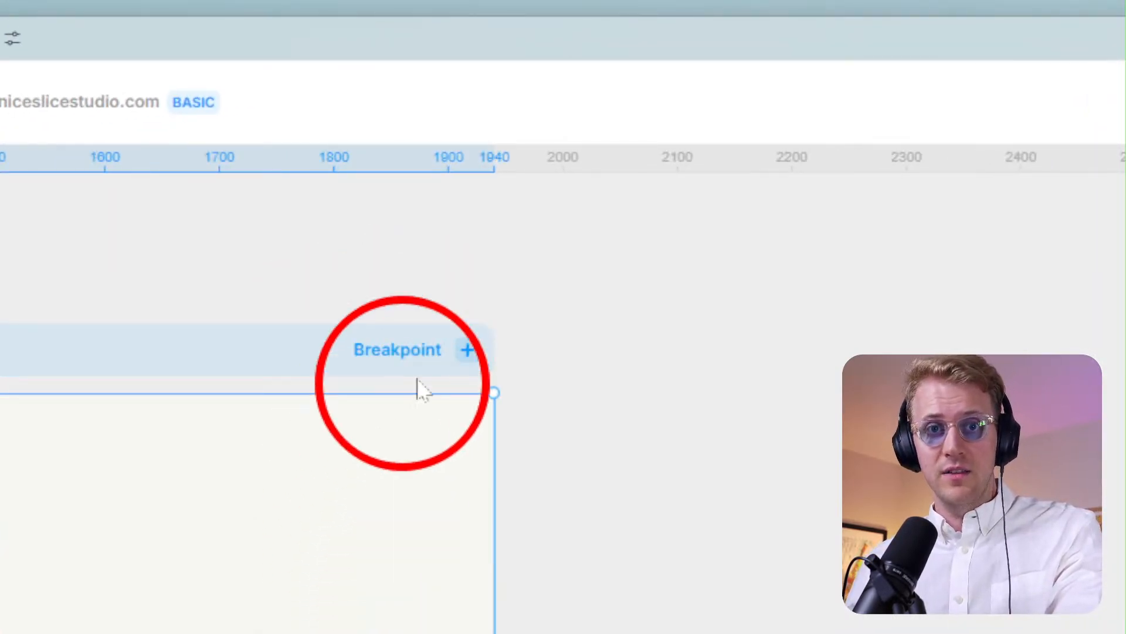
{"action": "scroll", "coordinate": [98, 552], "scroll_direction": "down", "scroll_amount": 3}
{"action": "scroll", "coordinate": [6, 562], "scroll_direction": "down", "scroll_amount": 3}
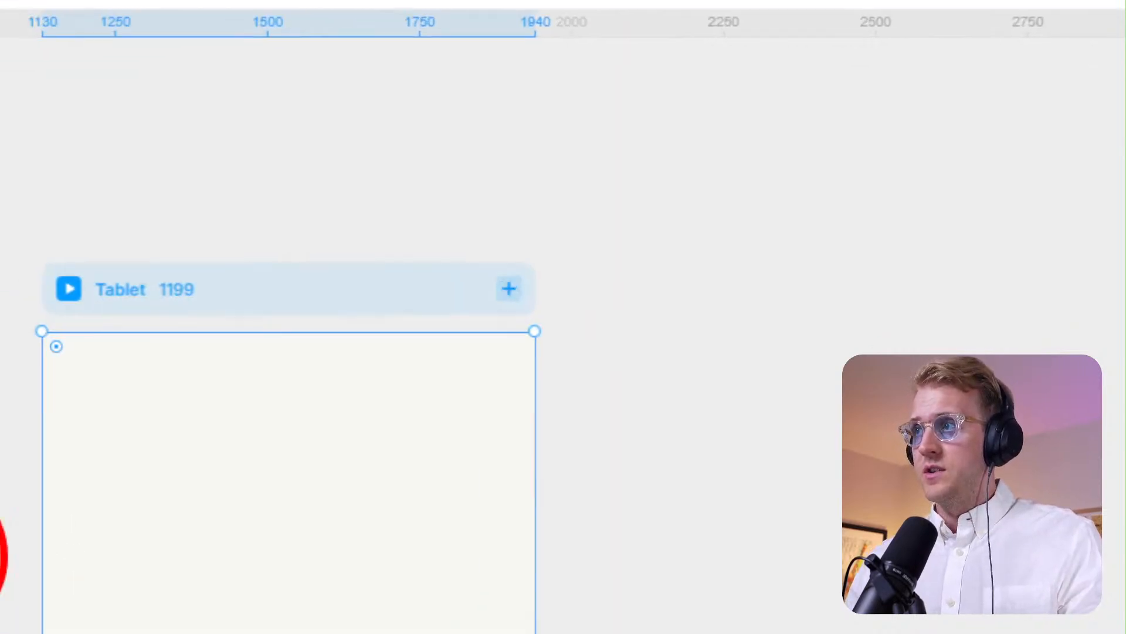
{"action": "scroll", "coordinate": [475, 178], "scroll_direction": "up", "scroll_amount": 3}
{"action": "scroll", "coordinate": [474, 177], "scroll_direction": "down", "scroll_amount": 3}
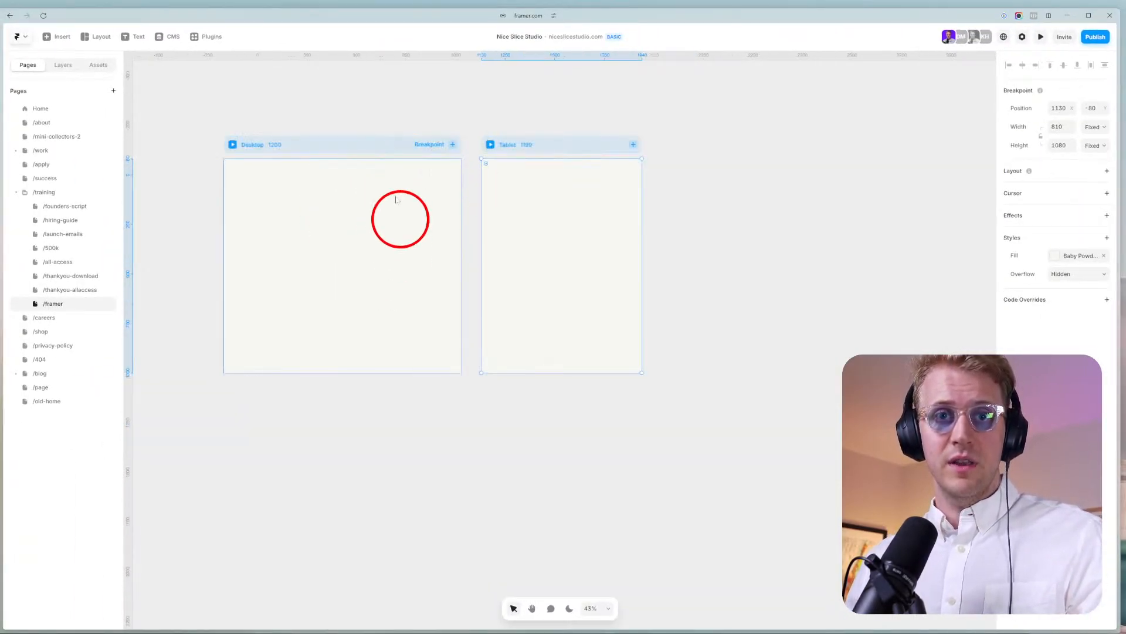
{"action": "scroll", "coordinate": [562, 197], "scroll_direction": "up", "scroll_amount": 5}
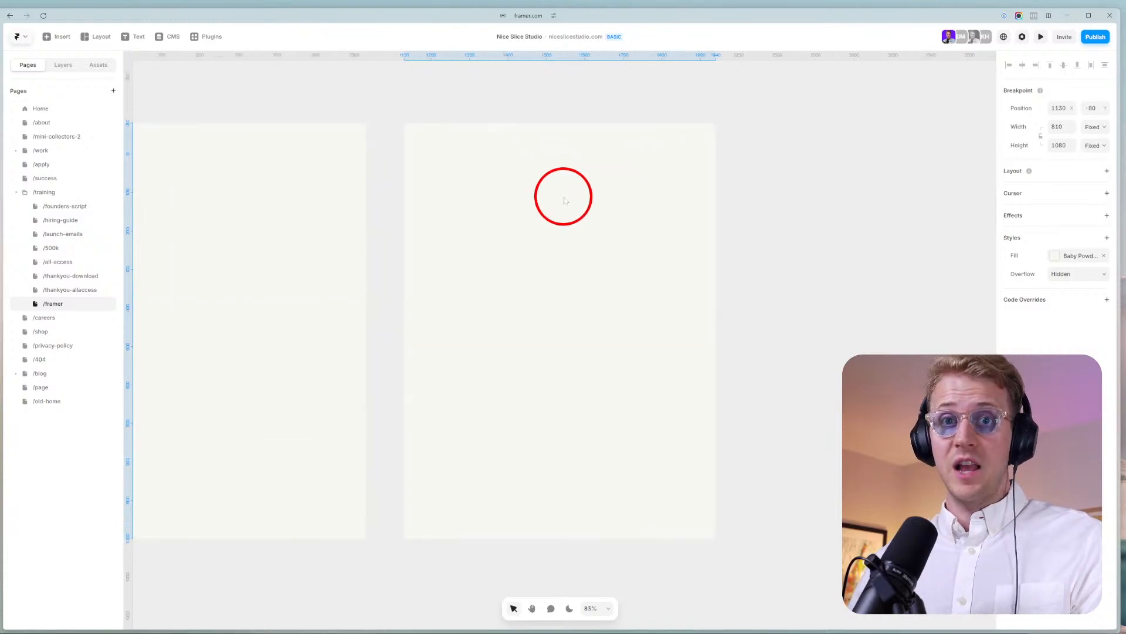
Add a Phone breakpoint 390 wide next to the Tablet breakpoint and clear the selection.
{"action": "left_click", "coordinate": [706, 109]}
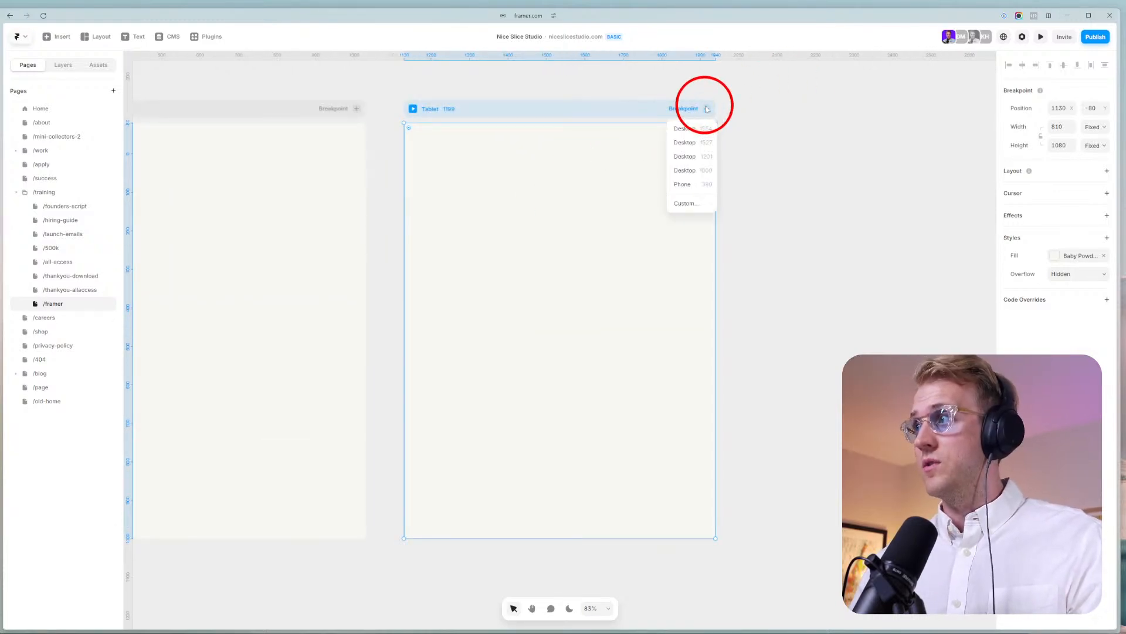
{"action": "left_click", "coordinate": [693, 183]}
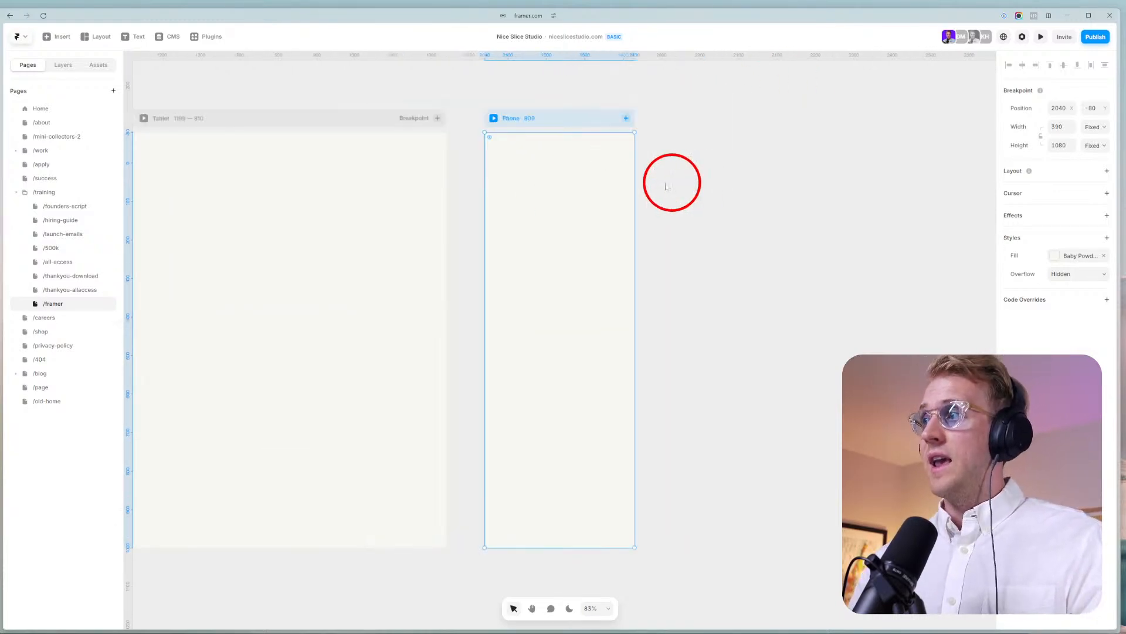
{"action": "left_click", "coordinate": [711, 189]}
{"action": "scroll", "coordinate": [677, 207], "scroll_direction": "down", "scroll_amount": 4}
{"action": "left_click_drag", "start_coordinate": [375, 476], "coordinate": [528, 533]}
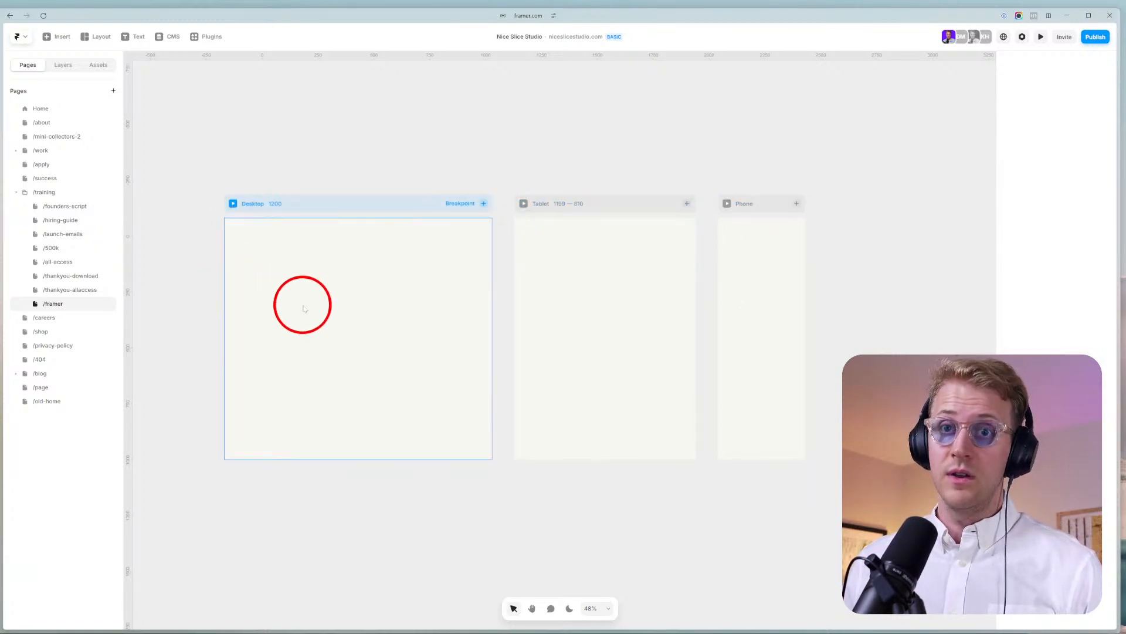
Delete the Tablet and Phone breakpoints, keeping only the Desktop breakpoint.
{"action": "left_click", "coordinate": [573, 205]}
{"action": "key", "text": "Delete"}
{"action": "left_click", "coordinate": [753, 204]}
{"action": "key", "text": "Delete"}
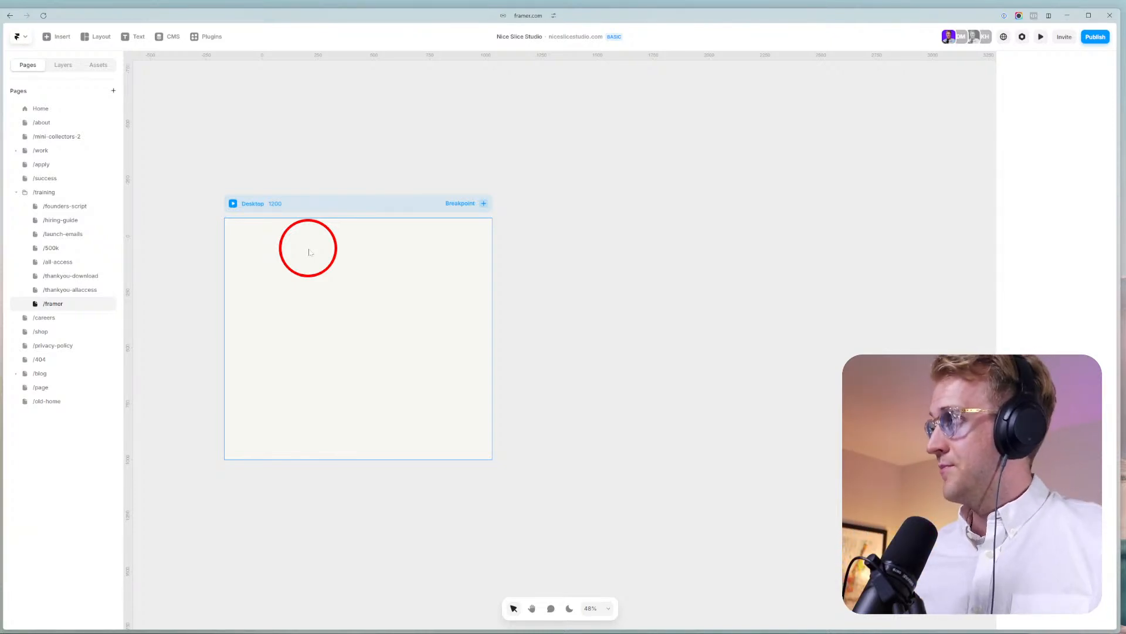
Move the Desktop breakpoint to position -170, -80 on the canvas and give it a vertical stack layout.
{"action": "left_click_drag", "start_coordinate": [265, 205], "coordinate": [384, 186]}
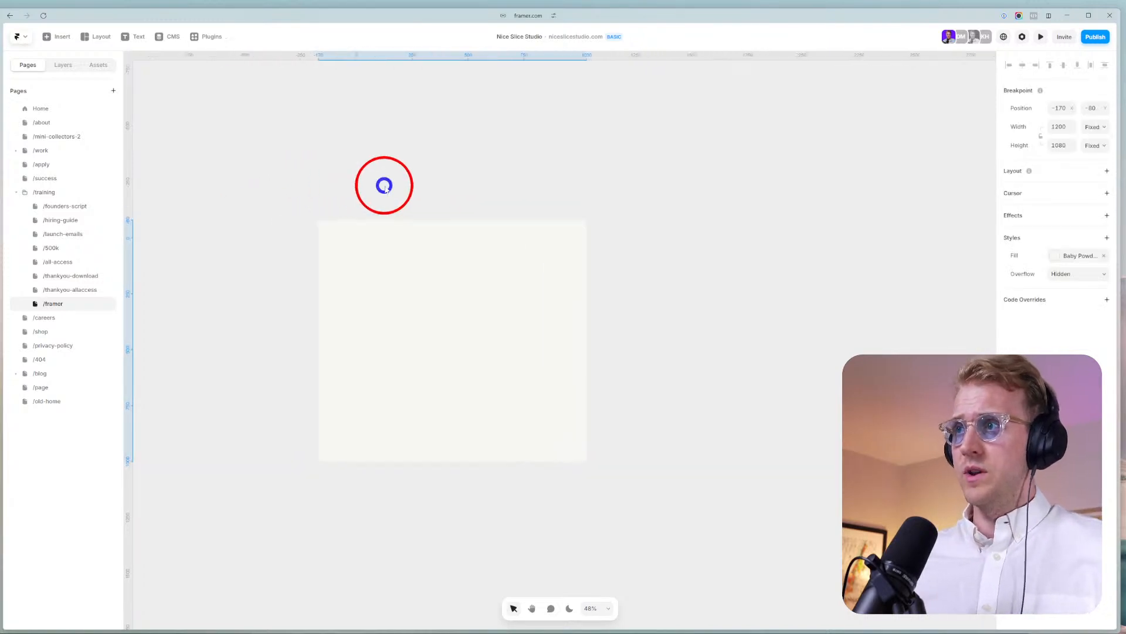
{"action": "scroll", "coordinate": [410, 279], "scroll_direction": "up", "scroll_amount": 5}
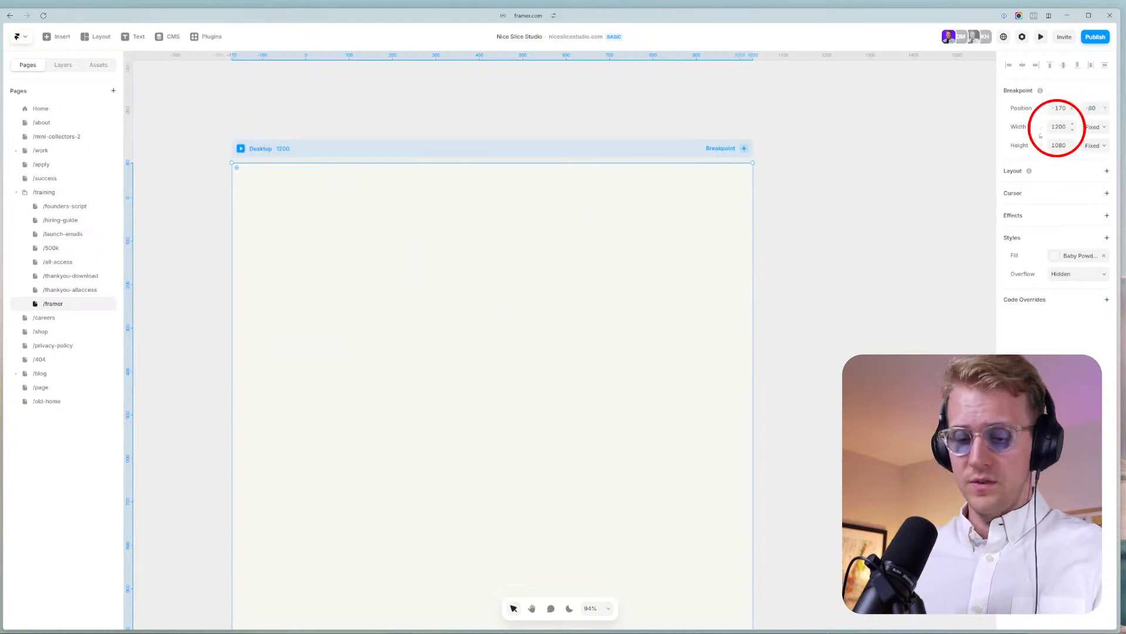
{"action": "left_click", "coordinate": [1088, 146]}
{"action": "left_click", "coordinate": [1090, 158]}
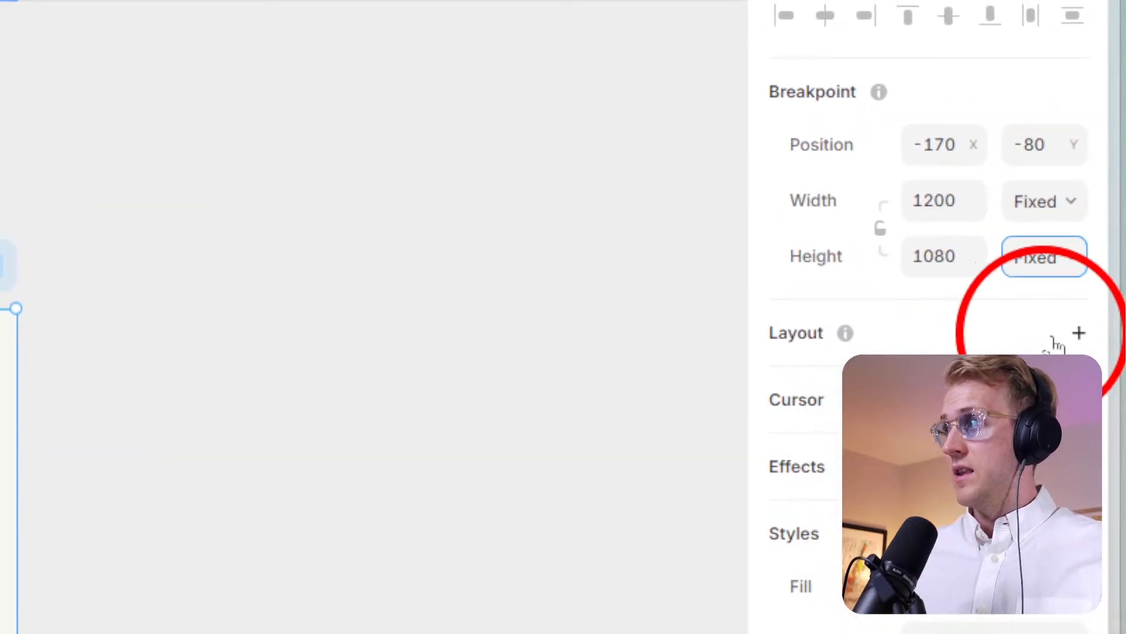
{"action": "left_click", "coordinate": [922, 322]}
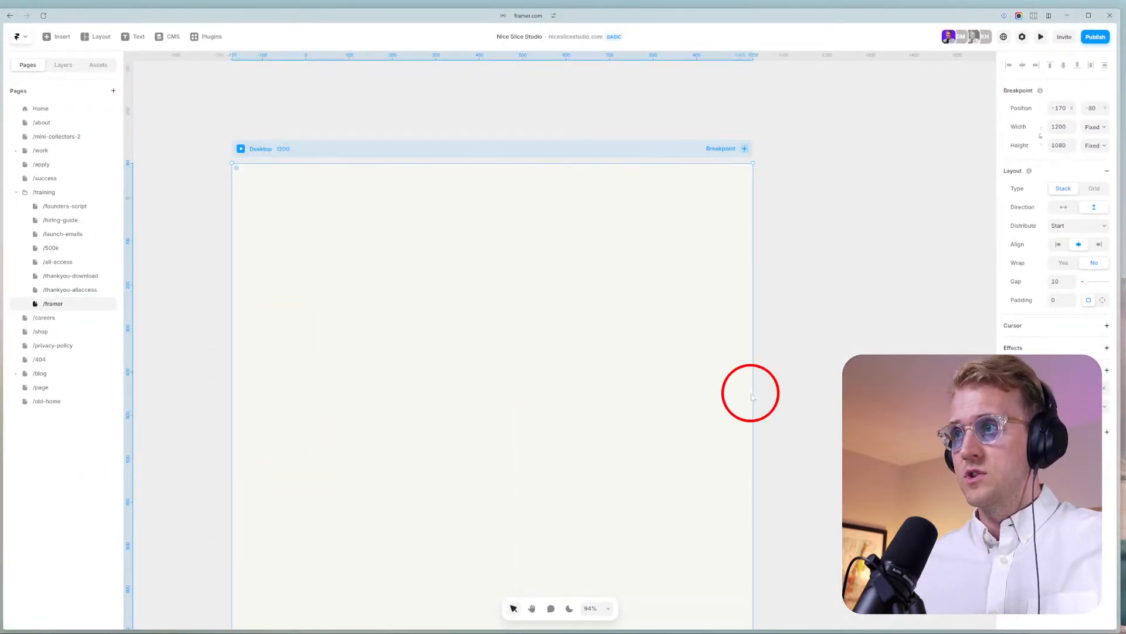
Add the text "Headline" to the Desktop breakpoint and enlarge it to a size of 204 pixels.
{"action": "key", "text": "t"}
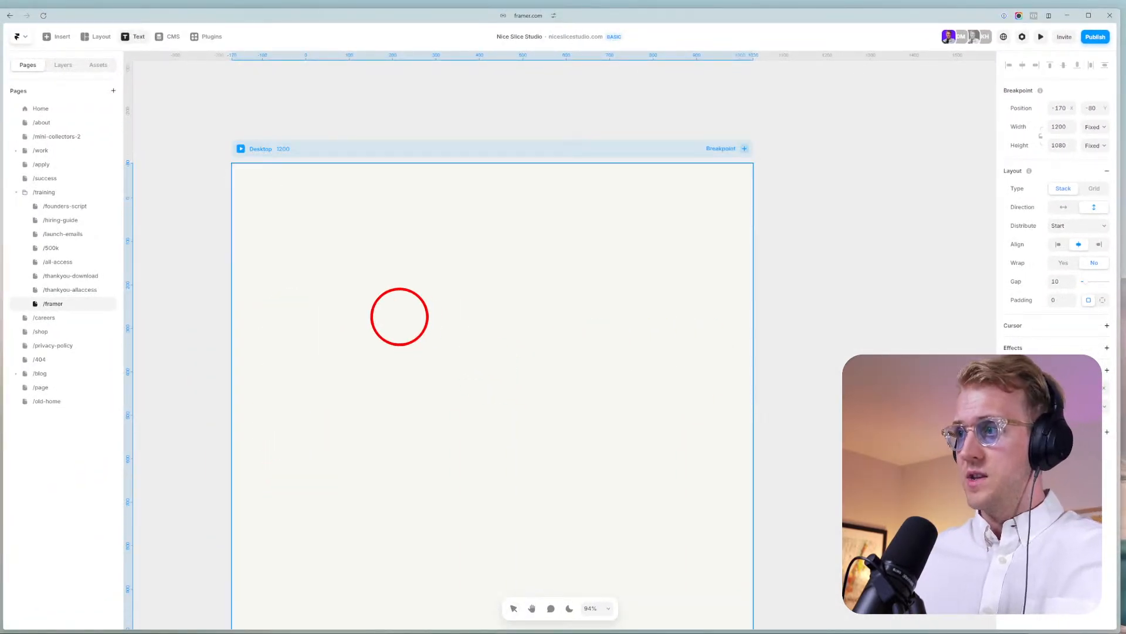
{"action": "left_click", "coordinate": [400, 317]}
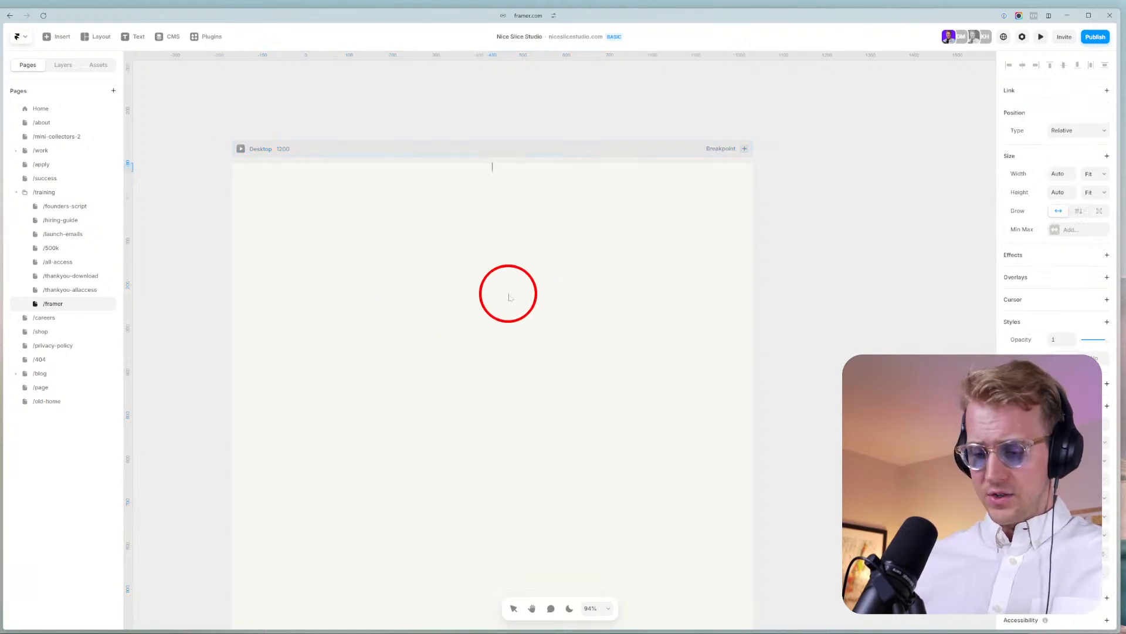
{"action": "left_click", "coordinate": [589, 183]}
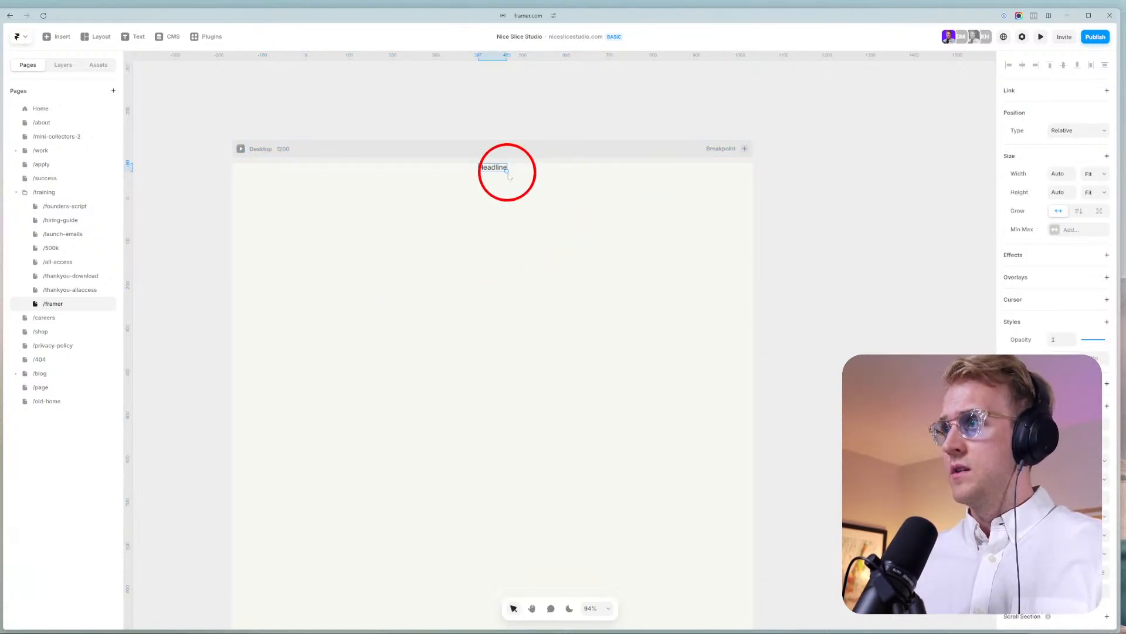
{"action": "left_click_drag", "start_coordinate": [508, 172], "coordinate": [843, 423]}
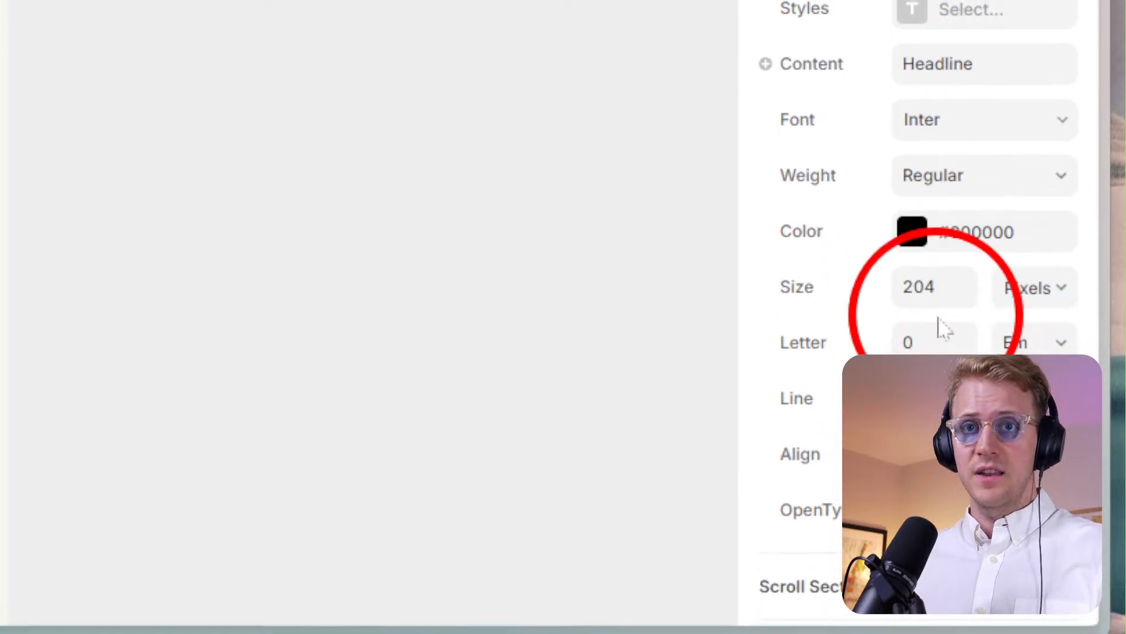
{"action": "left_click", "coordinate": [920, 306]}
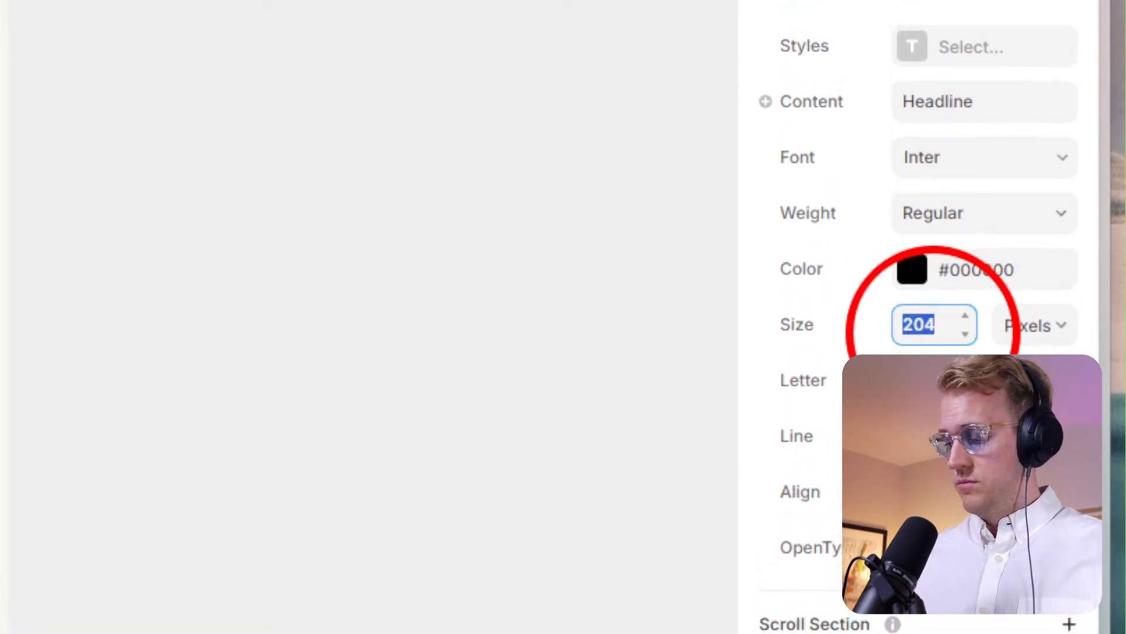
{"action": "key", "text": "Return"}
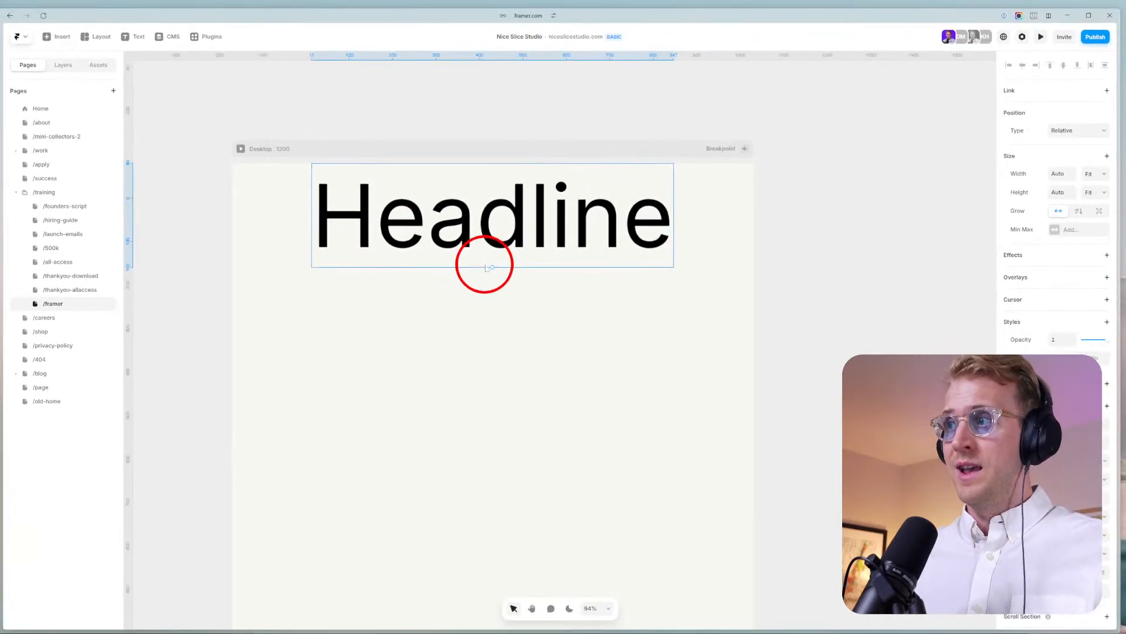
View the page's layer hierarchy, compare it with the page list and the assets, and return to the layers.
{"action": "left_click", "coordinate": [67, 69]}
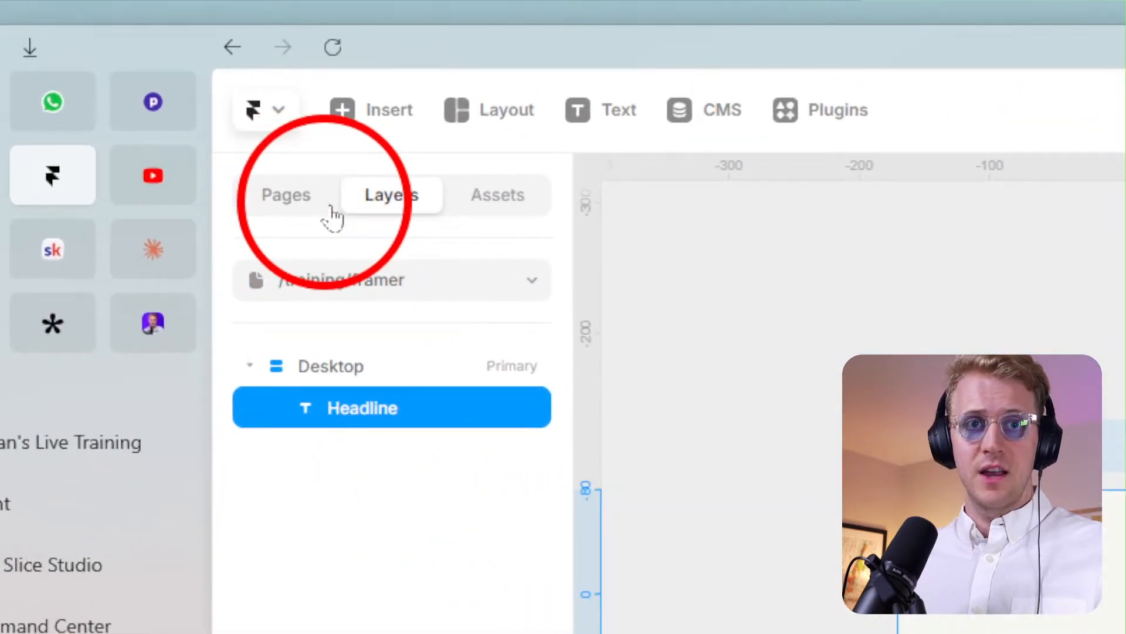
{"action": "left_click", "coordinate": [290, 203]}
{"action": "left_click", "coordinate": [378, 203]}
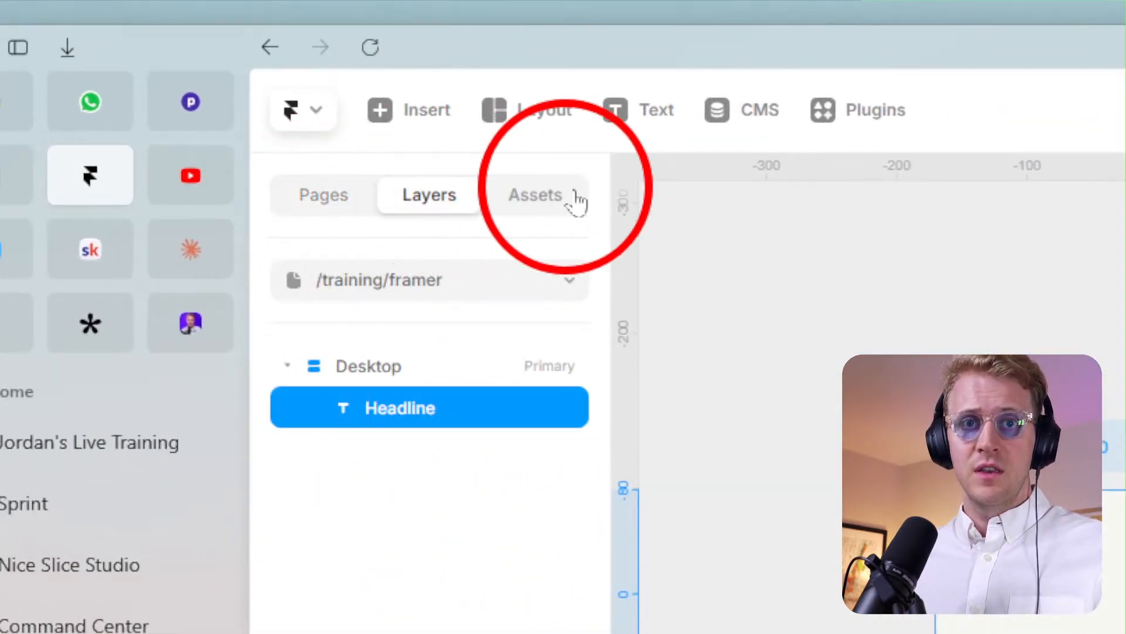
{"action": "left_click", "coordinate": [578, 203]}
{"action": "left_click", "coordinate": [432, 202]}
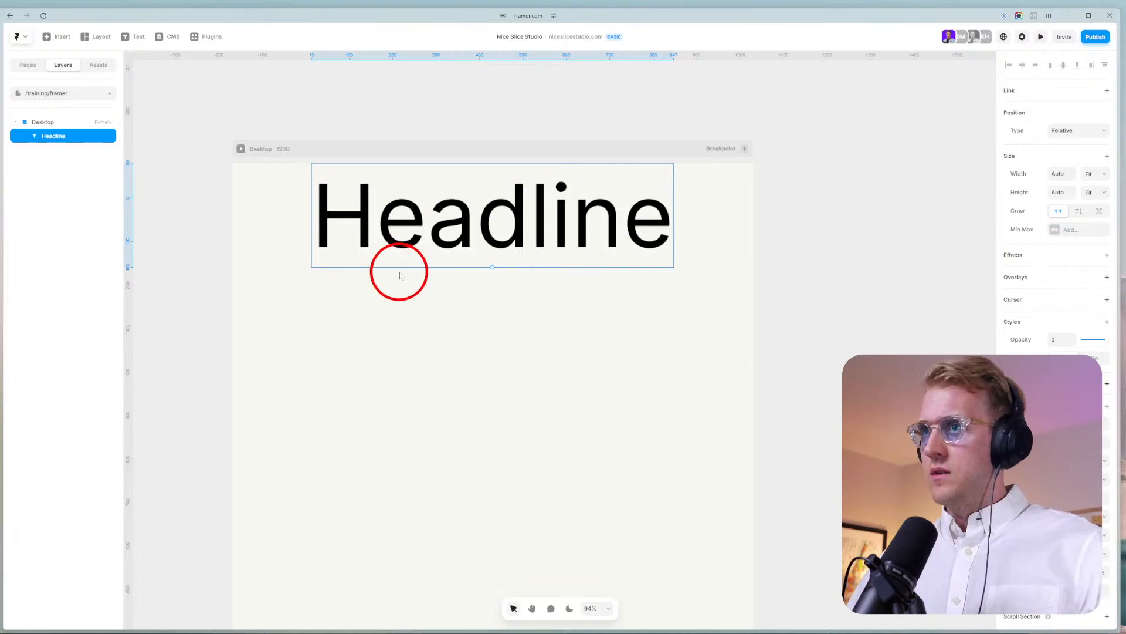
Draw a frame about 955 by 656 around the headline, and select the nested headline and its parent frame in turn.
{"action": "key", "text": "f"}
{"action": "left_click_drag", "start_coordinate": [292, 164], "coordinate": [700, 447]}
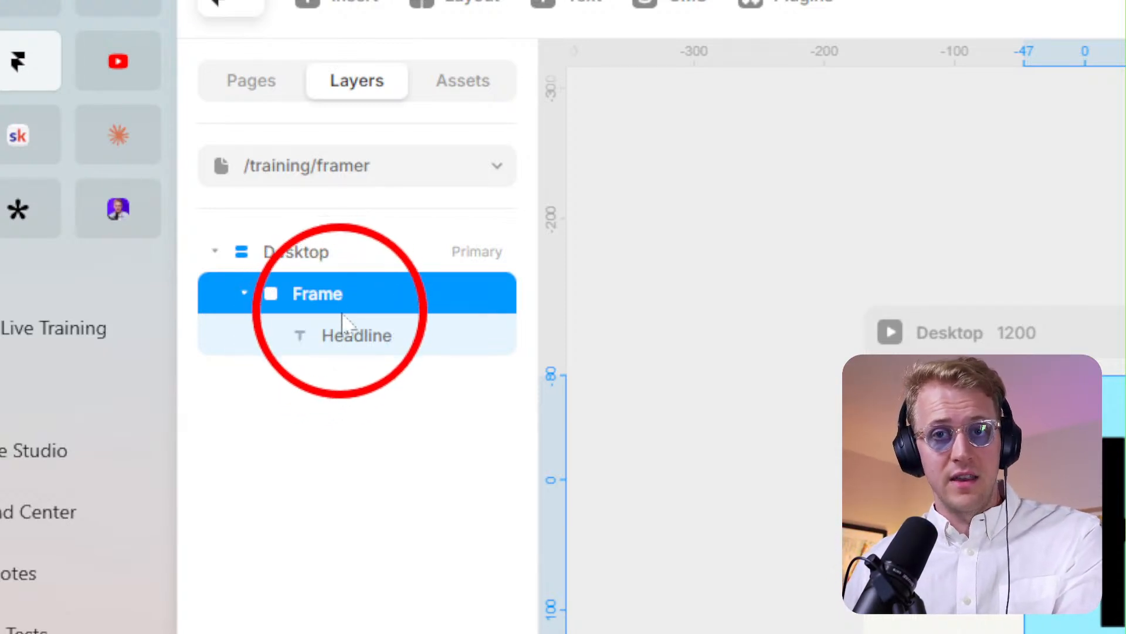
{"action": "left_click", "coordinate": [368, 344]}
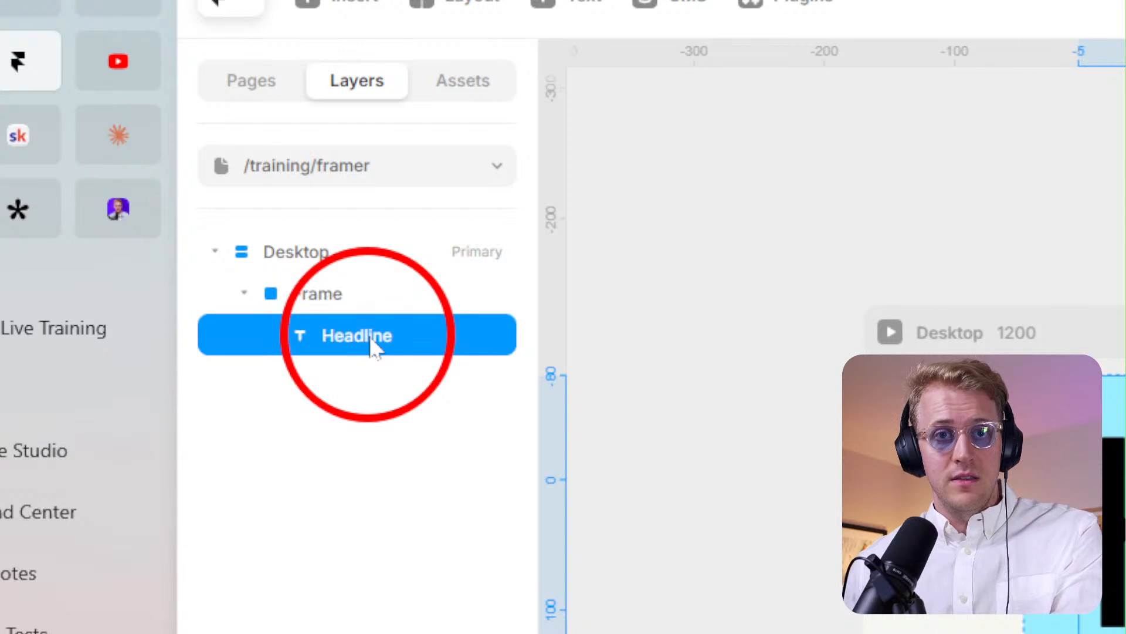
{"action": "left_click", "coordinate": [305, 295]}
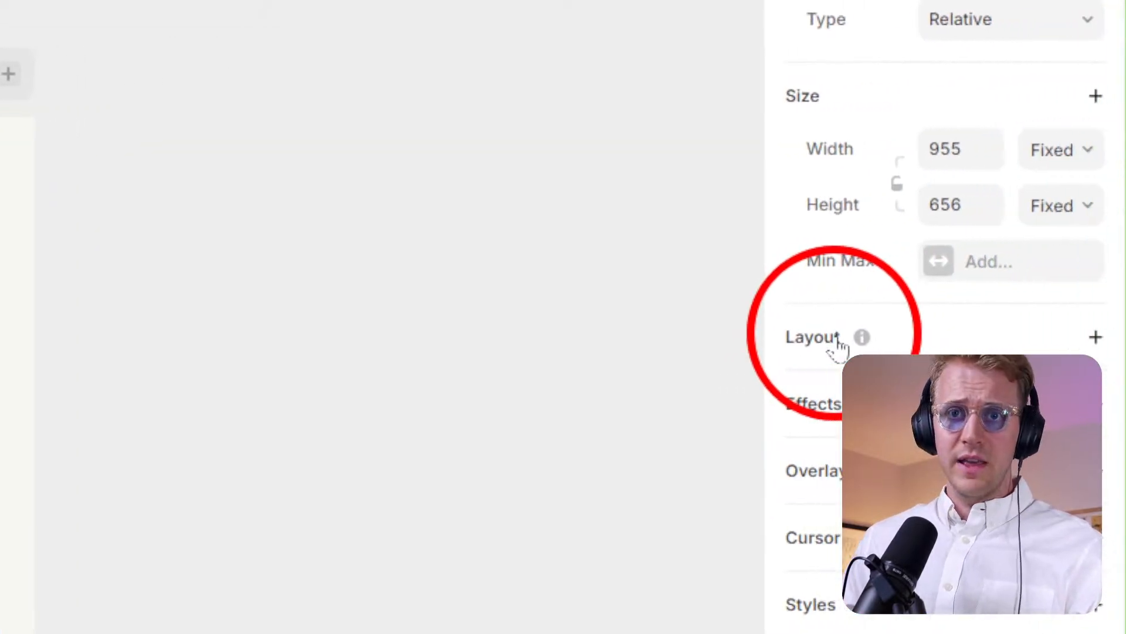
Try a stack layout on the blue frame and remove it, and try to move the frame freely within the Desktop breakpoint.
{"action": "left_click", "coordinate": [821, 344]}
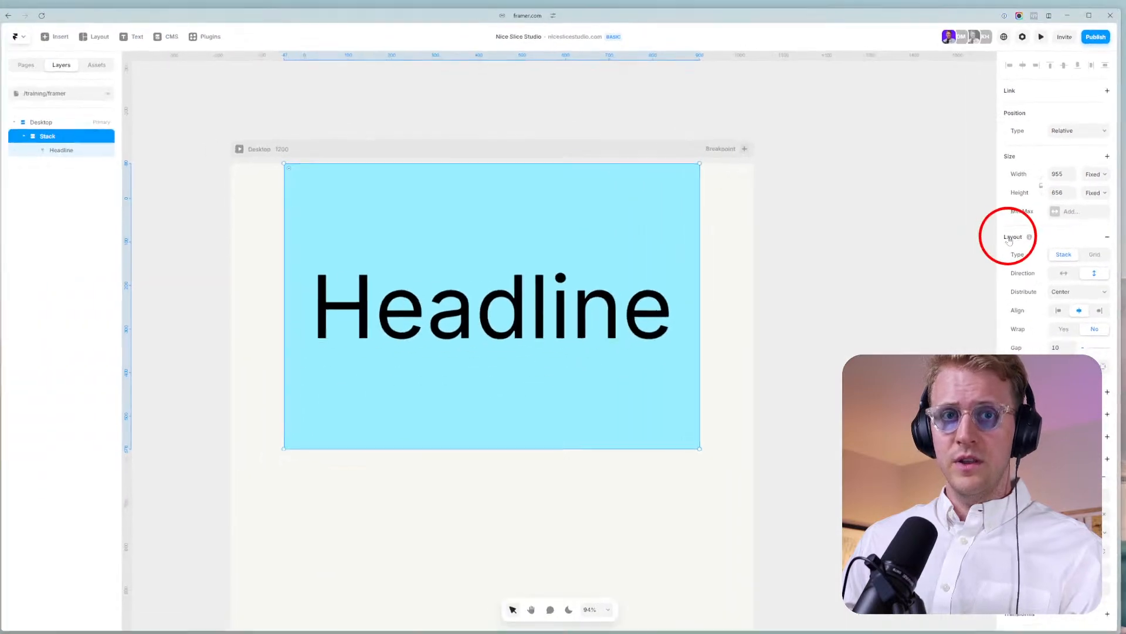
{"action": "left_click", "coordinate": [783, 349]}
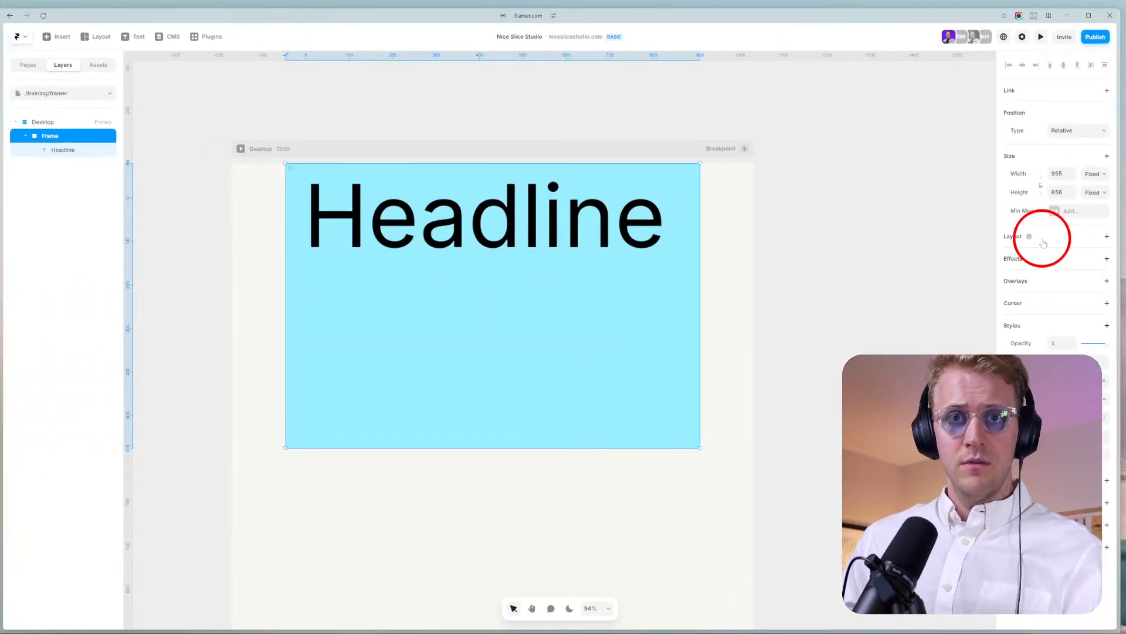
{"action": "key", "text": "p"}
{"action": "mouse_move", "coordinate": [570, 216]}
{"action": "left_mouse_down"}
{"action": "mouse_move", "coordinate": [599, 238]}
{"action": "mouse_move", "coordinate": [598, 255]}
{"action": "mouse_move", "coordinate": [499, 339]}
{"action": "left_mouse_up"}
{"action": "left_click_drag", "start_coordinate": [551, 314], "coordinate": [494, 384]}
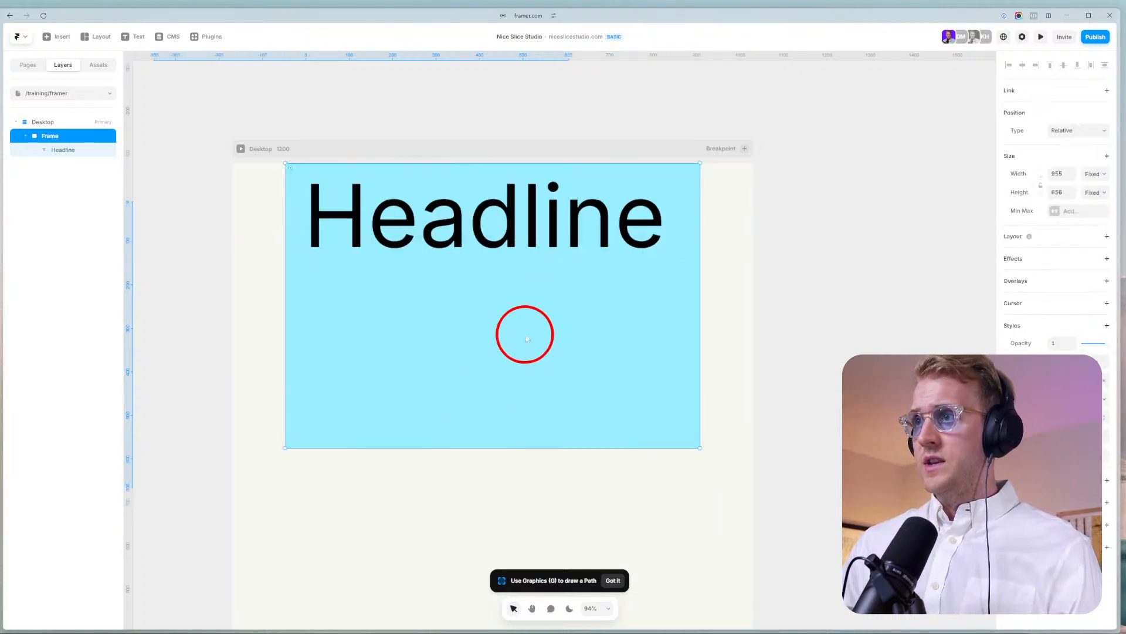
{"action": "left_click_drag", "start_coordinate": [526, 335], "coordinate": [445, 390]}
{"action": "left_click_drag", "start_coordinate": [511, 359], "coordinate": [413, 412]}
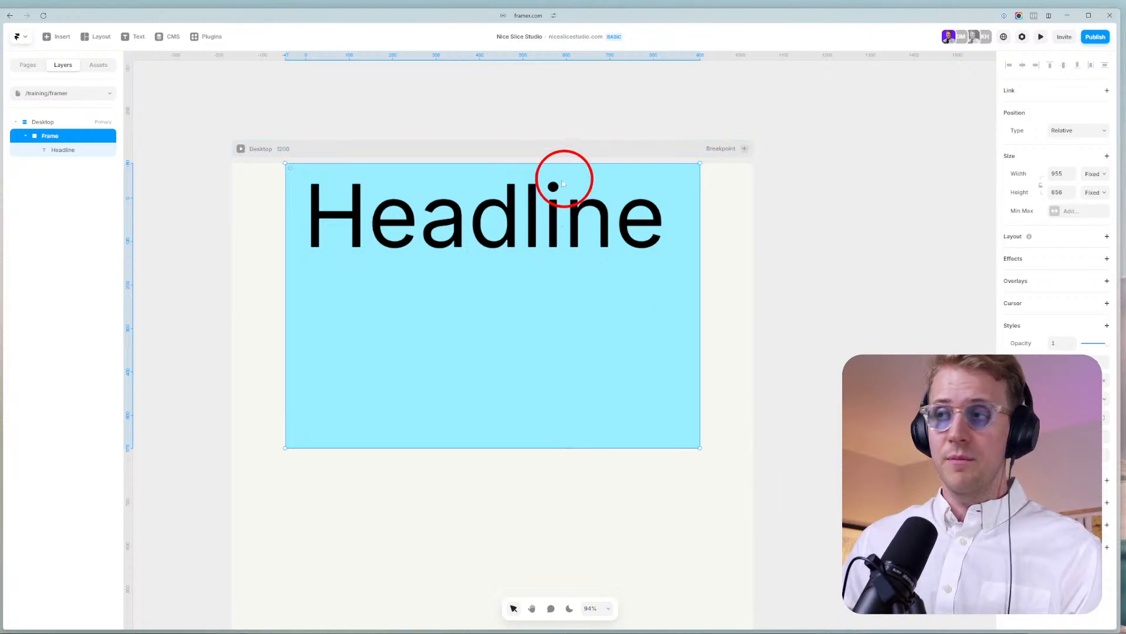
Move the headline freely to a lower spot in the blue frame, and apply a stack layout to the frame.
{"action": "double_click", "coordinate": [447, 227]}
{"action": "left_click_drag", "start_coordinate": [455, 244], "coordinate": [631, 314]}
{"action": "left_click", "coordinate": [305, 193]}
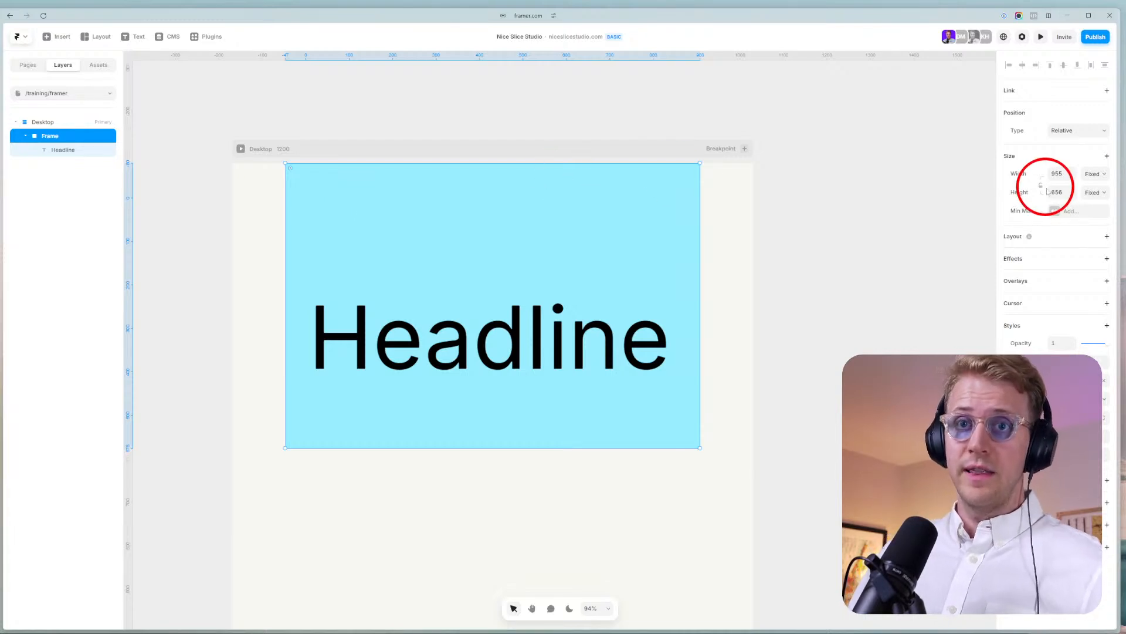
{"action": "left_click", "coordinate": [1068, 237]}
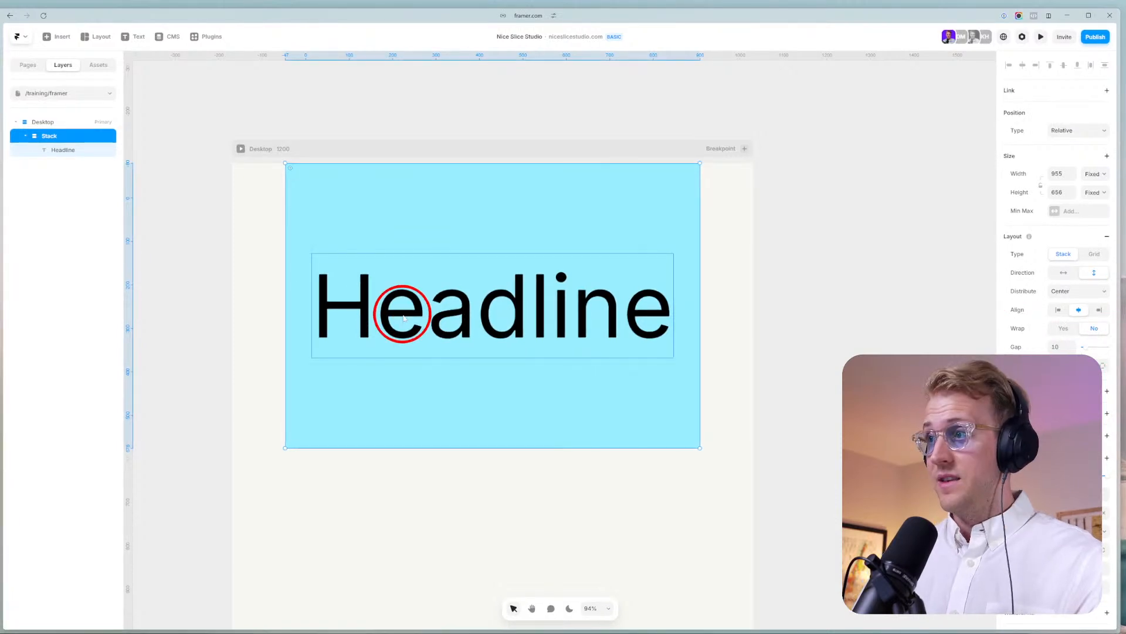
Move the headline out of the stack to above the Desktop breakpoint, and place it back inside the blue stack.
{"action": "left_click", "coordinate": [404, 317]}
{"action": "left_click_drag", "start_coordinate": [404, 317], "coordinate": [442, 143]}
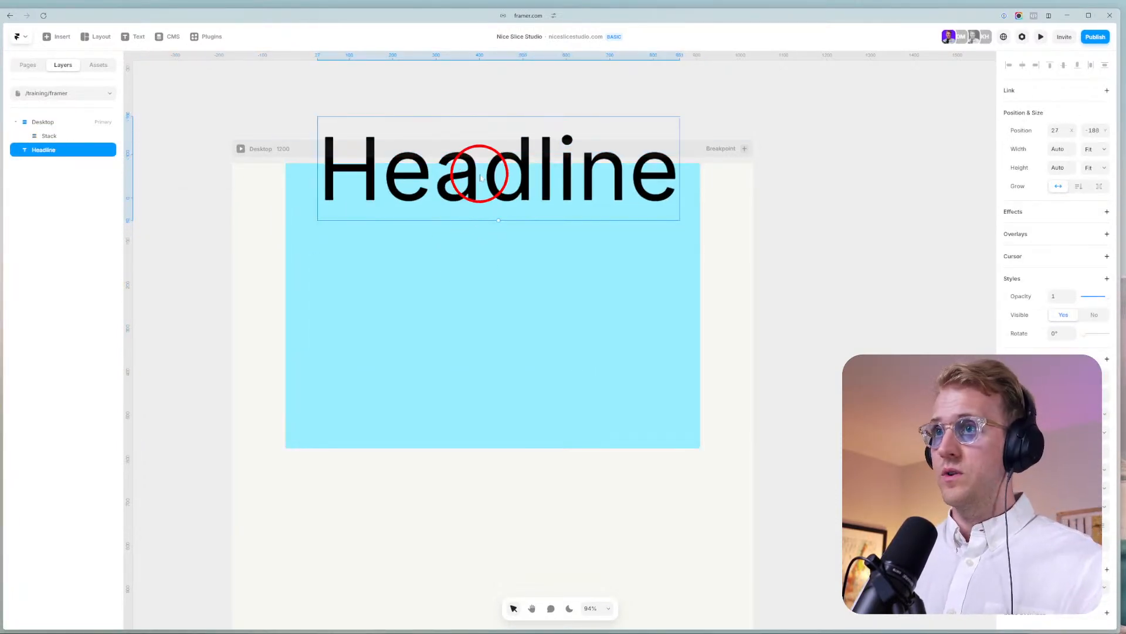
{"action": "left_click_drag", "start_coordinate": [436, 198], "coordinate": [451, 124]}
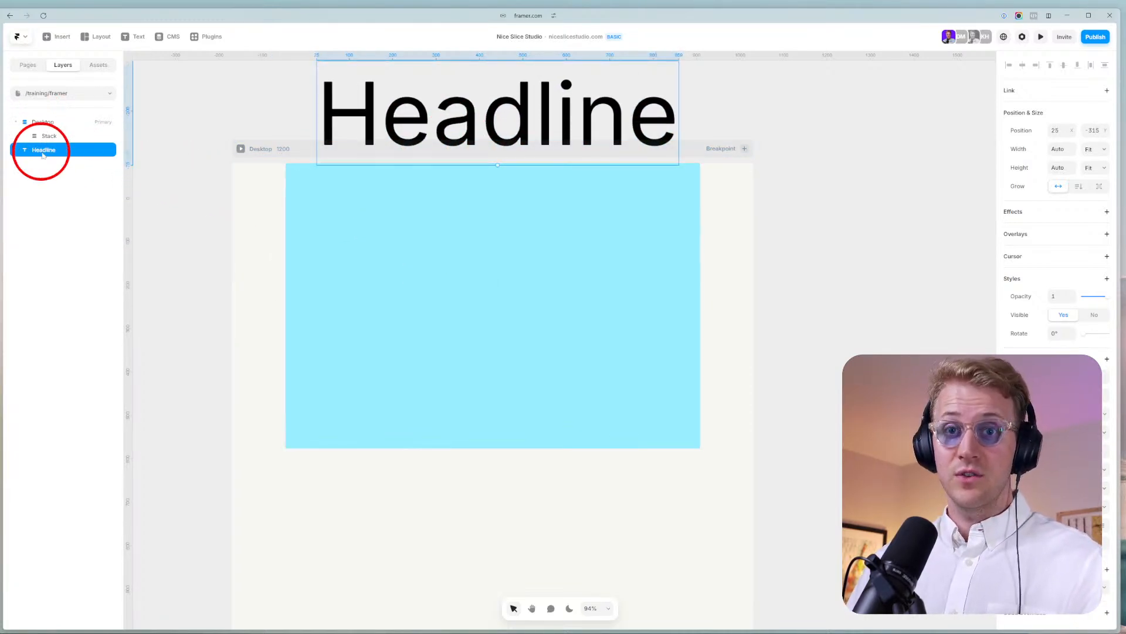
{"action": "left_click_drag", "start_coordinate": [435, 123], "coordinate": [505, 301]}
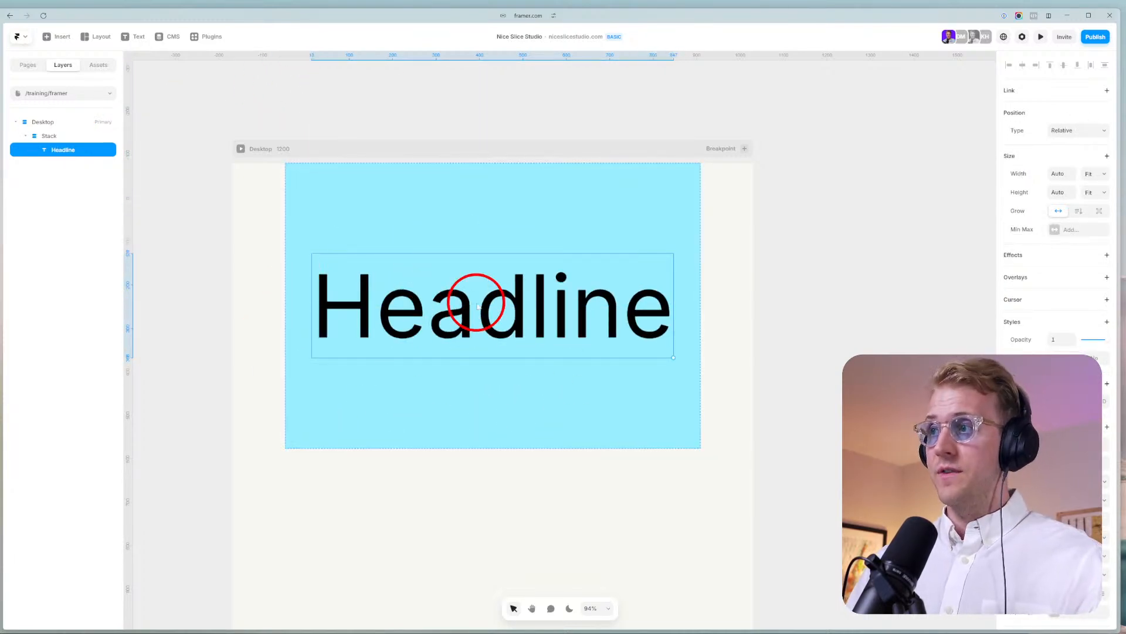
Duplicate the headline eight times inside the blue stack.
{"action": "key", "text": "ctrl+d"}
{"action": "key", "text": "ctrl+d"}
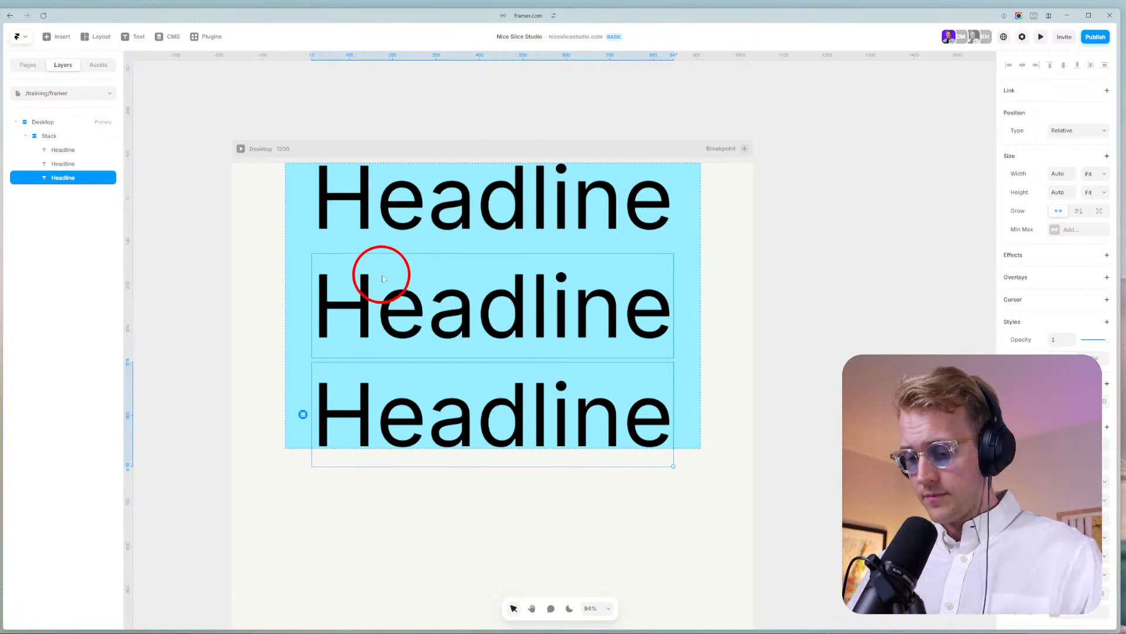
{"action": "key", "text": "ctrl+d"}
{"action": "key", "text": "ctrl+d"}
{"action": "key", "text": "ctrl+d"}
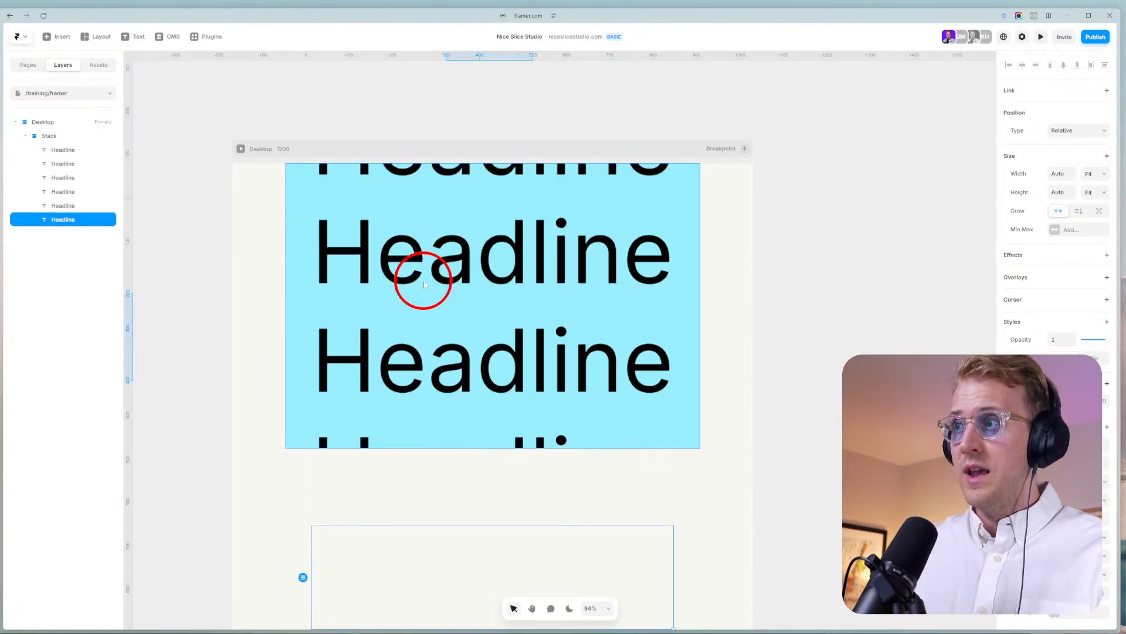
{"action": "key", "text": "ctrl+d"}
{"action": "key", "text": "ctrl+d"}
{"action": "key", "text": "ctrl+d"}
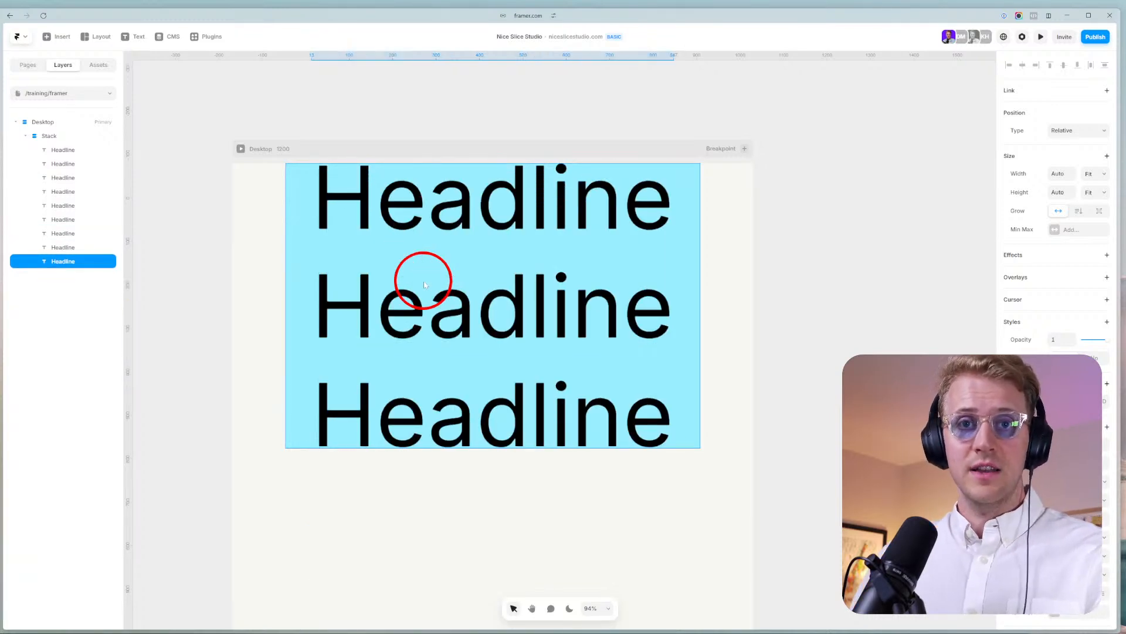
Undo the last seven headline duplications, and duplicate the headline once more to have three in the stack.
{"action": "key", "text": "ctrl+z"}
{"action": "key", "text": "ctrl+z"}
{"action": "key", "text": "ctrl+z"}
{"action": "key", "text": "ctrl+z"}
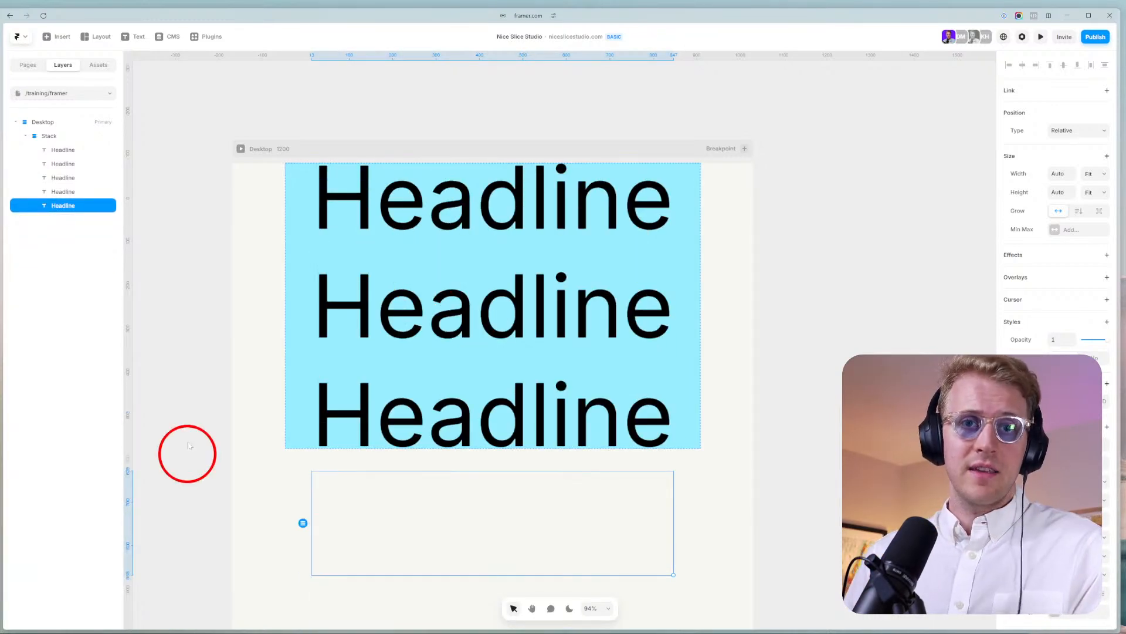
{"action": "key", "text": "ctrl+z"}
{"action": "key", "text": "ctrl+z"}
{"action": "key", "text": "ctrl+z"}
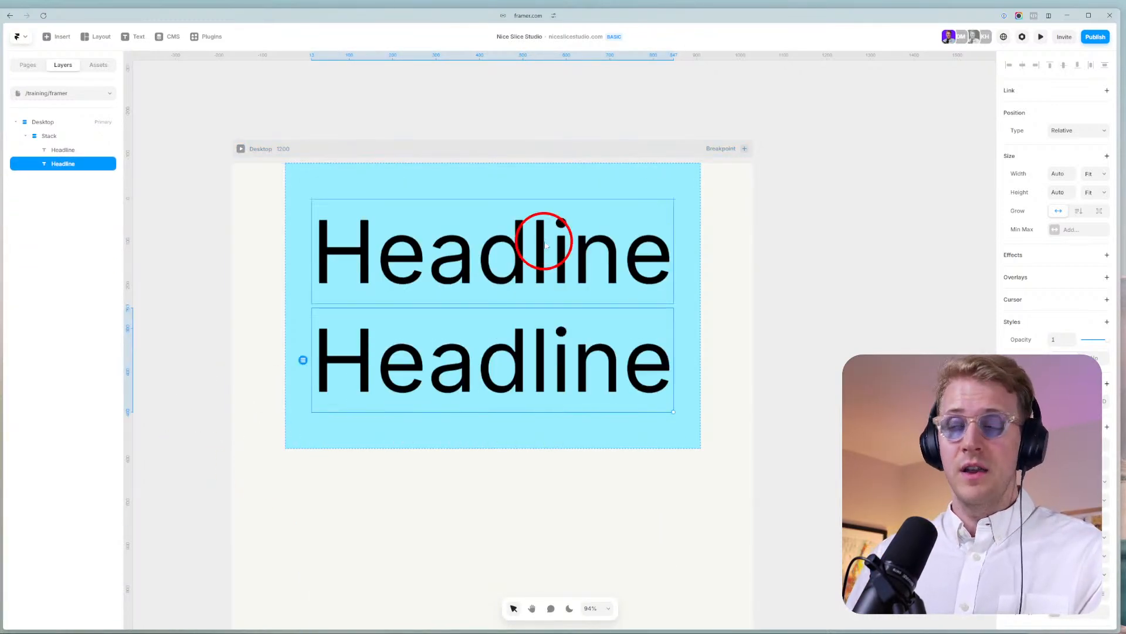
{"action": "key", "text": "ctrl+d"}
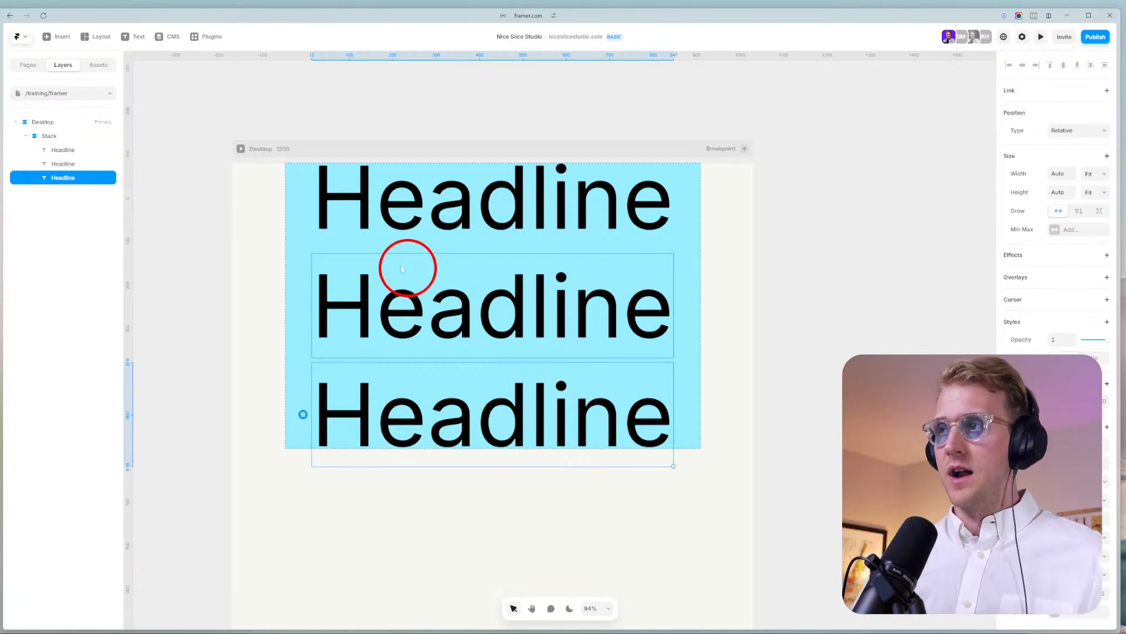
Set the blue stack's width to Fit Content, and change it to Fill.
{"action": "left_click", "coordinate": [300, 210]}
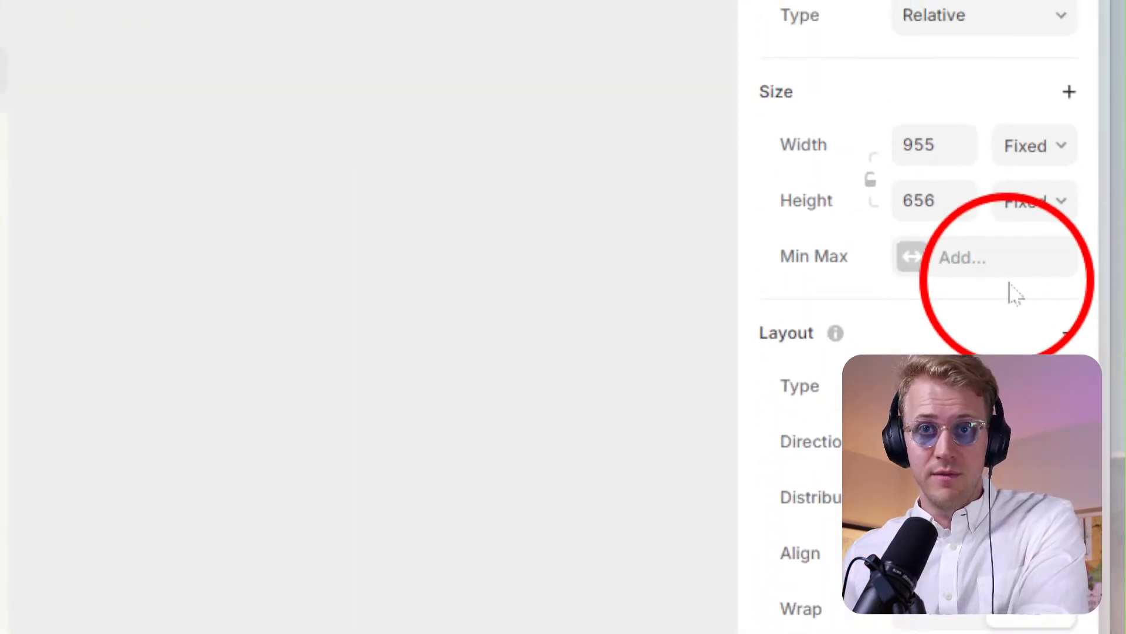
{"action": "left_click", "coordinate": [1031, 187]}
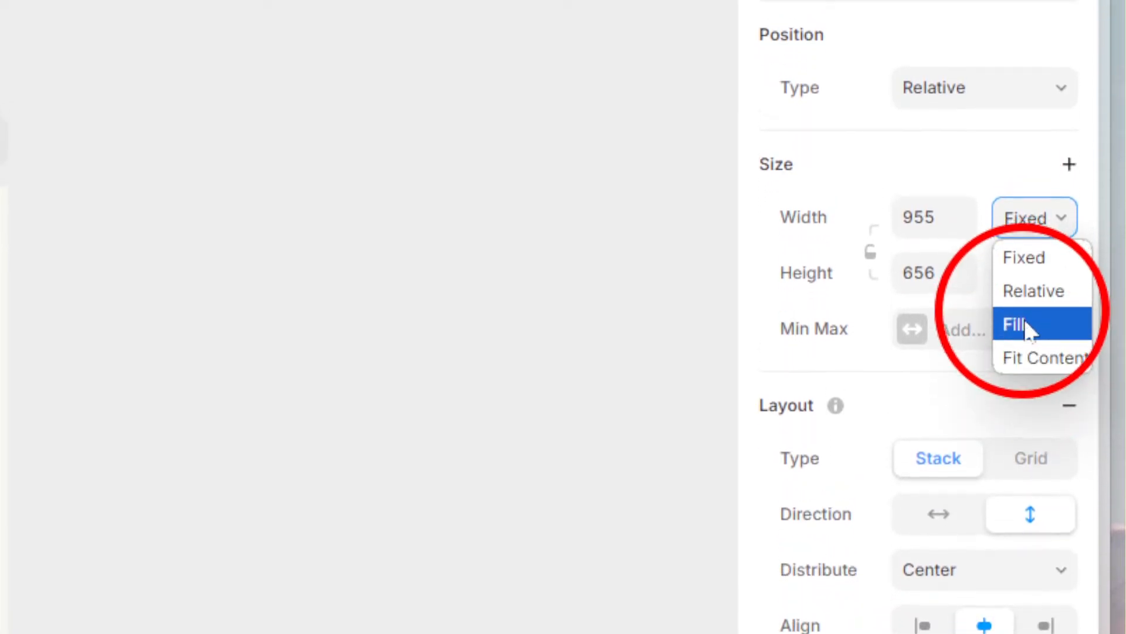
{"action": "left_click", "coordinate": [1037, 359]}
{"action": "left_click", "coordinate": [1036, 223]}
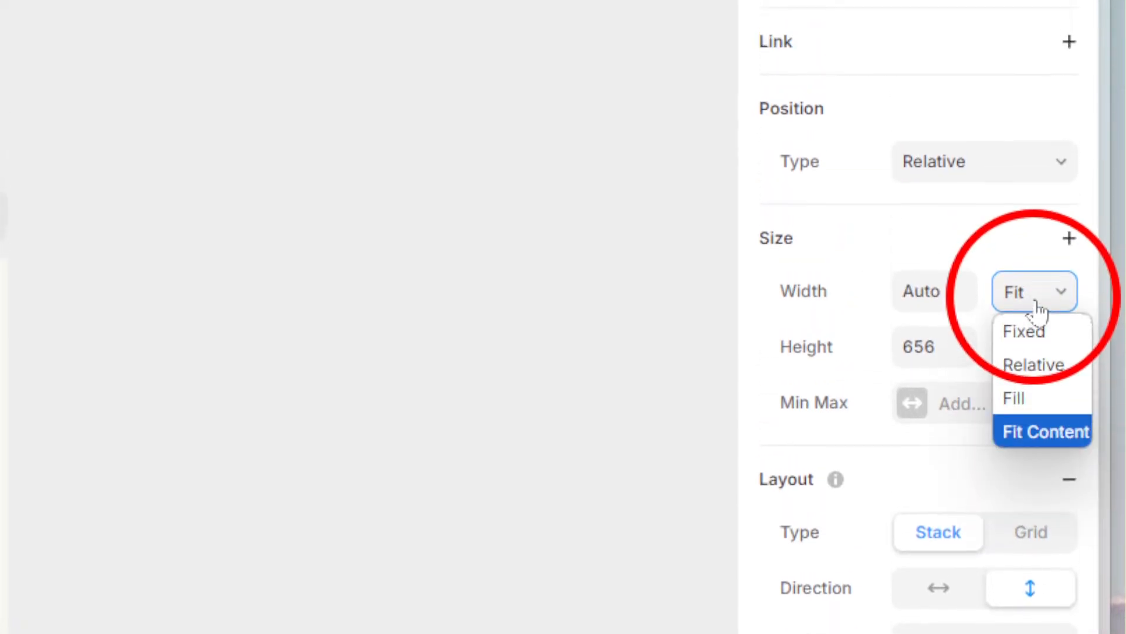
{"action": "left_click", "coordinate": [1036, 381]}
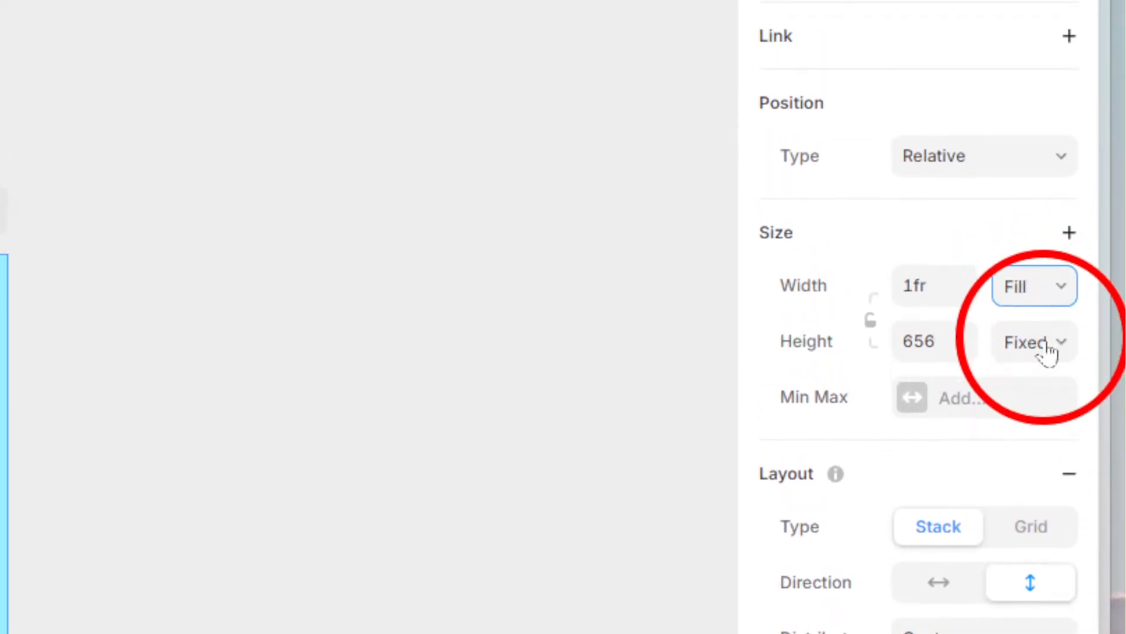
Try Fit Content for the blue stack's height, and revert it to Fixed.
{"action": "left_click", "coordinate": [1044, 329]}
{"action": "left_click", "coordinate": [1031, 478]}
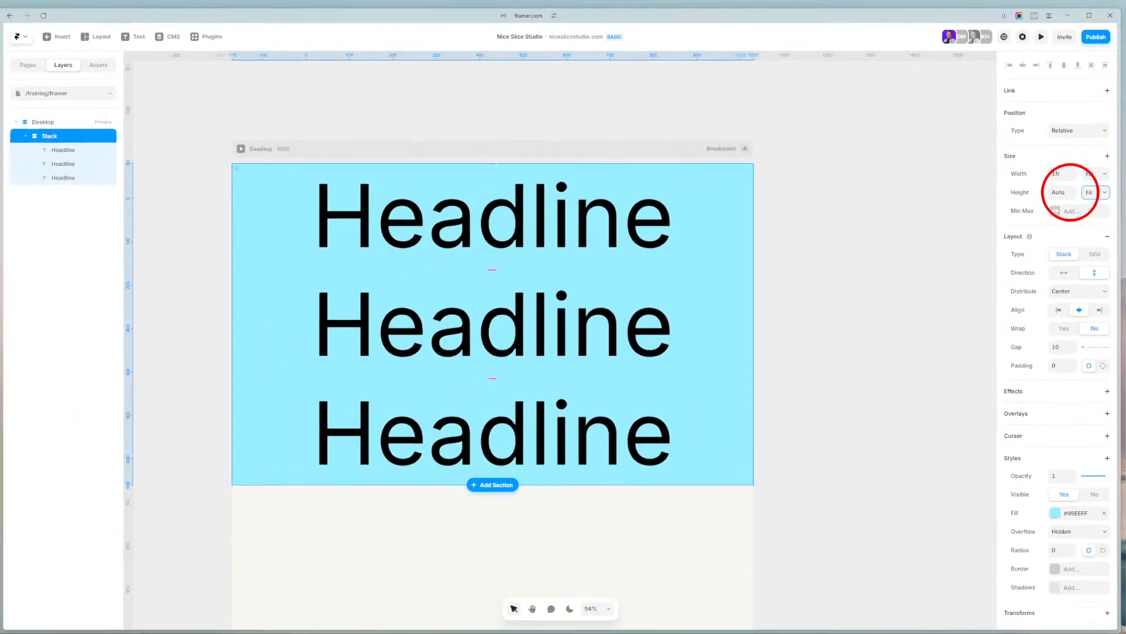
{"action": "left_click_drag", "start_coordinate": [960, 334], "coordinate": [959, 338]}
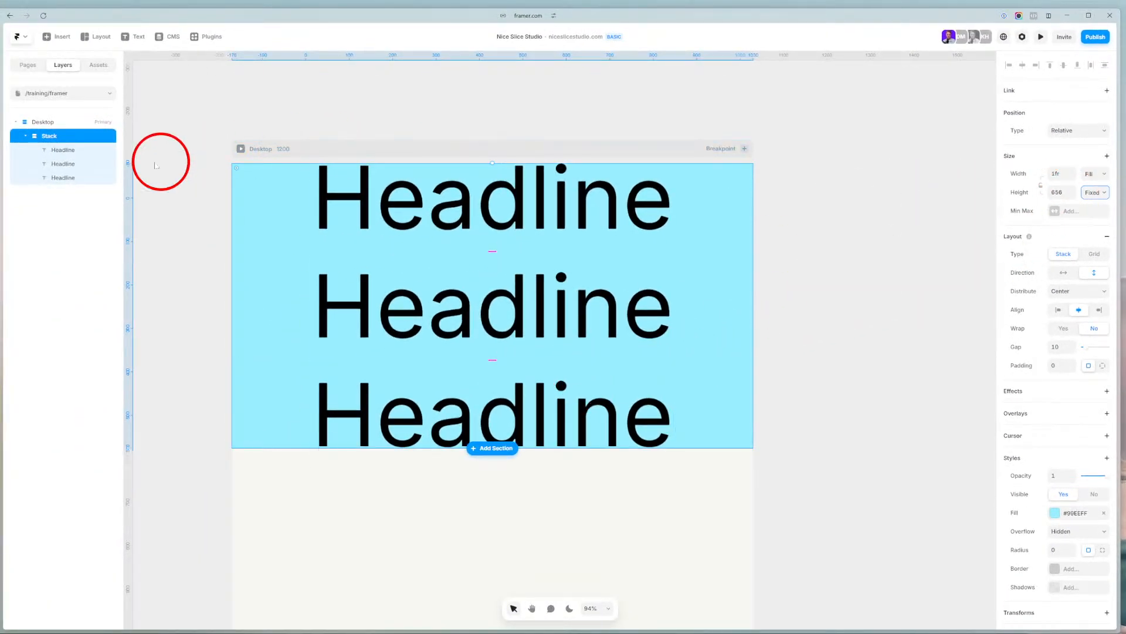
Duplicate the headline twice to have five in the blue stack, and select the last one.
{"action": "left_click", "coordinate": [64, 151]}
{"action": "left_click", "coordinate": [68, 162]}
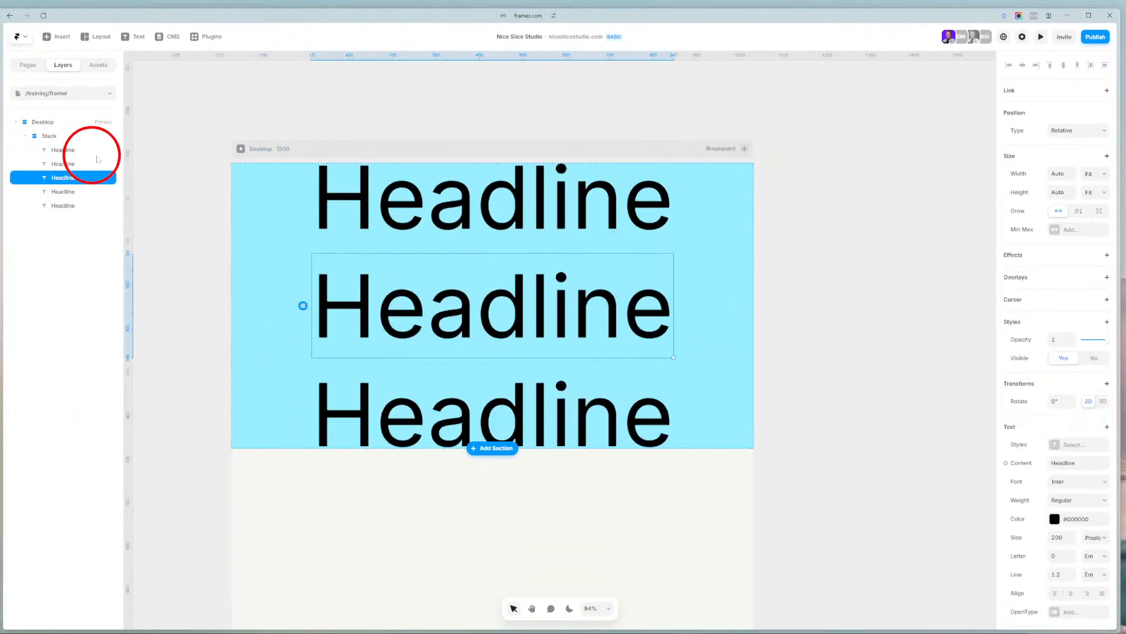
{"action": "scroll", "coordinate": [304, 251], "scroll_direction": "down", "scroll_amount": 3}
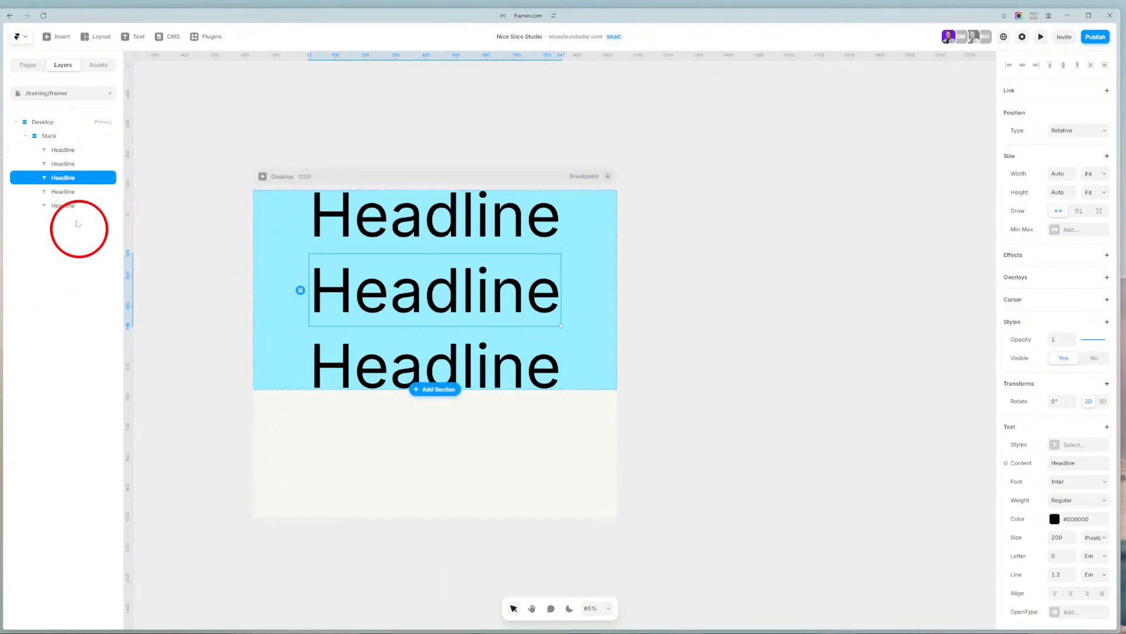
{"action": "left_click", "coordinate": [63, 205]}
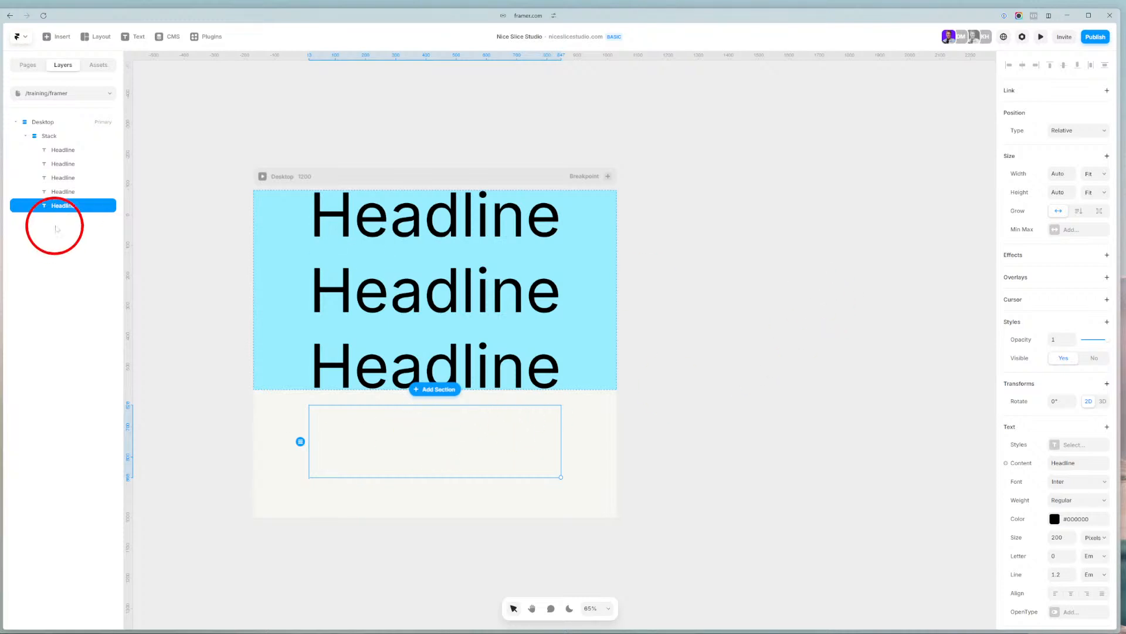
Change the blue stack's height sizing from Fixed to Fit Content.
{"action": "left_click", "coordinate": [49, 134]}
{"action": "left_click", "coordinate": [350, 233]}
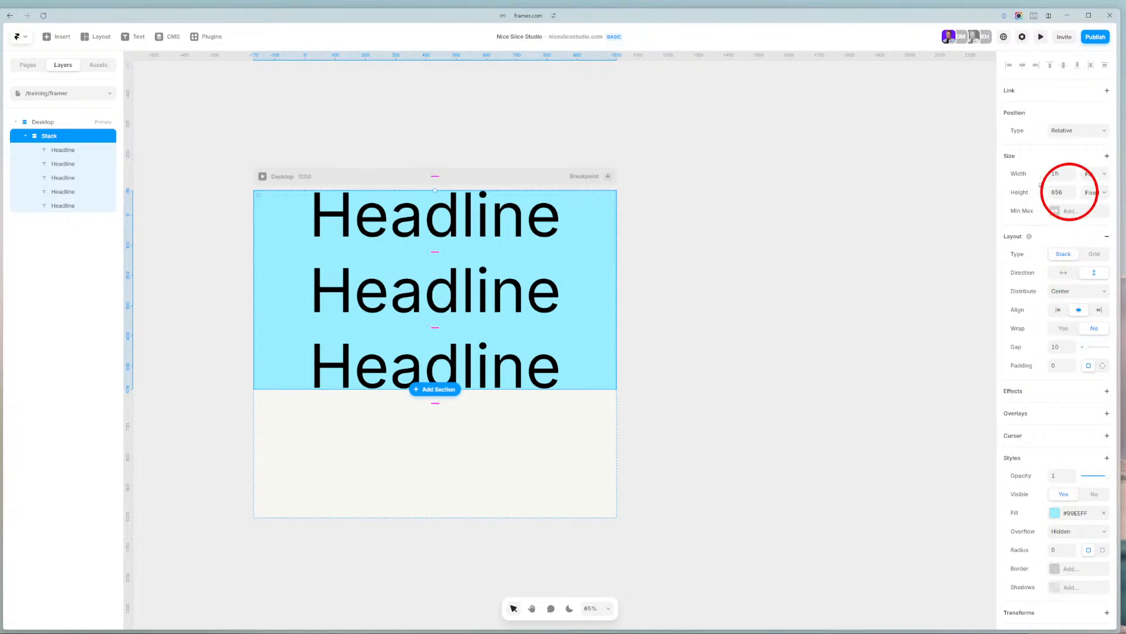
{"action": "left_click", "coordinate": [1094, 193]}
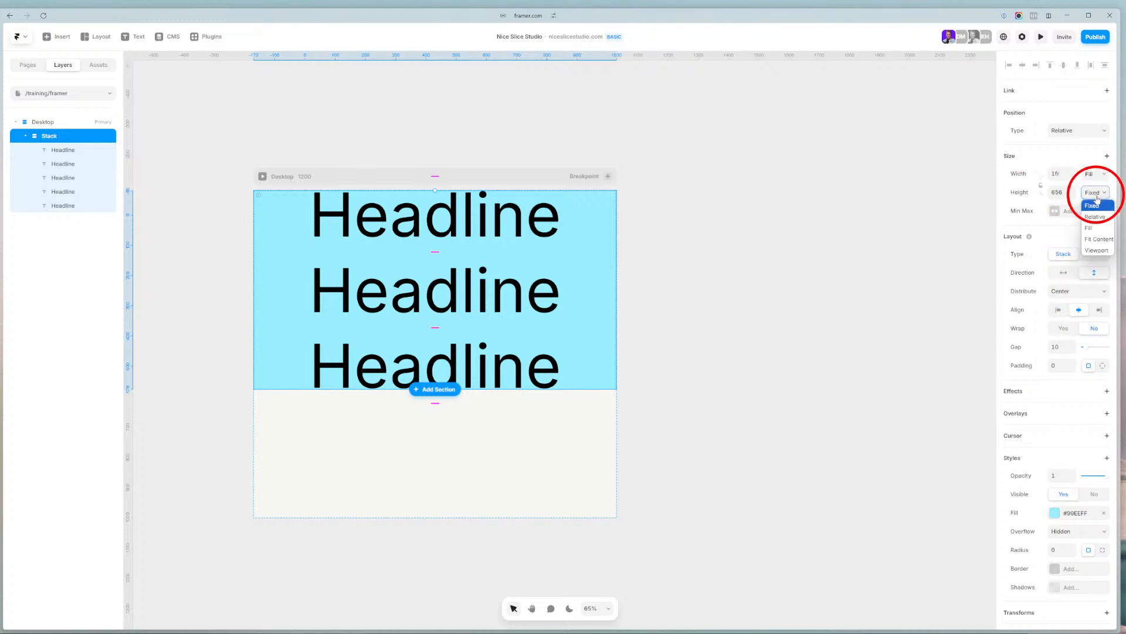
{"action": "left_click", "coordinate": [1090, 240]}
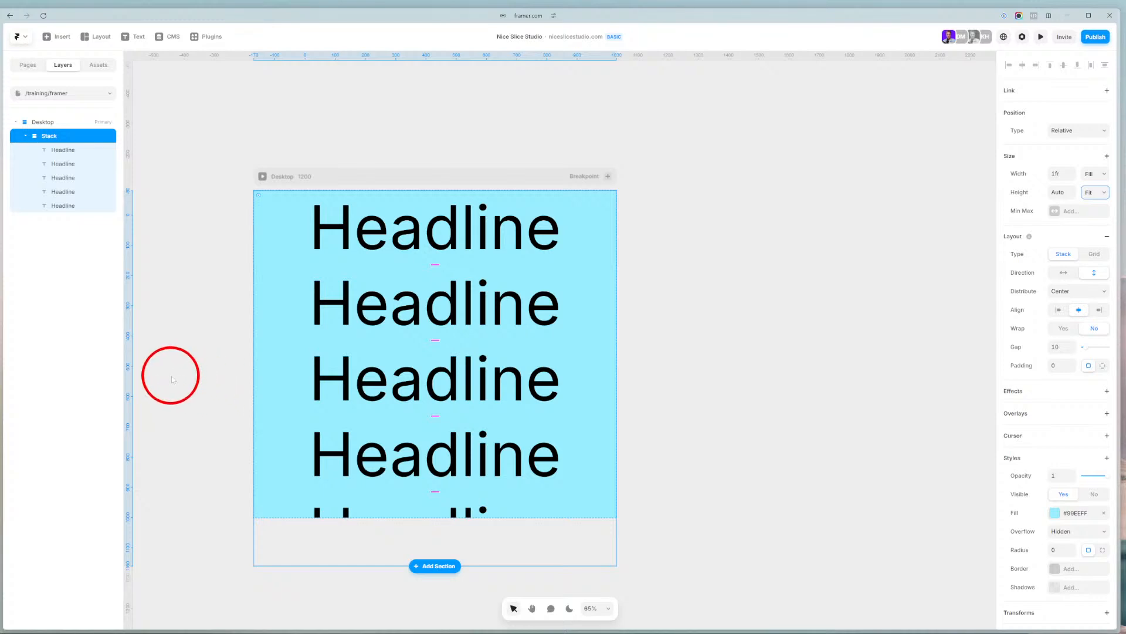
Change the Desktop breakpoint's height sizing from Fixed to Fit Content.
{"action": "left_click", "coordinate": [346, 179]}
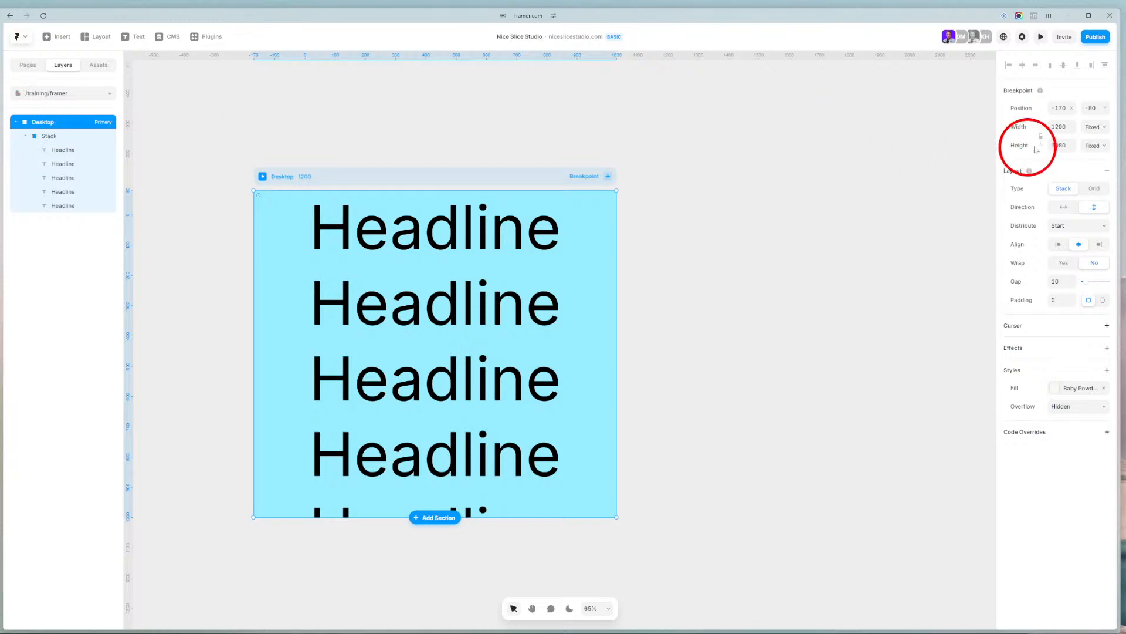
{"action": "left_click", "coordinate": [1098, 147]}
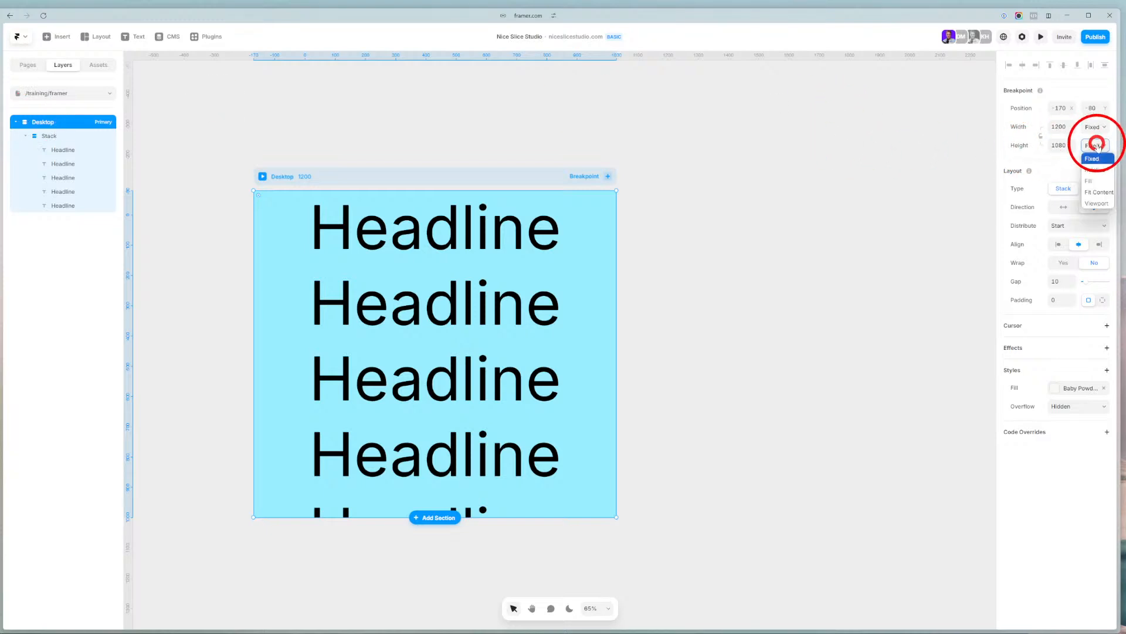
{"action": "left_click", "coordinate": [1092, 194]}
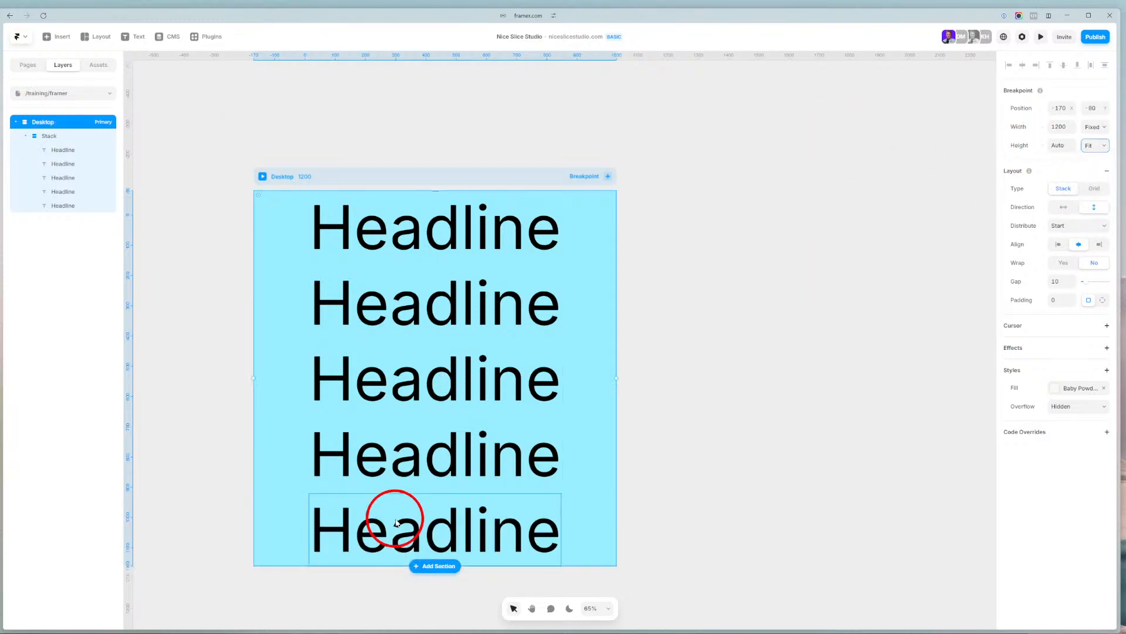
Duplicate headlines inside the blue stack six times to have eleven.
{"action": "left_click", "coordinate": [398, 470]}
{"action": "key", "text": "ctrl+d"}
{"action": "key", "text": "ctrl+d"}
{"action": "key", "text": "ctrl+d"}
{"action": "scroll", "coordinate": [458, 432], "scroll_direction": "down", "scroll_amount": 5}
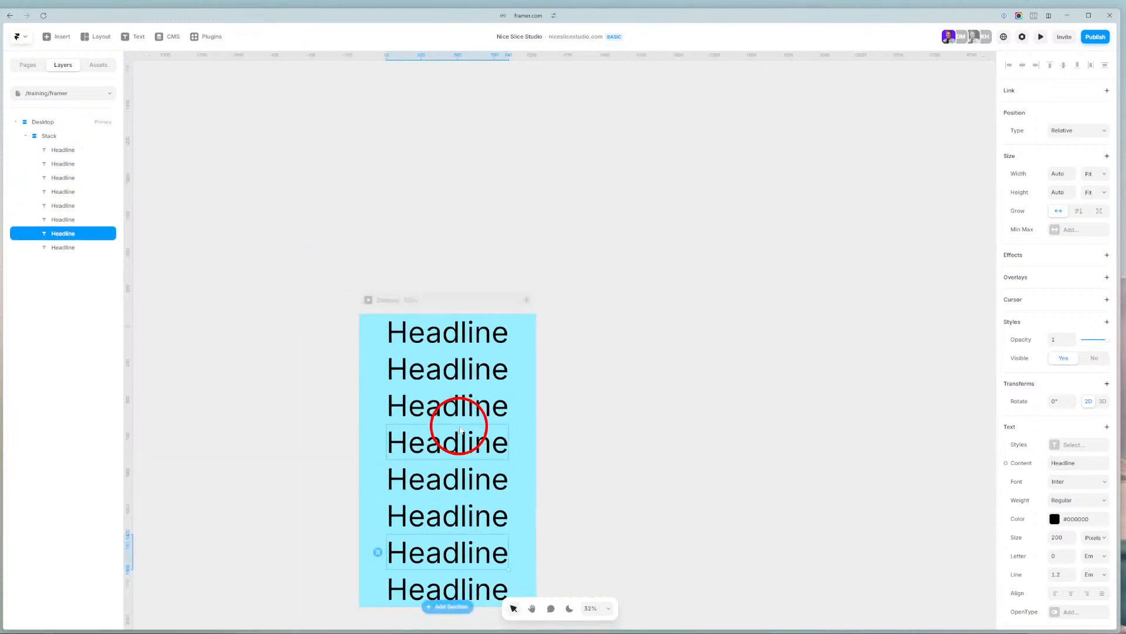
{"action": "left_click", "coordinate": [472, 447]}
{"action": "key", "text": "ctrl+d"}
{"action": "key", "text": "ctrl+d"}
{"action": "key", "text": "ctrl+d"}
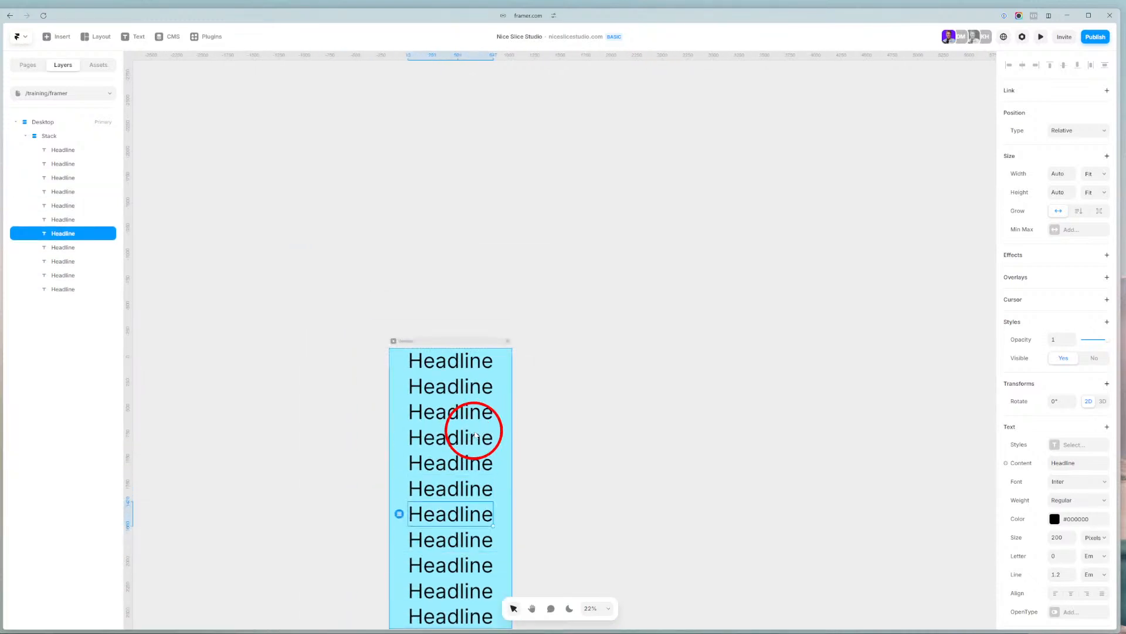
Undo the latest headline duplications and the Fit Content heights of the Desktop breakpoint and blue stack, and select the stack.
{"action": "key", "text": "ctrl+z"}
{"action": "key", "text": "ctrl+z"}
{"action": "key", "text": "ctrl+z"}
{"action": "key", "text": "ctrl+z"}
{"action": "key", "text": "ctrl+z"}
{"action": "key", "text": "ctrl+z"}
{"action": "key", "text": "ctrl+z"}
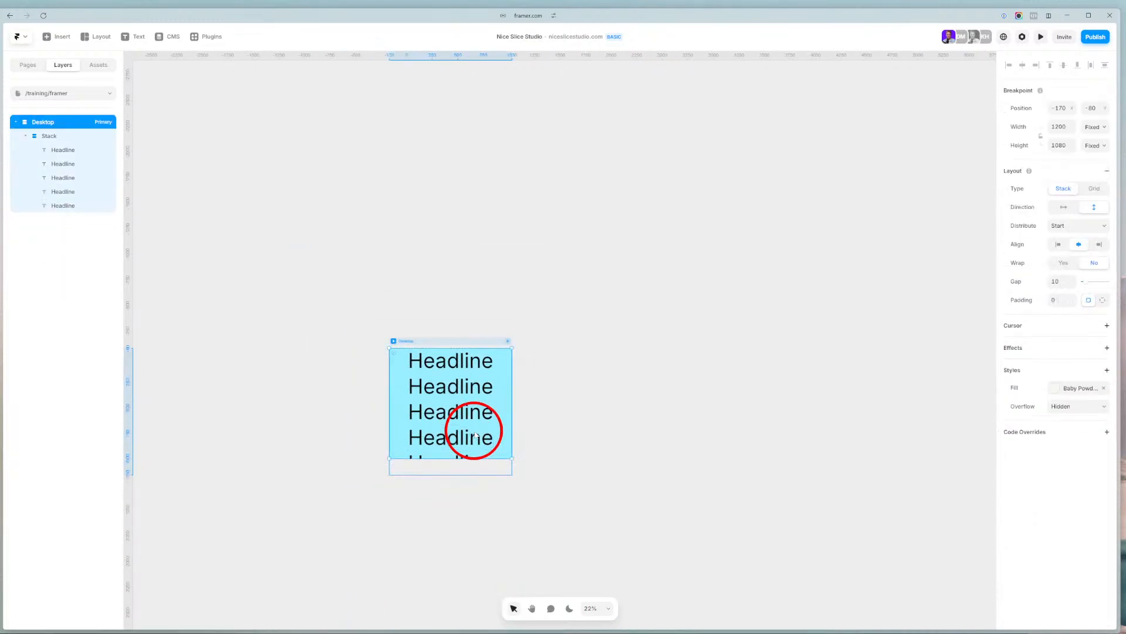
{"action": "scroll", "coordinate": [486, 372], "scroll_direction": "up", "scroll_amount": 5}
{"action": "left_click", "coordinate": [429, 389]}
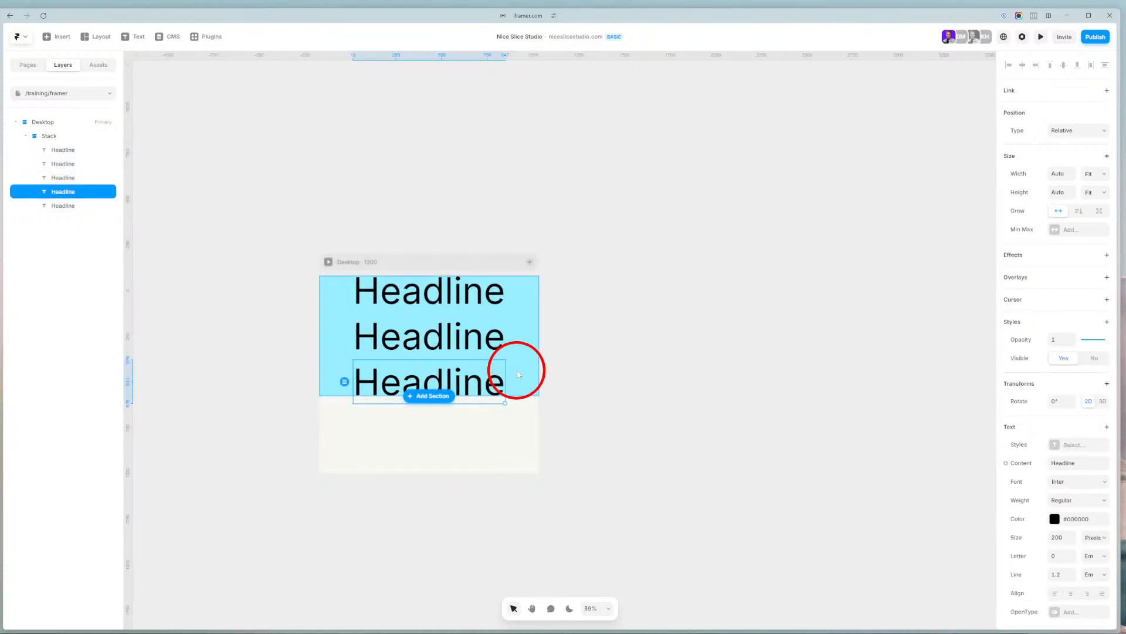
{"action": "key", "text": "ctrl+d"}
{"action": "key", "text": "ctrl+z"}
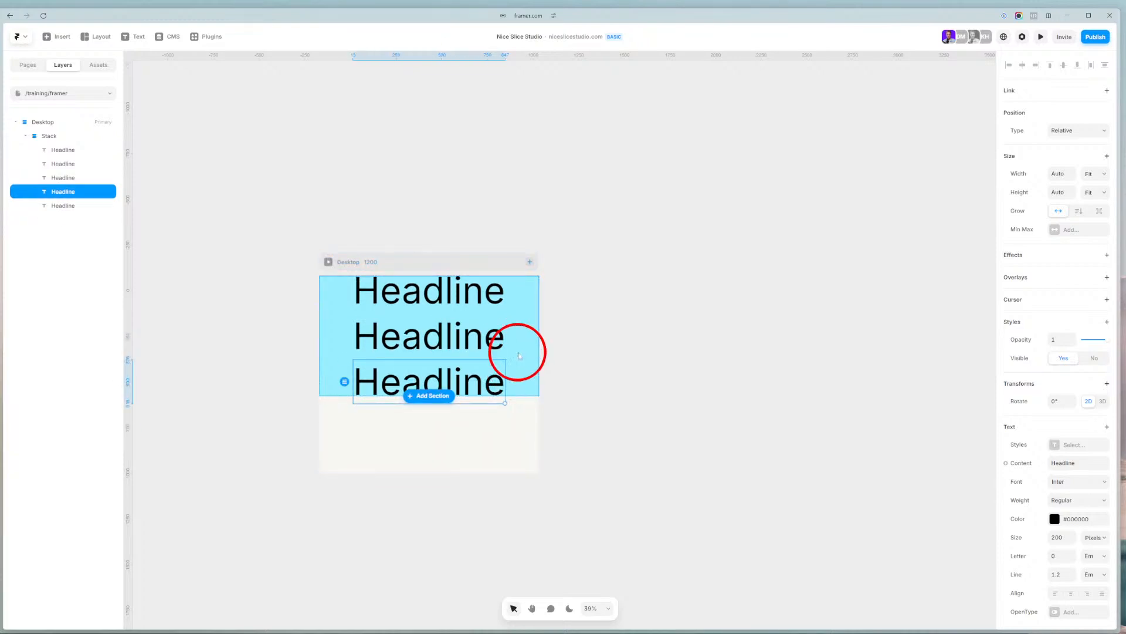
{"action": "left_click", "coordinate": [515, 355]}
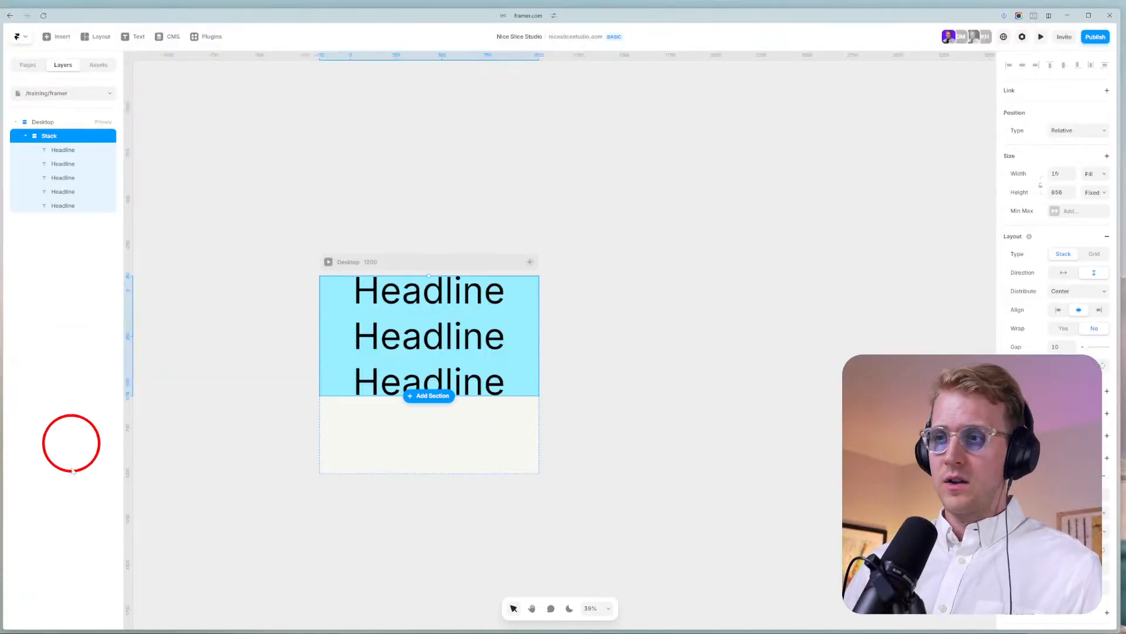
Draw three nested red boxes freehand over the canvas with the annotation overlay, and cross through the innermost box.
{"action": "key", "text": "ctrl+2"}
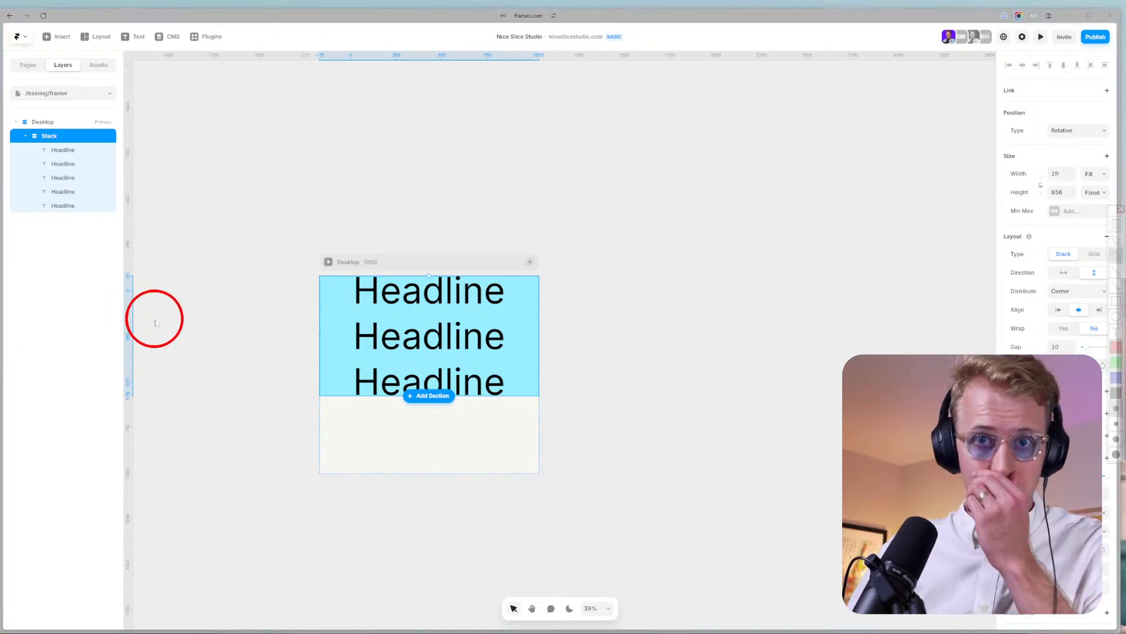
{"action": "mouse_move", "coordinate": [230, 297]}
{"action": "left_mouse_down"}
{"action": "mouse_move", "coordinate": [230, 461]}
{"action": "mouse_move", "coordinate": [319, 463]}
{"action": "mouse_move", "coordinate": [260, 303]}
{"action": "mouse_move", "coordinate": [234, 298]}
{"action": "mouse_move", "coordinate": [298, 442]}
{"action": "left_mouse_up"}
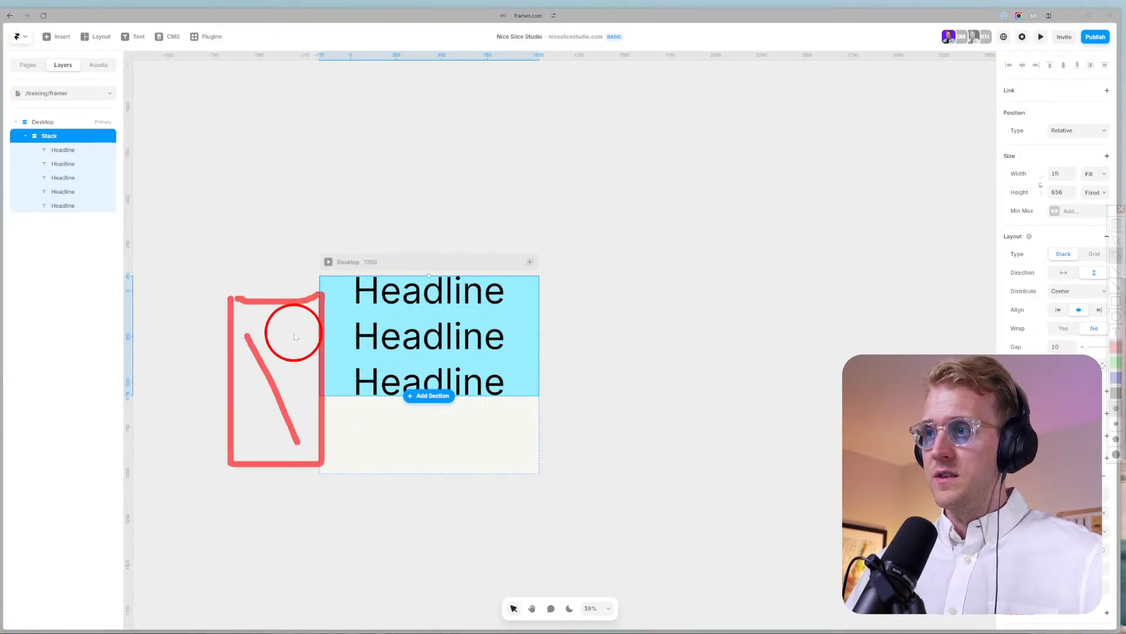
{"action": "left_click_drag", "start_coordinate": [295, 333], "coordinate": [238, 432]}
{"action": "mouse_move", "coordinate": [212, 282]}
{"action": "left_mouse_down"}
{"action": "mouse_move", "coordinate": [207, 396]}
{"action": "mouse_move", "coordinate": [276, 483]}
{"action": "mouse_move", "coordinate": [352, 390]}
{"action": "mouse_move", "coordinate": [314, 259]}
{"action": "mouse_move", "coordinate": [199, 280]}
{"action": "left_mouse_up"}
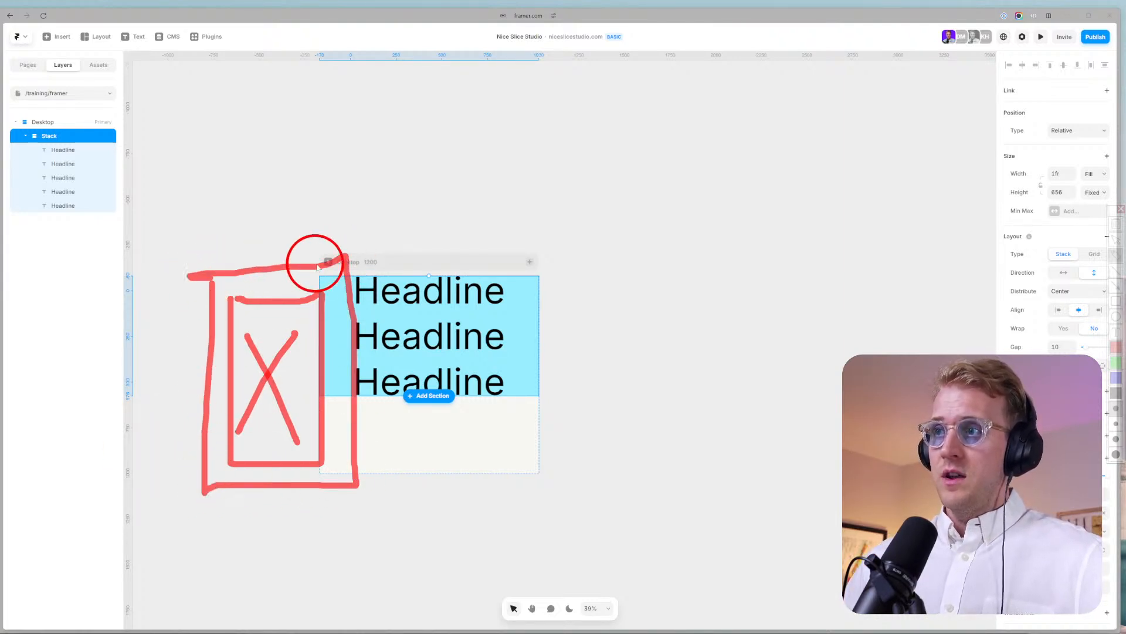
{"action": "mouse_move", "coordinate": [174, 152]}
{"action": "left_mouse_down"}
{"action": "mouse_move", "coordinate": [178, 517]}
{"action": "mouse_move", "coordinate": [707, 495]}
{"action": "mouse_move", "coordinate": [694, 215]}
{"action": "mouse_move", "coordinate": [671, 152]}
{"action": "mouse_move", "coordinate": [267, 159]}
{"action": "mouse_move", "coordinate": [173, 144]}
{"action": "left_mouse_up"}
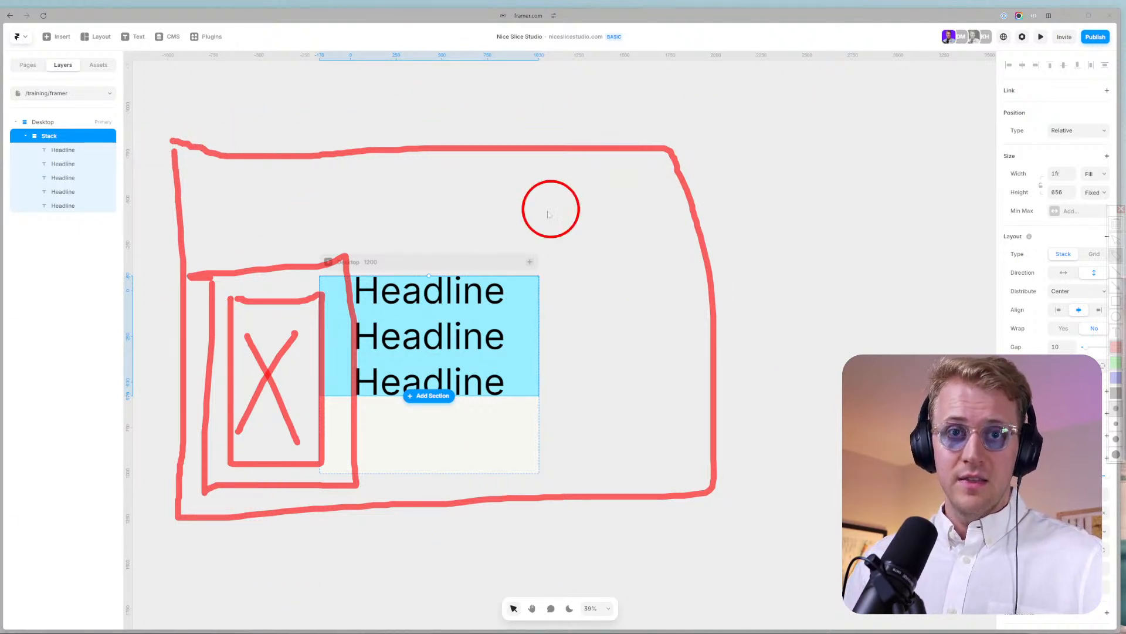
Add freehand red marks and lines at the upper edges of the nested boxes, and outline the inner box again.
{"action": "left_click_drag", "start_coordinate": [262, 351], "coordinate": [288, 323]}
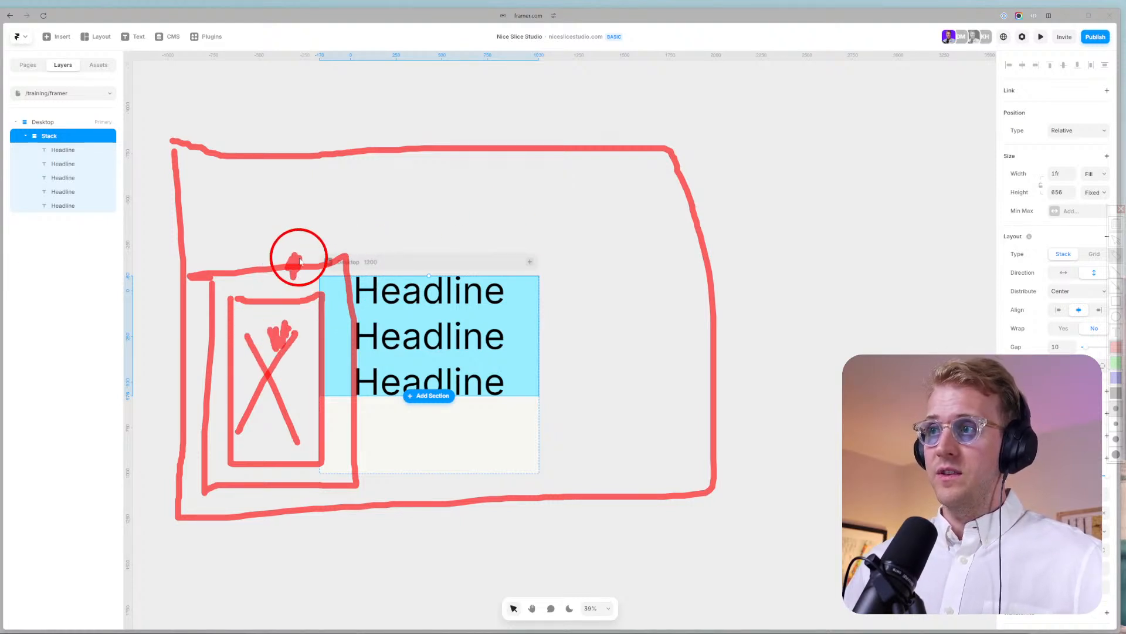
{"action": "mouse_move", "coordinate": [238, 234]}
{"action": "left_mouse_down"}
{"action": "mouse_move", "coordinate": [250, 282]}
{"action": "mouse_move", "coordinate": [337, 263]}
{"action": "mouse_move", "coordinate": [261, 265]}
{"action": "left_mouse_up"}
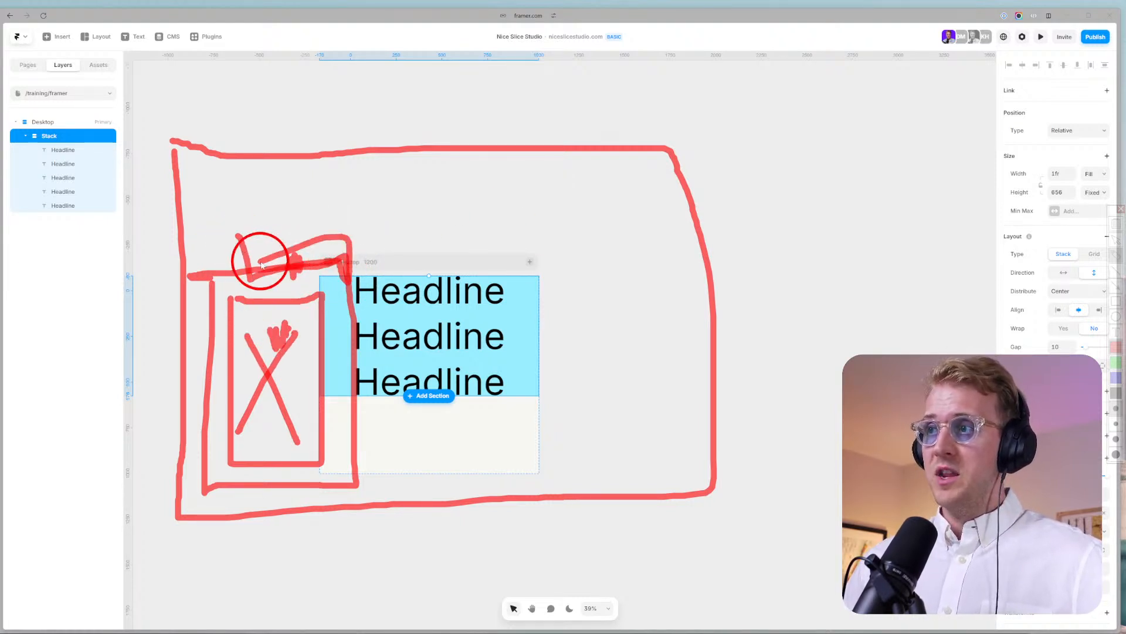
{"action": "mouse_move", "coordinate": [291, 143]}
{"action": "left_mouse_down"}
{"action": "mouse_move", "coordinate": [537, 175]}
{"action": "mouse_move", "coordinate": [422, 126]}
{"action": "mouse_move", "coordinate": [311, 136]}
{"action": "left_mouse_up"}
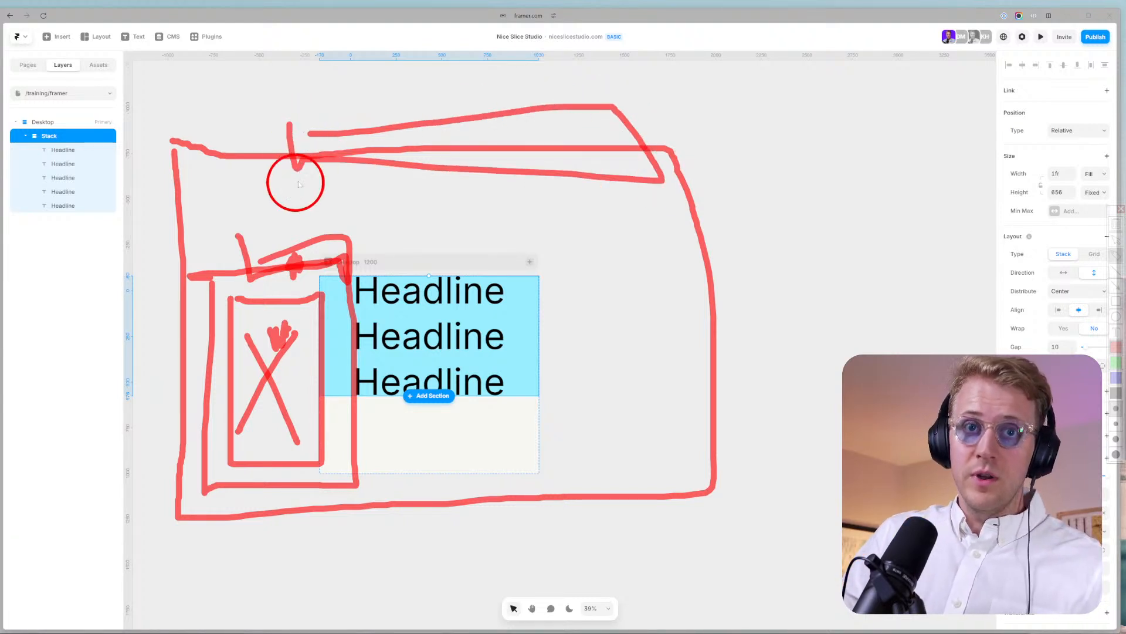
{"action": "mouse_move", "coordinate": [317, 240]}
{"action": "left_mouse_down"}
{"action": "mouse_move", "coordinate": [337, 425]}
{"action": "mouse_move", "coordinate": [313, 459]}
{"action": "mouse_move", "coordinate": [202, 462]}
{"action": "mouse_move", "coordinate": [204, 297]}
{"action": "left_mouse_up"}
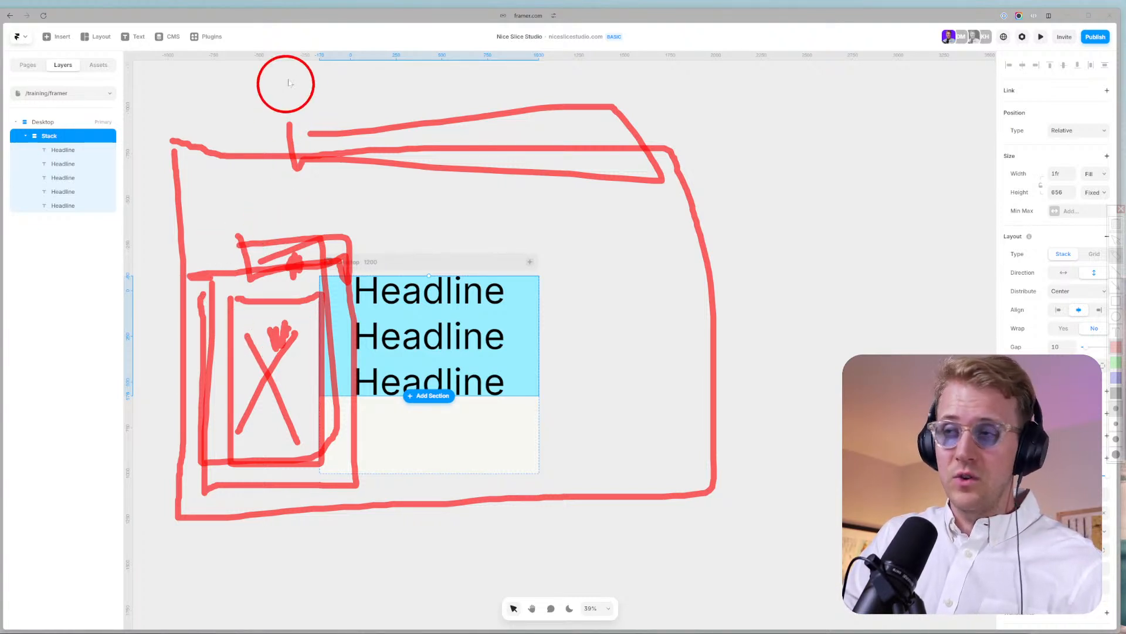
{"action": "mouse_move", "coordinate": [317, 160]}
{"action": "left_mouse_down"}
{"action": "mouse_move", "coordinate": [574, 139]}
{"action": "mouse_move", "coordinate": [292, 144]}
{"action": "mouse_move", "coordinate": [433, 118]}
{"action": "mouse_move", "coordinate": [257, 141]}
{"action": "left_mouse_up"}
Remove the red freehand annotations and leave the drawing overlay.
{"action": "key", "text": "ctrl+z"}
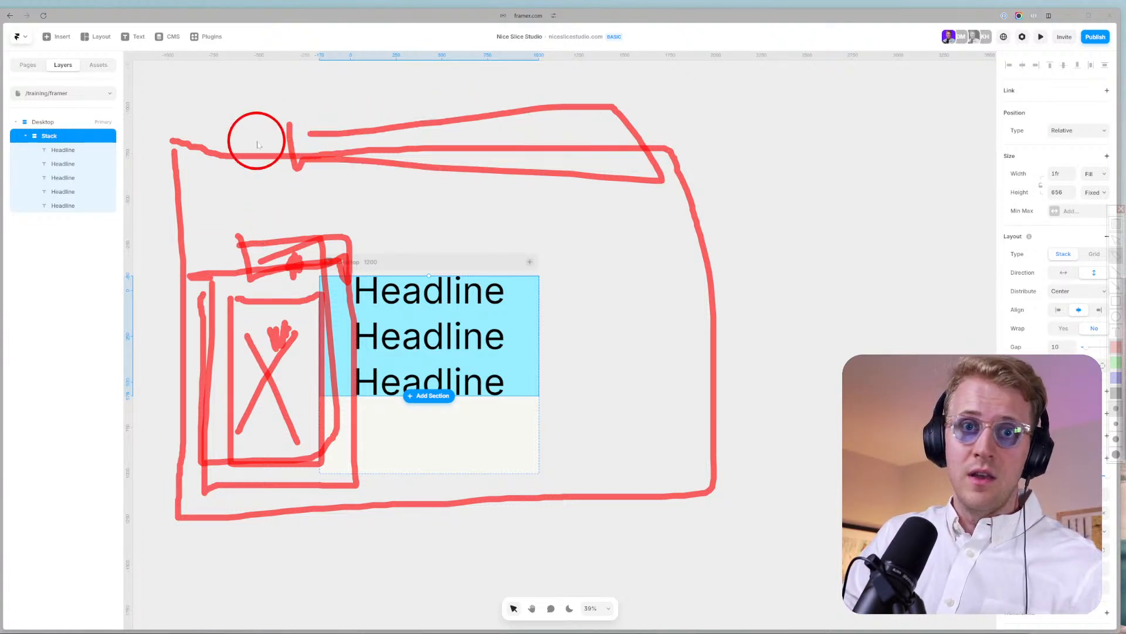
{"action": "key", "text": "ctrl+z"}
{"action": "key", "text": "ctrl+z"}
{"action": "key", "text": "ctrl+z"}
{"action": "key", "text": "Escape"}
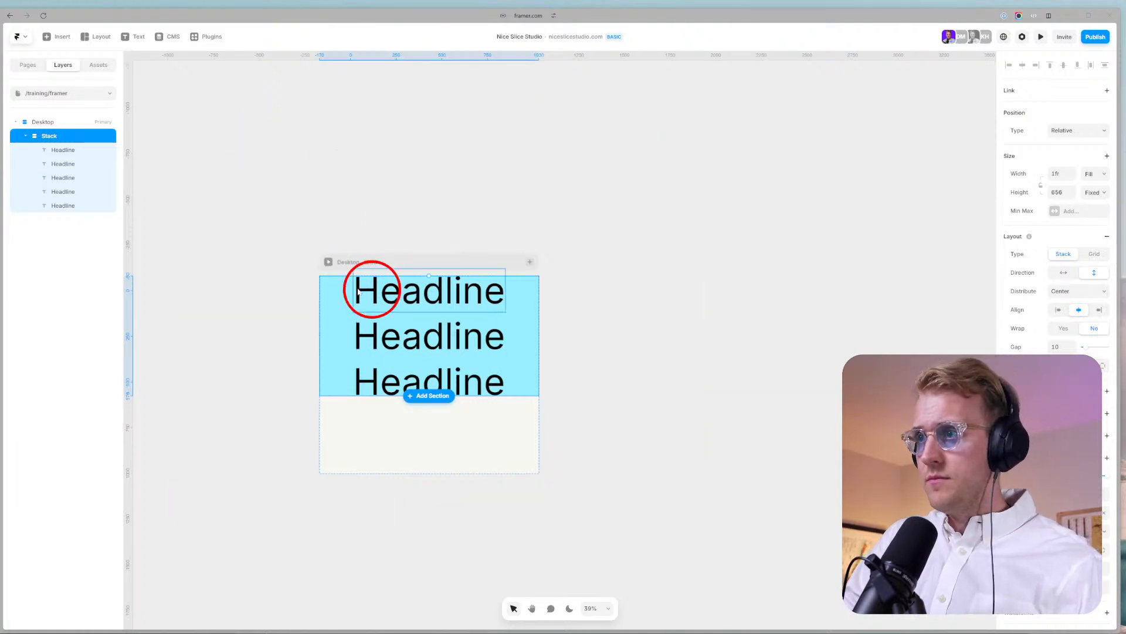
Set the Desktop breakpoint's height to Fit Content.
{"action": "left_click", "coordinate": [378, 289]}
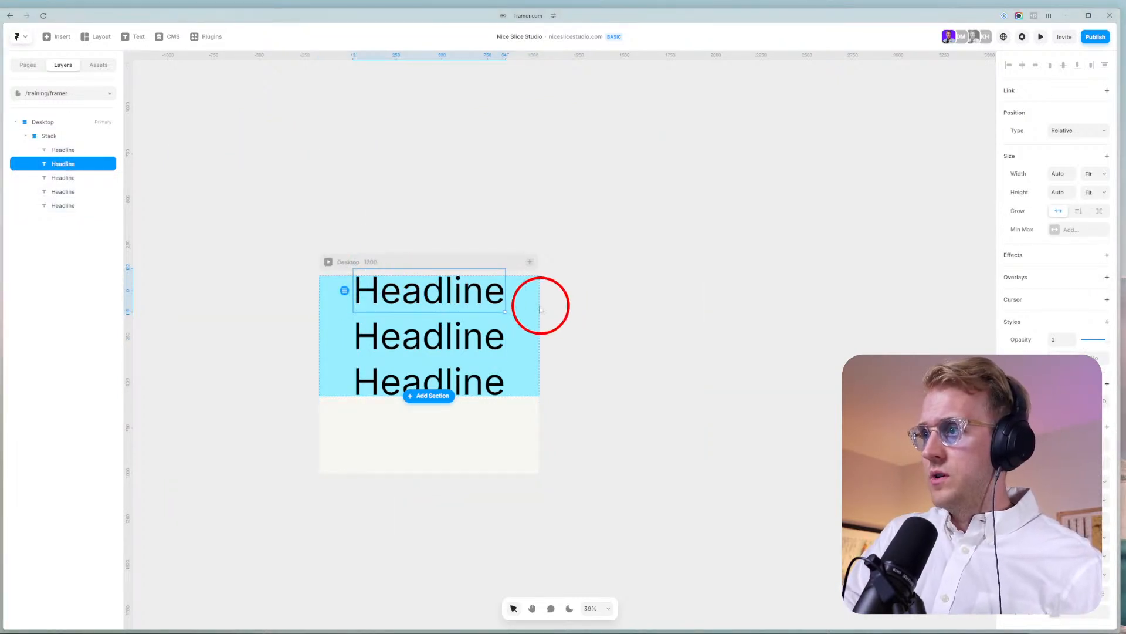
{"action": "left_click", "coordinate": [44, 135]}
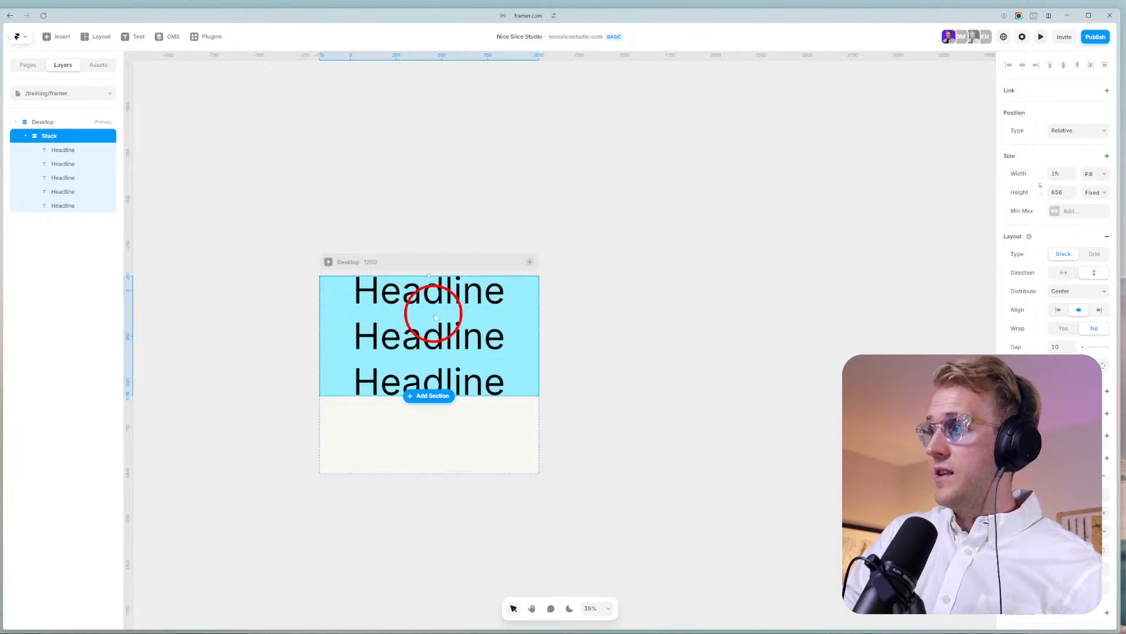
{"action": "left_click", "coordinate": [43, 121]}
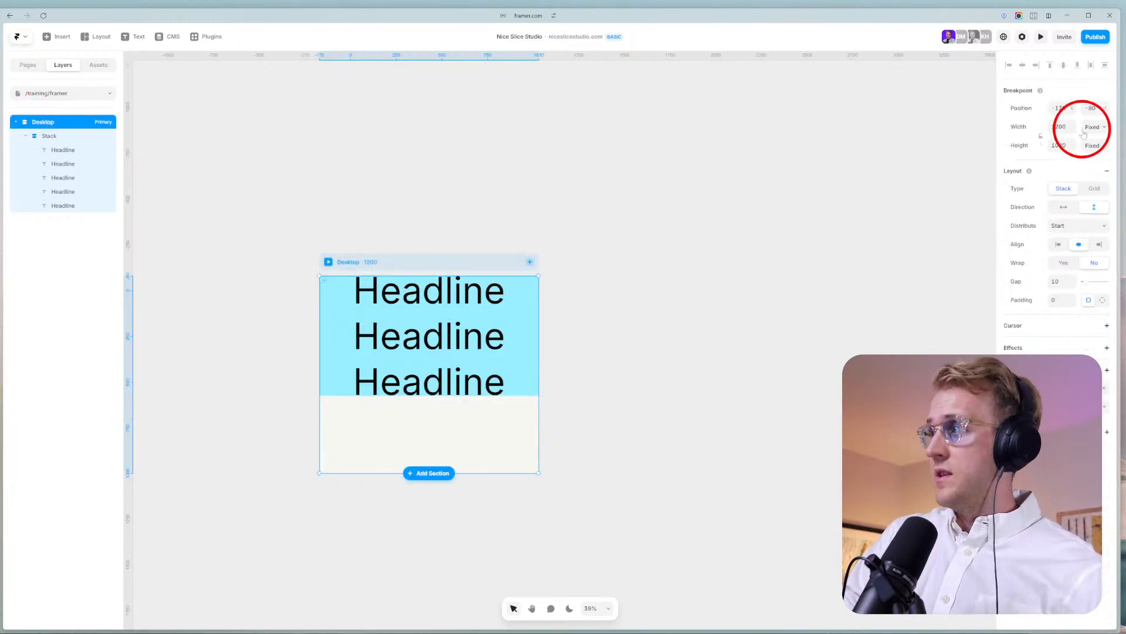
{"action": "left_click", "coordinate": [1092, 145]}
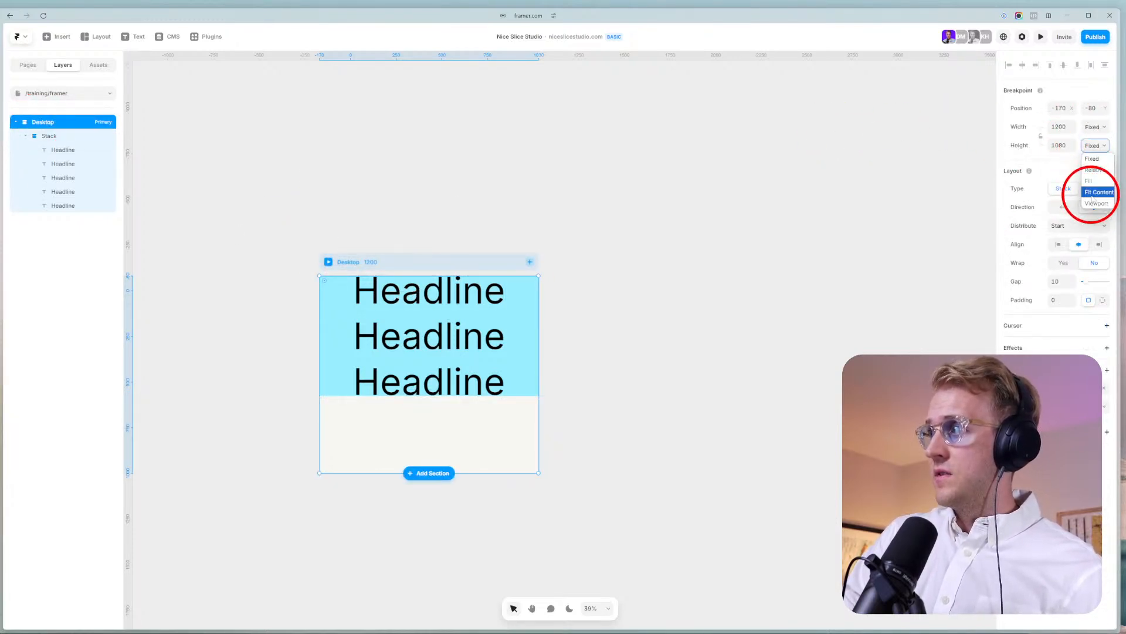
{"action": "left_click", "coordinate": [1095, 193]}
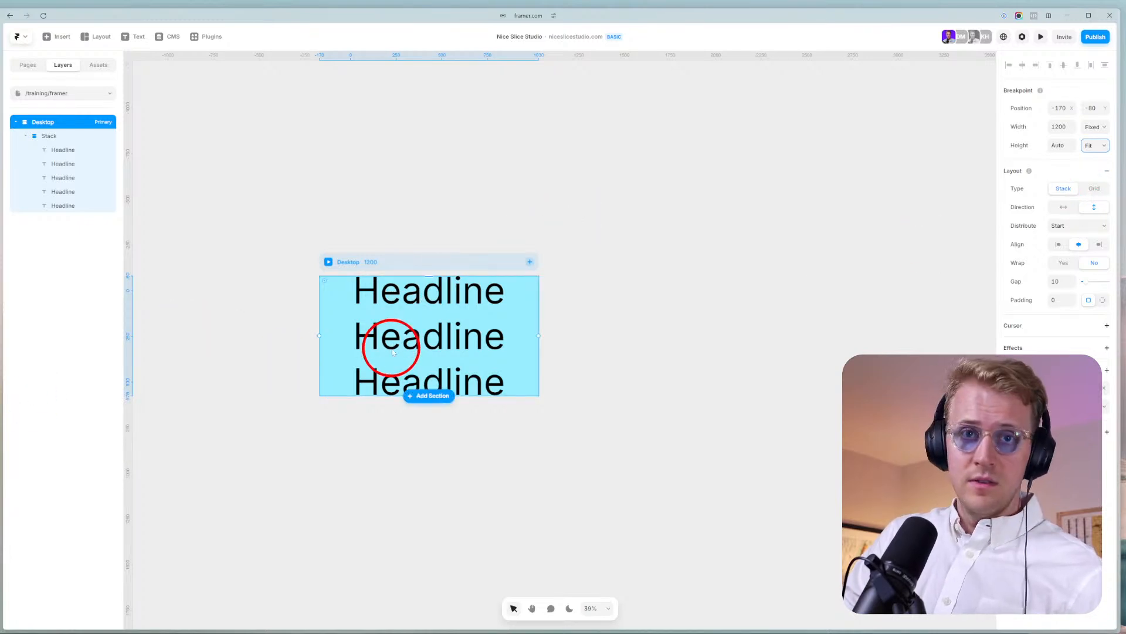
Set the height of the blue stack holding the headlines to Fit Content.
{"action": "left_click", "coordinate": [53, 135]}
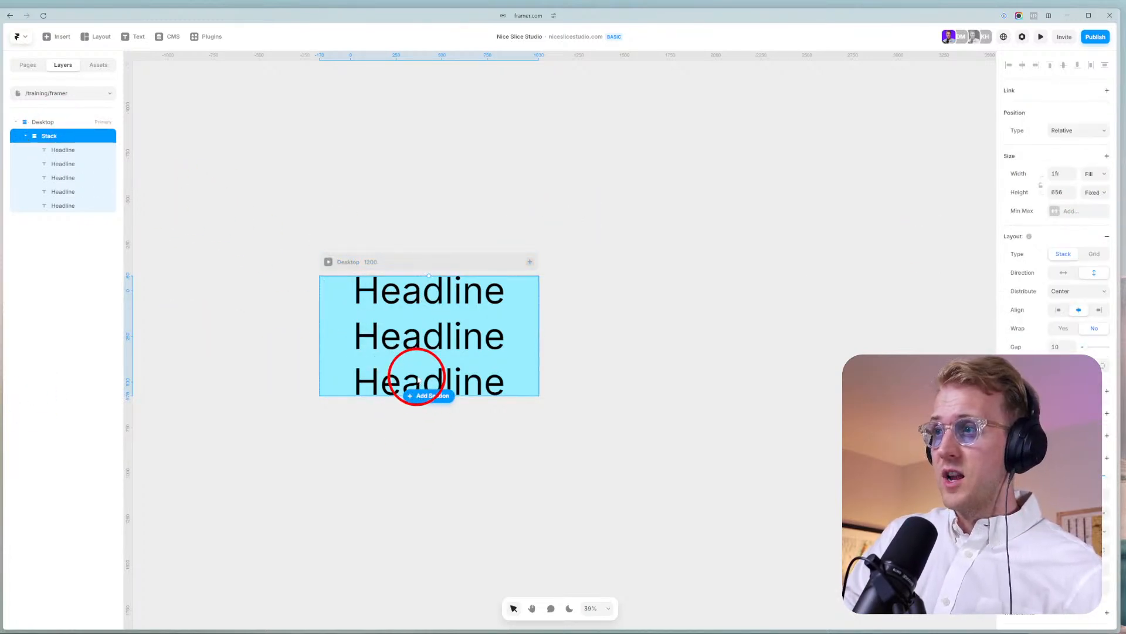
{"action": "left_click", "coordinate": [66, 149]}
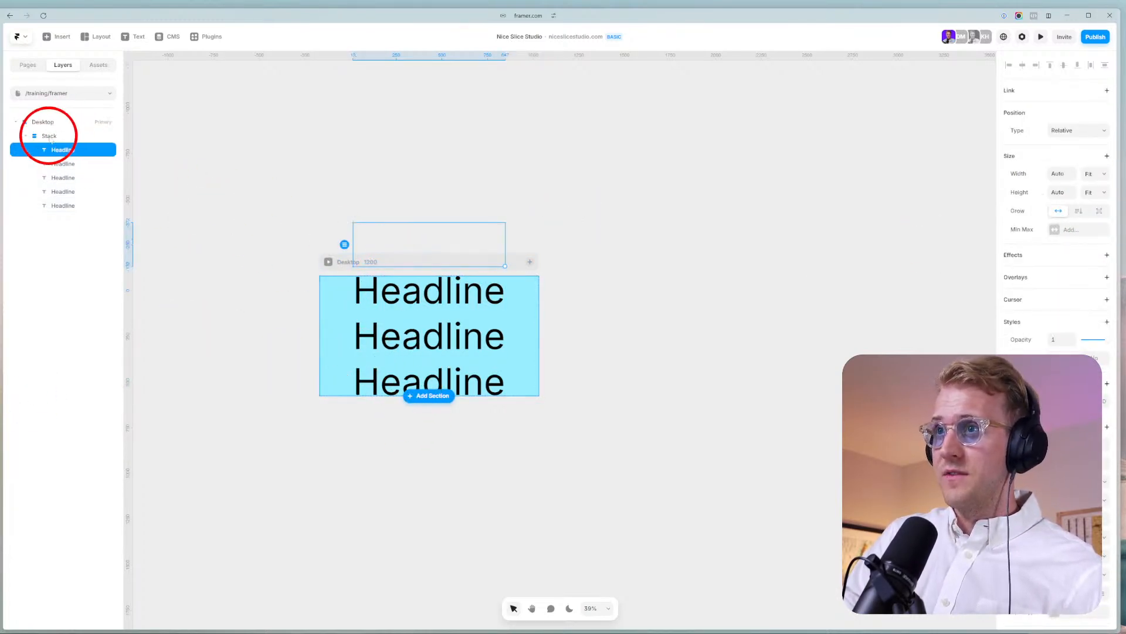
{"action": "left_click", "coordinate": [51, 135]}
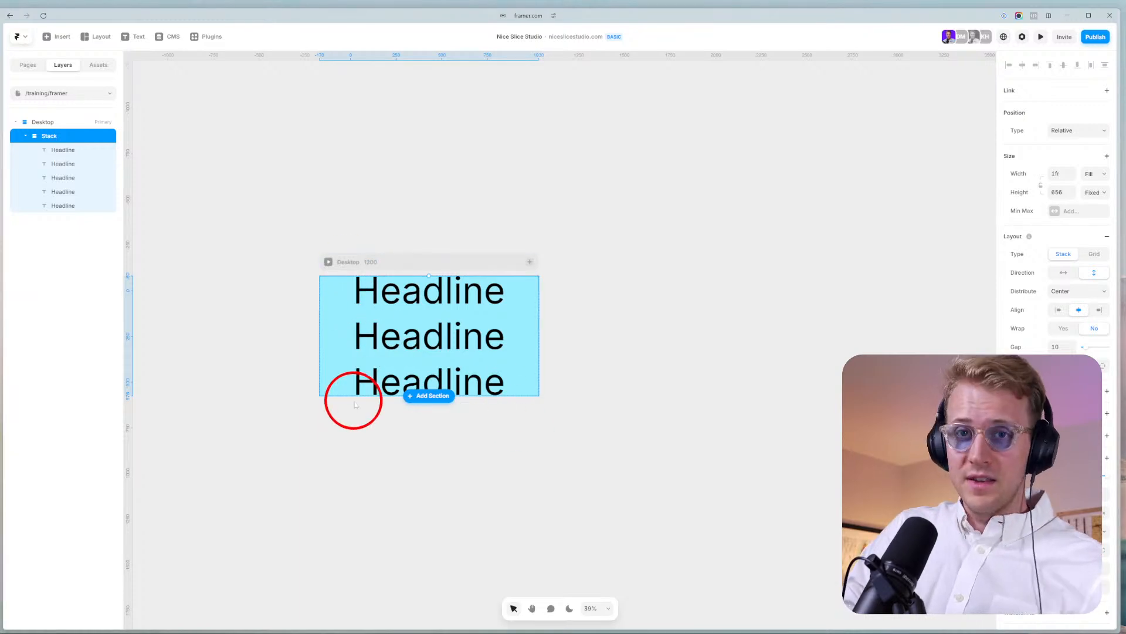
{"action": "left_click", "coordinate": [1089, 192]}
{"action": "left_click", "coordinate": [1090, 240]}
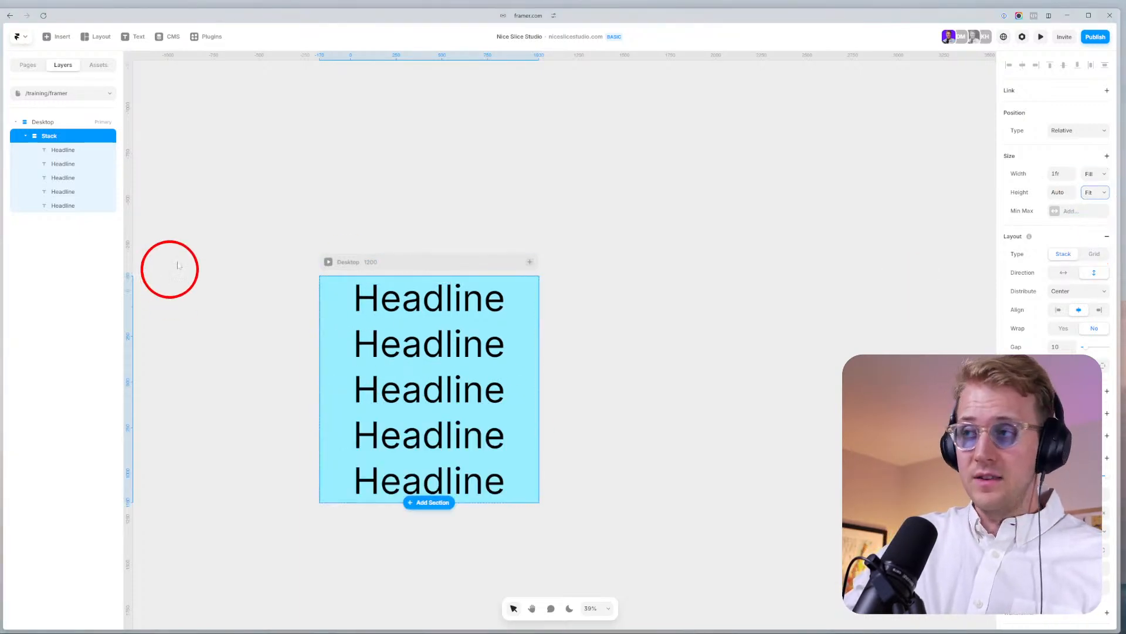
Resize the Desktop breakpoint to about 1184 by 1396 using a Fixed height, and return its height to Fit Content.
{"action": "left_click", "coordinate": [46, 121]}
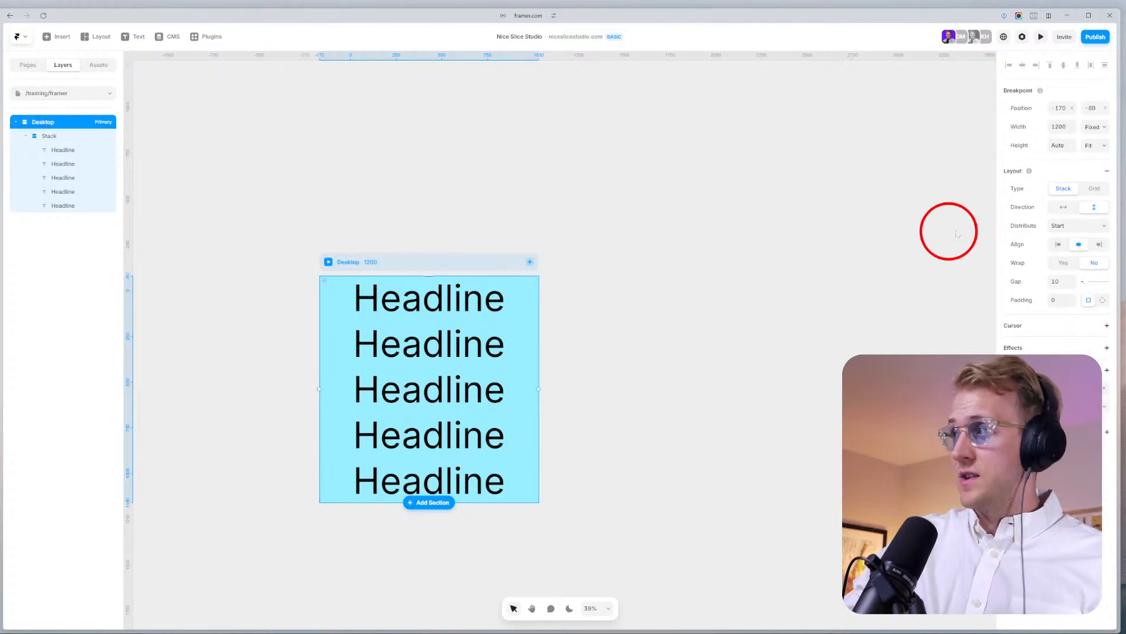
{"action": "left_click", "coordinate": [1092, 145]}
{"action": "left_click", "coordinate": [1093, 155]}
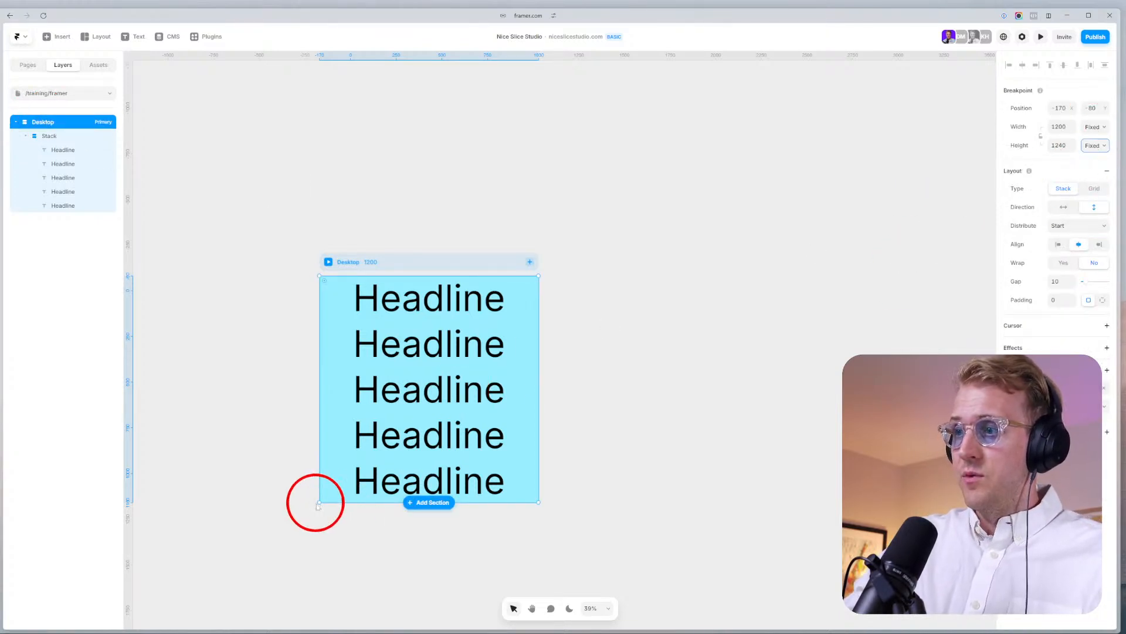
{"action": "left_click_drag", "start_coordinate": [321, 503], "coordinate": [322, 529]}
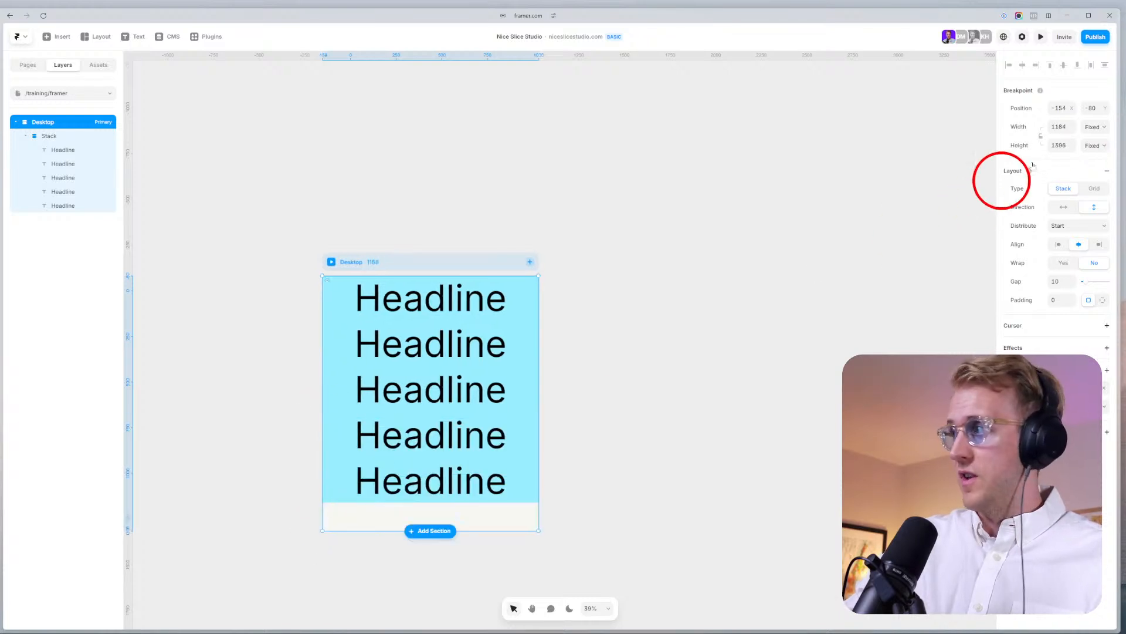
{"action": "left_click", "coordinate": [1091, 147]}
{"action": "left_click", "coordinate": [1099, 194]}
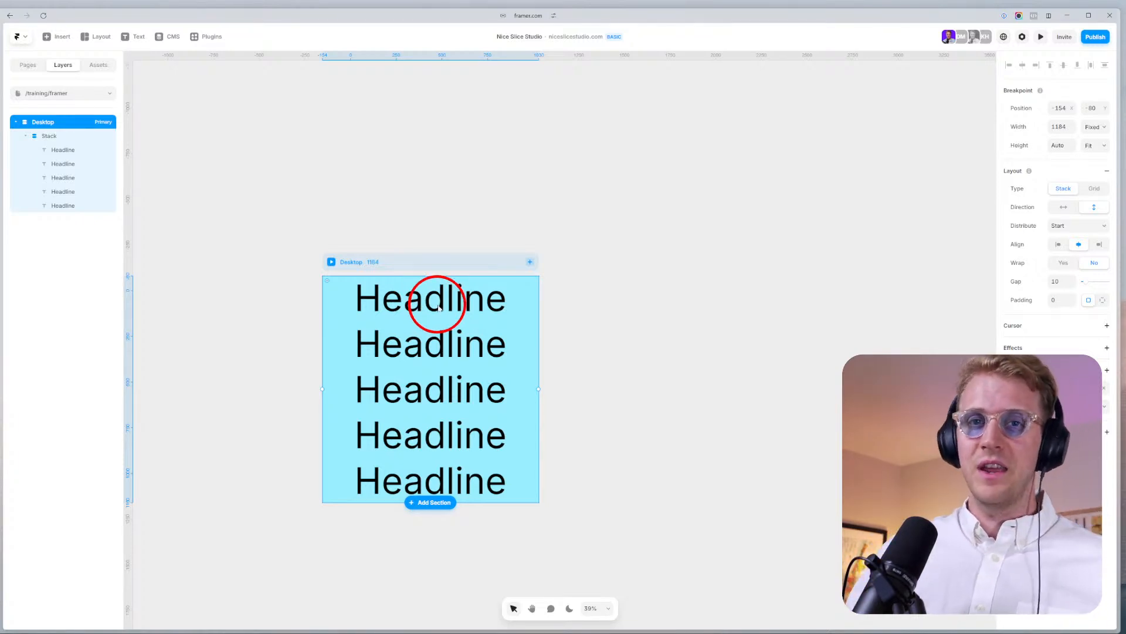
Delete the blue stack with all its headlines from the Desktop breakpoint.
{"action": "scroll", "coordinate": [446, 322], "scroll_direction": "up", "scroll_amount": 5}
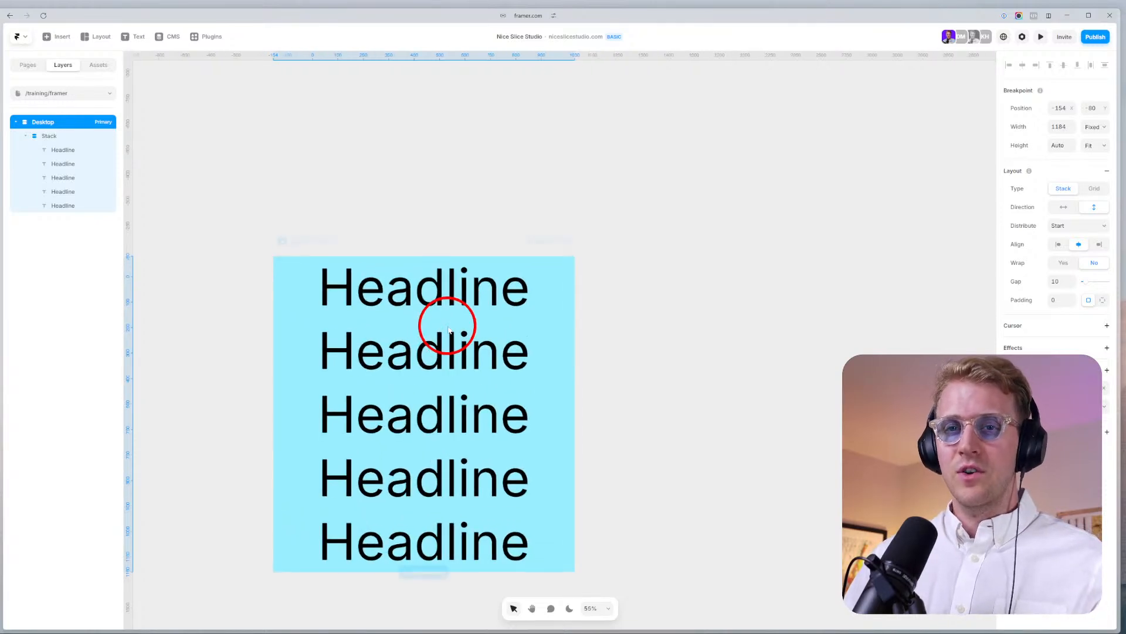
{"action": "left_click", "coordinate": [65, 137]}
{"action": "key", "text": "Delete"}
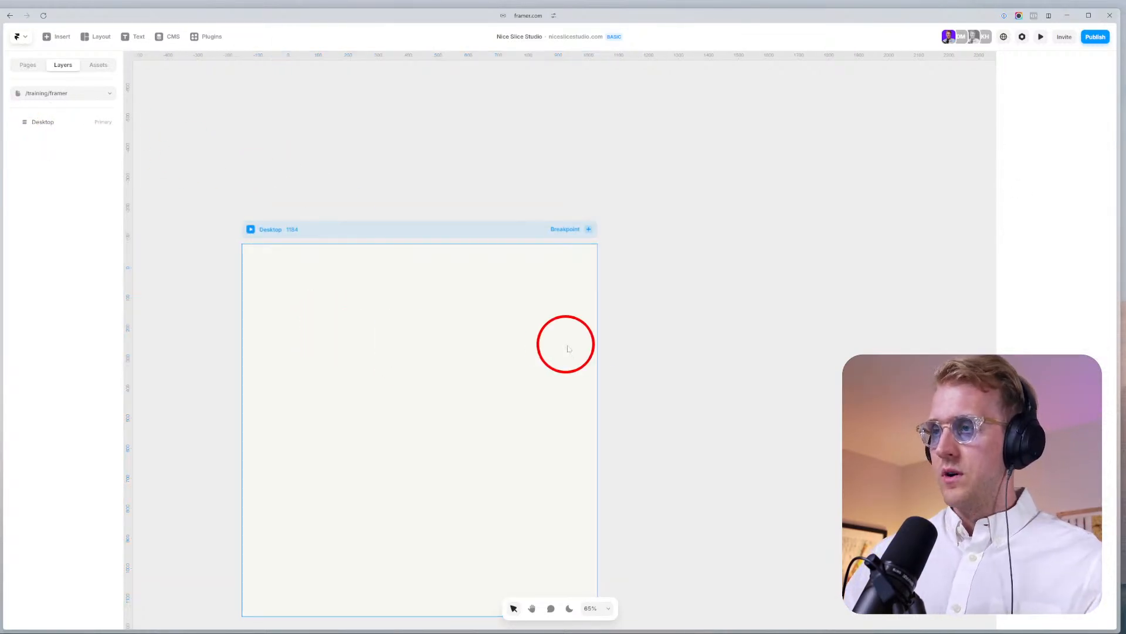
Draw a frame of about 455 by 444 inside the empty Desktop breakpoint.
{"action": "scroll", "coordinate": [556, 340], "scroll_direction": "down", "scroll_amount": 4}
{"action": "scroll", "coordinate": [556, 339], "scroll_direction": "left", "scroll_amount": 3}
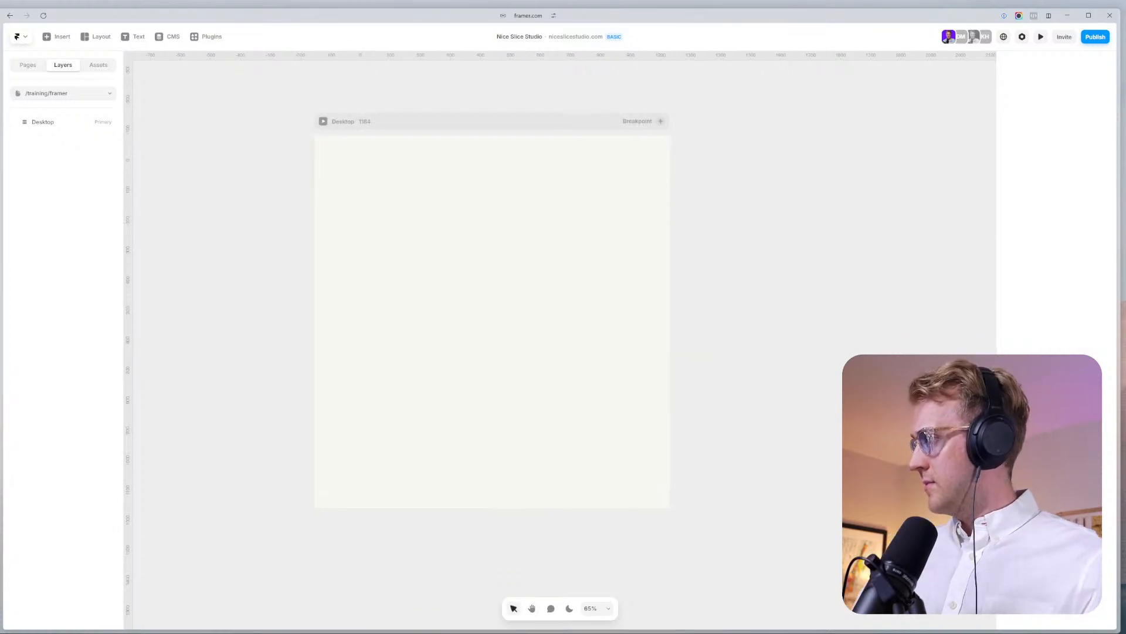
{"action": "key", "text": "f"}
{"action": "left_click_drag", "start_coordinate": [335, 169], "coordinate": [474, 302]}
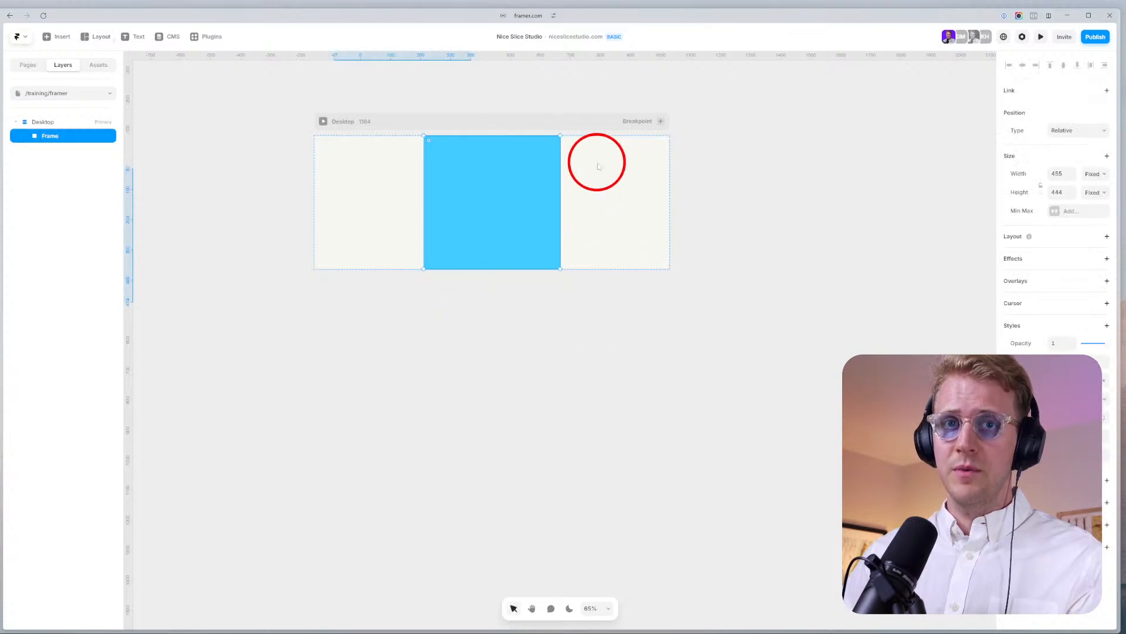
{"action": "key", "text": "f"}
{"action": "left_click", "coordinate": [493, 201]}
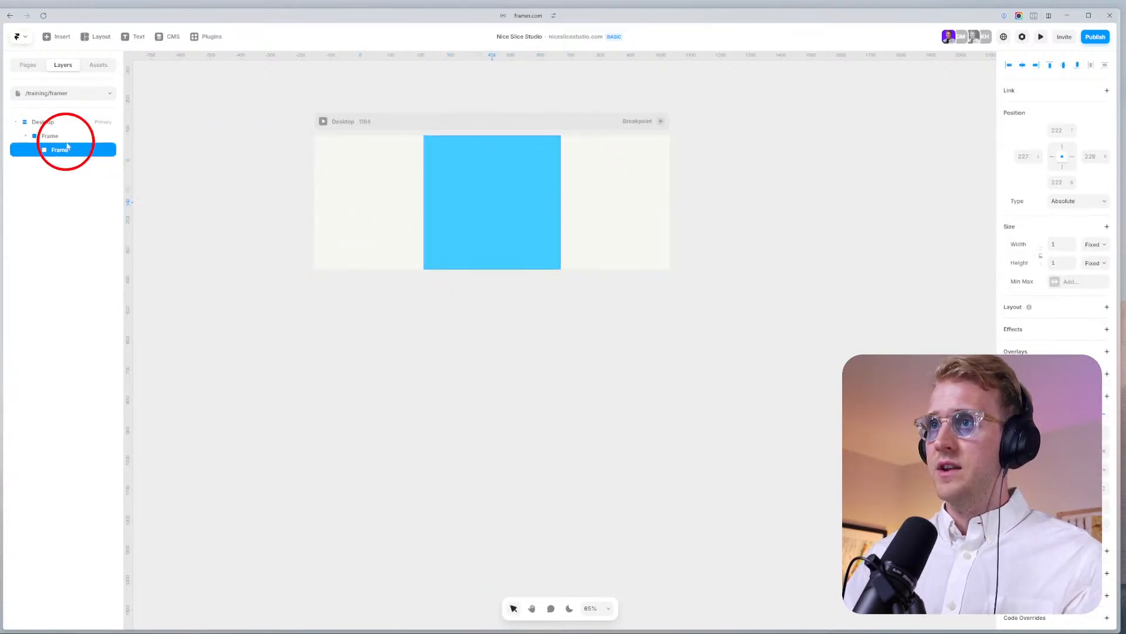
{"action": "key", "text": "Delete"}
Duplicate the blue frame inside the Desktop breakpoint.
{"action": "left_click", "coordinate": [47, 136]}
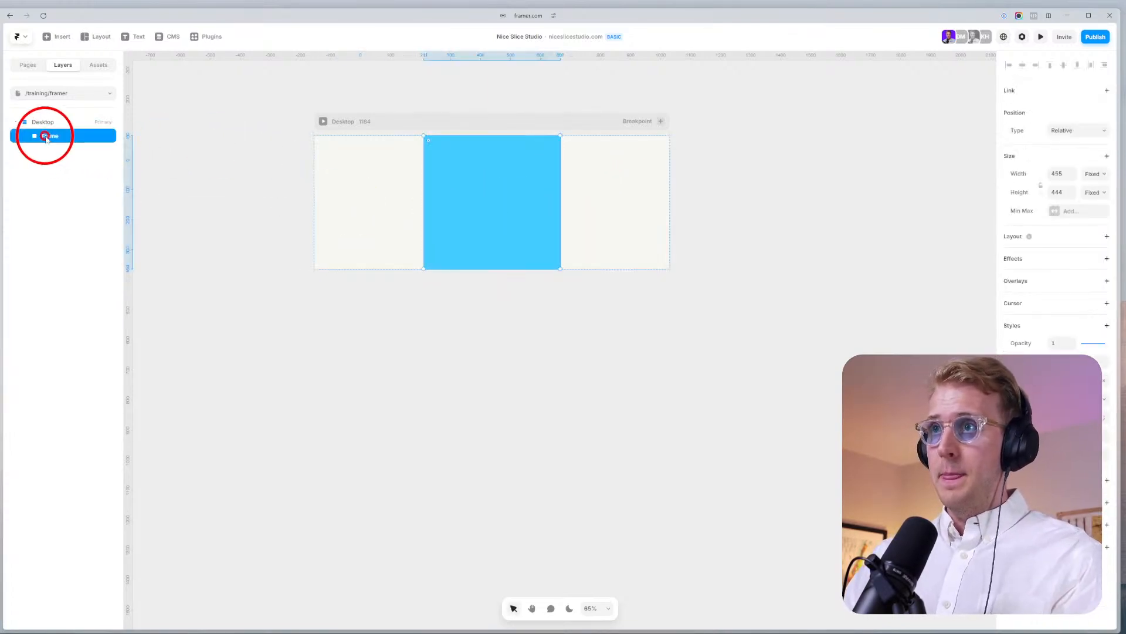
{"action": "key", "text": "ctrl+d"}
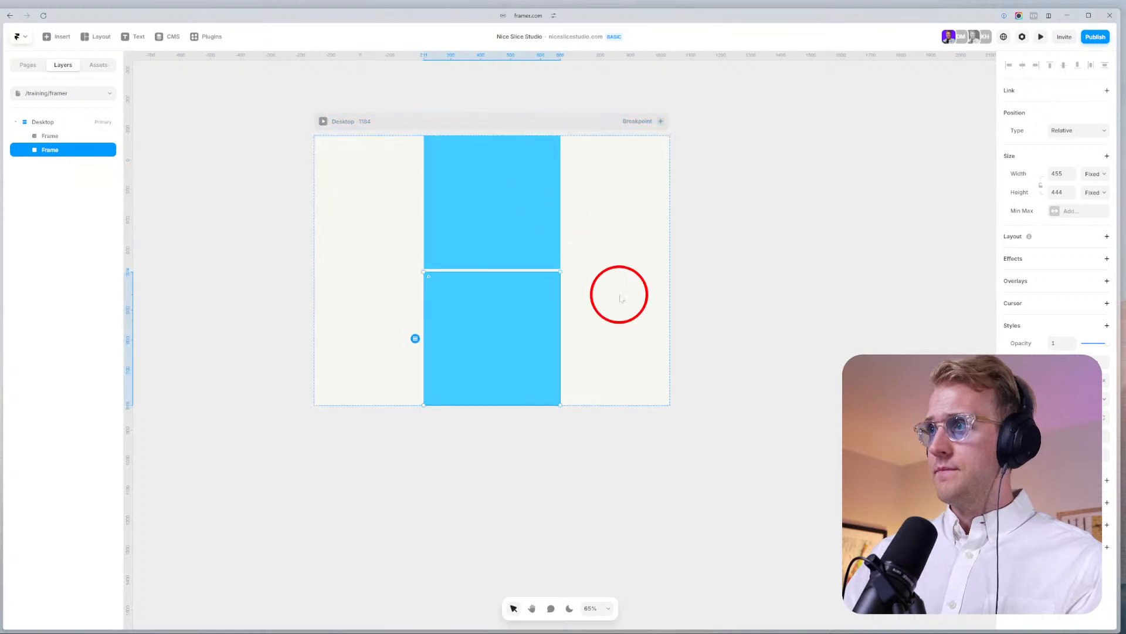
Wrap both blue frames together in a stack and set its direction to horizontal.
{"action": "left_click", "coordinate": [52, 139], "text": "shift"}
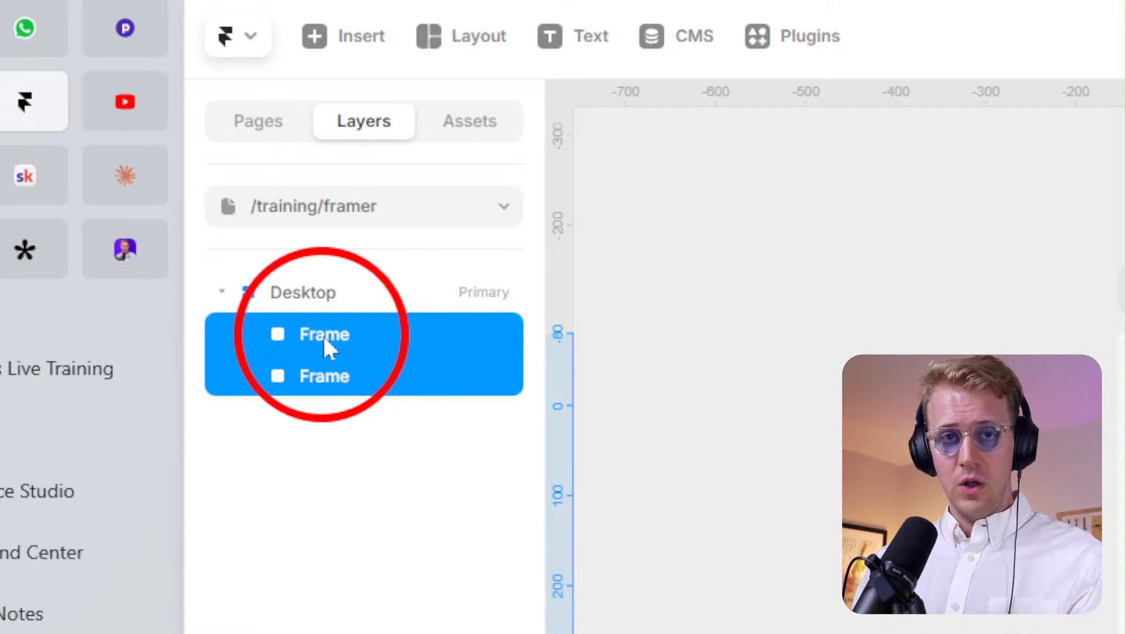
{"action": "key", "text": "shift+a"}
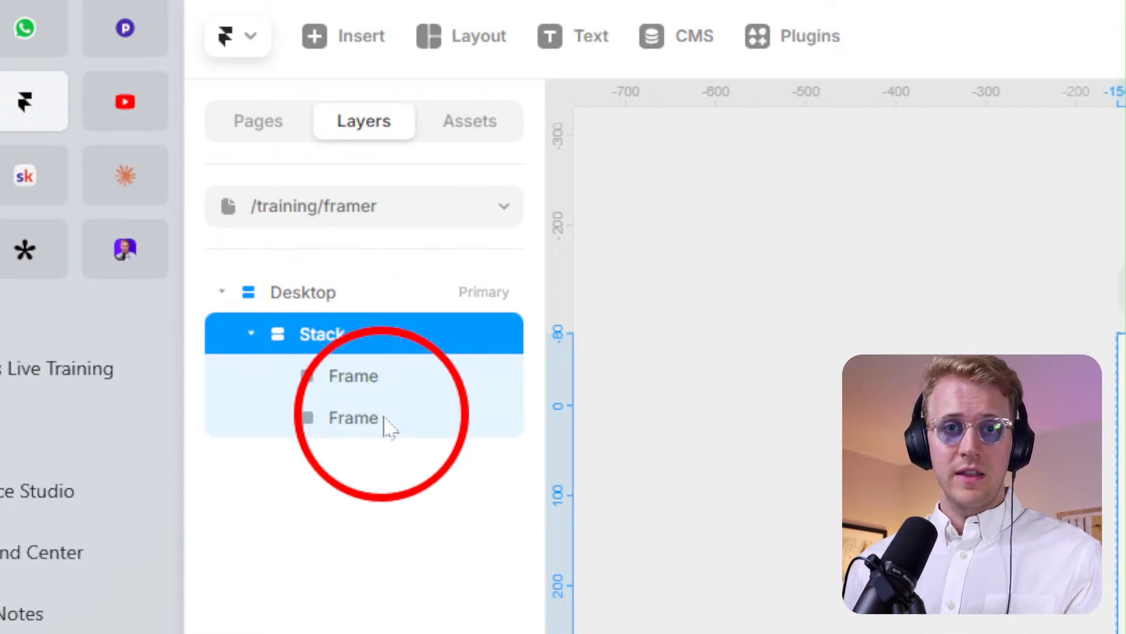
{"action": "key", "text": "ctrl+z"}
{"action": "right_click", "coordinate": [311, 351]}
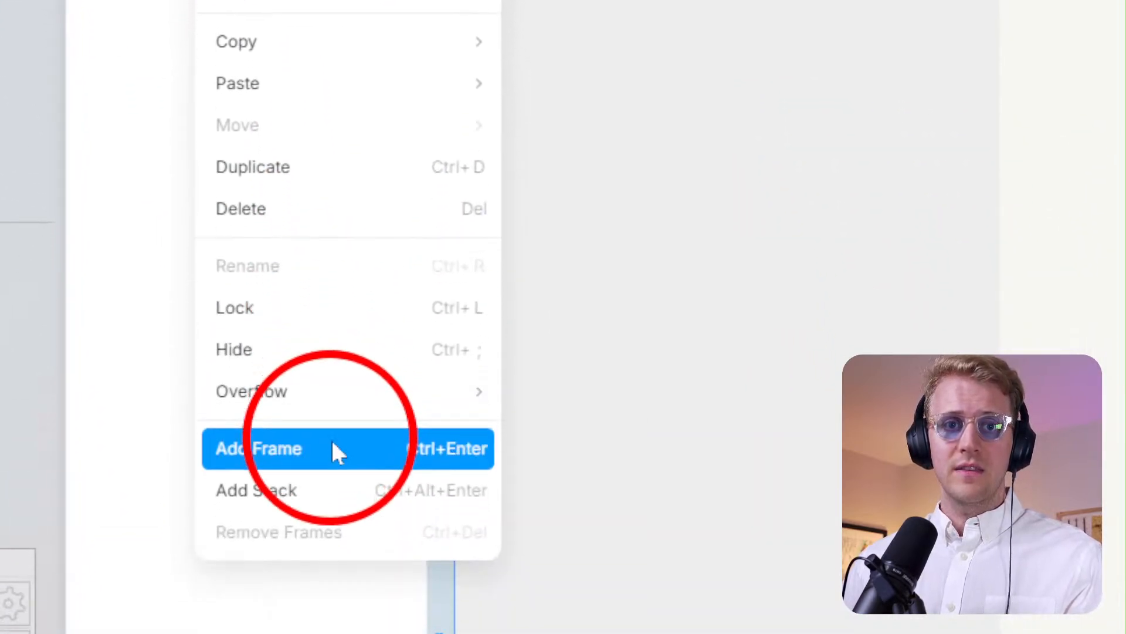
{"action": "left_click", "coordinate": [332, 417]}
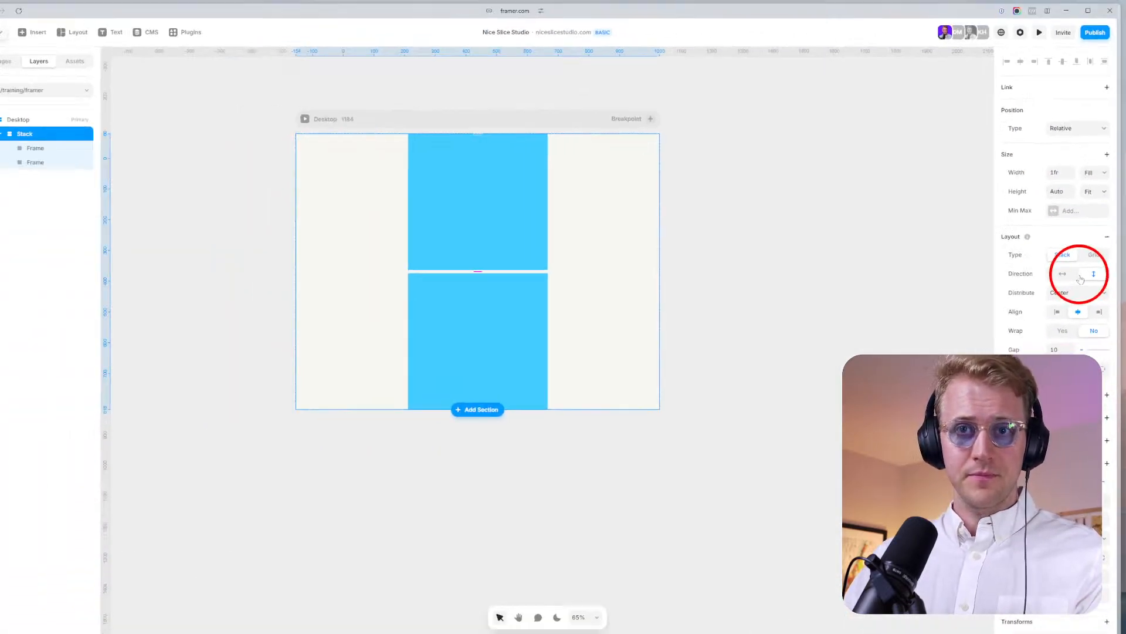
{"action": "left_click", "coordinate": [940, 329]}
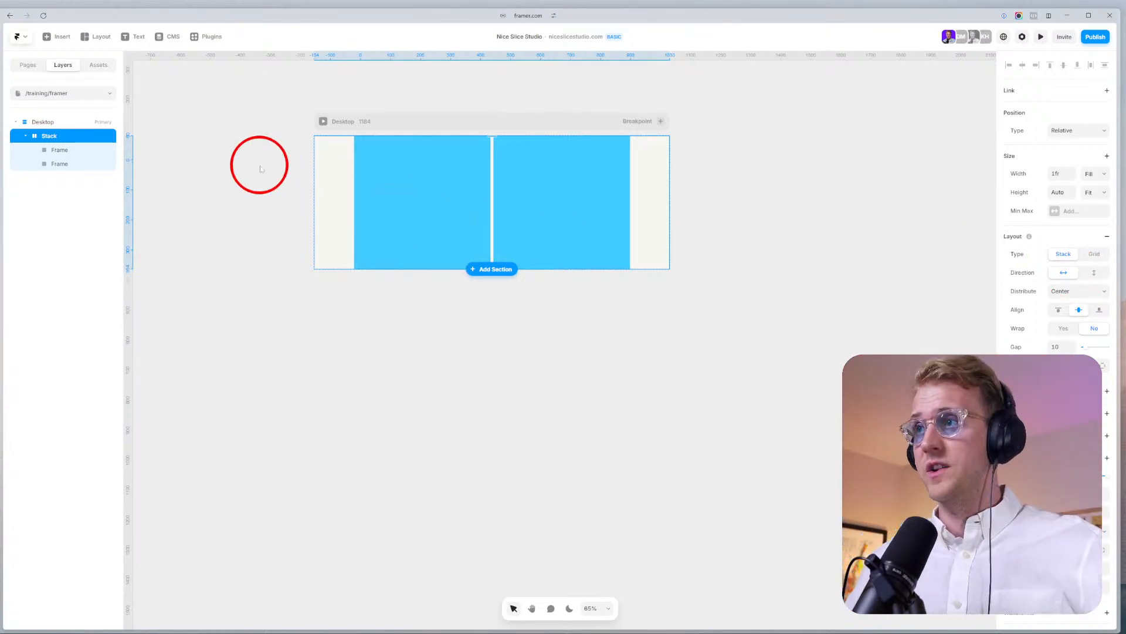
Change the first frame's fill colour to dark teal.
{"action": "left_click", "coordinate": [405, 206]}
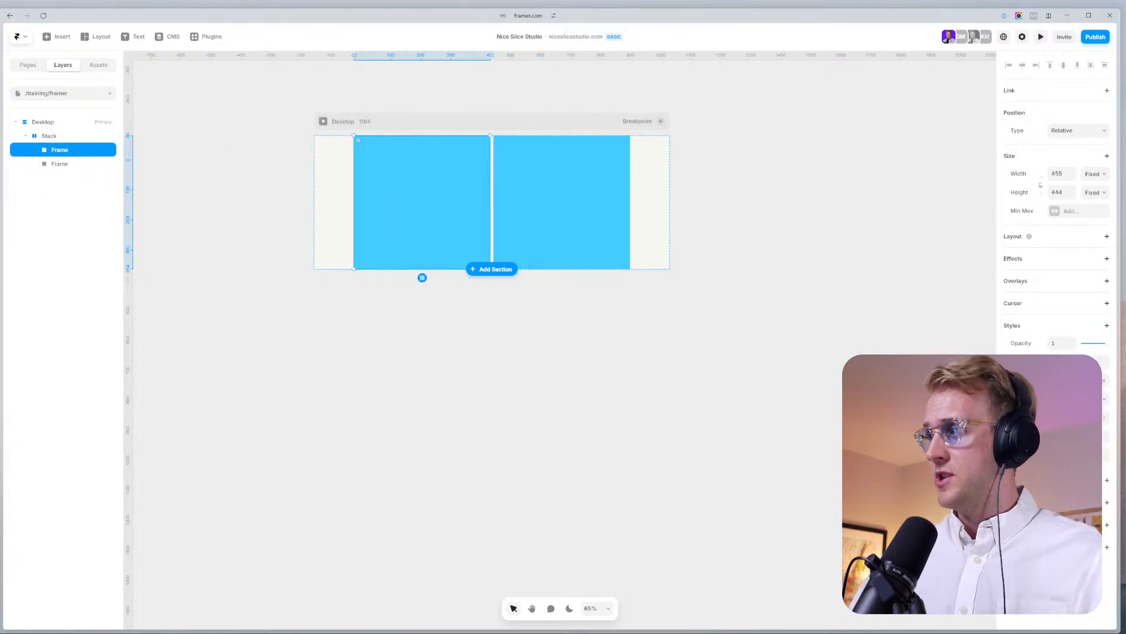
{"action": "left_click", "coordinate": [1056, 380]}
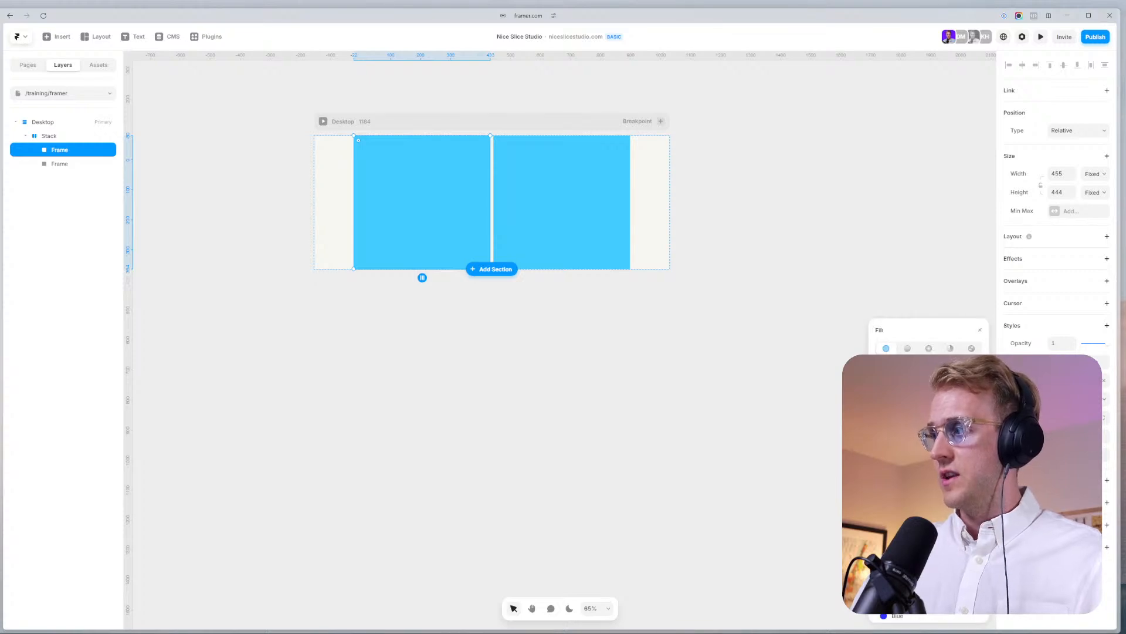
{"action": "left_click", "coordinate": [935, 433]}
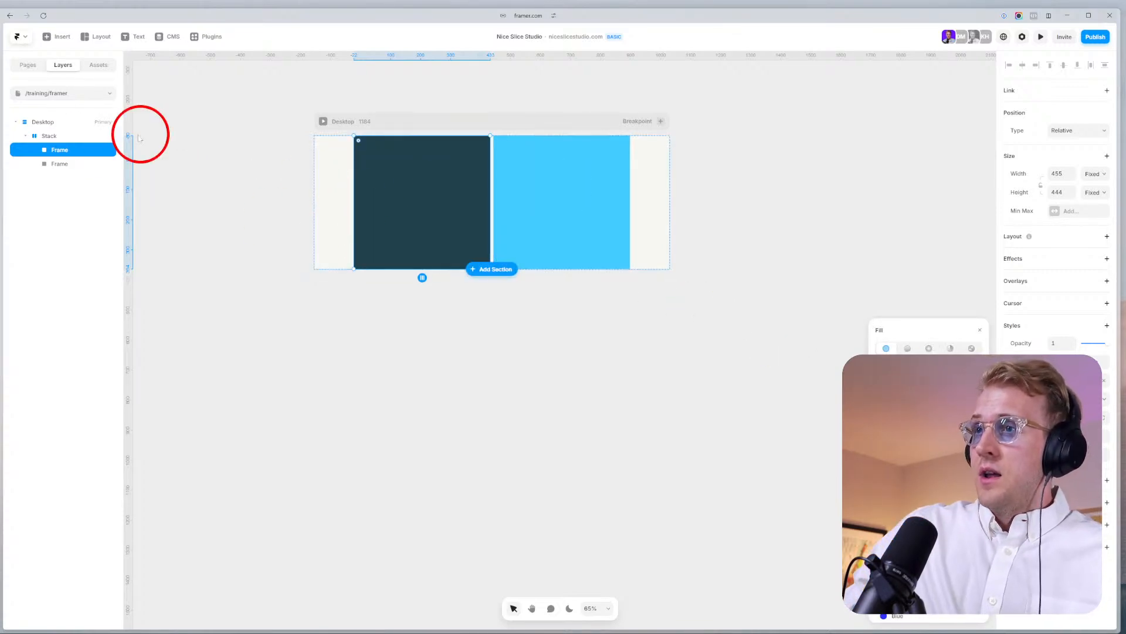
Set the dark teal frame's width to Fill.
{"action": "left_click", "coordinate": [60, 149]}
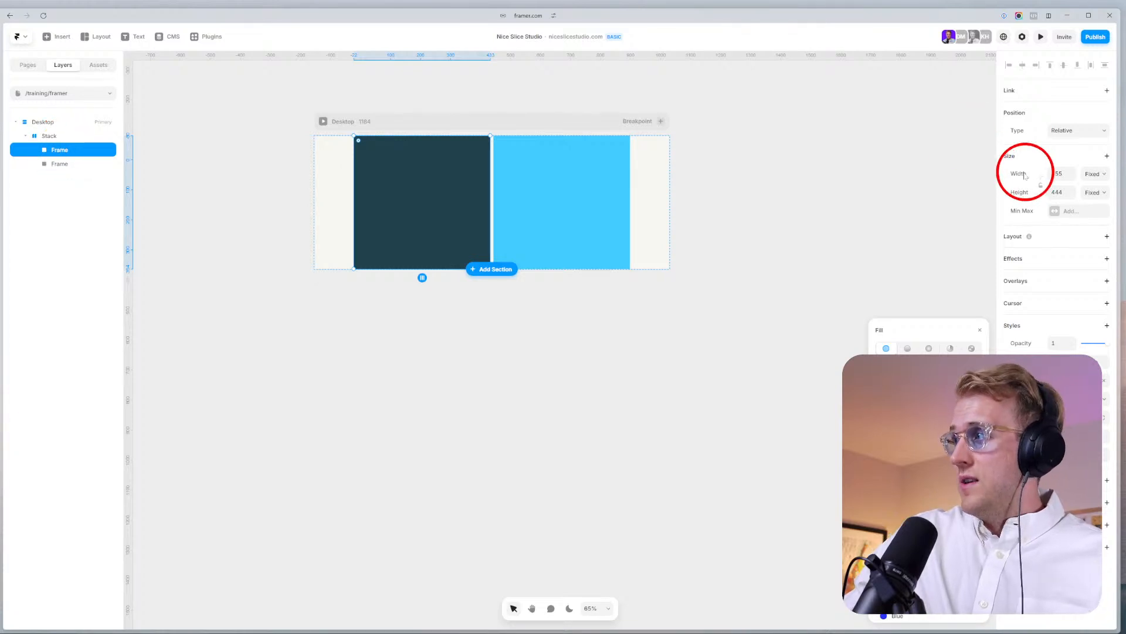
{"action": "left_click", "coordinate": [1091, 175]}
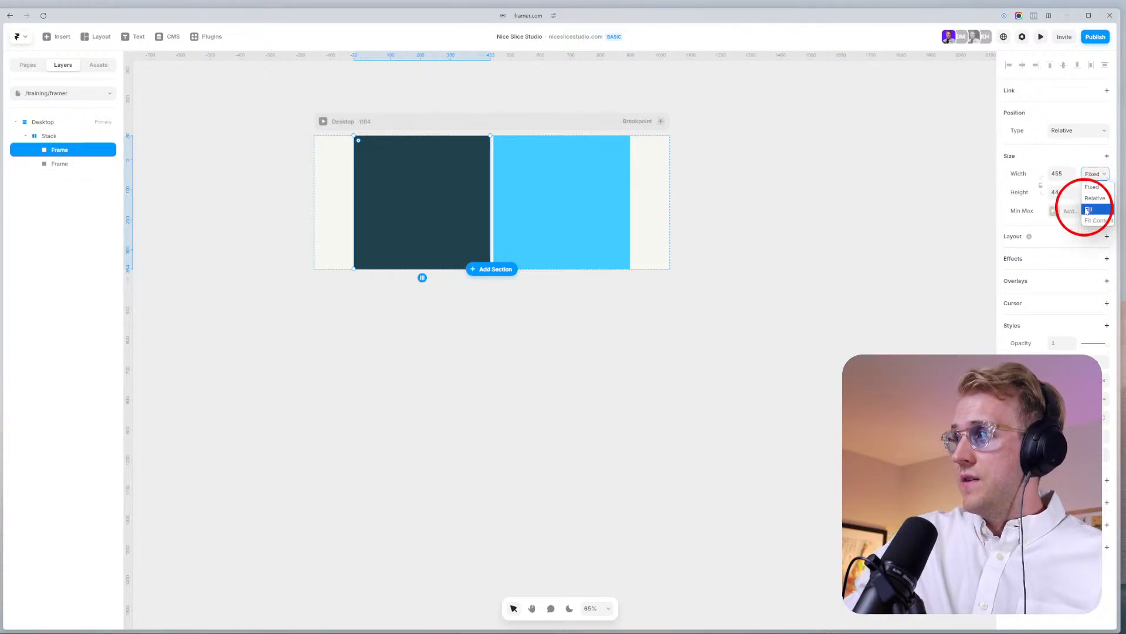
{"action": "left_click", "coordinate": [1089, 202]}
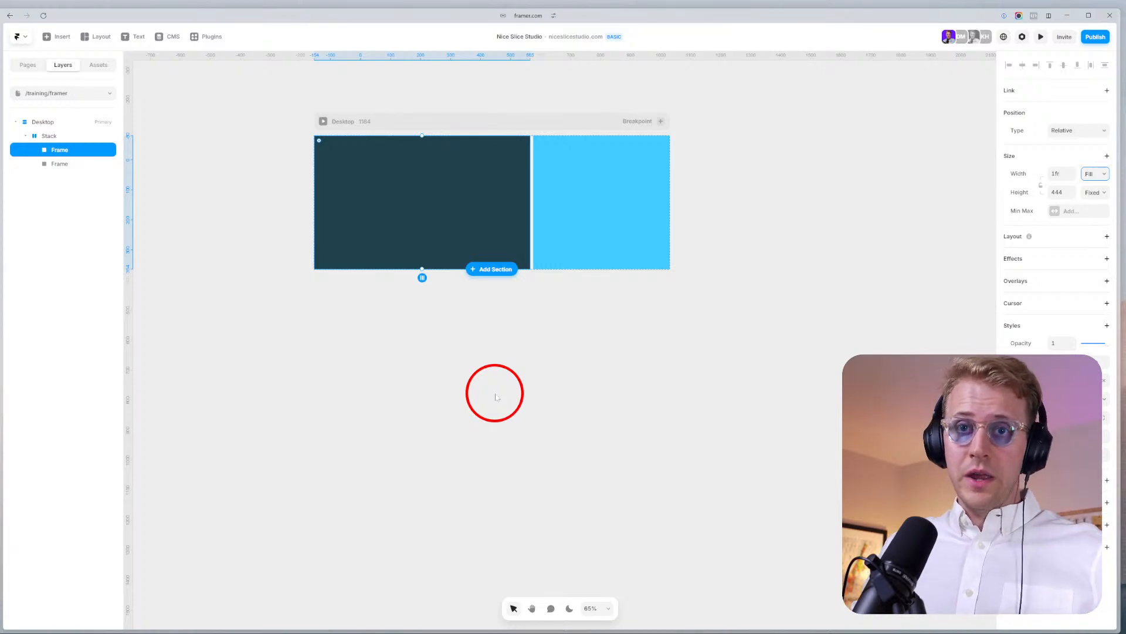
Set the light blue frame's width to Fill so both frames share the stack.
{"action": "left_click", "coordinate": [619, 167]}
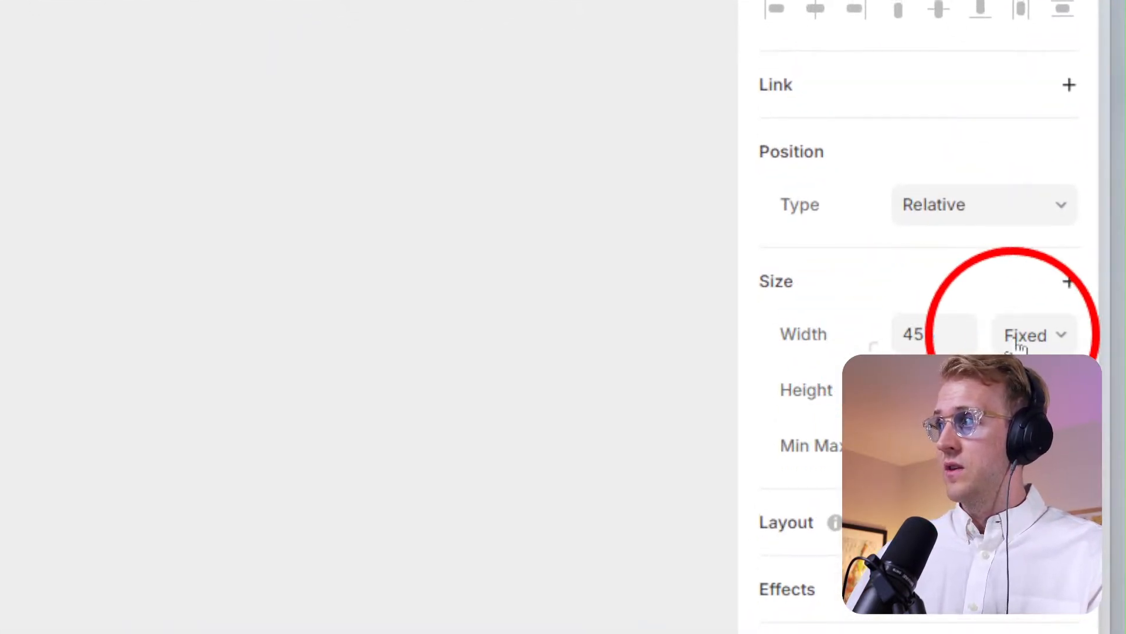
{"action": "left_click", "coordinate": [1015, 339]}
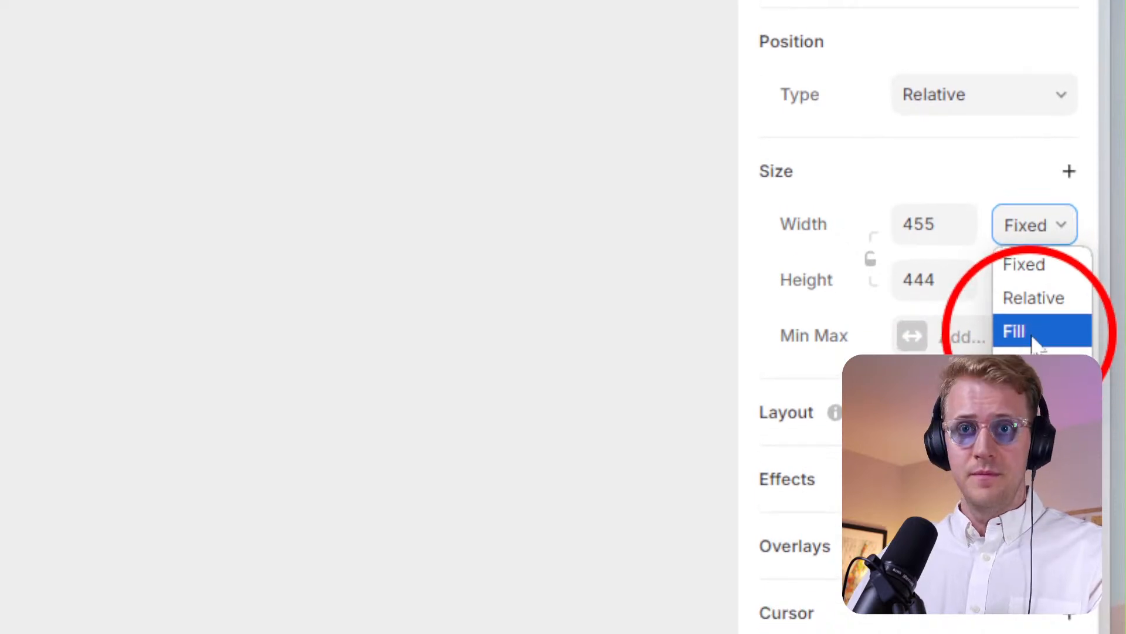
{"action": "left_click", "coordinate": [1036, 344]}
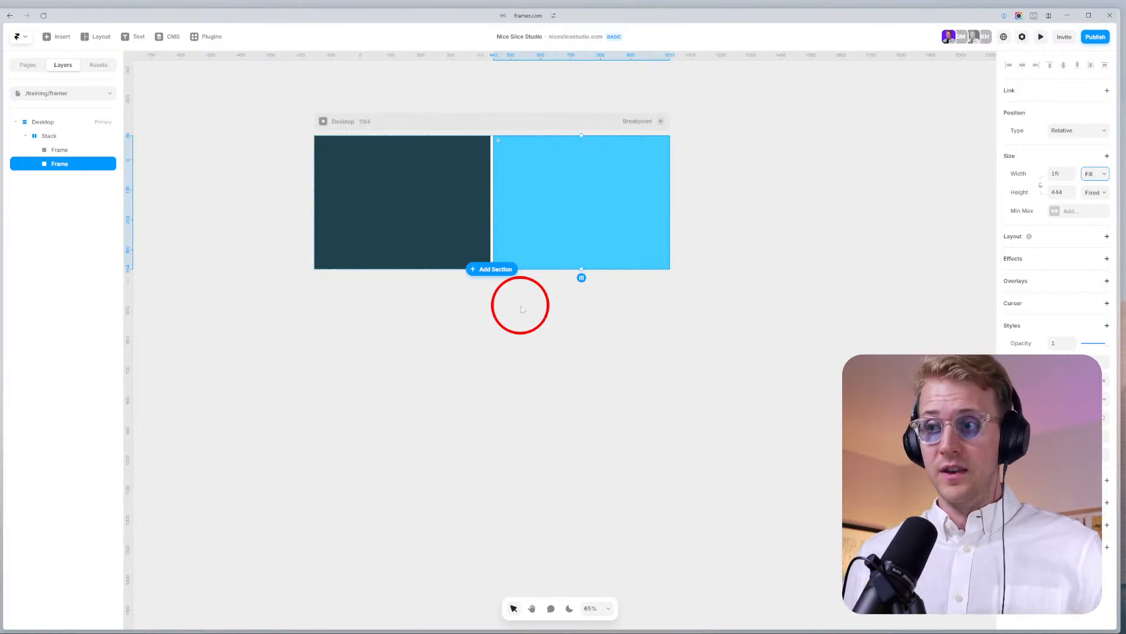
Annotate the area below the frames with a rectangle split into two equal halves, each labelled 1F.
{"action": "left_click", "coordinate": [0, 423]}
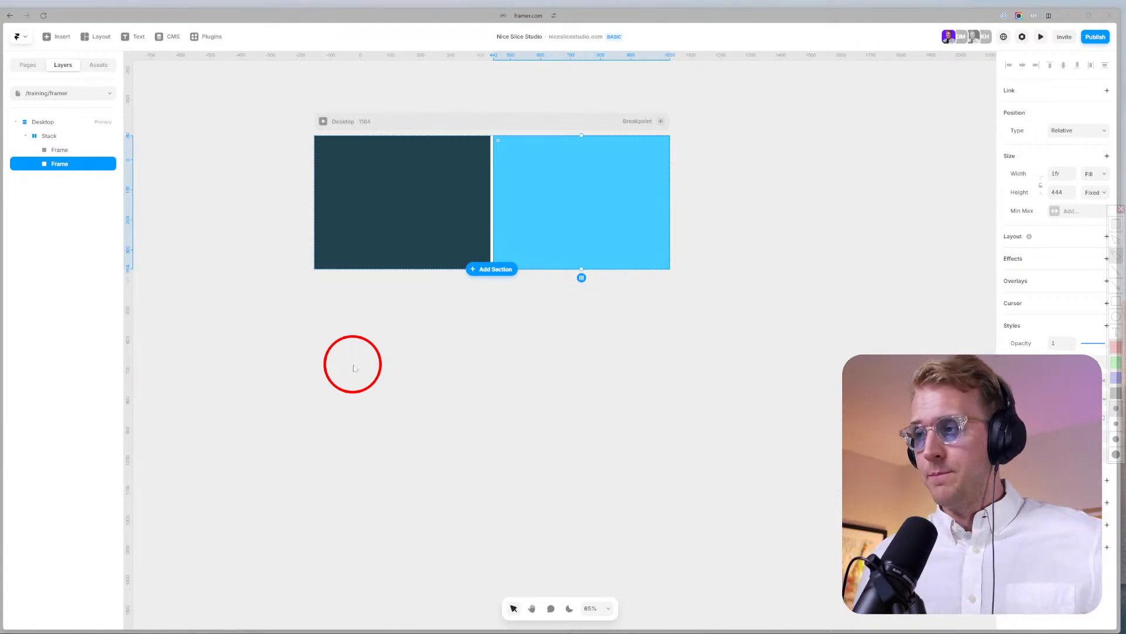
{"action": "mouse_move", "coordinate": [315, 358]}
{"action": "left_mouse_down"}
{"action": "mouse_move", "coordinate": [331, 630]}
{"action": "mouse_move", "coordinate": [572, 581]}
{"action": "left_mouse_up"}
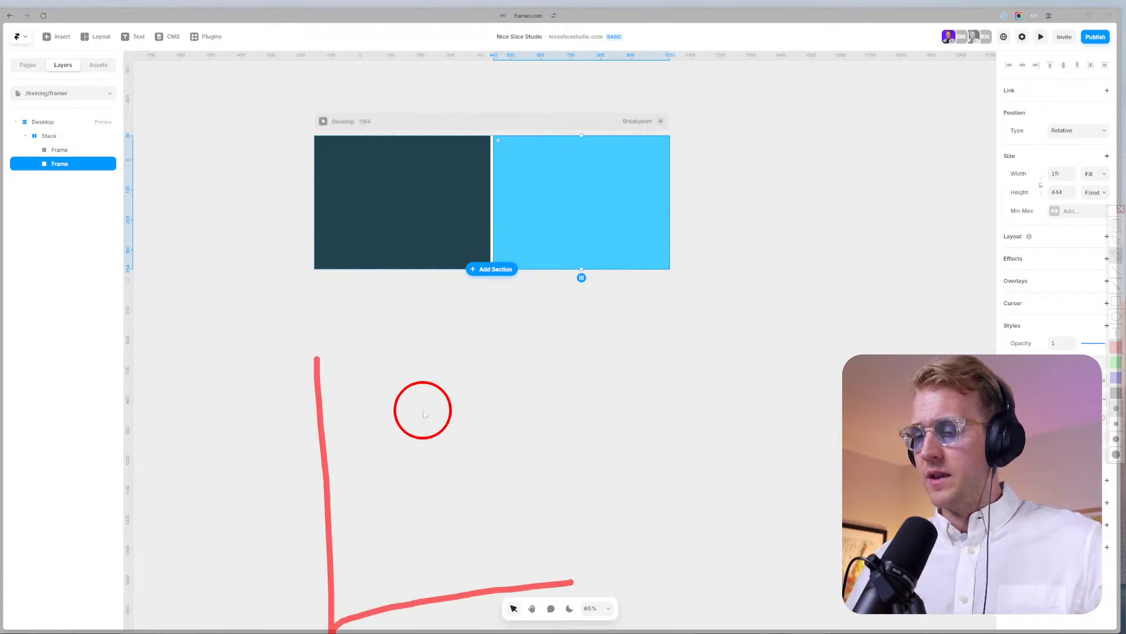
{"action": "mouse_move", "coordinate": [330, 344]}
{"action": "left_mouse_down"}
{"action": "mouse_move", "coordinate": [332, 447]}
{"action": "mouse_move", "coordinate": [753, 426]}
{"action": "mouse_move", "coordinate": [729, 439]}
{"action": "mouse_move", "coordinate": [702, 326]}
{"action": "mouse_move", "coordinate": [677, 309]}
{"action": "mouse_move", "coordinate": [378, 311]}
{"action": "mouse_move", "coordinate": [336, 320]}
{"action": "mouse_move", "coordinate": [333, 348]}
{"action": "left_mouse_up"}
{"action": "left_click_drag", "start_coordinate": [515, 314], "coordinate": [516, 441]}
{"action": "left_click_drag", "start_coordinate": [370, 346], "coordinate": [384, 384]}
{"action": "mouse_move", "coordinate": [410, 348]}
{"action": "left_mouse_down"}
{"action": "mouse_move", "coordinate": [416, 366]}
{"action": "mouse_move", "coordinate": [439, 345]}
{"action": "mouse_move", "coordinate": [440, 364]}
{"action": "left_mouse_up"}
{"action": "mouse_move", "coordinate": [575, 350]}
{"action": "left_mouse_down"}
{"action": "mouse_move", "coordinate": [587, 388]}
{"action": "mouse_move", "coordinate": [632, 352]}
{"action": "mouse_move", "coordinate": [622, 362]}
{"action": "left_mouse_up"}
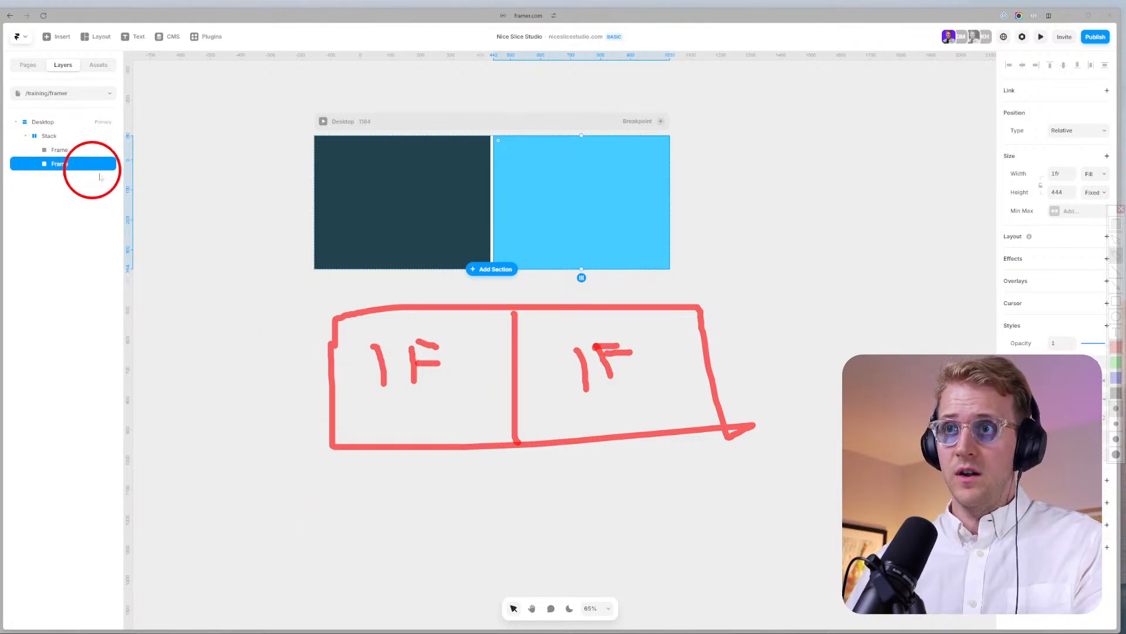
Undo the annotation's labels and divider, redraw them as a narrow 1F part beside a wider 2F part, and clear the drawing.
{"action": "key", "text": "ctrl+z"}
{"action": "key", "text": "ctrl+z"}
{"action": "key", "text": "ctrl+z"}
{"action": "key", "text": "ctrl+z"}
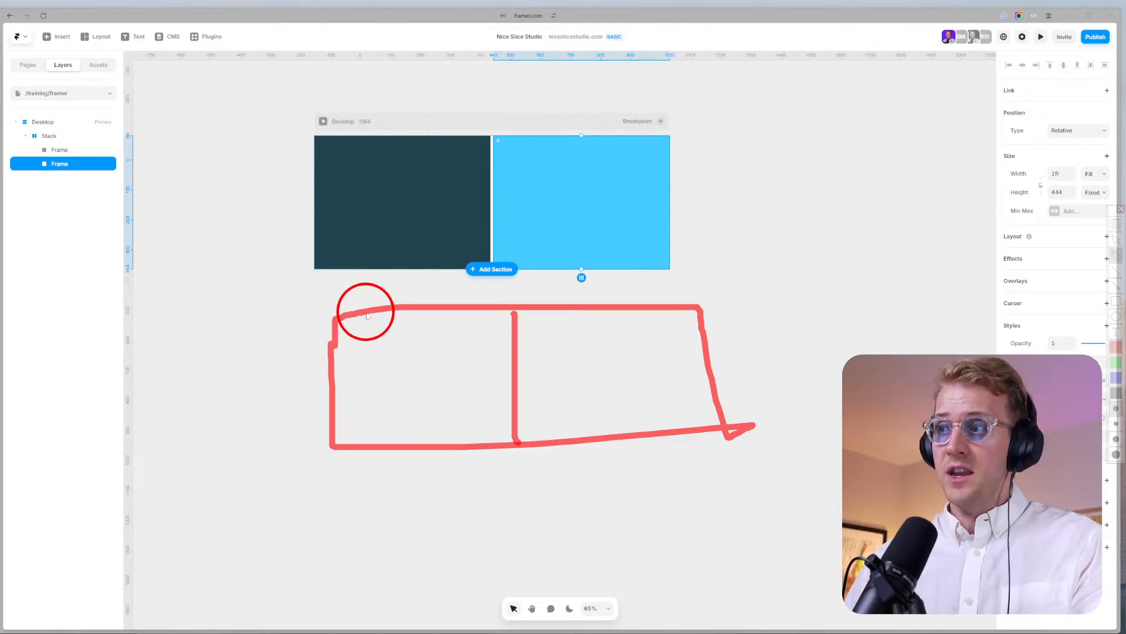
{"action": "key", "text": "ctrl+z"}
{"action": "left_click_drag", "start_coordinate": [451, 311], "coordinate": [467, 440]}
{"action": "mouse_move", "coordinate": [531, 359]}
{"action": "left_mouse_down"}
{"action": "mouse_move", "coordinate": [555, 391]}
{"action": "mouse_move", "coordinate": [586, 396]}
{"action": "left_mouse_up"}
{"action": "mouse_move", "coordinate": [577, 355]}
{"action": "left_mouse_down"}
{"action": "mouse_move", "coordinate": [606, 352]}
{"action": "mouse_move", "coordinate": [617, 367]}
{"action": "left_mouse_up"}
{"action": "left_click_drag", "start_coordinate": [388, 354], "coordinate": [399, 418]}
{"action": "mouse_move", "coordinate": [412, 352]}
{"action": "left_mouse_down"}
{"action": "mouse_move", "coordinate": [421, 397]}
{"action": "mouse_move", "coordinate": [440, 359]}
{"action": "mouse_move", "coordinate": [449, 379]}
{"action": "left_mouse_up"}
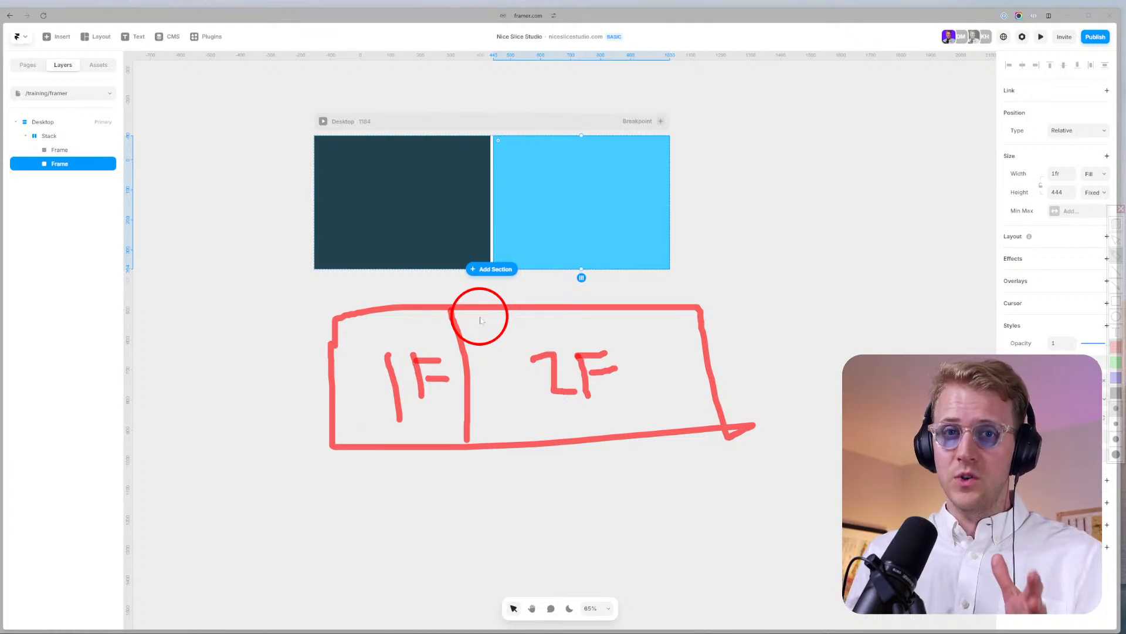
{"action": "key", "text": "Escape"}
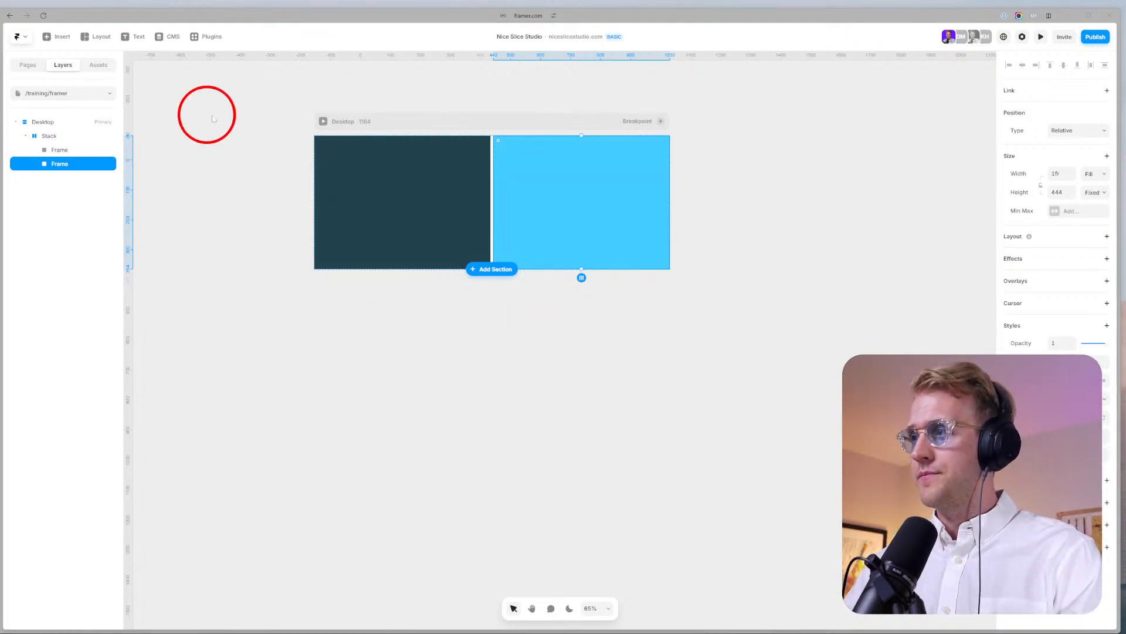
Set the dark teal frame's width to 2fr and stretch its height to 677.
{"action": "left_click", "coordinate": [347, 176]}
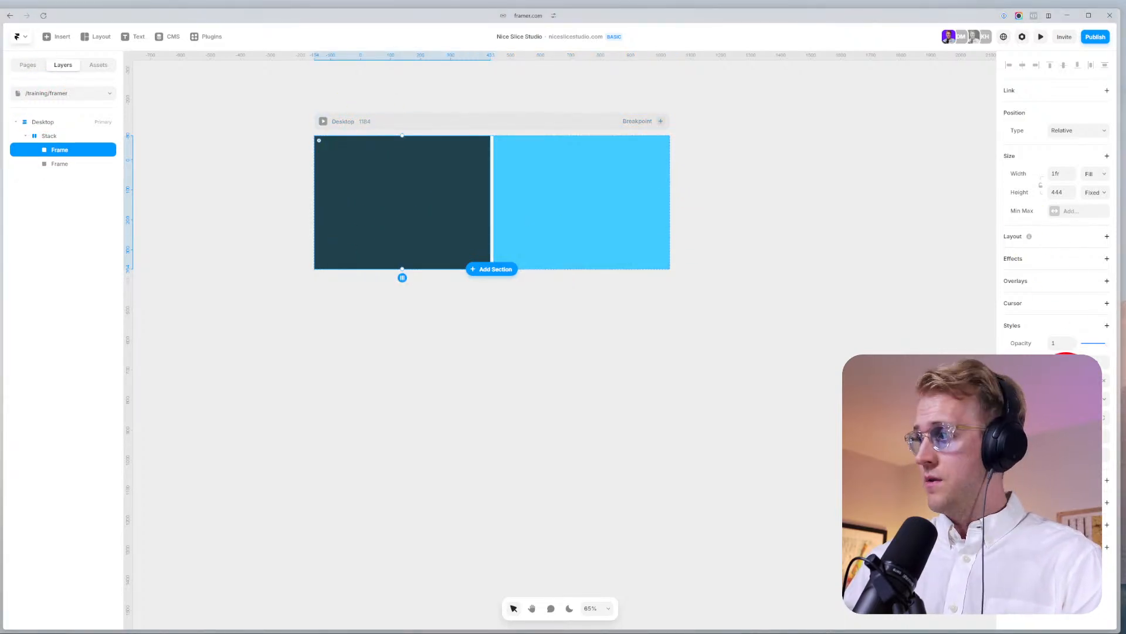
{"action": "left_click", "coordinate": [1058, 174]}
{"action": "type", "text": "2fr"}
{"action": "key", "text": "Return"}
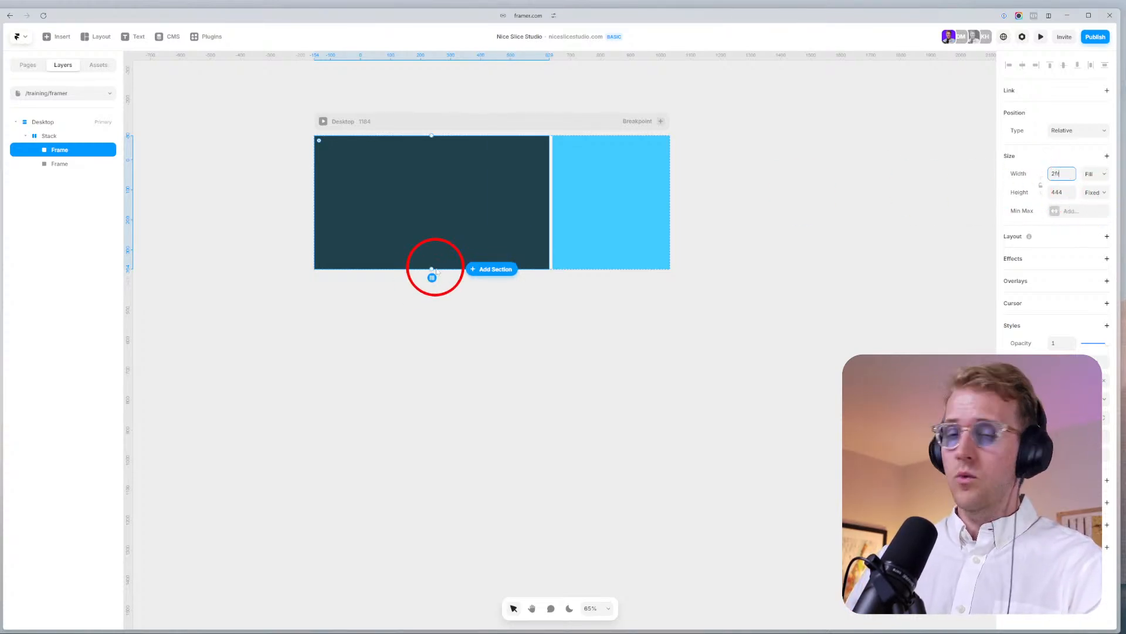
{"action": "left_click_drag", "start_coordinate": [433, 270], "coordinate": [431, 339]}
Try the stack's gap at 0 and at a wider spacing, and set it to 16.
{"action": "left_click", "coordinate": [595, 247]}
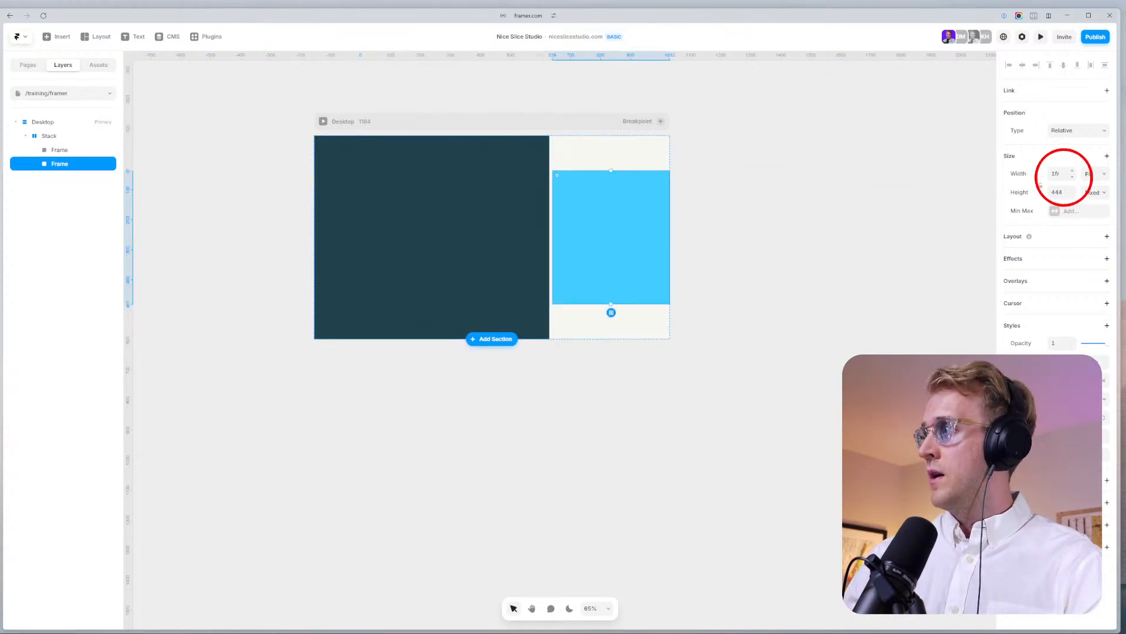
{"action": "left_click", "coordinate": [1056, 173]}
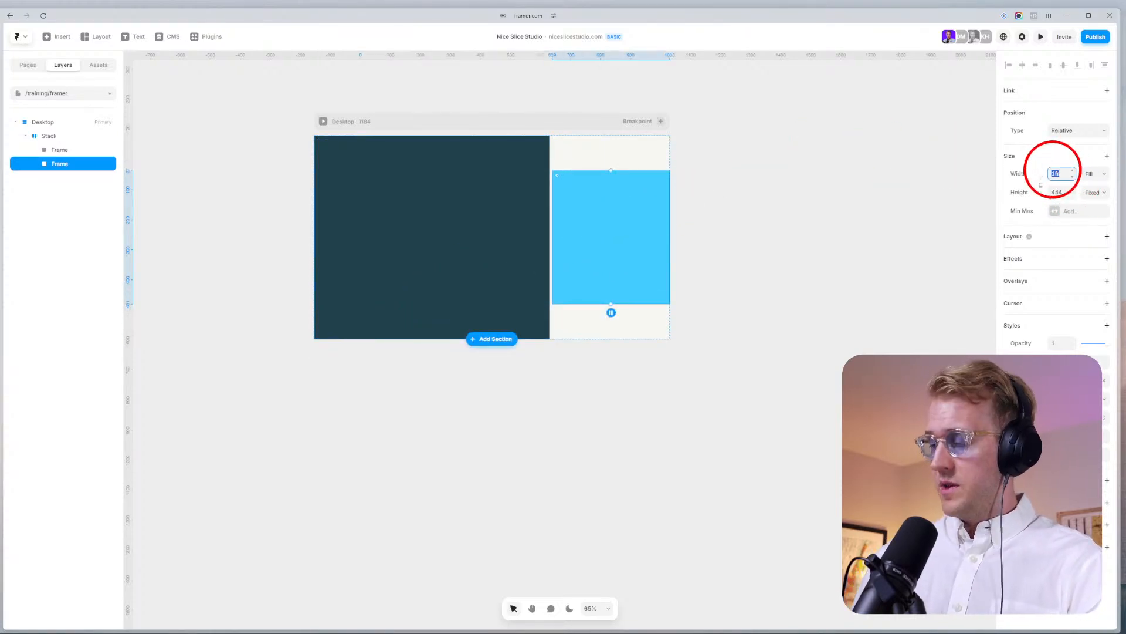
{"action": "left_click", "coordinate": [529, 247]}
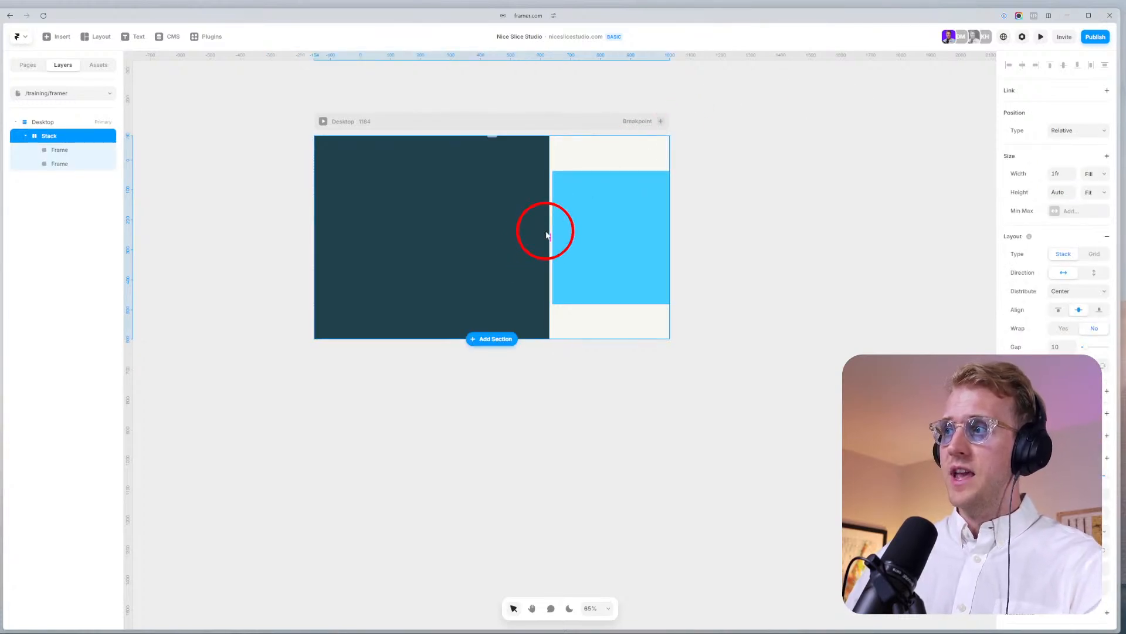
{"action": "scroll", "coordinate": [547, 235], "scroll_direction": "up", "scroll_amount": 10}
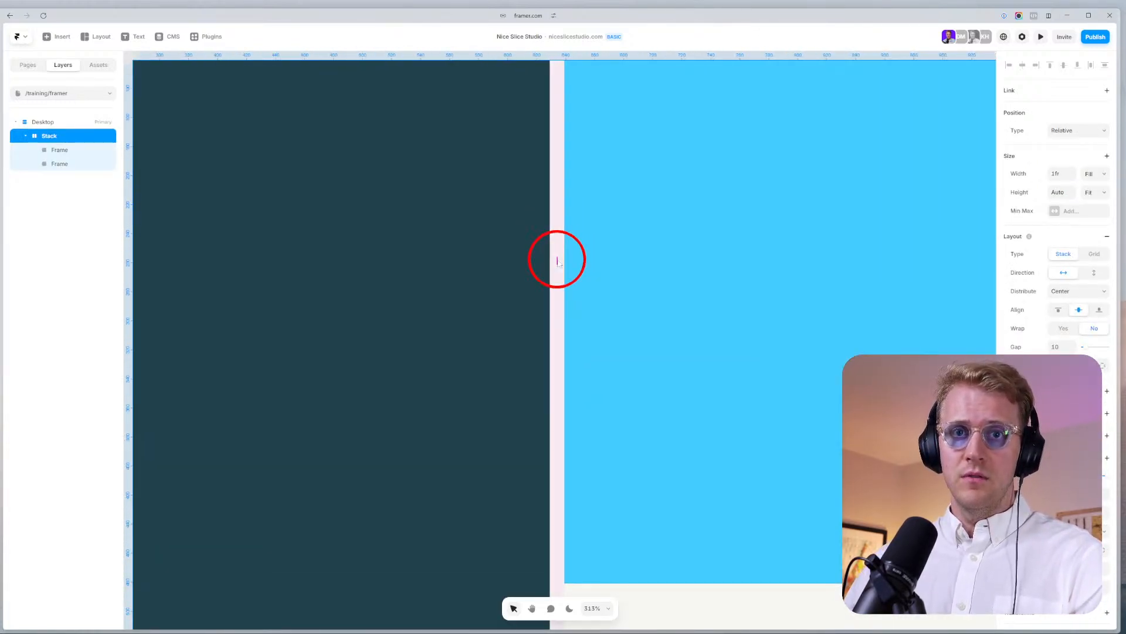
{"action": "scroll", "coordinate": [557, 260], "scroll_direction": "up", "scroll_amount": 5}
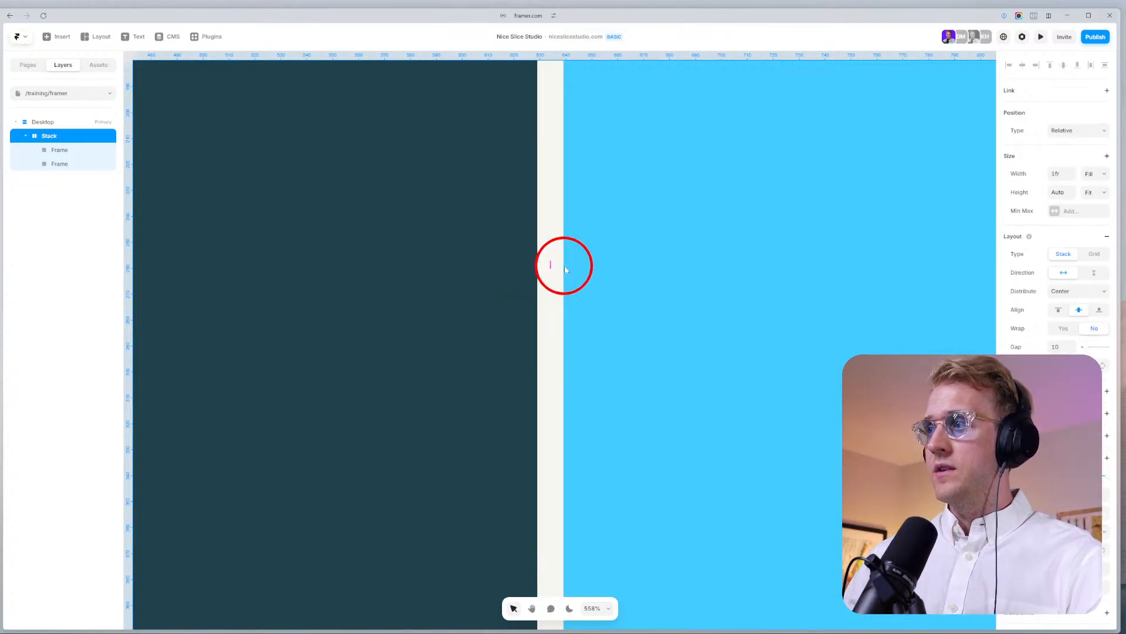
{"action": "scroll", "coordinate": [558, 258], "scroll_direction": "down", "scroll_amount": 10}
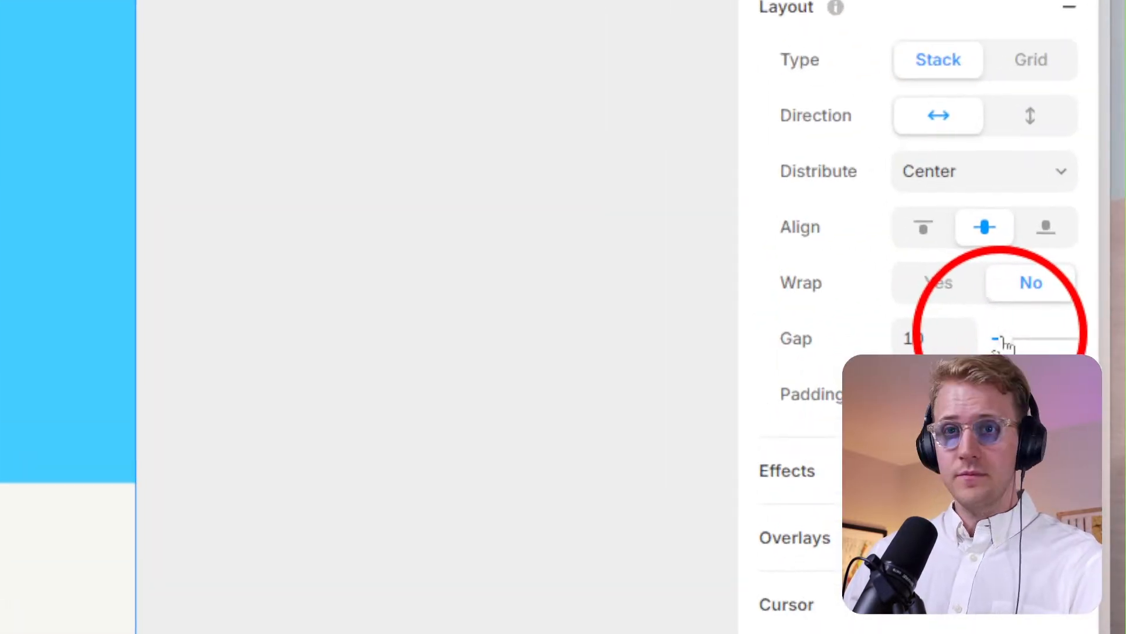
{"action": "left_click_drag", "start_coordinate": [1086, 349], "coordinate": [1061, 354]}
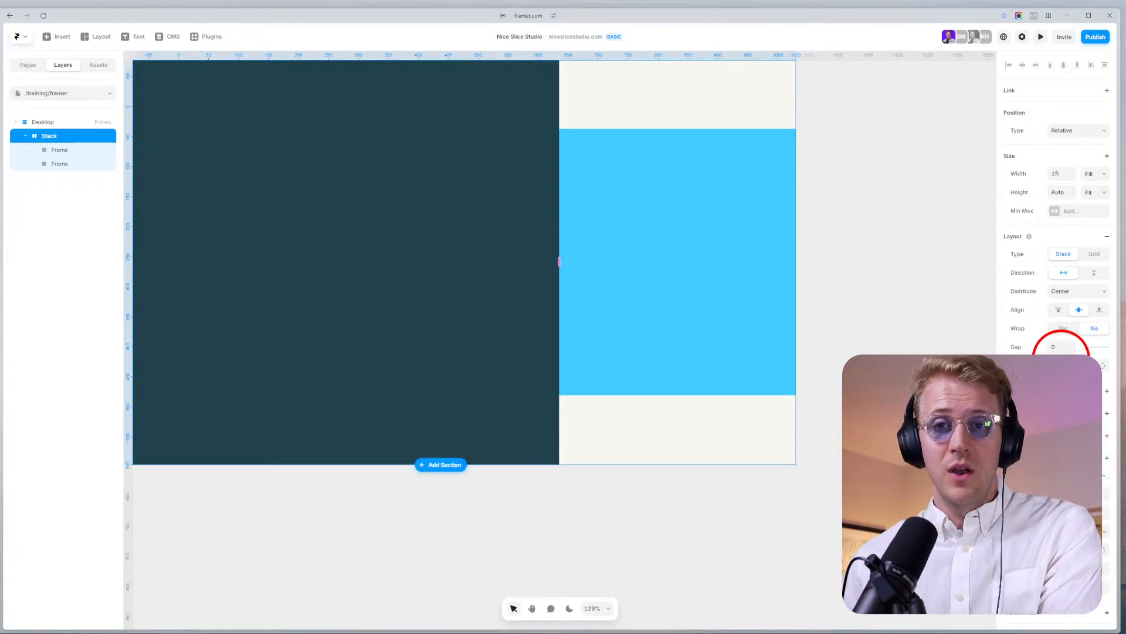
{"action": "mouse_move", "coordinate": [1077, 354]}
{"action": "left_mouse_down"}
{"action": "mouse_move", "coordinate": [1104, 351]}
{"action": "mouse_move", "coordinate": [1059, 352]}
{"action": "mouse_move", "coordinate": [1091, 353]}
{"action": "left_mouse_up"}
{"action": "left_click", "coordinate": [1065, 351]}
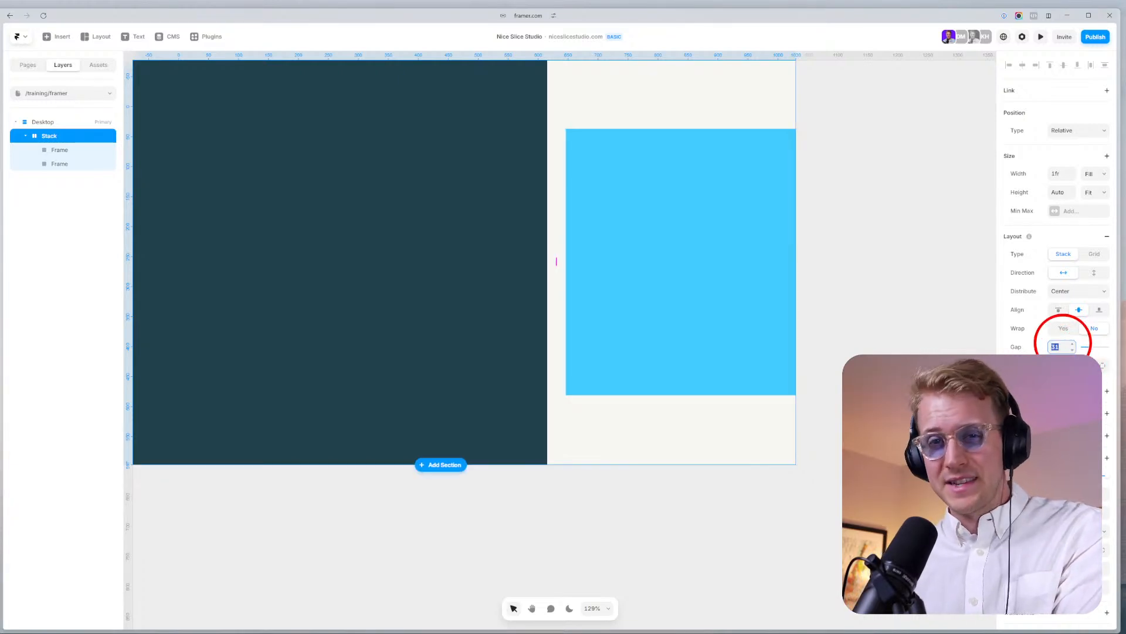
{"action": "type", "text": "1"}
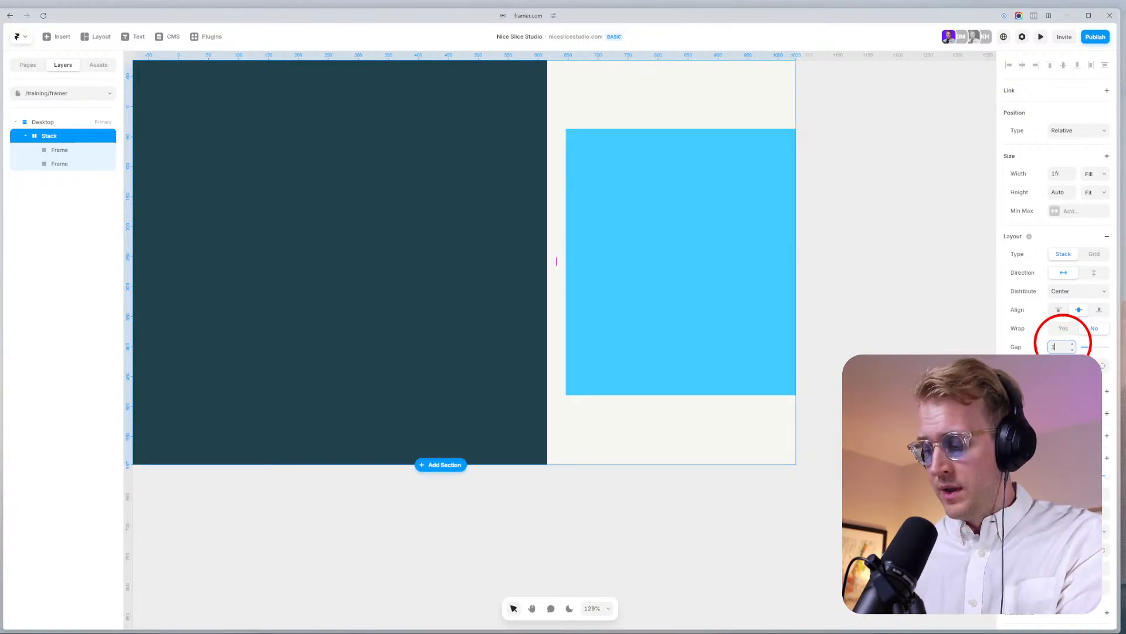
{"action": "type", "text": "6"}
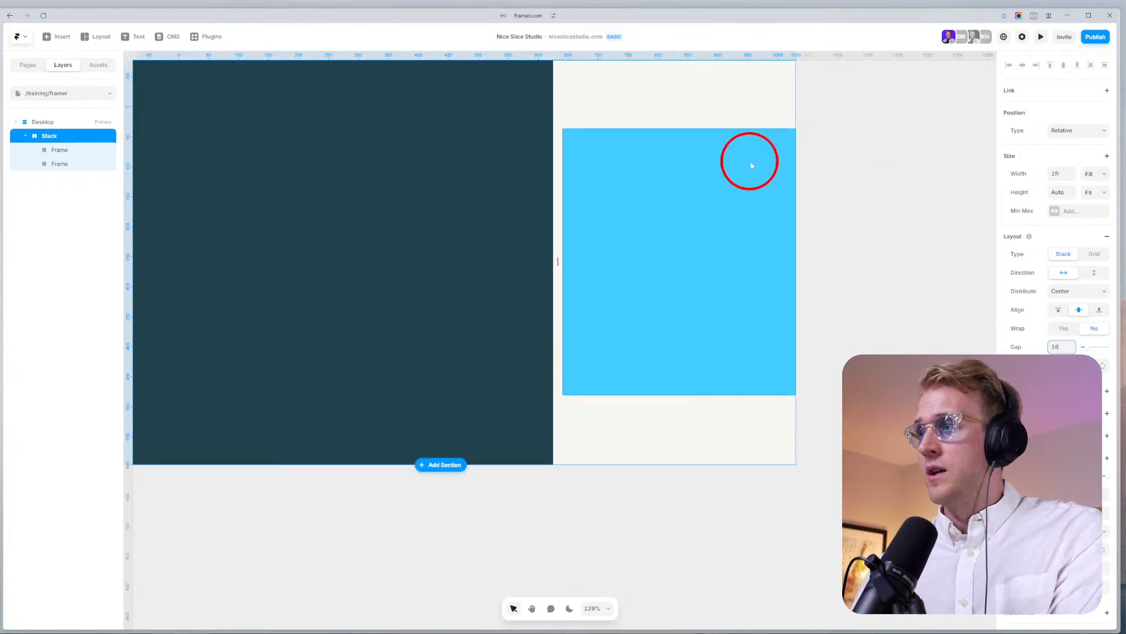
{"action": "scroll", "coordinate": [274, 360], "scroll_direction": "down", "scroll_amount": 5}
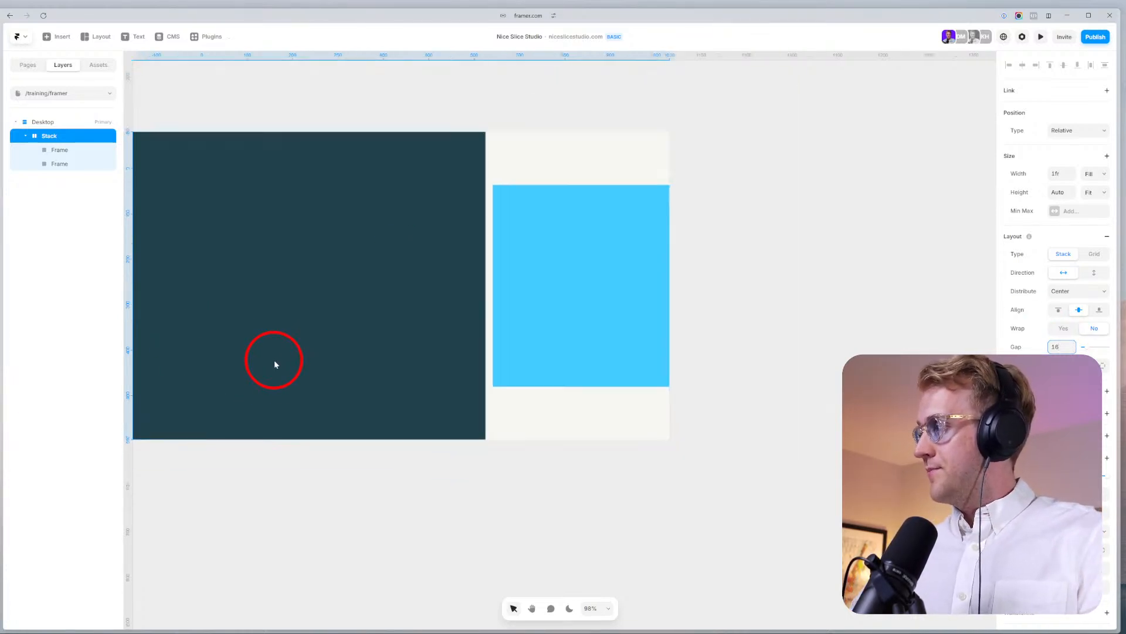
{"action": "scroll", "coordinate": [293, 328], "scroll_direction": "up", "scroll_amount": 1}
{"action": "left_click", "coordinate": [306, 300]}
{"action": "left_click_drag", "start_coordinate": [306, 300], "coordinate": [344, 312]}
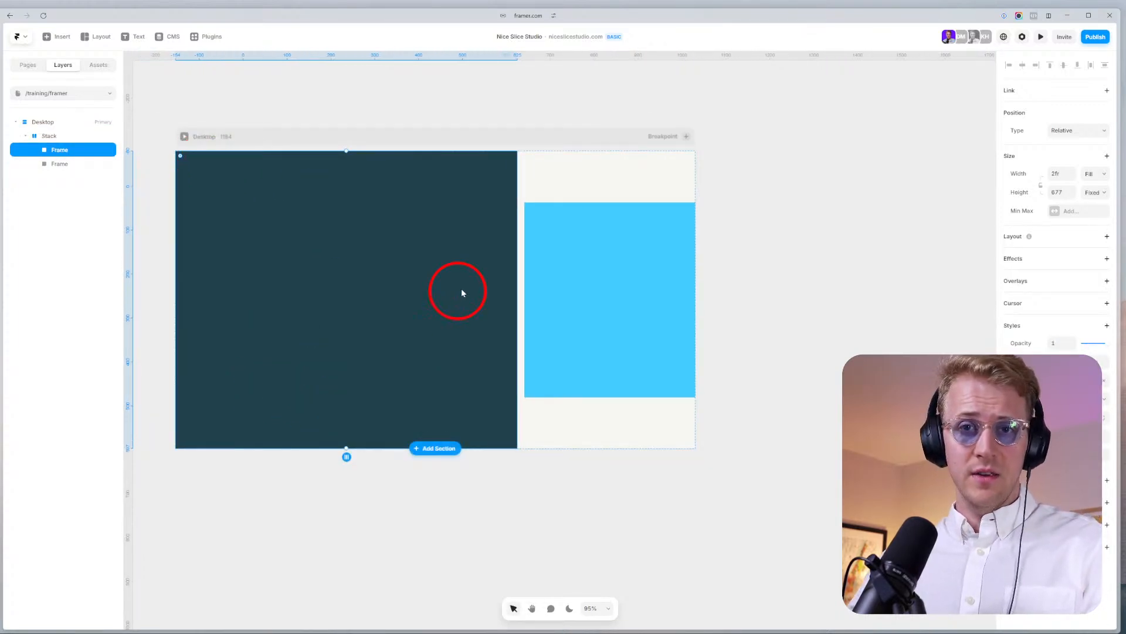
{"action": "left_click", "coordinate": [557, 240]}
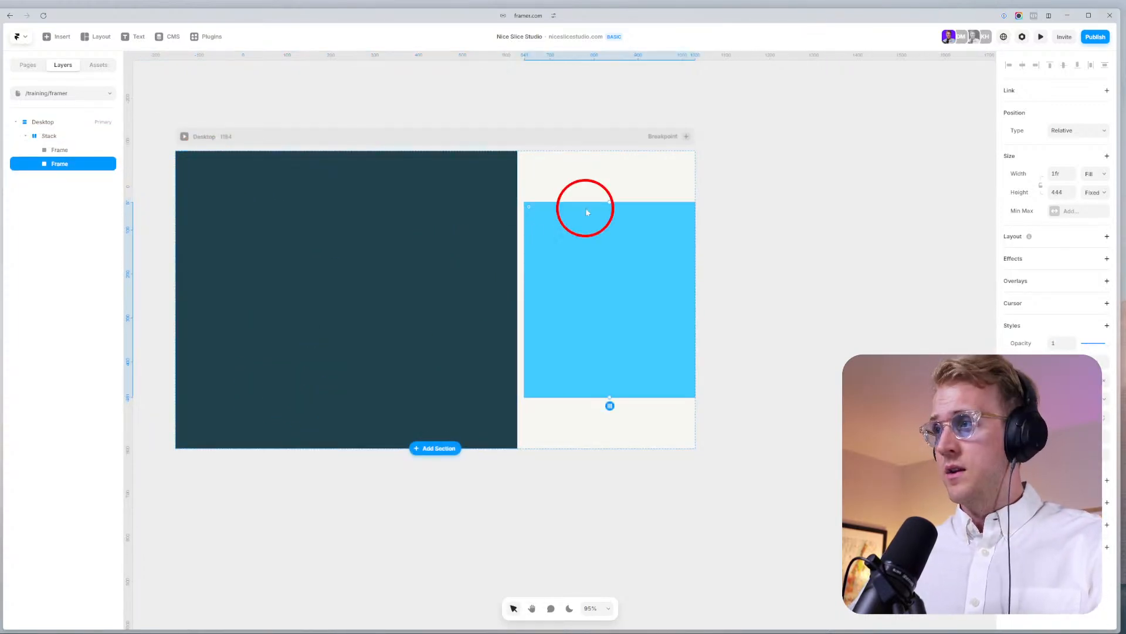
{"action": "left_click", "coordinate": [414, 266], "text": "shift"}
{"action": "left_click", "coordinate": [518, 277]}
{"action": "left_click", "coordinate": [564, 260]}
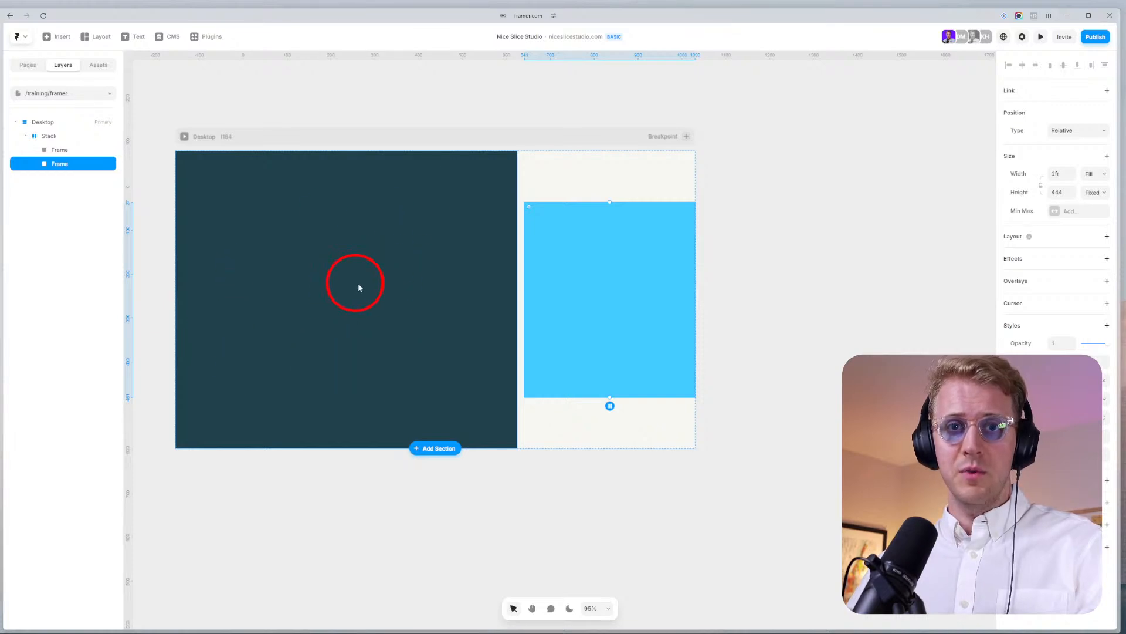
{"action": "key", "text": "f"}
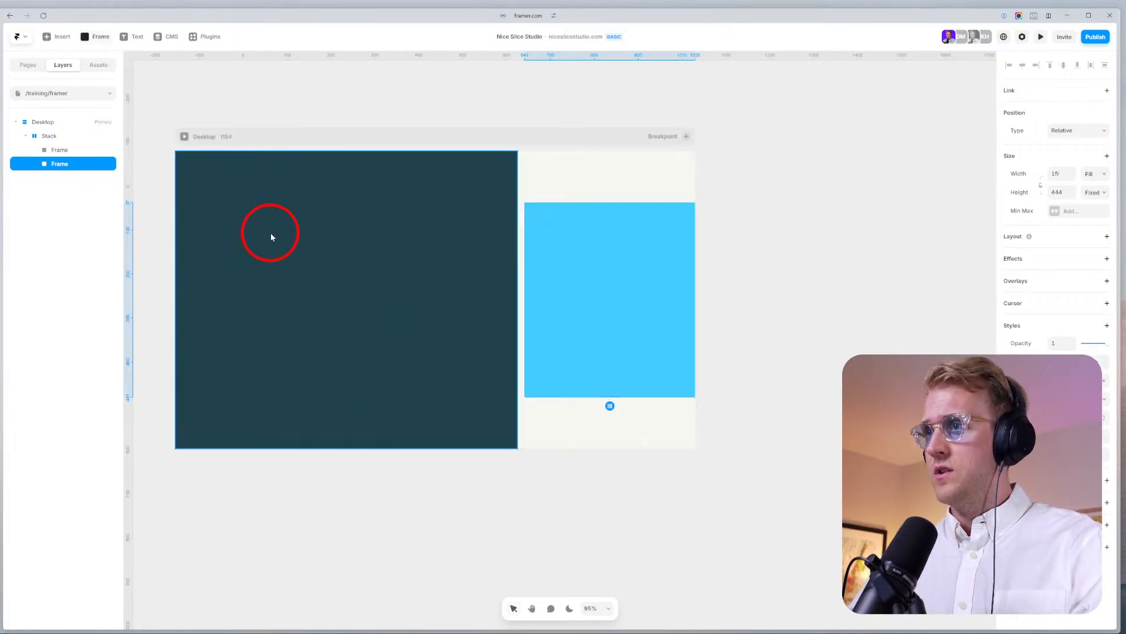
{"action": "key", "text": "Escape"}
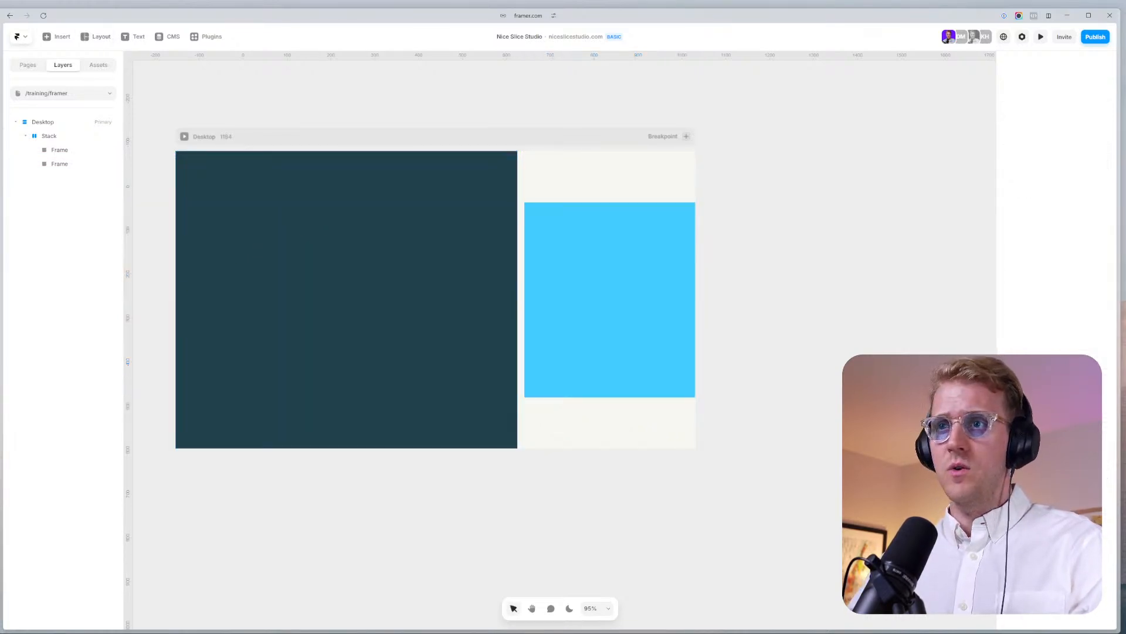
Try to bring the Landing Pages thumbnail image from the file explorer onto the canvas, and close the image preview.
{"action": "key", "text": "super+e"}
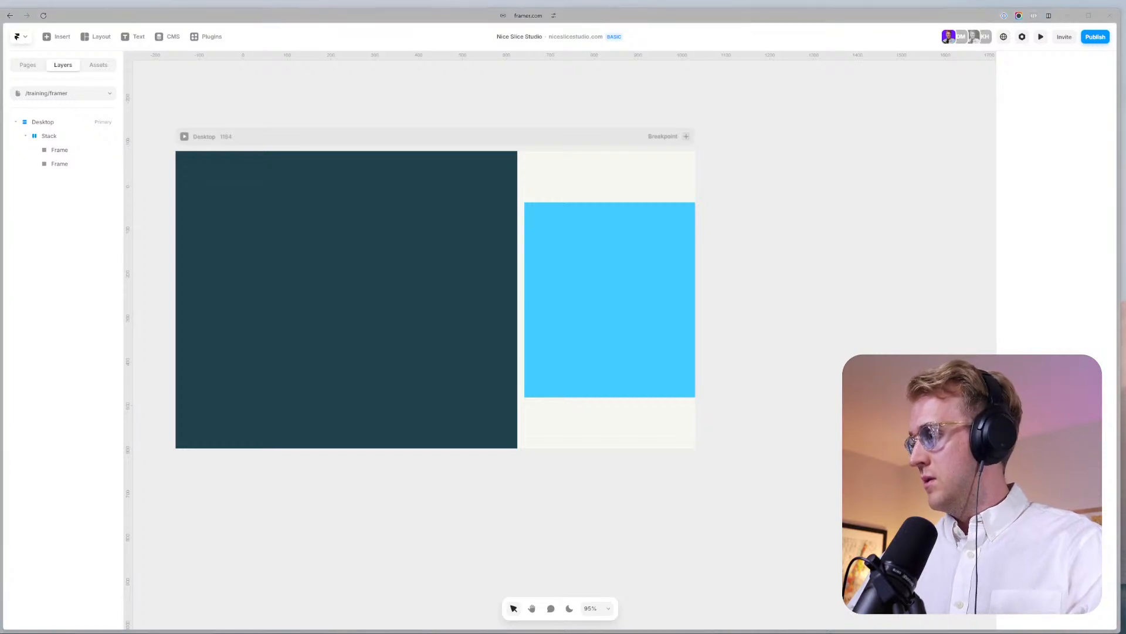
{"action": "left_click_drag", "start_coordinate": [207, 78], "coordinate": [295, 91]}
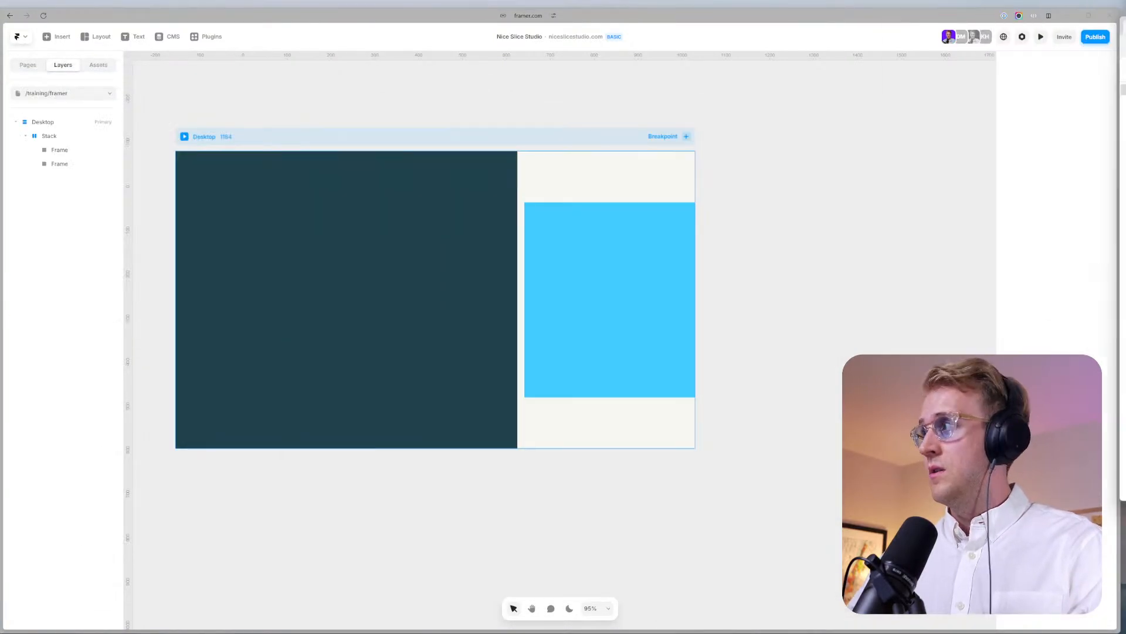
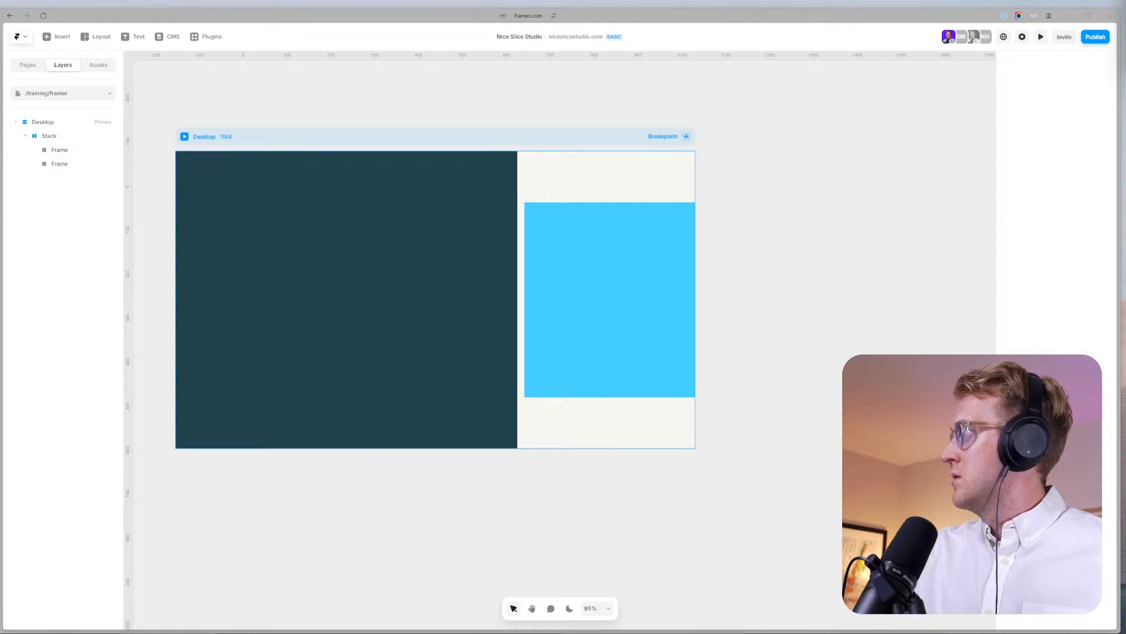
{"action": "left_click_drag", "start_coordinate": [969, 172], "coordinate": [303, 304]}
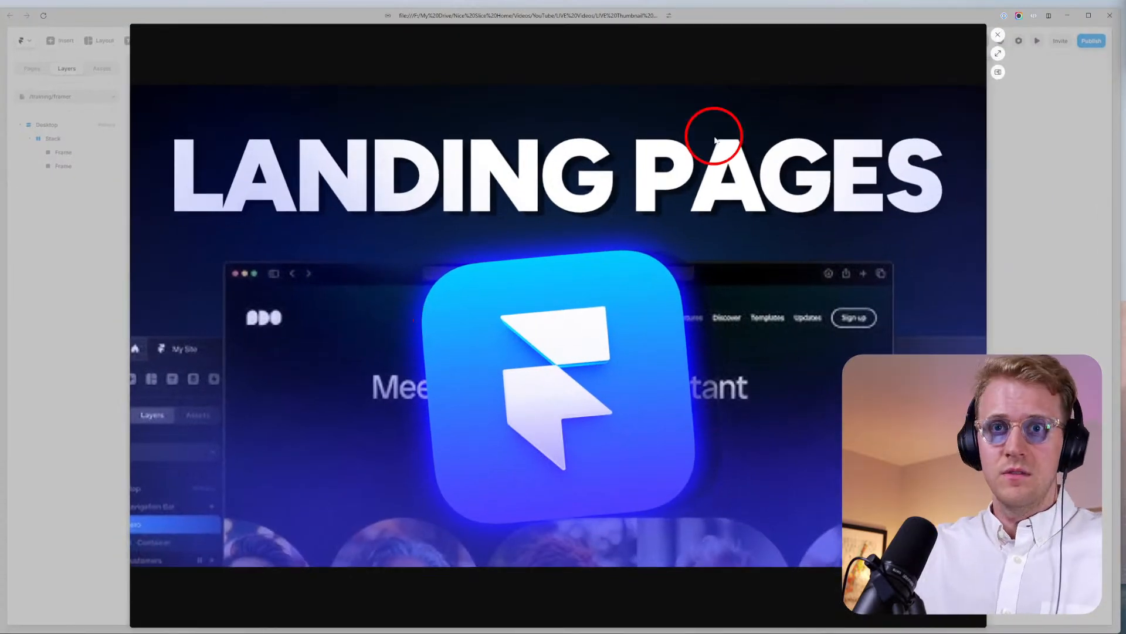
{"action": "left_click", "coordinate": [998, 34]}
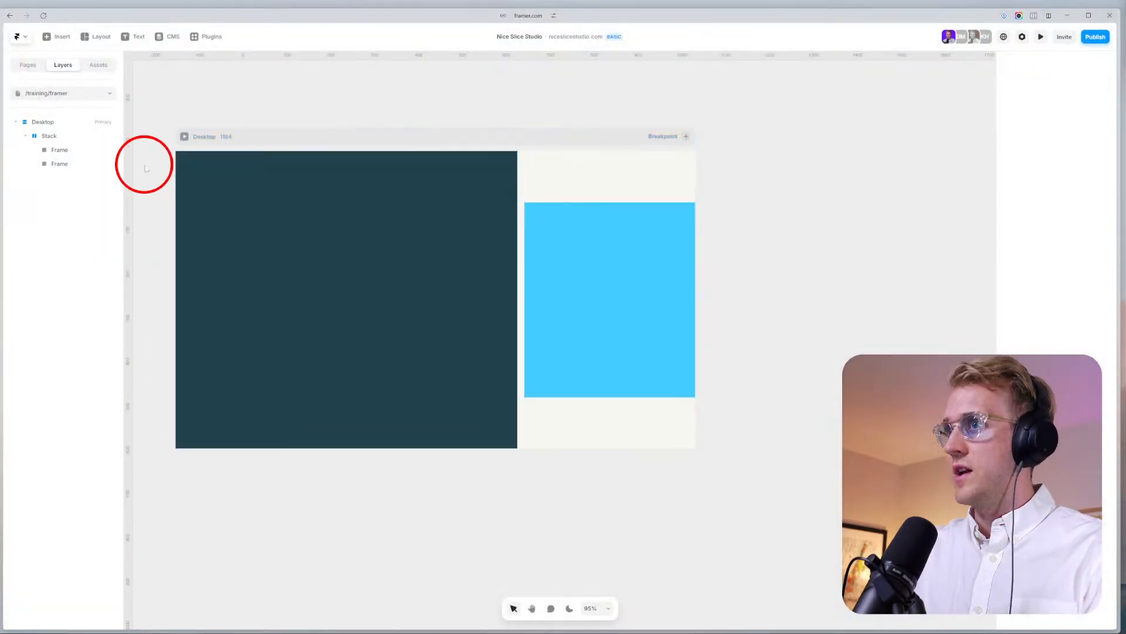
Draw a new frame about 379 high inside the dark teal frame.
{"action": "left_click", "coordinate": [380, 243]}
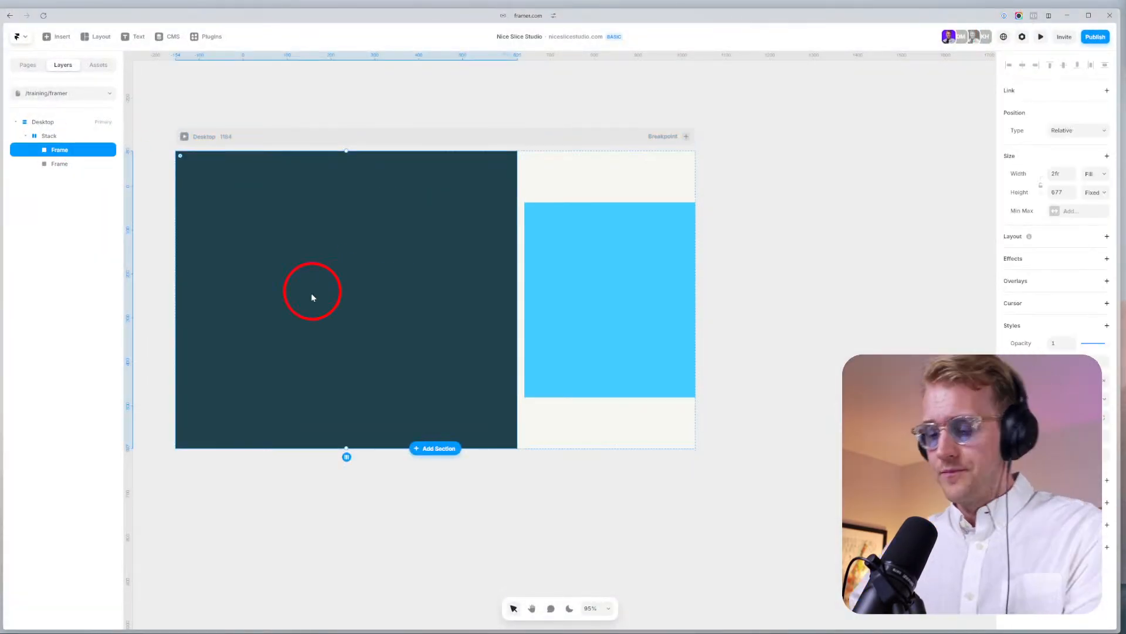
{"action": "key", "text": "f"}
{"action": "left_click_drag", "start_coordinate": [208, 204], "coordinate": [469, 372]}
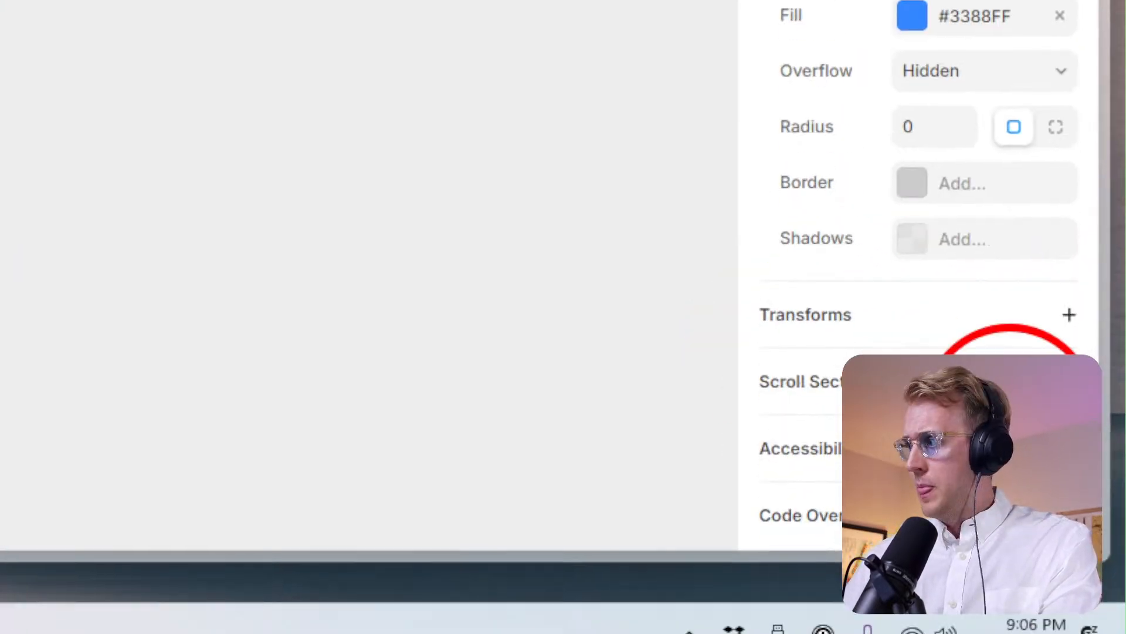
Change the new frame's fill to an image and load the Landing Pages thumbnail into it.
{"action": "left_click", "coordinate": [969, 19]}
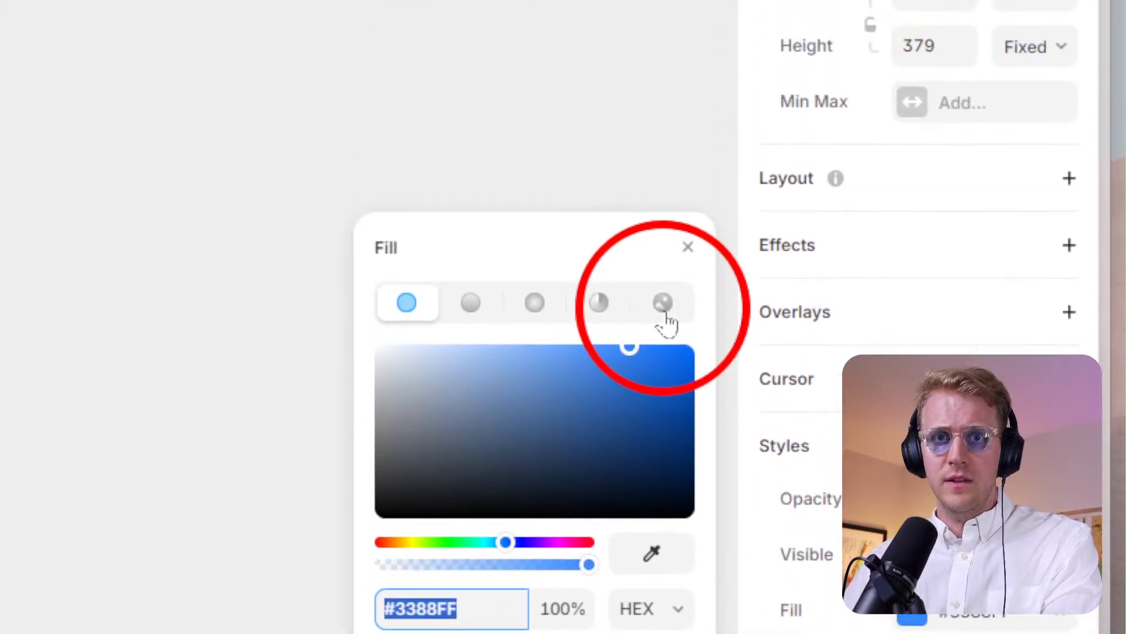
{"action": "left_click", "coordinate": [665, 317]}
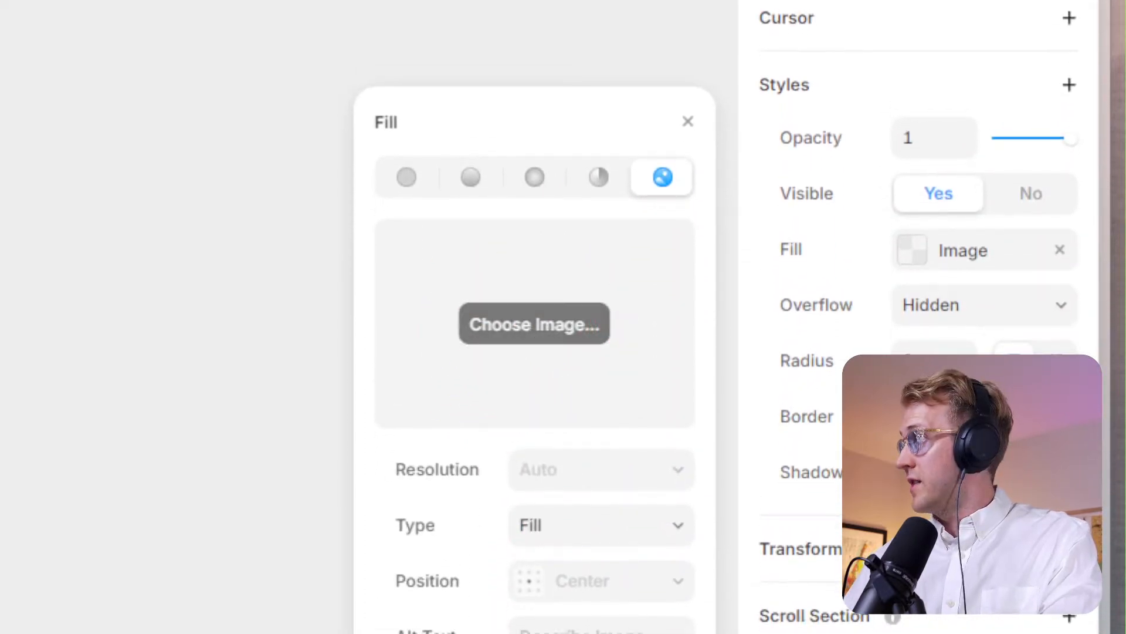
{"action": "left_click_drag", "start_coordinate": [405, 216], "coordinate": [522, 362]}
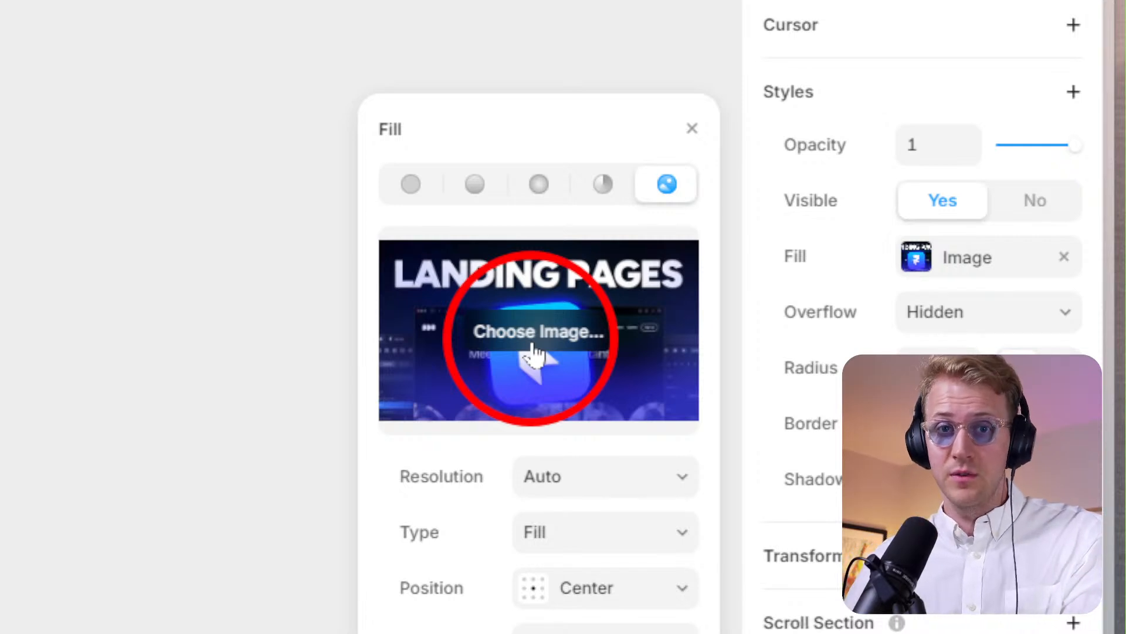
Set the image fill's type to Fit, with resolution at Auto and position at Center.
{"action": "left_click", "coordinate": [593, 403]}
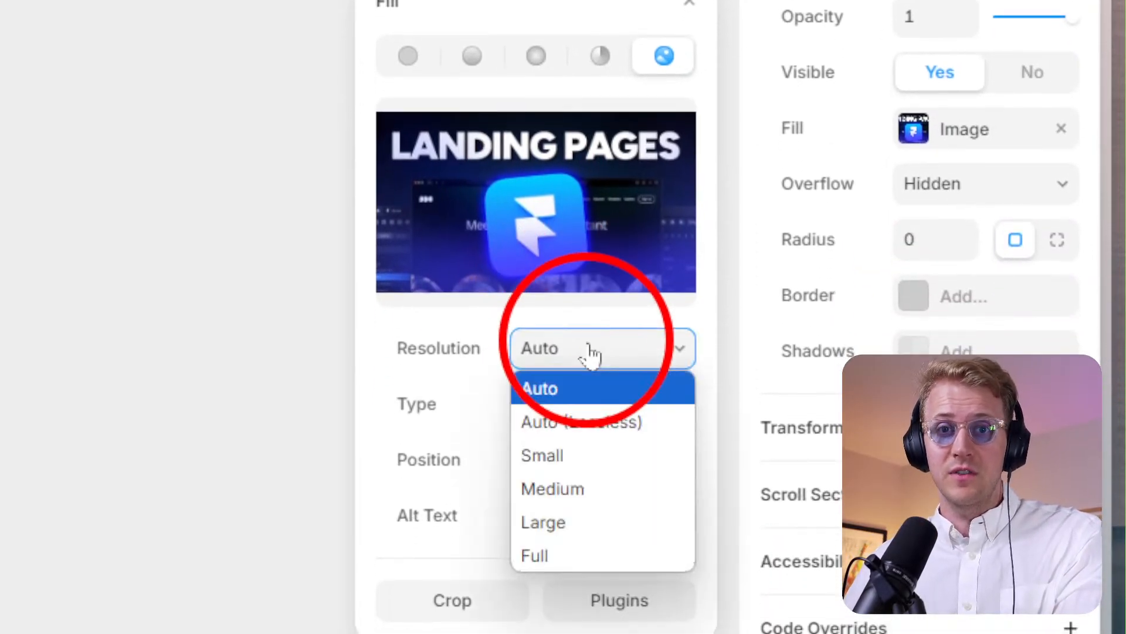
{"action": "left_click", "coordinate": [596, 389]}
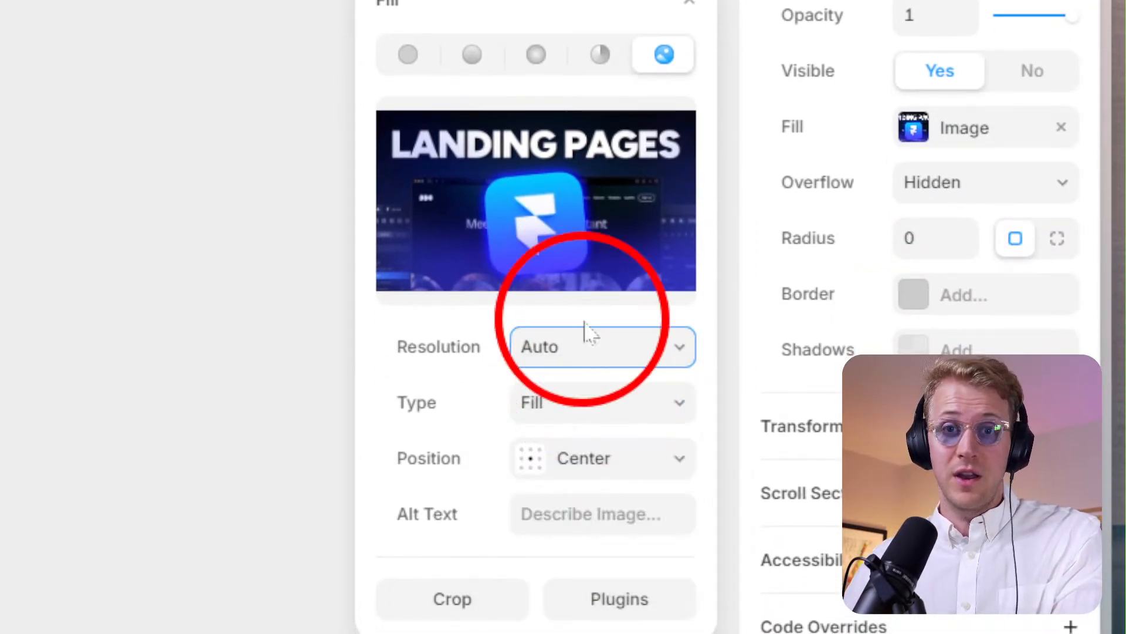
{"action": "left_click", "coordinate": [572, 410]}
{"action": "left_click", "coordinate": [528, 472]}
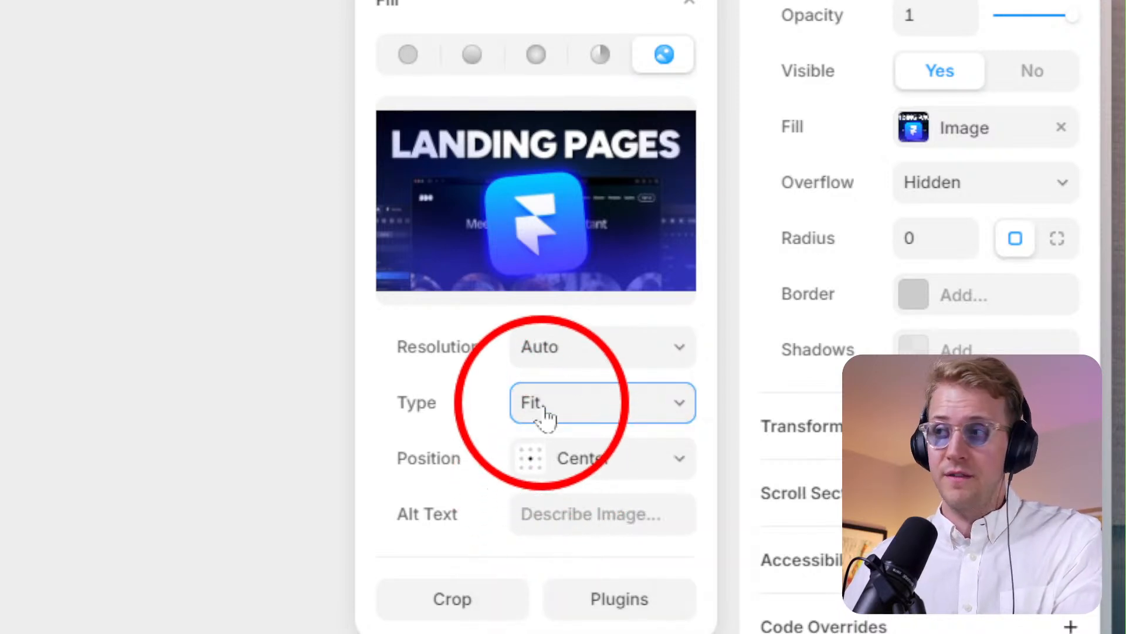
{"action": "left_click", "coordinate": [555, 456]}
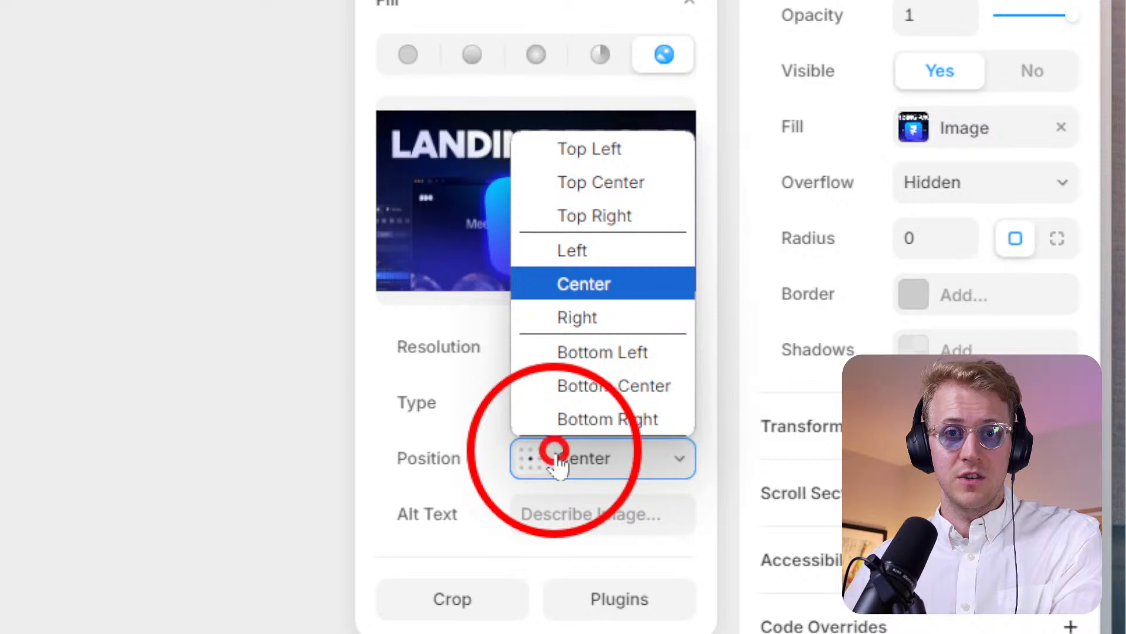
{"action": "left_click", "coordinate": [596, 292]}
{"action": "scroll", "coordinate": [563, 469], "scroll_direction": "down", "scroll_amount": 1}
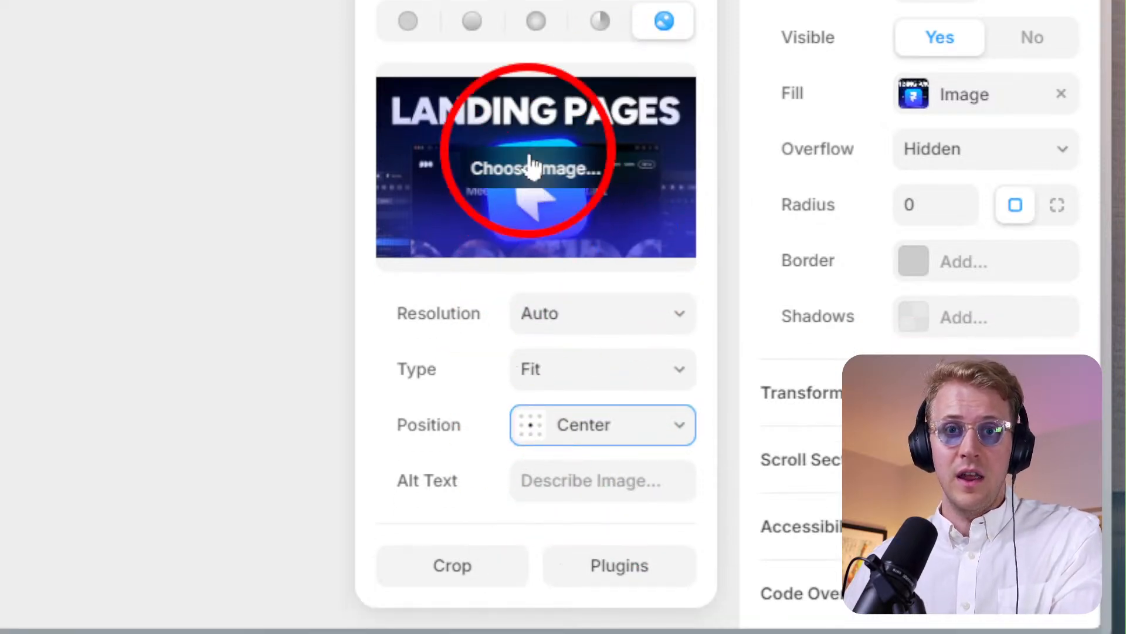
{"action": "left_click", "coordinate": [638, 441]}
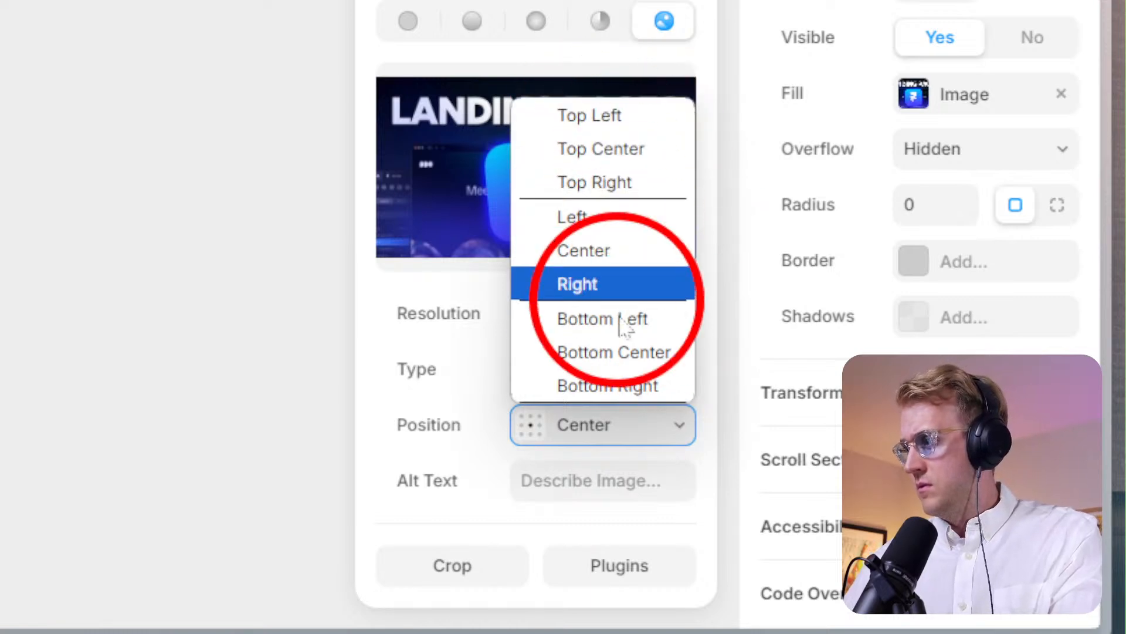
{"action": "left_click", "coordinate": [485, 395]}
Set the image fill's type to Fill and its position to a focal point at 51% and 63%.
{"action": "left_click", "coordinate": [569, 369]}
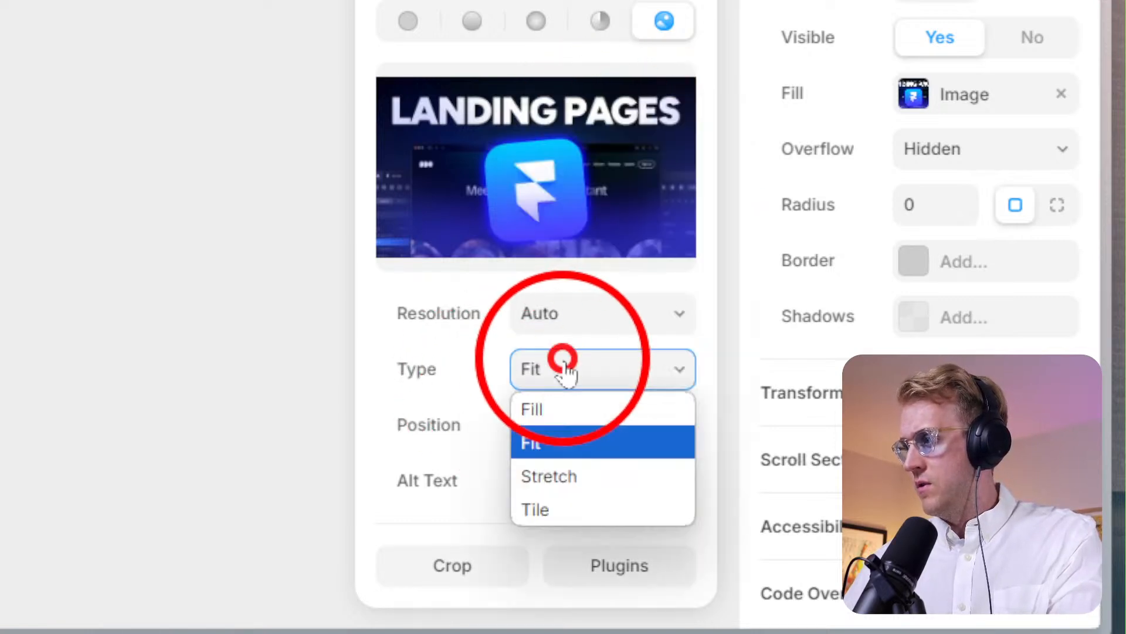
{"action": "left_click", "coordinate": [579, 408]}
{"action": "left_click", "coordinate": [583, 424]}
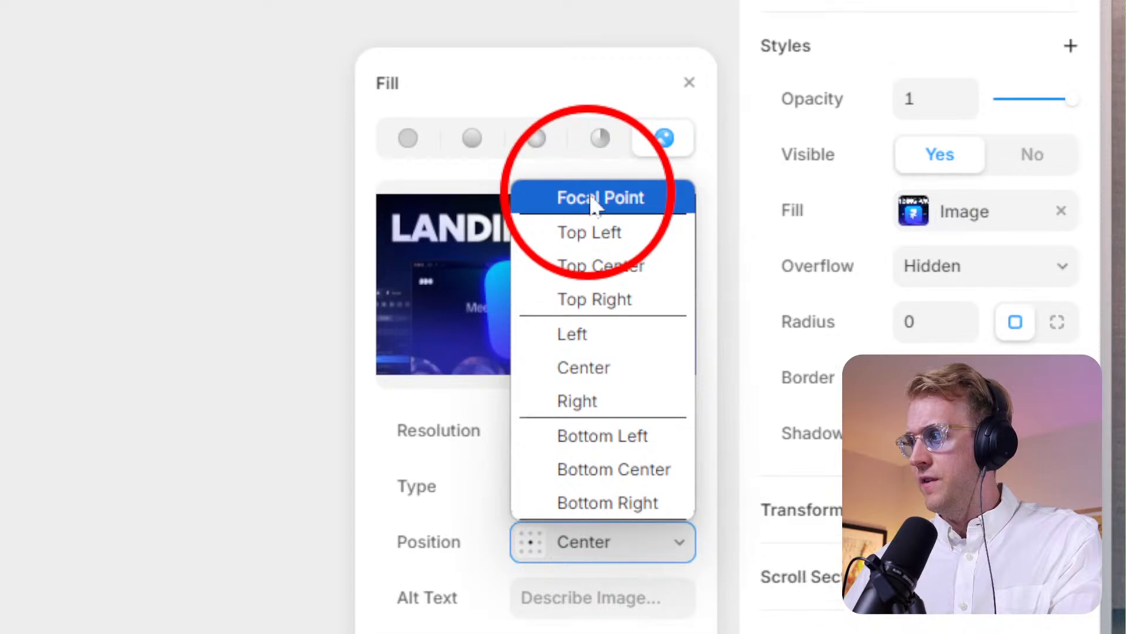
{"action": "left_click", "coordinate": [592, 200]}
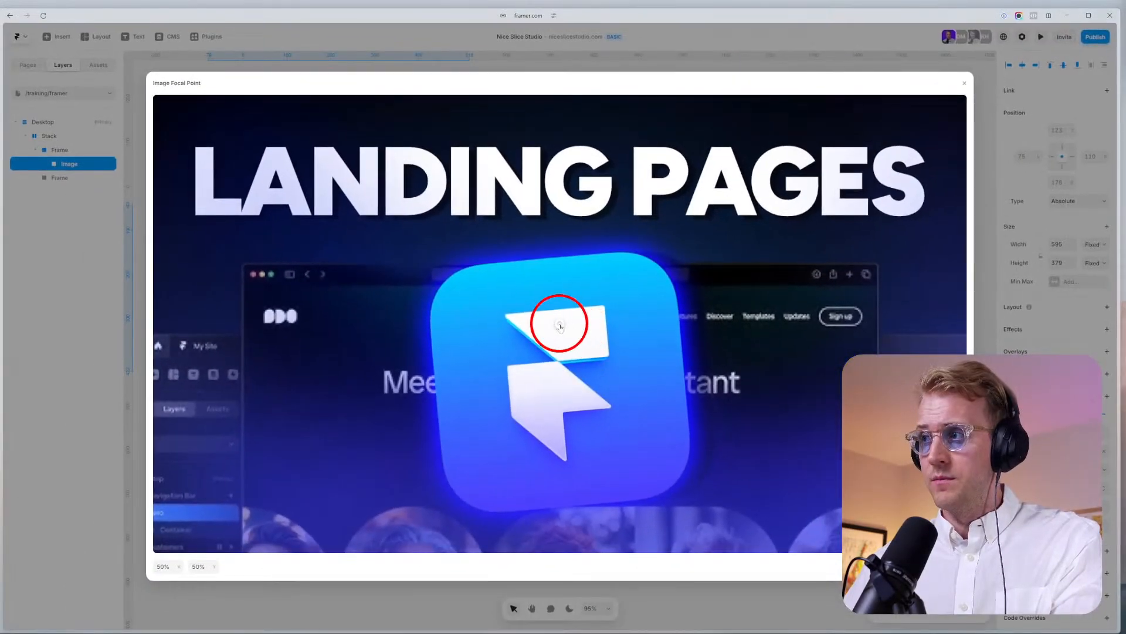
{"action": "left_click_drag", "start_coordinate": [460, 256], "coordinate": [487, 379]}
{"action": "left_click_drag", "start_coordinate": [569, 371], "coordinate": [562, 368]}
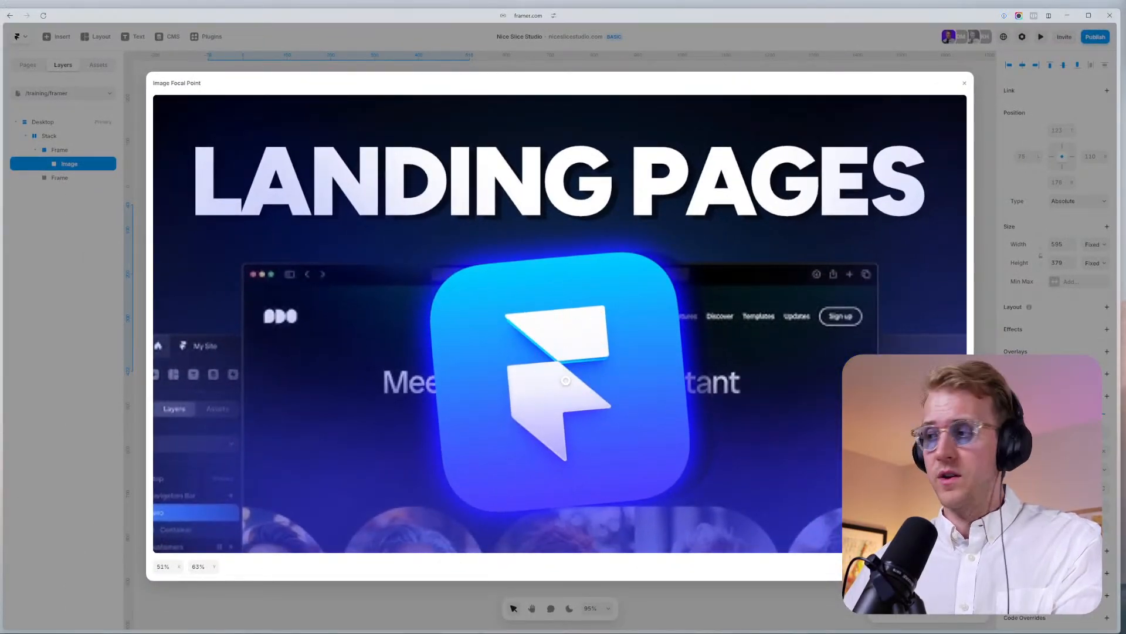
{"action": "key", "text": "Escape"}
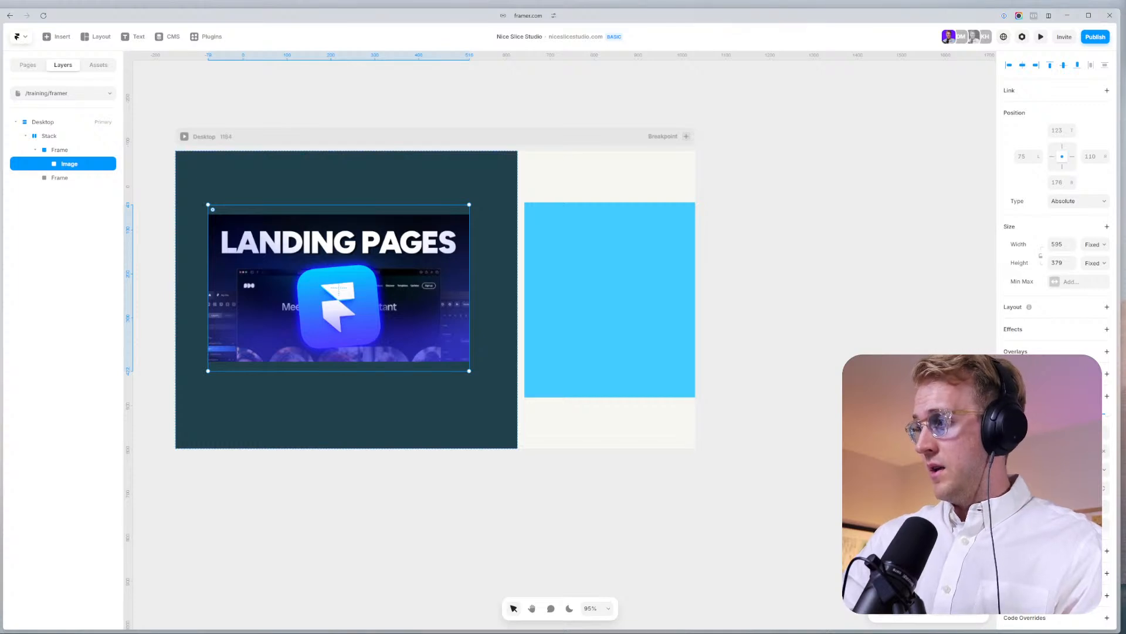
Rename the dark teal frame inside the stack as Left Column.
{"action": "left_click", "coordinate": [257, 262]}
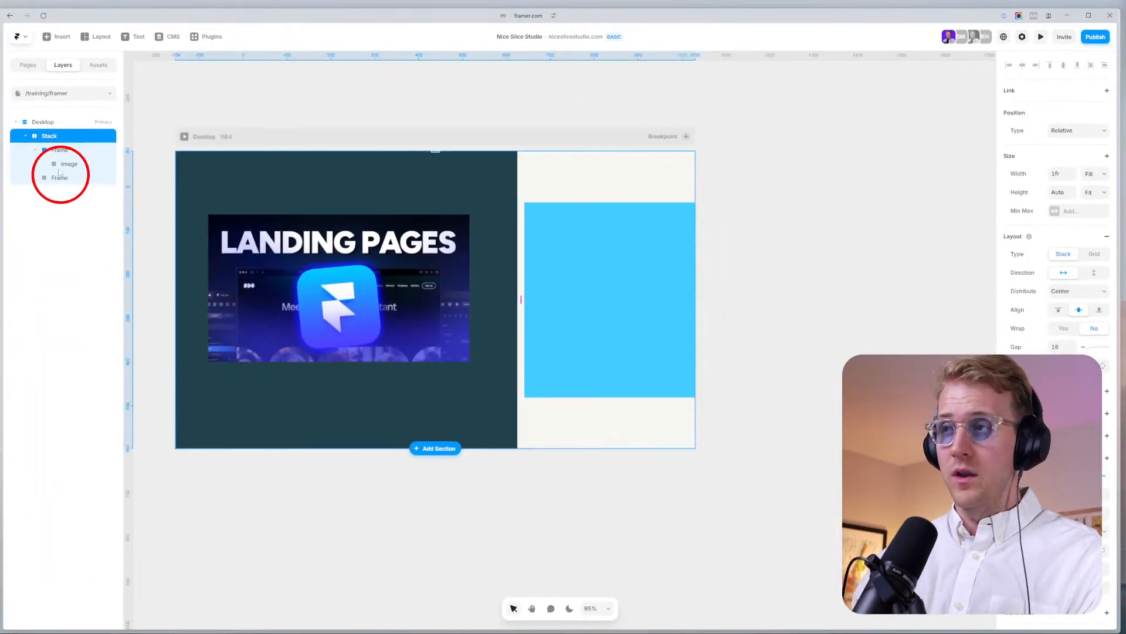
{"action": "left_click", "coordinate": [215, 179]}
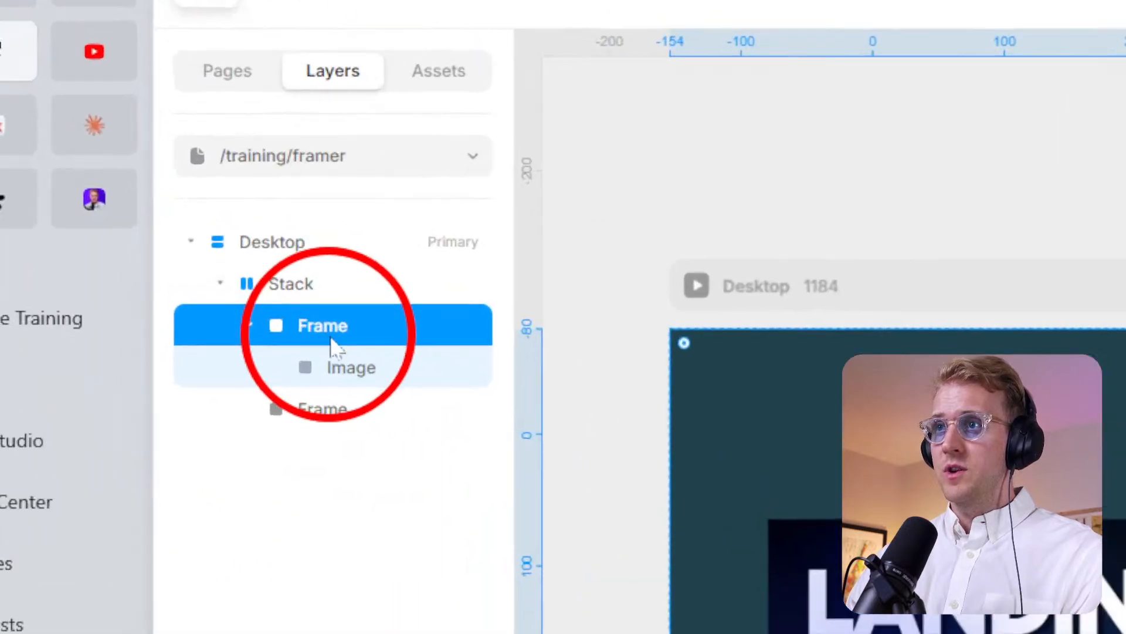
{"action": "double_click", "coordinate": [331, 343]}
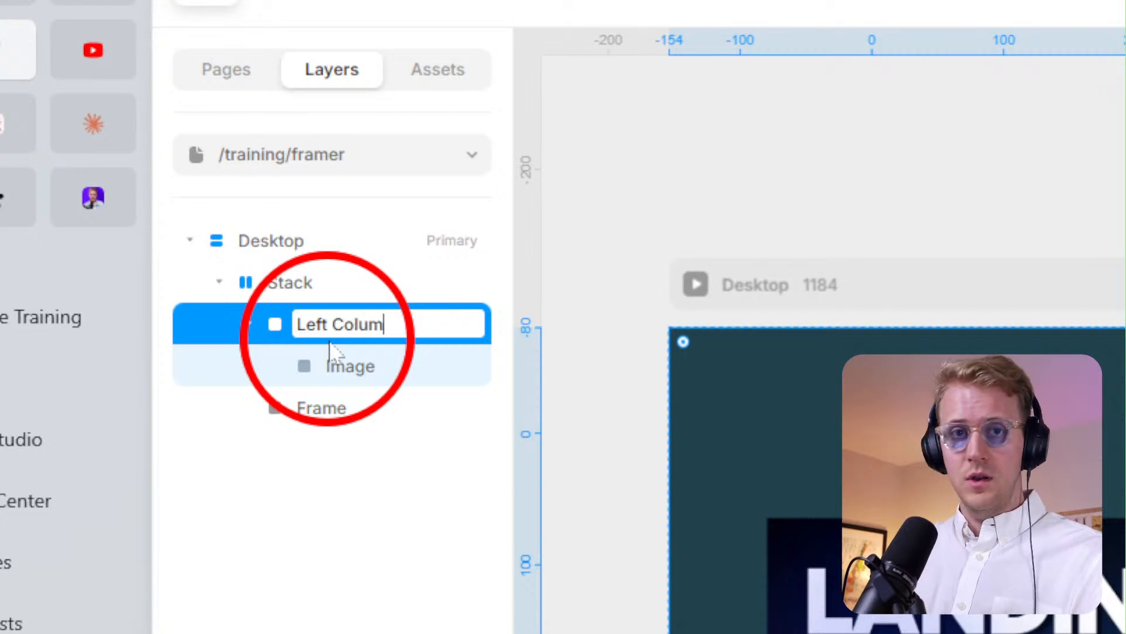
{"action": "type", "text": "Left Column"}
{"action": "key", "text": "Return"}
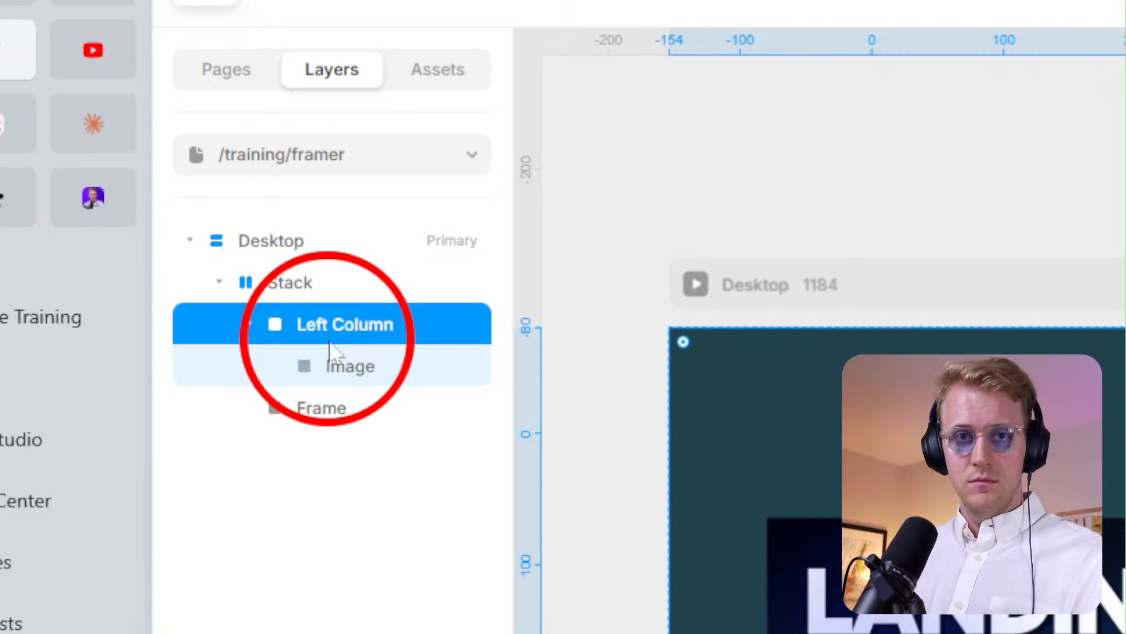
Rename the stack's light blue frame as Right Column.
{"action": "double_click", "coordinate": [322, 409]}
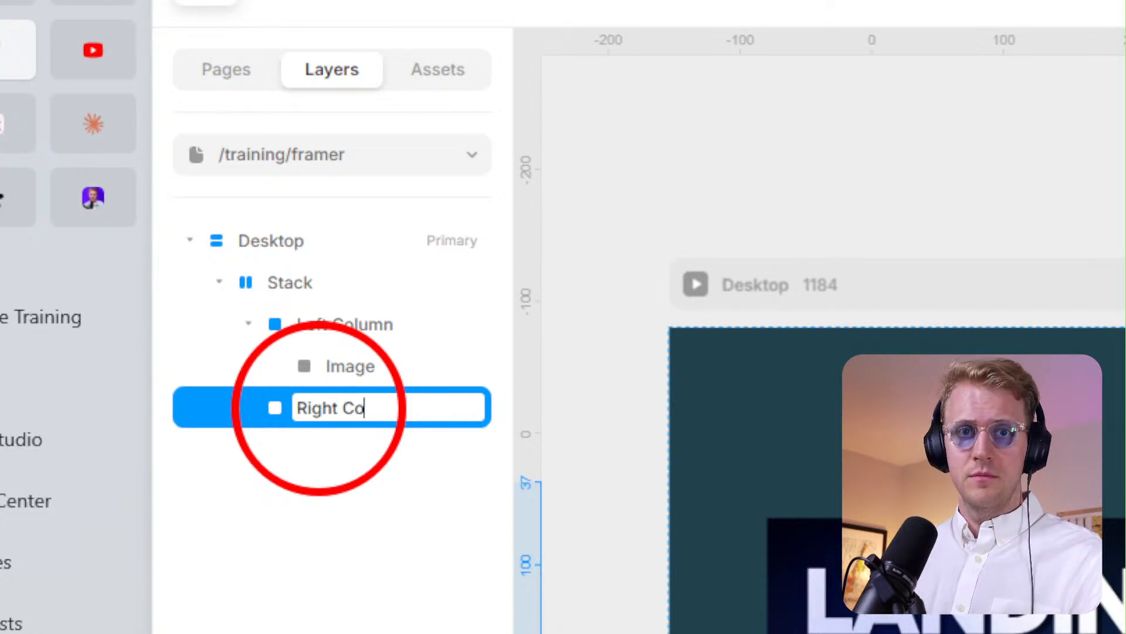
{"action": "type", "text": "Right Column"}
{"action": "key", "text": "Return"}
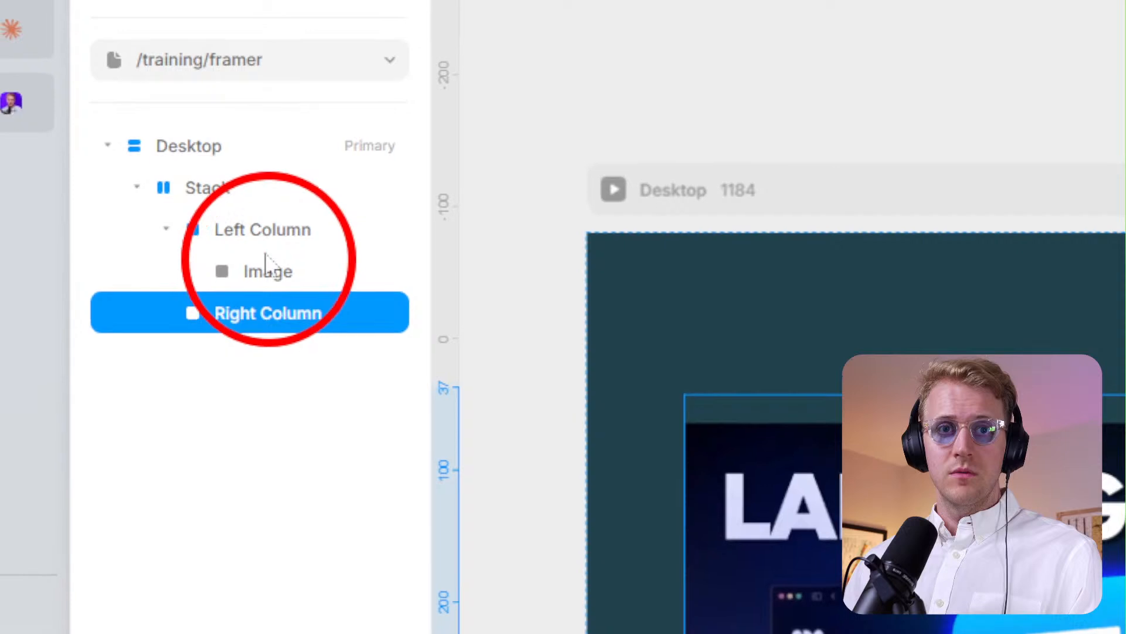
Add a vertical stack layout to the Left Column frame and select the image inside it.
{"action": "left_click", "coordinate": [170, 136]}
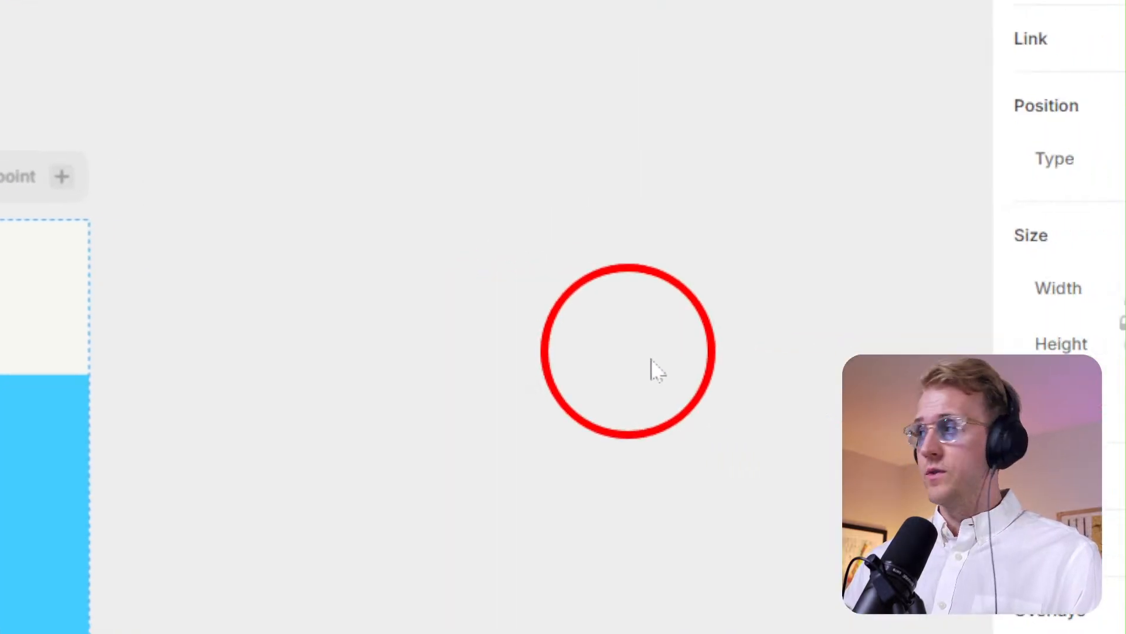
{"action": "left_click", "coordinate": [914, 345]}
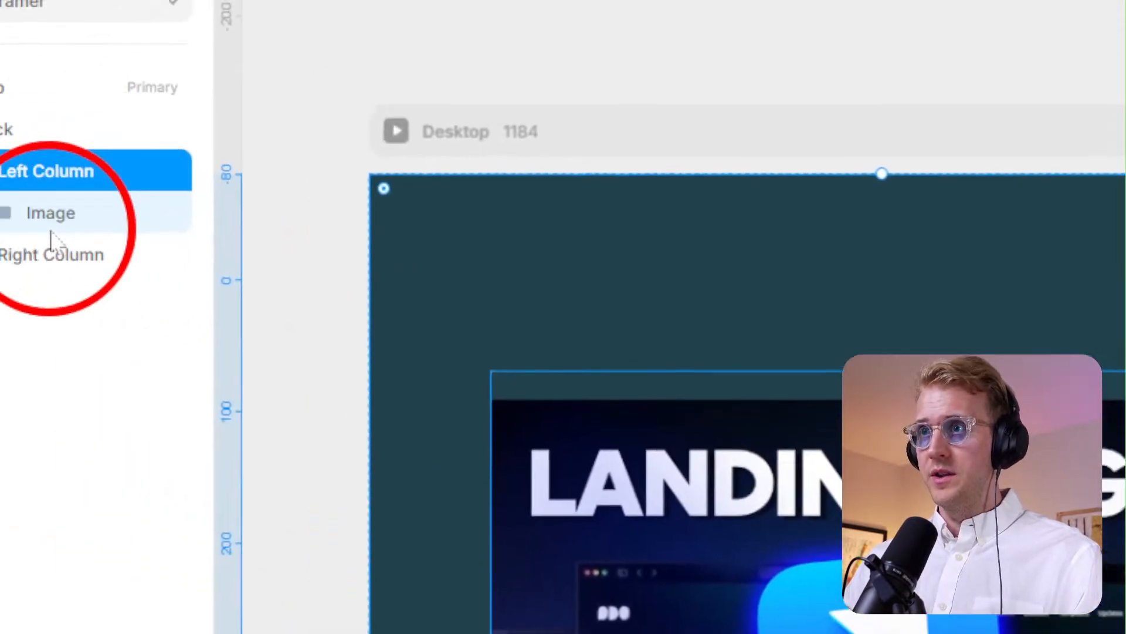
{"action": "left_click", "coordinate": [50, 222]}
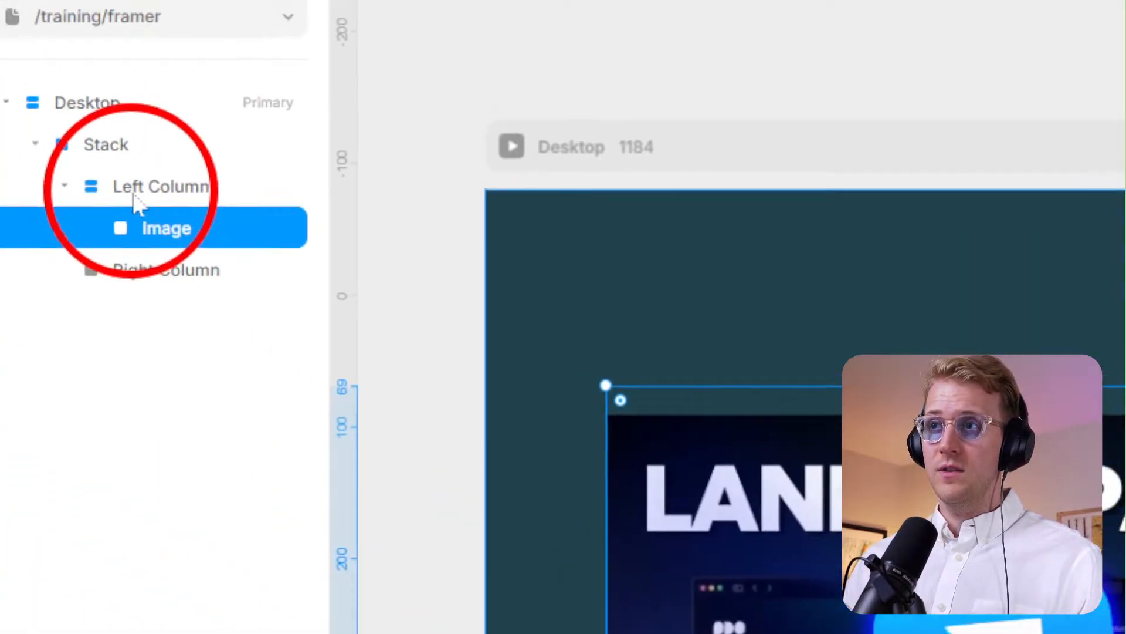
Examine how the layers nest by selecting Left Column, Right Column and Image in the layer tree and on the canvas.
{"action": "left_click", "coordinate": [138, 189]}
{"action": "left_click", "coordinate": [145, 269]}
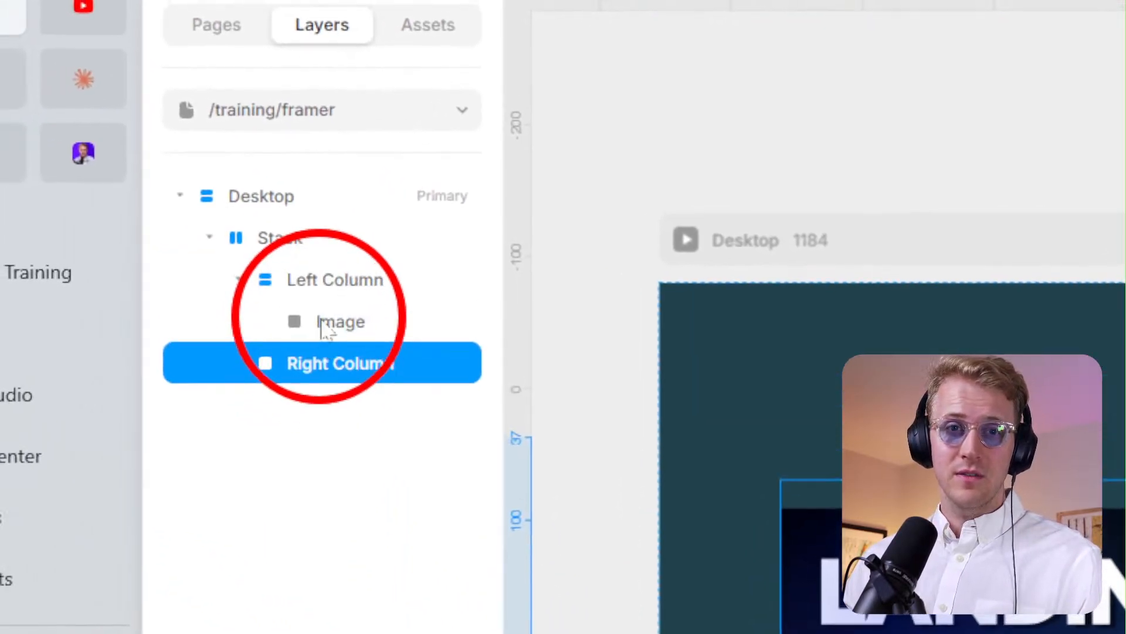
{"action": "left_click", "coordinate": [322, 328]}
{"action": "left_click", "coordinate": [317, 281]}
{"action": "left_click", "coordinate": [335, 404]}
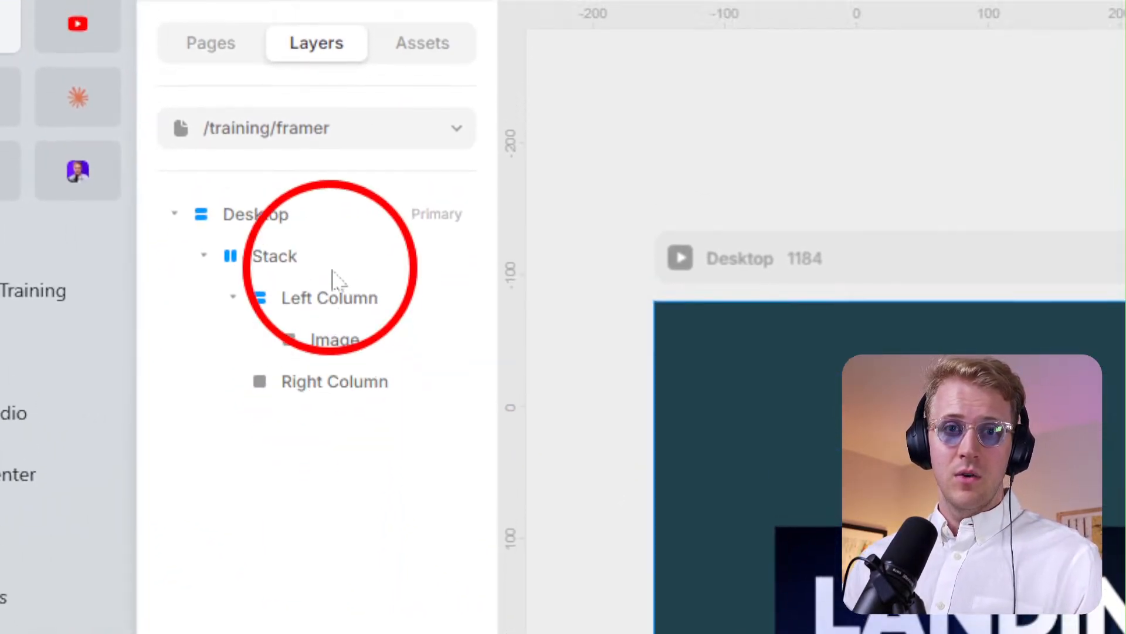
{"action": "left_click", "coordinate": [333, 339]}
{"action": "left_click", "coordinate": [336, 304]}
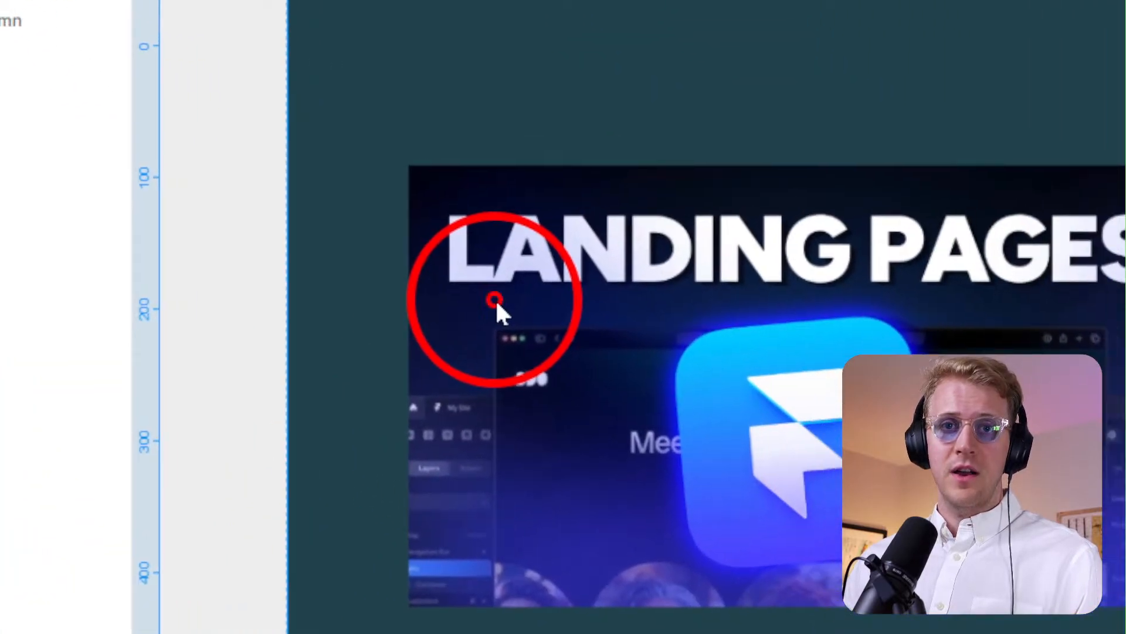
{"action": "double_click", "coordinate": [675, 322]}
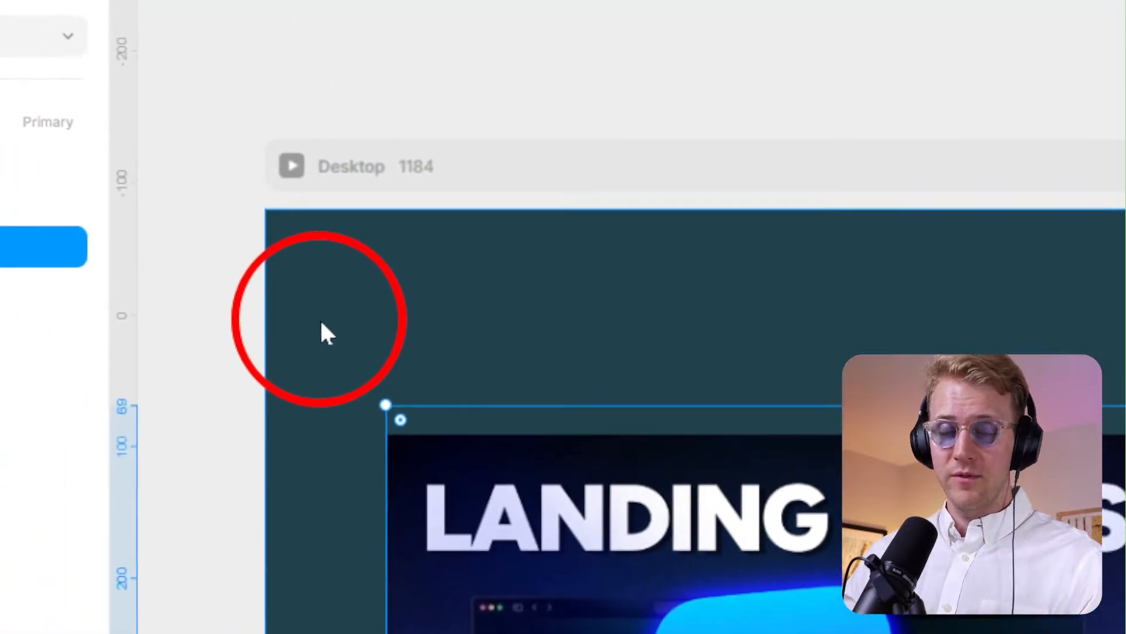
{"action": "left_click", "coordinate": [321, 325]}
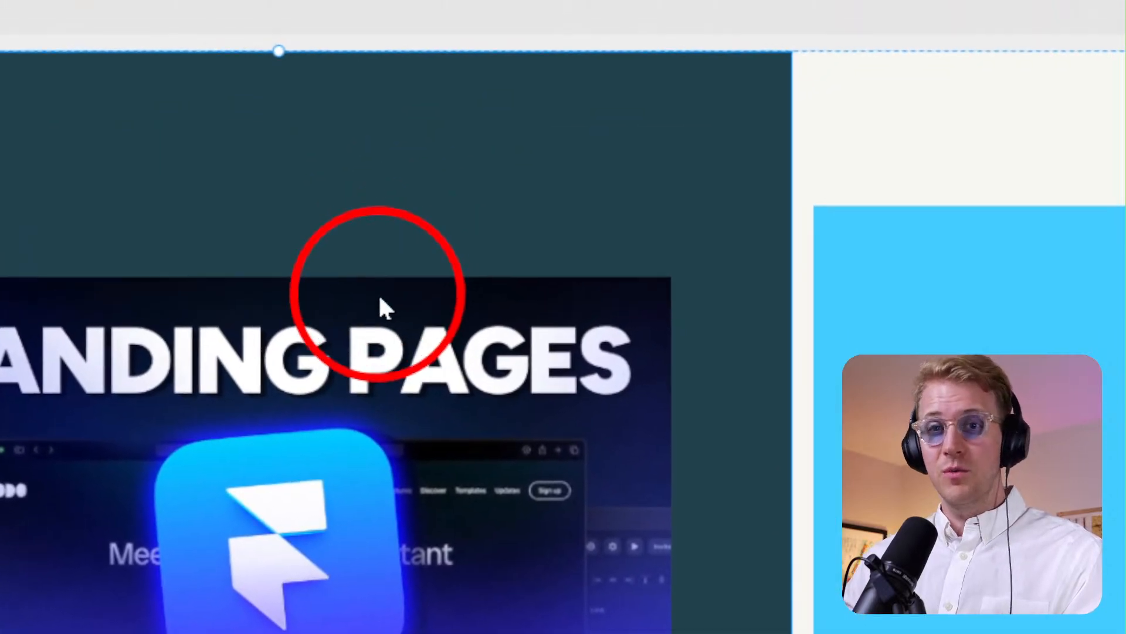
Try Fill sizing on the image's width, return it to Fixed, and try Fill on its height before undoing that change.
{"action": "left_click", "coordinate": [263, 420]}
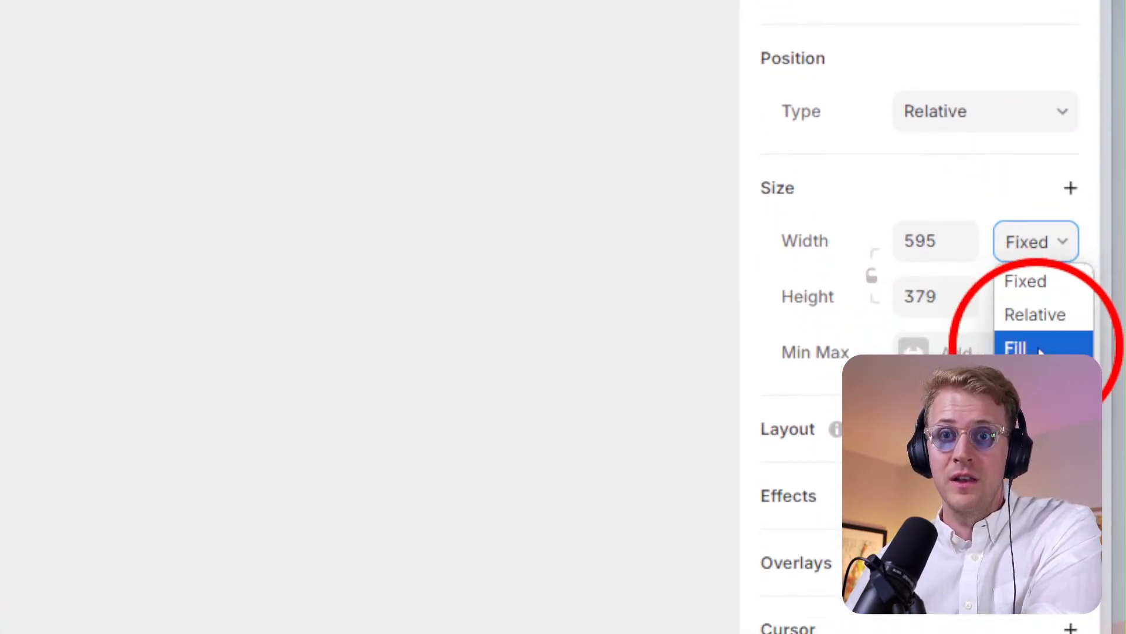
{"action": "left_click", "coordinate": [1023, 434]}
{"action": "left_click", "coordinate": [1036, 249]}
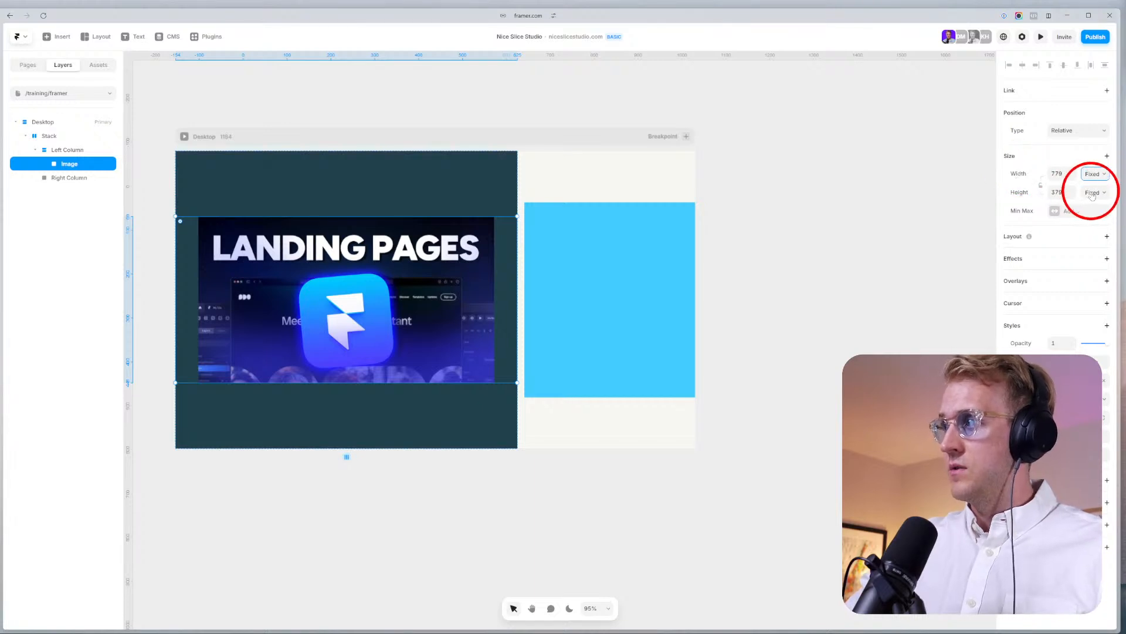
{"action": "left_click", "coordinate": [1092, 193]}
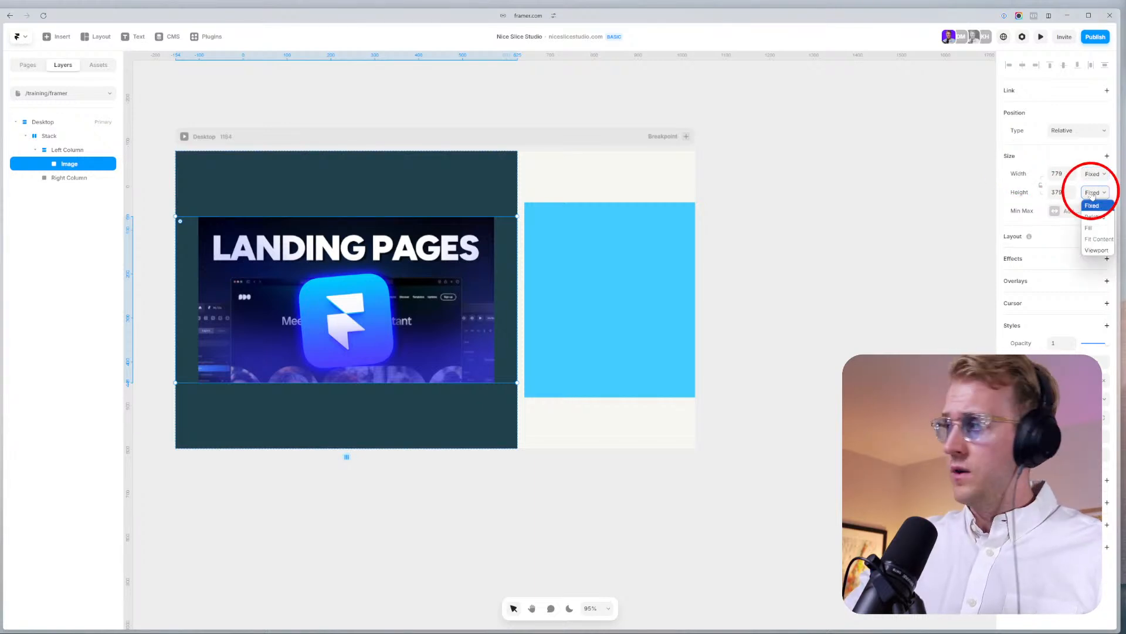
{"action": "left_click", "coordinate": [1090, 228]}
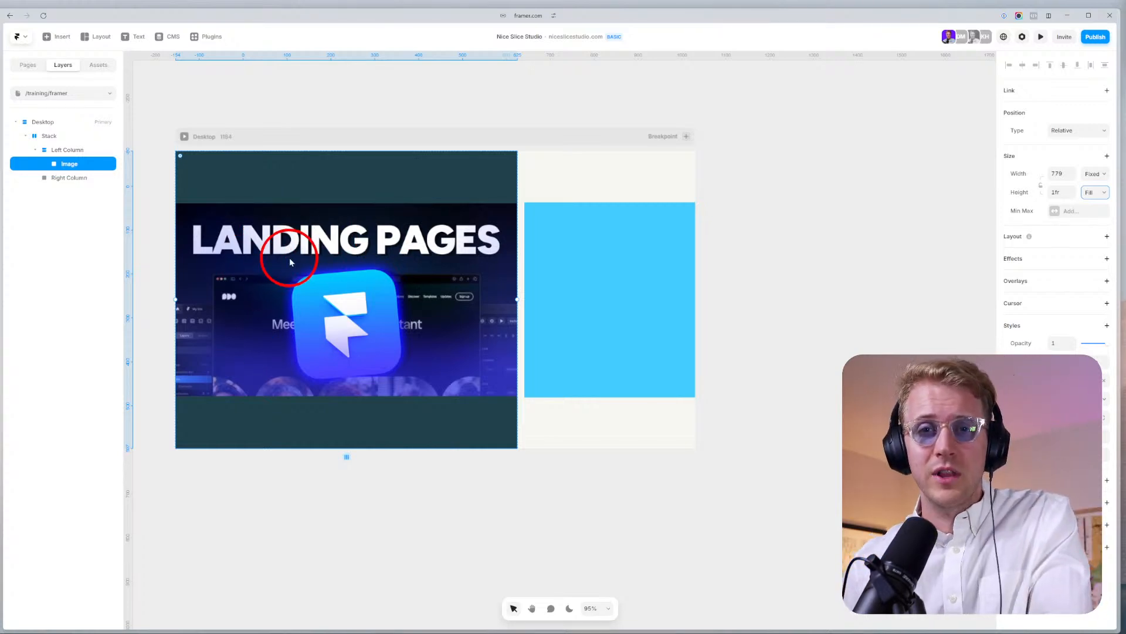
{"action": "key", "text": "ctrl+z"}
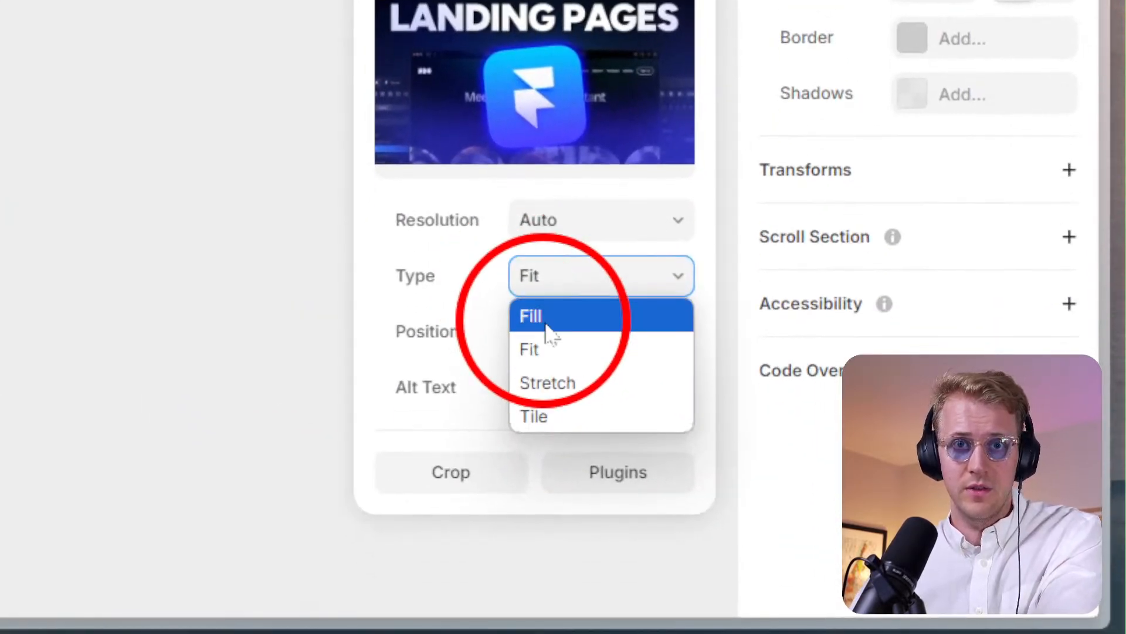
Change the image's fill type to Fill and freely resize the image to about 610 by 349.
{"action": "left_click", "coordinate": [545, 332]}
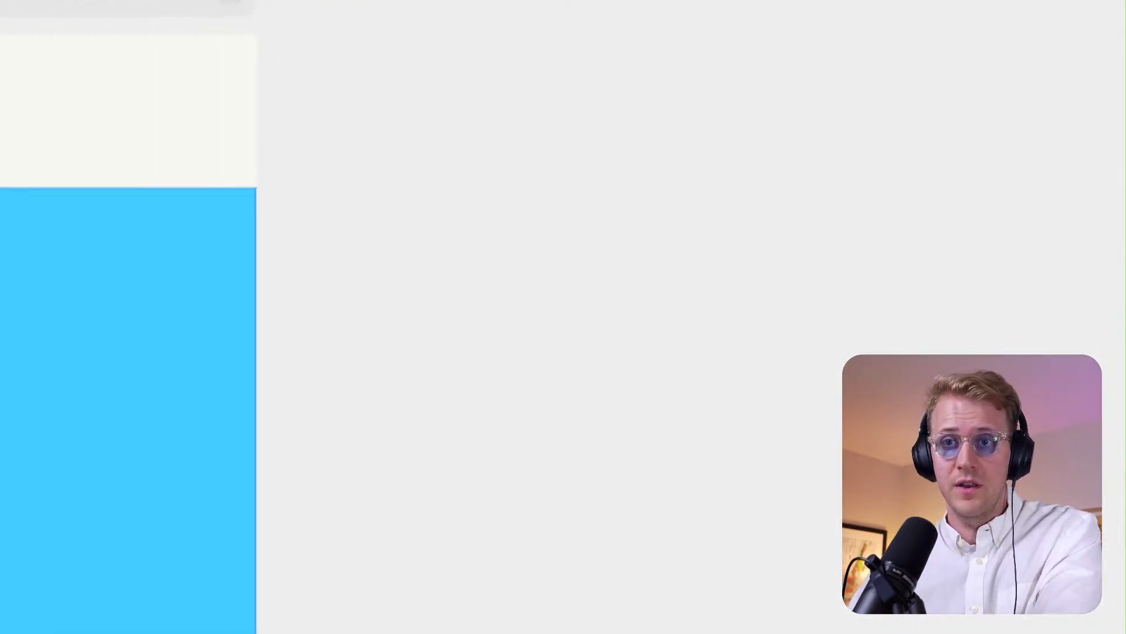
{"action": "left_click_drag", "start_coordinate": [206, 240], "coordinate": [445, 428]}
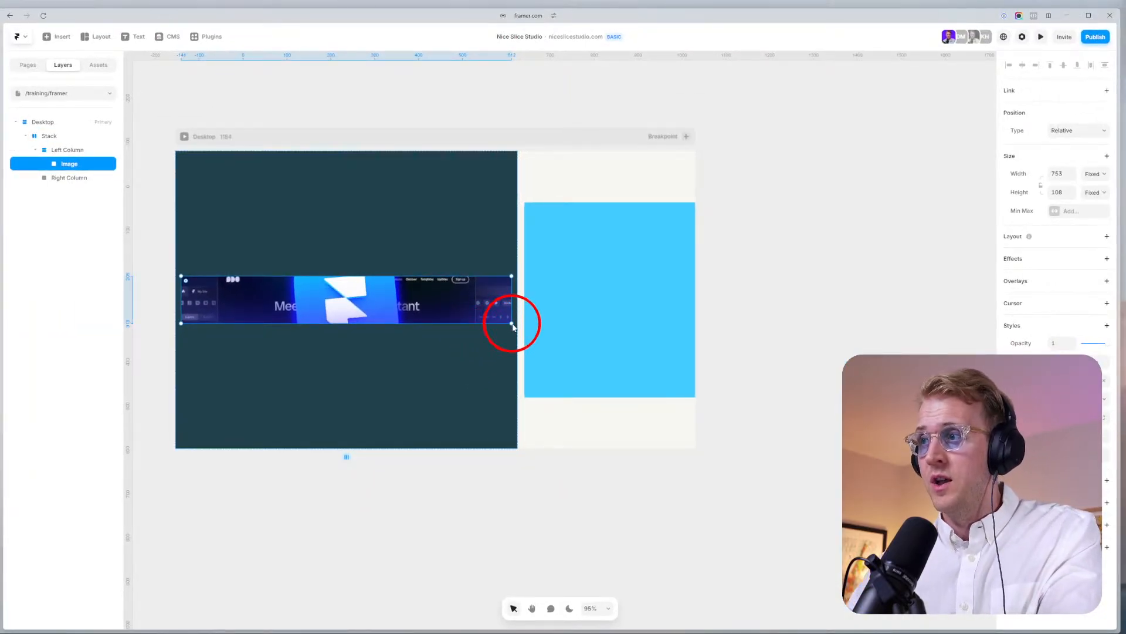
{"action": "left_click_drag", "start_coordinate": [513, 327], "coordinate": [449, 433]}
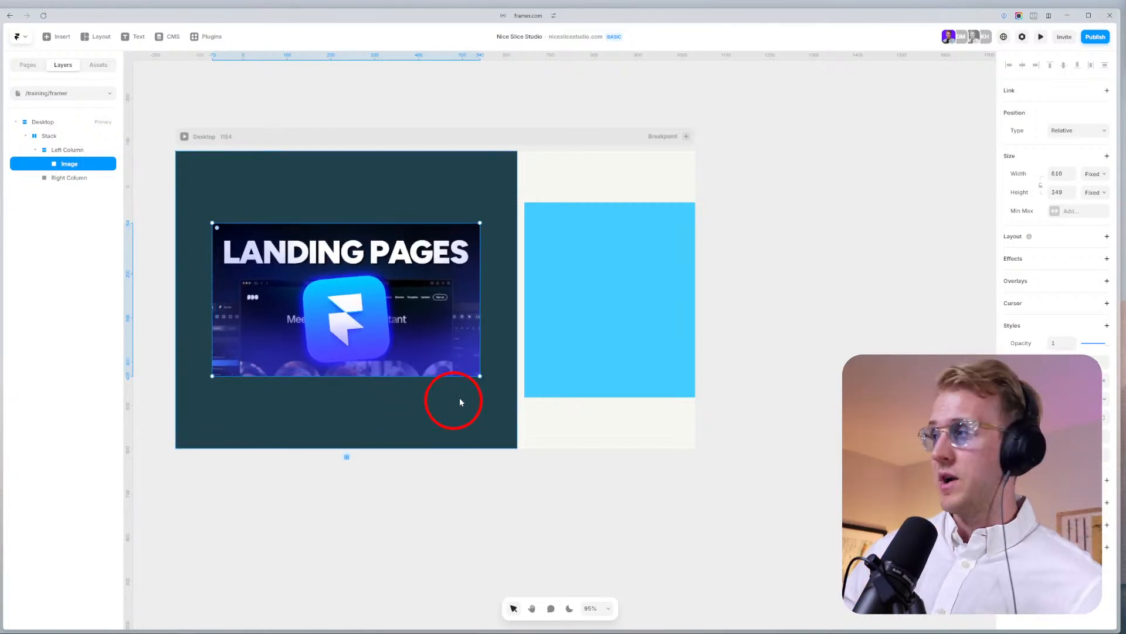
Set the image's width to Fill at 1fr, with its height Fixed.
{"action": "left_click", "coordinate": [1093, 193]}
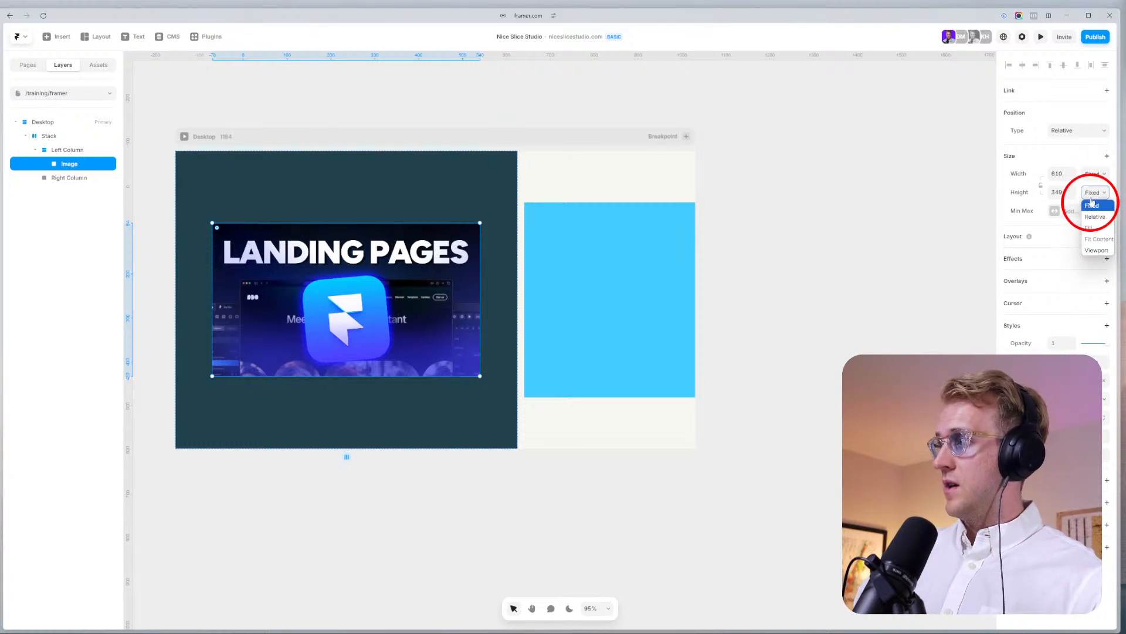
{"action": "left_click", "coordinate": [1093, 175]}
{"action": "left_click", "coordinate": [1094, 209]}
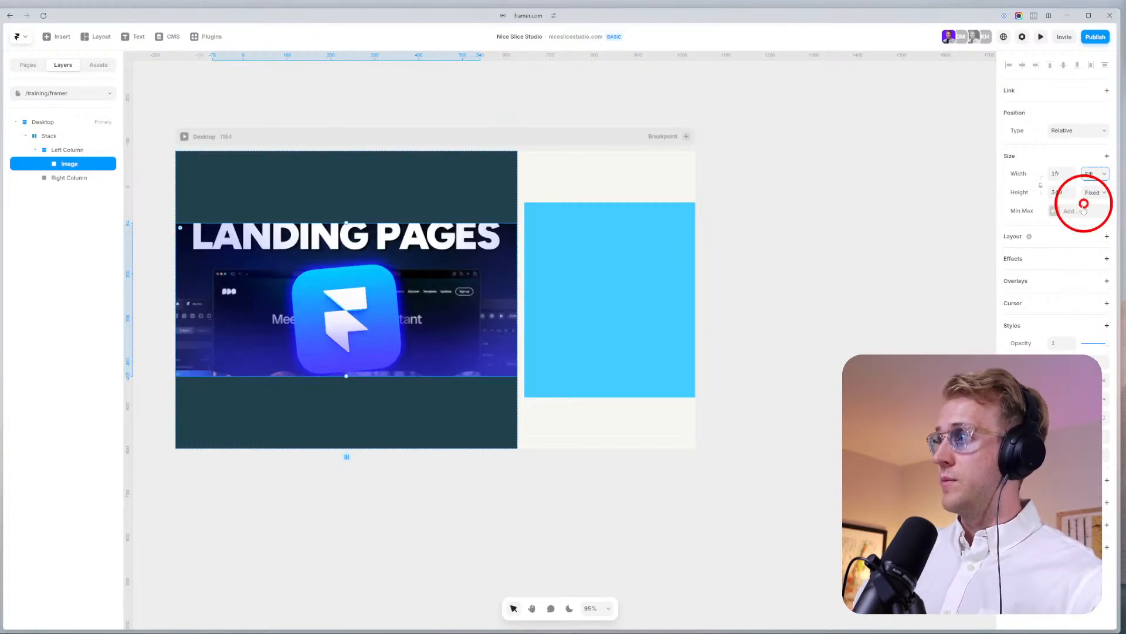
Increase the image's height to about 430 so more of the picture fits within the left column.
{"action": "left_click_drag", "start_coordinate": [346, 225], "coordinate": [359, 190]}
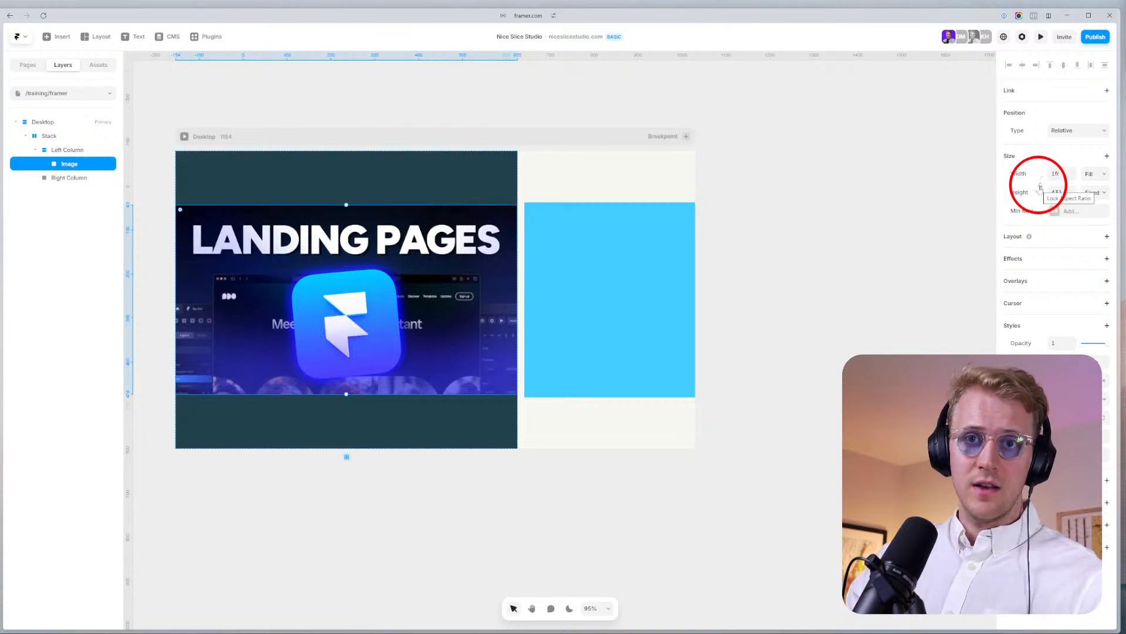
{"action": "left_click", "coordinate": [335, 194]}
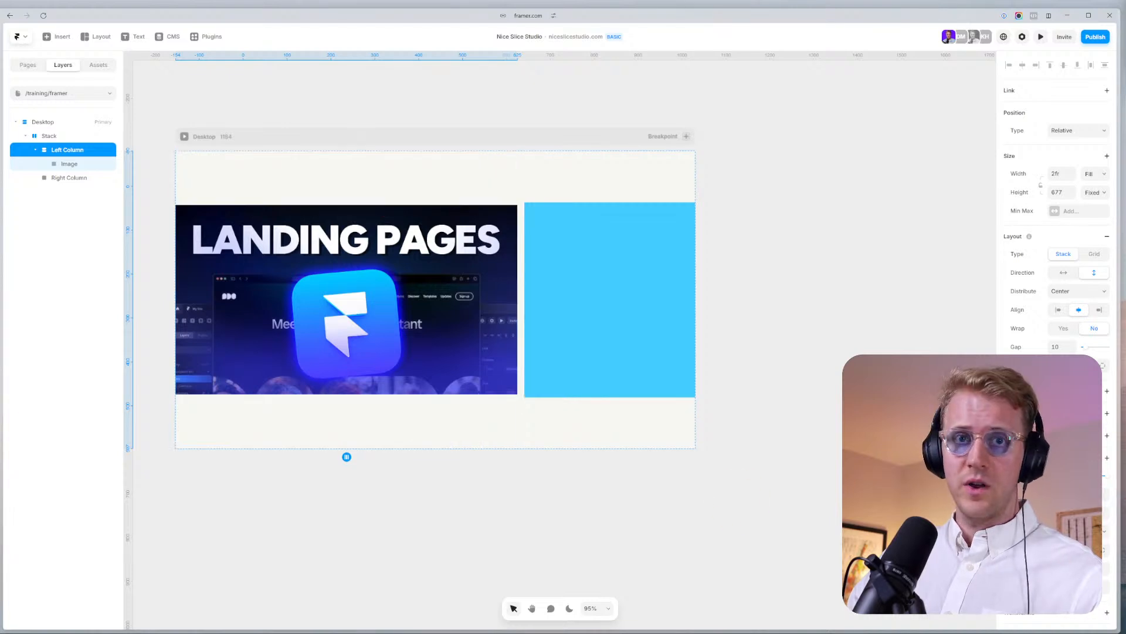
Draw a frame of about 331 by 315 inside the right column.
{"action": "left_click", "coordinate": [574, 246]}
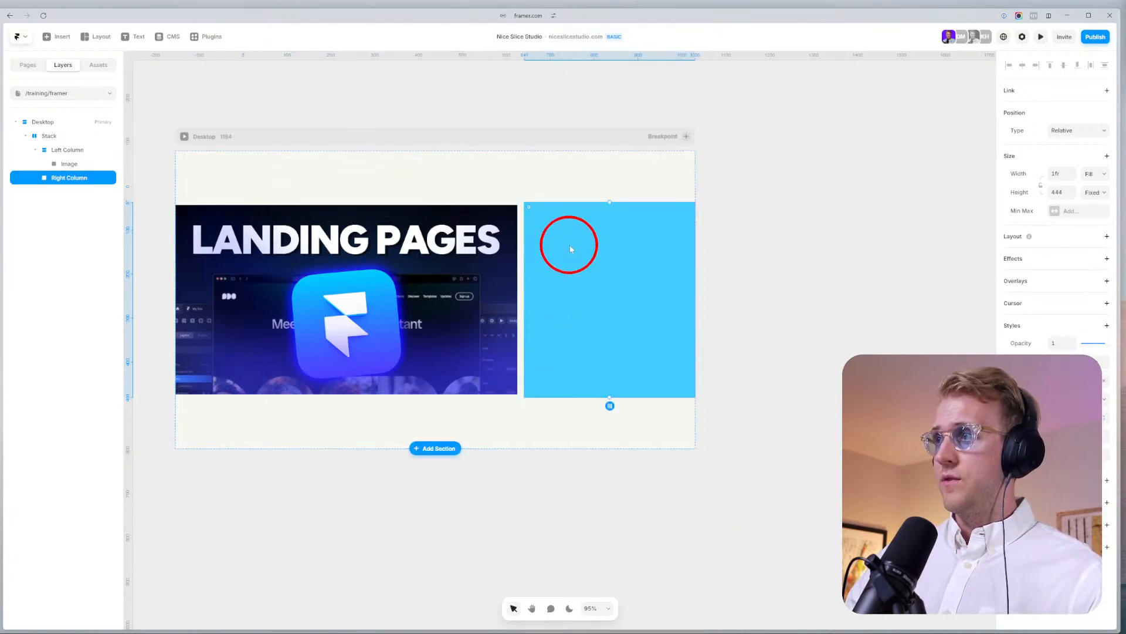
{"action": "key", "text": "f"}
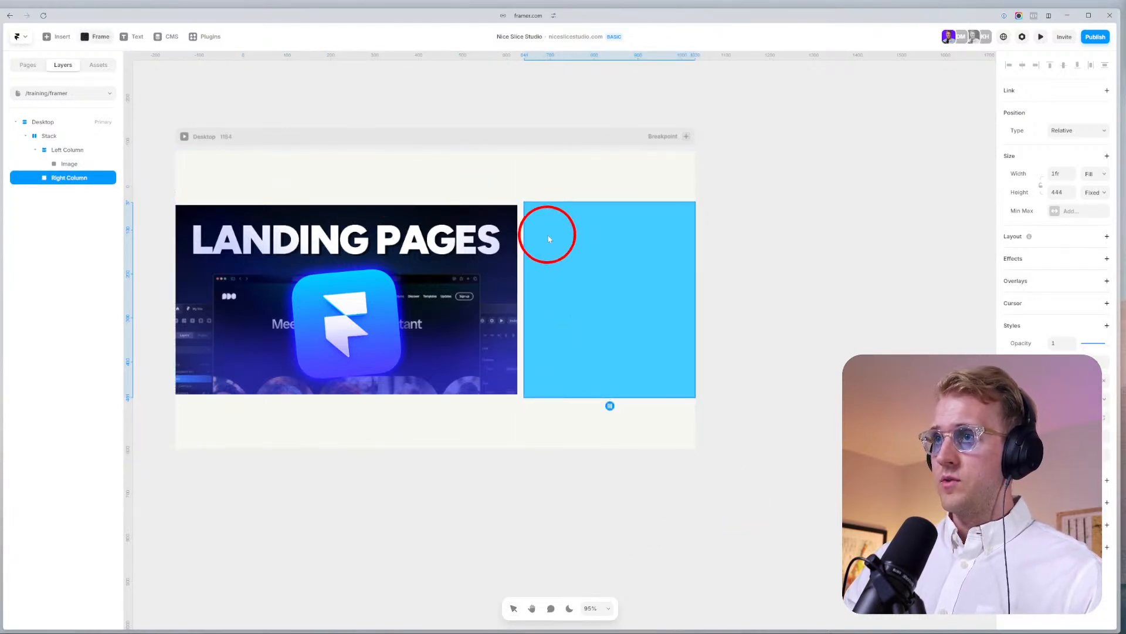
{"action": "mouse_move", "coordinate": [540, 237]}
{"action": "left_mouse_down"}
{"action": "mouse_move", "coordinate": [583, 326]}
{"action": "mouse_move", "coordinate": [685, 372]}
{"action": "left_mouse_up"}
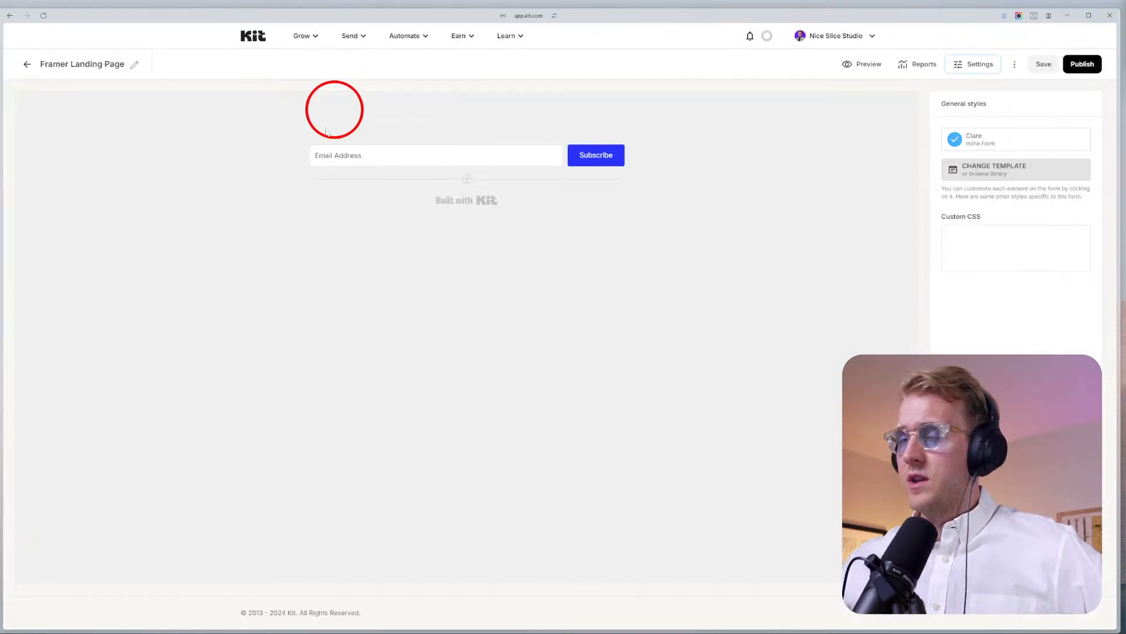
In Kit, open the embed options of the Framer Landing Page form and copy its JavaScript embed code.
{"action": "left_click", "coordinate": [1083, 65]}
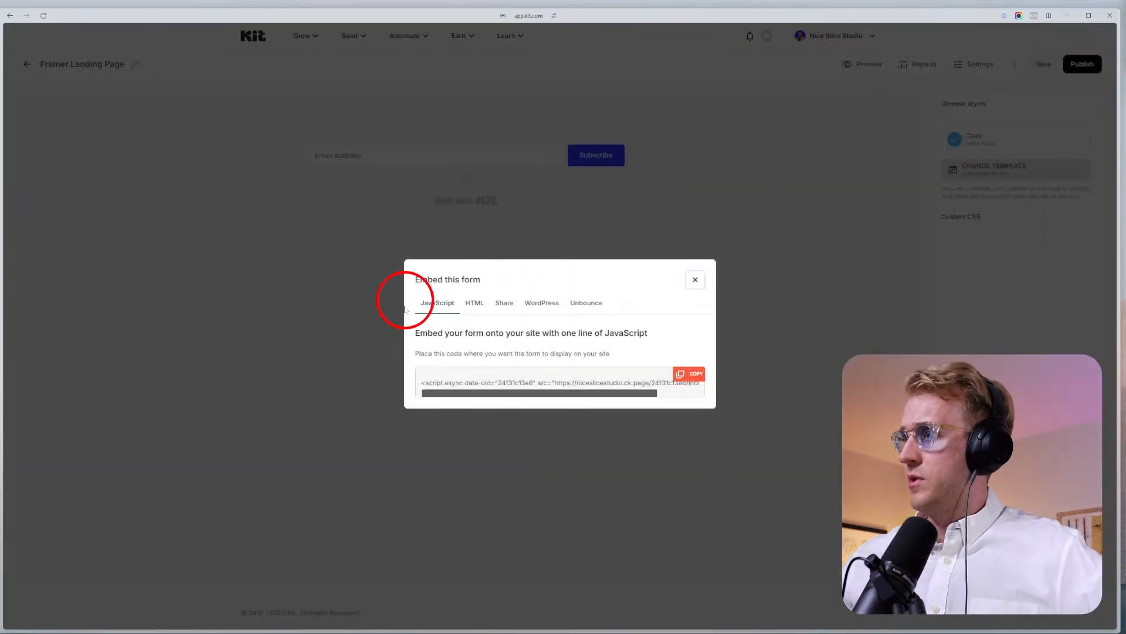
{"action": "left_click", "coordinate": [682, 378]}
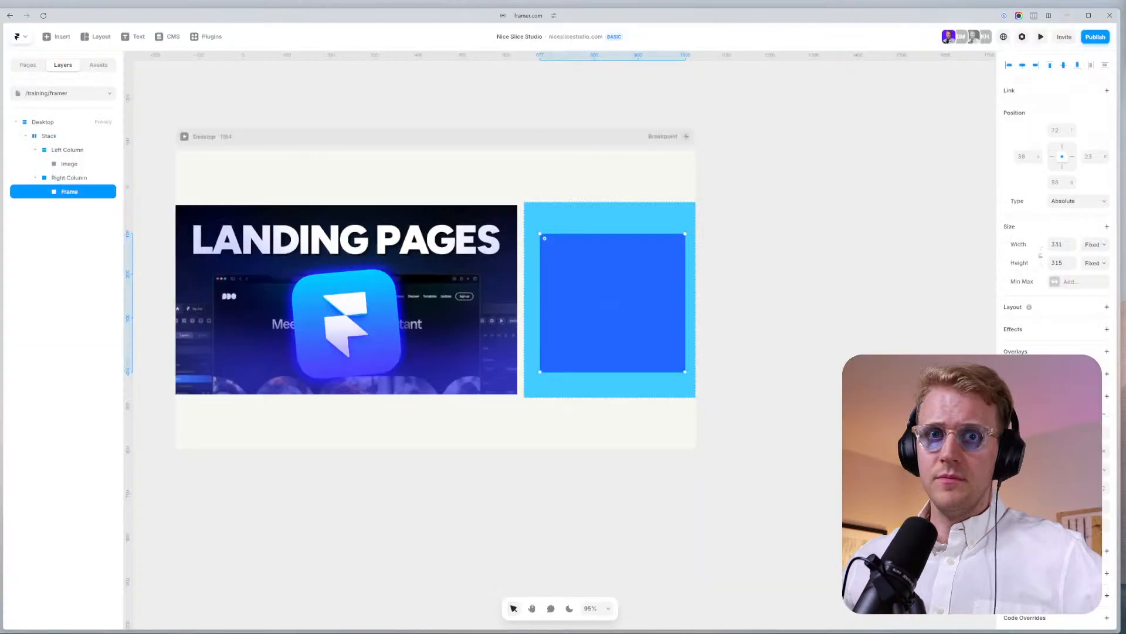
In Framer, search the insertable elements for "conv" and try placing a subscribe form in the right column's inner frame.
{"action": "left_click", "coordinate": [58, 37]}
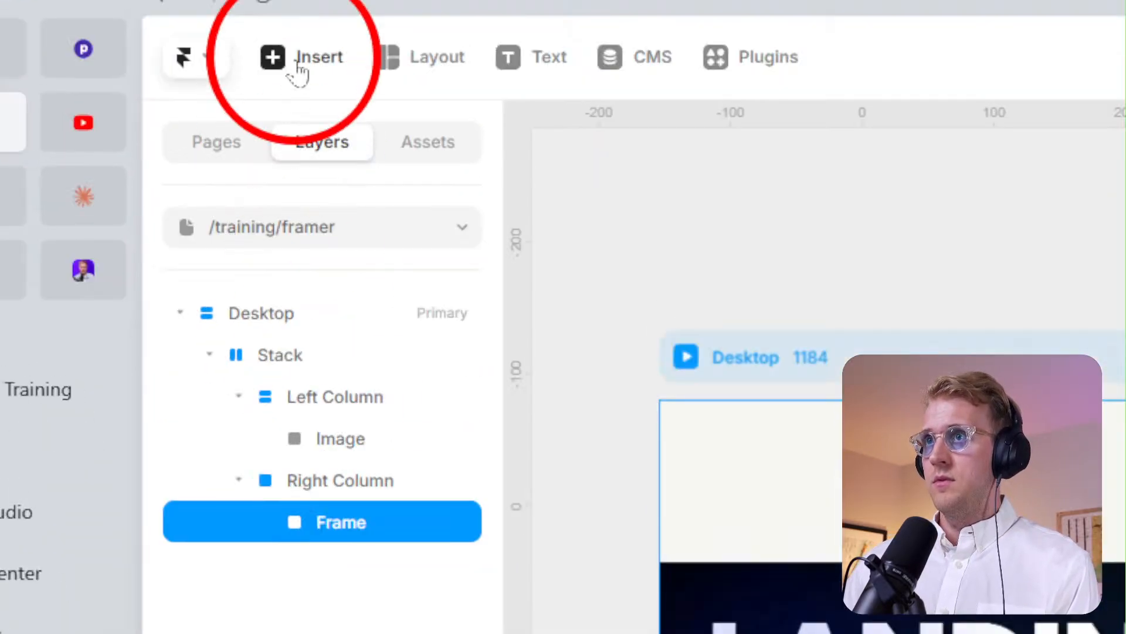
{"action": "left_click", "coordinate": [296, 62]}
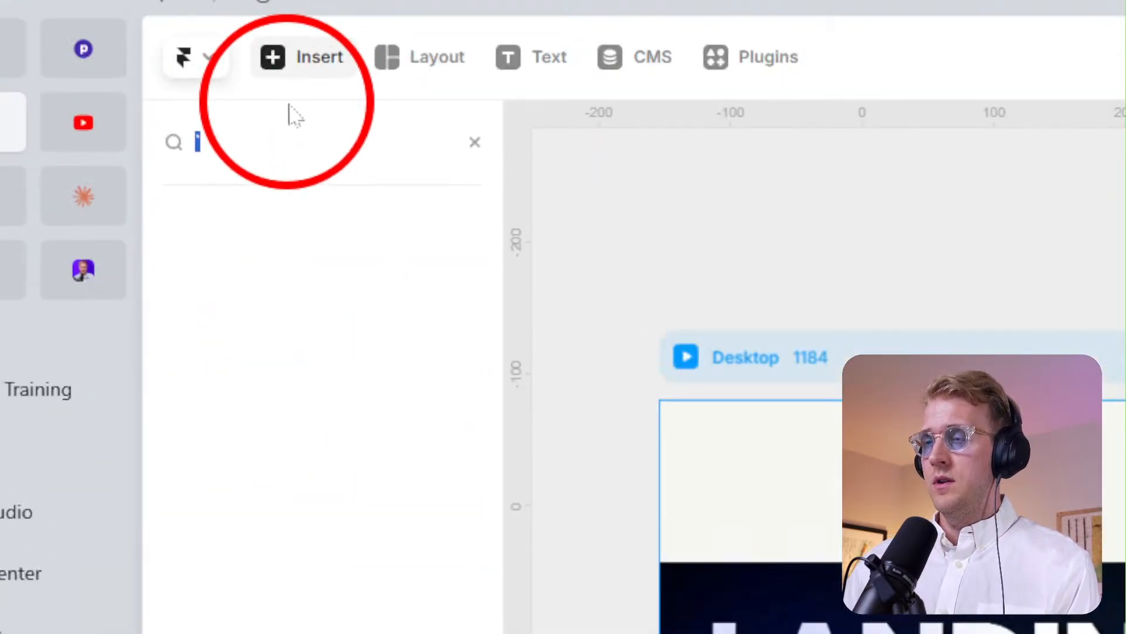
{"action": "type", "text": "emb"}
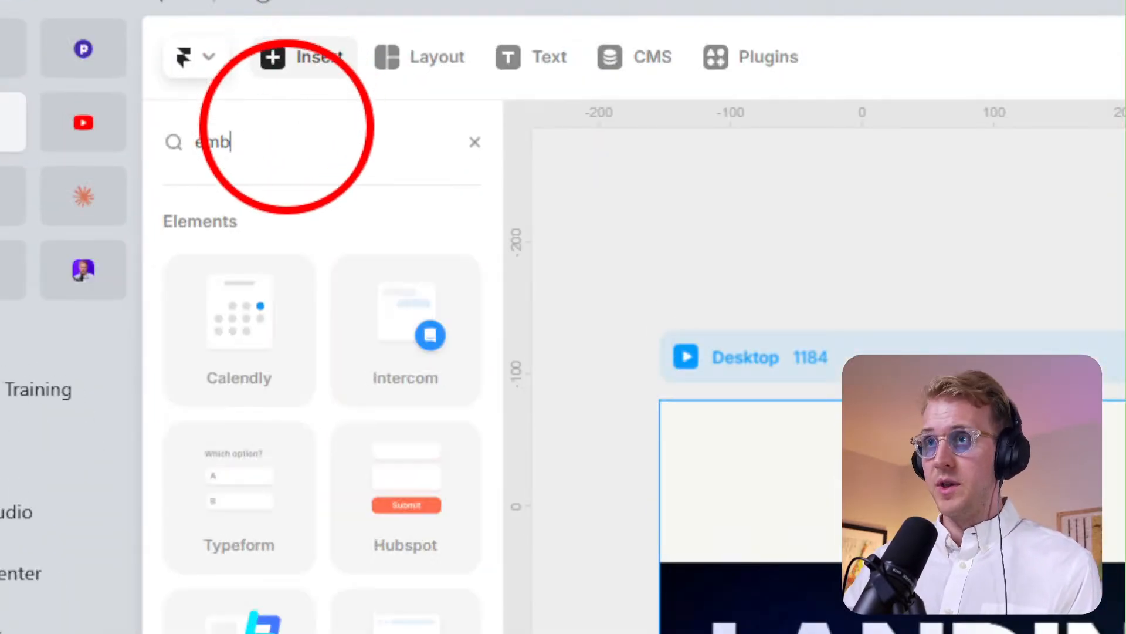
{"action": "key", "text": "BackSpace"}
{"action": "key", "text": "BackSpace"}
{"action": "key", "text": "BackSpace"}
{"action": "type", "text": "con"}
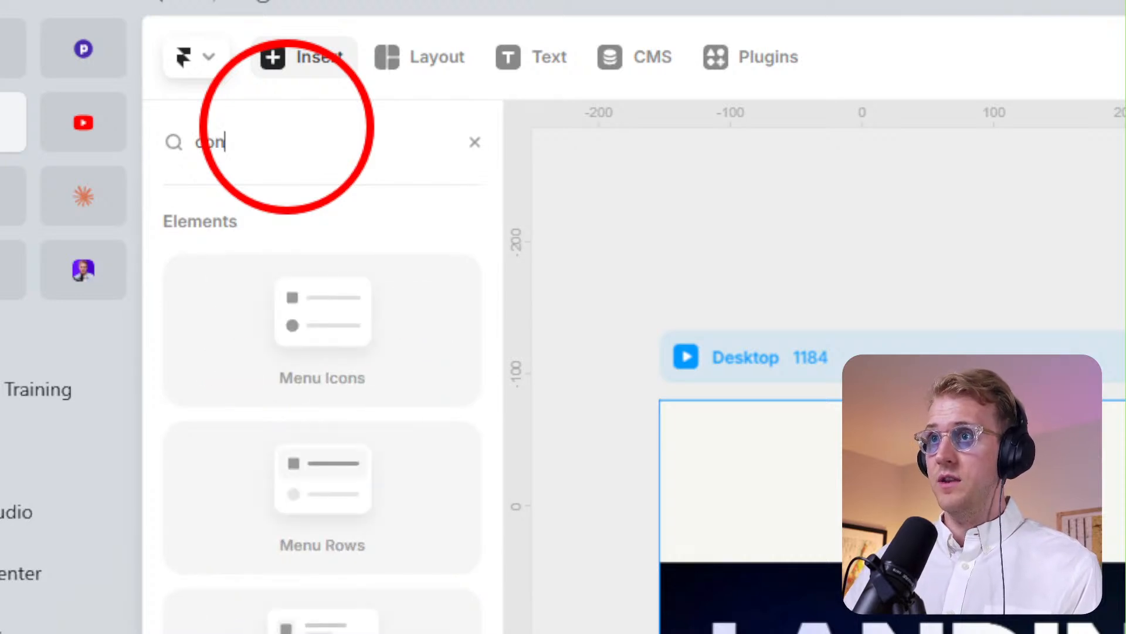
{"action": "type", "text": "v"}
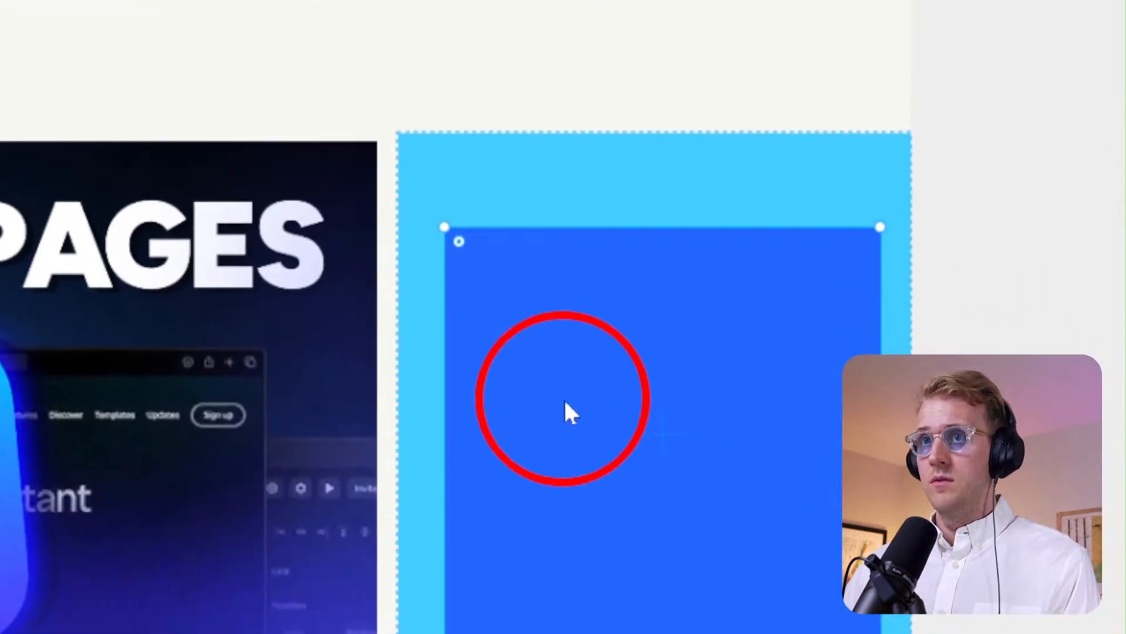
{"action": "left_click_drag", "start_coordinate": [565, 397], "coordinate": [689, 525]}
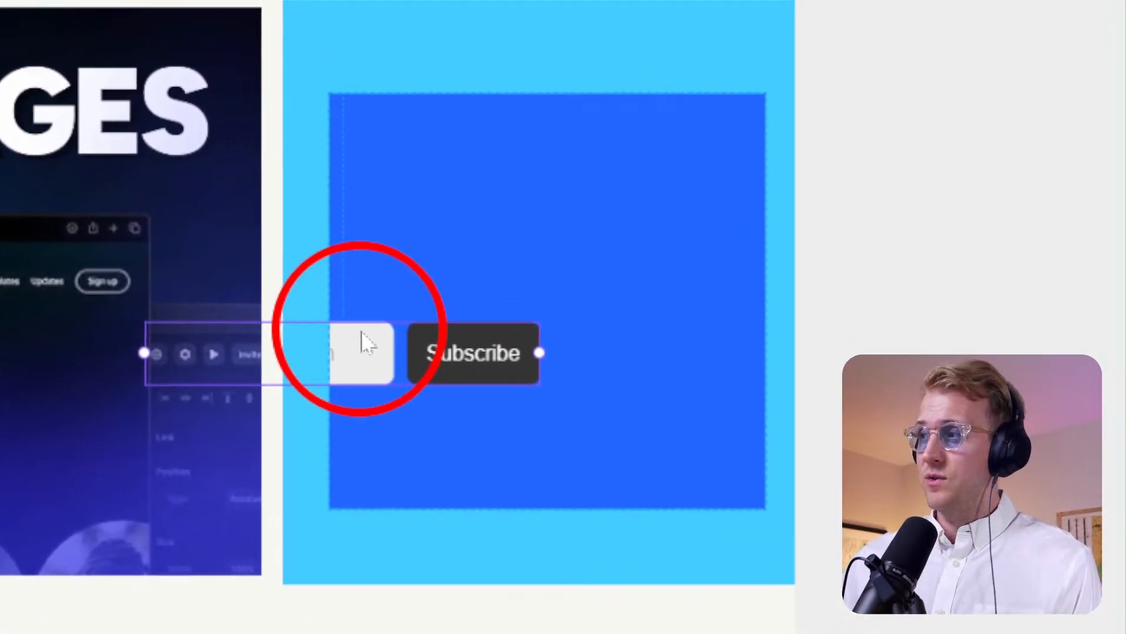
Try repositioning the inserted subscribe form in the inner frame, and delete it.
{"action": "left_click_drag", "start_coordinate": [447, 403], "coordinate": [666, 330]}
{"action": "left_click_drag", "start_coordinate": [364, 388], "coordinate": [394, 356]}
{"action": "left_click_drag", "start_coordinate": [273, 357], "coordinate": [51, 243]}
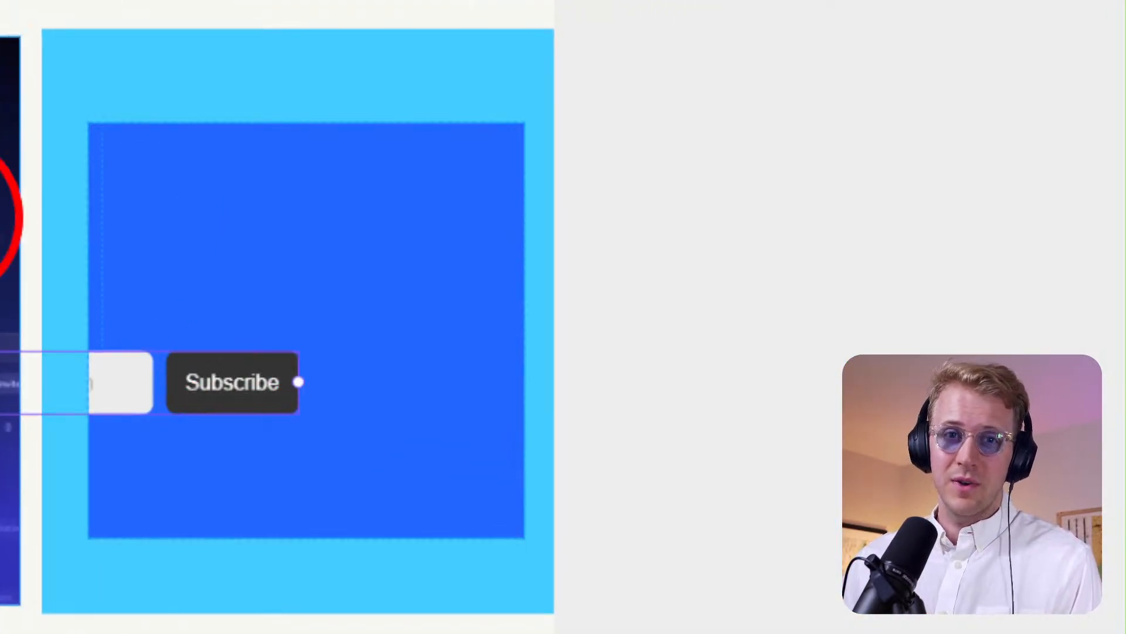
{"action": "key", "text": "Delete"}
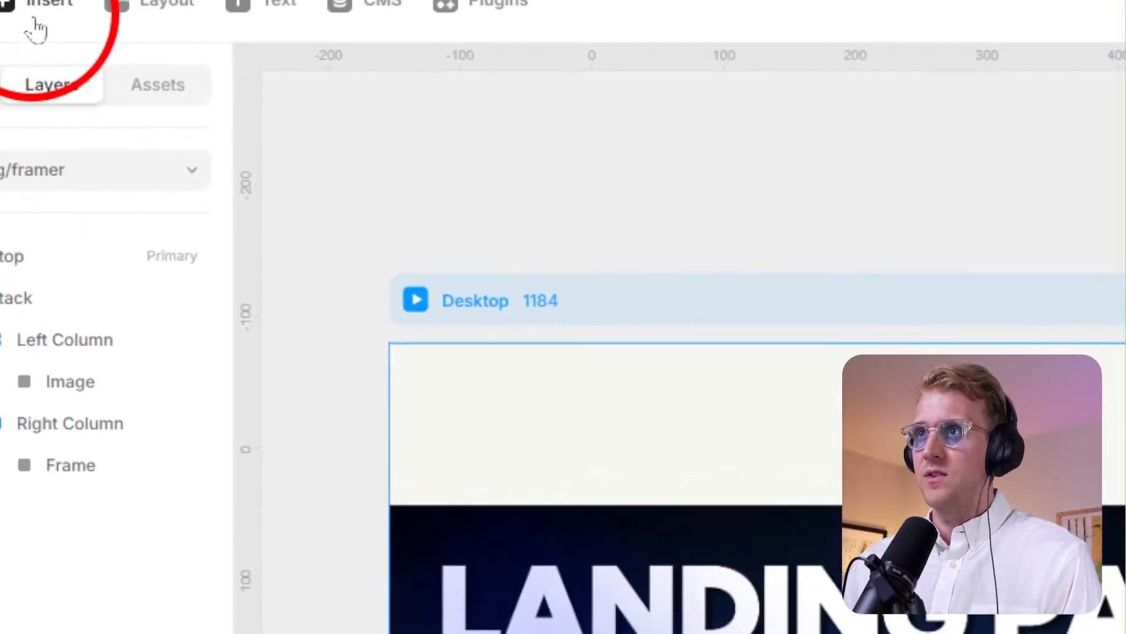
Search the insertable elements for "embed" and place an Embed element on the canvas beside the Desktop breakpoint.
{"action": "left_click", "coordinate": [17, 14]}
{"action": "type", "text": "rm"}
{"action": "key", "text": "BackSpace"}
{"action": "key", "text": "BackSpace"}
{"action": "type", "text": "embed"}
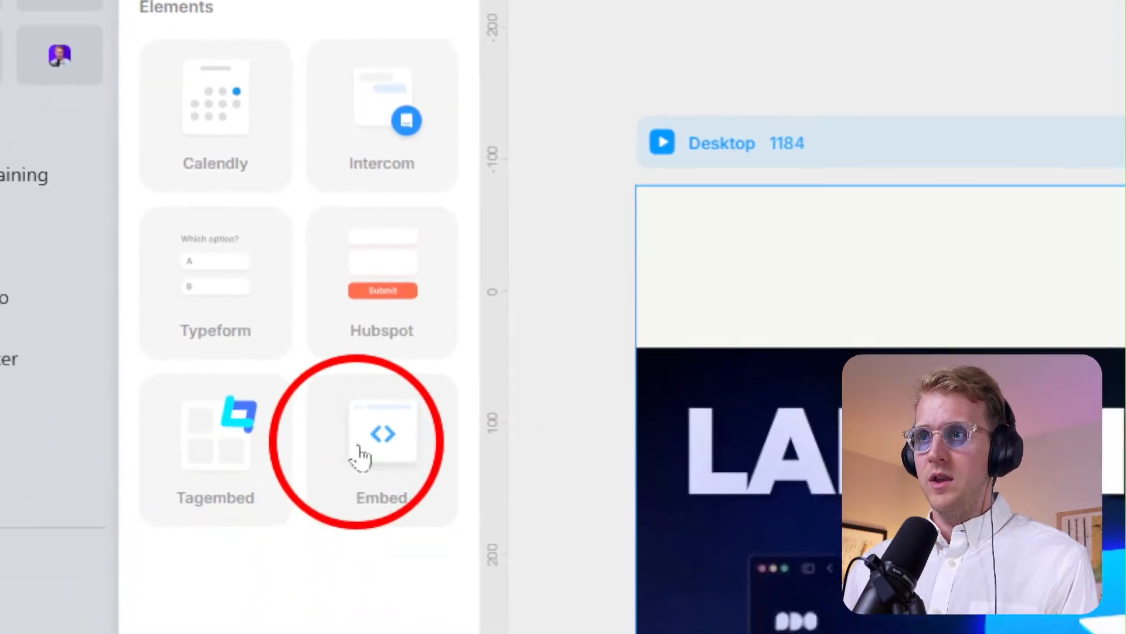
{"action": "left_click_drag", "start_coordinate": [360, 455], "coordinate": [773, 179]}
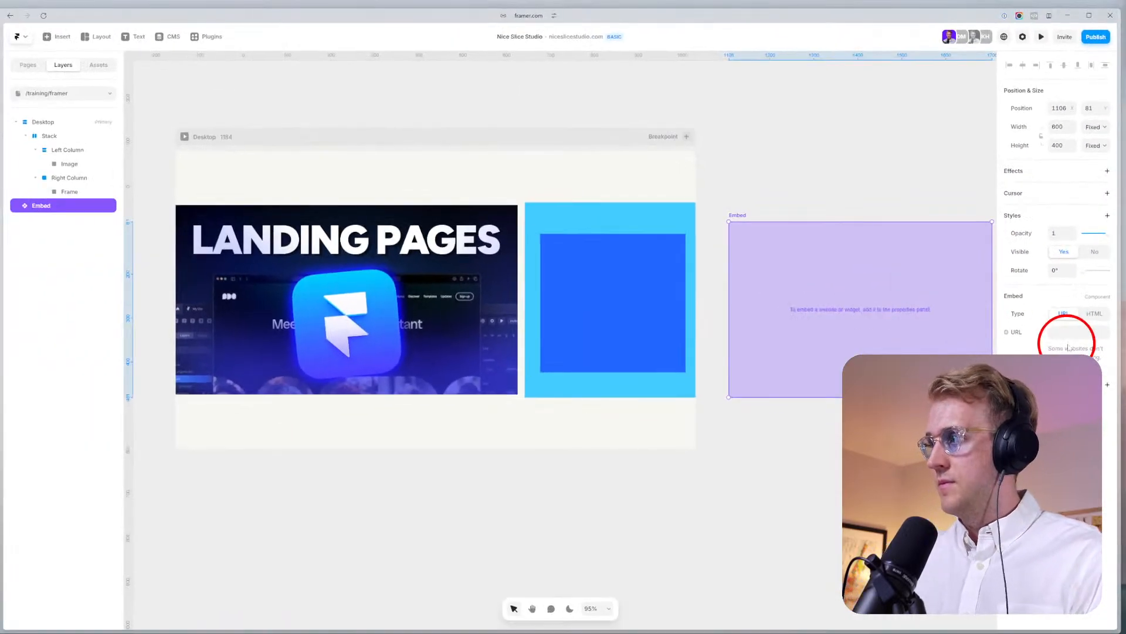
Try the copied Kit script as the embed's URL, switch its type to HTML and paste the script as its HTML.
{"action": "left_click", "coordinate": [1063, 329]}
{"action": "key", "text": "Tab"}
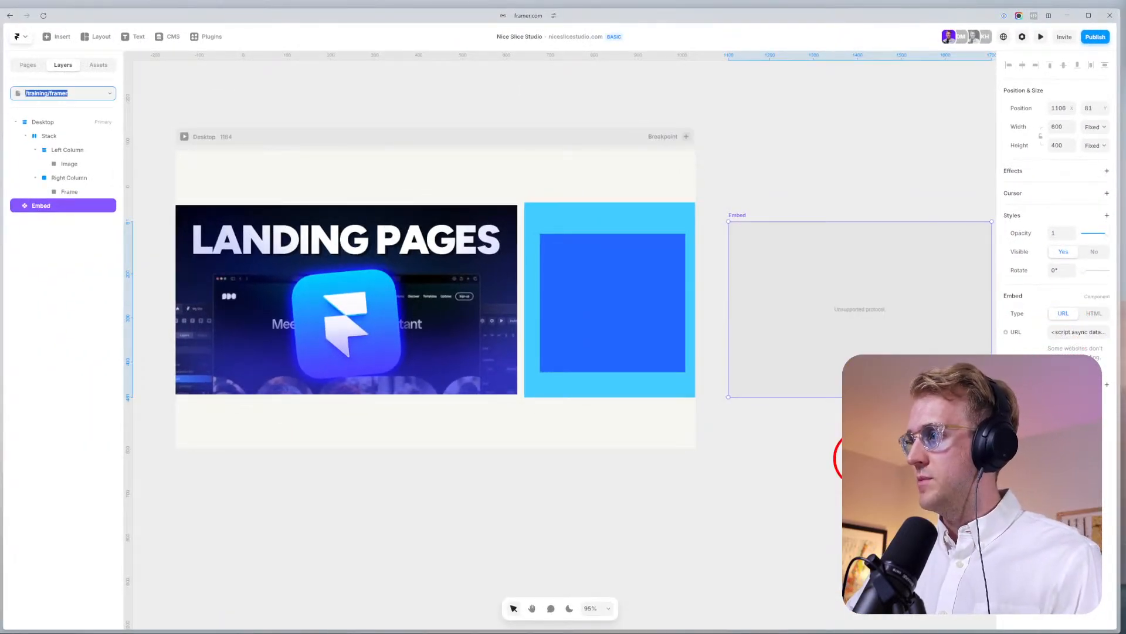
{"action": "left_click", "coordinate": [1093, 313]}
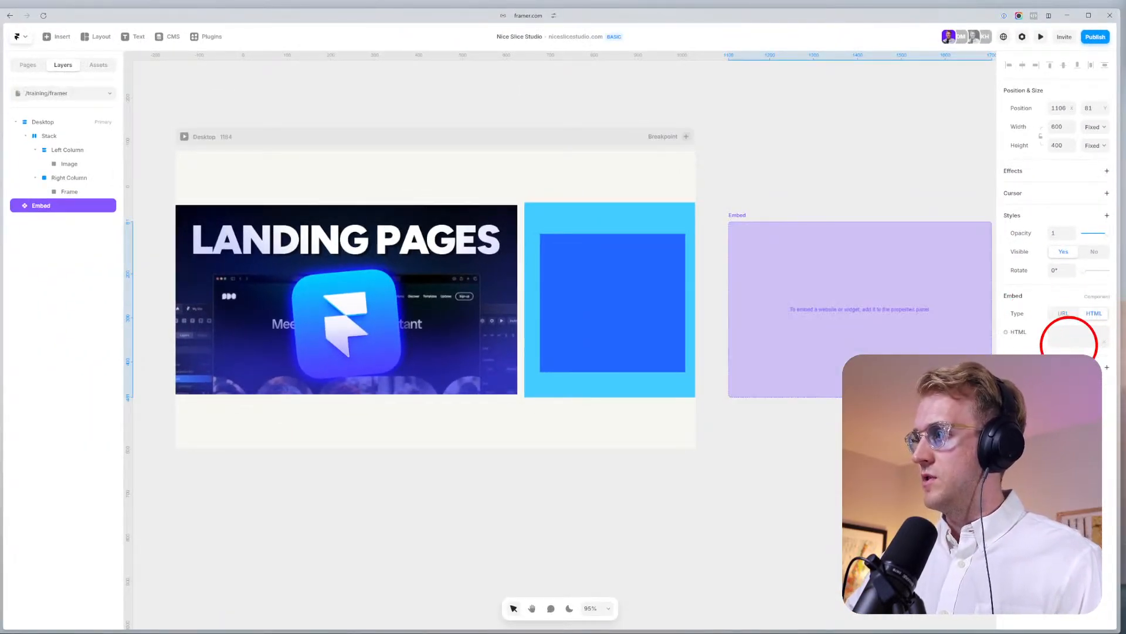
{"action": "key", "text": "Tab"}
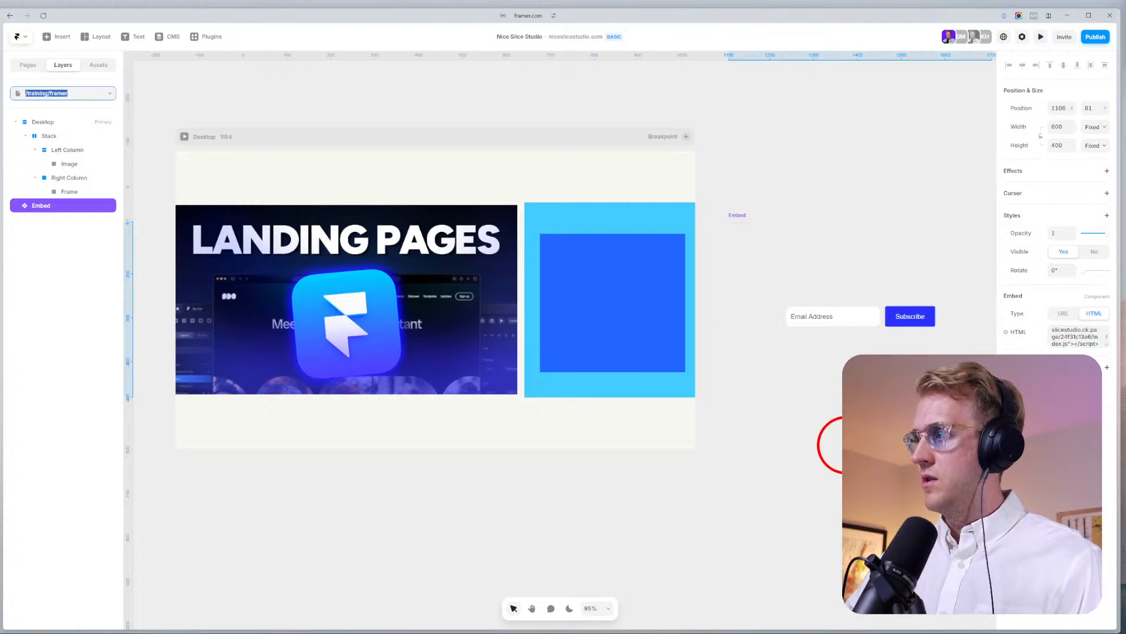
Shrink the embed to about 294 by 200 and place it inside the right column's inner frame.
{"action": "left_click", "coordinate": [826, 286]}
{"action": "left_click_drag", "start_coordinate": [888, 260], "coordinate": [866, 263]}
{"action": "left_click_drag", "start_coordinate": [971, 305], "coordinate": [834, 343]}
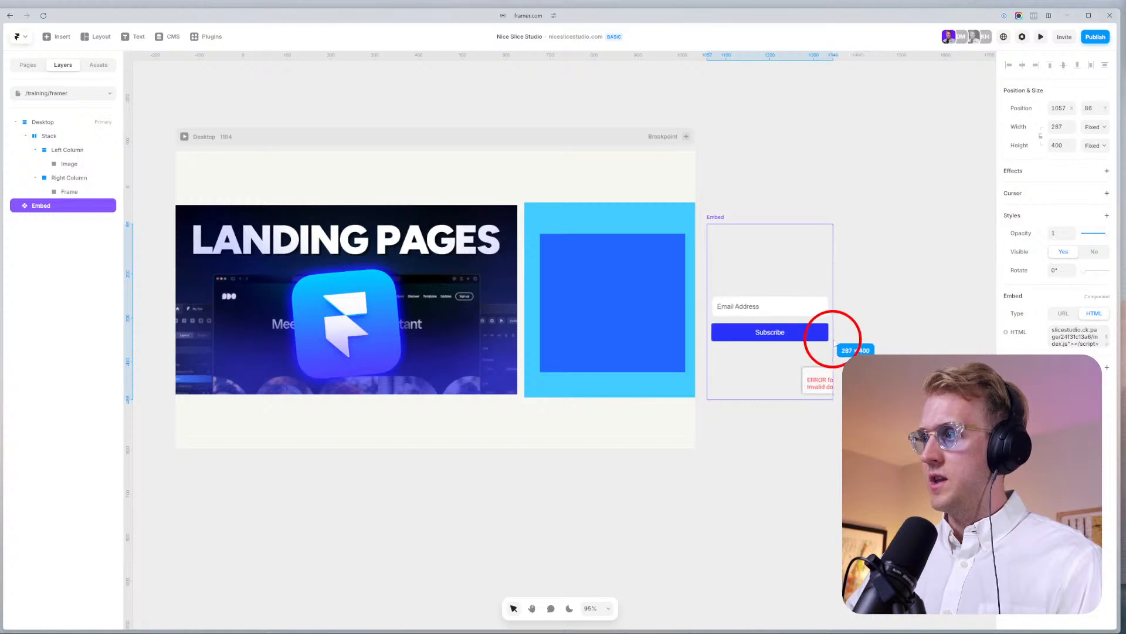
{"action": "left_click_drag", "start_coordinate": [833, 401], "coordinate": [836, 316]}
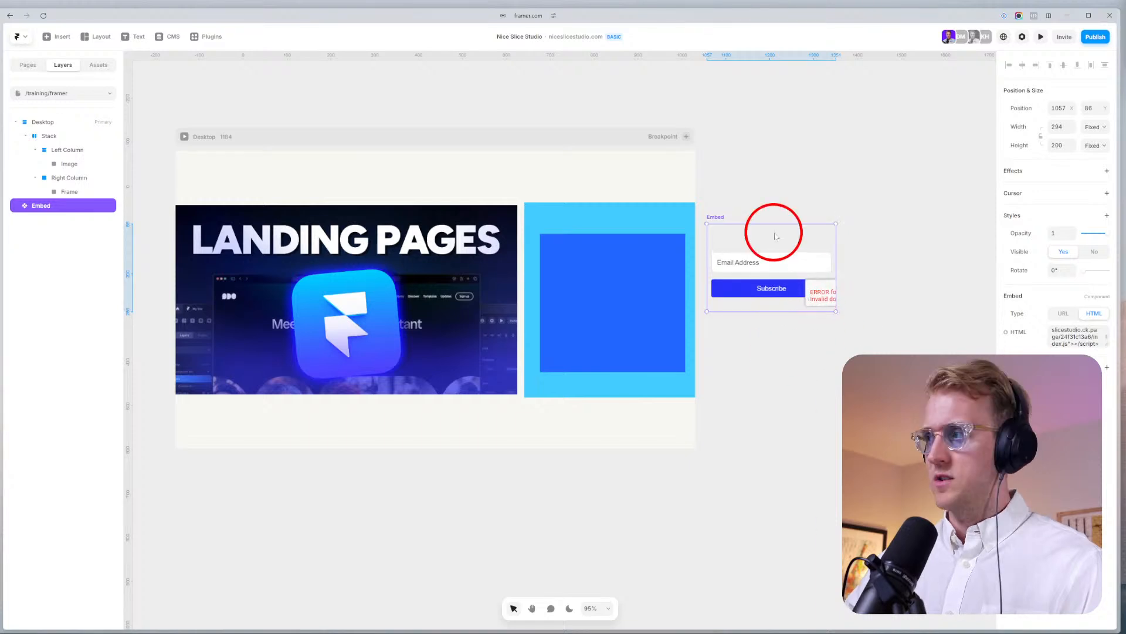
{"action": "left_click_drag", "start_coordinate": [749, 239], "coordinate": [616, 291]}
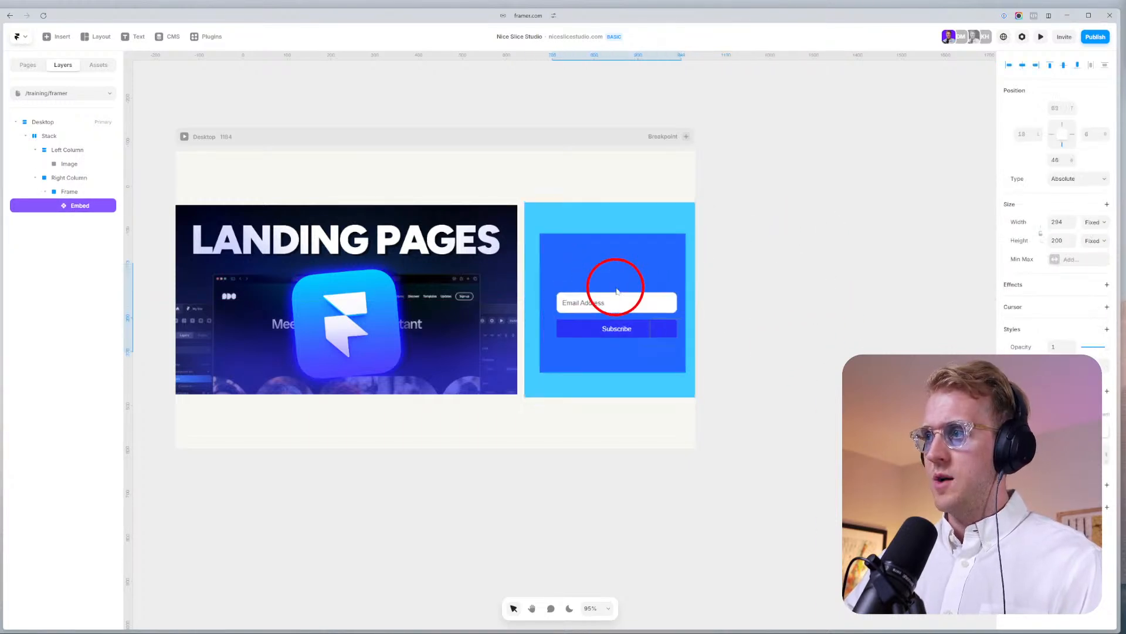
Shift the embed freely within its frame, and give that frame a vertical, centred Stack layout.
{"action": "scroll", "coordinate": [616, 286], "scroll_direction": "up", "scroll_amount": 2}
{"action": "scroll", "coordinate": [616, 282], "scroll_direction": "up", "scroll_amount": 3}
{"action": "left_click", "coordinate": [554, 199]}
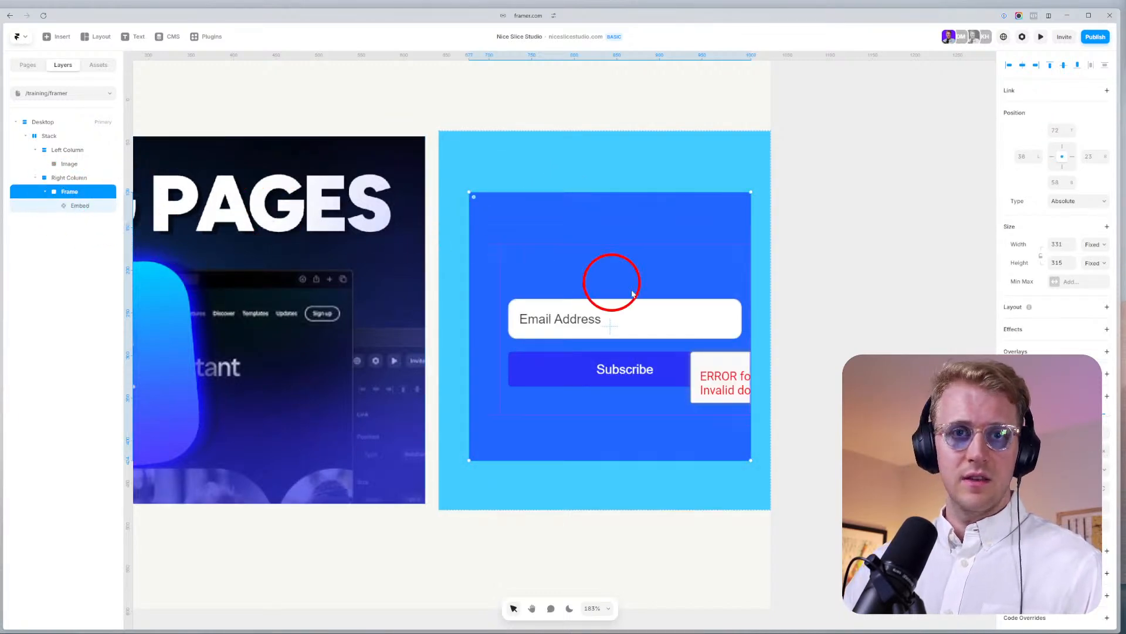
{"action": "left_click_drag", "start_coordinate": [652, 329], "coordinate": [626, 314]}
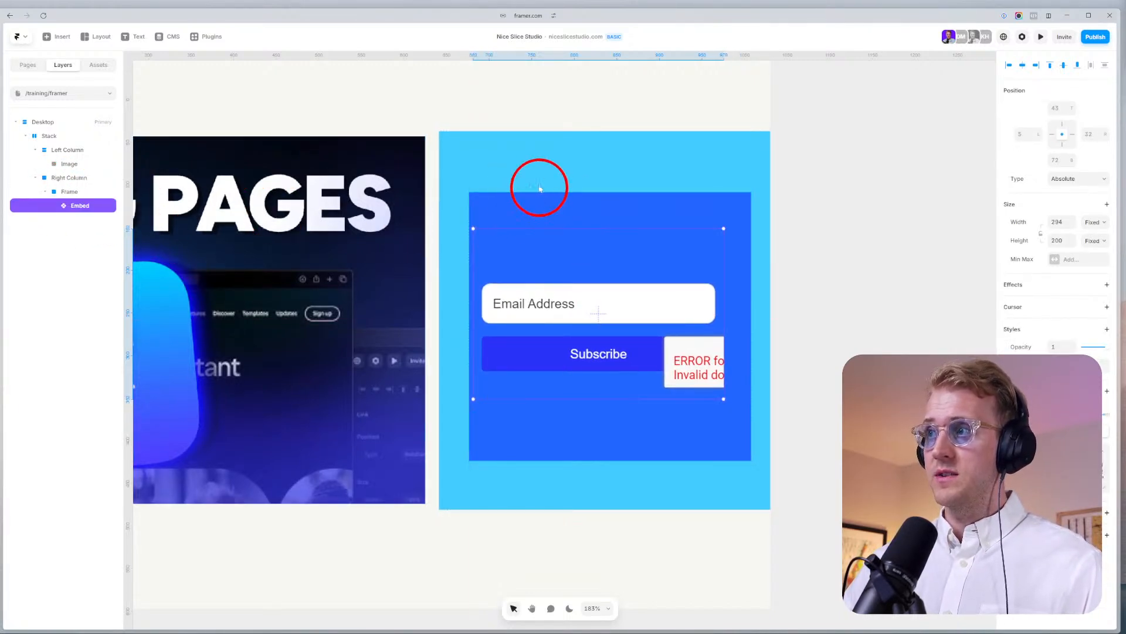
{"action": "left_click", "coordinate": [62, 192]}
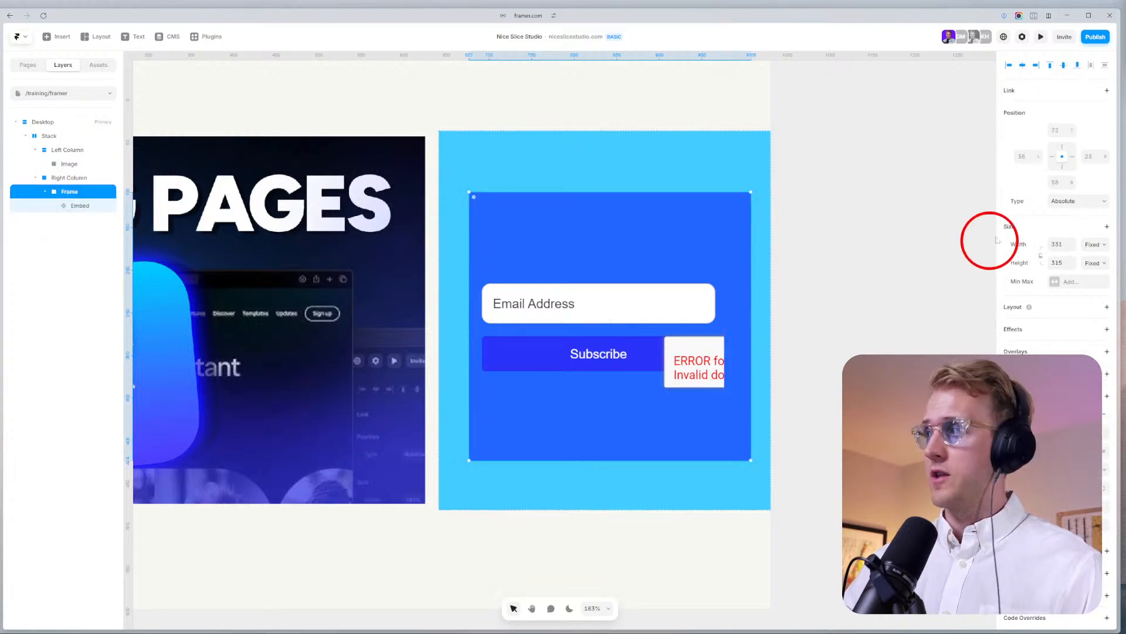
{"action": "left_click", "coordinate": [1050, 309]}
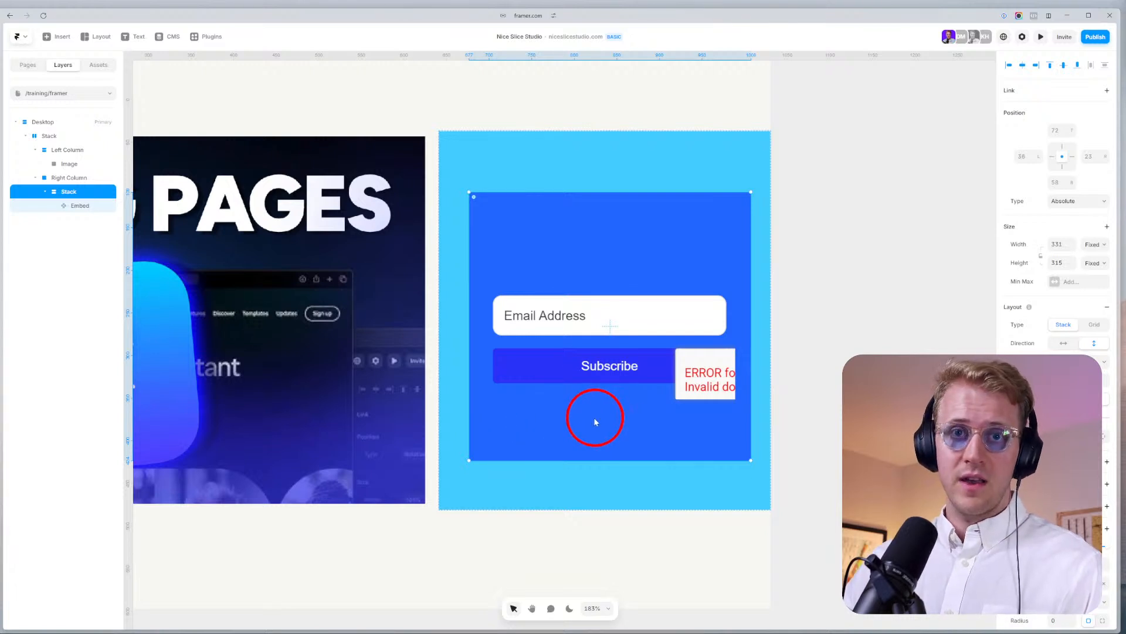
Set the form stack's fill to white #FFFFFF and round its corners to a radius of 20.
{"action": "scroll", "coordinate": [1055, 235], "scroll_direction": "down", "scroll_amount": 2}
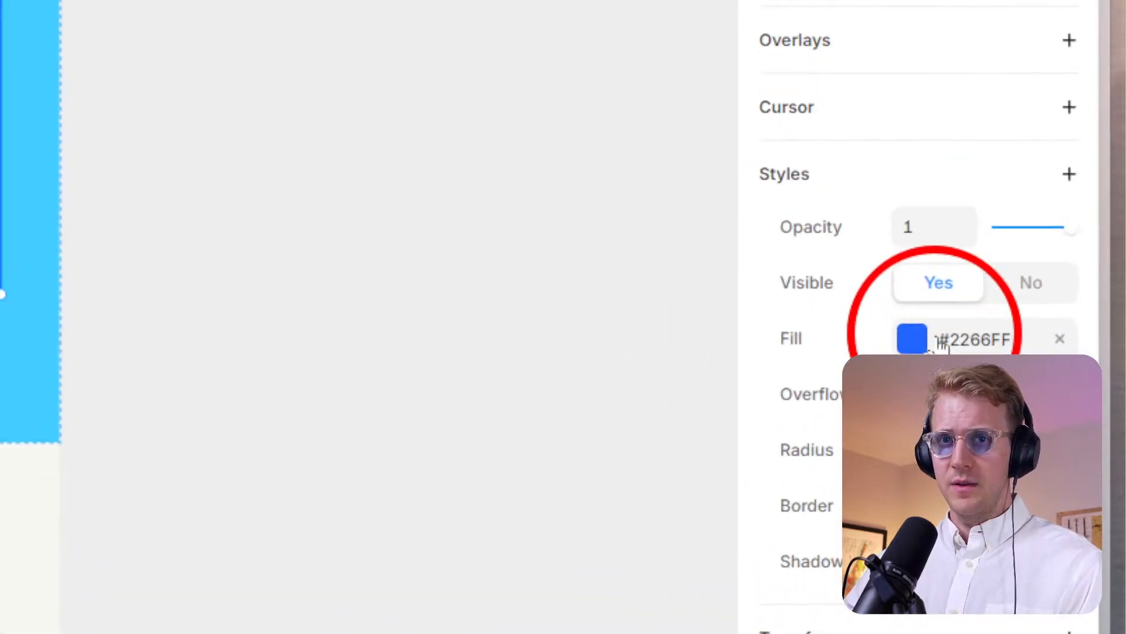
{"action": "left_click", "coordinate": [1063, 476]}
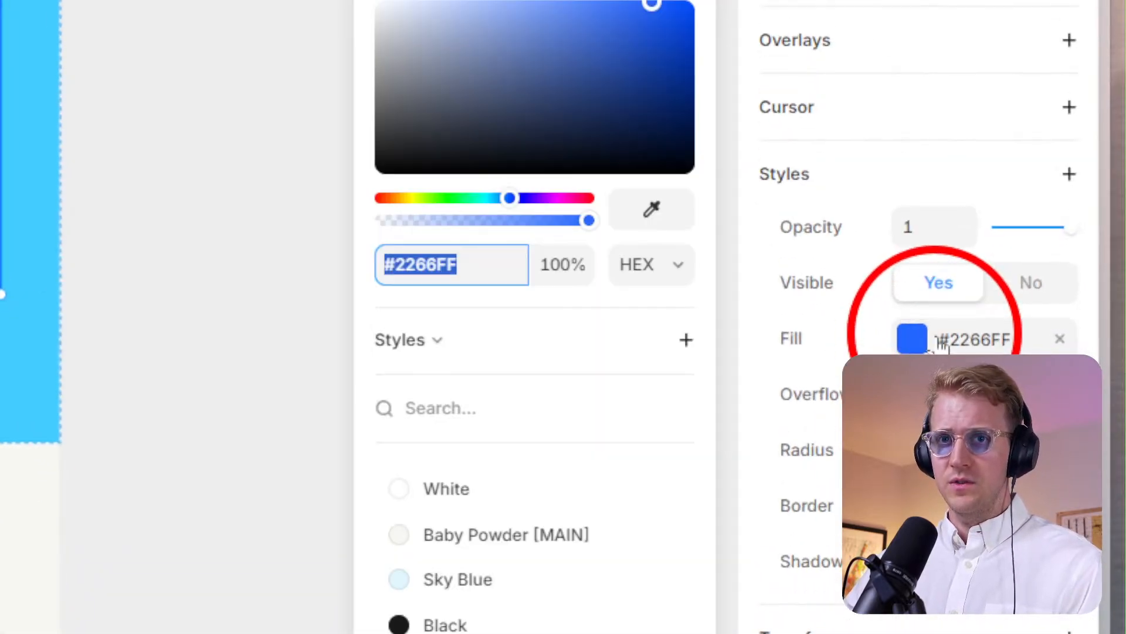
{"action": "left_click_drag", "start_coordinate": [420, 17], "coordinate": [352, 0]}
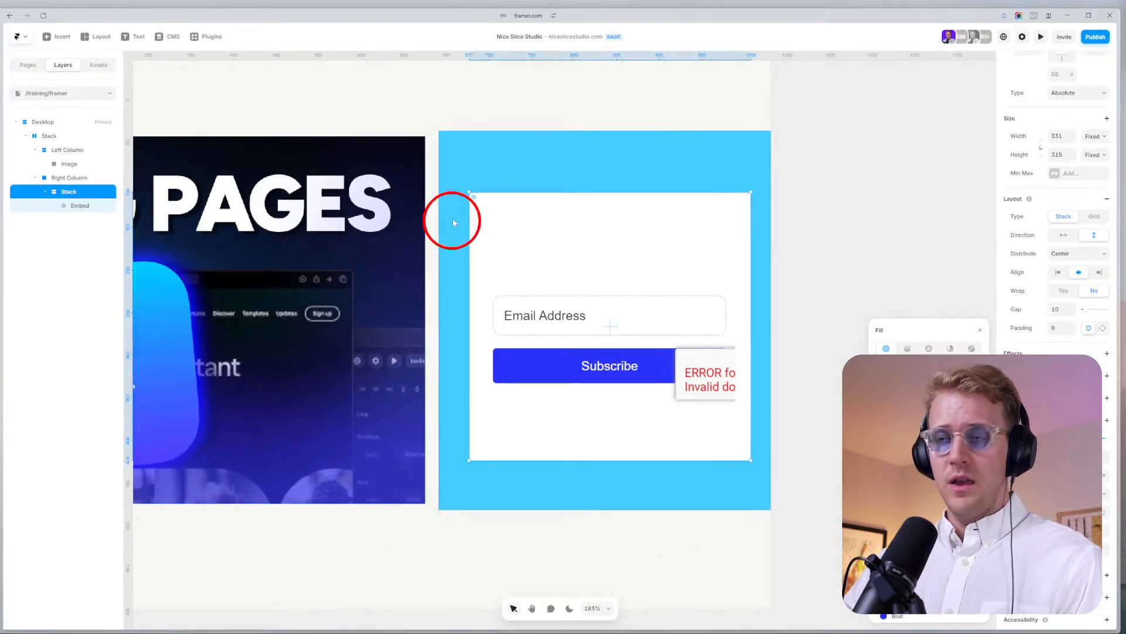
{"action": "mouse_move", "coordinate": [475, 199]}
{"action": "left_mouse_down"}
{"action": "mouse_move", "coordinate": [499, 235]}
{"action": "mouse_move", "coordinate": [483, 212]}
{"action": "left_mouse_up"}
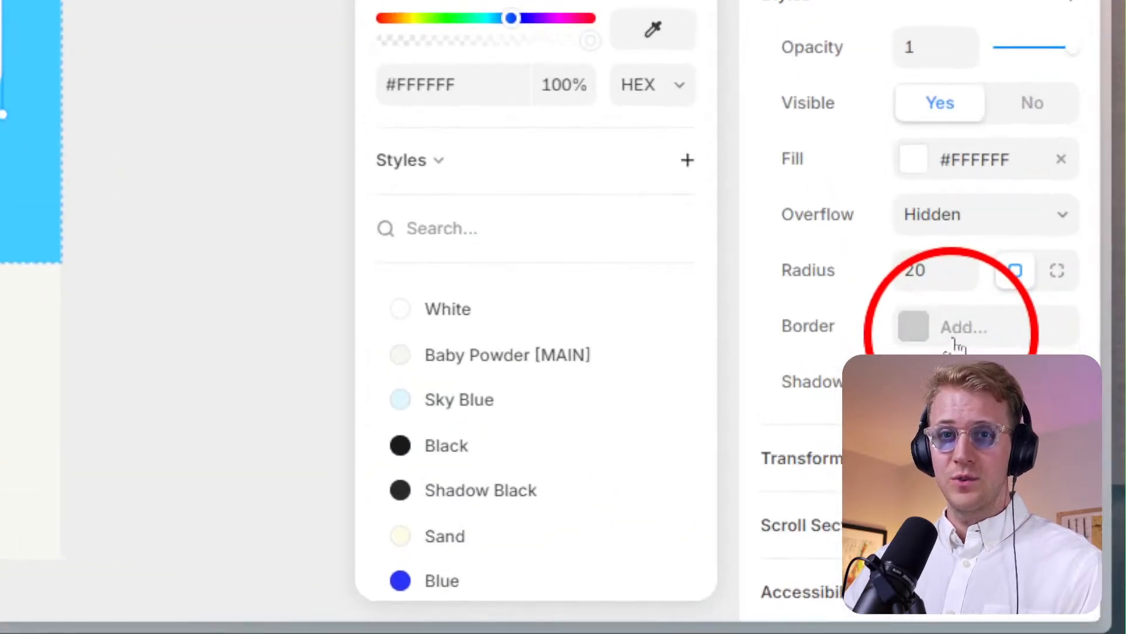
Add a solid border of width 1 to the form stack, using the Shadow Black colour style.
{"action": "left_click", "coordinate": [1065, 537]}
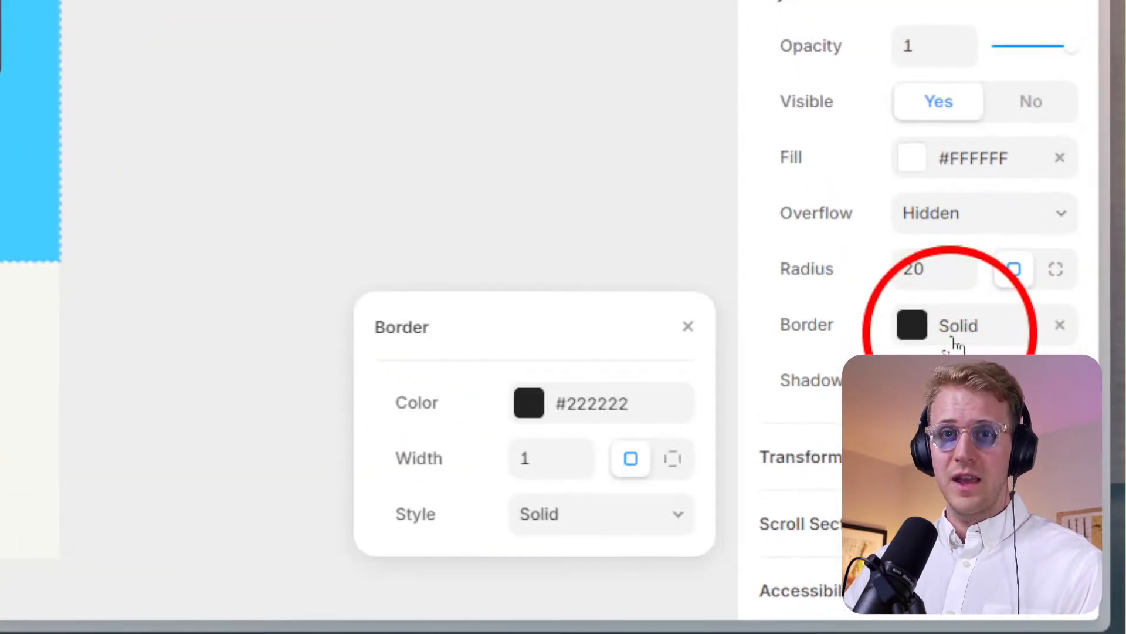
{"action": "left_click", "coordinate": [604, 410]}
{"action": "scroll", "coordinate": [534, 387], "scroll_direction": "down", "scroll_amount": 5}
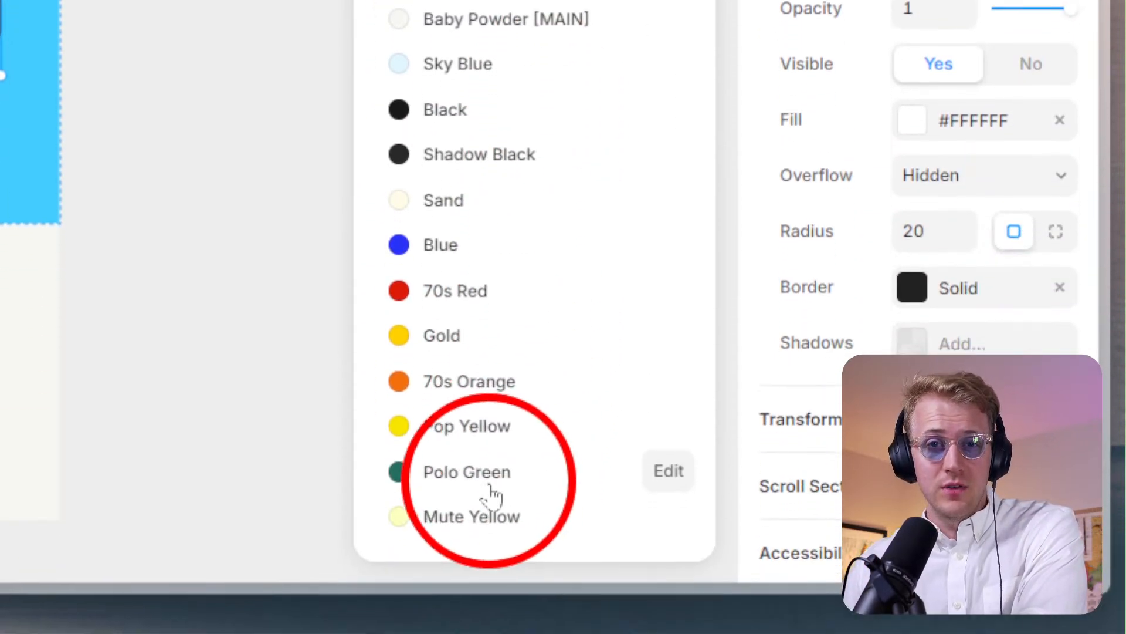
{"action": "left_click", "coordinate": [455, 129]}
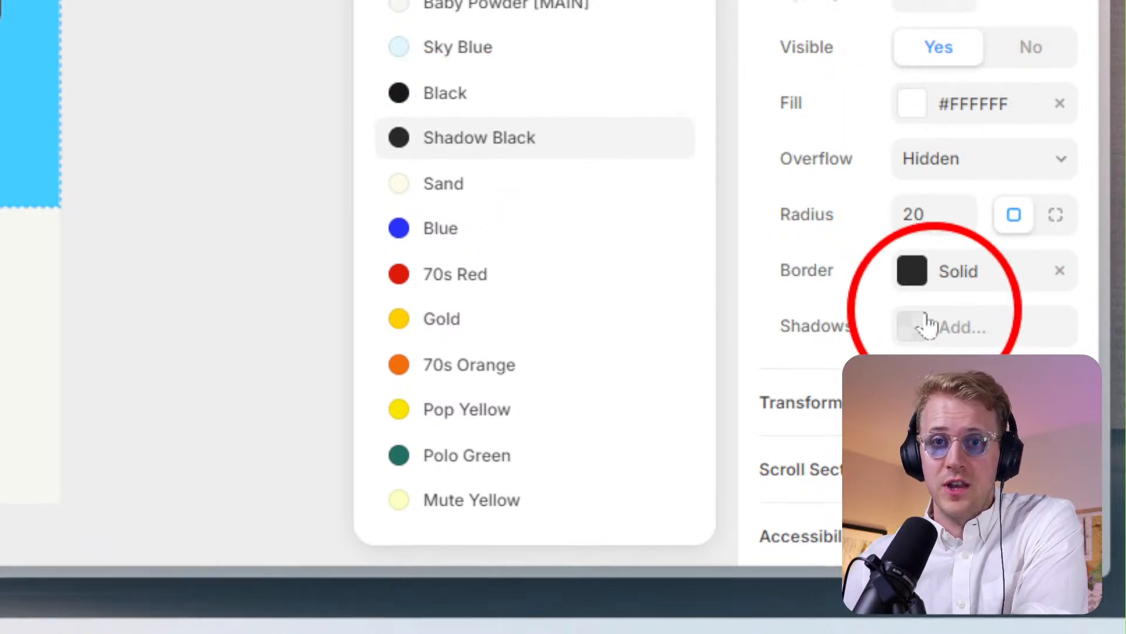
Add an outside box shadow to the form stack with X 5, Y 5 and blur 0.
{"action": "left_click", "coordinate": [949, 347]}
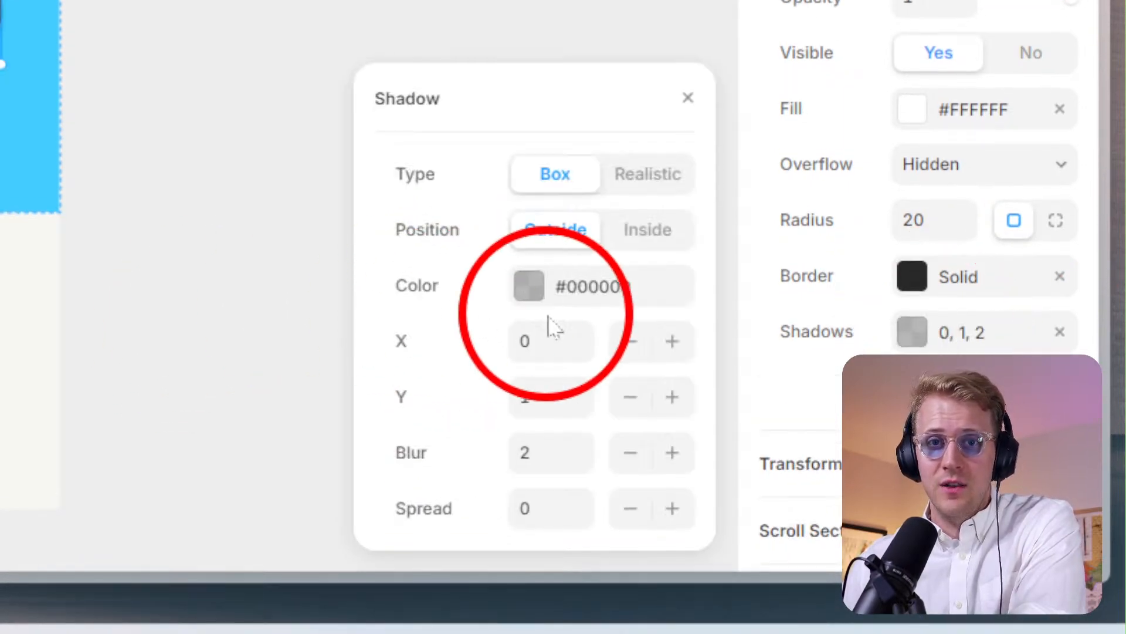
{"action": "left_click", "coordinate": [550, 344]}
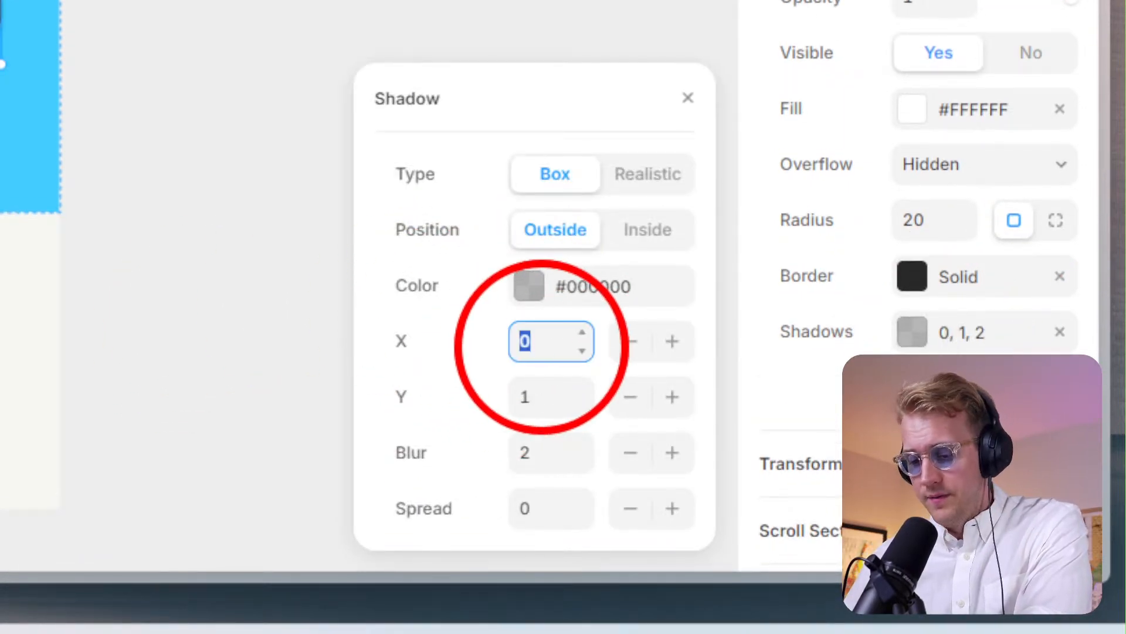
{"action": "key", "text": "Tab"}
{"action": "type", "text": "5"}
{"action": "key", "text": "Tab"}
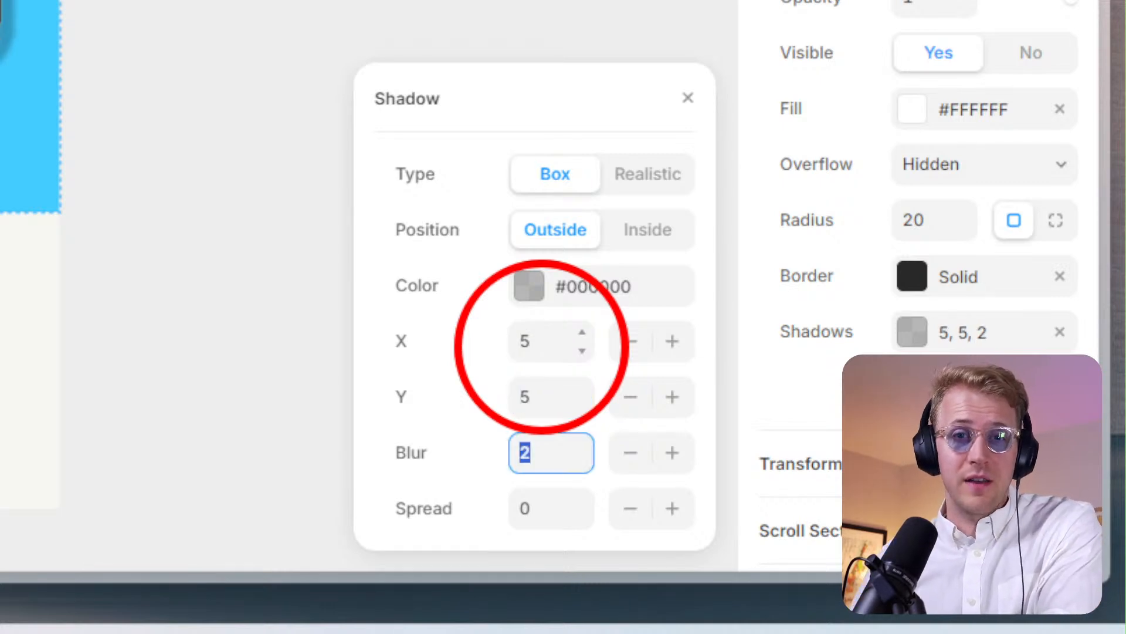
{"action": "type", "text": "0"}
{"action": "key", "text": "Tab"}
Set the form stack's shadow colour to the Shadow Black style.
{"action": "left_click", "coordinate": [529, 286]}
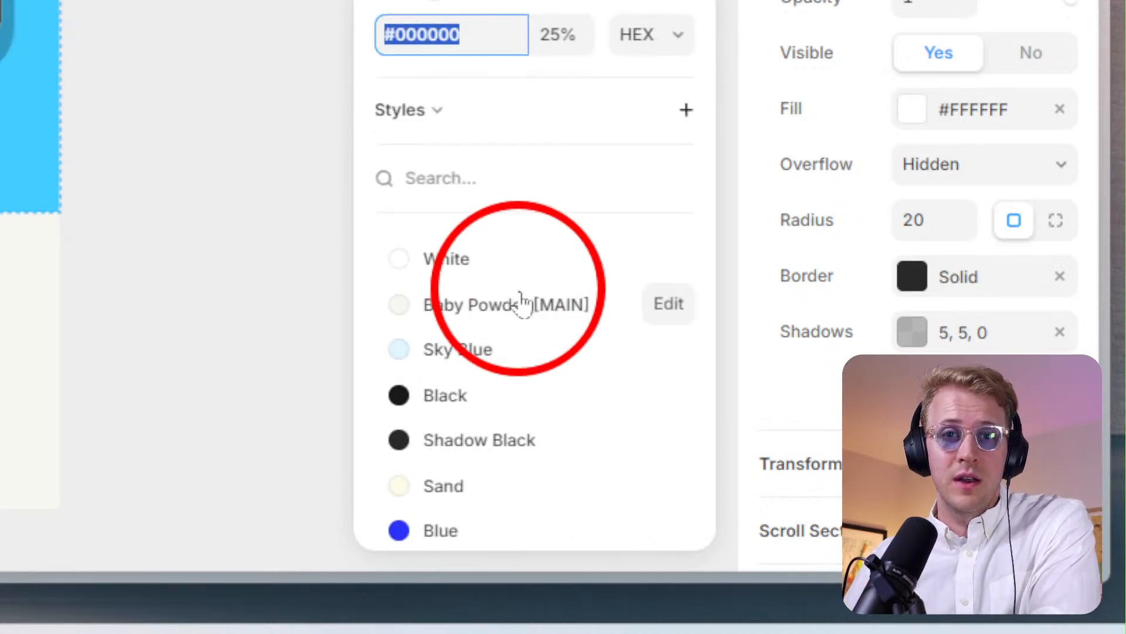
{"action": "left_click", "coordinate": [452, 446]}
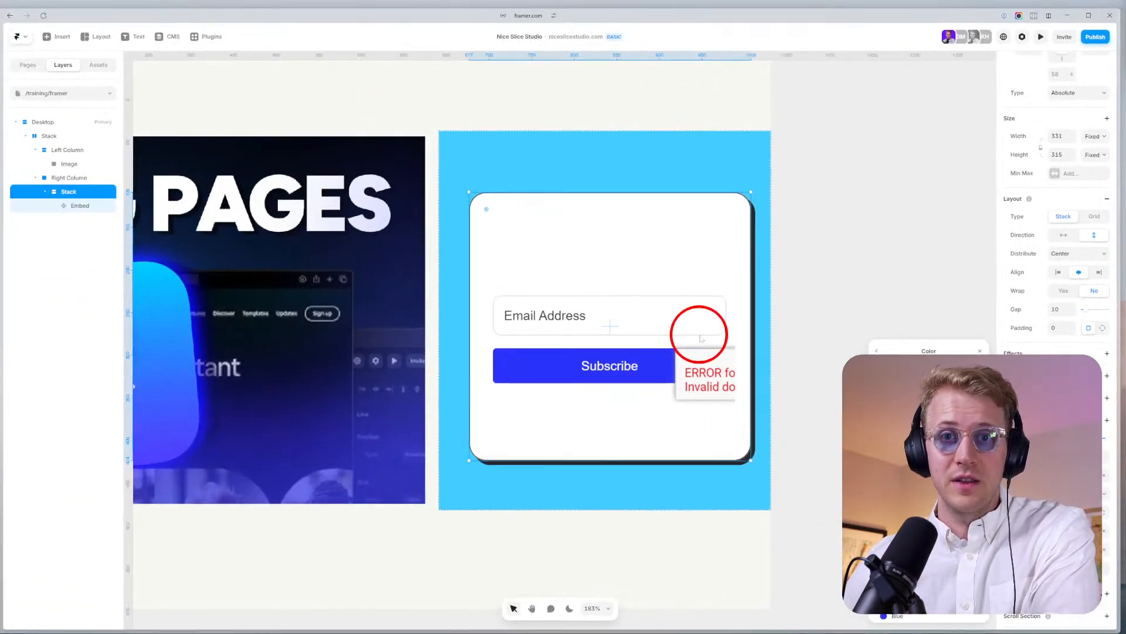
{"action": "scroll", "coordinate": [661, 252], "scroll_direction": "up", "scroll_amount": 3}
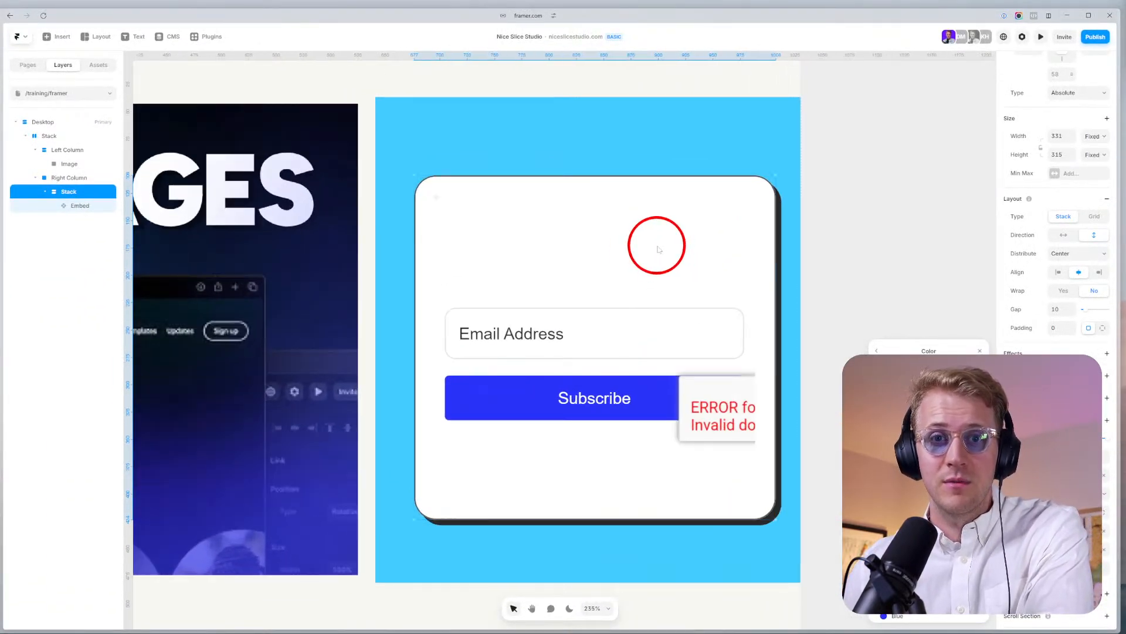
Undo the form stack's shadow changes and redo them to compare the card with and without the shadow.
{"action": "key", "text": "ctrl+z"}
{"action": "key", "text": "ctrl+z"}
{"action": "key", "text": "ctrl+z"}
{"action": "key", "text": "ctrl+z"}
{"action": "key", "text": "ctrl+z"}
{"action": "key", "text": "ctrl+z"}
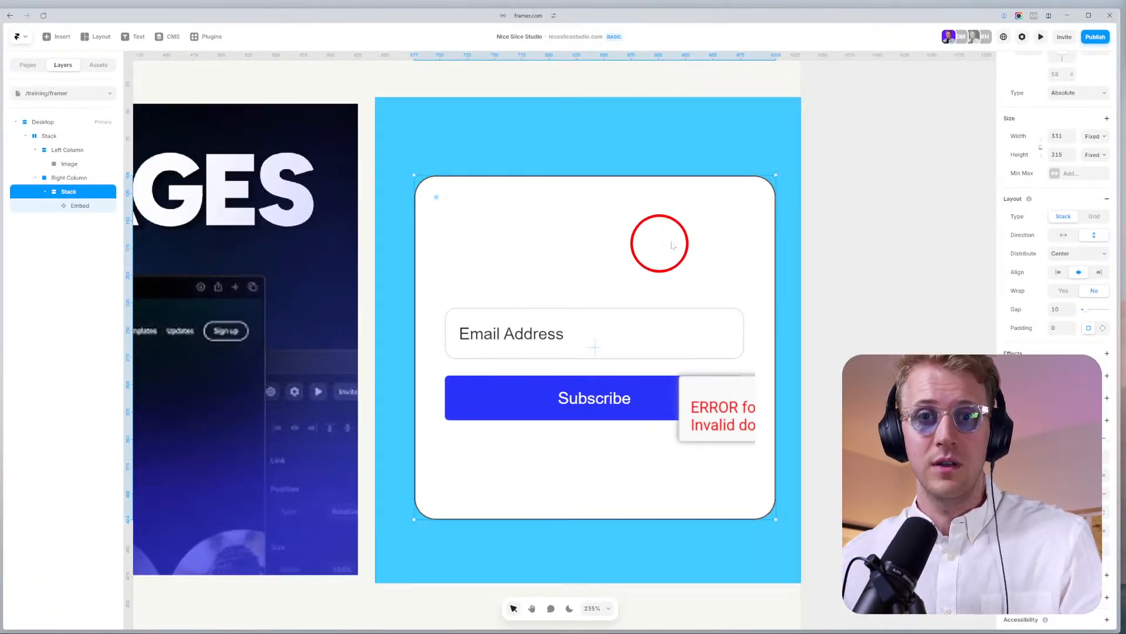
{"action": "key", "text": "ctrl+shift+z"}
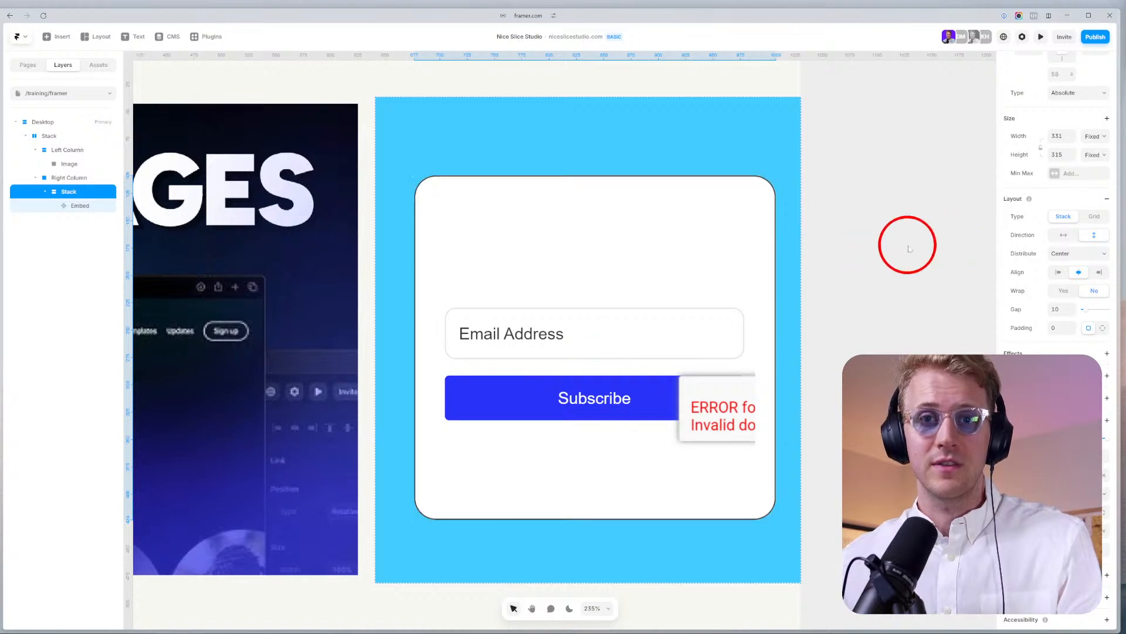
{"action": "key", "text": "ctrl+shift+z"}
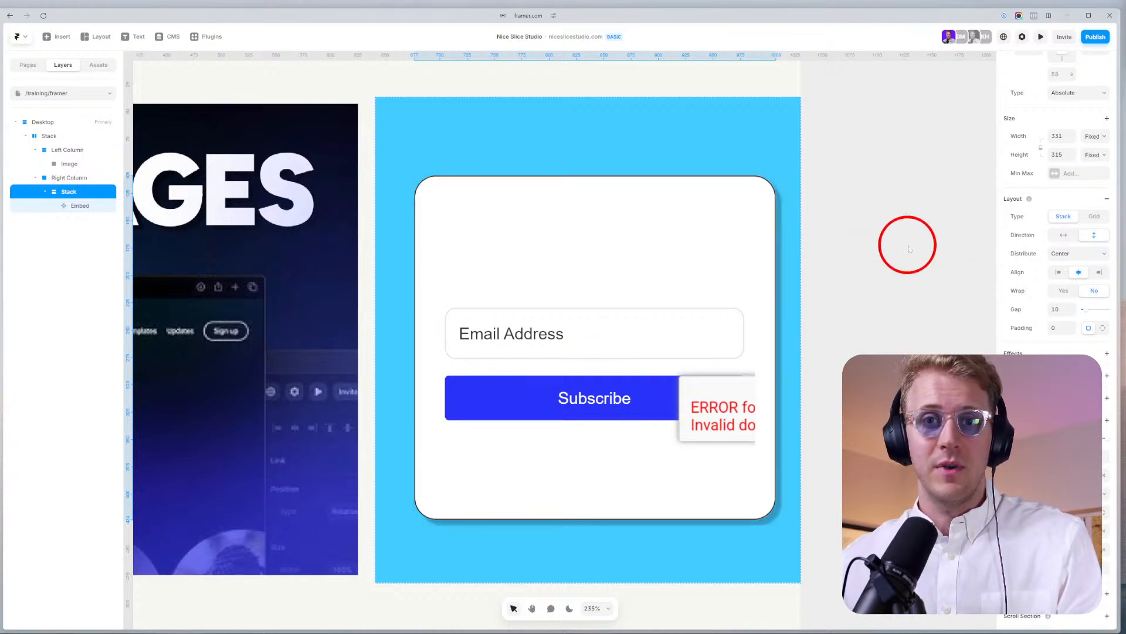
{"action": "key", "text": "ctrl+shift+z"}
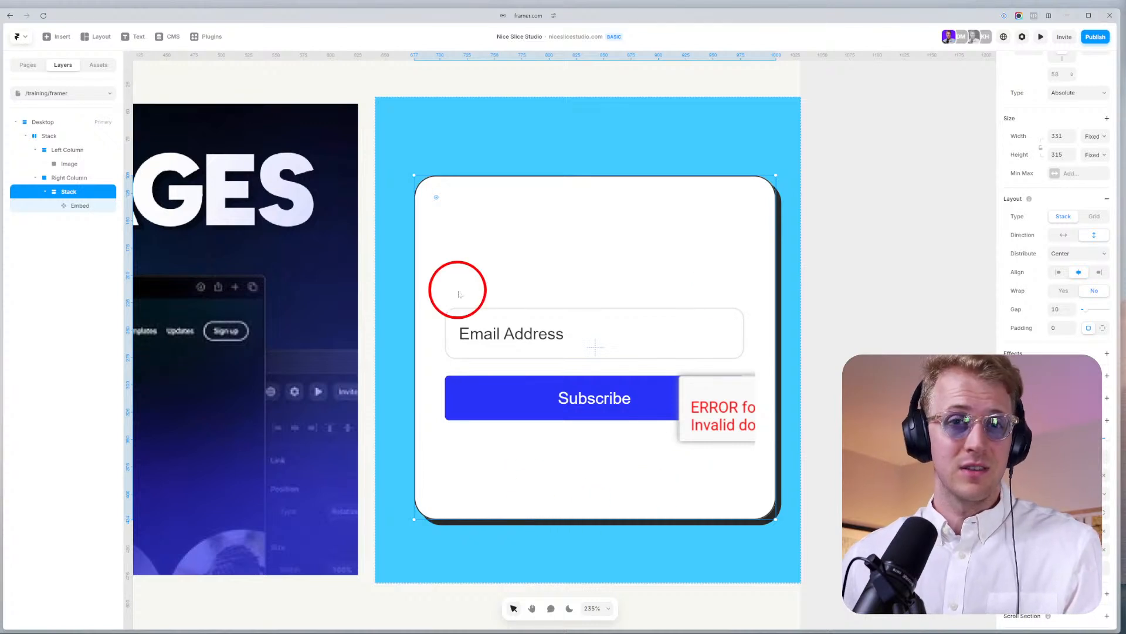
Select the embed inside the form stack and reduce its height to about 193.
{"action": "scroll", "coordinate": [470, 253], "scroll_direction": "down", "scroll_amount": 3}
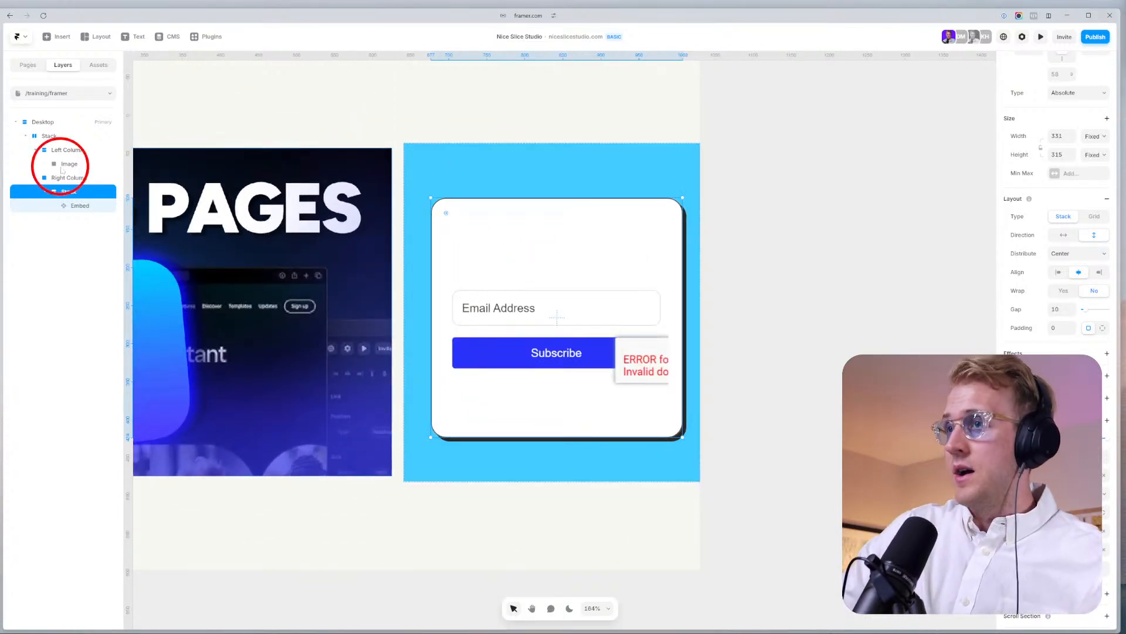
{"action": "left_click", "coordinate": [75, 206]}
{"action": "left_click_drag", "start_coordinate": [478, 242], "coordinate": [514, 247]}
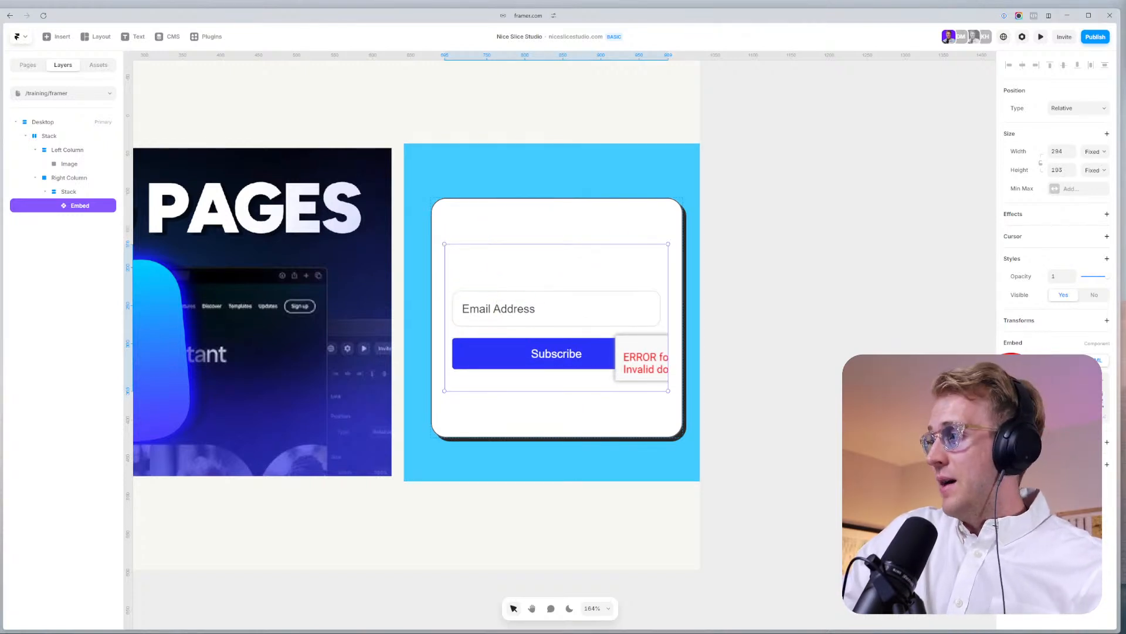
Find the ConvertKit form component with the search "conv" and place it above the embed in the form stack.
{"action": "left_click", "coordinate": [52, 41]}
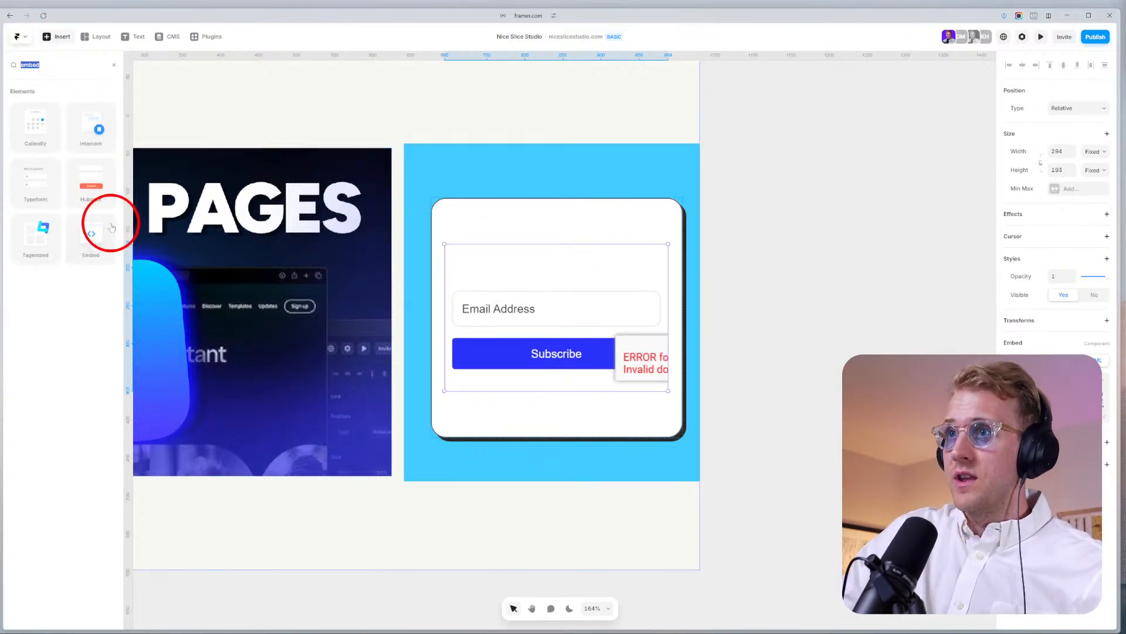
{"action": "type", "text": "conv"}
{"action": "left_click_drag", "start_coordinate": [64, 150], "coordinate": [470, 249]}
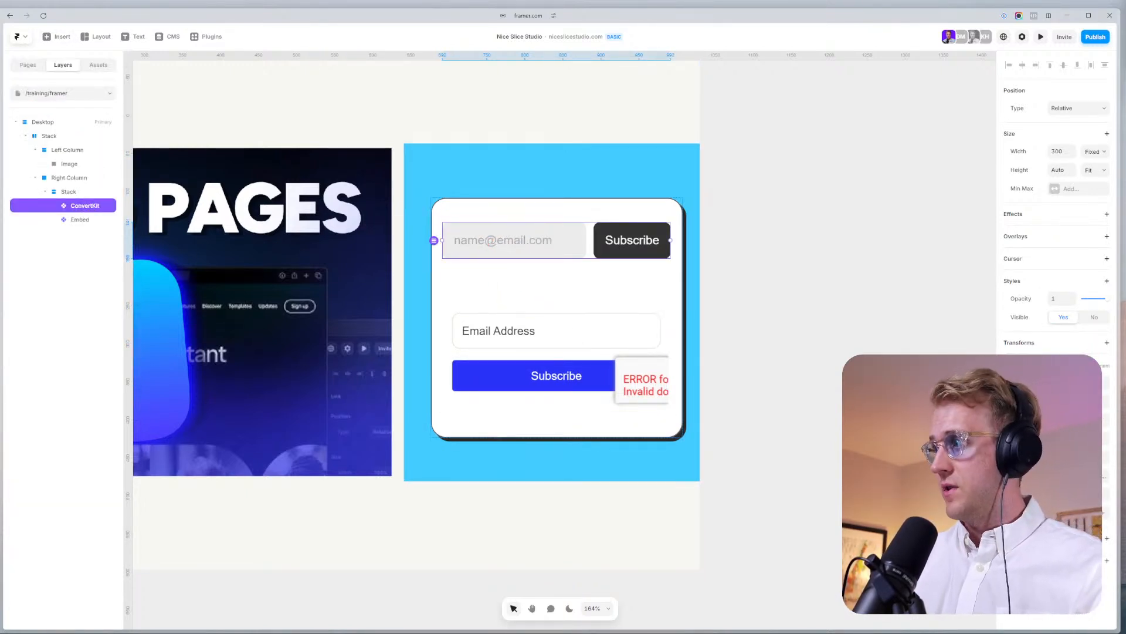
Compare the embed's and ConvertKit form's settings, and move the ConvertKit form out of the stack onto the empty canvas beside the page.
{"action": "left_click", "coordinate": [485, 377]}
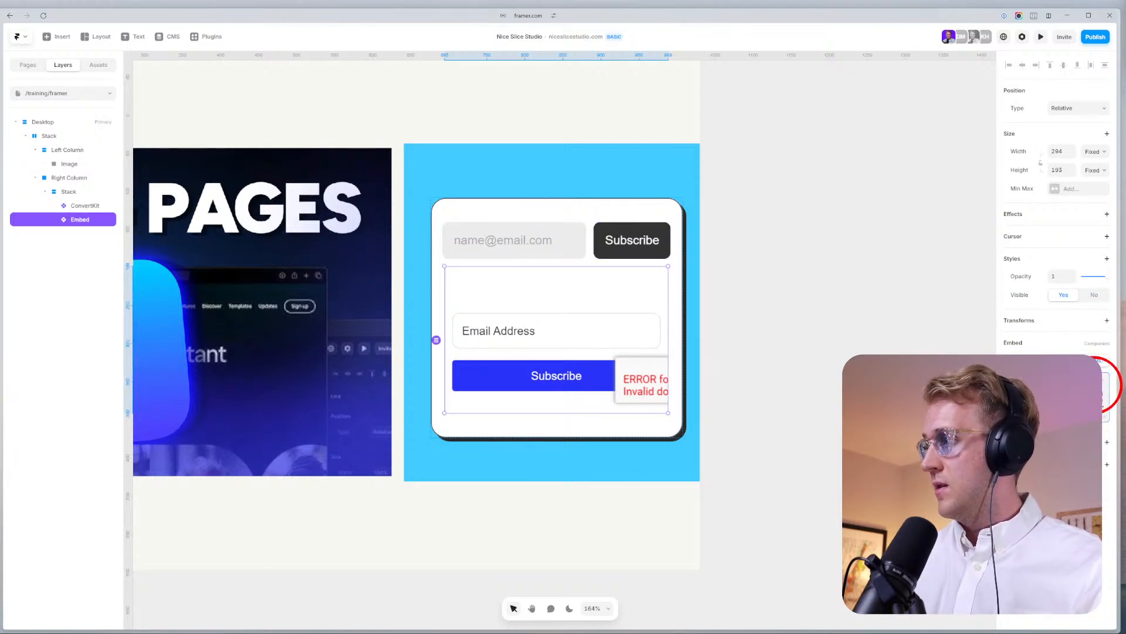
{"action": "left_click", "coordinate": [556, 238]}
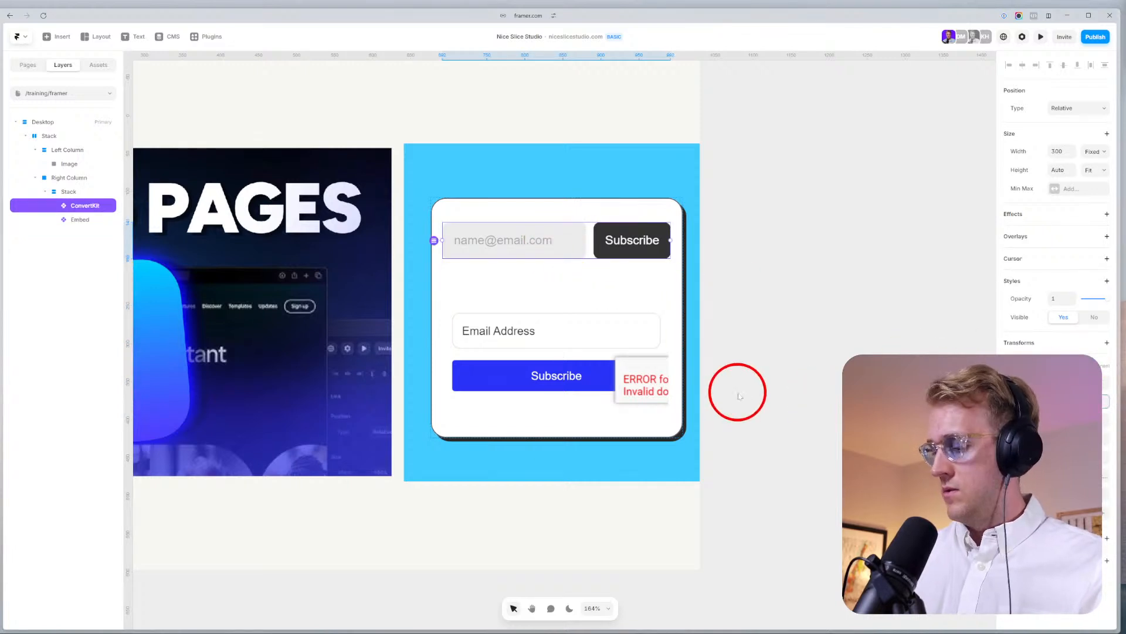
{"action": "left_click", "coordinate": [472, 320]}
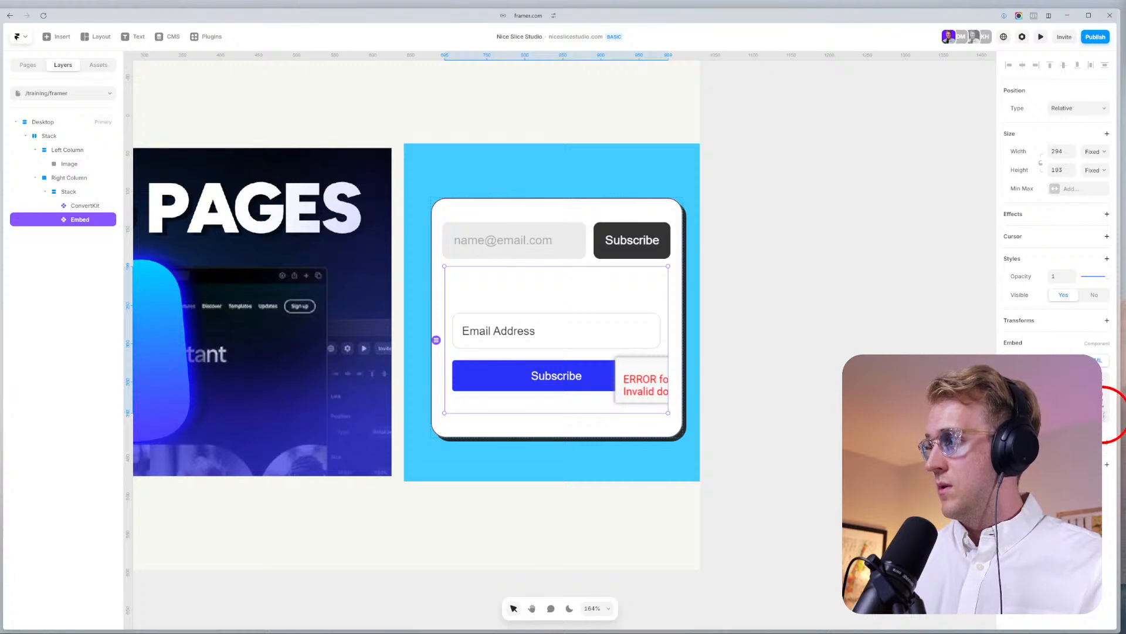
{"action": "left_click", "coordinate": [482, 431]}
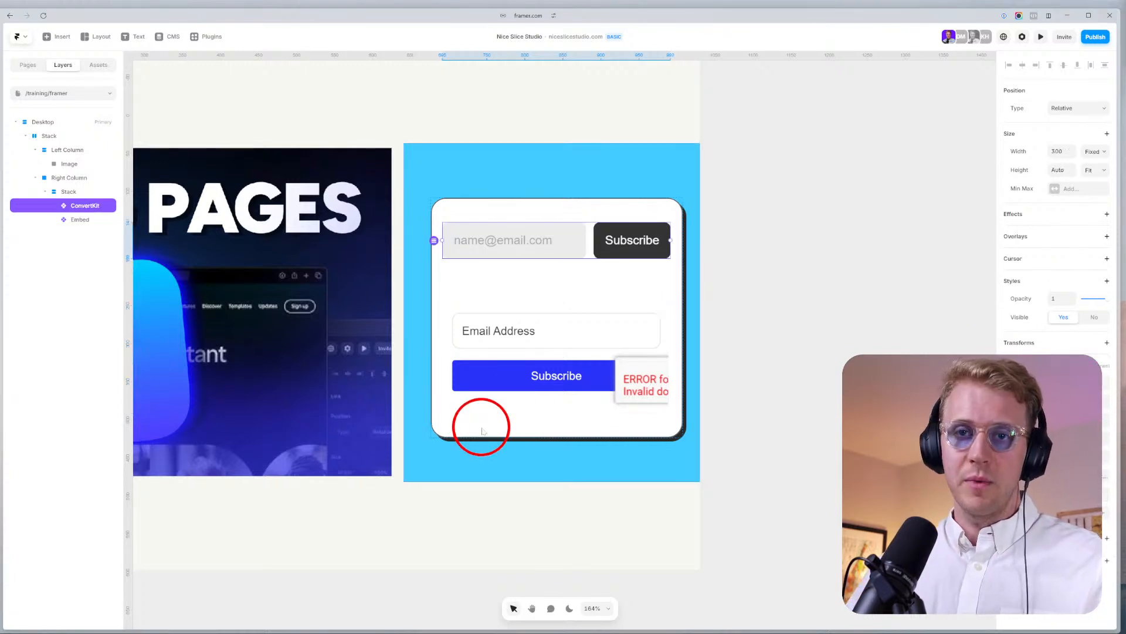
{"action": "left_click_drag", "start_coordinate": [545, 235], "coordinate": [840, 223]}
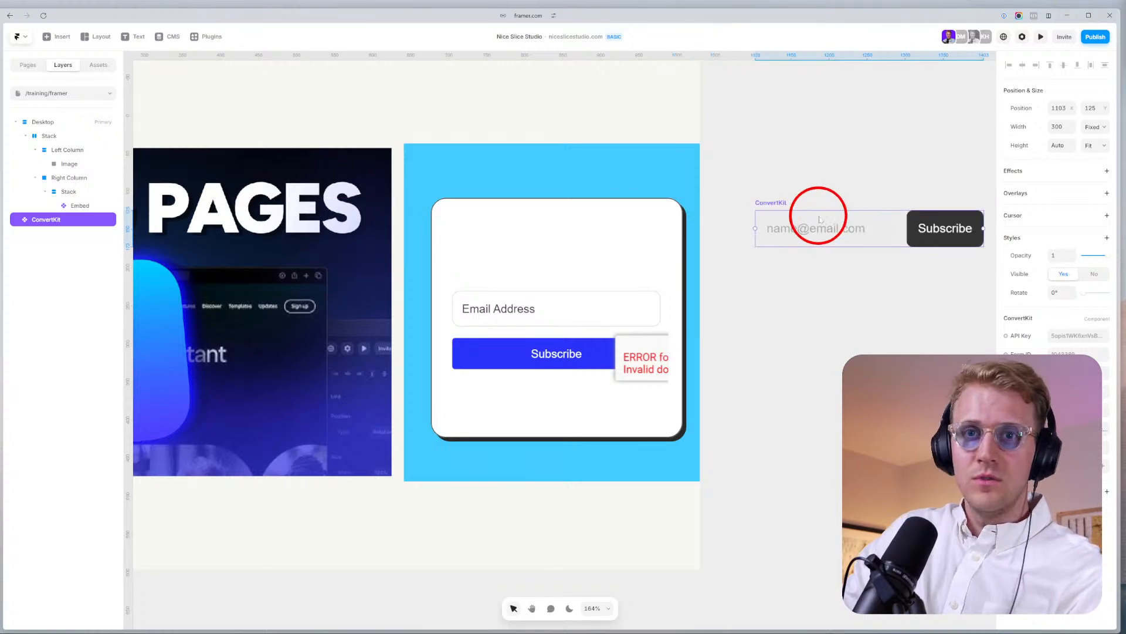
Preview the landing page and check how the signup card looks beside the image column.
{"action": "left_click", "coordinate": [511, 285]}
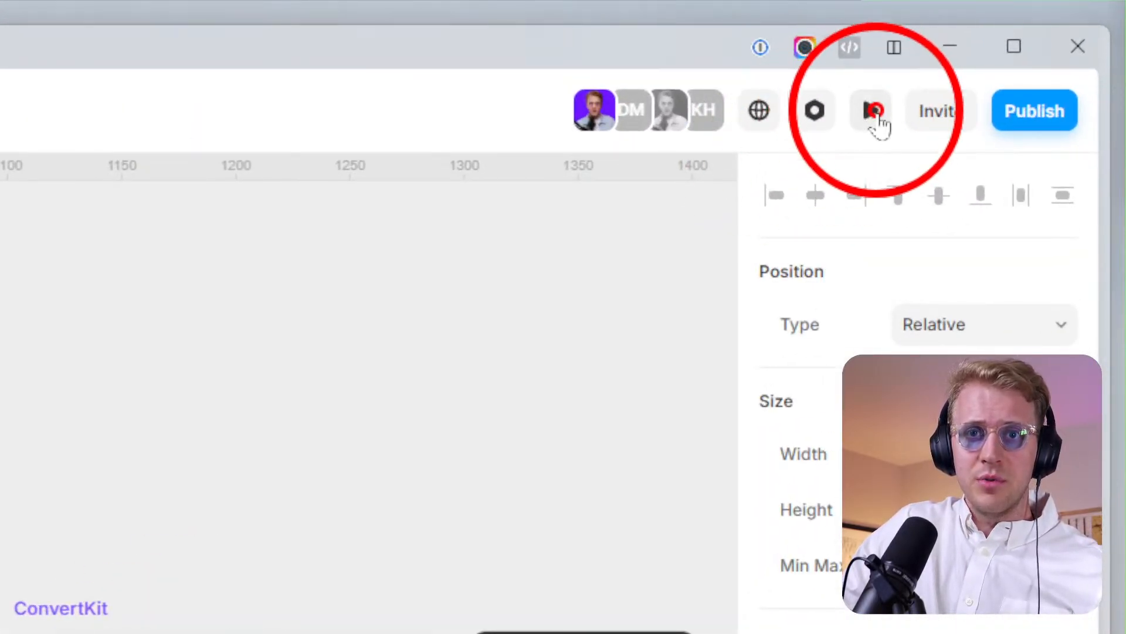
{"action": "left_click", "coordinate": [872, 113]}
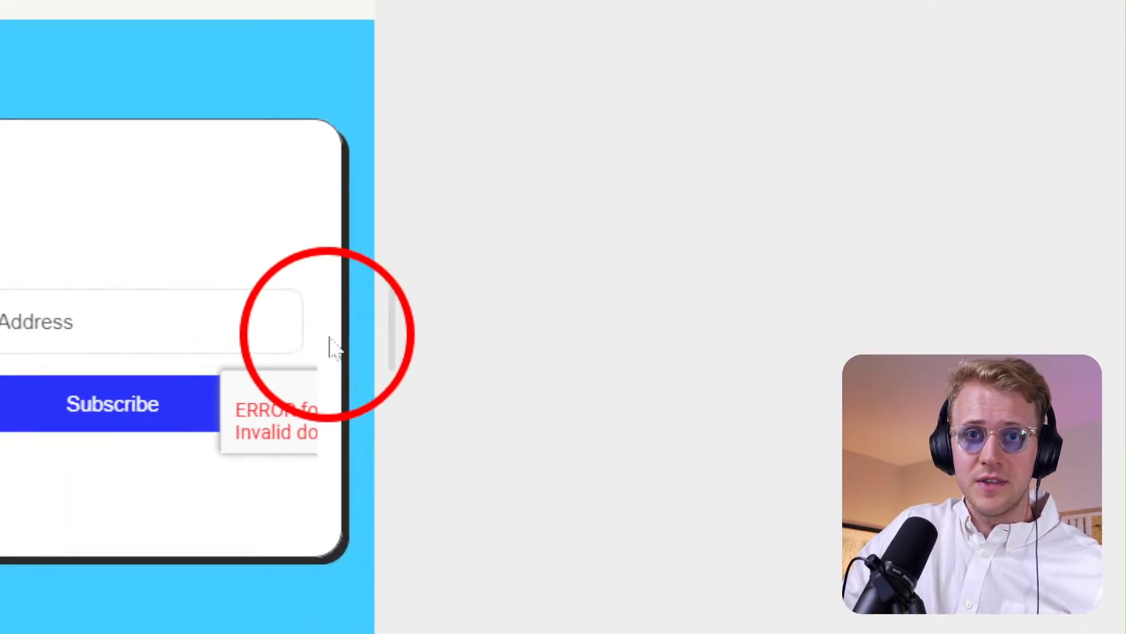
{"action": "left_click_drag", "start_coordinate": [327, 336], "coordinate": [322, 365]}
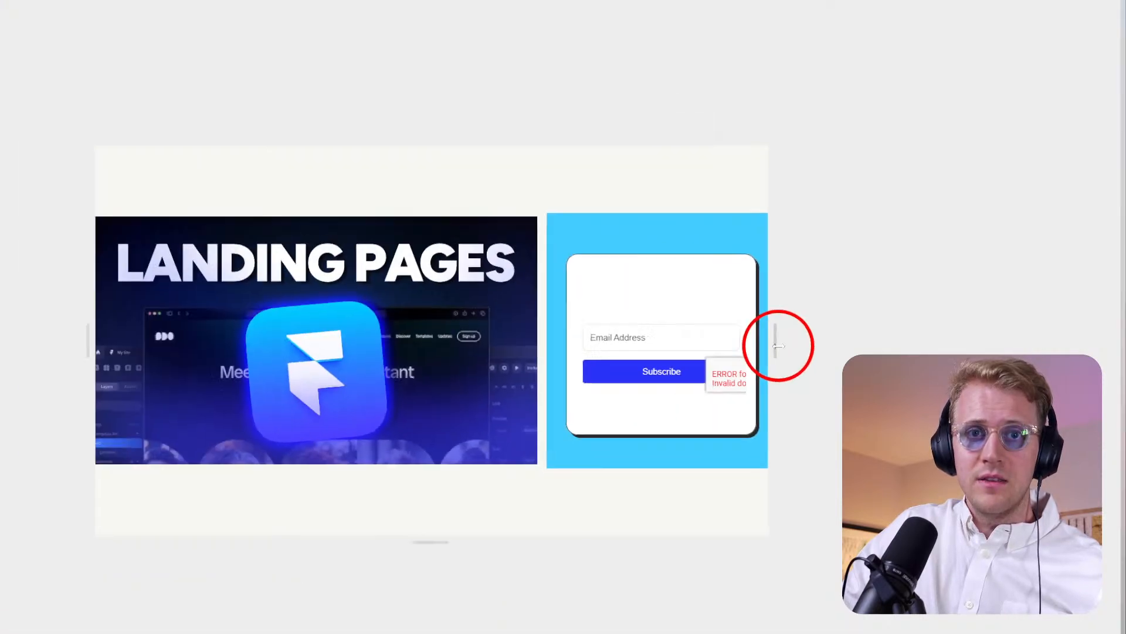
Check how the page preview responds at a 320 px width and when widened, and leave the preview.
{"action": "left_click_drag", "start_coordinate": [777, 347], "coordinate": [598, 334]}
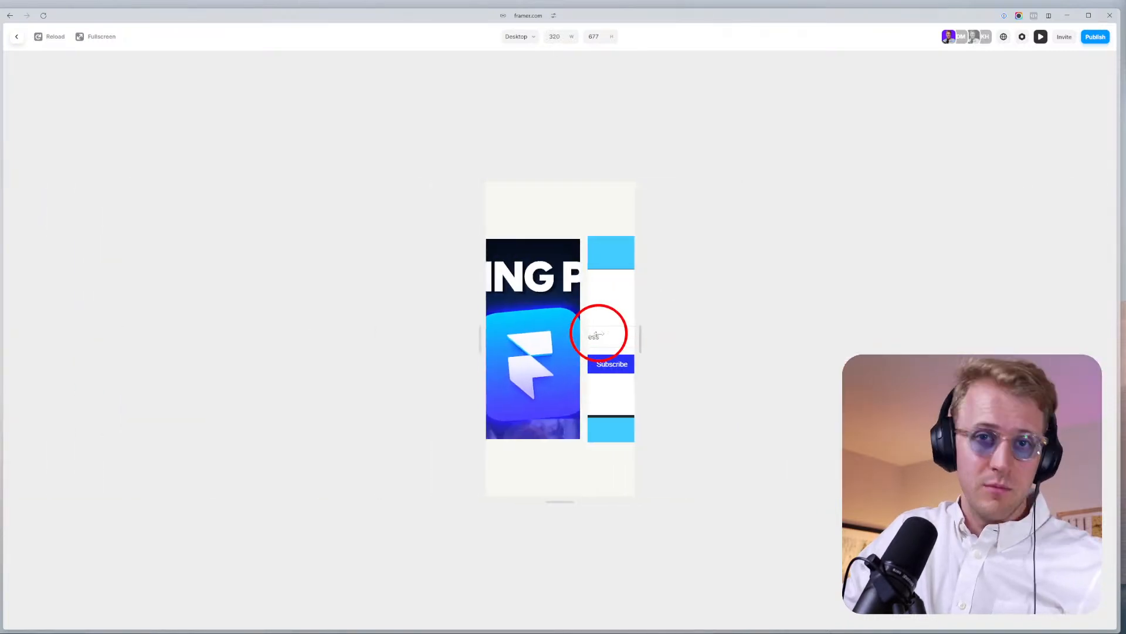
{"action": "left_click_drag", "start_coordinate": [679, 312], "coordinate": [1087, 162]}
{"action": "left_click", "coordinate": [1041, 37]}
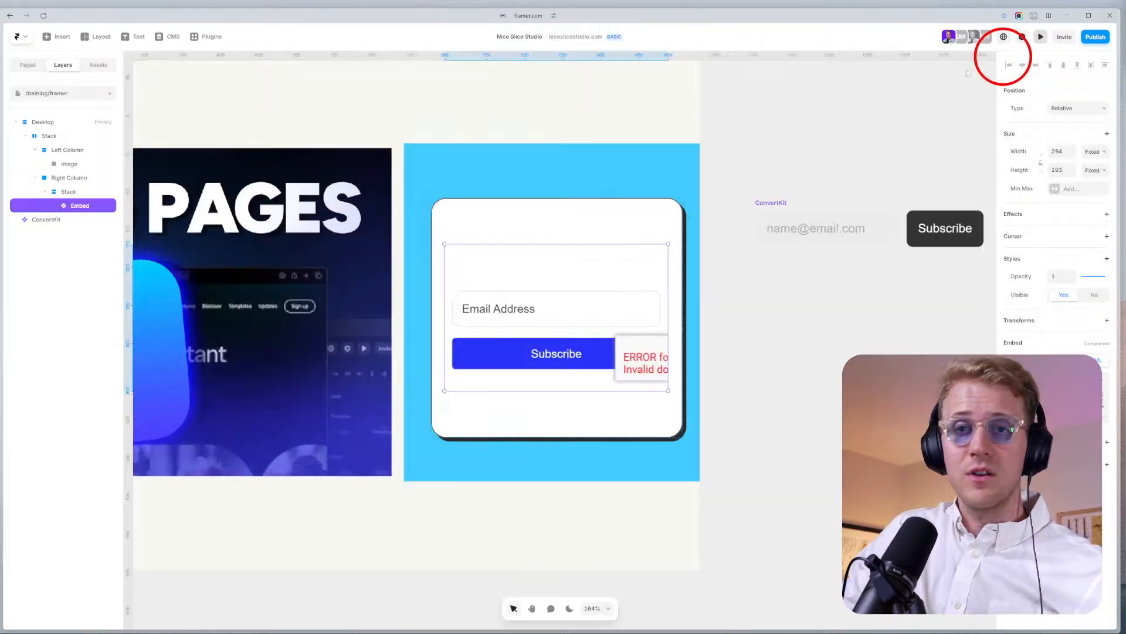
Remove the light blue background fill from the Right Column behind the email signup card.
{"action": "left_click", "coordinate": [558, 217]}
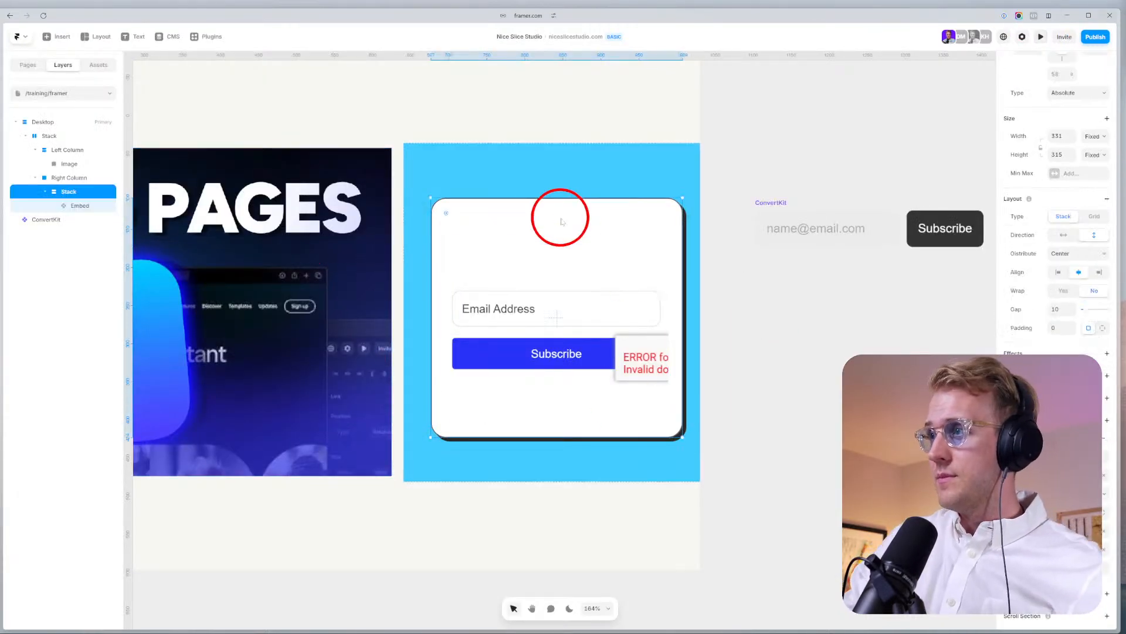
{"action": "left_click", "coordinate": [488, 175]}
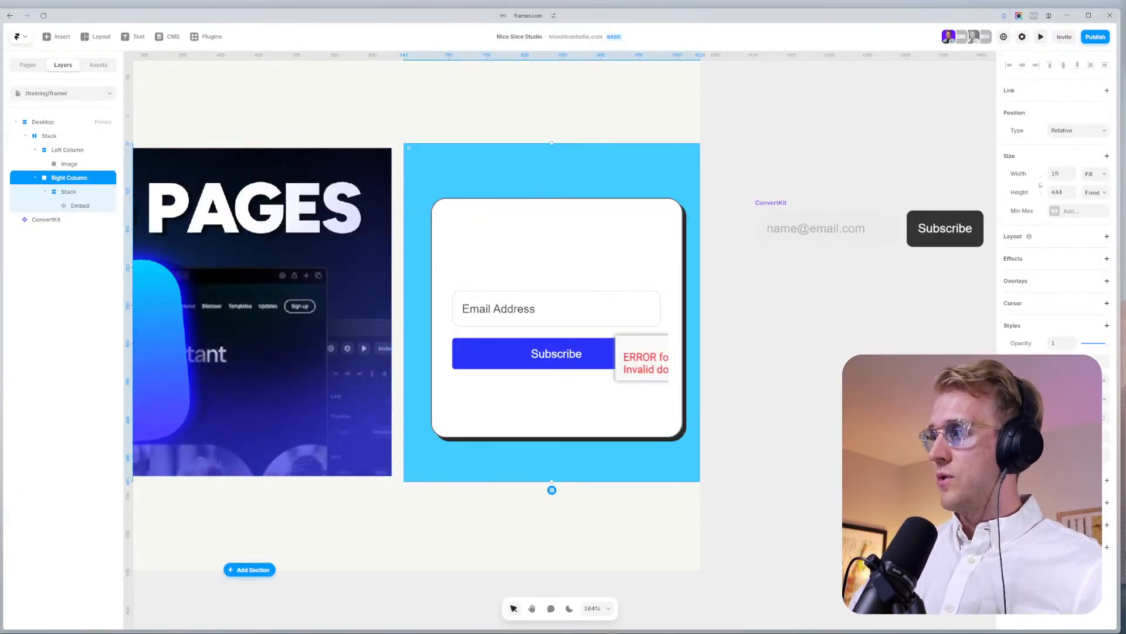
{"action": "left_click", "coordinate": [1068, 380]}
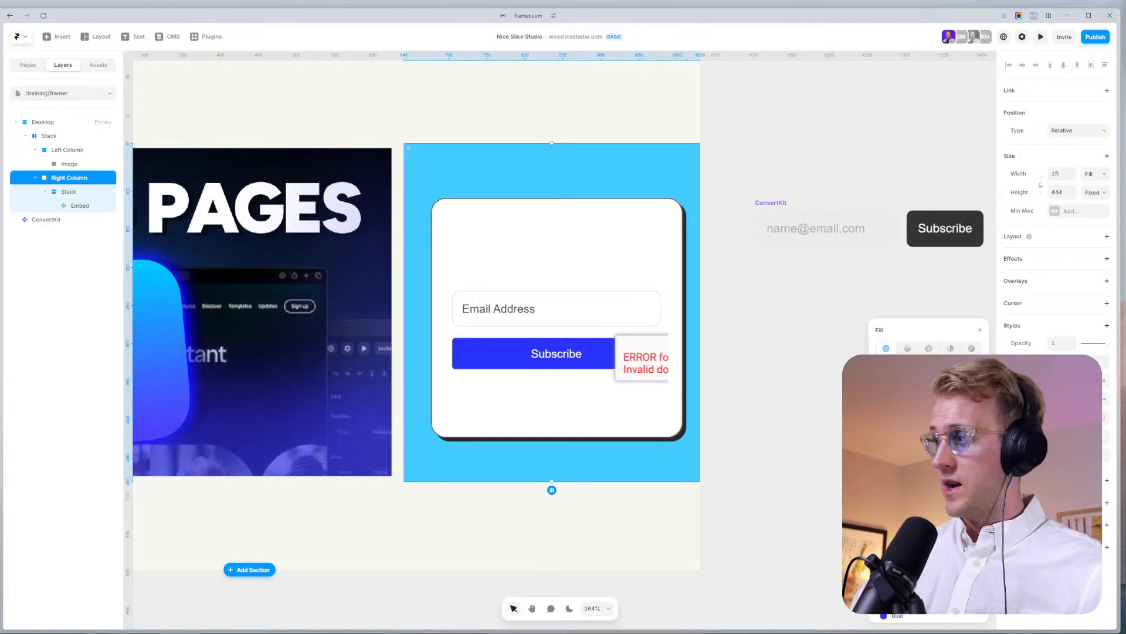
{"action": "left_click", "coordinate": [1104, 381]}
{"action": "left_click", "coordinate": [780, 199]}
Try pale blue, cream and strong blue background fills on the Desktop breakpoint, and return it to off-white.
{"action": "scroll", "coordinate": [474, 234], "scroll_direction": "down", "scroll_amount": 3}
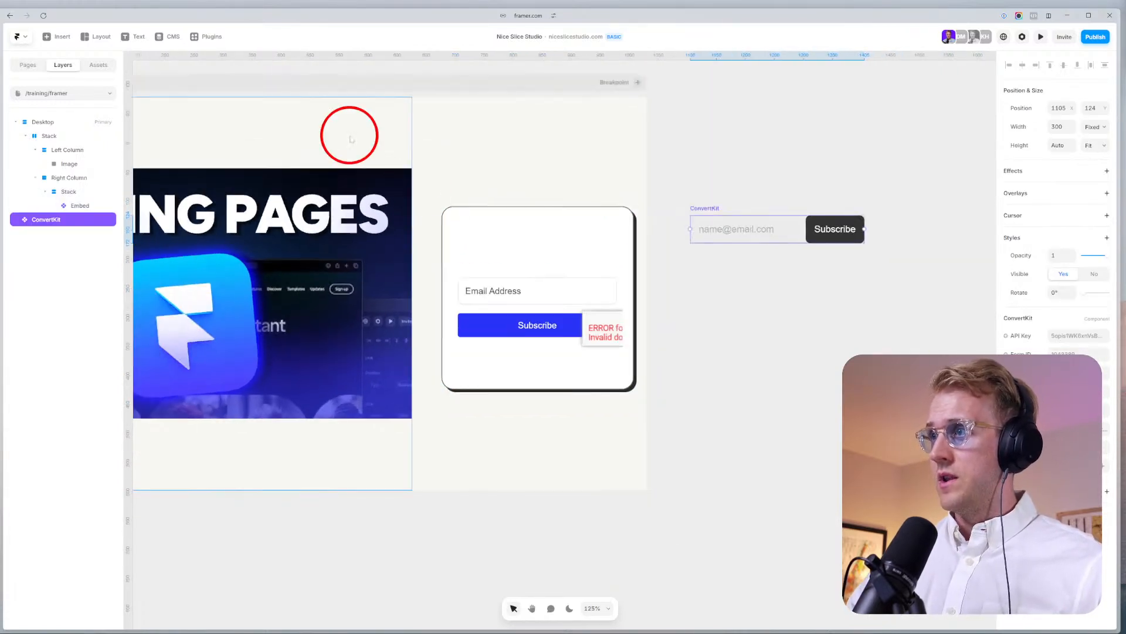
{"action": "scroll", "coordinate": [349, 139], "scroll_direction": "left", "scroll_amount": 5}
{"action": "left_click", "coordinate": [323, 113]}
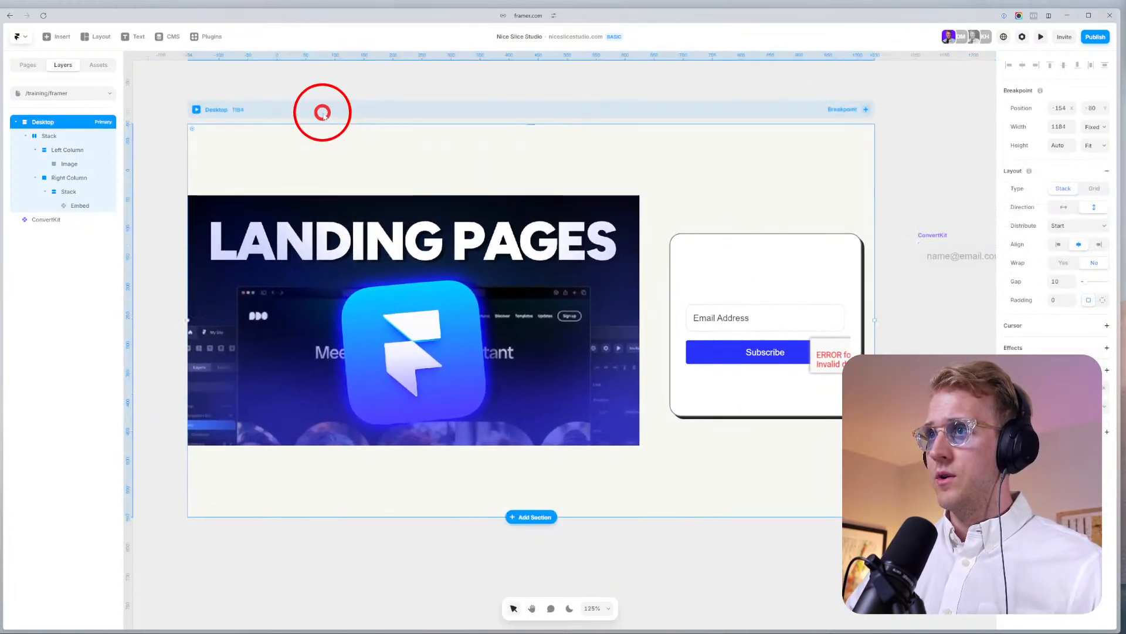
{"action": "left_click", "coordinate": [1092, 389]}
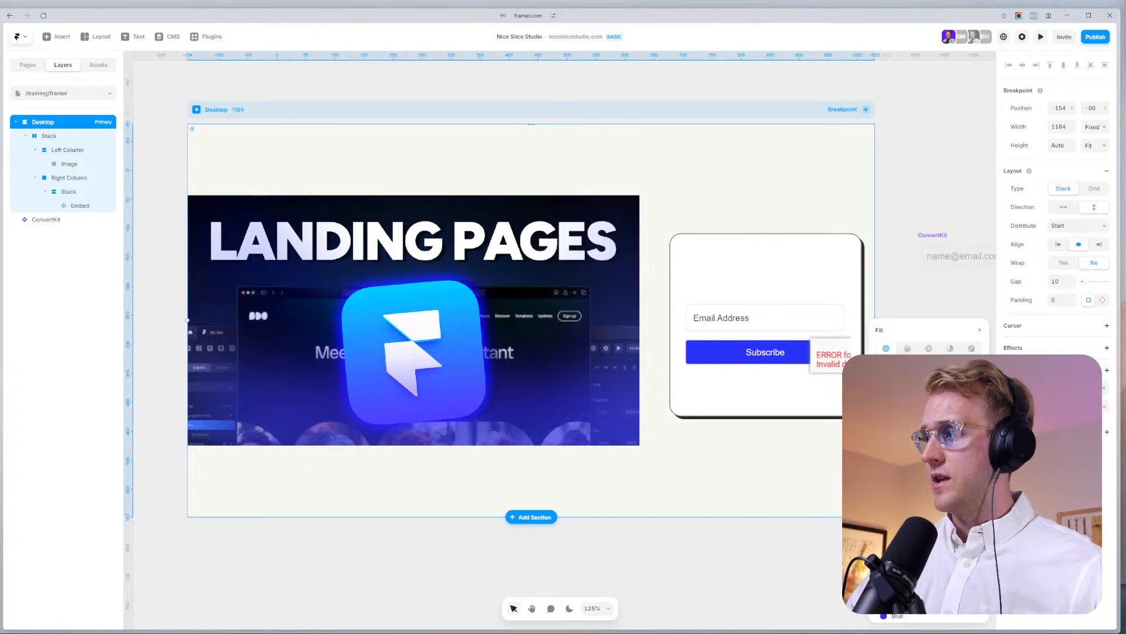
{"action": "left_click", "coordinate": [880, 364]}
{"action": "left_click", "coordinate": [903, 587]}
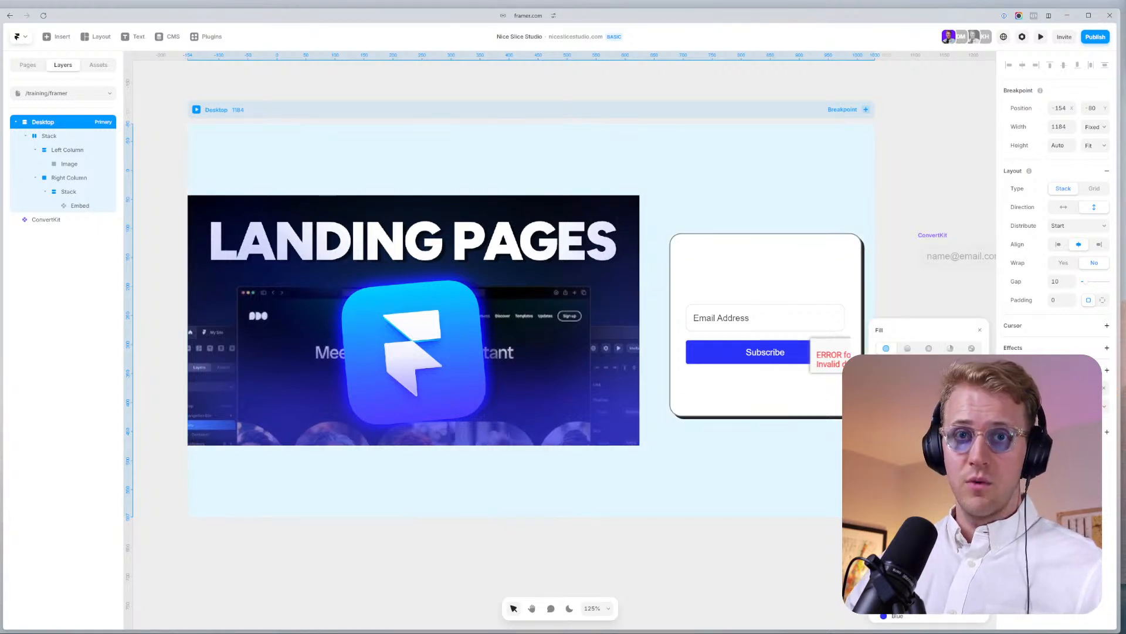
{"action": "left_click", "coordinate": [902, 579]}
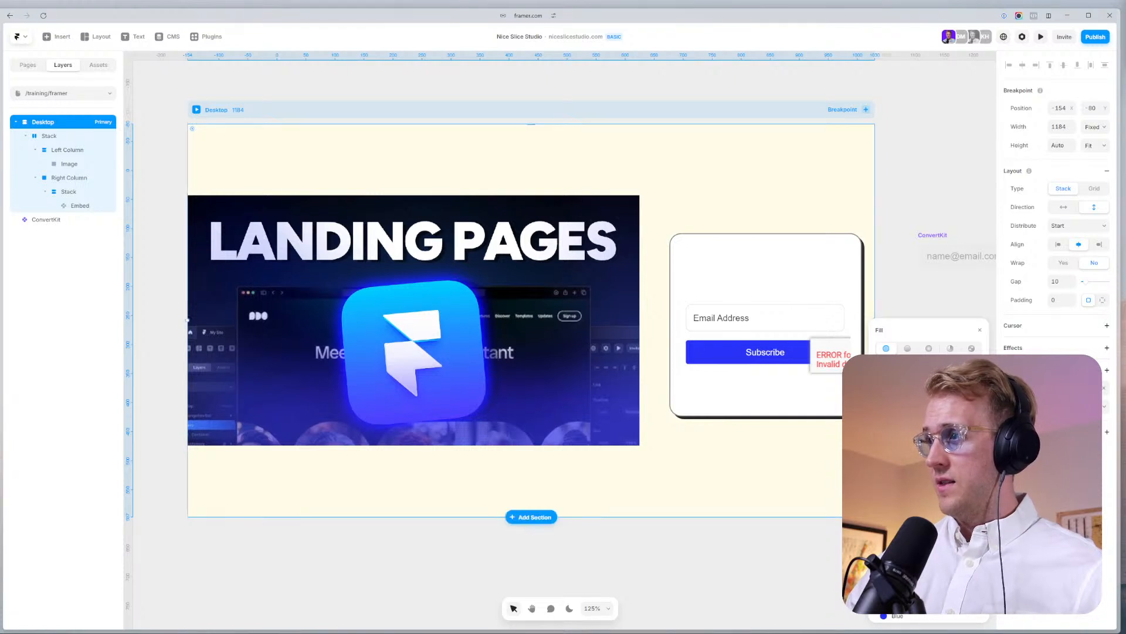
{"action": "left_click", "coordinate": [903, 587]}
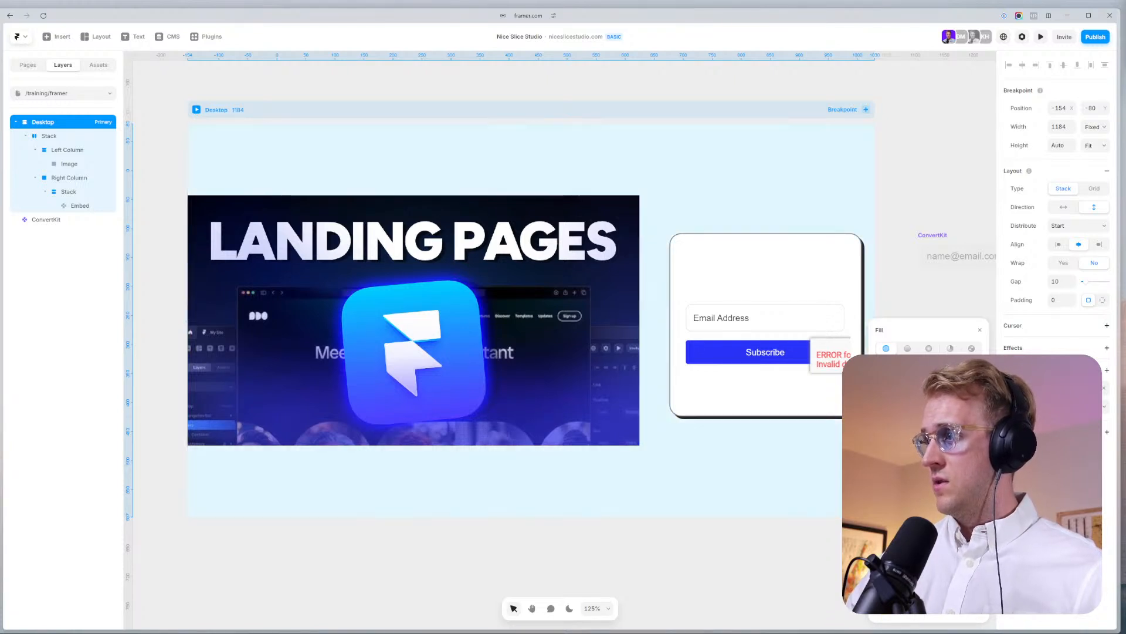
{"action": "left_click", "coordinate": [903, 592]}
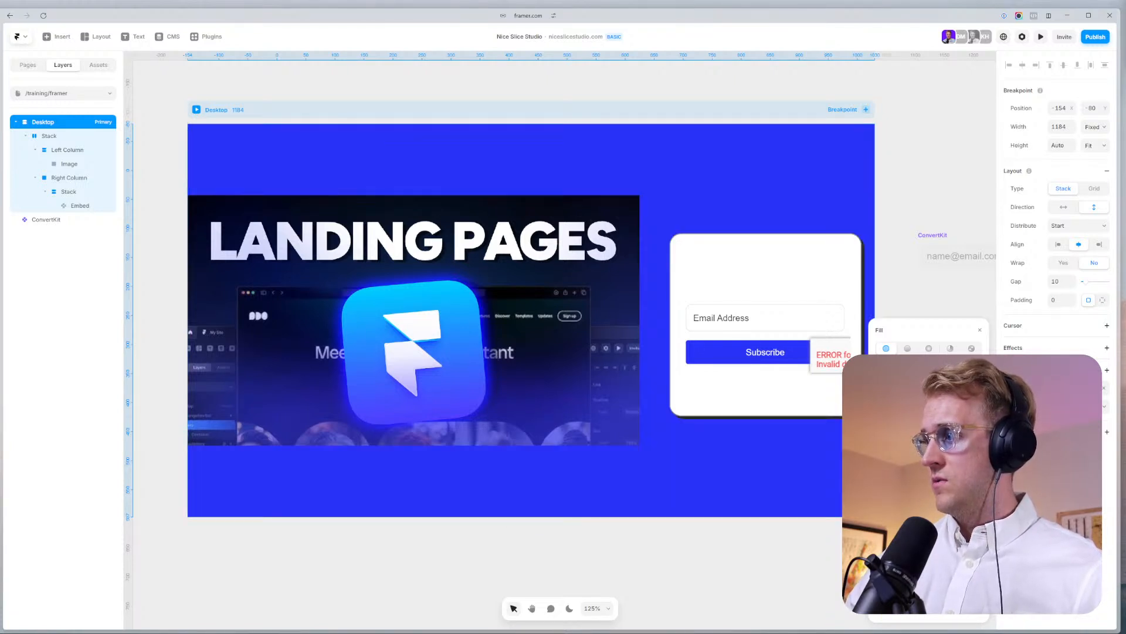
{"action": "left_click", "coordinate": [904, 592]}
{"action": "left_click", "coordinate": [903, 581]}
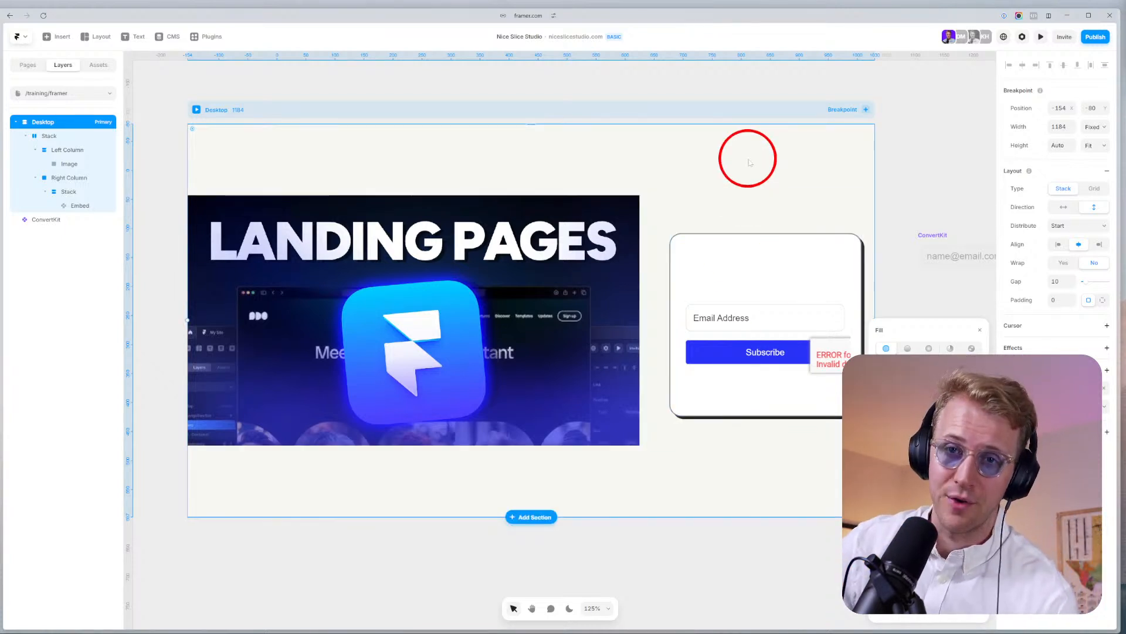
{"action": "left_click", "coordinate": [931, 176]}
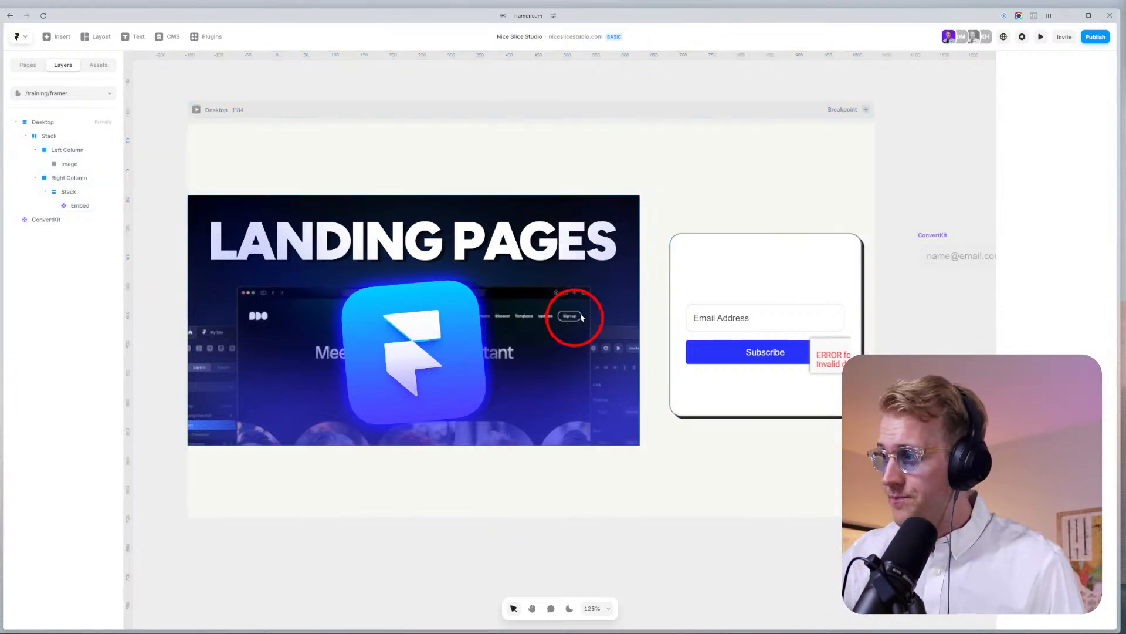
Set the Left Column's height to Fit Content.
{"action": "left_click", "coordinate": [668, 218]}
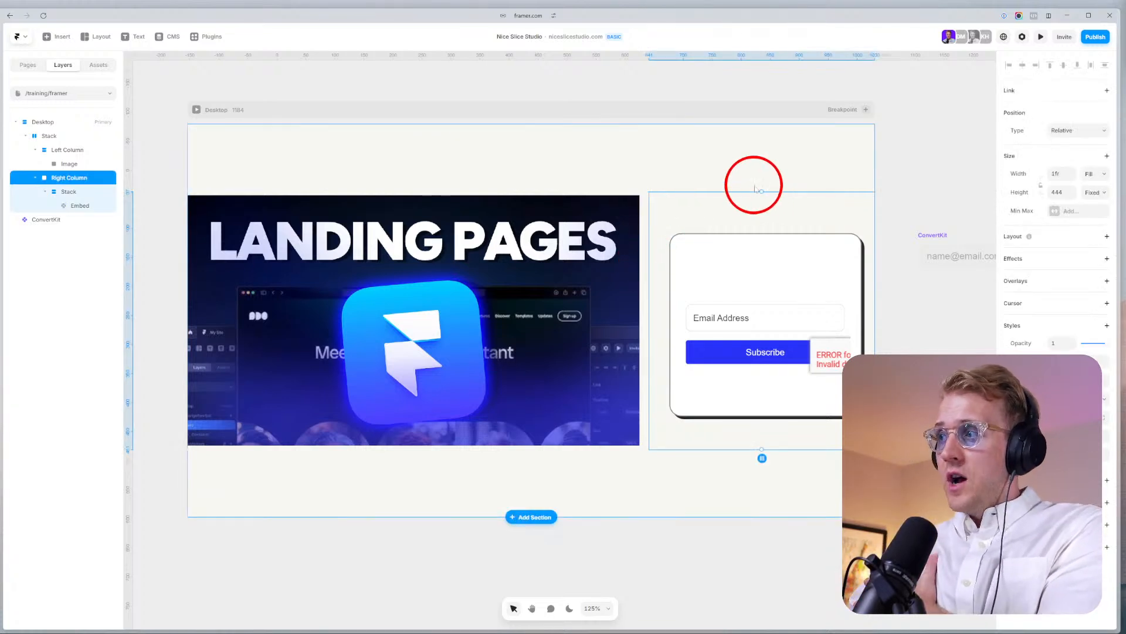
{"action": "left_click", "coordinate": [490, 181]}
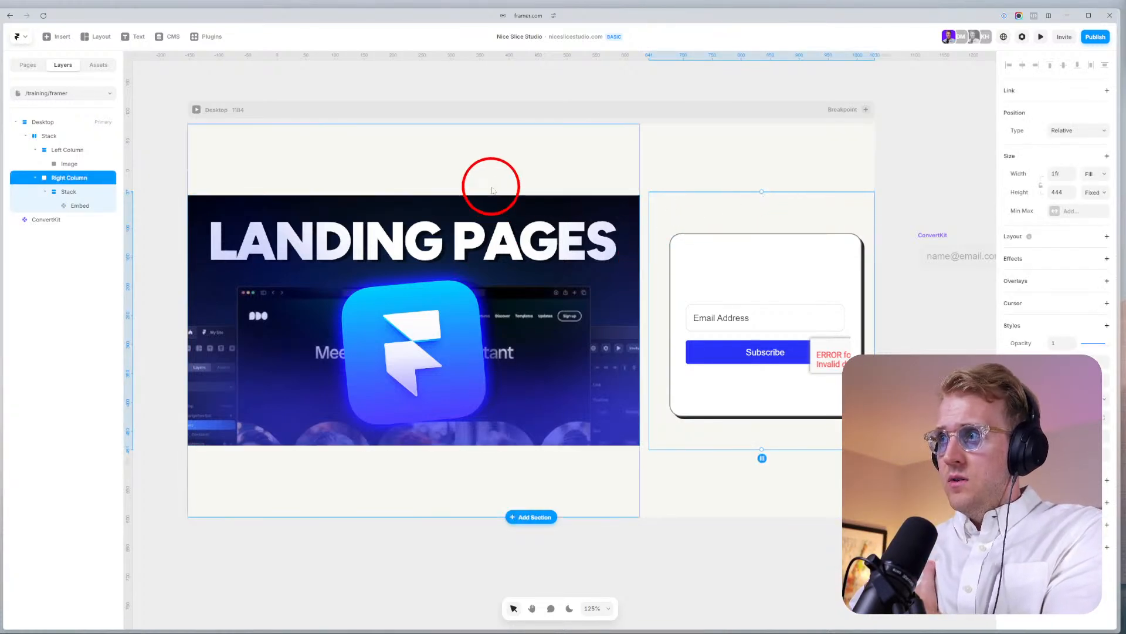
{"action": "left_click", "coordinate": [35, 149]}
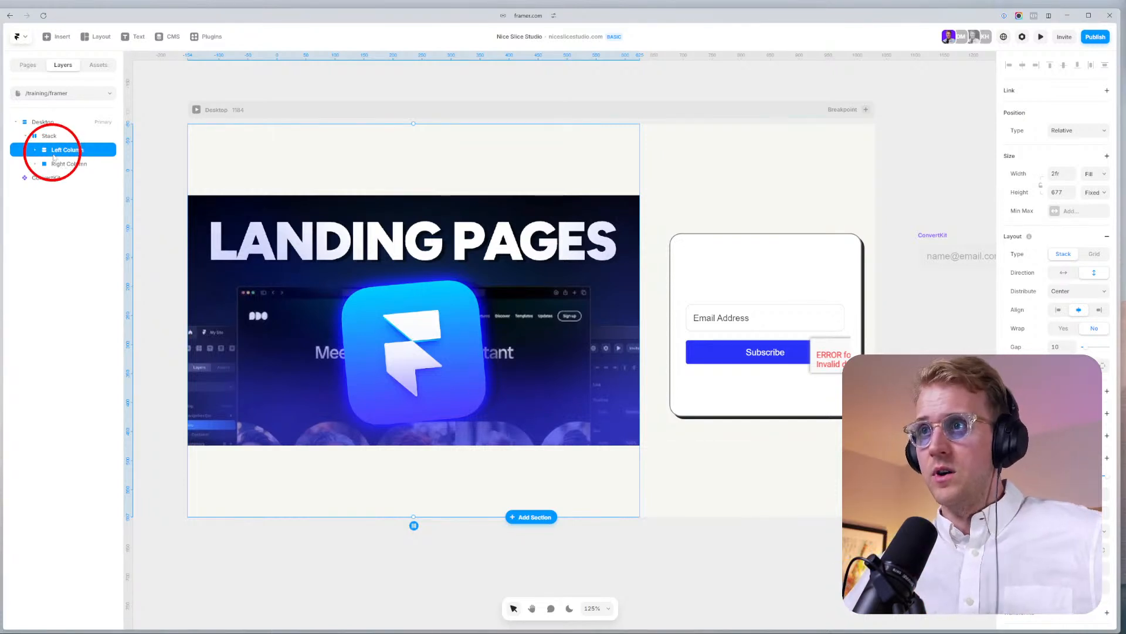
{"action": "left_click", "coordinate": [1103, 194]}
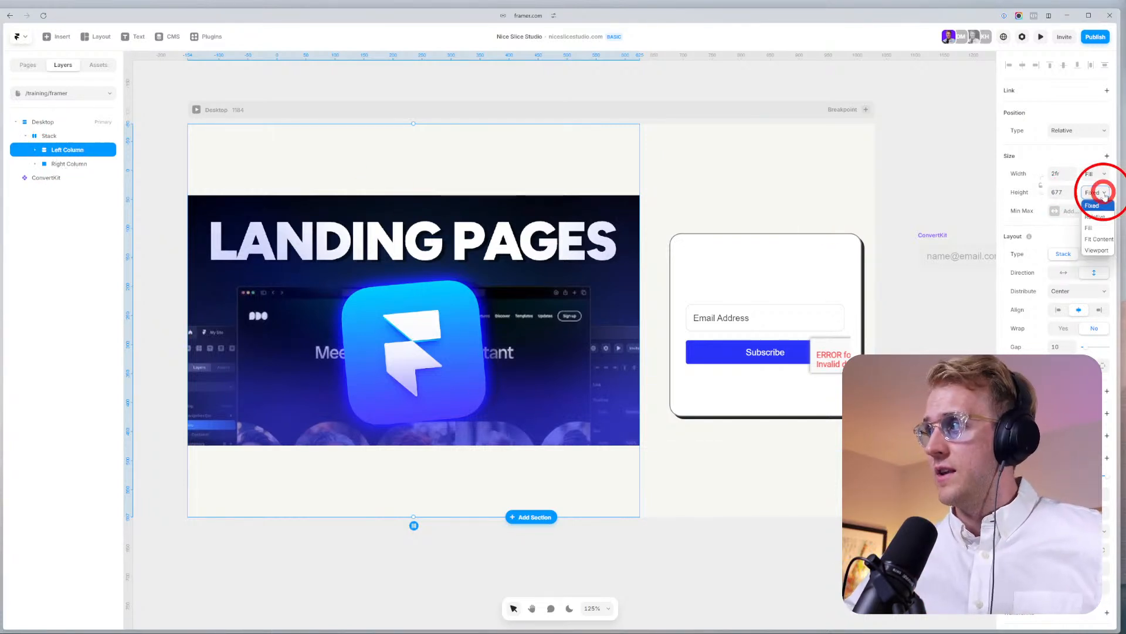
{"action": "left_click", "coordinate": [1098, 239]}
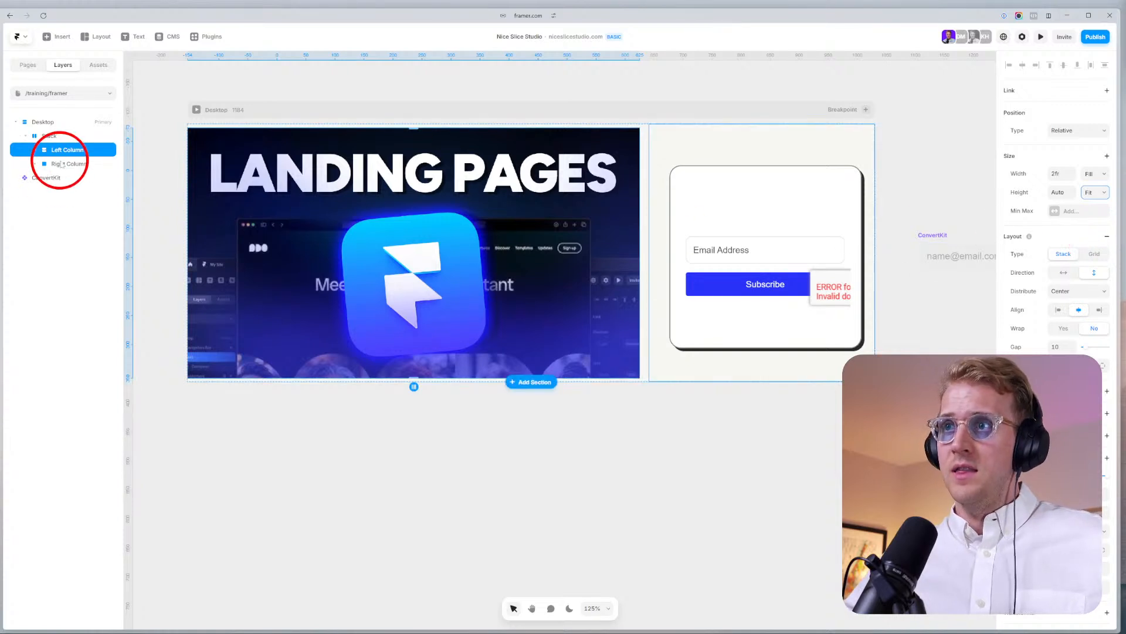
Try Fit Content as the Right Column's height, and settle on Fill.
{"action": "left_click", "coordinate": [62, 165]}
{"action": "left_click", "coordinate": [1095, 193]}
{"action": "left_click", "coordinate": [1096, 239]}
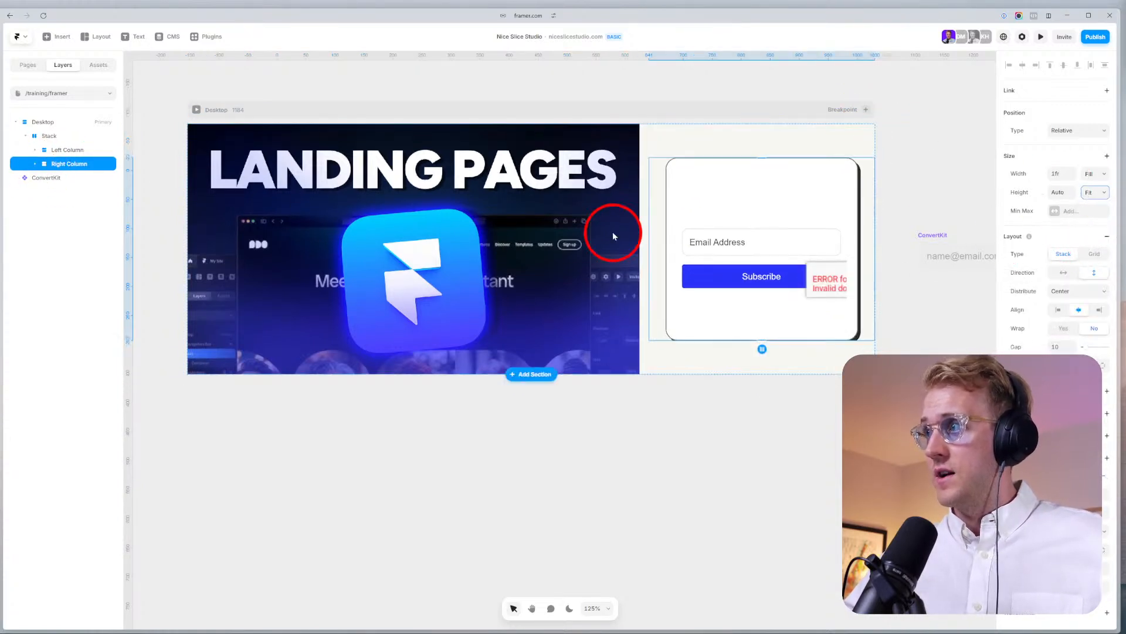
{"action": "left_click", "coordinate": [1094, 193]}
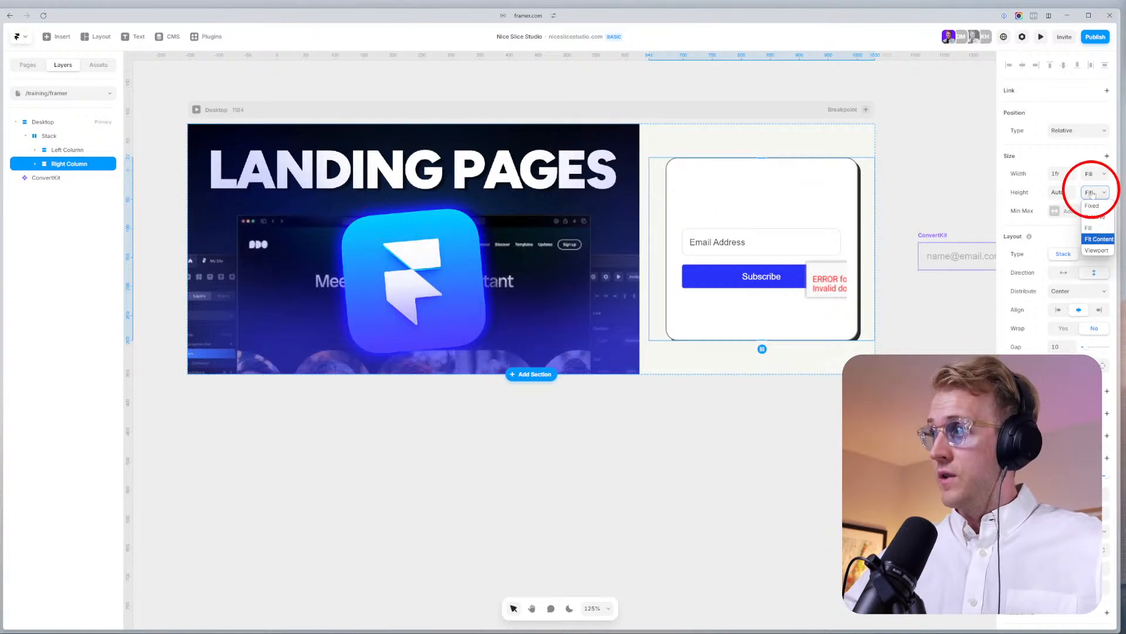
{"action": "left_click", "coordinate": [1096, 223]}
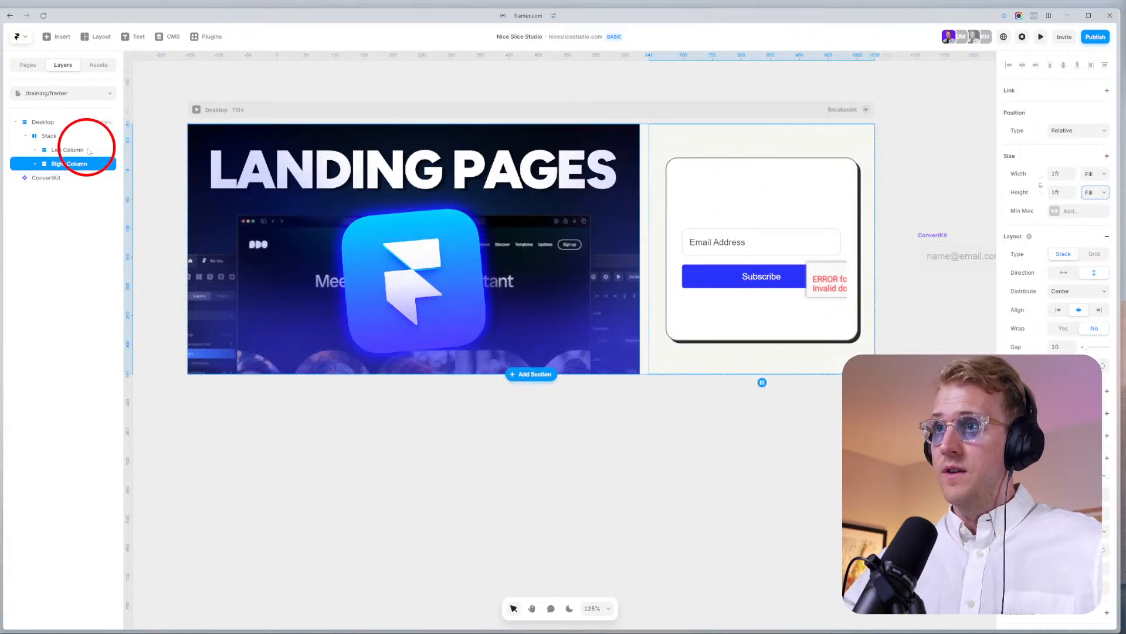
Set the Left Column's height to Fill.
{"action": "left_click", "coordinate": [89, 150]}
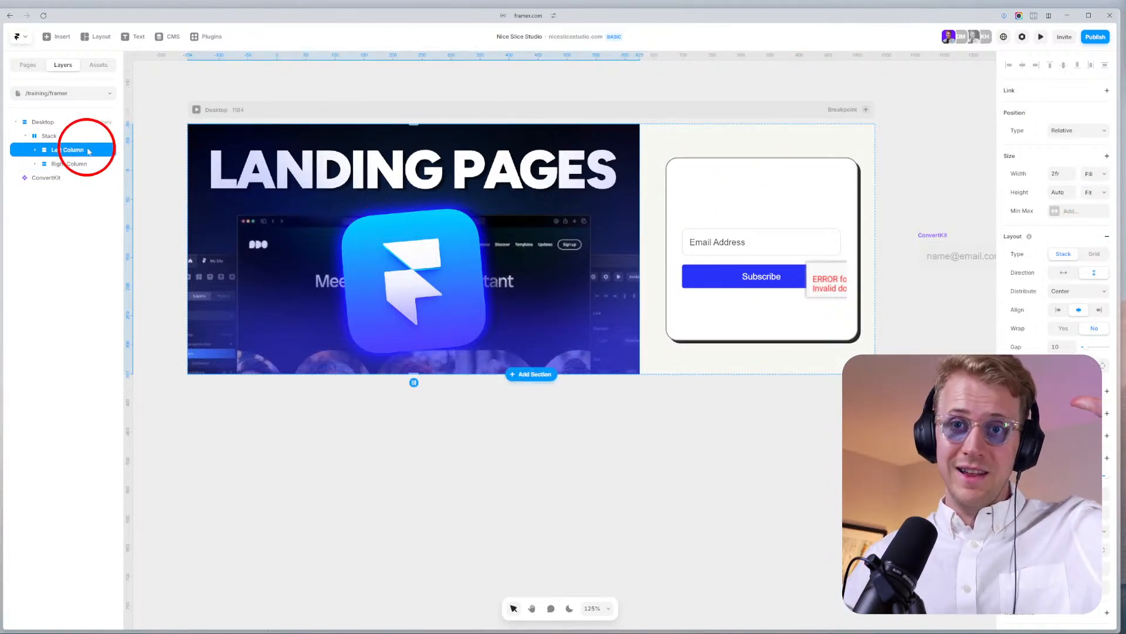
{"action": "left_click", "coordinate": [1094, 192]}
{"action": "left_click", "coordinate": [1090, 228]}
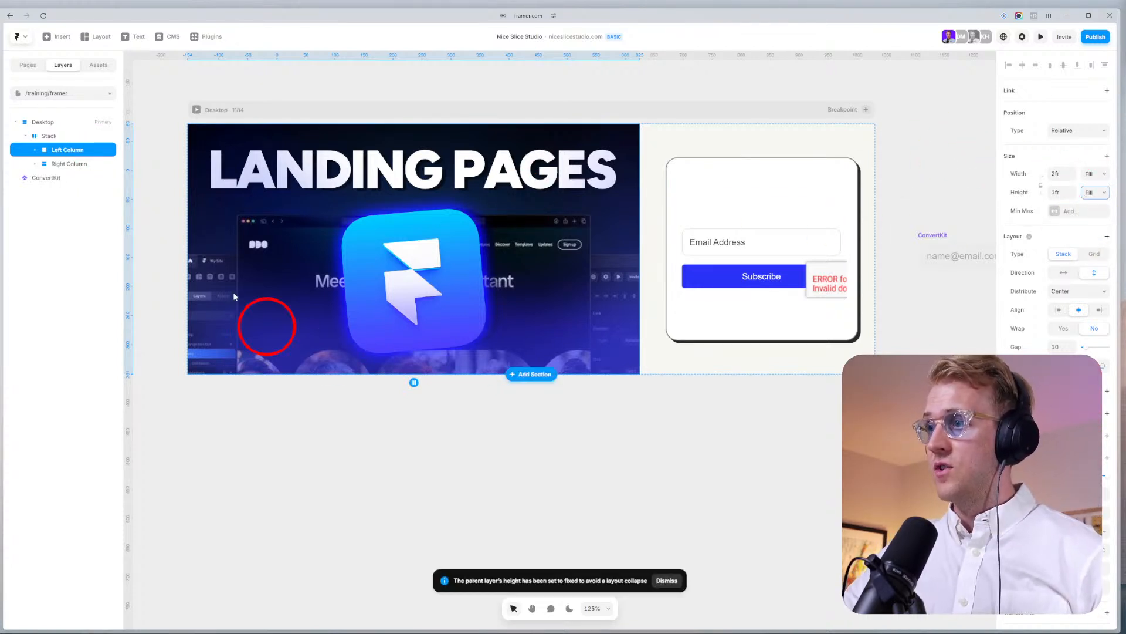
Expand the Left Column layer and duplicate its landing pages image.
{"action": "left_click", "coordinate": [46, 138]}
{"action": "left_click", "coordinate": [54, 149]}
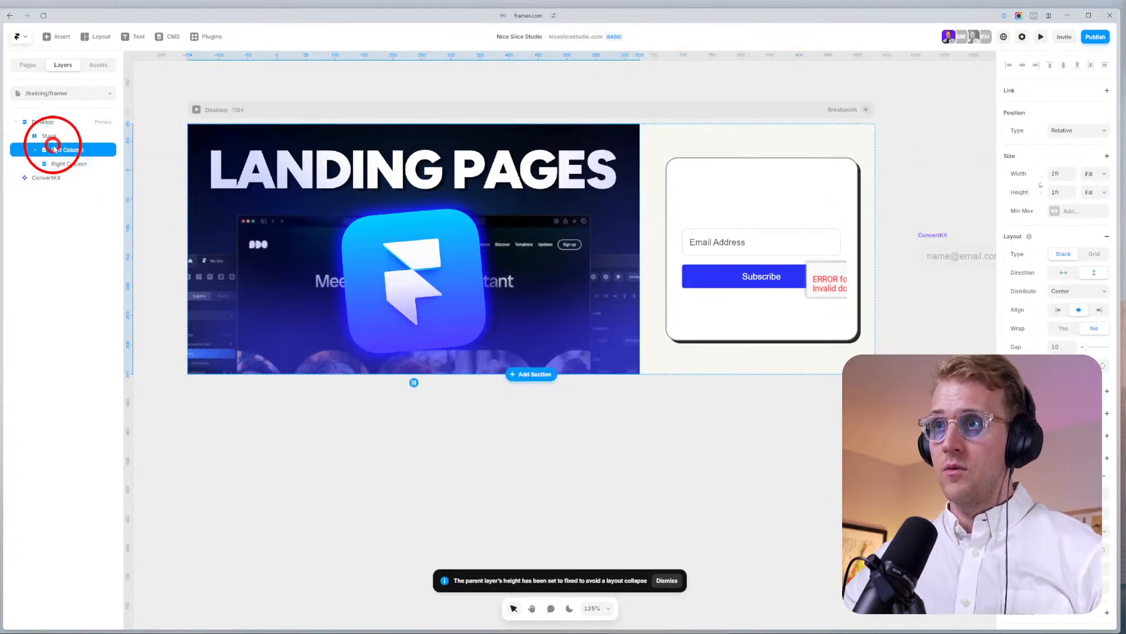
{"action": "left_click", "coordinate": [37, 150]}
{"action": "left_click", "coordinate": [59, 163]}
{"action": "key", "text": "ctrl+d"}
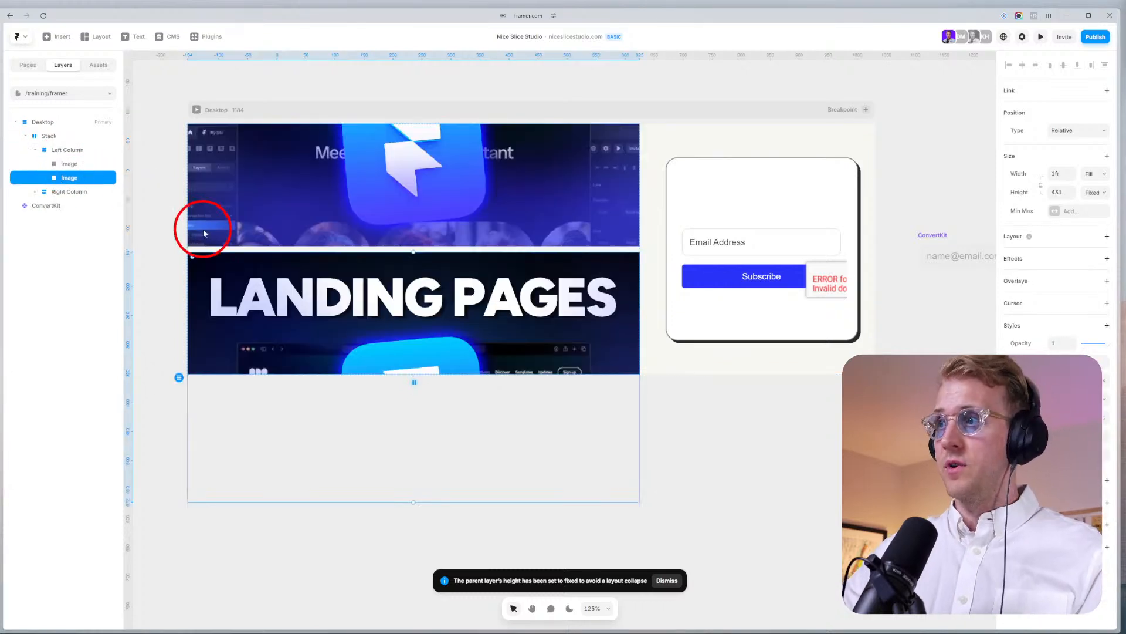
Set the Left Column containing the two images back to a Fit Content height.
{"action": "left_click", "coordinate": [69, 150]}
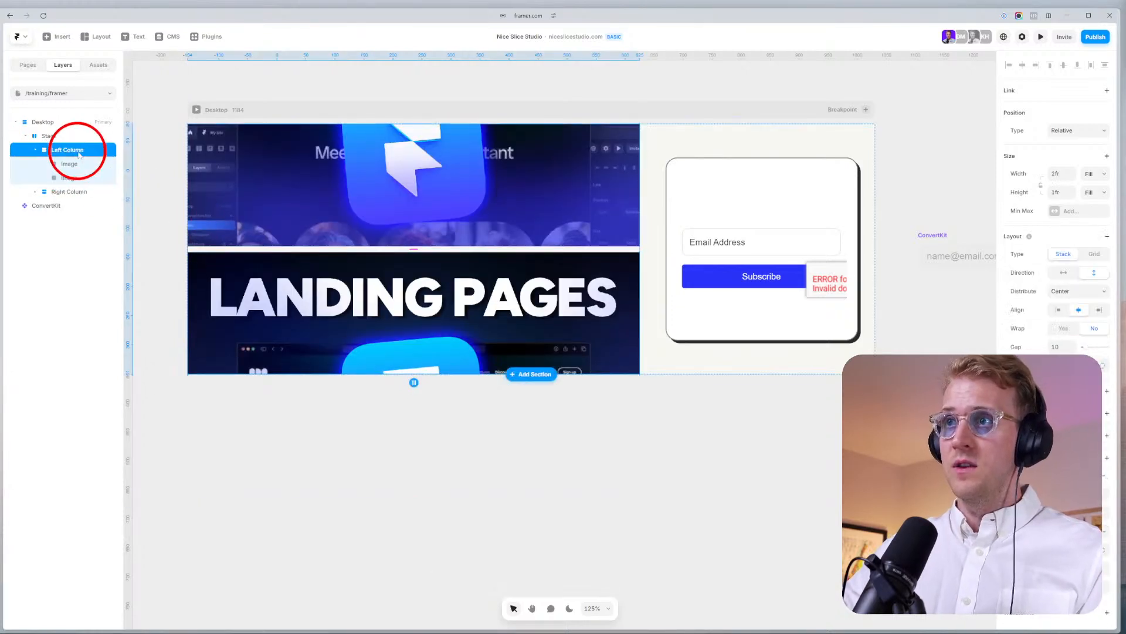
{"action": "left_click", "coordinate": [1094, 193]}
{"action": "left_click", "coordinate": [1096, 239]}
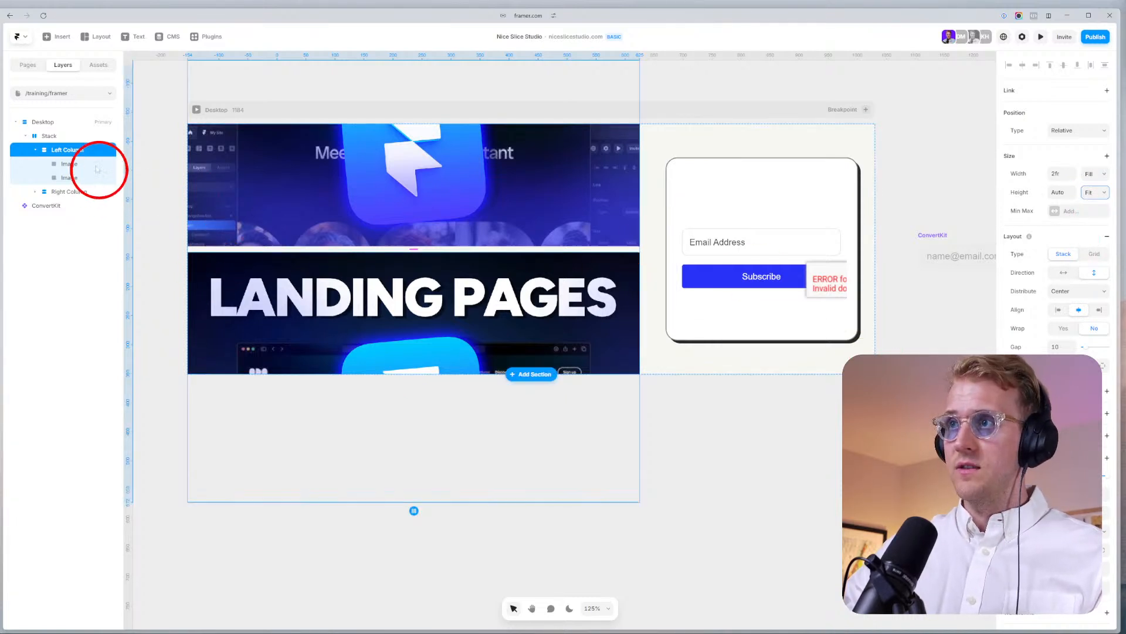
Set the height of the parent Stack holding both columns to Fit Content.
{"action": "left_click", "coordinate": [35, 138]}
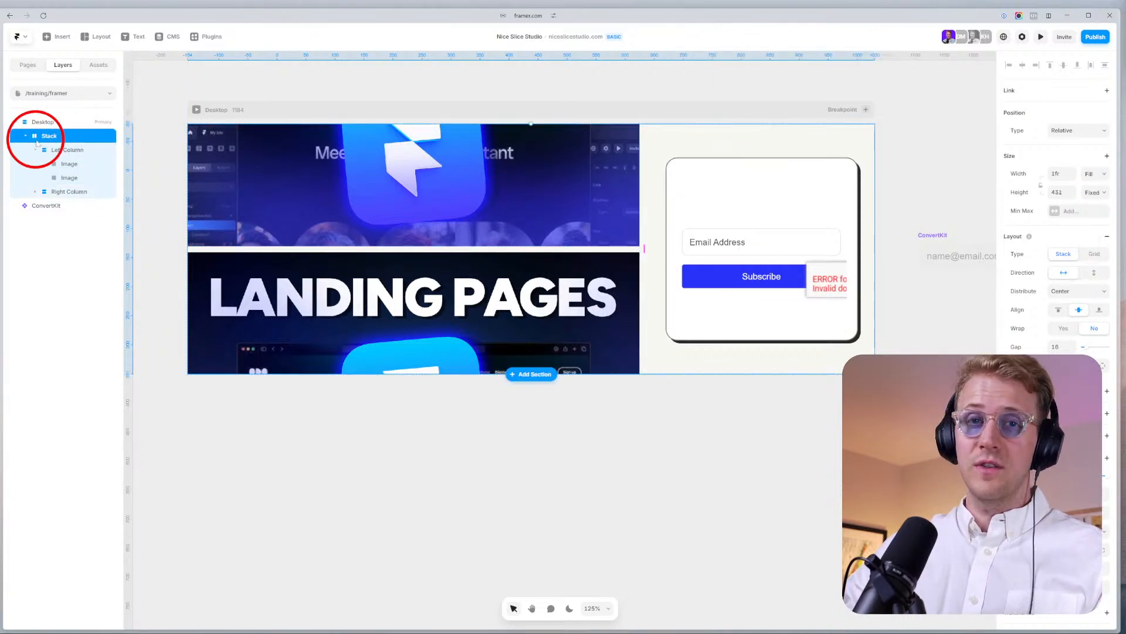
{"action": "left_click", "coordinate": [1093, 193]}
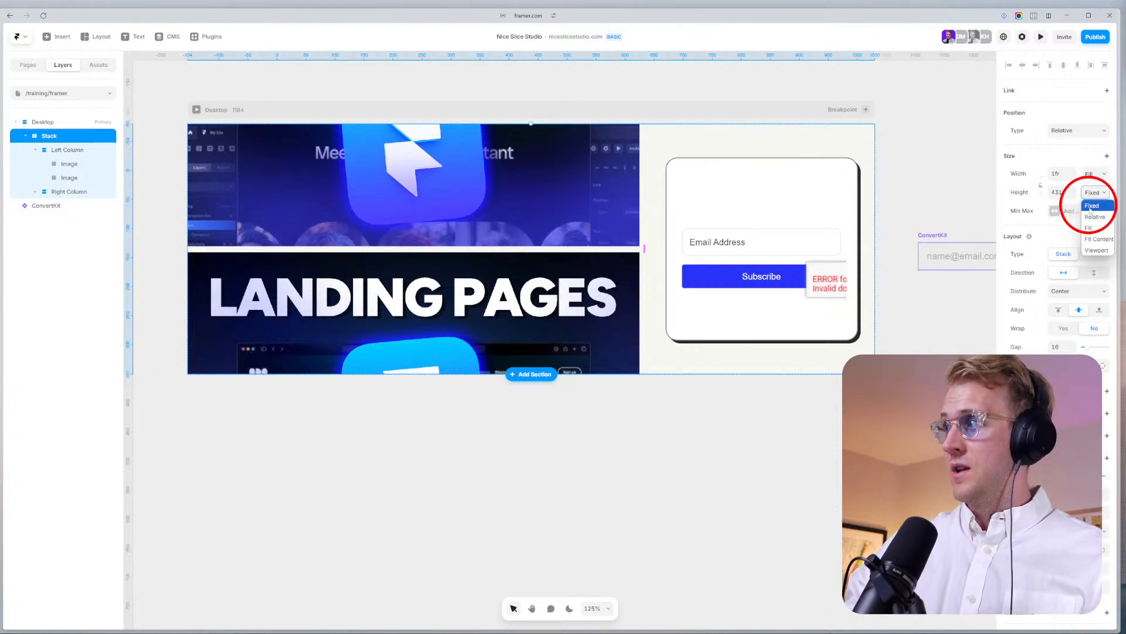
{"action": "left_click", "coordinate": [1096, 237]}
{"action": "scroll", "coordinate": [475, 363], "scroll_direction": "down", "scroll_amount": 5}
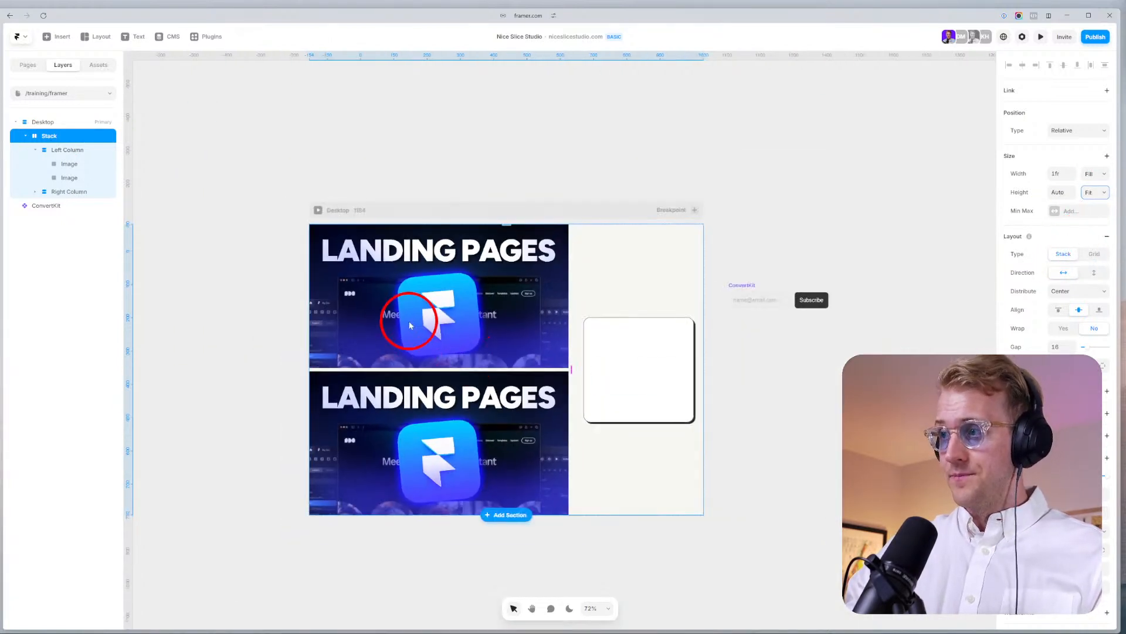
{"action": "left_click", "coordinate": [44, 122]}
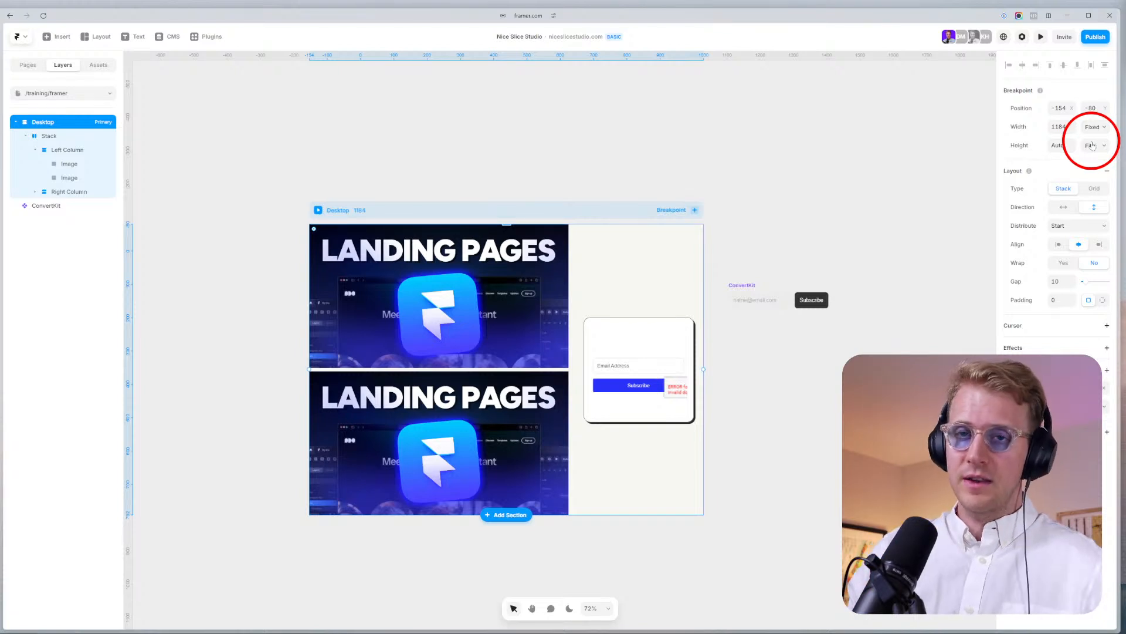
{"action": "key", "text": "Delete"}
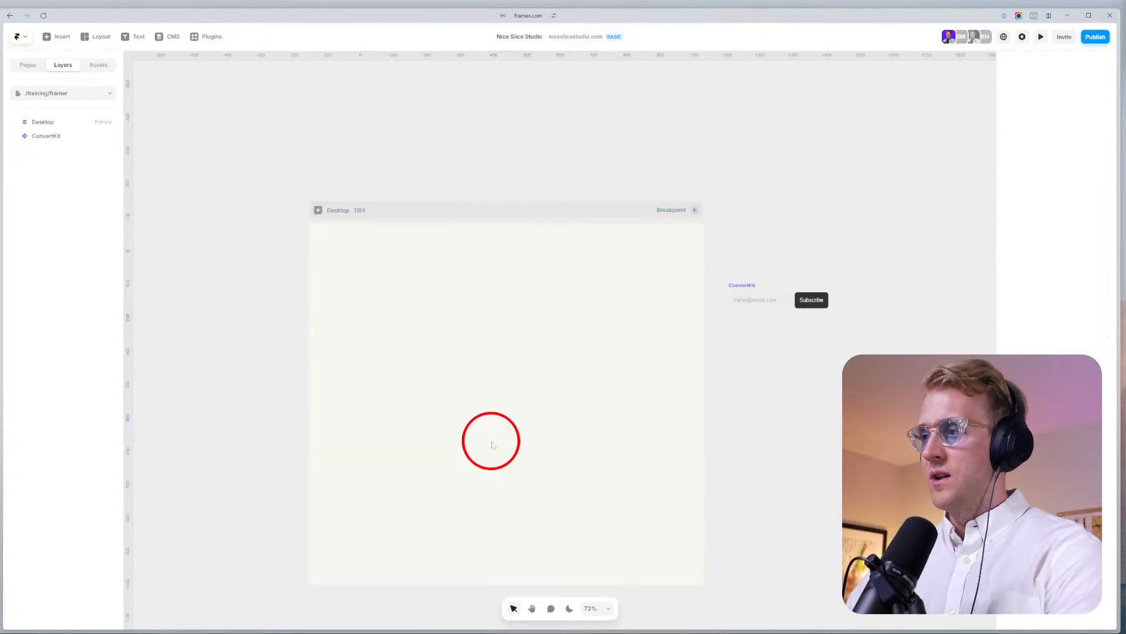
{"action": "key", "text": "ctrl+z"}
Delete the duplicated lower image from the Left Column.
{"action": "left_click", "coordinate": [425, 441]}
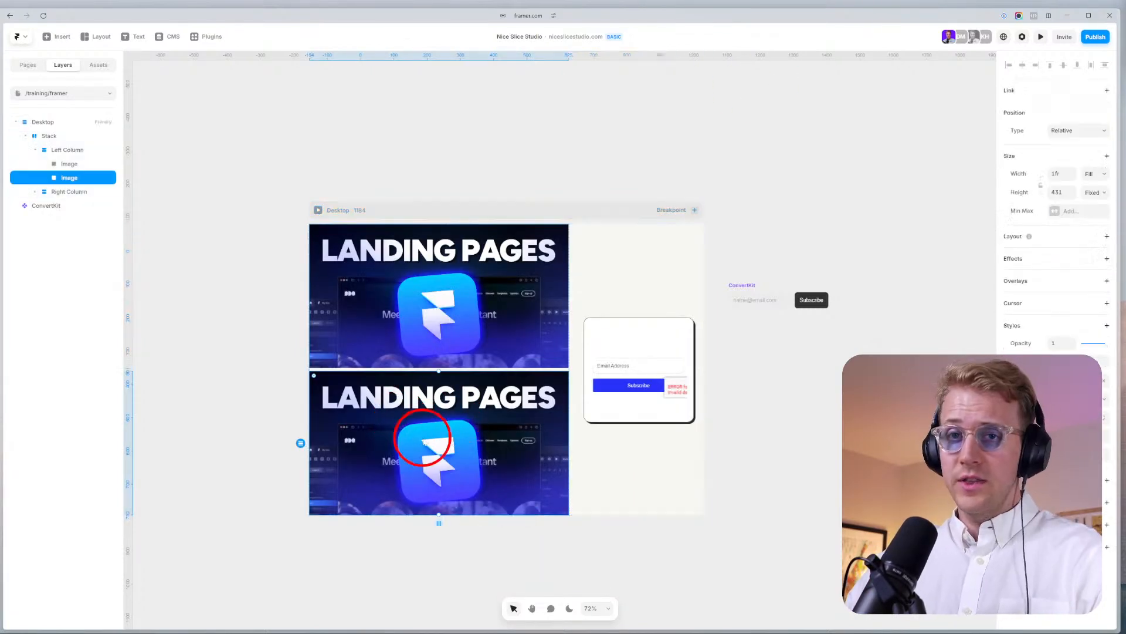
{"action": "key", "text": "Delete"}
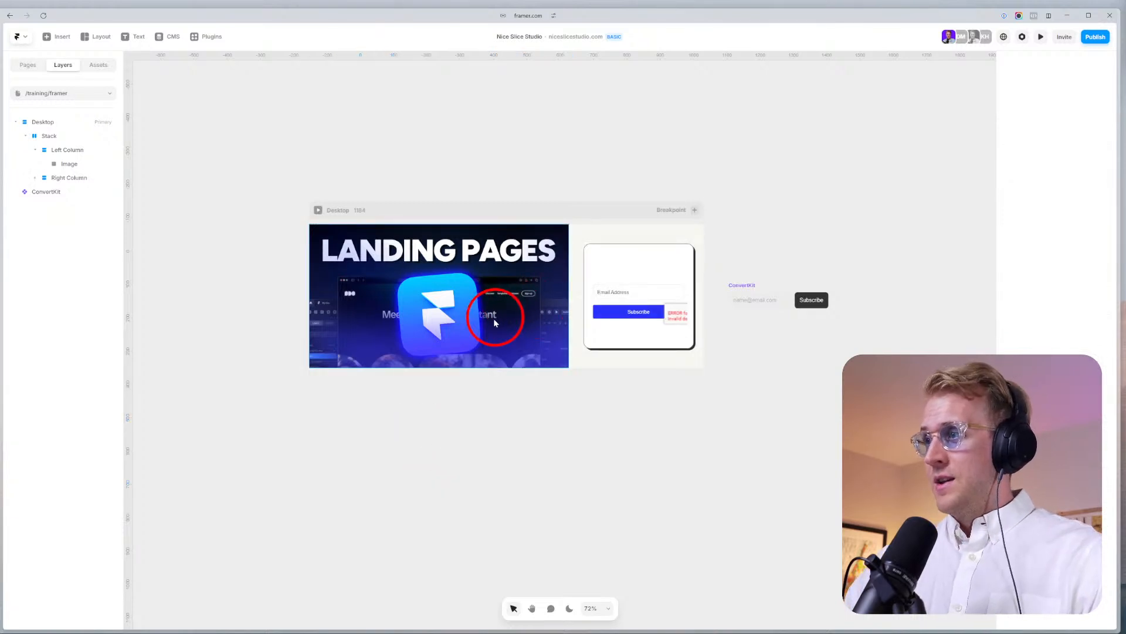
Add a text layer reading "Headline" inside the white signup card, above the embedded email form.
{"action": "key", "text": "ctrl+0"}
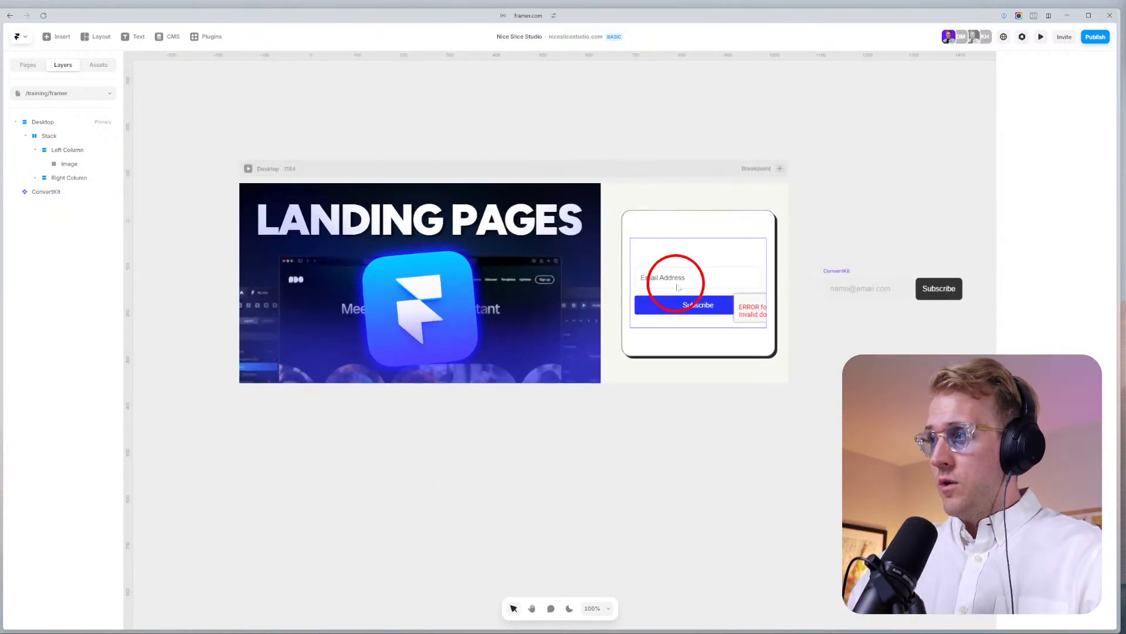
{"action": "key", "text": "t"}
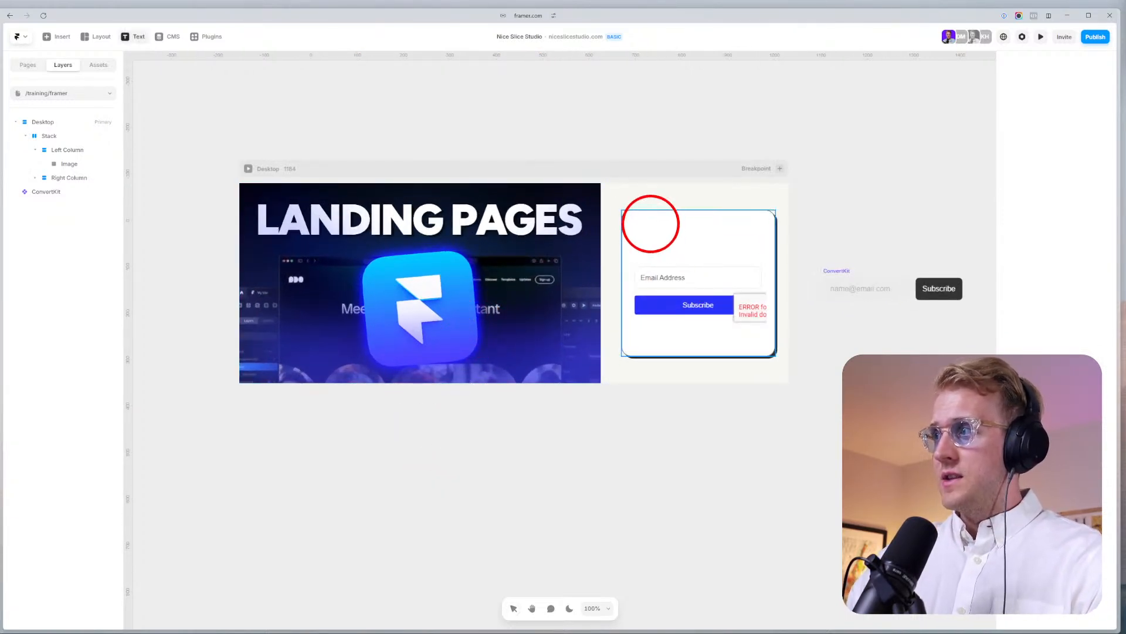
{"action": "left_click", "coordinate": [650, 224]}
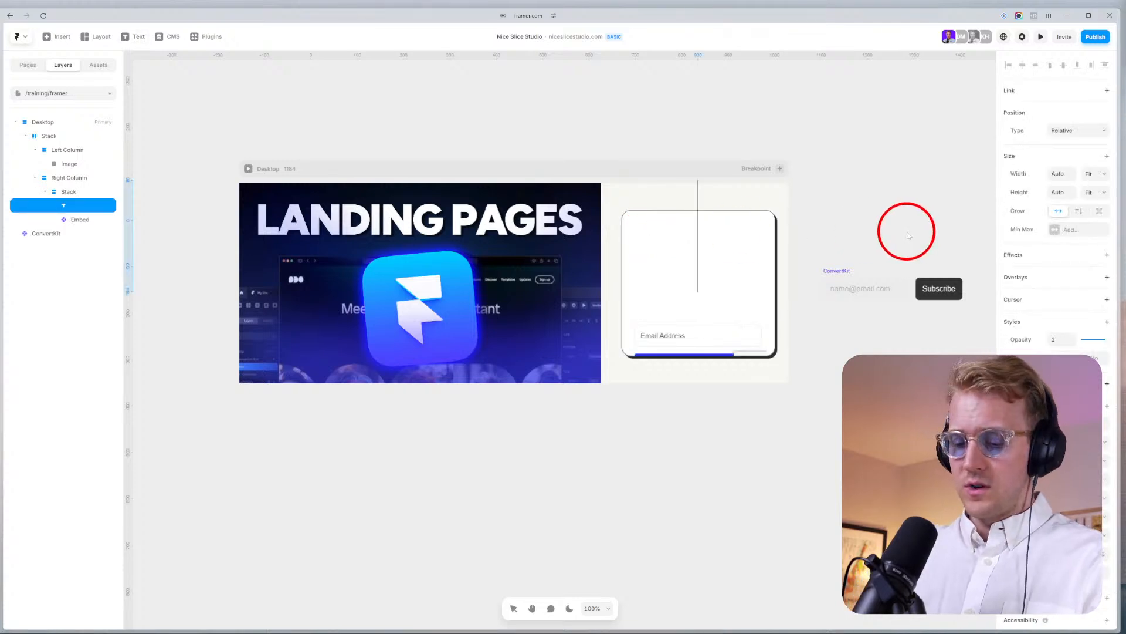
{"action": "type", "text": "Headline"}
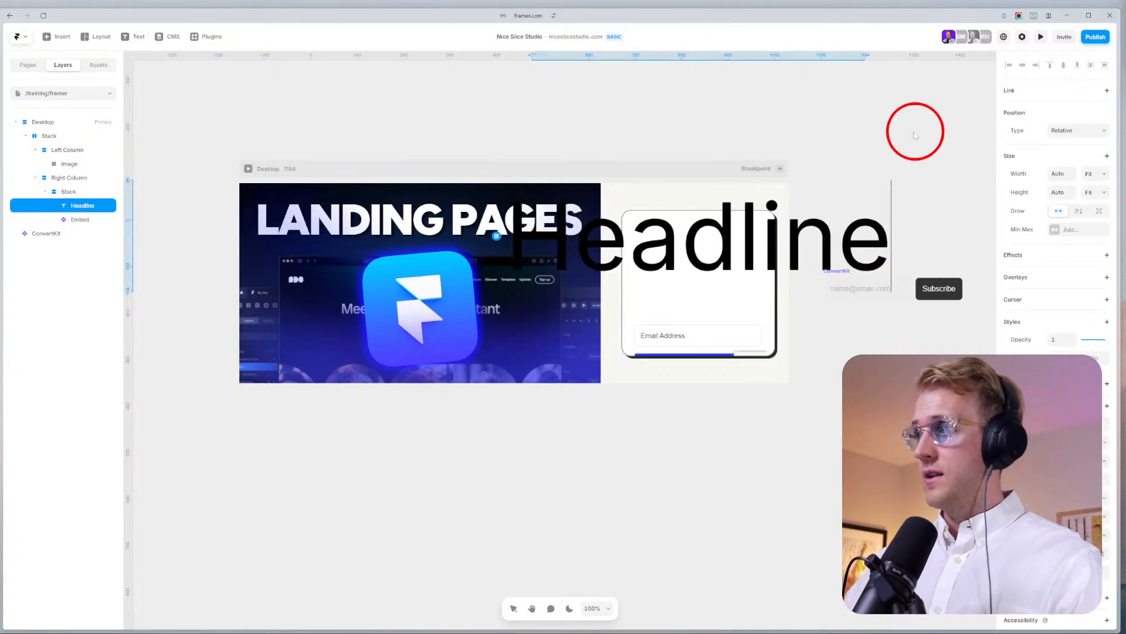
{"action": "left_click", "coordinate": [919, 135]}
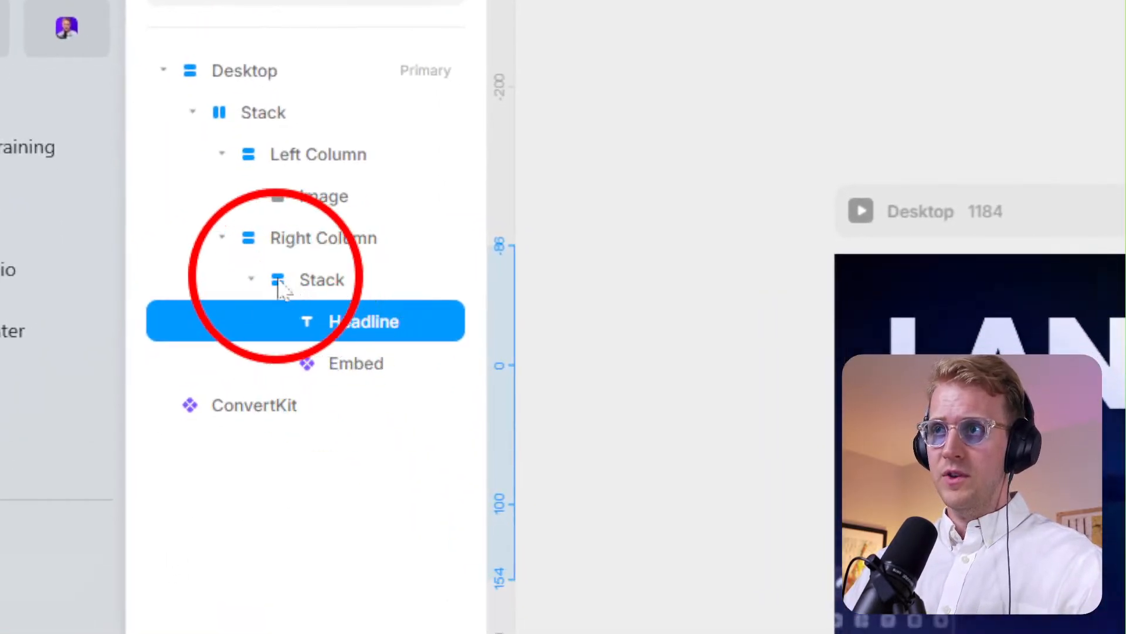
Rename the signup card's stack layer "Form Stack" and its embed layer "Email Form".
{"action": "double_click", "coordinate": [324, 279]}
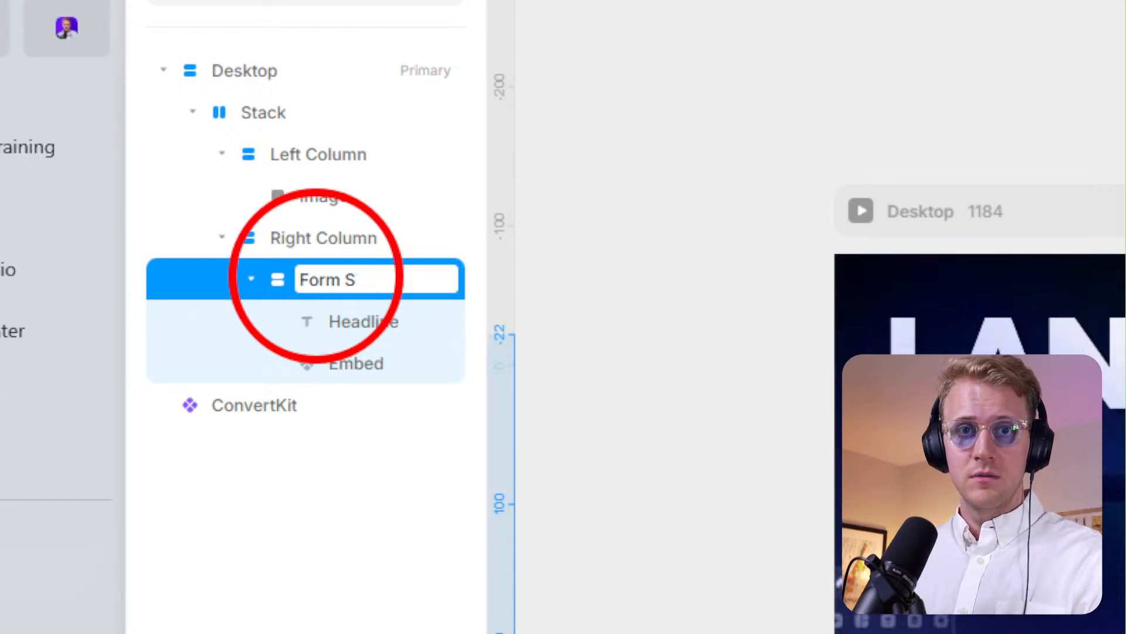
{"action": "key", "text": "Return"}
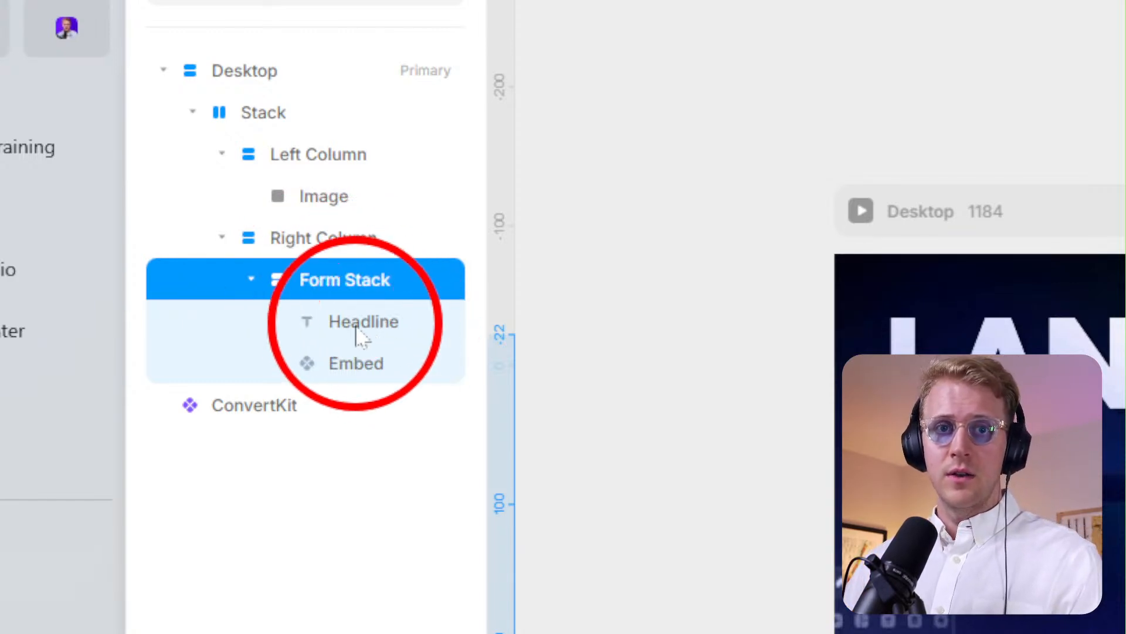
{"action": "double_click", "coordinate": [345, 367]}
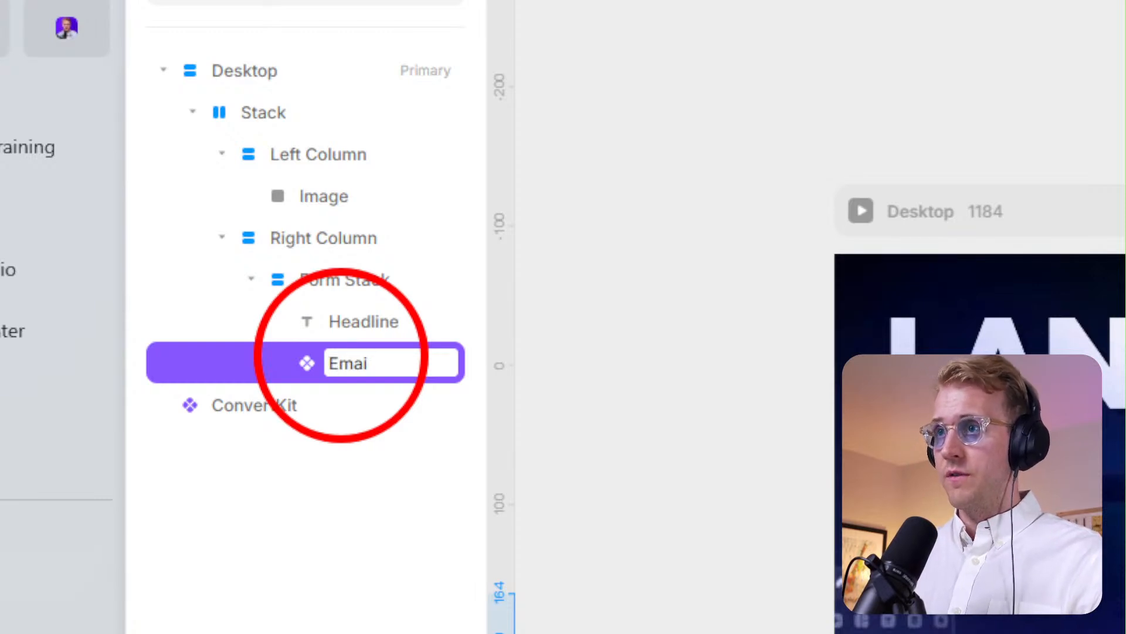
{"action": "type", "text": "Email Form"}
{"action": "key", "text": "Return"}
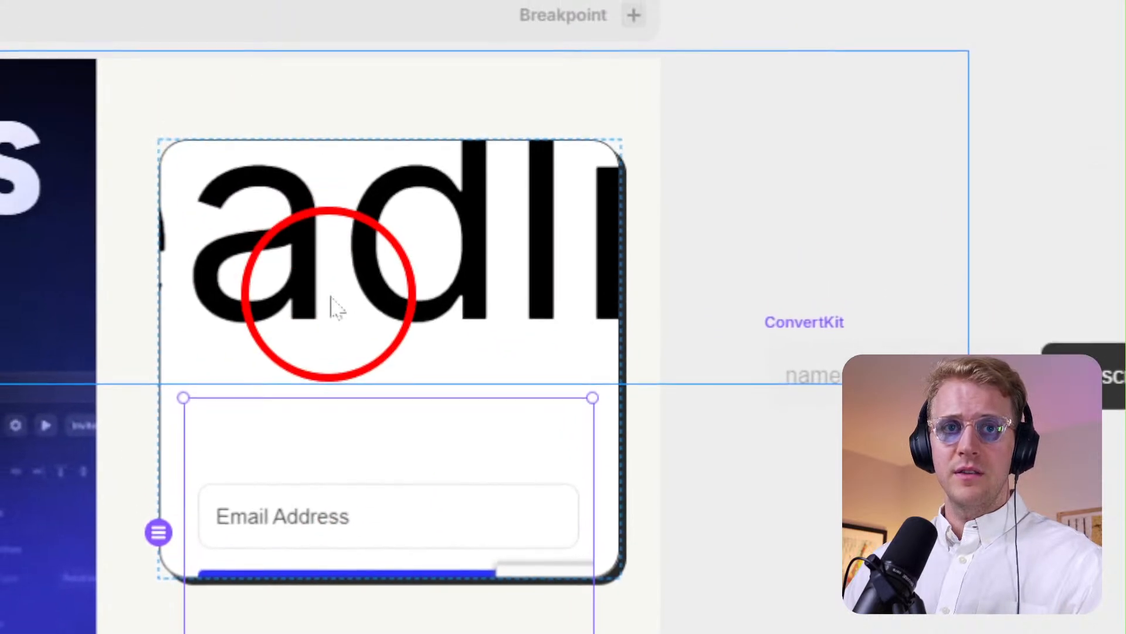
Set the Headline text's font size to 50 and duplicate the headline twice within the card.
{"action": "left_click", "coordinate": [331, 337]}
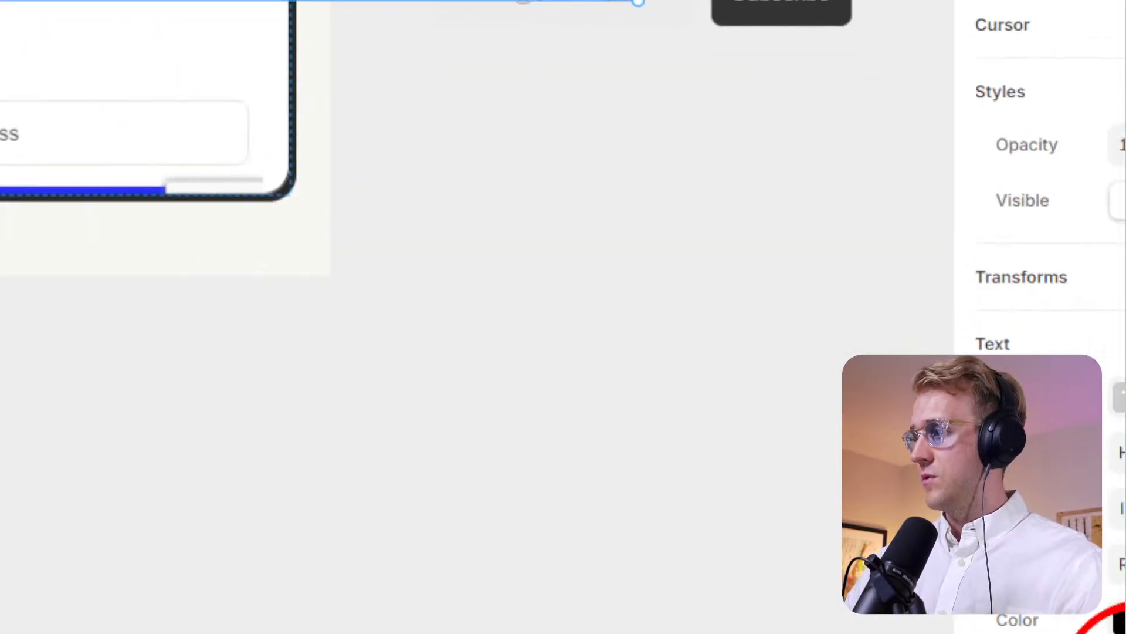
{"action": "left_click", "coordinate": [949, 401]}
{"action": "type", "text": "50"}
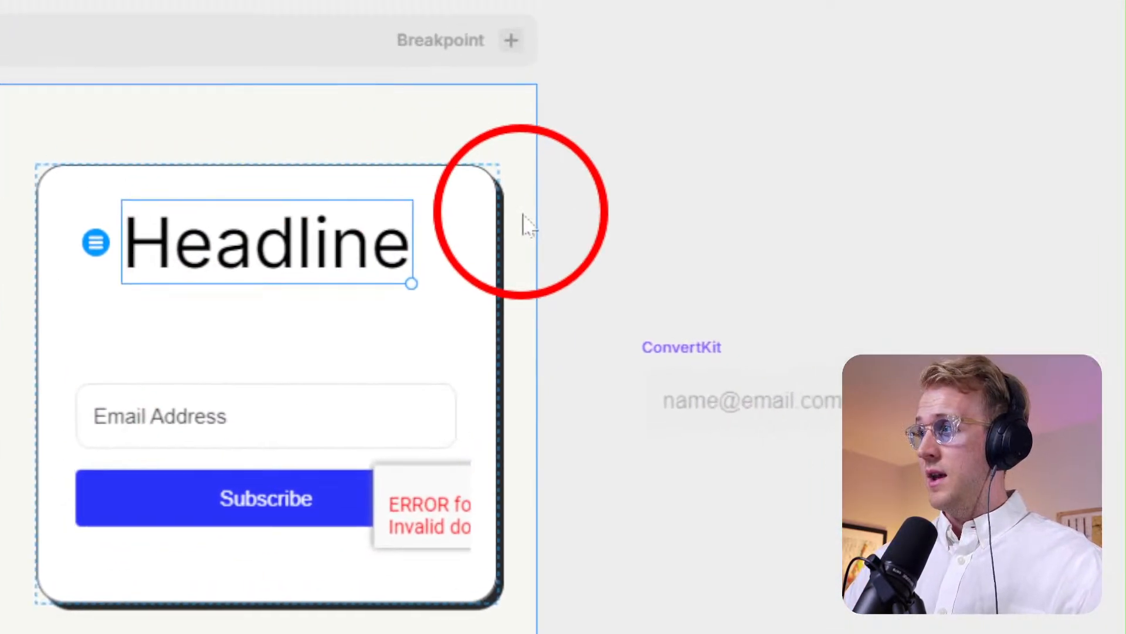
{"action": "key", "text": "ctrl+d"}
{"action": "key", "text": "ctrl+d"}
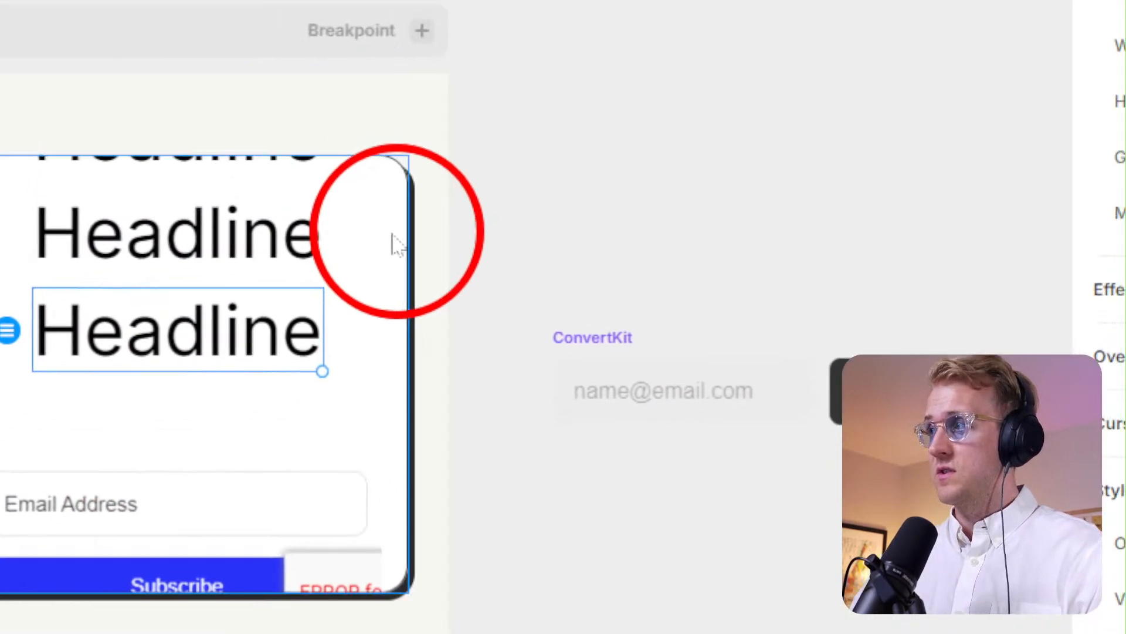
Set the Form Stack's height to Fit Content and narrow the card to a fixed width of 315.
{"action": "left_click", "coordinate": [339, 329]}
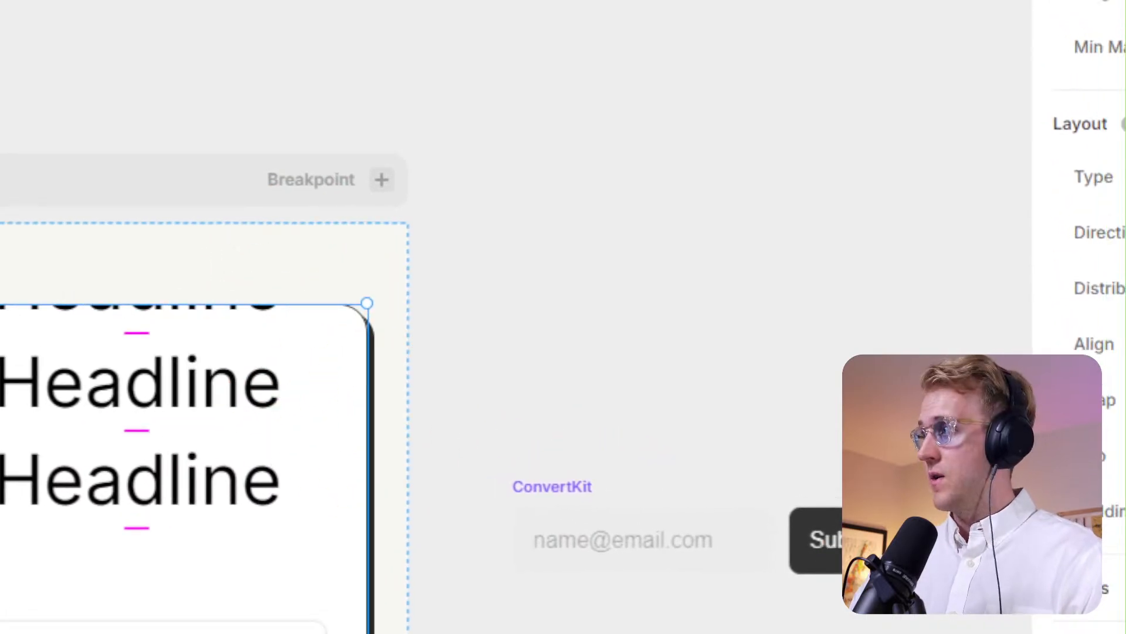
{"action": "left_click", "coordinate": [1088, 232]}
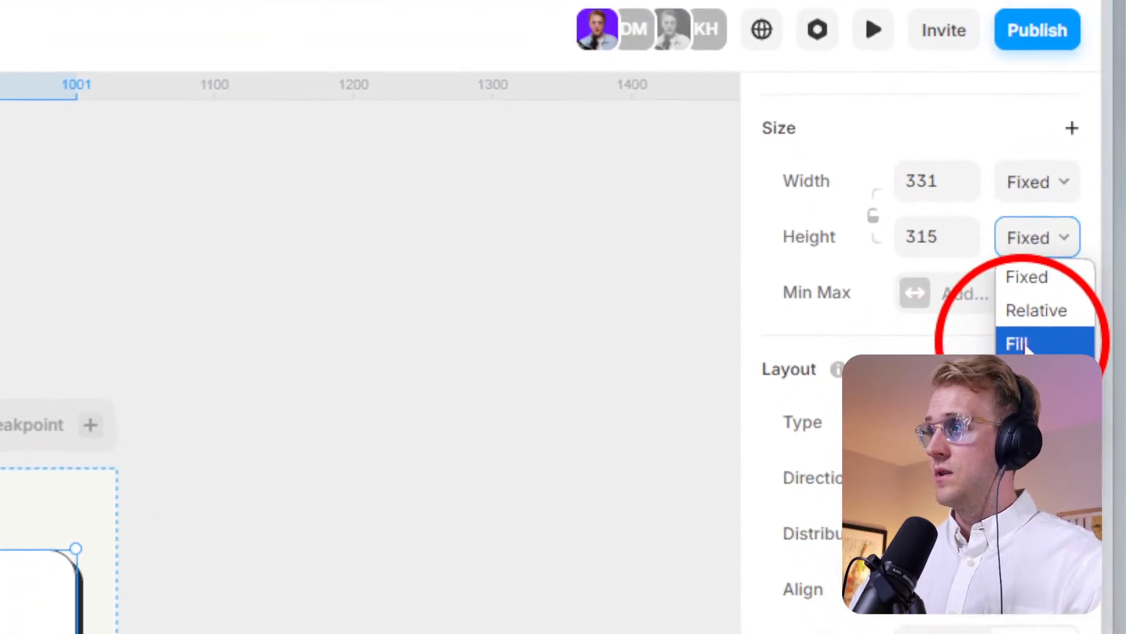
{"action": "left_click", "coordinate": [1033, 385]}
{"action": "scroll", "coordinate": [1050, 370], "scroll_direction": "up", "scroll_amount": 4}
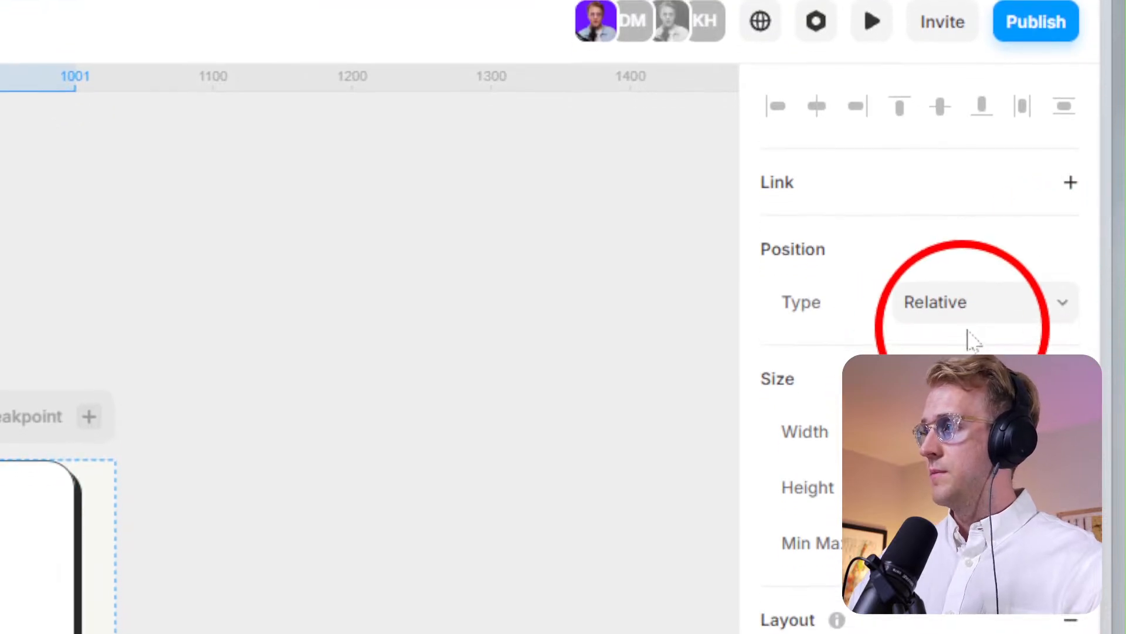
{"action": "left_click", "coordinate": [1027, 505]}
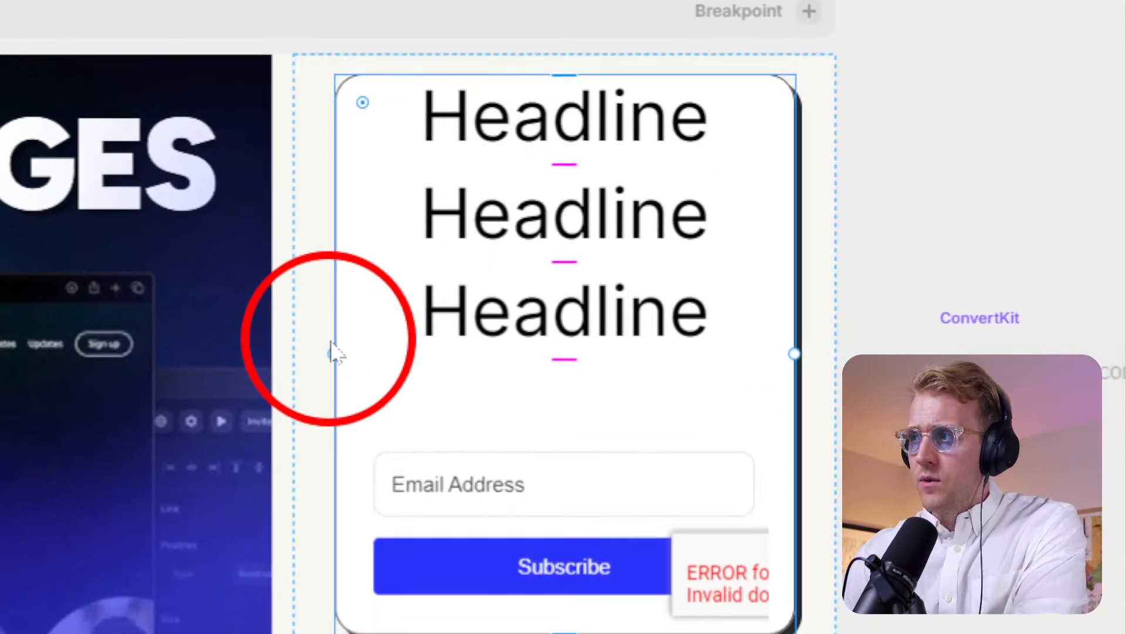
{"action": "left_click_drag", "start_coordinate": [340, 356], "coordinate": [388, 320]}
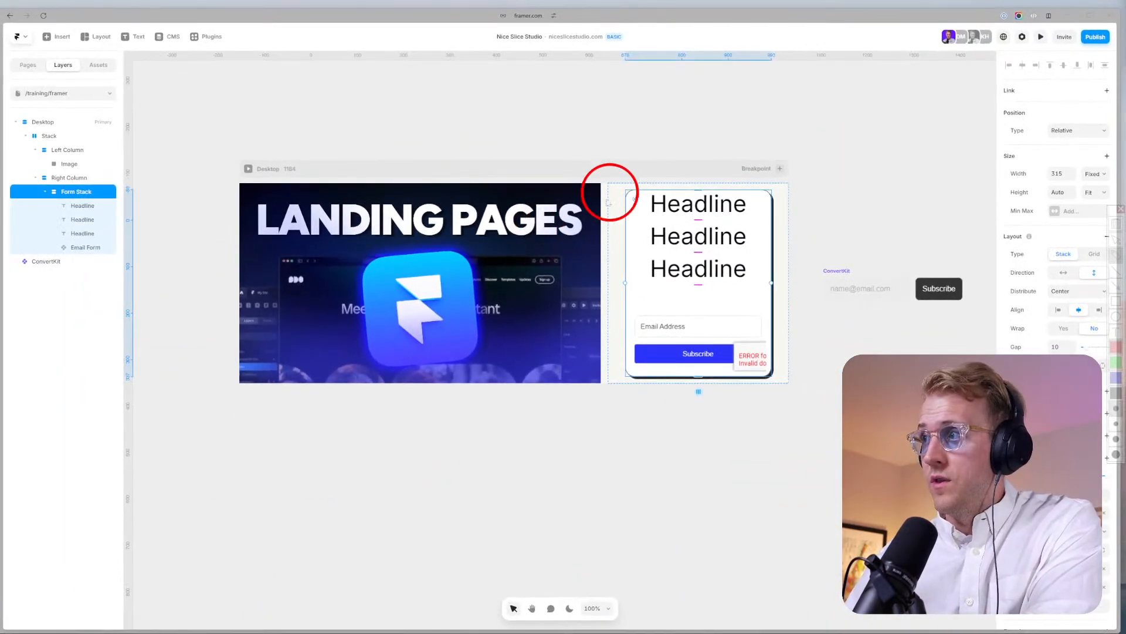
{"action": "mouse_move", "coordinate": [518, 406]}
{"action": "left_mouse_down"}
{"action": "mouse_move", "coordinate": [518, 532]}
{"action": "mouse_move", "coordinate": [692, 516]}
{"action": "mouse_move", "coordinate": [628, 370]}
{"action": "mouse_move", "coordinate": [511, 394]}
{"action": "mouse_move", "coordinate": [536, 442]}
{"action": "mouse_move", "coordinate": [540, 518]}
{"action": "mouse_move", "coordinate": [659, 510]}
{"action": "mouse_move", "coordinate": [651, 409]}
{"action": "mouse_move", "coordinate": [598, 385]}
{"action": "mouse_move", "coordinate": [542, 388]}
{"action": "left_mouse_up"}
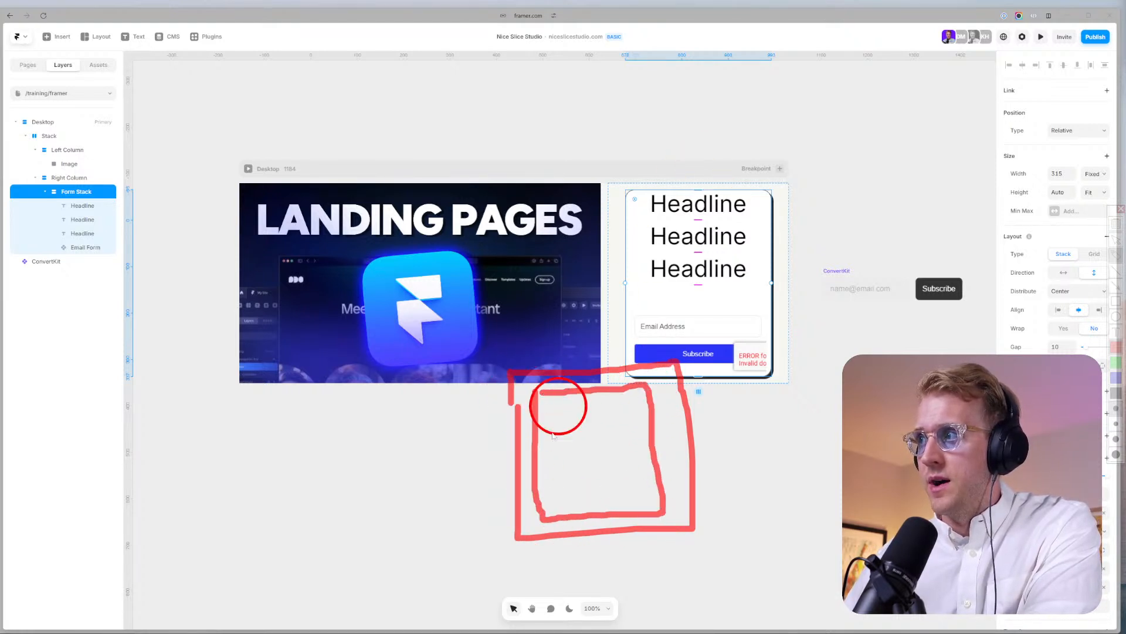
{"action": "left_click_drag", "start_coordinate": [548, 403], "coordinate": [549, 418]}
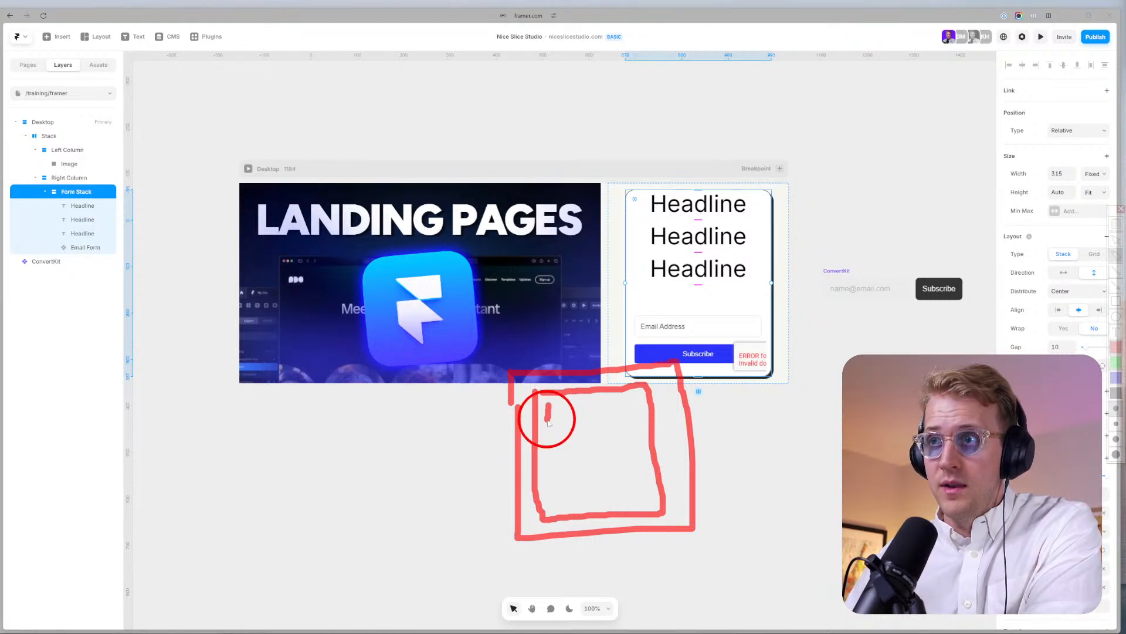
{"action": "left_click_drag", "start_coordinate": [548, 427], "coordinate": [612, 415]}
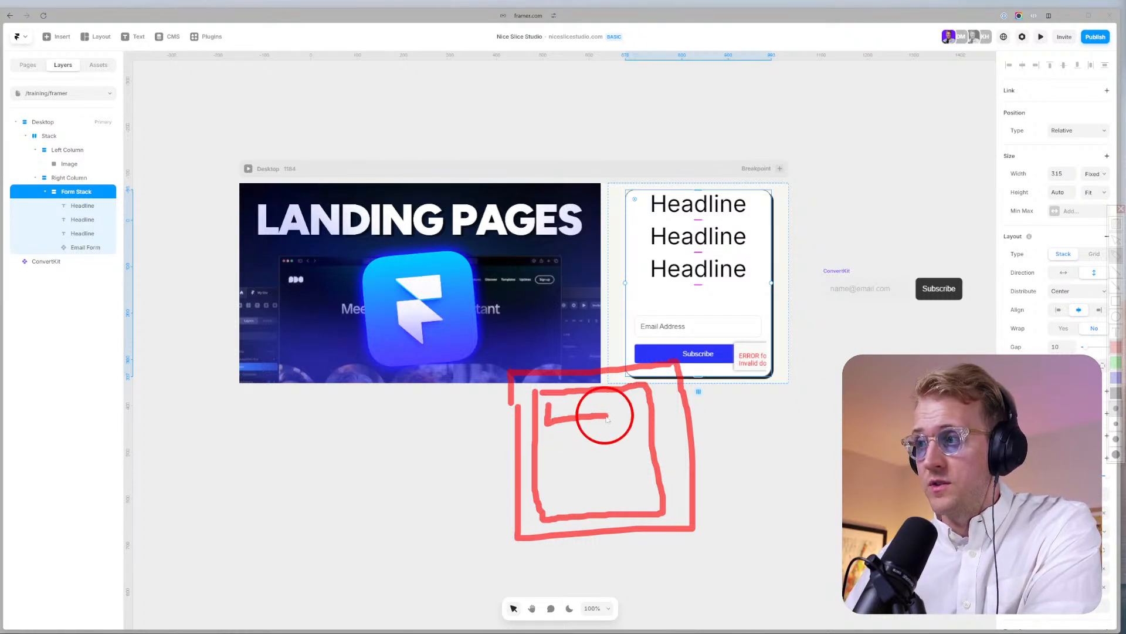
{"action": "left_click_drag", "start_coordinate": [552, 437], "coordinate": [614, 434]}
{"action": "mouse_move", "coordinate": [566, 449]}
{"action": "left_mouse_down"}
{"action": "mouse_move", "coordinate": [610, 449]}
{"action": "mouse_move", "coordinate": [571, 500]}
{"action": "mouse_move", "coordinate": [625, 463]}
{"action": "mouse_move", "coordinate": [573, 499]}
{"action": "left_mouse_up"}
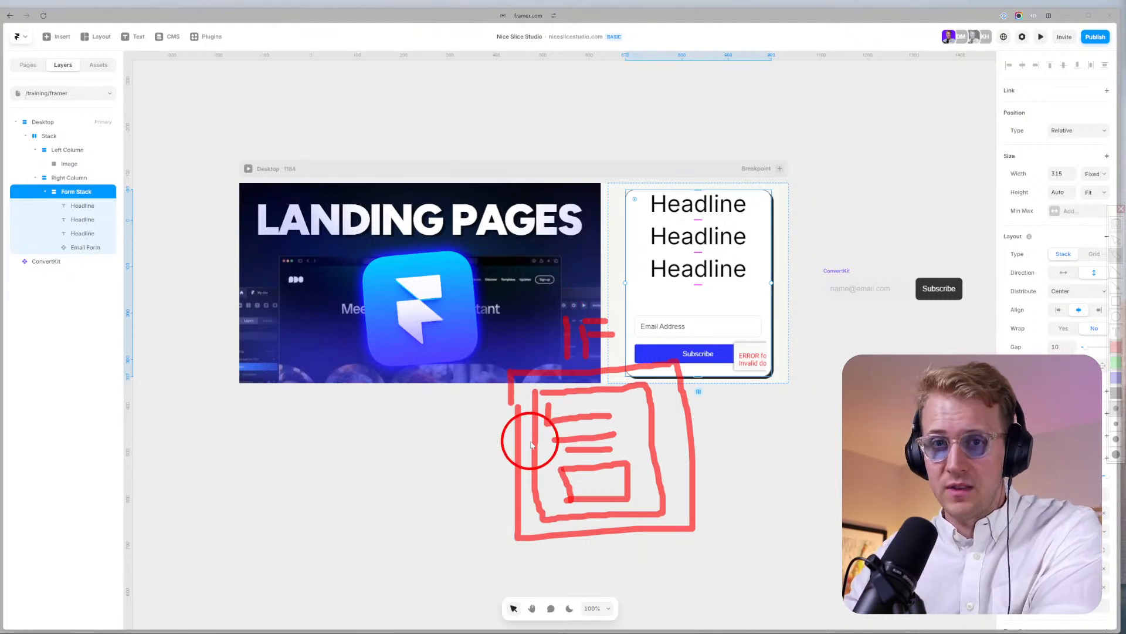
{"action": "key", "text": "Escape"}
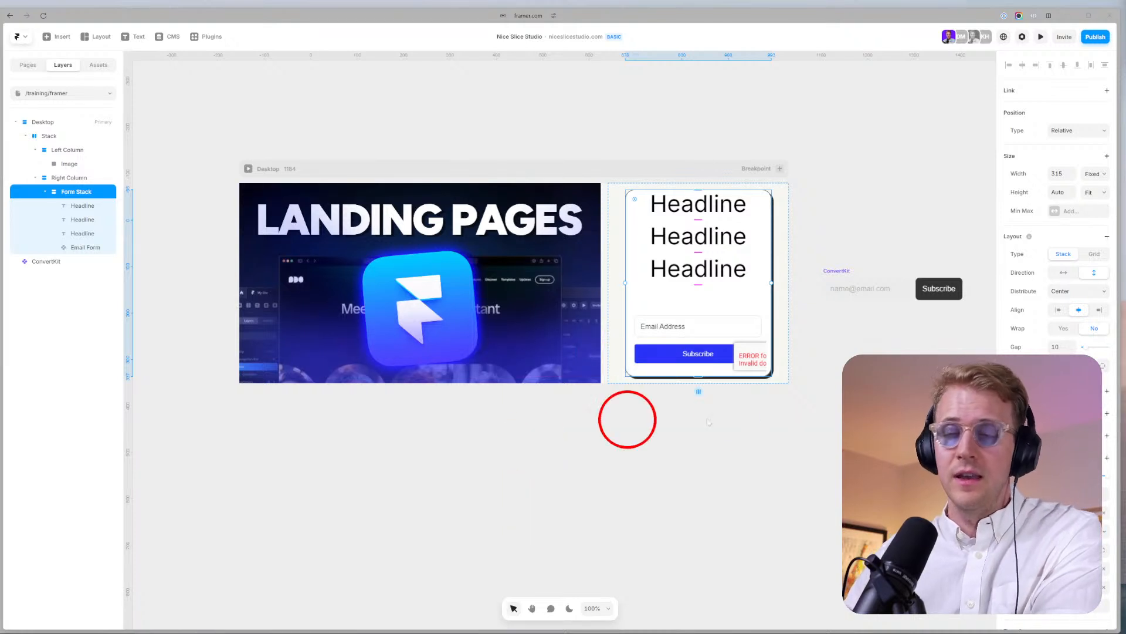
Set the Form Stack's width to Fill so the card spans the Right Column.
{"action": "mouse_move", "coordinate": [774, 284]}
{"action": "left_mouse_down"}
{"action": "mouse_move", "coordinate": [821, 284]}
{"action": "mouse_move", "coordinate": [729, 281]}
{"action": "mouse_move", "coordinate": [776, 282]}
{"action": "left_mouse_up"}
{"action": "left_click", "coordinate": [1094, 173]}
{"action": "left_click", "coordinate": [1095, 210]}
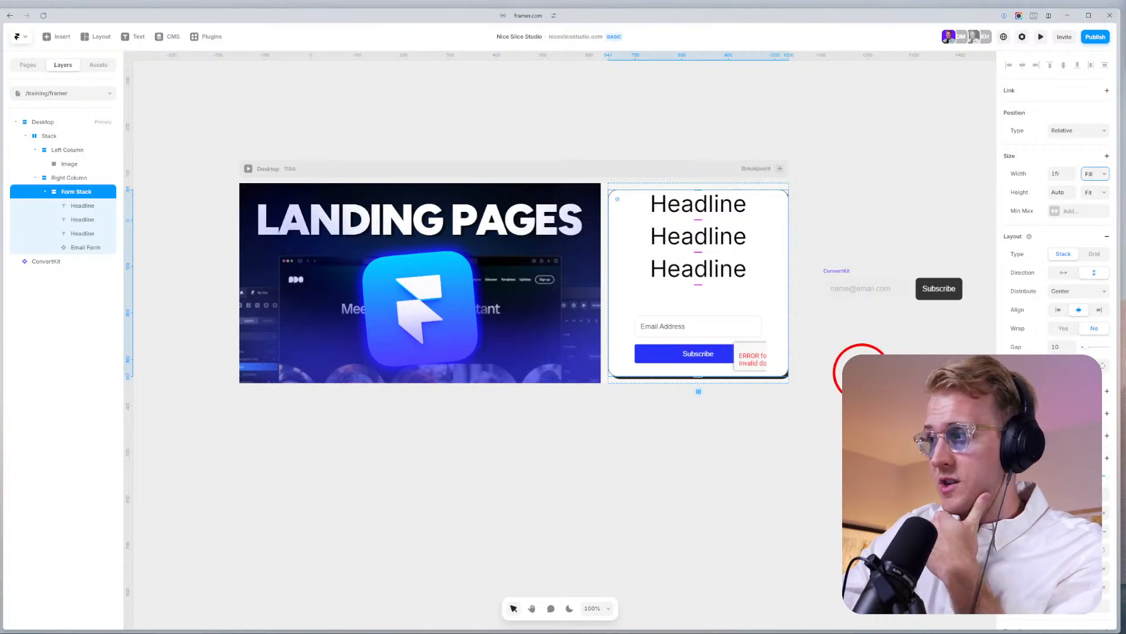
Delete the two extra Headline copies from the Form Stack, leaving a single headline above the email form.
{"action": "scroll", "coordinate": [789, 382], "scroll_direction": "up", "scroll_amount": 10}
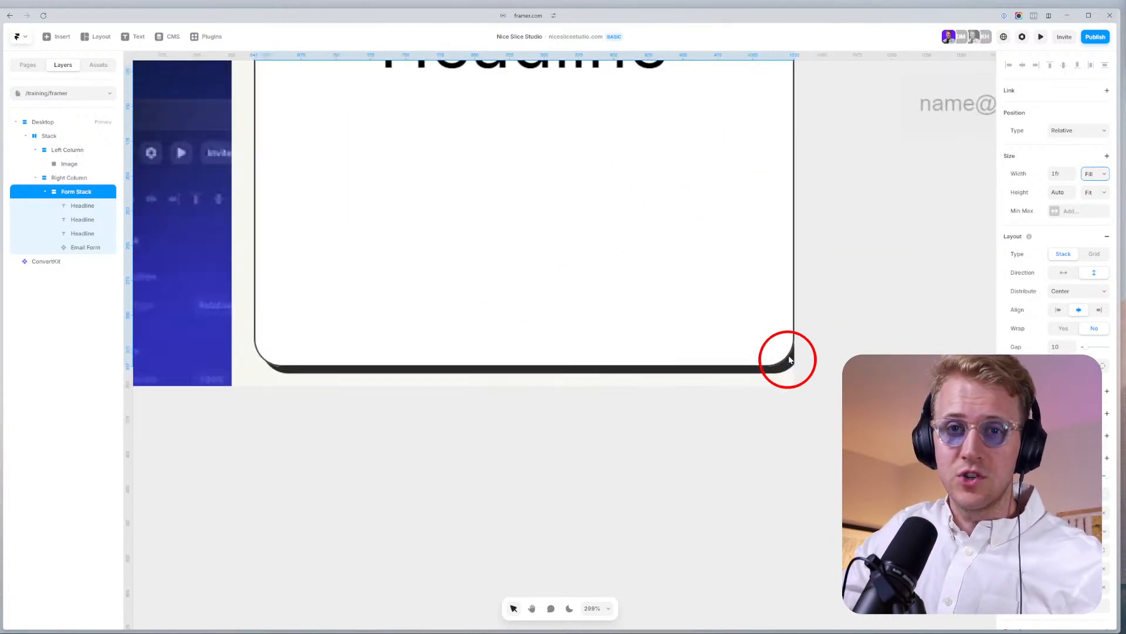
{"action": "scroll", "coordinate": [808, 317], "scroll_direction": "up", "scroll_amount": 3}
{"action": "scroll", "coordinate": [801, 312], "scroll_direction": "up", "scroll_amount": 2}
{"action": "scroll", "coordinate": [470, 202], "scroll_direction": "down", "scroll_amount": 6}
{"action": "left_click", "coordinate": [473, 218]}
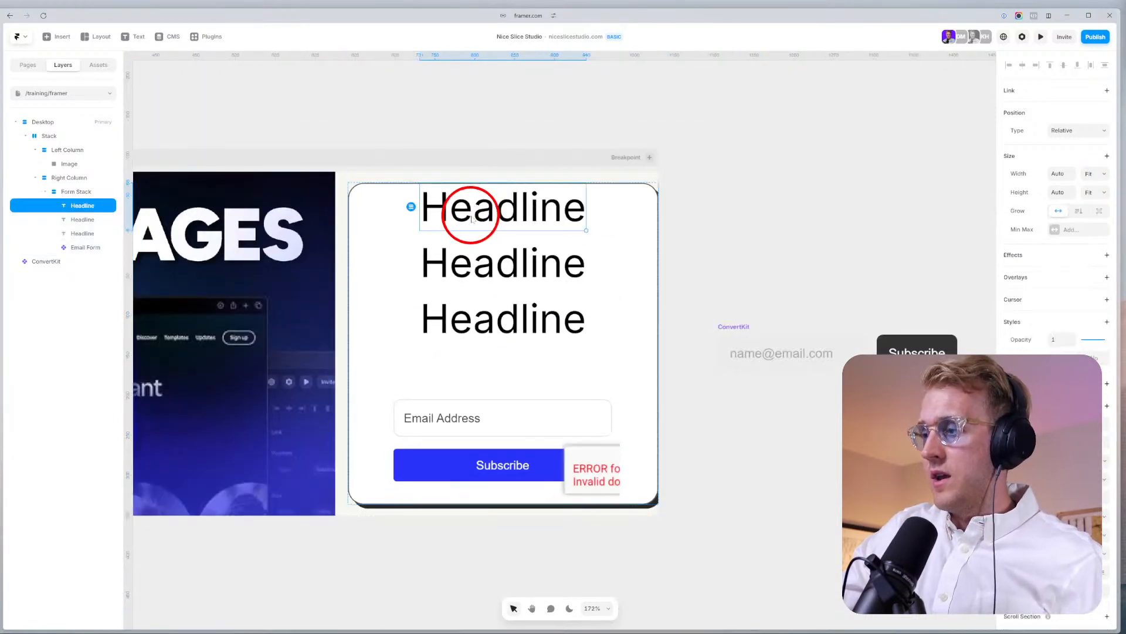
{"action": "key", "text": "Delete"}
{"action": "left_click", "coordinate": [469, 226]}
{"action": "key", "text": "Delete"}
Replace the remaining headline's text with "Download Free Framer Templates".
{"action": "left_click", "coordinate": [477, 265]}
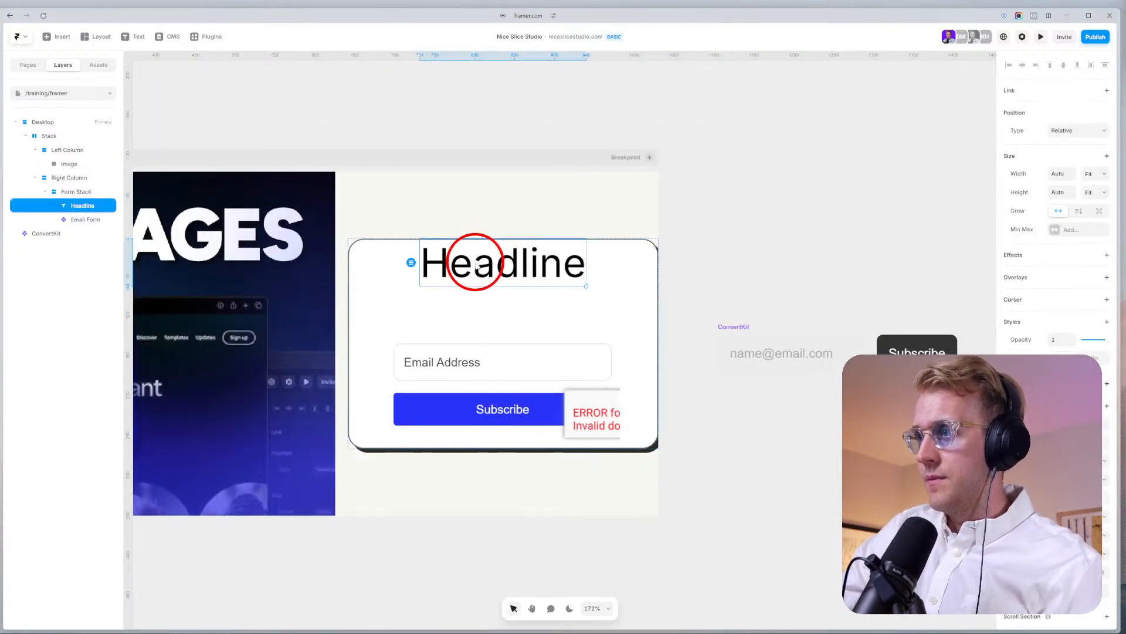
{"action": "double_click", "coordinate": [476, 266]}
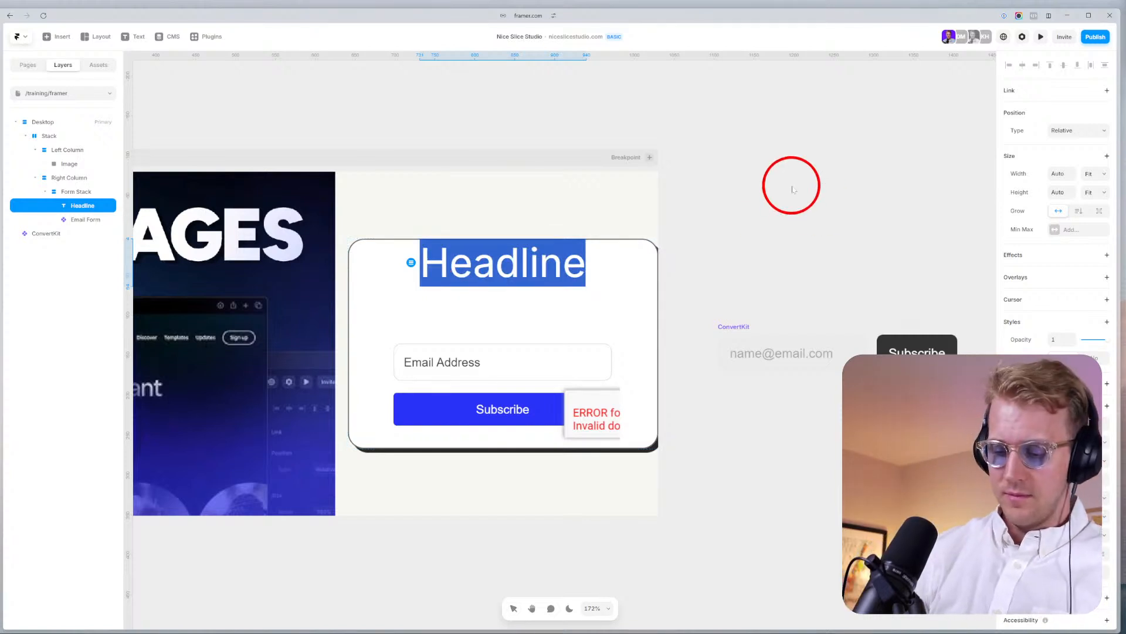
{"action": "type", "text": "Downloa"}
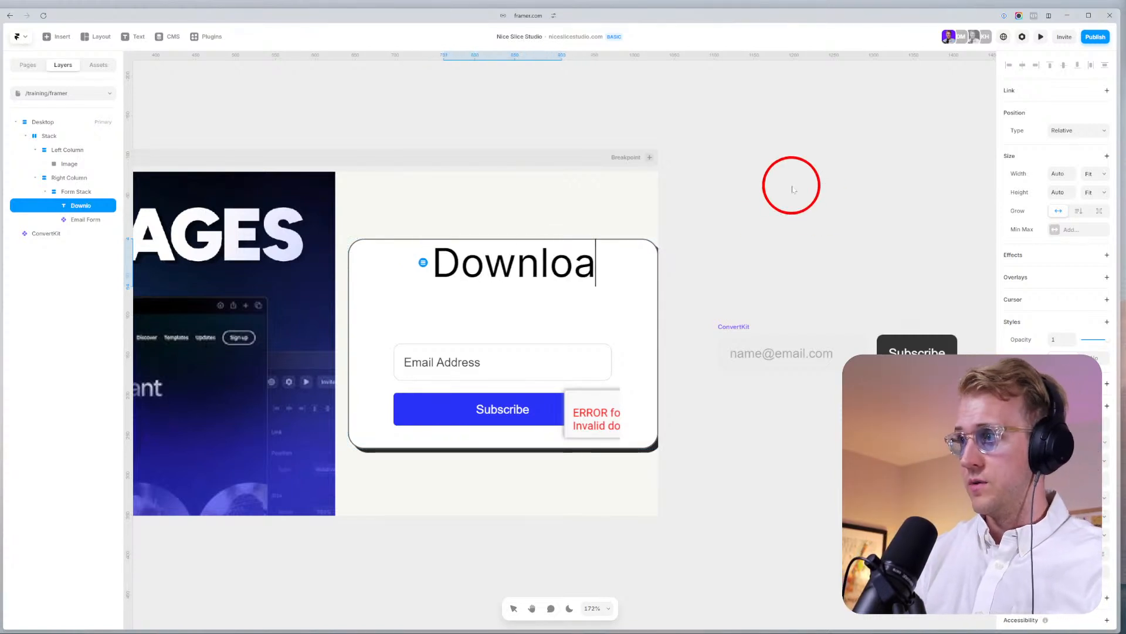
{"action": "type", "text": "d Free Framer TE"}
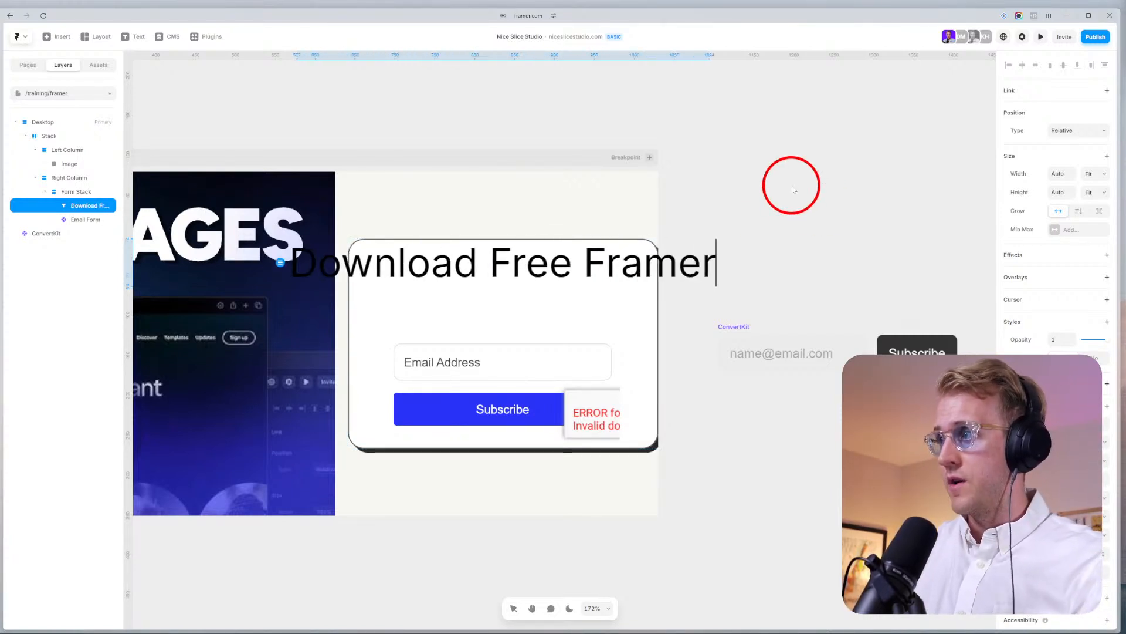
{"action": "key", "text": "BackSpace"}
{"action": "type", "text": "empal"}
{"action": "key", "text": "BackSpace"}
{"action": "key", "text": "BackSpace"}
{"action": "type", "text": "lates"}
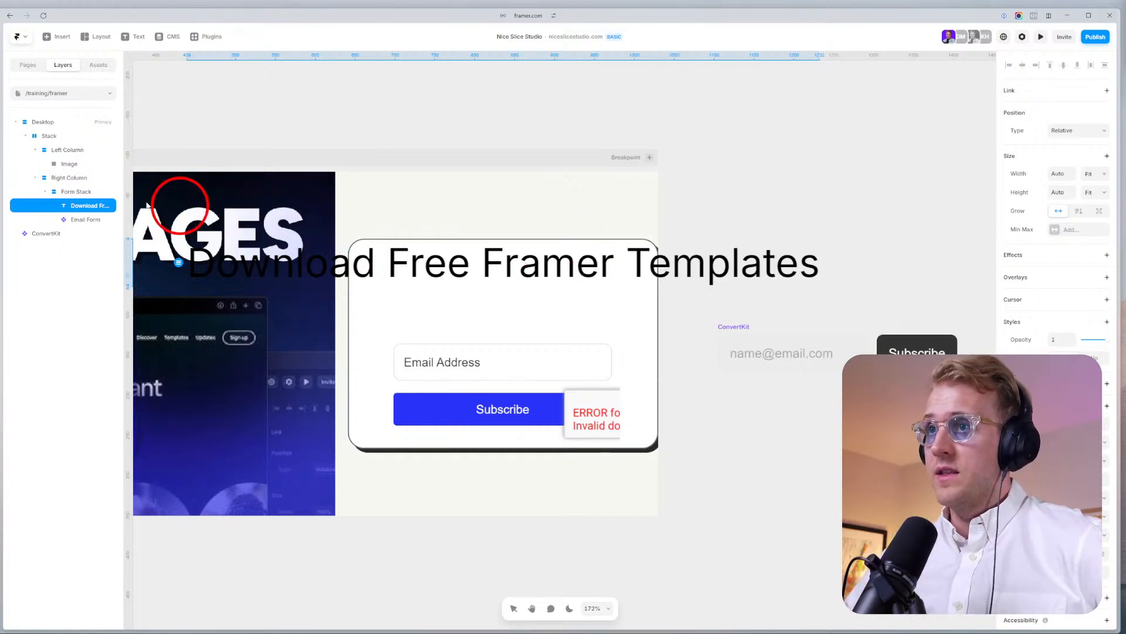
Set the headline text's width to Fill, undoing and redoing the change to compare it with the Fit Content width.
{"action": "left_click", "coordinate": [76, 191]}
{"action": "left_click", "coordinate": [80, 205]}
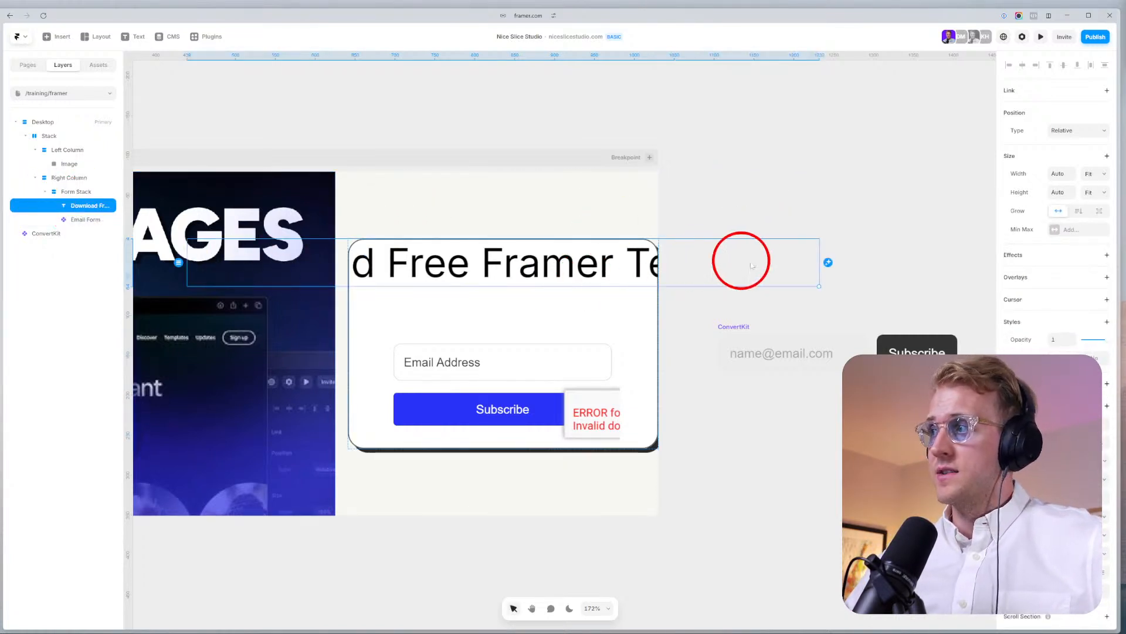
{"action": "left_click", "coordinate": [1094, 174]}
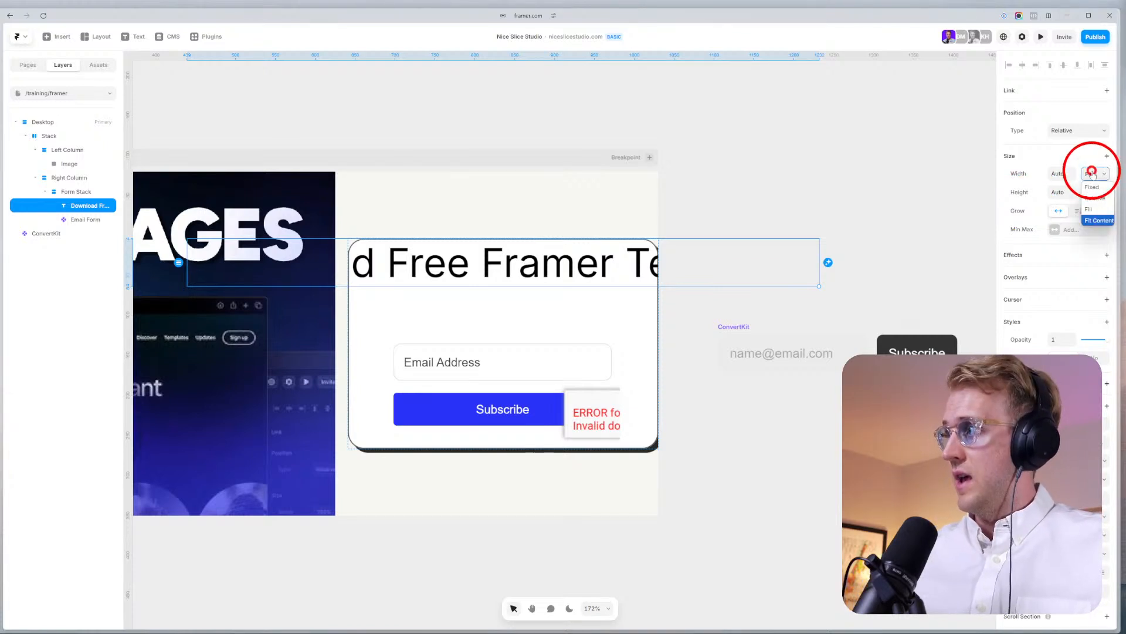
{"action": "left_click", "coordinate": [1091, 210]}
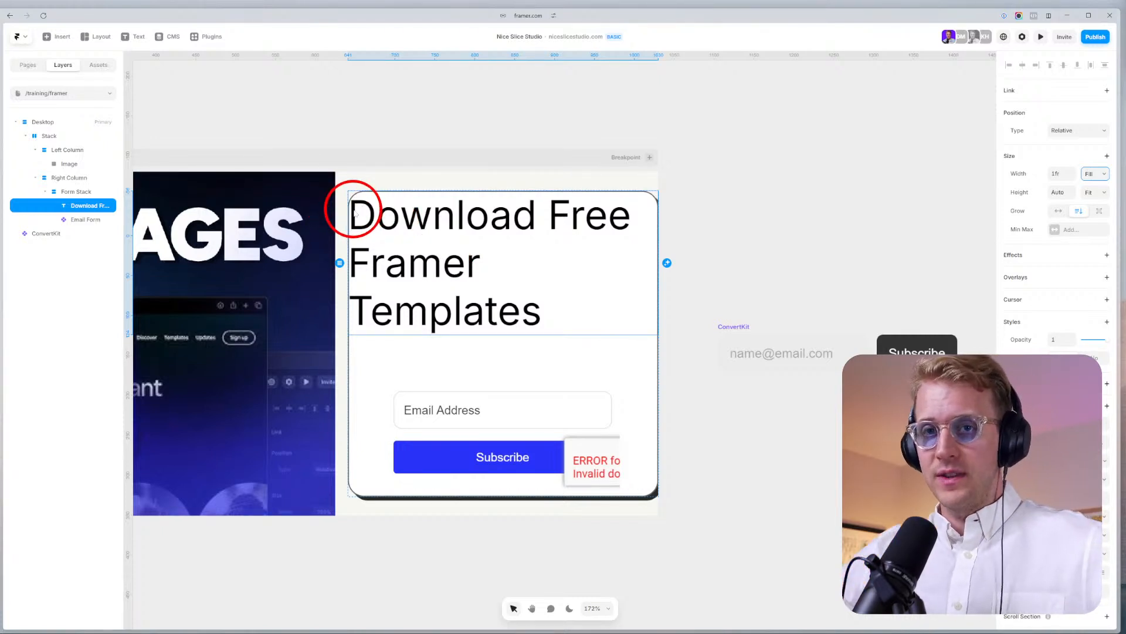
{"action": "key", "text": "ctrl+z"}
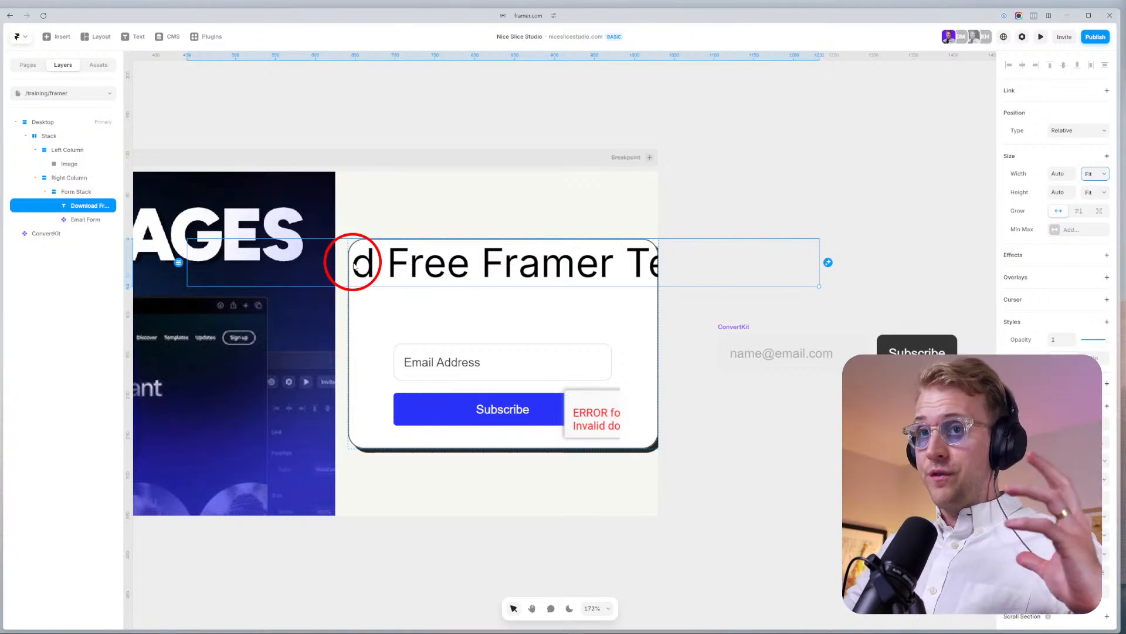
{"action": "key", "text": "ctrl+shift+z"}
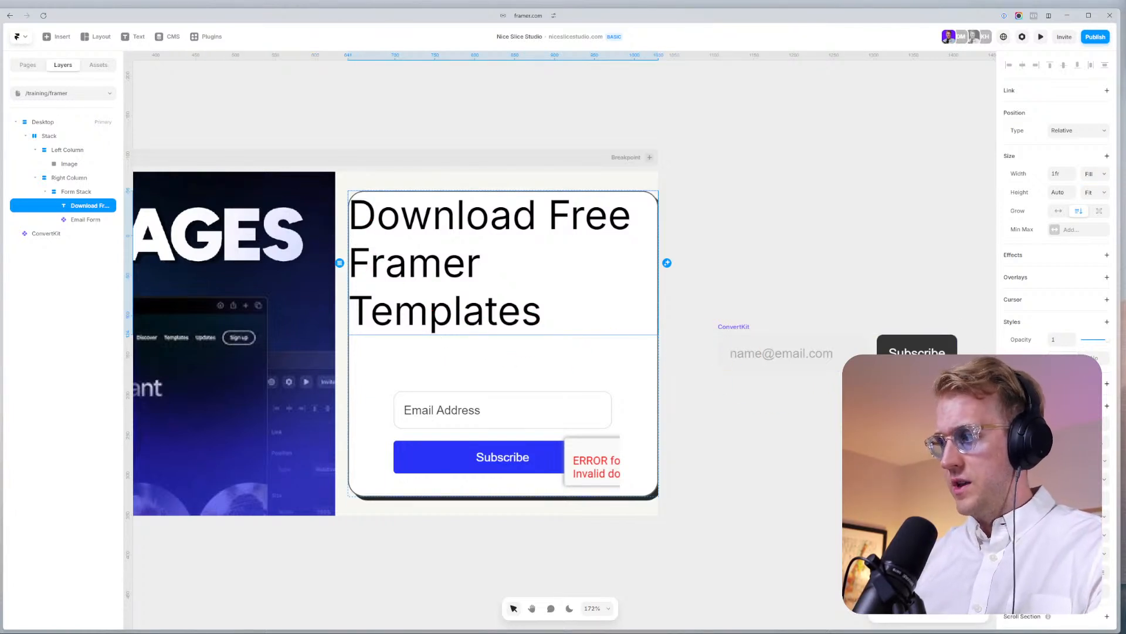
Set the "Download Free Framer Templates" headline in the Figtree font with Extra Bold weight.
{"action": "left_click", "coordinate": [927, 458]}
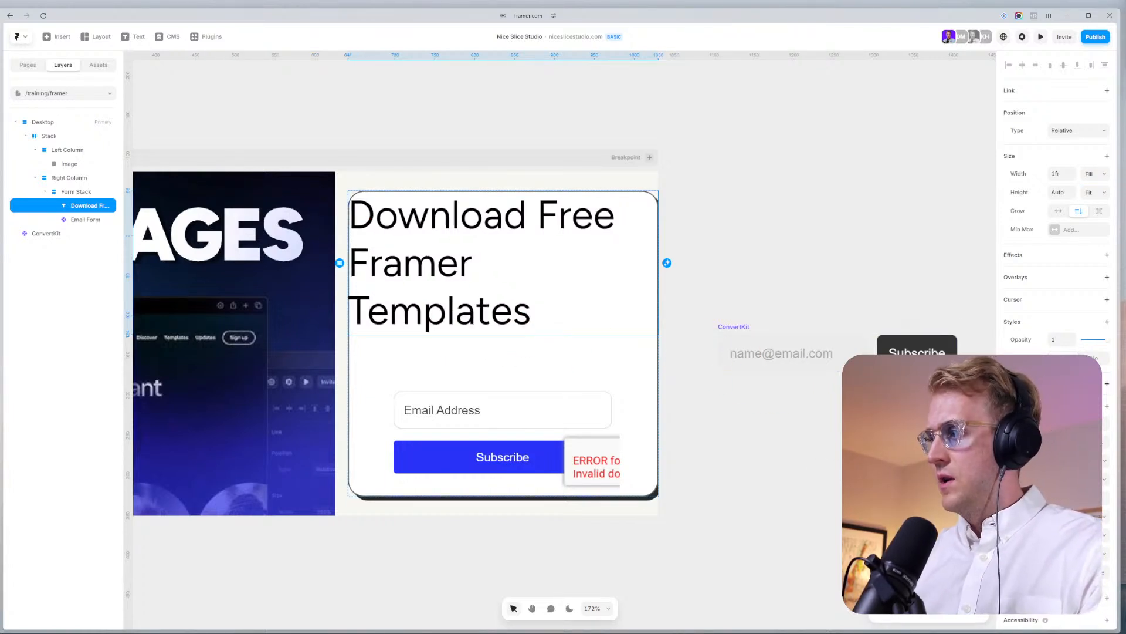
{"action": "left_click", "coordinate": [1081, 610]}
{"action": "left_click", "coordinate": [524, 271]}
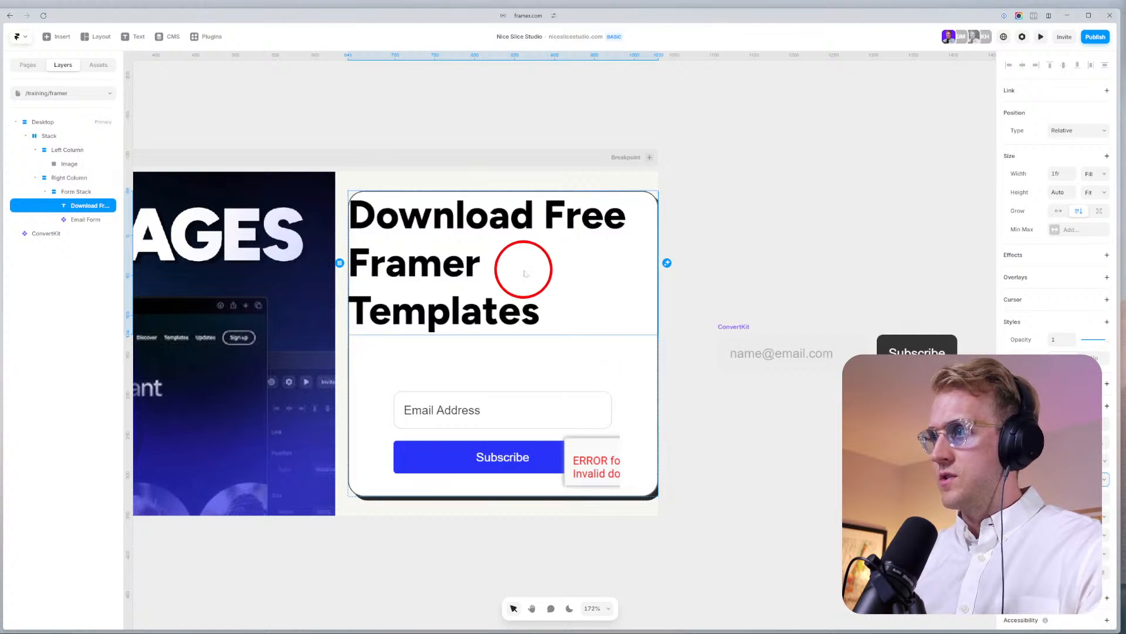
{"action": "key", "text": "Down"}
{"action": "key", "text": "Down"}
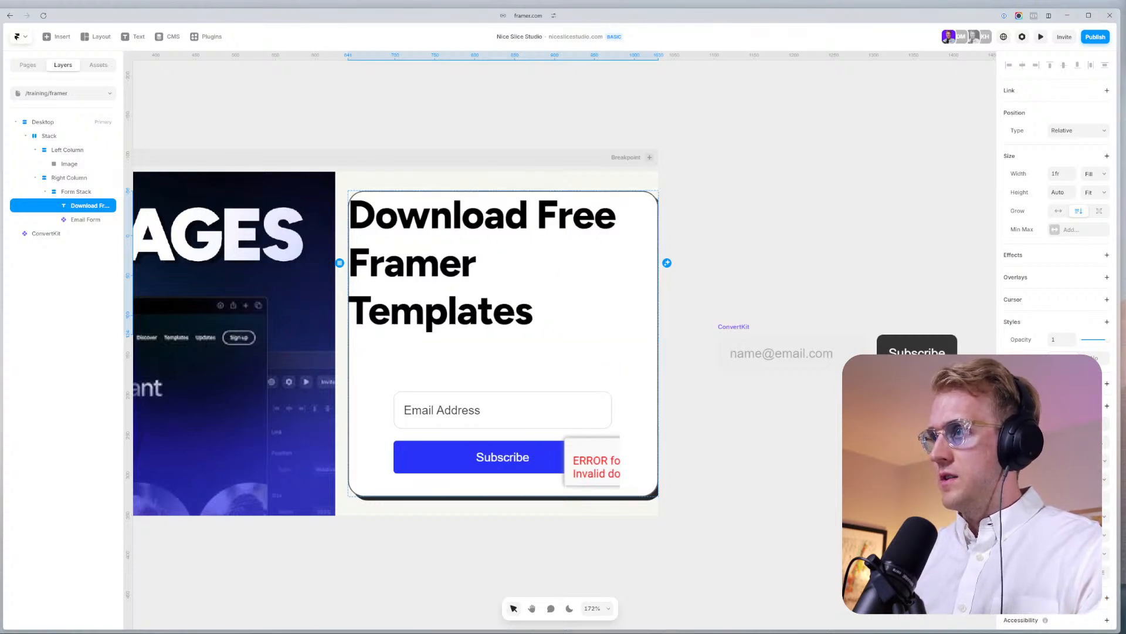
{"action": "key", "text": "Down"}
{"action": "key", "text": "Up"}
{"action": "key", "text": "Up"}
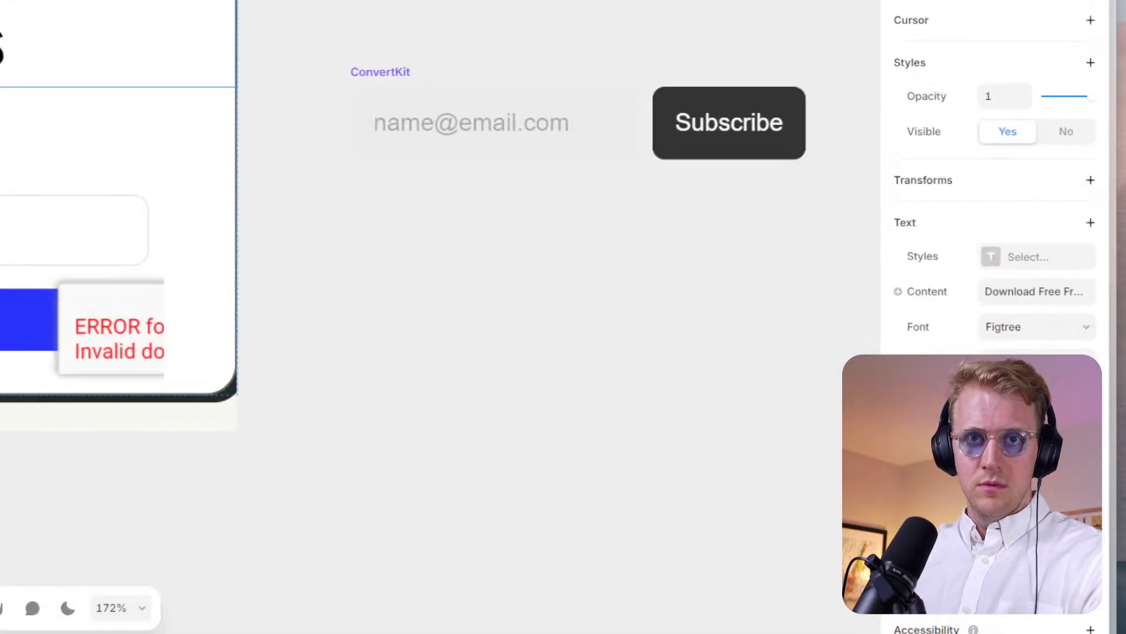
{"action": "scroll", "coordinate": [1074, 517], "scroll_direction": "down", "scroll_amount": 1}
{"action": "scroll", "coordinate": [968, 337], "scroll_direction": "up", "scroll_amount": 1}
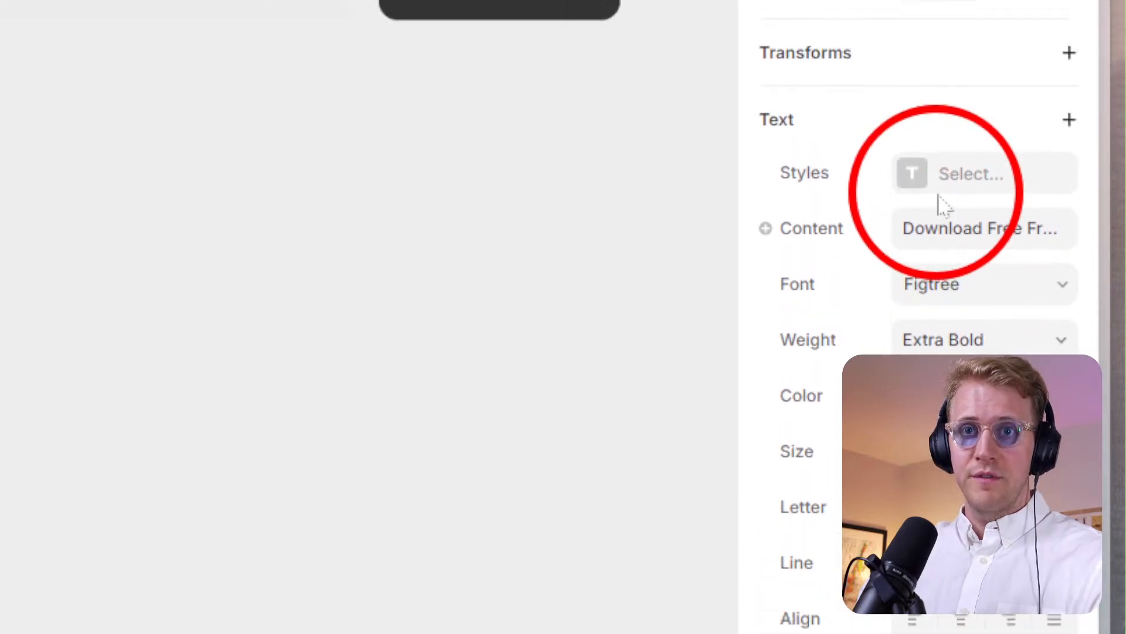
Browse the saved text styles and apply Heading 1 to the headline, trying Heading 2 for comparison.
{"action": "left_click", "coordinate": [942, 328]}
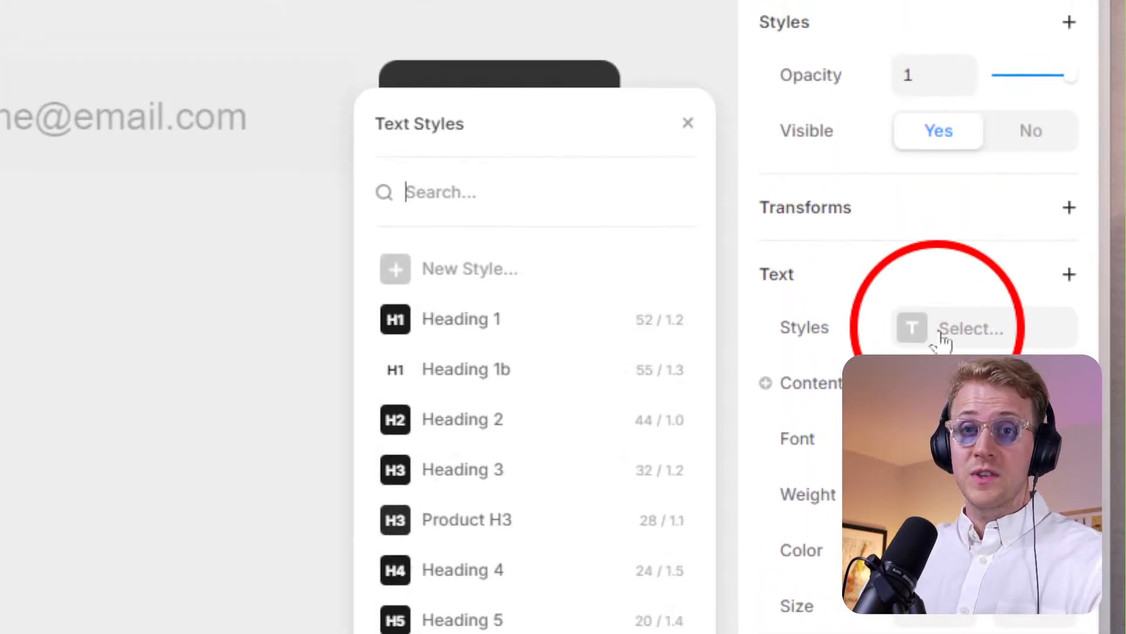
{"action": "scroll", "coordinate": [516, 469], "scroll_direction": "down", "scroll_amount": 1}
{"action": "scroll", "coordinate": [510, 492], "scroll_direction": "down", "scroll_amount": 2}
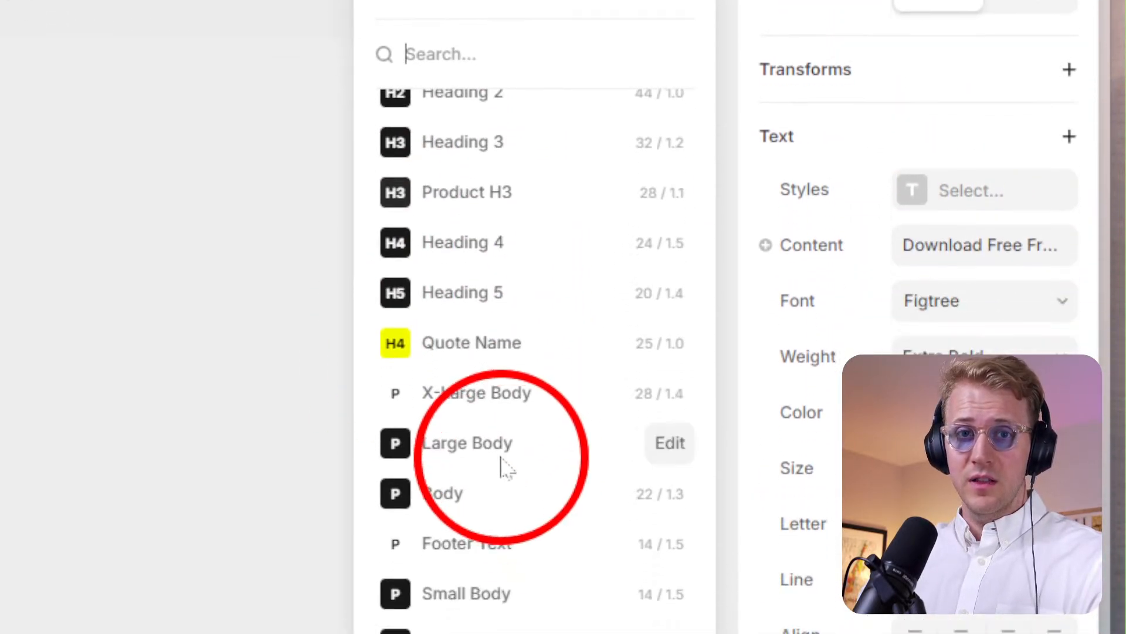
{"action": "scroll", "coordinate": [463, 516], "scroll_direction": "up", "scroll_amount": 4}
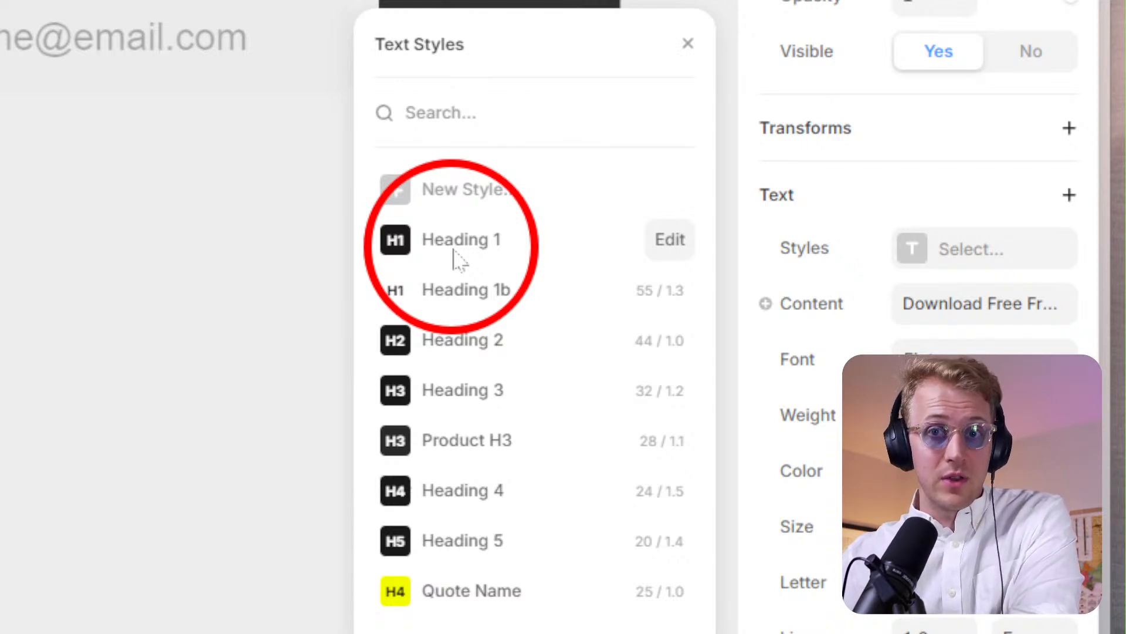
{"action": "left_click", "coordinate": [985, 248]}
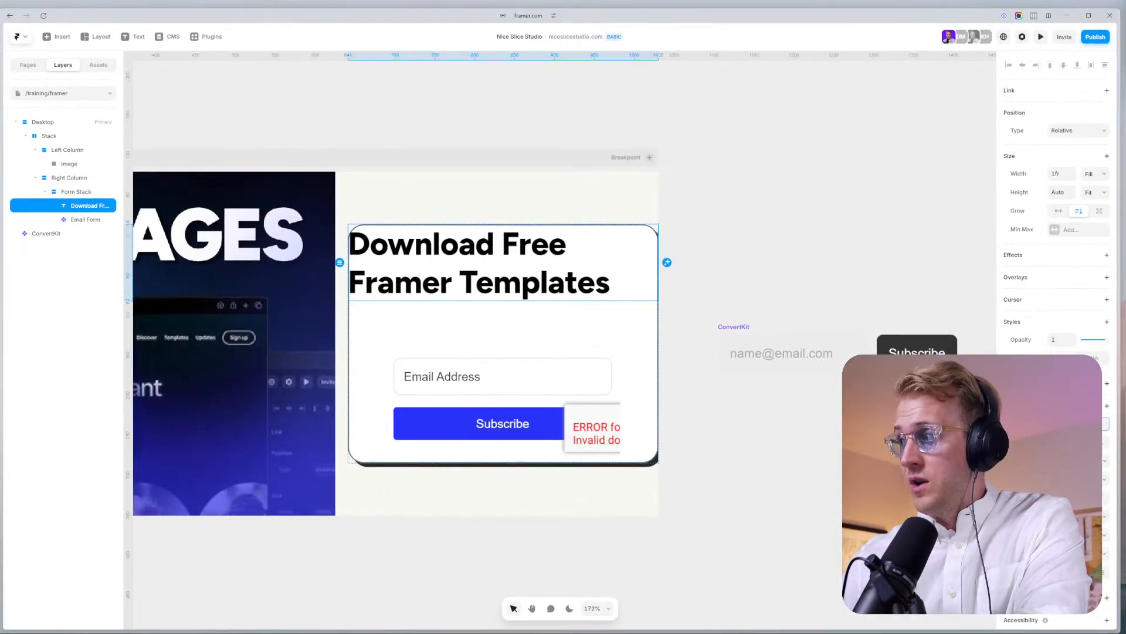
{"action": "left_click", "coordinate": [915, 405]}
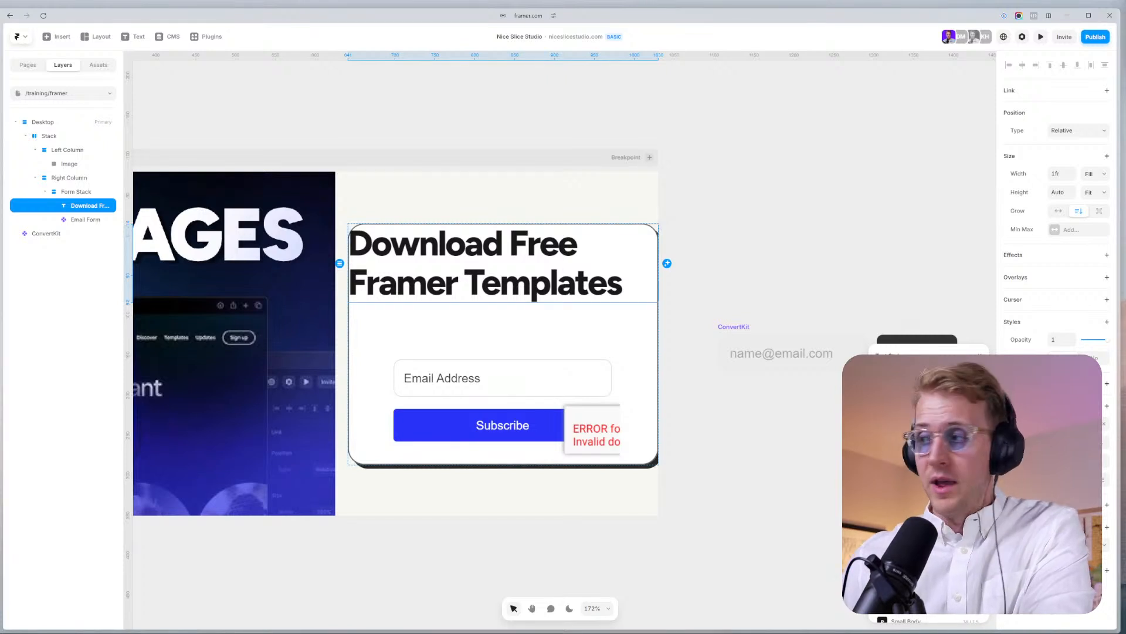
{"action": "left_click", "coordinate": [915, 425]}
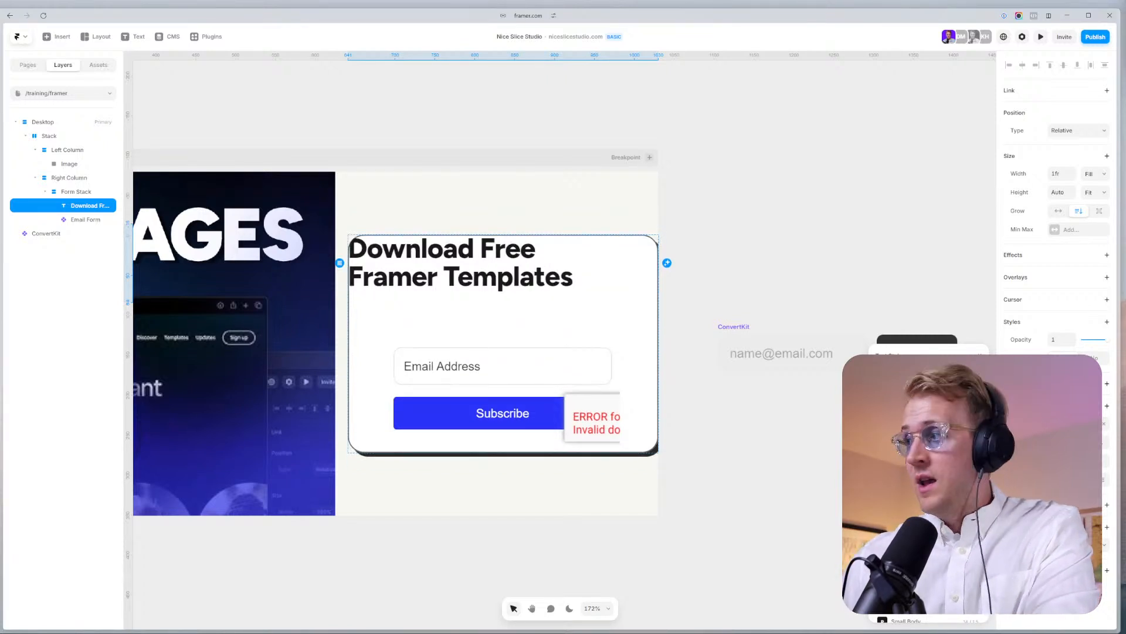
{"action": "left_click", "coordinate": [915, 424]}
Review the Heading 1 style's small breakpoint settings, close the style editor and center-align the headline.
{"action": "left_click", "coordinate": [915, 463]}
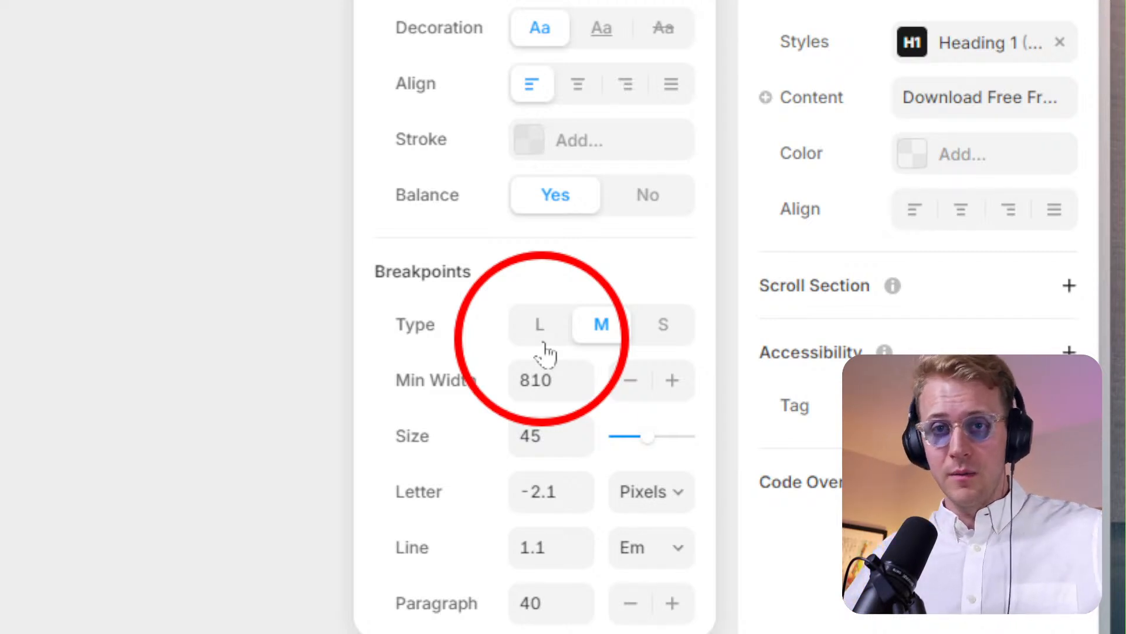
{"action": "left_click", "coordinate": [660, 332]}
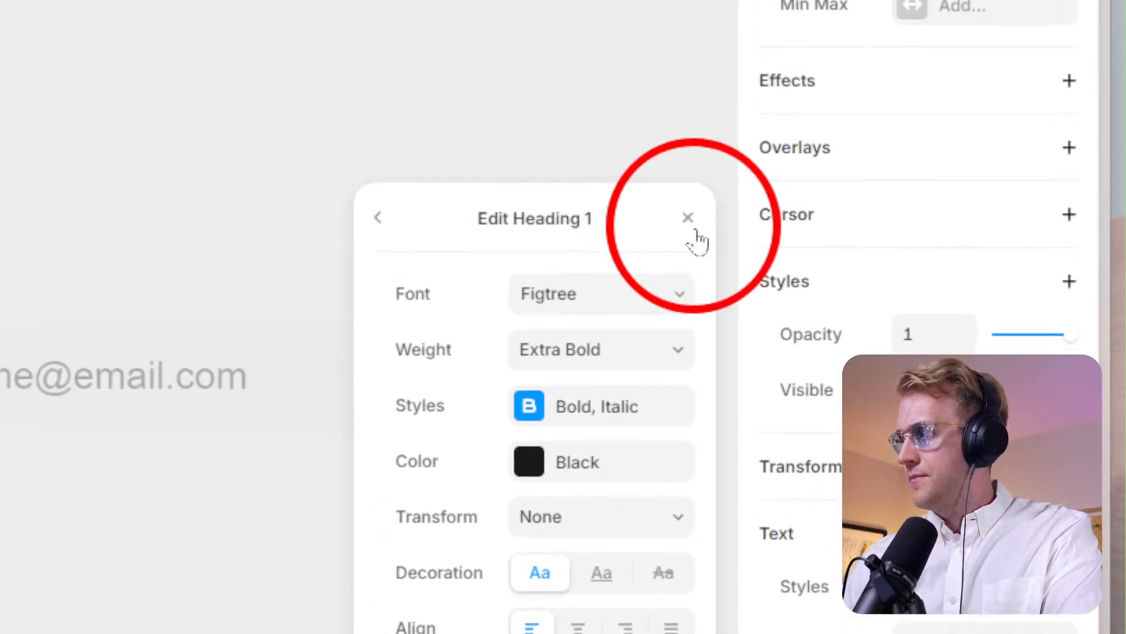
{"action": "left_click", "coordinate": [695, 222]}
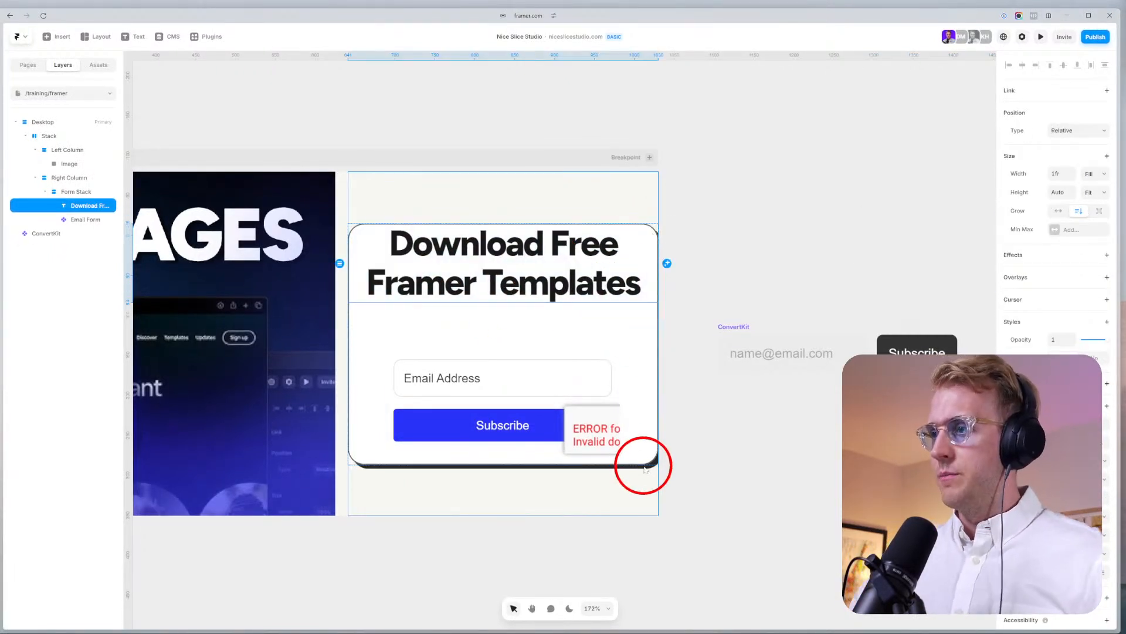
Add even inner padding on all sides of the Form Stack so the headline and form sit away from the card's edges.
{"action": "left_click", "coordinate": [496, 262]}
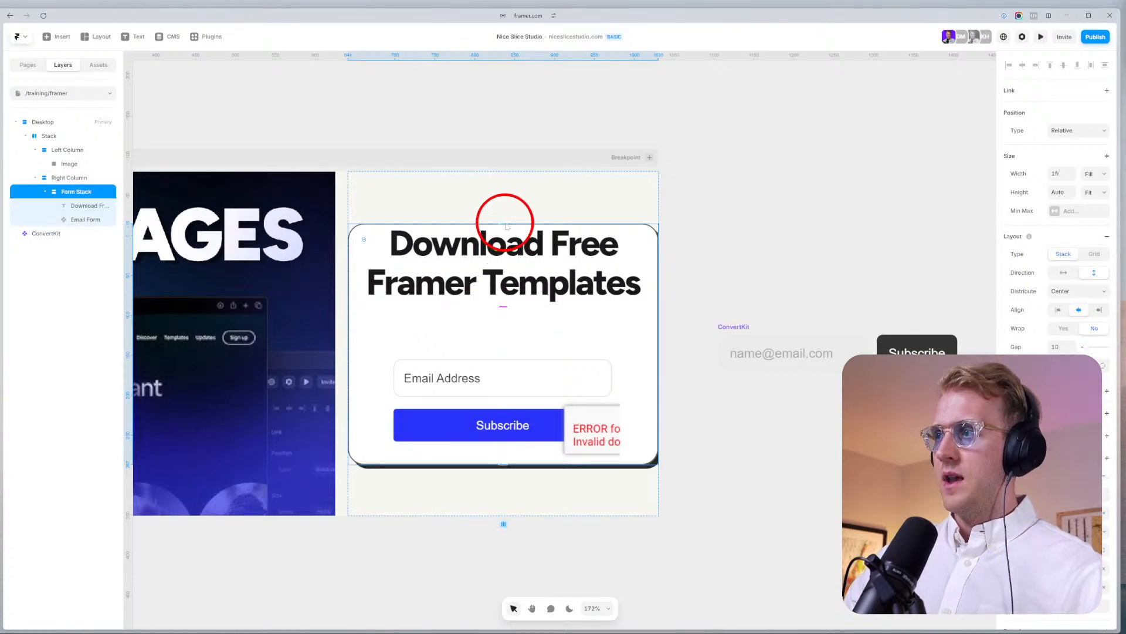
{"action": "scroll", "coordinate": [499, 231], "scroll_direction": "up", "scroll_amount": 10}
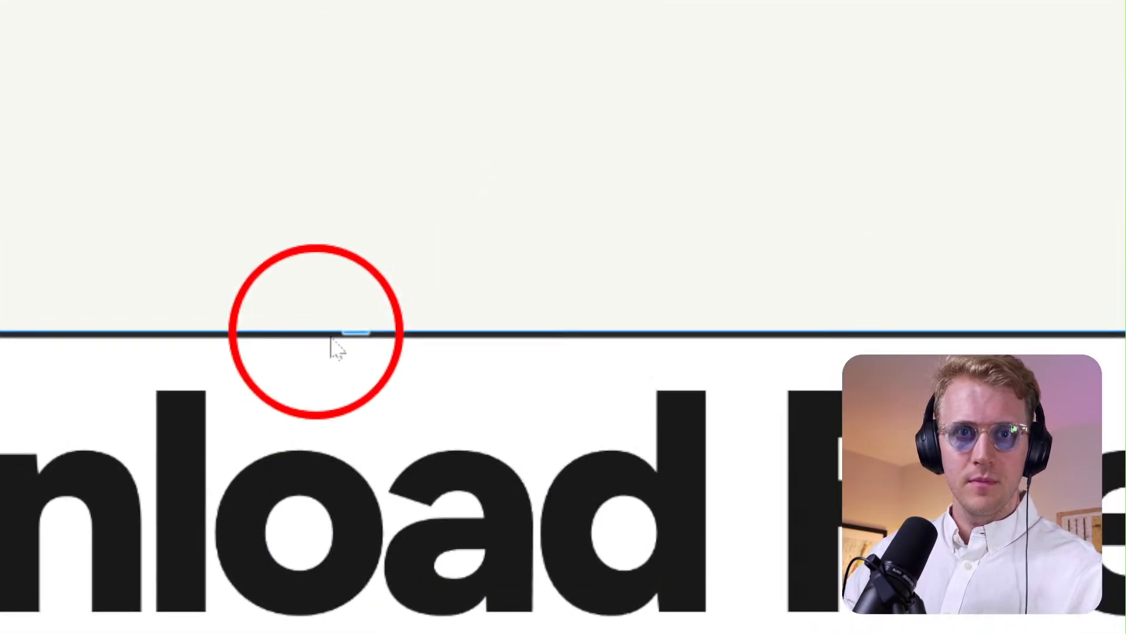
{"action": "left_click_drag", "start_coordinate": [319, 333], "coordinate": [335, 420]}
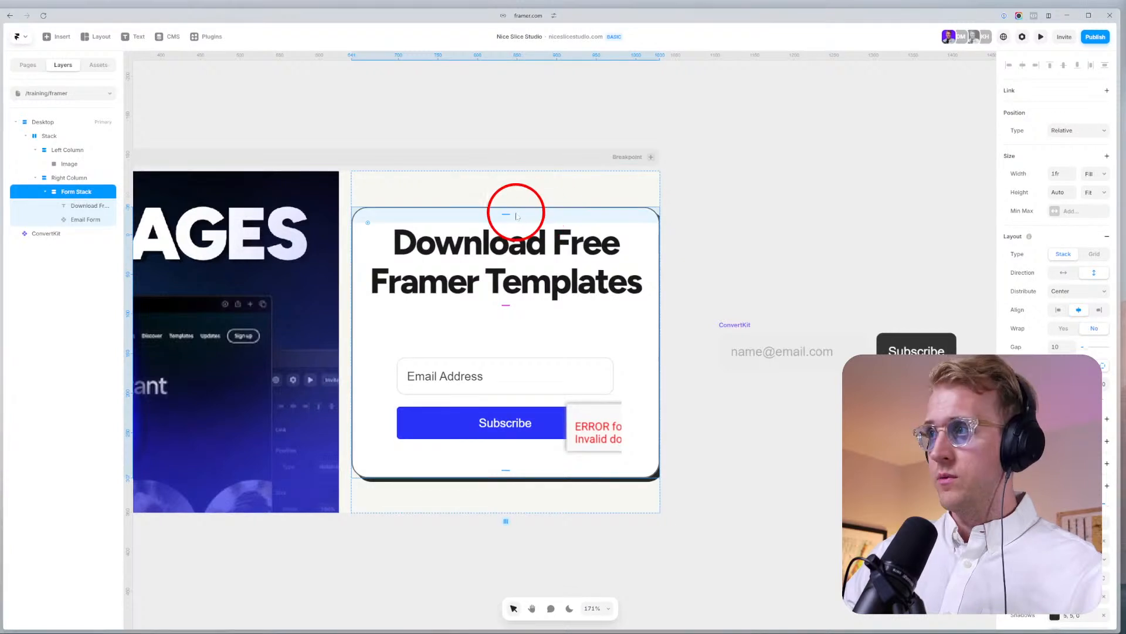
{"action": "mouse_move", "coordinate": [508, 208]}
{"action": "left_mouse_down"}
{"action": "mouse_move", "coordinate": [513, 258]}
{"action": "mouse_move", "coordinate": [511, 183]}
{"action": "mouse_move", "coordinate": [511, 295]}
{"action": "mouse_move", "coordinate": [499, 192]}
{"action": "mouse_move", "coordinate": [500, 221]}
{"action": "mouse_move", "coordinate": [500, 206]}
{"action": "left_mouse_up"}
Set the Desktop breakpoint's padding to 40 on all sides.
{"action": "left_click", "coordinate": [457, 154]}
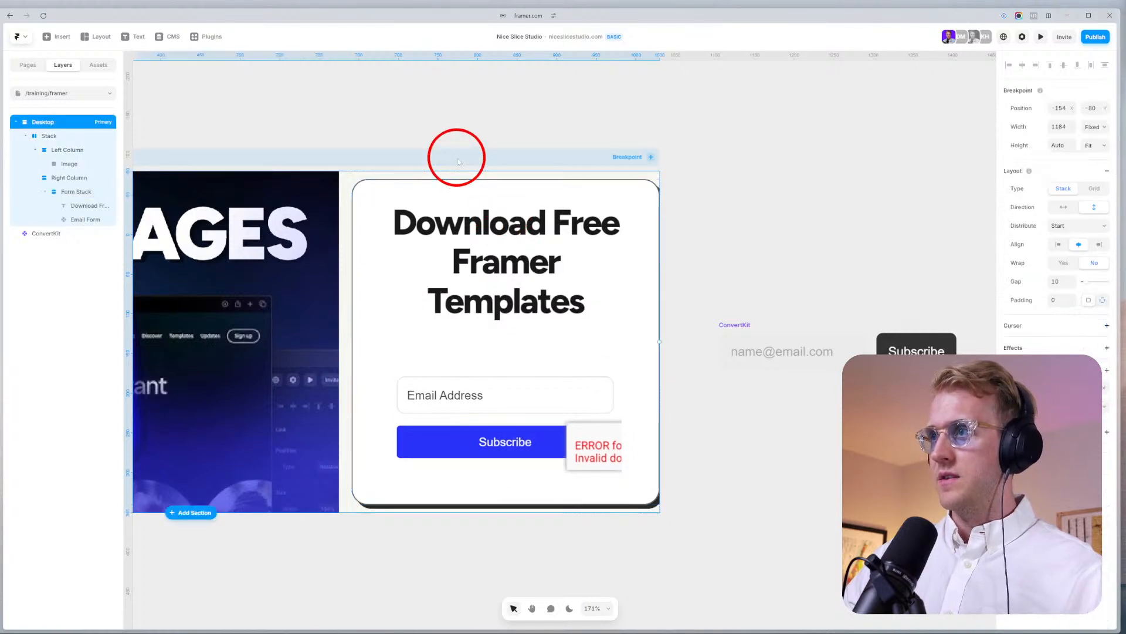
{"action": "scroll", "coordinate": [522, 304], "scroll_direction": "down", "scroll_amount": 3}
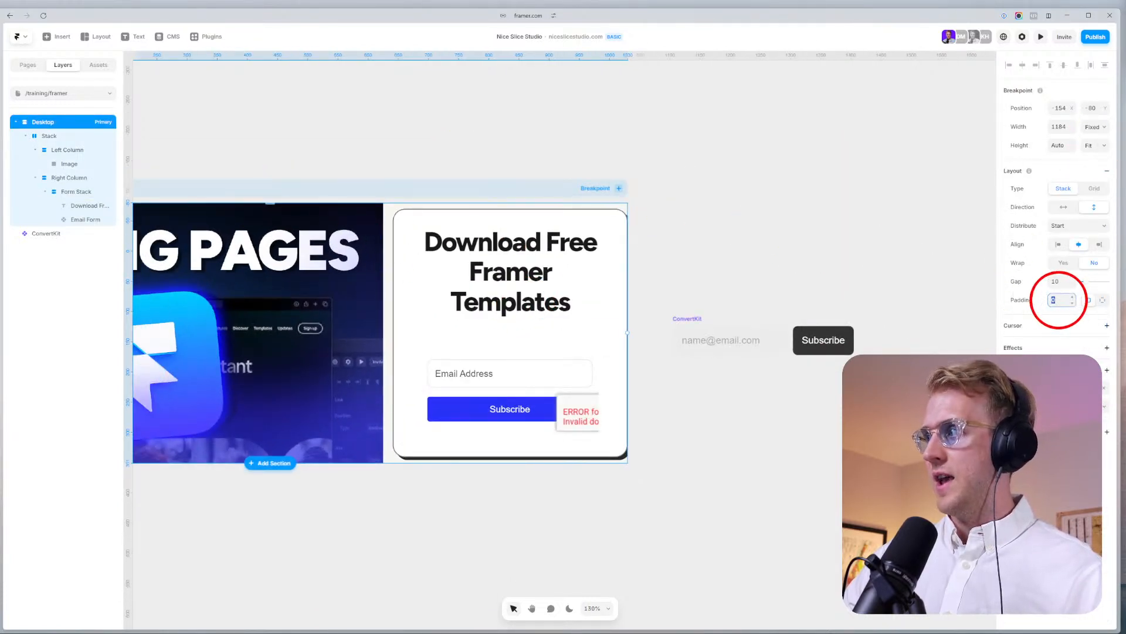
{"action": "type", "text": "40"}
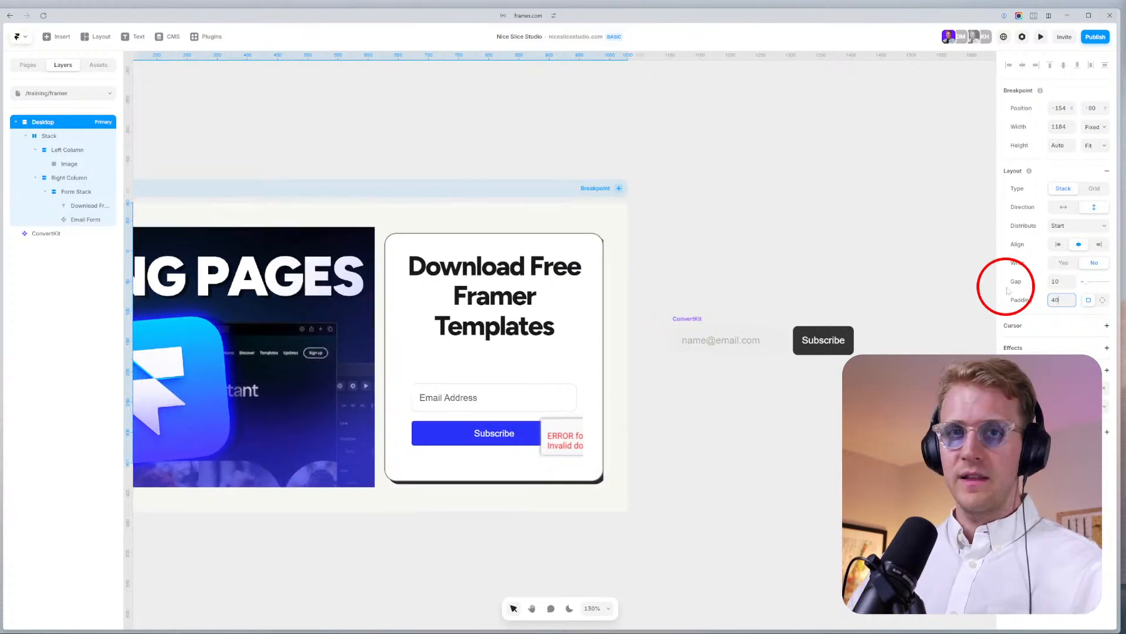
{"action": "left_click_drag", "start_coordinate": [726, 264], "coordinate": [855, 223]}
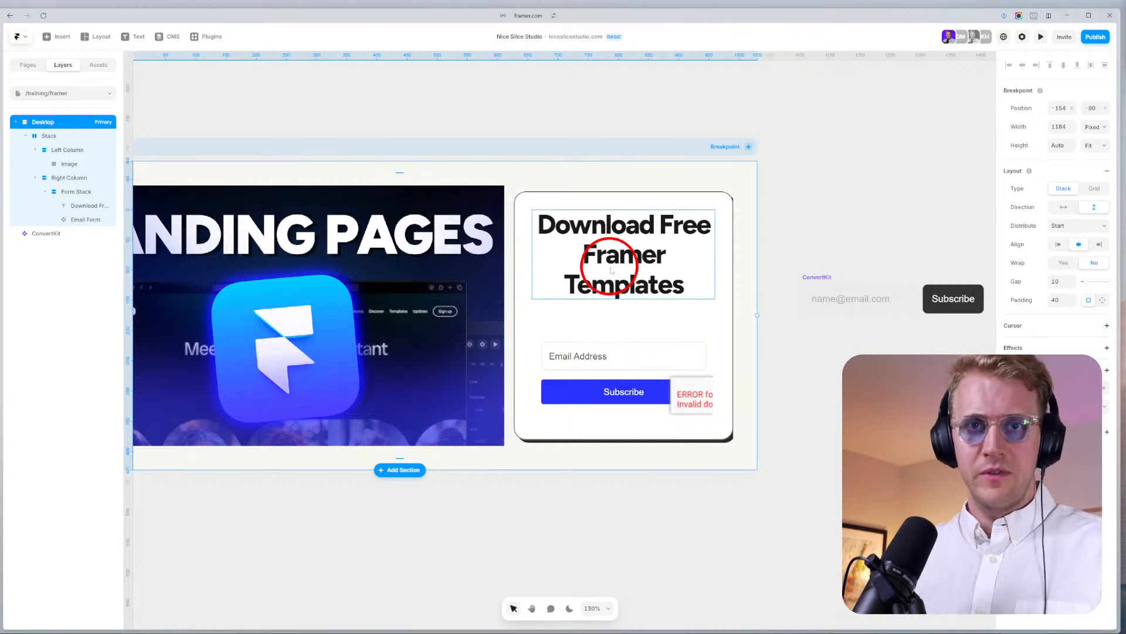
Duplicate the headline below the email form and replace the copy's text with "Delivered right to your inbox.".
{"action": "left_click_drag", "start_coordinate": [611, 270], "coordinate": [667, 377]}
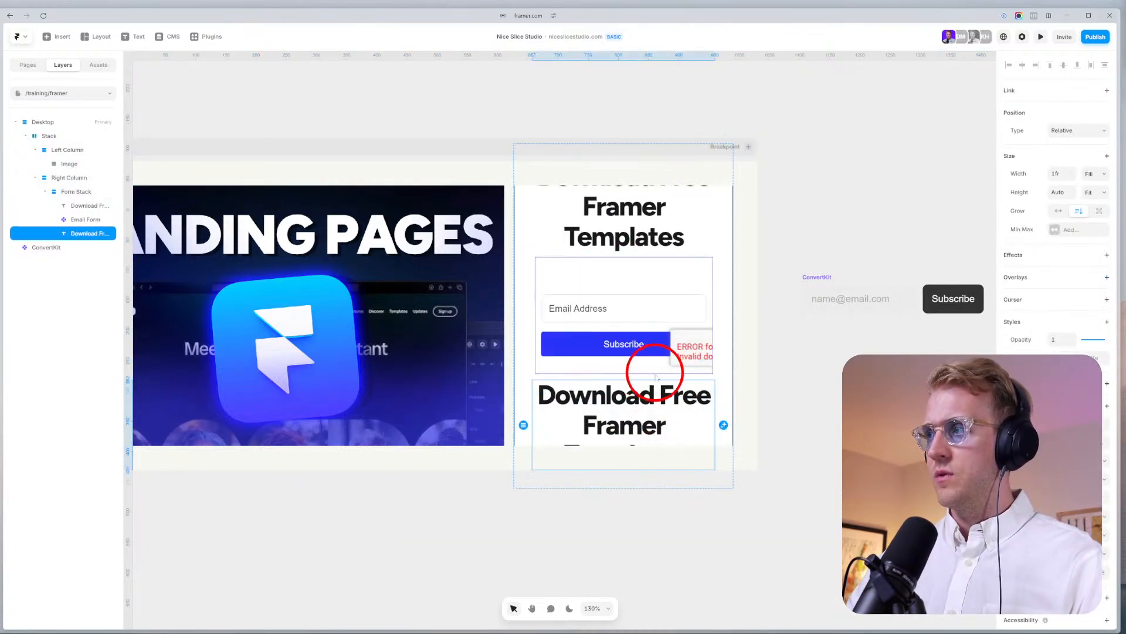
{"action": "double_click", "coordinate": [616, 411]}
{"action": "type", "text": "Del"}
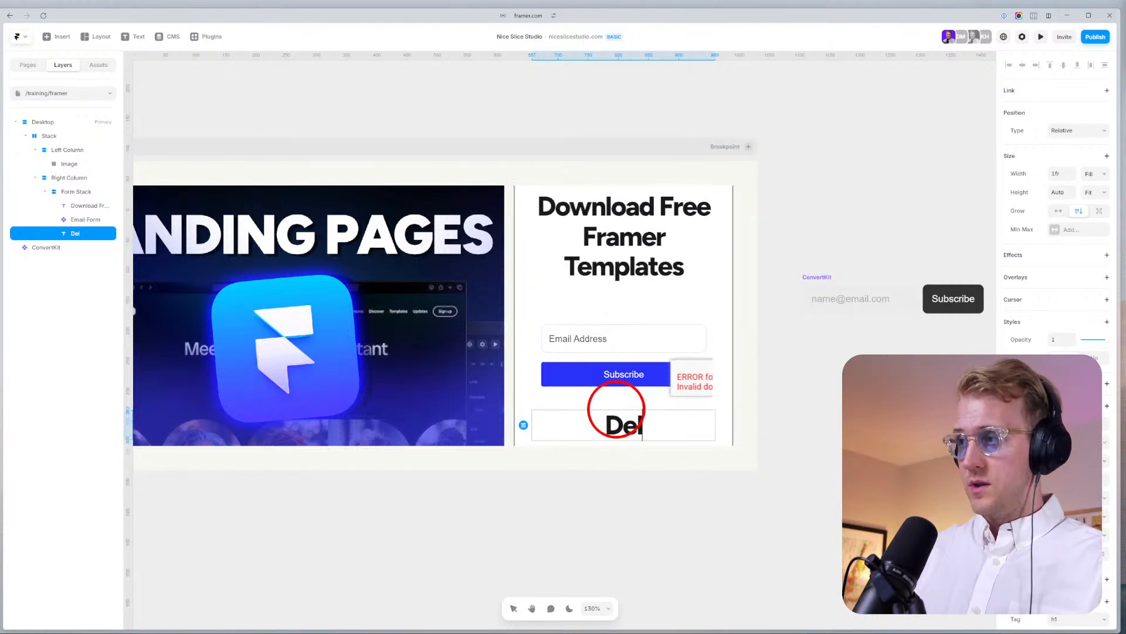
{"action": "type", "text": "ivered right to your inbox."}
{"action": "key", "text": "Escape"}
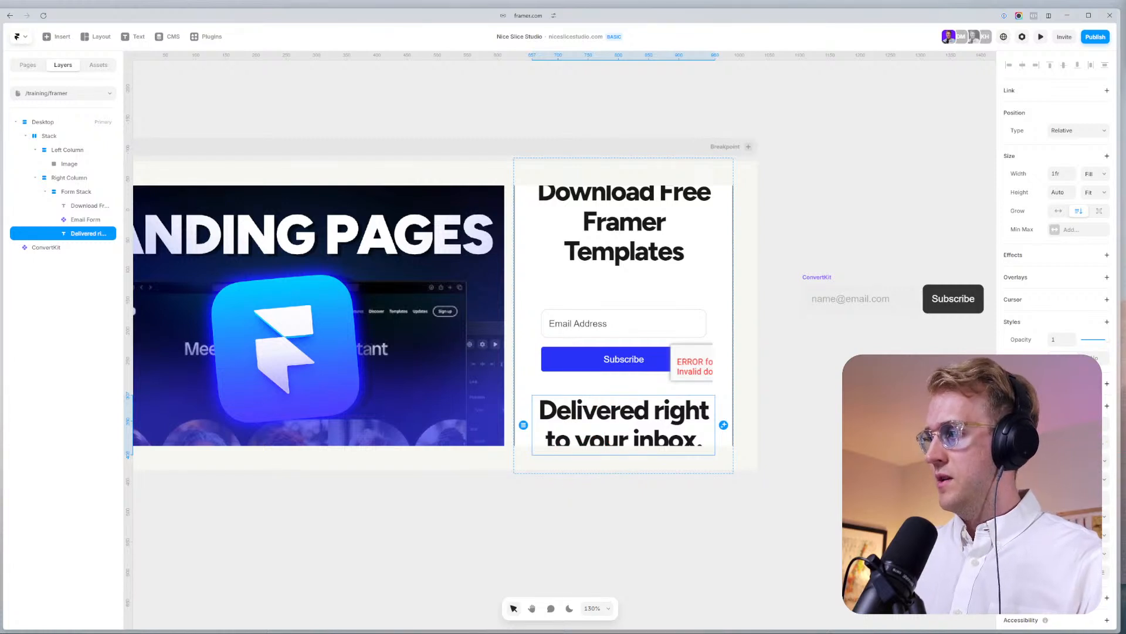
Restyle the "Delivered right to your inbox." text as a small caption with a lighter weight and normal letter spacing.
{"action": "left_click", "coordinate": [1074, 515]}
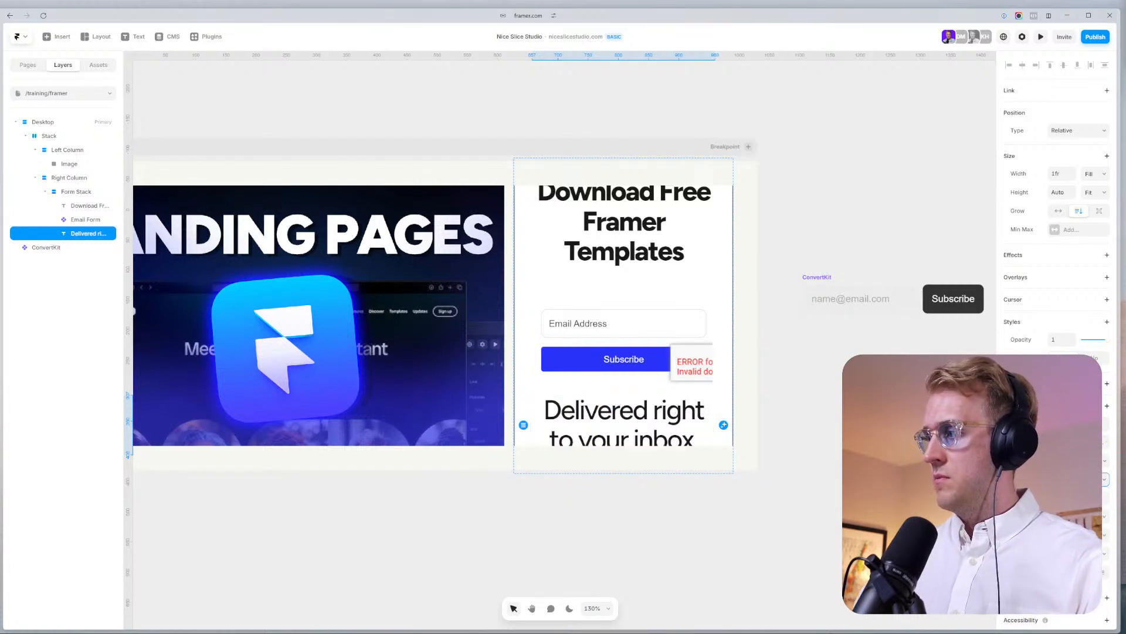
{"action": "key", "text": "Return"}
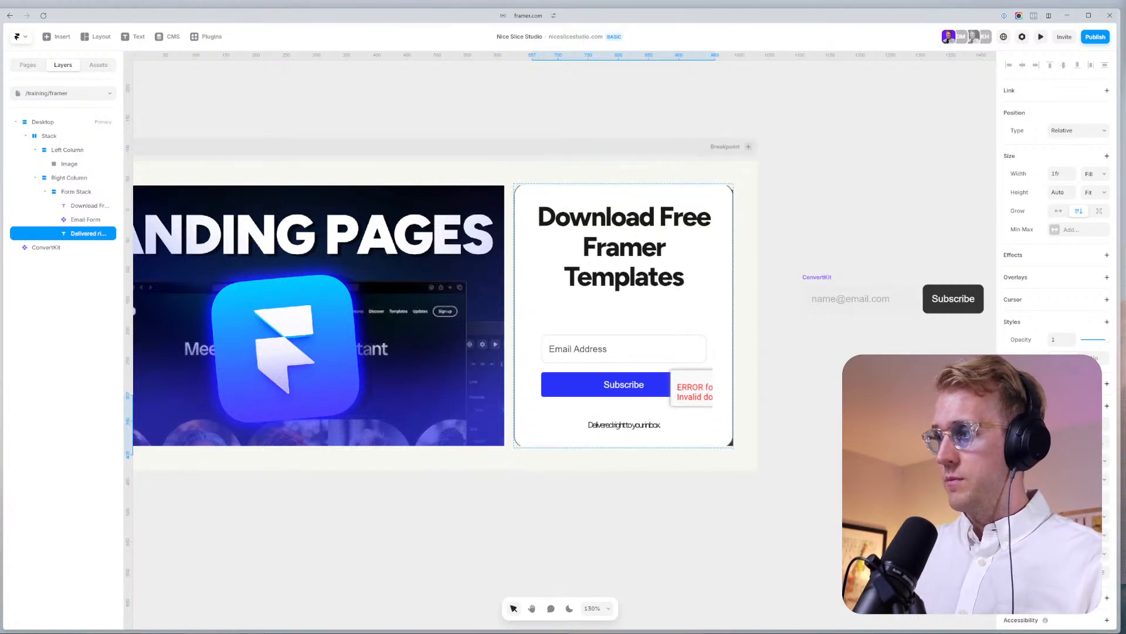
{"action": "key", "text": "Return"}
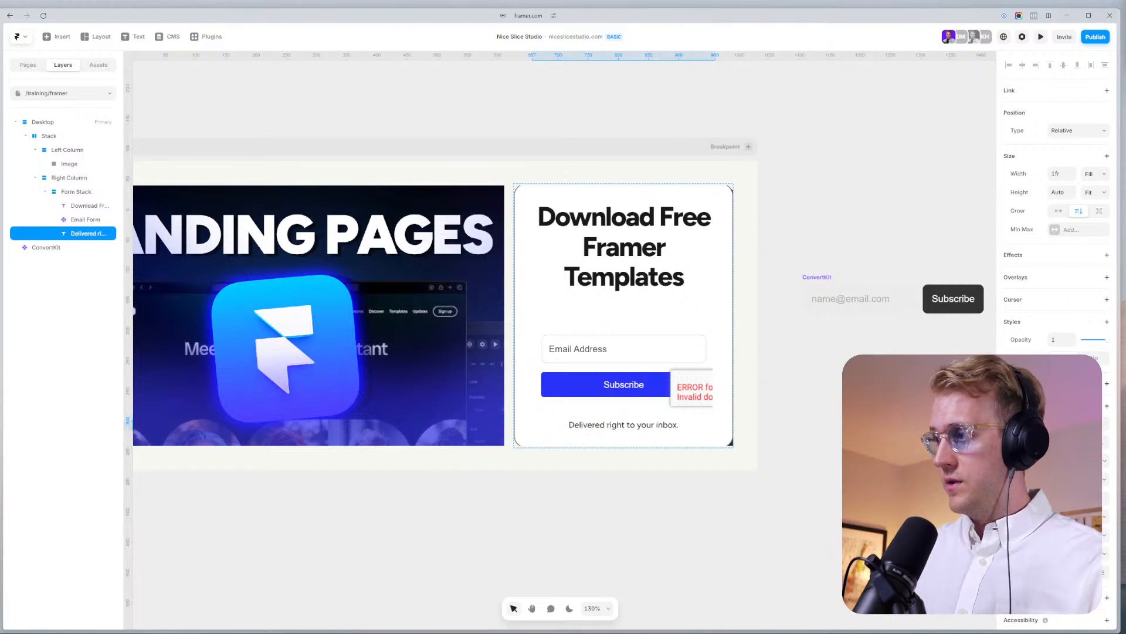
{"action": "key", "text": "Escape"}
{"action": "left_click", "coordinate": [614, 424]}
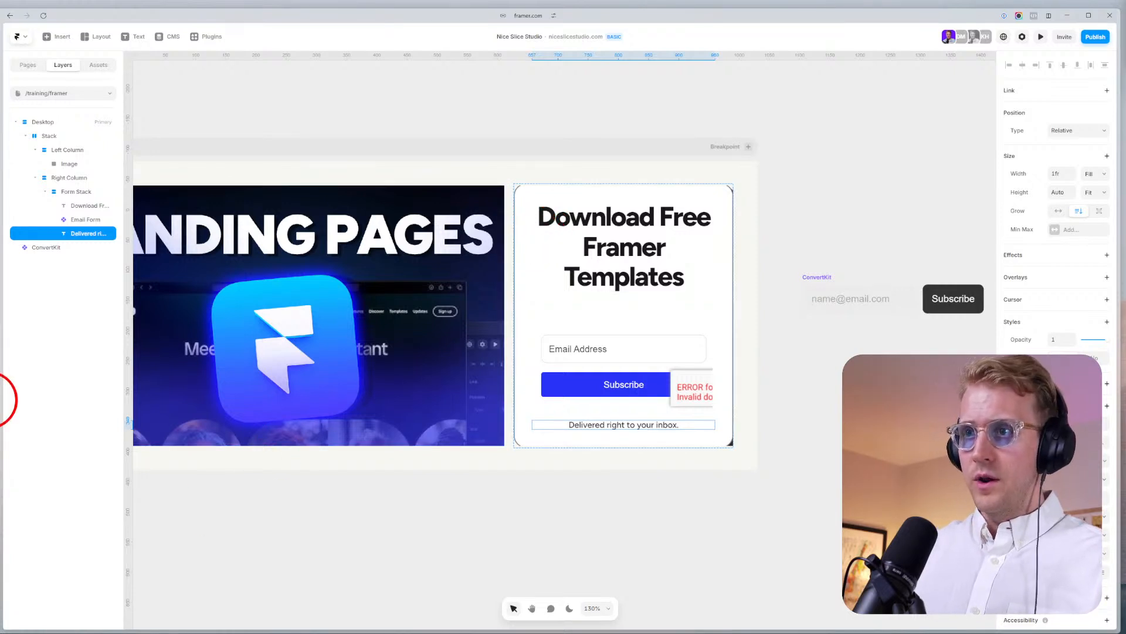
{"action": "mouse_move", "coordinate": [390, 320]}
{"action": "left_mouse_down"}
{"action": "mouse_move", "coordinate": [409, 551]}
{"action": "mouse_move", "coordinate": [553, 569]}
{"action": "mouse_move", "coordinate": [614, 402]}
{"action": "mouse_move", "coordinate": [490, 298]}
{"action": "mouse_move", "coordinate": [387, 305]}
{"action": "mouse_move", "coordinate": [384, 315]}
{"action": "mouse_move", "coordinate": [554, 333]}
{"action": "left_mouse_up"}
{"action": "mouse_move", "coordinate": [432, 365]}
{"action": "left_mouse_down"}
{"action": "mouse_move", "coordinate": [483, 468]}
{"action": "mouse_move", "coordinate": [467, 365]}
{"action": "mouse_move", "coordinate": [519, 453]}
{"action": "left_mouse_up"}
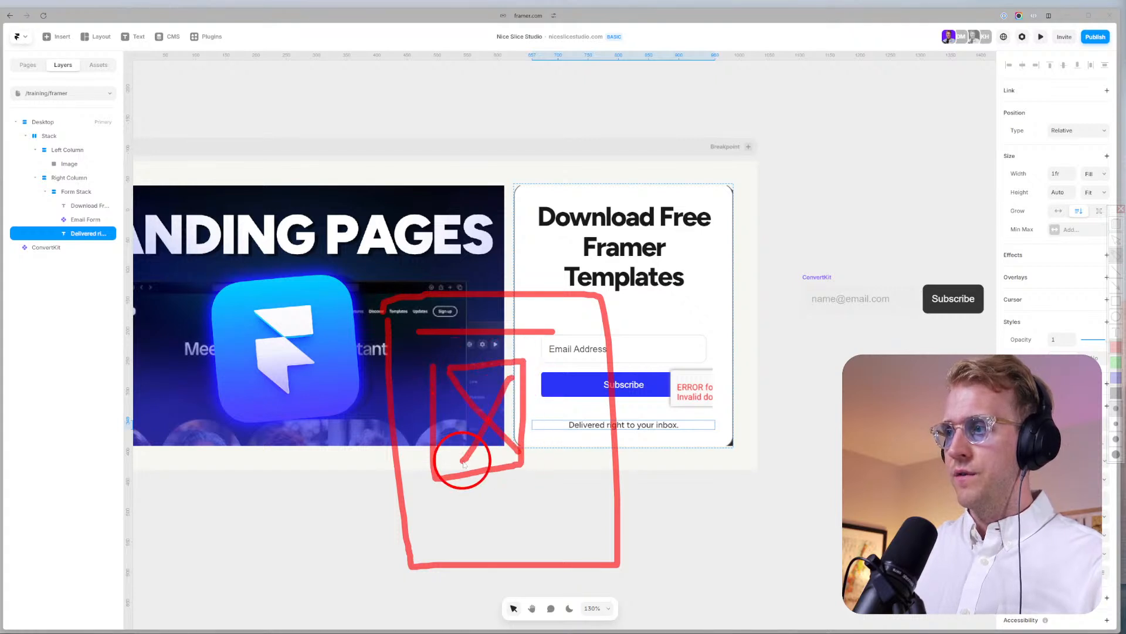
{"action": "left_click_drag", "start_coordinate": [434, 510], "coordinate": [532, 508]}
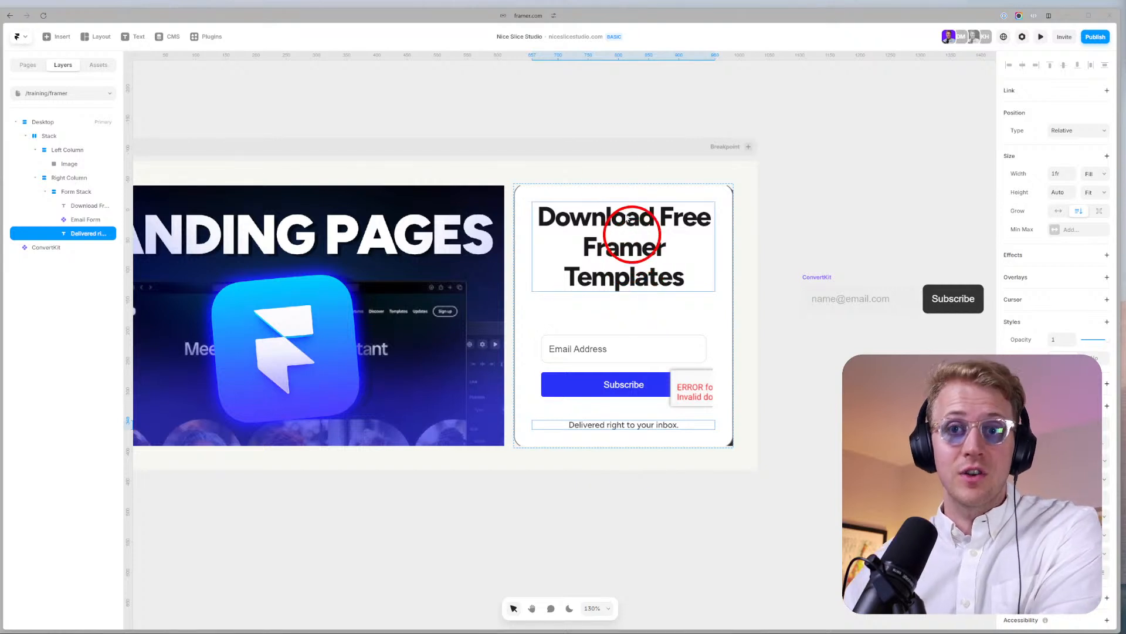
Reduce the Form Stack's gap to 0.
{"action": "left_click", "coordinate": [722, 197]}
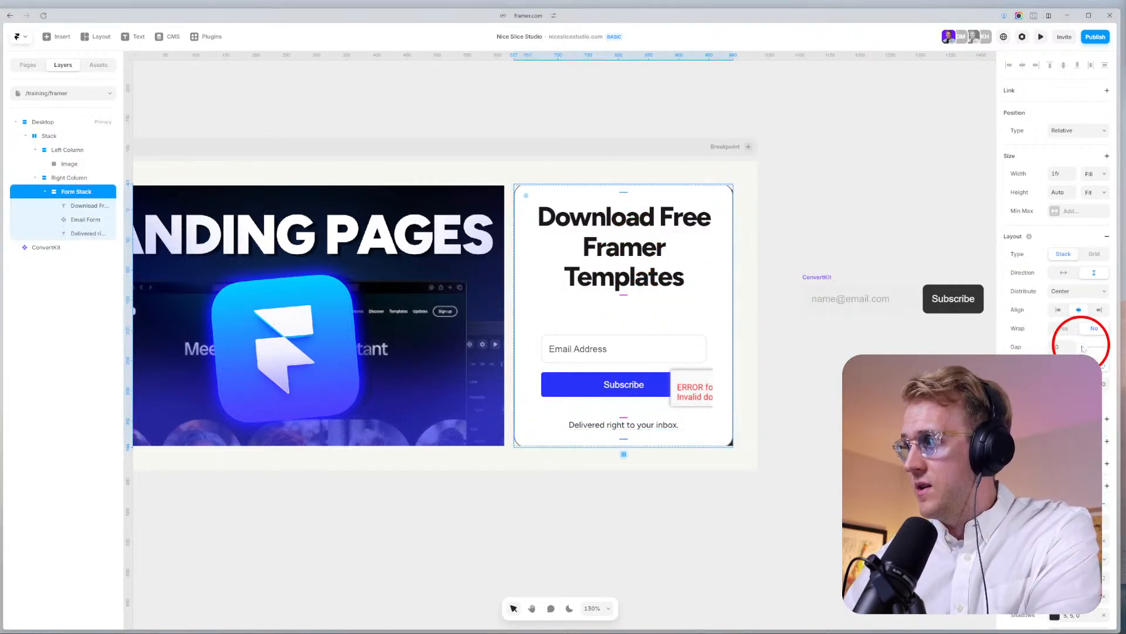
{"action": "left_click_drag", "start_coordinate": [1086, 348], "coordinate": [1062, 350]}
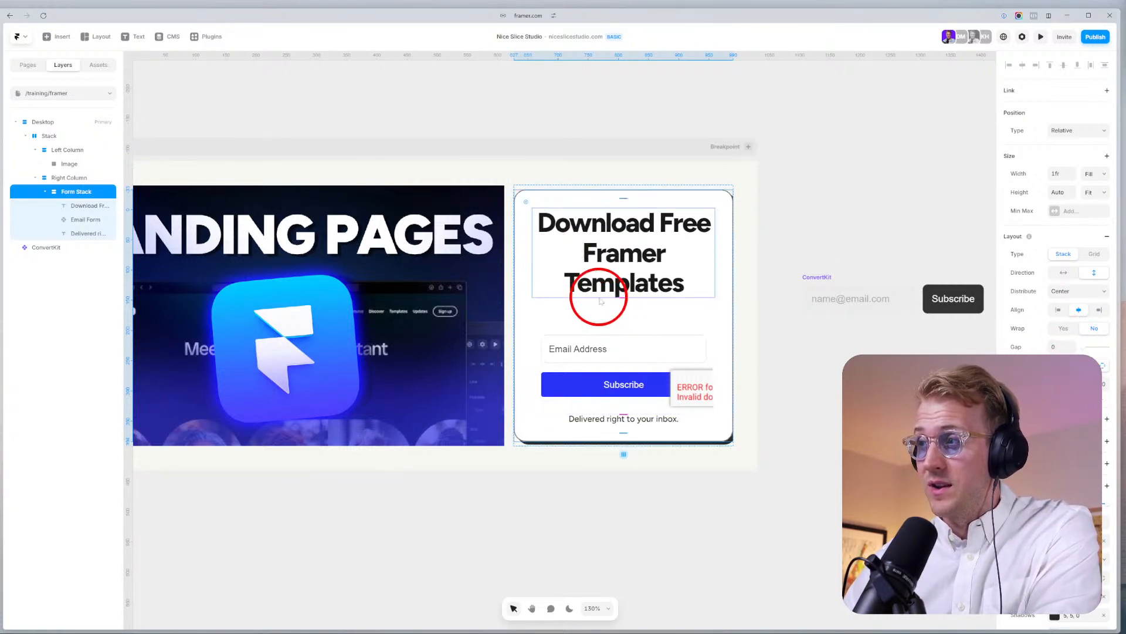
Resize the Email Form to about 363 by 145 so its field and button sit side by side, and preview the page.
{"action": "left_click", "coordinate": [625, 306]}
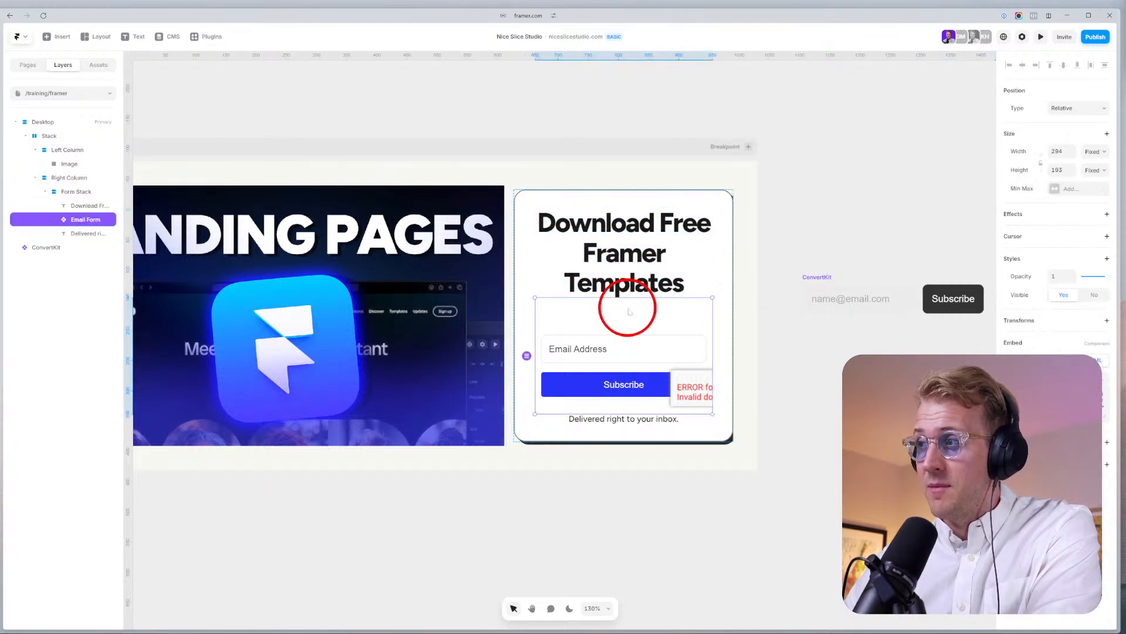
{"action": "left_click_drag", "start_coordinate": [714, 302], "coordinate": [755, 329]}
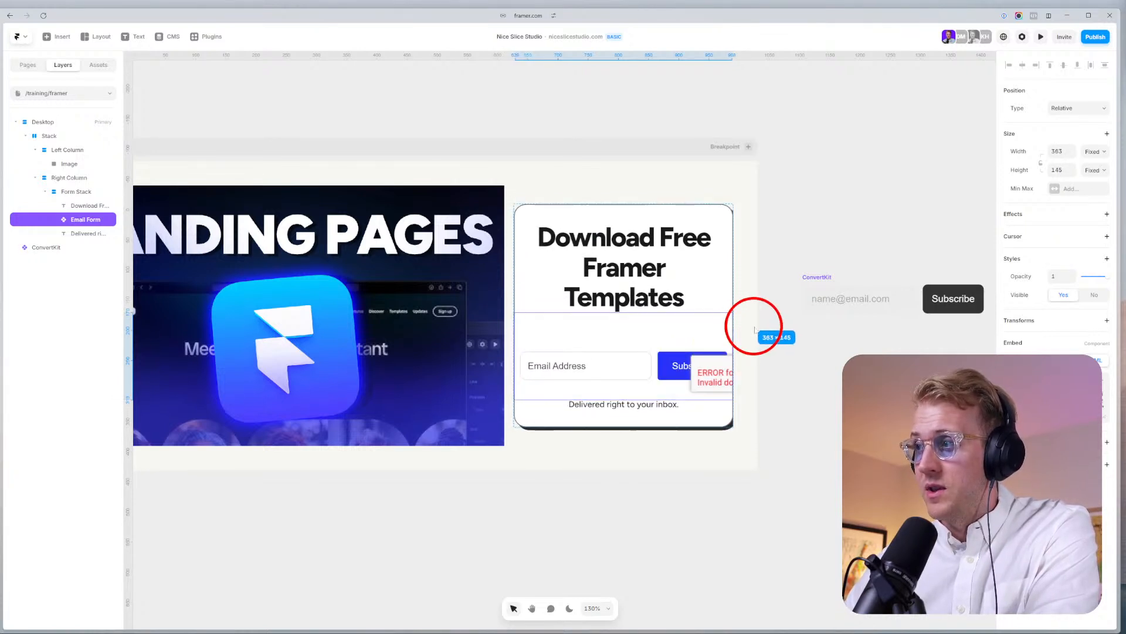
{"action": "left_click", "coordinate": [1040, 37]}
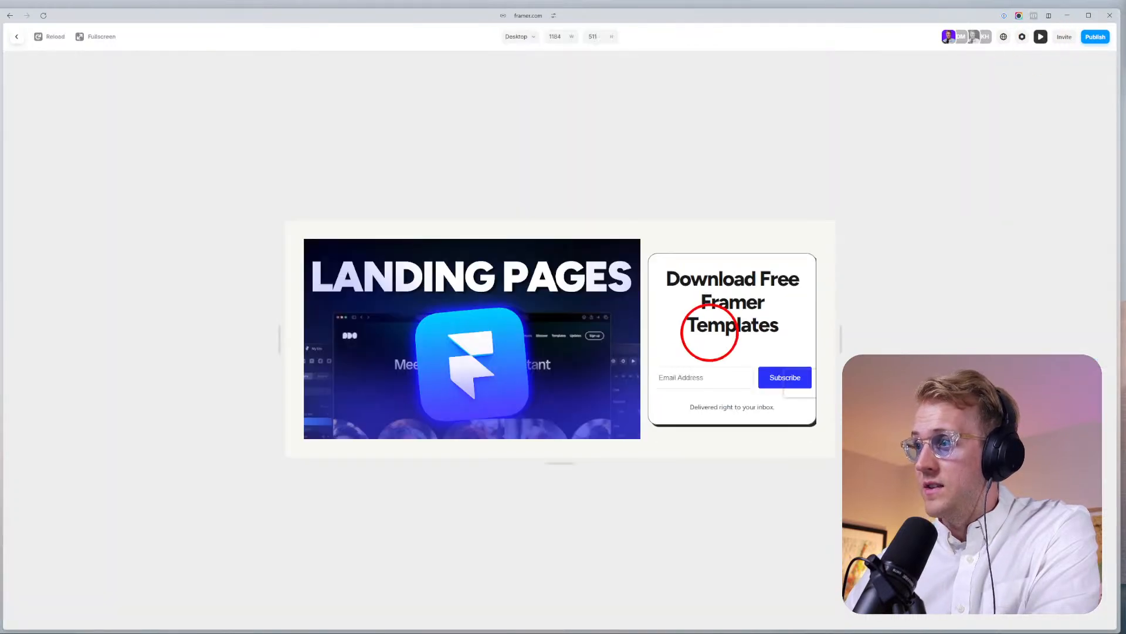
Undo the Email Form's rotation and resize it to about 337 by 184 with the button below the field, checking it in the preview.
{"action": "left_click", "coordinate": [1041, 36]}
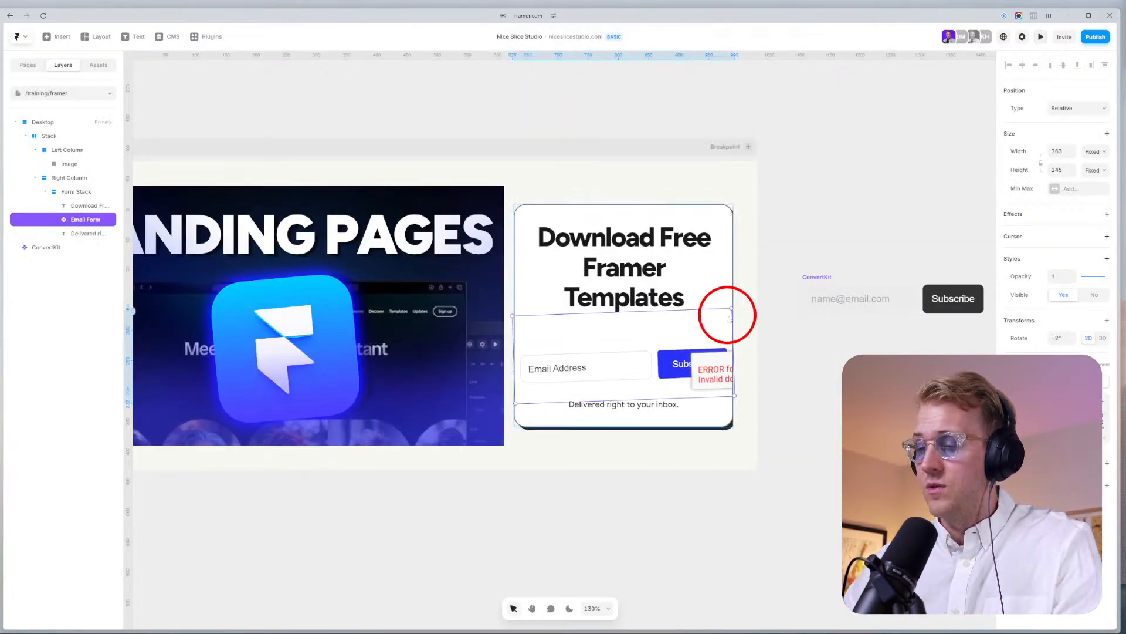
{"action": "key", "text": "ctrl+z"}
{"action": "mouse_move", "coordinate": [733, 311]}
{"action": "left_mouse_down"}
{"action": "mouse_move", "coordinate": [704, 307]}
{"action": "mouse_move", "coordinate": [706, 290]}
{"action": "mouse_move", "coordinate": [720, 319]}
{"action": "left_mouse_up"}
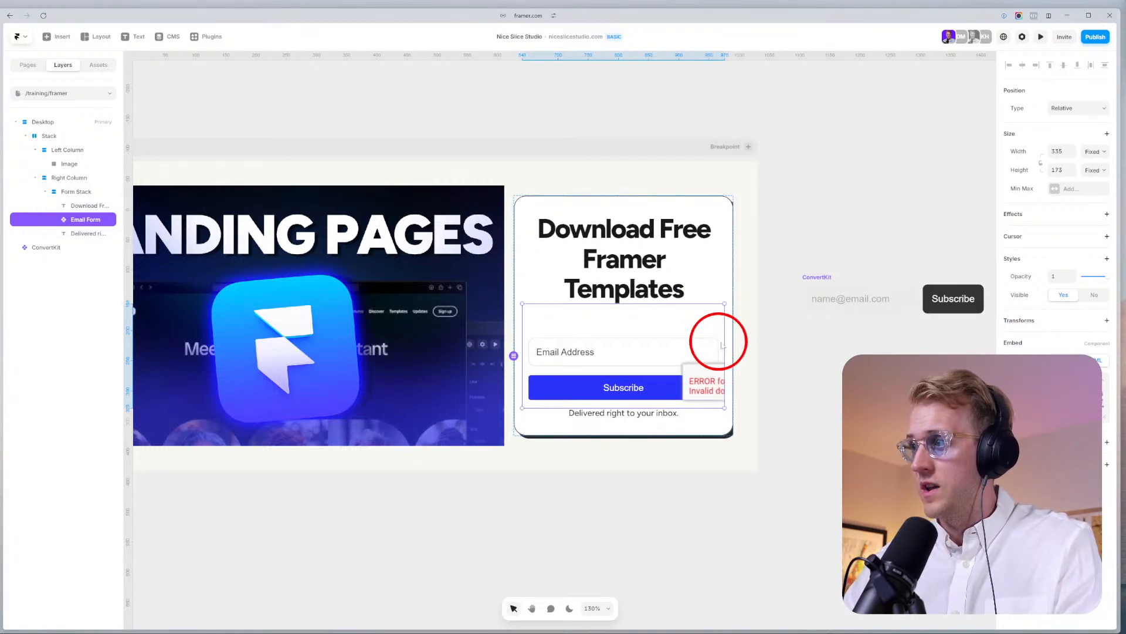
{"action": "left_click", "coordinate": [1041, 37]}
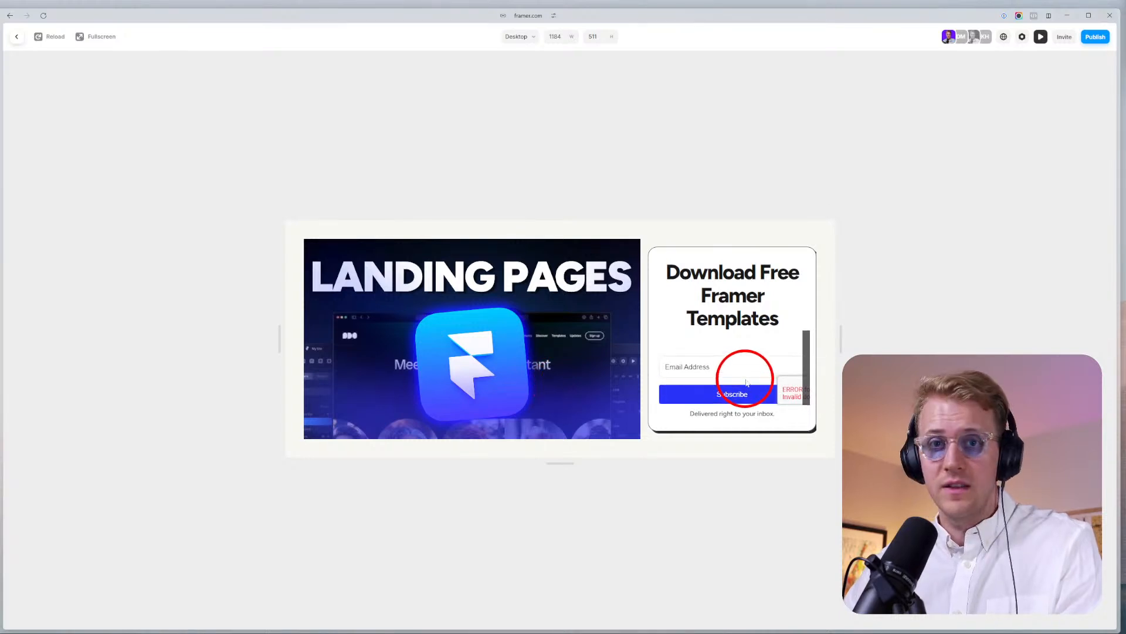
{"action": "left_click", "coordinate": [1041, 37]}
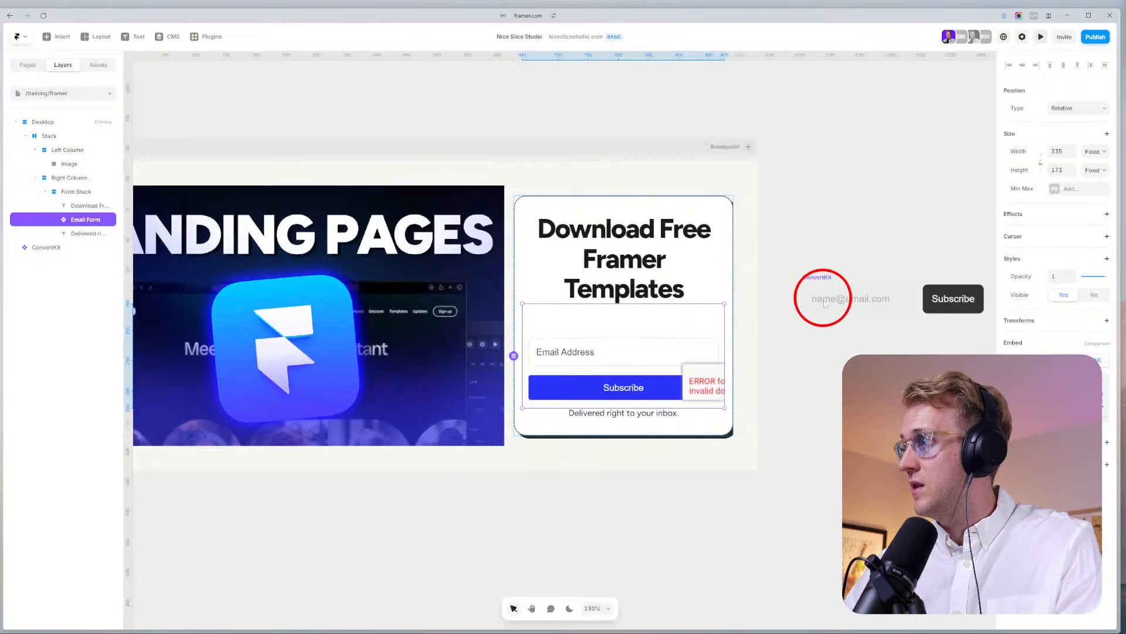
{"action": "left_click_drag", "start_coordinate": [724, 303], "coordinate": [725, 297]}
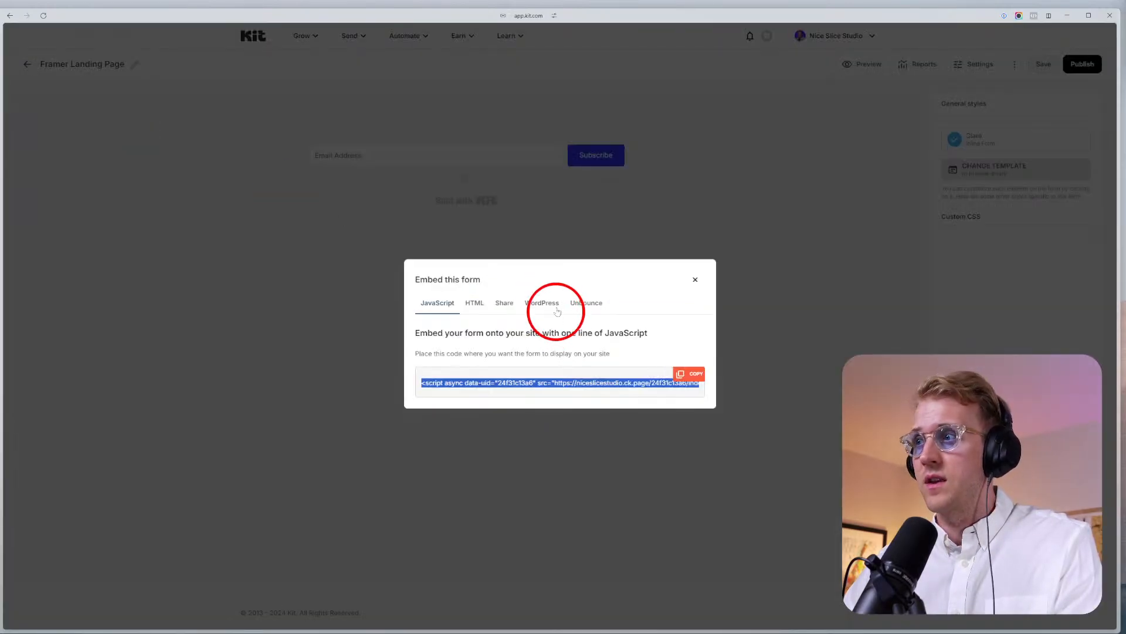
Copy the form's HTML embed code from Kit into the Email Form's embed in Framer and resize the form to about 339 by 187.
{"action": "left_click", "coordinate": [474, 303]}
{"action": "left_click", "coordinate": [689, 327]}
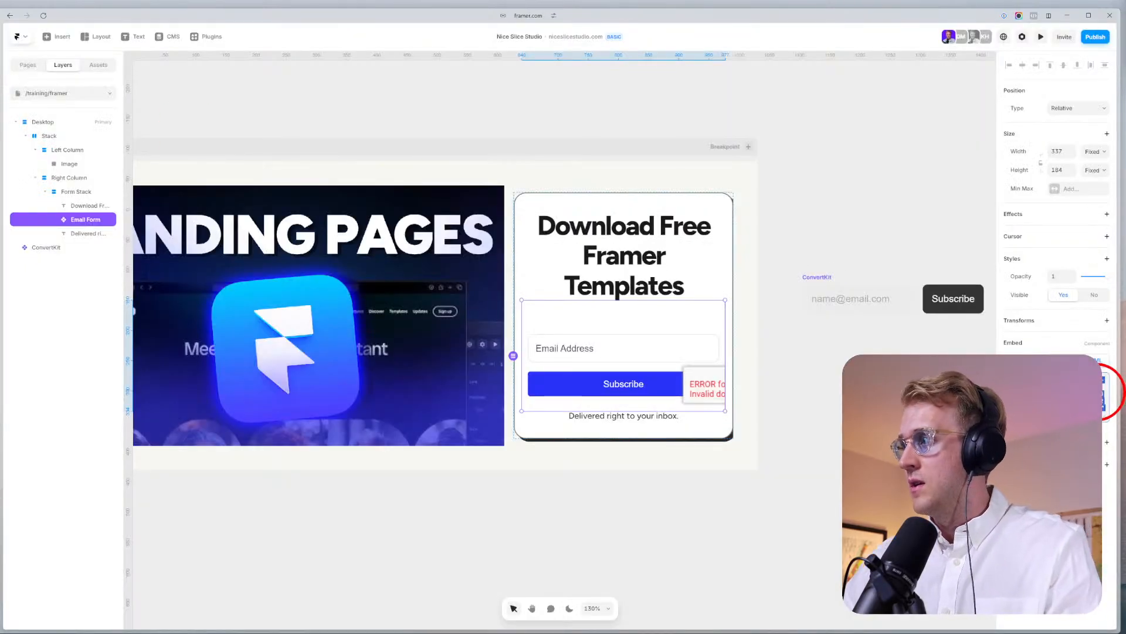
{"action": "key", "text": "ctrl+v"}
{"action": "key", "text": "Tab"}
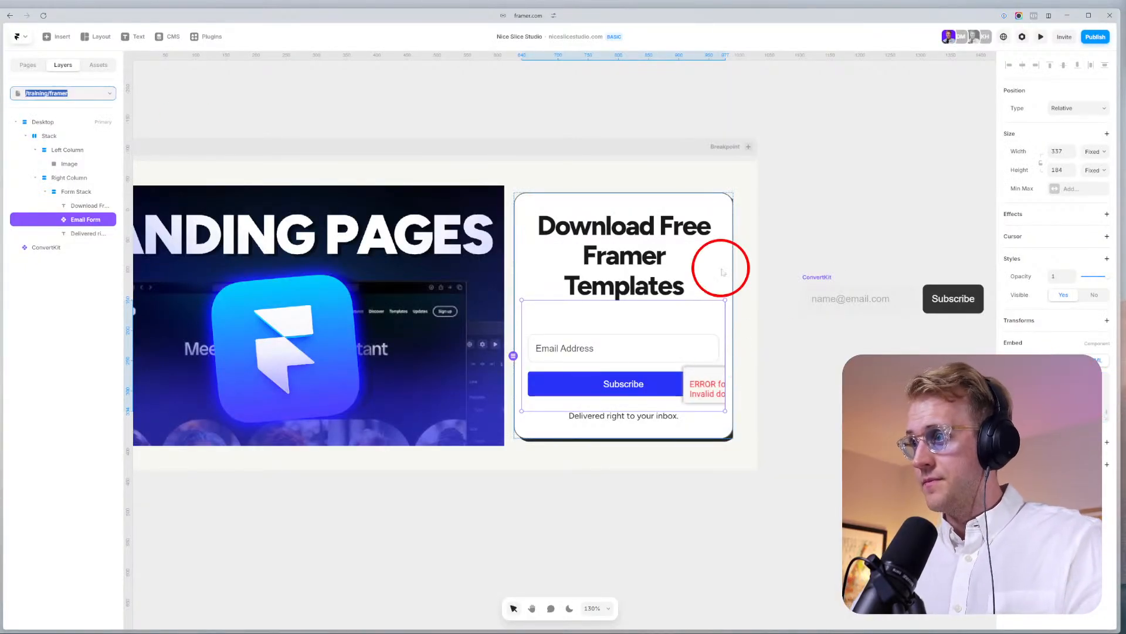
{"action": "left_click_drag", "start_coordinate": [726, 301], "coordinate": [729, 306]}
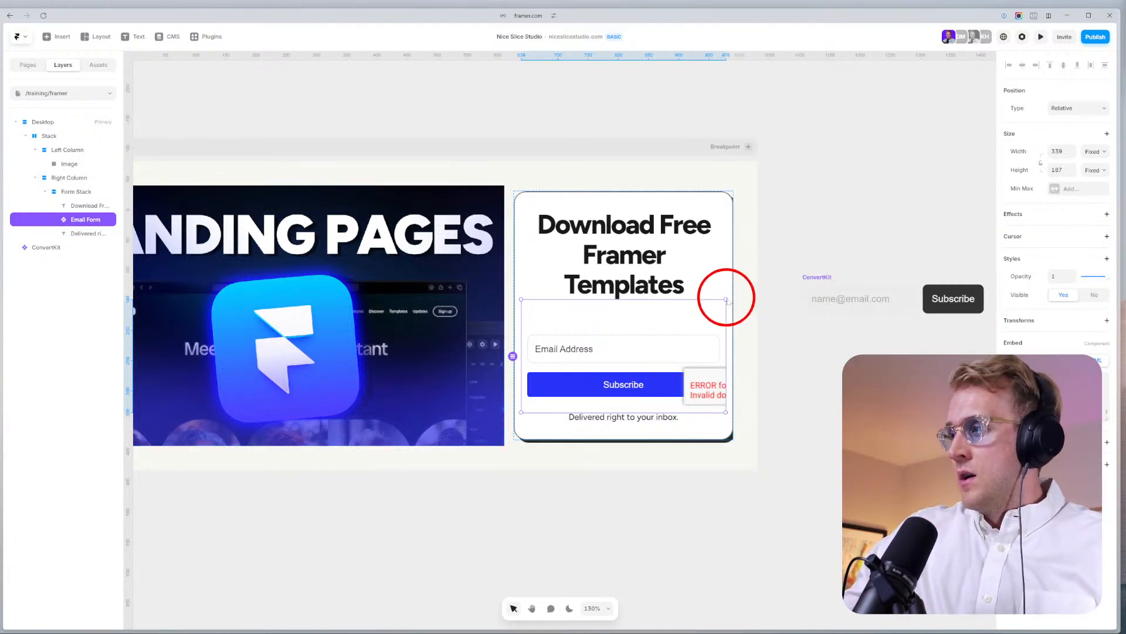
Set the Right Column's padding to 36 at the top and bottom and 16 on both sides.
{"action": "left_click", "coordinate": [728, 244]}
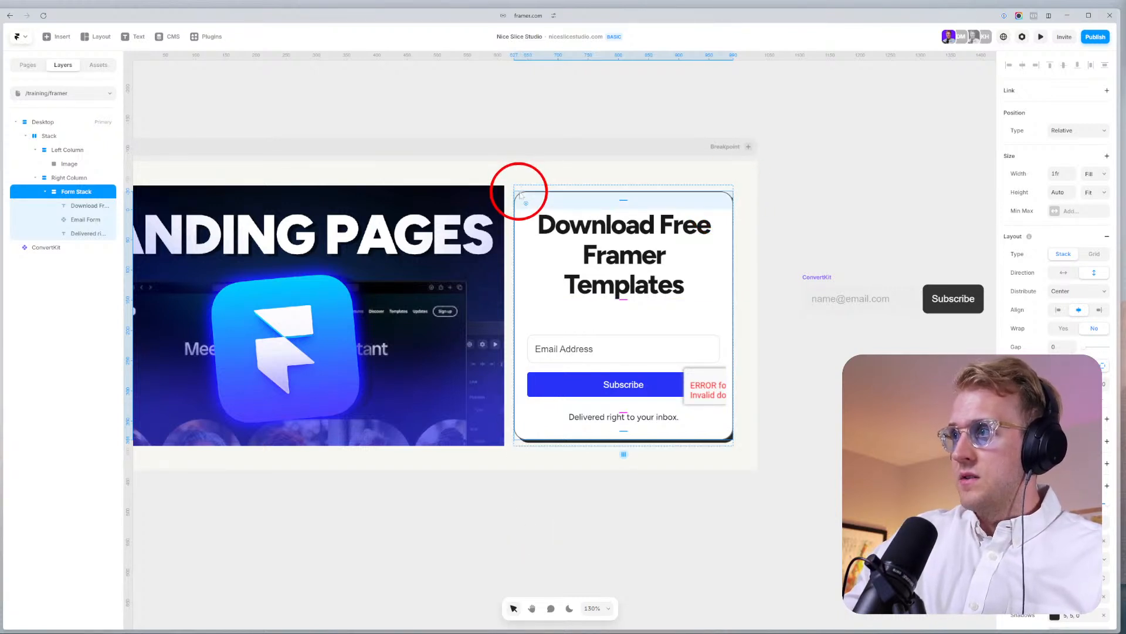
{"action": "left_click", "coordinate": [541, 188]}
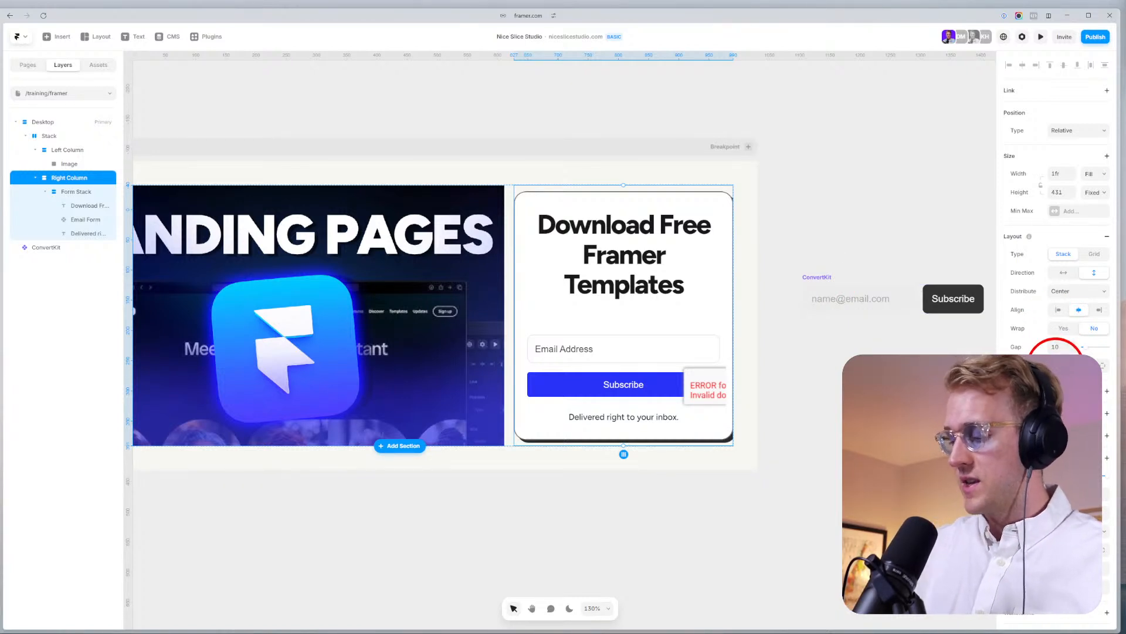
{"action": "key", "text": "Return"}
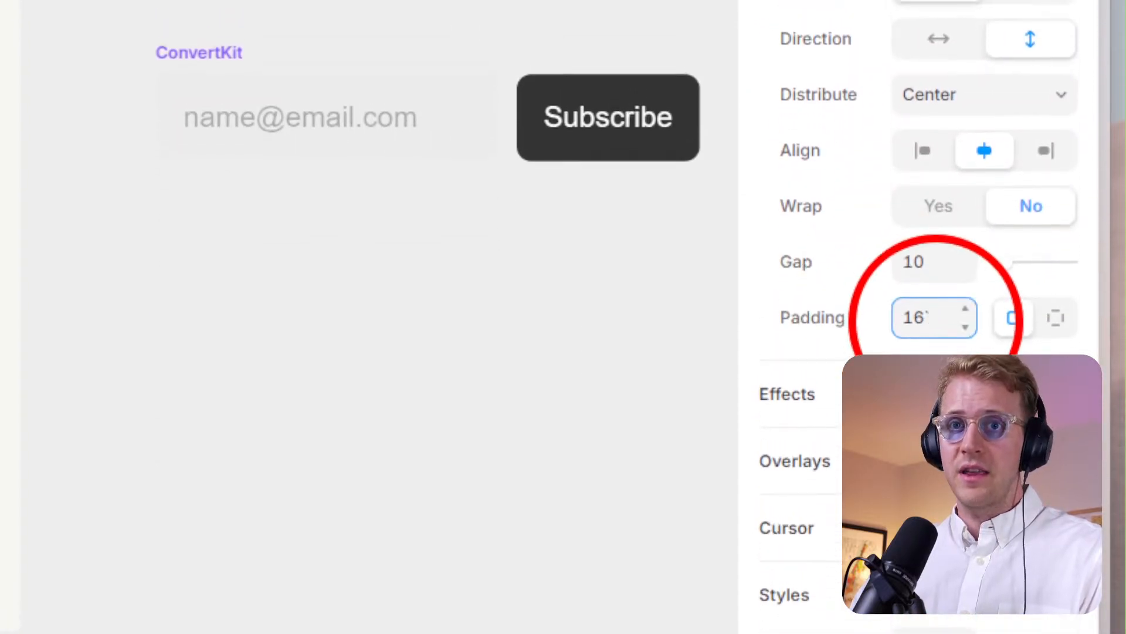
{"action": "left_click", "coordinate": [1055, 317]}
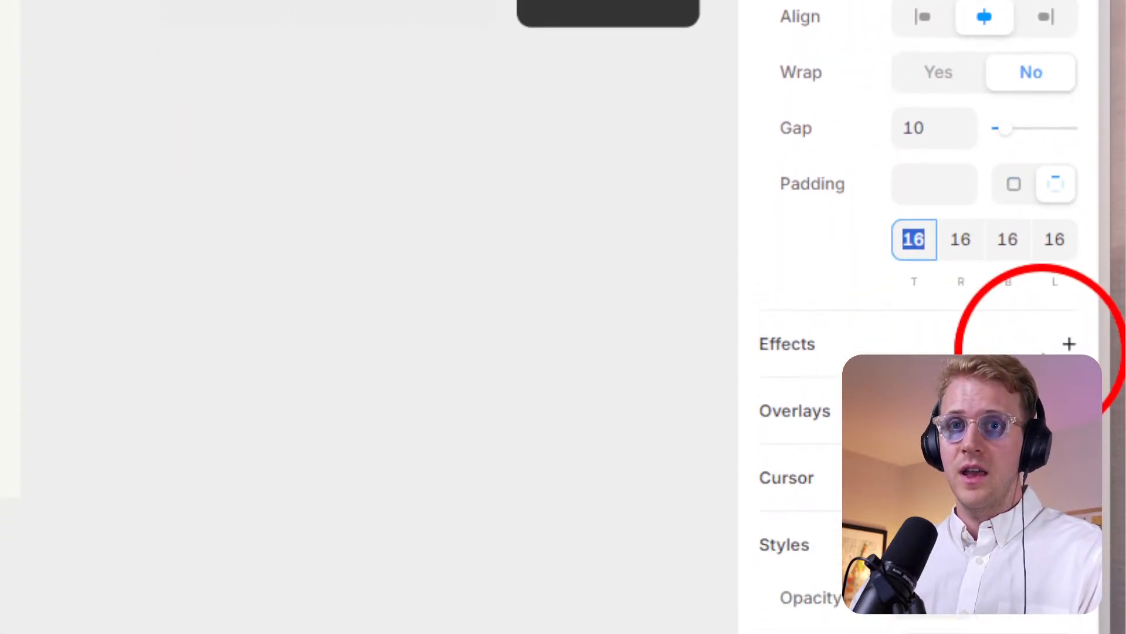
{"action": "type", "text": "36"}
{"action": "key", "text": "Tab"}
{"action": "key", "text": "Tab"}
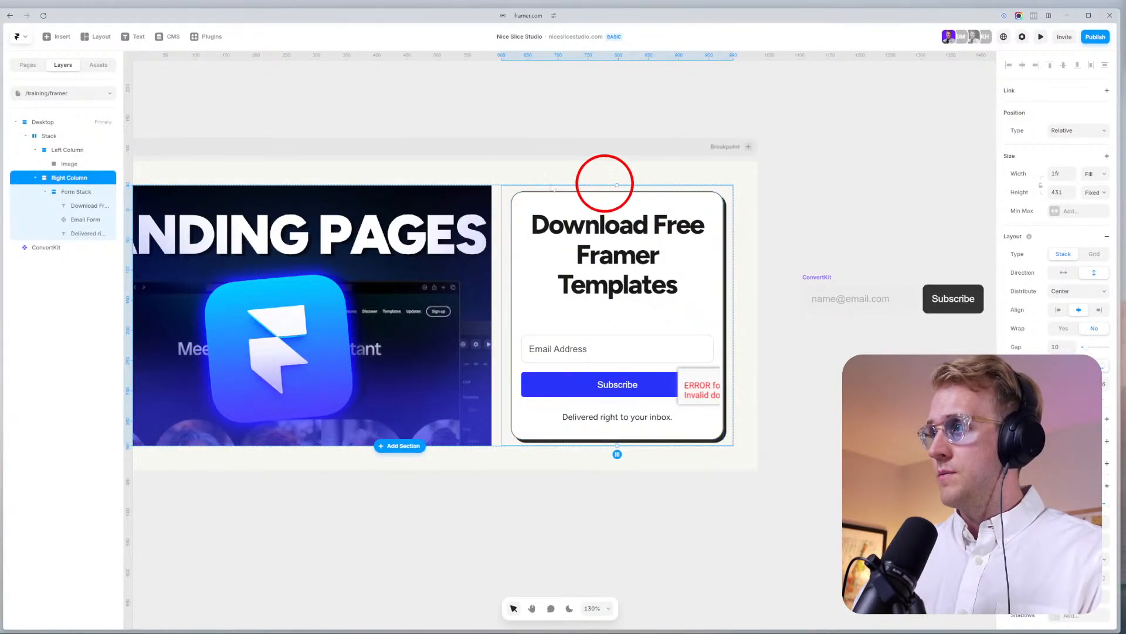
Set the Right Column's height to Fit Content.
{"action": "left_click", "coordinate": [1093, 193]}
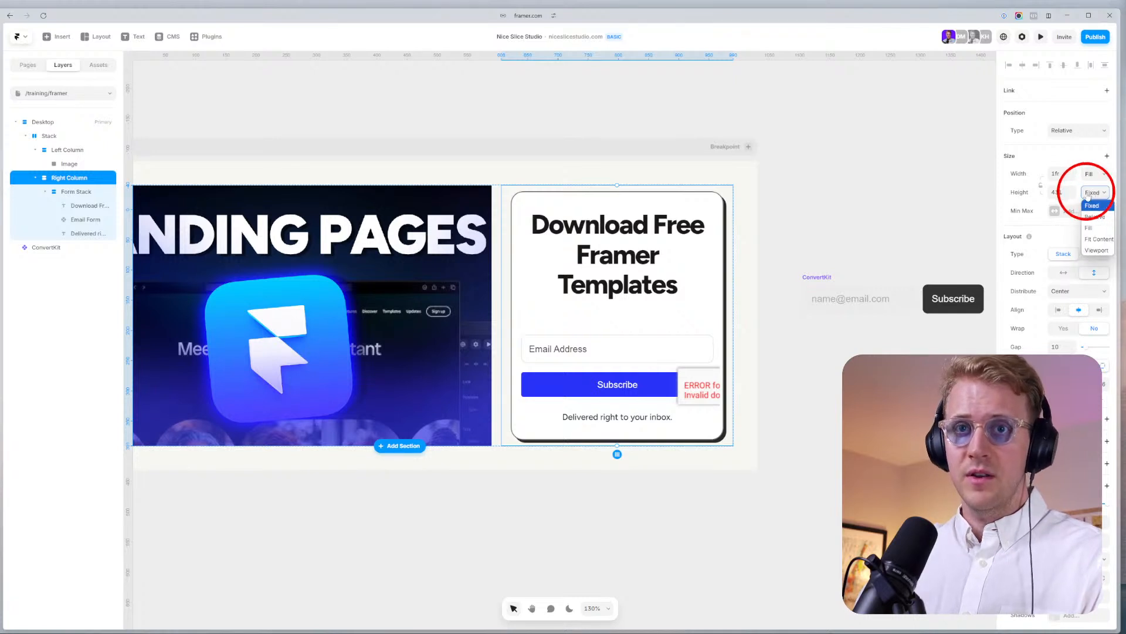
{"action": "left_click", "coordinate": [1096, 238]}
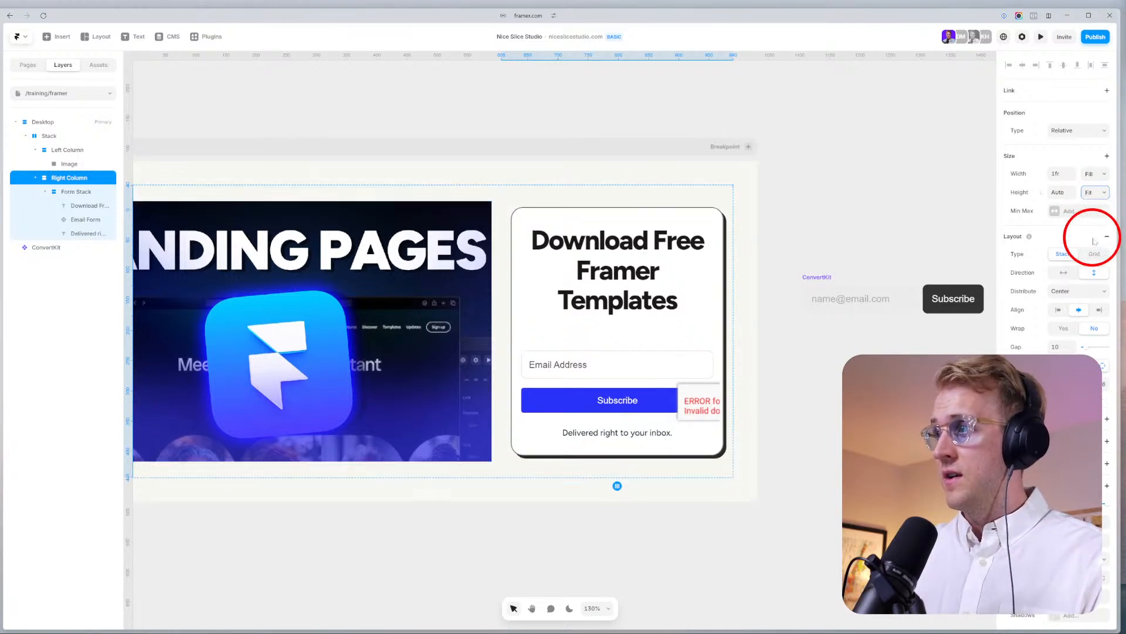
{"action": "left_click_drag", "start_coordinate": [617, 195], "coordinate": [621, 220]}
{"action": "double_click", "coordinate": [685, 219]}
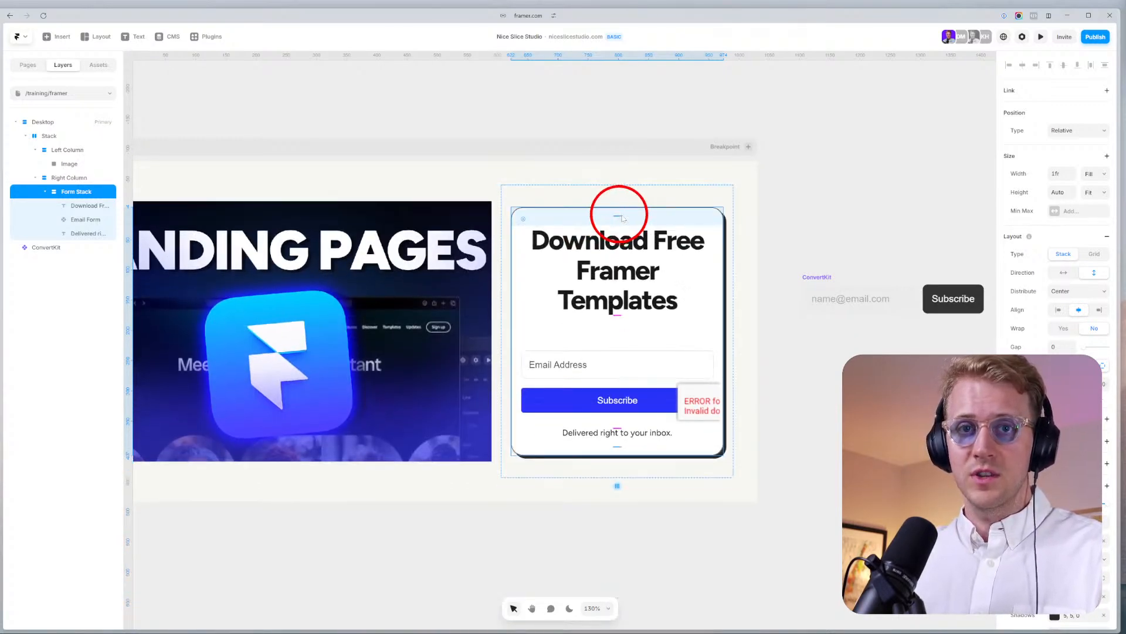
{"action": "left_click", "coordinate": [799, 320]}
{"action": "scroll", "coordinate": [723, 398], "scroll_direction": "down", "scroll_amount": 2}
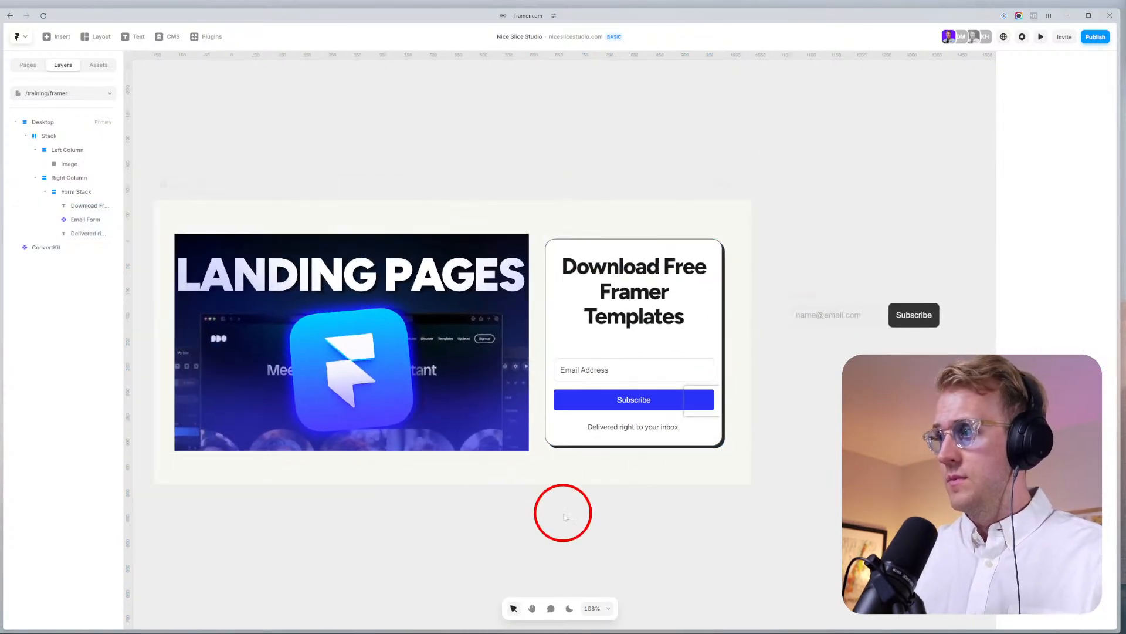
{"action": "left_click_drag", "start_coordinate": [502, 526], "coordinate": [510, 503]}
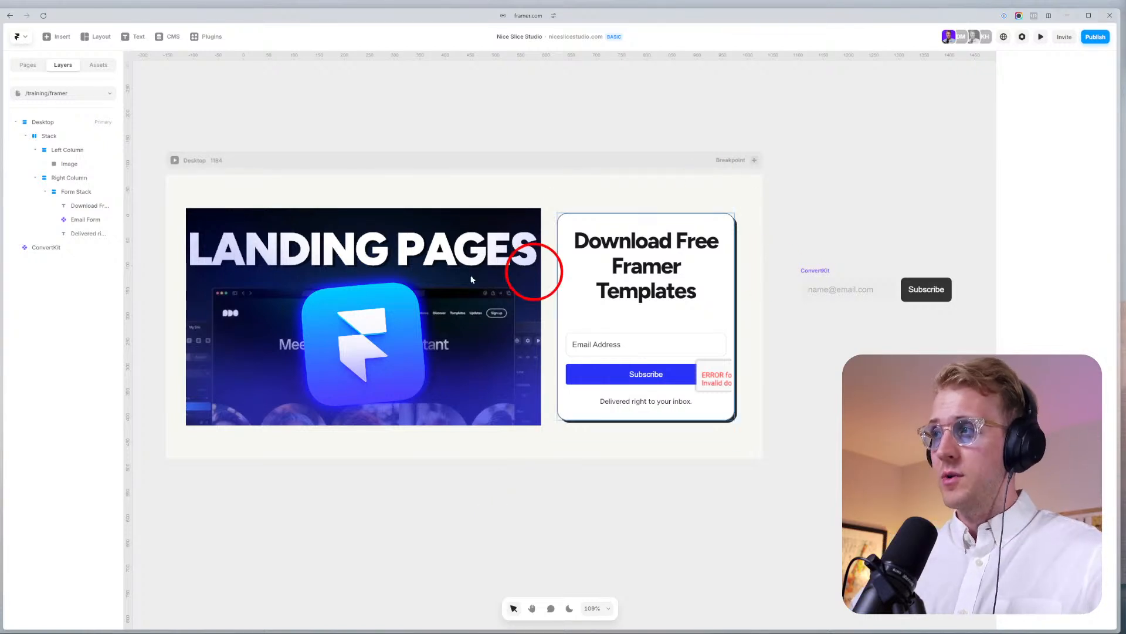
Replace the signup card's headline text with "Create High-Converting Landing Pages for Your Startup".
{"action": "left_click", "coordinate": [636, 269]}
{"action": "double_click", "coordinate": [637, 269]}
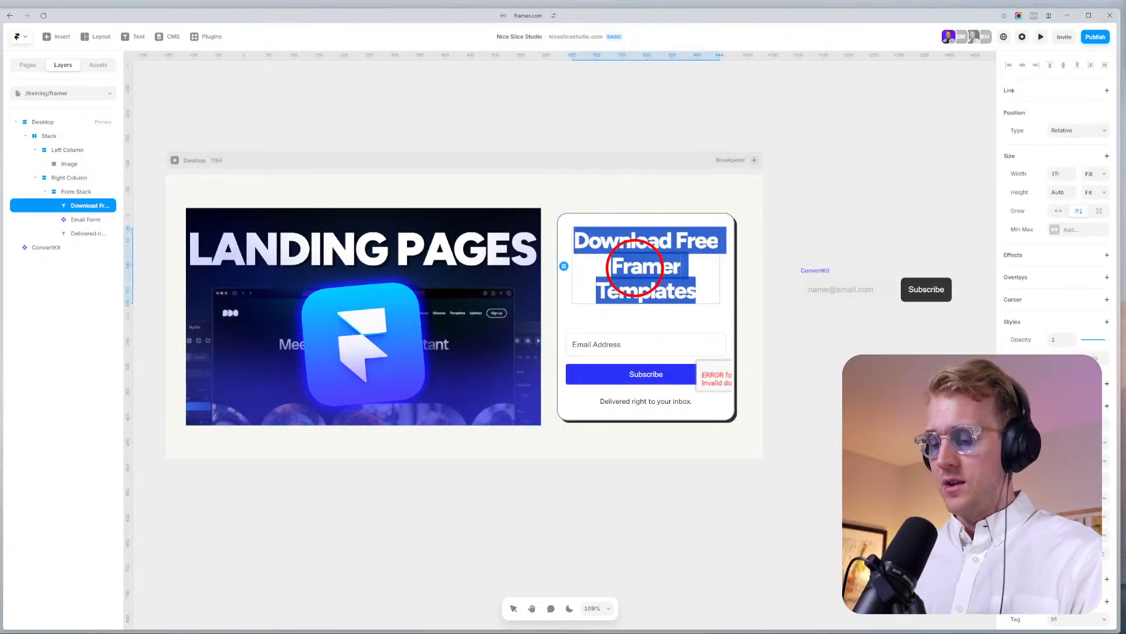
{"action": "type", "text": "Create High-Converting"}
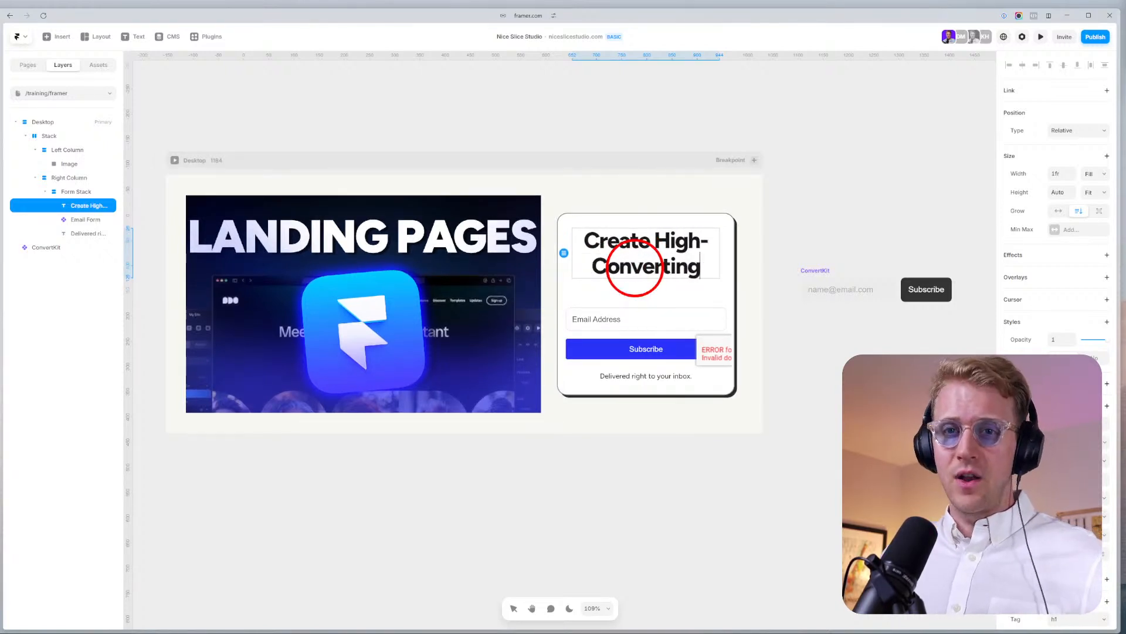
{"action": "type", "text": " Landing"}
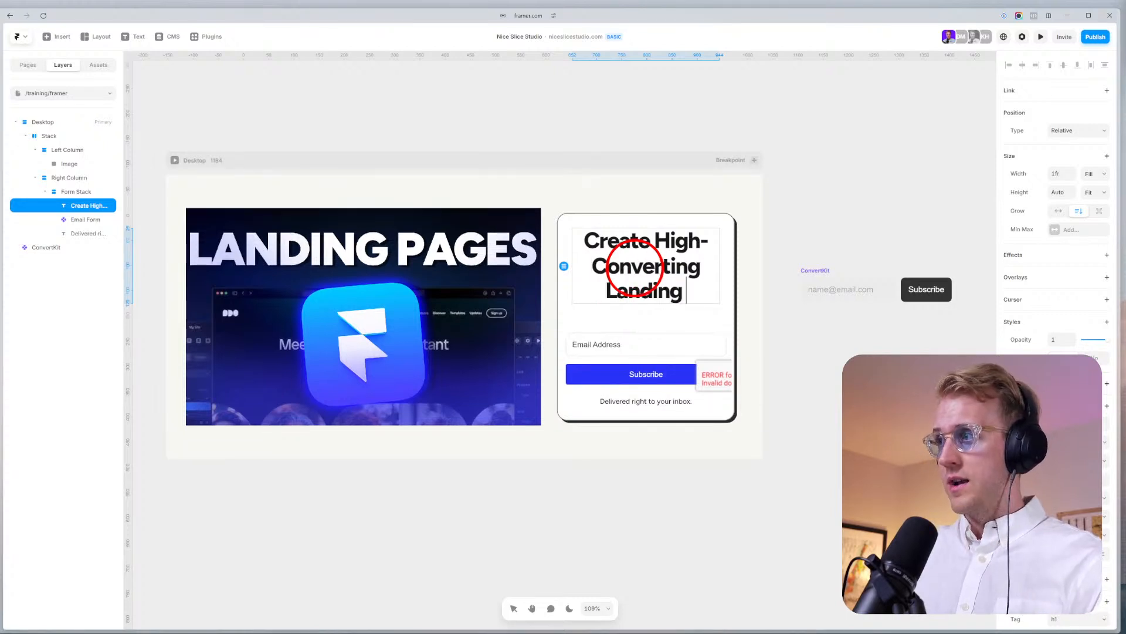
{"action": "type", "text": " Pages for Your STar"}
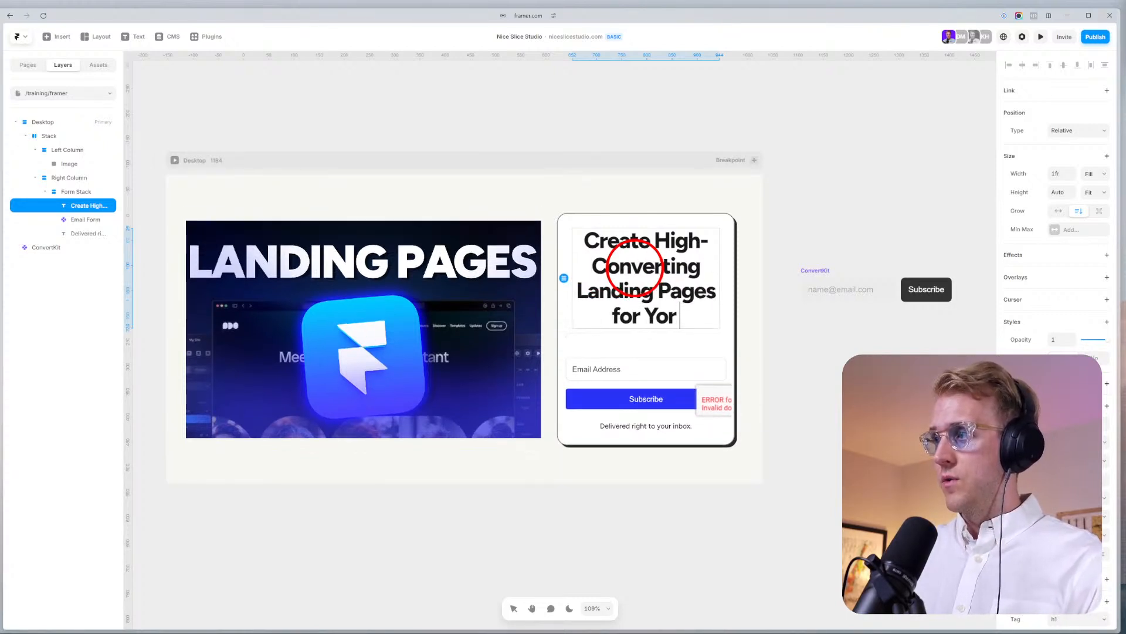
{"action": "key", "text": "BackSpace"}
{"action": "key", "text": "BackSpace"}
{"action": "key", "text": "BackSpace"}
{"action": "type", "text": "tartup"}
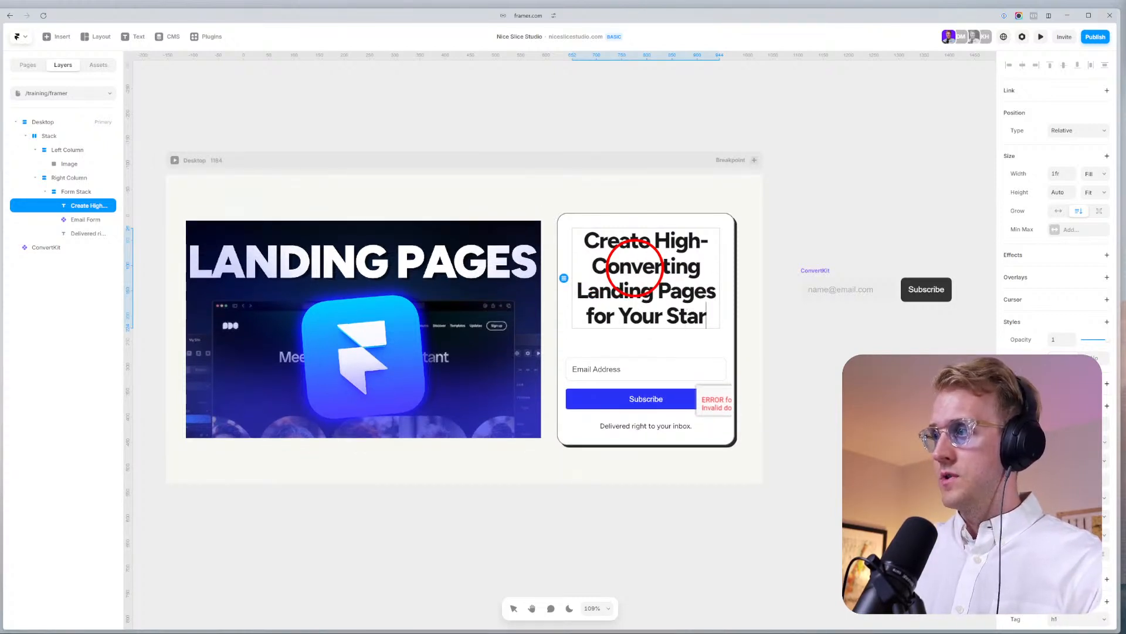
{"action": "left_click", "coordinate": [809, 352]}
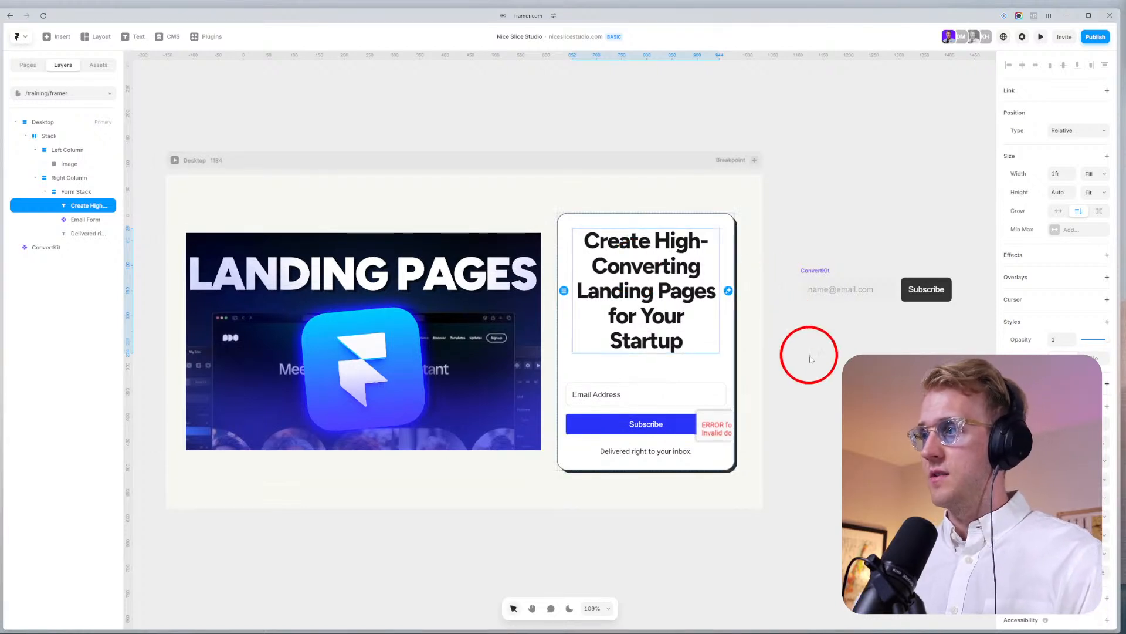
Set the Left Column's width to 1.5fr to give the signup card more room.
{"action": "left_click", "coordinate": [551, 248]}
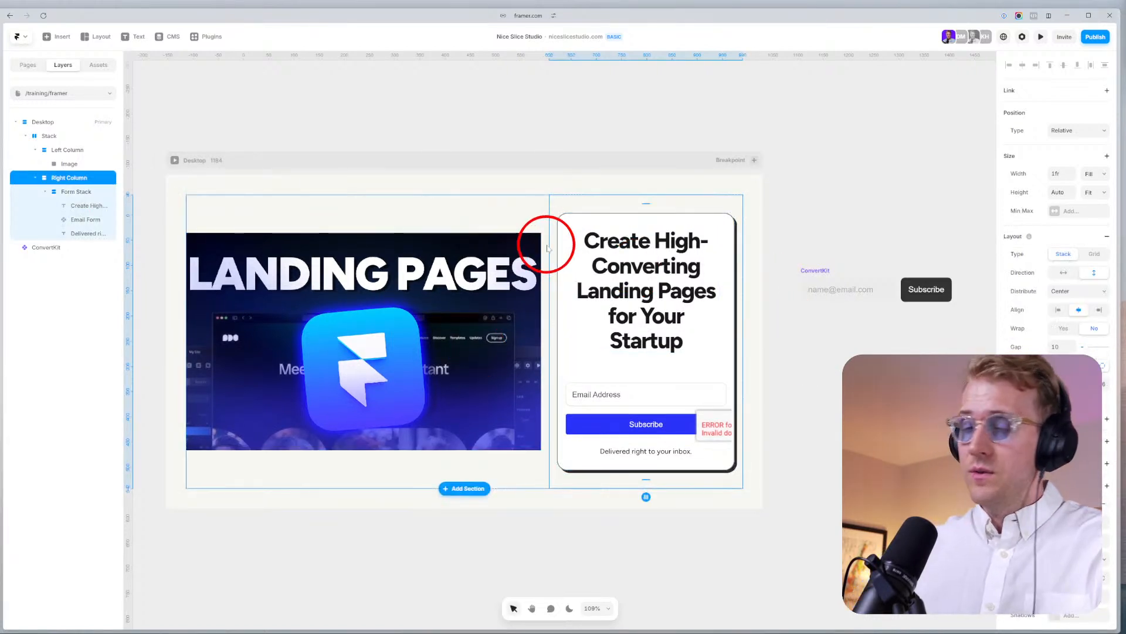
{"action": "left_click", "coordinate": [82, 150]}
{"action": "left_click", "coordinate": [1056, 174]}
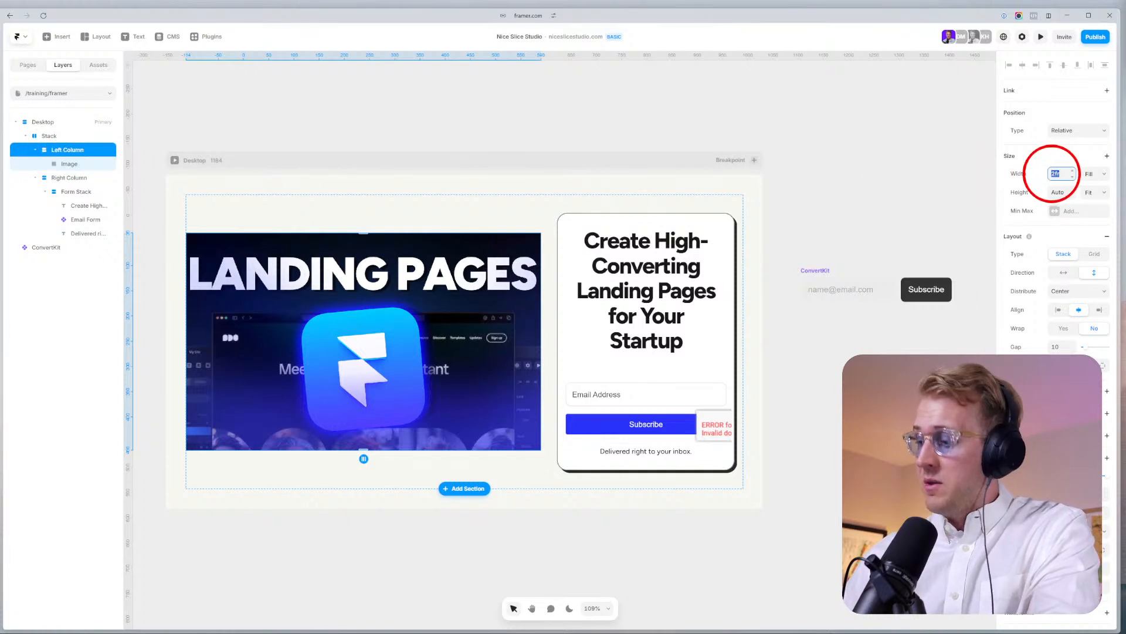
{"action": "type", "text": "1.5"}
{"action": "key", "text": "Return"}
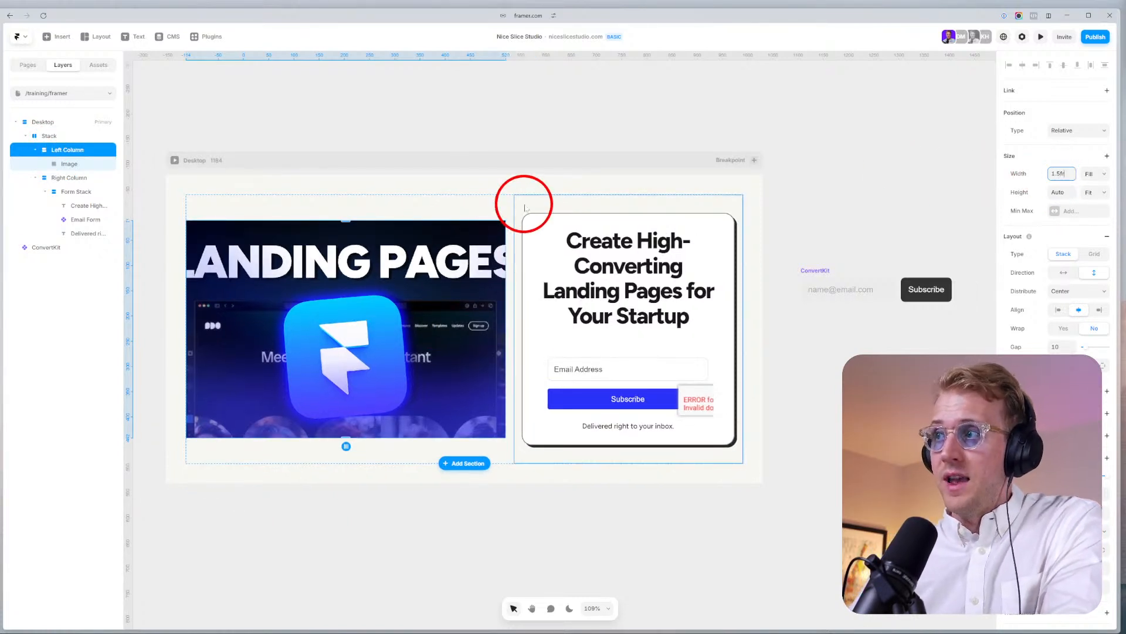
Add the Balance text option to the signup card's headline and slightly increase the Form Stack's top and bottom padding.
{"action": "left_click", "coordinate": [655, 295]}
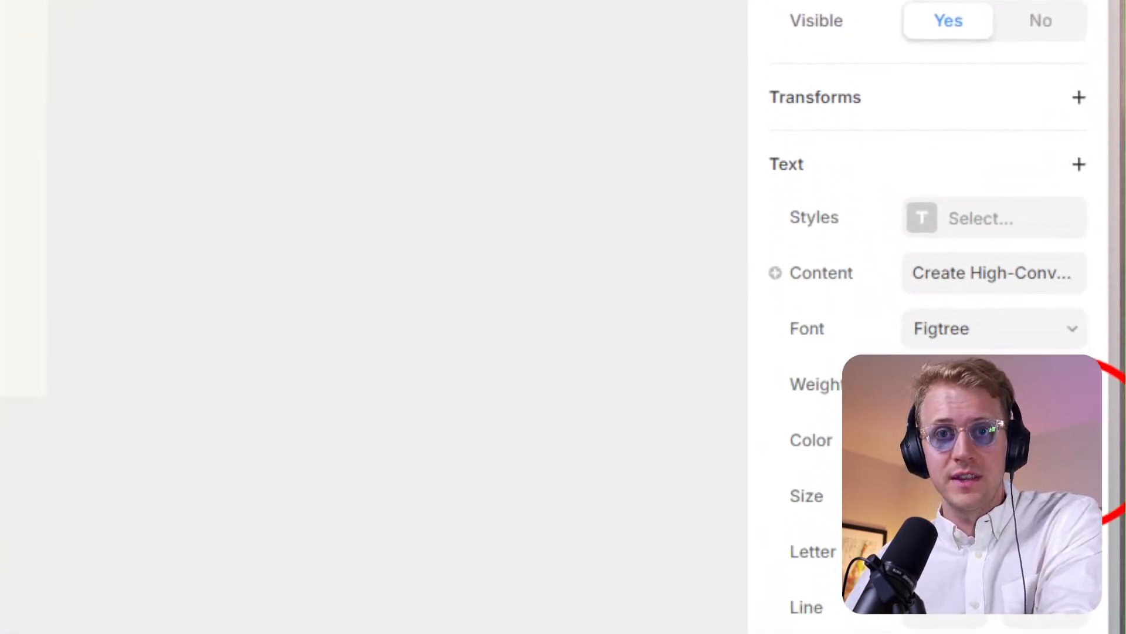
{"action": "left_click", "coordinate": [1079, 164]}
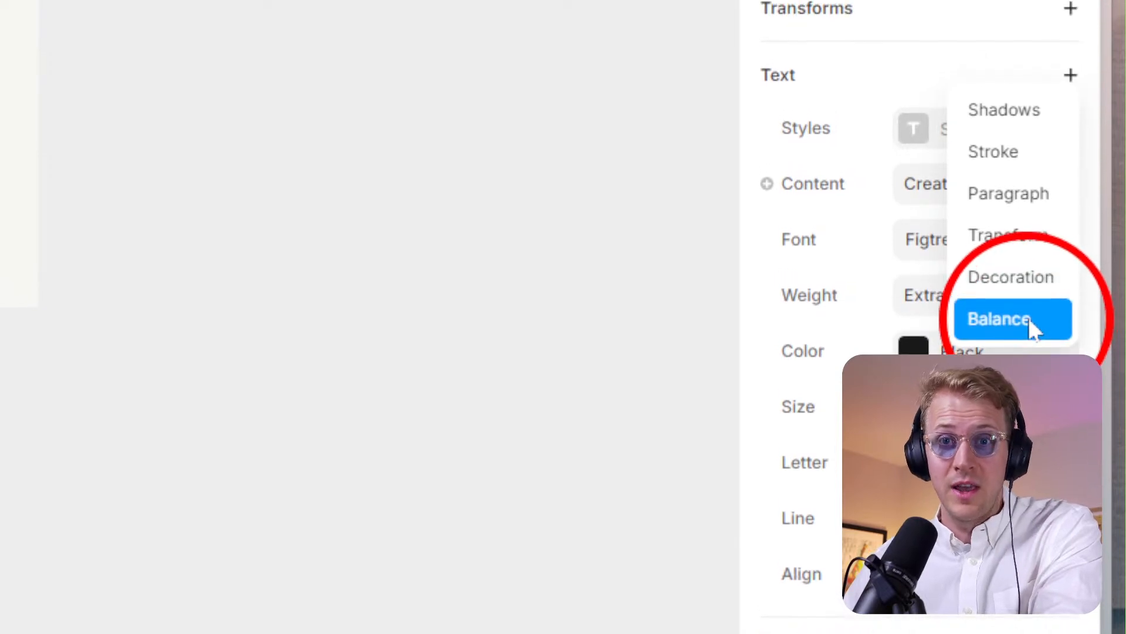
{"action": "left_click", "coordinate": [1028, 325]}
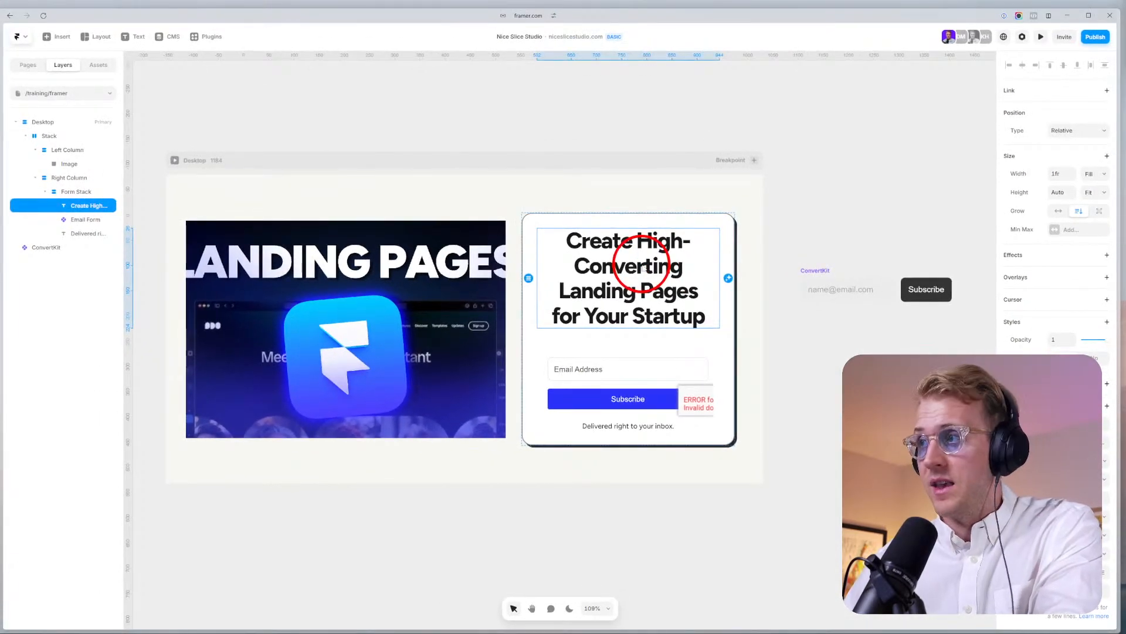
{"action": "left_click", "coordinate": [724, 234]}
{"action": "mouse_move", "coordinate": [630, 224]}
{"action": "left_mouse_down"}
{"action": "mouse_move", "coordinate": [631, 237]}
{"action": "mouse_move", "coordinate": [627, 223]}
{"action": "left_mouse_up"}
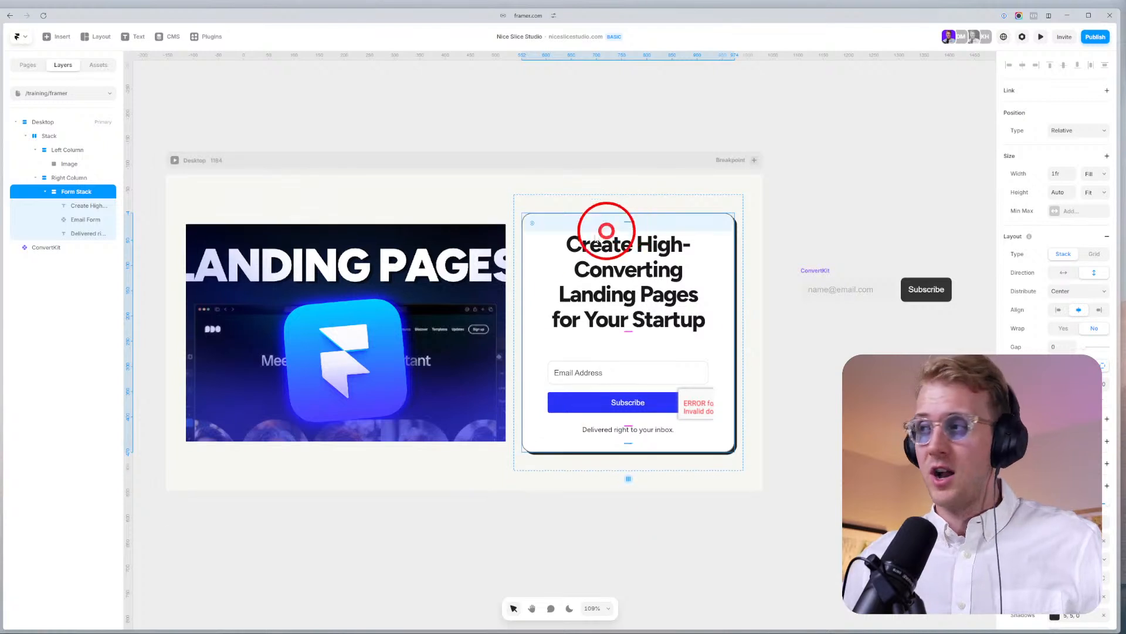
Set the Right Column's width to 2fr.
{"action": "left_click", "coordinate": [516, 251]}
{"action": "left_click", "coordinate": [1057, 175]}
{"action": "type", "text": "2"}
{"action": "key", "text": "Return"}
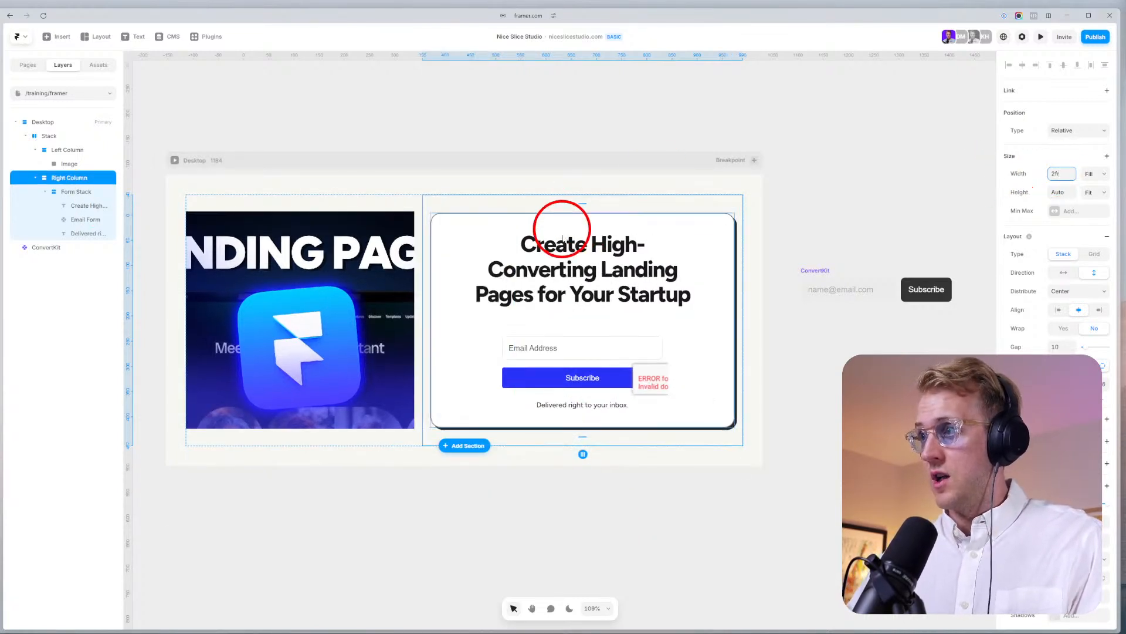
Turn the headline's Balance option off and back on to compare its line breaks.
{"action": "left_click", "coordinate": [645, 267]}
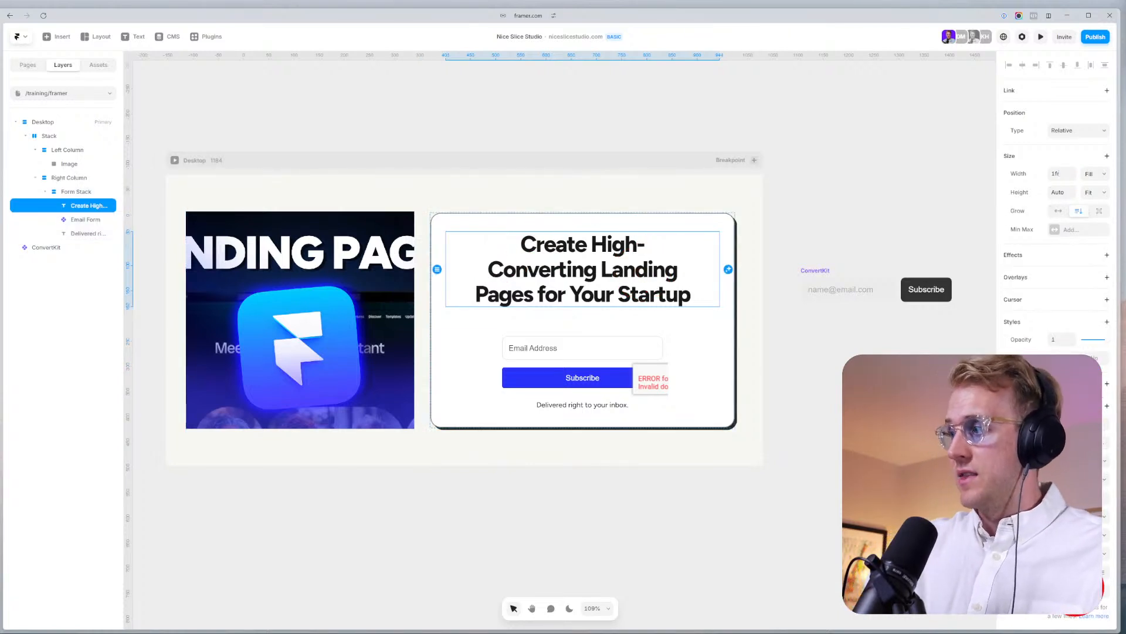
{"action": "left_click", "coordinate": [1094, 591]}
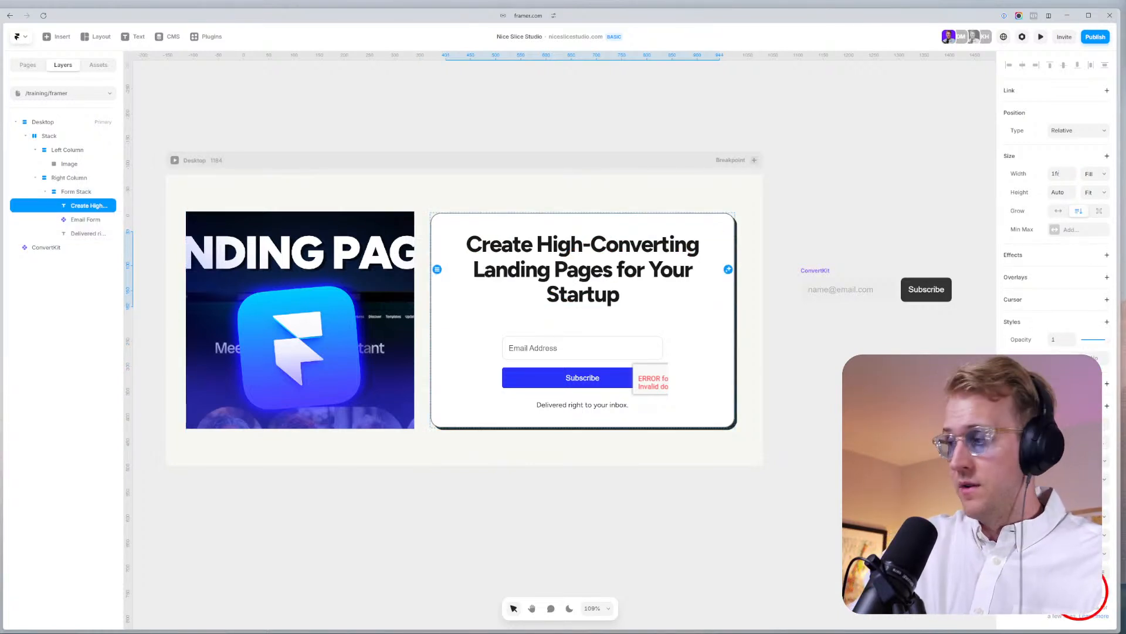
{"action": "left_click", "coordinate": [1062, 590]}
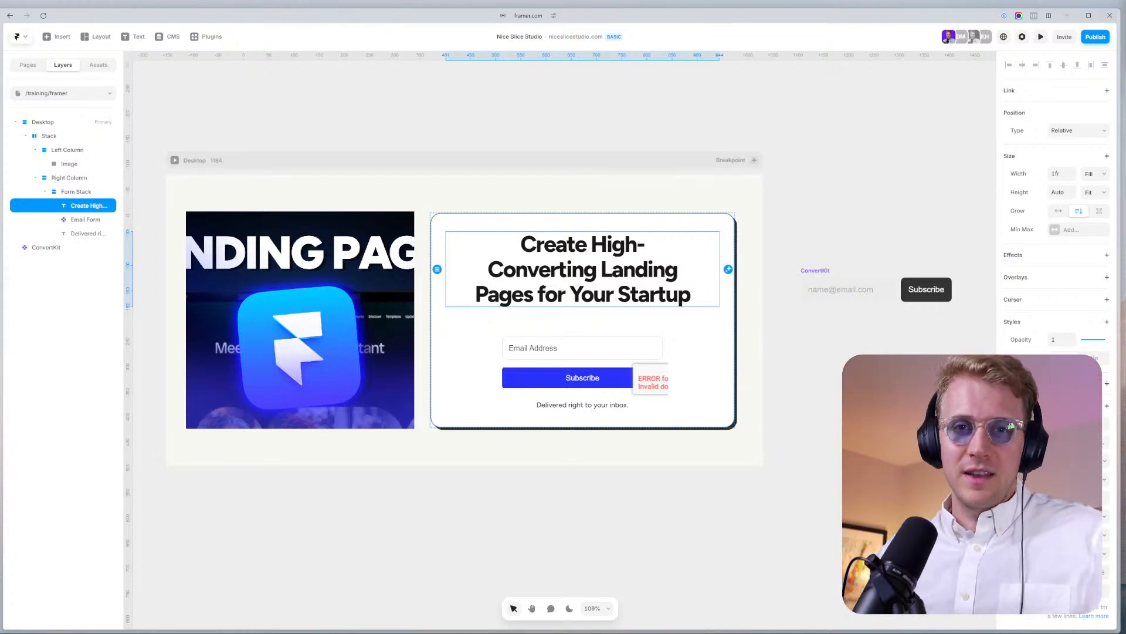
Left-align the signup card's headline and turn its Balance option off.
{"action": "left_click", "coordinate": [528, 254]}
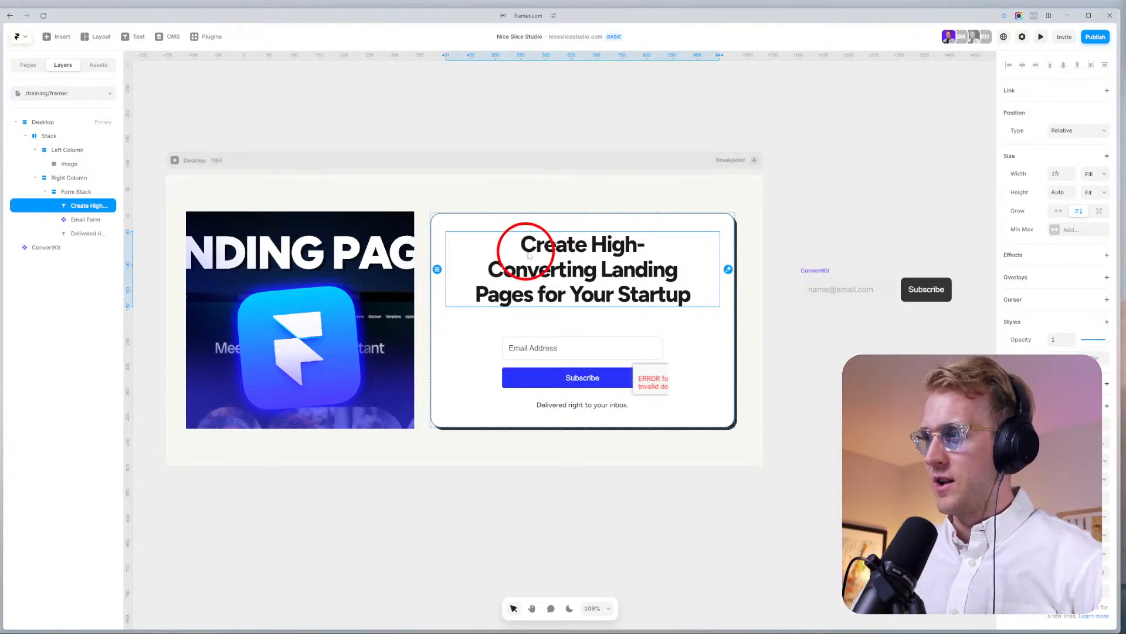
{"action": "left_click", "coordinate": [1057, 572]}
{"action": "left_click", "coordinate": [1089, 590]}
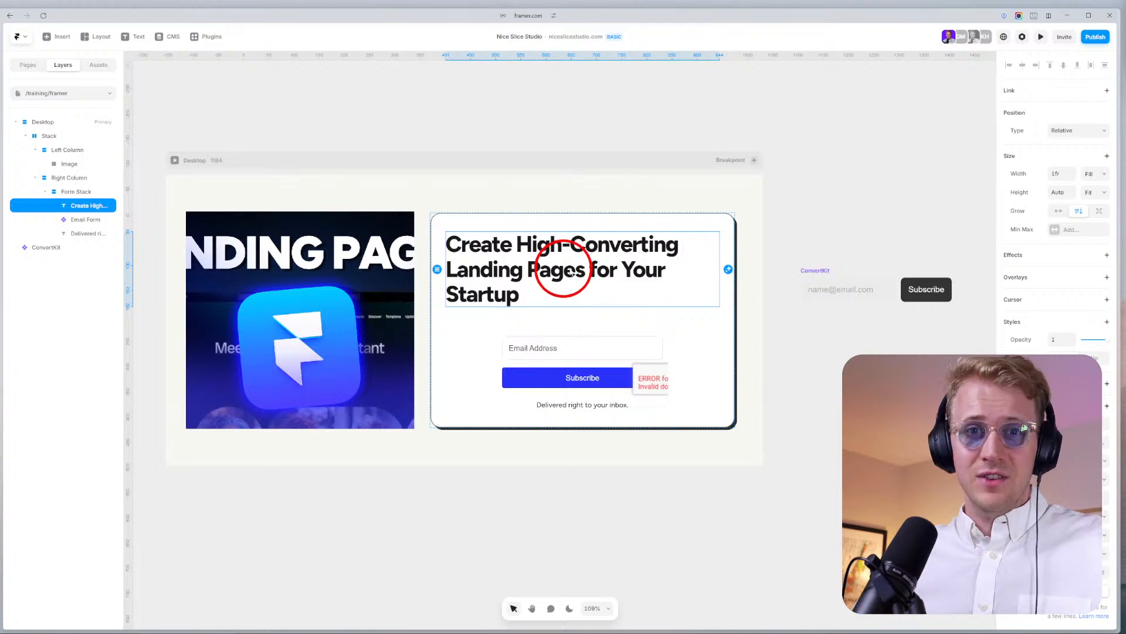
Reduce the headline's font size until it wraps onto two lines, and turn its Balance option on.
{"action": "key", "text": "Down"}
{"action": "key", "text": "Down"}
{"action": "key", "text": "Down"}
{"action": "key", "text": "Down"}
{"action": "key", "text": "Down"}
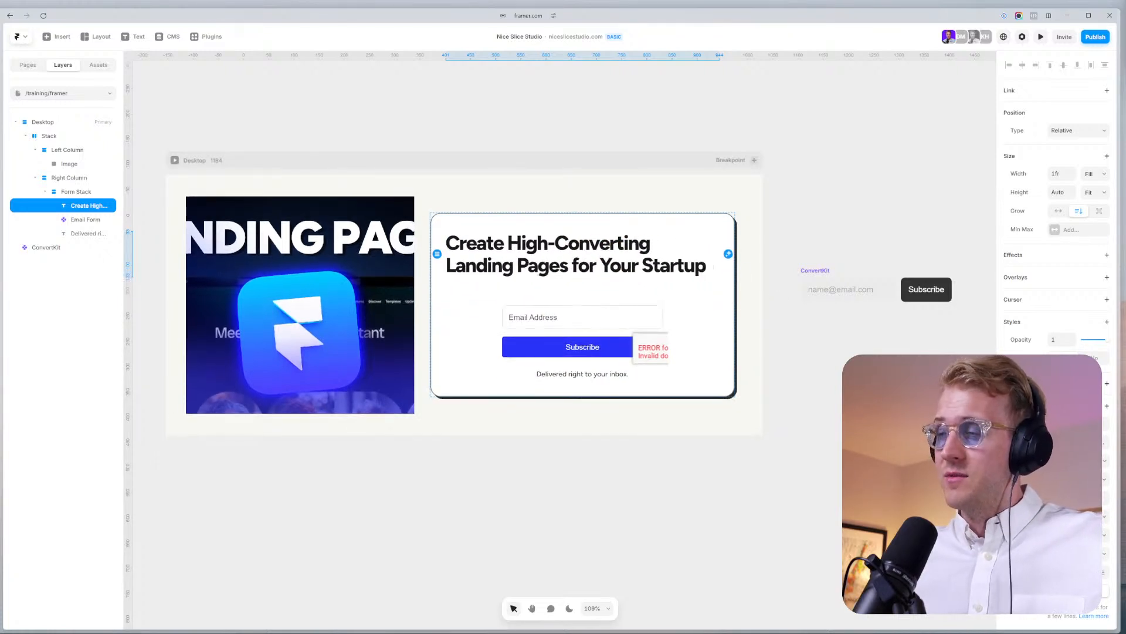
{"action": "key", "text": "Down"}
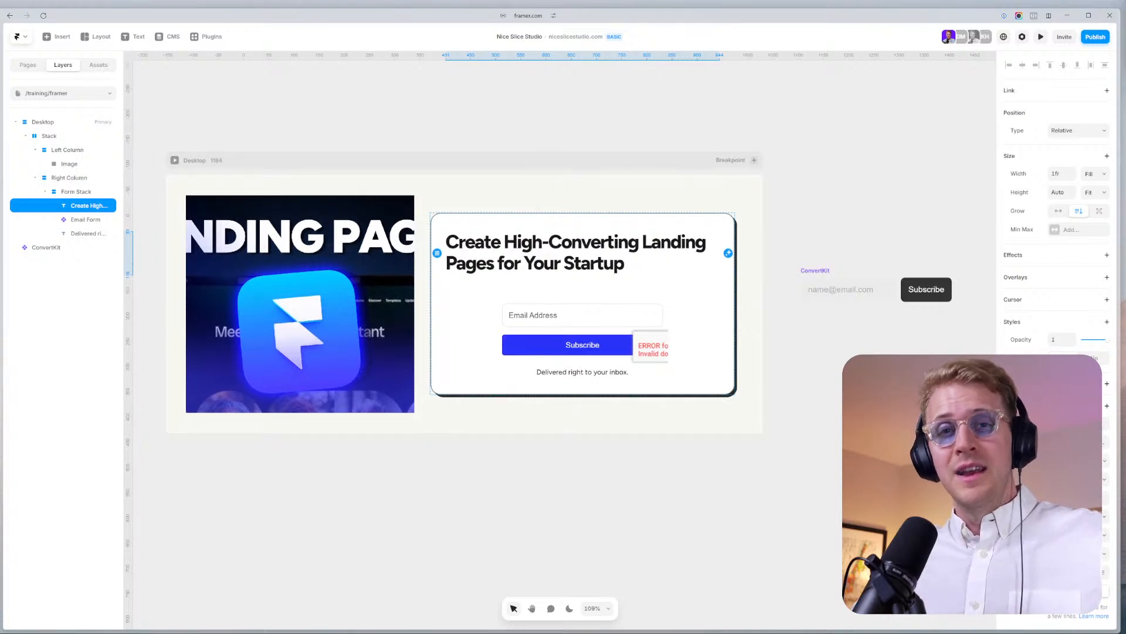
{"action": "left_click", "coordinate": [1065, 591]}
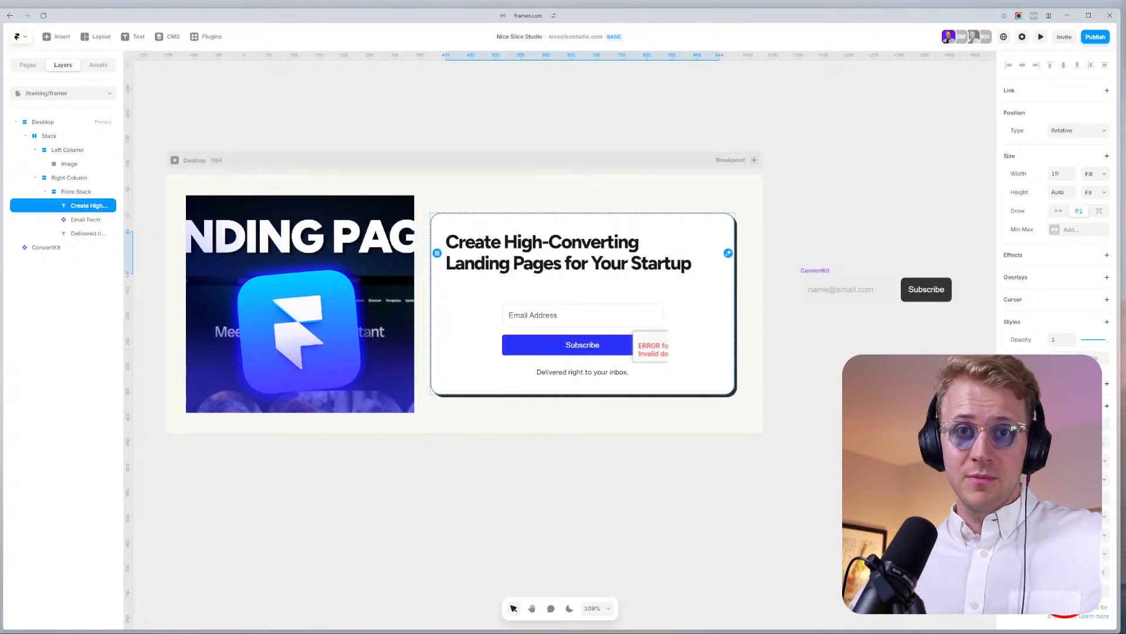
Raise the headline's font size back to its earlier size and centre its text.
{"action": "key", "text": "Up"}
{"action": "key", "text": "Up"}
{"action": "key", "text": "Up"}
{"action": "key", "text": "Up"}
{"action": "key", "text": "Up"}
{"action": "key", "text": "Up"}
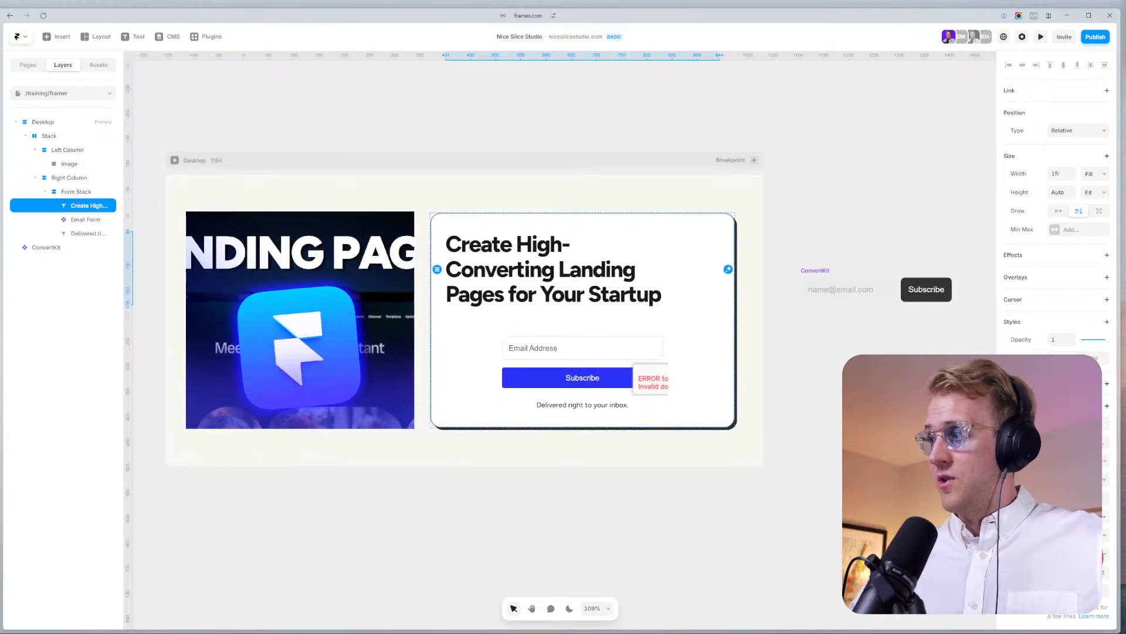
{"action": "left_click", "coordinate": [1075, 569]}
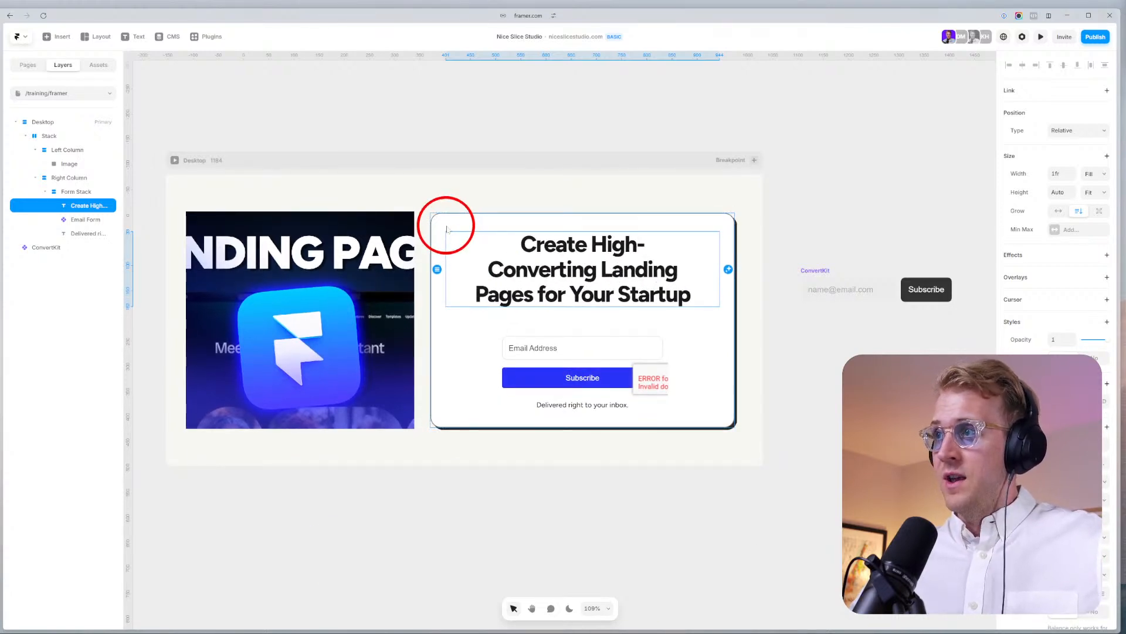
Set the Right Column's width to 1fr.
{"action": "left_click", "coordinate": [454, 221]}
{"action": "left_click", "coordinate": [469, 199]}
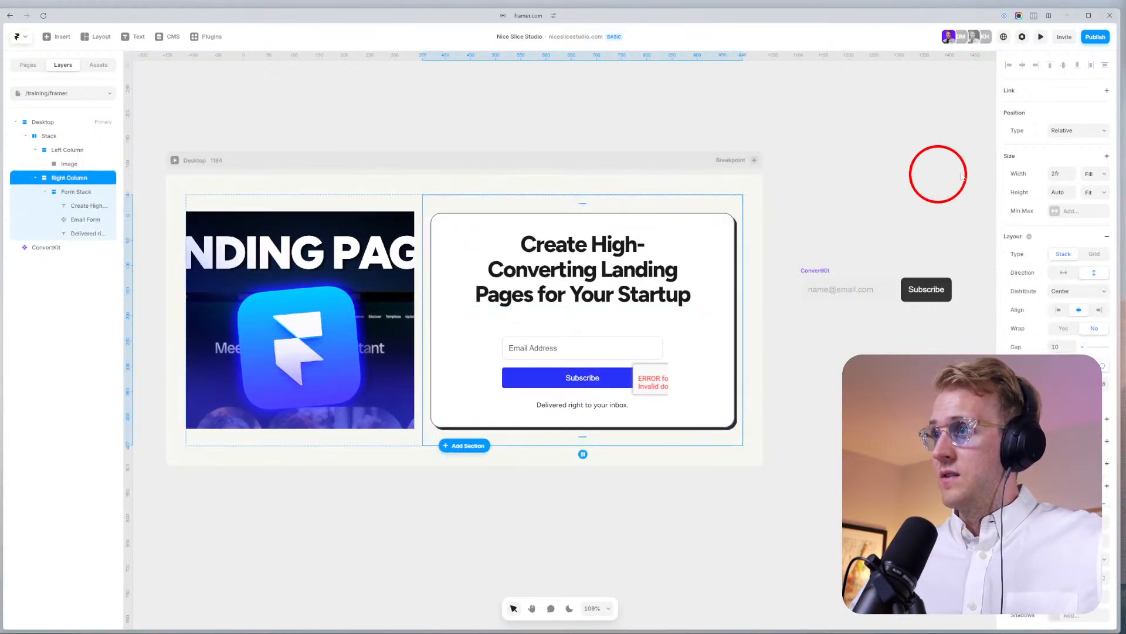
{"action": "left_click", "coordinate": [1055, 173]}
{"action": "left_click", "coordinate": [1054, 172]}
{"action": "type", "text": "1"}
{"action": "key", "text": "Return"}
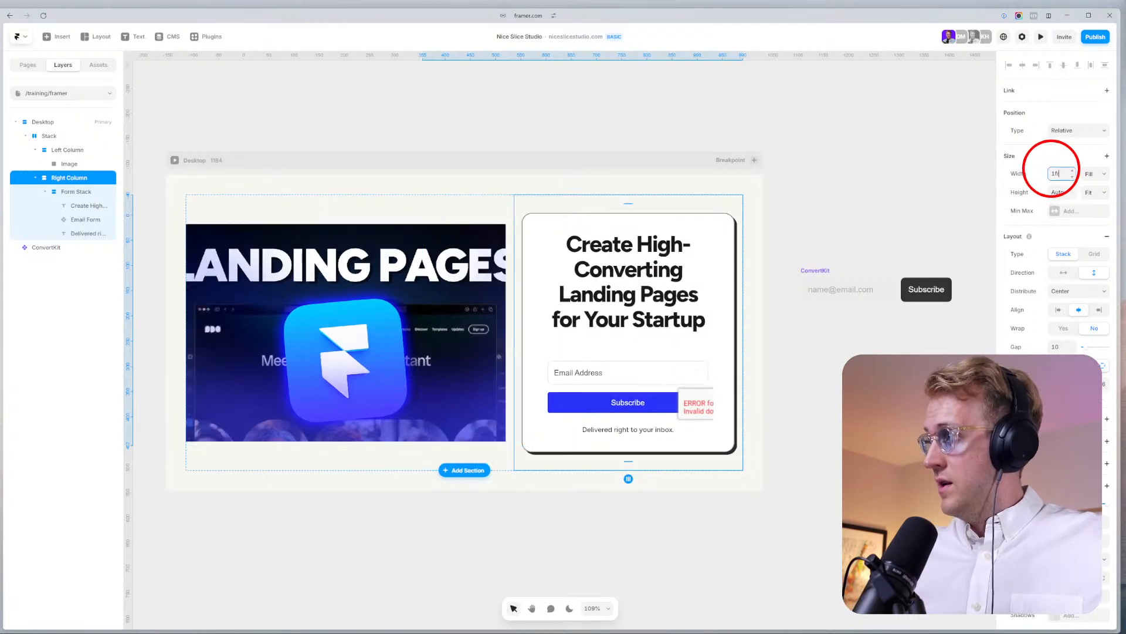
Set the Left Column's width to 1fr so both columns share the space equally.
{"action": "left_click", "coordinate": [262, 205]}
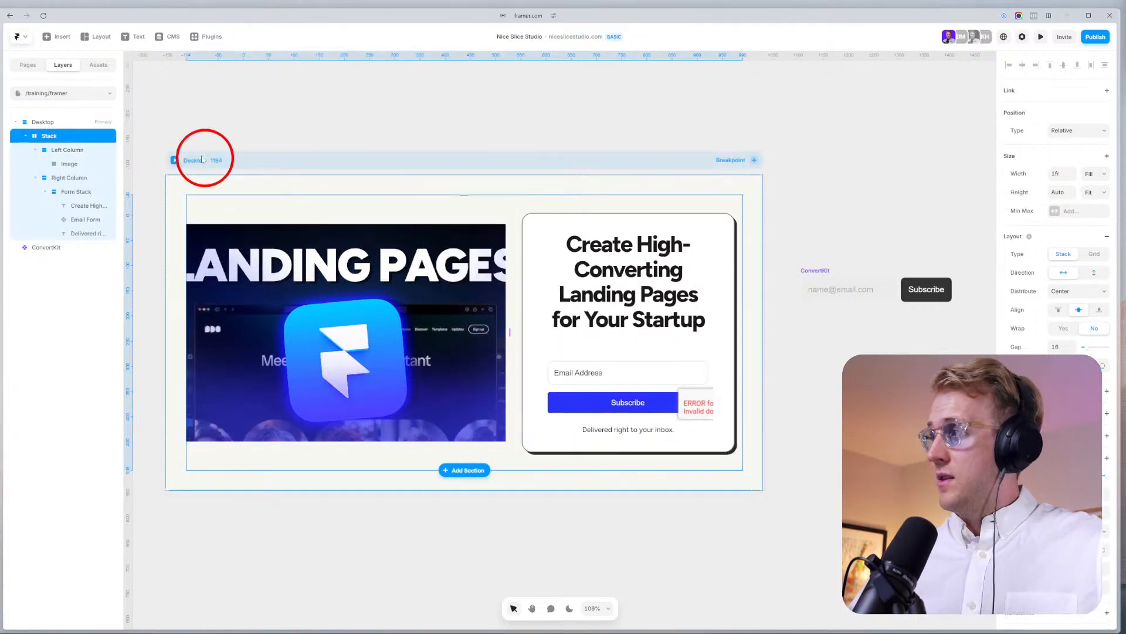
{"action": "left_click", "coordinate": [67, 149]}
{"action": "left_click", "coordinate": [1062, 172]}
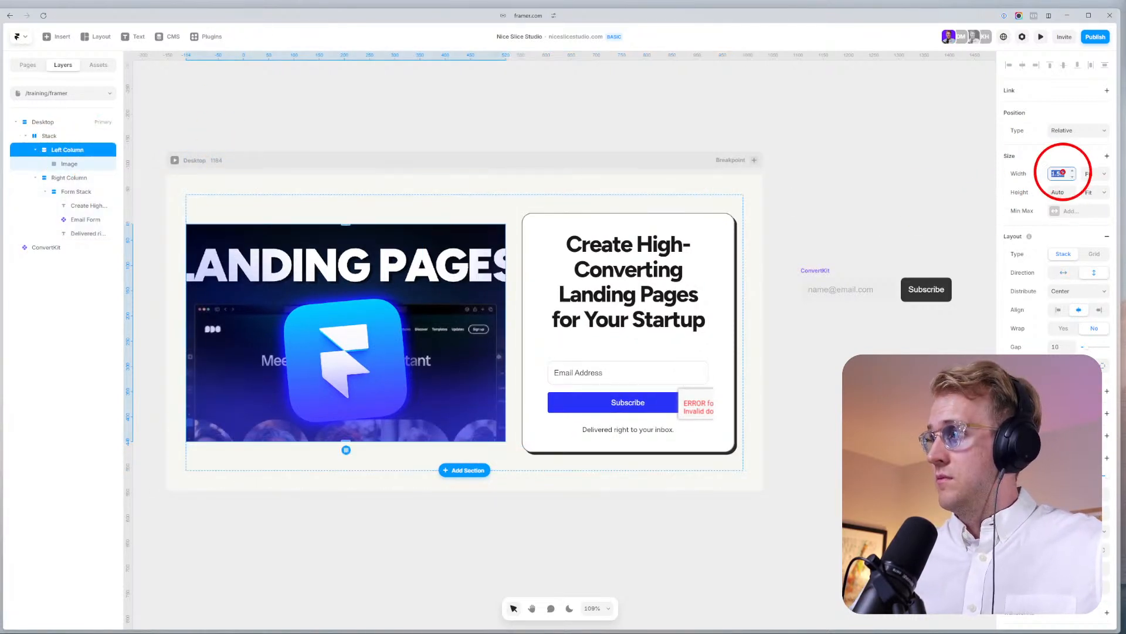
{"action": "type", "text": "1"}
{"action": "key", "text": "Return"}
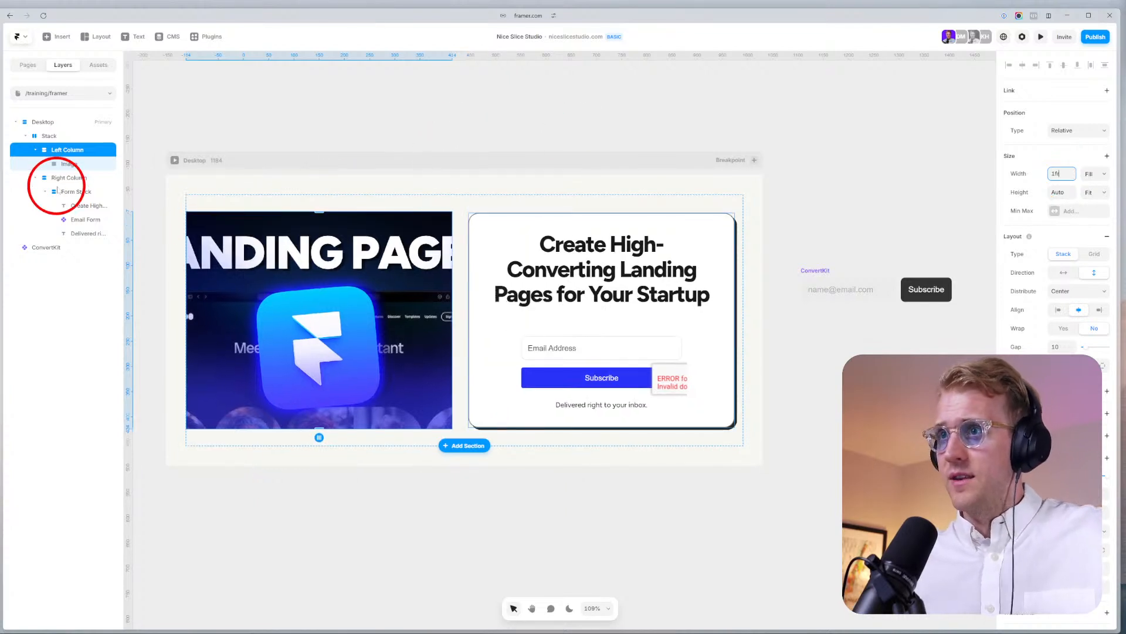
{"action": "left_click", "coordinate": [701, 518]}
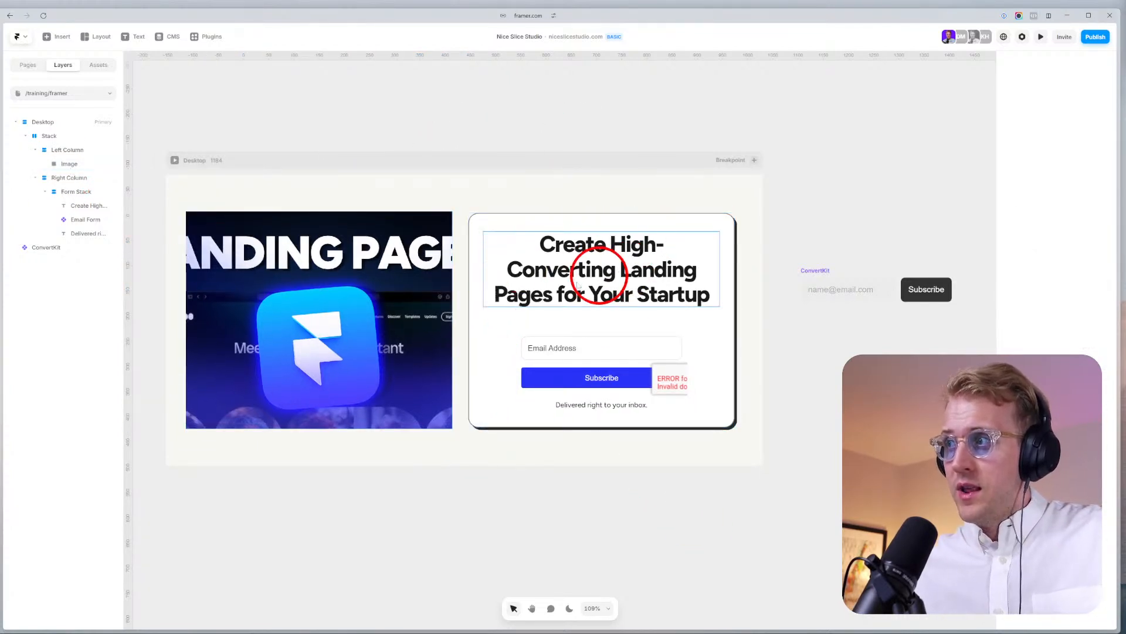
Reword the text below the signup form as "Framer Templates delivered right to your inbox.".
{"action": "left_click", "coordinate": [593, 315]}
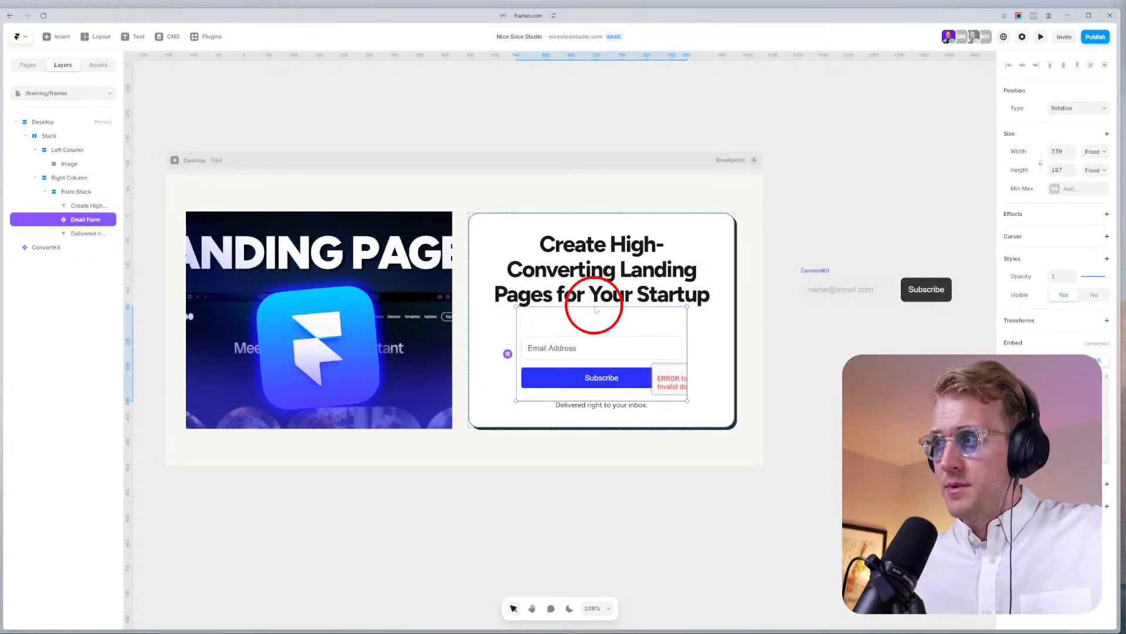
{"action": "left_click", "coordinate": [587, 405]}
{"action": "double_click", "coordinate": [587, 405]}
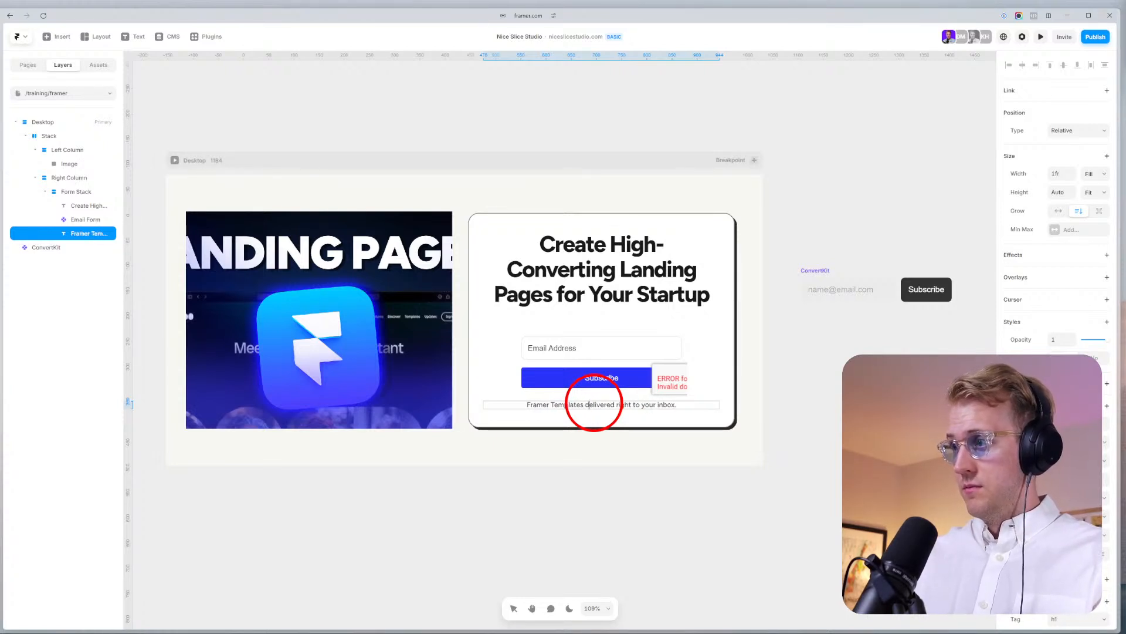
{"action": "key", "text": "Escape"}
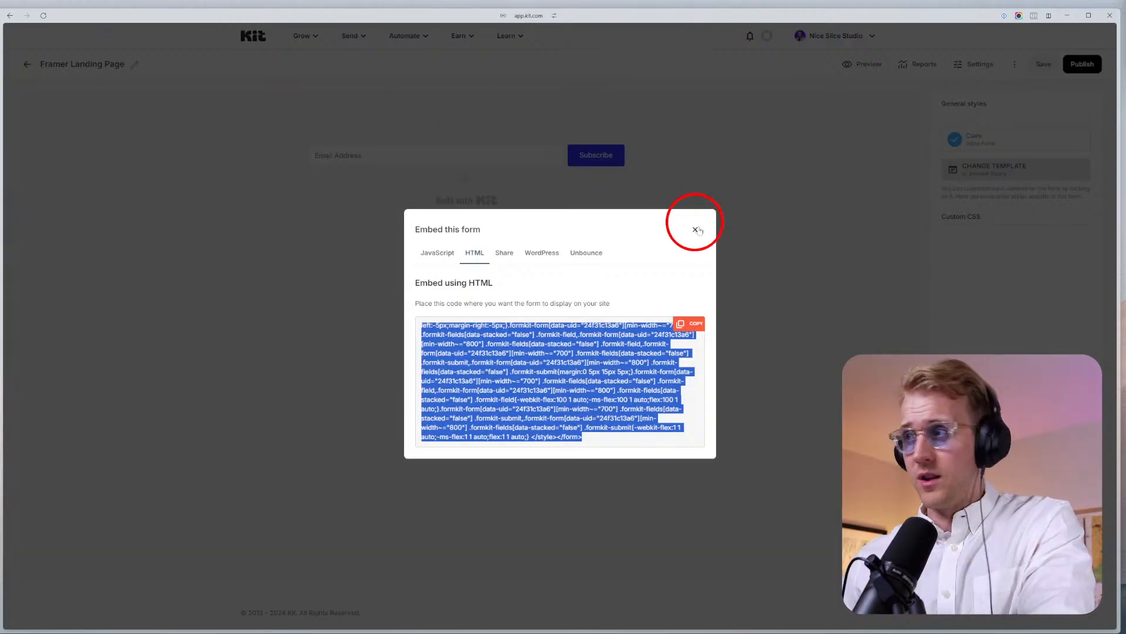
Switch to the Kit form editor, change the form's Subscribe button text to "Get FREE Download" and save the form.
{"action": "left_click", "coordinate": [695, 229]}
{"action": "left_click", "coordinate": [596, 157]}
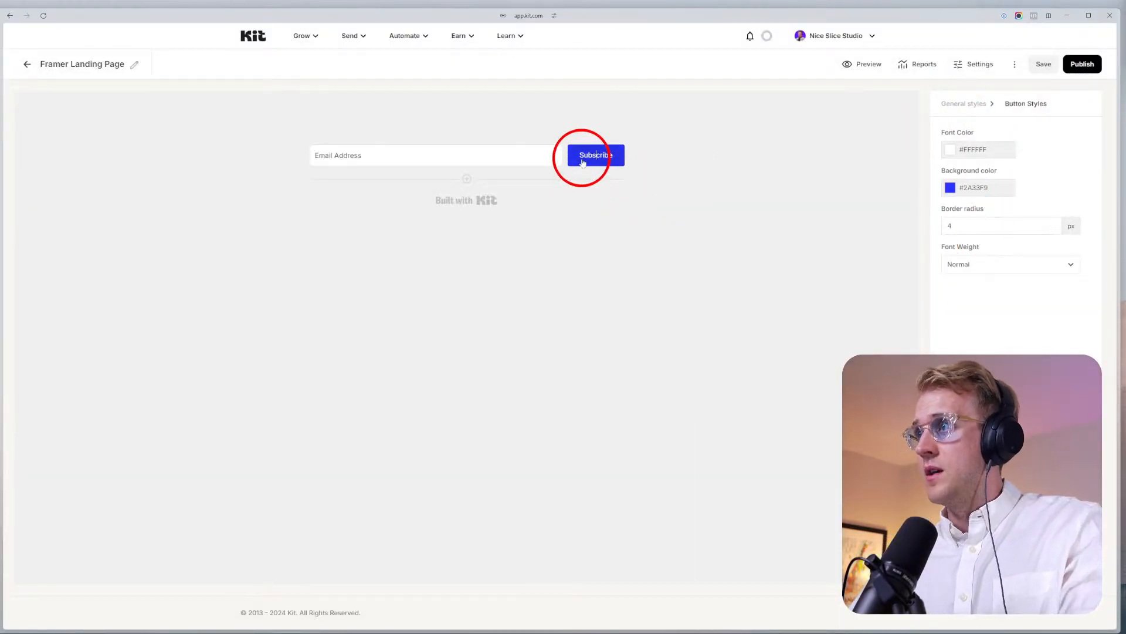
{"action": "double_click", "coordinate": [582, 158]}
{"action": "left_click", "coordinate": [614, 155]}
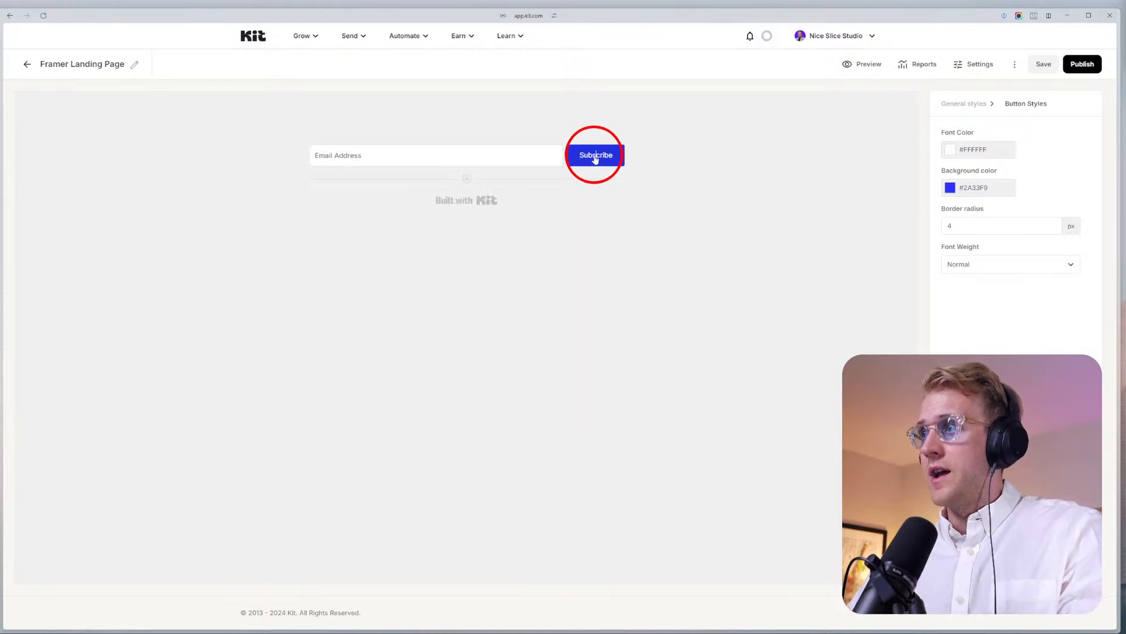
{"action": "left_click", "coordinate": [965, 103]}
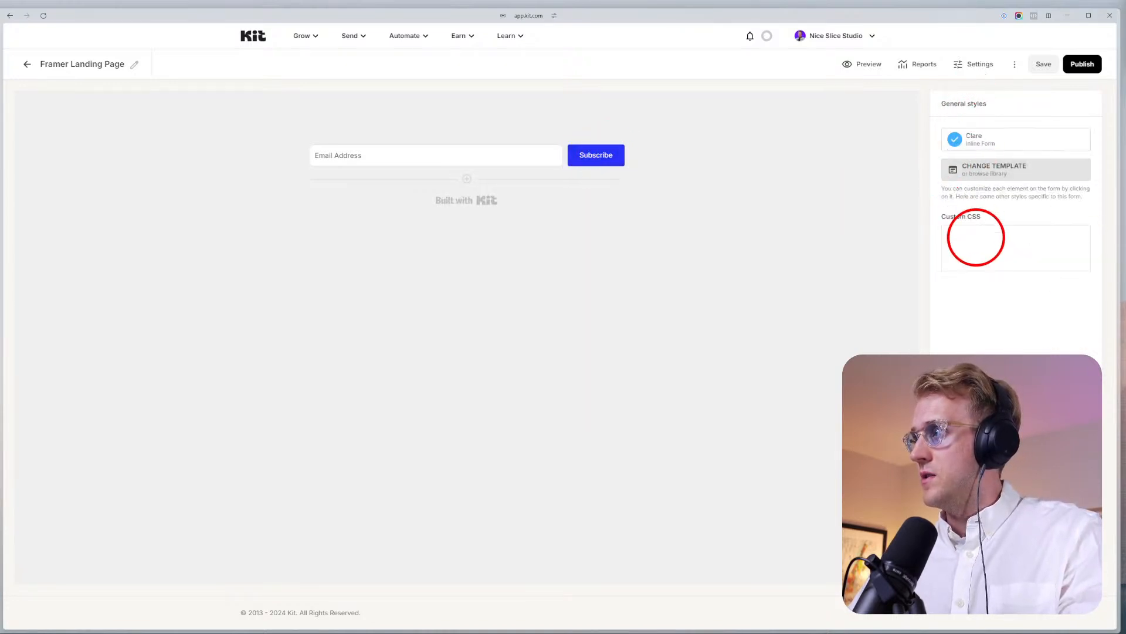
{"action": "left_click", "coordinate": [580, 153]}
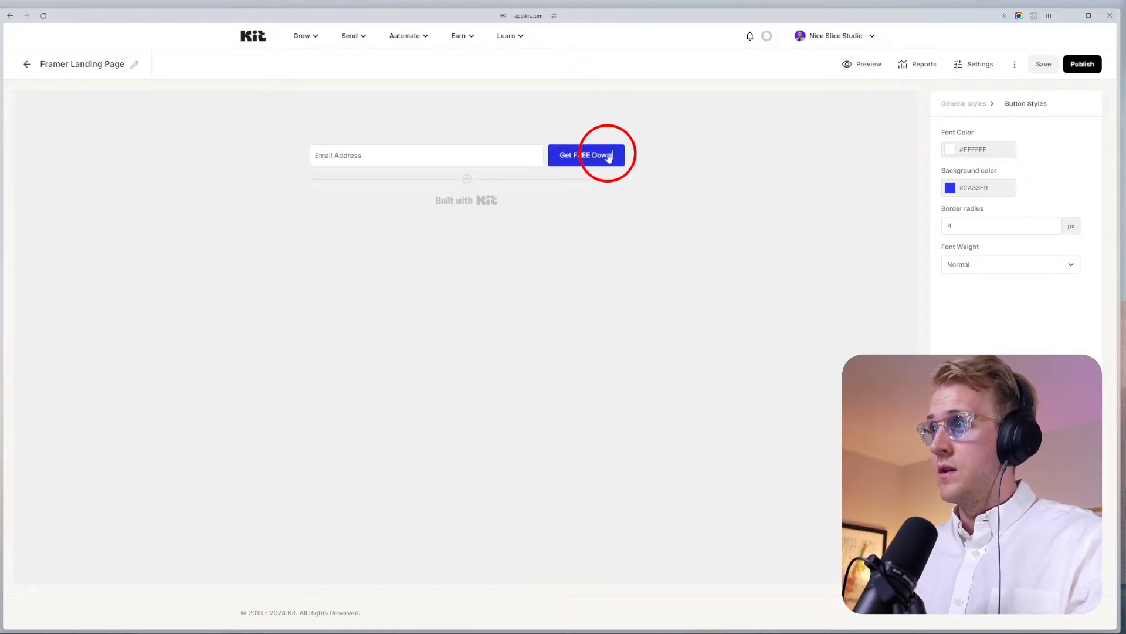
{"action": "left_click", "coordinate": [1043, 64]}
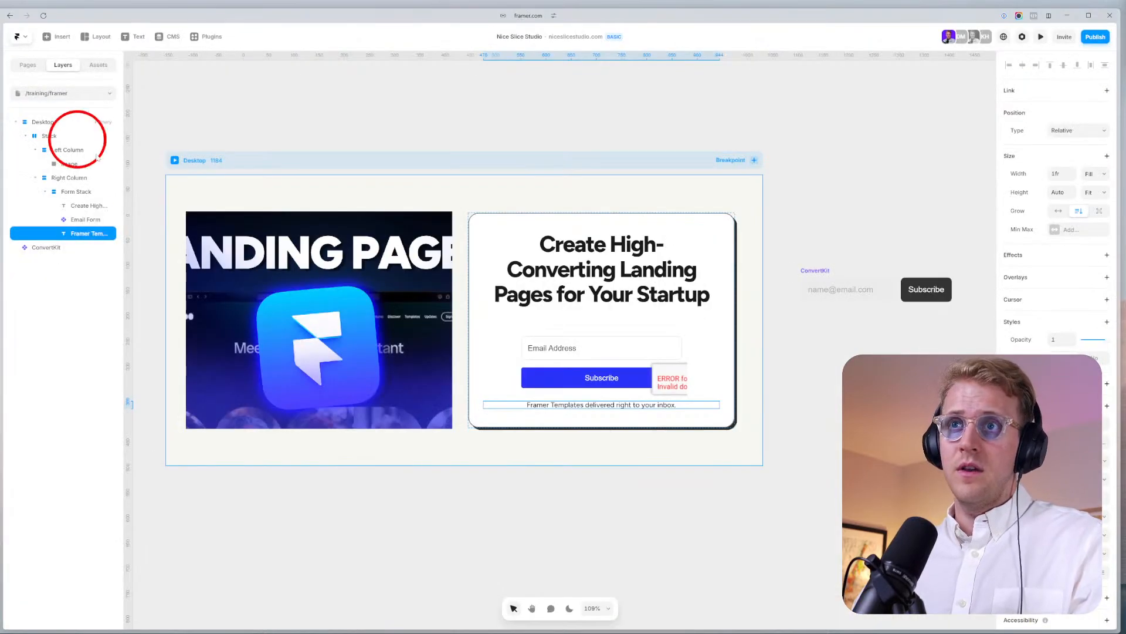
Return to Framer, preview the landing page to check the signup form's button, and leave the preview.
{"action": "left_click", "coordinate": [1041, 37]}
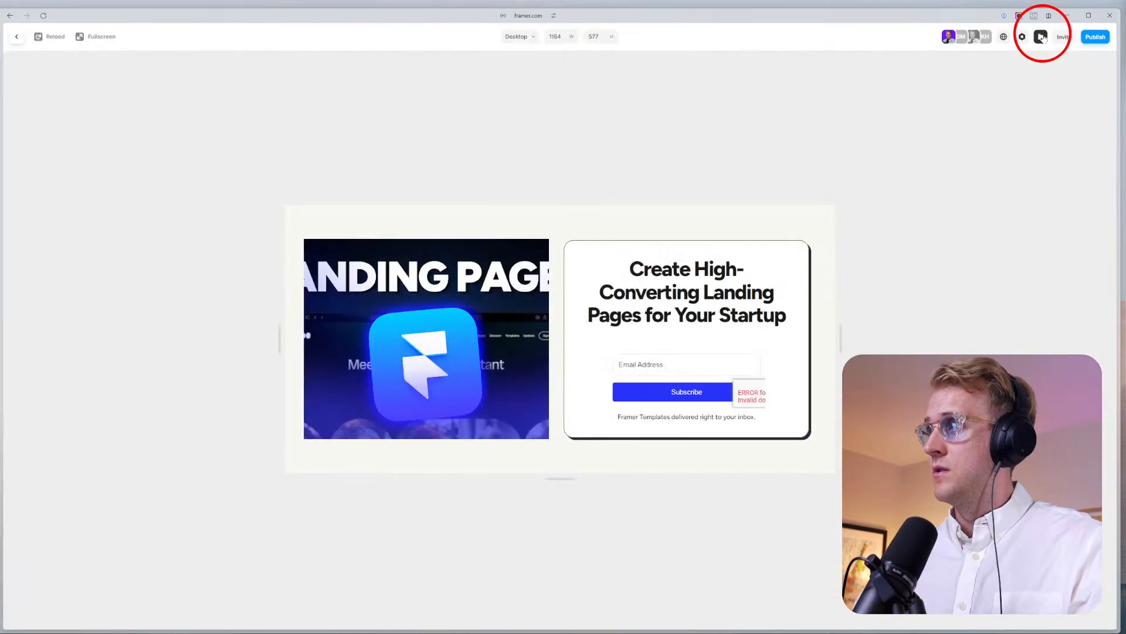
{"action": "left_click", "coordinate": [1042, 37]}
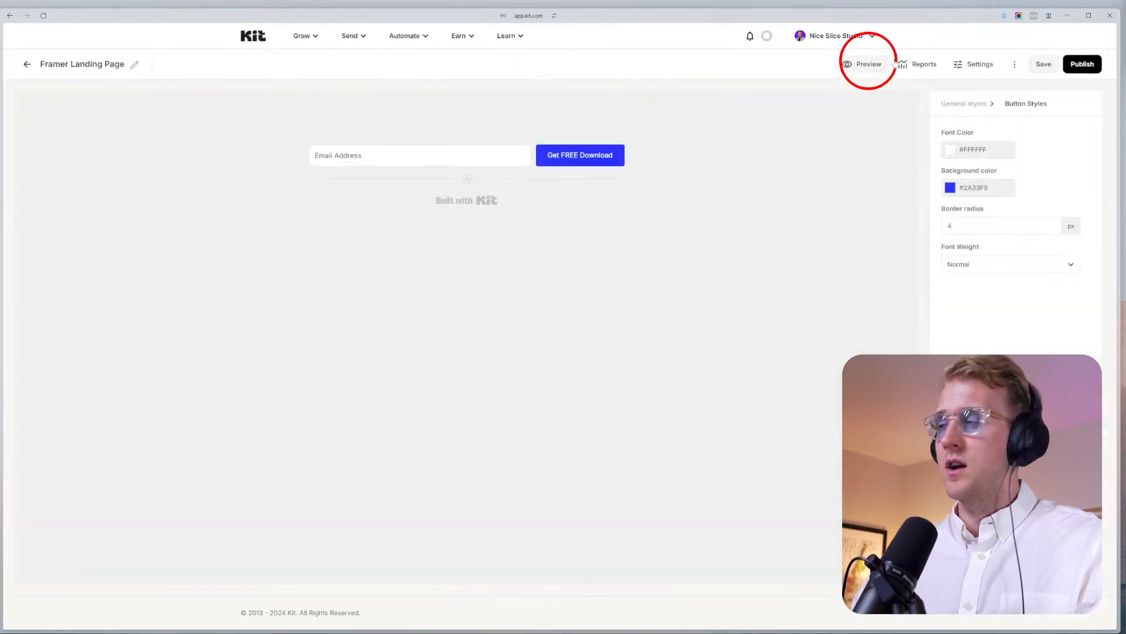
Copy the updated form's HTML embed code from Kit and replace the Email Form's embed code in Framer with it.
{"action": "left_click", "coordinate": [1082, 64]}
{"action": "left_click", "coordinate": [689, 323]}
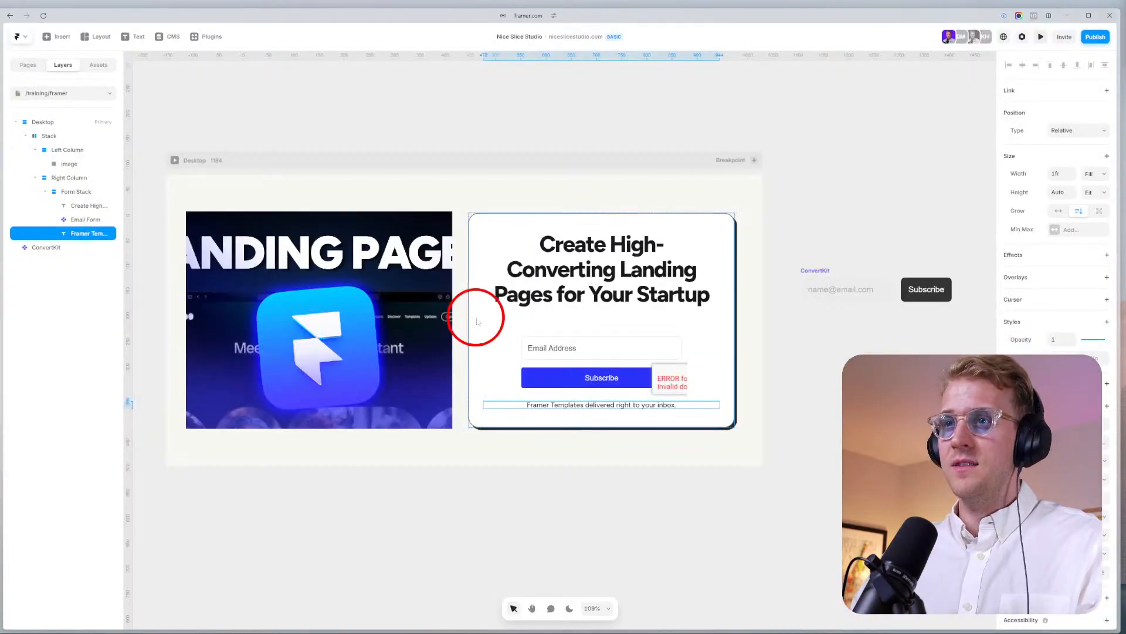
{"action": "left_click", "coordinate": [558, 334]}
{"action": "key", "text": "Tab"}
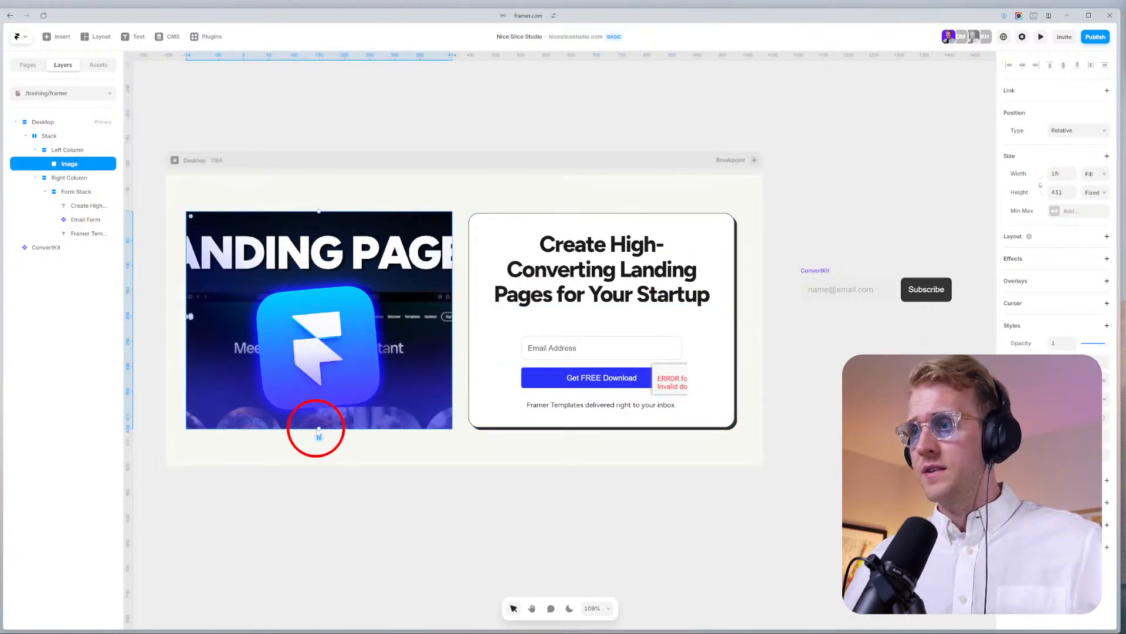
Fit the whole picture into a shortened image frame in the Left Column and slightly round the frame's corners.
{"action": "left_click_drag", "start_coordinate": [318, 434], "coordinate": [325, 368]}
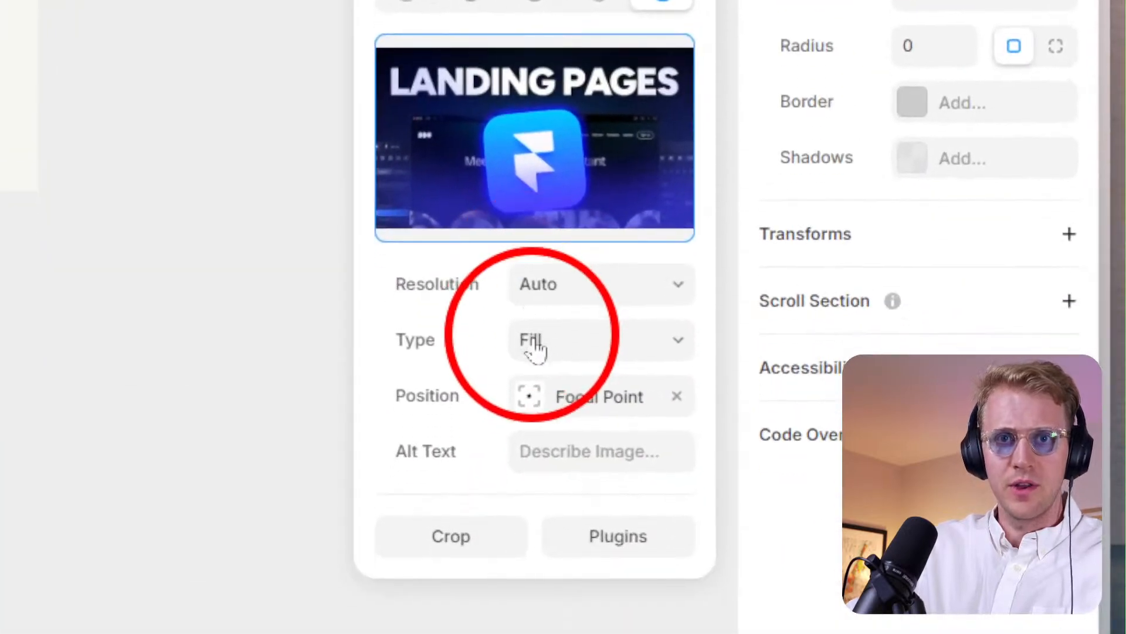
{"action": "left_click", "coordinate": [535, 341]}
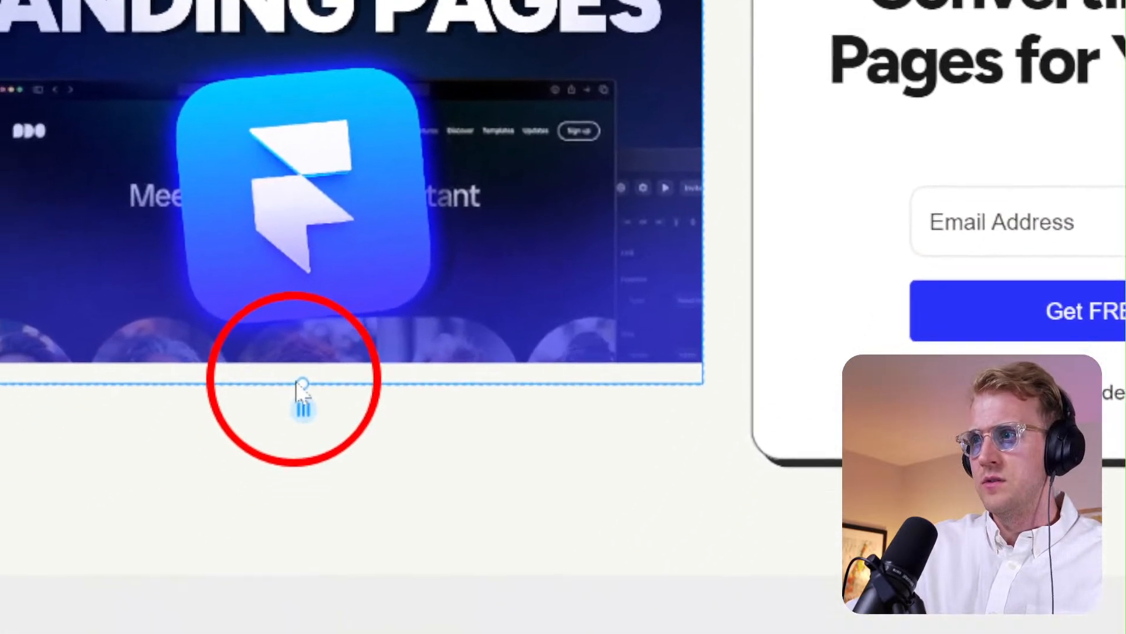
{"action": "left_click_drag", "start_coordinate": [268, 458], "coordinate": [270, 421]}
{"action": "left_click_drag", "start_coordinate": [333, 352], "coordinate": [383, 348]}
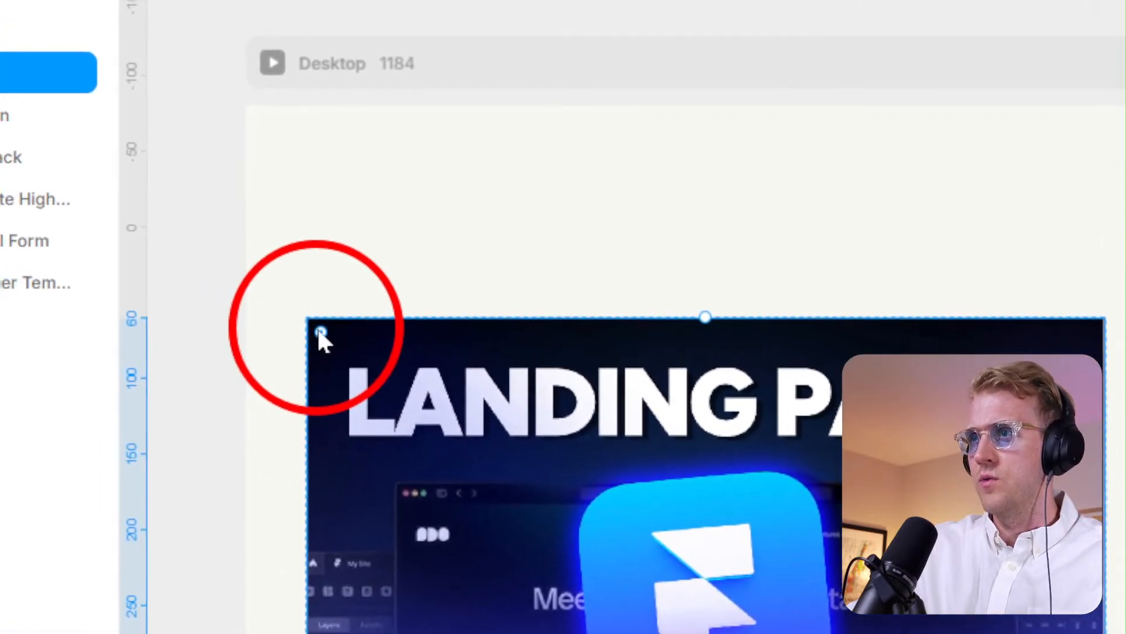
{"action": "mouse_move", "coordinate": [321, 333]}
{"action": "left_mouse_down"}
{"action": "mouse_move", "coordinate": [357, 360]}
{"action": "mouse_move", "coordinate": [332, 345]}
{"action": "left_mouse_up"}
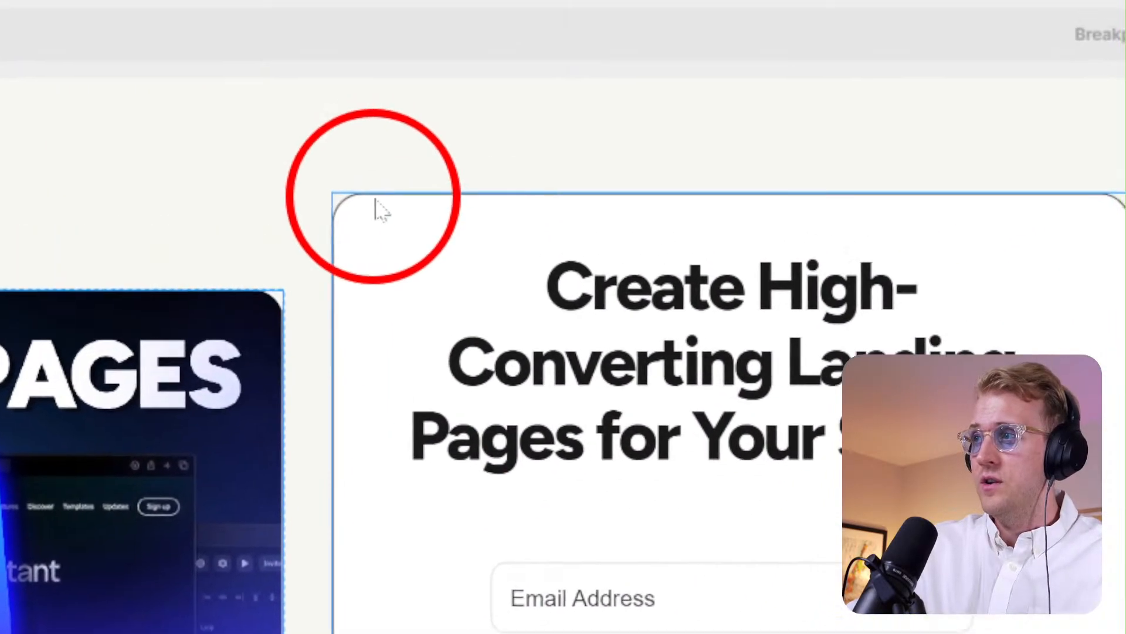
Try to copy the signup card's style onto the Left Column image.
{"action": "left_click", "coordinate": [379, 212]}
{"action": "right_click", "coordinate": [403, 229]}
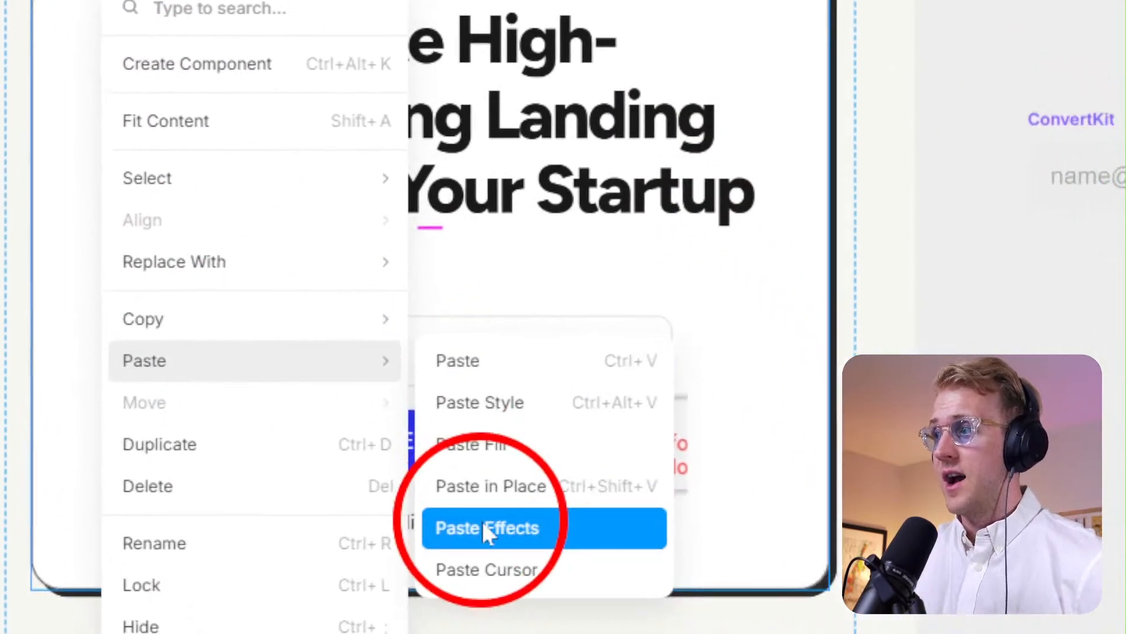
{"action": "mouse_move", "coordinate": [334, 299]}
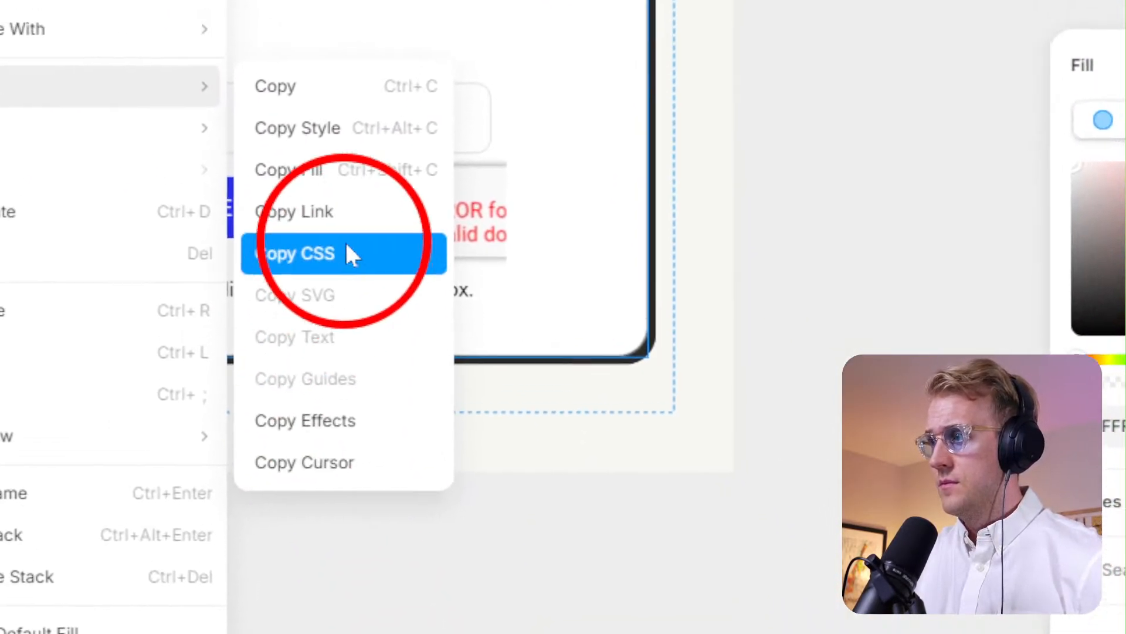
{"action": "left_click", "coordinate": [332, 122]}
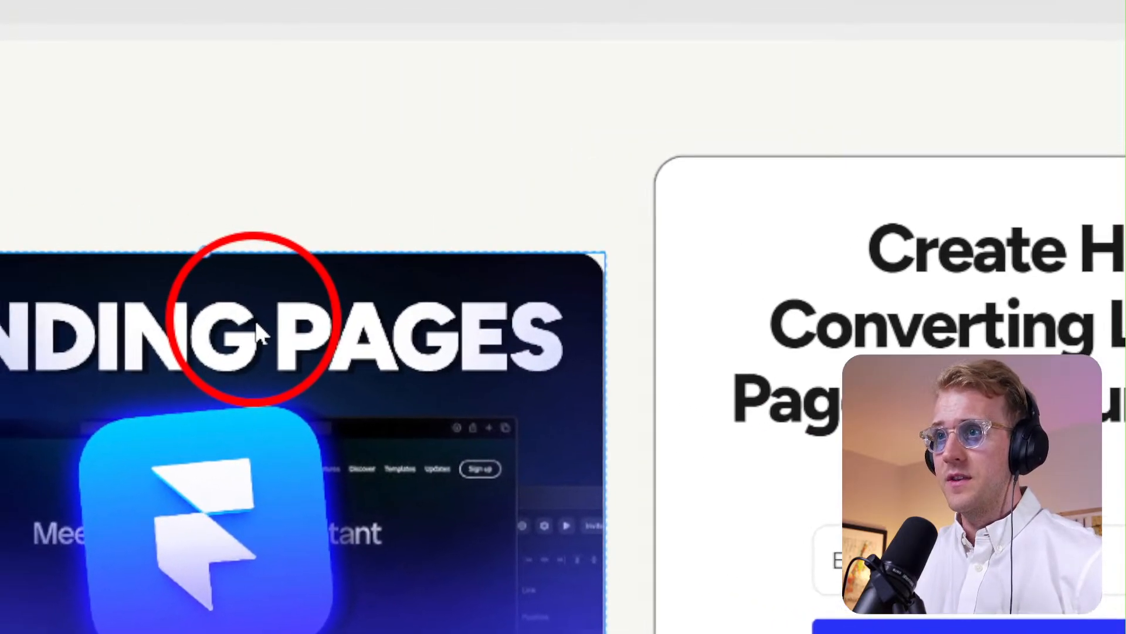
{"action": "right_click", "coordinate": [256, 323]}
{"action": "mouse_move", "coordinate": [364, 482]}
{"action": "mouse_move", "coordinate": [384, 520]}
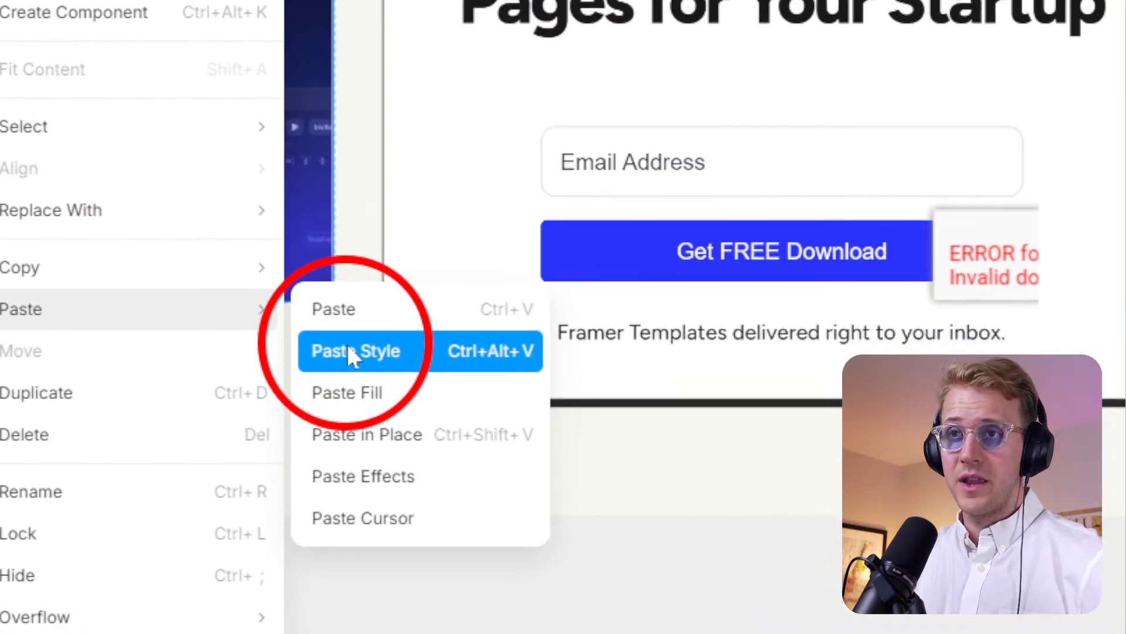
{"action": "left_click", "coordinate": [350, 347]}
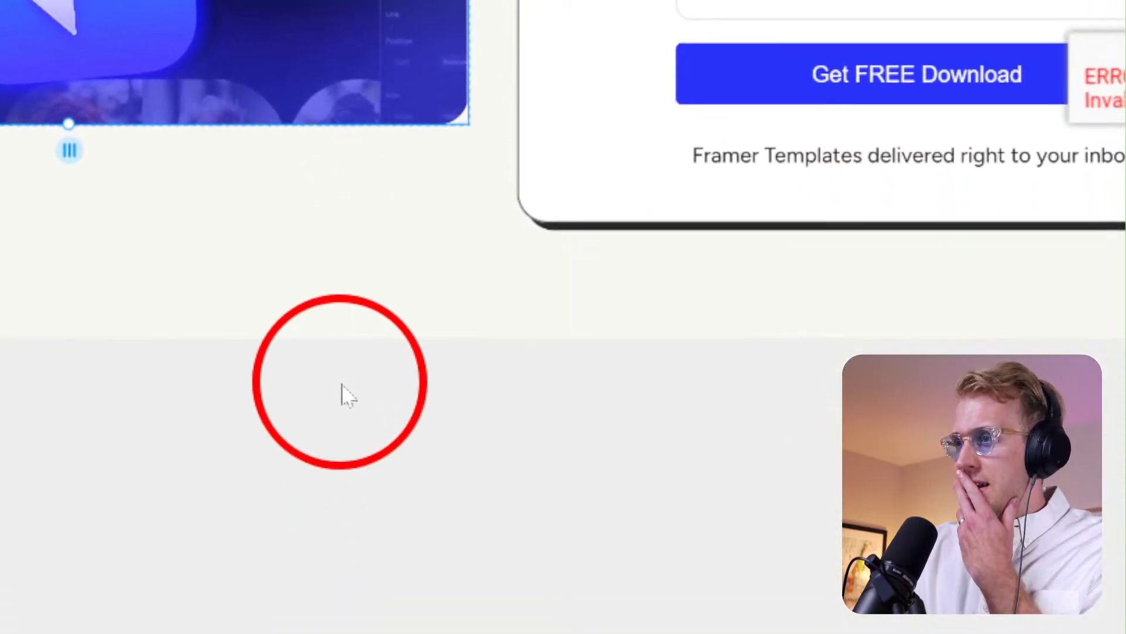
{"action": "left_click", "coordinate": [360, 461]}
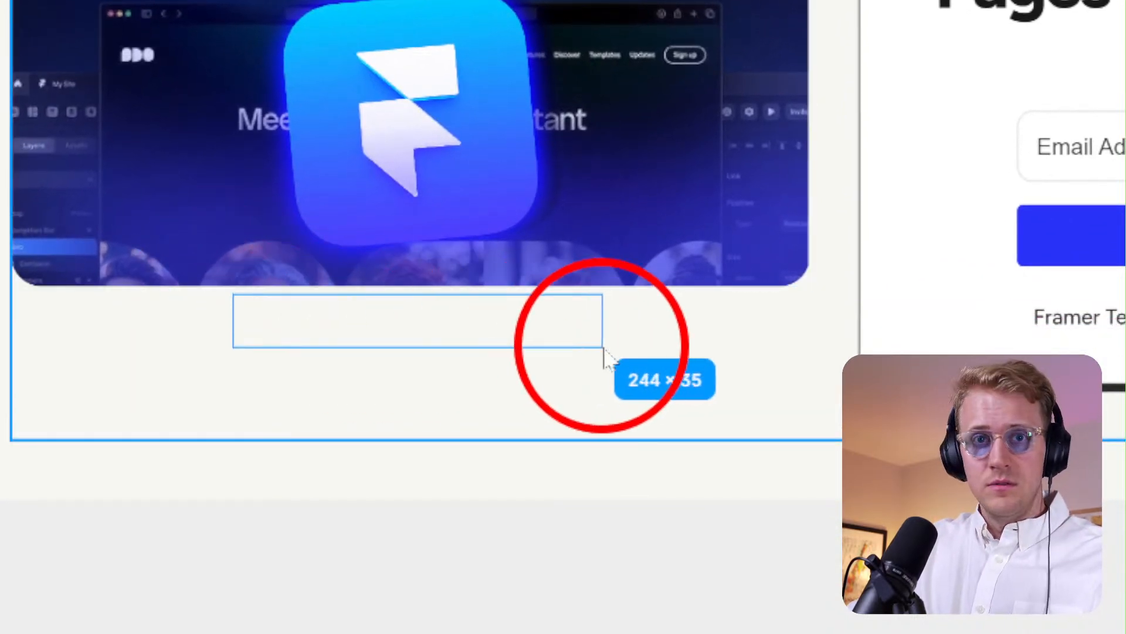
Draw a frame about 244 × 35 below the image and place it inside the Left Column.
{"action": "left_click_drag", "start_coordinate": [604, 352], "coordinate": [604, 353]}
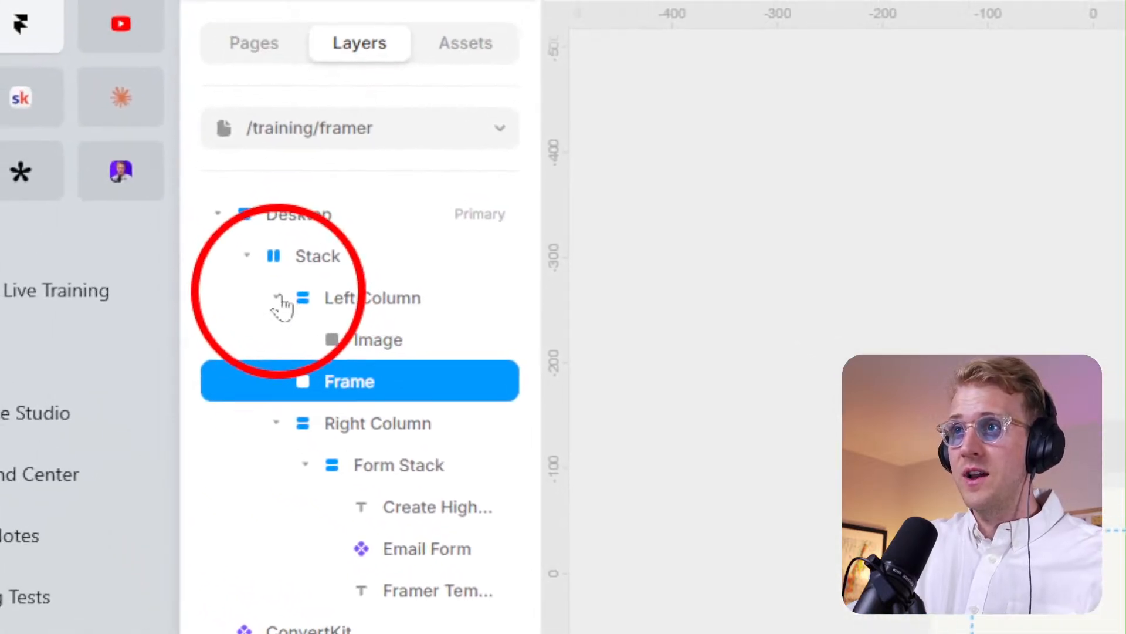
{"action": "left_click", "coordinate": [278, 296]}
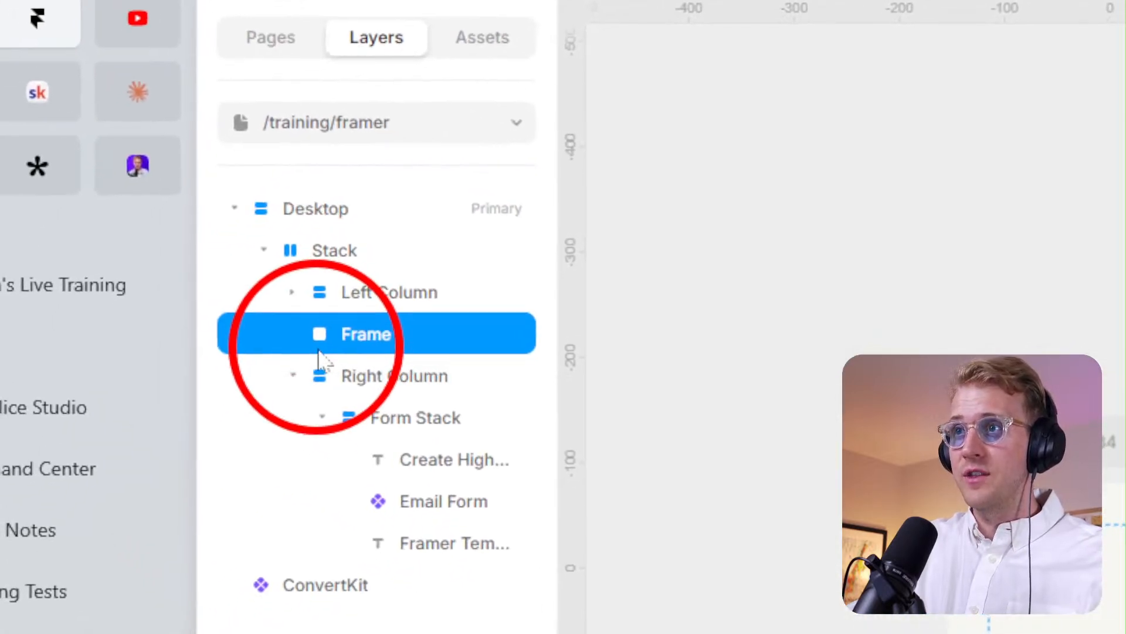
{"action": "left_click", "coordinate": [275, 382]}
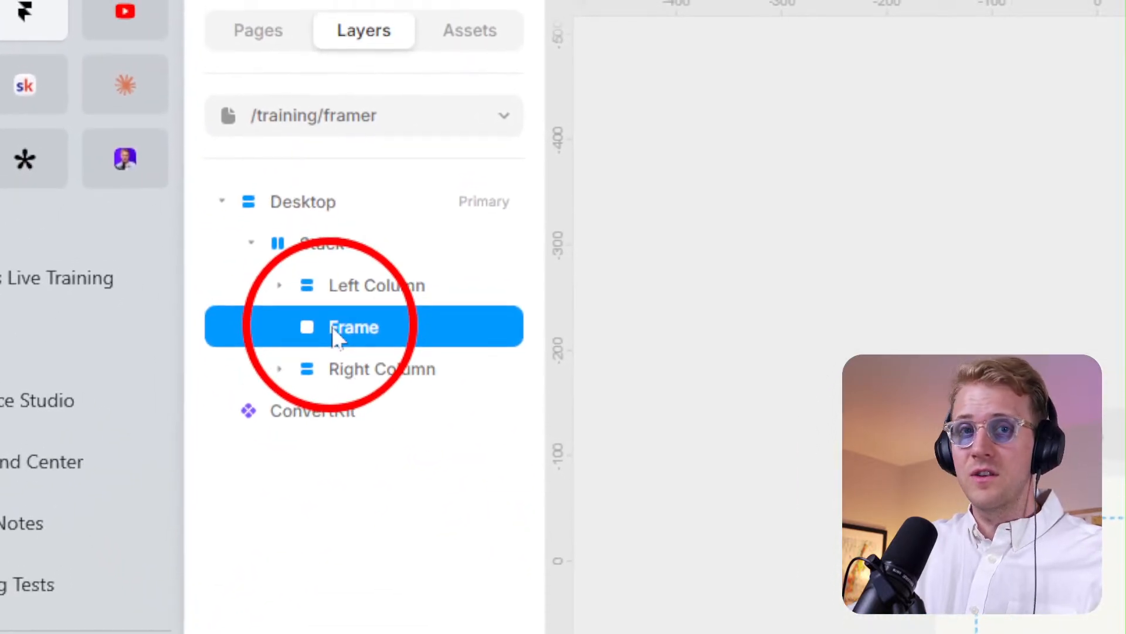
{"action": "left_click_drag", "start_coordinate": [352, 318], "coordinate": [352, 278]}
{"action": "left_click_drag", "start_coordinate": [334, 339], "coordinate": [332, 337]}
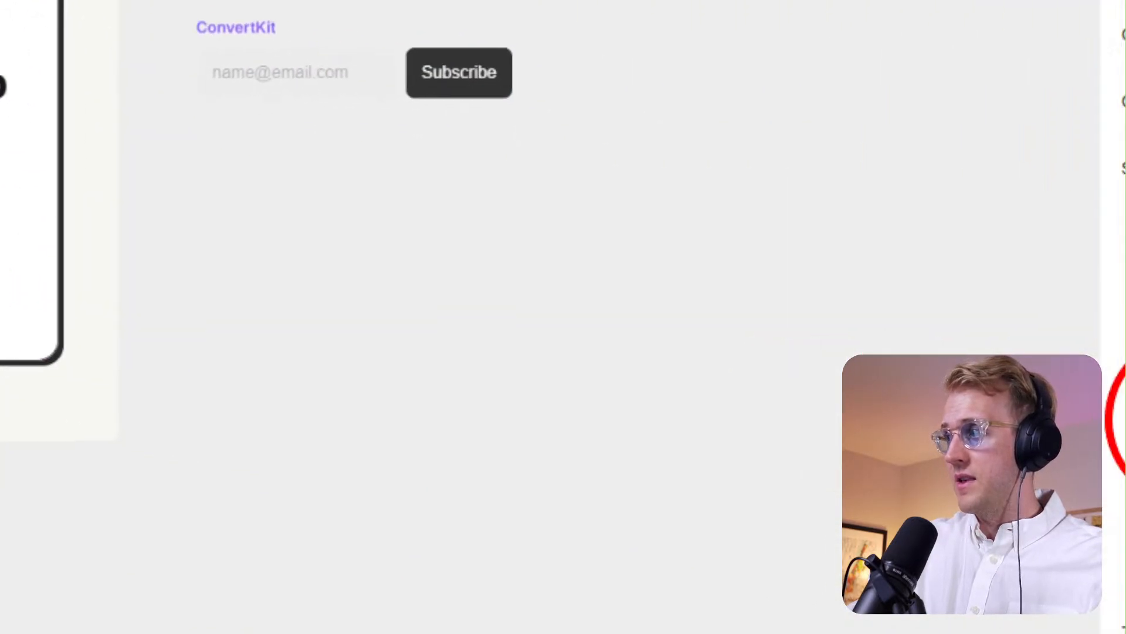
Set the new frame's corner radius to 180 and fill it with Shadow Black.
{"action": "type", "text": "180"}
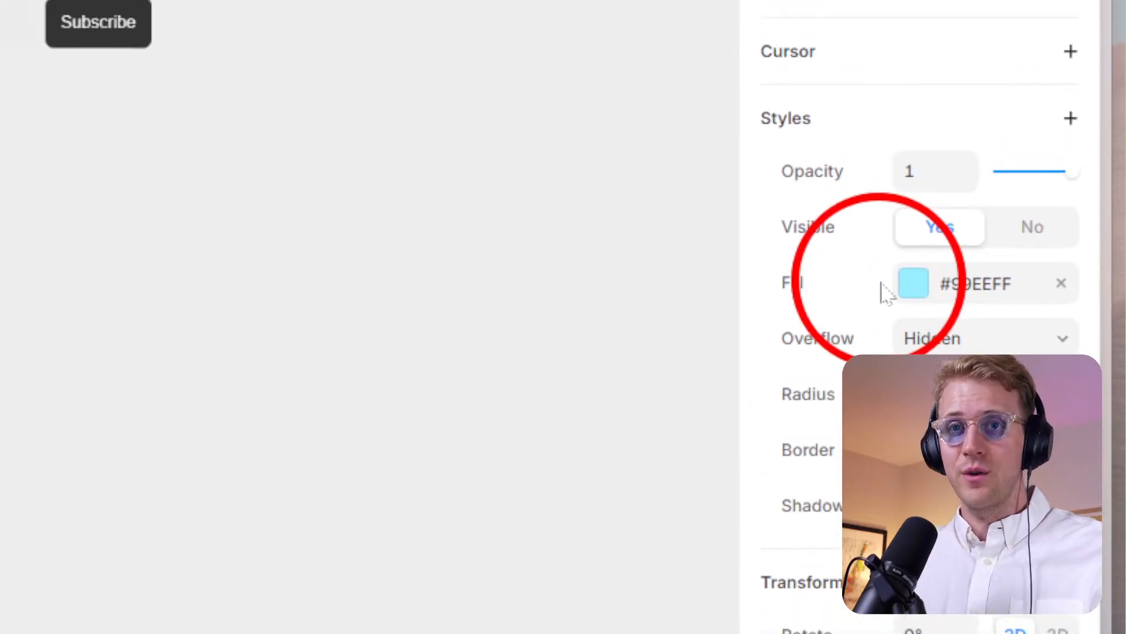
{"action": "left_click", "coordinate": [919, 333]}
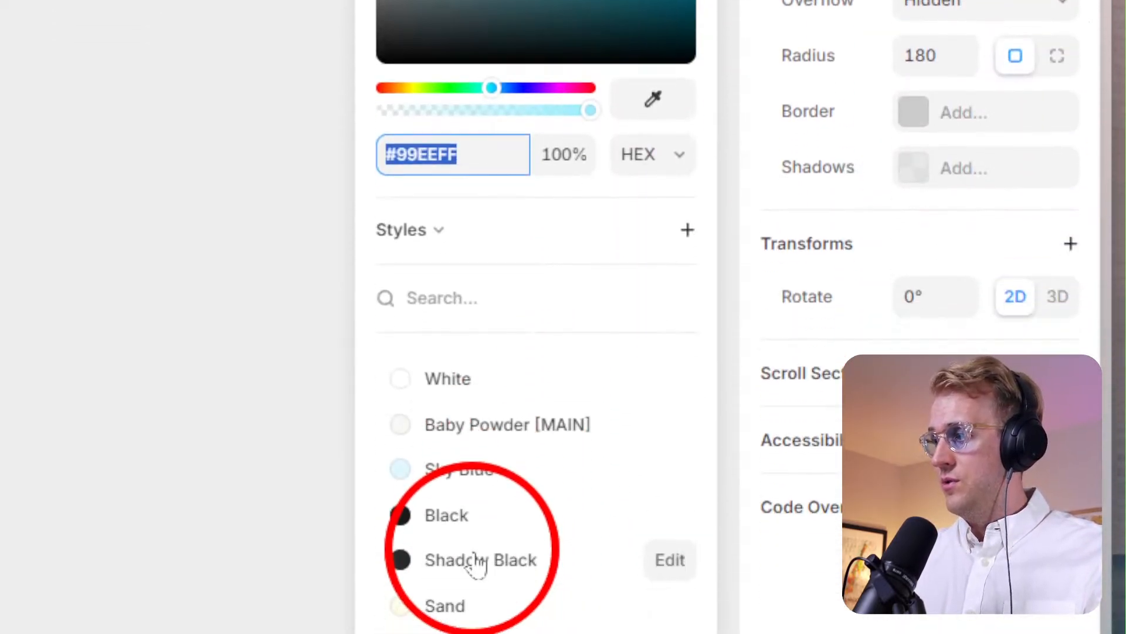
{"action": "left_click", "coordinate": [476, 478]}
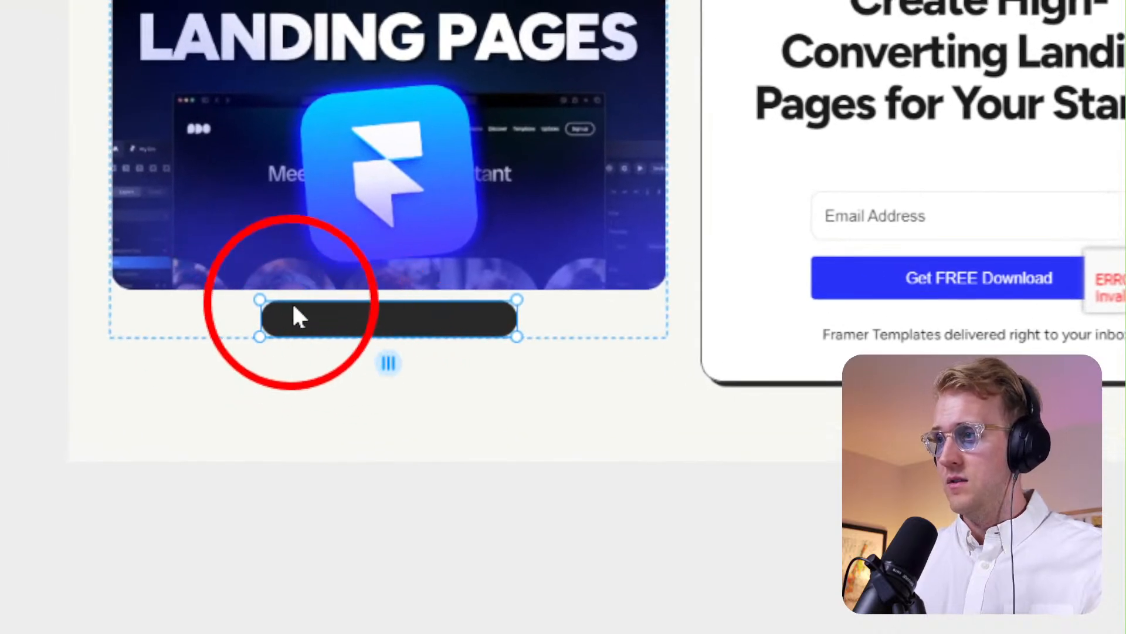
Try a corner radius of 500 and a wider, thinner shape for the dark frame, and delete the frame.
{"action": "left_click_drag", "start_coordinate": [264, 312], "coordinate": [322, 338]}
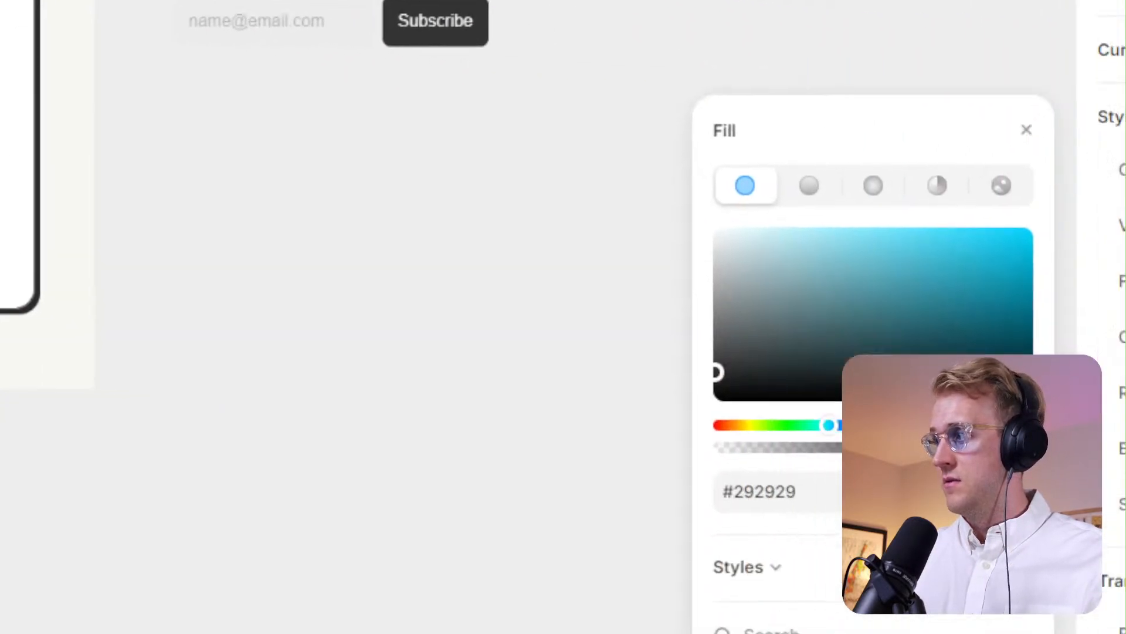
{"action": "left_click", "coordinate": [1060, 359]}
{"action": "type", "text": "500"}
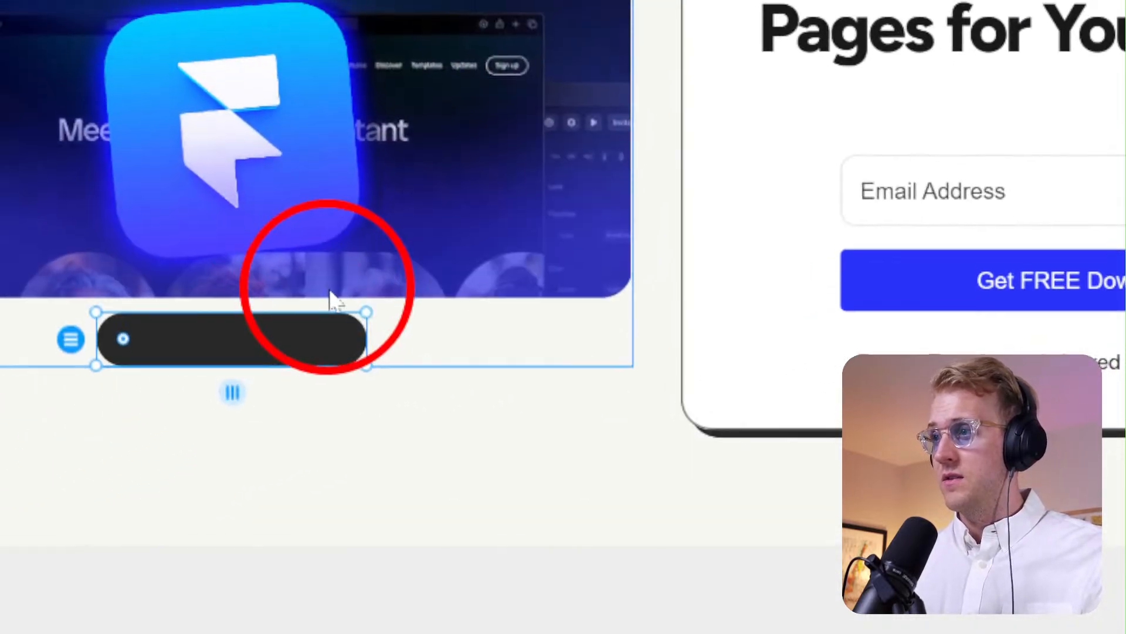
{"action": "left_click_drag", "start_coordinate": [211, 365], "coordinate": [154, 342]}
{"action": "left_click_drag", "start_coordinate": [305, 306], "coordinate": [588, 337]}
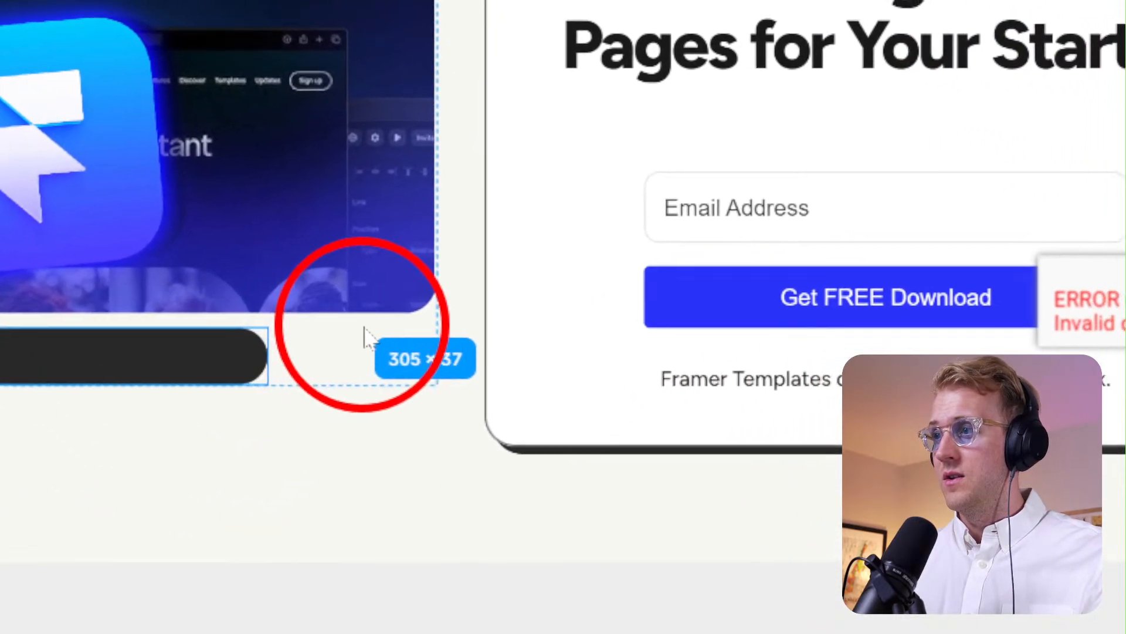
{"action": "left_click_drag", "start_coordinate": [364, 338], "coordinate": [358, 346]}
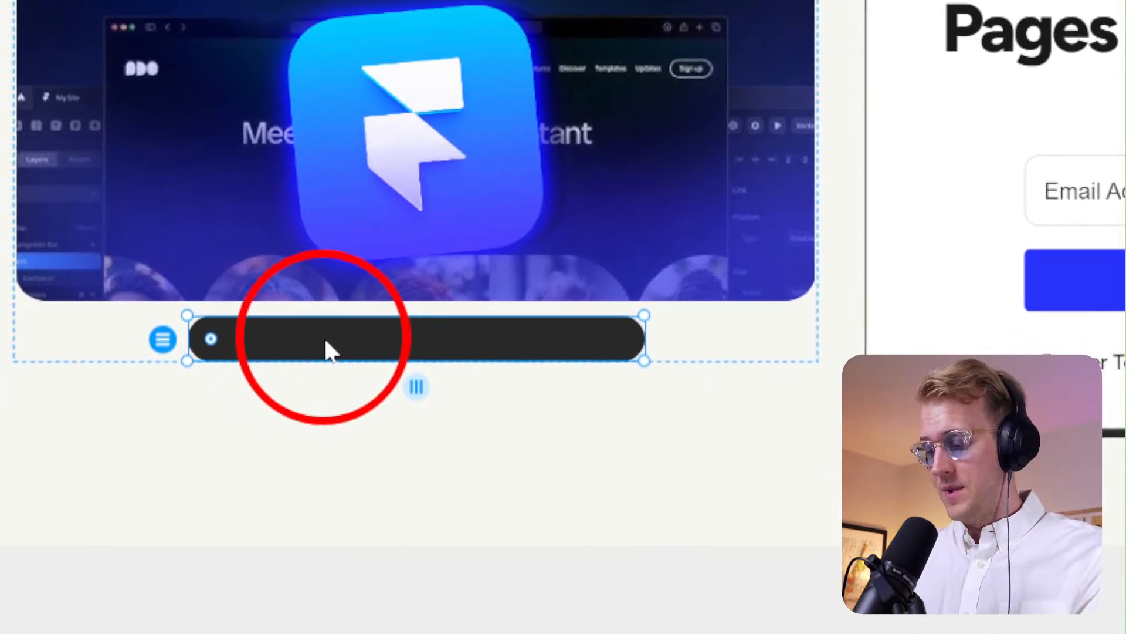
{"action": "key", "text": "Delete"}
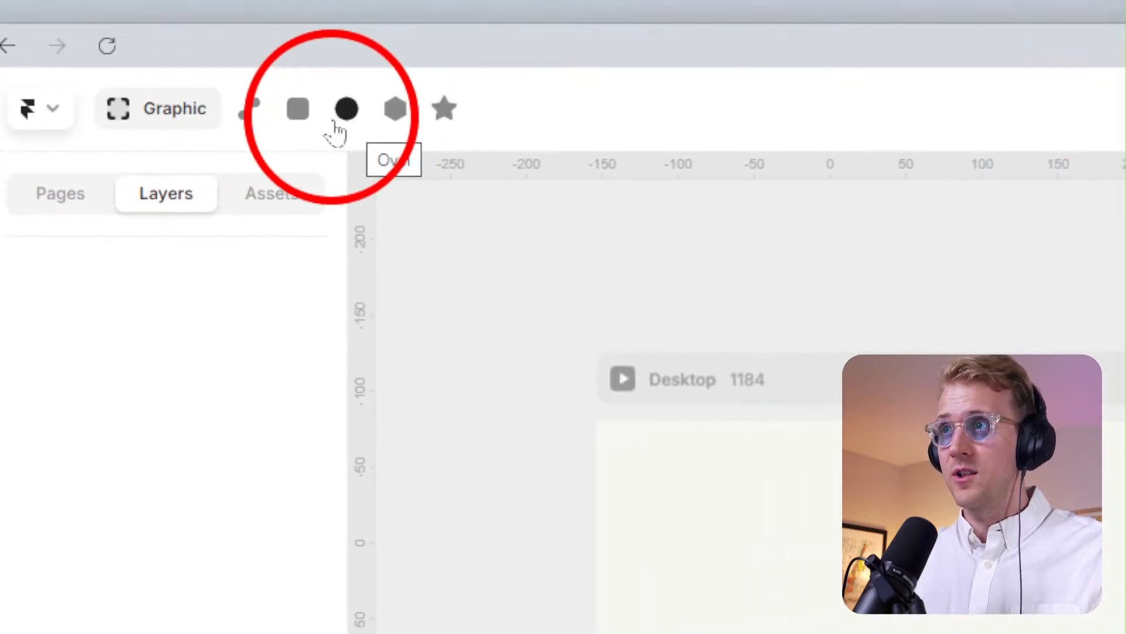
Draw an oval graphic about 322 × 28 below the Left Column image and fill it with Shadow Black.
{"action": "left_click", "coordinate": [340, 114]}
{"action": "left_click_drag", "start_coordinate": [346, 519], "coordinate": [479, 381]}
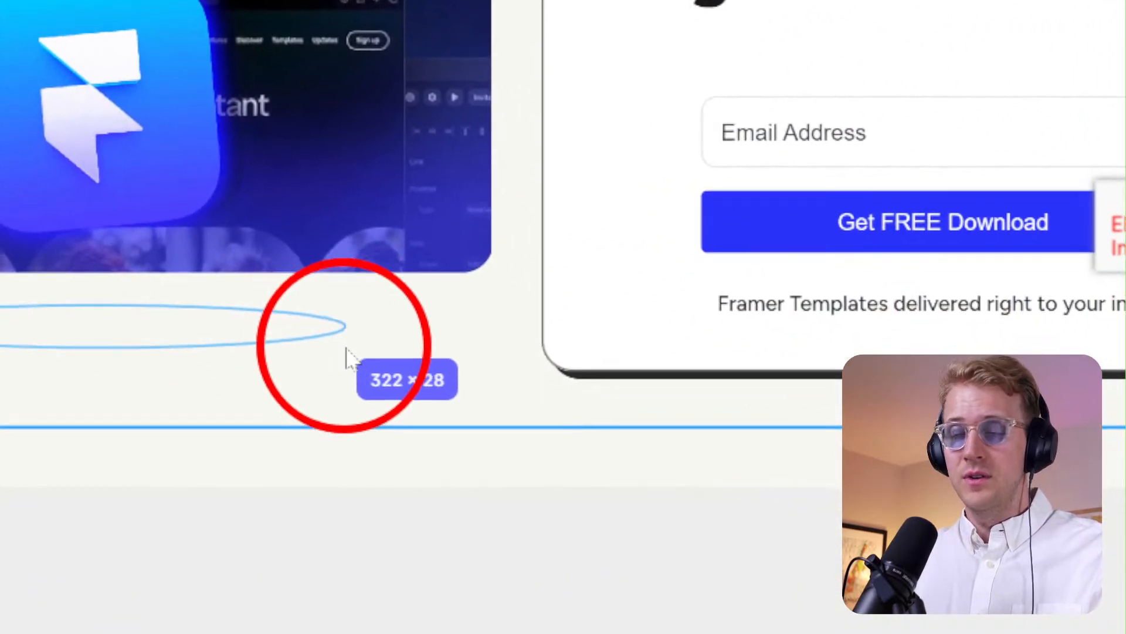
{"action": "left_click_drag", "start_coordinate": [346, 351], "coordinate": [347, 352]}
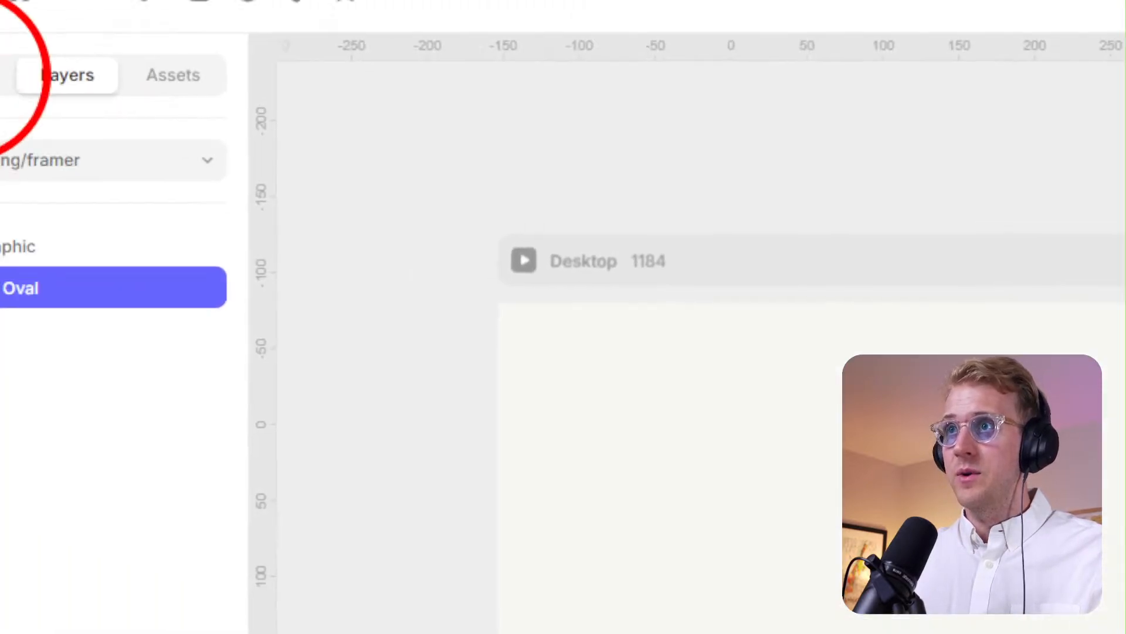
{"action": "left_click", "coordinate": [234, 156]}
{"action": "left_click", "coordinate": [324, 176]}
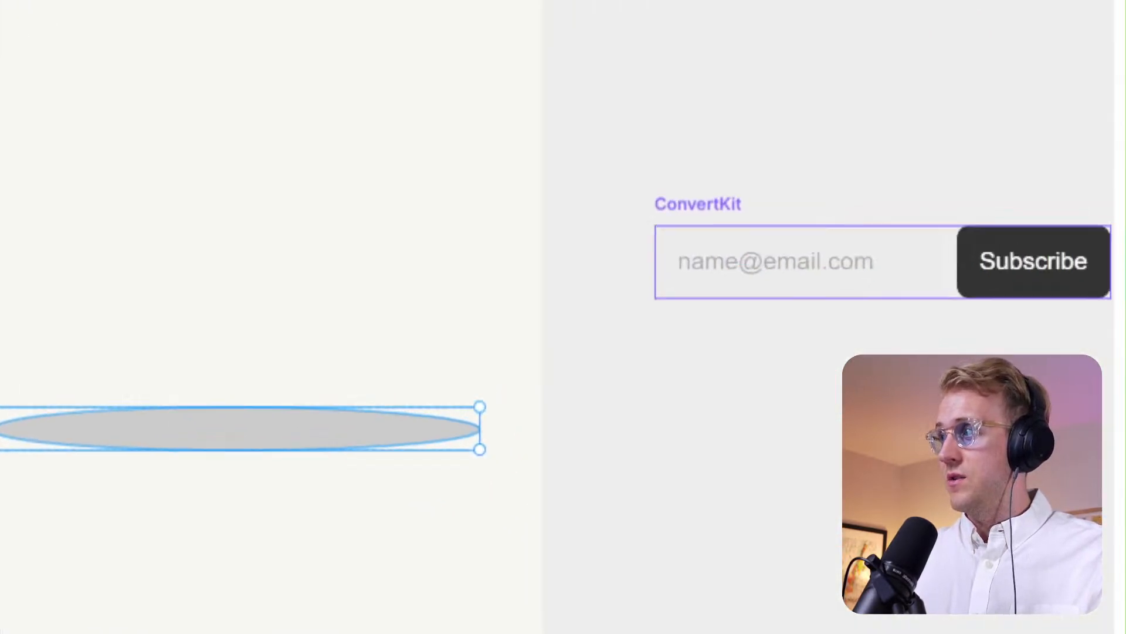
{"action": "left_click", "coordinate": [1080, 305]}
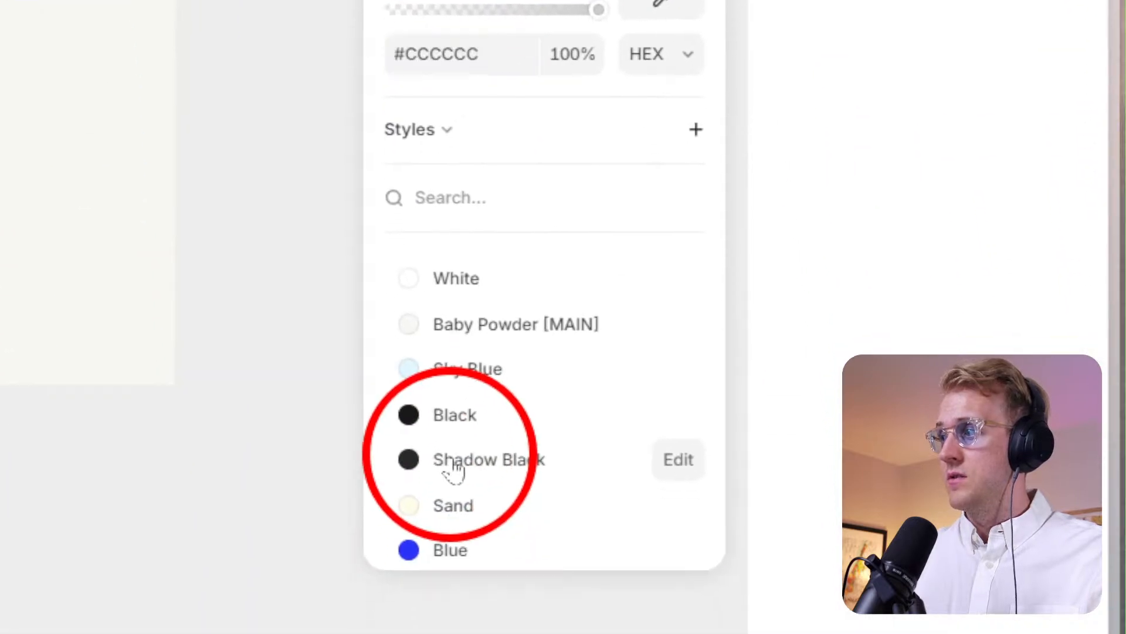
{"action": "left_click", "coordinate": [454, 464]}
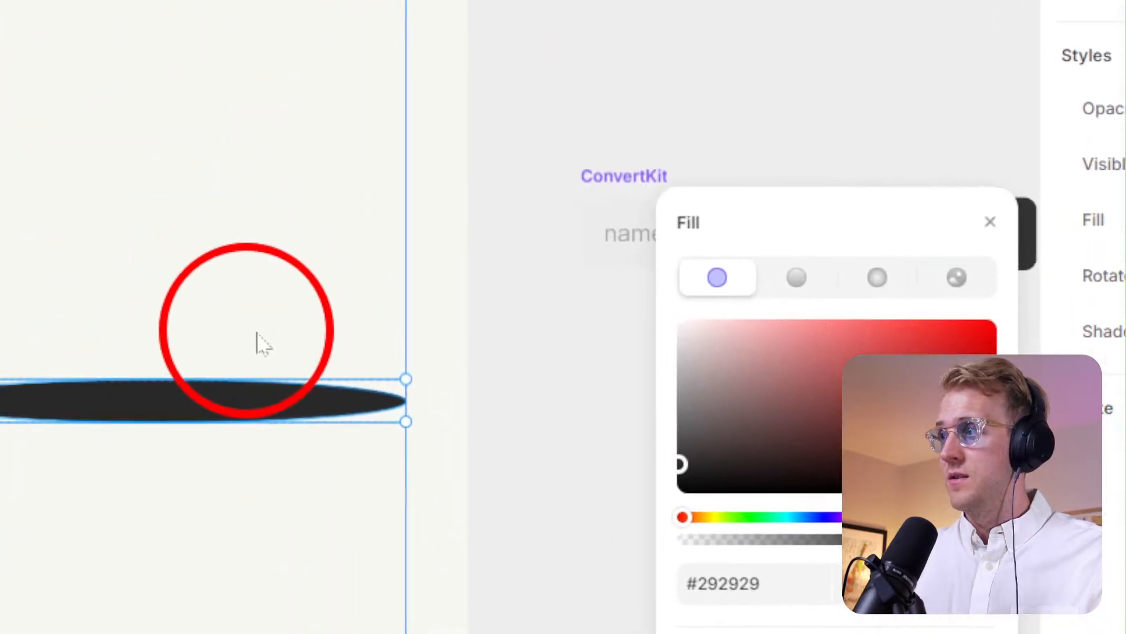
Finish editing the oval and rename its graphic layer Oval Shadow.
{"action": "left_click", "coordinate": [549, 364]}
{"action": "left_click", "coordinate": [227, 425]}
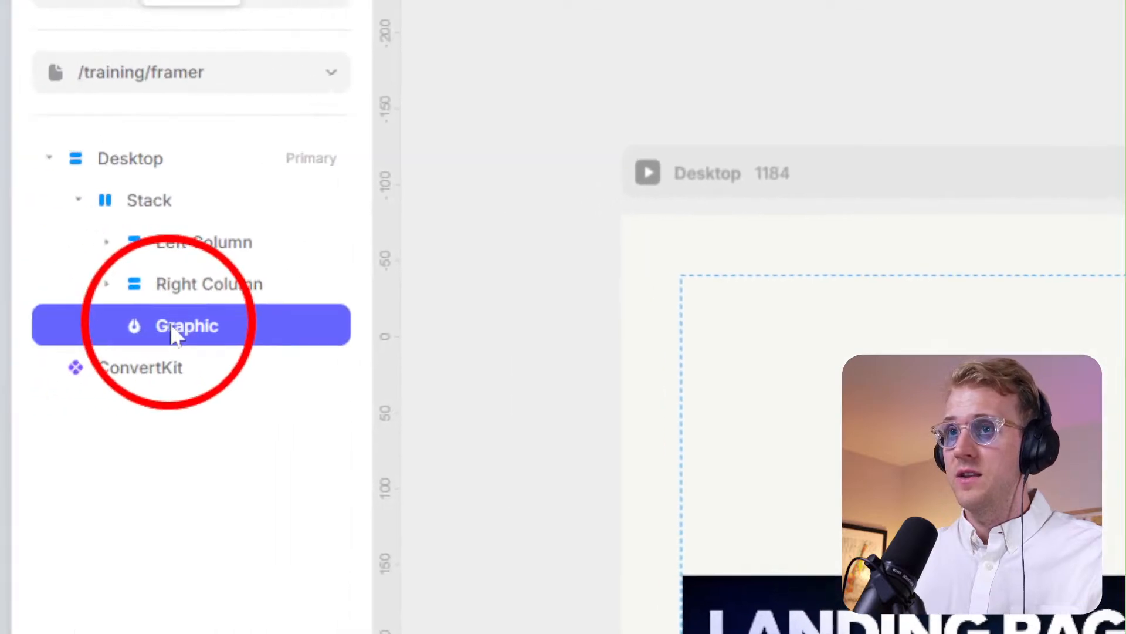
{"action": "double_click", "coordinate": [170, 325]}
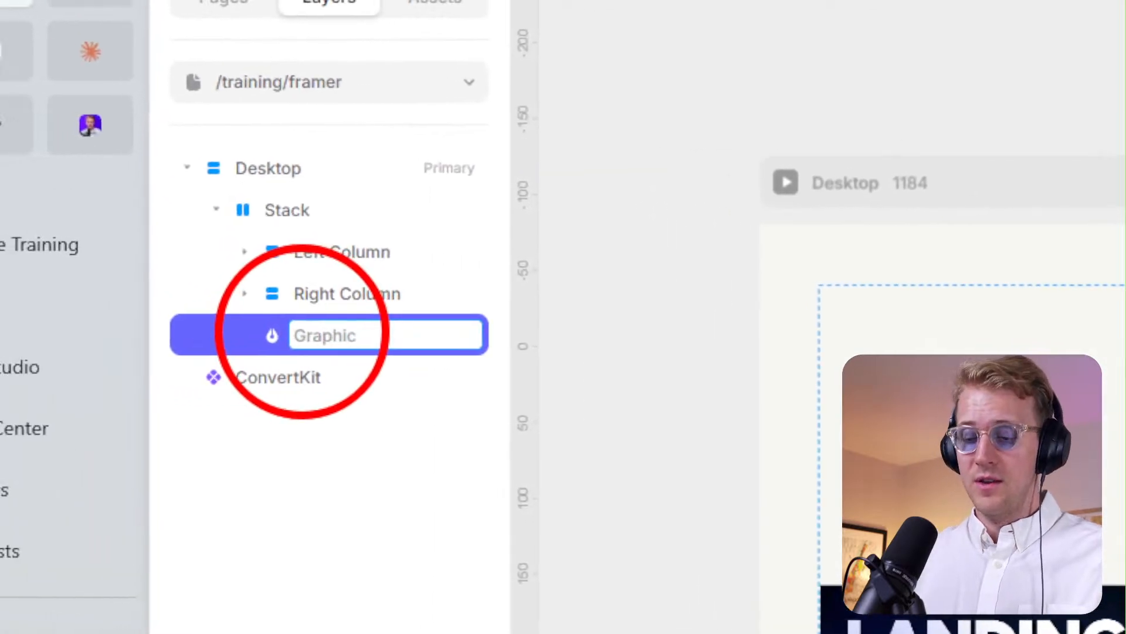
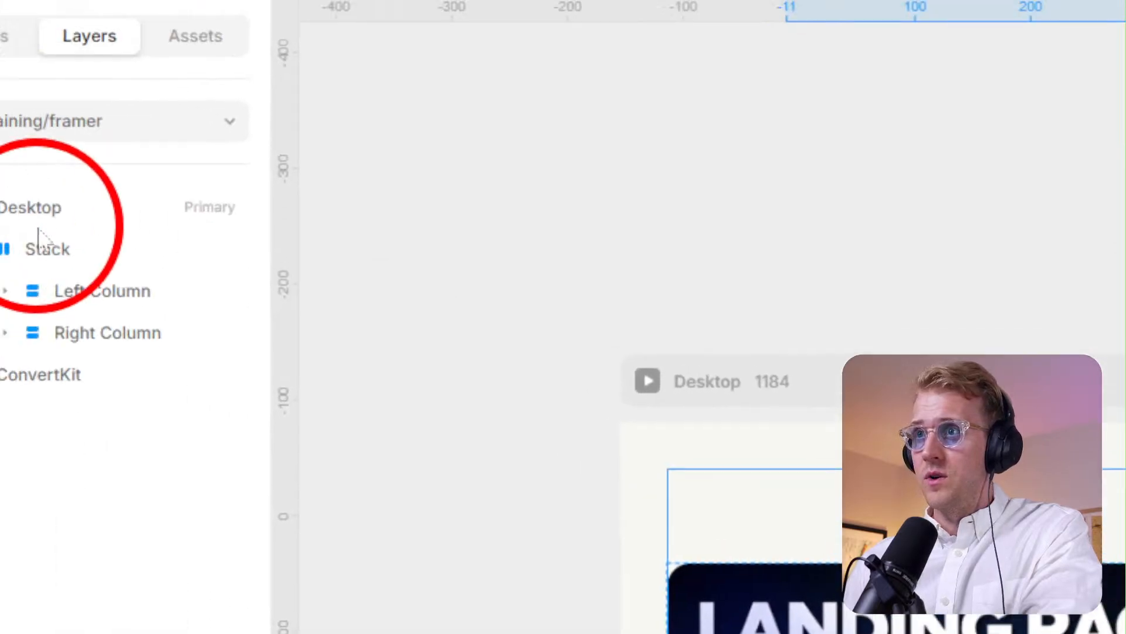
Wrap the Oval Shadow graphic inside the Left Column in a frame of its own.
{"action": "left_click", "coordinate": [219, 320]}
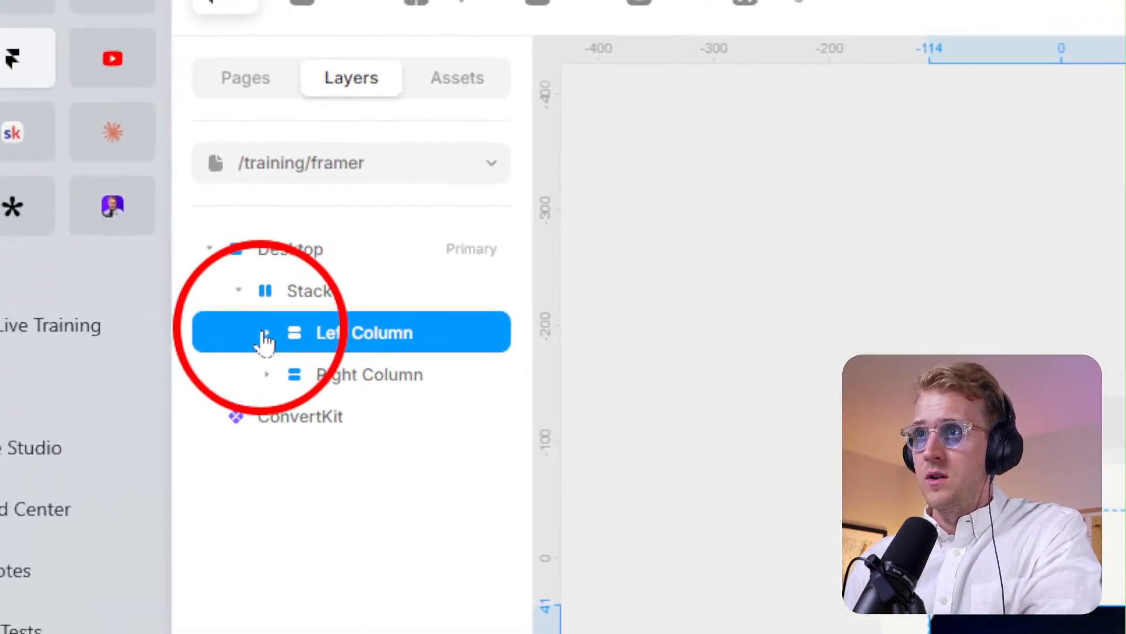
{"action": "left_click", "coordinate": [178, 327]}
{"action": "right_click", "coordinate": [352, 363]}
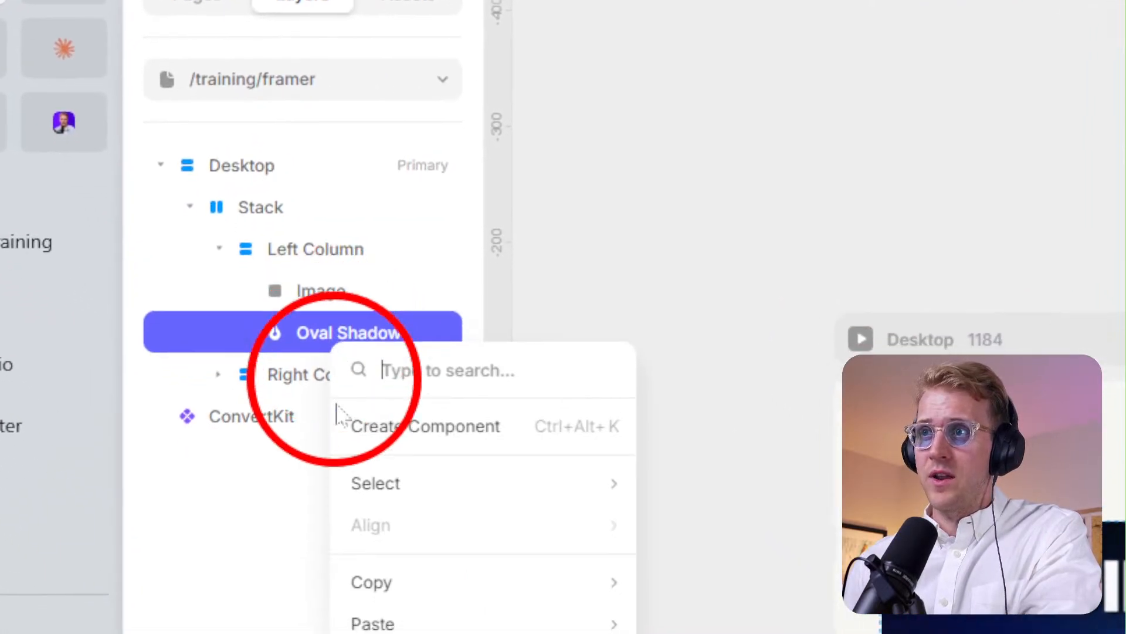
{"action": "left_click", "coordinate": [346, 484]}
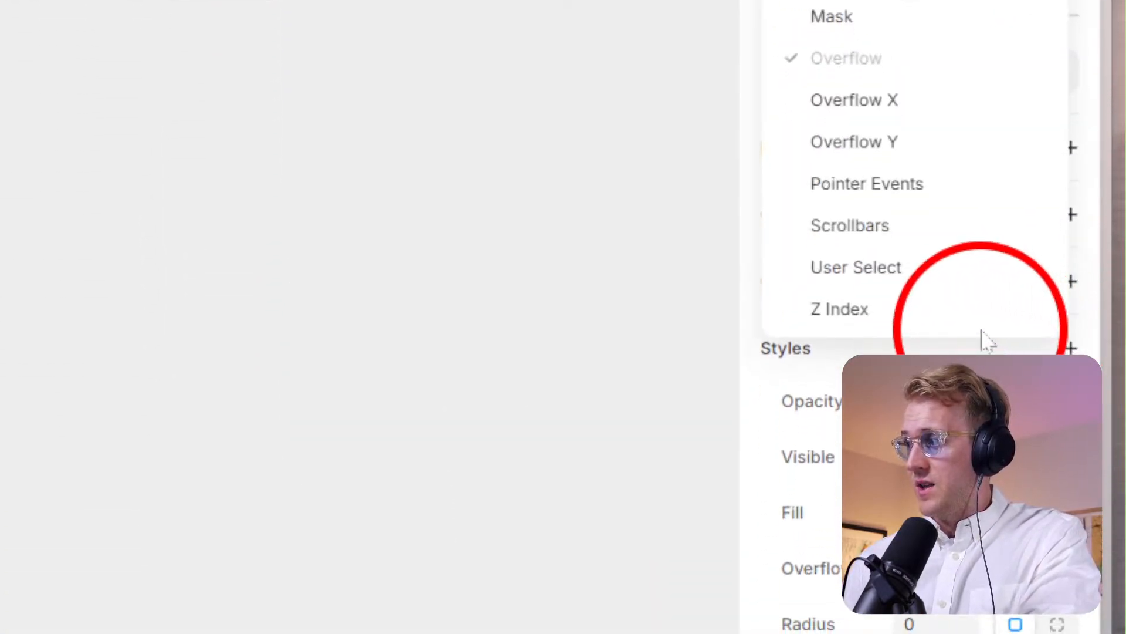
Add a radial mask to the frame around Oval Shadow and reposition the mask's gradient stops.
{"action": "left_click", "coordinate": [876, 232]}
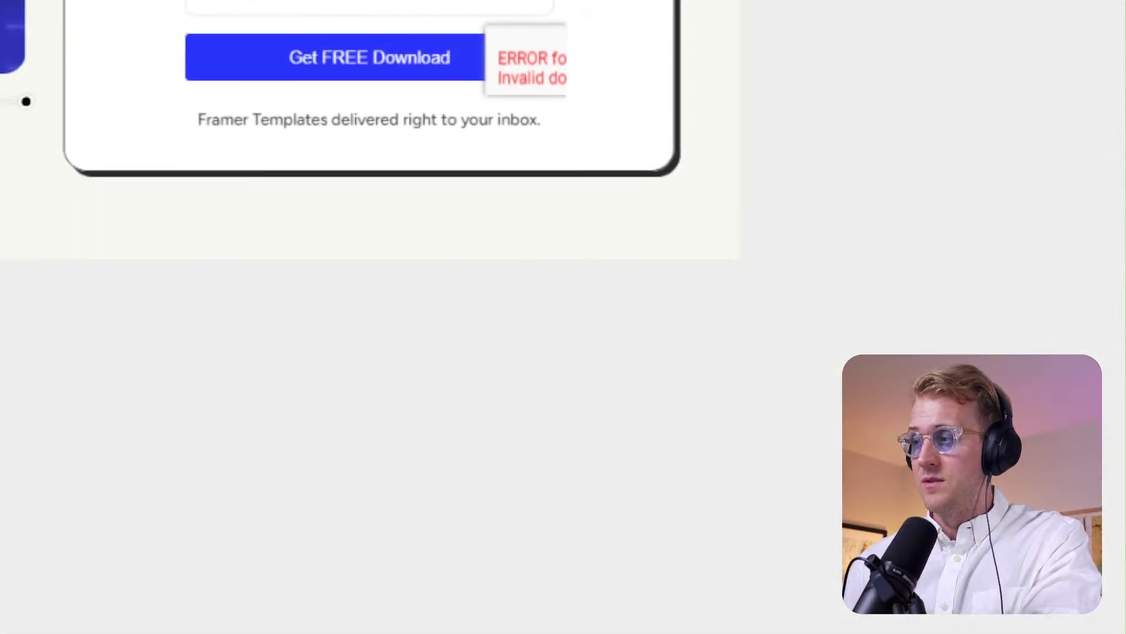
{"action": "mouse_move", "coordinate": [671, 449]}
{"action": "left_mouse_down"}
{"action": "mouse_move", "coordinate": [544, 457]}
{"action": "mouse_move", "coordinate": [672, 469]}
{"action": "left_mouse_up"}
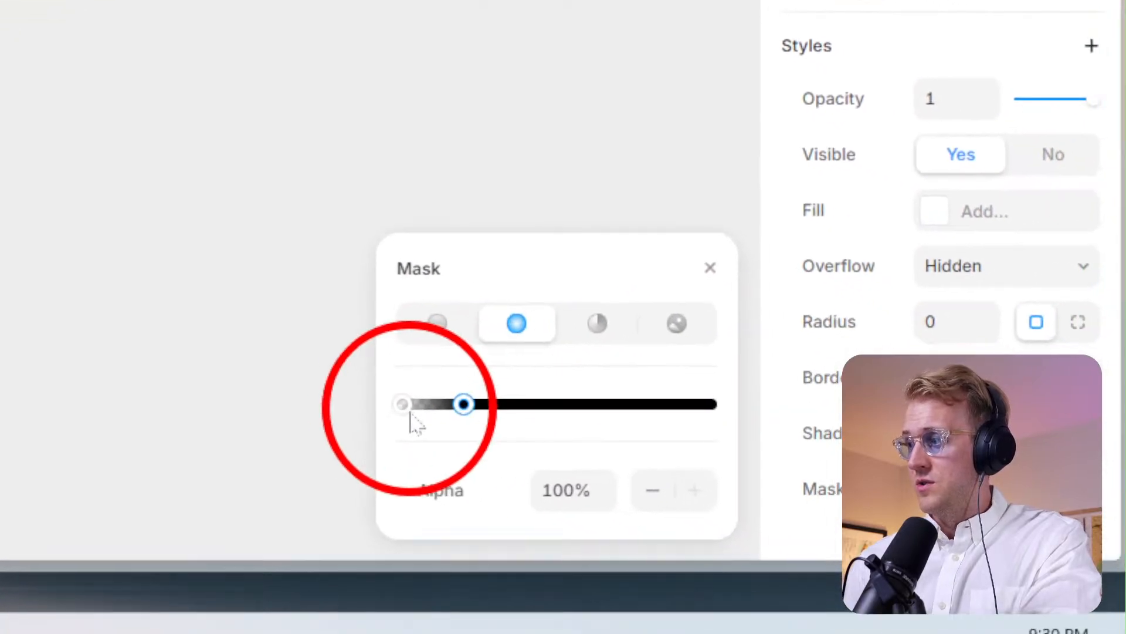
{"action": "left_click_drag", "start_coordinate": [697, 397], "coordinate": [579, 396]}
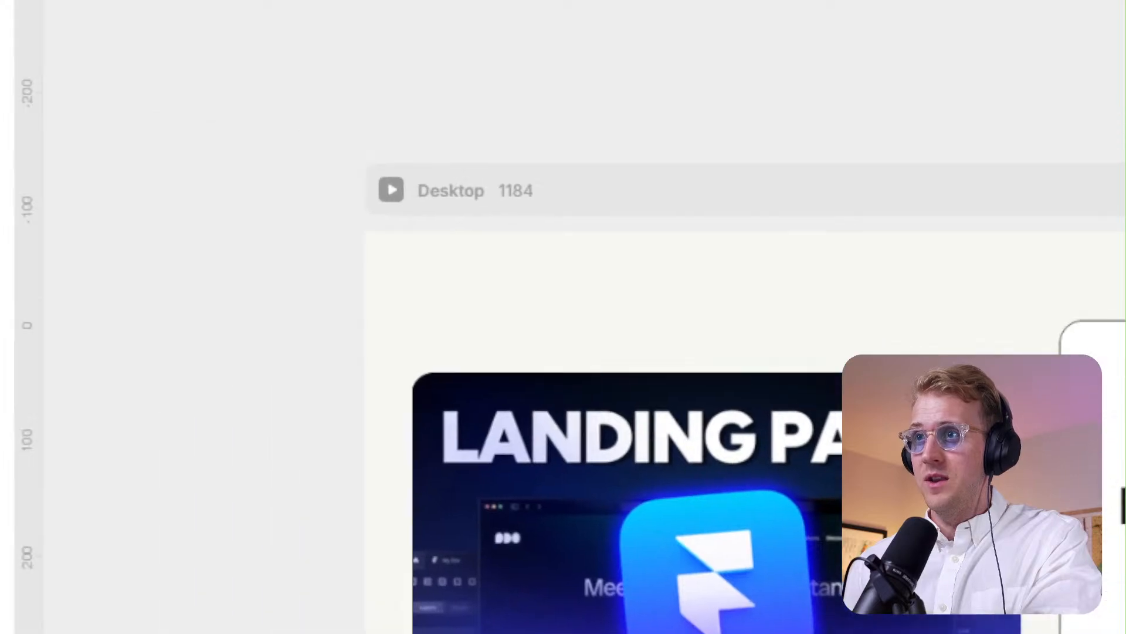
Reopen the shadow frame's radial mask and adjust its gradient stops directly on the oval to fade the outer edges.
{"action": "left_click", "coordinate": [152, 295]}
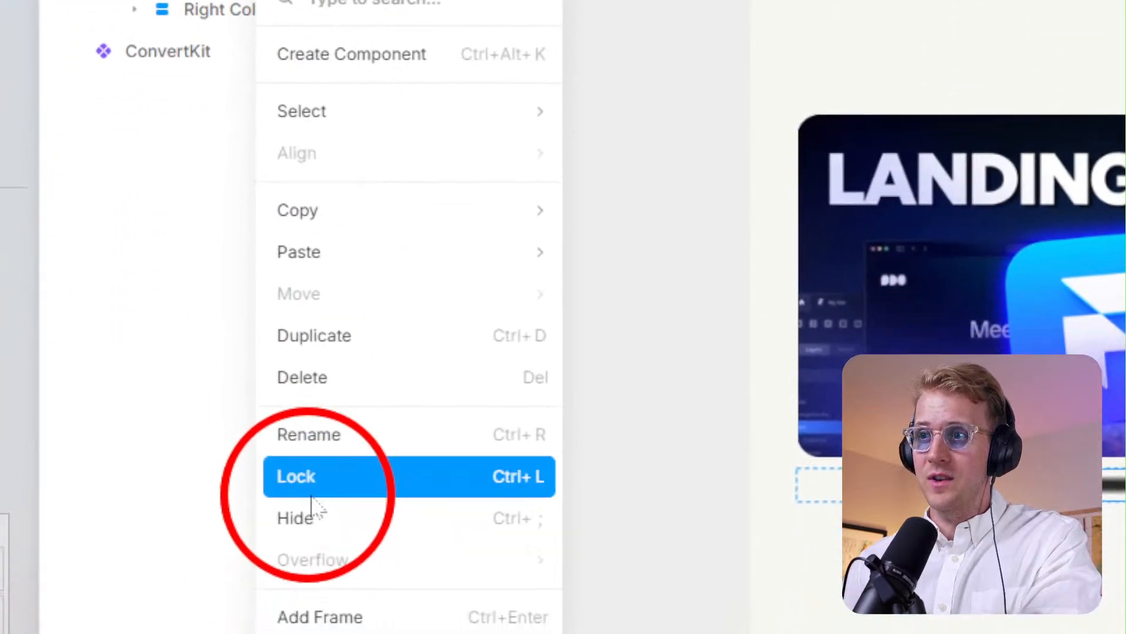
{"action": "left_click", "coordinate": [320, 386]}
{"action": "left_click", "coordinate": [304, 151]}
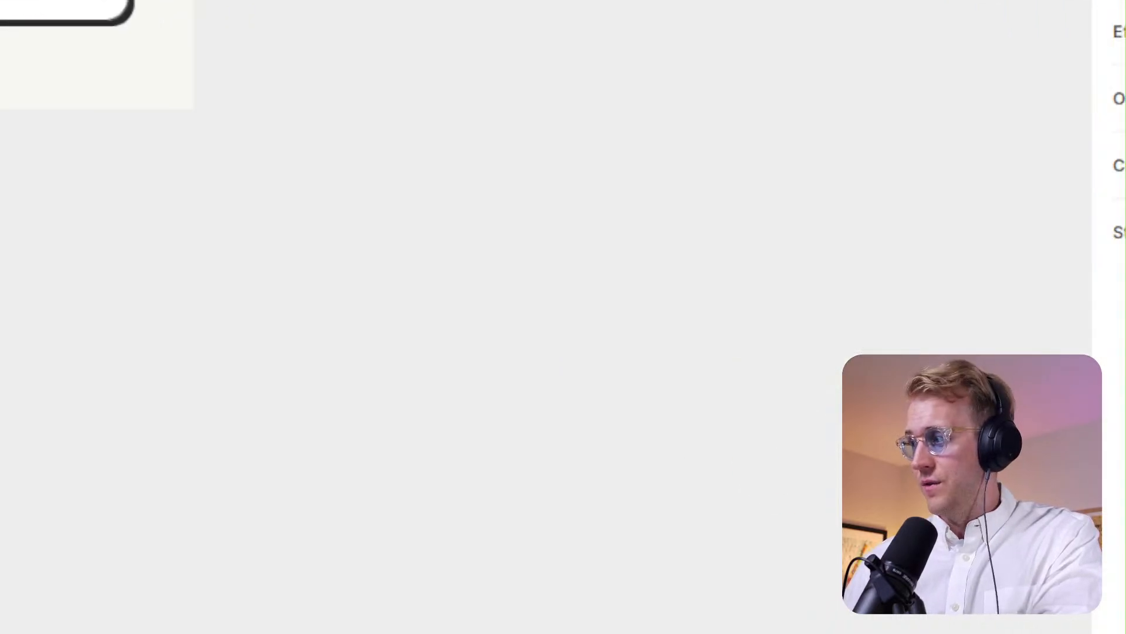
{"action": "left_click", "coordinate": [1122, 620]}
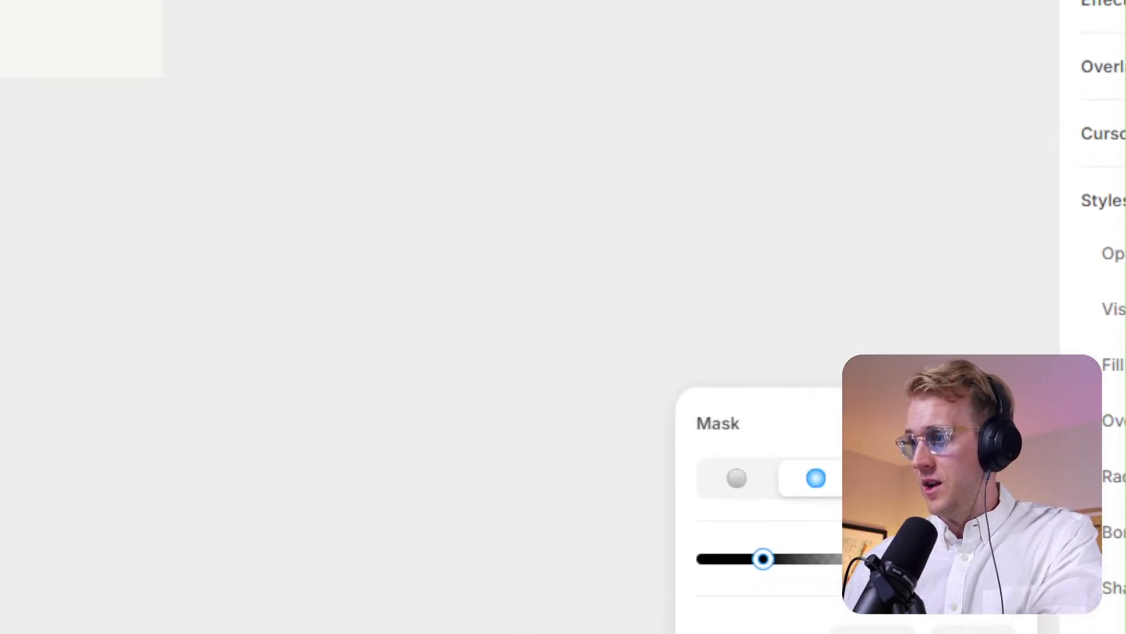
{"action": "left_click_drag", "start_coordinate": [179, 284], "coordinate": [293, 308]}
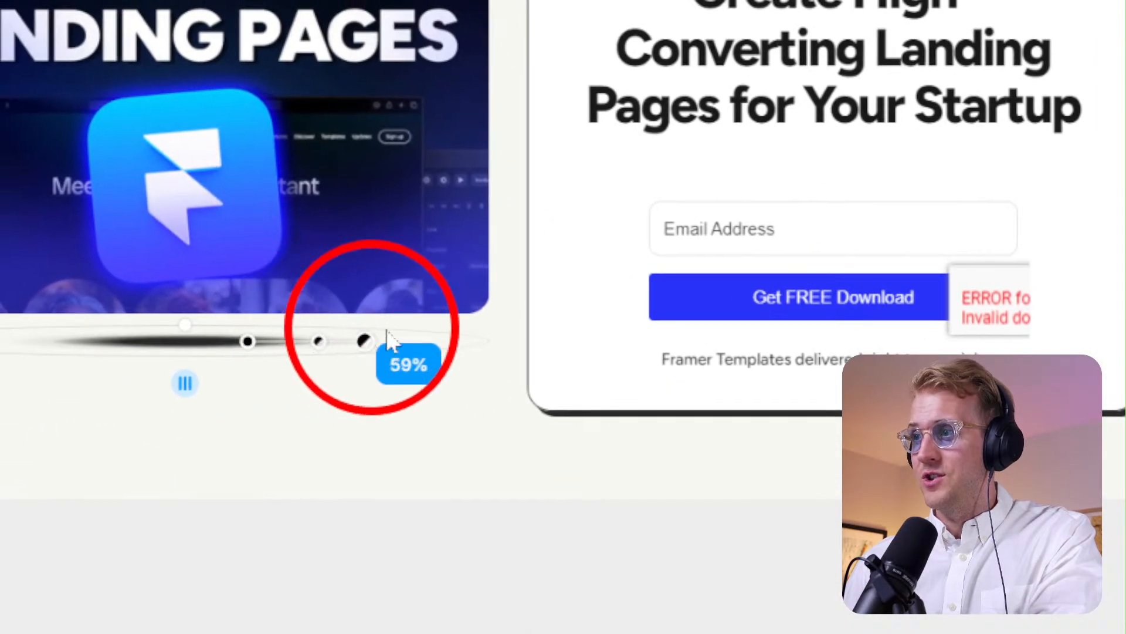
{"action": "left_click_drag", "start_coordinate": [392, 339], "coordinate": [375, 355]}
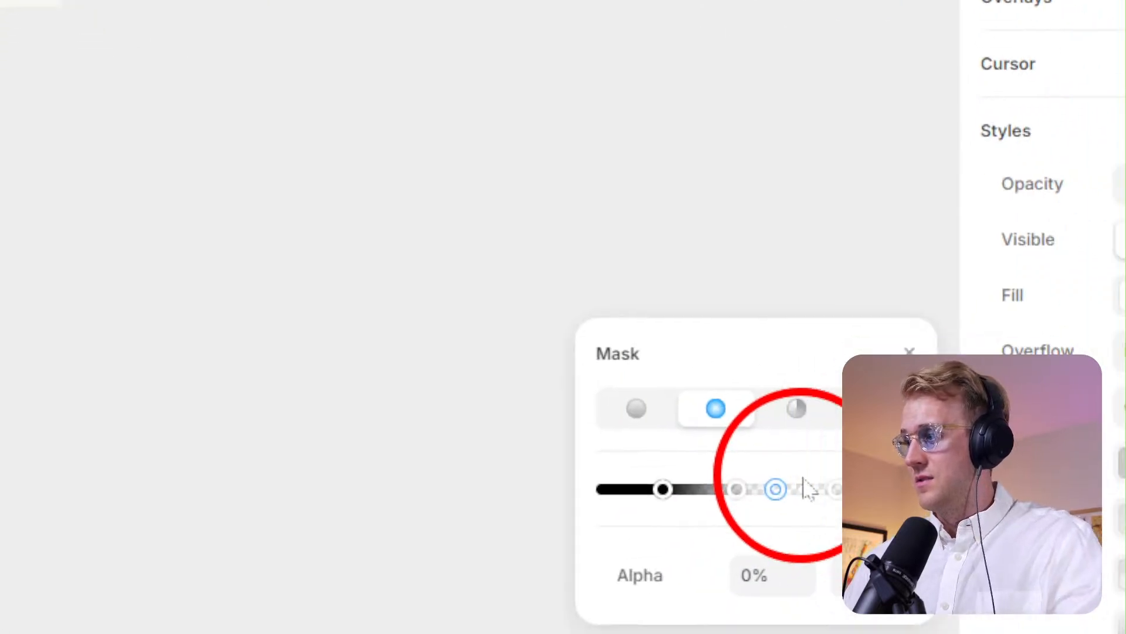
Refine the shadow's radial mask with the 100% alpha stop near the gradient's start and the 0% alpha stop around its middle.
{"action": "left_click_drag", "start_coordinate": [478, 466], "coordinate": [415, 467]}
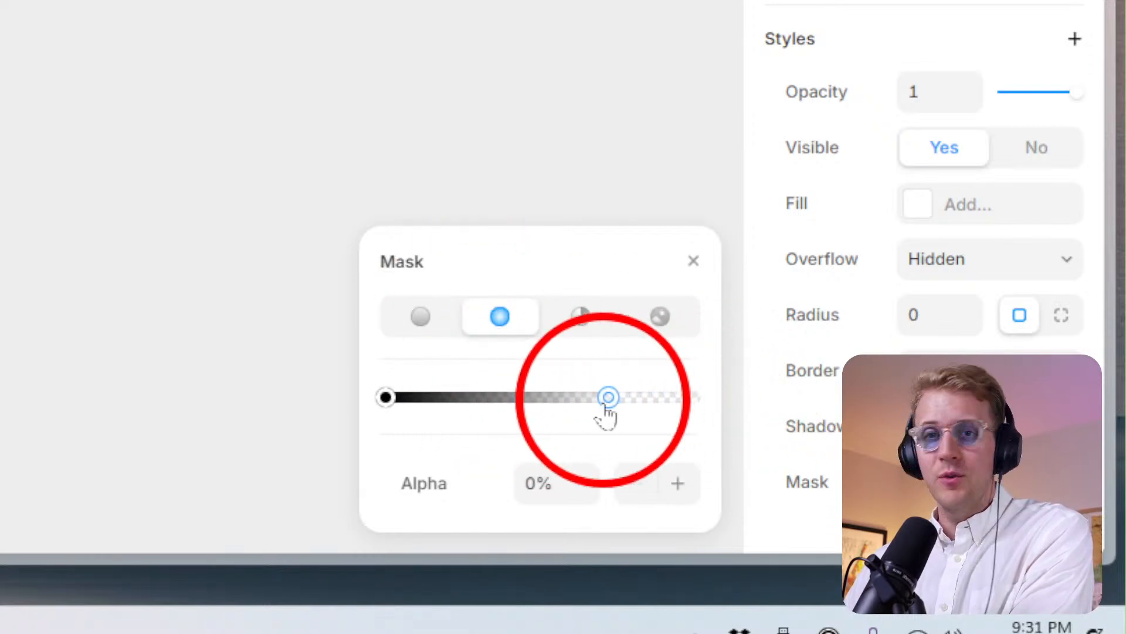
{"action": "left_click_drag", "start_coordinate": [608, 405], "coordinate": [563, 404]}
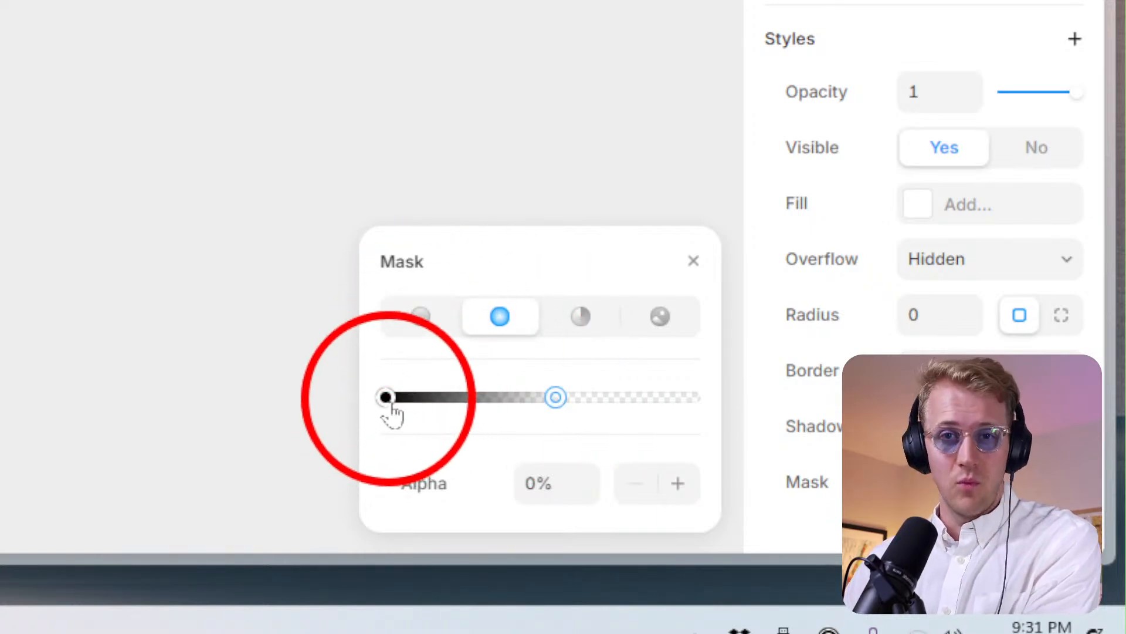
{"action": "left_click_drag", "start_coordinate": [469, 405], "coordinate": [444, 404]}
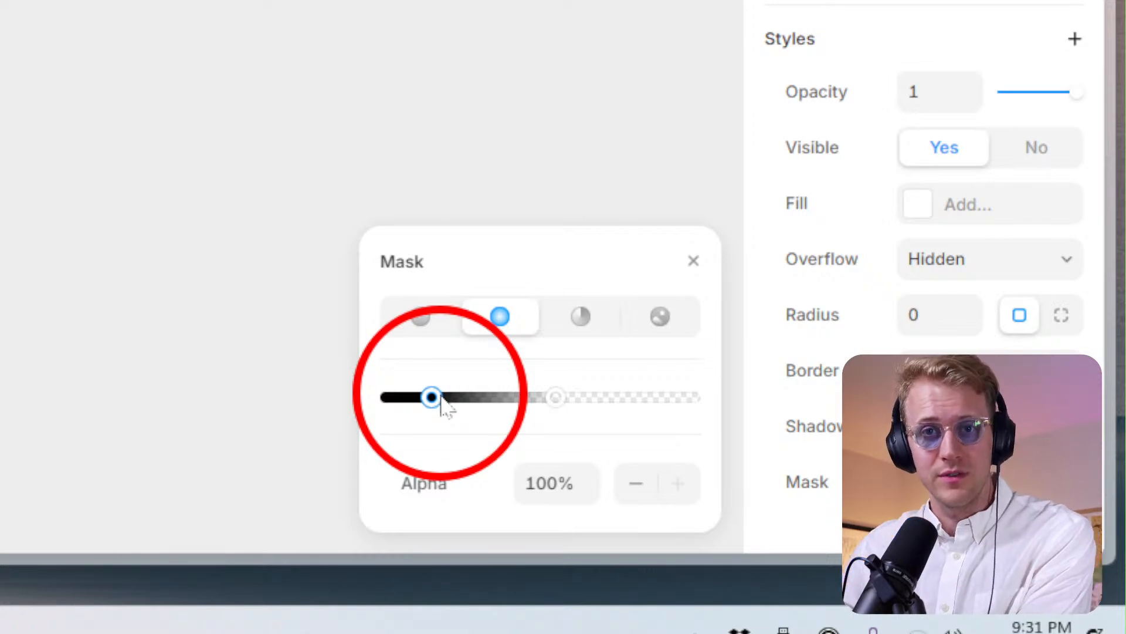
{"action": "left_click_drag", "start_coordinate": [479, 360], "coordinate": [423, 338]}
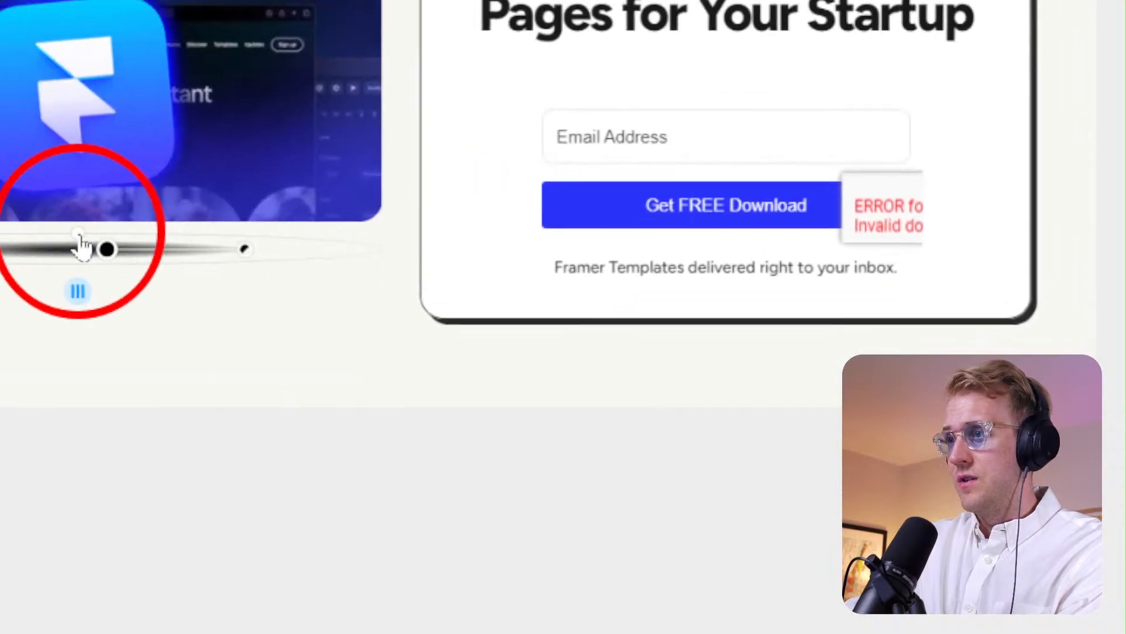
Stretch the shadow frame's radial mask outward and raise the opacity of Oval Shadow.
{"action": "left_click_drag", "start_coordinate": [78, 244], "coordinate": [330, 328]}
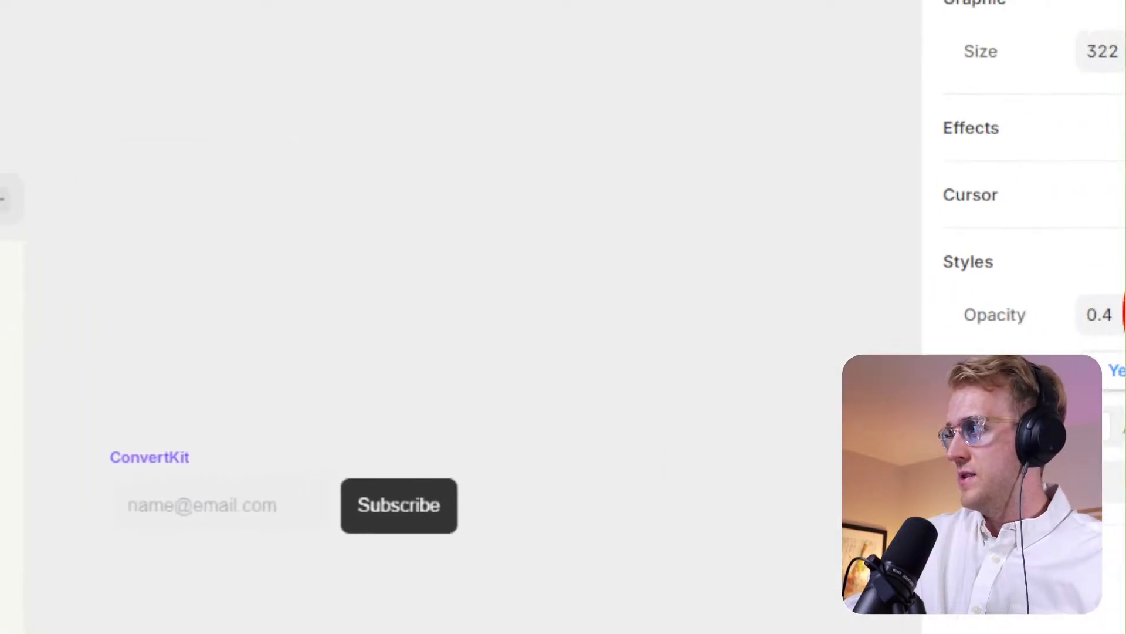
{"action": "left_click_drag", "start_coordinate": [1093, 329], "coordinate": [1121, 330]}
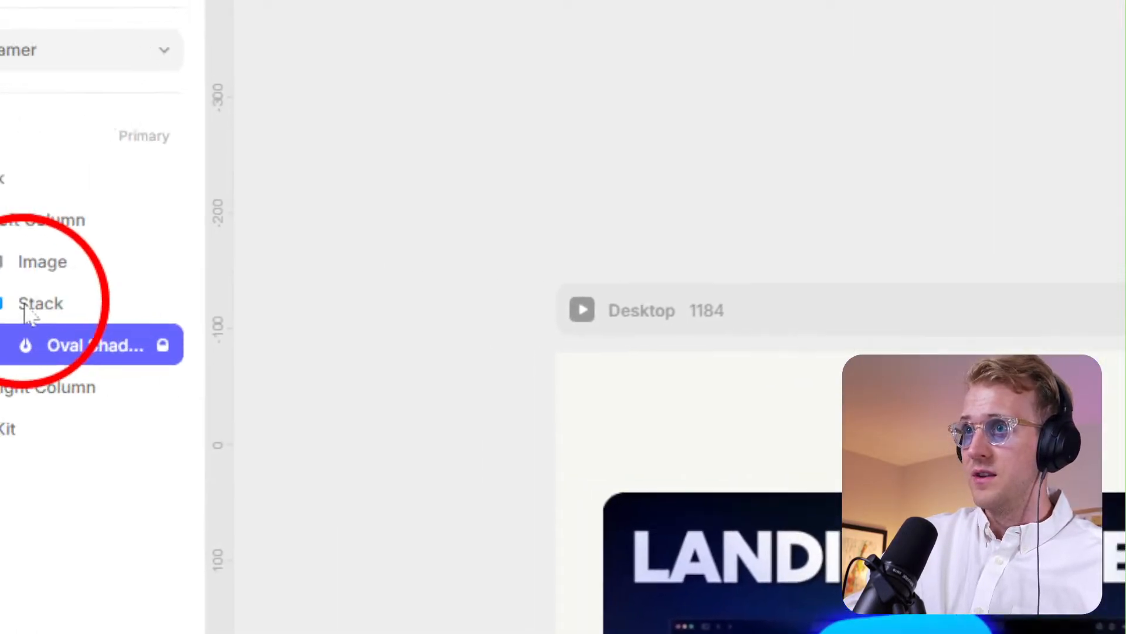
Add a blur to the frame around Oval Shadow, increase its strength, and stop hiding the frame's overflow.
{"action": "left_click", "coordinate": [27, 308]}
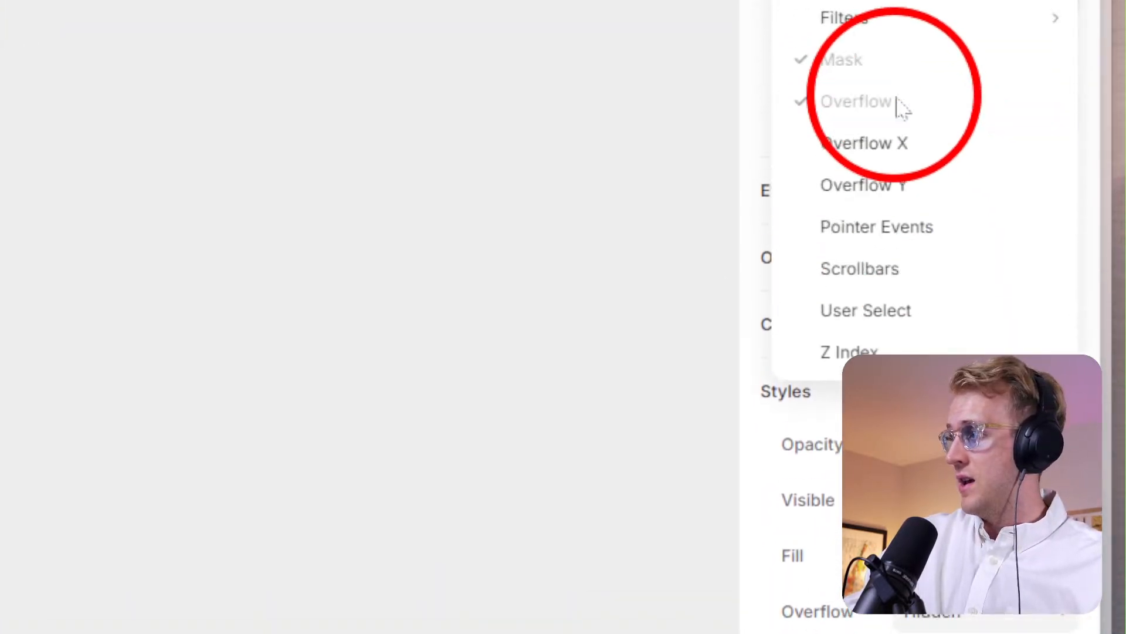
{"action": "mouse_move", "coordinate": [862, 4]}
{"action": "left_click", "coordinate": [663, 5]}
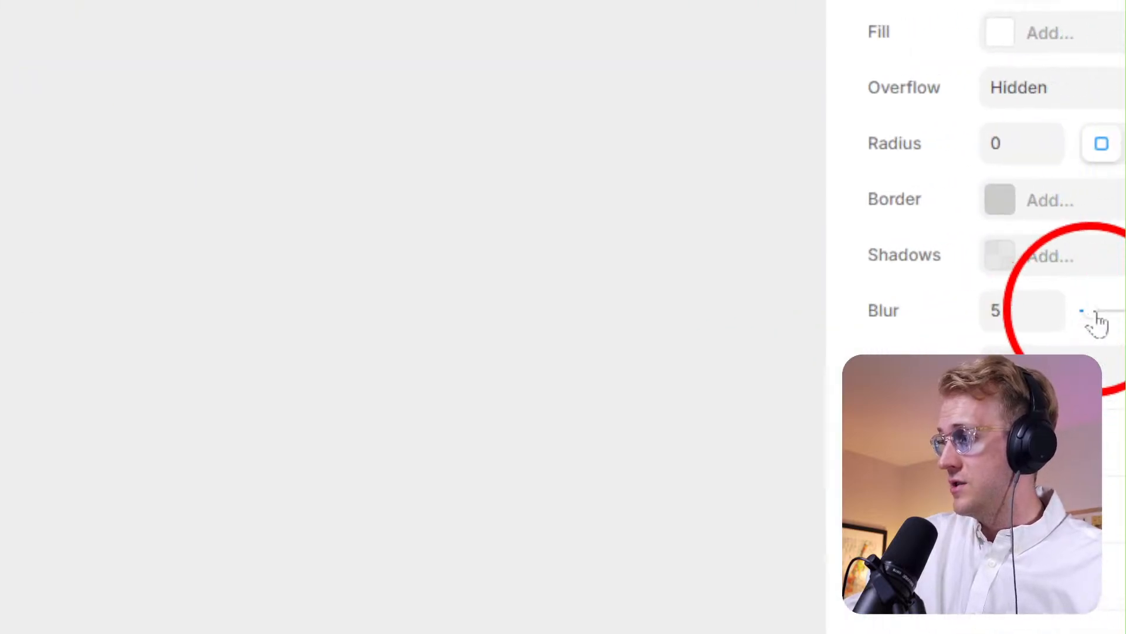
{"action": "left_click_drag", "start_coordinate": [1096, 317], "coordinate": [1117, 316]}
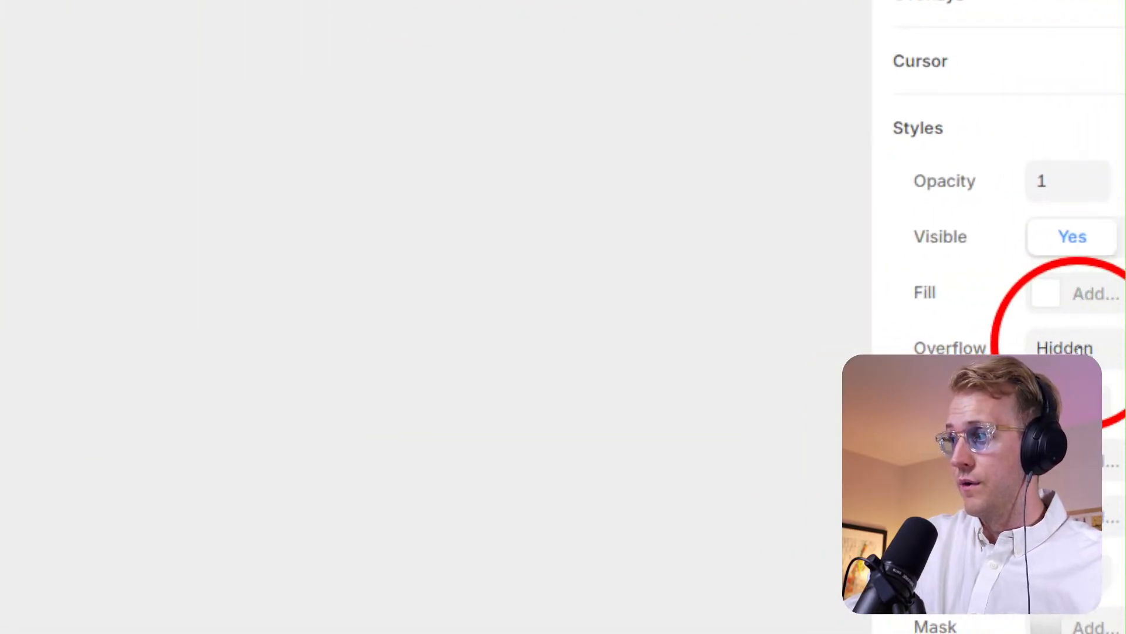
{"action": "left_click", "coordinate": [982, 322]}
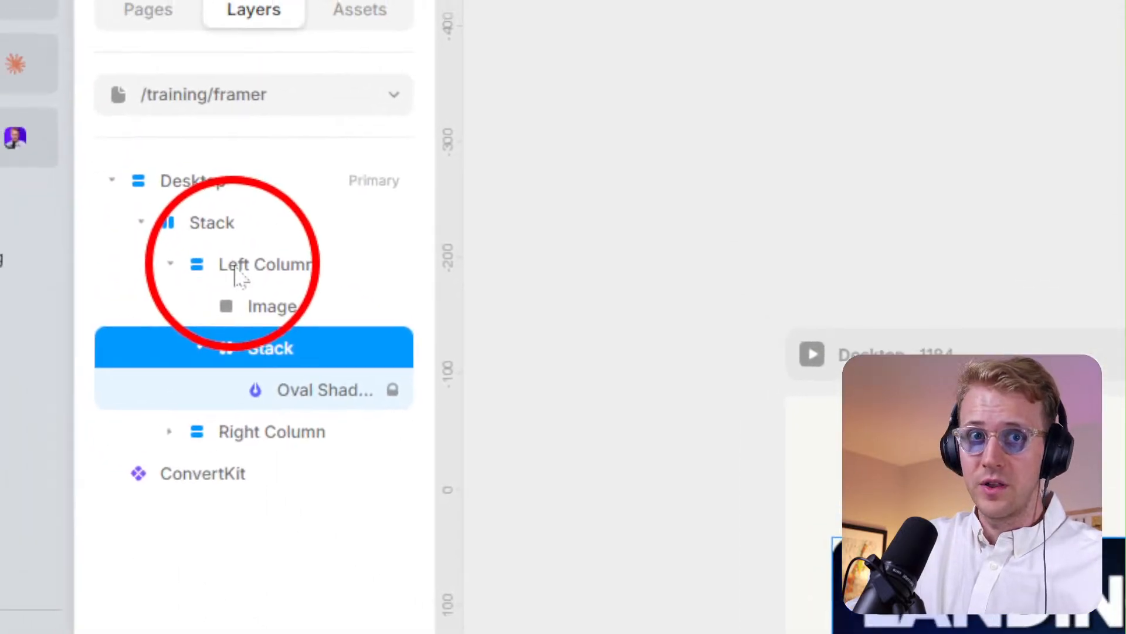
Widen the Left Column's gap between the image and its shadow, and resize Oval Shadow to 432 by 38.
{"action": "left_click", "coordinate": [345, 321]}
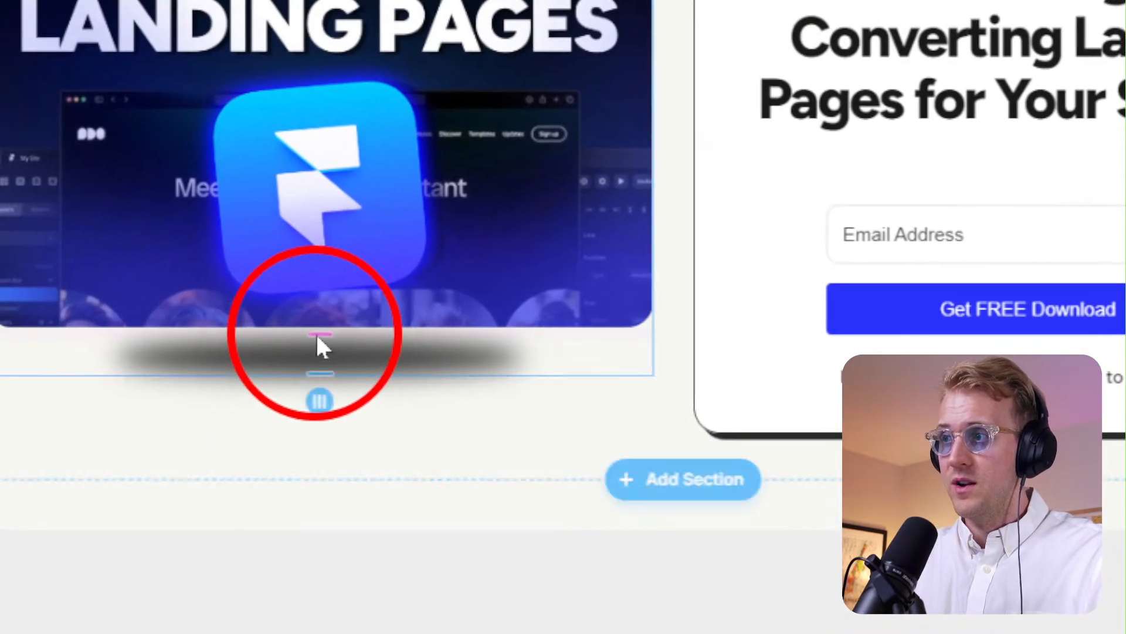
{"action": "left_click_drag", "start_coordinate": [313, 343], "coordinate": [335, 384]}
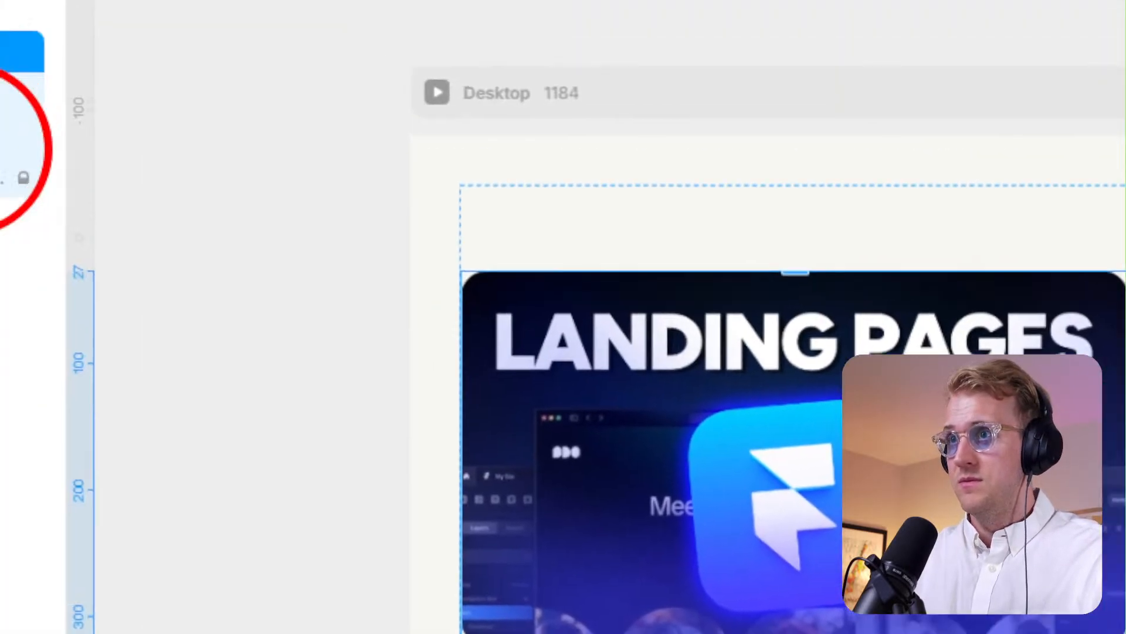
{"action": "left_click", "coordinate": [232, 274]}
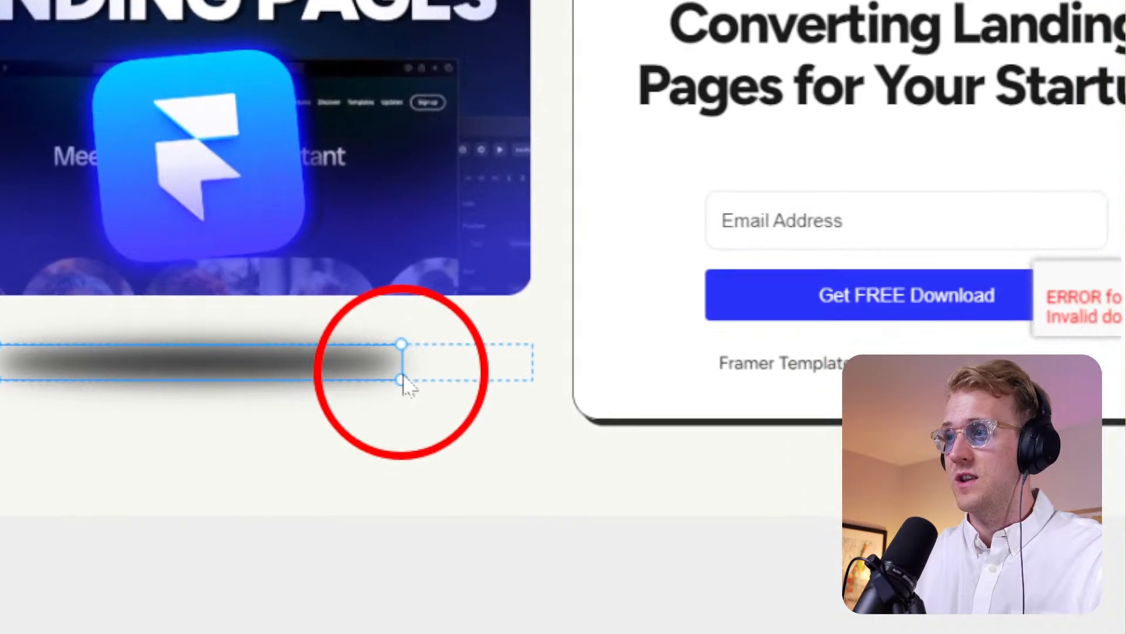
{"action": "left_click_drag", "start_coordinate": [809, 584], "coordinate": [1041, 601]}
{"action": "left_click_drag", "start_coordinate": [499, 361], "coordinate": [268, 317]}
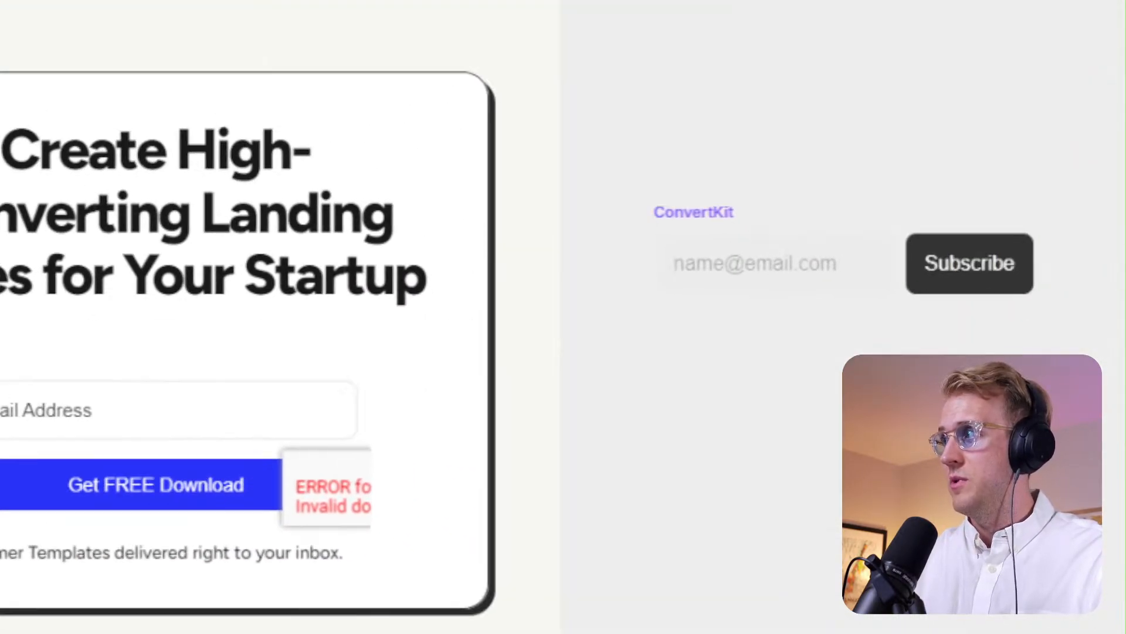
Lower the opacity of Oval Shadow in small increments to lighten it, leaving nothing selected.
{"action": "left_click", "coordinate": [1064, 304]}
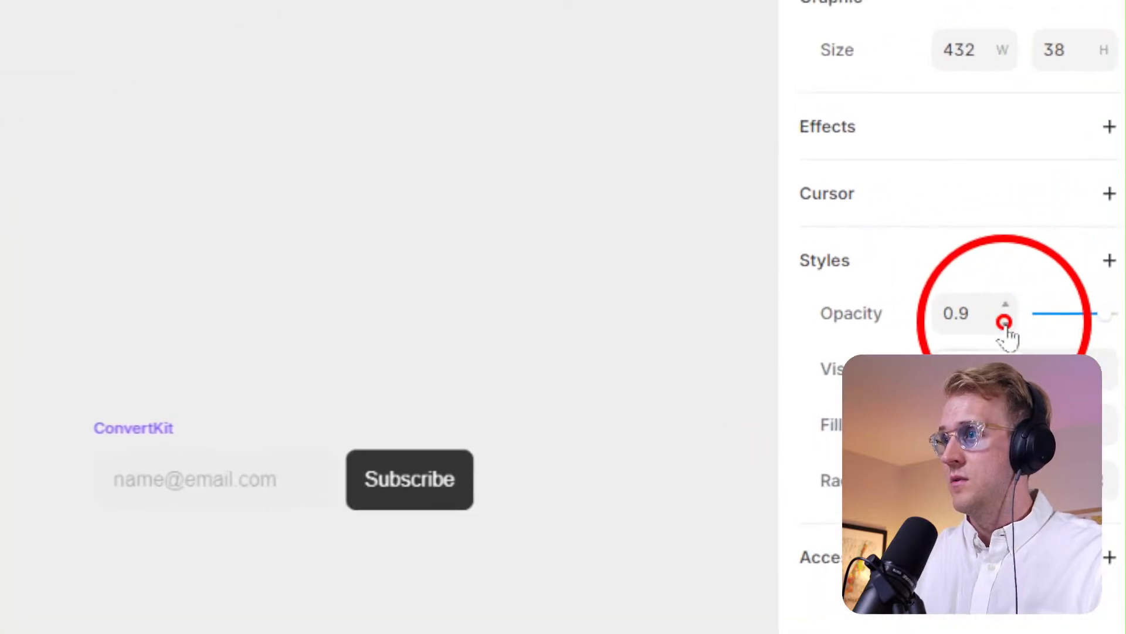
{"action": "left_click", "coordinate": [1004, 323]}
{"action": "left_click", "coordinate": [1004, 322]}
{"action": "left_click", "coordinate": [1005, 323]}
{"action": "left_click", "coordinate": [1005, 323]}
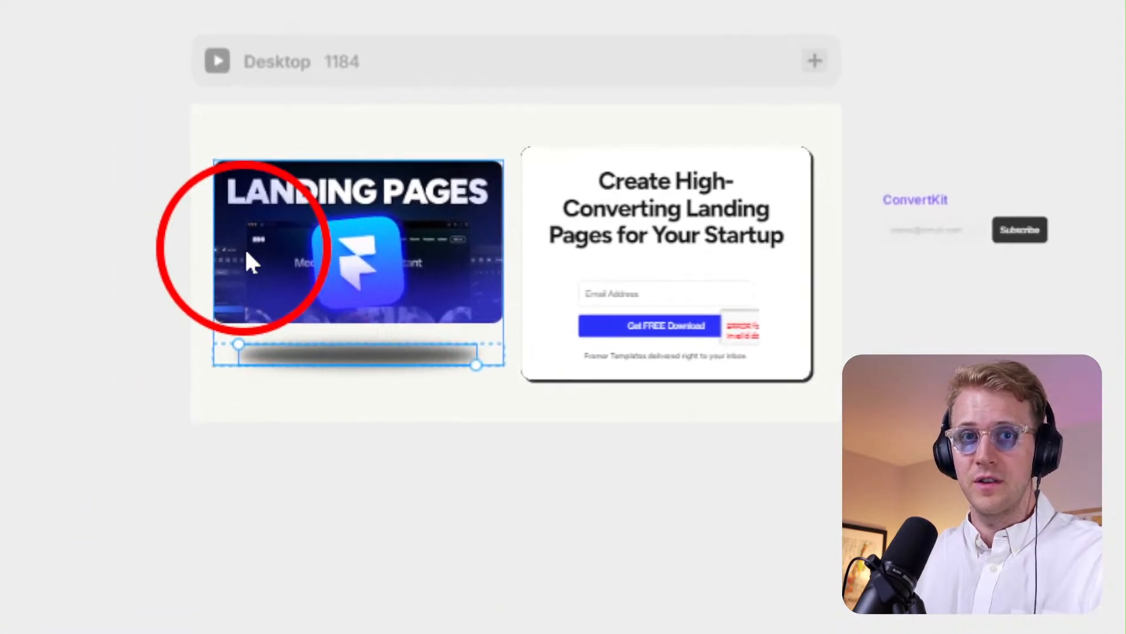
{"action": "scroll", "coordinate": [246, 252], "scroll_direction": "up", "scroll_amount": 3}
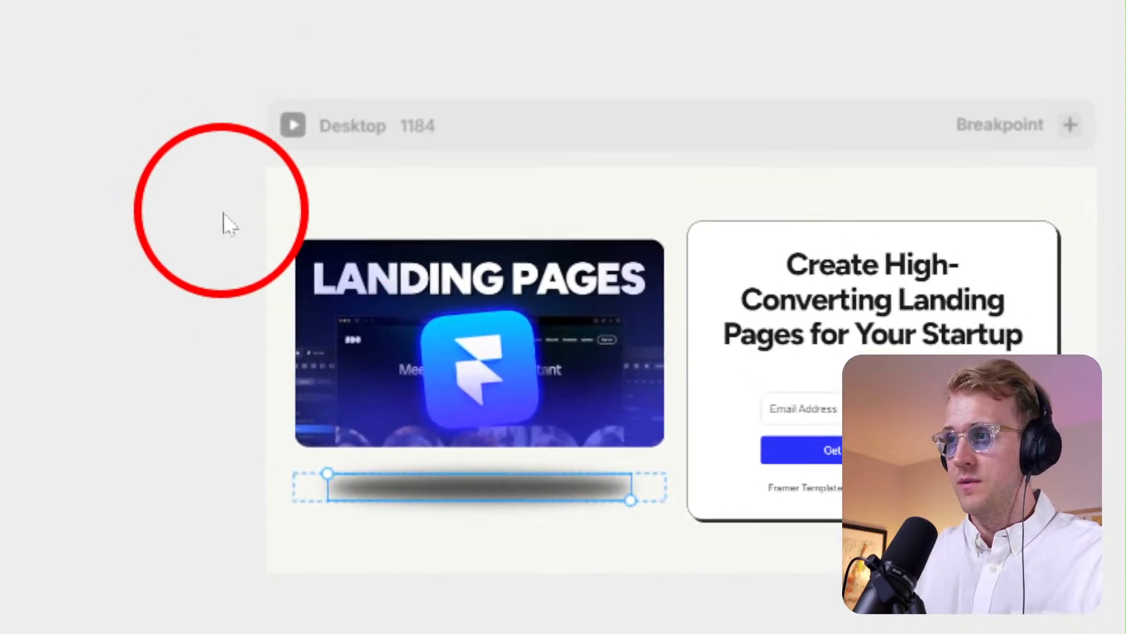
{"action": "left_click", "coordinate": [104, 216]}
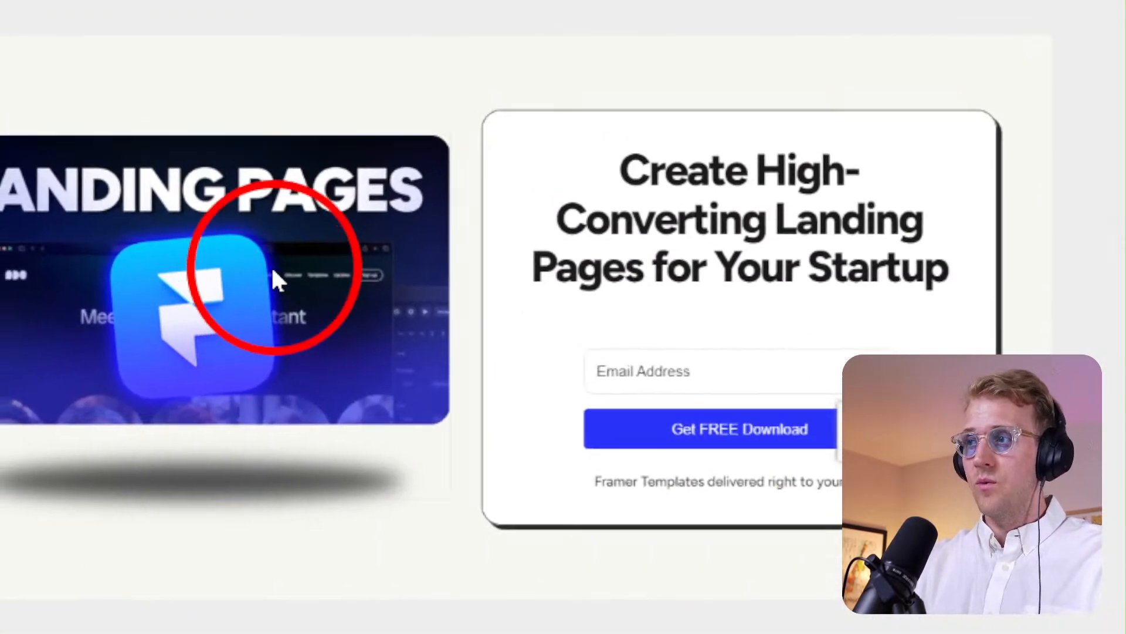
Add a Loop effect to the landing pages image with a vertical offset of -10.
{"action": "left_click", "coordinate": [204, 256]}
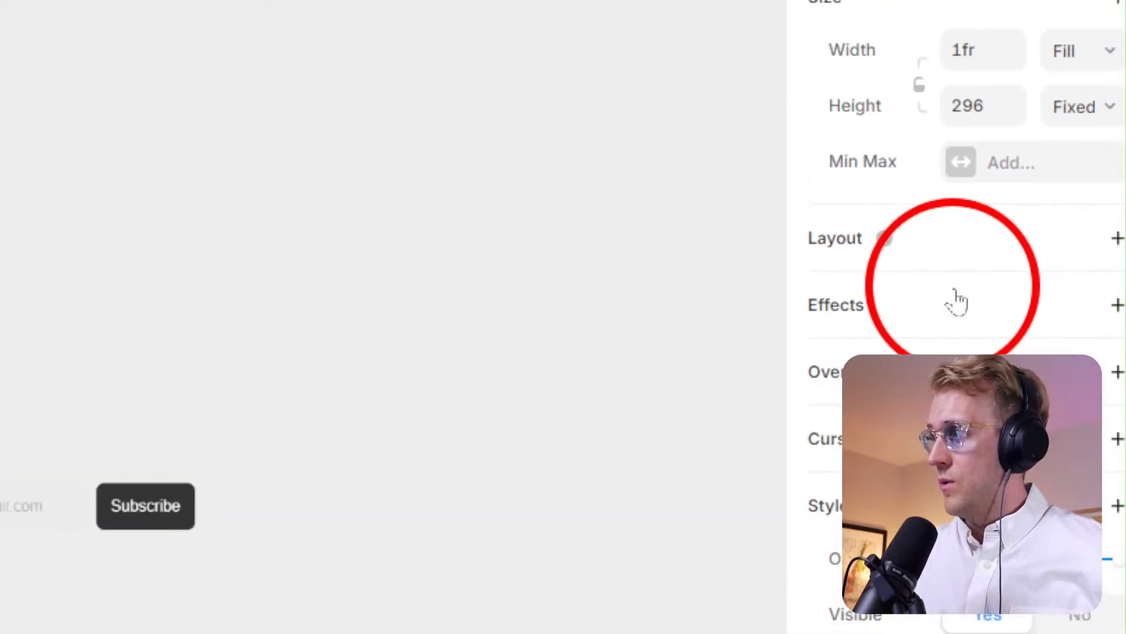
{"action": "left_click", "coordinate": [1078, 342]}
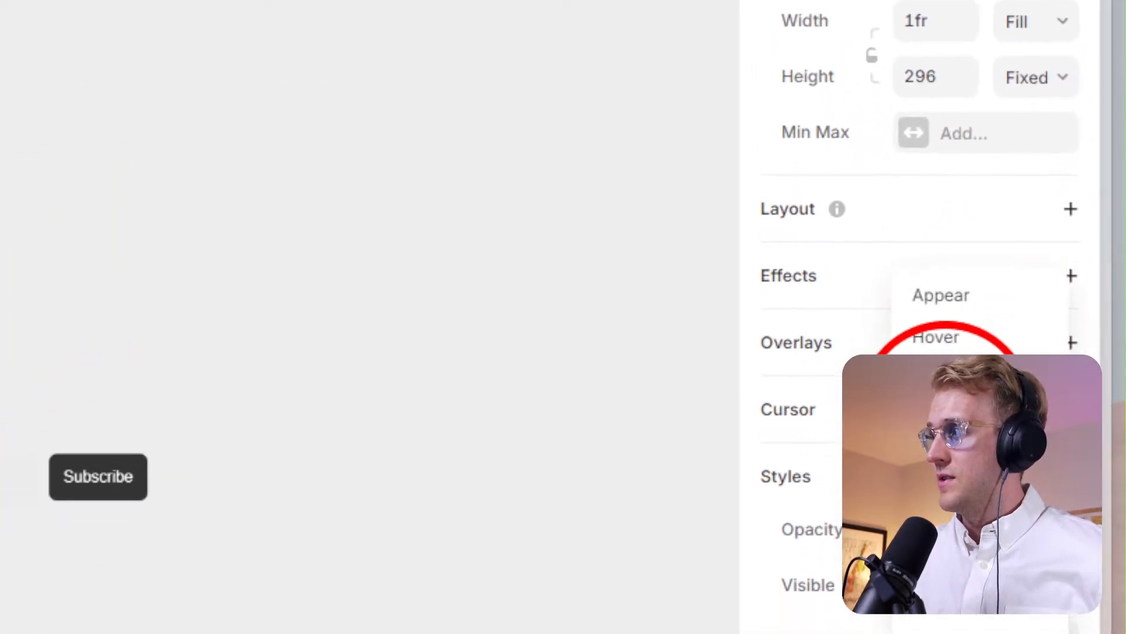
{"action": "left_click", "coordinate": [953, 491]}
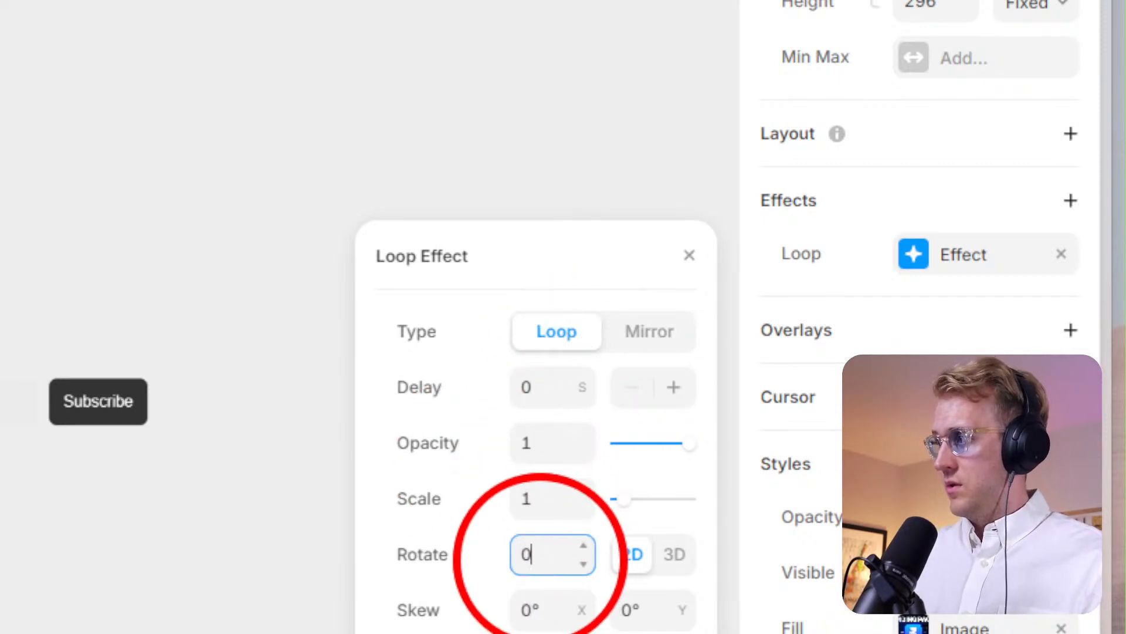
{"action": "left_click", "coordinate": [531, 610]}
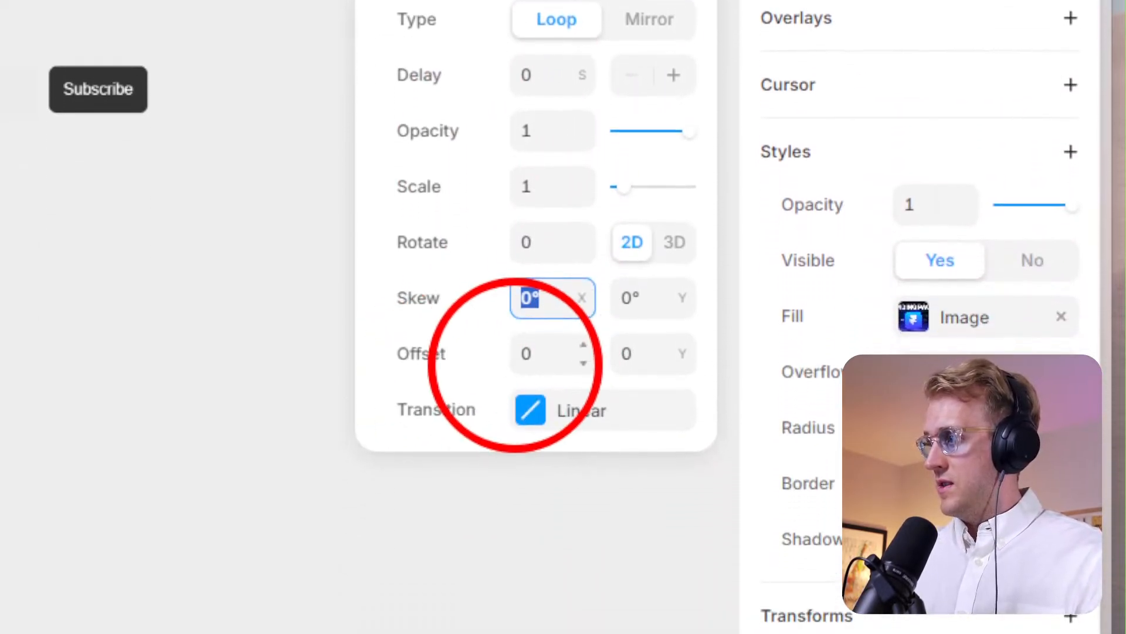
{"action": "left_click", "coordinate": [643, 352]}
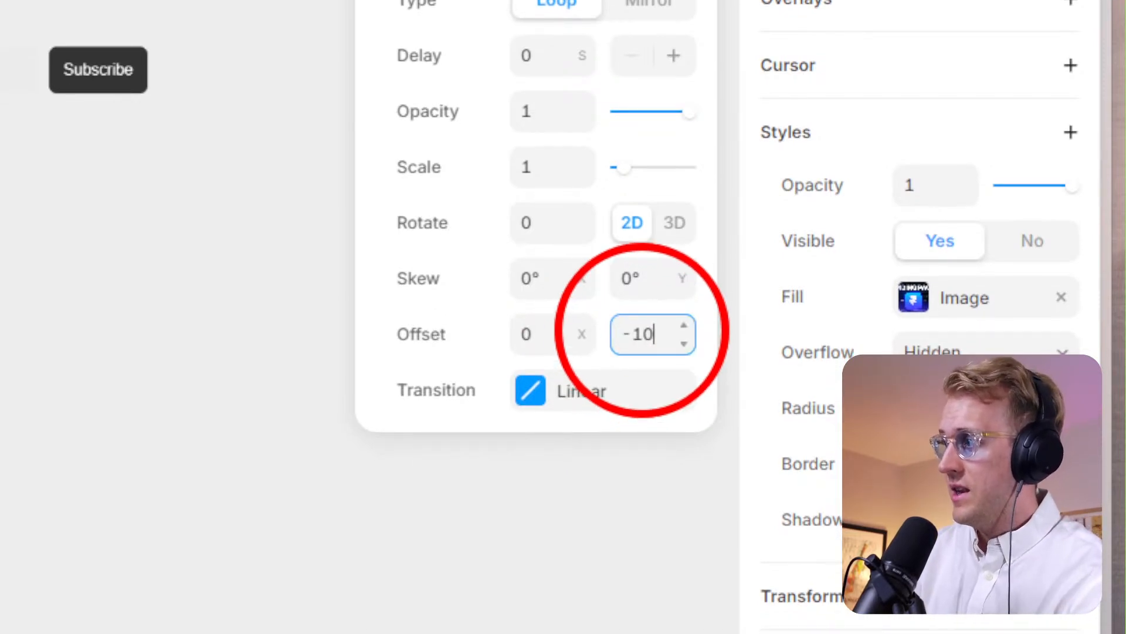
Change the easing of the image's Loop effect transition to Ease In Out.
{"action": "left_click", "coordinate": [542, 389]}
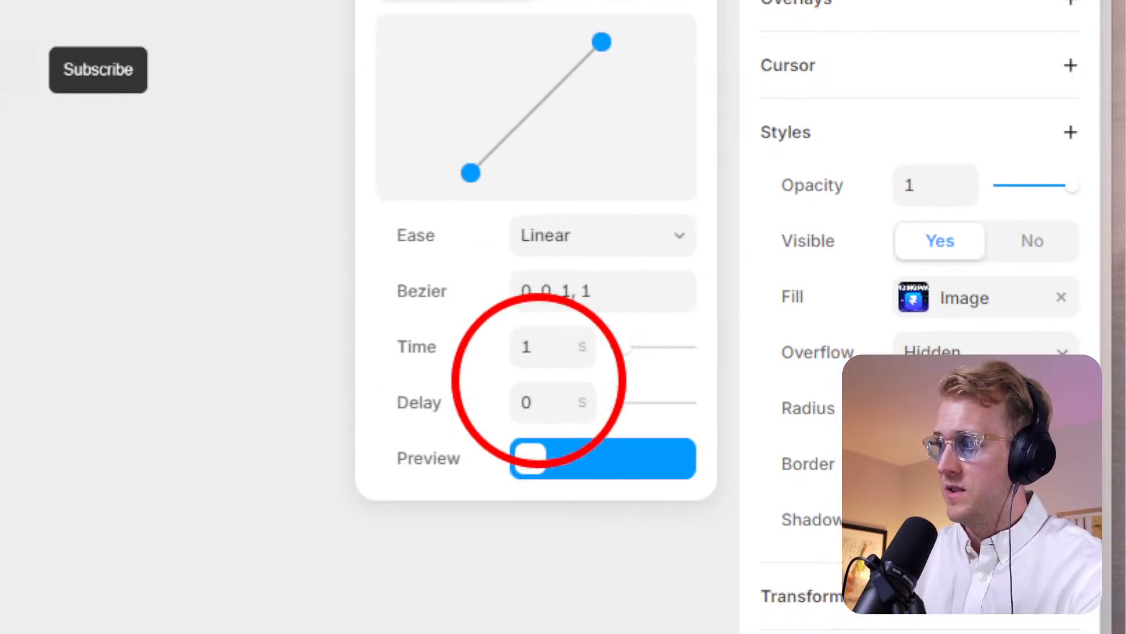
{"action": "left_click", "coordinate": [617, 245]}
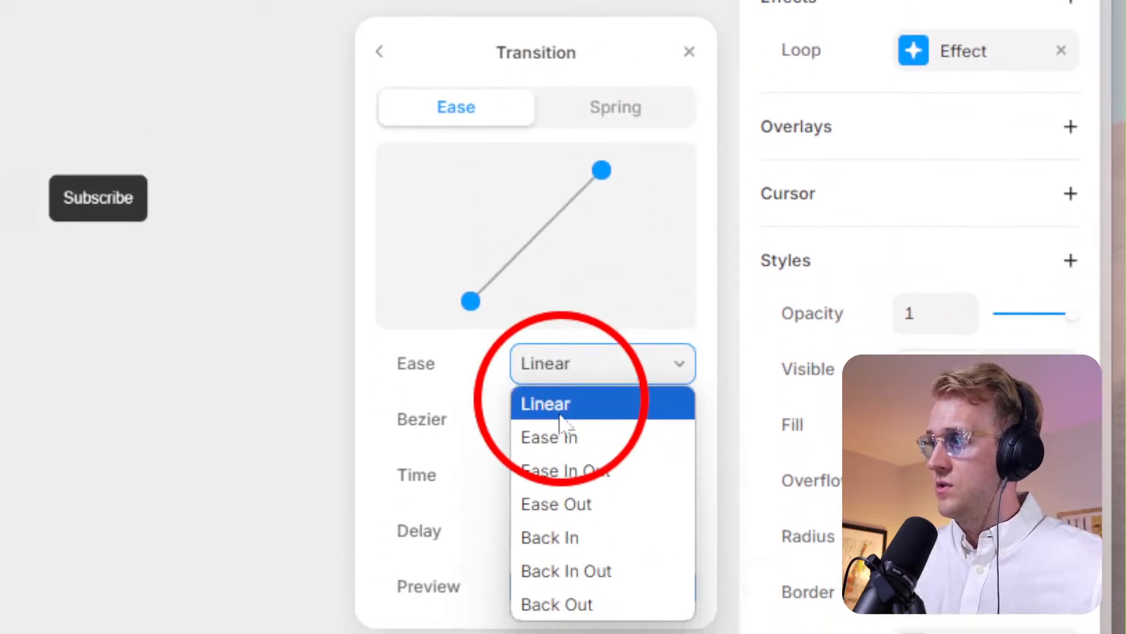
{"action": "left_click", "coordinate": [557, 397]}
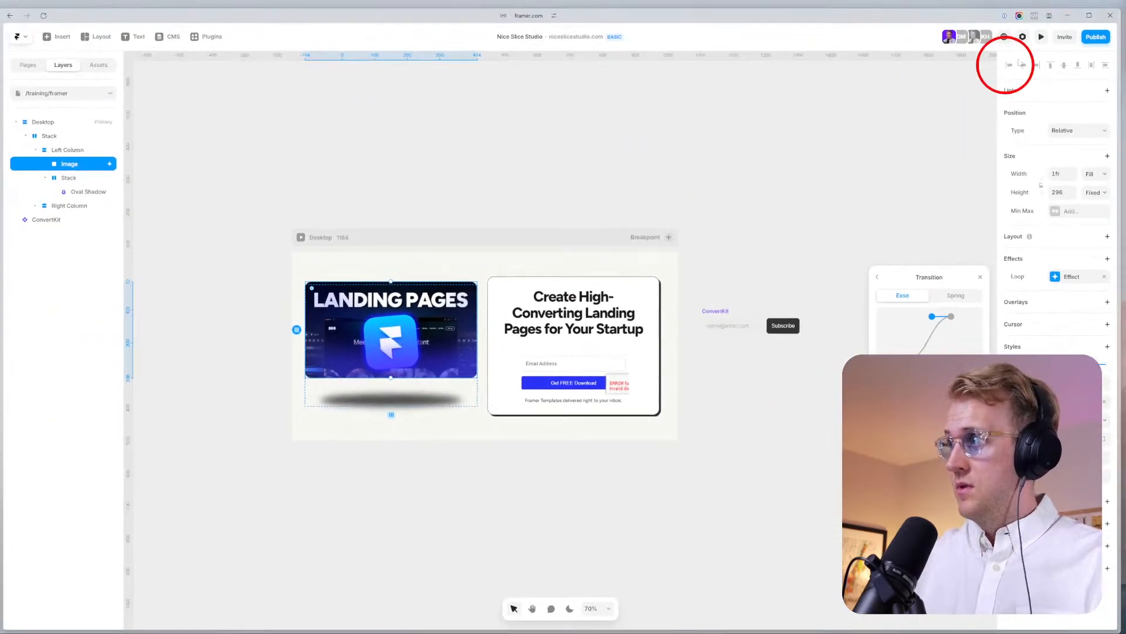
Preview the page at a larger zoom to examine the image's looping motion above its shadow.
{"action": "left_click", "coordinate": [1041, 38]}
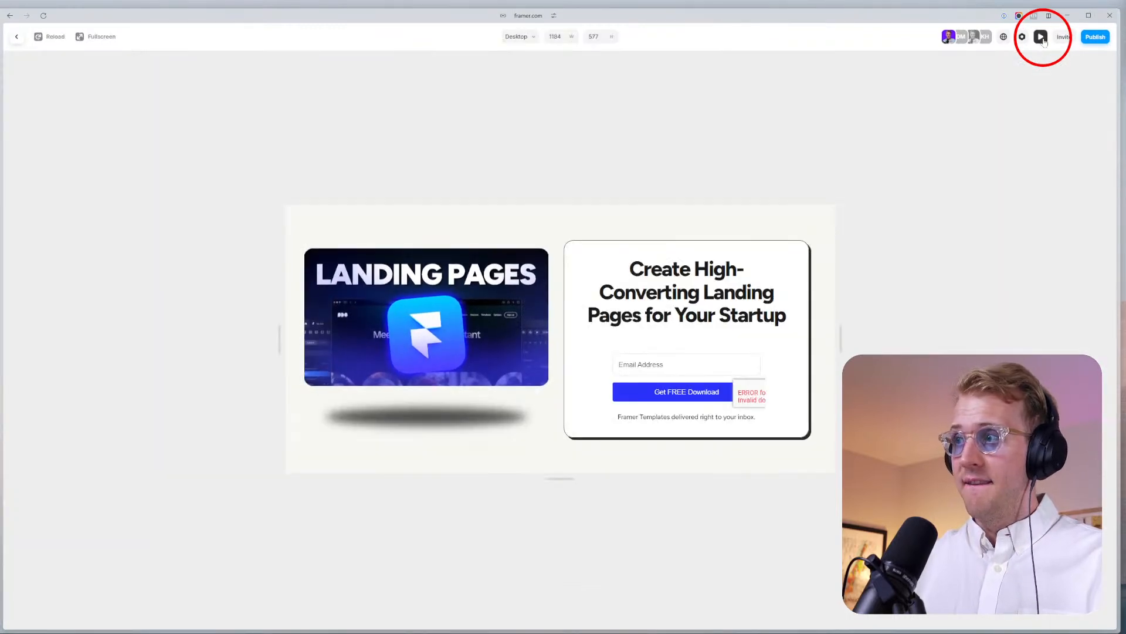
{"action": "scroll", "coordinate": [547, 425], "scroll_direction": "up", "scroll_amount": 5}
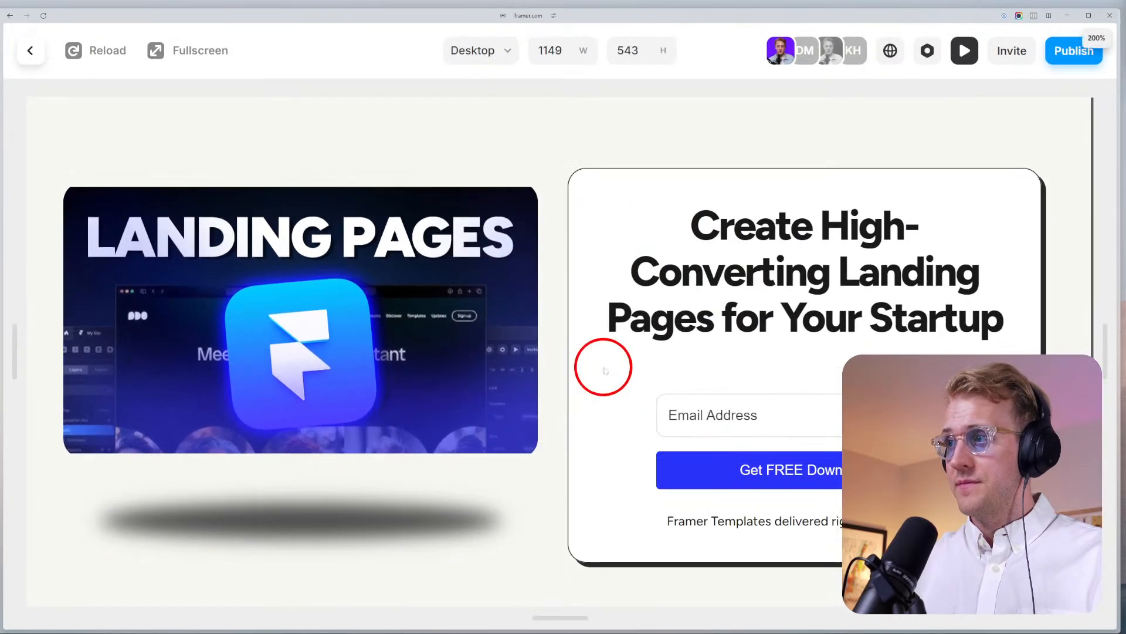
{"action": "scroll", "coordinate": [596, 398], "scroll_direction": "down", "scroll_amount": 1}
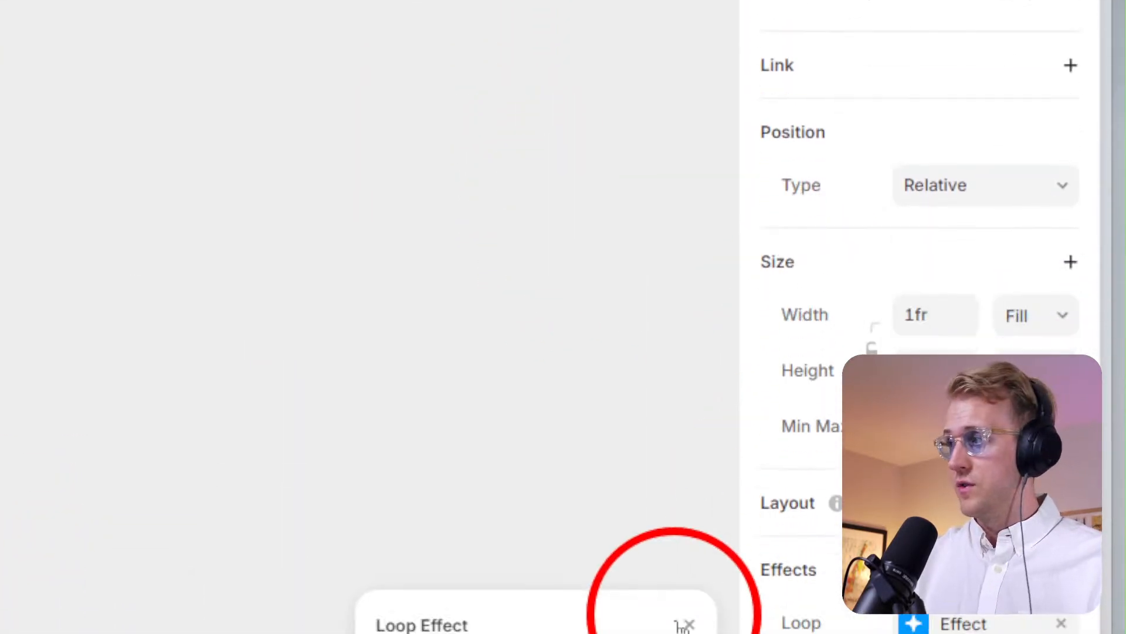
Set the time of the image's Loop effect transition to 1.6 seconds.
{"action": "left_click", "coordinate": [535, 413]}
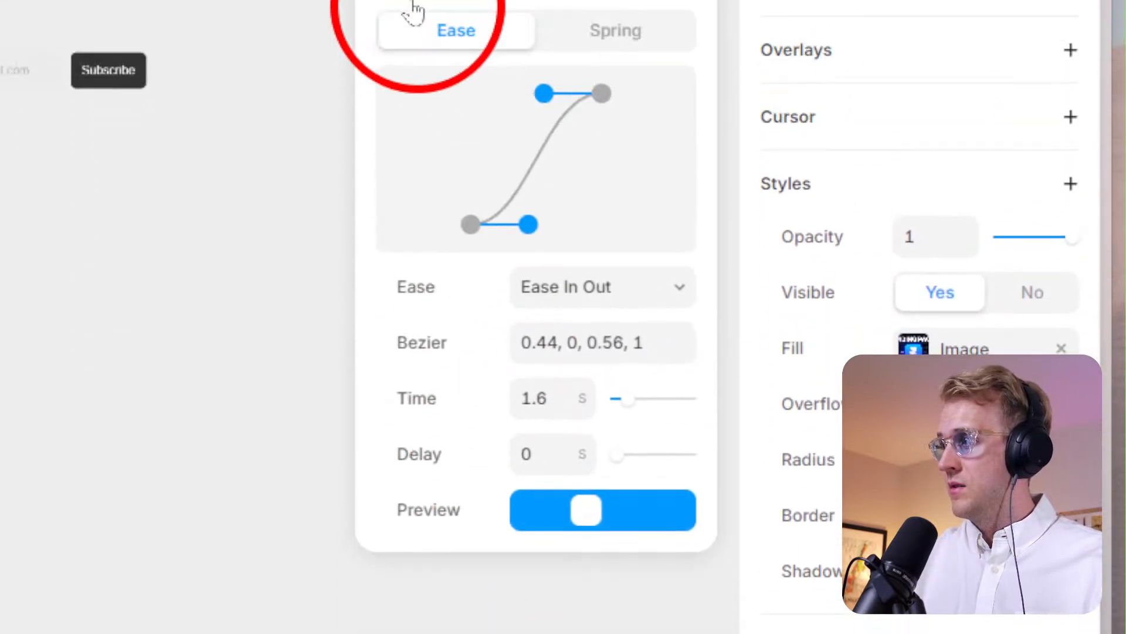
{"action": "left_click", "coordinate": [384, 186]}
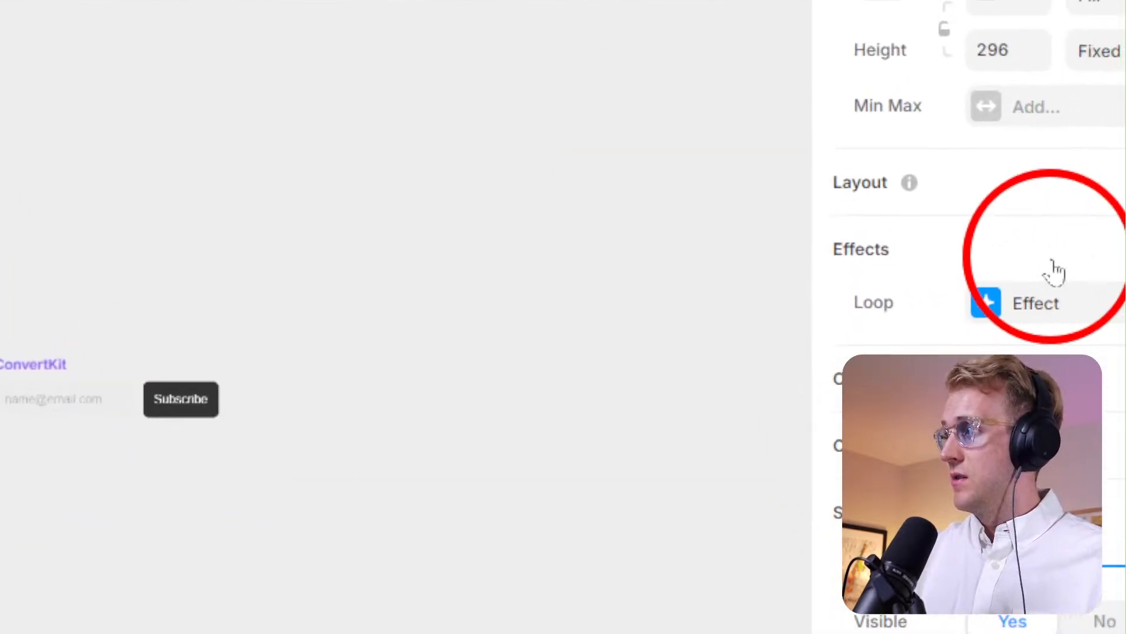
Set the 2D rotation of the image's Loop effect to 2.
{"action": "left_click", "coordinate": [1034, 300]}
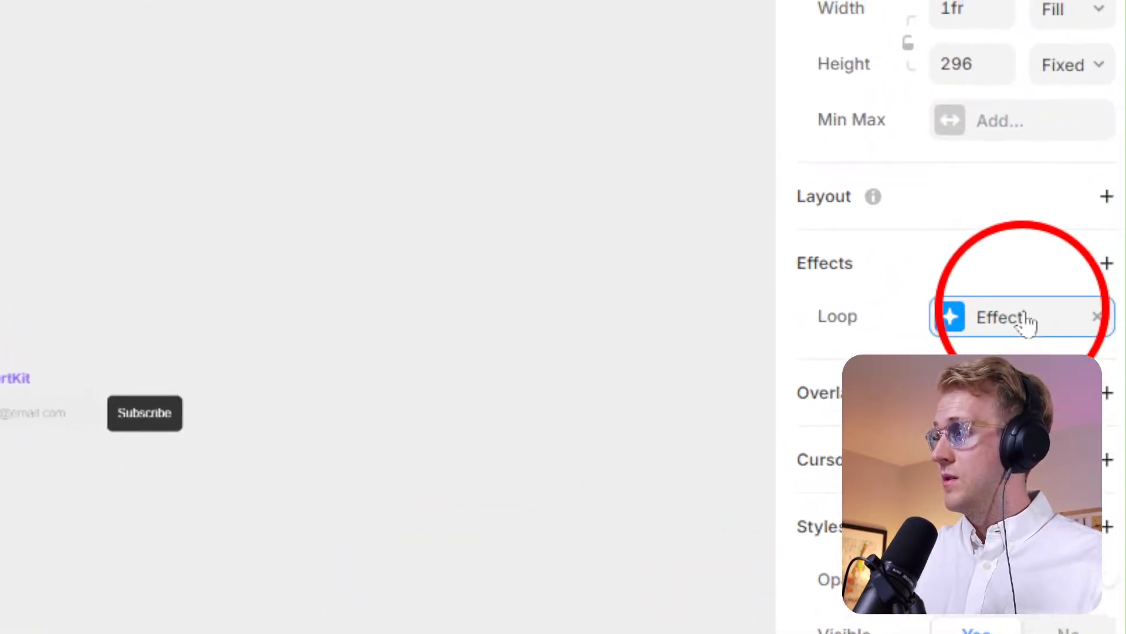
{"action": "left_click", "coordinate": [1026, 323]}
{"action": "left_click", "coordinate": [586, 334]}
{"action": "left_click", "coordinate": [584, 347]}
{"action": "left_click", "coordinate": [583, 347]}
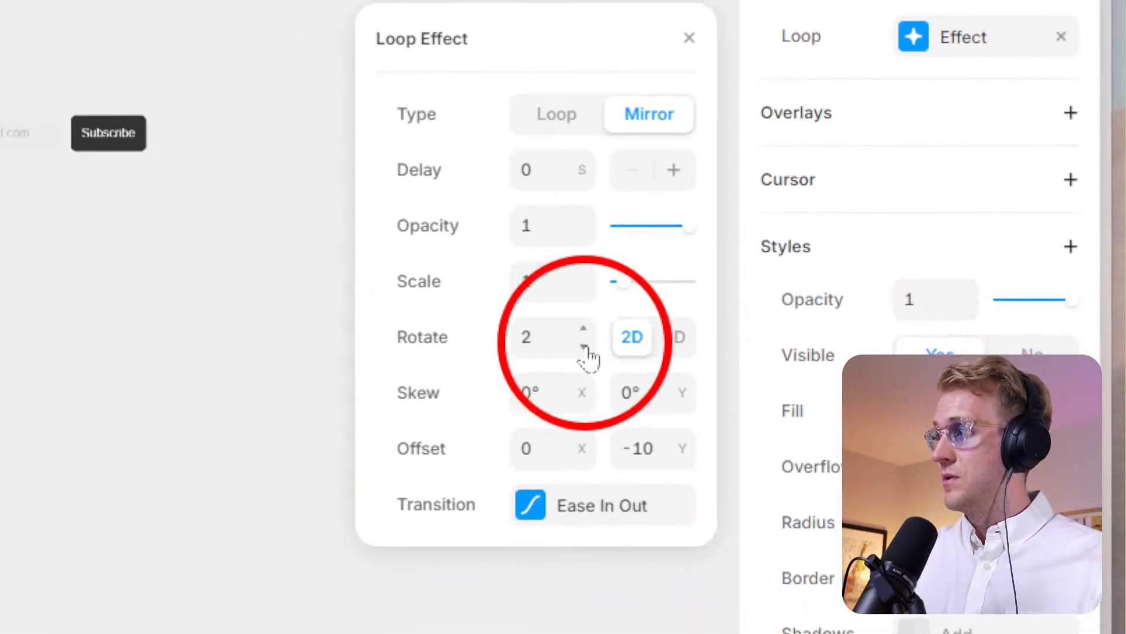
{"action": "left_click", "coordinate": [585, 347]}
{"action": "left_click", "coordinate": [584, 329]}
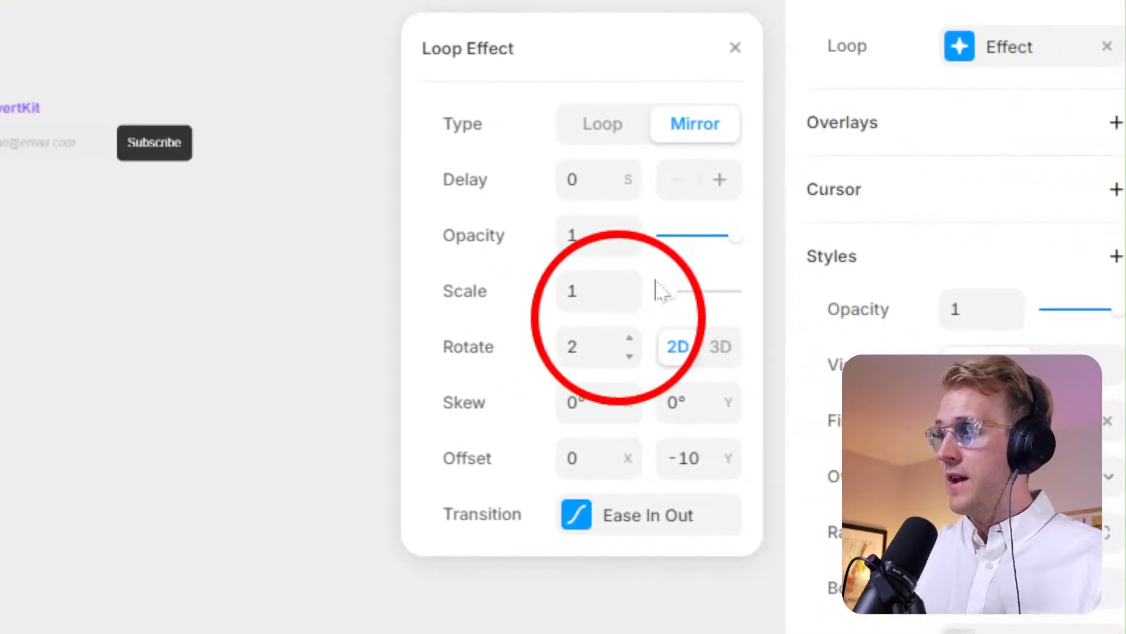
{"action": "left_click", "coordinate": [735, 47]}
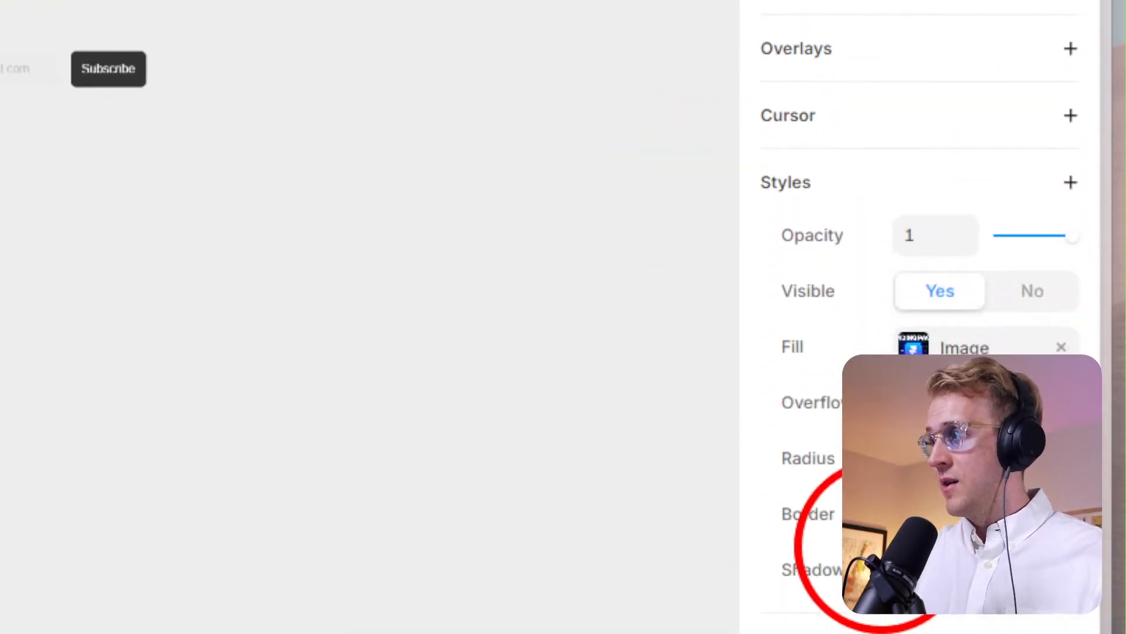
Add a Rotate transform to the landing pages image and add the Draggable style to it.
{"action": "left_click", "coordinate": [1070, 355]}
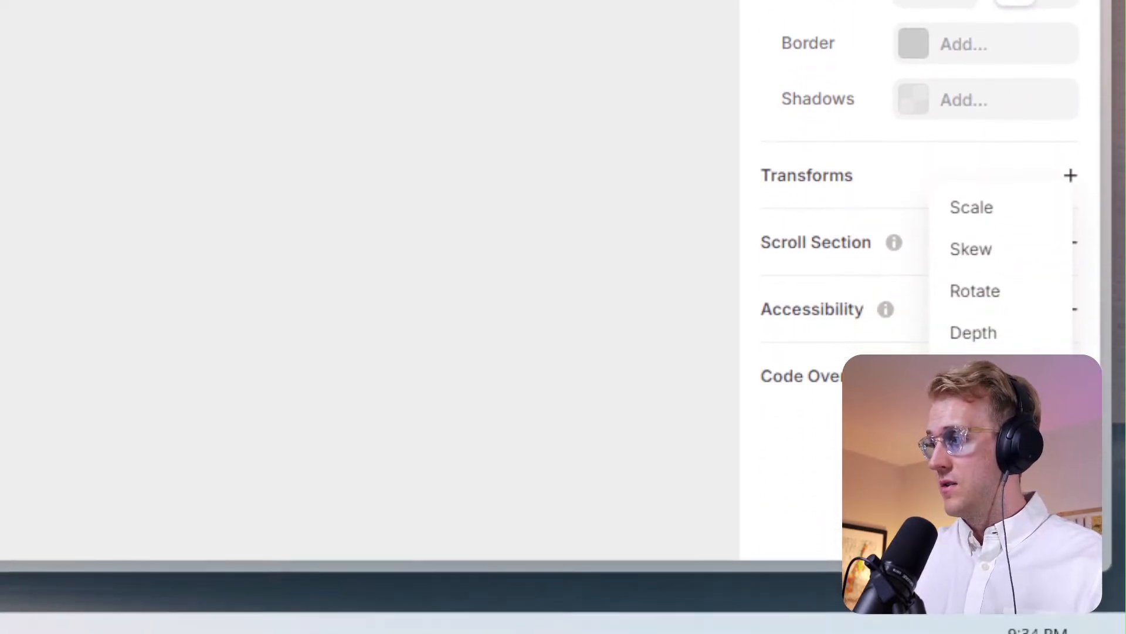
{"action": "left_click", "coordinate": [977, 293]}
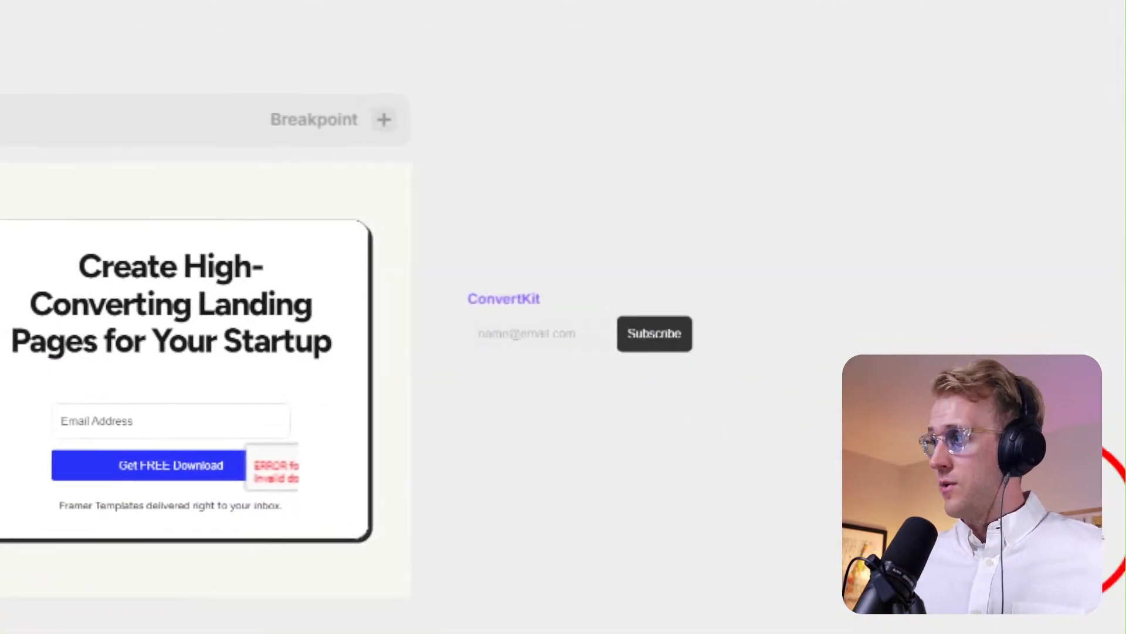
{"action": "left_click", "coordinate": [1080, 353]}
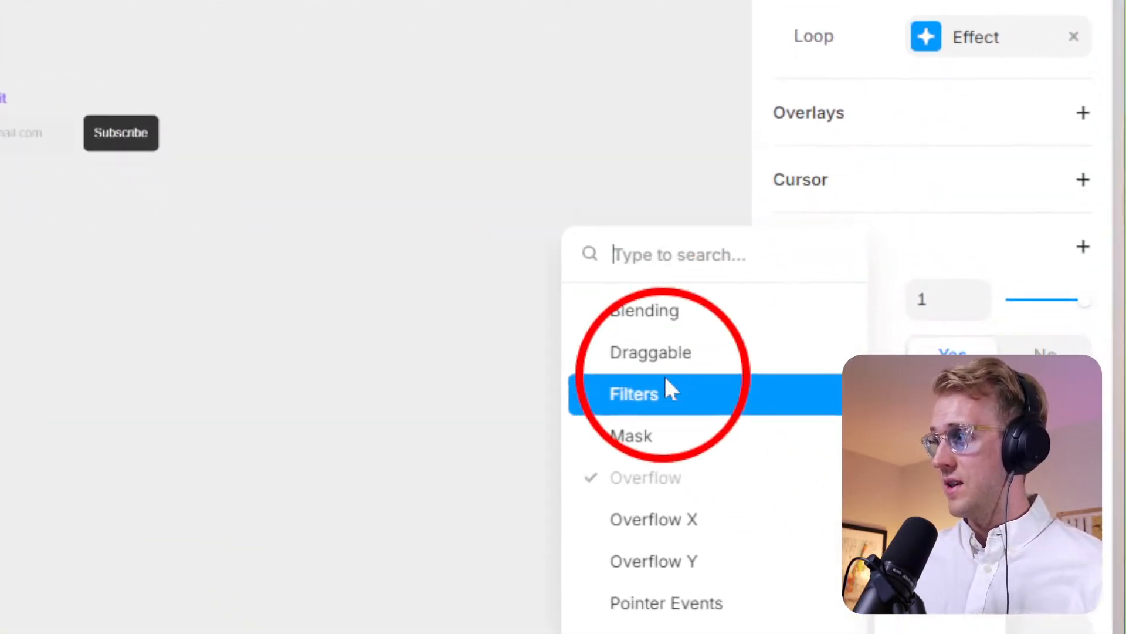
{"action": "left_click", "coordinate": [662, 350]}
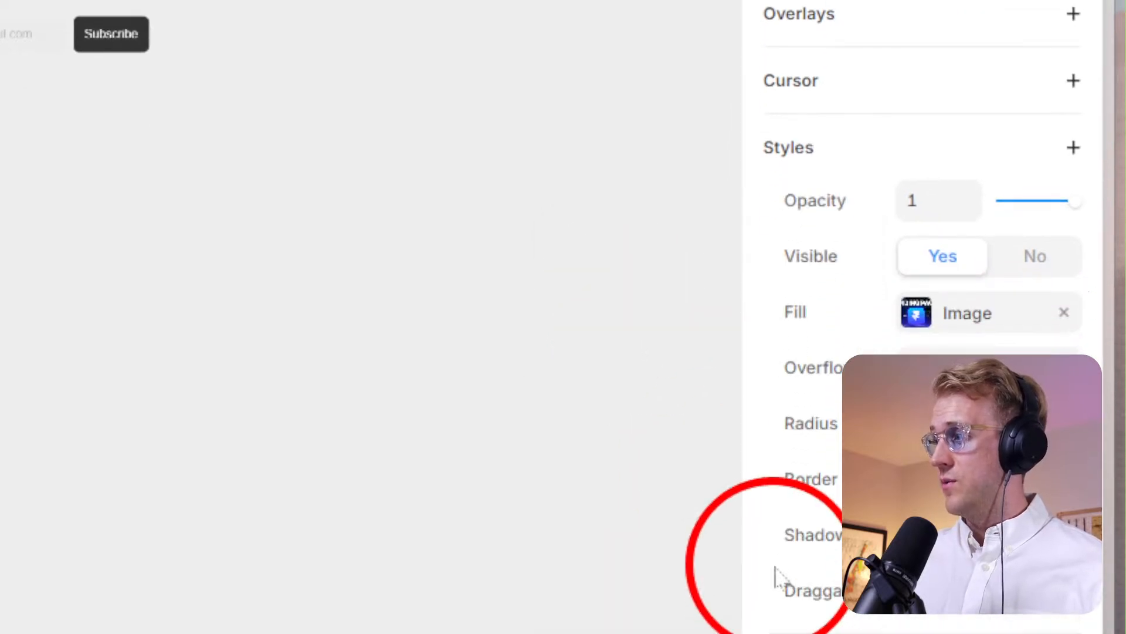
Set the landing pages image's 2D rotation to -2° and remove its Draggable style.
{"action": "scroll", "coordinate": [796, 537], "scroll_direction": "down", "scroll_amount": 2}
{"action": "left_click", "coordinate": [934, 342]}
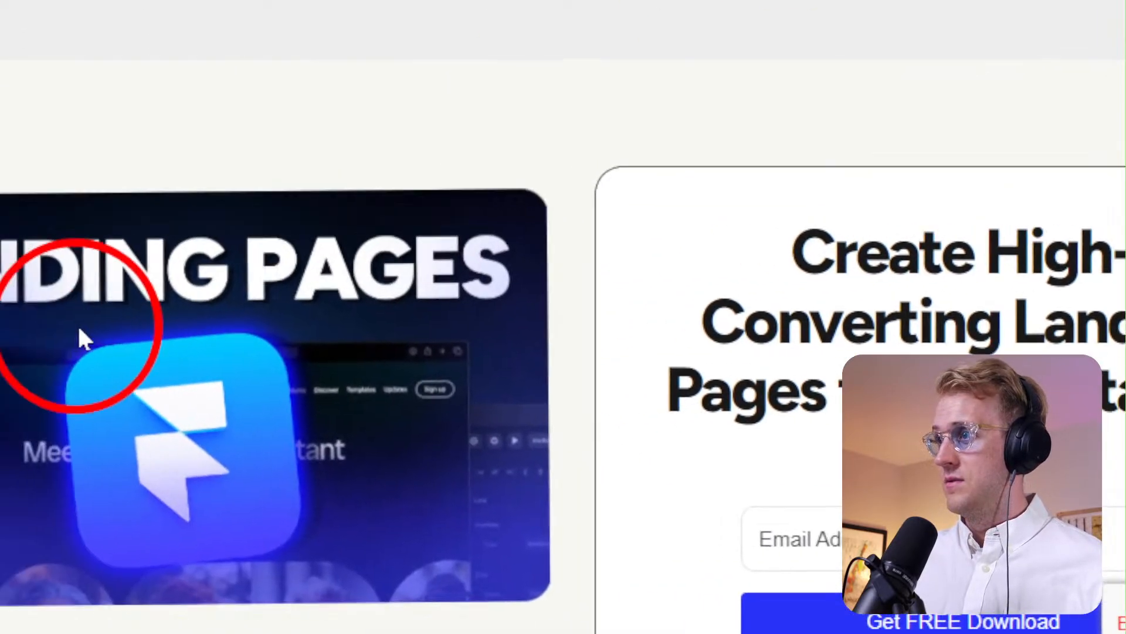
{"action": "left_click", "coordinate": [348, 361]}
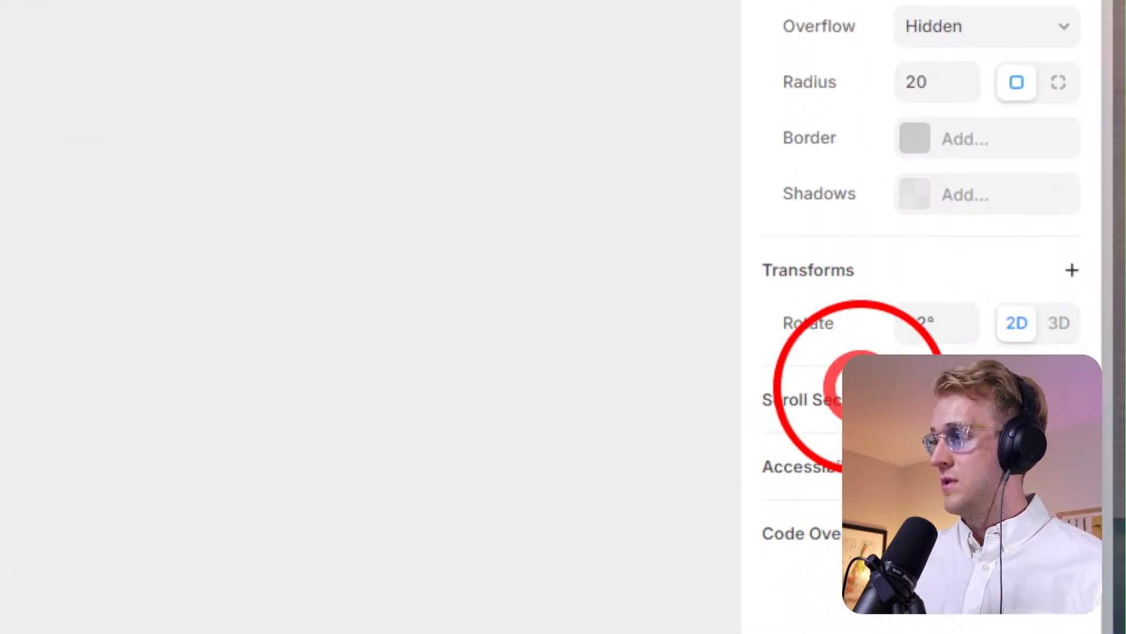
Try a Blue outside box shadow on the landing pages image, with Y at 0 and blur at 25.
{"action": "scroll", "coordinate": [933, 352], "scroll_direction": "down", "scroll_amount": 2}
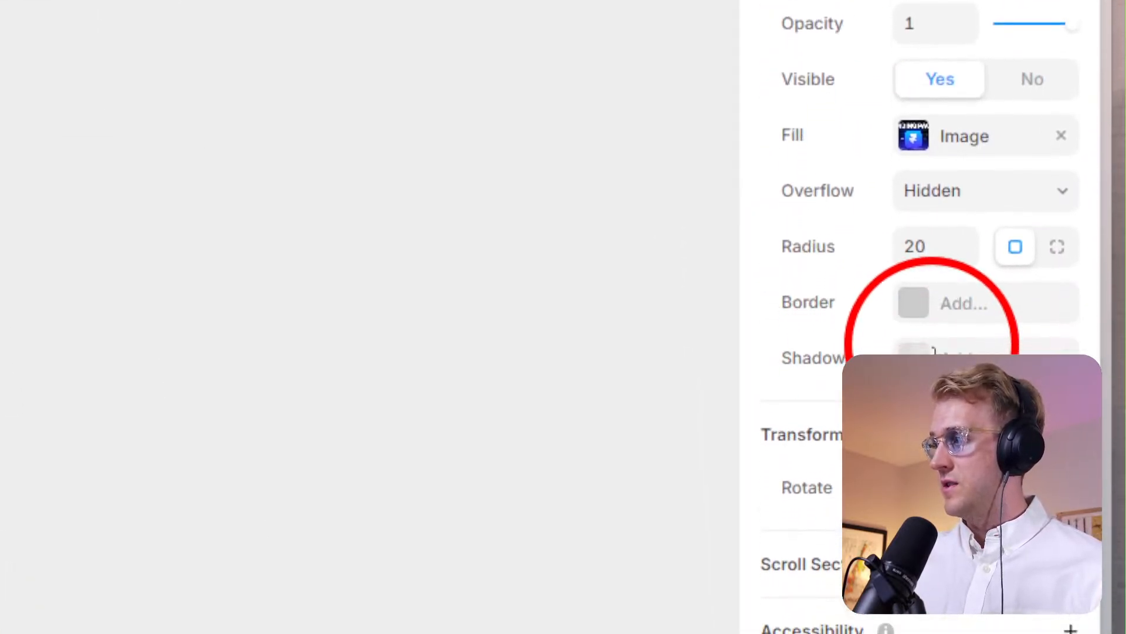
{"action": "left_click", "coordinate": [936, 348]}
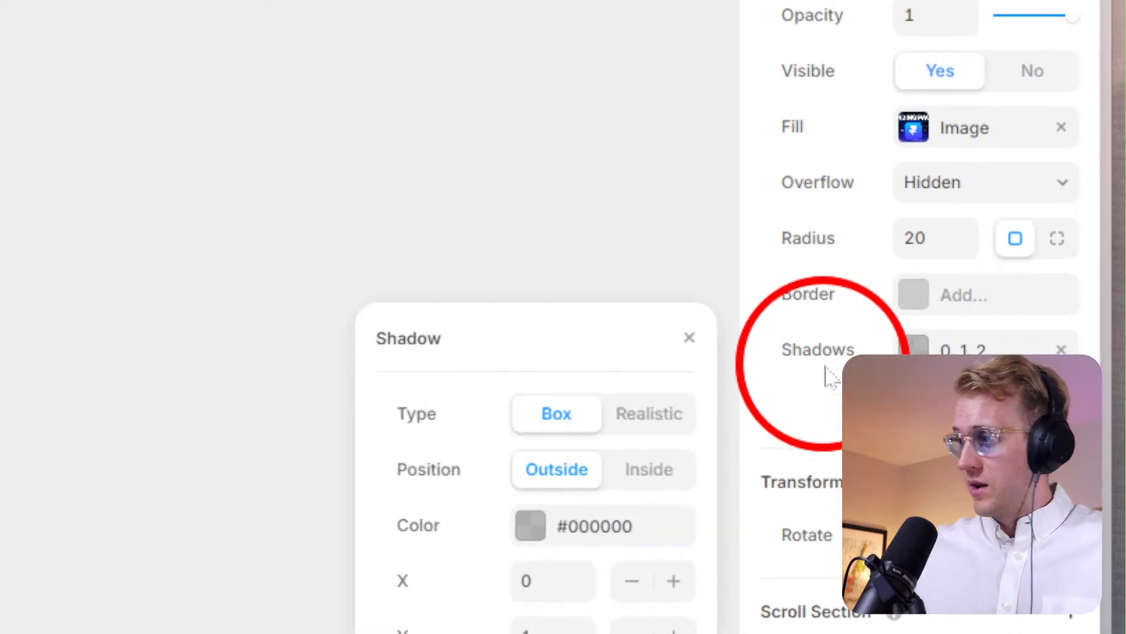
{"action": "left_click", "coordinate": [536, 523]}
{"action": "left_click", "coordinate": [440, 631]}
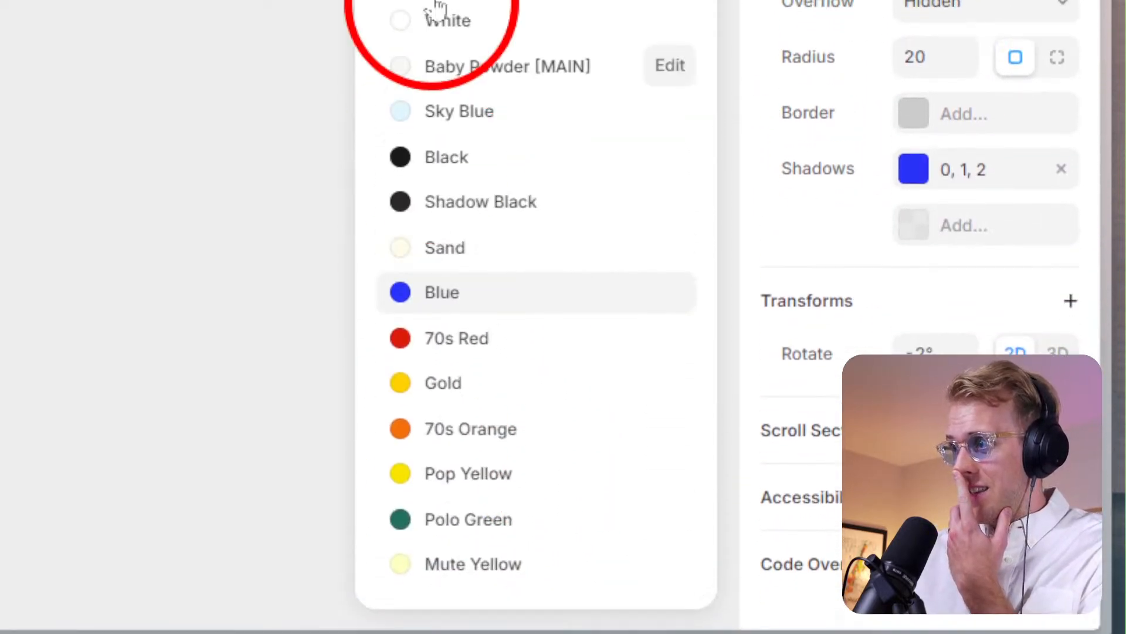
{"action": "left_click", "coordinate": [380, 71]}
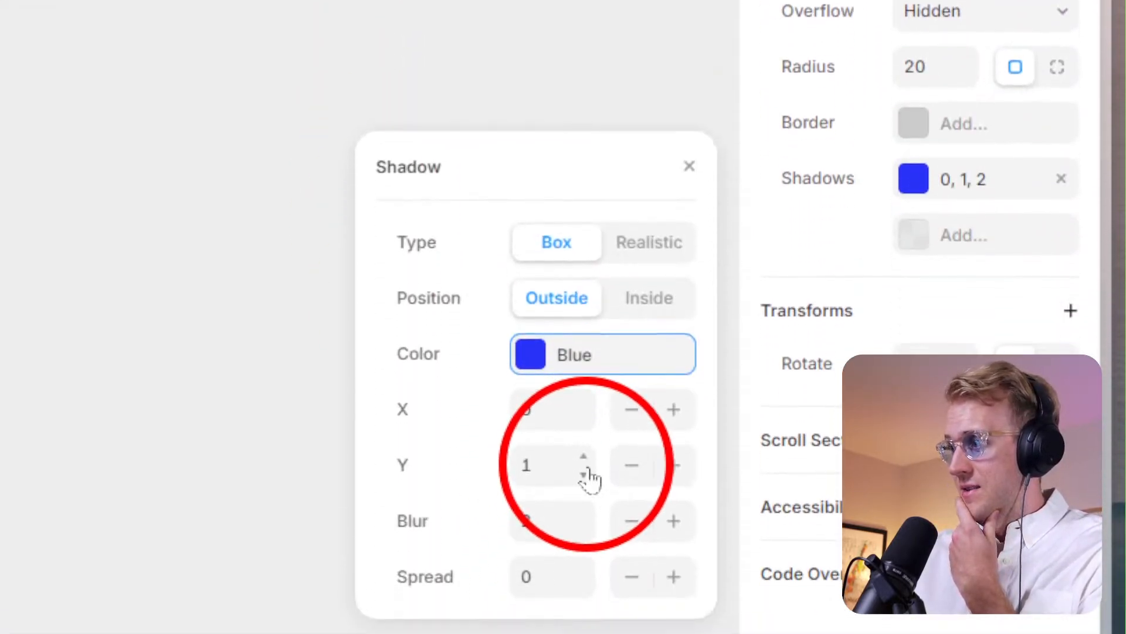
{"action": "left_click", "coordinate": [585, 478]}
{"action": "left_click", "coordinate": [563, 448]}
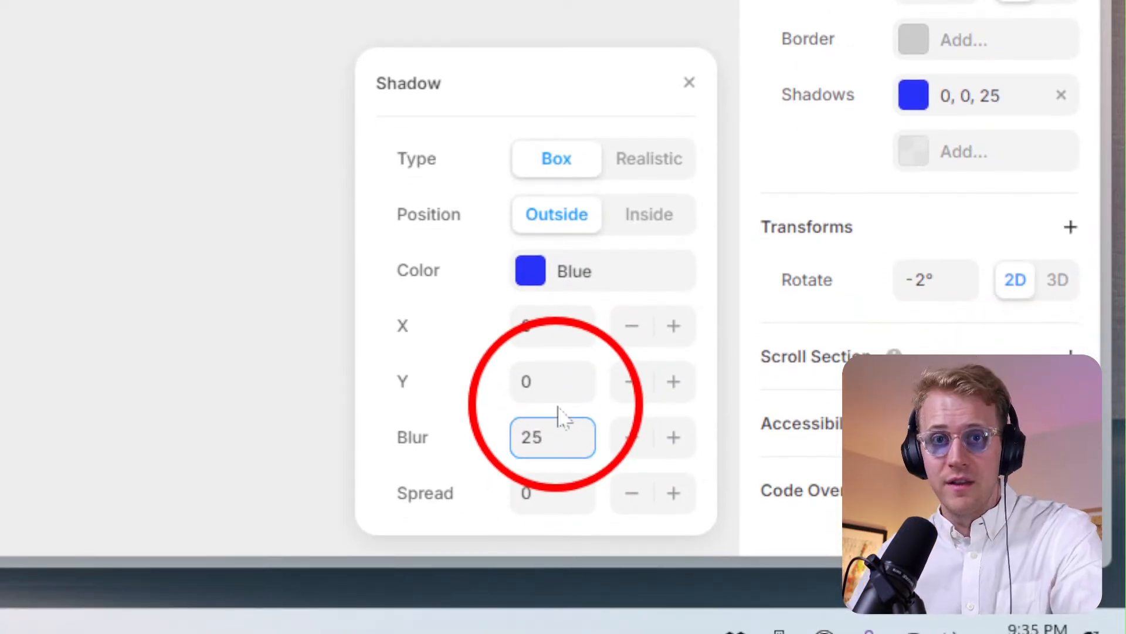
Try other color settings for the image's shadow and for the Desktop frame's background fill.
{"action": "left_click", "coordinate": [545, 271]}
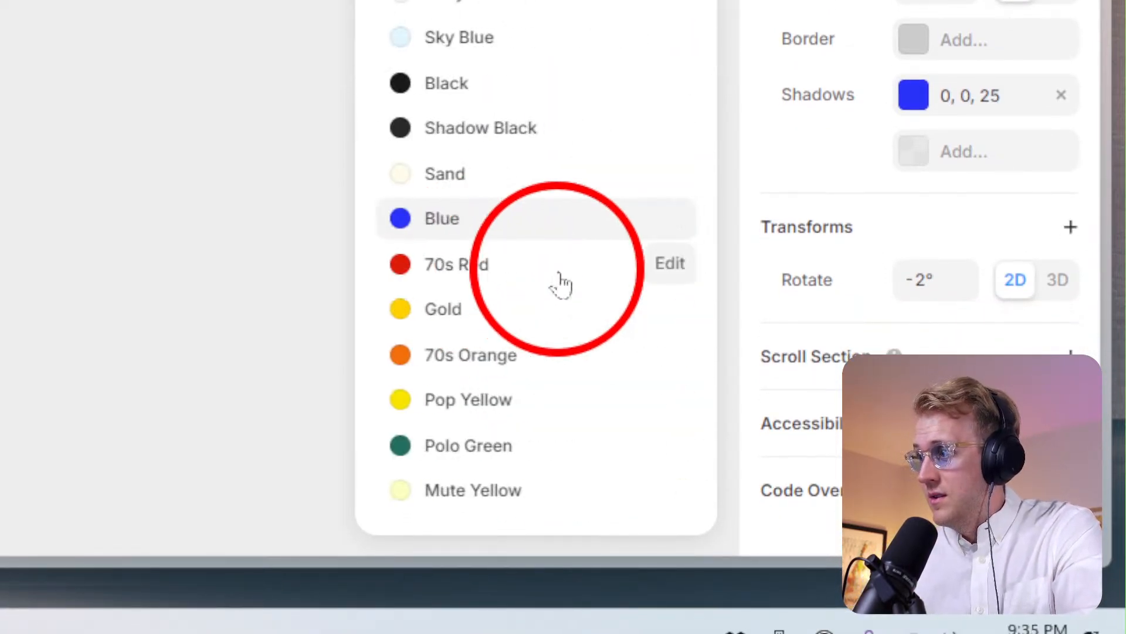
{"action": "left_click", "coordinate": [376, 122]}
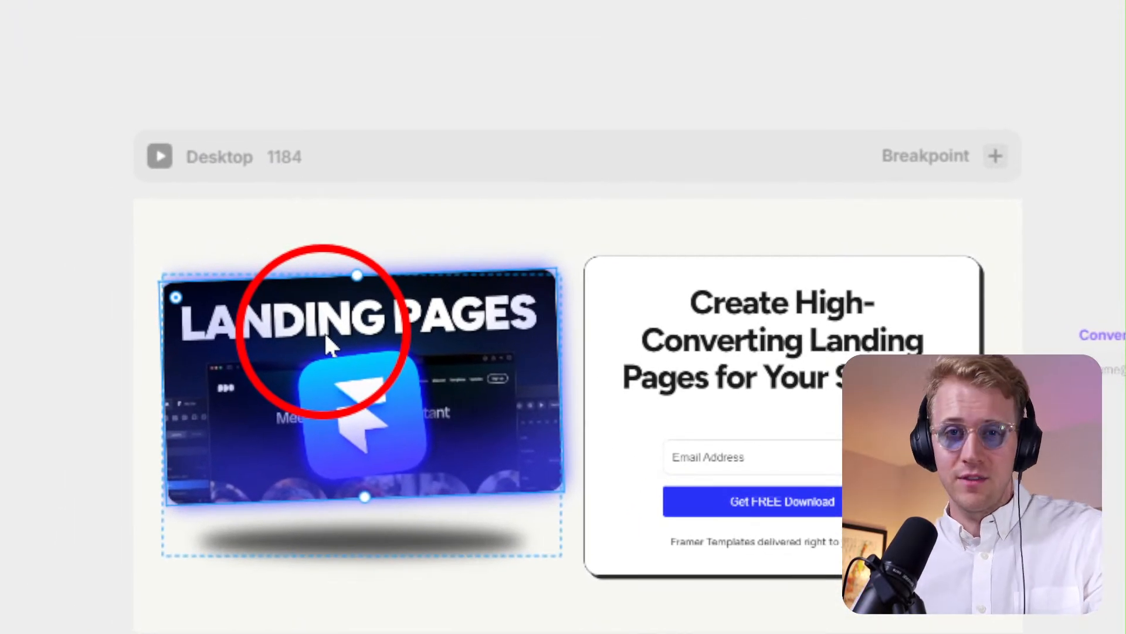
{"action": "left_click", "coordinate": [292, 221]}
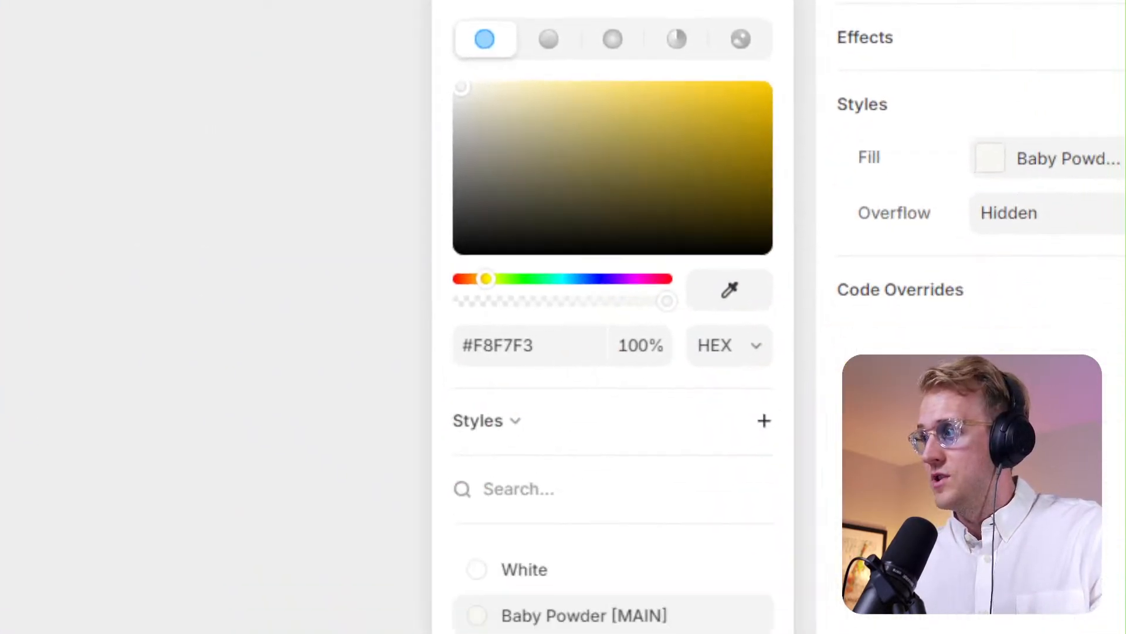
{"action": "left_click", "coordinate": [478, 513]}
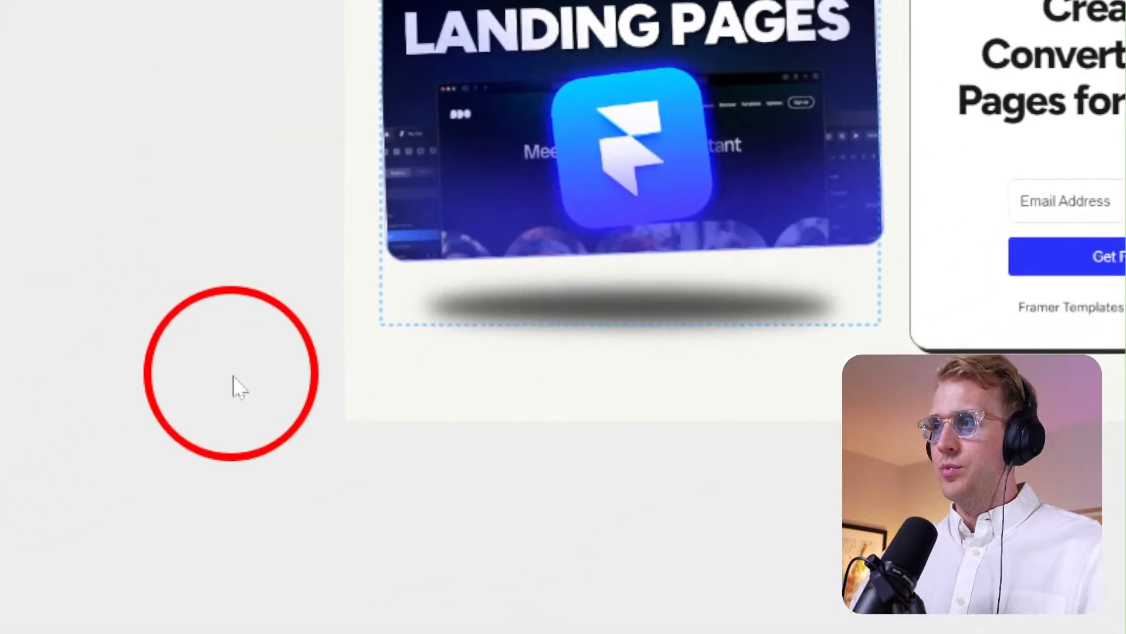
Lower the opacity of the oval shadow beneath the landing pages image and check the result in the preview.
{"action": "left_click", "coordinate": [478, 43]}
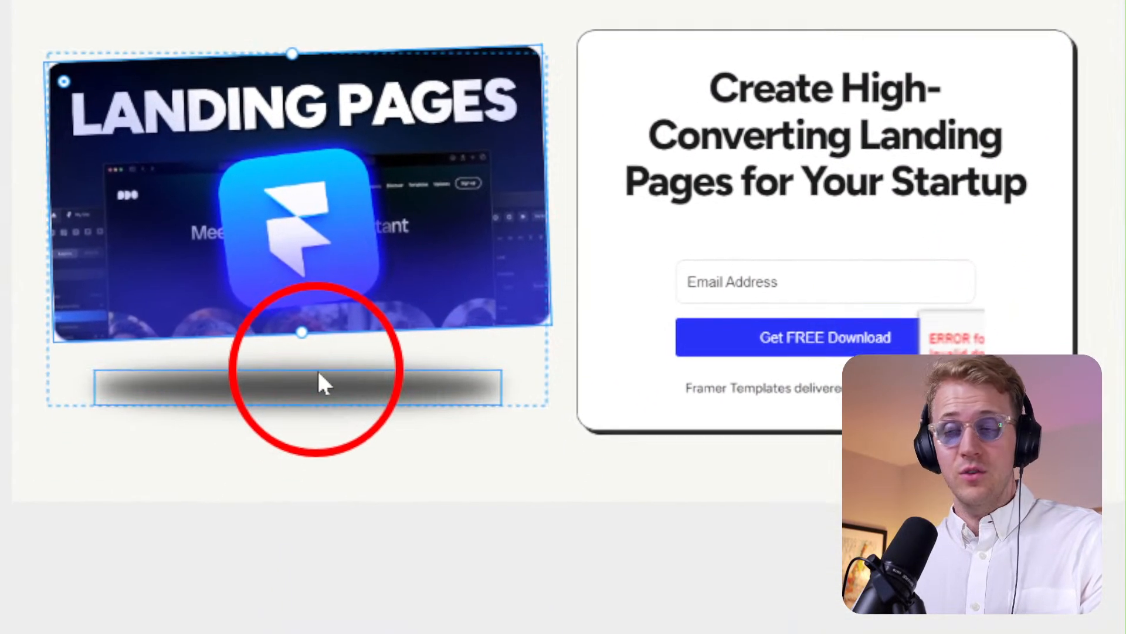
{"action": "left_click", "coordinate": [320, 384]}
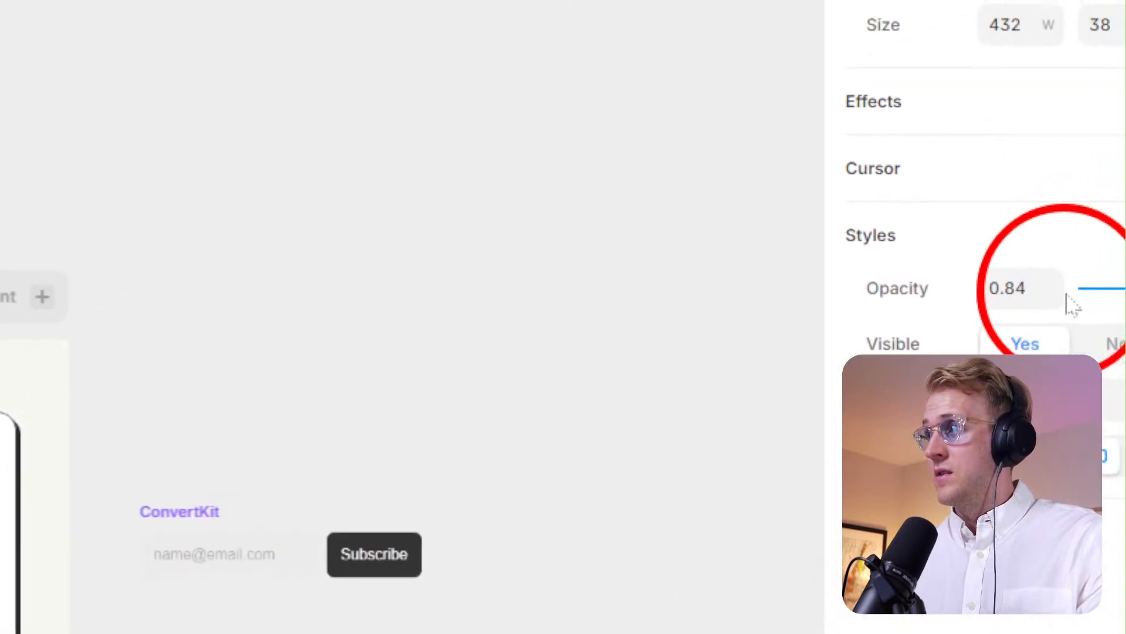
{"action": "left_click", "coordinate": [1059, 296]}
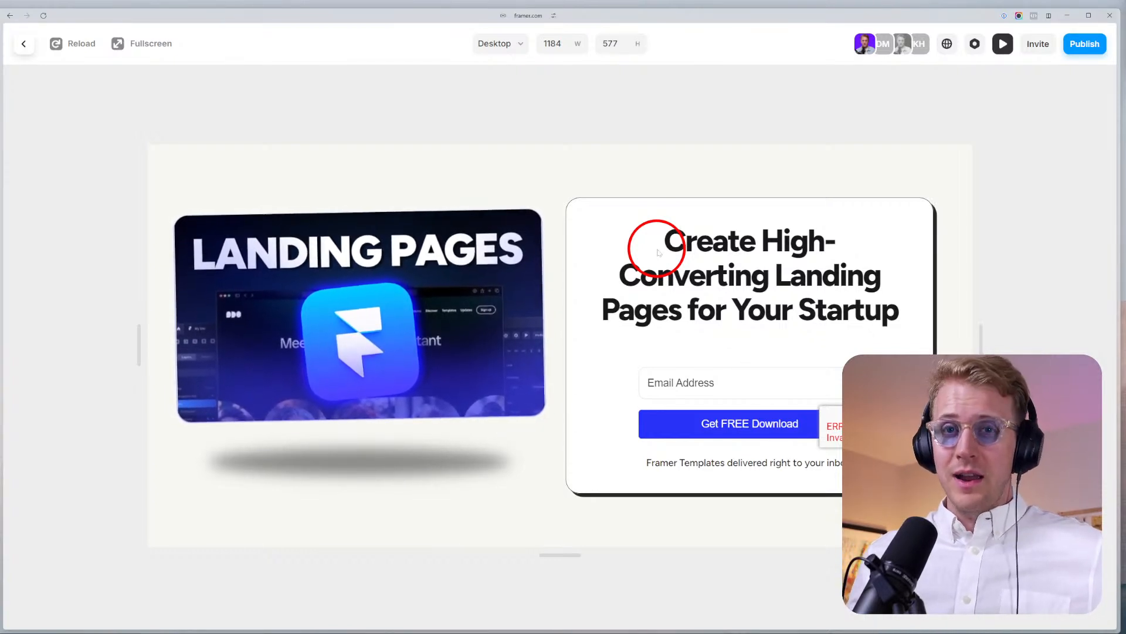
{"action": "left_click", "coordinate": [1003, 49]}
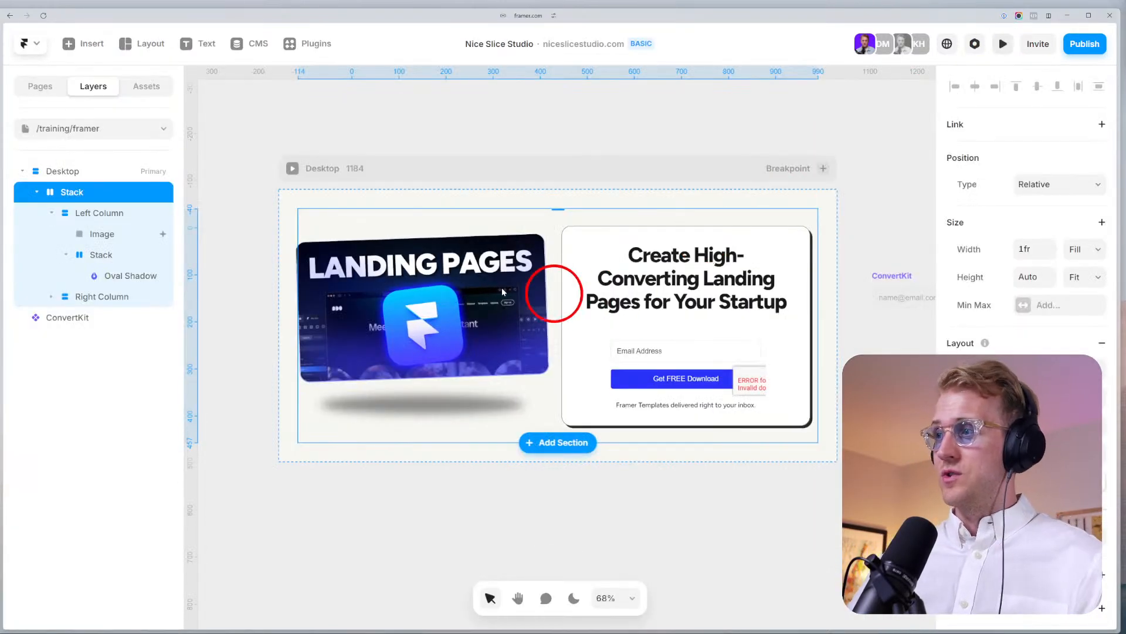
Duplicate the two-column stack within the Desktop frame and delete the left column from the copy.
{"action": "left_click", "coordinate": [35, 192]}
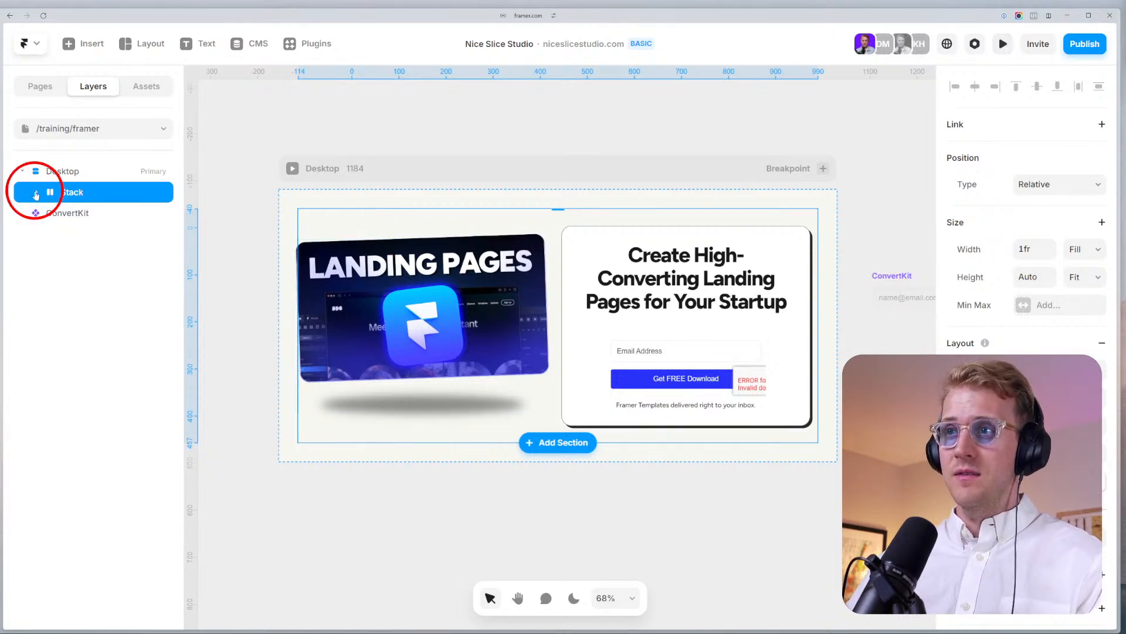
{"action": "key", "text": "ctrl+minus"}
{"action": "key", "text": "ctrl+minus"}
{"action": "left_click", "coordinate": [412, 493]}
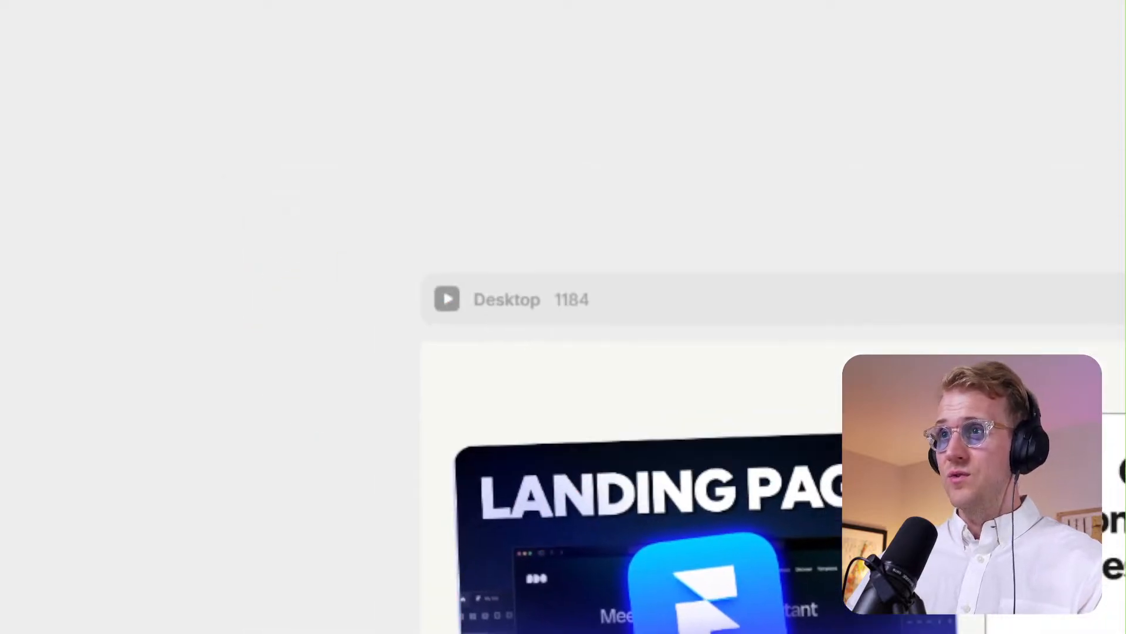
{"action": "left_click", "coordinate": [191, 293]}
{"action": "key", "text": "ctrl+d"}
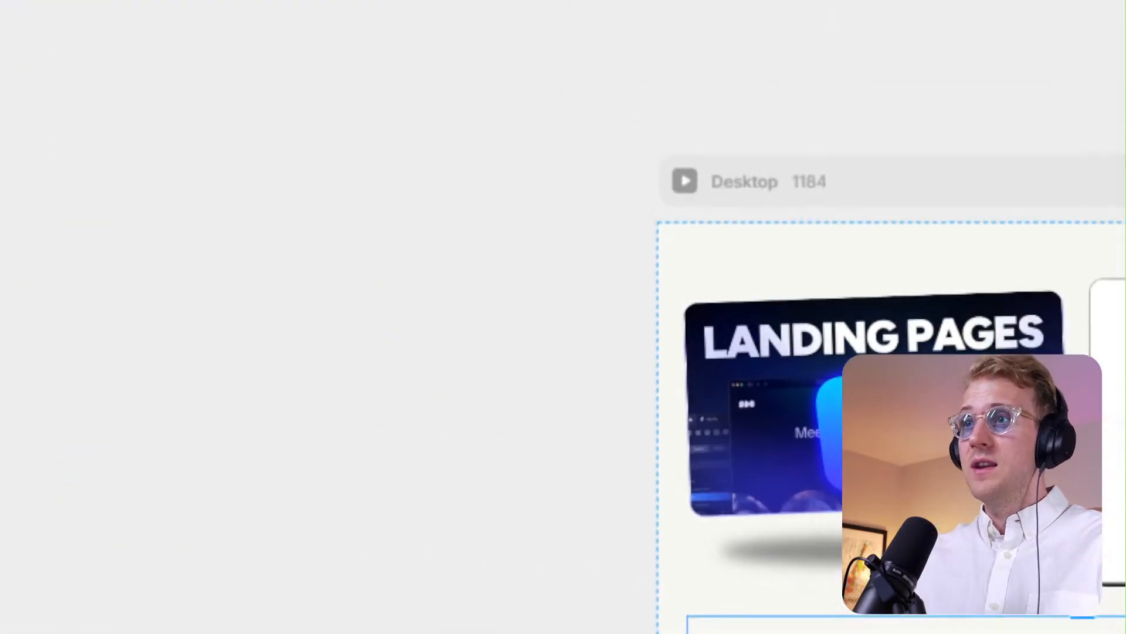
{"action": "left_click", "coordinate": [60, 141]}
{"action": "key", "text": "Delete"}
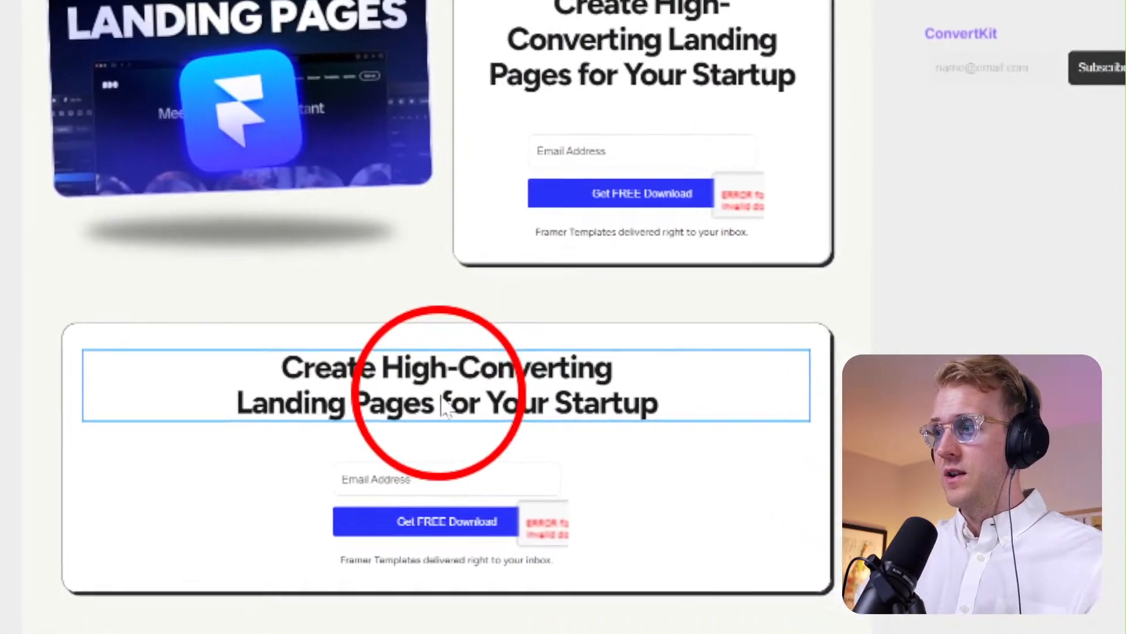
Replace the duplicated card's heading with "What's Inside".
{"action": "left_click", "coordinate": [374, 359]}
{"action": "double_click", "coordinate": [377, 370]}
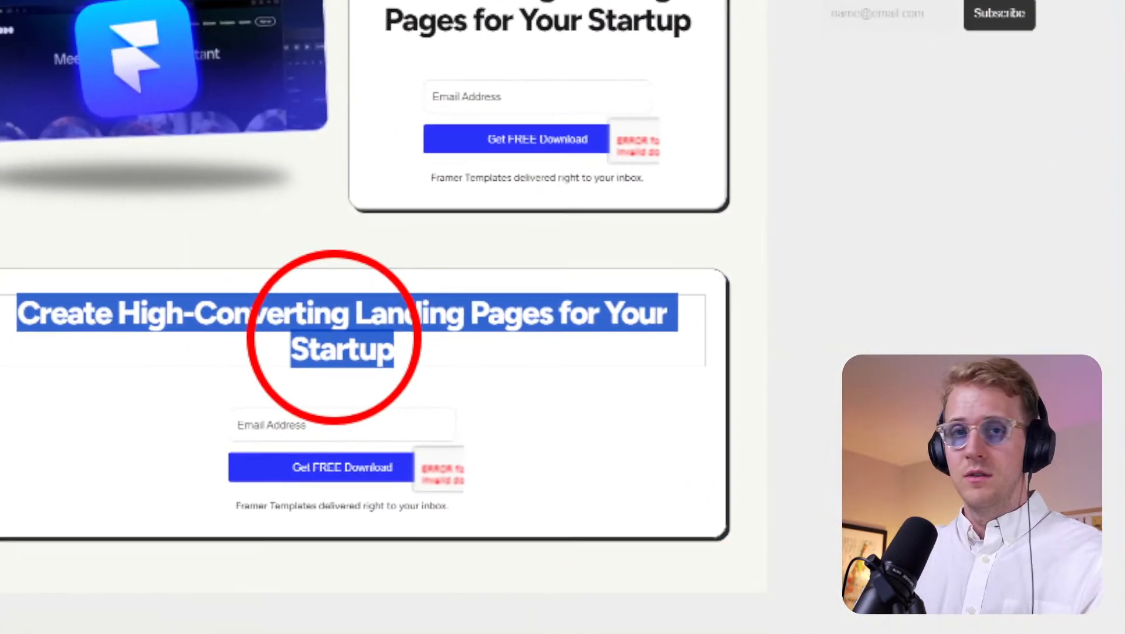
{"action": "type", "text": "What's Inside"}
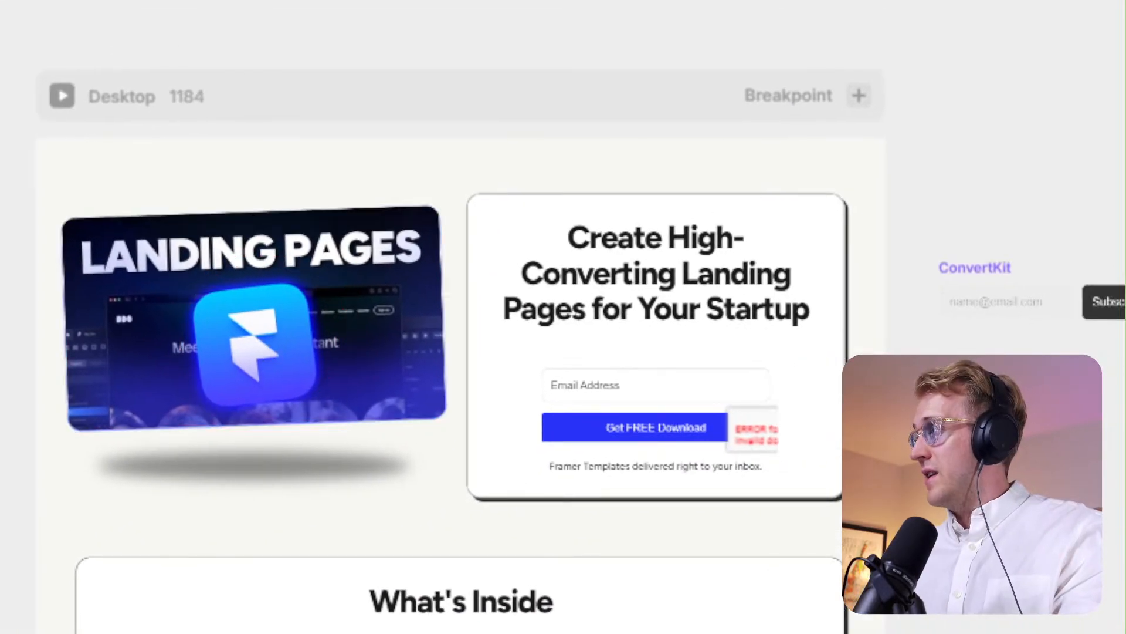
Switch to the file search window, bring the Play Button 2024 image onto the canvas and place it in the original stack.
{"action": "key", "text": "alt+Tab"}
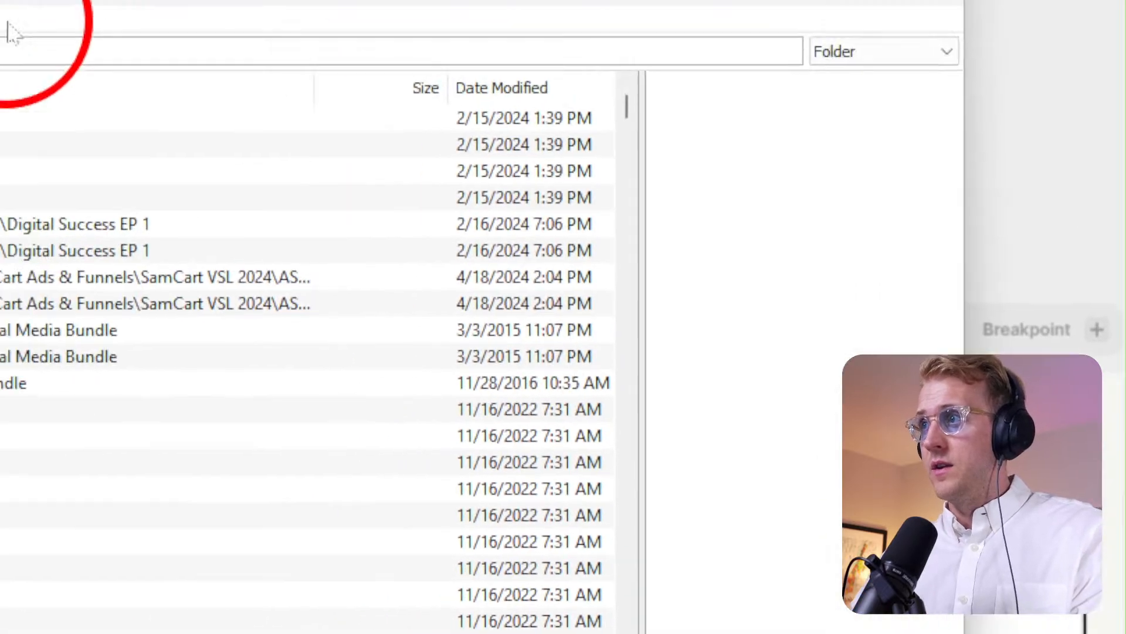
{"action": "left_click_drag", "start_coordinate": [12, 30], "coordinate": [939, 633]}
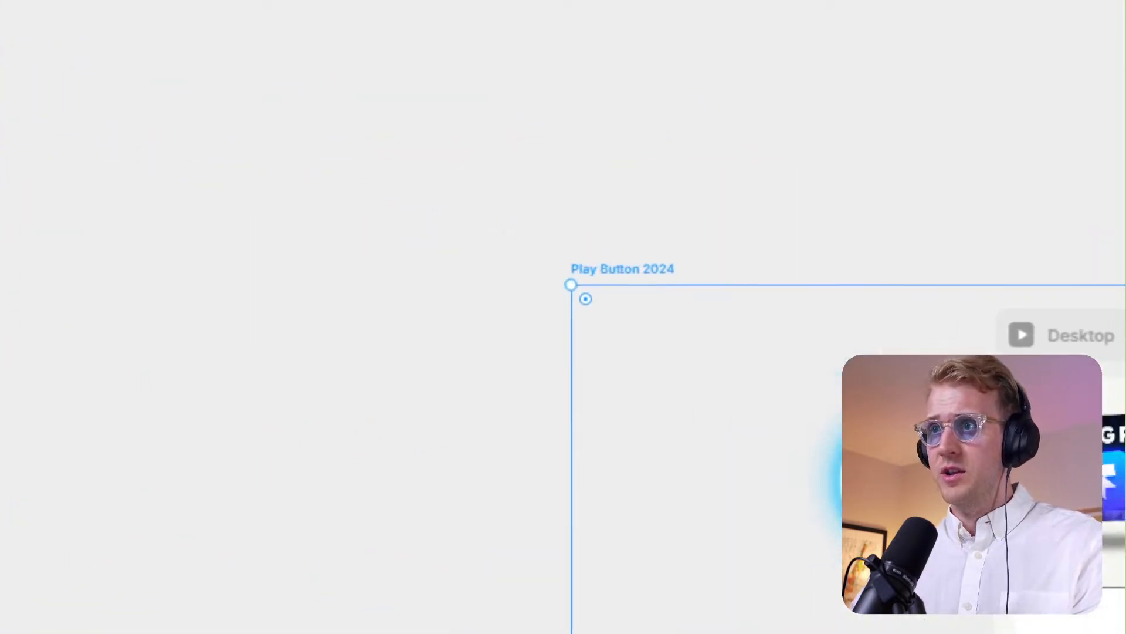
{"action": "left_click_drag", "start_coordinate": [226, 311], "coordinate": [247, 1]}
{"action": "left_click_drag", "start_coordinate": [332, 268], "coordinate": [307, 291]}
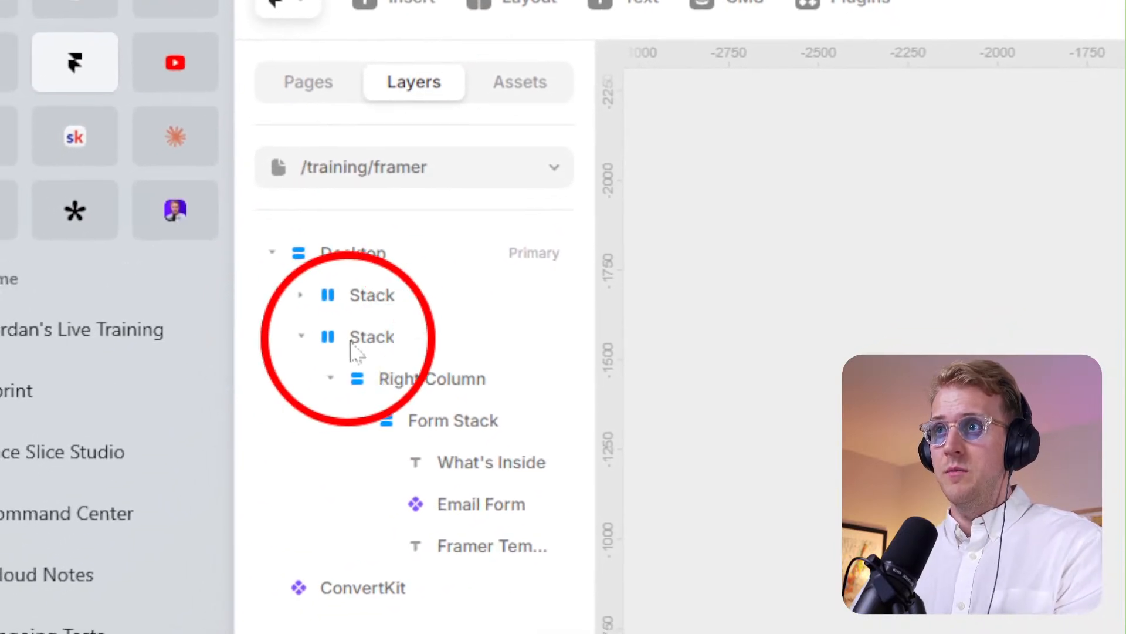
Delete the duplicated stack that holds the "What's Inside" card.
{"action": "left_click", "coordinate": [308, 368]}
{"action": "key", "text": "Delete"}
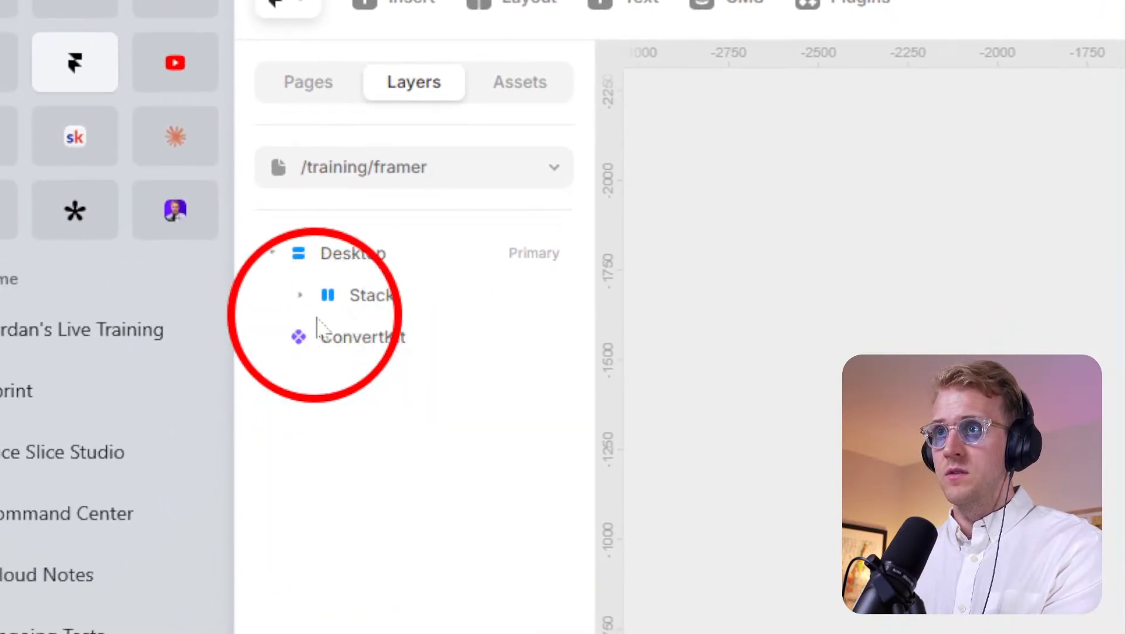
Expand the remaining stack under Desktop and rename it "Hero Section".
{"action": "left_click", "coordinate": [301, 295]}
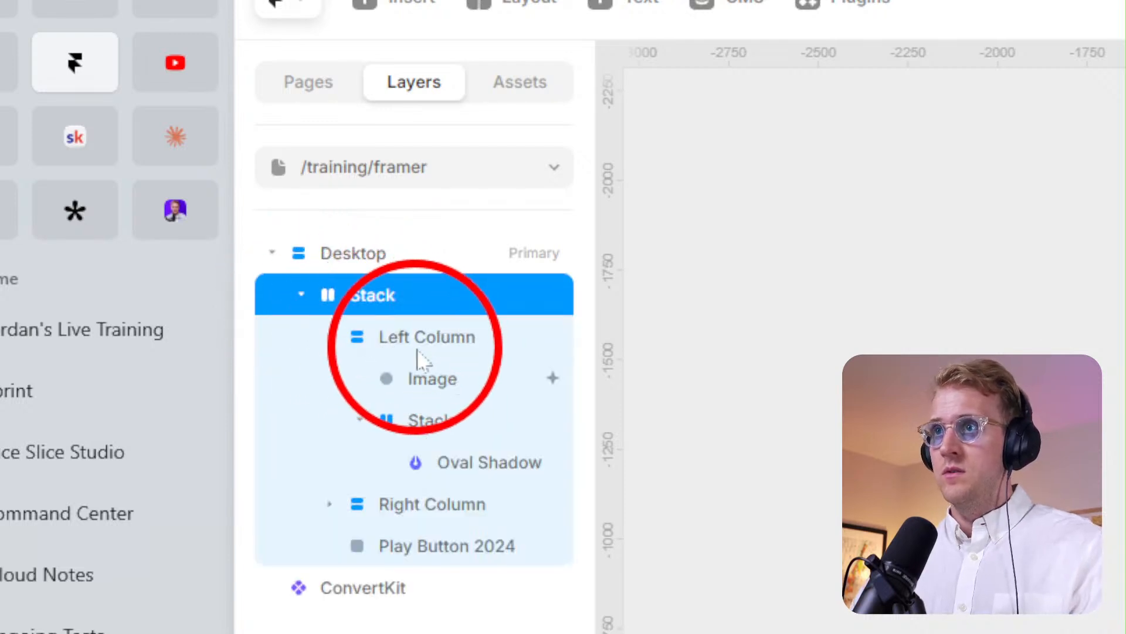
{"action": "left_click", "coordinate": [414, 548]}
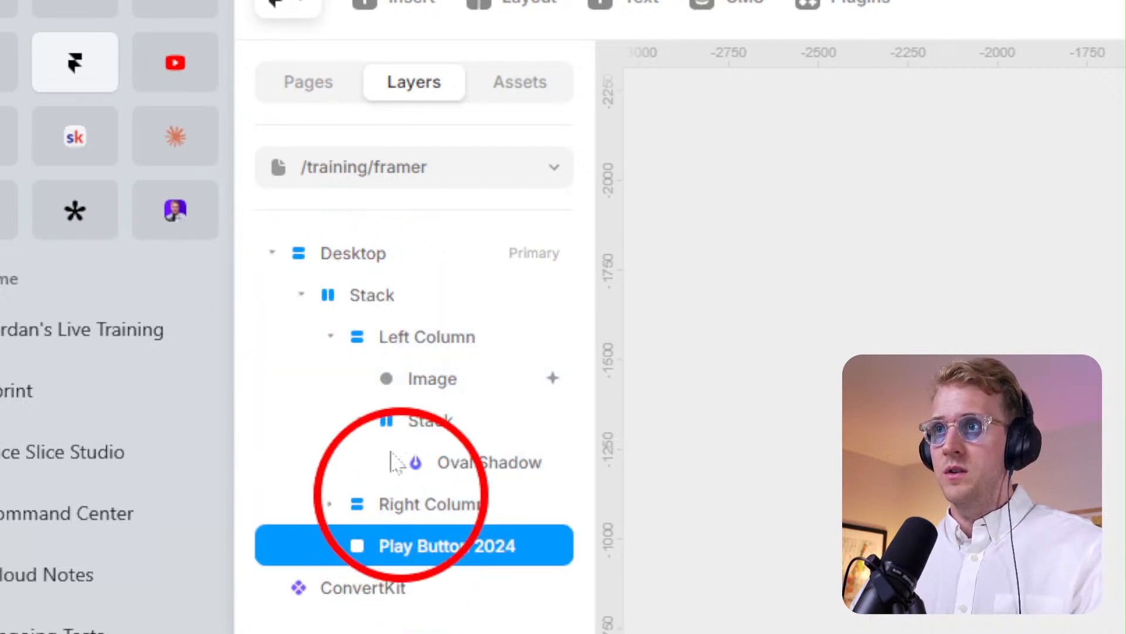
{"action": "left_click", "coordinate": [376, 298]}
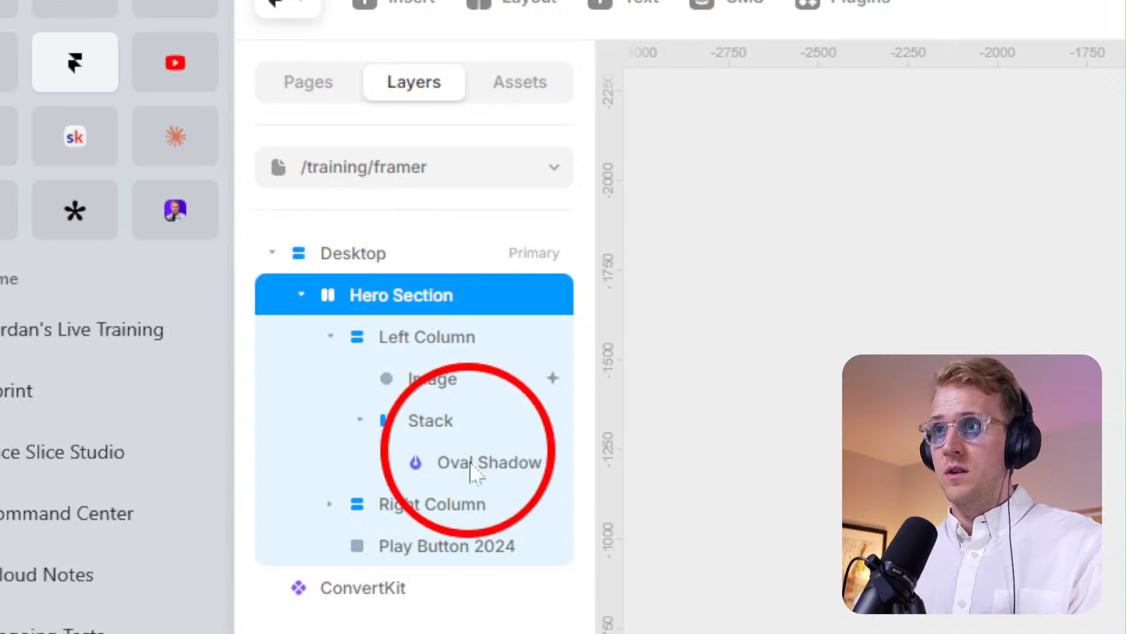
Move Play Button 2024 into the Left Column above the image layer and wrap both in a stack.
{"action": "left_click", "coordinate": [390, 552]}
{"action": "left_click_drag", "start_coordinate": [438, 378], "coordinate": [430, 363]}
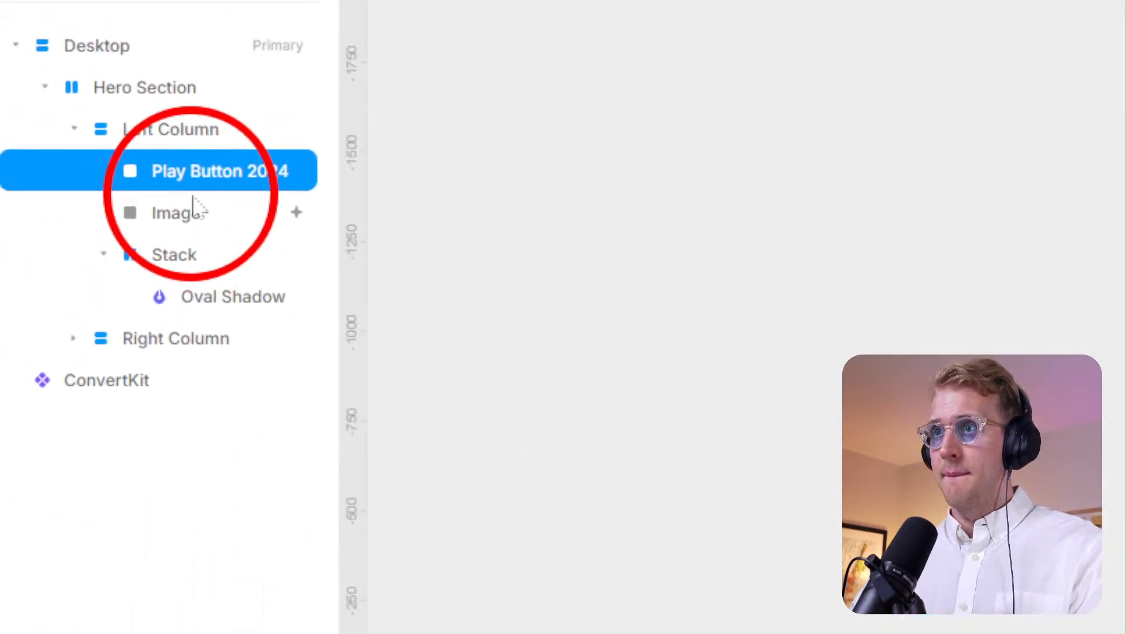
{"action": "left_click", "coordinate": [183, 196], "text": "shift"}
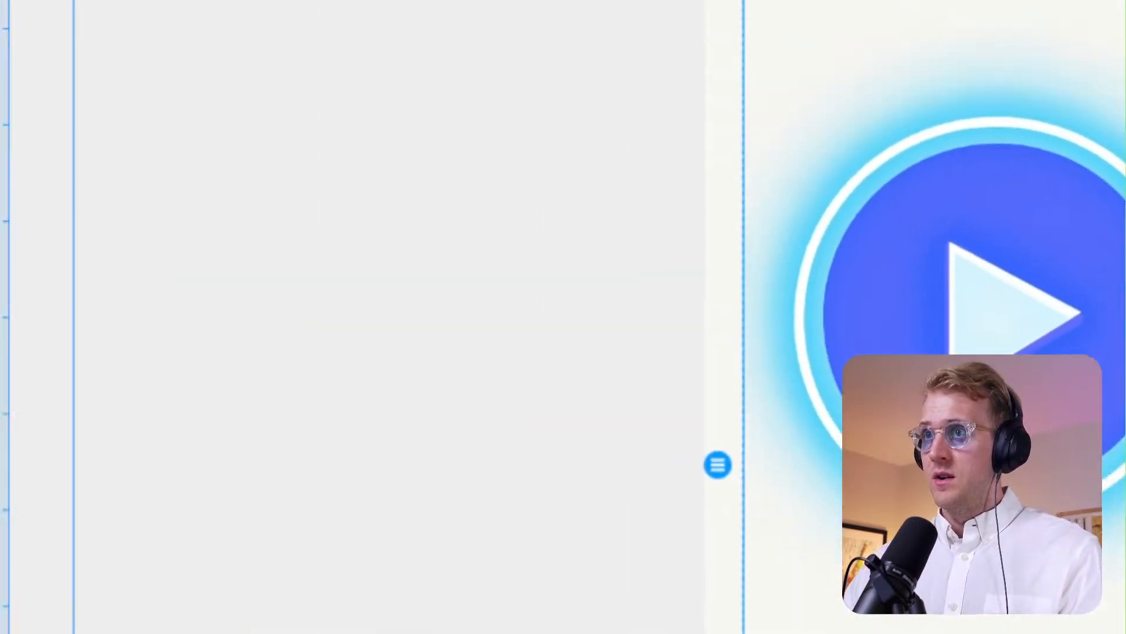
Change the play button's position type so it can overlay the landing pages image.
{"action": "left_click", "coordinate": [131, 272]}
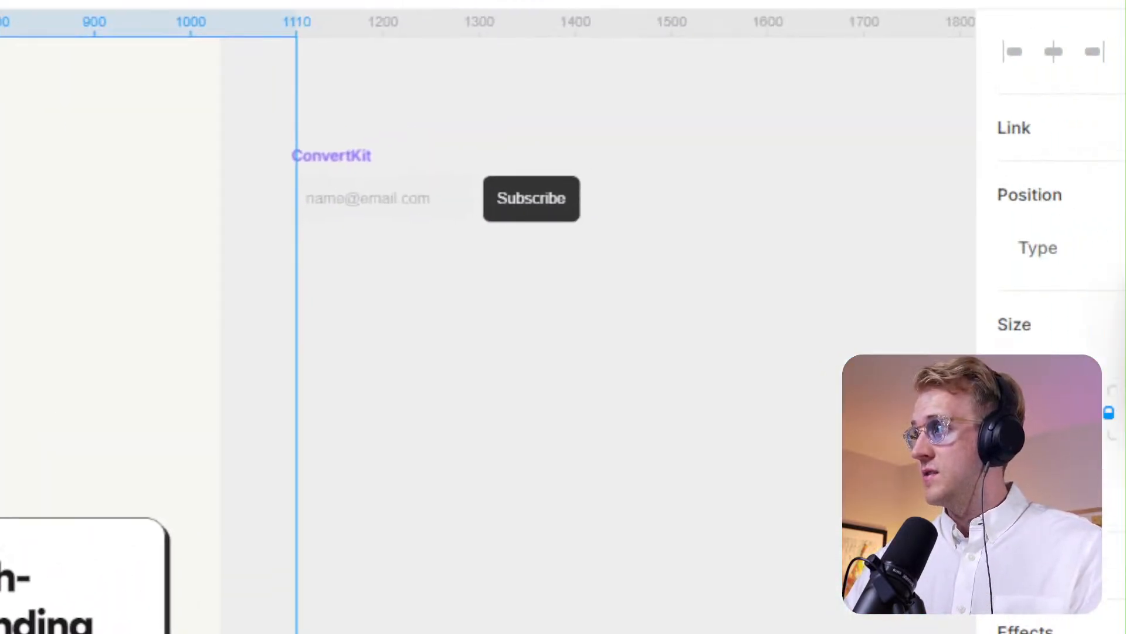
{"action": "left_click", "coordinate": [1027, 267]}
{"action": "left_click", "coordinate": [1019, 311]}
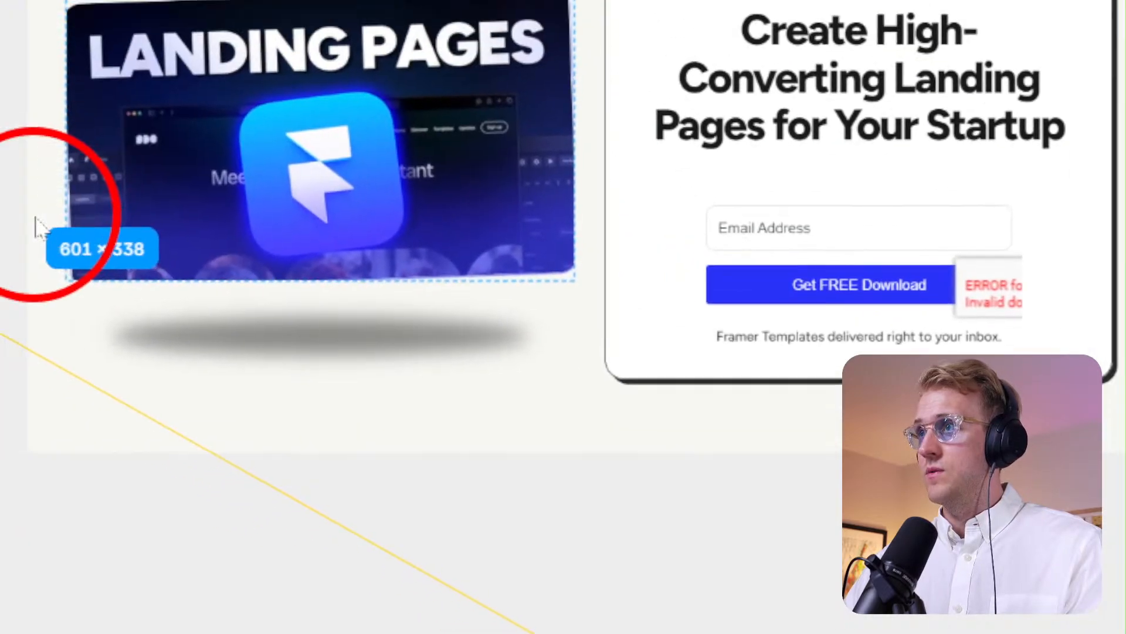
Scale down the play button and position it over the blue app icon in the middle of the landing pages image.
{"action": "left_click_drag", "start_coordinate": [187, 283], "coordinate": [562, 321]}
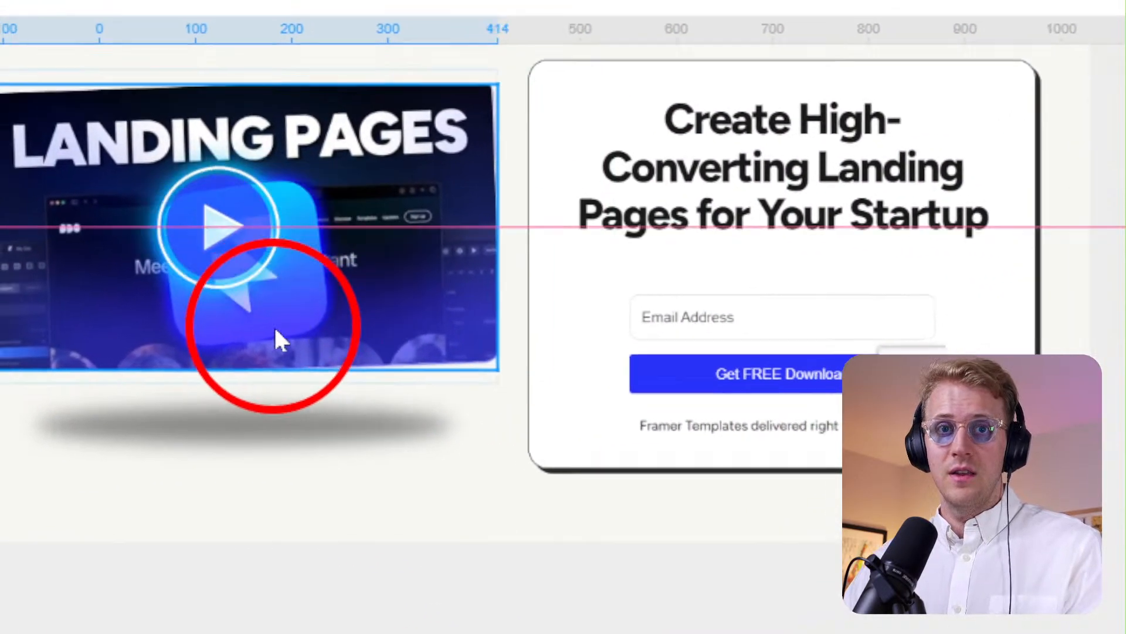
{"action": "left_click_drag", "start_coordinate": [272, 330], "coordinate": [330, 363]}
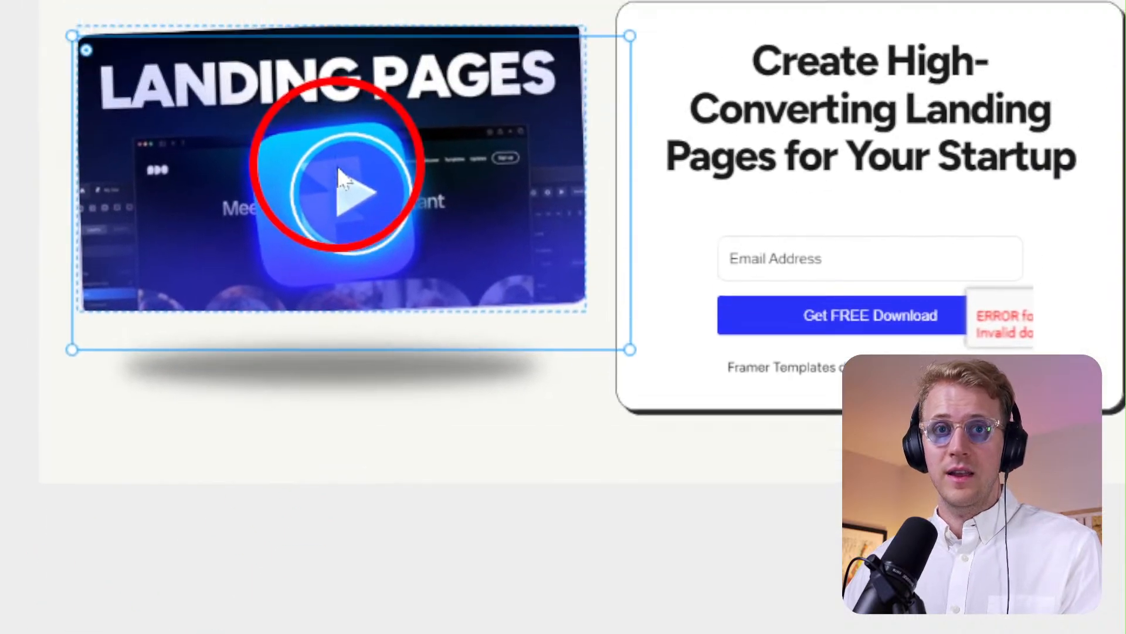
{"action": "left_click_drag", "start_coordinate": [224, 249], "coordinate": [328, 339]}
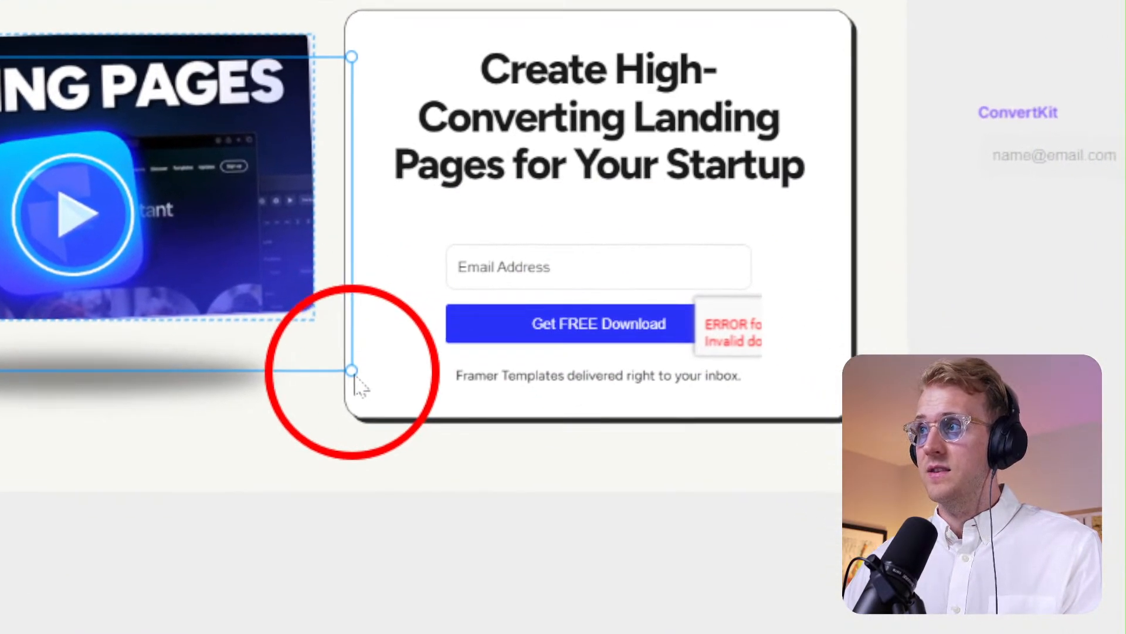
Fine-tune the play button's size and placement over the app icon on the landing pages image, and preview the page.
{"action": "mouse_move", "coordinate": [334, 341]}
{"action": "left_mouse_down"}
{"action": "mouse_move", "coordinate": [232, 262]}
{"action": "mouse_move", "coordinate": [262, 301]}
{"action": "mouse_move", "coordinate": [355, 362]}
{"action": "mouse_move", "coordinate": [349, 346]}
{"action": "left_mouse_up"}
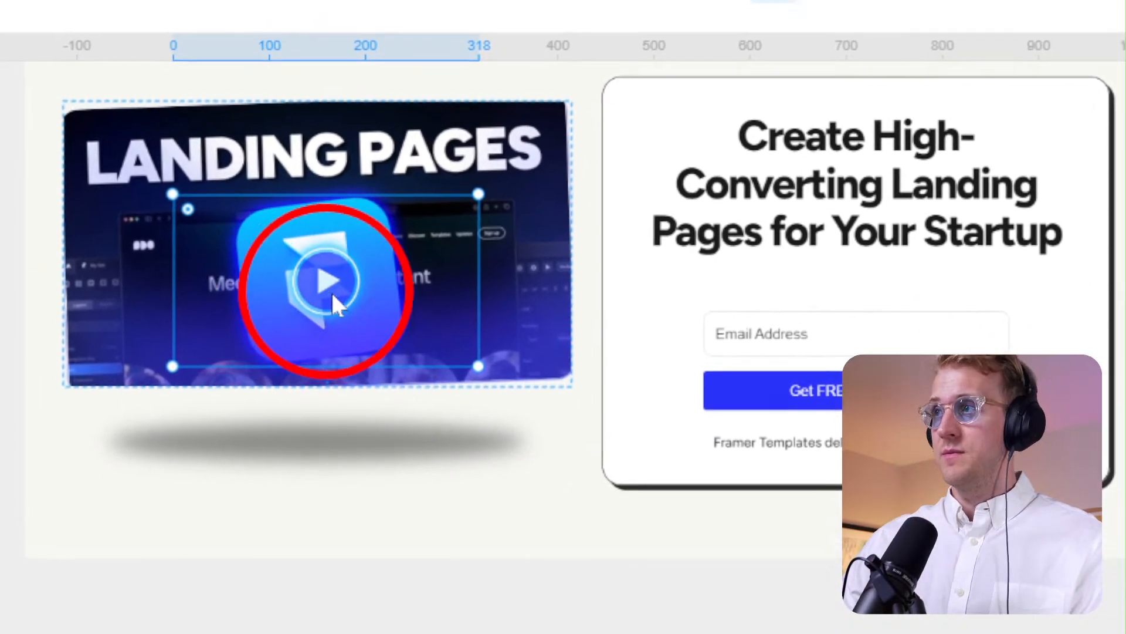
{"action": "left_click_drag", "start_coordinate": [331, 290], "coordinate": [326, 347]}
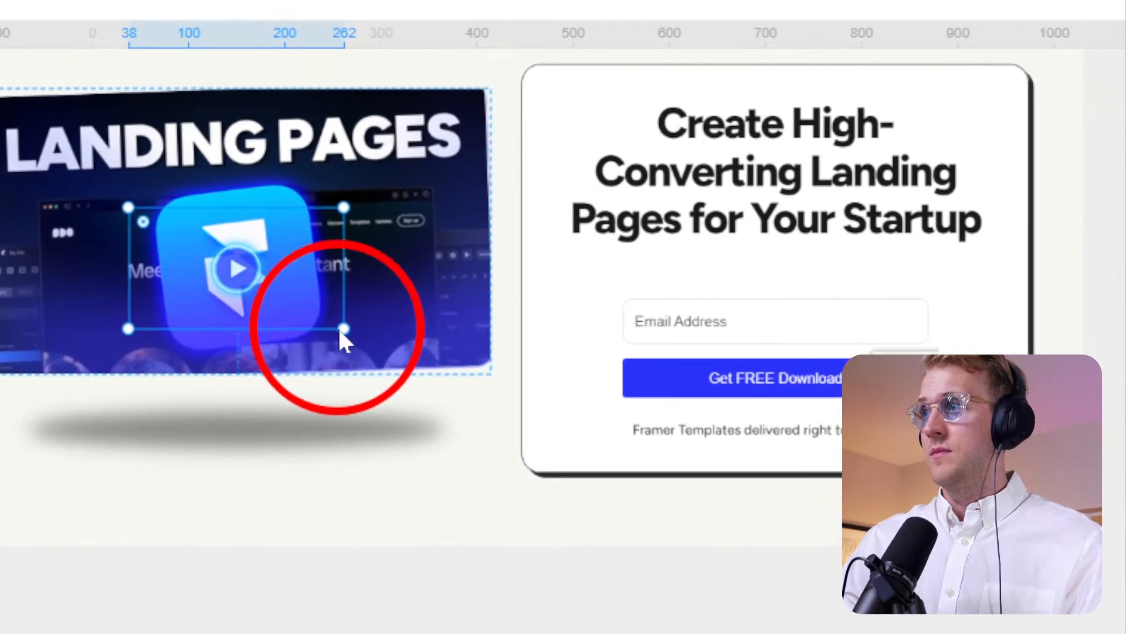
{"action": "left_click_drag", "start_coordinate": [491, 138], "coordinate": [549, 173]}
{"action": "left_click_drag", "start_coordinate": [375, 358], "coordinate": [399, 371]}
{"action": "left_click_drag", "start_coordinate": [311, 321], "coordinate": [273, 290]}
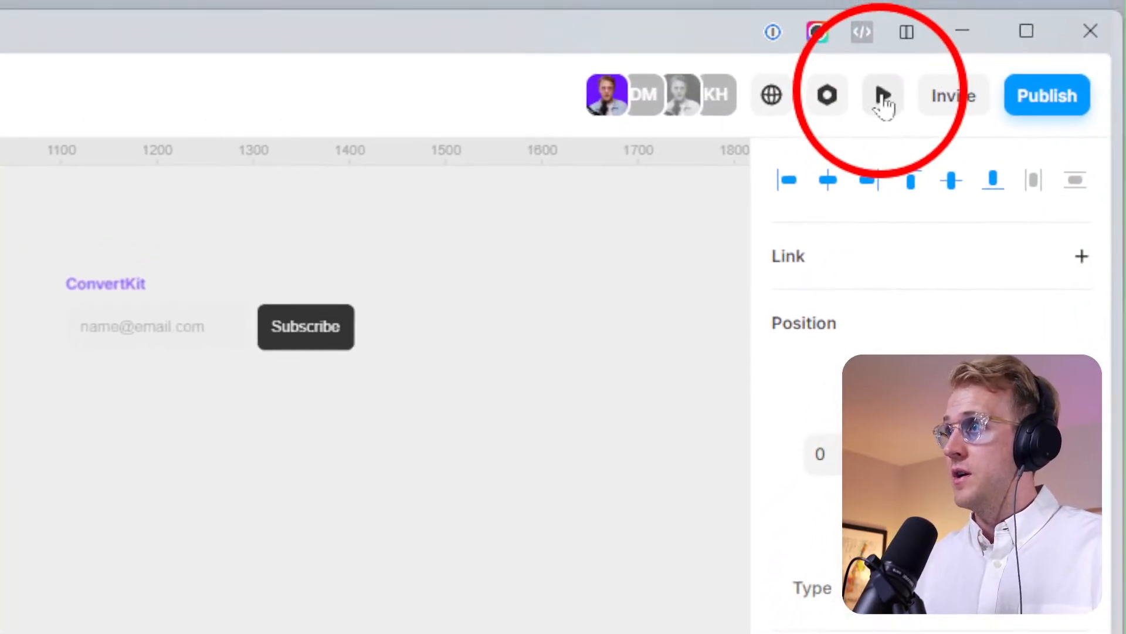
{"action": "left_click", "coordinate": [876, 108]}
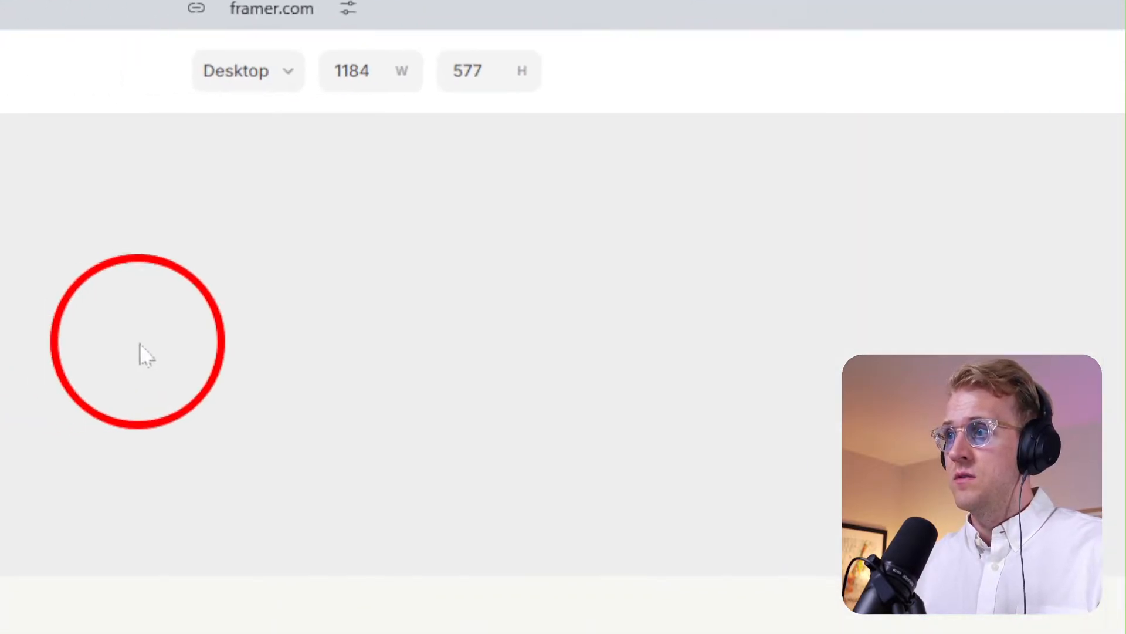
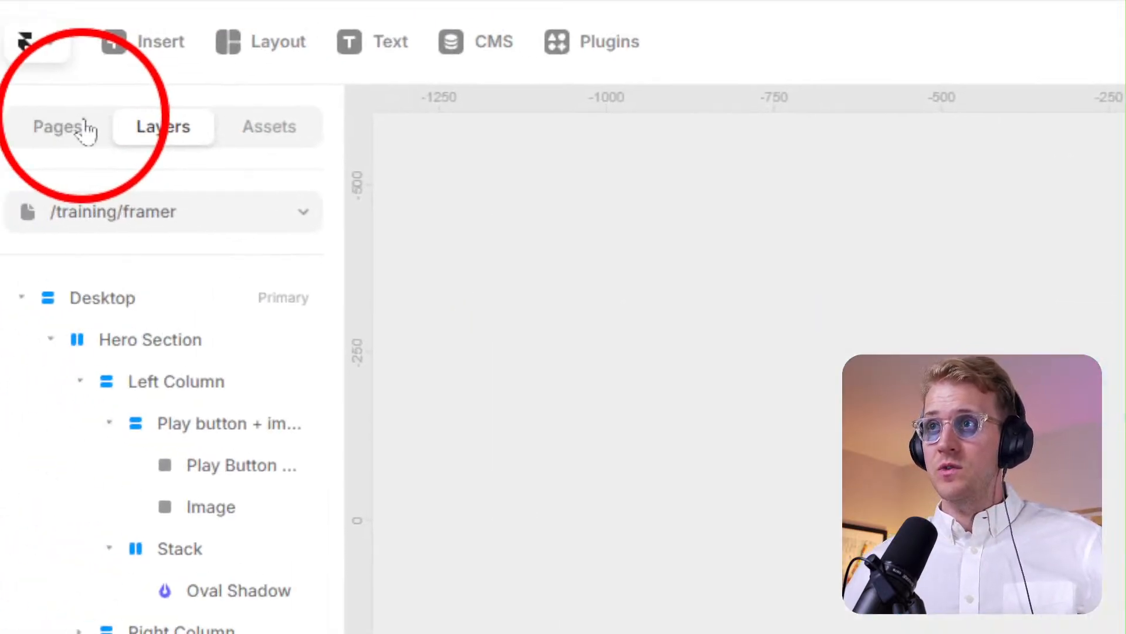
Duplicate the /framer page within the training folder and rename the copy /training/framer-ty.
{"action": "left_click", "coordinate": [86, 126]}
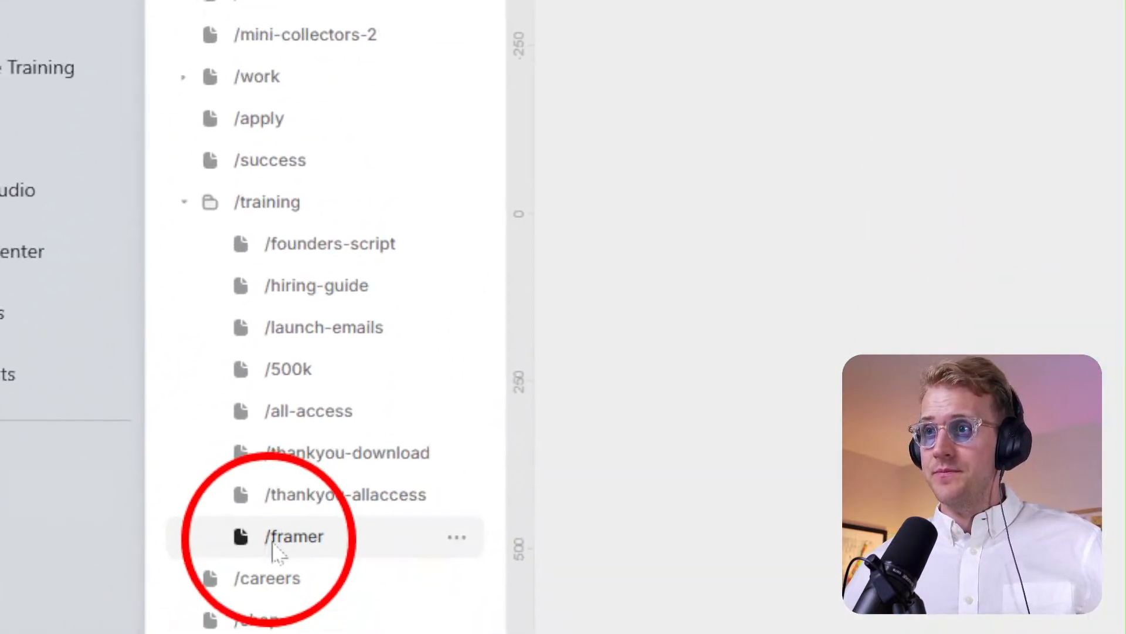
{"action": "right_click", "coordinate": [330, 354]}
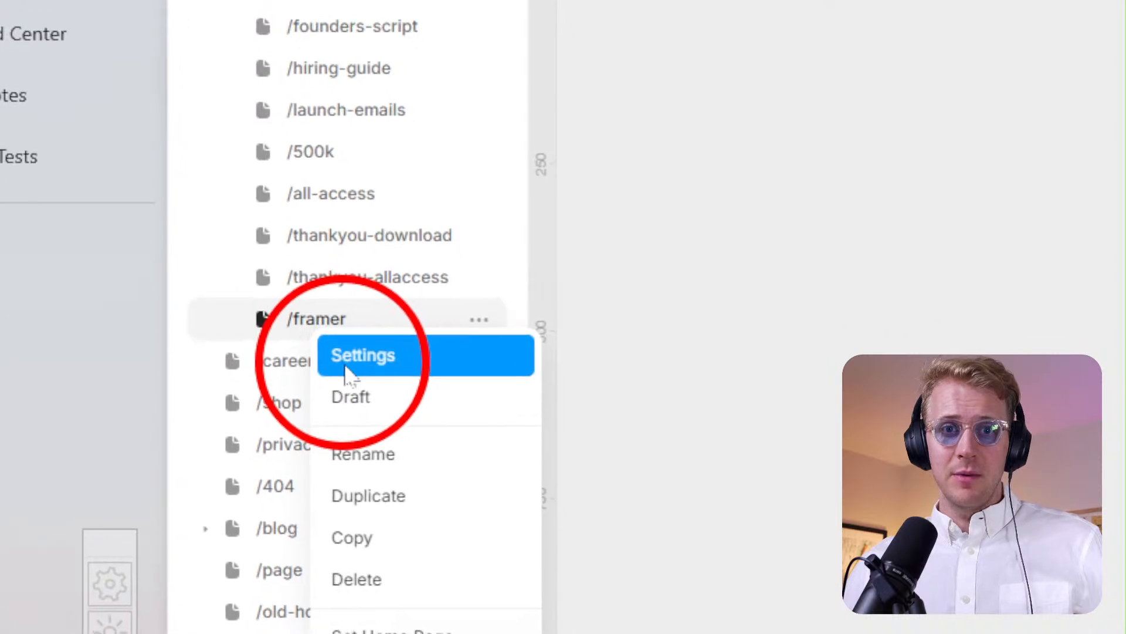
{"action": "left_click", "coordinate": [362, 508]}
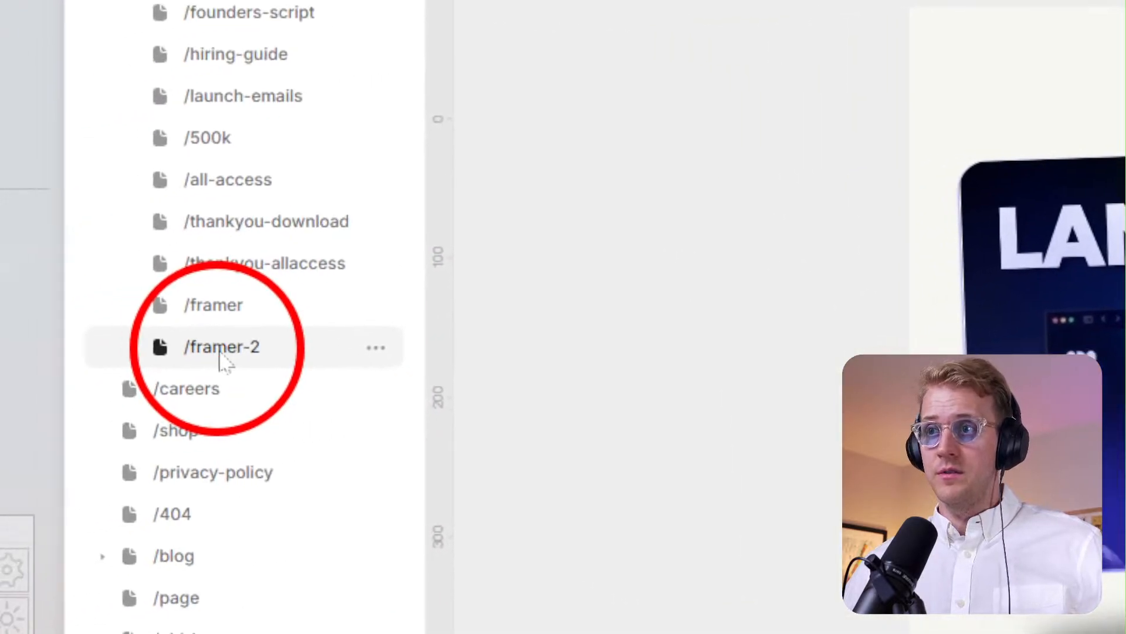
{"action": "double_click", "coordinate": [287, 345]}
{"action": "type", "text": "framer-ty"}
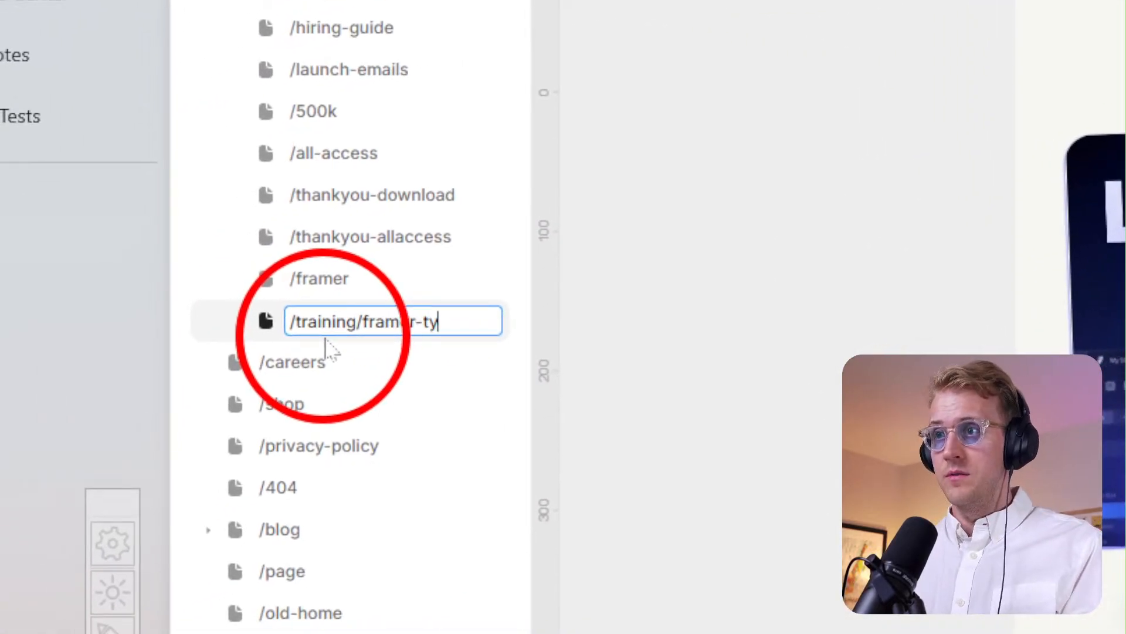
{"action": "key", "text": "Return"}
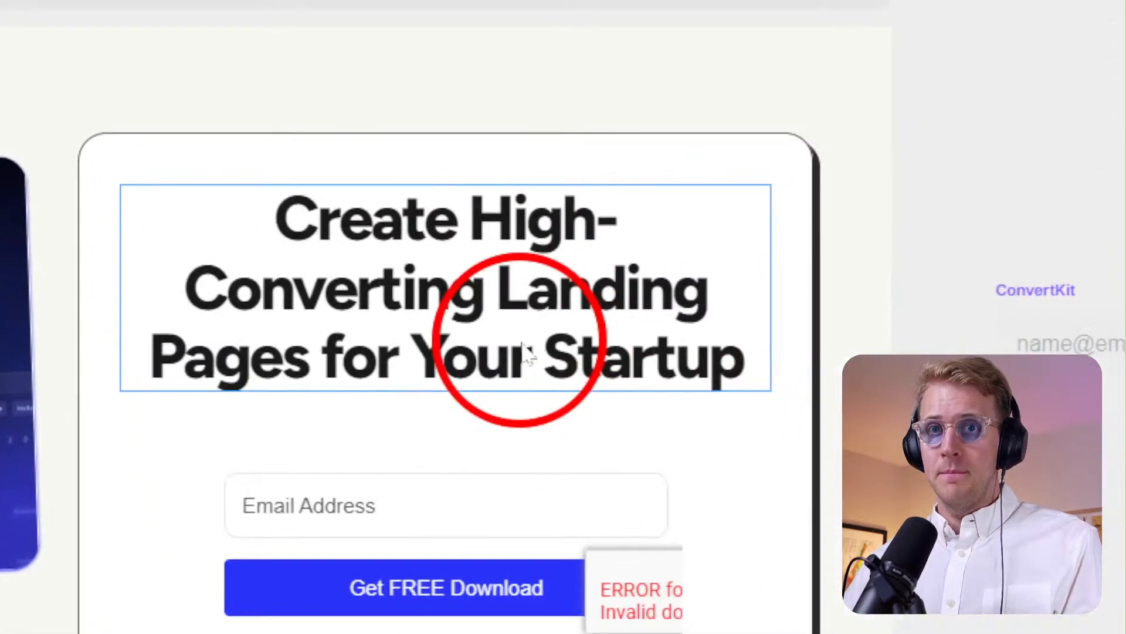
Remove the signup form from the copied page's card and replace its headline with "Success! Check your inbox.".
{"action": "key", "text": "Delete"}
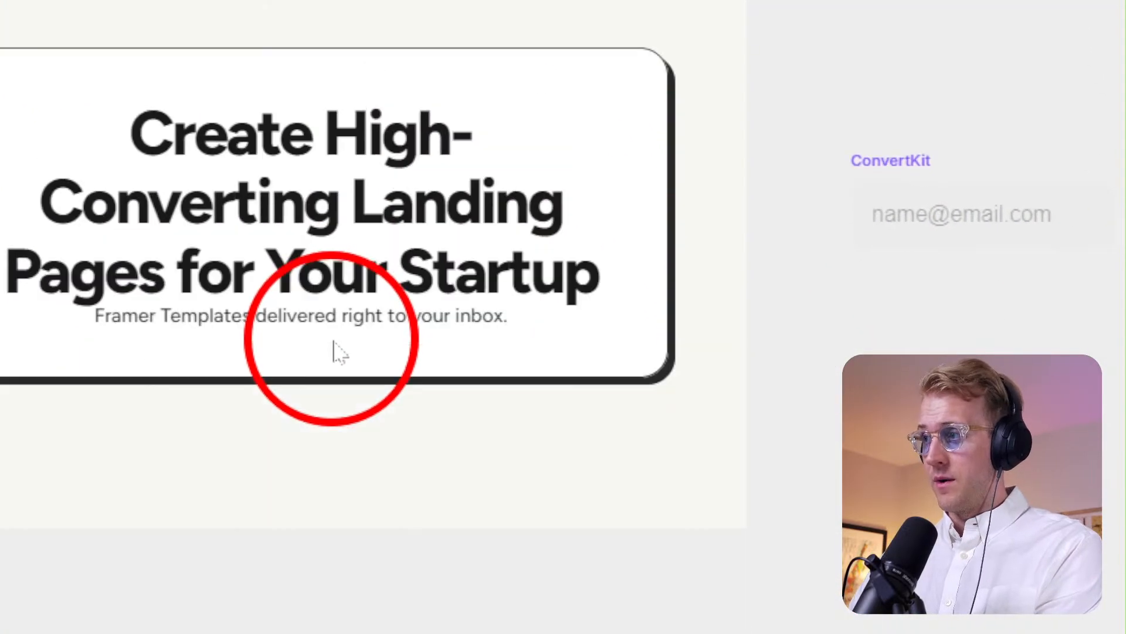
{"action": "double_click", "coordinate": [301, 197]}
{"action": "key", "text": "ctrl+a"}
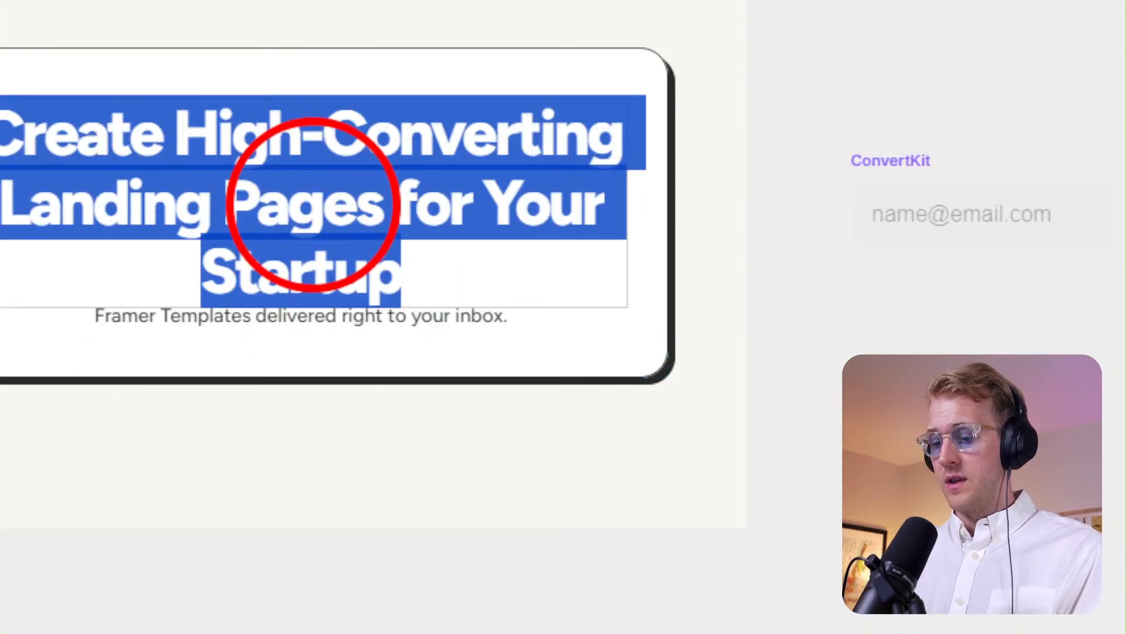
{"action": "type", "text": "Success! Thanksa f"}
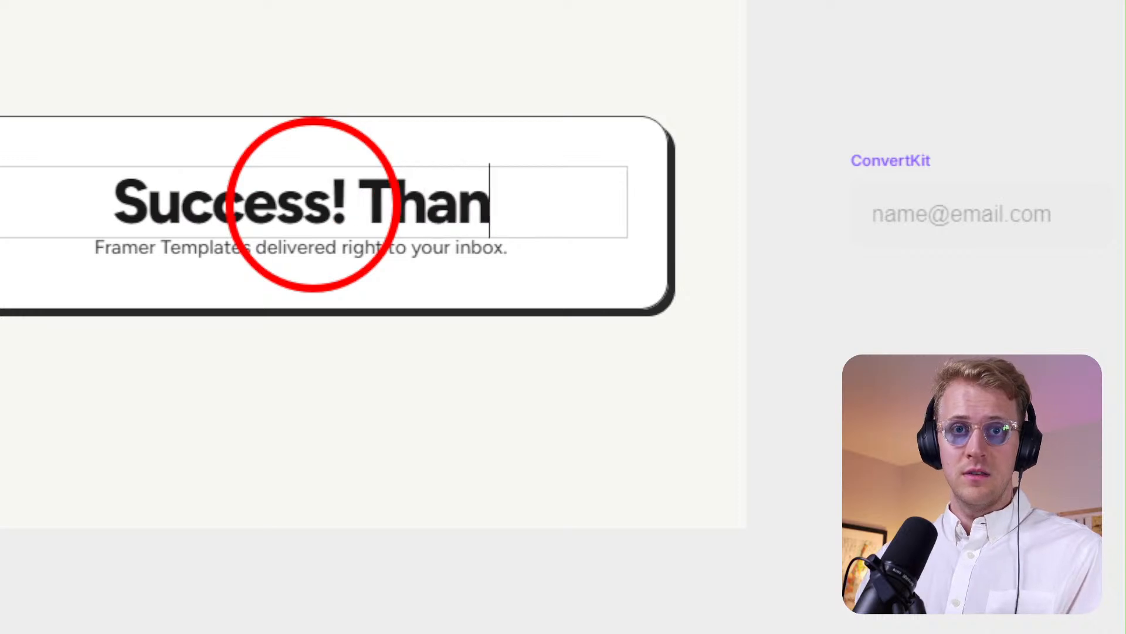
{"action": "key", "text": "BackSpace"}
{"action": "key", "text": "BackSpace"}
{"action": "key", "text": "BackSpace"}
{"action": "key", "text": "BackSpace"}
{"action": "key", "text": "BackSpace"}
{"action": "key", "text": "BackSpace"}
{"action": "key", "text": "BackSpace"}
{"action": "key", "text": "BackSpace"}
{"action": "key", "text": "BackSpace"}
{"action": "key", "text": "BackSpace"}
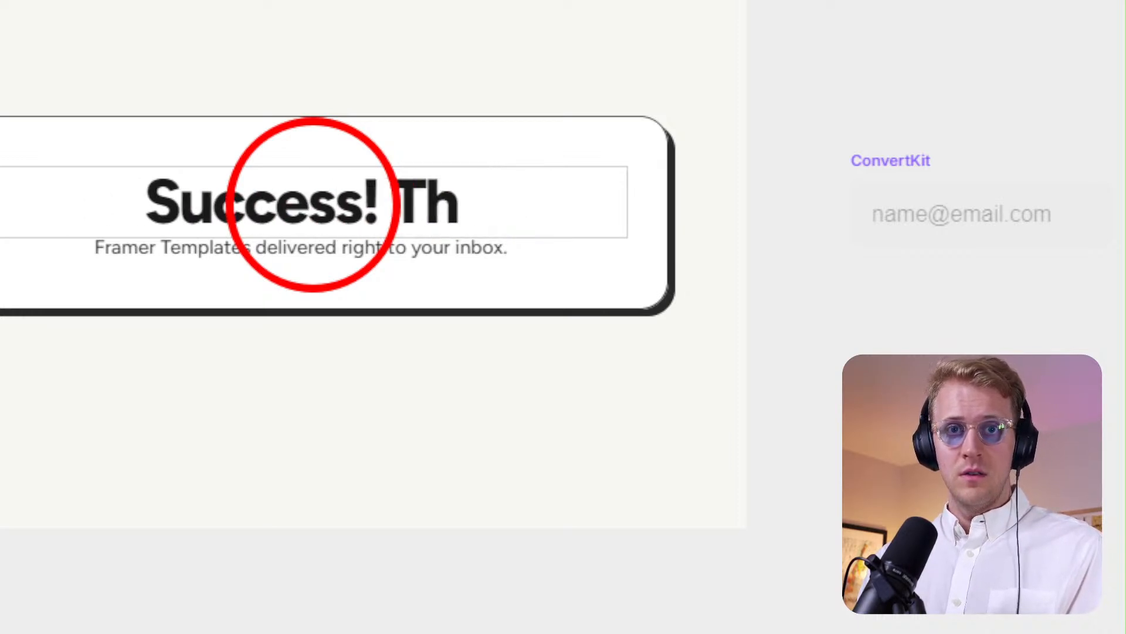
{"action": "type", "text": "Check your inbox."}
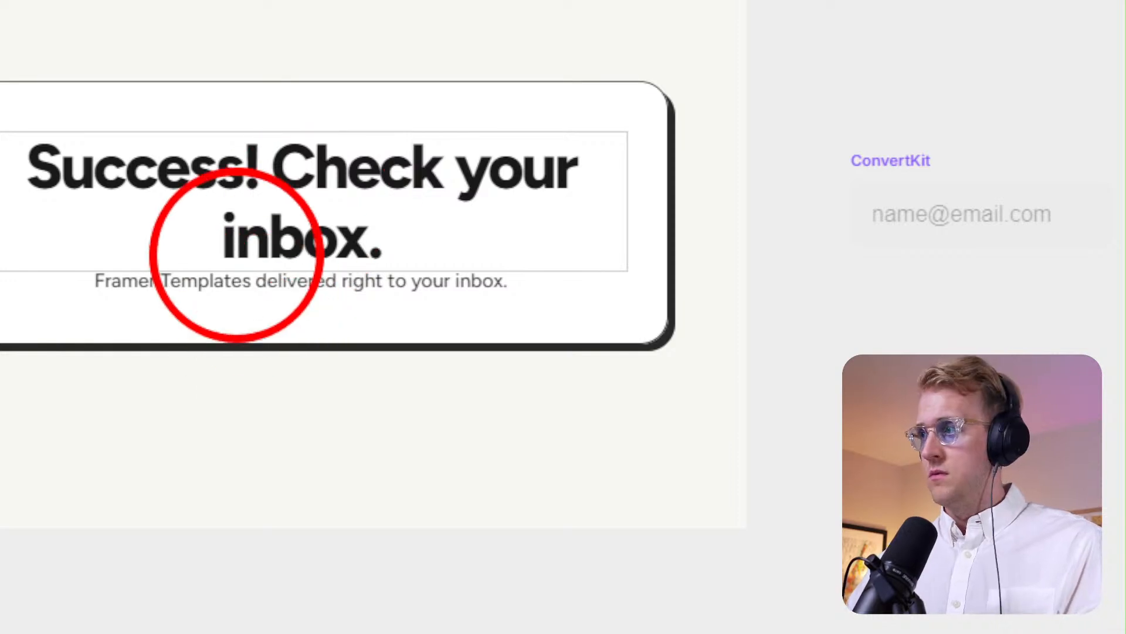
Replace the text under the headline with "Your templates are on the way. Should be 5-10 minutes".
{"action": "left_click", "coordinate": [316, 291]}
{"action": "double_click", "coordinate": [314, 281]}
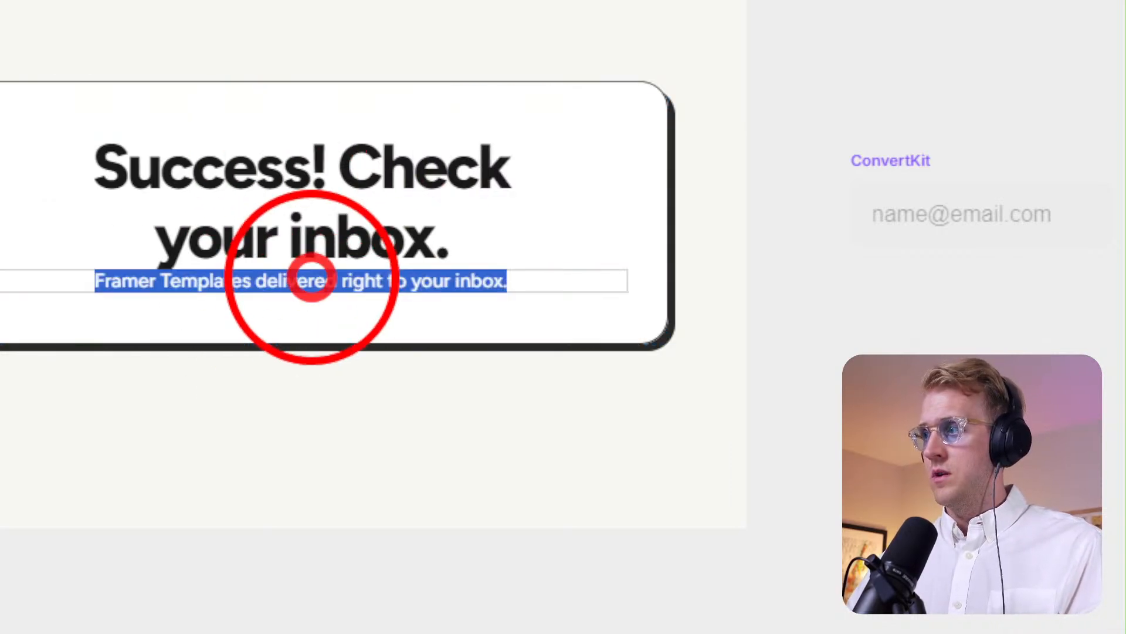
{"action": "type", "text": "Your"}
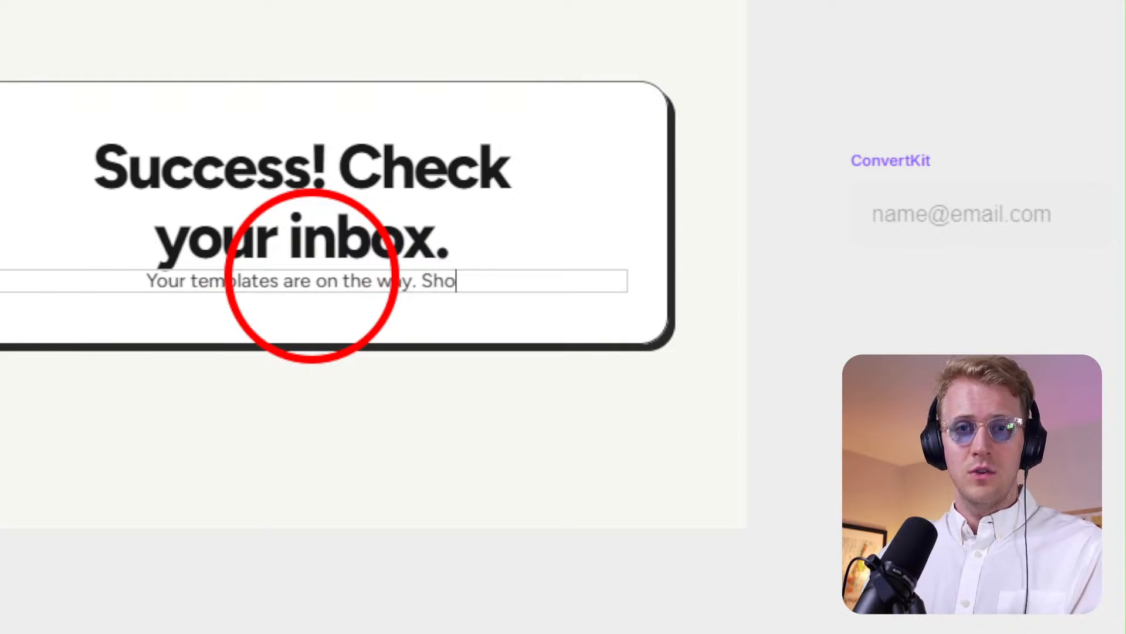
{"action": "type", "text": "templates are on the way. Should be 5-"}
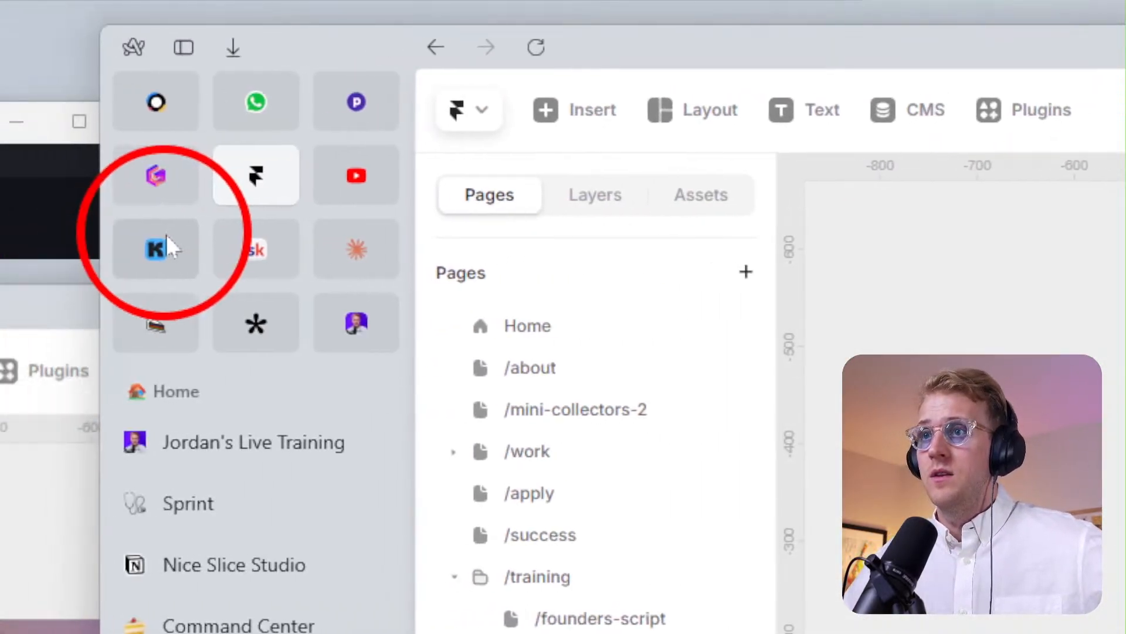
Switch to Kit and save the form's redirect URL with the path ending changed to training/framer-ty.
{"action": "left_click", "coordinate": [0, 246]}
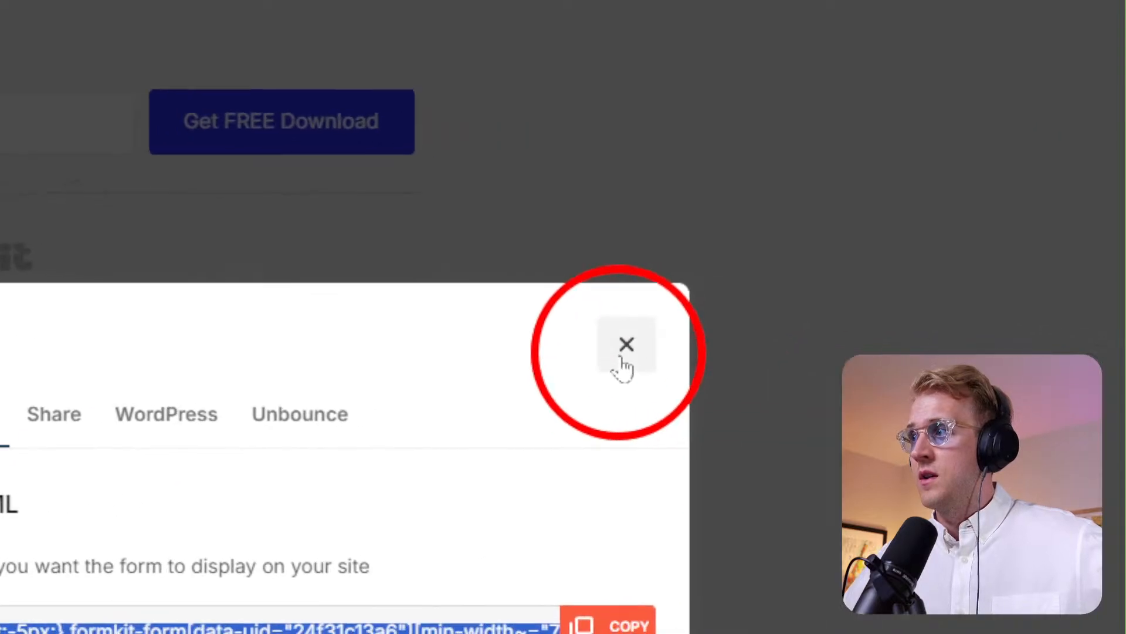
{"action": "left_click", "coordinate": [1040, 366]}
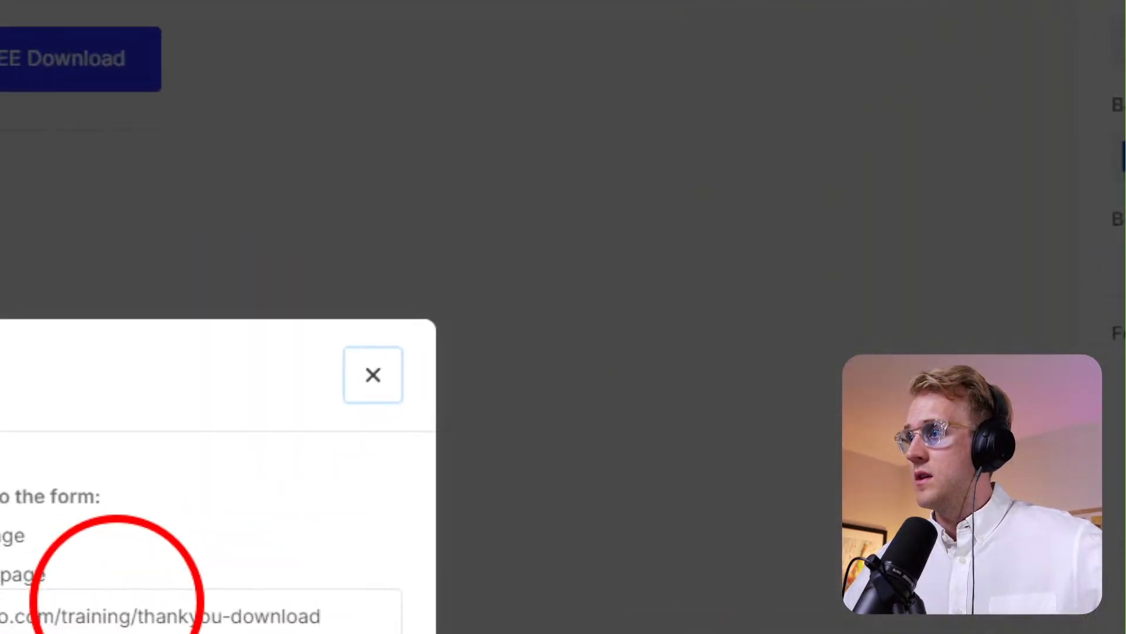
{"action": "left_click_drag", "start_coordinate": [284, 442], "coordinate": [352, 355]}
{"action": "type", "text": "framer-ty"}
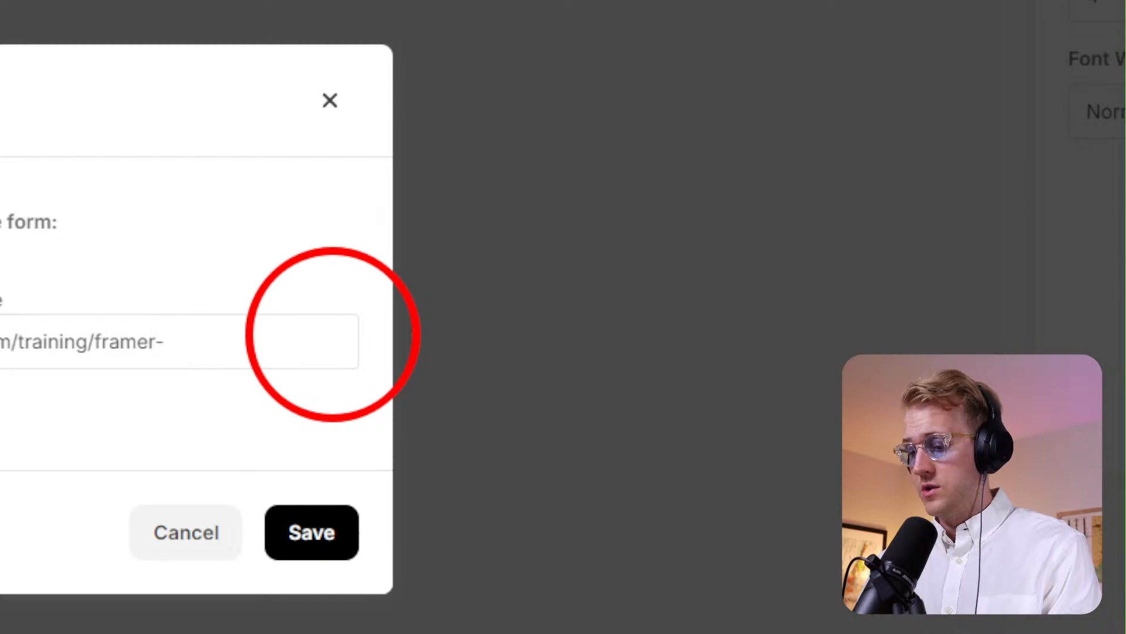
{"action": "left_click", "coordinate": [310, 532]}
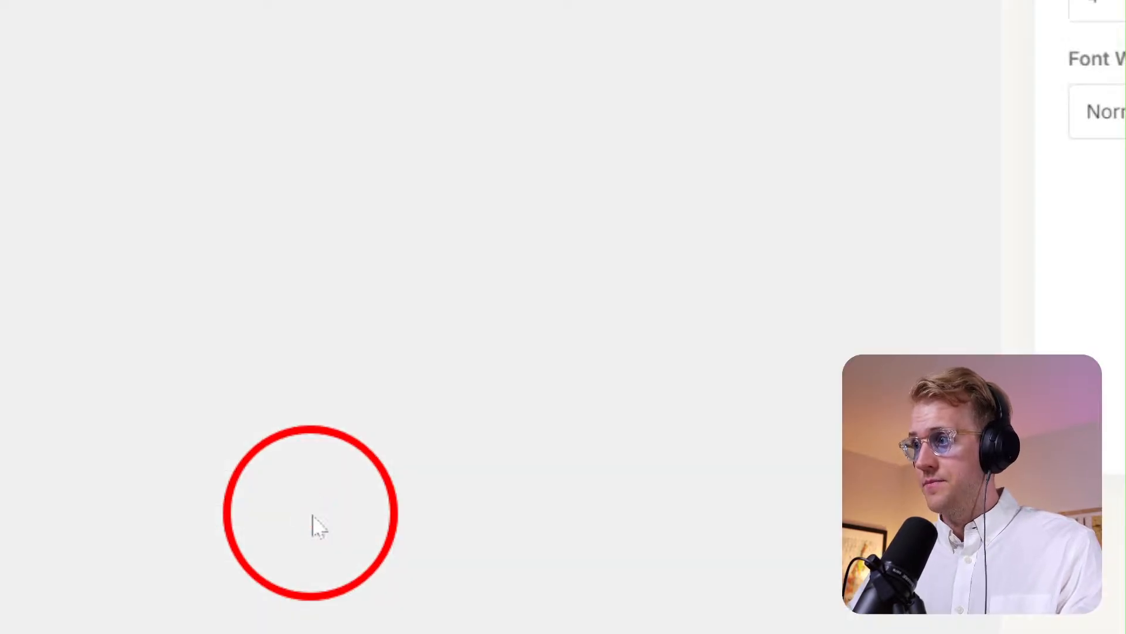
Copy the form's embed code from Kit, and in Framer select the form embed on the /framer page.
{"action": "left_click", "coordinate": [1118, 53]}
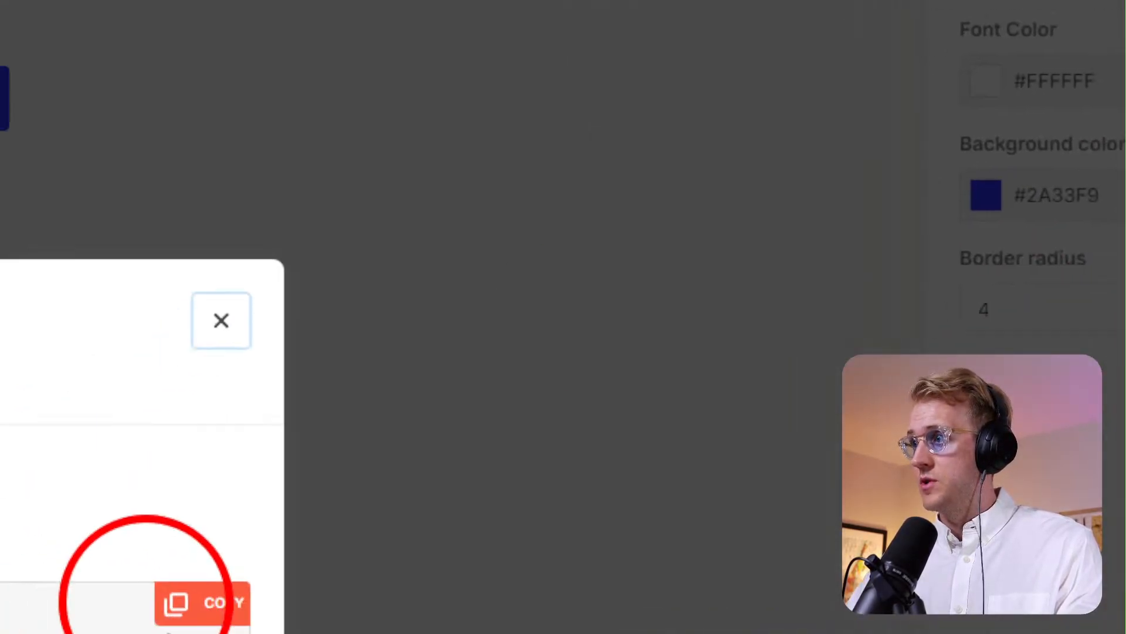
{"action": "left_click", "coordinate": [276, 457]}
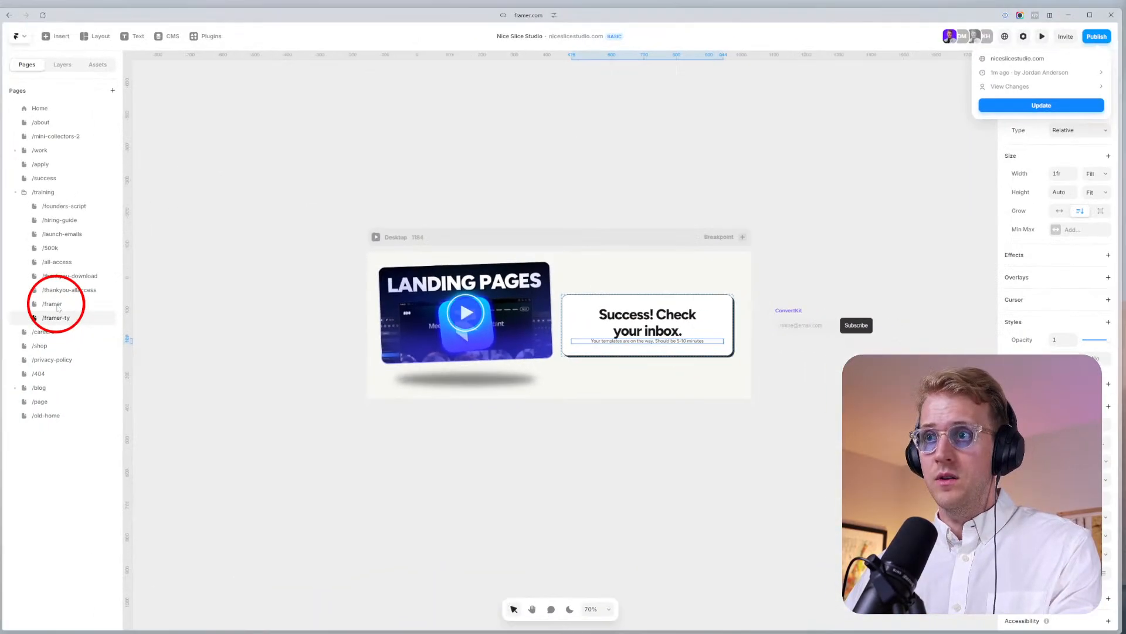
{"action": "left_click", "coordinate": [53, 303]}
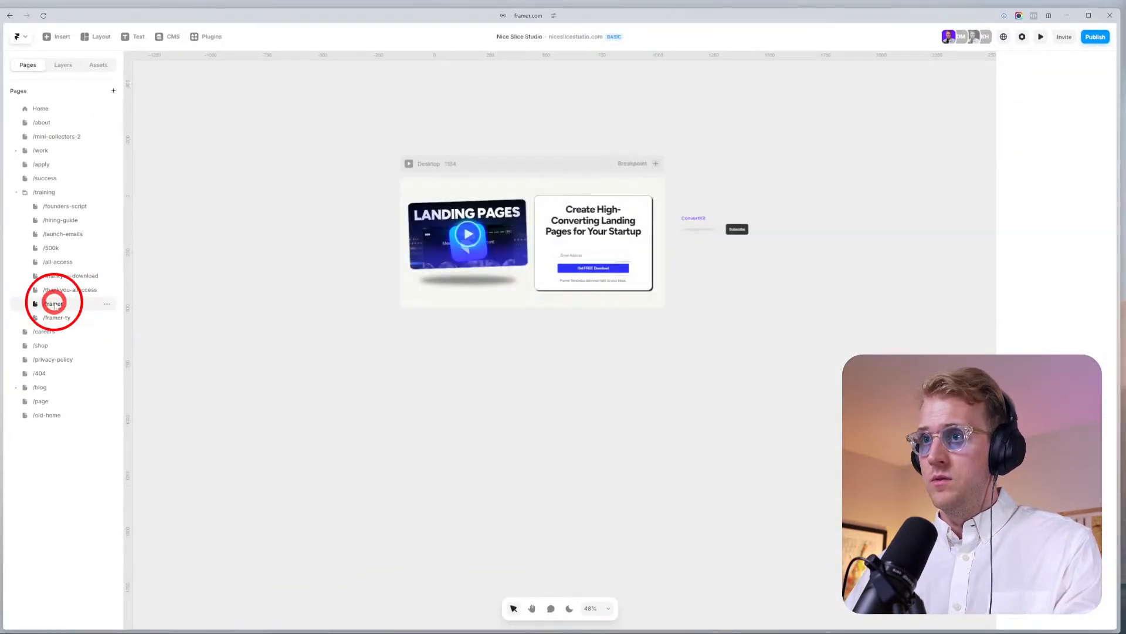
{"action": "left_click", "coordinate": [586, 255]}
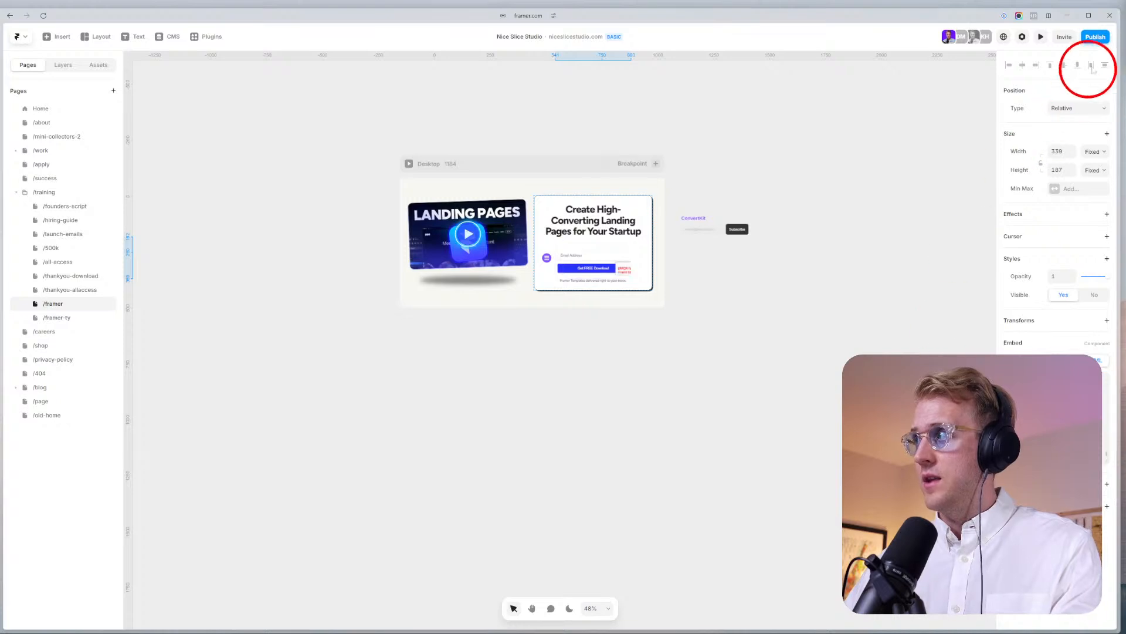
Publish the site update, and test the live page's signup form by submitting an e-mail address.
{"action": "left_click", "coordinate": [1097, 37]}
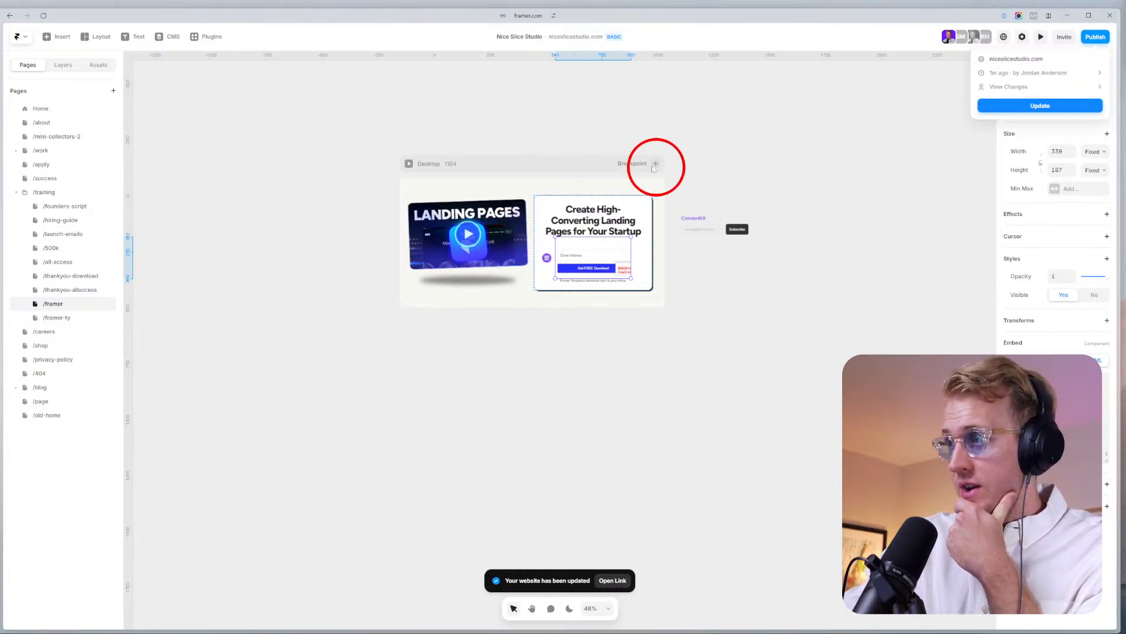
{"action": "scroll", "coordinate": [645, 335], "scroll_direction": "up", "scroll_amount": 3}
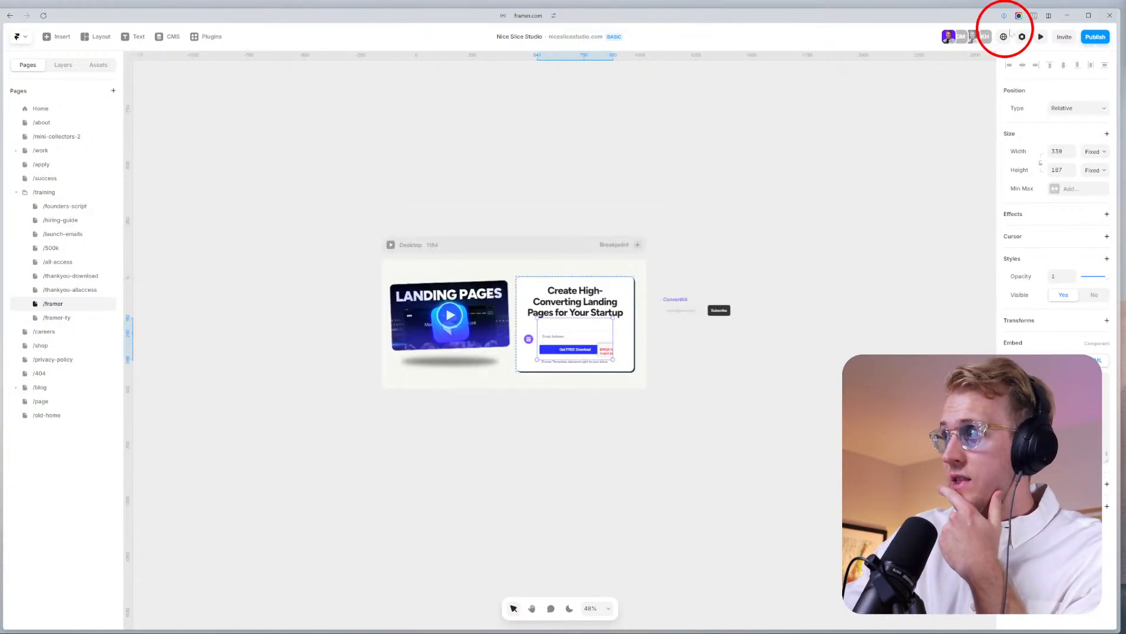
{"action": "left_click", "coordinate": [1093, 37]}
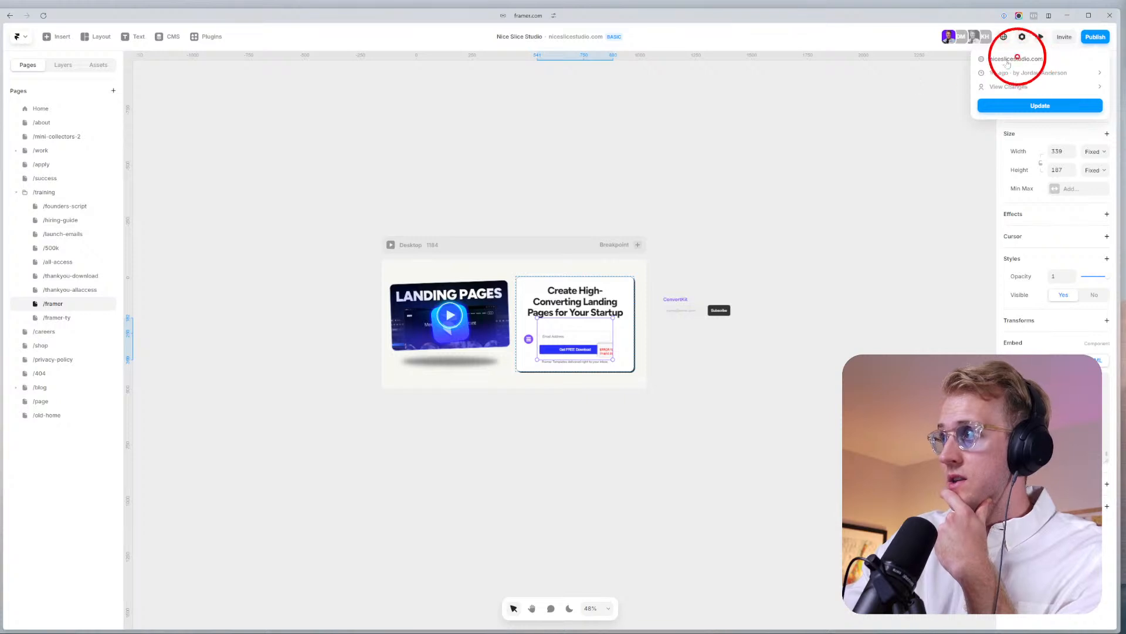
{"action": "left_click", "coordinate": [1016, 59]}
{"action": "left_click", "coordinate": [999, 53]}
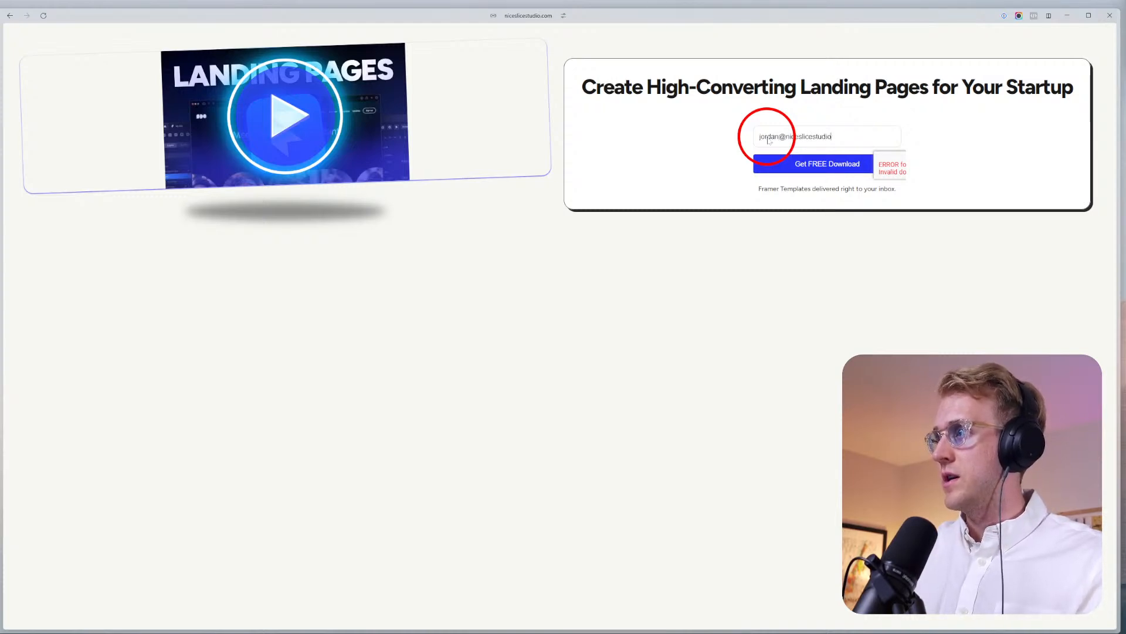
{"action": "left_click", "coordinate": [786, 165]}
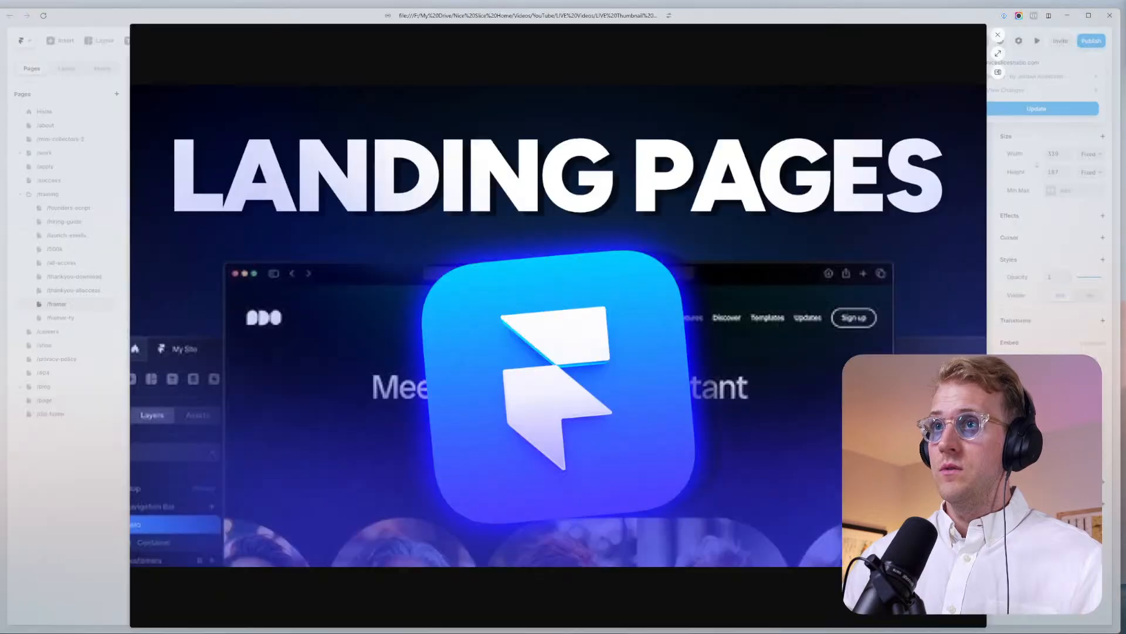
Close the enlarged thumbnail image, return to the site's page list, and delete the /framer-ty page.
{"action": "left_click", "coordinate": [998, 35]}
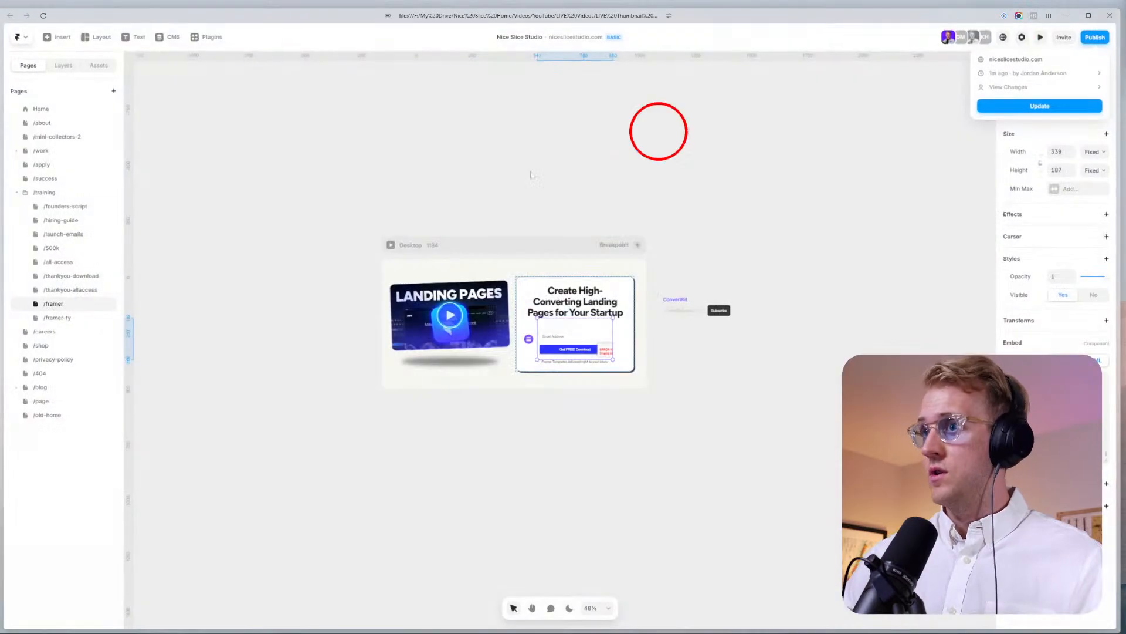
{"action": "left_click", "coordinate": [61, 322]}
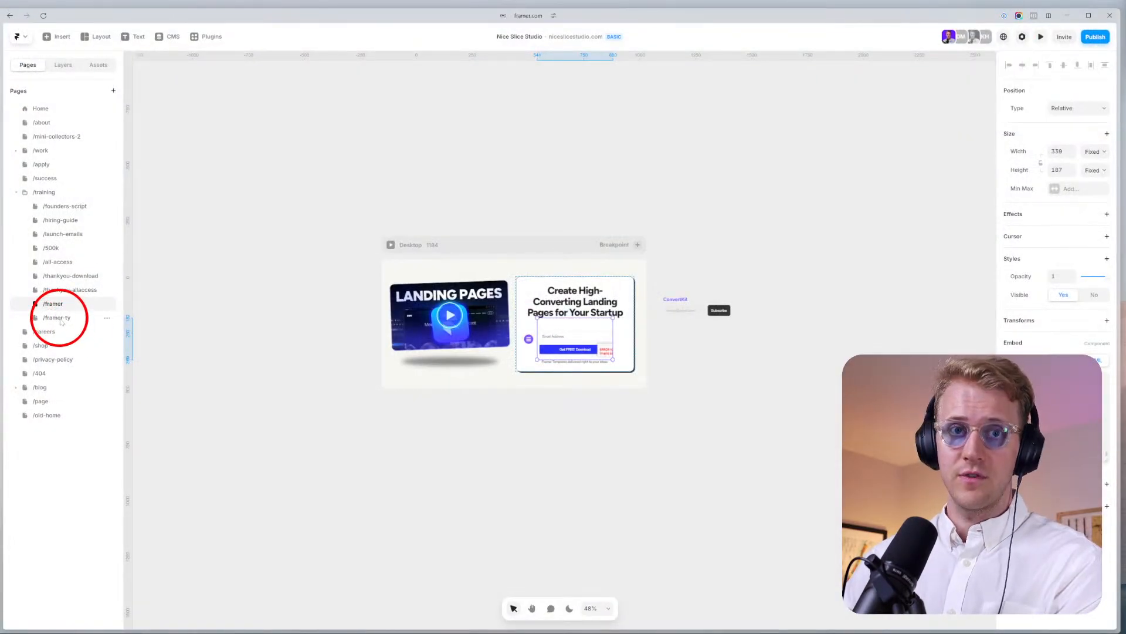
{"action": "left_click", "coordinate": [56, 319]}
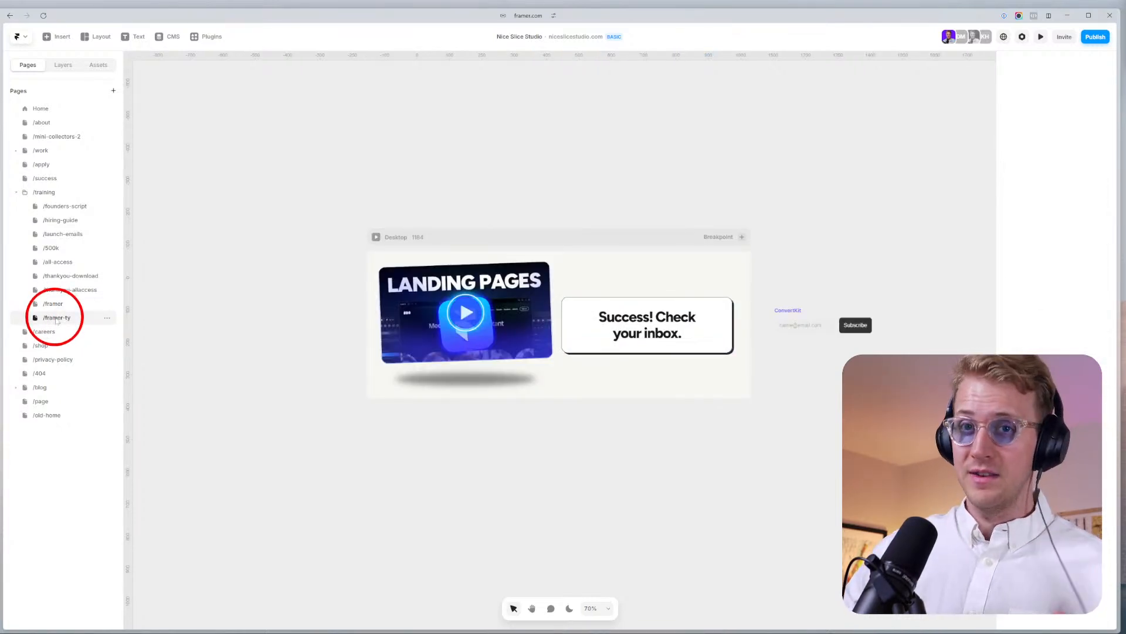
{"action": "left_click", "coordinate": [69, 404]}
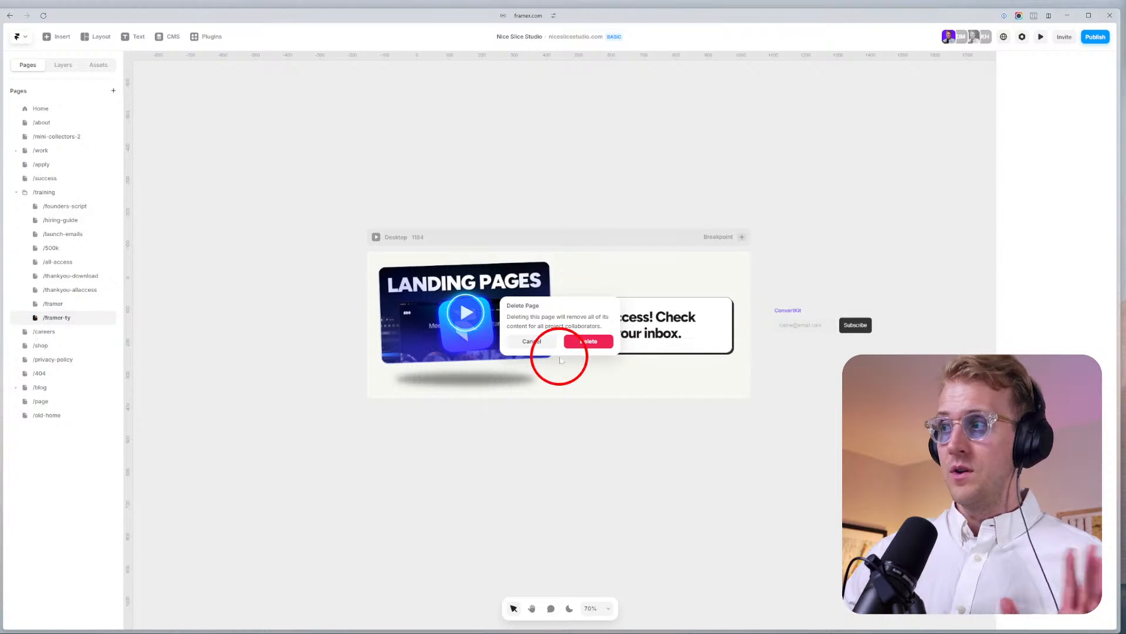
{"action": "left_click", "coordinate": [587, 344]}
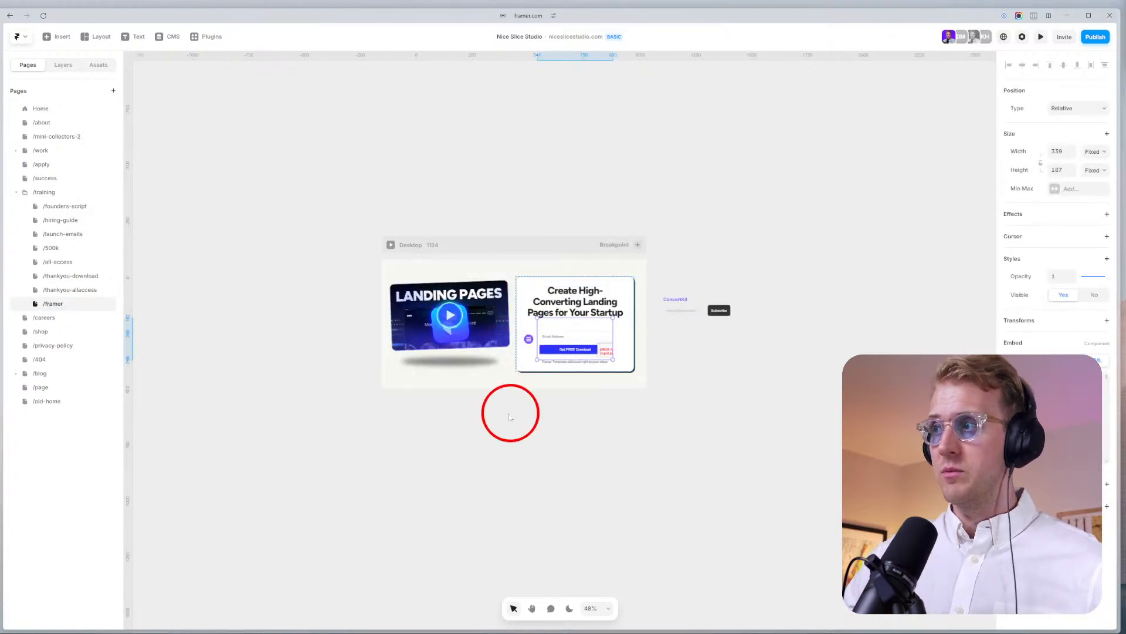
Preview the /framer page, narrow the preview to a width of about 924 to check its responsiveness, and return to the canvas.
{"action": "scroll", "coordinate": [528, 365], "scroll_direction": "up", "scroll_amount": 3}
{"action": "left_click", "coordinate": [446, 380]}
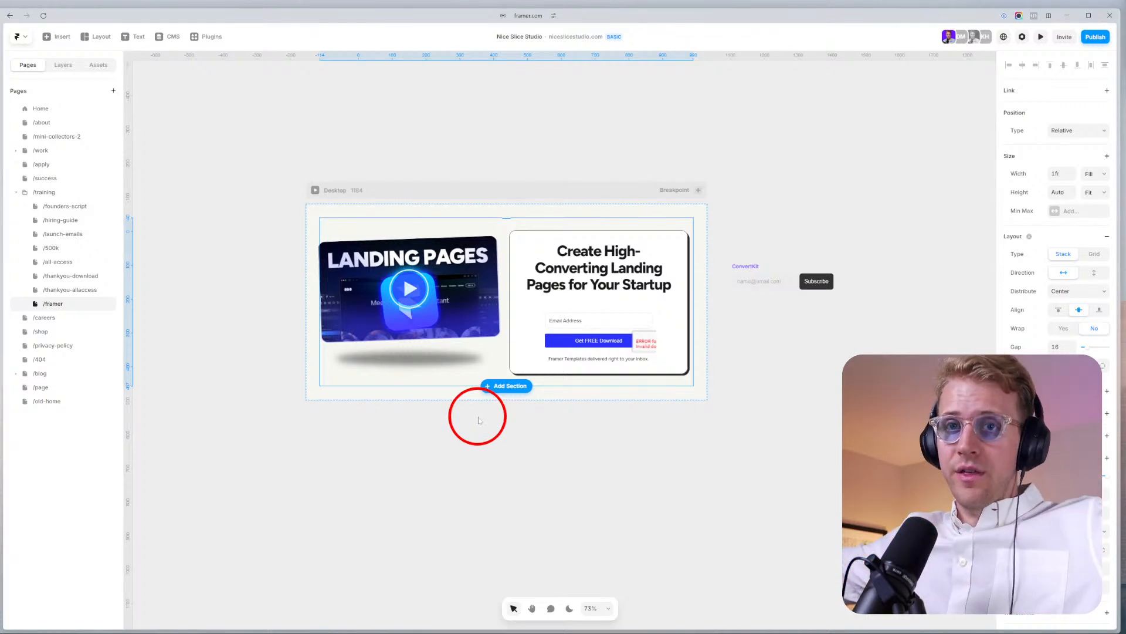
{"action": "left_click", "coordinate": [1042, 37]}
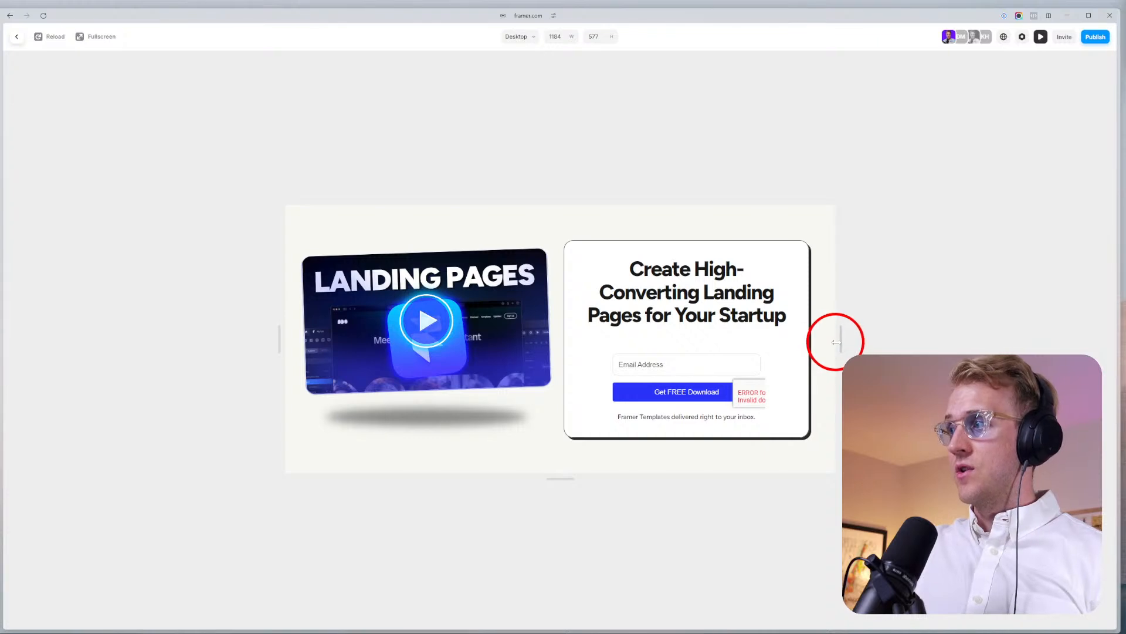
{"action": "left_click_drag", "start_coordinate": [836, 342], "coordinate": [774, 342]}
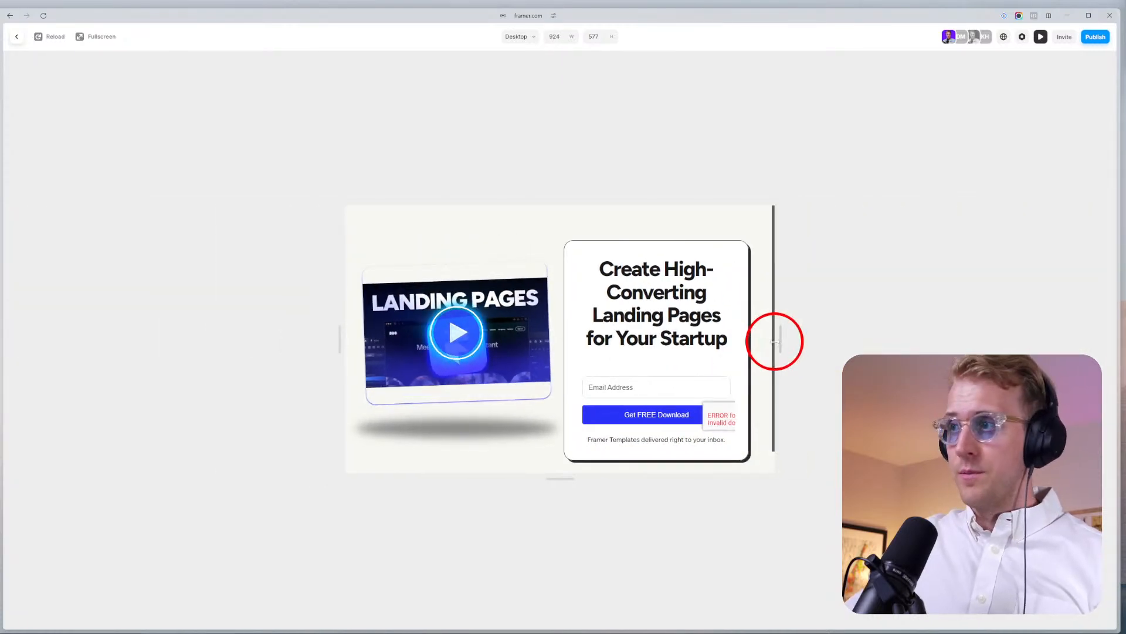
{"action": "left_click", "coordinate": [1042, 37]}
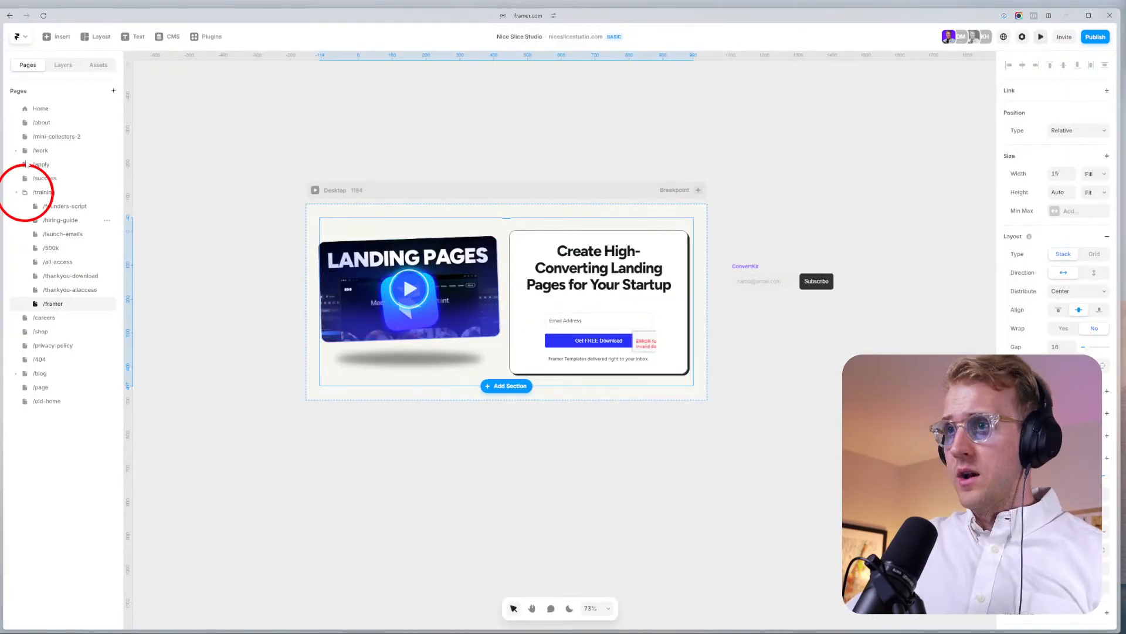
Give the Play Button frame in the Left Column a relative max width of 100%, with its width-to-height ratio locked.
{"action": "left_click", "coordinate": [62, 66]}
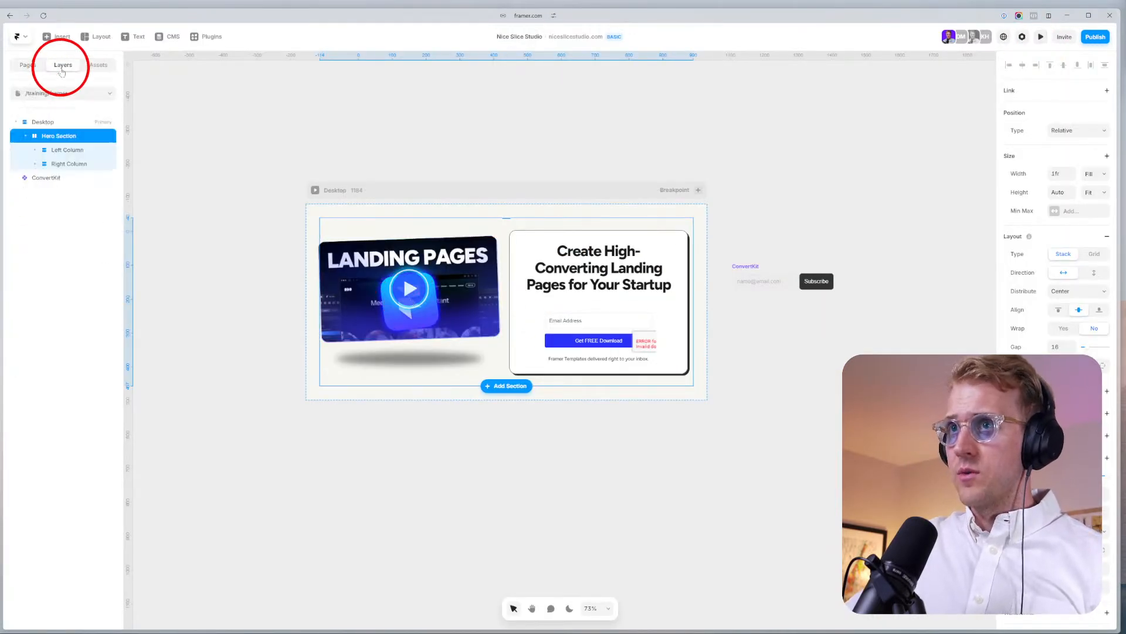
{"action": "left_click", "coordinate": [56, 149]}
{"action": "left_click", "coordinate": [65, 165]}
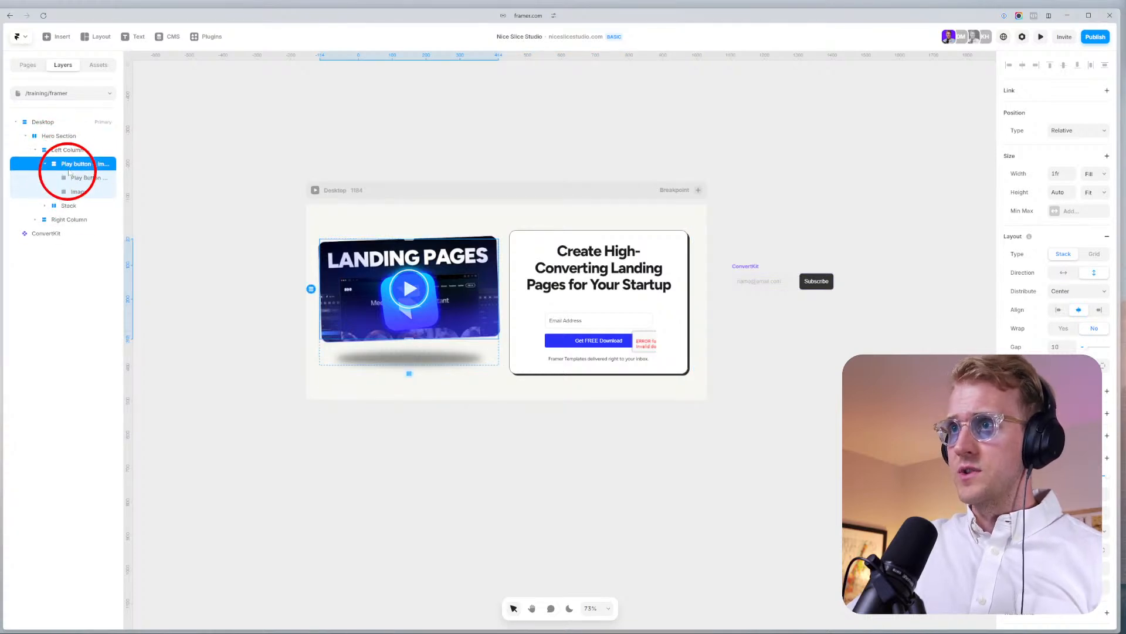
{"action": "left_click", "coordinate": [82, 177]}
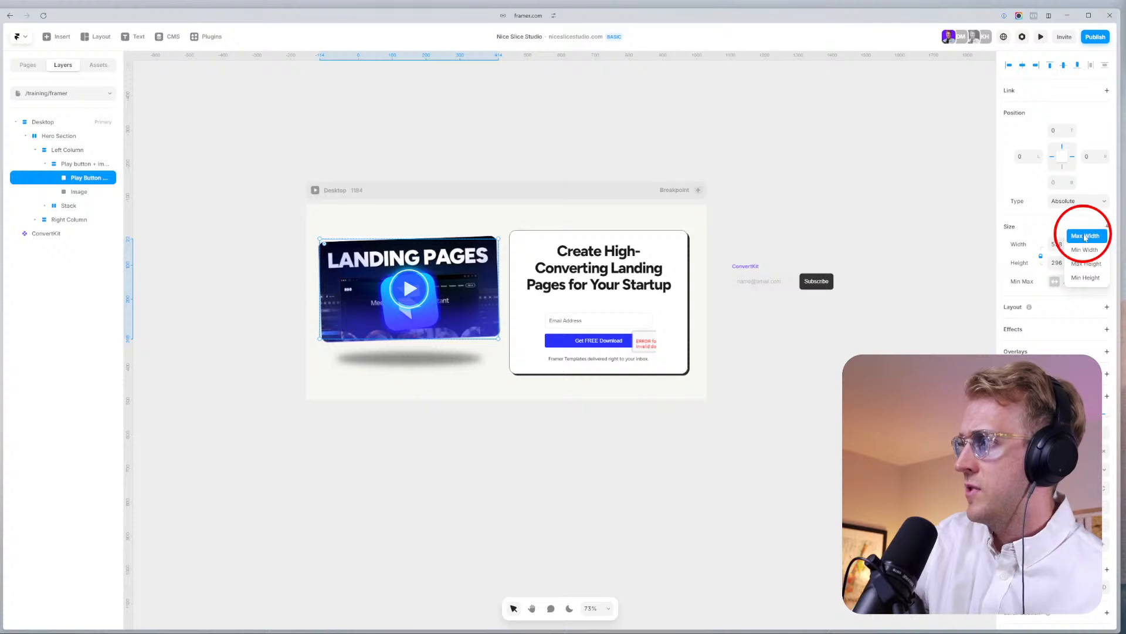
{"action": "left_click", "coordinate": [1085, 236]}
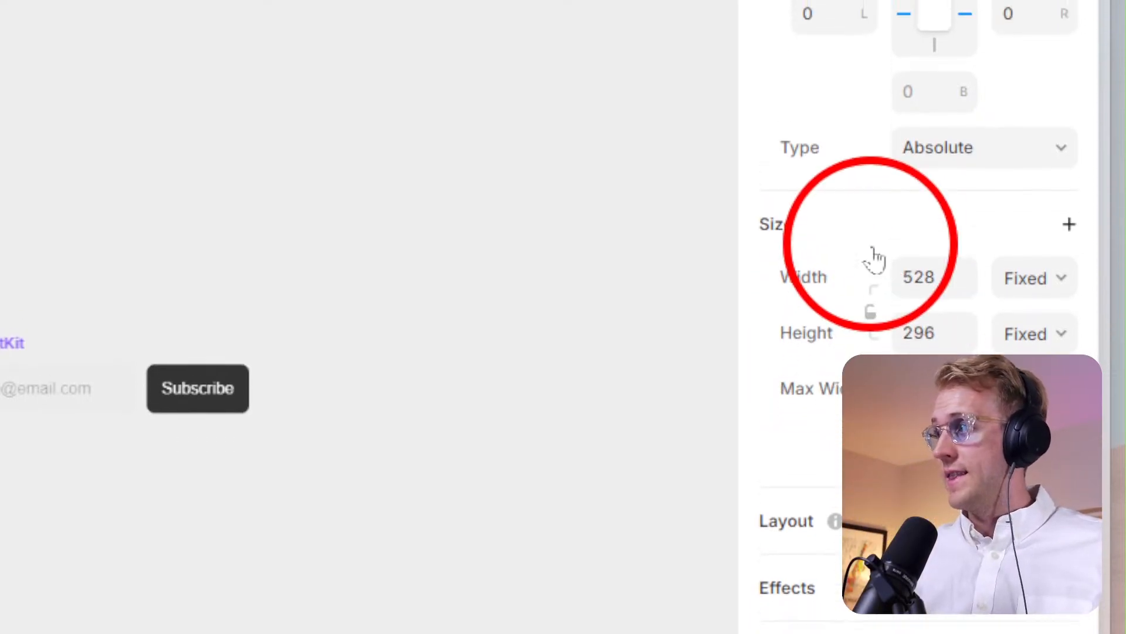
{"action": "left_click", "coordinate": [870, 341]}
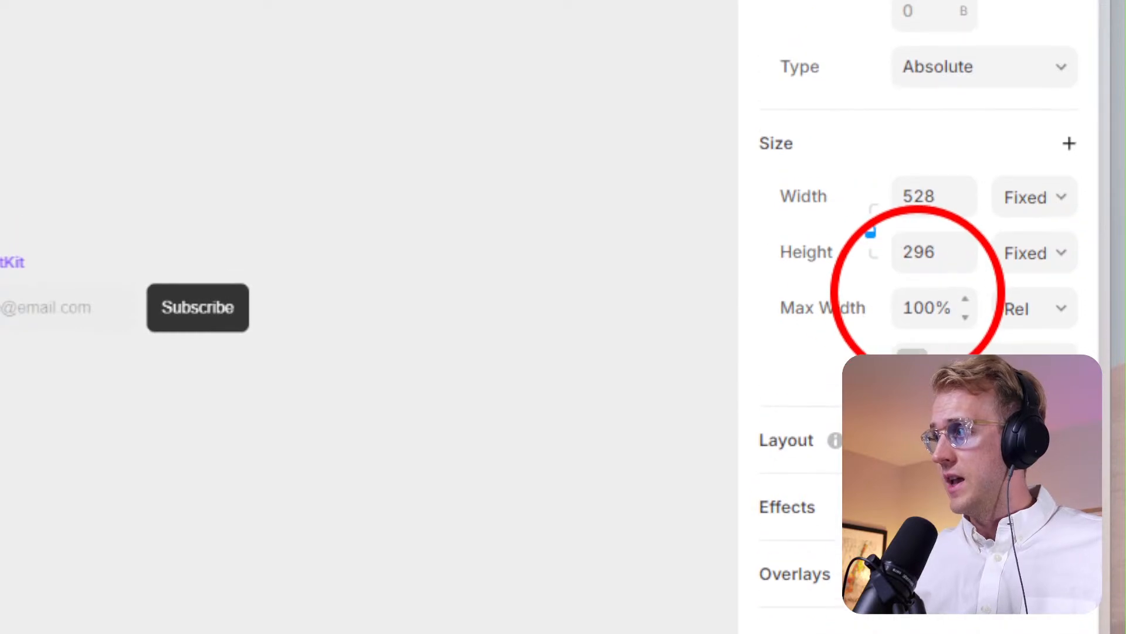
{"action": "left_click", "coordinate": [927, 382]}
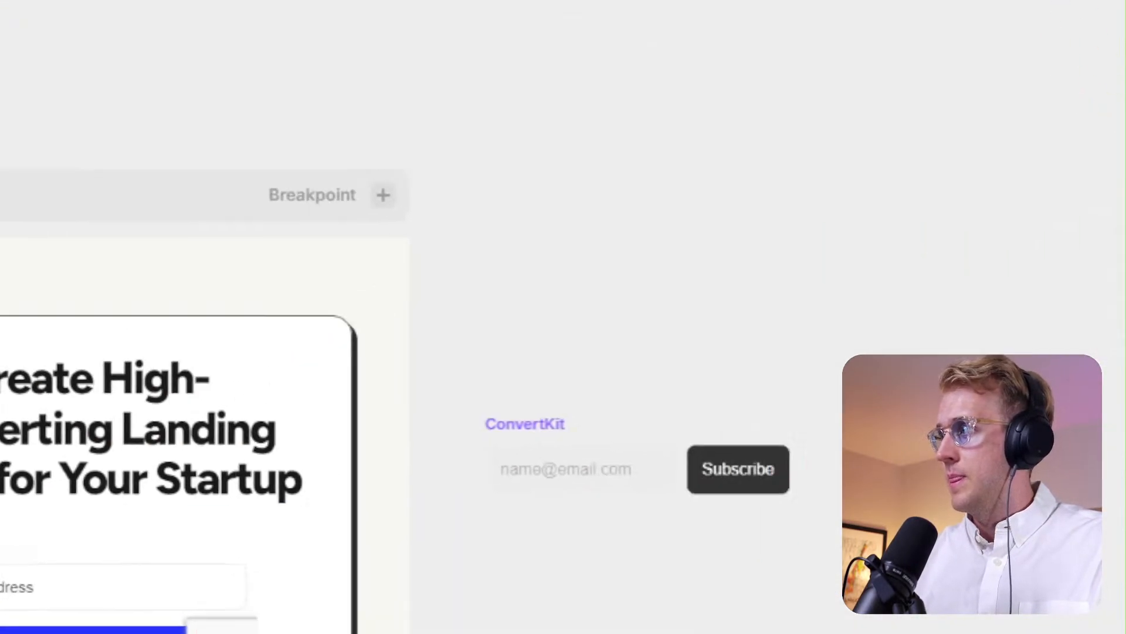
Set the play button layer's bottom offset to 0 and adjust its edge pins so it spans its frame.
{"action": "left_click", "coordinate": [1016, 318]}
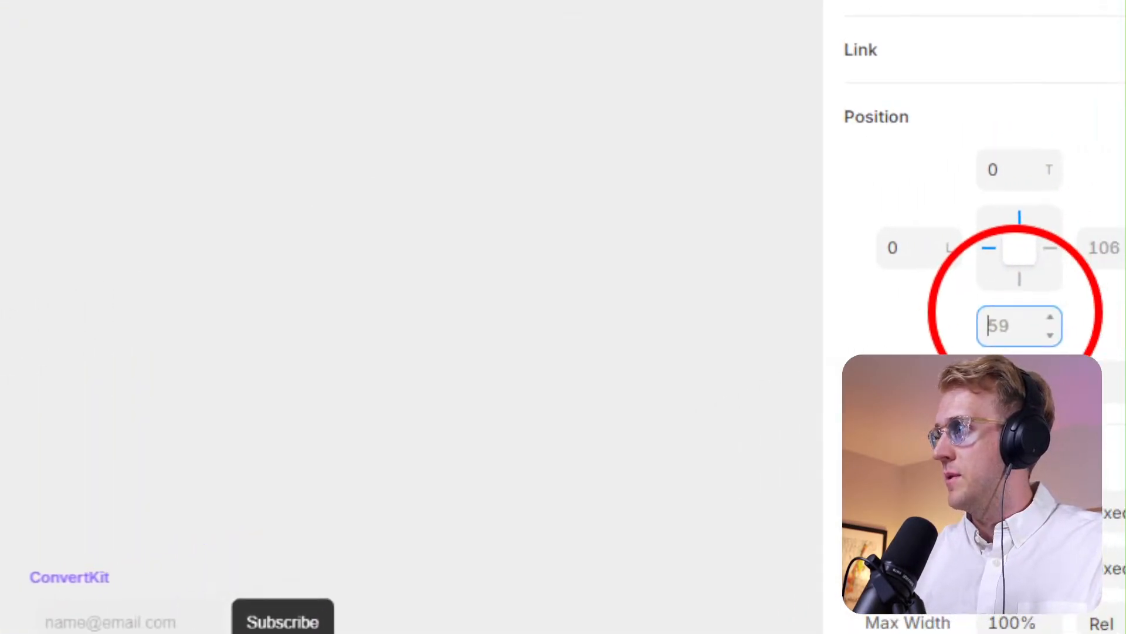
{"action": "type", "text": "0"}
{"action": "key", "text": "Return"}
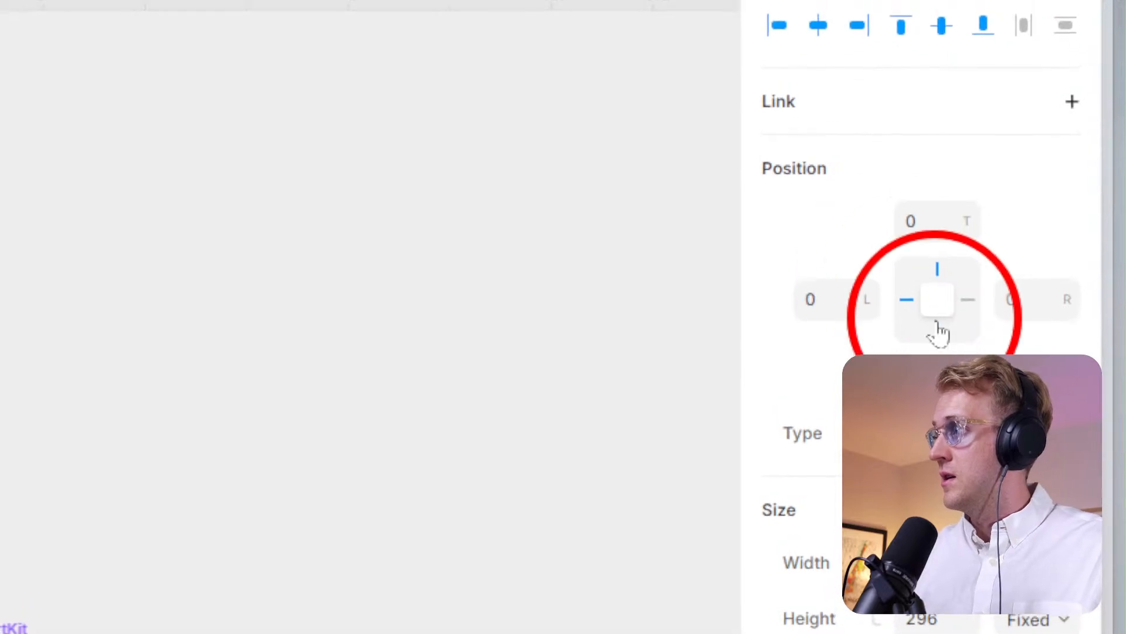
{"action": "left_click", "coordinate": [948, 294]}
{"action": "left_click", "coordinate": [1059, 329]}
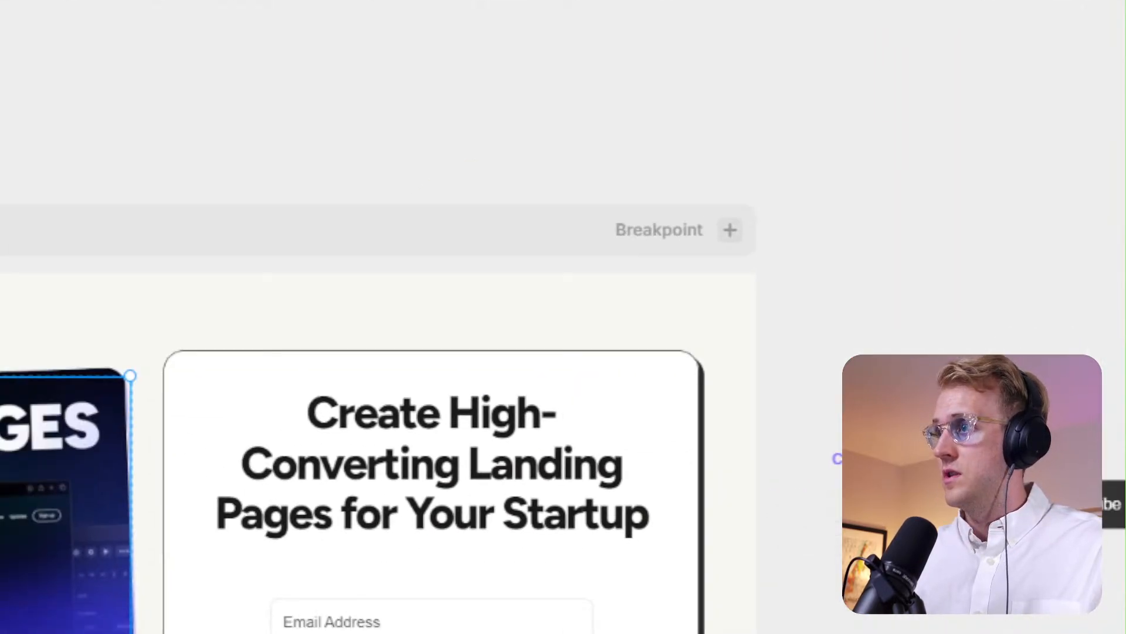
Select the hero Image layer and preview the page, widening the desktop preview to 1440 px before returning to the canvas.
{"action": "left_click", "coordinate": [140, 411]}
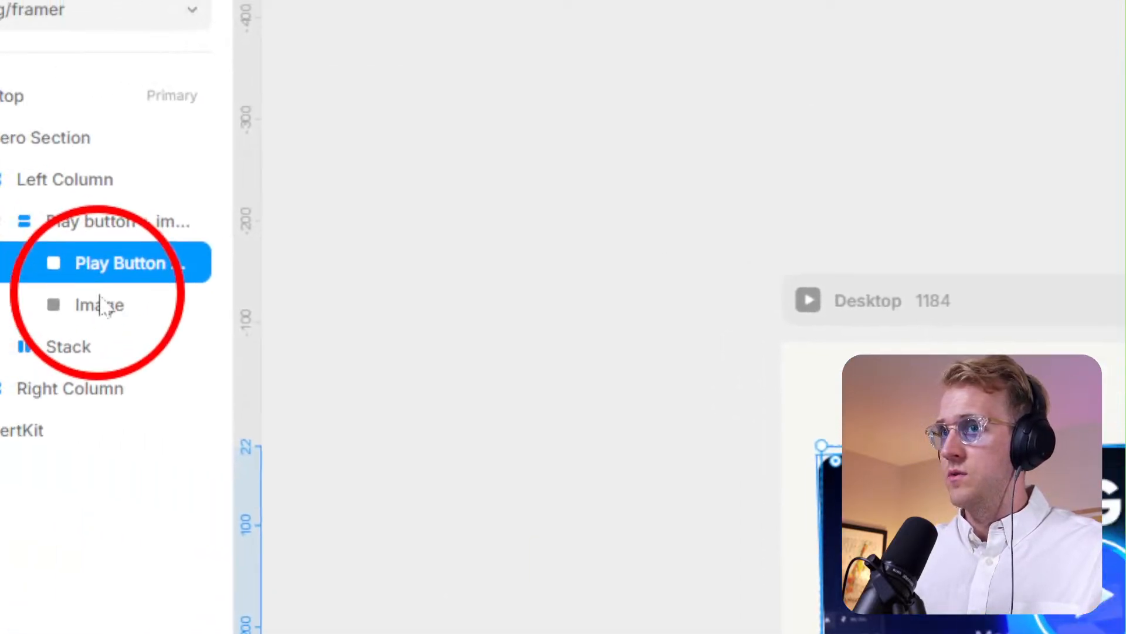
{"action": "left_click", "coordinate": [101, 304]}
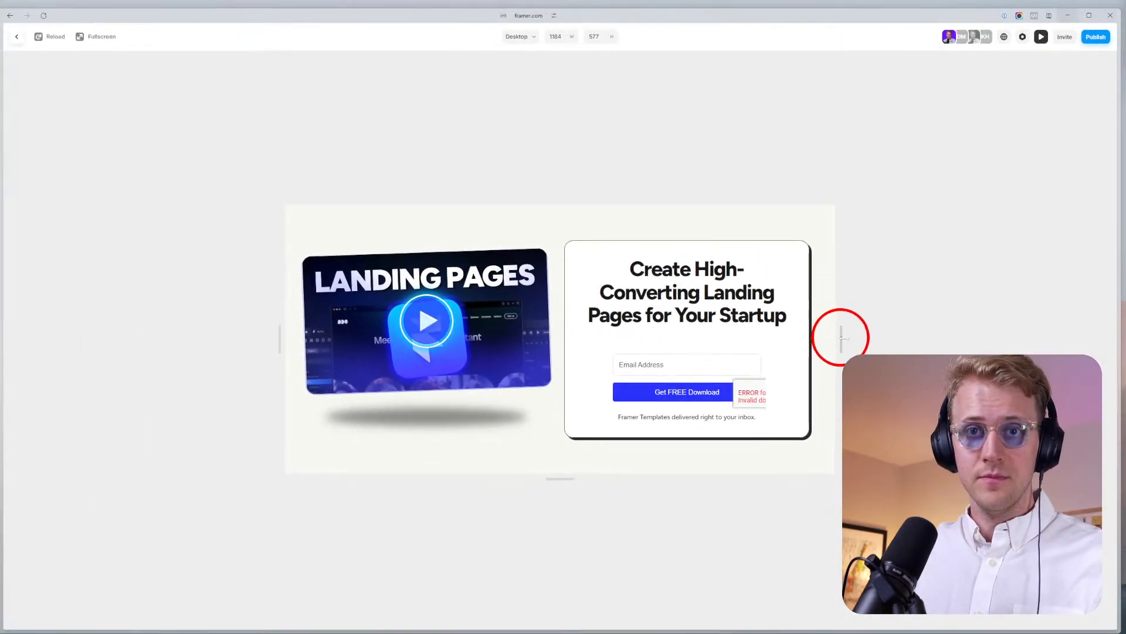
{"action": "left_click_drag", "start_coordinate": [842, 337], "coordinate": [905, 318]}
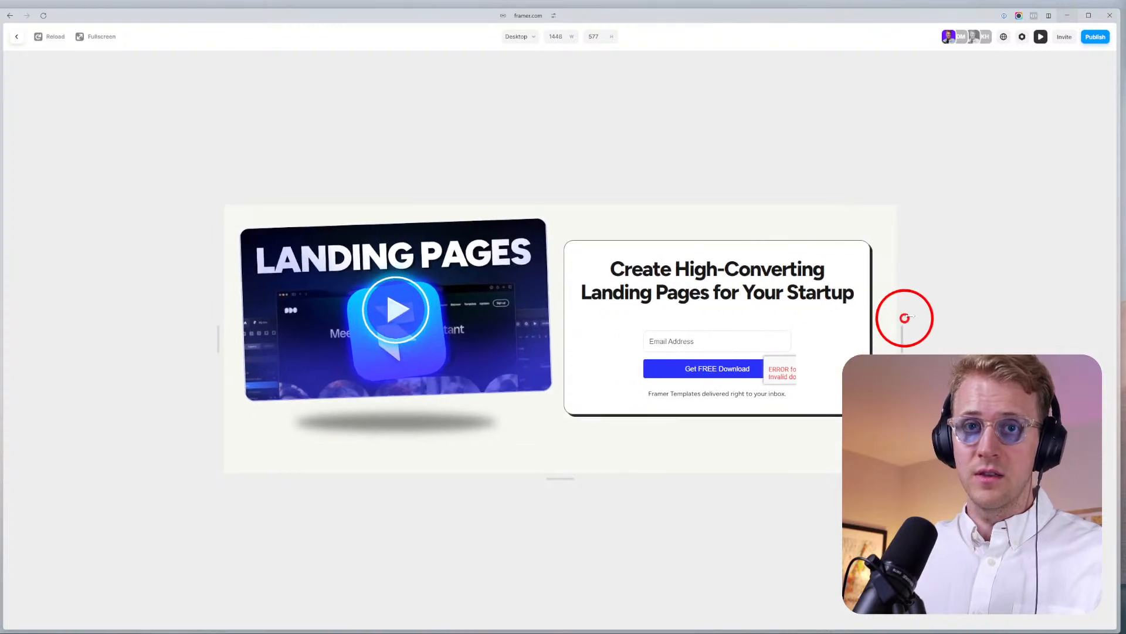
{"action": "left_click", "coordinate": [1040, 38]}
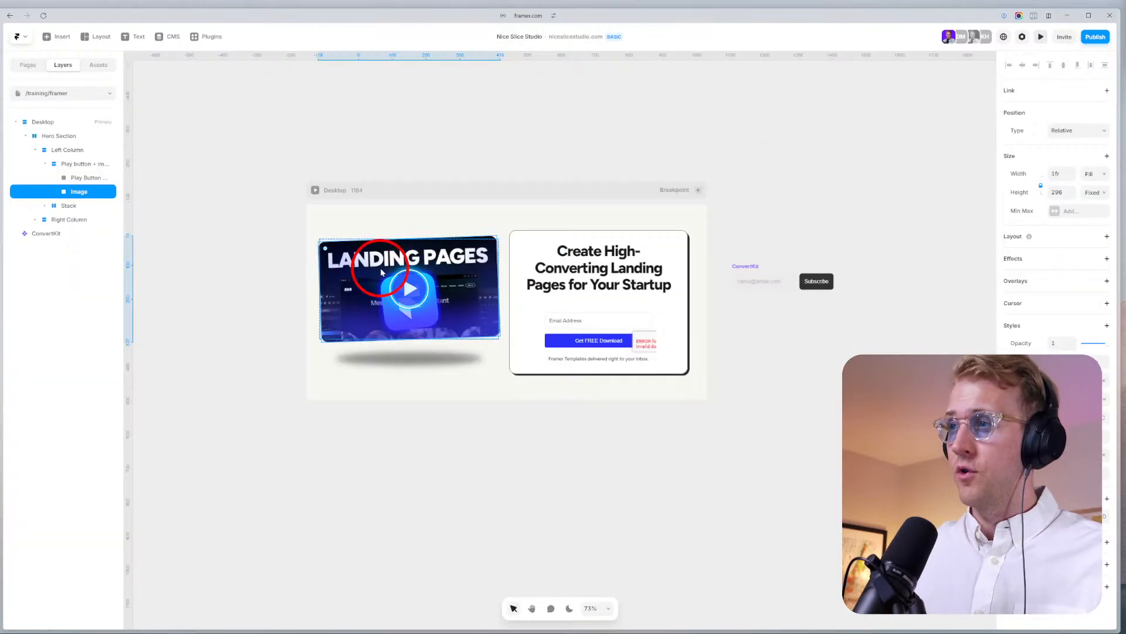
Set the height of the Left Column in the hero section to Fill.
{"action": "left_click", "coordinate": [69, 161]}
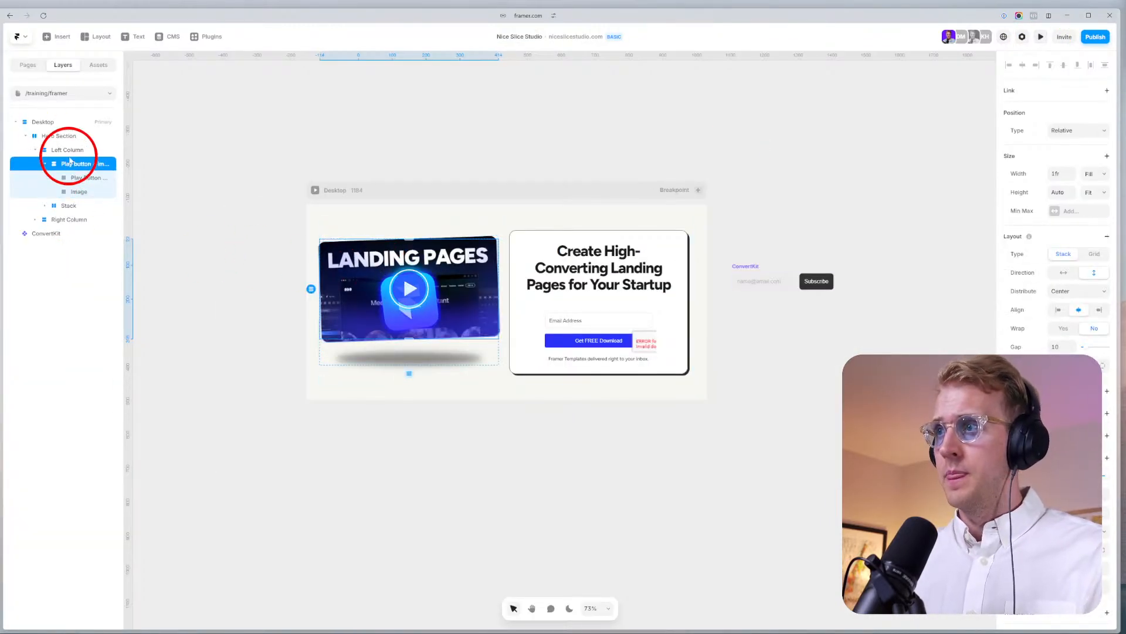
{"action": "left_click", "coordinate": [65, 150]}
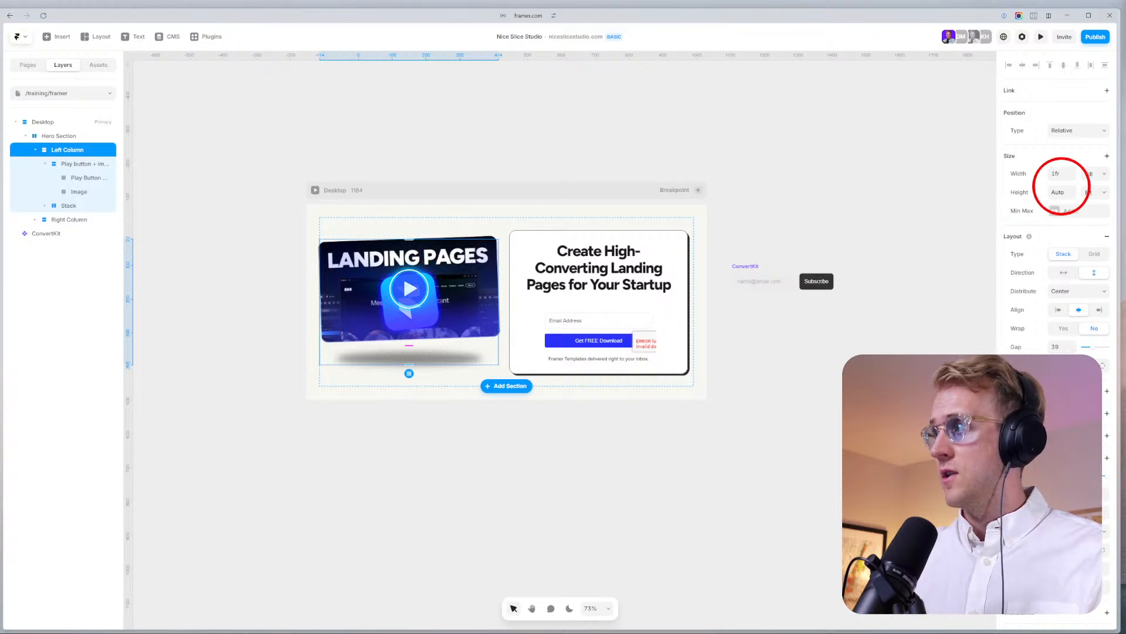
{"action": "left_click", "coordinate": [1095, 193]}
{"action": "left_click", "coordinate": [1095, 233]}
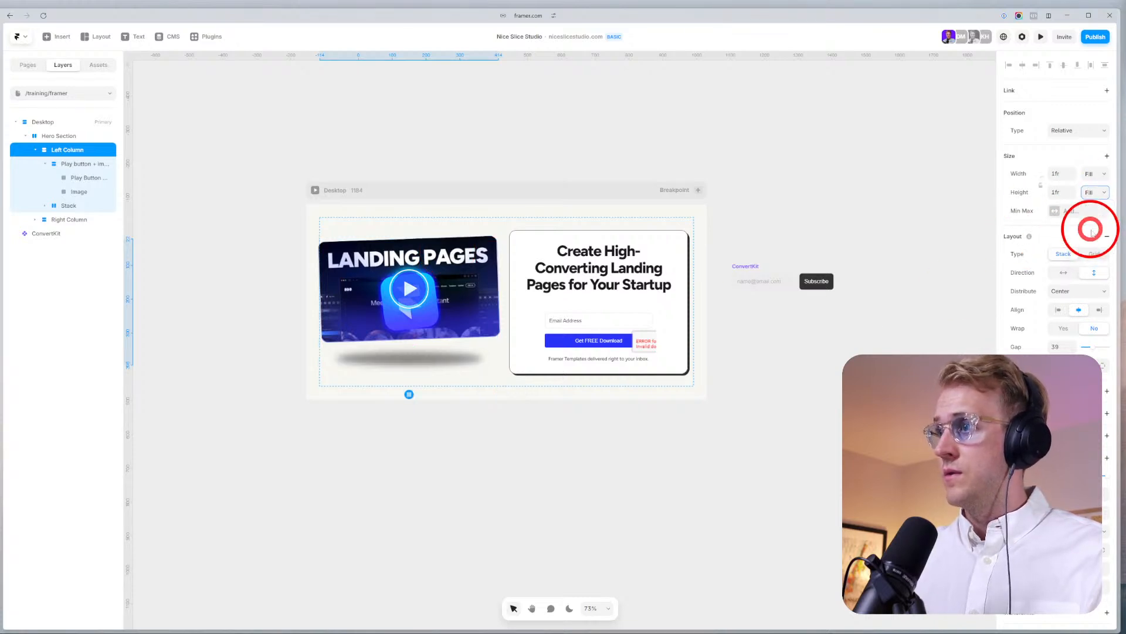
Increase the Left Column's stack gap to 54.
{"action": "left_click", "coordinate": [59, 219]}
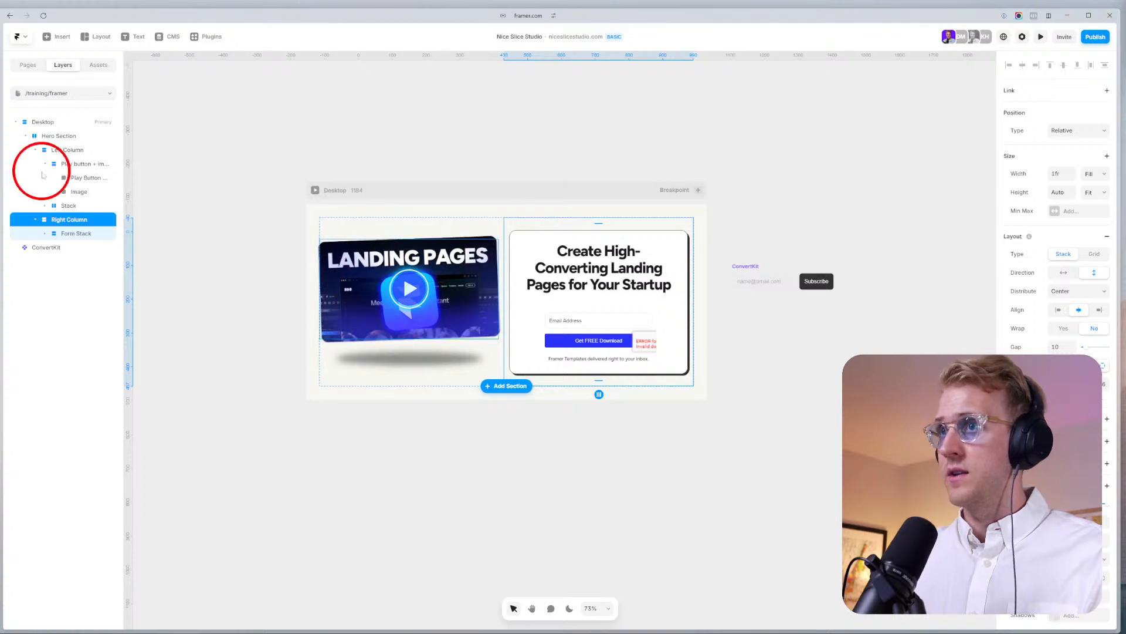
{"action": "left_click", "coordinate": [65, 151]}
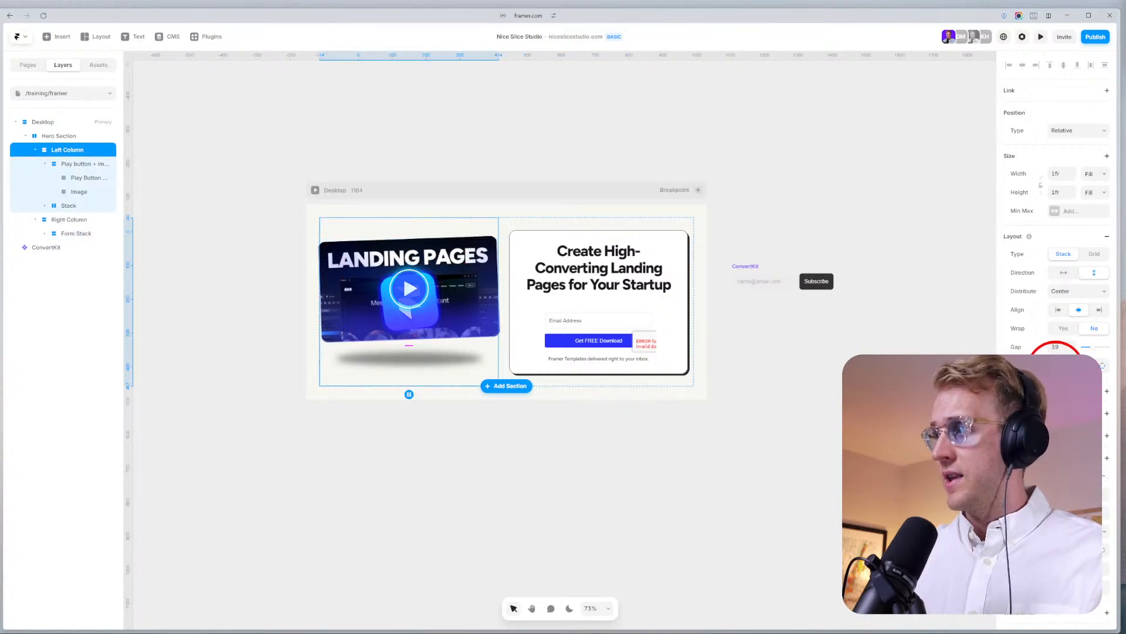
{"action": "key", "text": "shift+Up"}
{"action": "key", "text": "shift+Up"}
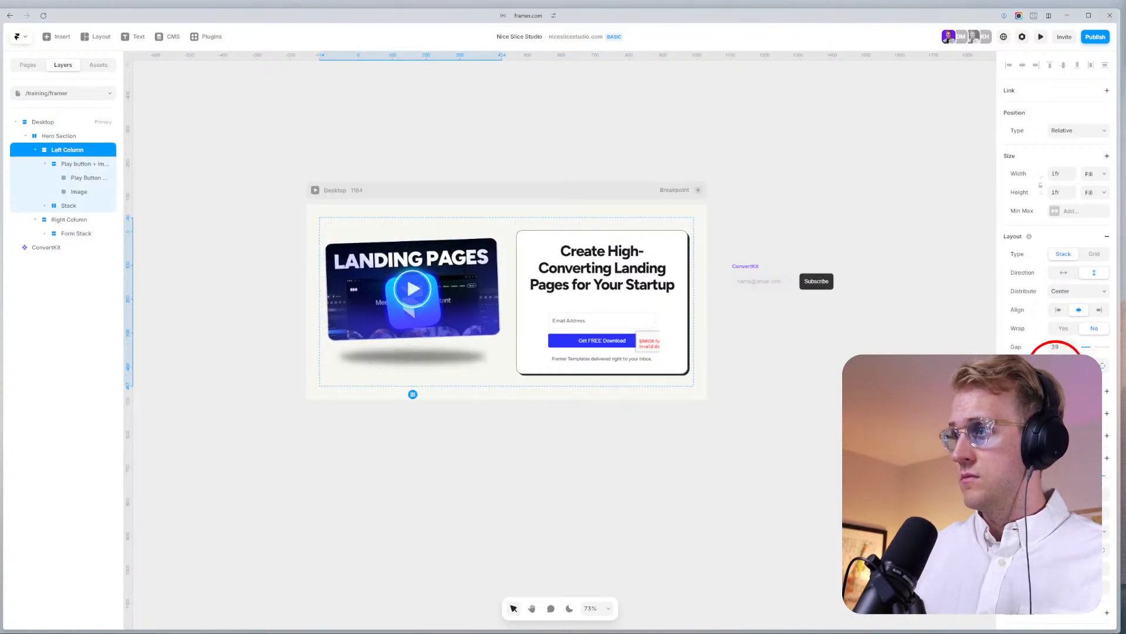
{"action": "key", "text": "shift+Down"}
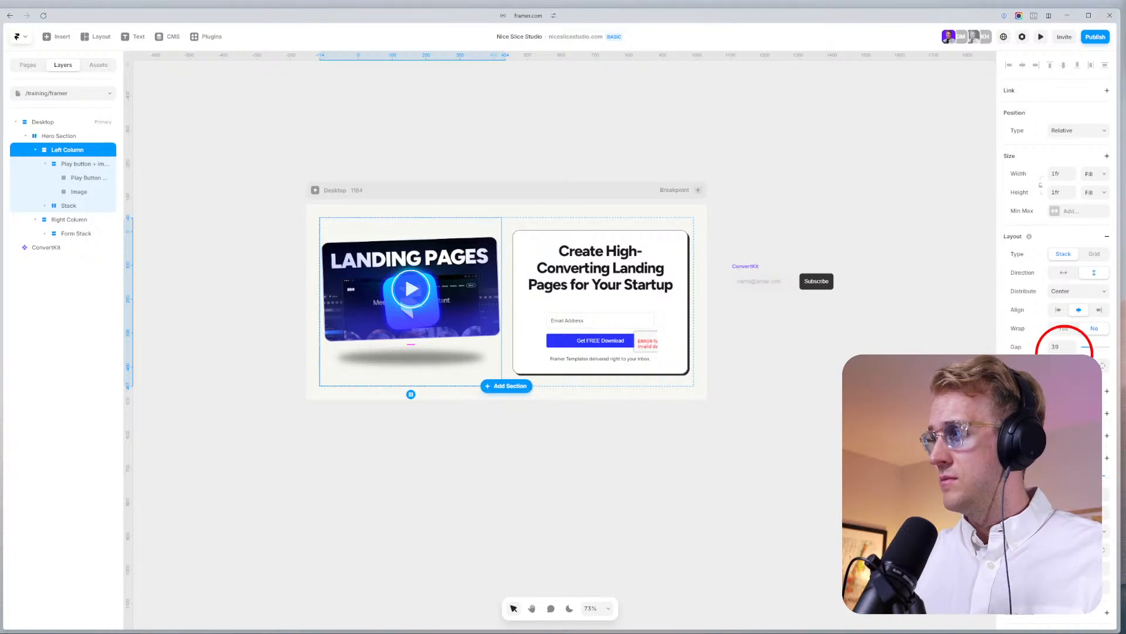
{"action": "left_click_drag", "start_coordinate": [1095, 350], "coordinate": [1099, 350]}
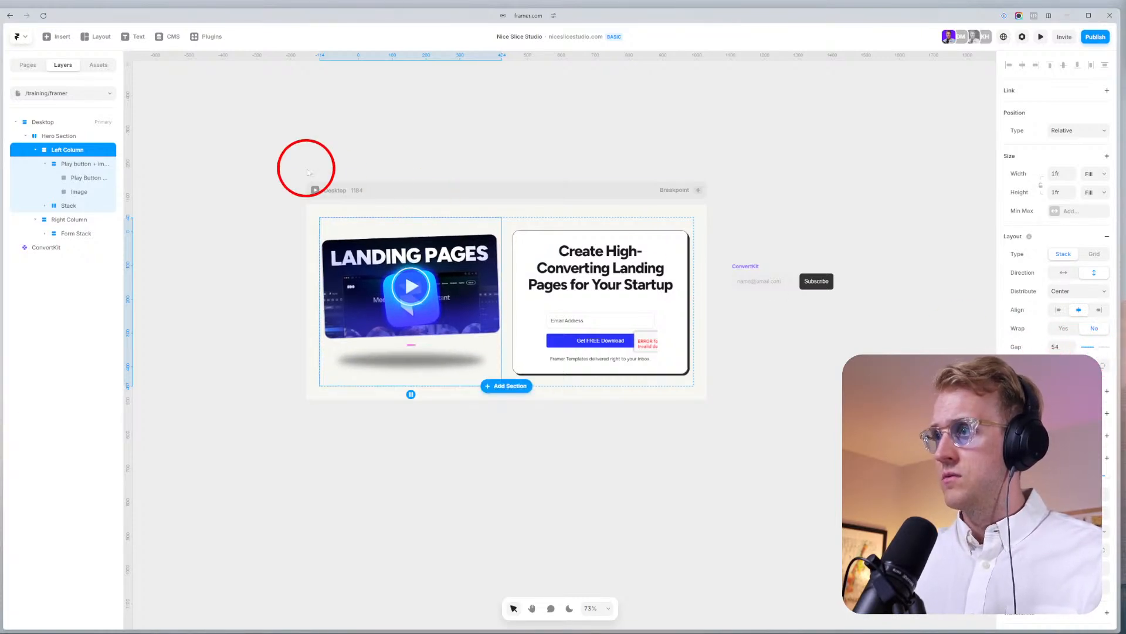
Reduce the gap between the Hero Section's two columns to 6.
{"action": "left_click", "coordinate": [59, 137]}
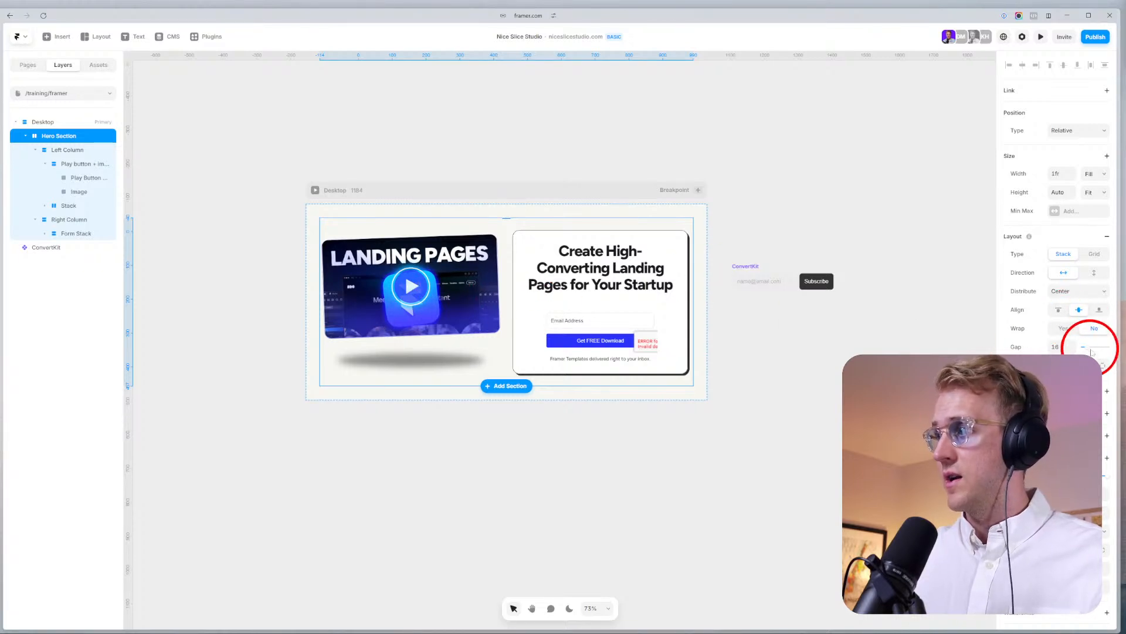
{"action": "left_click_drag", "start_coordinate": [1091, 352], "coordinate": [1064, 349]}
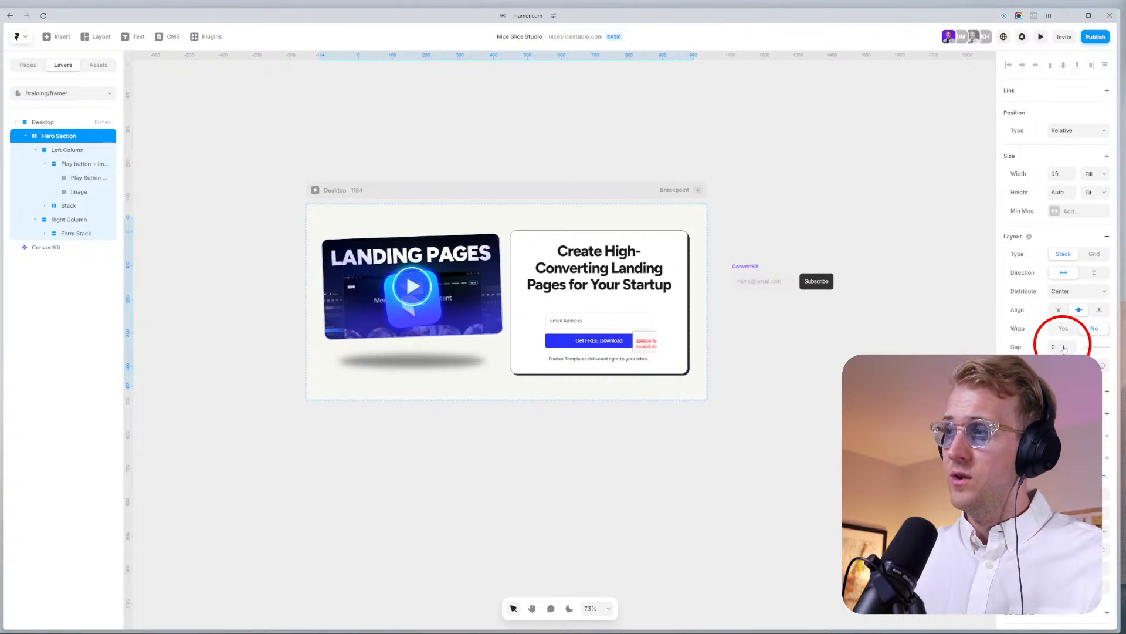
{"action": "left_click", "coordinate": [1074, 345]}
{"action": "left_click", "coordinate": [1074, 345]}
{"action": "left_click", "coordinate": [1074, 345]}
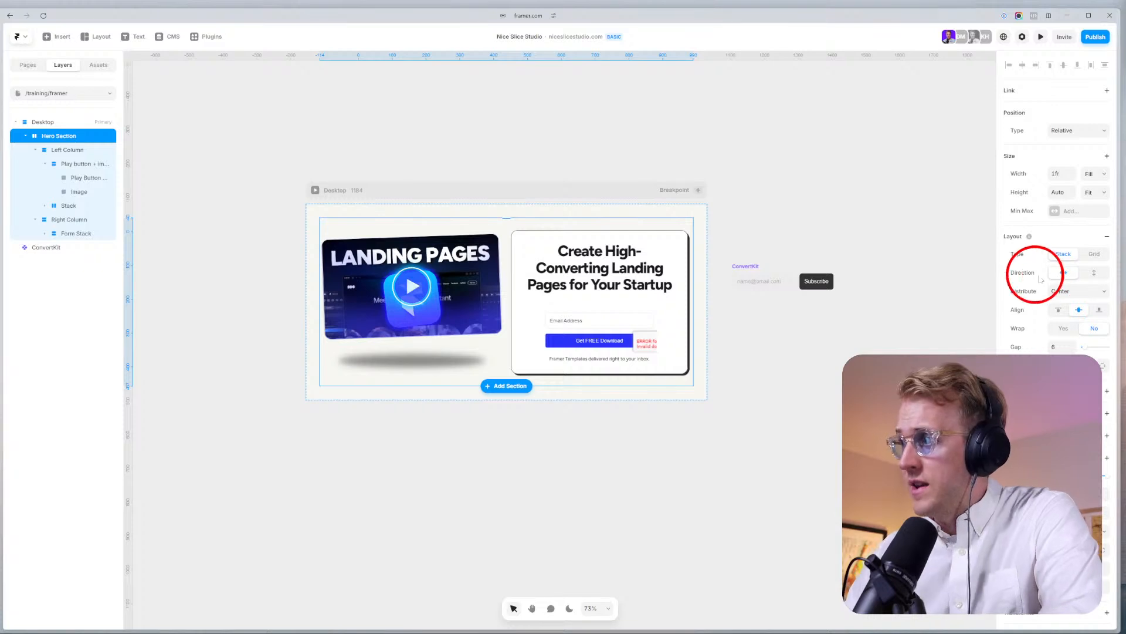
Set the Desktop breakpoint's layout distribution to Center.
{"action": "left_click", "coordinate": [39, 124]}
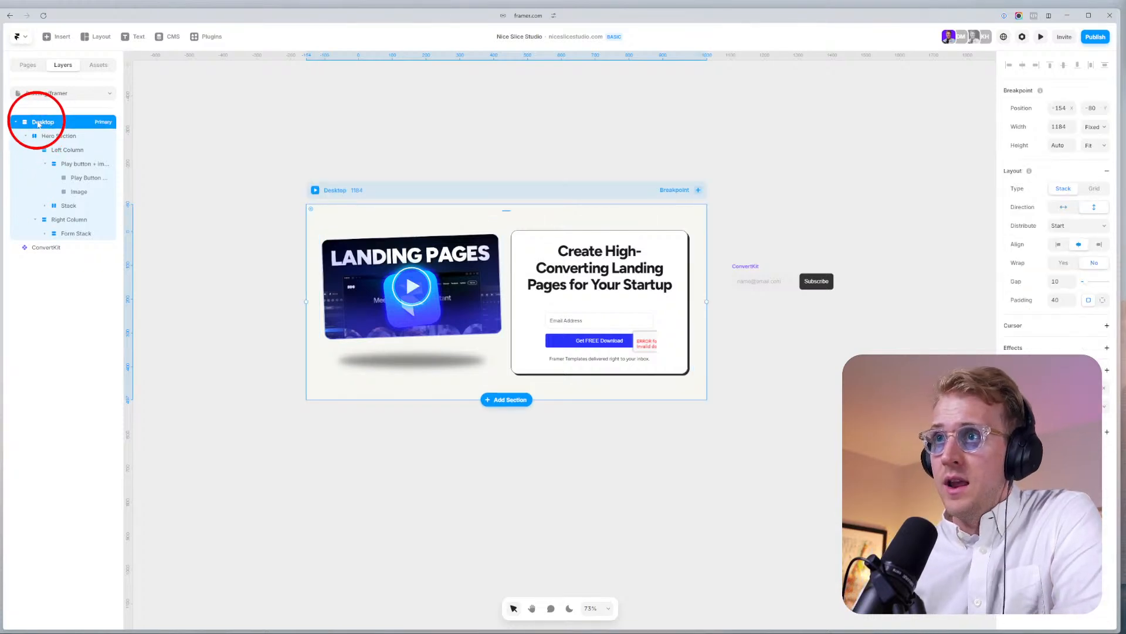
{"action": "left_click", "coordinate": [1055, 226]}
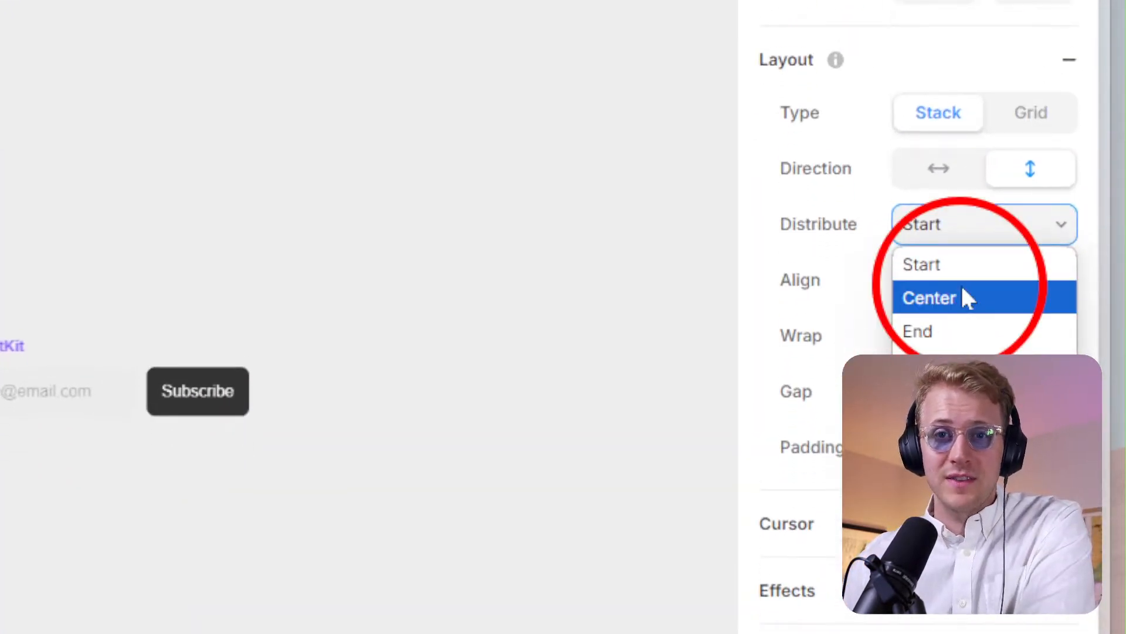
{"action": "left_click", "coordinate": [963, 291]}
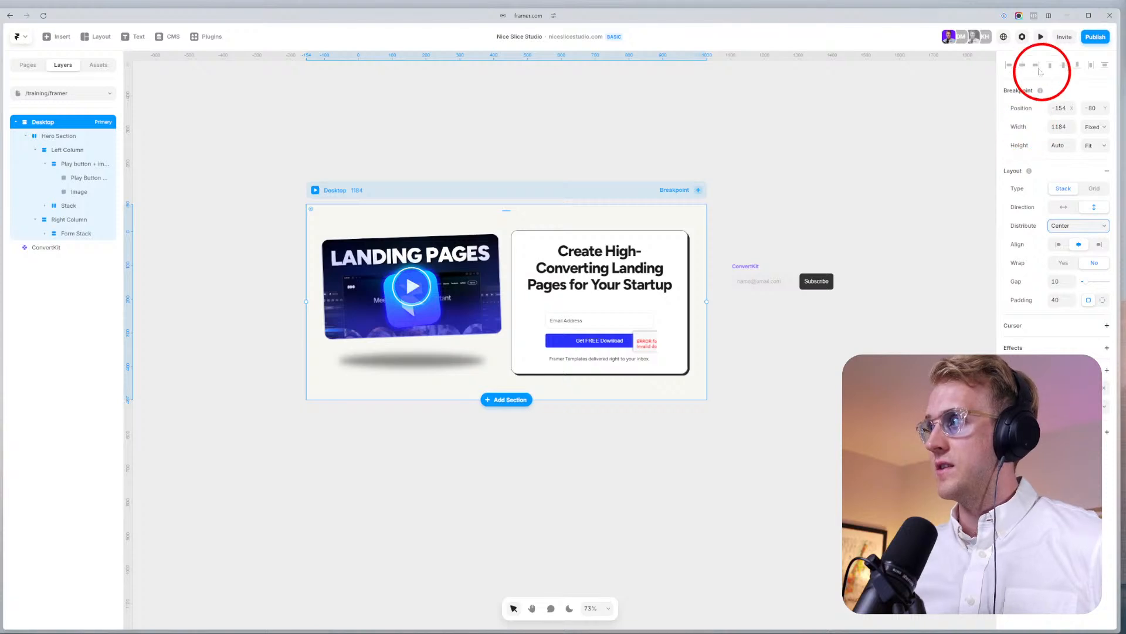
Preview the page, enlarge the desktop preview to 2349 by 1196 px to check the layout, and return to the canvas.
{"action": "left_click", "coordinate": [1041, 38]}
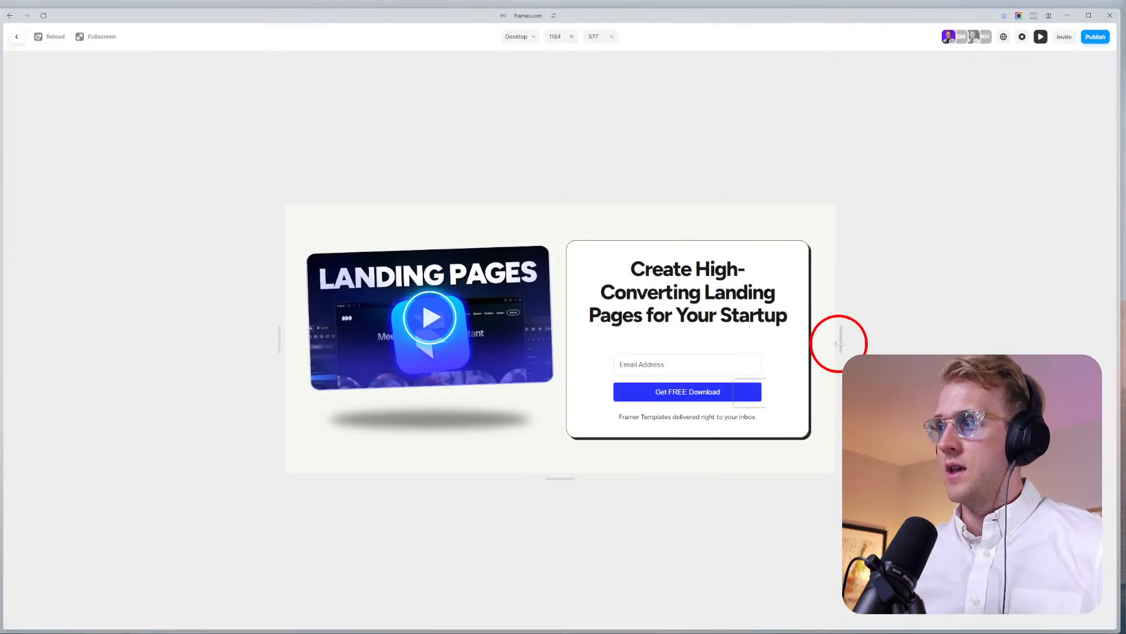
{"action": "left_click_drag", "start_coordinate": [840, 342], "coordinate": [884, 303]}
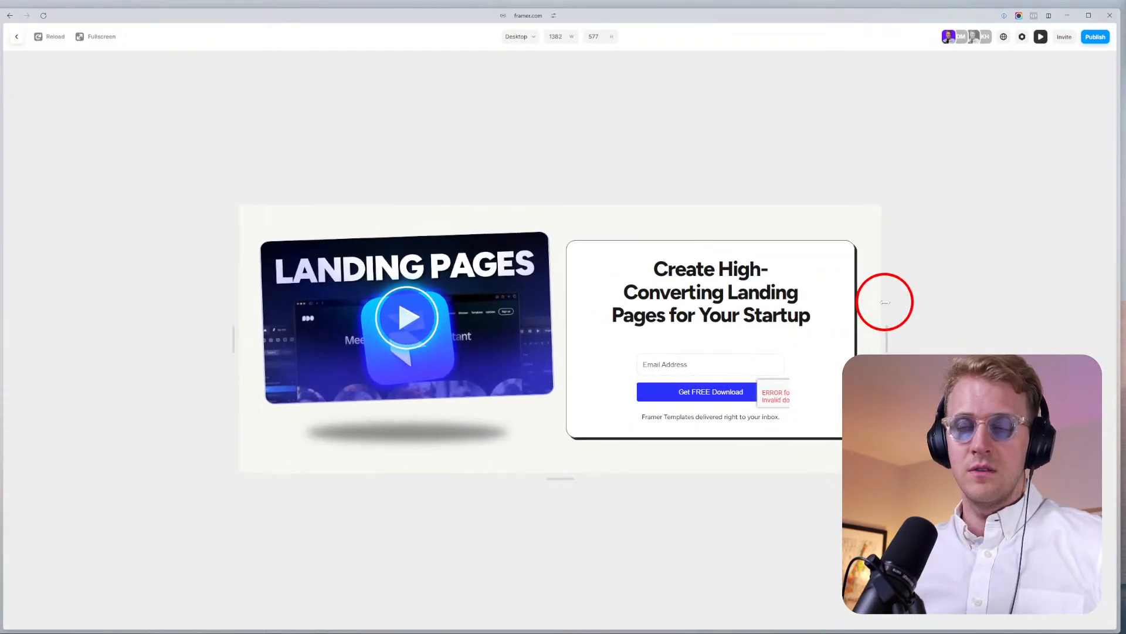
{"action": "left_click_drag", "start_coordinate": [558, 480], "coordinate": [560, 622]}
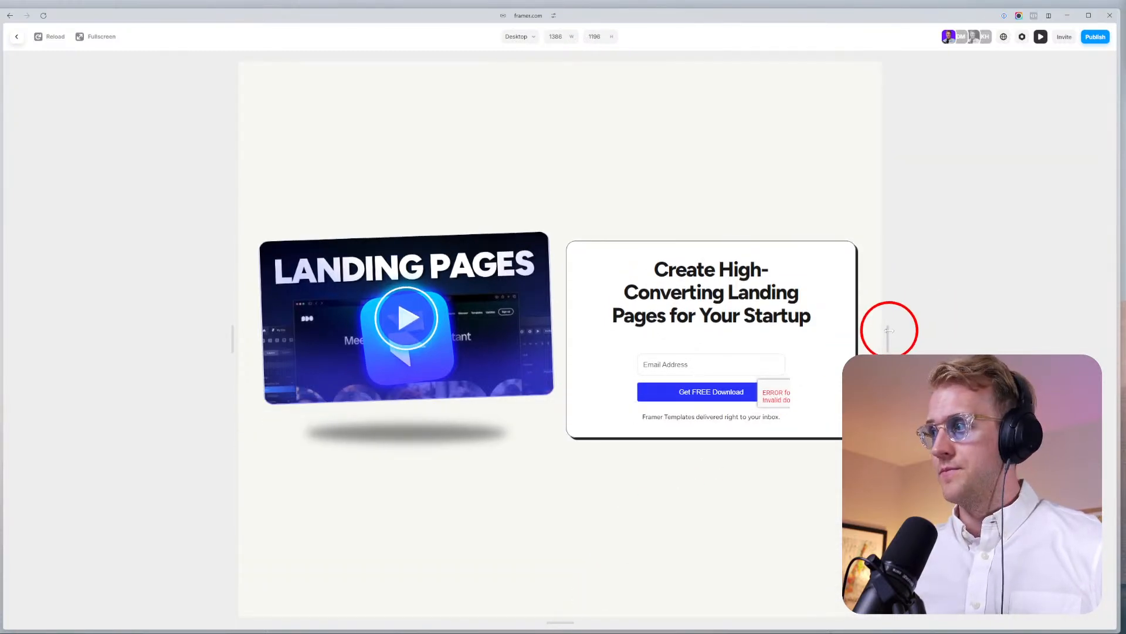
{"action": "left_click_drag", "start_coordinate": [890, 330], "coordinate": [1117, 287]}
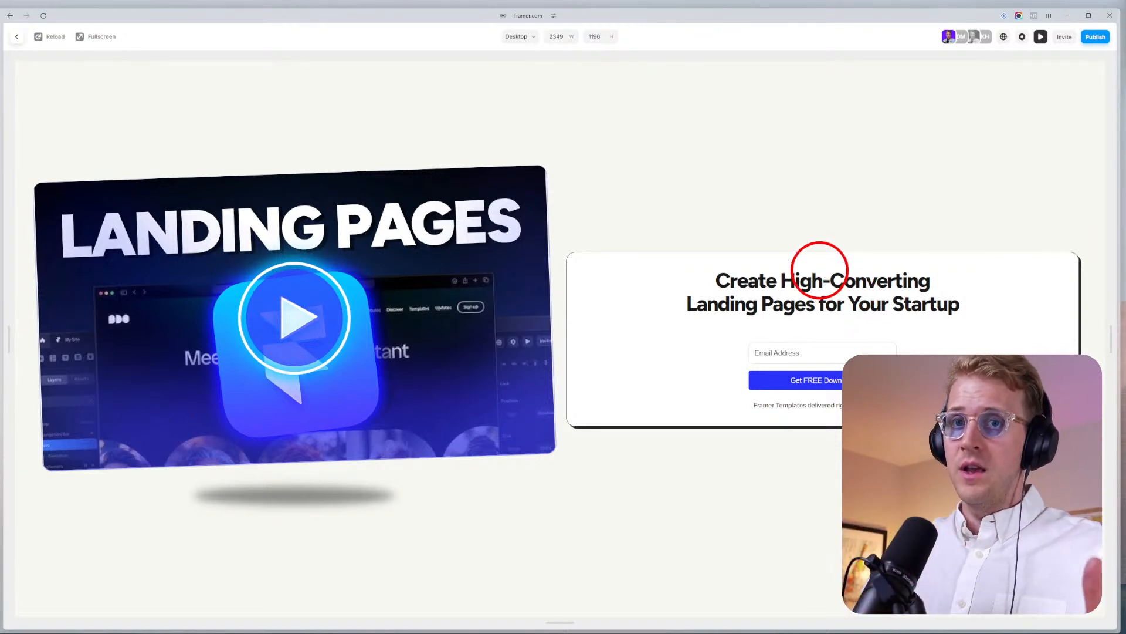
{"action": "left_click", "coordinate": [1041, 38]}
Select the Hero Section and sketch a red browser frame around the desktop layout with dashes for navigation items.
{"action": "left_click", "coordinate": [64, 138]}
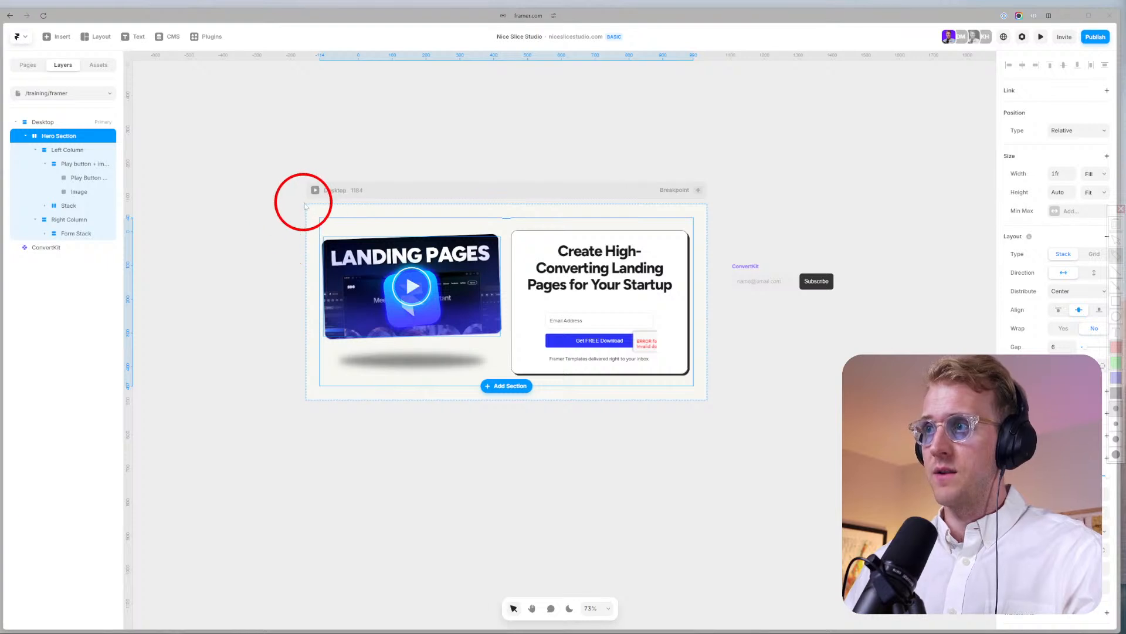
{"action": "mouse_move", "coordinate": [262, 152]}
{"action": "left_mouse_down"}
{"action": "mouse_move", "coordinate": [279, 449]}
{"action": "mouse_move", "coordinate": [310, 471]}
{"action": "mouse_move", "coordinate": [783, 486]}
{"action": "mouse_move", "coordinate": [796, 311]}
{"action": "mouse_move", "coordinate": [790, 101]}
{"action": "mouse_move", "coordinate": [251, 107]}
{"action": "left_mouse_up"}
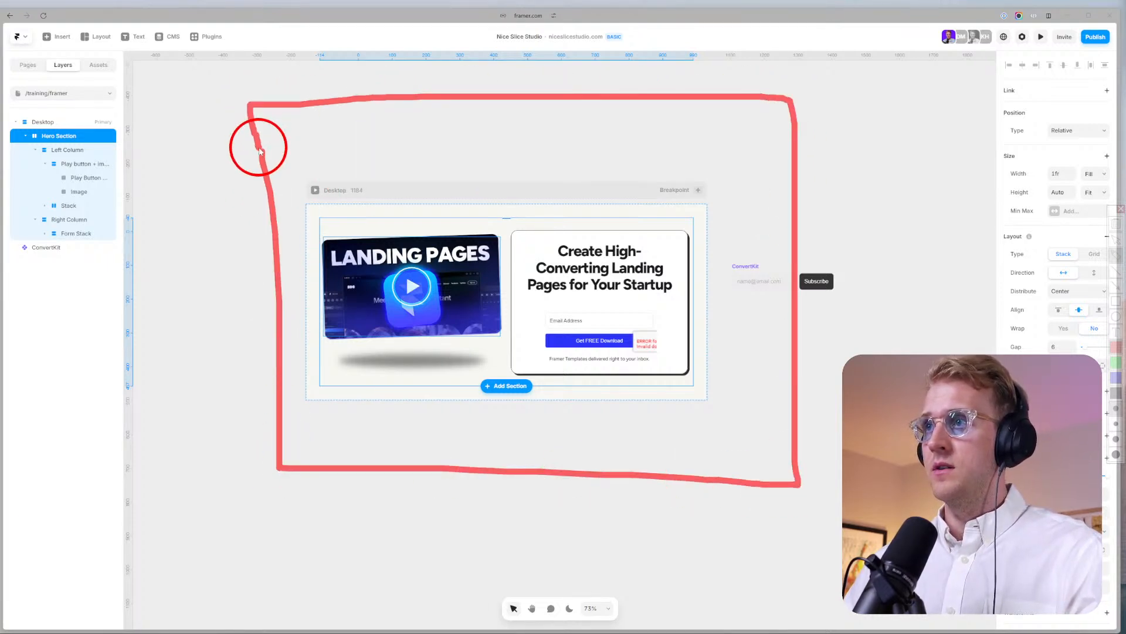
{"action": "left_click_drag", "start_coordinate": [322, 123], "coordinate": [504, 115]}
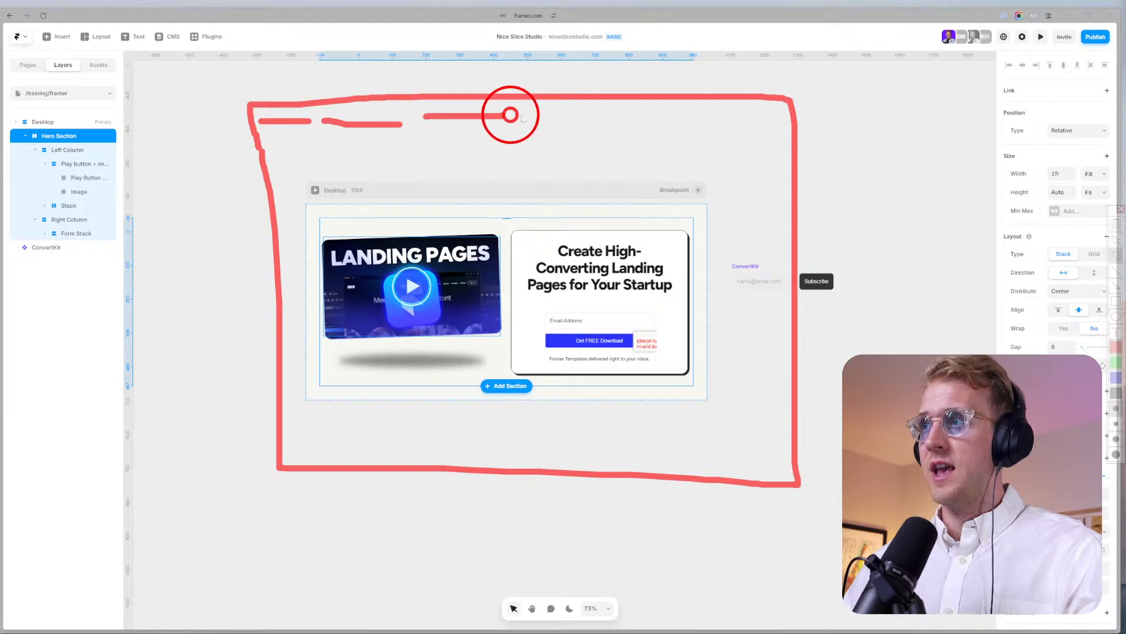
{"action": "left_click_drag", "start_coordinate": [580, 114], "coordinate": [635, 115]}
{"action": "left_click_drag", "start_coordinate": [725, 103], "coordinate": [791, 104]}
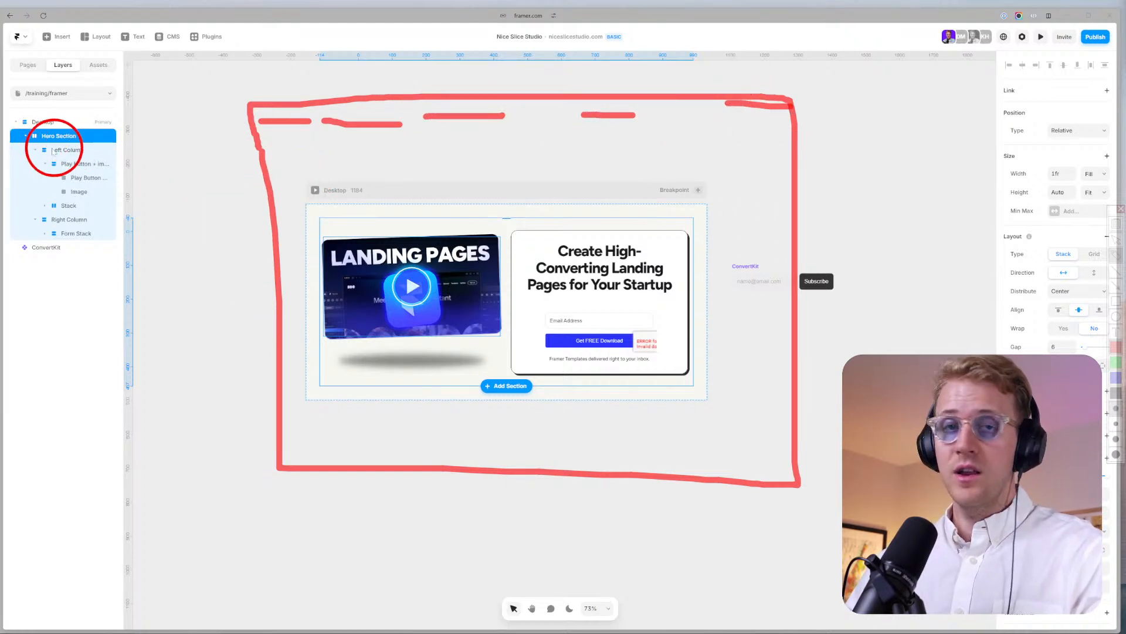
Sketch an inner content frame with an arrow and width bracket labelled 1200 PX, and clear the annotations.
{"action": "mouse_move", "coordinate": [311, 161]}
{"action": "left_mouse_down"}
{"action": "mouse_move", "coordinate": [352, 432]}
{"action": "mouse_move", "coordinate": [721, 434]}
{"action": "mouse_move", "coordinate": [757, 385]}
{"action": "mouse_move", "coordinate": [744, 166]}
{"action": "mouse_move", "coordinate": [308, 163]}
{"action": "left_mouse_up"}
{"action": "left_click_drag", "start_coordinate": [295, 238], "coordinate": [345, 174]}
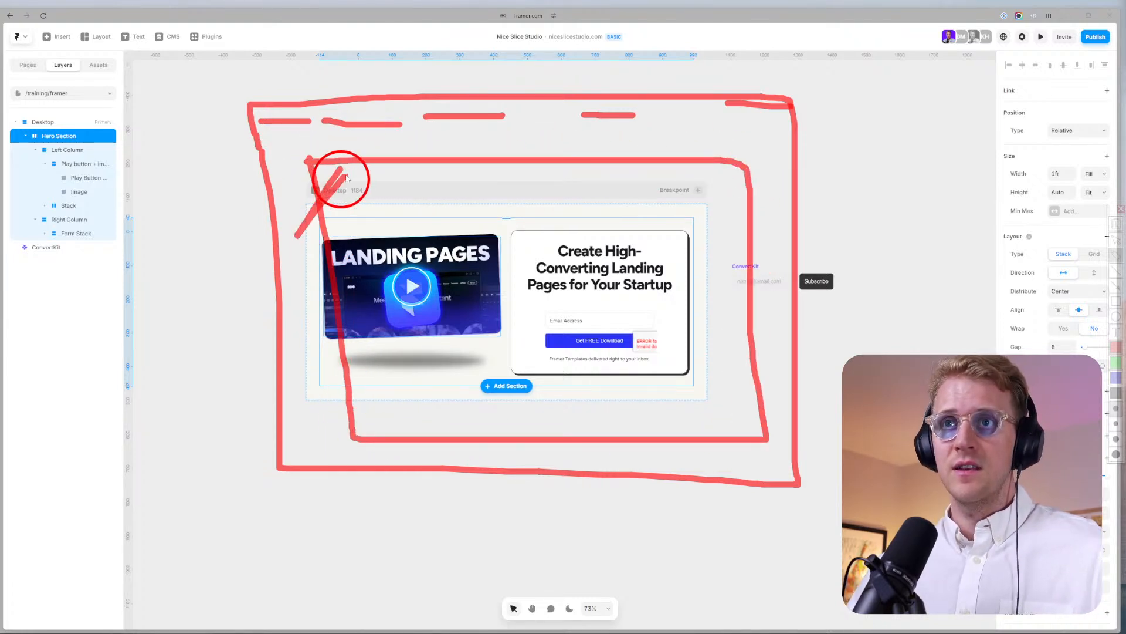
{"action": "mouse_move", "coordinate": [318, 420]}
{"action": "left_mouse_down"}
{"action": "mouse_move", "coordinate": [369, 470]}
{"action": "mouse_move", "coordinate": [760, 475]}
{"action": "mouse_move", "coordinate": [768, 412]}
{"action": "left_mouse_up"}
{"action": "left_click_drag", "start_coordinate": [544, 525], "coordinate": [543, 456]}
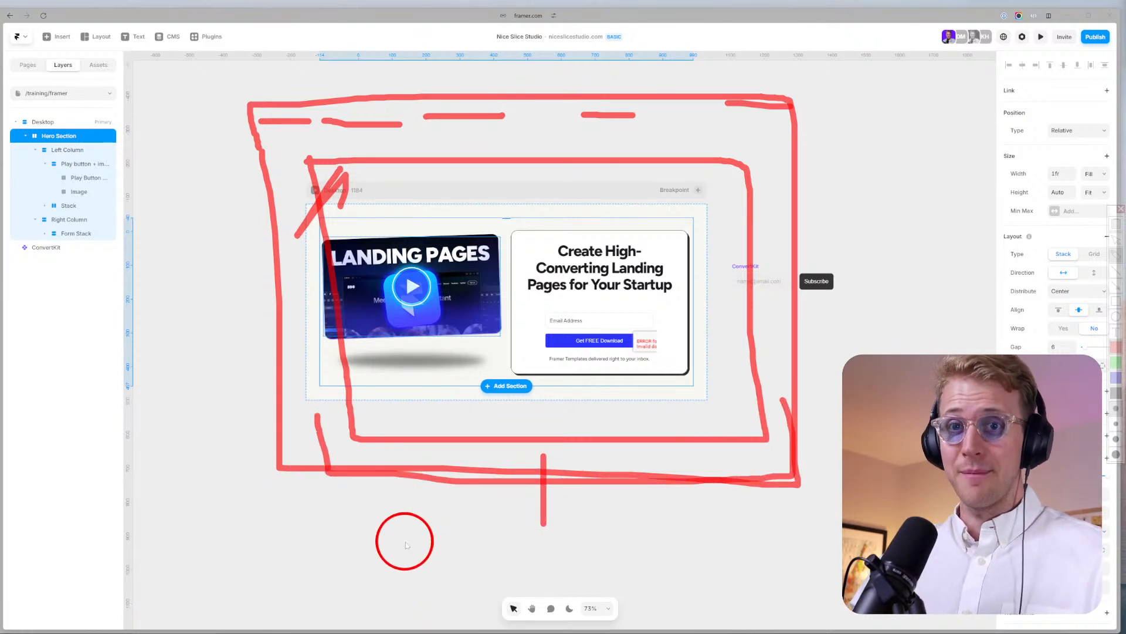
{"action": "left_click_drag", "start_coordinate": [376, 539], "coordinate": [408, 565]}
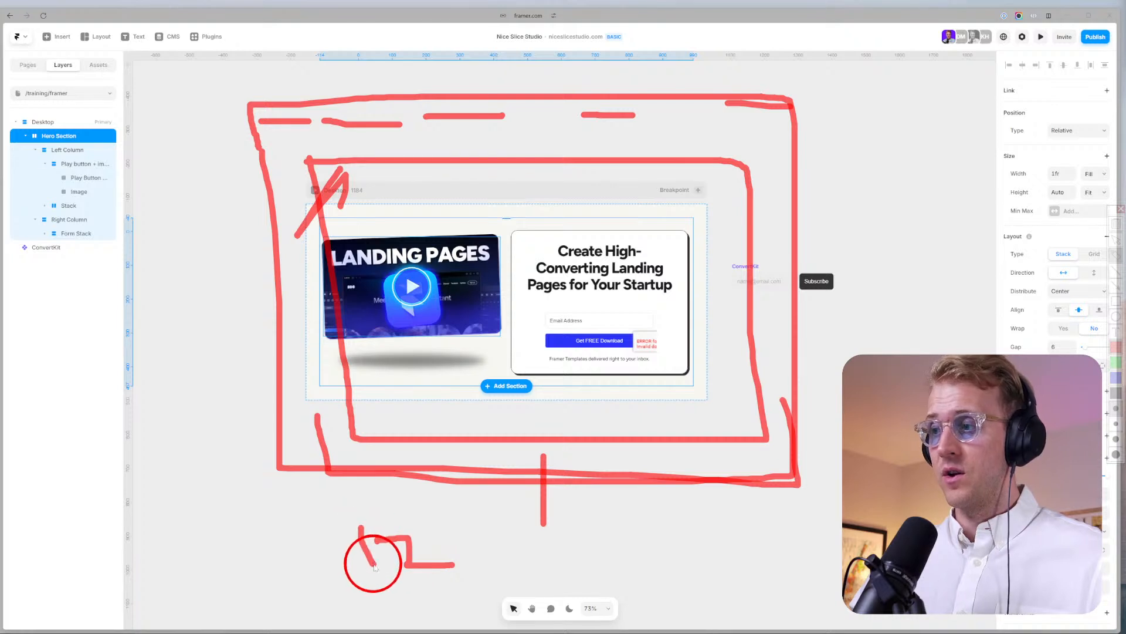
{"action": "mouse_move", "coordinate": [461, 540]}
{"action": "left_mouse_down"}
{"action": "mouse_move", "coordinate": [528, 535]}
{"action": "mouse_move", "coordinate": [602, 560]}
{"action": "mouse_move", "coordinate": [666, 563]}
{"action": "mouse_move", "coordinate": [625, 575]}
{"action": "left_mouse_up"}
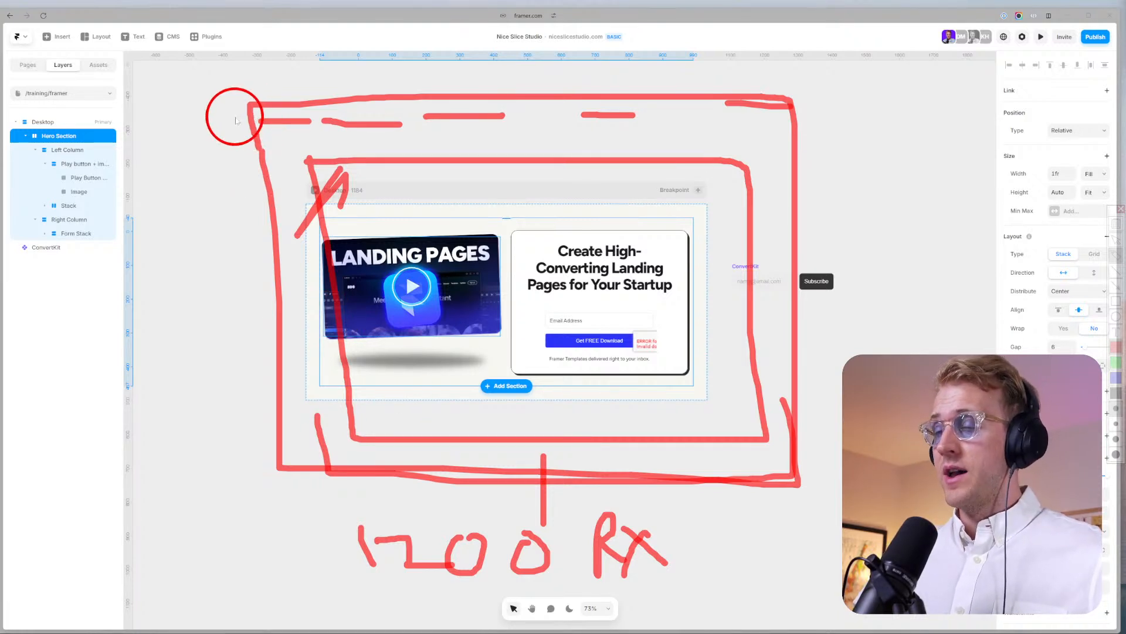
{"action": "key", "text": "Escape"}
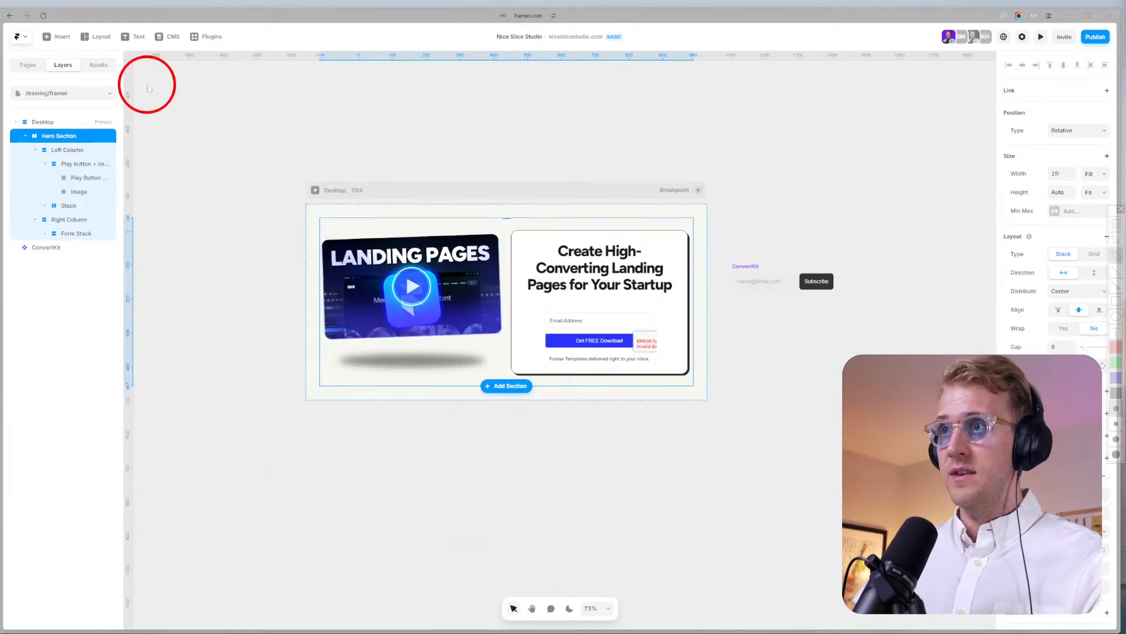
Sketch a large red browser frame around the canvas with dashes for navigation items along its upper edge.
{"action": "mouse_move", "coordinate": [141, 77]}
{"action": "left_mouse_down"}
{"action": "mouse_move", "coordinate": [185, 515]}
{"action": "mouse_move", "coordinate": [1124, 505]}
{"action": "mouse_move", "coordinate": [1072, 137]}
{"action": "mouse_move", "coordinate": [1051, 97]}
{"action": "mouse_move", "coordinate": [186, 56]}
{"action": "left_mouse_up"}
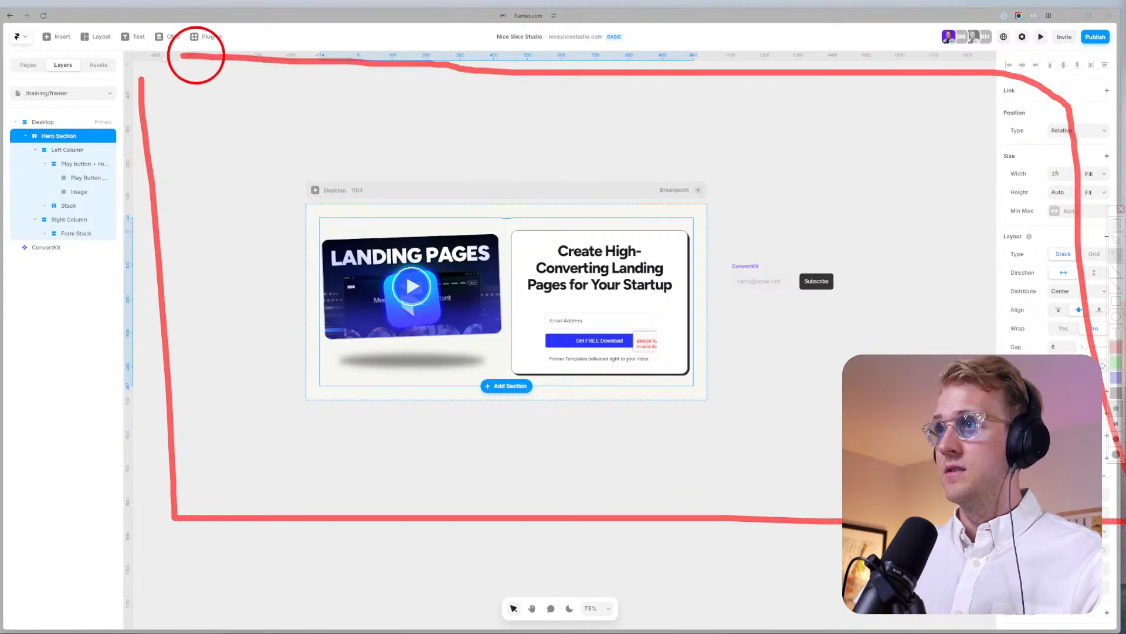
{"action": "left_click_drag", "start_coordinate": [297, 80], "coordinate": [410, 90]}
{"action": "left_click_drag", "start_coordinate": [466, 93], "coordinate": [543, 97]}
{"action": "left_click_drag", "start_coordinate": [588, 97], "coordinate": [643, 89]}
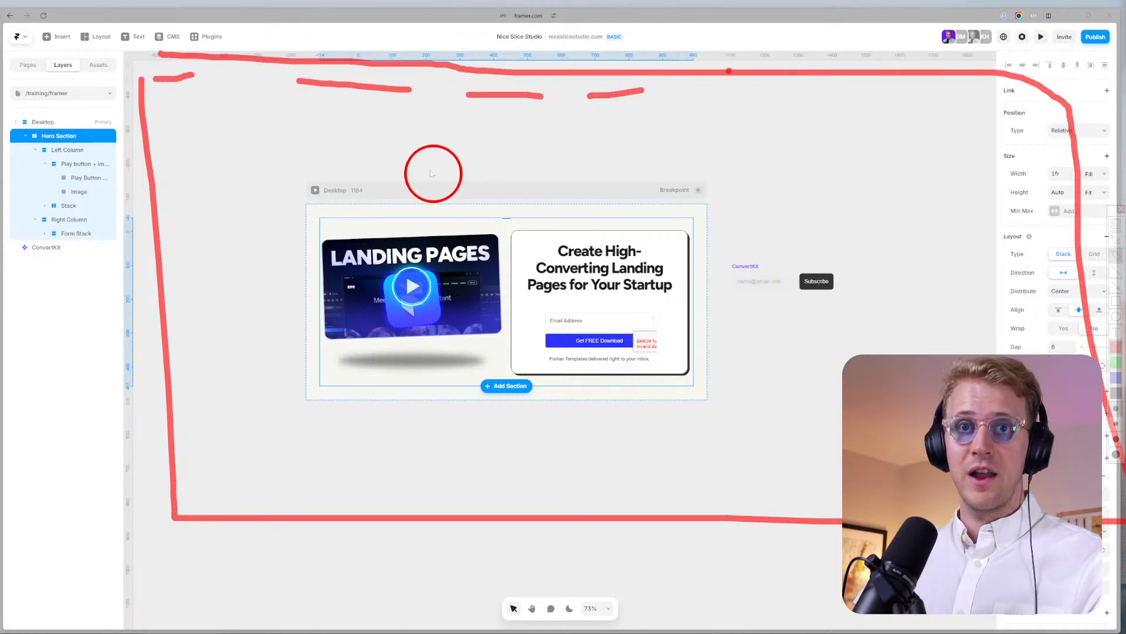
Sketch an inner content frame with its width bracket, outward arrows and side boundary lines, and clear the annotations.
{"action": "mouse_move", "coordinate": [367, 136]}
{"action": "left_mouse_down"}
{"action": "mouse_move", "coordinate": [370, 396]}
{"action": "mouse_move", "coordinate": [387, 452]}
{"action": "mouse_move", "coordinate": [825, 427]}
{"action": "mouse_move", "coordinate": [836, 320]}
{"action": "mouse_move", "coordinate": [824, 192]}
{"action": "mouse_move", "coordinate": [795, 155]}
{"action": "mouse_move", "coordinate": [400, 154]}
{"action": "mouse_move", "coordinate": [343, 130]}
{"action": "mouse_move", "coordinate": [803, 119]}
{"action": "mouse_move", "coordinate": [883, 131]}
{"action": "mouse_move", "coordinate": [888, 175]}
{"action": "left_mouse_up"}
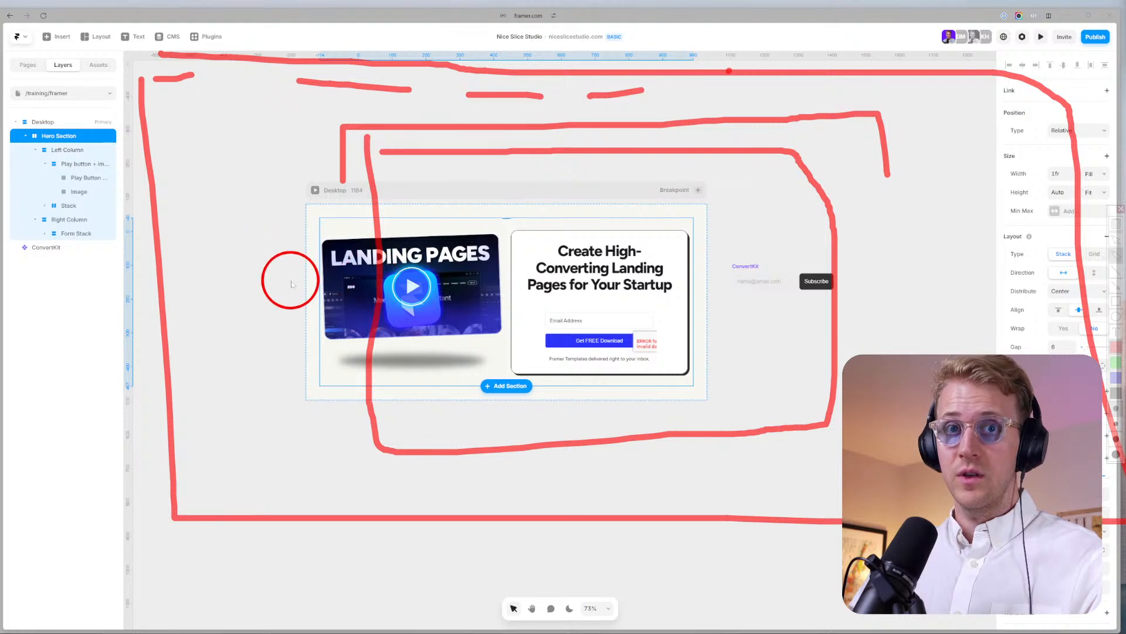
{"action": "mouse_move", "coordinate": [291, 284]}
{"action": "left_mouse_down"}
{"action": "mouse_move", "coordinate": [177, 293]}
{"action": "mouse_move", "coordinate": [187, 276]}
{"action": "mouse_move", "coordinate": [186, 299]}
{"action": "left_mouse_up"}
{"action": "left_click_drag", "start_coordinate": [846, 267], "coordinate": [978, 262]}
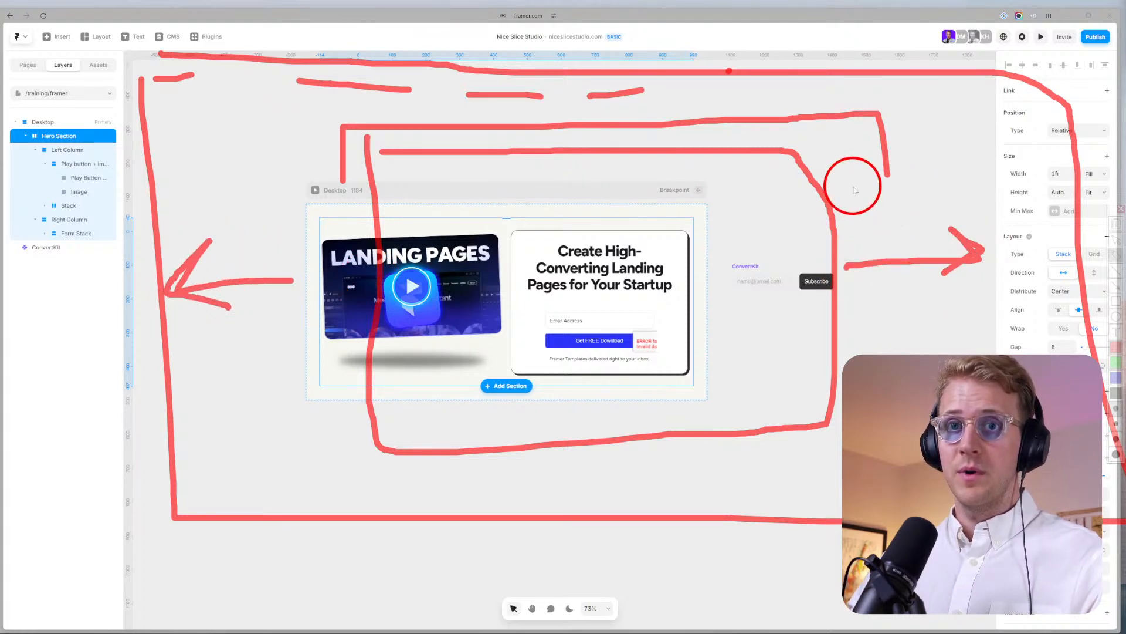
{"action": "left_click_drag", "start_coordinate": [854, 190], "coordinate": [858, 352]}
{"action": "left_click_drag", "start_coordinate": [349, 195], "coordinate": [349, 355]}
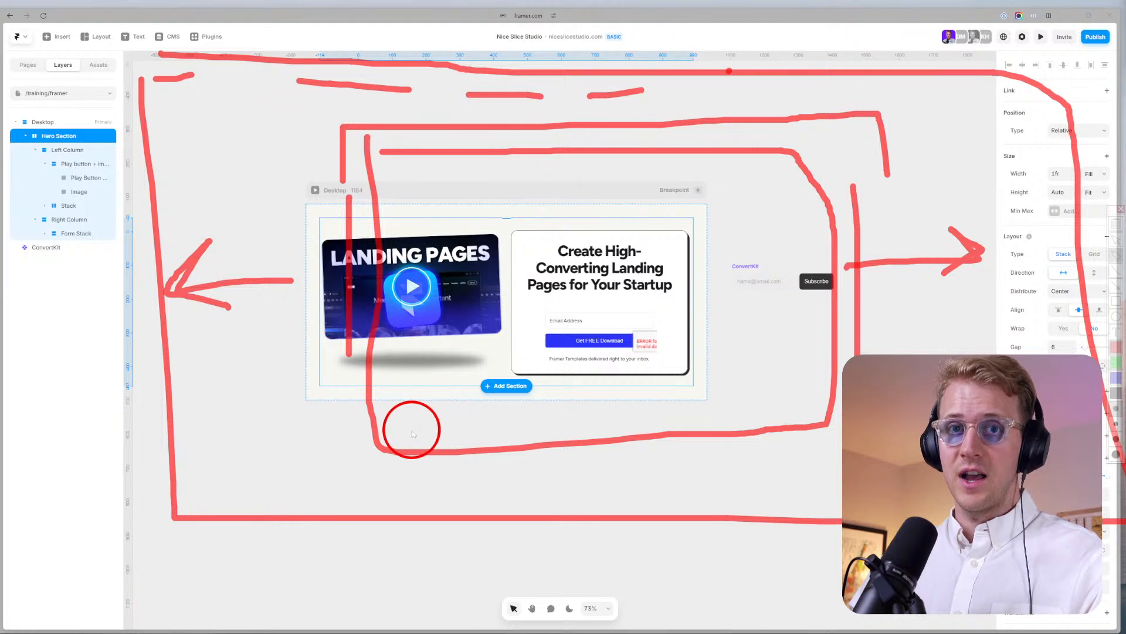
{"action": "key", "text": "Escape"}
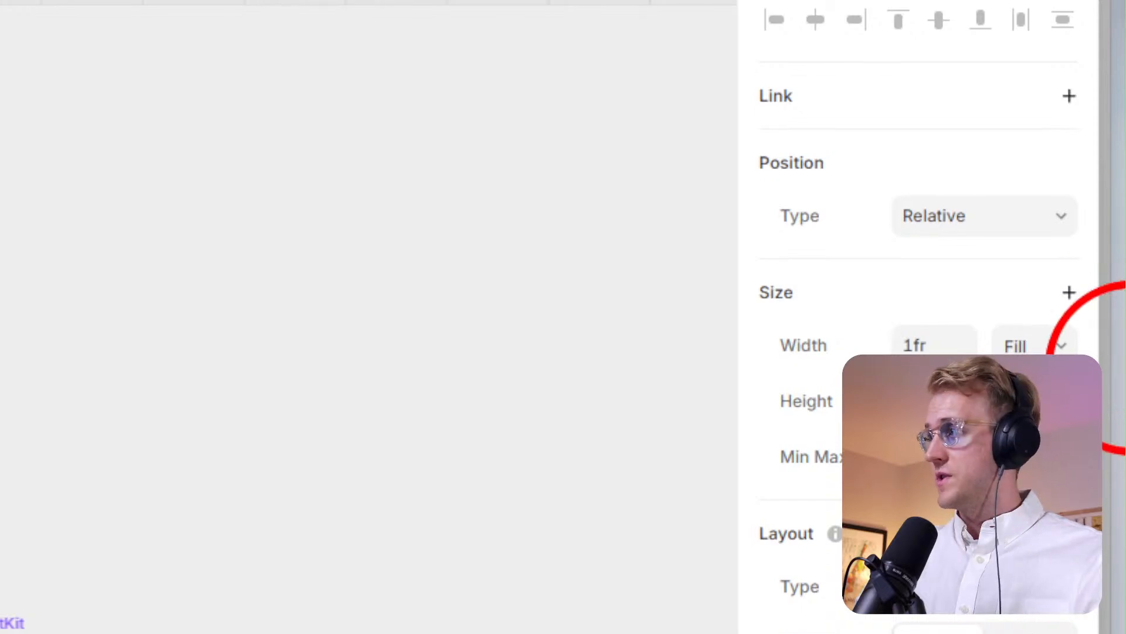
Add a fixed Max Width of 1200 to the Hero Section.
{"action": "left_click", "coordinate": [1069, 292]}
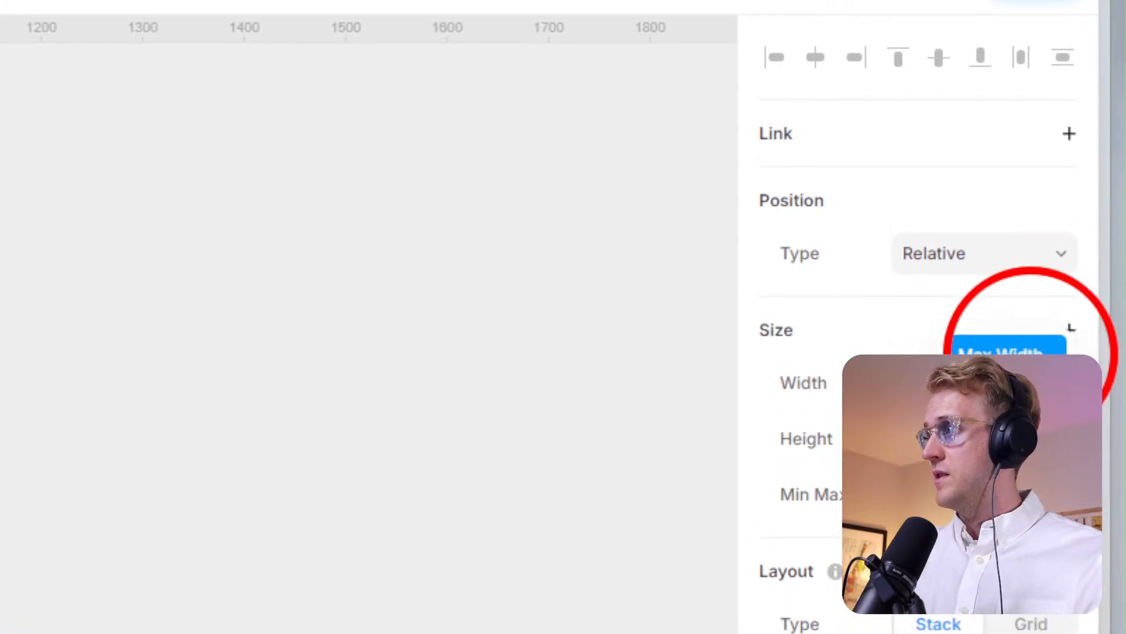
{"action": "left_click", "coordinate": [993, 348]}
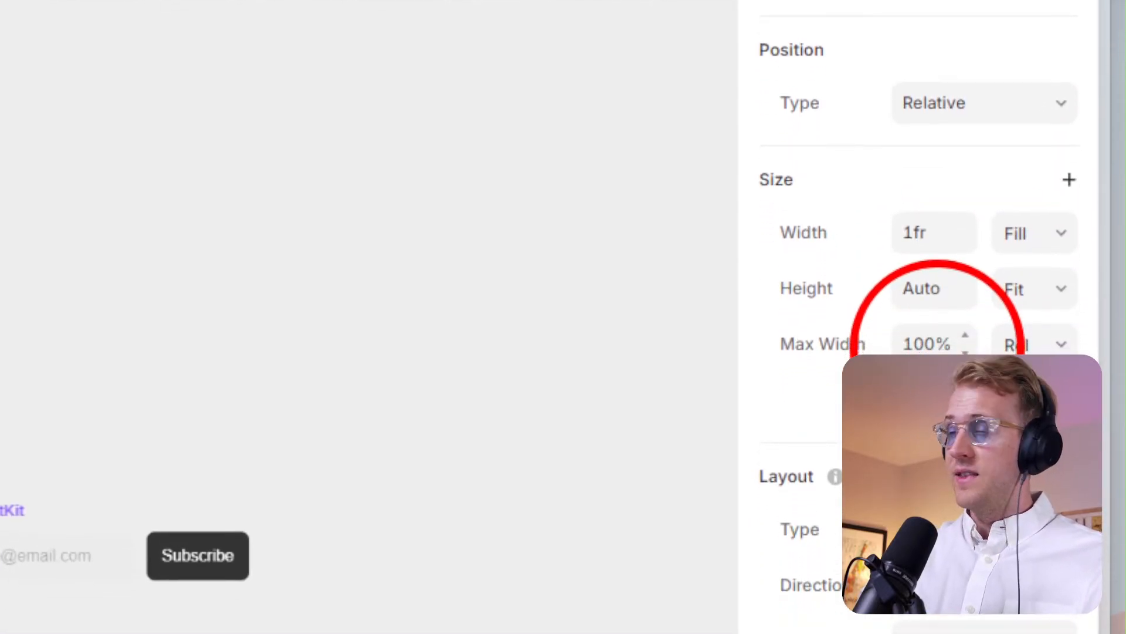
{"action": "left_click", "coordinate": [937, 343]}
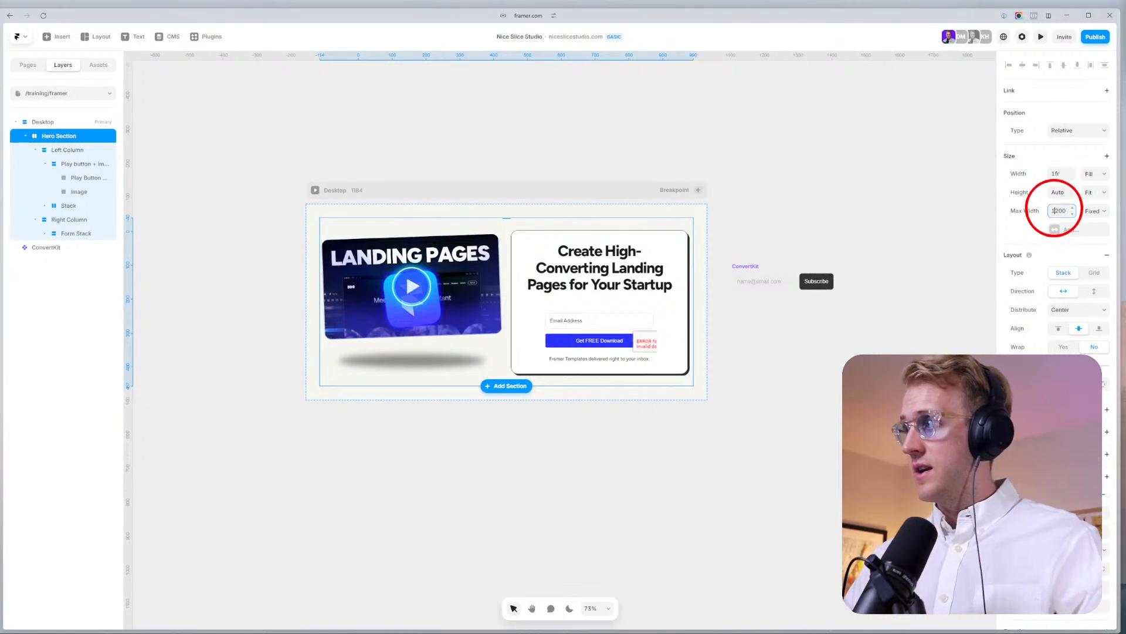
Try narrower Max Width values on the Hero Section, stepping from 1100 down to 640.
{"action": "left_click", "coordinate": [1057, 214]}
{"action": "key", "text": "Return"}
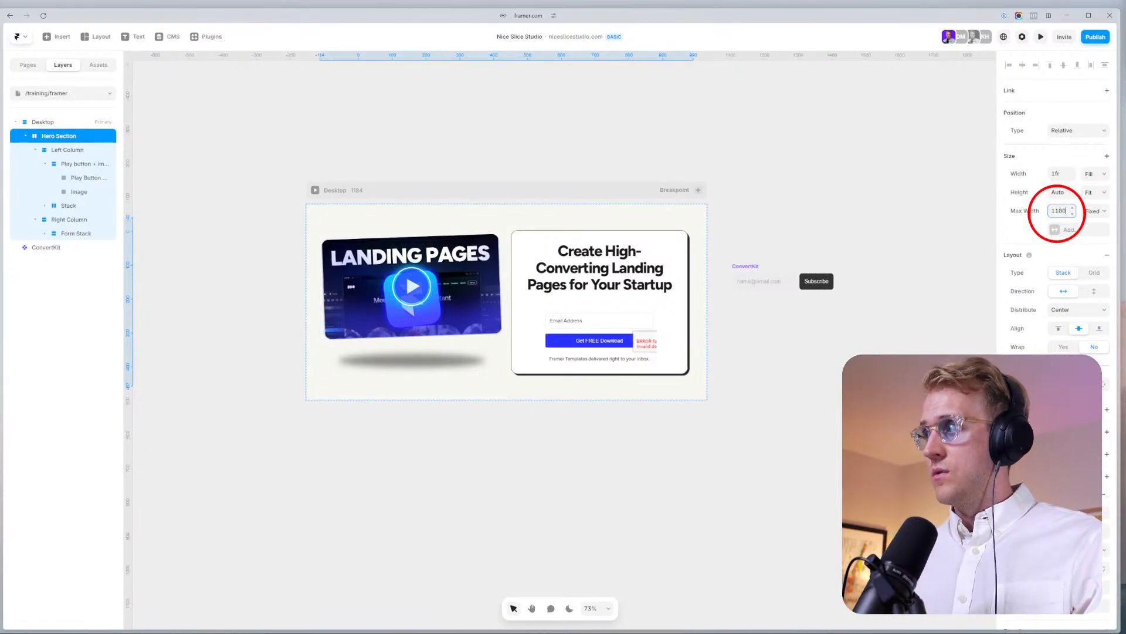
{"action": "key", "text": "shift+Down"}
{"action": "key", "text": "shift+Down"}
{"action": "key", "text": "shift+Down"}
{"action": "key", "text": "shift+Down"}
{"action": "key", "text": "shift+Down"}
{"action": "key", "text": "shift+Down"}
{"action": "key", "text": "shift+Down"}
{"action": "key", "text": "shift+Down"}
{"action": "key", "text": "shift+Down"}
{"action": "key", "text": "shift+Down"}
{"action": "key", "text": "shift+Down"}
{"action": "key", "text": "shift+Down"}
{"action": "key", "text": "shift+Down"}
{"action": "key", "text": "shift+Down"}
{"action": "key", "text": "shift+Down"}
{"action": "key", "text": "shift+Down"}
{"action": "key", "text": "shift+Down"}
{"action": "key", "text": "shift+Down"}
{"action": "key", "text": "shift+Down"}
{"action": "key", "text": "shift+Down"}
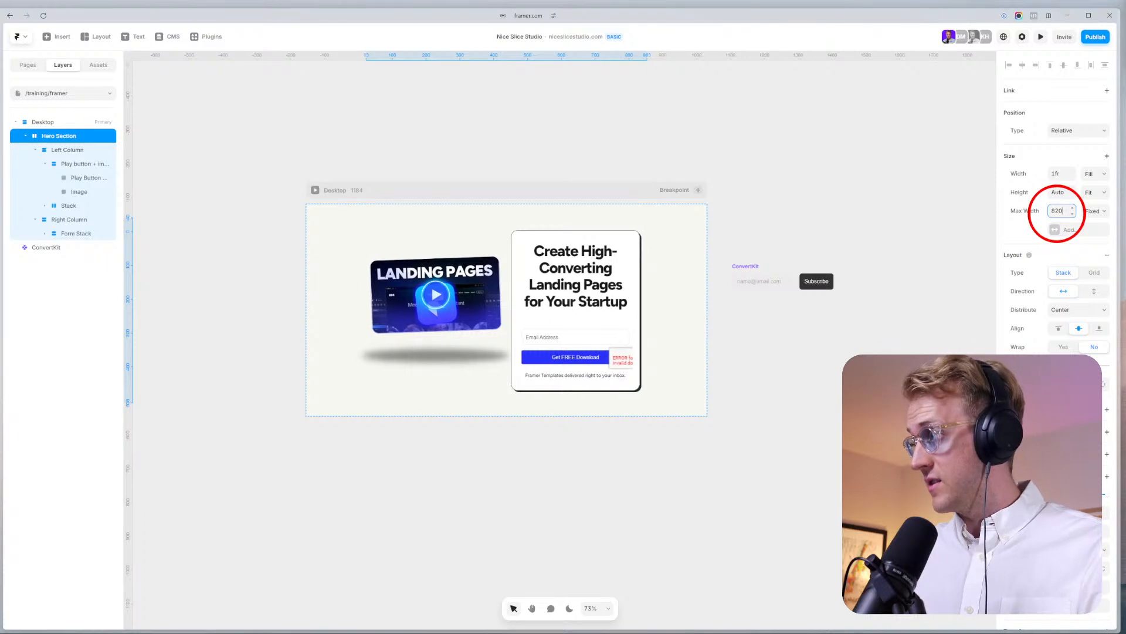
{"action": "key", "text": "shift+Down"}
{"action": "key", "text": "shift+Down"}
{"action": "key", "text": "shift+Down"}
{"action": "key", "text": "shift+Down"}
{"action": "key", "text": "shift+Down"}
{"action": "key", "text": "shift+Down"}
{"action": "key", "text": "shift+Down"}
{"action": "key", "text": "shift+Down"}
{"action": "key", "text": "shift+Down"}
{"action": "key", "text": "shift+Down"}
{"action": "key", "text": "shift+Down"}
{"action": "key", "text": "shift+Down"}
{"action": "key", "text": "shift+Down"}
{"action": "key", "text": "shift+Down"}
{"action": "key", "text": "shift+Down"}
{"action": "key", "text": "shift+Down"}
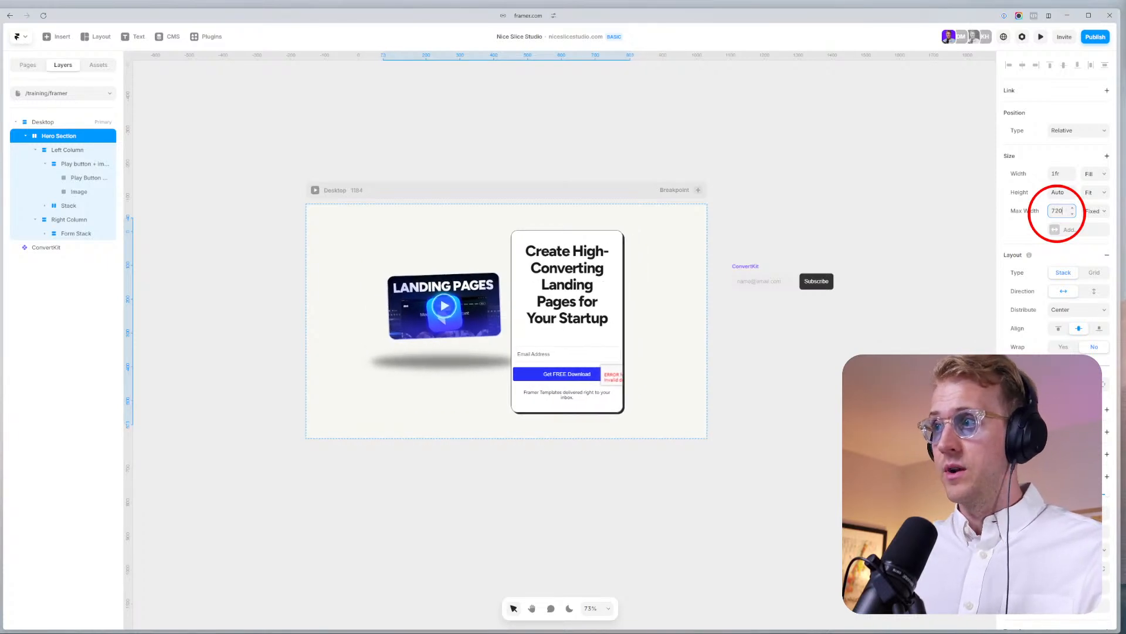
{"action": "key", "text": "shift+Up"}
{"action": "key", "text": "shift+Up"}
{"action": "key", "text": "shift+Up"}
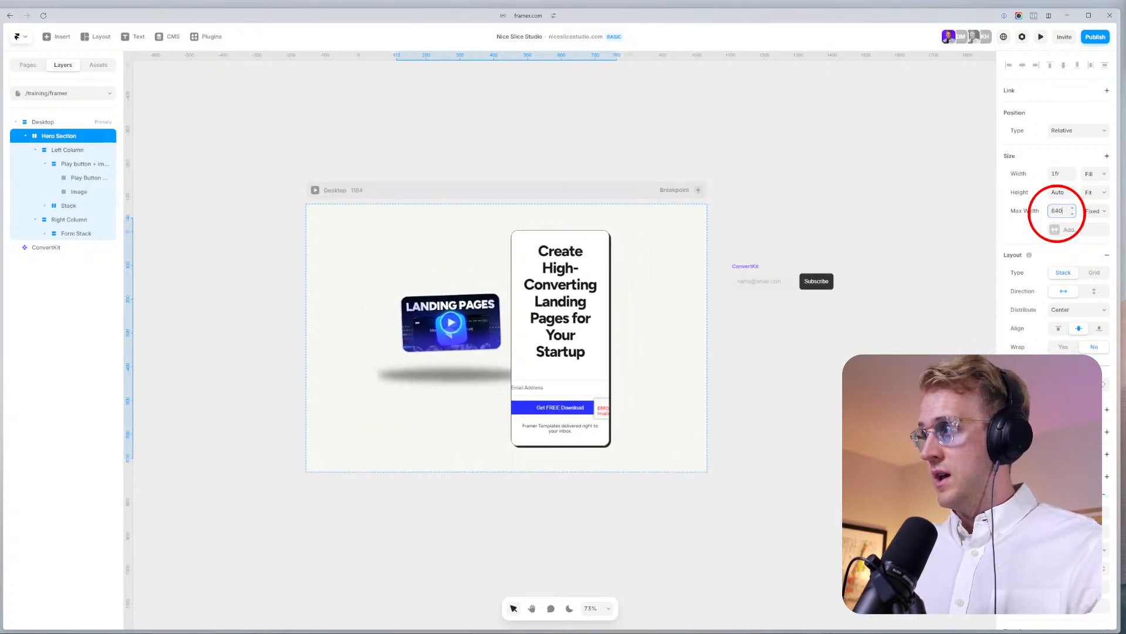
Raise the Hero Section's Max Width back up to 1200.
{"action": "key", "text": "shift+Up"}
{"action": "key", "text": "shift+Up"}
{"action": "key", "text": "shift+Up"}
{"action": "key", "text": "shift+Up"}
{"action": "key", "text": "shift+Up"}
{"action": "key", "text": "shift+Up"}
{"action": "key", "text": "shift+Up"}
{"action": "key", "text": "shift+Up"}
{"action": "key", "text": "shift+Up"}
{"action": "key", "text": "shift+Up"}
{"action": "key", "text": "shift+Up"}
{"action": "key", "text": "shift+Up"}
{"action": "key", "text": "shift+Up"}
{"action": "key", "text": "shift+Up"}
{"action": "key", "text": "shift+Up"}
{"action": "key", "text": "shift+Up"}
{"action": "key", "text": "shift+Up"}
{"action": "key", "text": "shift+Up"}
{"action": "key", "text": "shift+Up"}
{"action": "key", "text": "shift+Up"}
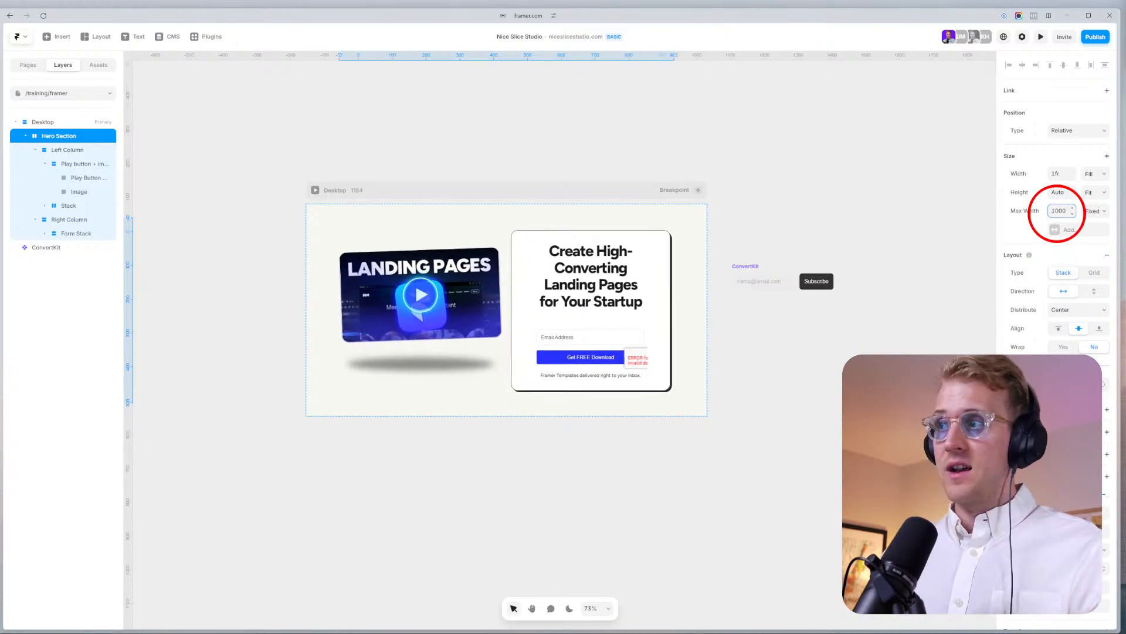
{"action": "key", "text": "shift+Up"}
{"action": "key", "text": "shift+Up"}
{"action": "key", "text": "shift+Up"}
{"action": "key", "text": "shift+Up"}
{"action": "key", "text": "shift+Up"}
{"action": "key", "text": "shift+Up"}
{"action": "key", "text": "shift+Up"}
{"action": "key", "text": "shift+Up"}
{"action": "key", "text": "shift+Up"}
{"action": "key", "text": "shift+Up"}
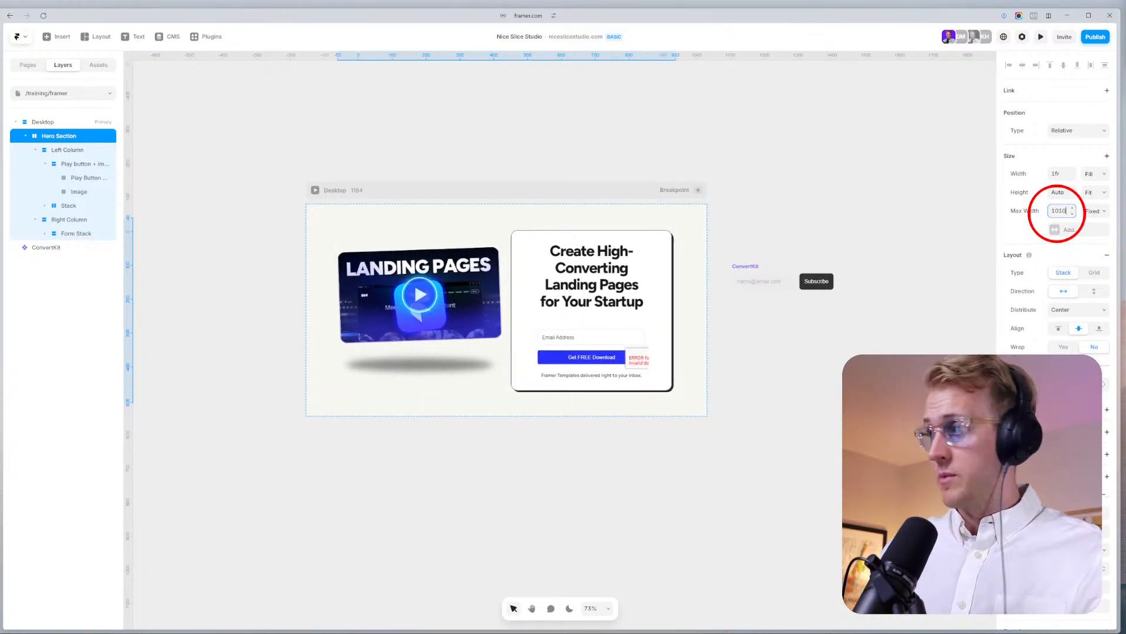
{"action": "key", "text": "shift+Up"}
{"action": "key", "text": "shift+Up"}
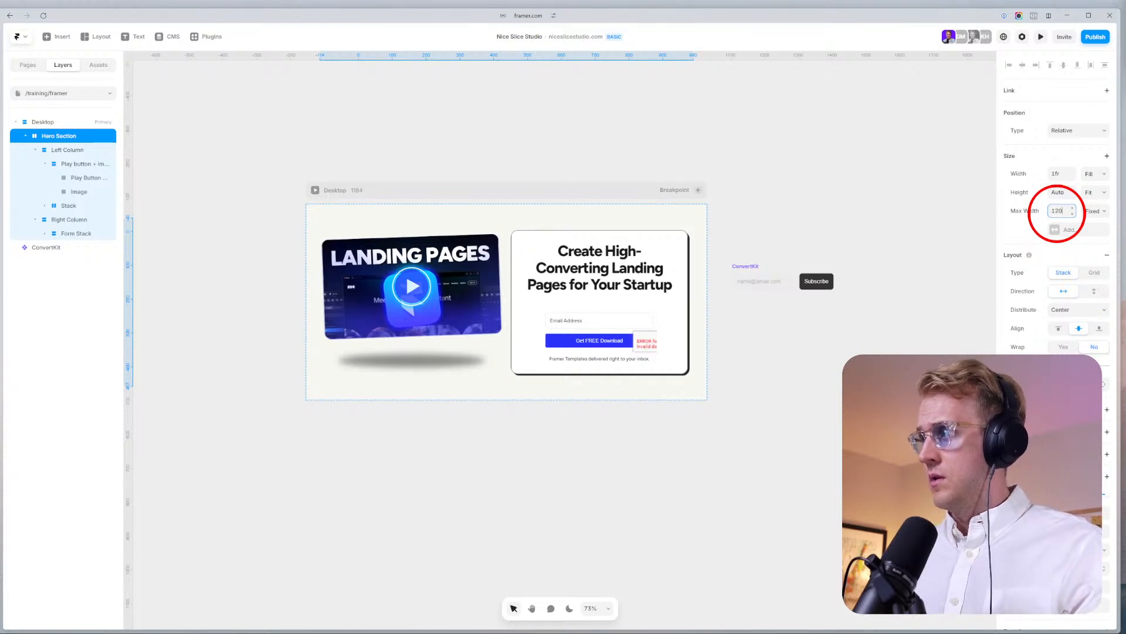
Preview the page, enlarge the desktop preview to 2349 by 725 px to check the hero layout, and return to the canvas.
{"action": "left_click", "coordinate": [1041, 36]}
{"action": "left_click_drag", "start_coordinate": [838, 329], "coordinate": [1124, 308]}
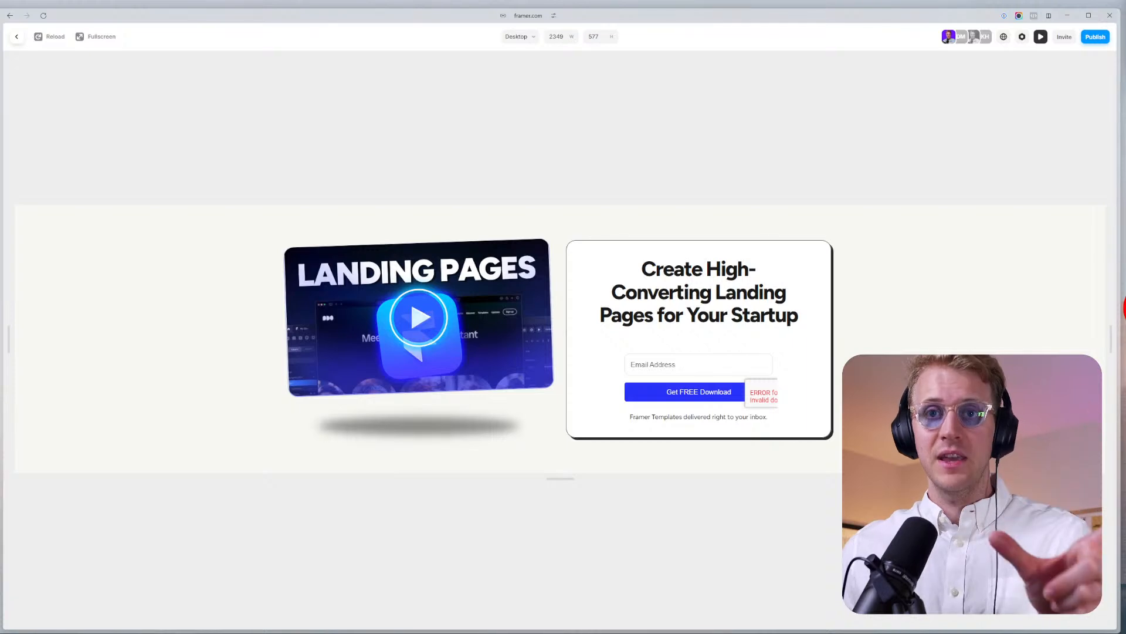
{"action": "left_click_drag", "start_coordinate": [1032, 306], "coordinate": [1124, 295]}
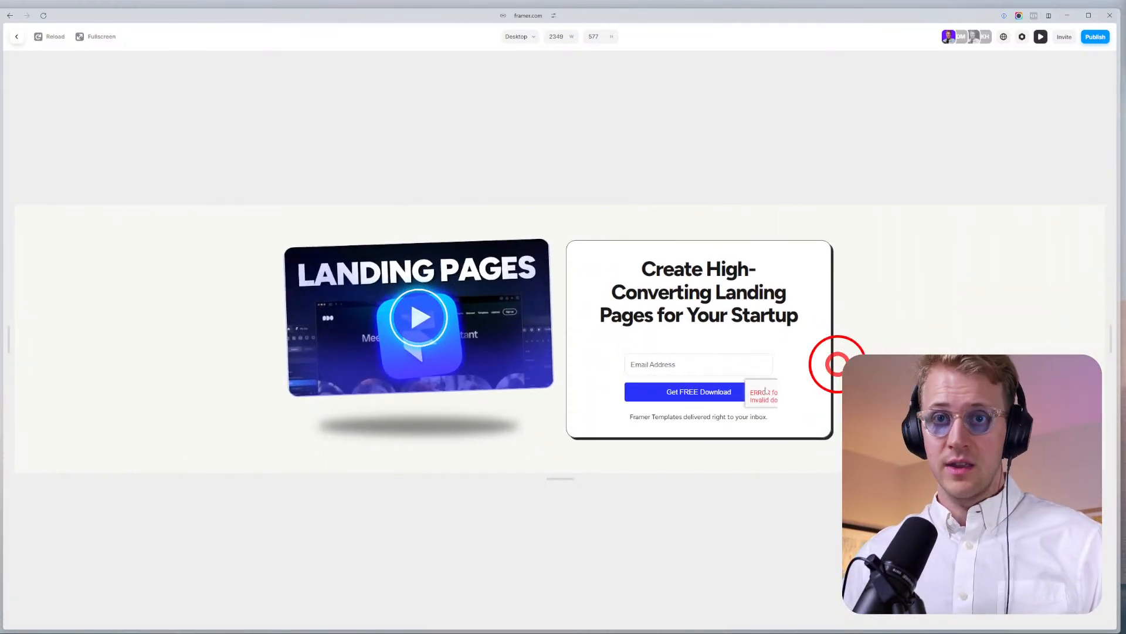
{"action": "left_click_drag", "start_coordinate": [564, 492], "coordinate": [551, 628]}
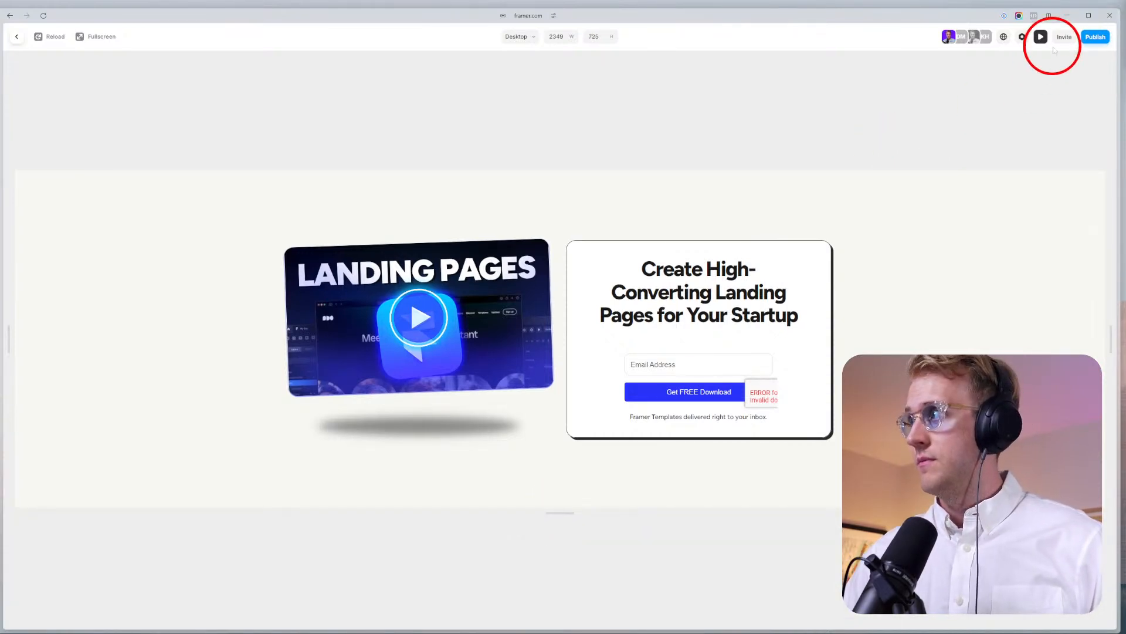
{"action": "left_click", "coordinate": [1041, 36]}
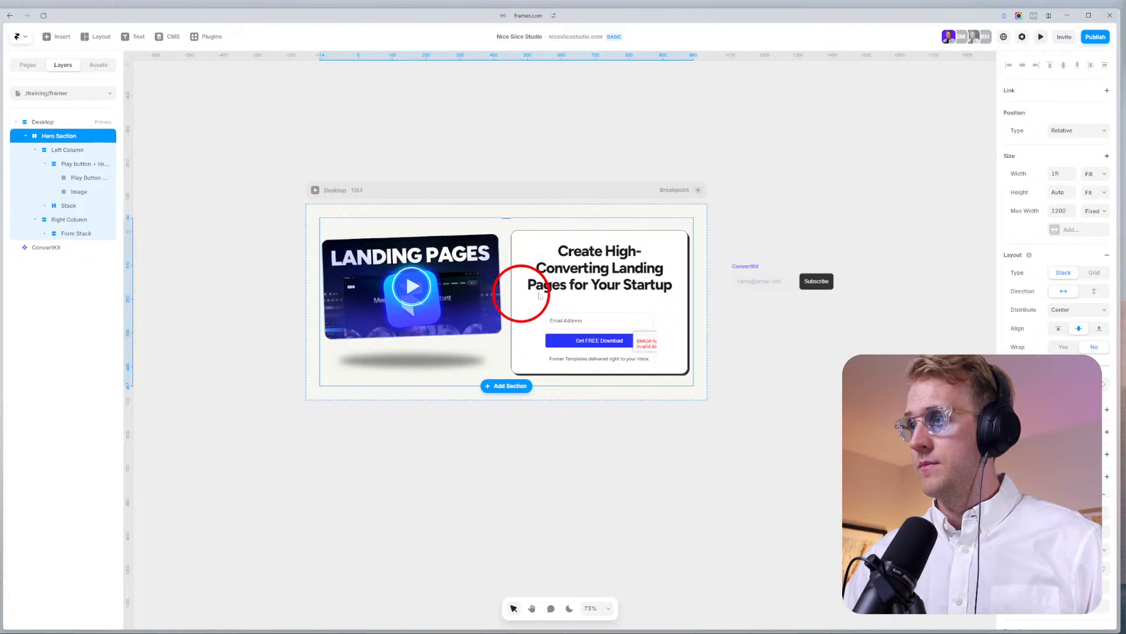
Set the Desktop breakpoint's width to 1200 and deselect it.
{"action": "left_click", "coordinate": [755, 382]}
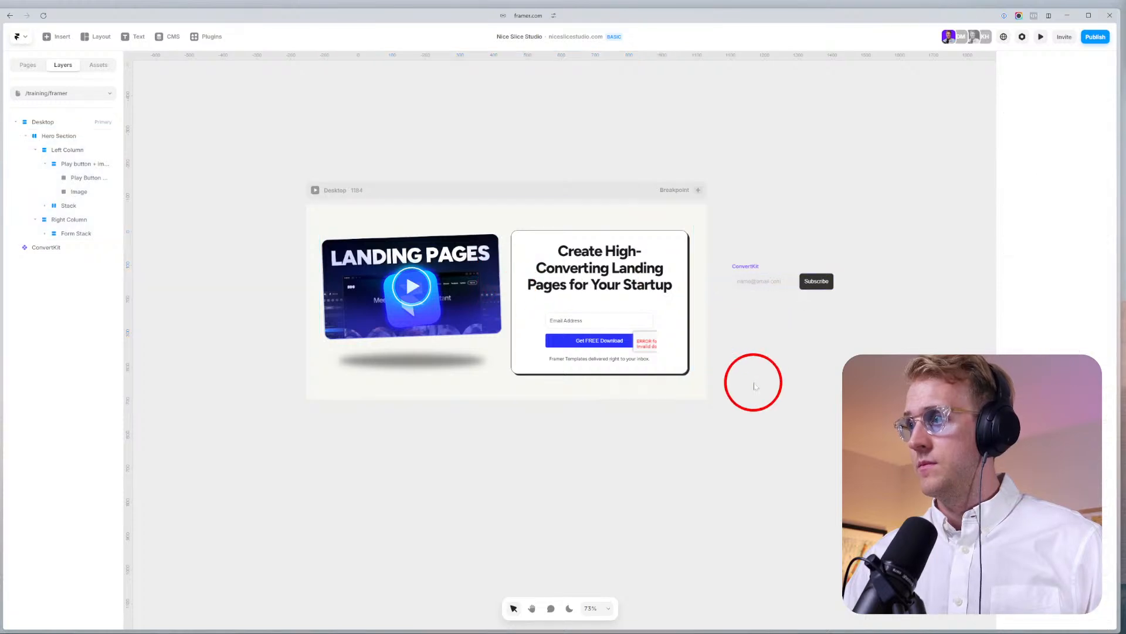
{"action": "left_click", "coordinate": [373, 199]}
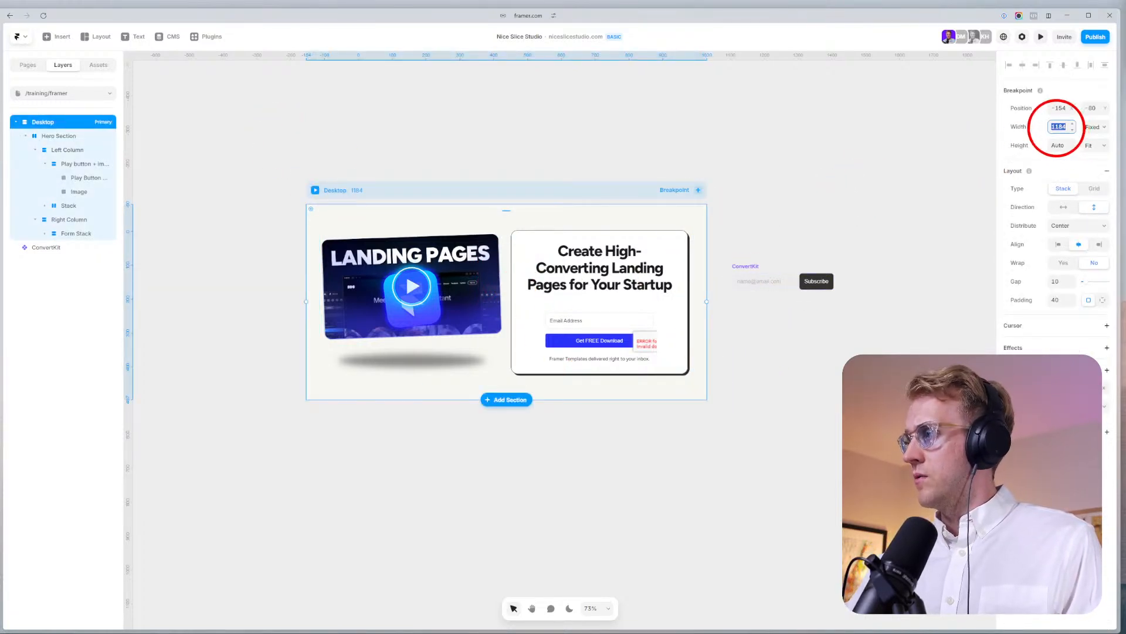
{"action": "left_click", "coordinate": [1057, 128]}
{"action": "type", "text": "1200"}
{"action": "key", "text": "Return"}
{"action": "left_click", "coordinate": [840, 485]}
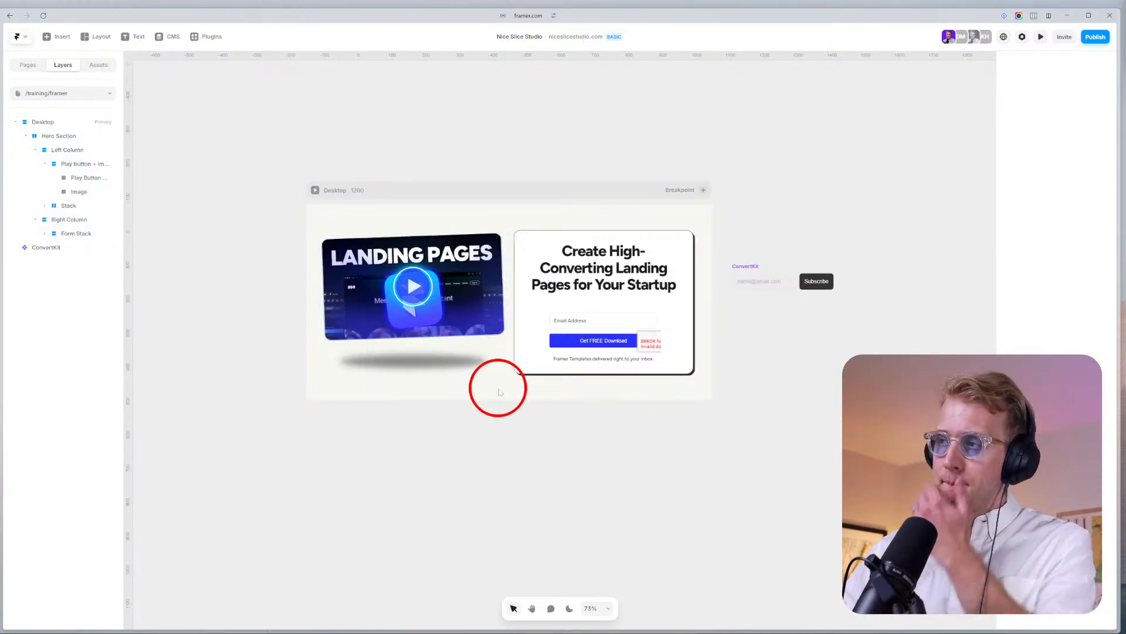
Select the Right Column around the form card and switch its padding to one uniform value for all sides.
{"action": "left_click", "coordinate": [533, 241]}
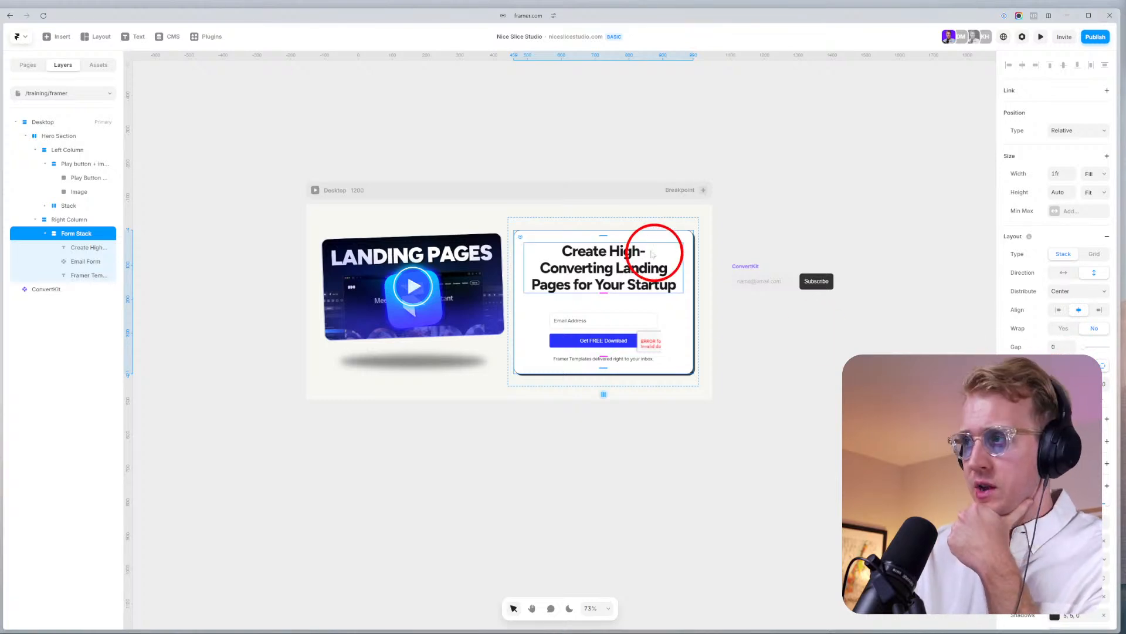
{"action": "left_click_drag", "start_coordinate": [603, 238], "coordinate": [586, 218]}
{"action": "scroll", "coordinate": [607, 255], "scroll_direction": "up", "scroll_amount": 5}
{"action": "key", "text": "super"}
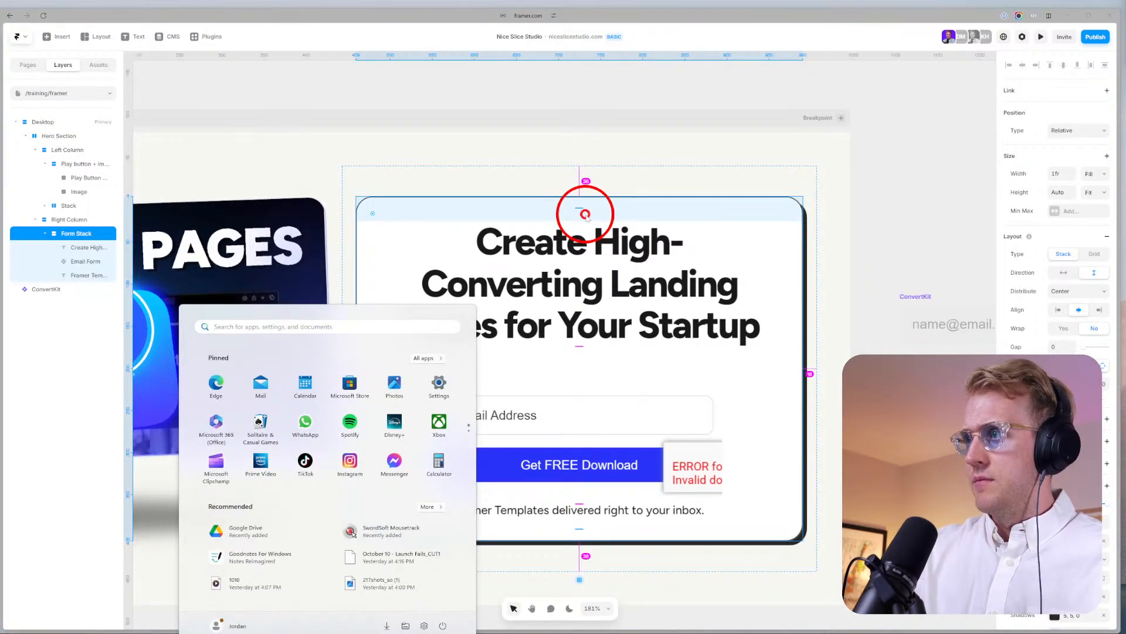
{"action": "left_click", "coordinate": [605, 196]}
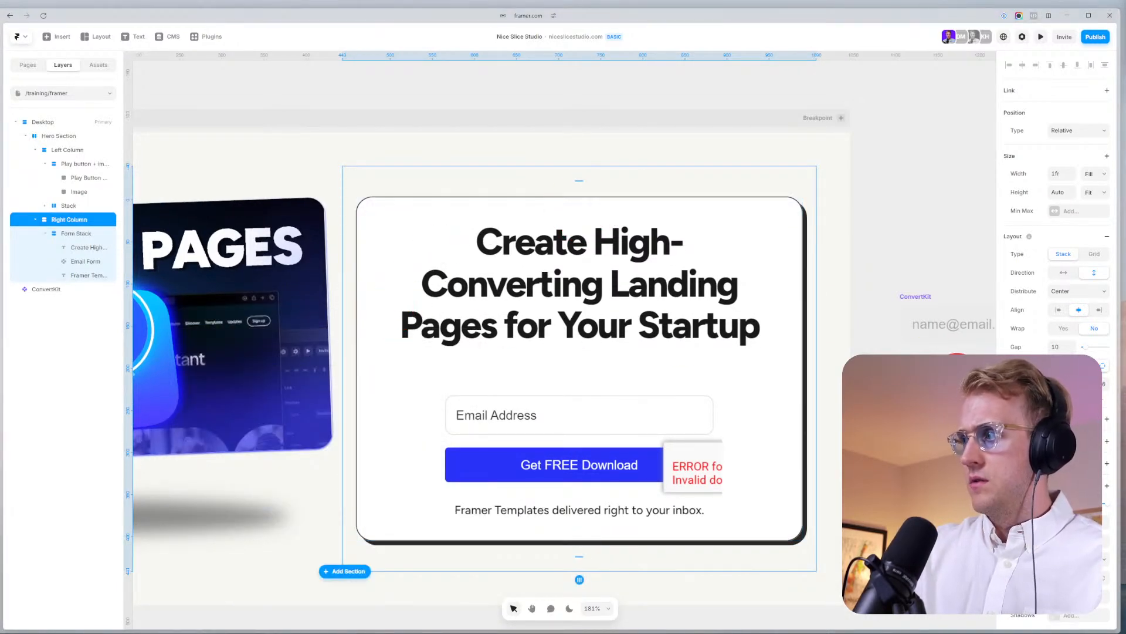
{"action": "left_click", "coordinate": [1088, 365]}
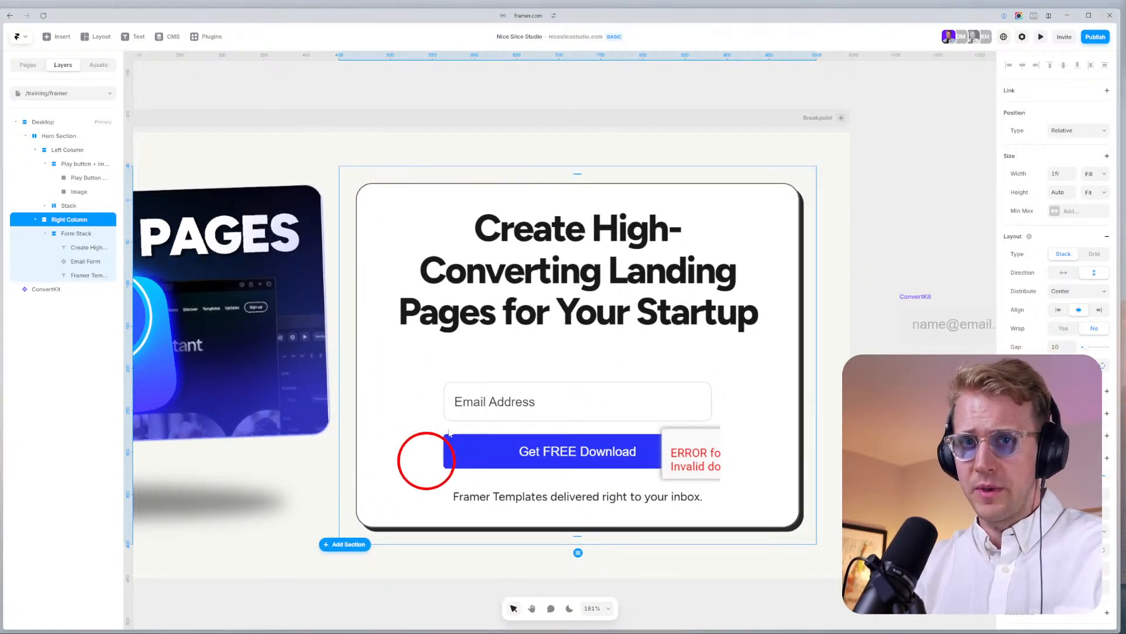
Compare the Form Stack's padding with the Right Column's and reduce the Right Column's padding around the form card.
{"action": "left_click", "coordinate": [67, 234]}
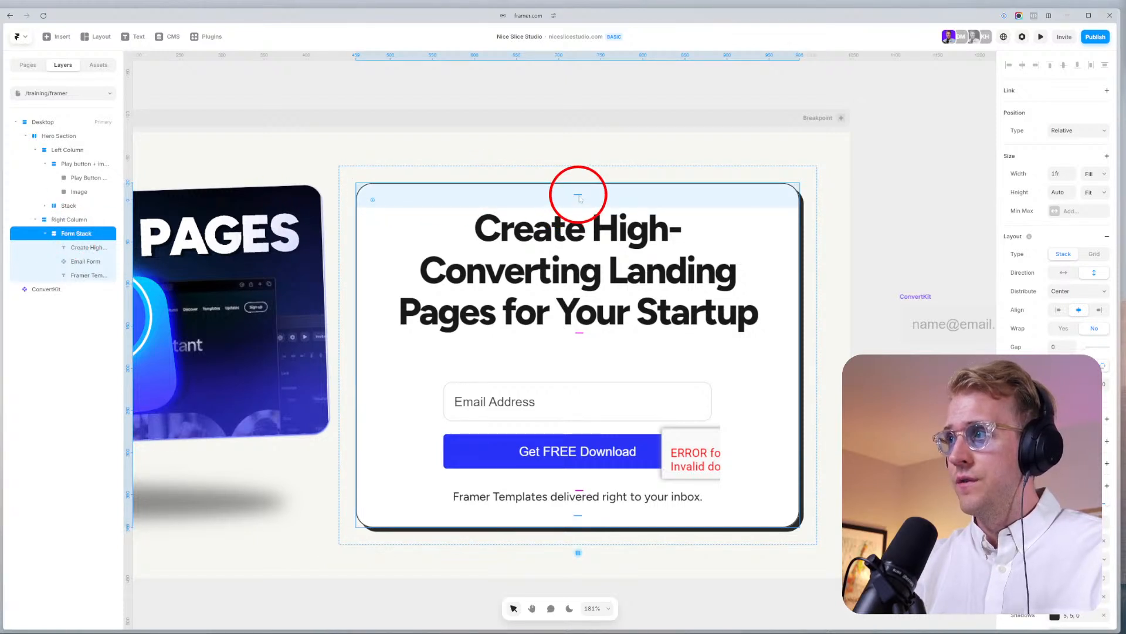
{"action": "left_click", "coordinate": [387, 172]}
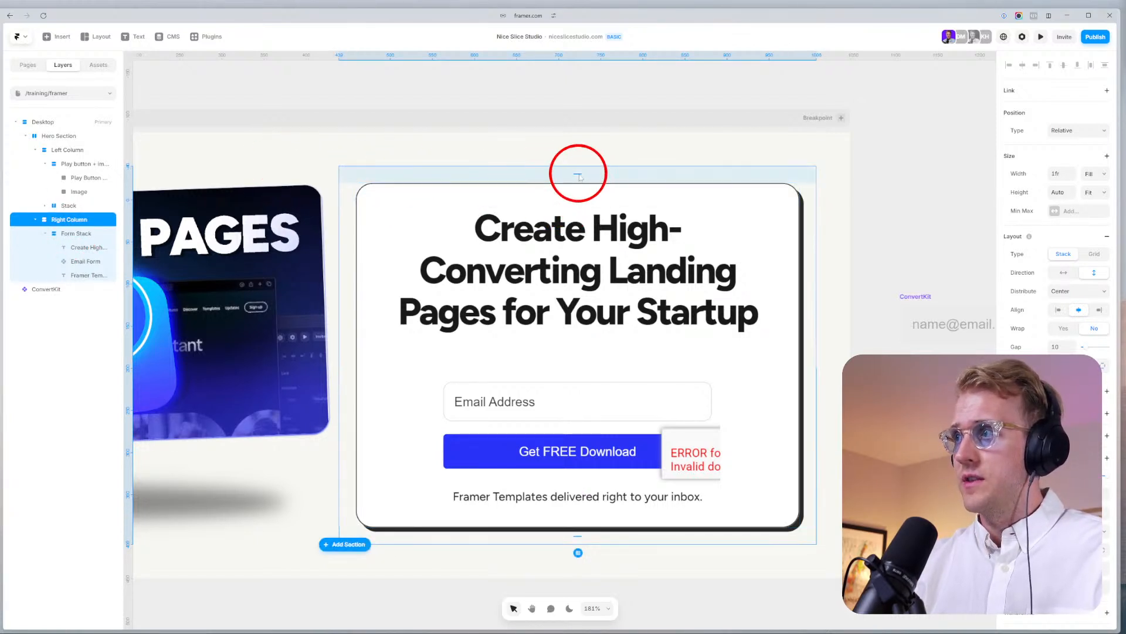
{"action": "mouse_move", "coordinate": [579, 176]}
{"action": "left_mouse_down"}
{"action": "mouse_move", "coordinate": [579, 164]}
{"action": "mouse_move", "coordinate": [579, 175]}
{"action": "left_mouse_up"}
{"action": "key", "text": "Caps_Lock"}
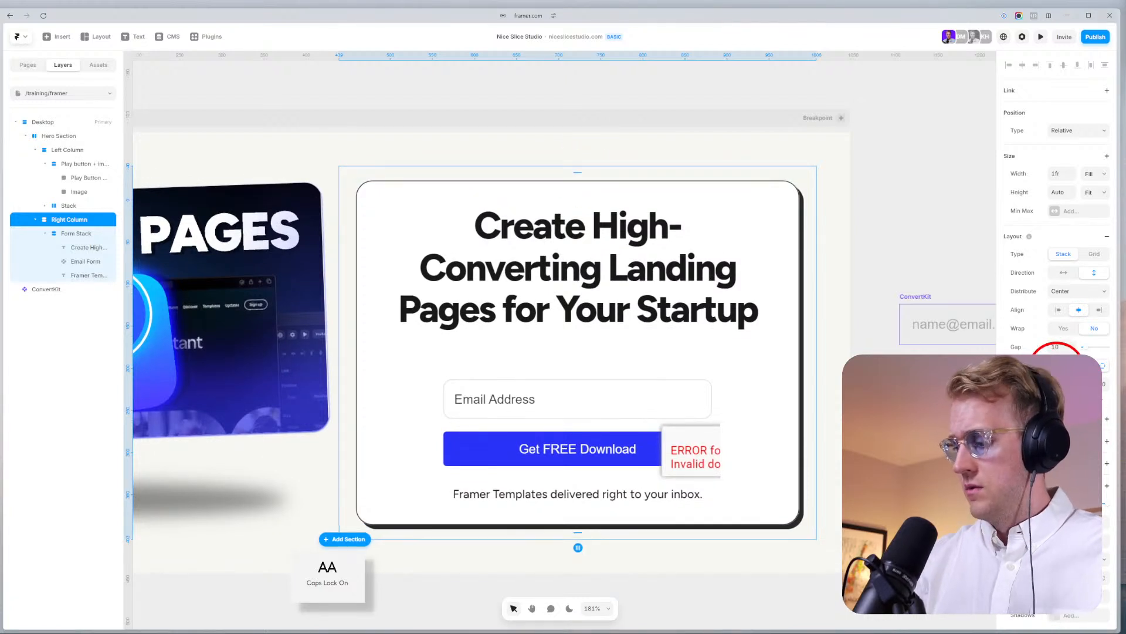
{"action": "key", "text": "Return"}
Increase the Form Stack's top and bottom padding inside the white card.
{"action": "left_click", "coordinate": [78, 233]}
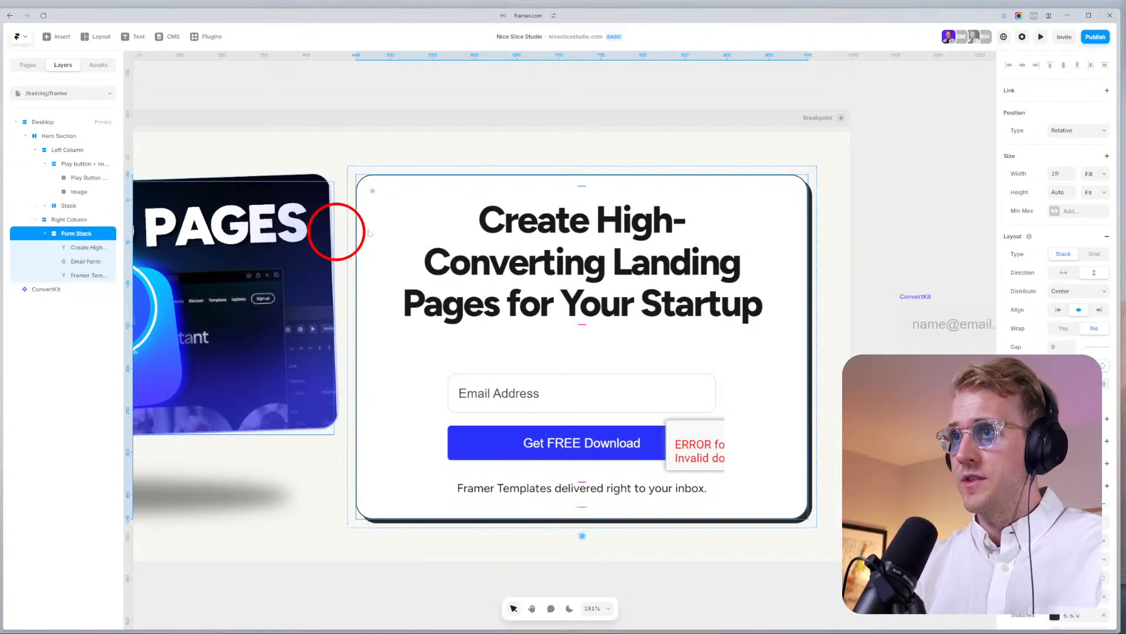
{"action": "mouse_move", "coordinate": [586, 189]}
{"action": "left_mouse_down"}
{"action": "mouse_move", "coordinate": [576, 222]}
{"action": "mouse_move", "coordinate": [581, 209]}
{"action": "left_mouse_up"}
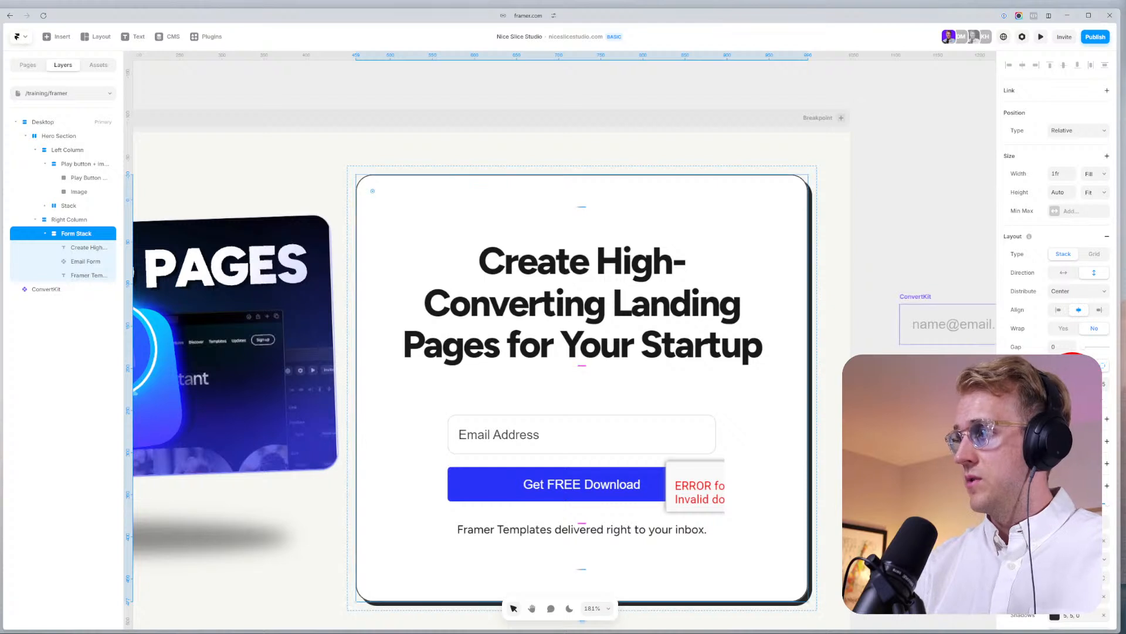
{"action": "key", "text": "Tab"}
{"action": "key", "text": "Return"}
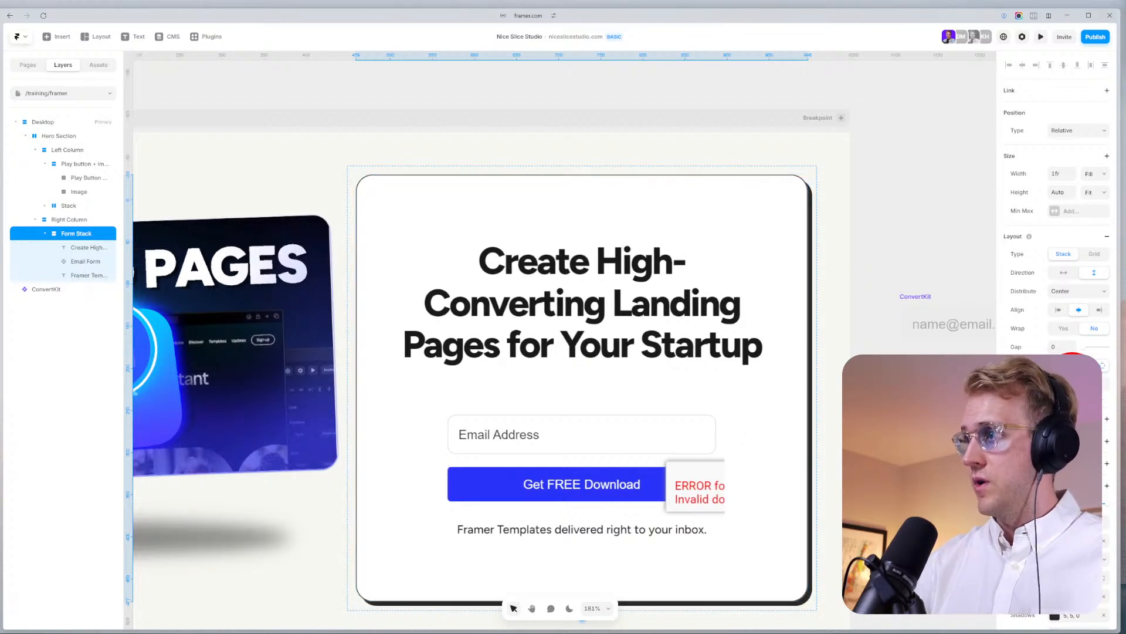
Resize the Email Form embed in the white card to 504 wide and 128 high.
{"action": "left_click", "coordinate": [89, 261]}
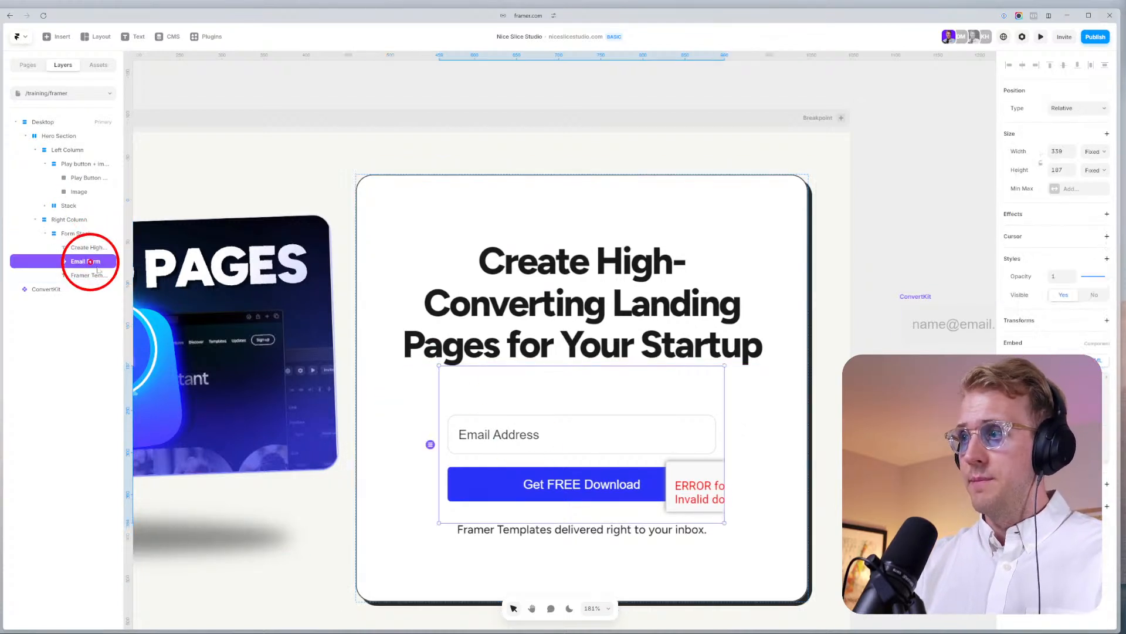
{"action": "left_click_drag", "start_coordinate": [406, 521], "coordinate": [297, 473]}
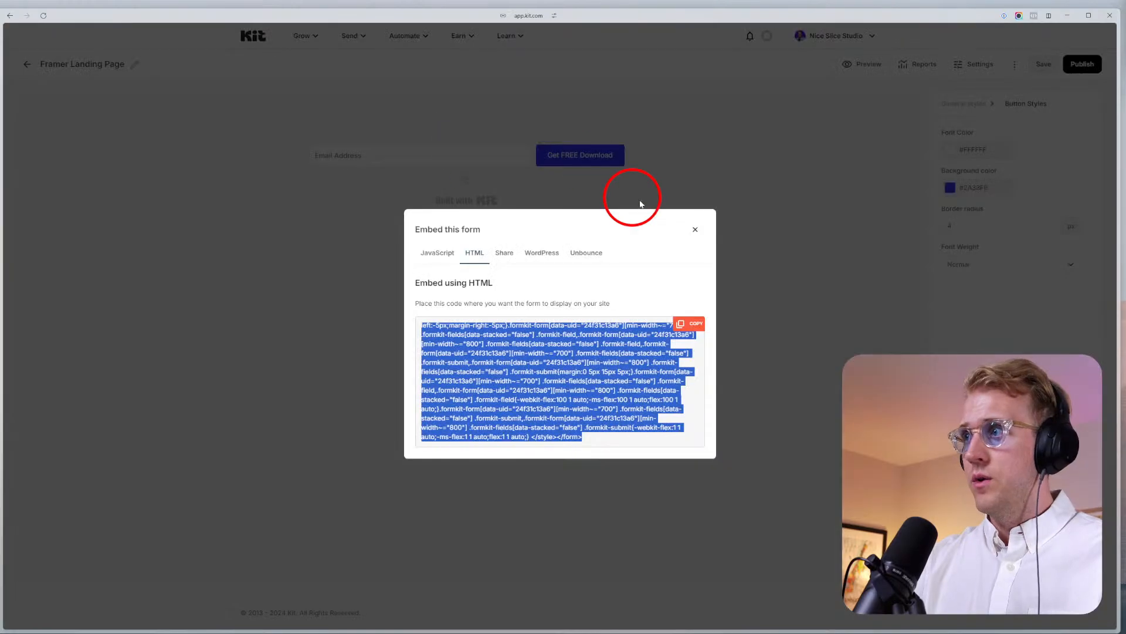
Switch to Kit, turn off Invisible reCAPTCHA in the Framer Landing Page form's advanced settings, and save the settings.
{"action": "left_click", "coordinate": [695, 230]}
{"action": "left_click", "coordinate": [977, 64]}
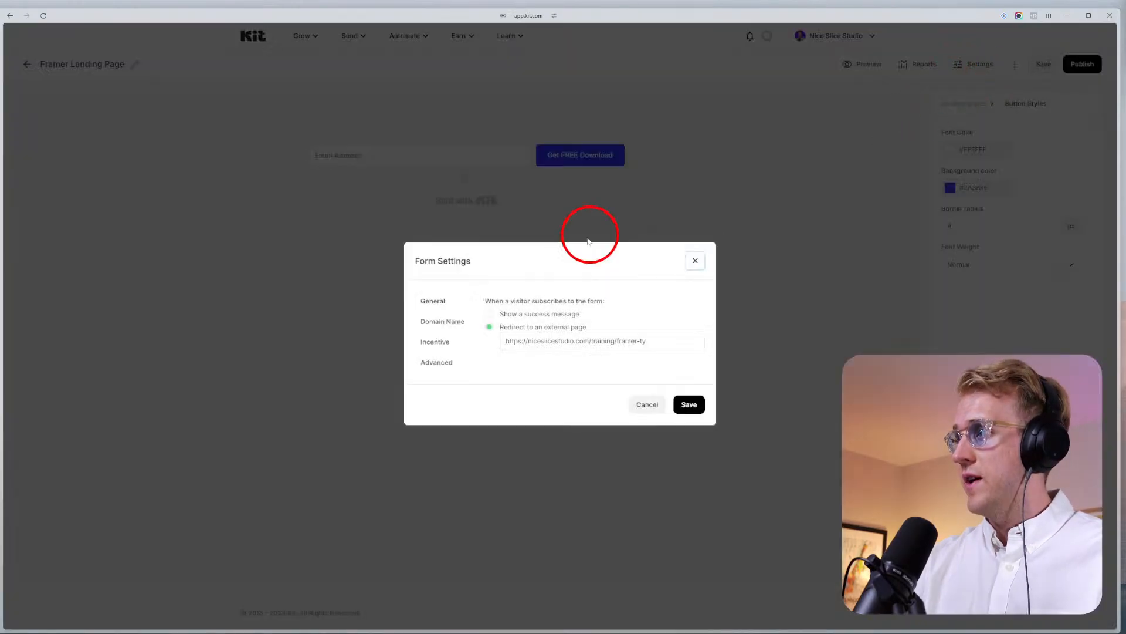
{"action": "left_click", "coordinate": [432, 343]}
{"action": "left_click", "coordinate": [436, 362]}
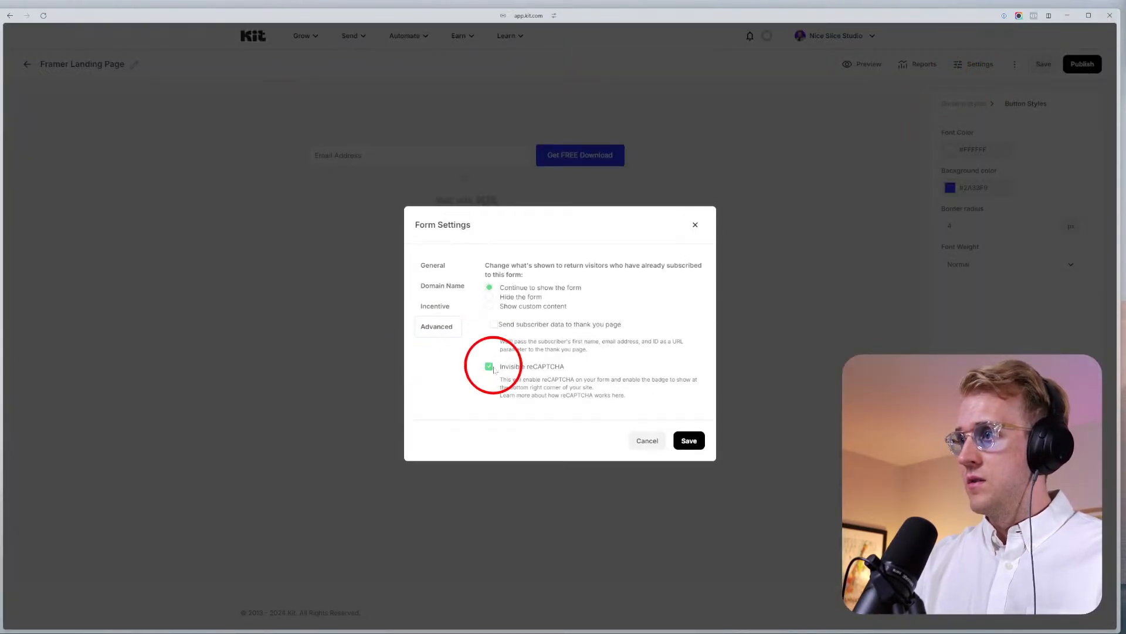
{"action": "left_click", "coordinate": [687, 439]}
Replace the Email Form's embed code in Framer with the republished Kit form's HTML code and preview the page.
{"action": "left_click", "coordinate": [1077, 66]}
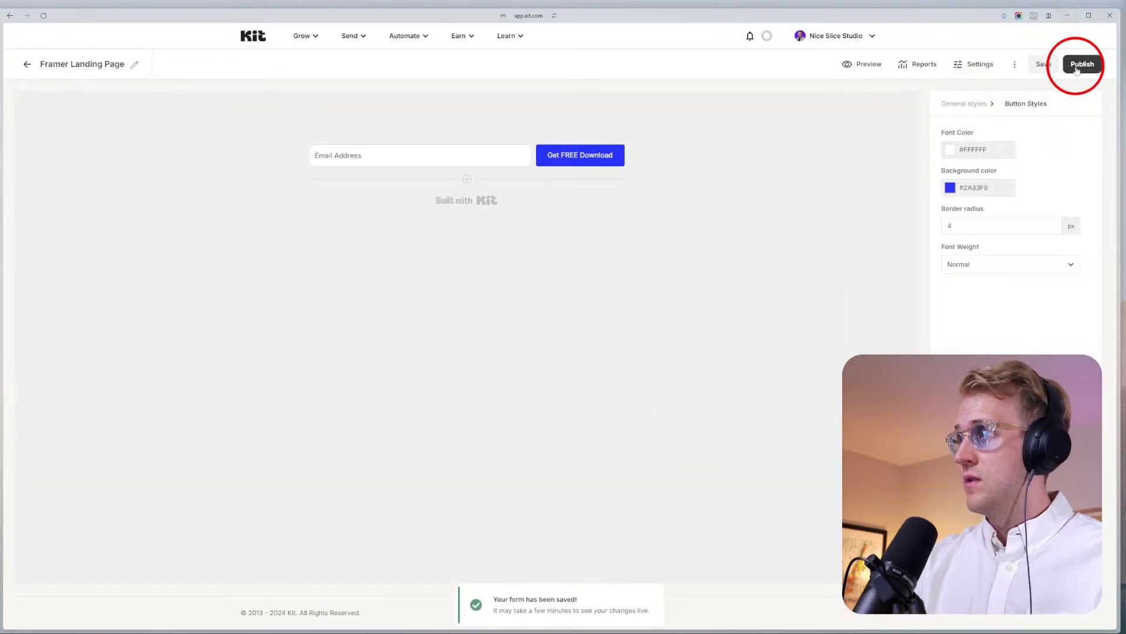
{"action": "left_click", "coordinate": [696, 325]}
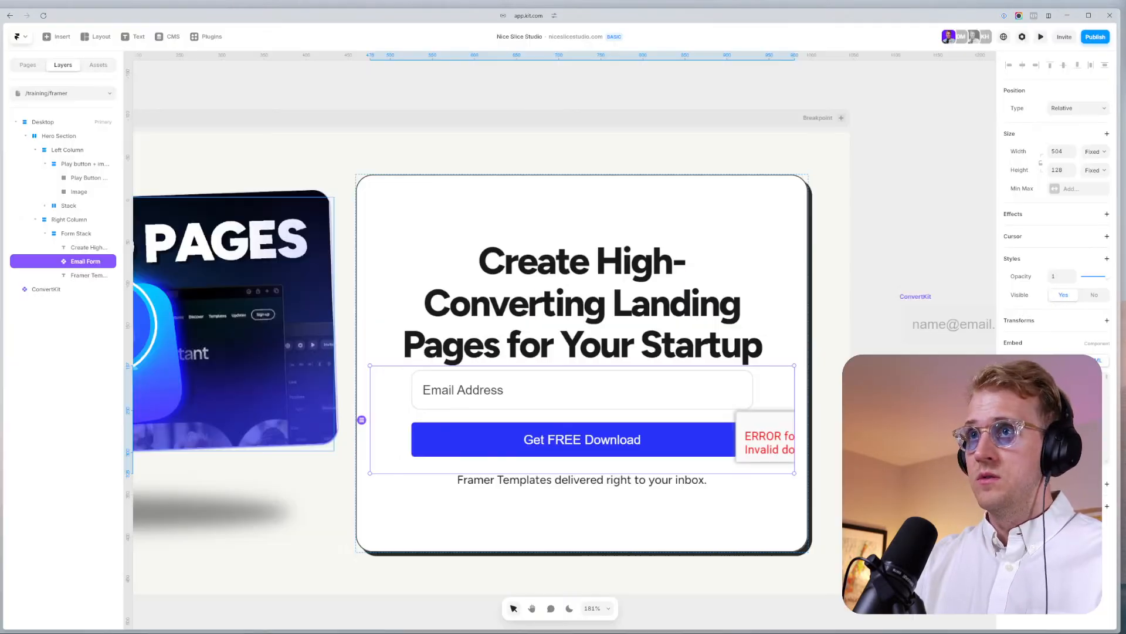
{"action": "scroll", "coordinate": [591, 454], "scroll_direction": "up", "scroll_amount": 5}
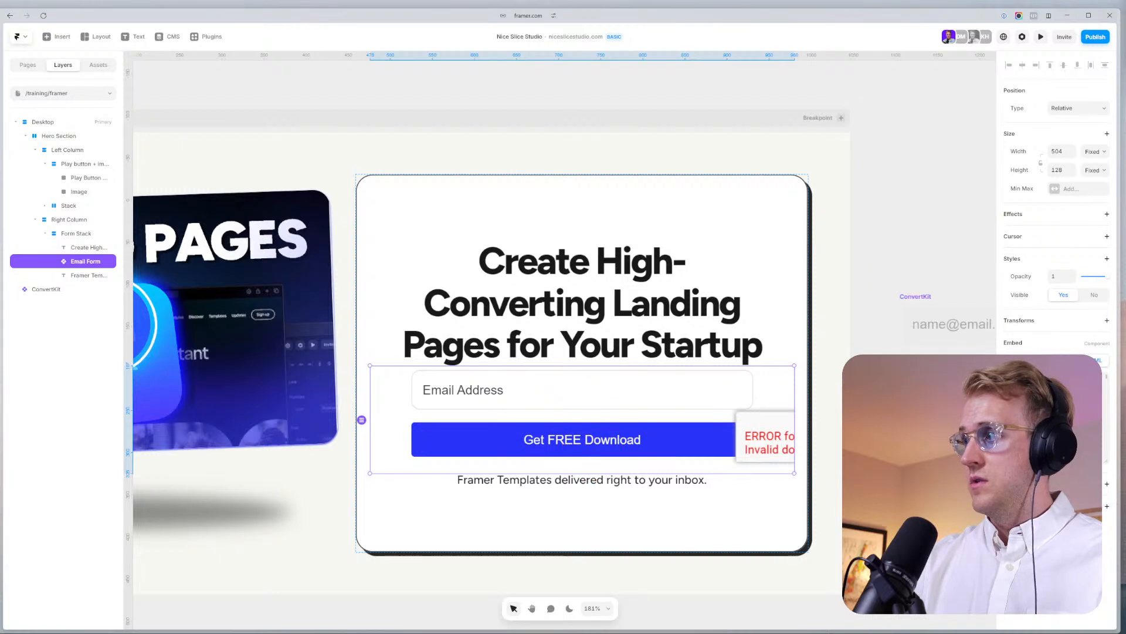
{"action": "key", "text": "Tab"}
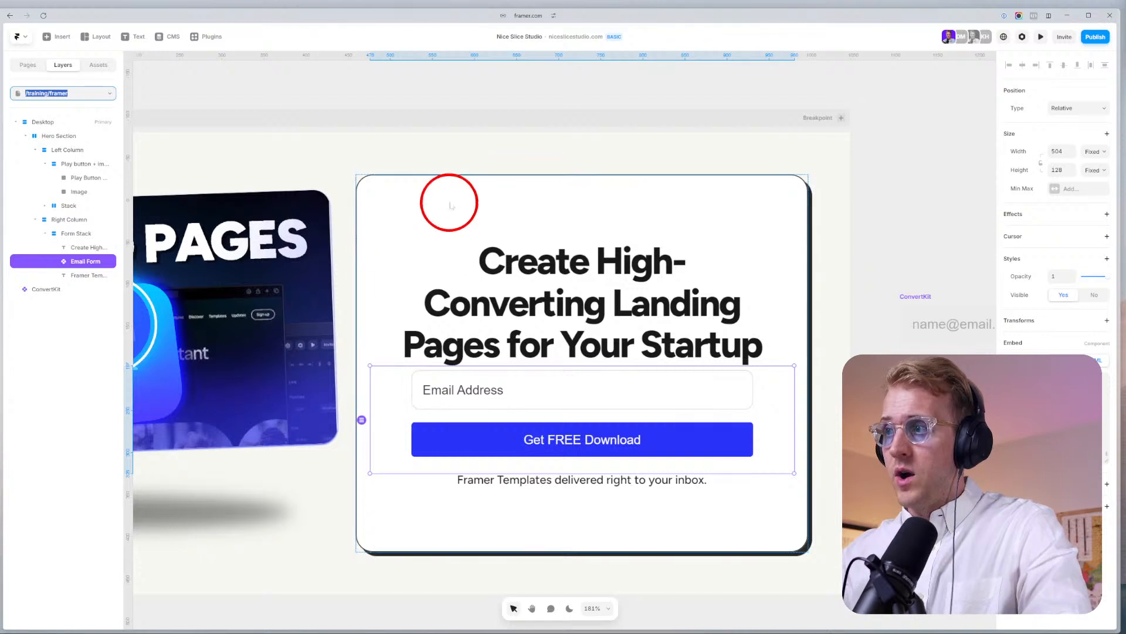
{"action": "left_click", "coordinate": [1039, 38]}
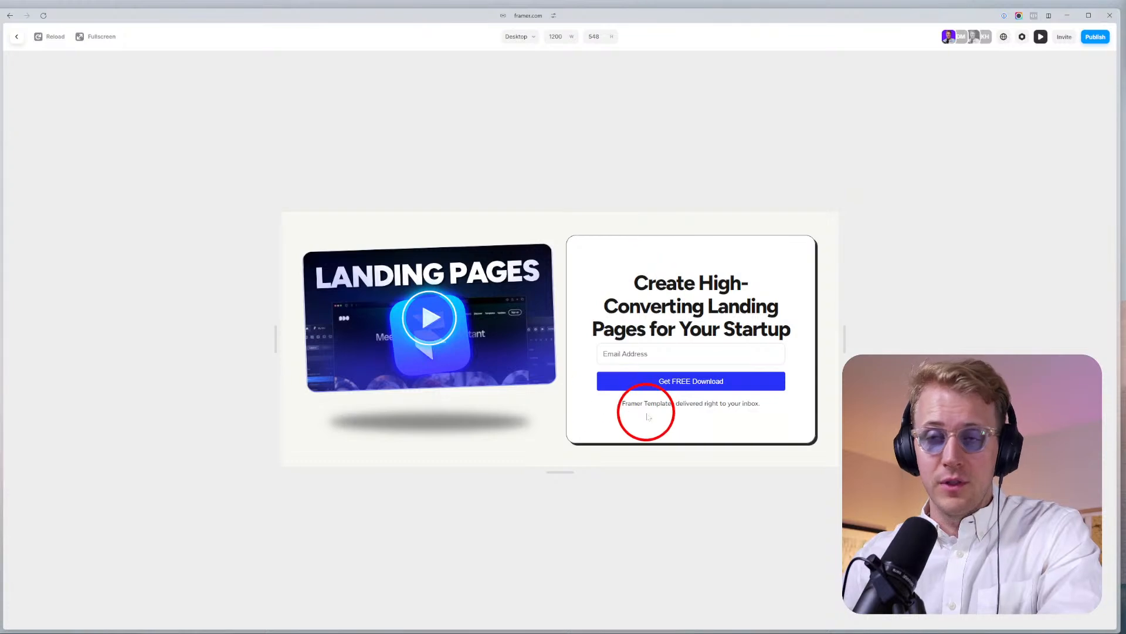
{"action": "left_click", "coordinate": [1040, 39]}
Increase the X and Y offset of the Form Stack's box shadow and deselect the card.
{"action": "left_click", "coordinate": [787, 199]}
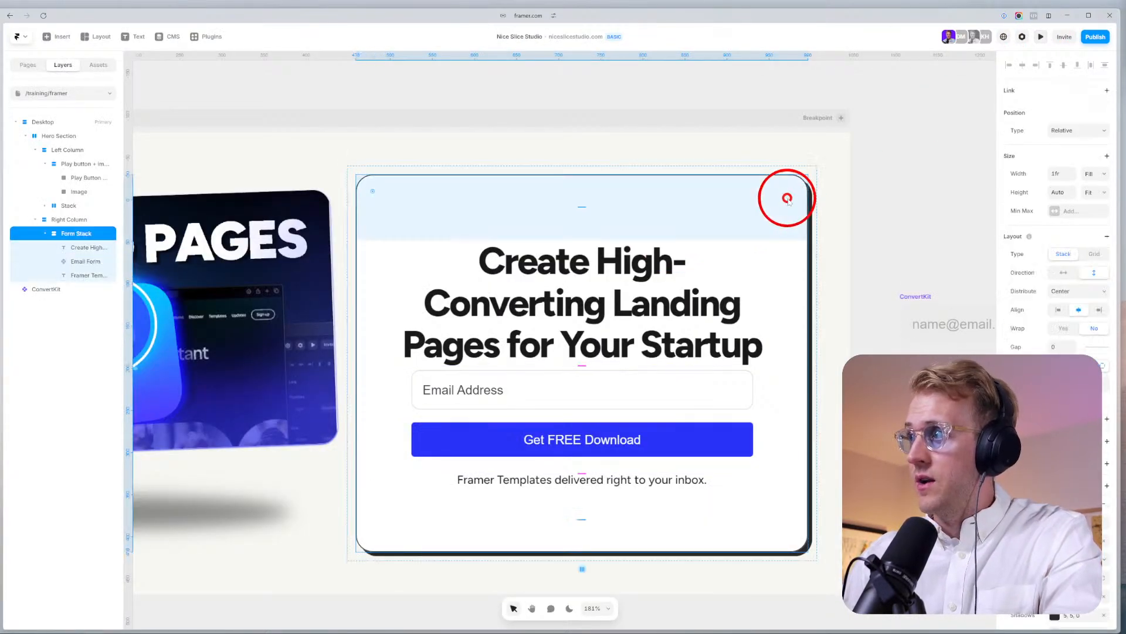
{"action": "scroll", "coordinate": [1056, 234], "scroll_direction": "down", "scroll_amount": 2}
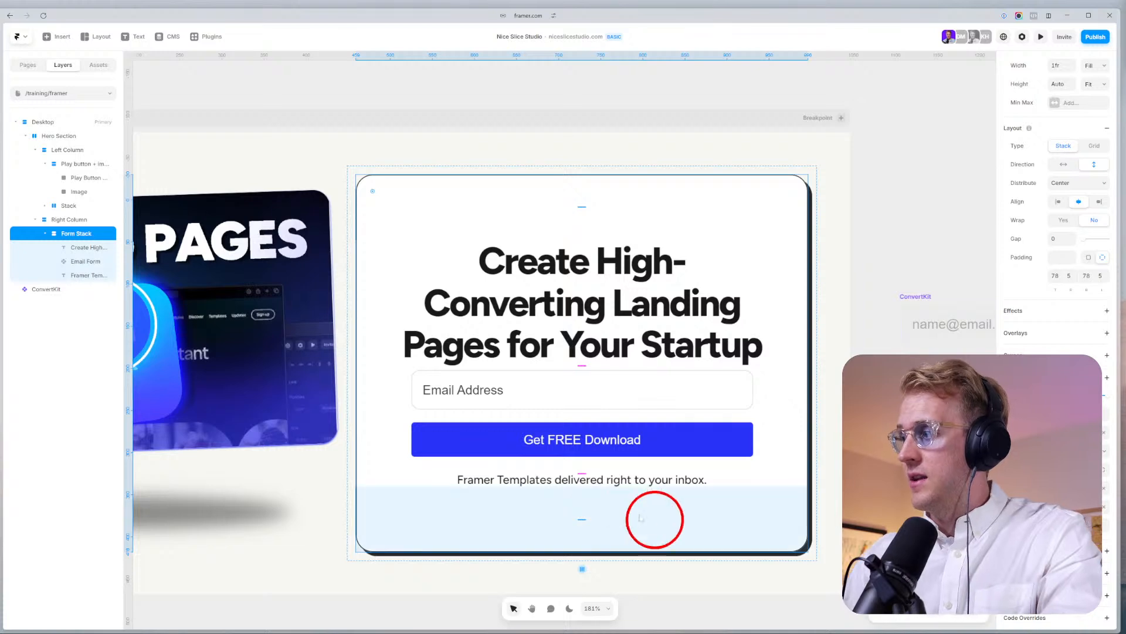
{"action": "left_click", "coordinate": [1065, 507]}
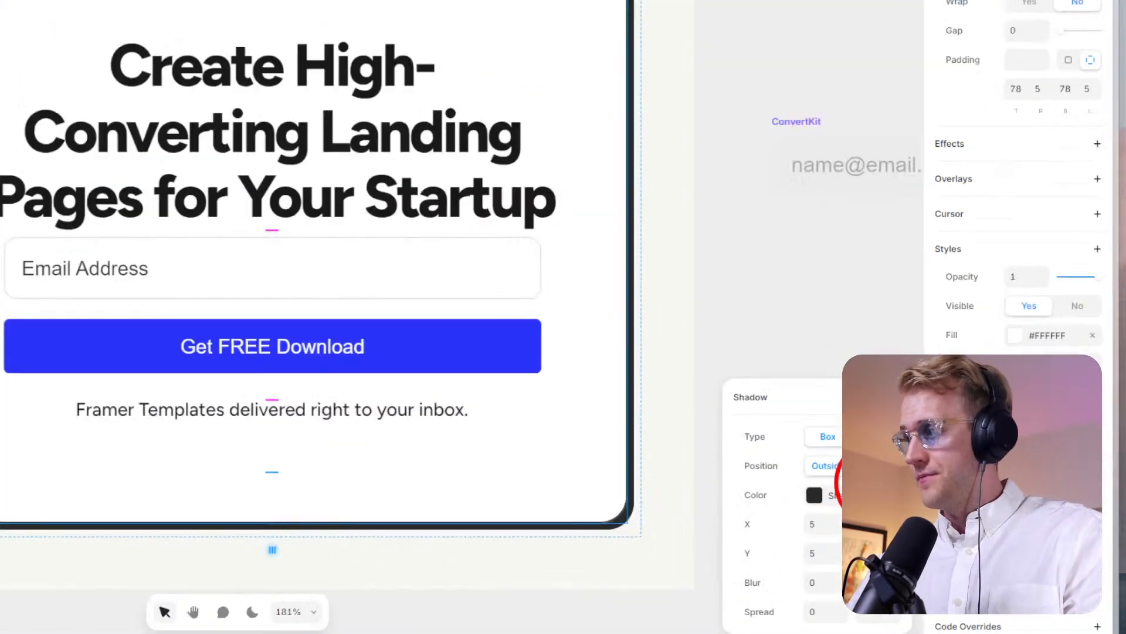
{"action": "left_click", "coordinate": [936, 551]}
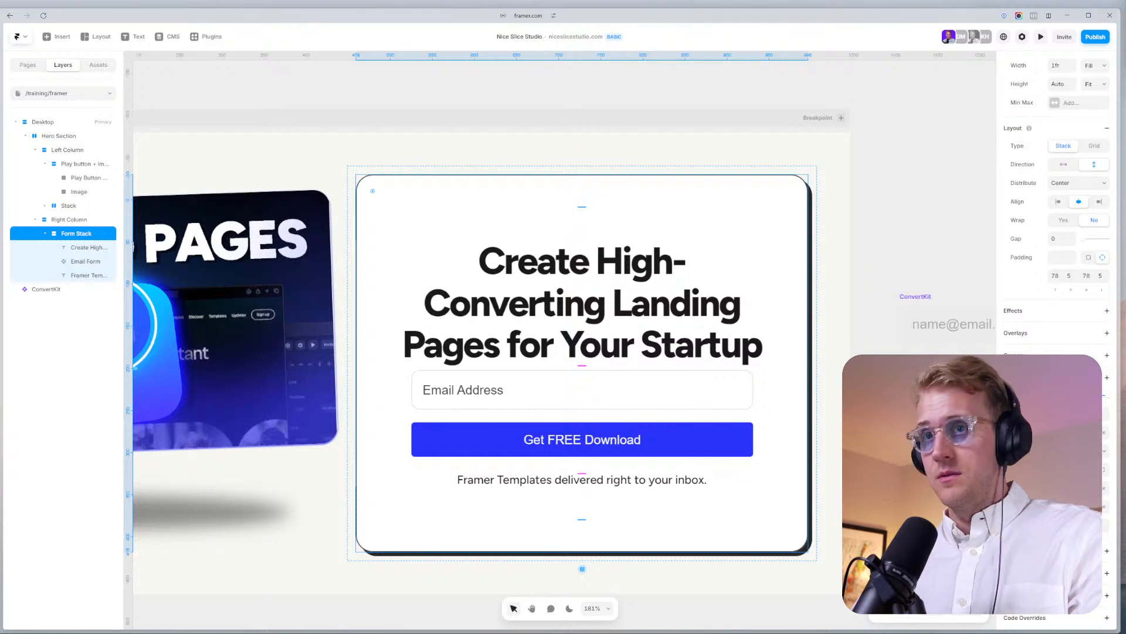
{"action": "key", "text": "Up"}
{"action": "key", "text": "Up"}
{"action": "key", "text": "Up"}
{"action": "key", "text": "Up"}
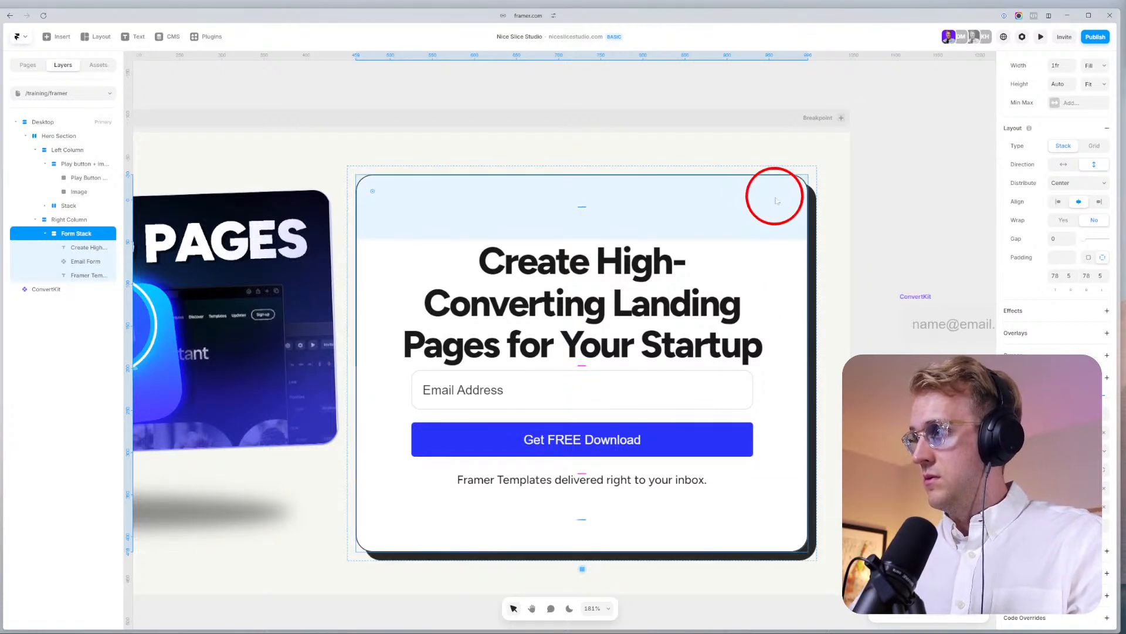
{"action": "left_click", "coordinate": [831, 192]}
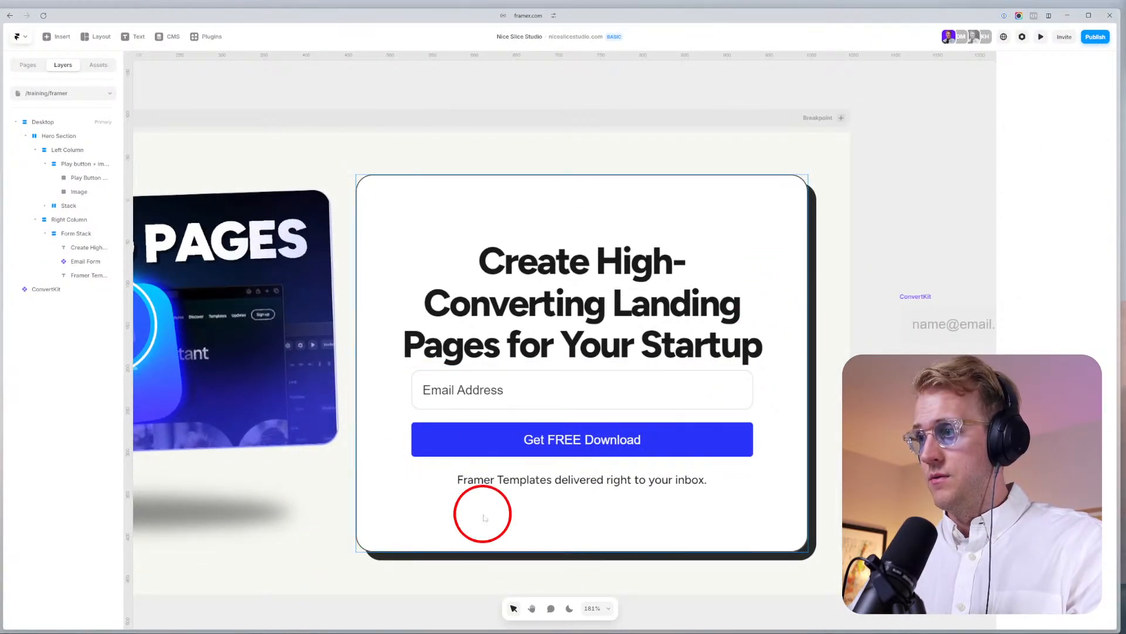
Reduce the Form Stack's bottom padding to 49 and set its top padding to 80.
{"action": "left_click", "coordinate": [580, 524]}
{"action": "mouse_move", "coordinate": [588, 522]}
{"action": "left_mouse_down"}
{"action": "mouse_move", "coordinate": [579, 460]}
{"action": "mouse_move", "coordinate": [586, 520]}
{"action": "left_mouse_up"}
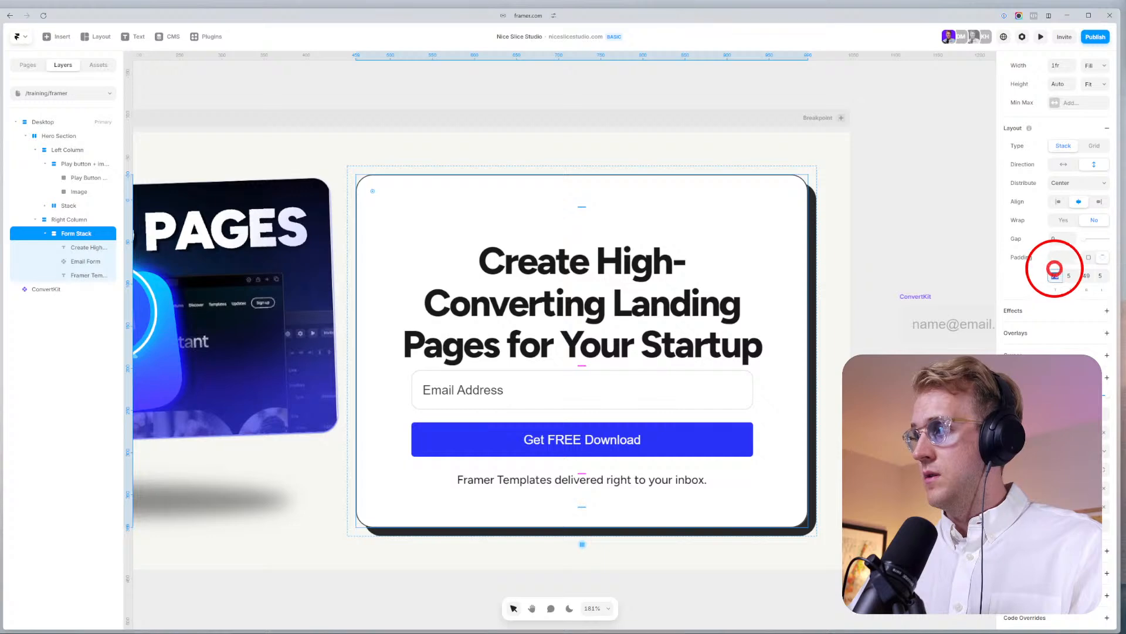
{"action": "type", "text": "80"}
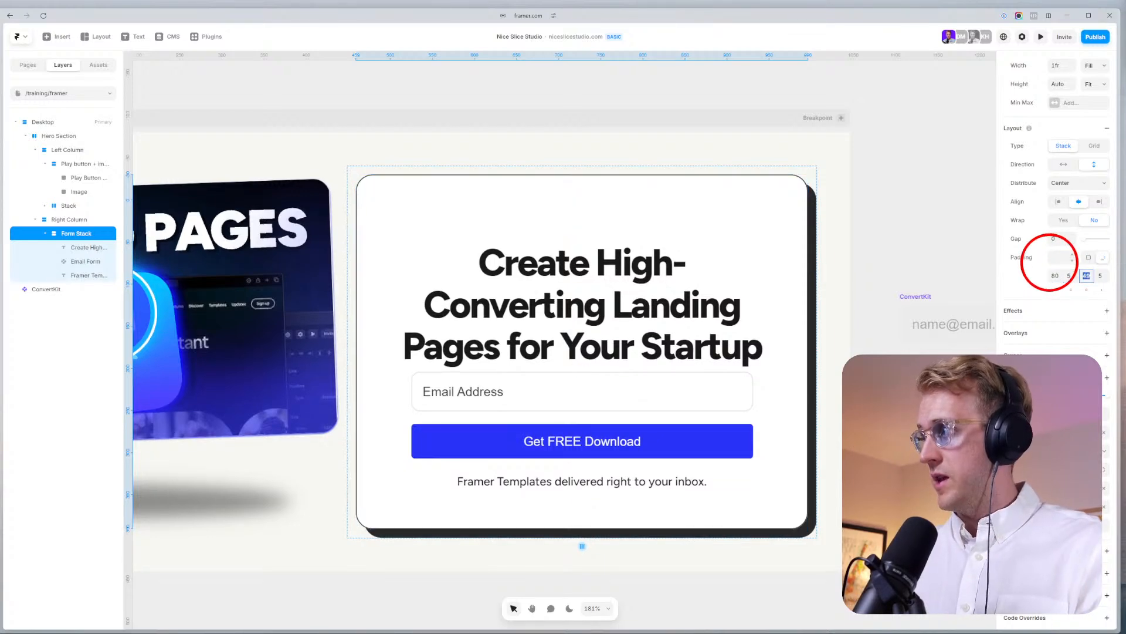
Make the Form Stack's top and bottom padding equal again and deselect the card.
{"action": "left_click", "coordinate": [950, 219]}
{"action": "scroll", "coordinate": [469, 217], "scroll_direction": "down", "scroll_amount": 5}
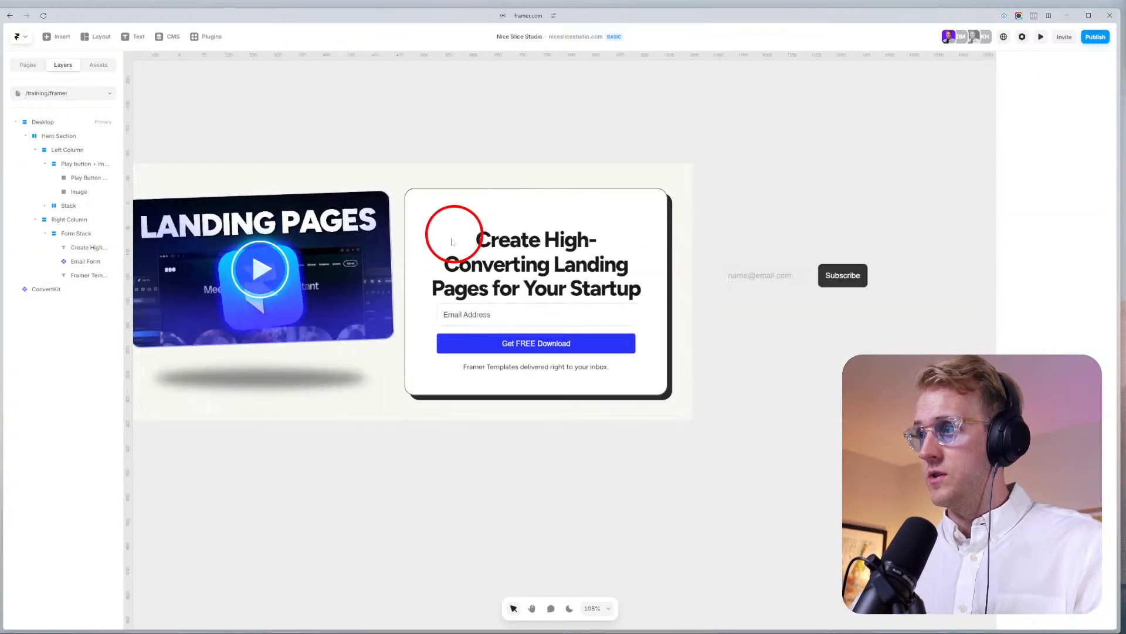
{"action": "scroll", "coordinate": [540, 196], "scroll_direction": "up", "scroll_amount": 3}
{"action": "left_click", "coordinate": [544, 209]}
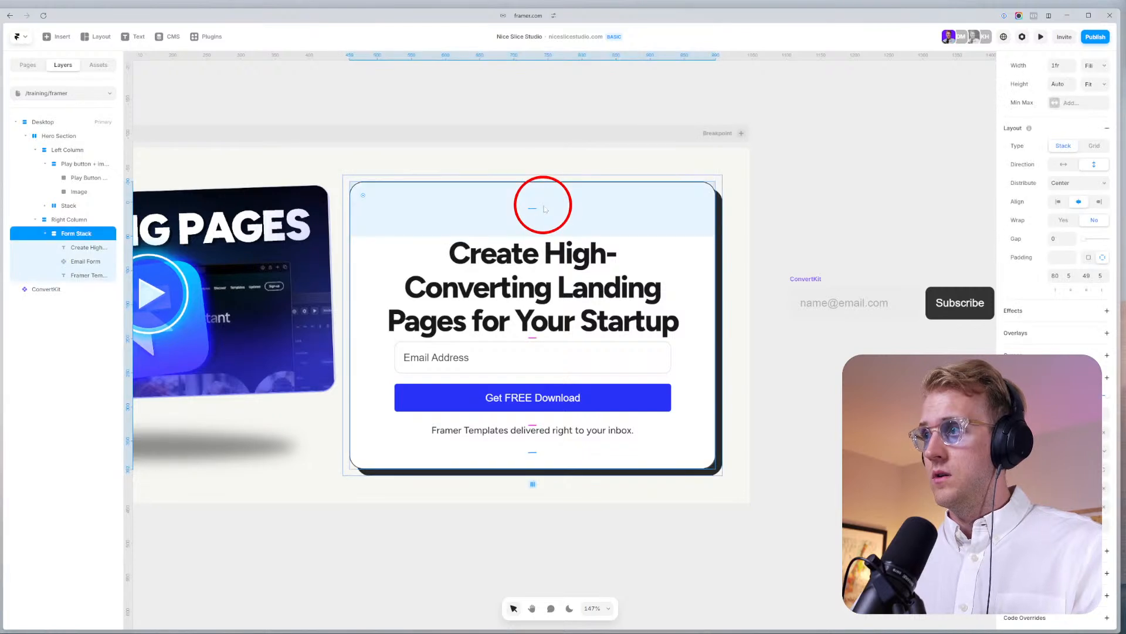
{"action": "left_click_drag", "start_coordinate": [544, 209], "coordinate": [545, 211]}
{"action": "left_click", "coordinate": [857, 184]}
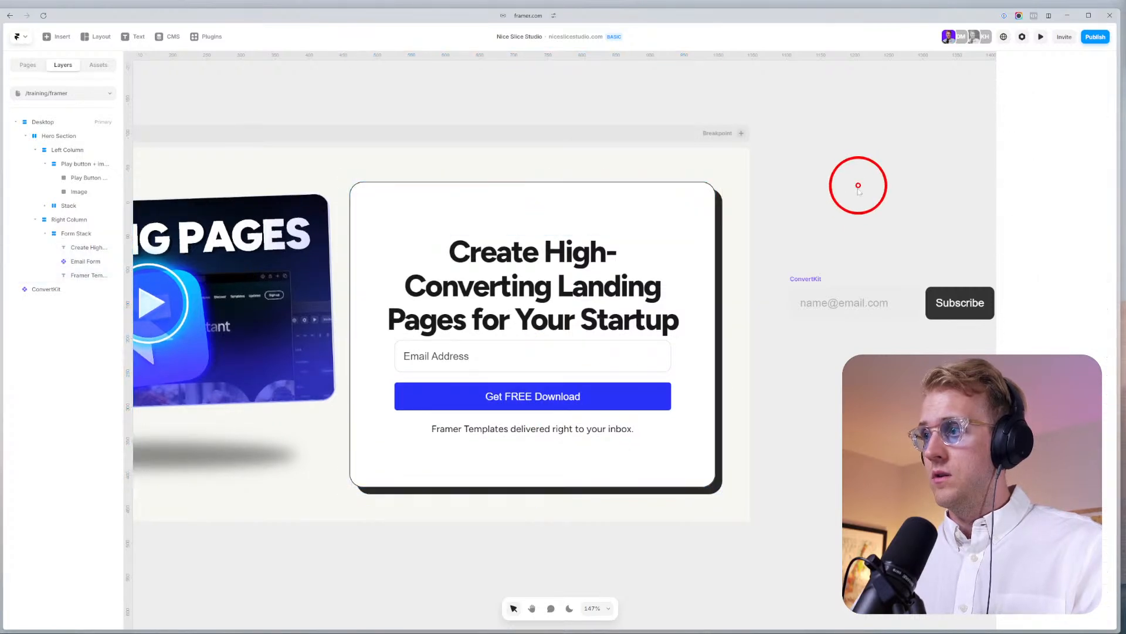
Preview the page in a viewport enlarged to 2349 by 1196 to check the centered hero section.
{"action": "scroll", "coordinate": [724, 290], "scroll_direction": "down", "scroll_amount": 5}
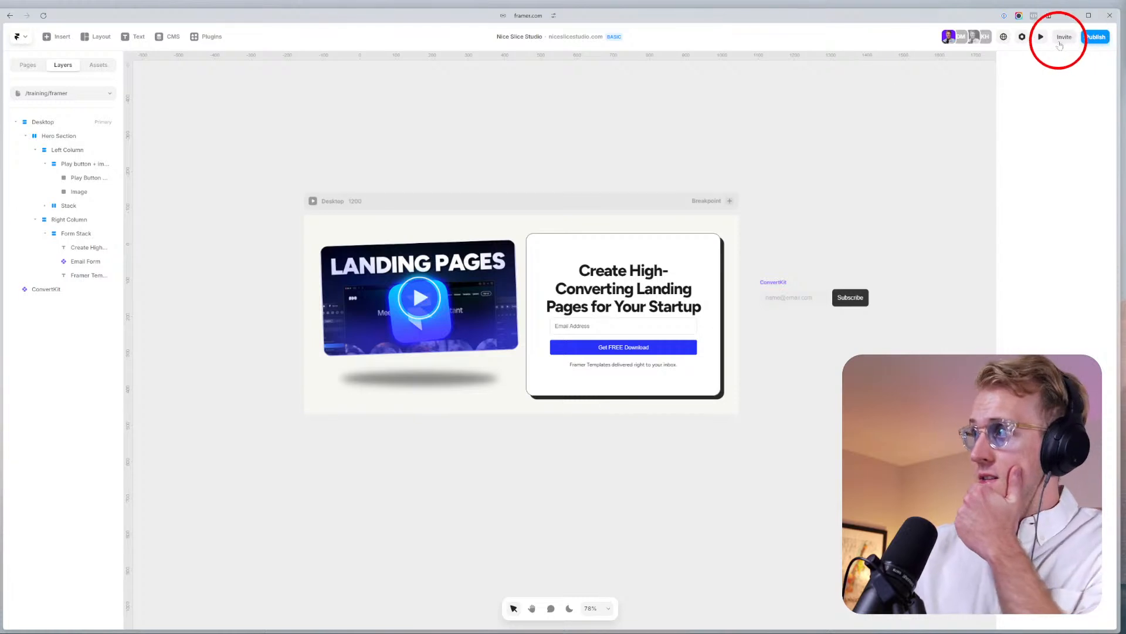
{"action": "left_click", "coordinate": [1041, 36]}
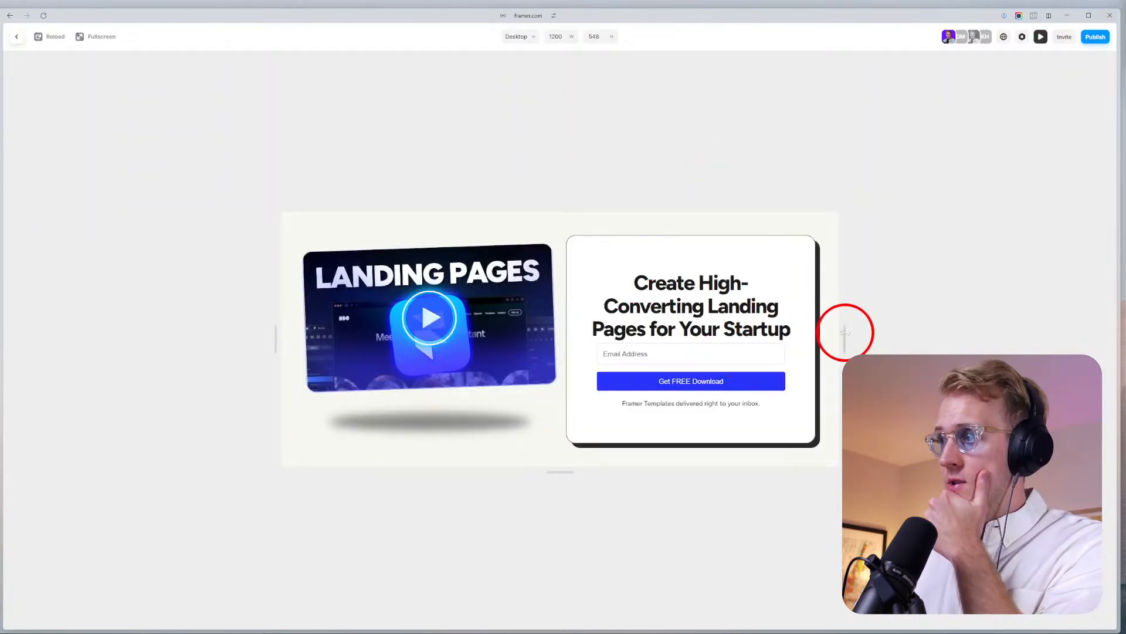
{"action": "left_click_drag", "start_coordinate": [848, 328], "coordinate": [1106, 297]}
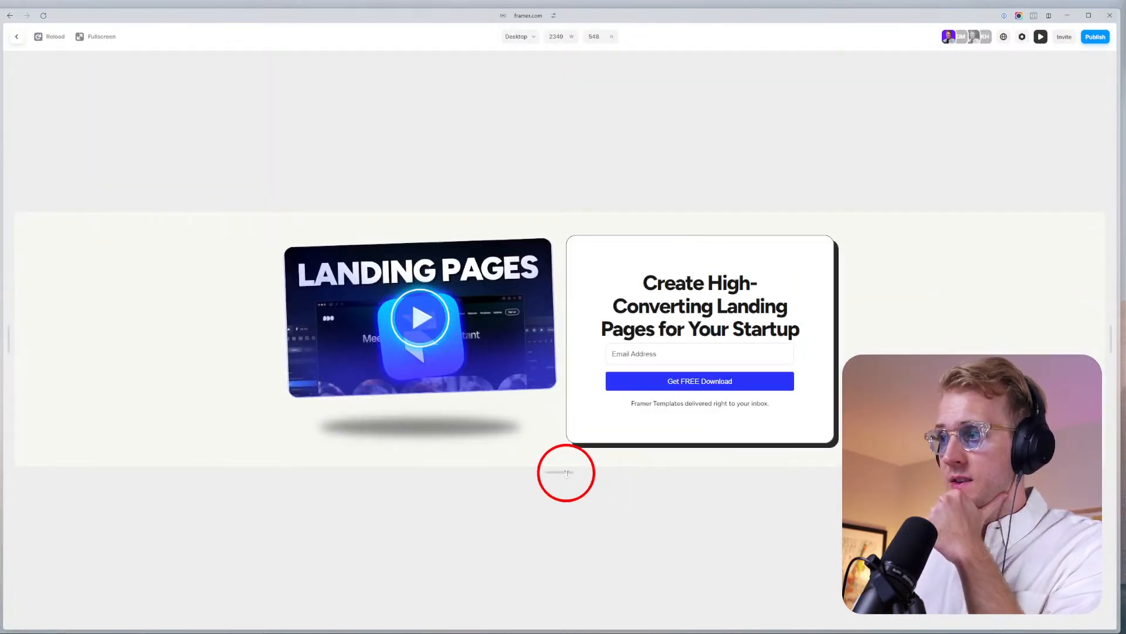
{"action": "left_click_drag", "start_coordinate": [563, 472], "coordinate": [570, 626]}
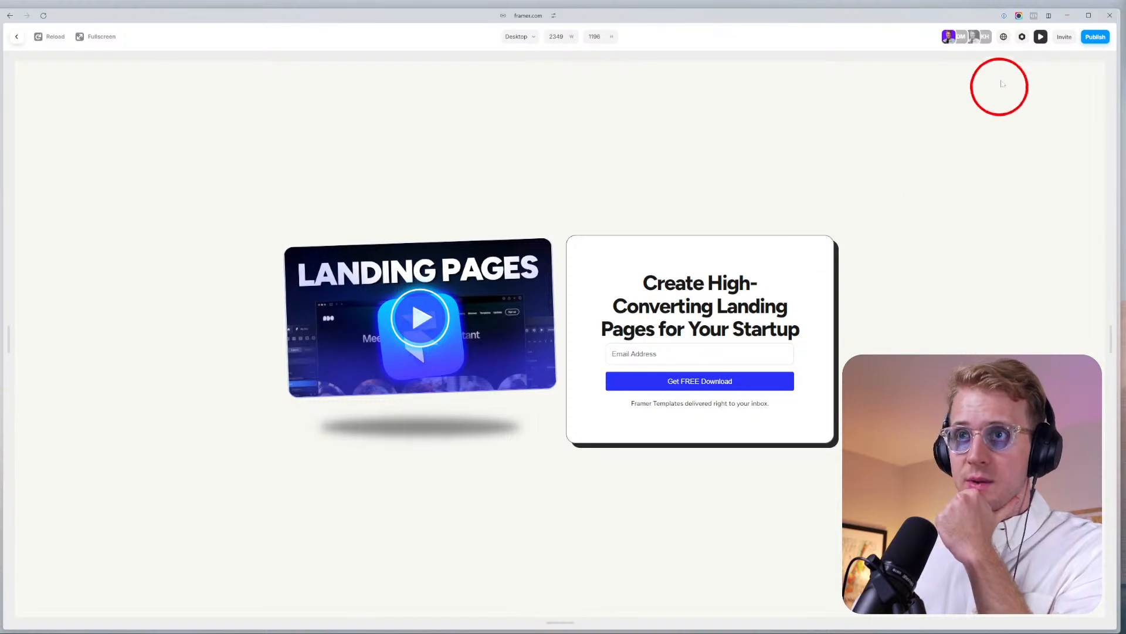
{"action": "left_click", "coordinate": [1041, 36]}
Select the Hero Section and widen the gap between its left and right columns.
{"action": "left_click", "coordinate": [524, 261]}
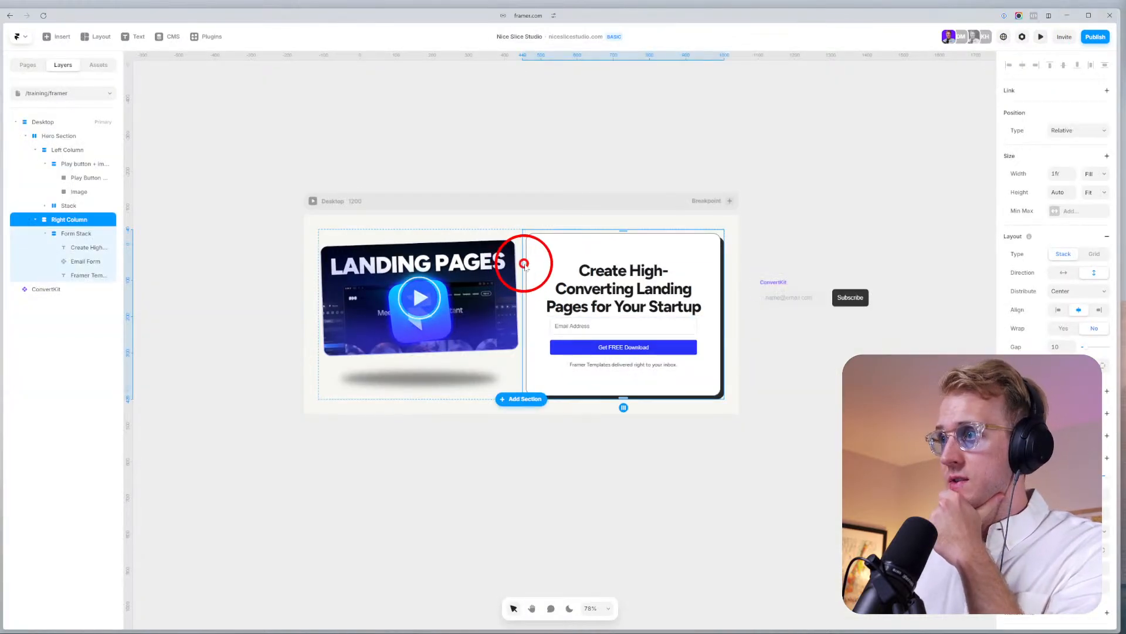
{"action": "left_click", "coordinate": [517, 286]}
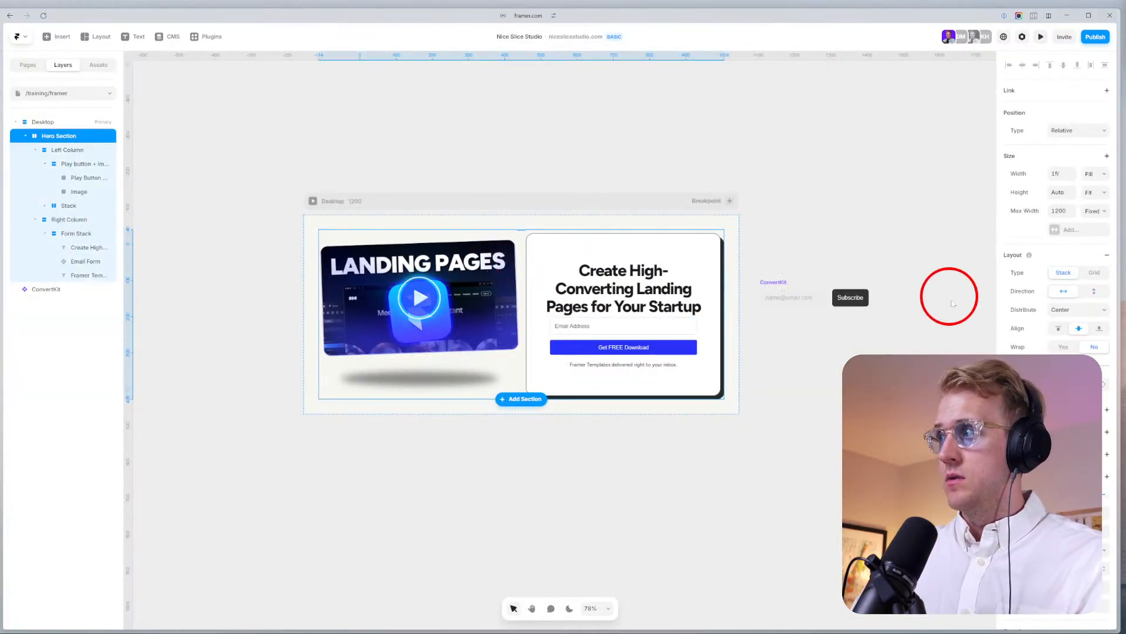
{"action": "left_click_drag", "start_coordinate": [1086, 366], "coordinate": [1105, 368]}
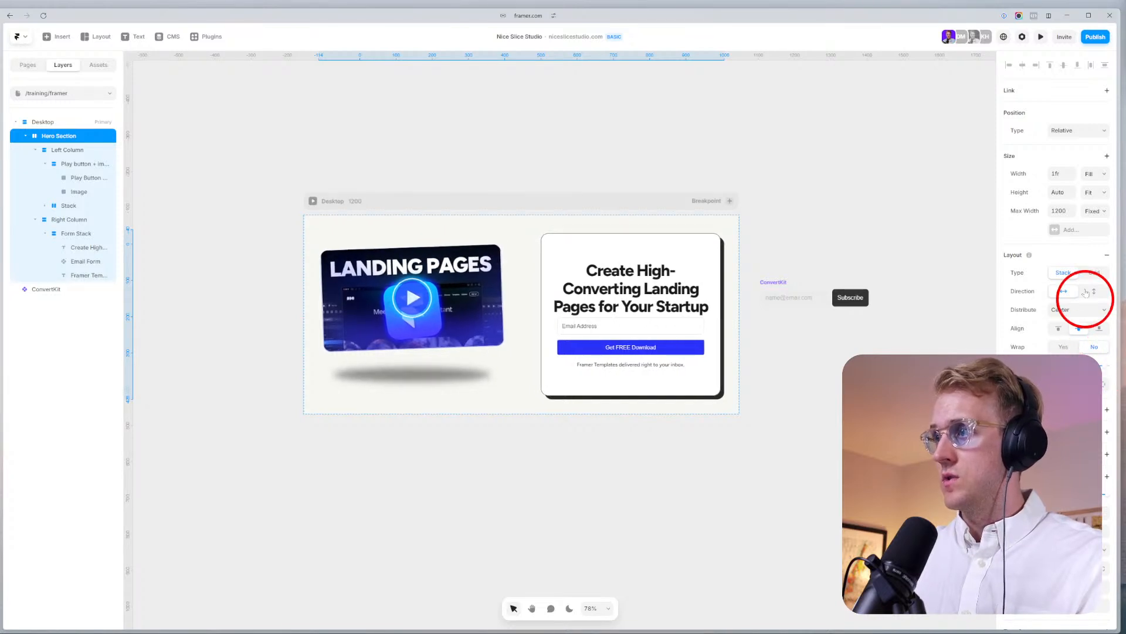
Preview the new column spacing at a viewport width of 2349, then return to the canvas with nothing selected.
{"action": "left_click", "coordinate": [1040, 36]}
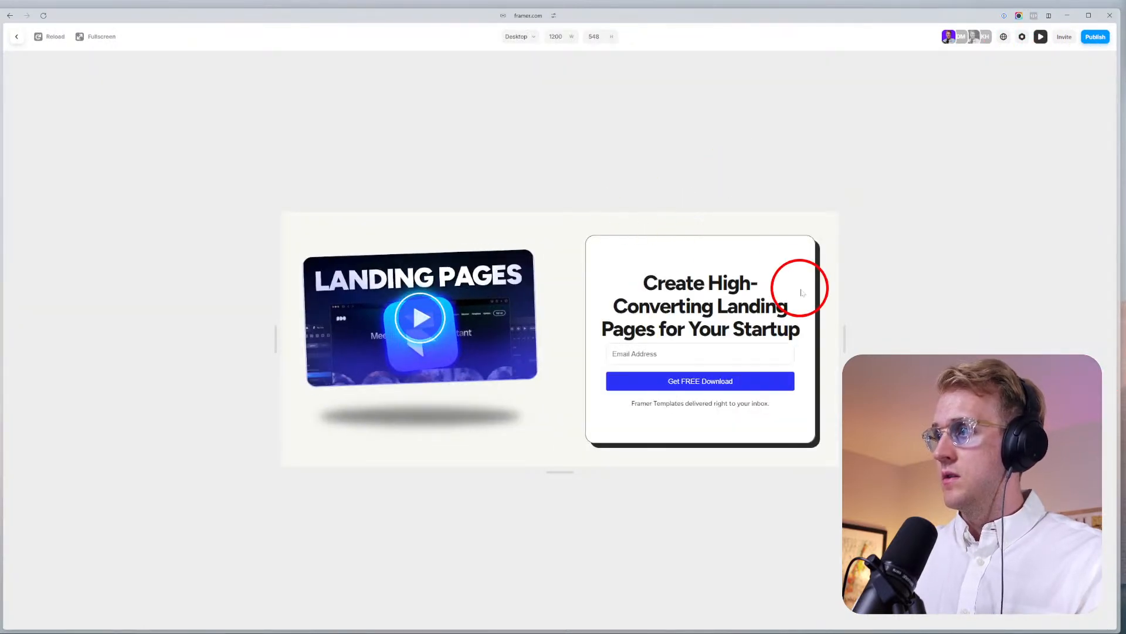
{"action": "left_click_drag", "start_coordinate": [844, 343], "coordinate": [1123, 303]}
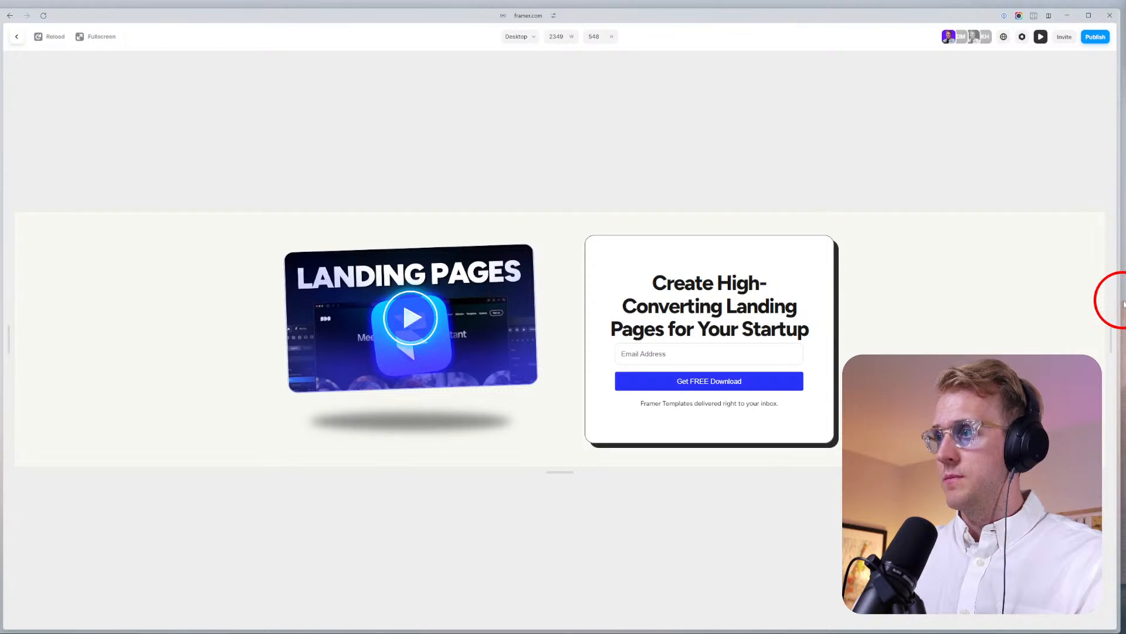
{"action": "key", "text": "Escape"}
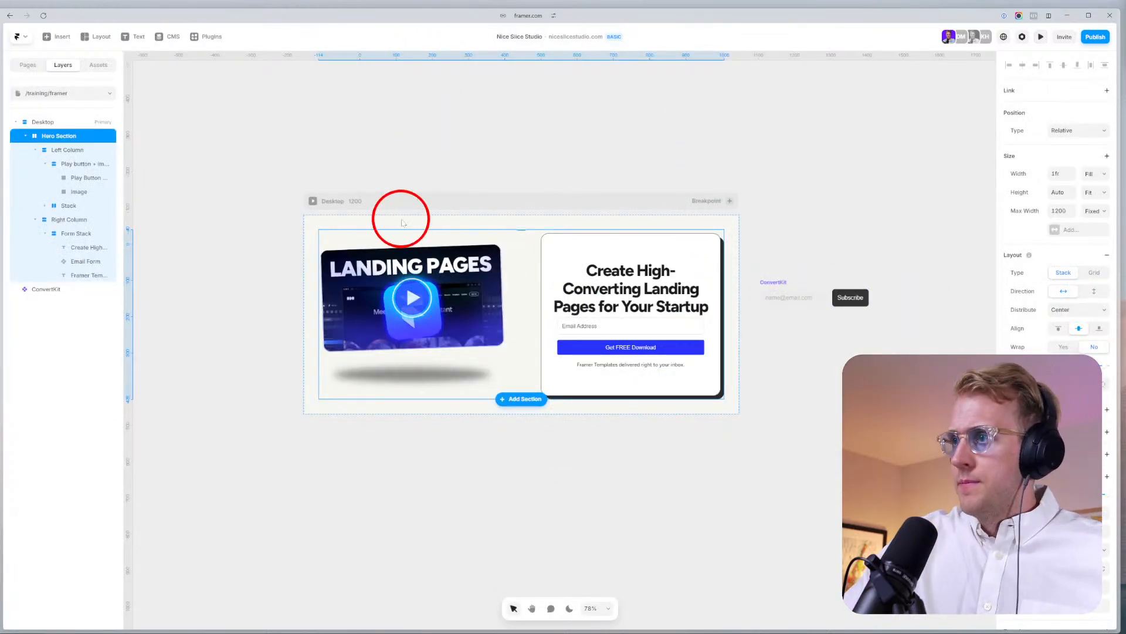
{"action": "left_click", "coordinate": [755, 377]}
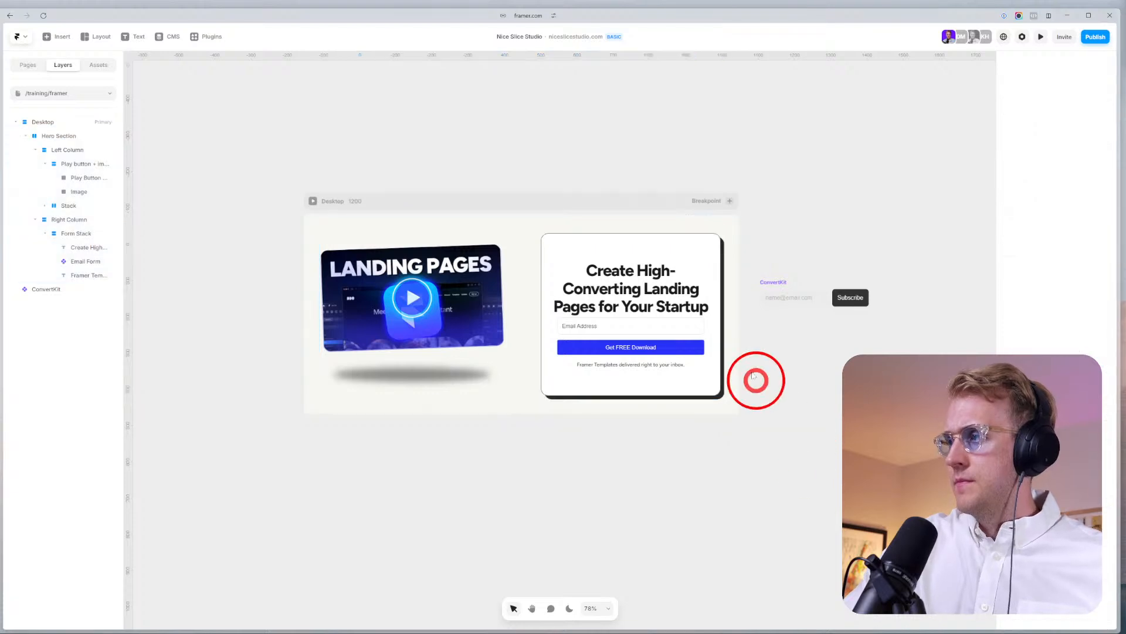
Place a copy of the "Framer Templates delivered right to your inbox." text above the card's heading and change it to "For Framer".
{"action": "scroll", "coordinate": [669, 258], "scroll_direction": "up", "scroll_amount": 2}
{"action": "left_click_drag", "start_coordinate": [610, 397], "coordinate": [630, 258]}
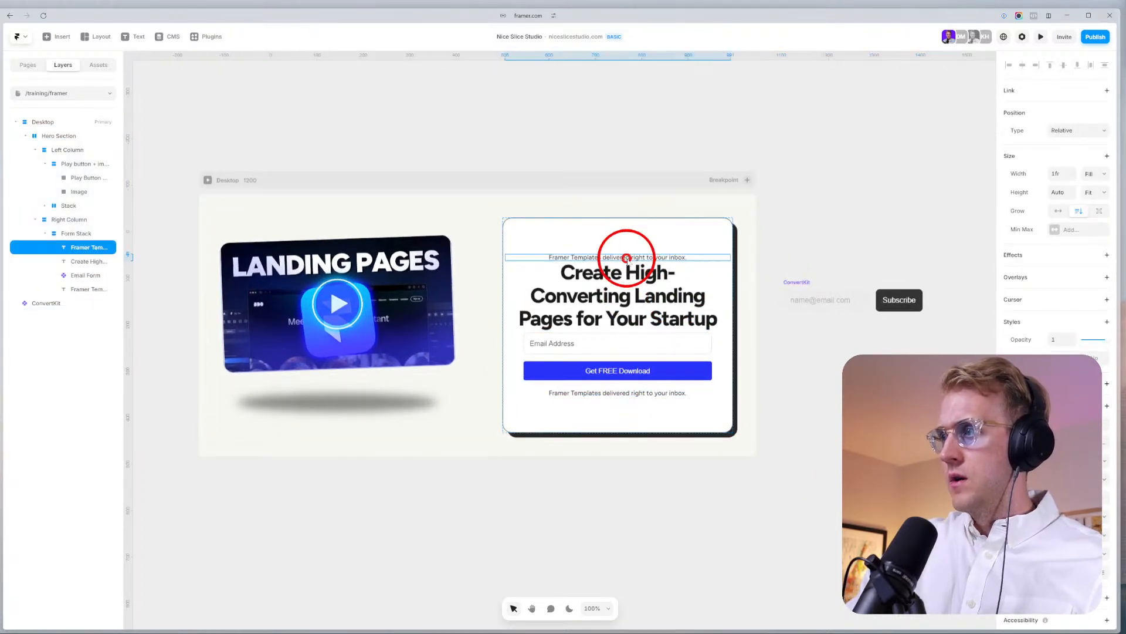
{"action": "type", "text": "fOR"}
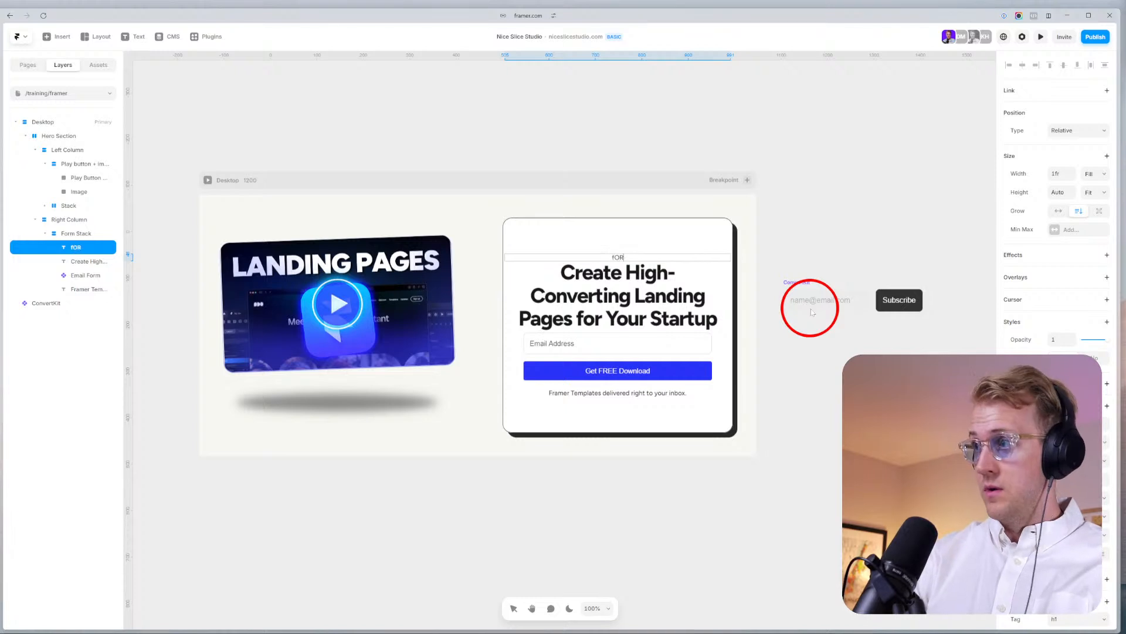
{"action": "key", "text": "Caps_Lock"}
{"action": "key", "text": "BackSpace"}
{"action": "key", "text": "BackSpace"}
{"action": "key", "text": "BackSpace"}
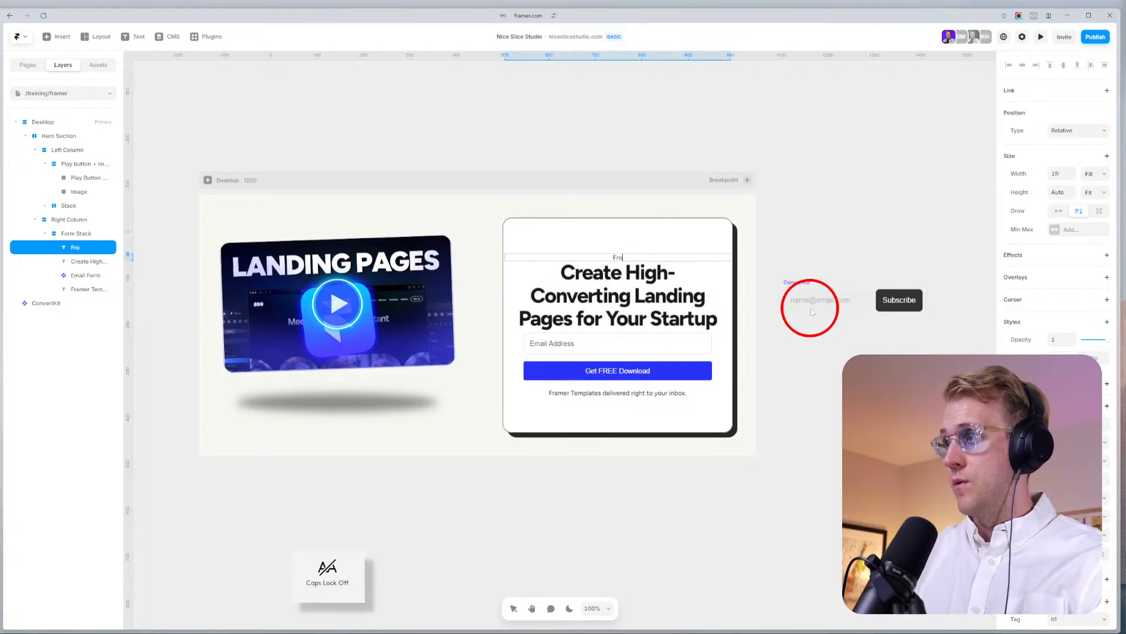
{"action": "type", "text": "For Framer"}
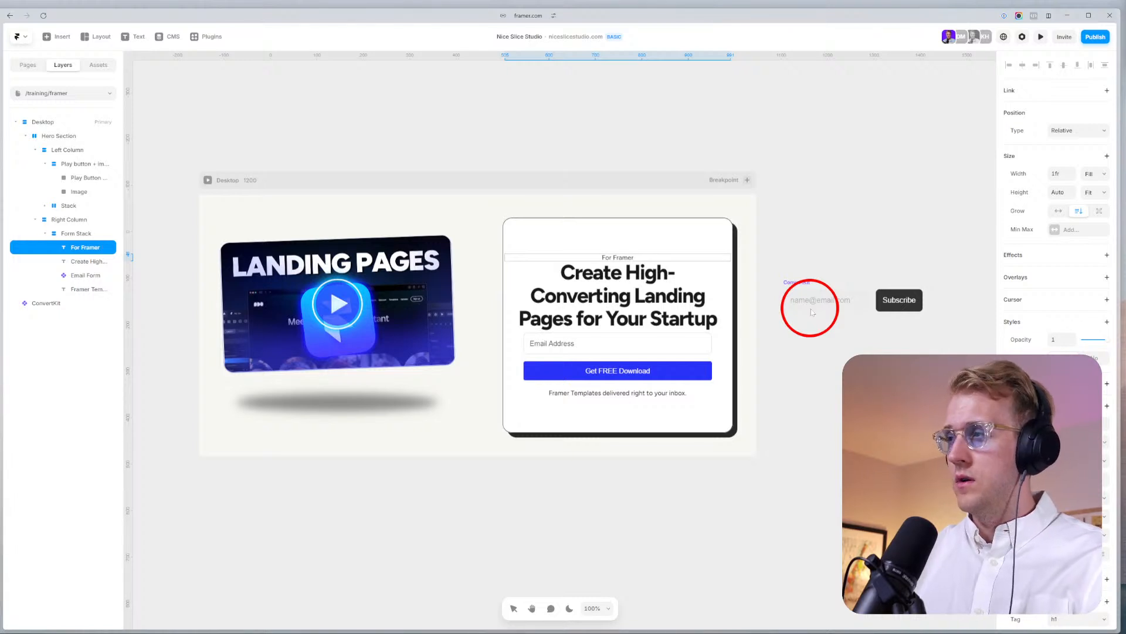
Finish the line above the card's heading as "FREE Framer Templates Available", correcting the misspelled "FRamer".
{"action": "scroll", "coordinate": [737, 290], "scroll_direction": "up", "scroll_amount": 5}
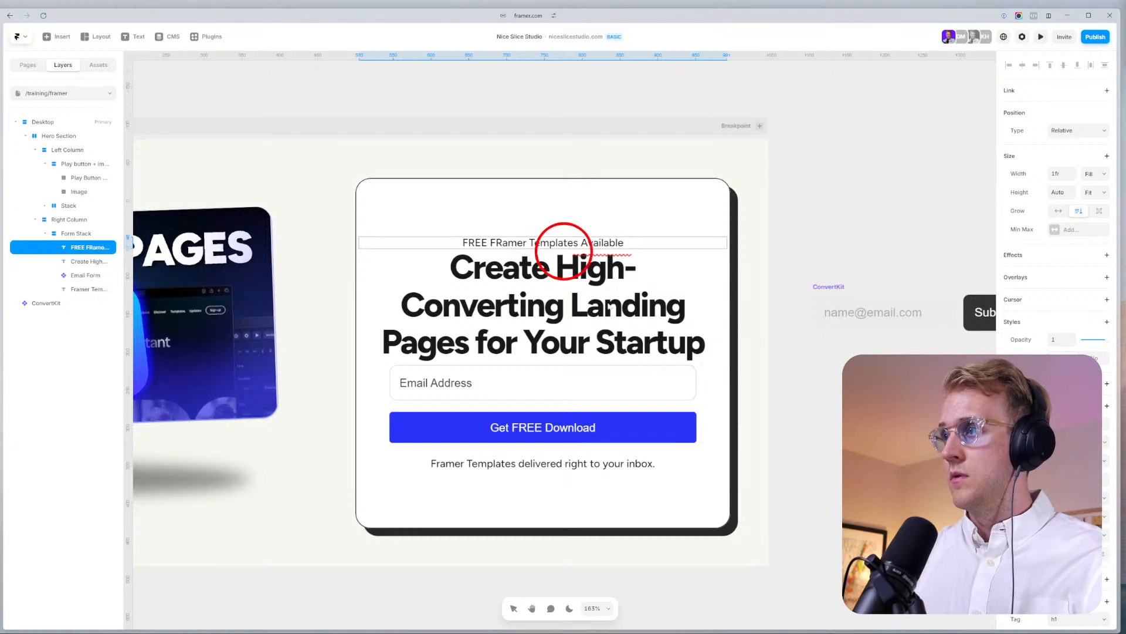
{"action": "right_click", "coordinate": [503, 242]}
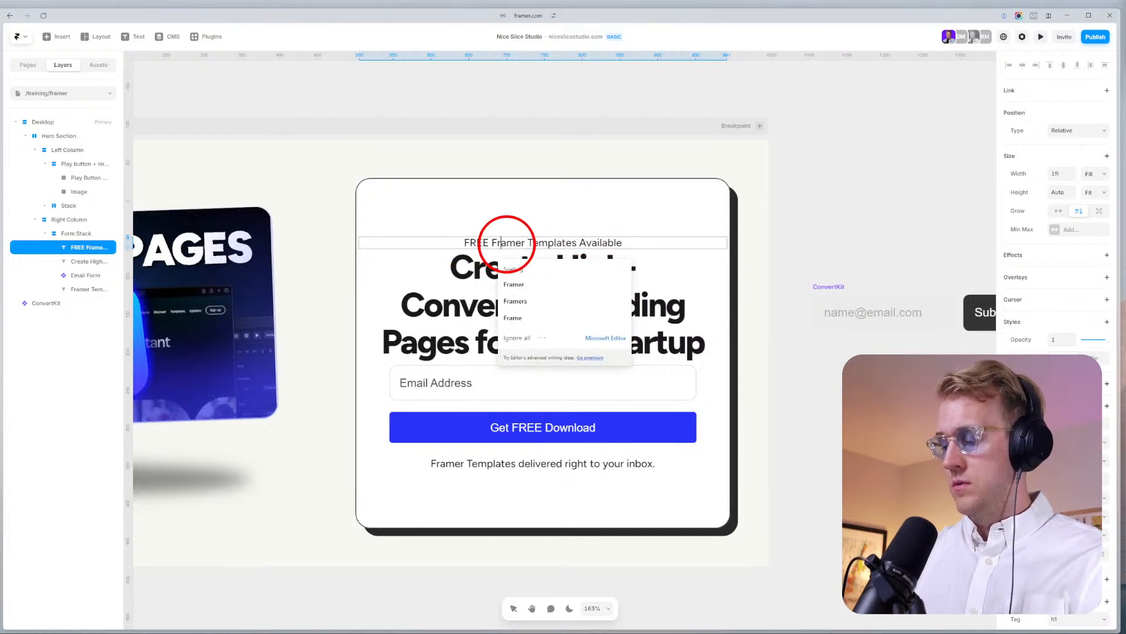
{"action": "left_click", "coordinate": [825, 455]}
{"action": "left_click", "coordinate": [500, 246]}
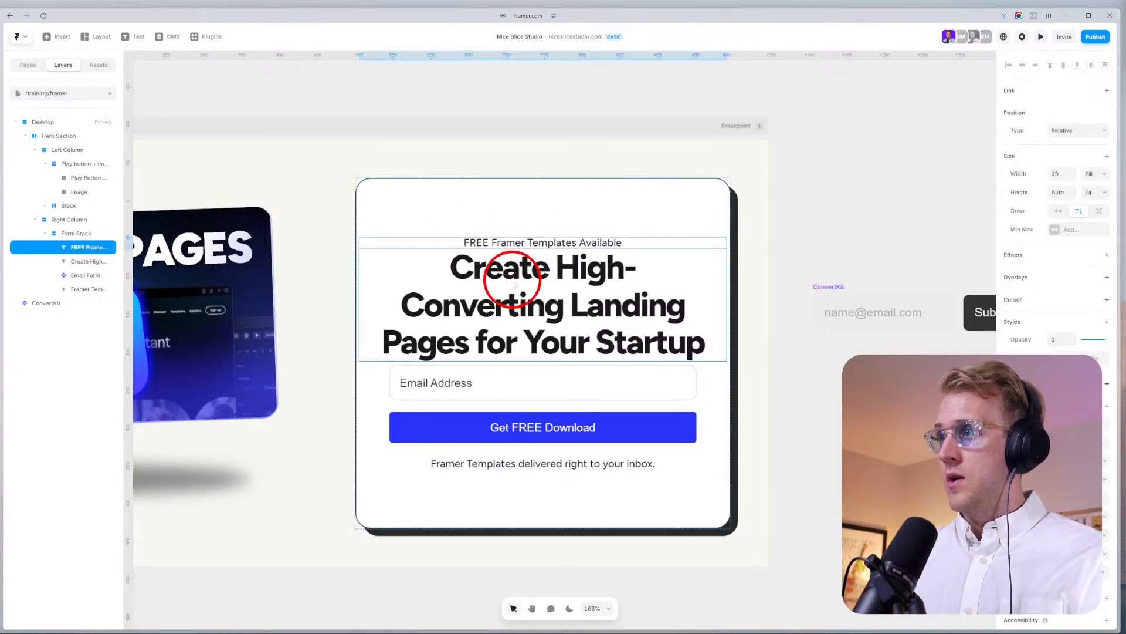
Wrap the short line and the heading in a stack with a tighter gap, and set the Form Stack's gap to 12.
{"action": "left_click", "coordinate": [513, 280], "text": "shift"}
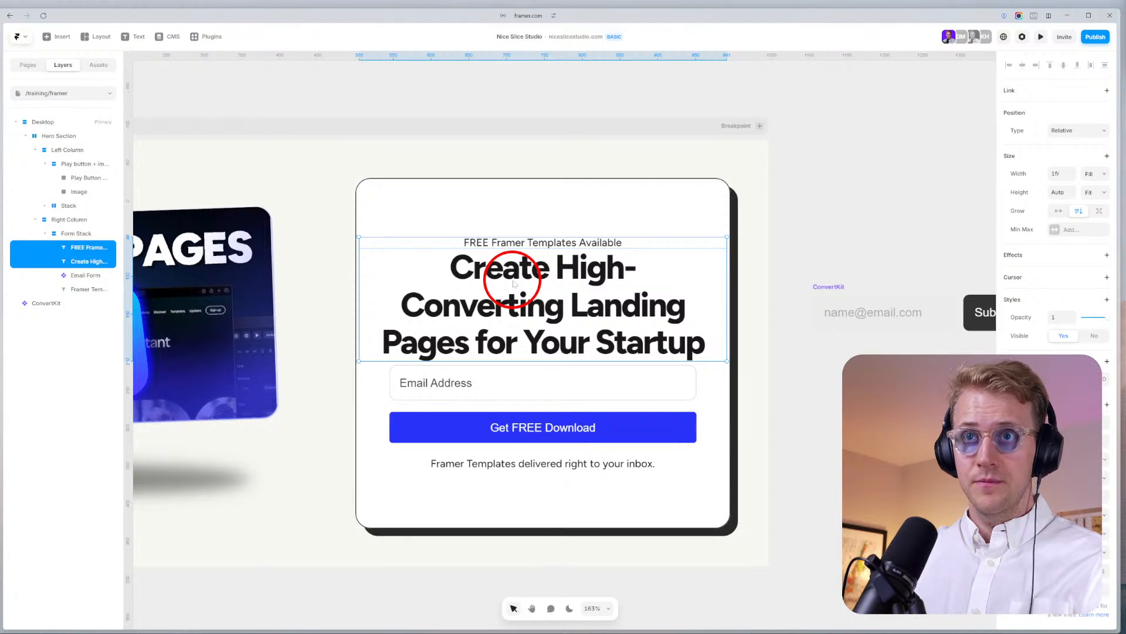
{"action": "key", "text": "ctrl+Return"}
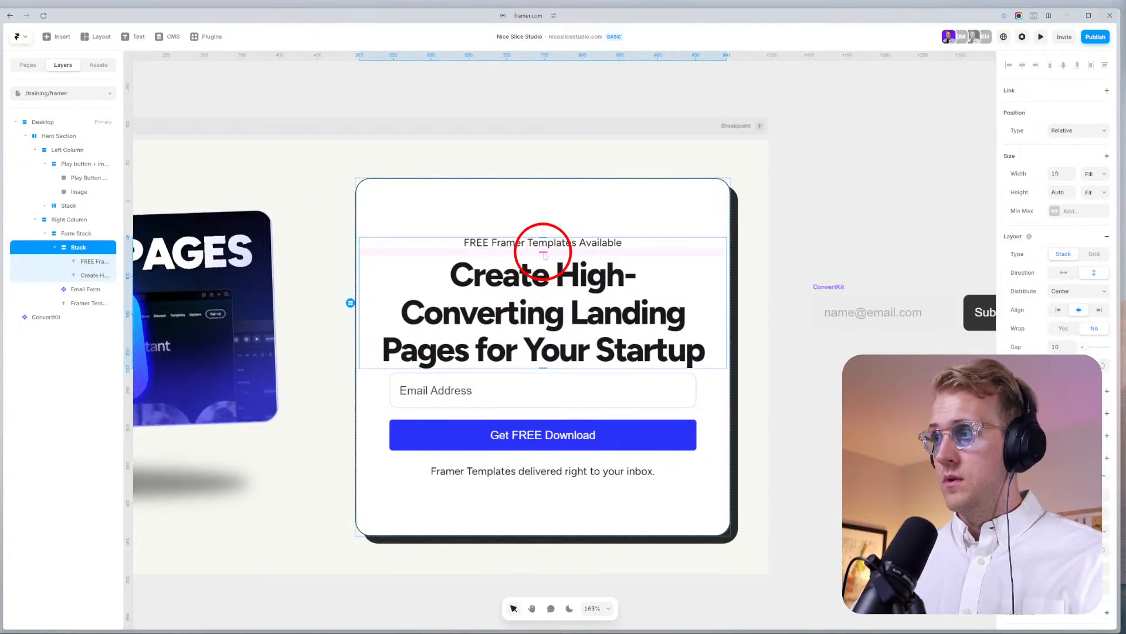
{"action": "left_click_drag", "start_coordinate": [544, 253], "coordinate": [545, 248]}
{"action": "left_click", "coordinate": [554, 227]}
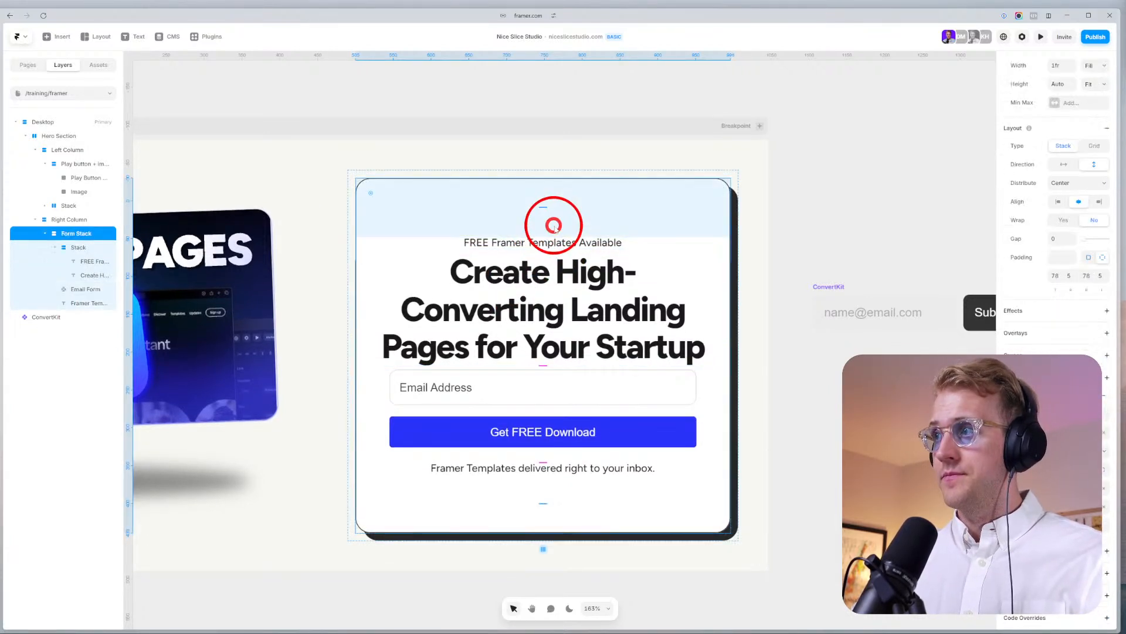
{"action": "left_click_drag", "start_coordinate": [543, 365], "coordinate": [551, 379]}
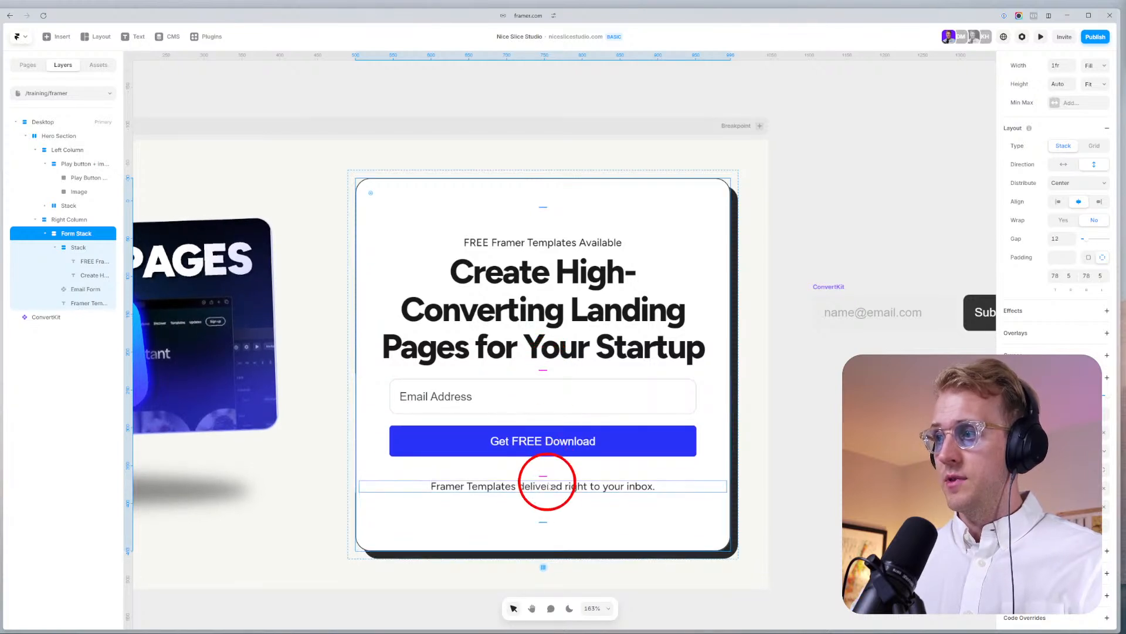
Wrap the email form and the text below it in a stack with gap 0, and set the Form Stack's gap to 6.
{"action": "left_click", "coordinate": [549, 486]}
{"action": "left_click", "coordinate": [710, 421], "text": "shift"}
{"action": "key", "text": "ctrl+Return"}
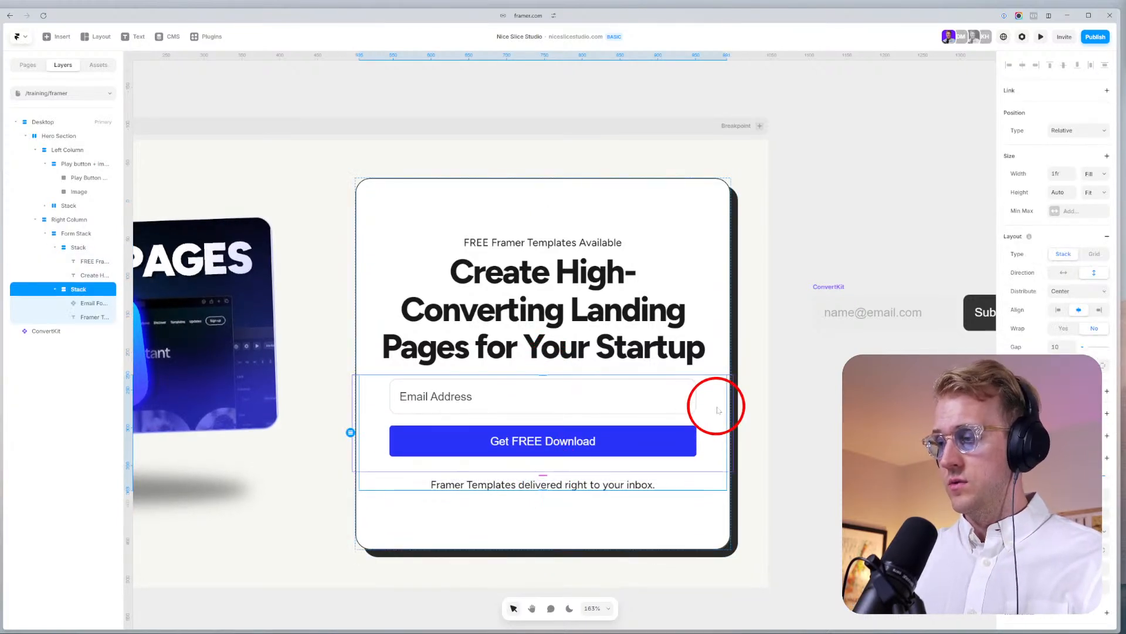
{"action": "left_click_drag", "start_coordinate": [544, 478], "coordinate": [554, 466]}
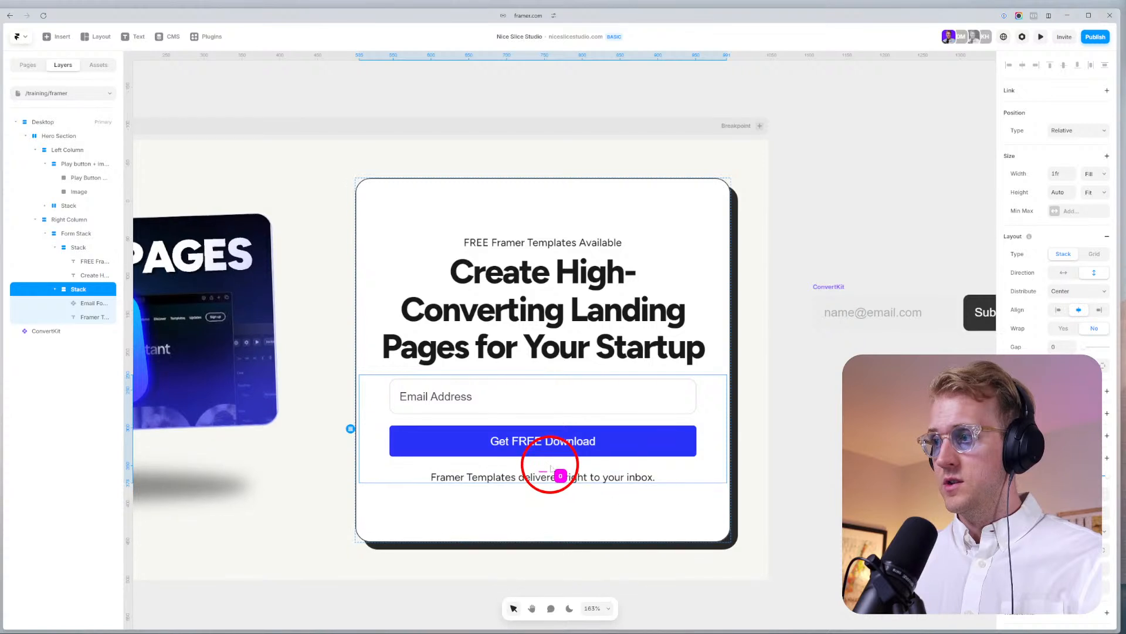
{"action": "left_click", "coordinate": [586, 508]}
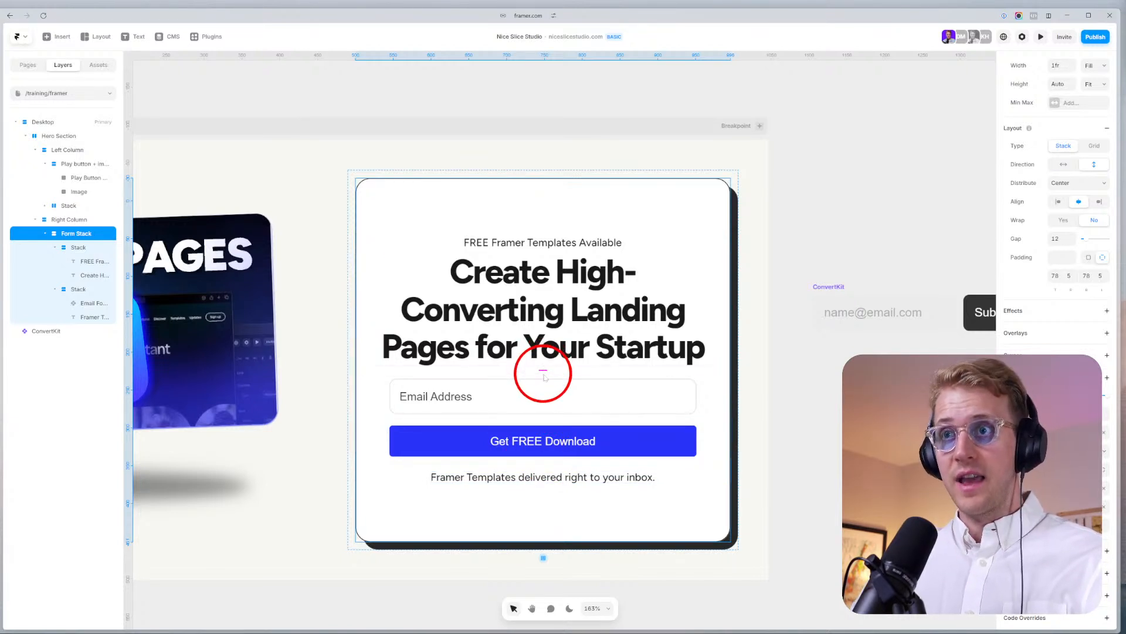
{"action": "mouse_move", "coordinate": [543, 372]}
{"action": "left_mouse_down"}
{"action": "mouse_move", "coordinate": [548, 422]}
{"action": "mouse_move", "coordinate": [544, 355]}
{"action": "mouse_move", "coordinate": [537, 475]}
{"action": "mouse_move", "coordinate": [536, 361]}
{"action": "left_mouse_up"}
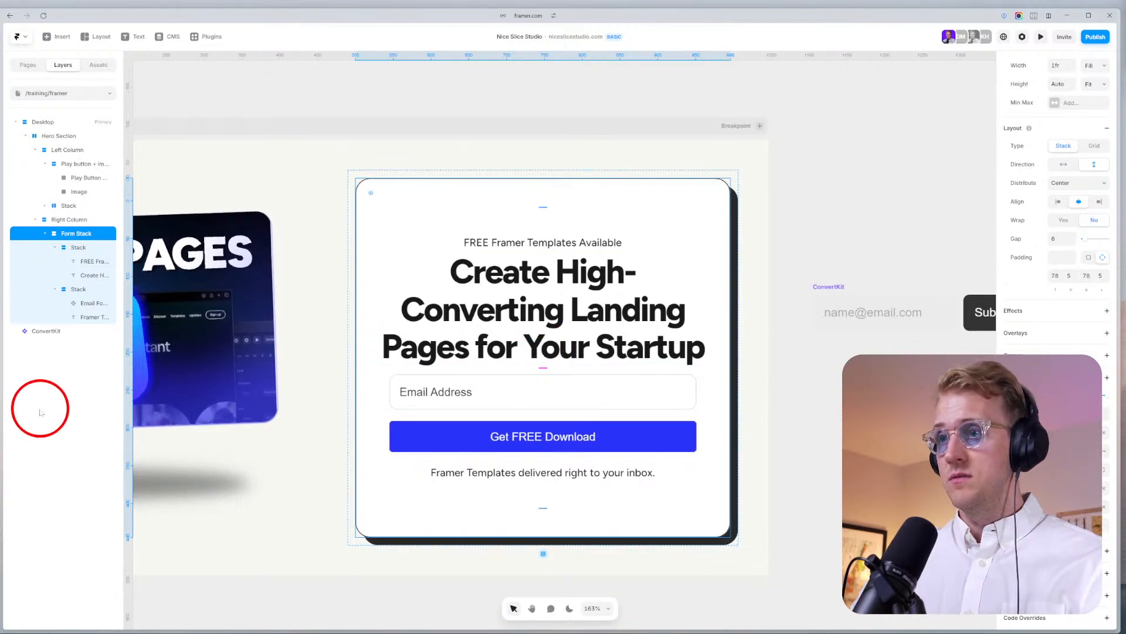
{"action": "mouse_move", "coordinate": [294, 152]}
{"action": "left_mouse_down"}
{"action": "mouse_move", "coordinate": [310, 562]}
{"action": "mouse_move", "coordinate": [745, 552]}
{"action": "mouse_move", "coordinate": [739, 267]}
{"action": "mouse_move", "coordinate": [713, 159]}
{"action": "mouse_move", "coordinate": [309, 142]}
{"action": "left_mouse_up"}
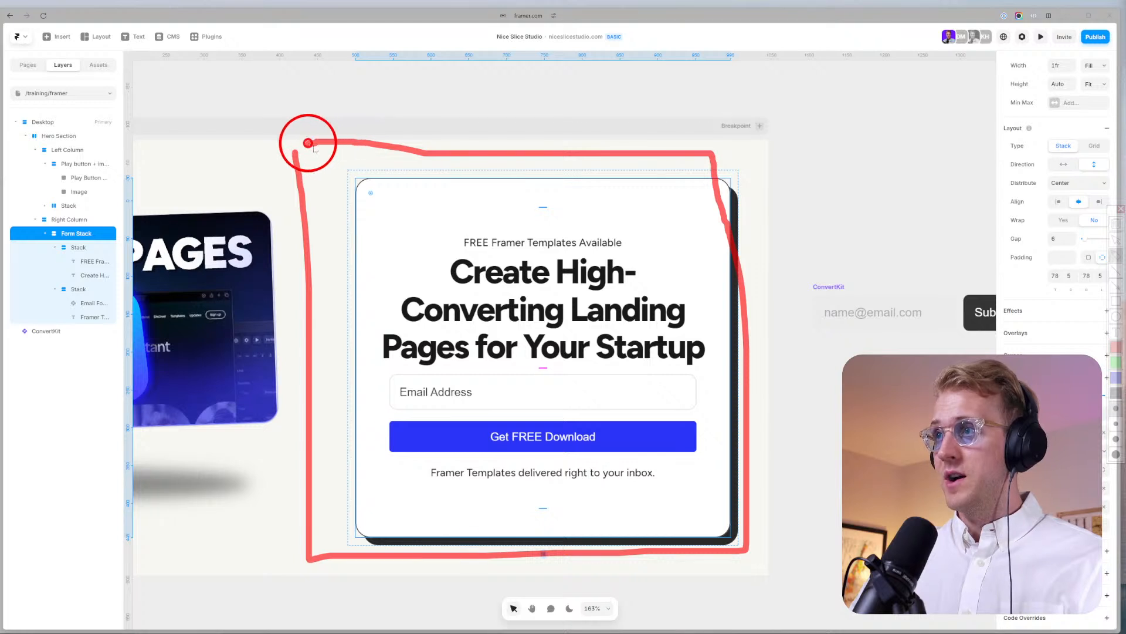
{"action": "left_click_drag", "start_coordinate": [386, 213], "coordinate": [550, 203]}
{"action": "left_click_drag", "start_coordinate": [377, 253], "coordinate": [579, 236]}
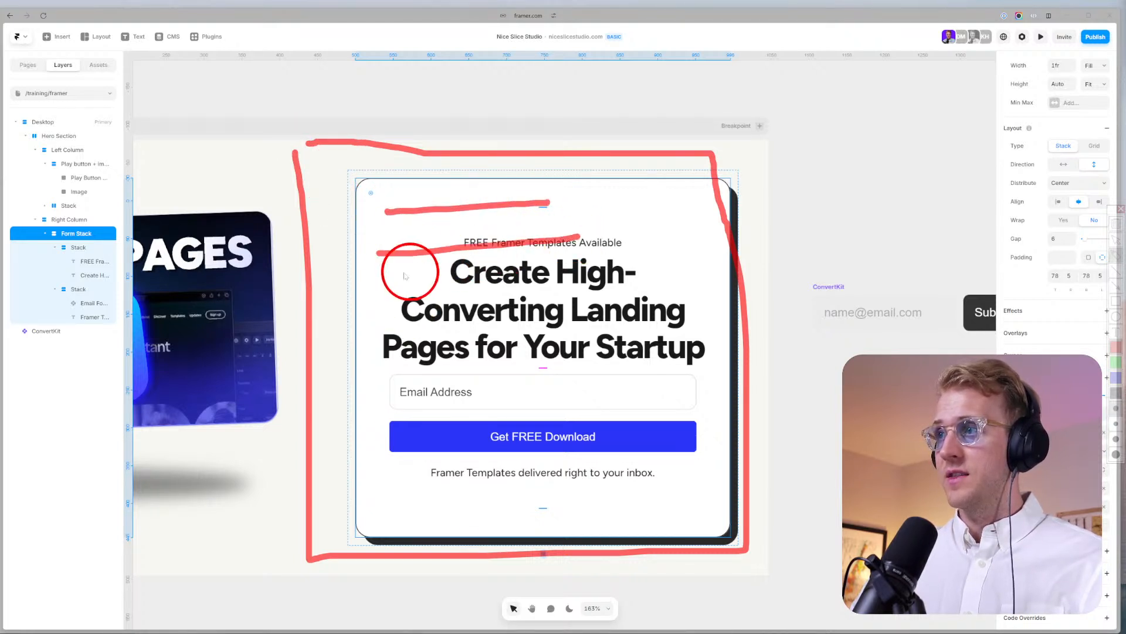
{"action": "left_click_drag", "start_coordinate": [386, 273], "coordinate": [605, 257]}
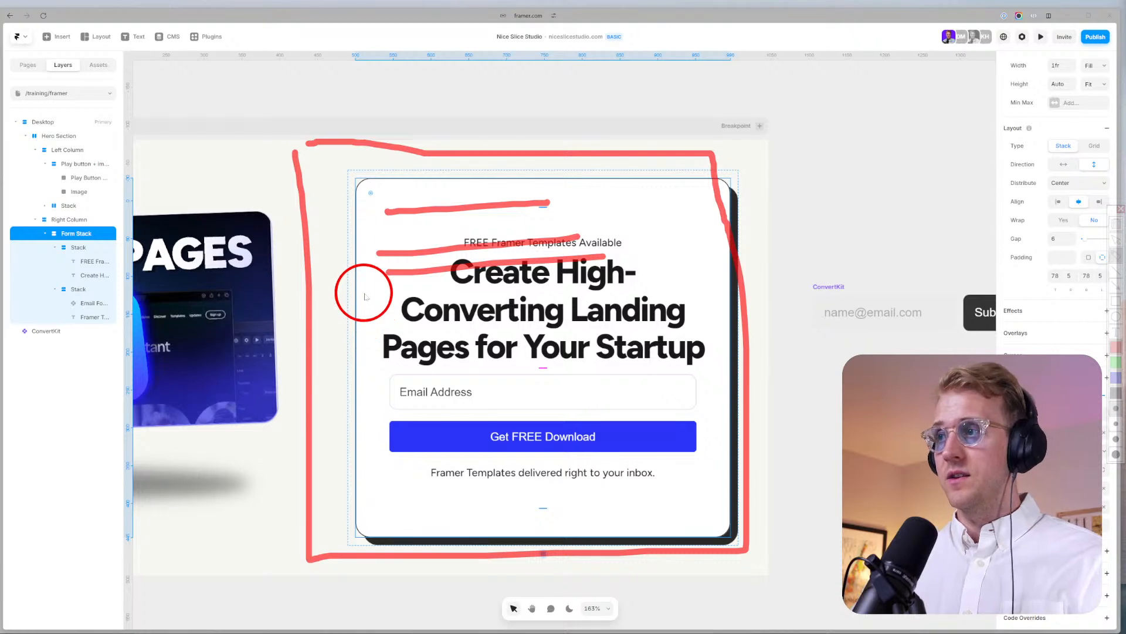
{"action": "scroll", "coordinate": [540, 295], "scroll_direction": "down", "scroll_amount": 10}
{"action": "scroll", "coordinate": [541, 295], "scroll_direction": "down", "scroll_amount": 1}
{"action": "left_click_drag", "start_coordinate": [713, 433], "coordinate": [480, 275]}
{"action": "scroll", "coordinate": [478, 275], "scroll_direction": "up", "scroll_amount": 5}
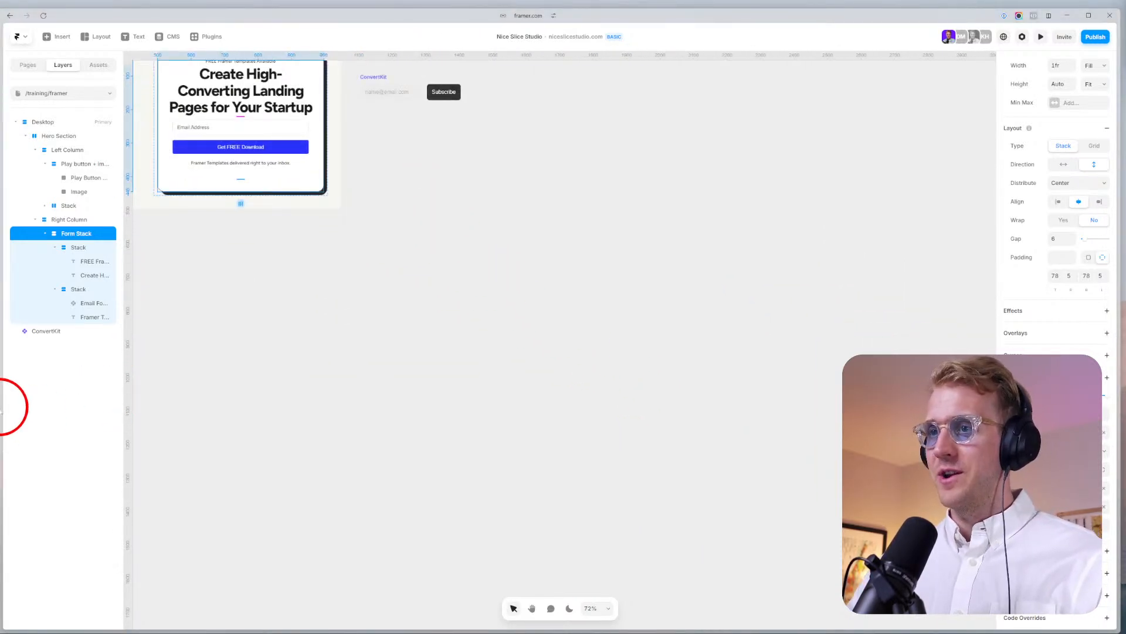
{"action": "mouse_move", "coordinate": [397, 208]}
{"action": "left_mouse_down"}
{"action": "mouse_move", "coordinate": [409, 480]}
{"action": "mouse_move", "coordinate": [781, 496]}
{"action": "mouse_move", "coordinate": [759, 117]}
{"action": "mouse_move", "coordinate": [383, 130]}
{"action": "mouse_move", "coordinate": [386, 219]}
{"action": "left_mouse_up"}
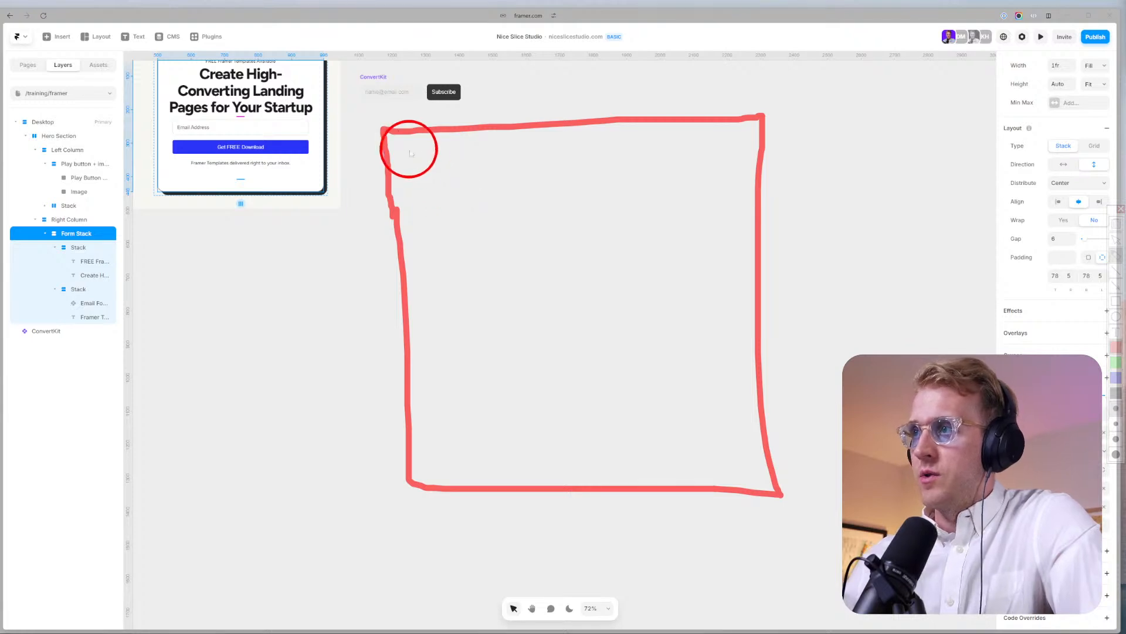
{"action": "left_click_drag", "start_coordinate": [464, 181], "coordinate": [634, 174]}
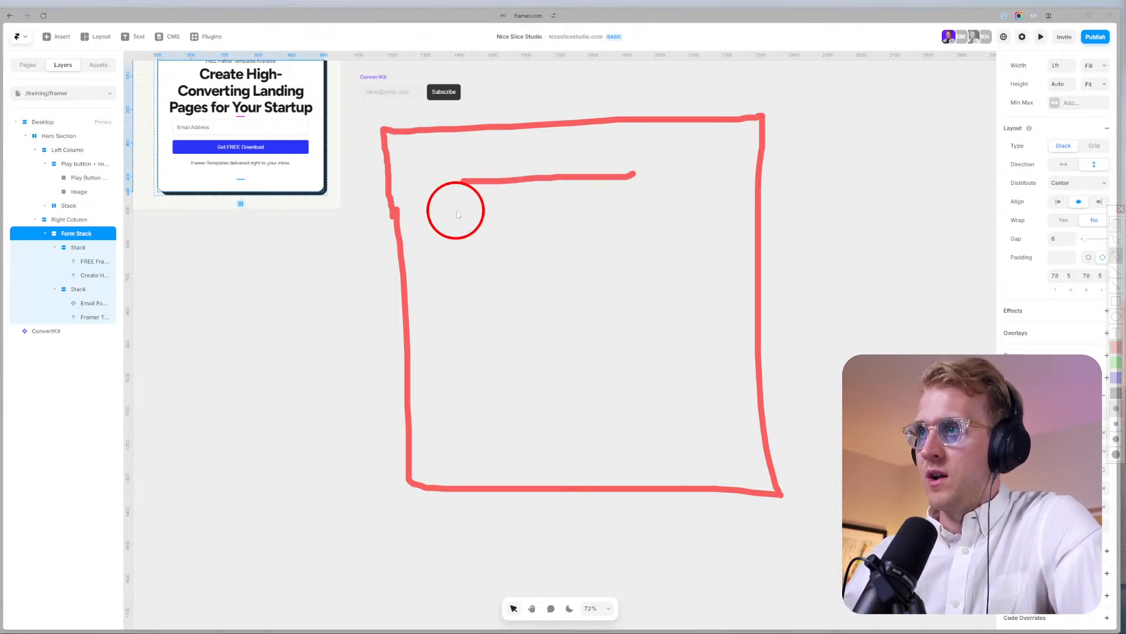
{"action": "mouse_move", "coordinate": [457, 215]}
{"action": "left_mouse_down"}
{"action": "mouse_move", "coordinate": [638, 214]}
{"action": "mouse_move", "coordinate": [463, 217]}
{"action": "mouse_move", "coordinate": [538, 227]}
{"action": "mouse_move", "coordinate": [493, 231]}
{"action": "left_mouse_up"}
{"action": "mouse_move", "coordinate": [456, 286]}
{"action": "left_mouse_down"}
{"action": "mouse_move", "coordinate": [472, 386]}
{"action": "mouse_move", "coordinate": [521, 399]}
{"action": "mouse_move", "coordinate": [695, 388]}
{"action": "mouse_move", "coordinate": [673, 272]}
{"action": "mouse_move", "coordinate": [453, 289]}
{"action": "mouse_move", "coordinate": [663, 353]}
{"action": "left_mouse_up"}
{"action": "mouse_move", "coordinate": [660, 267]}
{"action": "left_mouse_down"}
{"action": "mouse_move", "coordinate": [521, 359]}
{"action": "mouse_move", "coordinate": [496, 391]}
{"action": "mouse_move", "coordinate": [583, 414]}
{"action": "mouse_move", "coordinate": [658, 414]}
{"action": "left_mouse_up"}
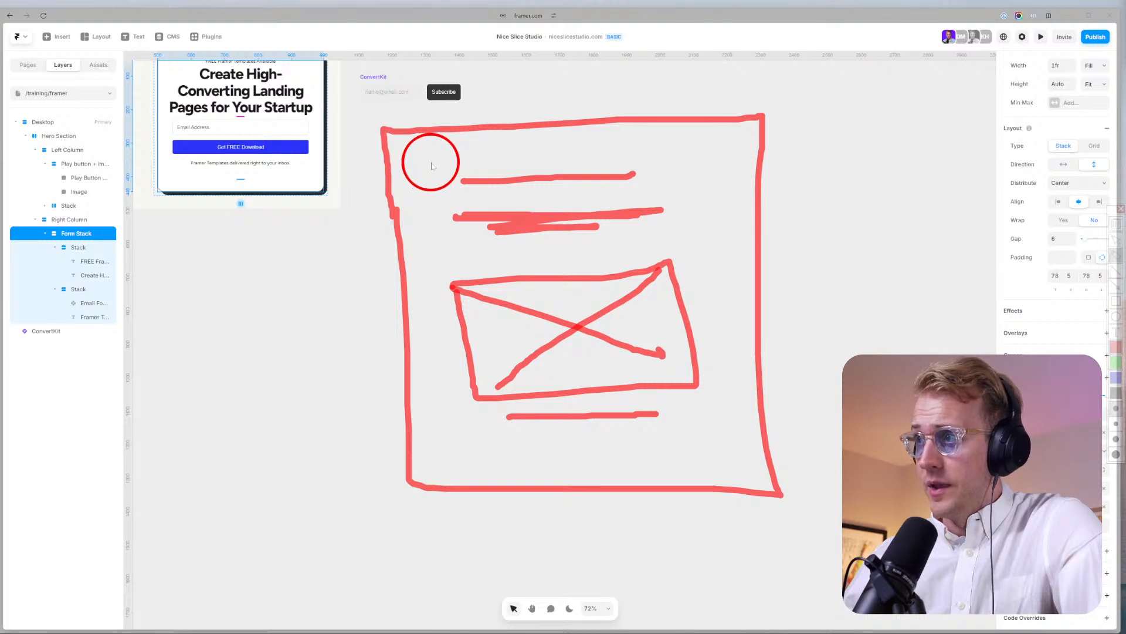
{"action": "mouse_move", "coordinate": [431, 168]}
{"action": "left_mouse_down"}
{"action": "mouse_move", "coordinate": [448, 252]}
{"action": "mouse_move", "coordinate": [680, 245]}
{"action": "mouse_move", "coordinate": [678, 205]}
{"action": "mouse_move", "coordinate": [655, 157]}
{"action": "mouse_move", "coordinate": [445, 168]}
{"action": "left_mouse_up"}
{"action": "mouse_move", "coordinate": [452, 266]}
{"action": "left_mouse_down"}
{"action": "mouse_move", "coordinate": [704, 257]}
{"action": "mouse_move", "coordinate": [735, 422]}
{"action": "mouse_move", "coordinate": [704, 445]}
{"action": "mouse_move", "coordinate": [503, 447]}
{"action": "mouse_move", "coordinate": [456, 422]}
{"action": "mouse_move", "coordinate": [456, 263]}
{"action": "left_mouse_up"}
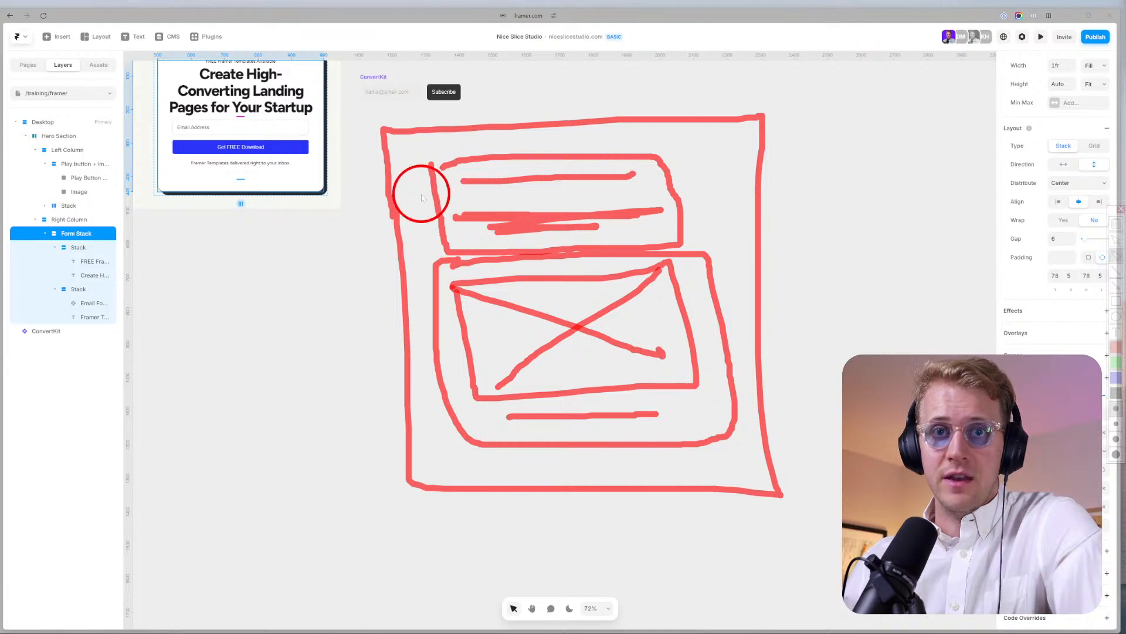
{"action": "mouse_move", "coordinate": [422, 198]}
{"action": "left_mouse_down"}
{"action": "mouse_move", "coordinate": [377, 293]}
{"action": "mouse_move", "coordinate": [419, 328]}
{"action": "mouse_move", "coordinate": [372, 284]}
{"action": "mouse_move", "coordinate": [410, 233]}
{"action": "mouse_move", "coordinate": [365, 306]}
{"action": "mouse_move", "coordinate": [380, 336]}
{"action": "left_mouse_up"}
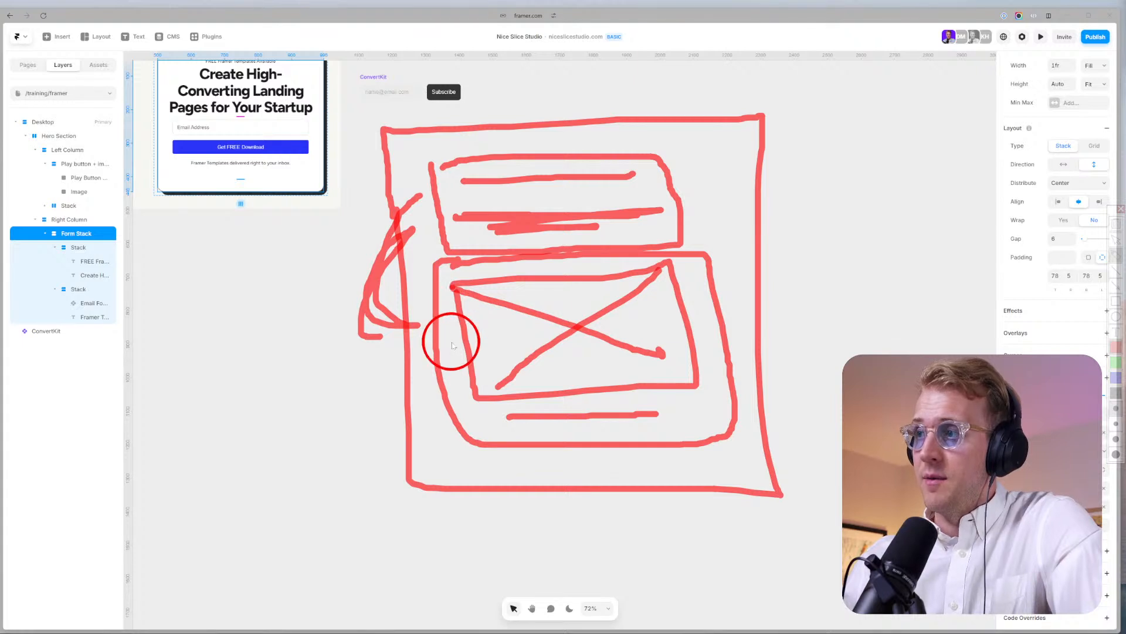
{"action": "left_click_drag", "start_coordinate": [453, 345], "coordinate": [444, 374]}
{"action": "mouse_move", "coordinate": [440, 267]}
{"action": "left_mouse_down"}
{"action": "mouse_move", "coordinate": [449, 426]}
{"action": "mouse_move", "coordinate": [636, 395]}
{"action": "mouse_move", "coordinate": [578, 404]}
{"action": "left_mouse_up"}
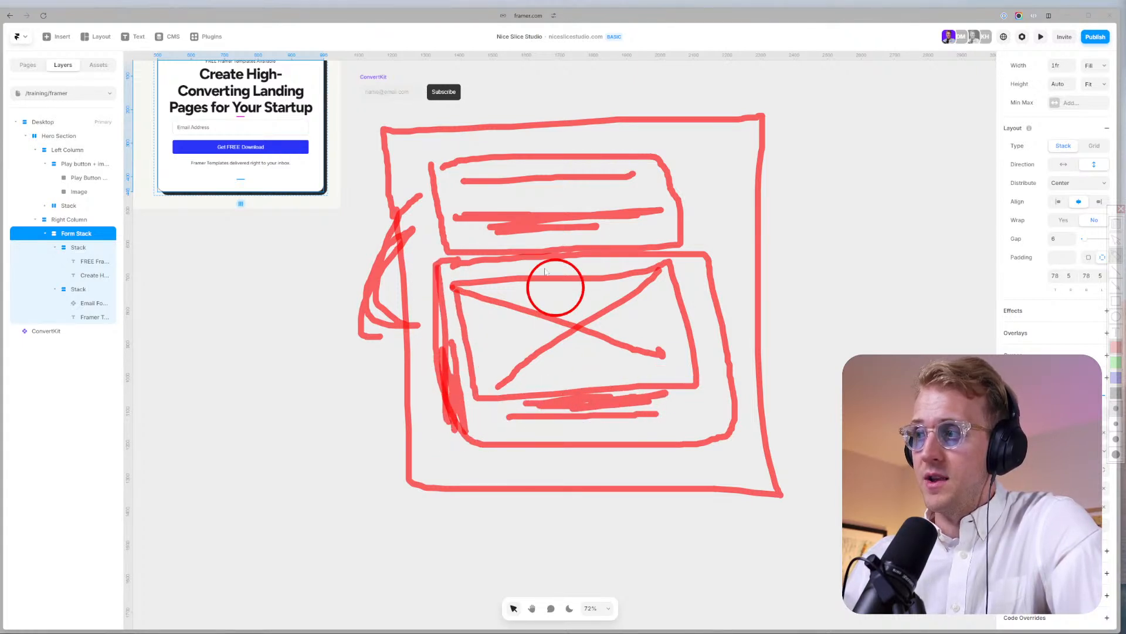
{"action": "mouse_move", "coordinate": [440, 253]}
{"action": "left_mouse_down"}
{"action": "mouse_move", "coordinate": [264, 309]}
{"action": "mouse_move", "coordinate": [699, 241]}
{"action": "mouse_move", "coordinate": [619, 248]}
{"action": "left_mouse_up"}
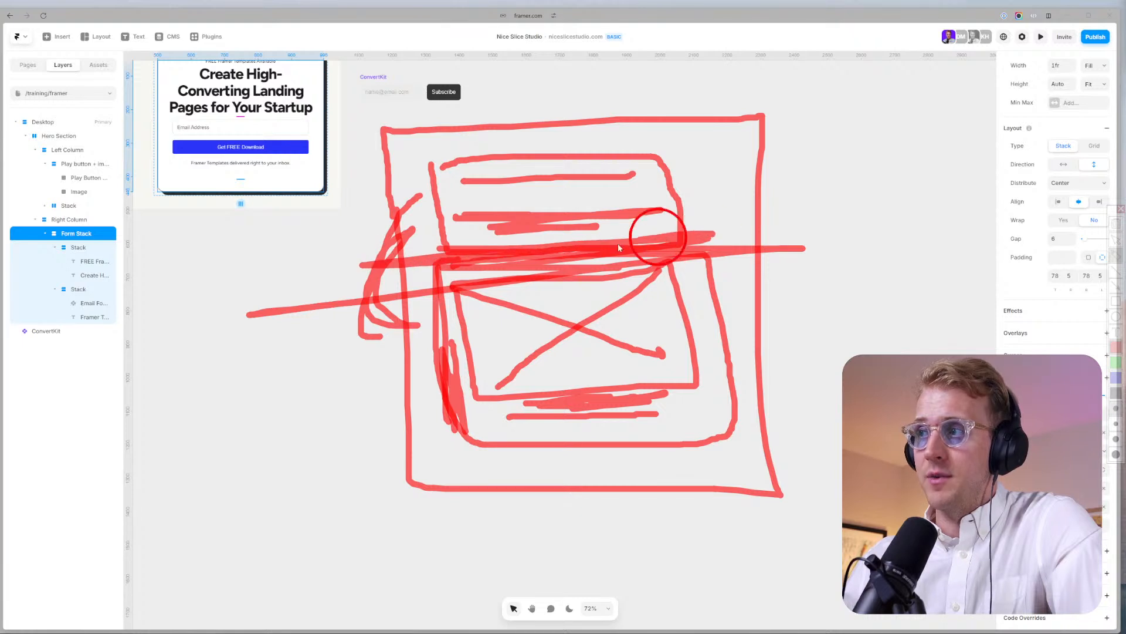
{"action": "mouse_move", "coordinate": [520, 214]}
{"action": "left_mouse_down"}
{"action": "mouse_move", "coordinate": [669, 192]}
{"action": "mouse_move", "coordinate": [472, 207]}
{"action": "mouse_move", "coordinate": [623, 186]}
{"action": "left_mouse_up"}
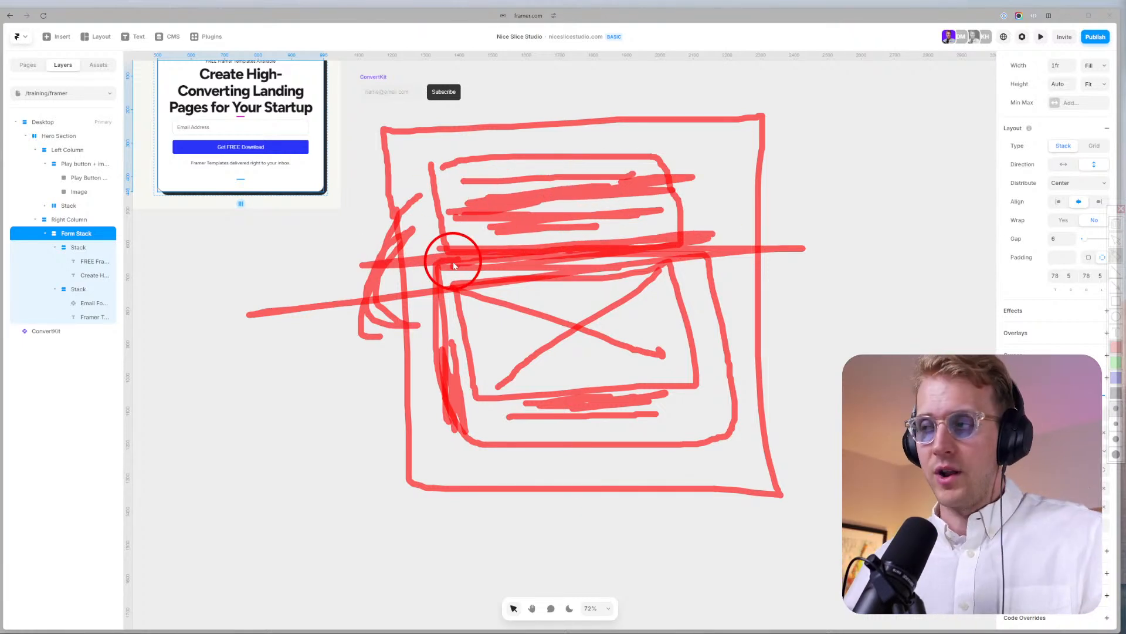
Try a Form Stack gap of 20 between the heading group and the form group, and undo it.
{"action": "scroll", "coordinate": [352, 314], "scroll_direction": "up", "scroll_amount": 3}
{"action": "scroll", "coordinate": [352, 315], "scroll_direction": "left", "scroll_amount": 4}
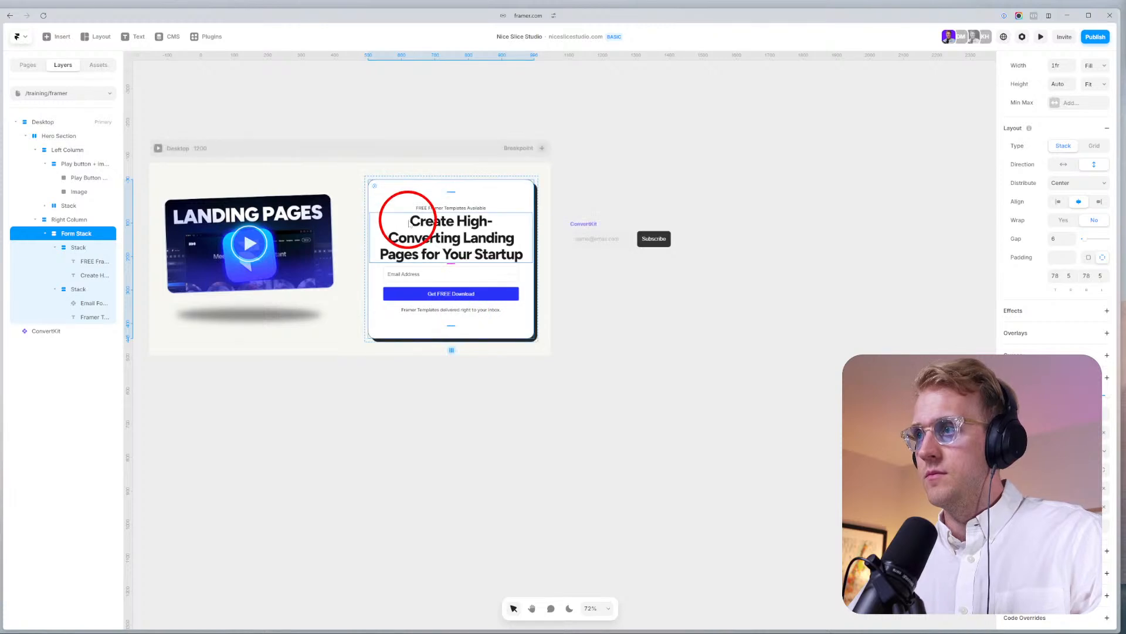
{"action": "left_click", "coordinate": [426, 230]}
{"action": "scroll", "coordinate": [427, 231], "scroll_direction": "up", "scroll_amount": 3}
{"action": "left_click", "coordinate": [442, 171]}
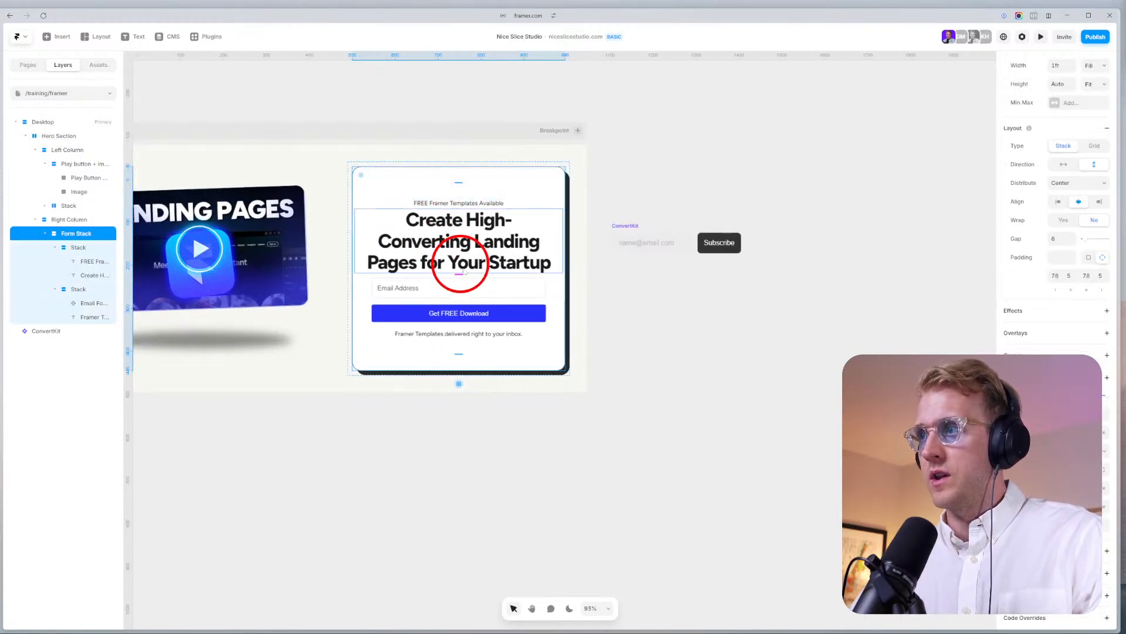
{"action": "left_click_drag", "start_coordinate": [462, 278], "coordinate": [476, 307]}
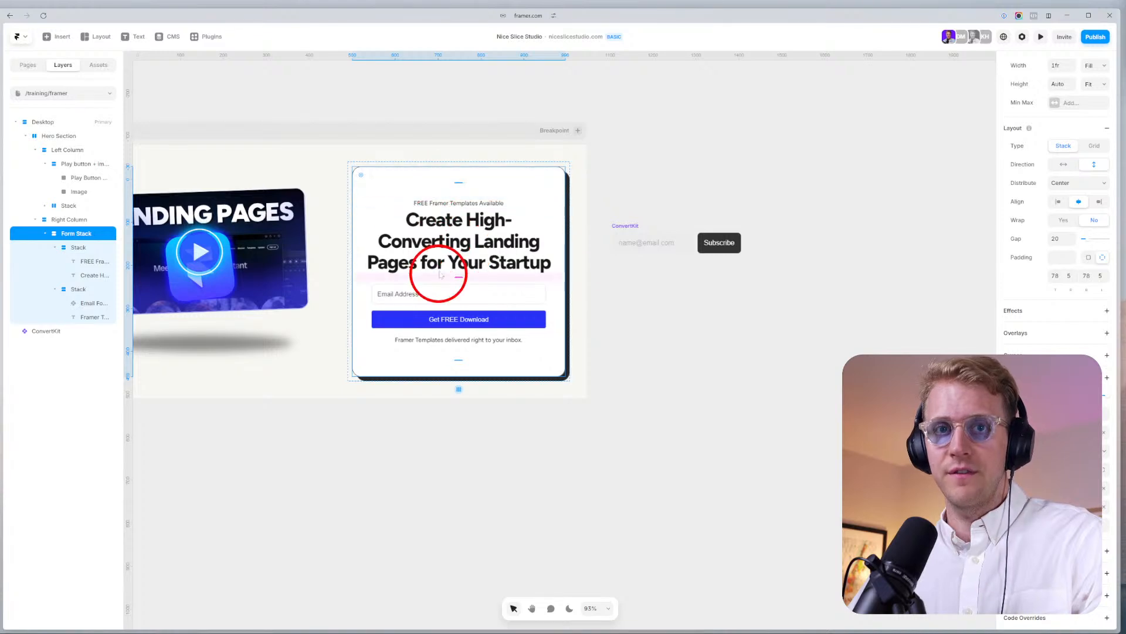
{"action": "key", "text": "ctrl+z"}
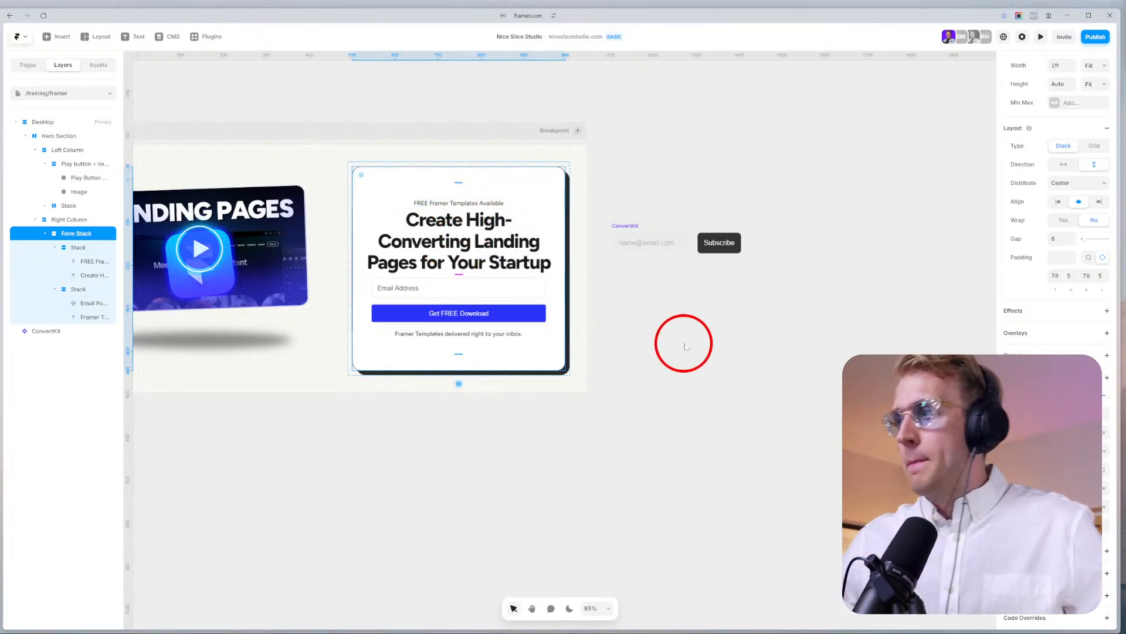
Add a Tablet breakpoint to the page and leave nothing selected.
{"action": "left_click", "coordinate": [615, 490]}
{"action": "scroll", "coordinate": [614, 490], "scroll_direction": "left", "scroll_amount": 5}
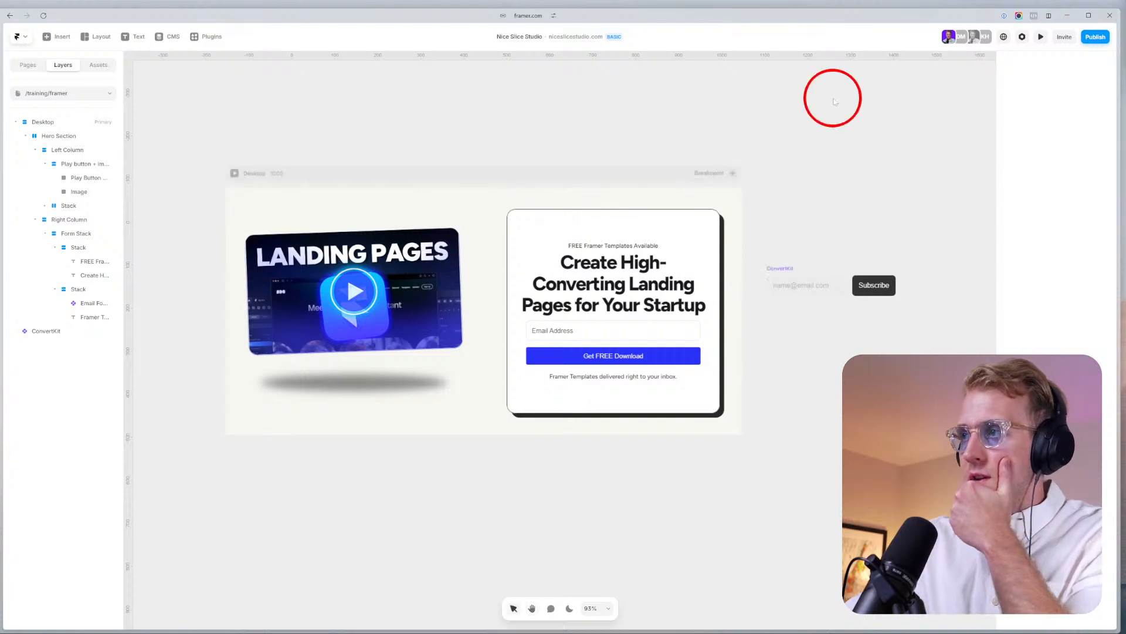
{"action": "left_click", "coordinate": [727, 172]}
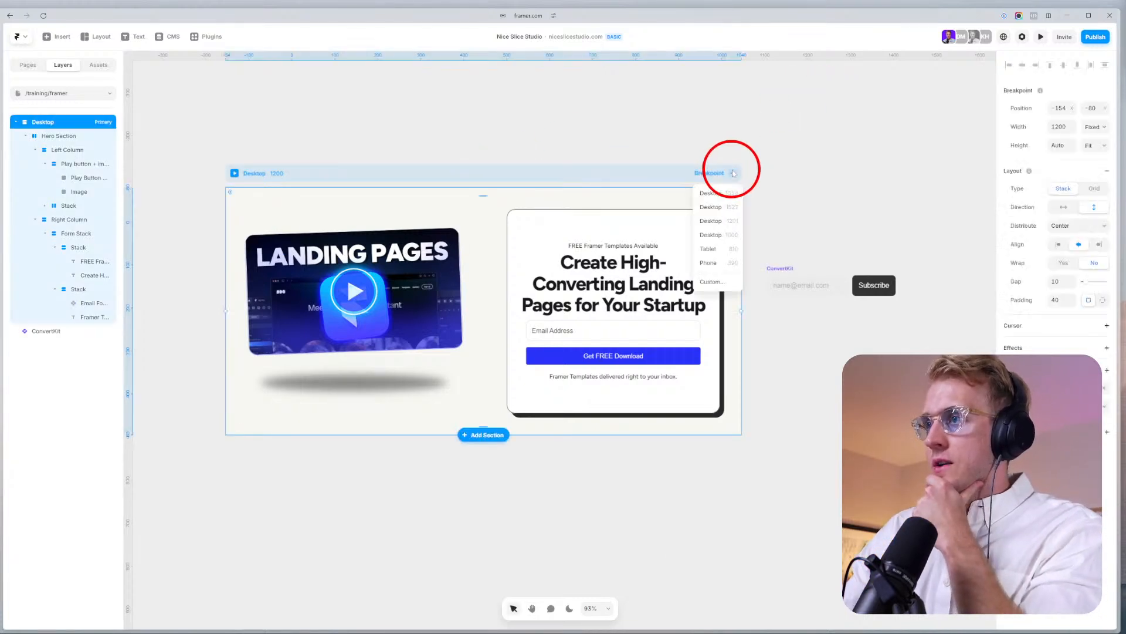
{"action": "left_click", "coordinate": [709, 248]}
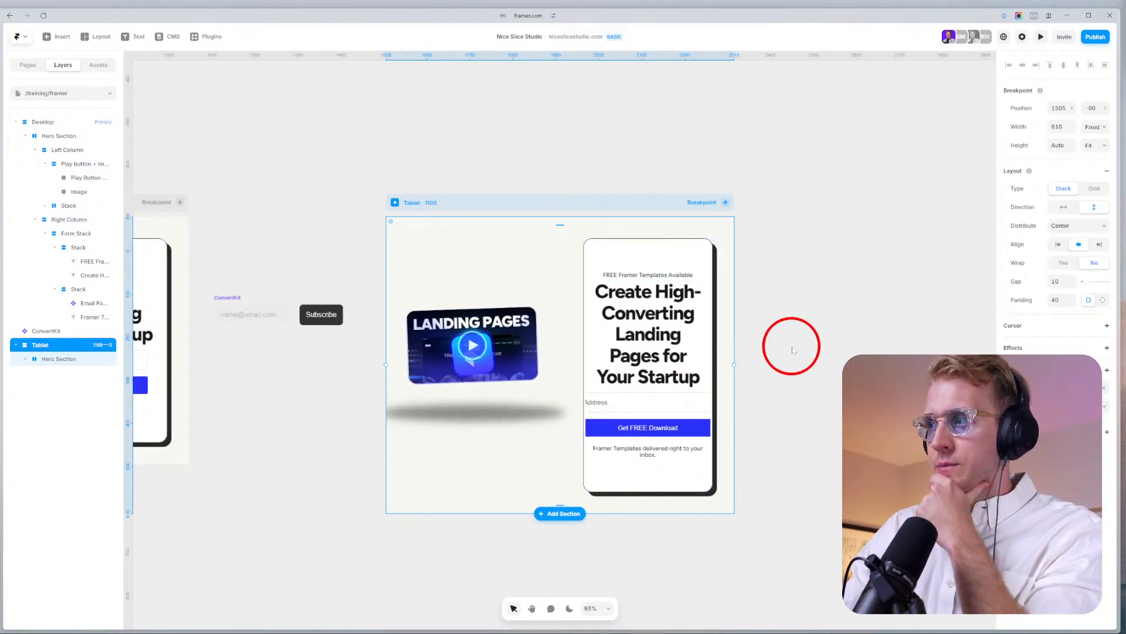
{"action": "scroll", "coordinate": [789, 347], "scroll_direction": "left", "scroll_amount": 3}
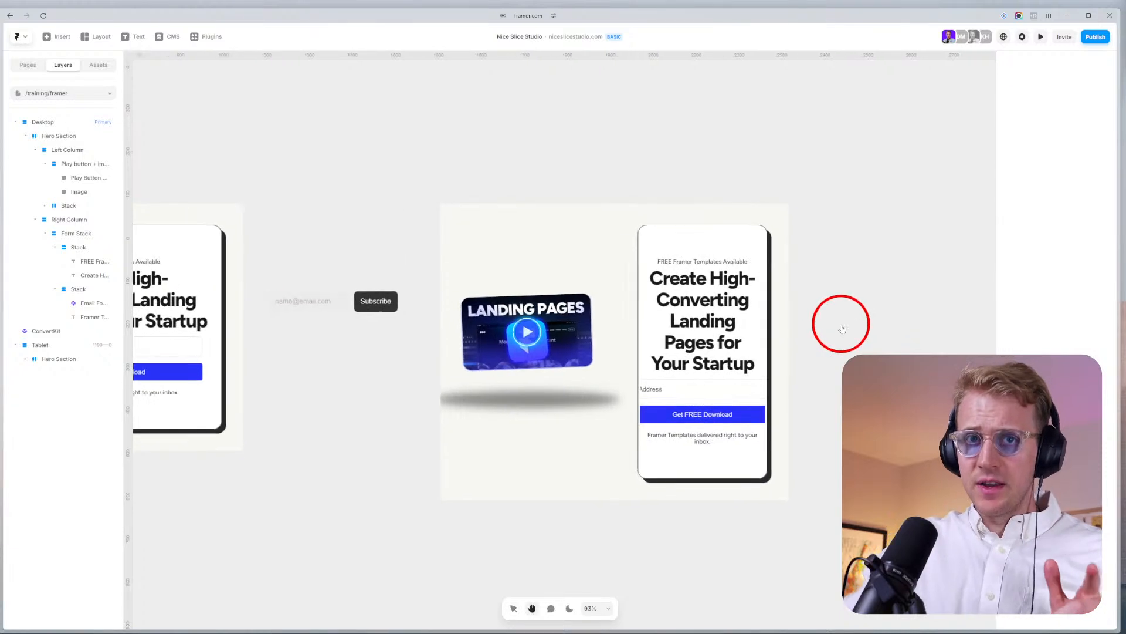
{"action": "left_click", "coordinate": [847, 311]}
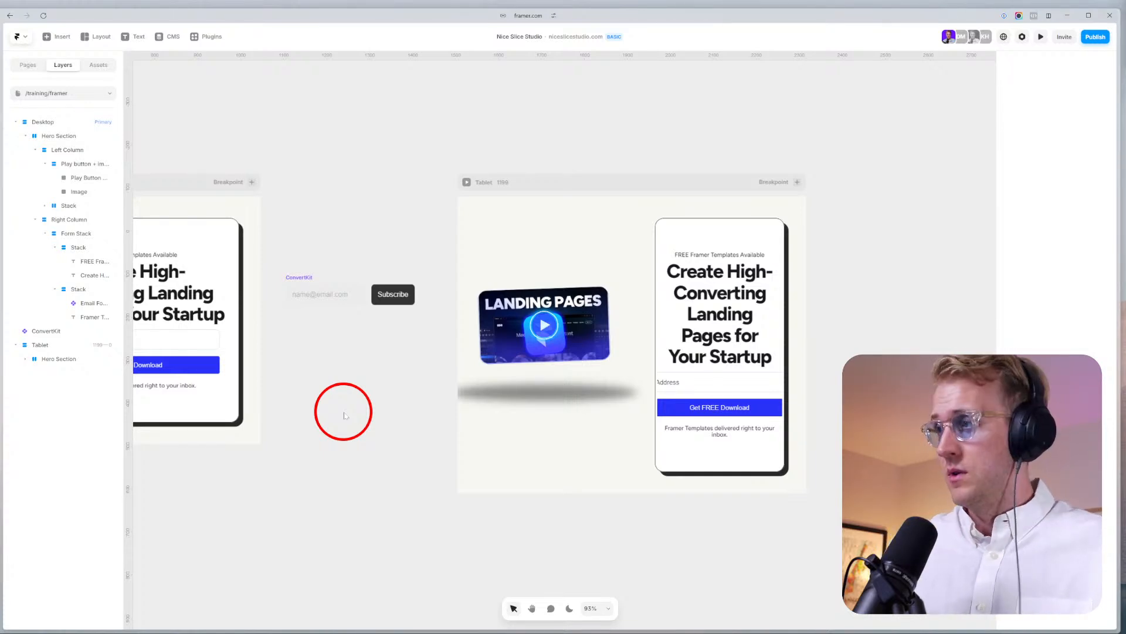
Select the Tablet breakpoint and set its layout gap to 0.
{"action": "scroll", "coordinate": [635, 217], "scroll_direction": "down", "scroll_amount": 1}
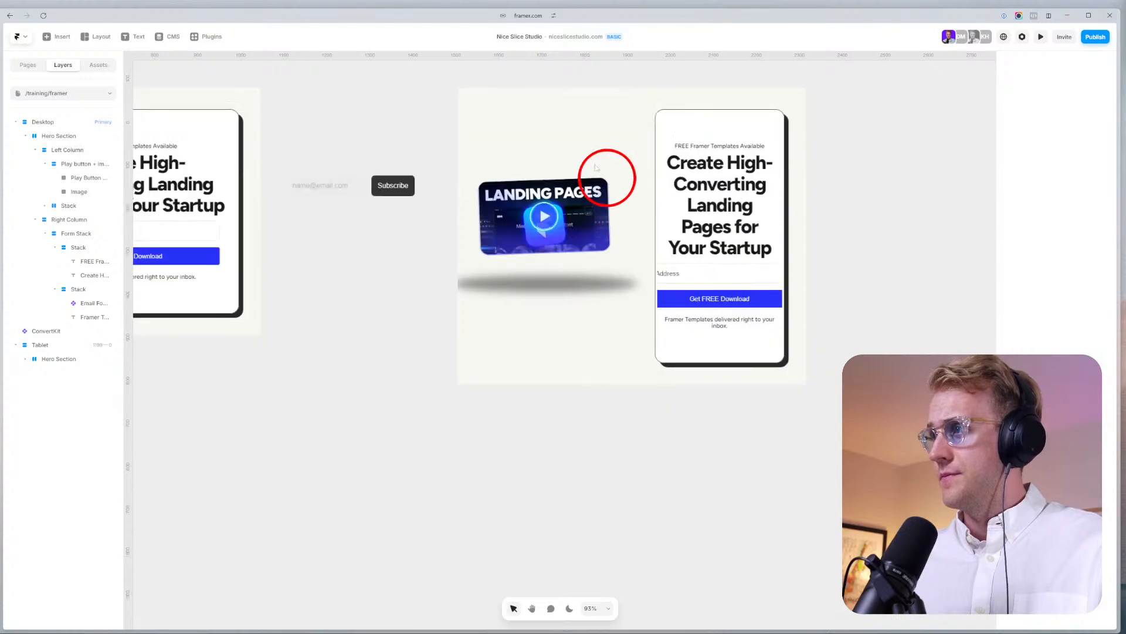
{"action": "left_click", "coordinate": [618, 186]}
{"action": "left_click_drag", "start_coordinate": [895, 230], "coordinate": [733, 234]}
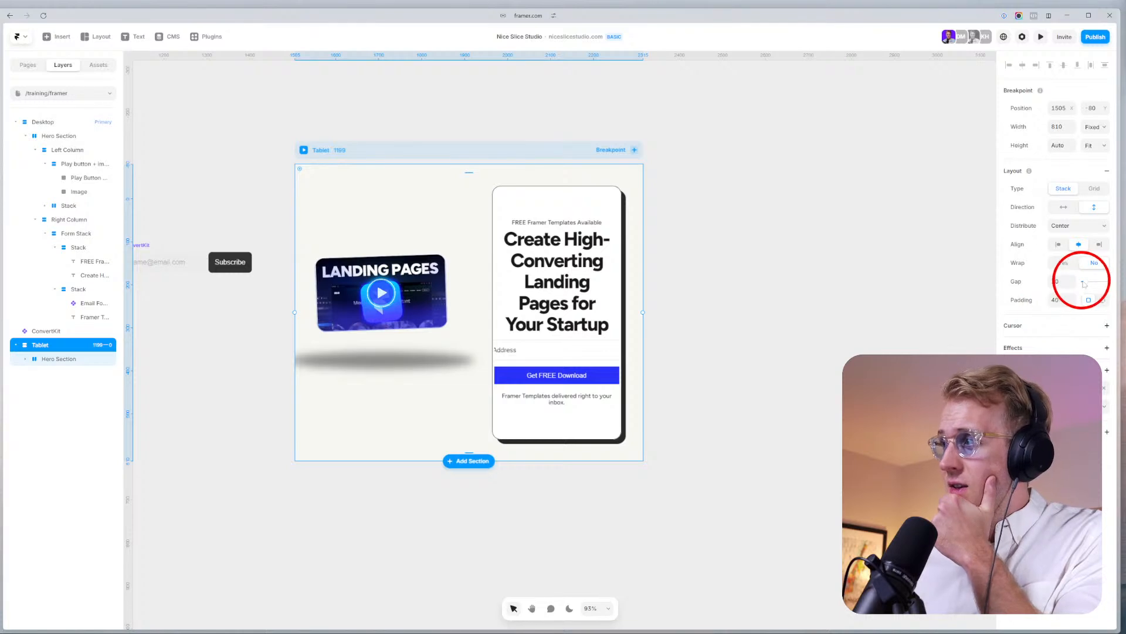
{"action": "left_click_drag", "start_coordinate": [1084, 283], "coordinate": [1087, 286]}
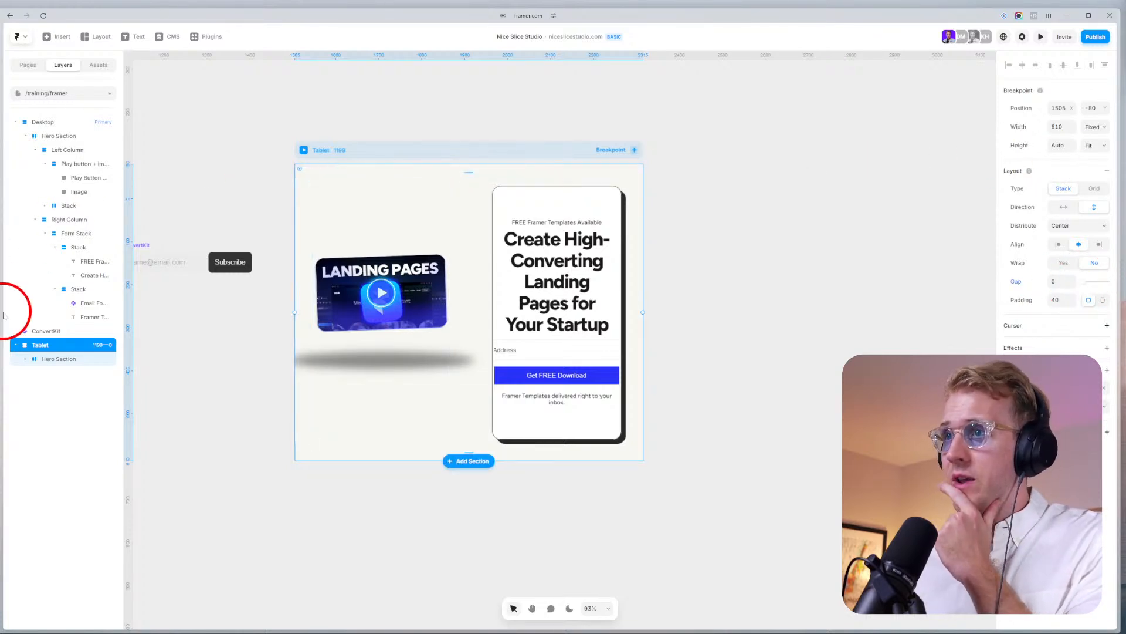
Collapse the Desktop and Tablet layer trees and delete the loose ConvertKit component from the page.
{"action": "left_click", "coordinate": [26, 358]}
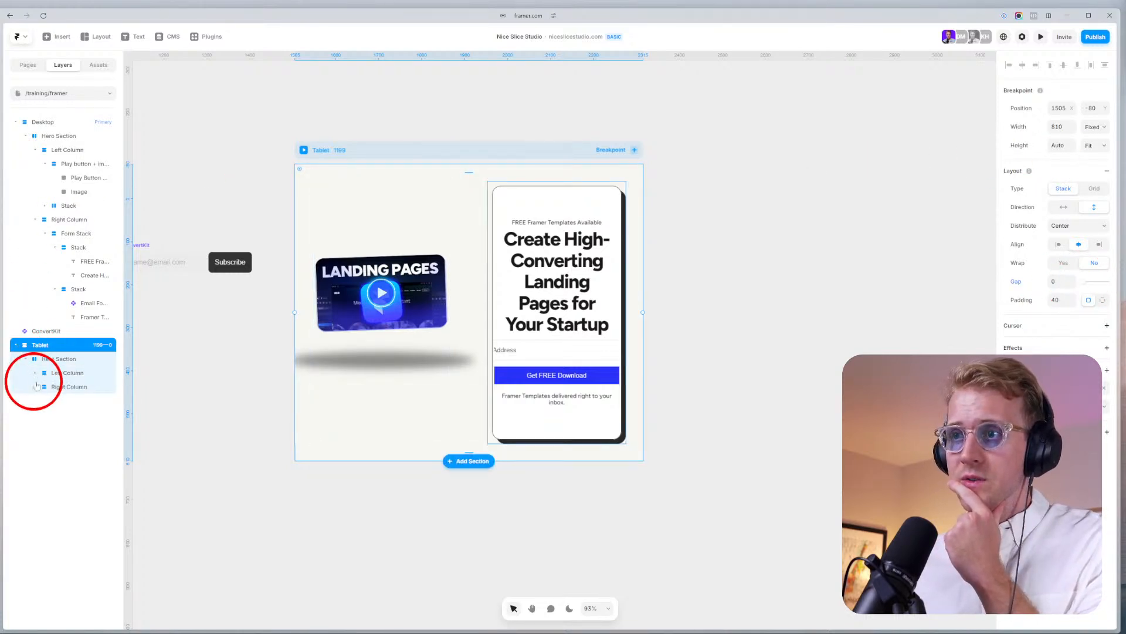
{"action": "left_click", "coordinate": [43, 373]}
{"action": "left_click", "coordinate": [66, 414]}
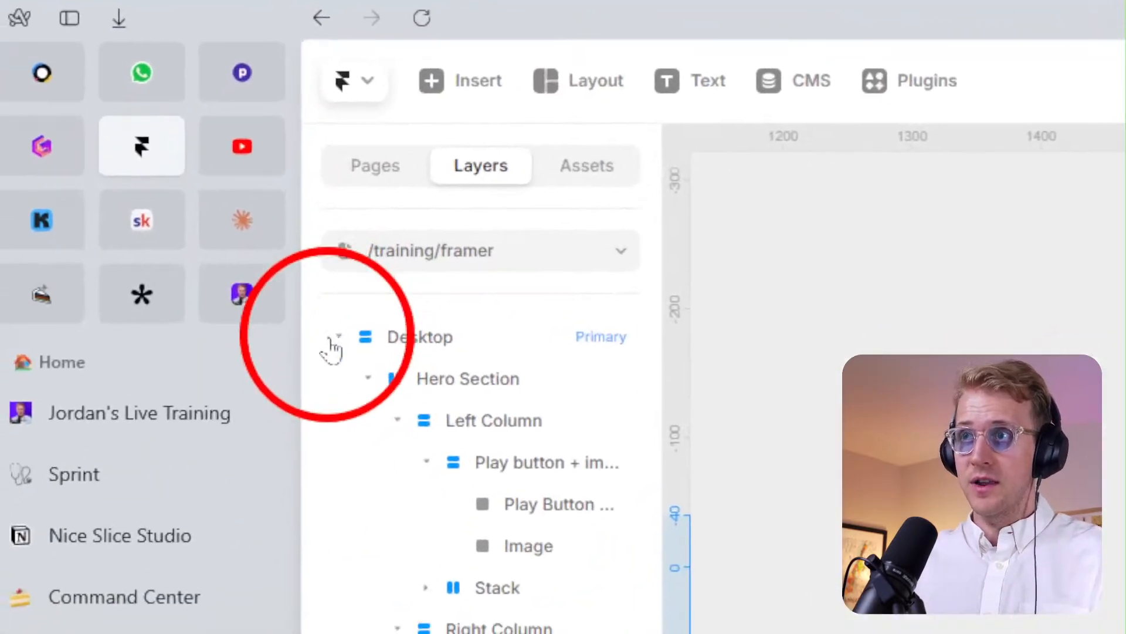
{"action": "left_click", "coordinate": [333, 338]}
{"action": "left_click", "coordinate": [338, 420]}
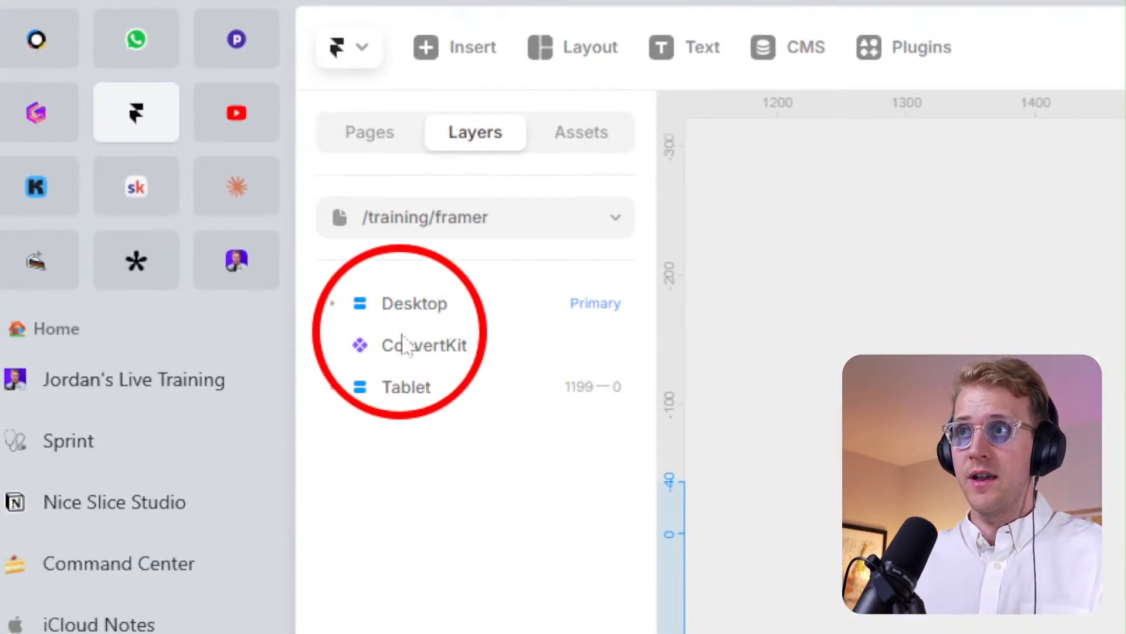
{"action": "left_click", "coordinate": [403, 345]}
{"action": "key", "text": "Delete"}
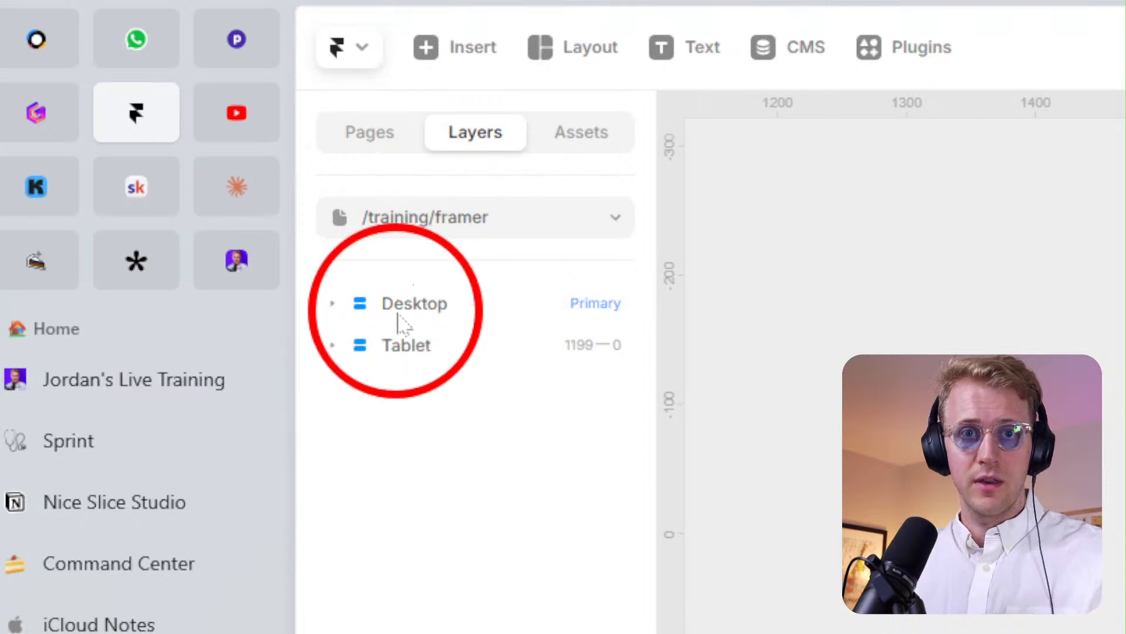
Select the Tablet breakpoint and expand its layers down to the column contents, keeping the Desktop tree collapsed.
{"action": "left_click", "coordinate": [332, 344]}
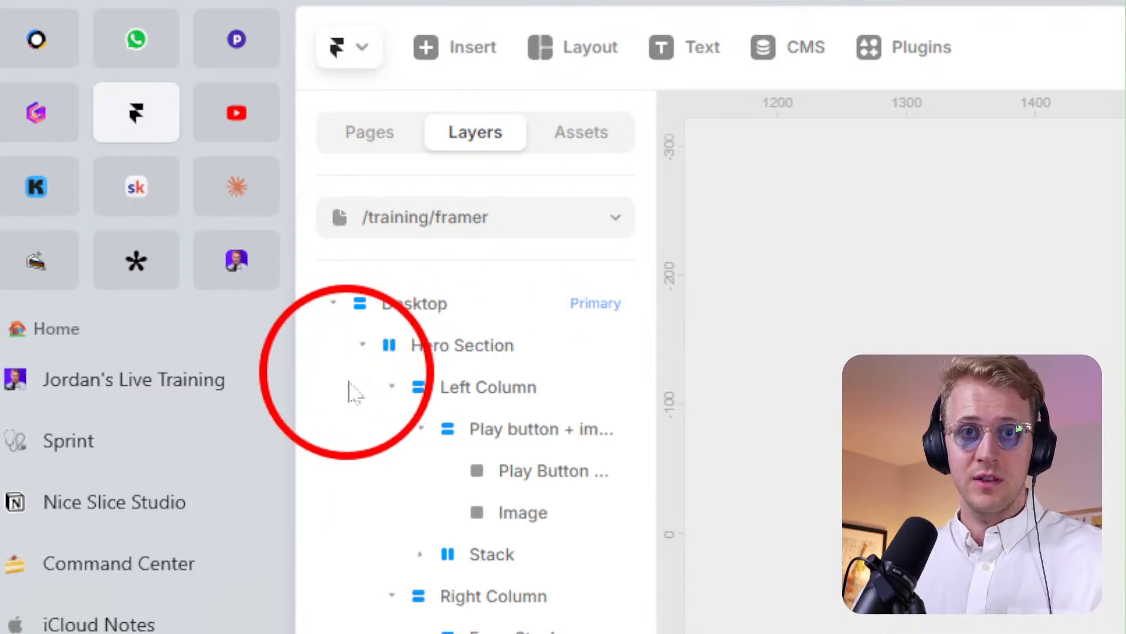
{"action": "left_click", "coordinate": [341, 304]}
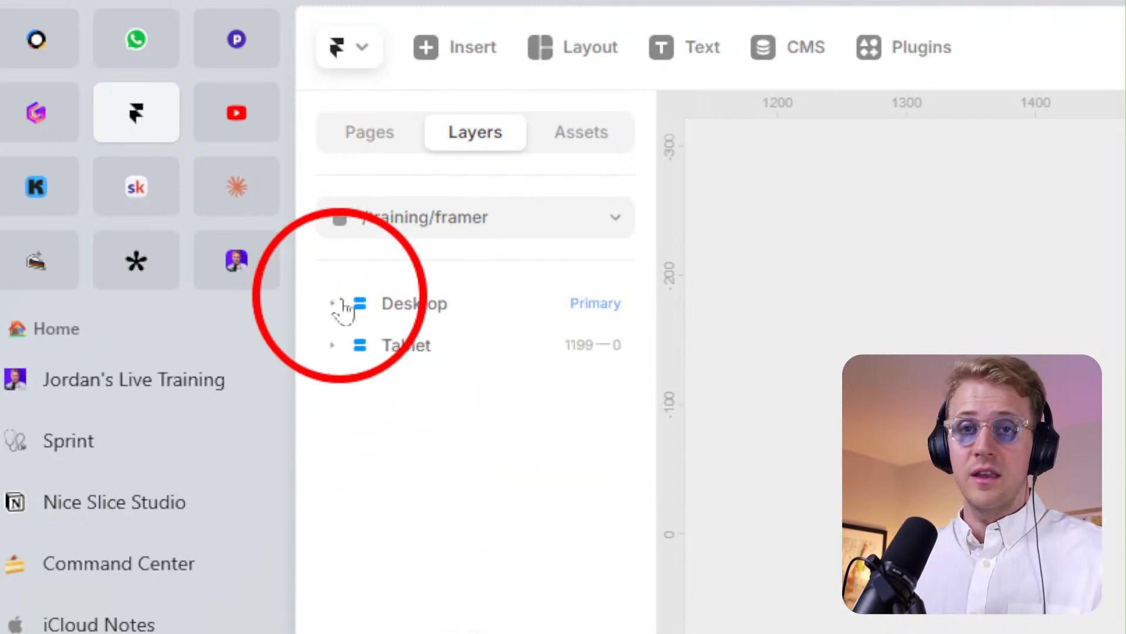
{"action": "left_click", "coordinate": [332, 345]}
{"action": "left_click", "coordinate": [410, 347]}
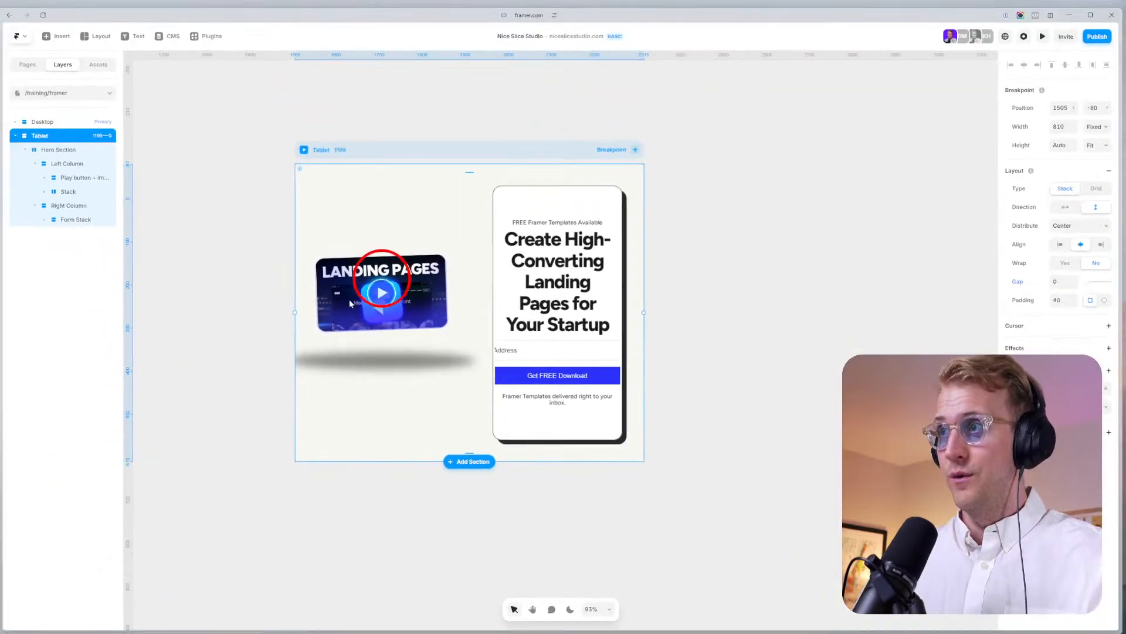
Expand the Form Stack in the Tablet's right column and select the stack holding the heading texts.
{"action": "left_click_drag", "start_coordinate": [294, 317], "coordinate": [600, 336]}
{"action": "scroll", "coordinate": [478, 331], "scroll_direction": "down", "scroll_amount": 3}
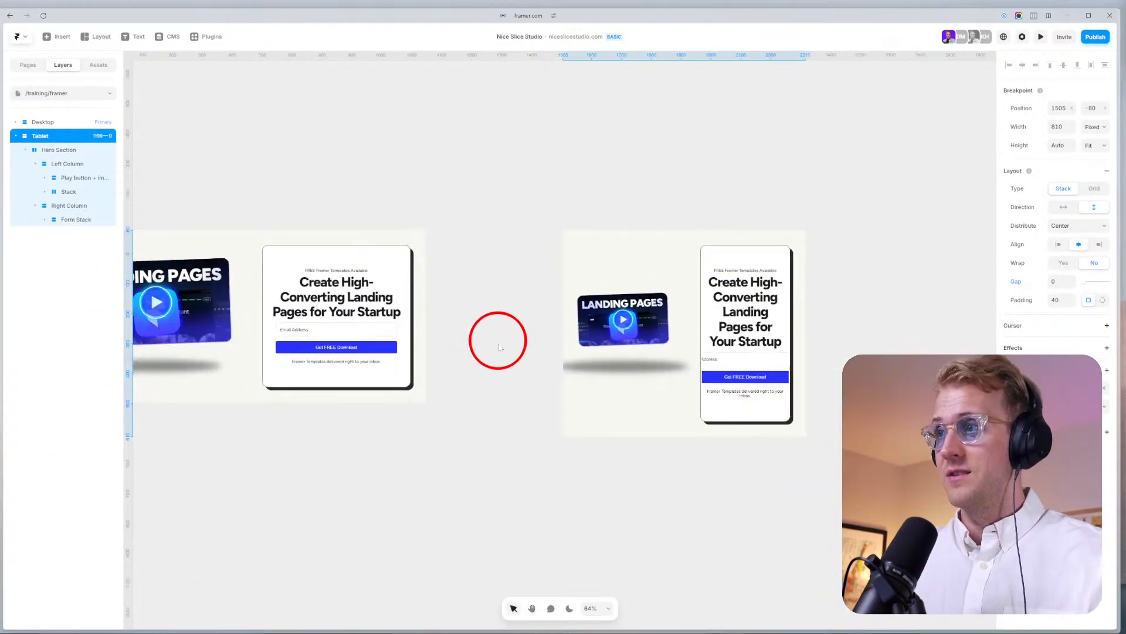
{"action": "left_click_drag", "start_coordinate": [469, 355], "coordinate": [555, 348]}
{"action": "scroll", "coordinate": [557, 346], "scroll_direction": "down", "scroll_amount": 3}
{"action": "left_click_drag", "start_coordinate": [658, 249], "coordinate": [584, 247]}
{"action": "left_click", "coordinate": [662, 323]}
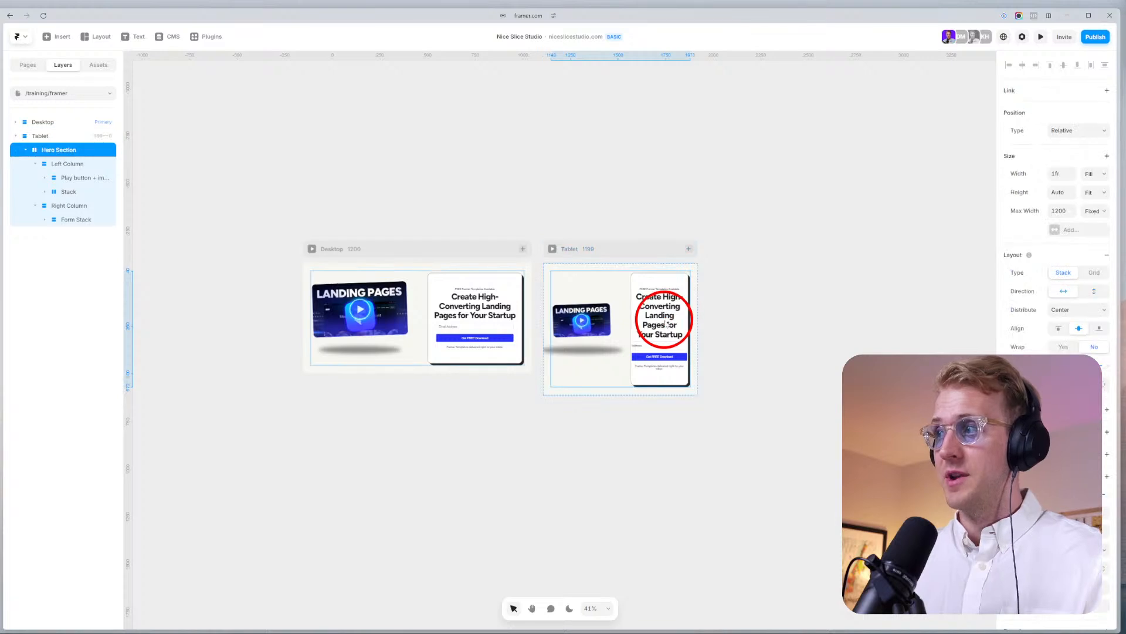
{"action": "left_click", "coordinate": [664, 320]}
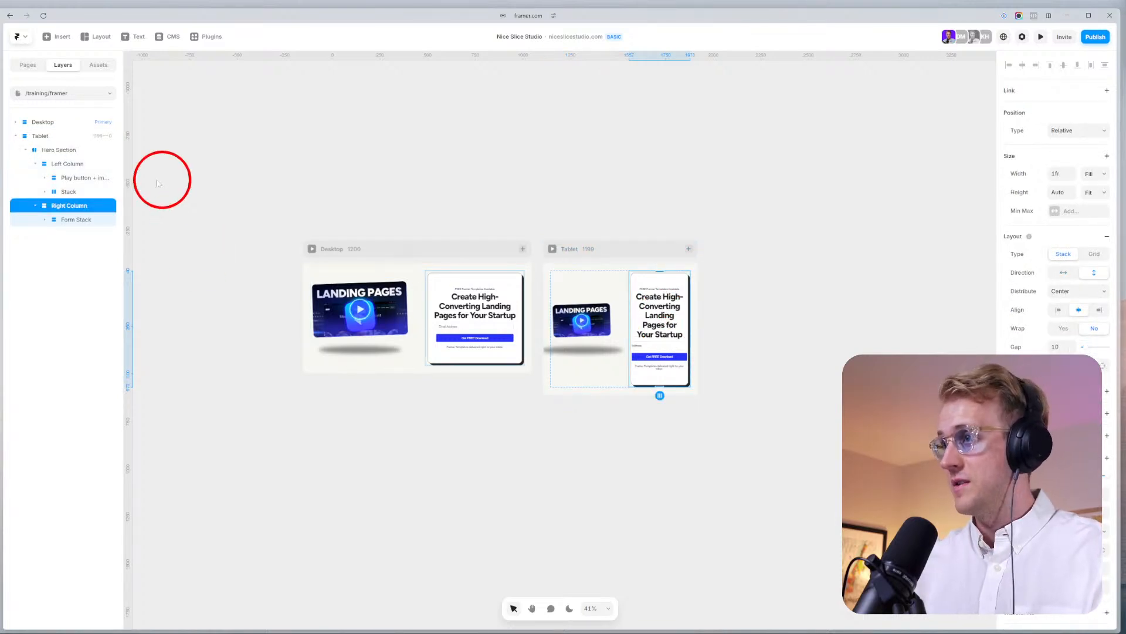
{"action": "left_click", "coordinate": [82, 220]}
{"action": "left_click", "coordinate": [76, 247]}
{"action": "left_click", "coordinate": [76, 233]}
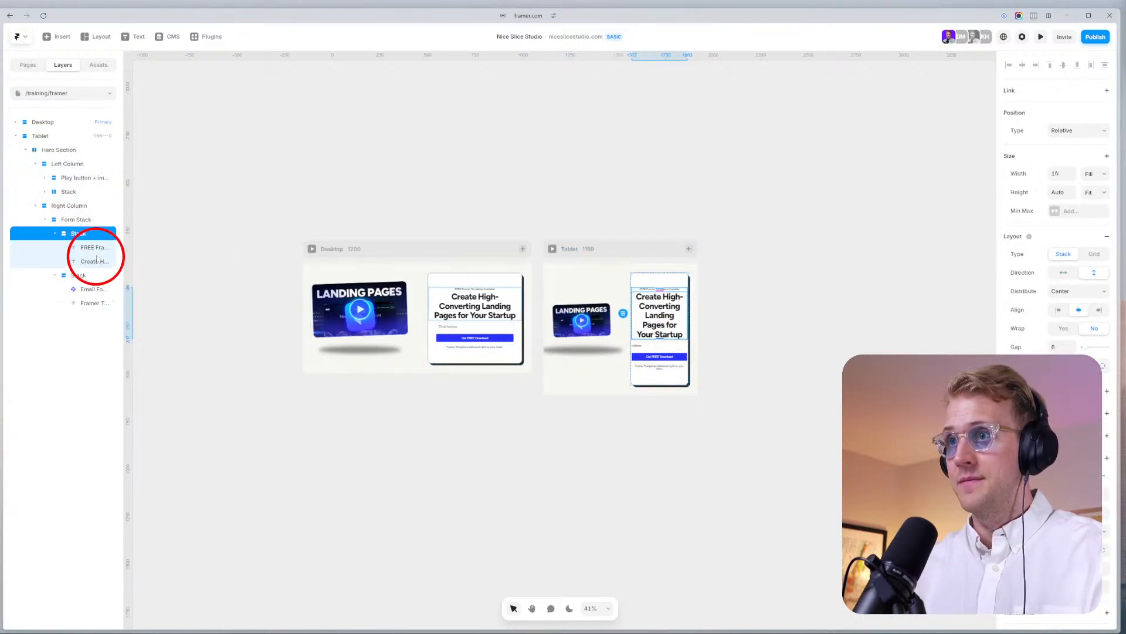
Try replacing the Tablet's "Create High-Converting Landing Pages for Your Startup" heading with "Headline", and undo the text change.
{"action": "double_click", "coordinate": [660, 297]}
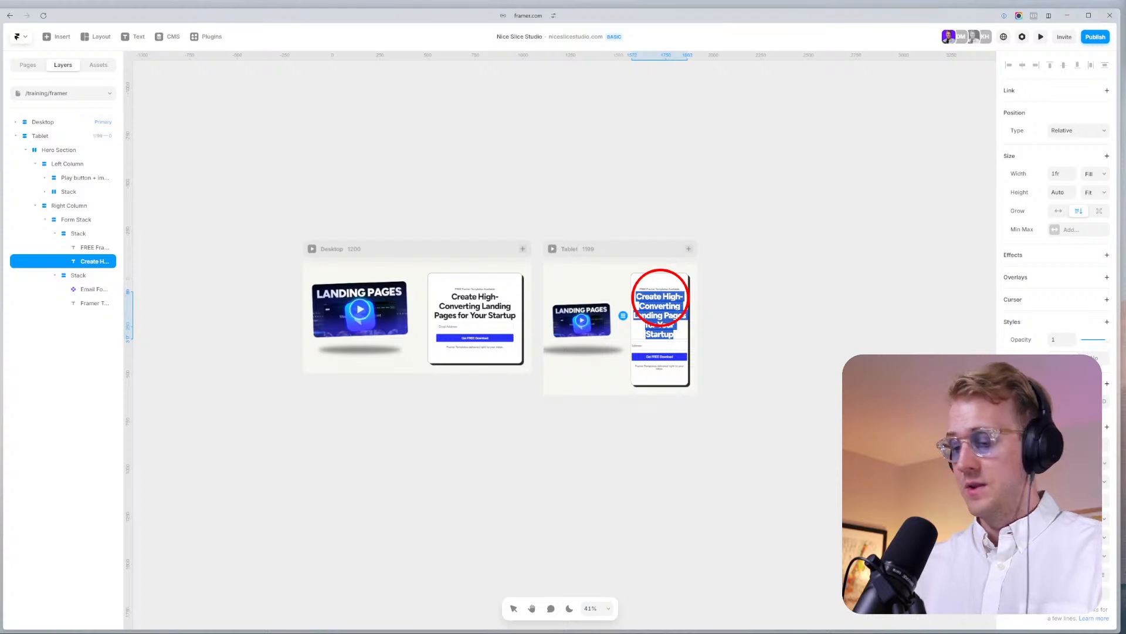
{"action": "type", "text": "Headline"}
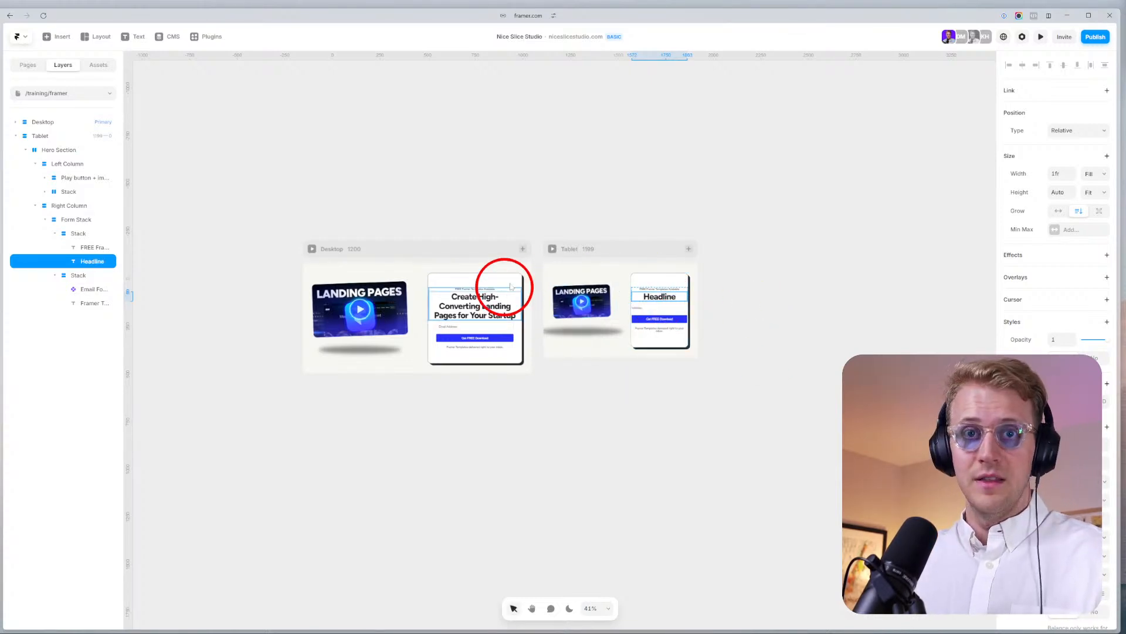
{"action": "scroll", "coordinate": [511, 286], "scroll_direction": "up", "scroll_amount": 10}
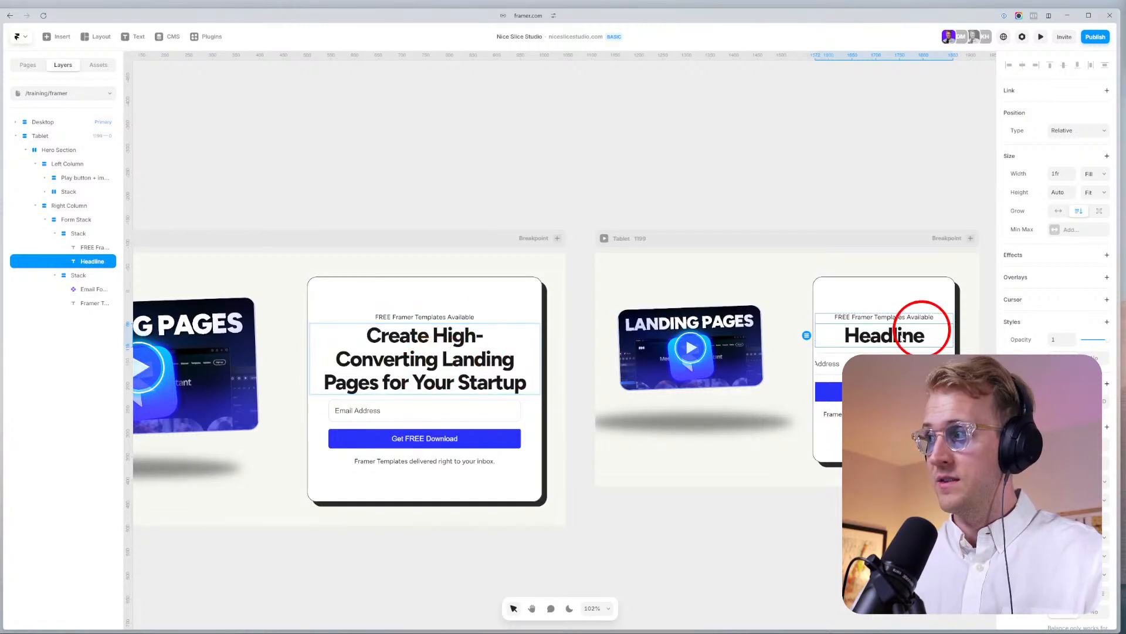
{"action": "left_click_drag", "start_coordinate": [844, 150], "coordinate": [789, 108]}
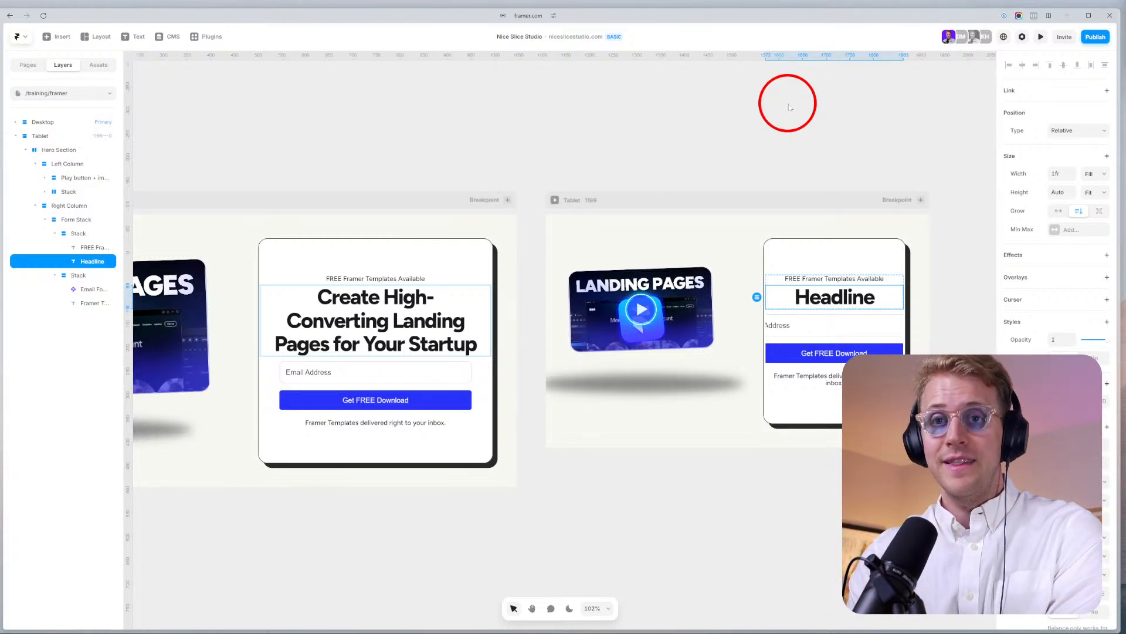
{"action": "key", "text": "ctrl+z"}
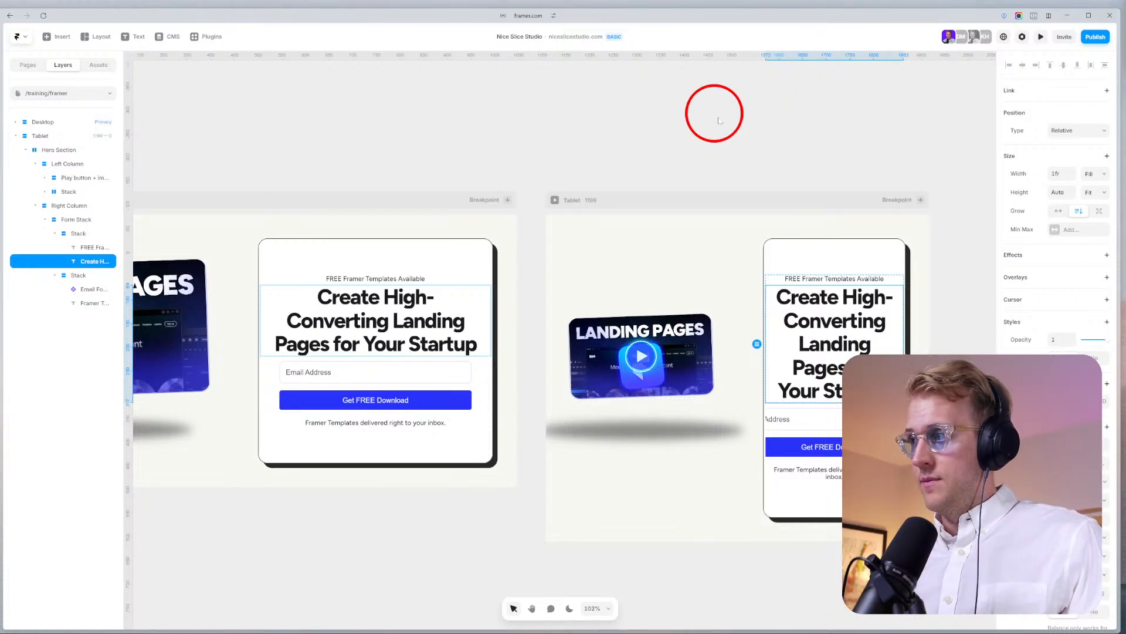
Reduce the gap between the two columns of the Tablet's Hero Section.
{"action": "scroll", "coordinate": [719, 120], "scroll_direction": "right", "scroll_amount": 5}
{"action": "scroll", "coordinate": [719, 120], "scroll_direction": "down", "scroll_amount": 1}
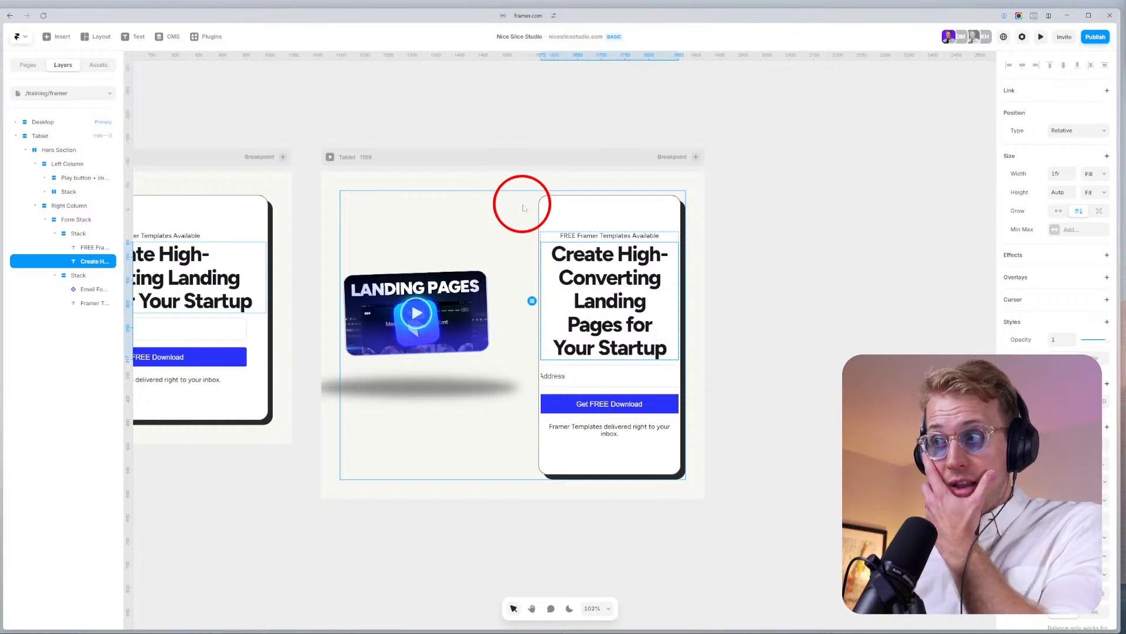
{"action": "left_click", "coordinate": [524, 207]}
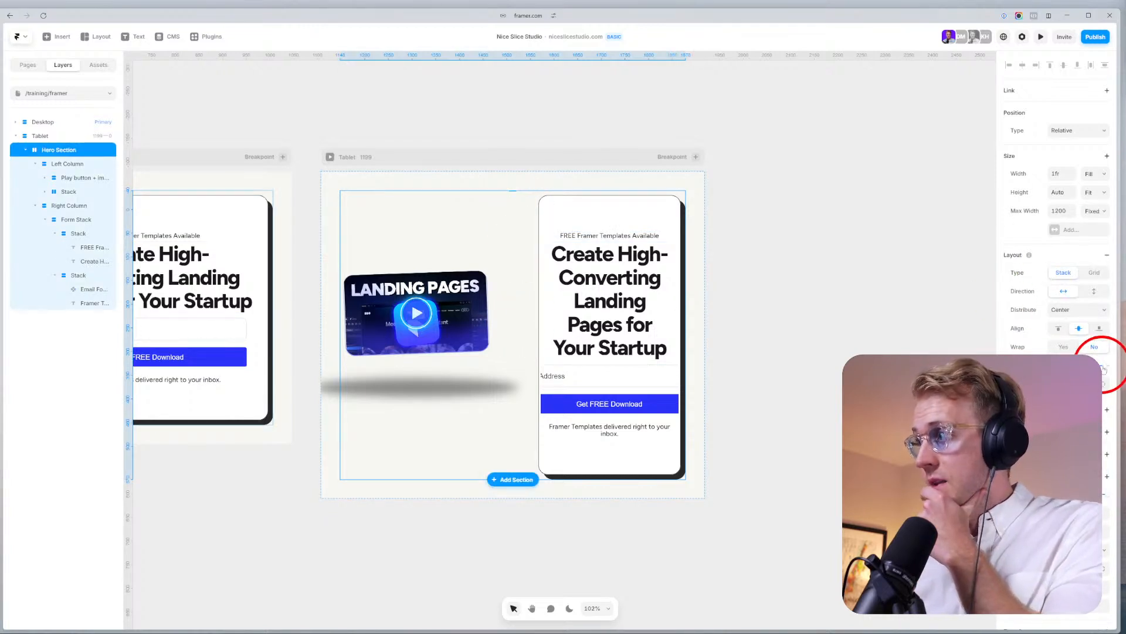
{"action": "mouse_move", "coordinate": [1102, 365]}
{"action": "left_mouse_down"}
{"action": "mouse_move", "coordinate": [1081, 364]}
{"action": "mouse_move", "coordinate": [1089, 360]}
{"action": "left_mouse_up"}
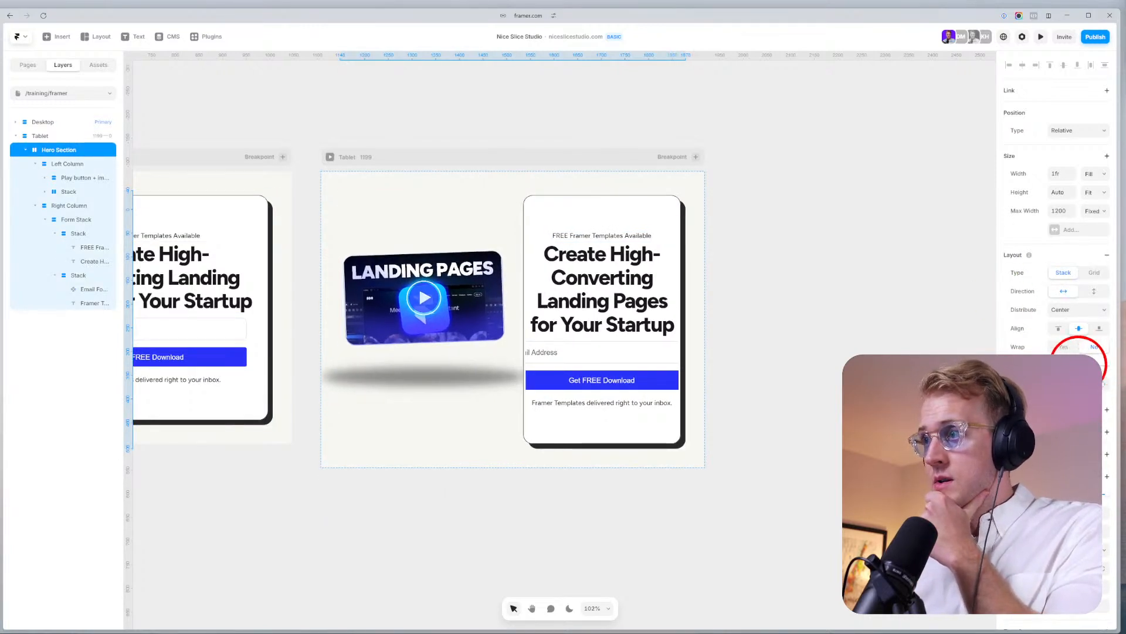
{"action": "left_click", "coordinate": [577, 371]}
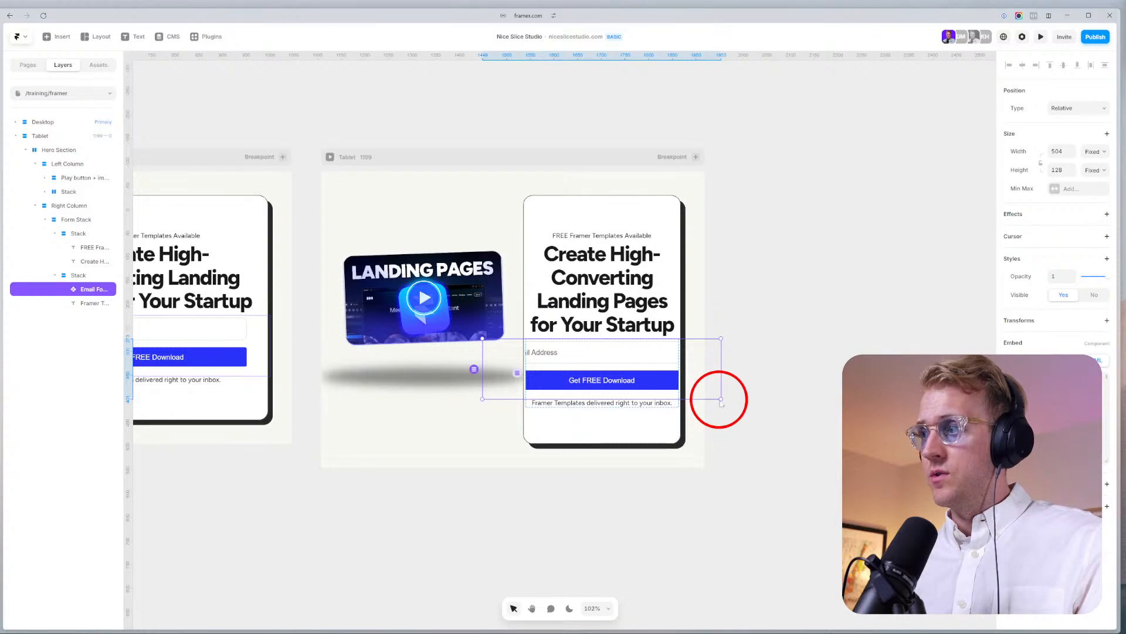
{"action": "left_click_drag", "start_coordinate": [721, 399], "coordinate": [661, 404]}
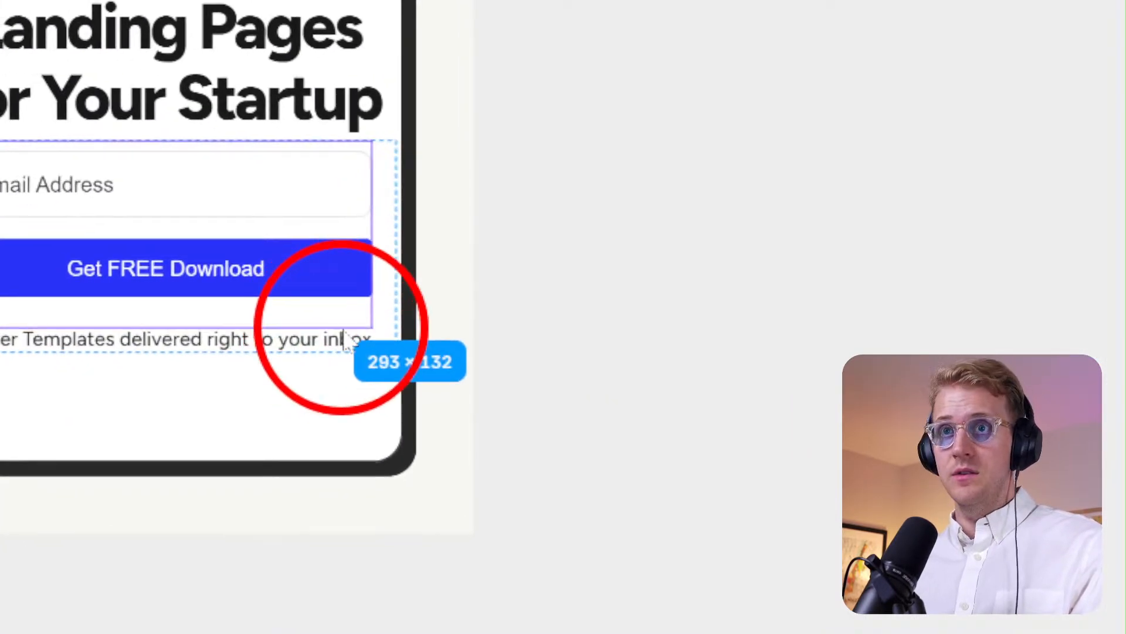
{"action": "left_click_drag", "start_coordinate": [345, 337], "coordinate": [346, 338]}
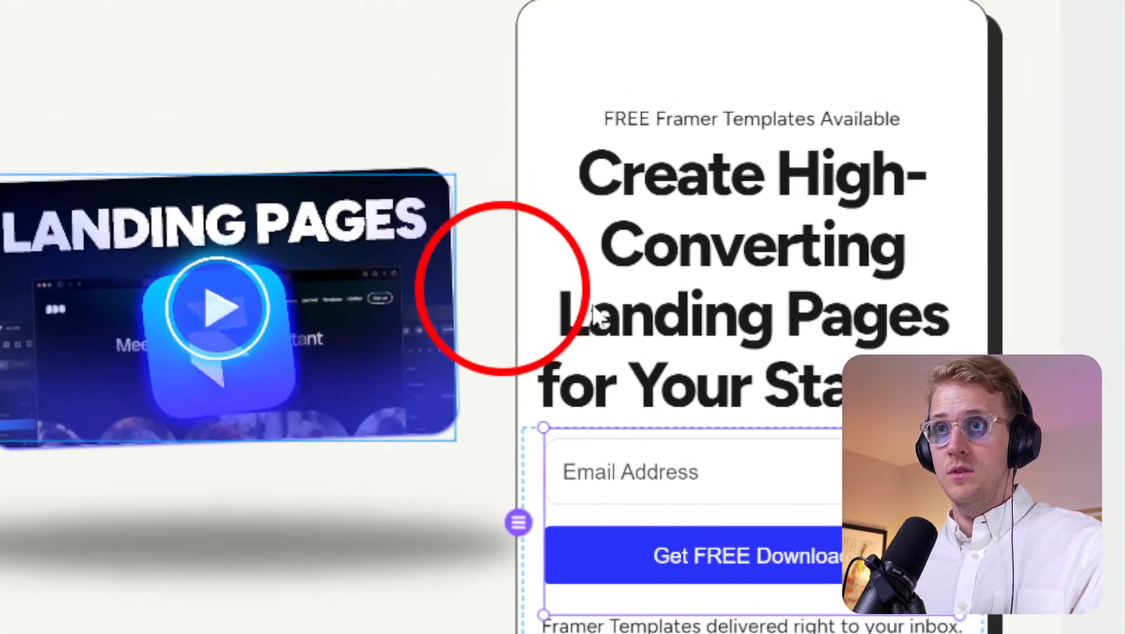
Set the Tablet heading's font size to 32 px and its letter spacing to about -1.6 px.
{"action": "left_click", "coordinate": [595, 317]}
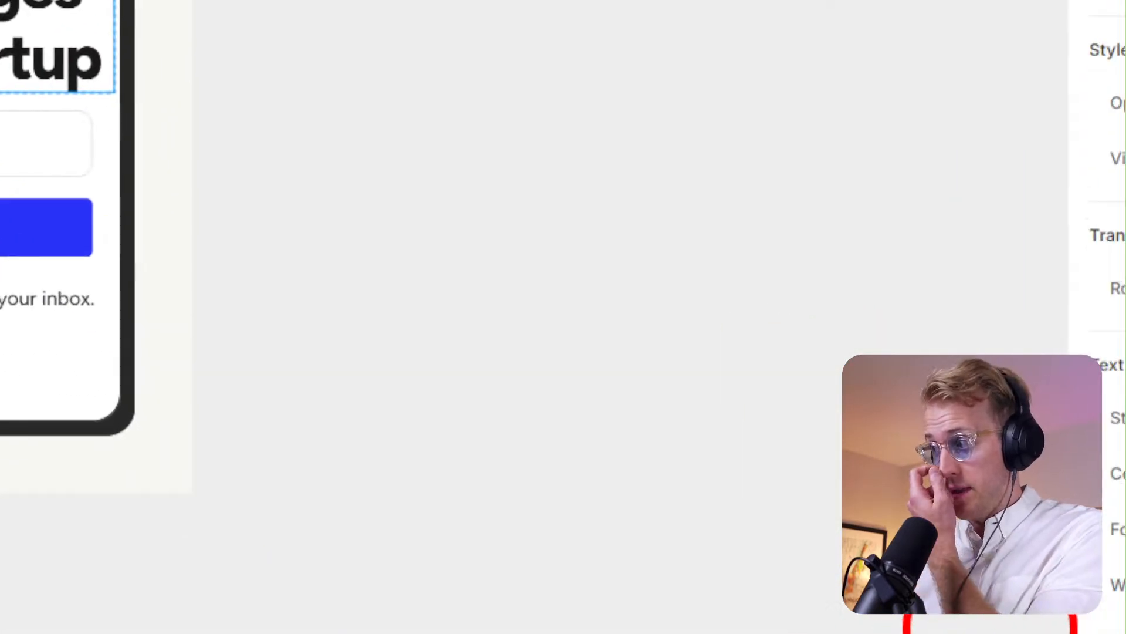
{"action": "left_click", "coordinate": [971, 343], "text": "shift"}
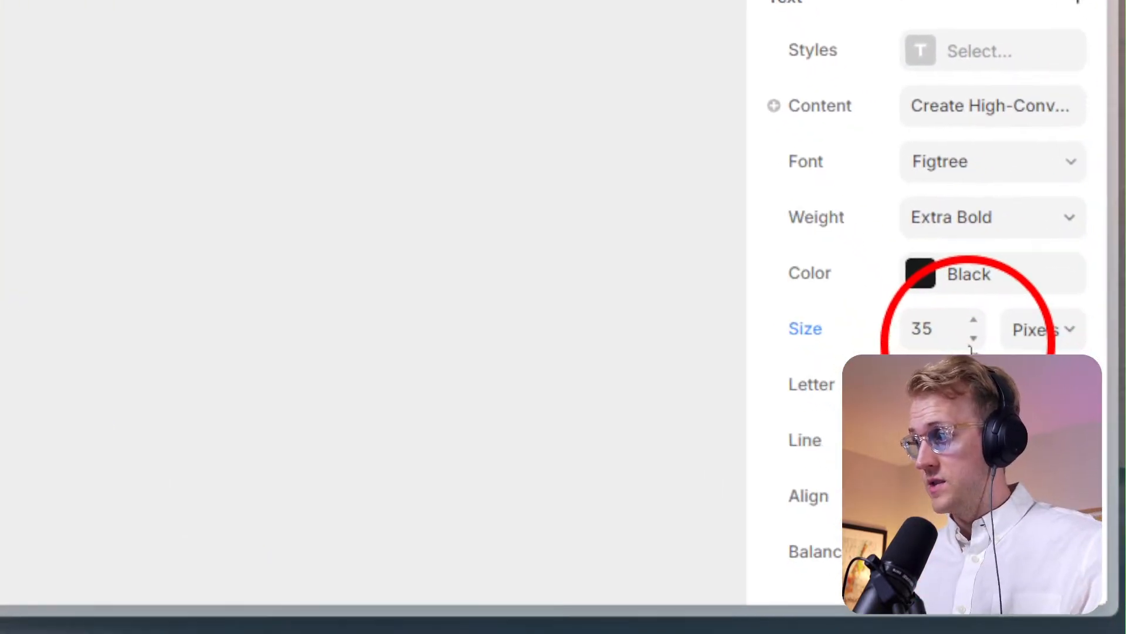
{"action": "left_click", "coordinate": [973, 339]}
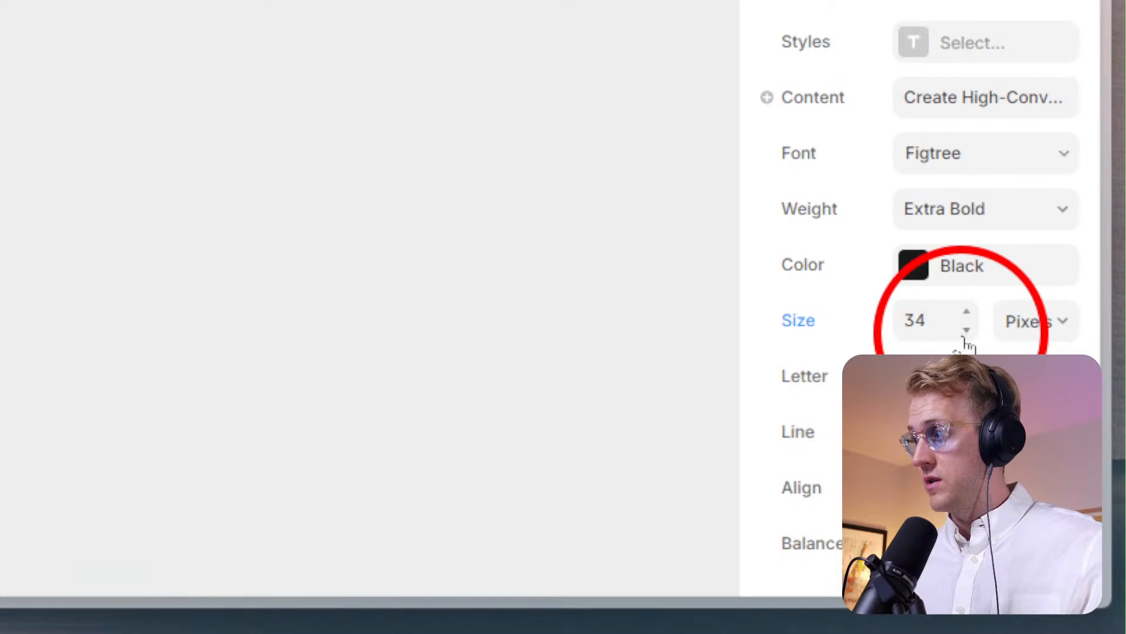
{"action": "left_click", "coordinate": [972, 339]}
{"action": "left_click", "coordinate": [973, 339]}
{"action": "left_click", "coordinate": [968, 359]}
{"action": "left_click", "coordinate": [967, 359]}
{"action": "left_click", "coordinate": [968, 359]}
{"action": "left_click", "coordinate": [968, 359]}
{"action": "left_click", "coordinate": [967, 359]}
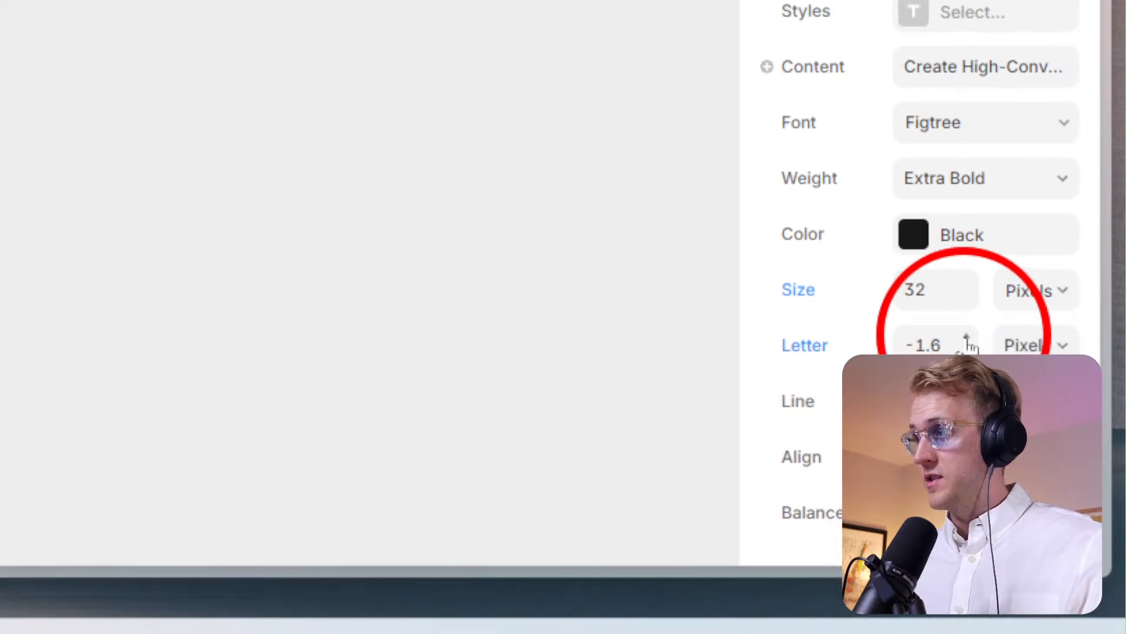
{"action": "left_click", "coordinate": [968, 339]}
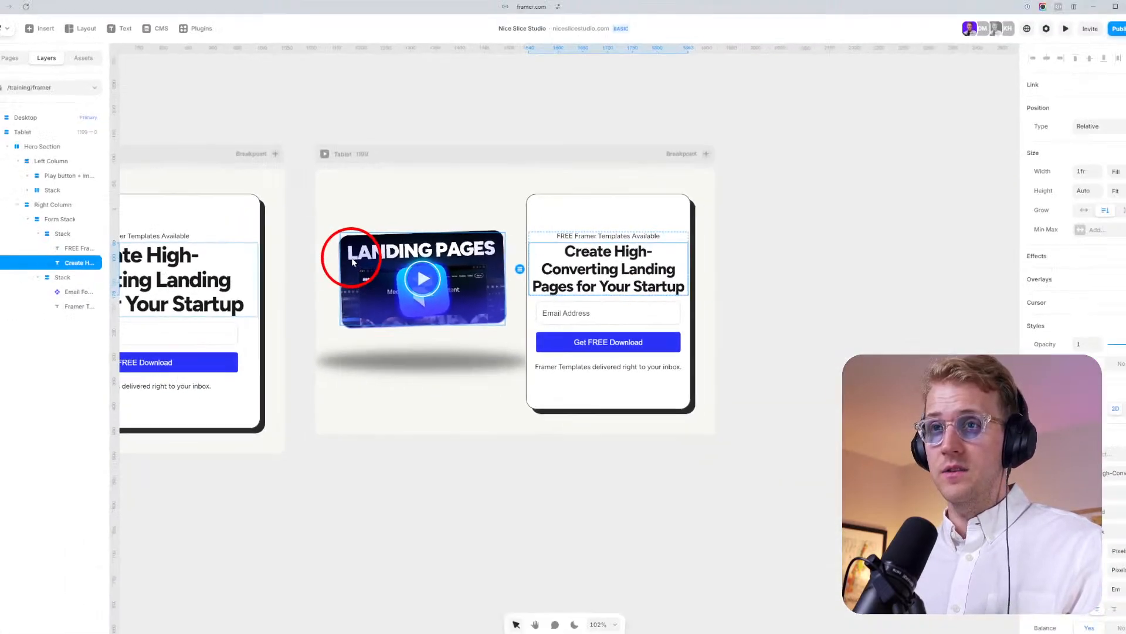
Make the padding of the Tablet's Form Stack equal on all sides, with less space above and below the content.
{"action": "scroll", "coordinate": [188, 299], "scroll_direction": "up", "scroll_amount": 5}
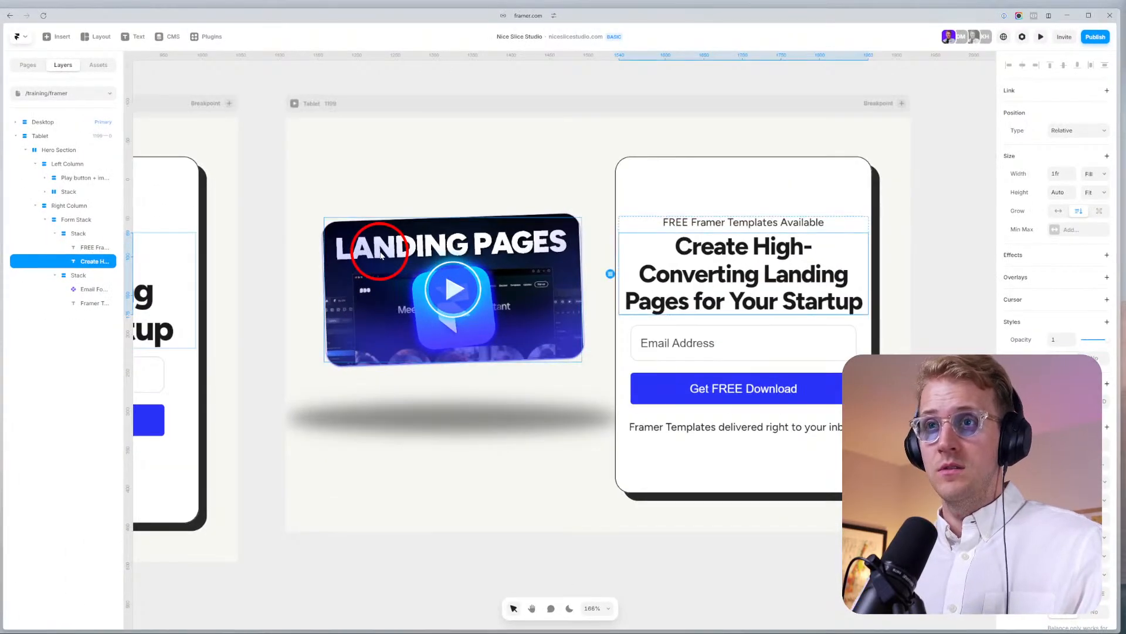
{"action": "left_click", "coordinate": [795, 184]}
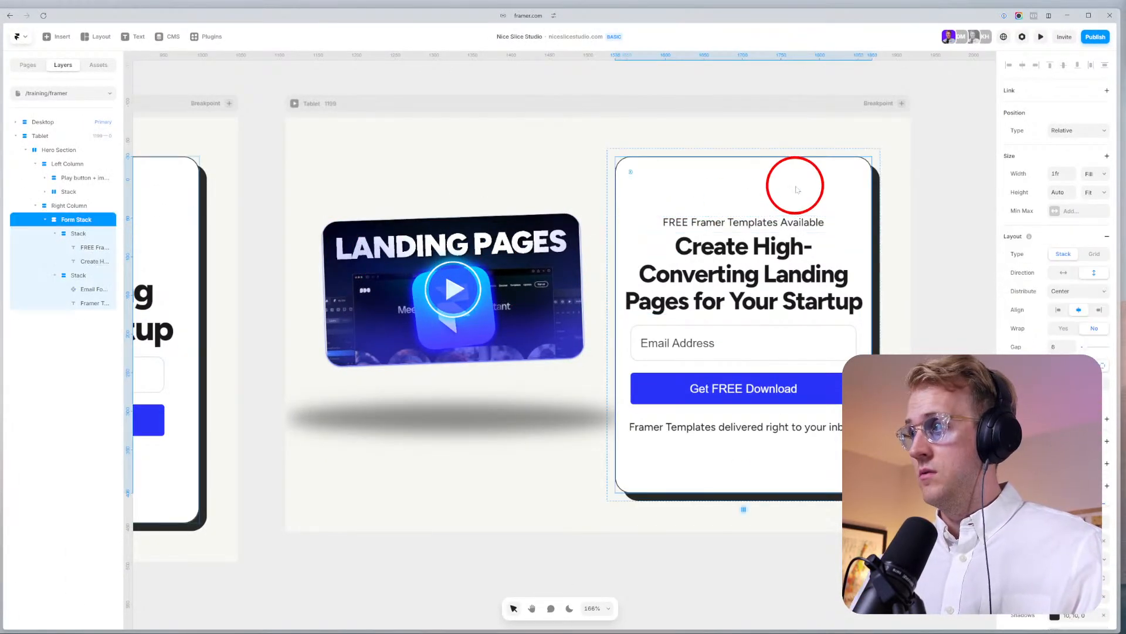
{"action": "left_click_drag", "start_coordinate": [745, 190], "coordinate": [749, 156]}
{"action": "left_click", "coordinate": [741, 365]}
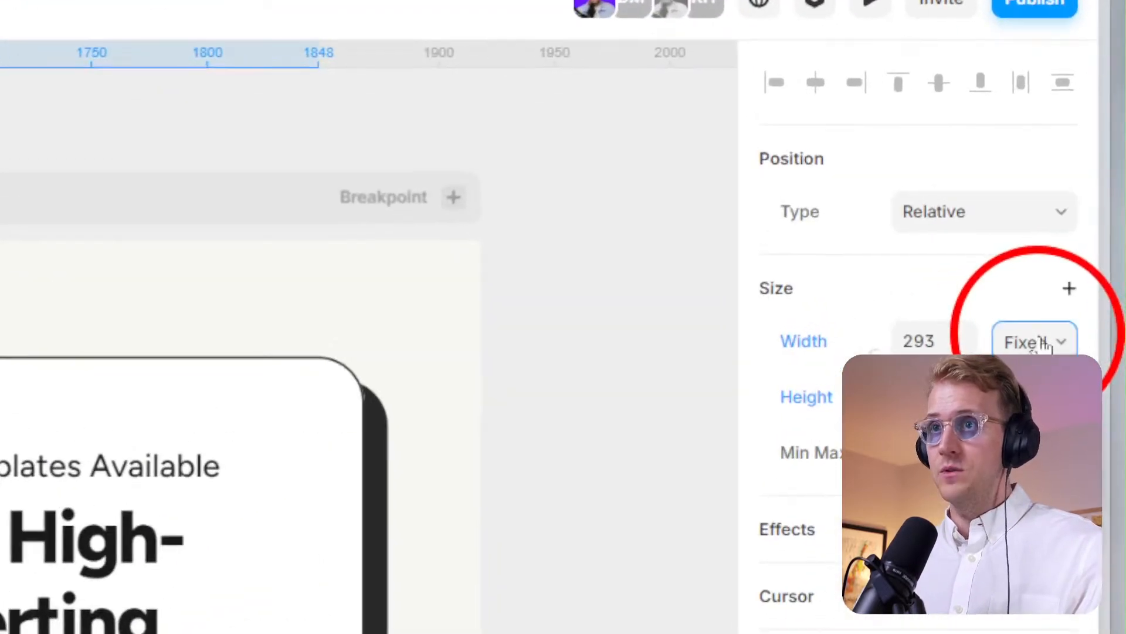
{"action": "left_click", "coordinate": [1035, 342]}
{"action": "left_click", "coordinate": [1025, 448]}
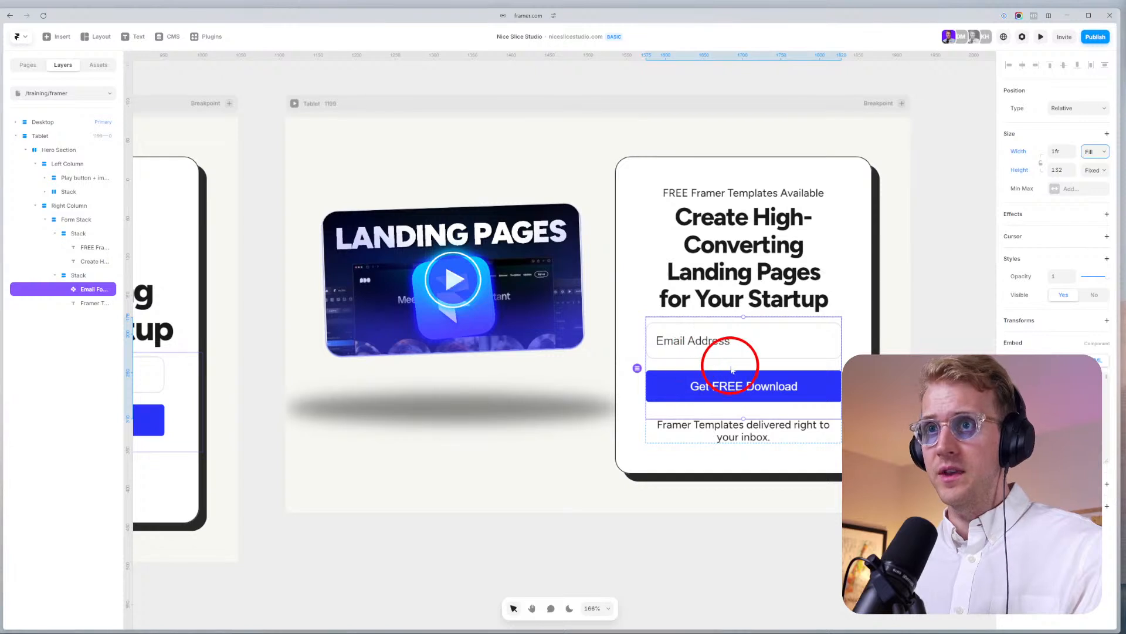
Reduce the left and right padding of the Tablet's Form Stack and leave nothing selected.
{"action": "left_click", "coordinate": [851, 339]}
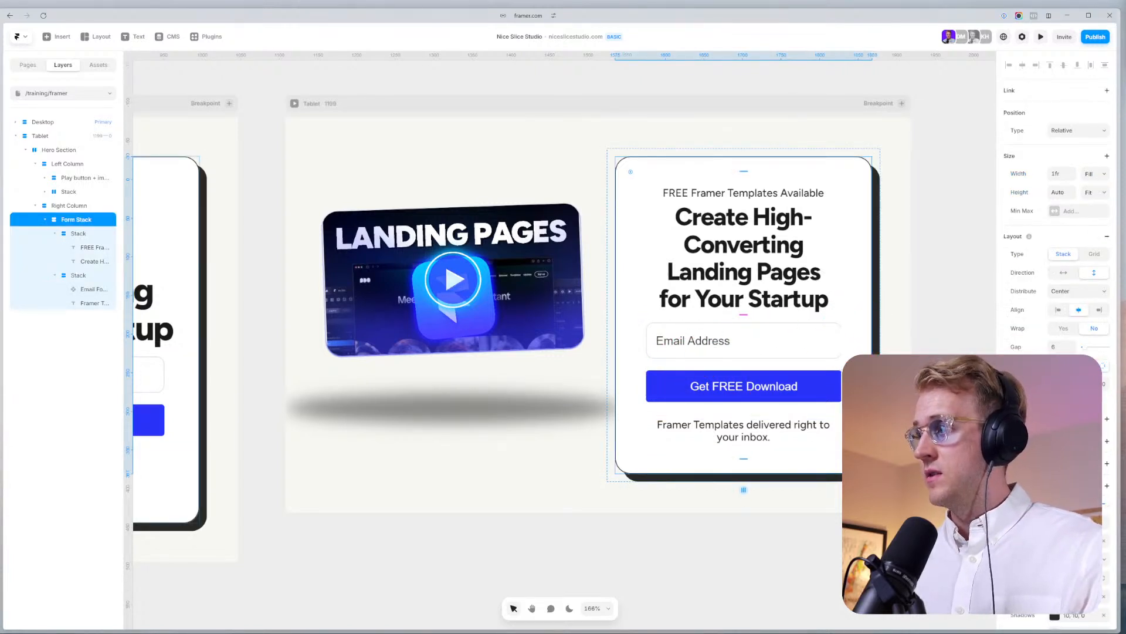
{"action": "key", "text": "shift+Down"}
{"action": "key", "text": "shift+Down"}
{"action": "key", "text": "shift+Down"}
{"action": "key", "text": "shift+Down"}
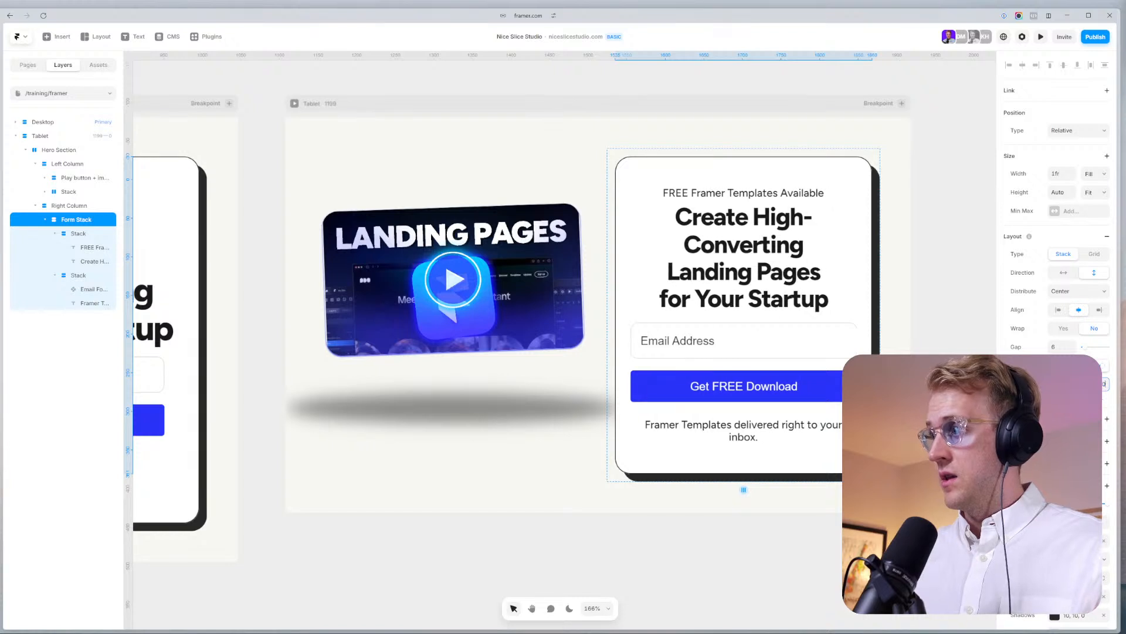
{"action": "left_click", "coordinate": [945, 244]}
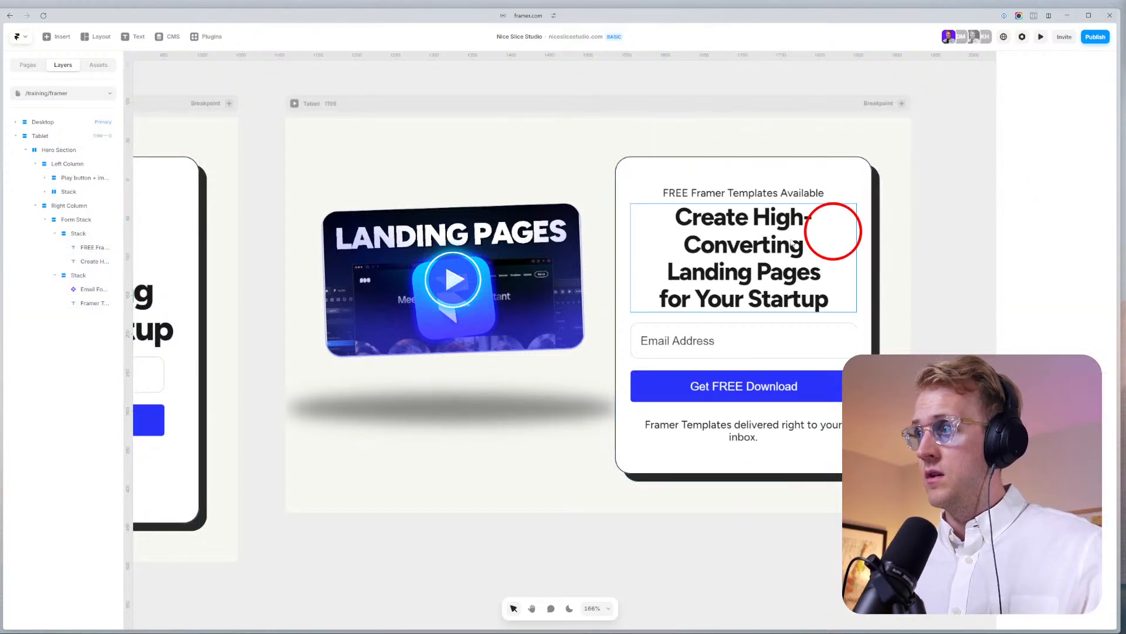
Reduce the font size of the Tablet heading until it fits on three lines and fine-tune its letter spacing.
{"action": "left_click", "coordinate": [751, 247]}
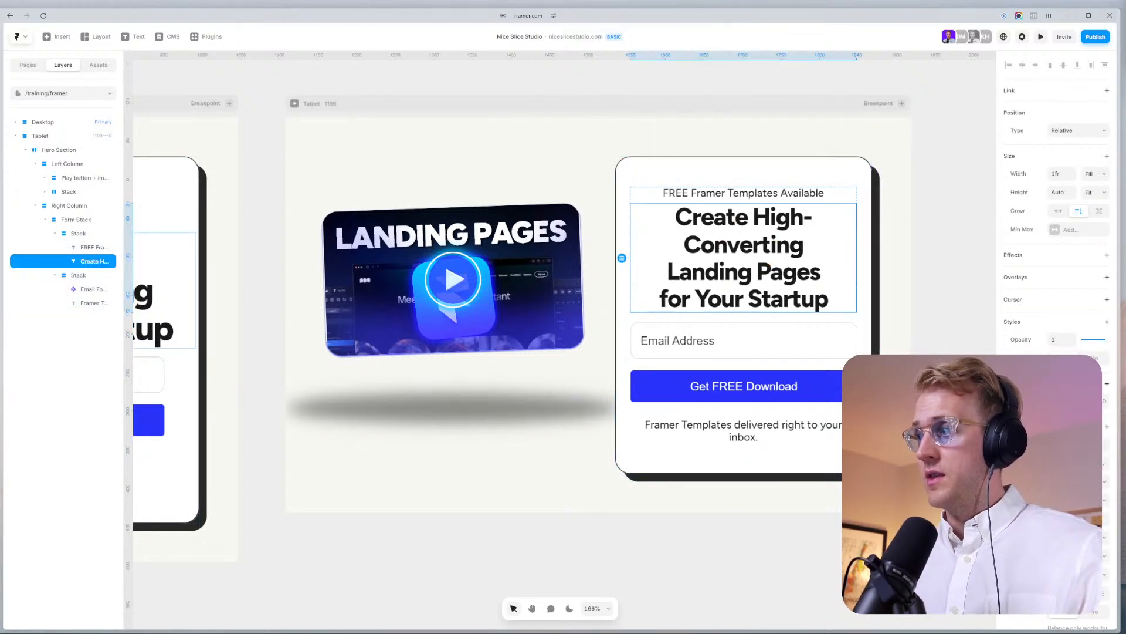
{"action": "key", "text": "Down"}
{"action": "key", "text": "Down"}
{"action": "key", "text": "Down"}
{"action": "key", "text": "Down"}
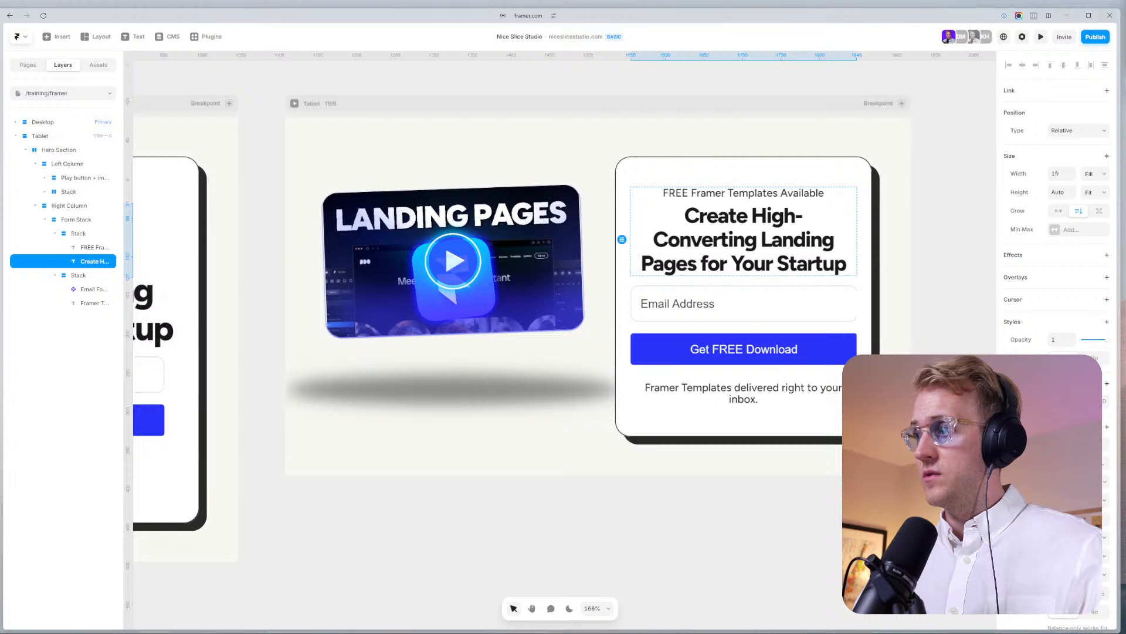
{"action": "key", "text": "Down"}
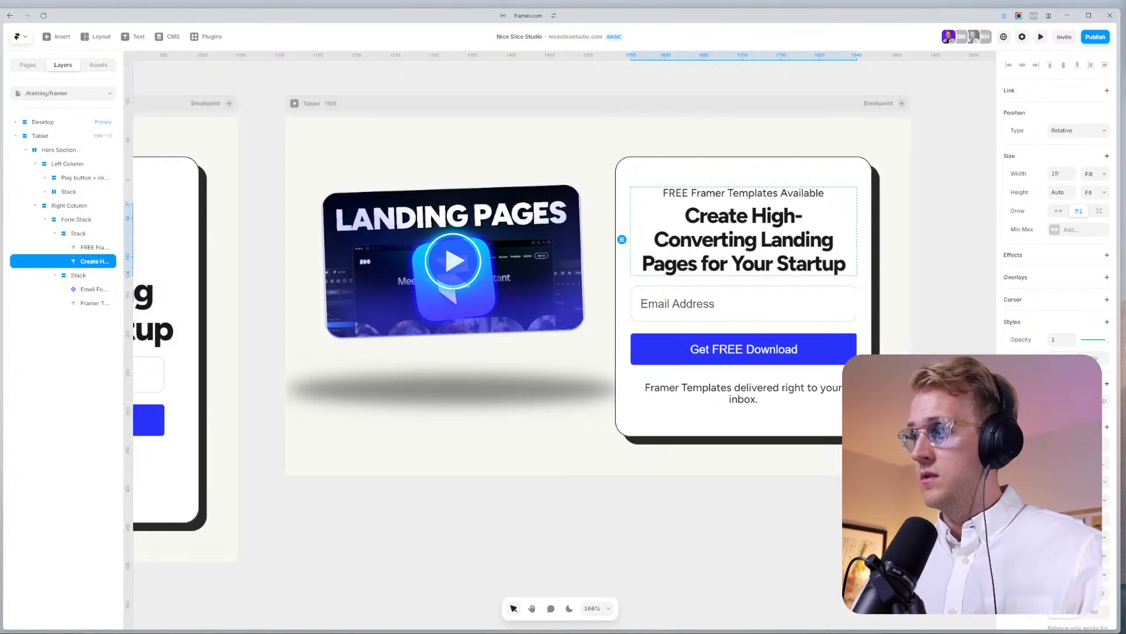
{"action": "key", "text": "Up"}
{"action": "key", "text": "Up"}
{"action": "left_click", "coordinate": [927, 268]}
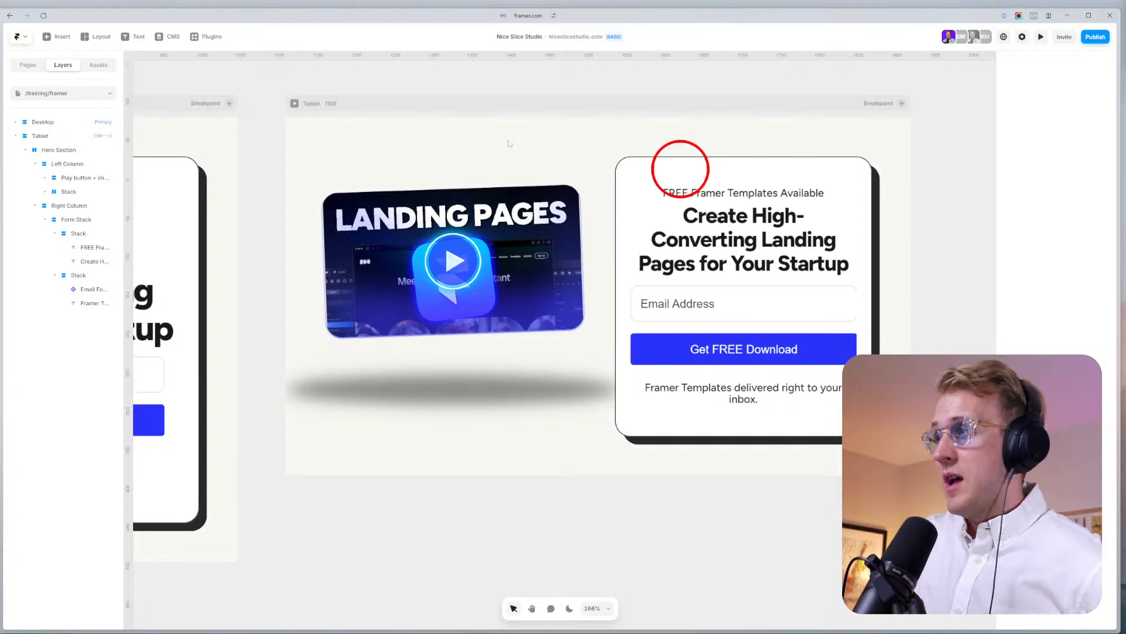
Narrow the oval shadow beneath the video thumbnail in the Tablet breakpoint.
{"action": "left_click", "coordinate": [331, 394]}
{"action": "left_click_drag", "start_coordinate": [621, 405], "coordinate": [595, 403]}
{"action": "left_click", "coordinate": [653, 522]}
{"action": "left_click_drag", "start_coordinate": [652, 522], "coordinate": [536, 563]}
Shrink the Tablet's play button frame to about 272 by 152 and centre it over the thumbnail, keeping its right pin.
{"action": "left_click", "coordinate": [346, 325]}
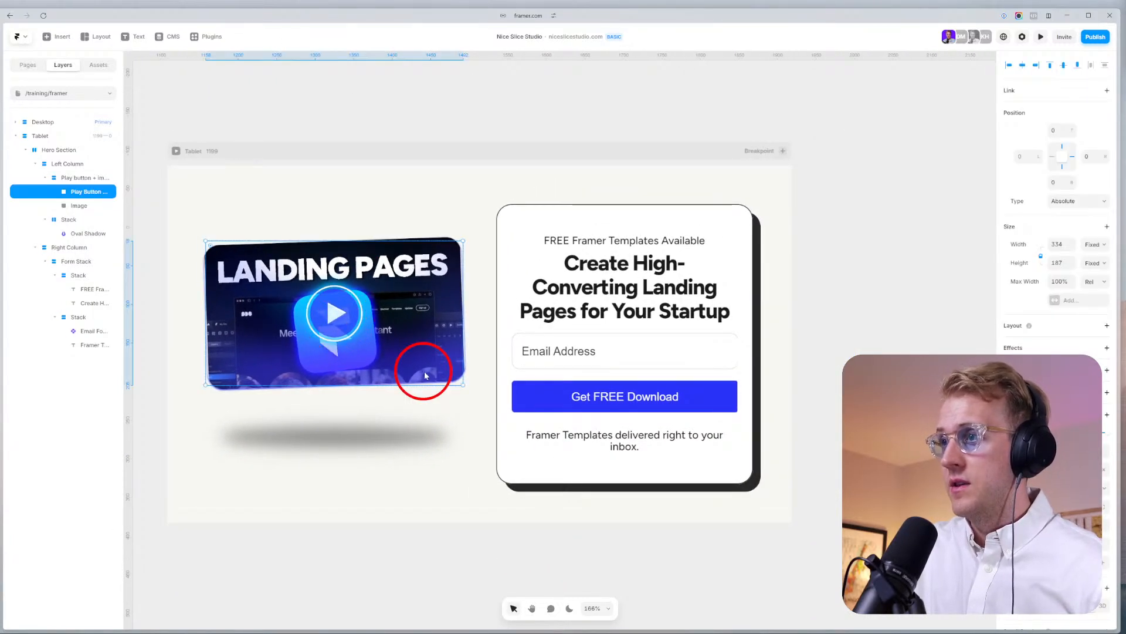
{"action": "left_click_drag", "start_coordinate": [463, 386], "coordinate": [414, 359]}
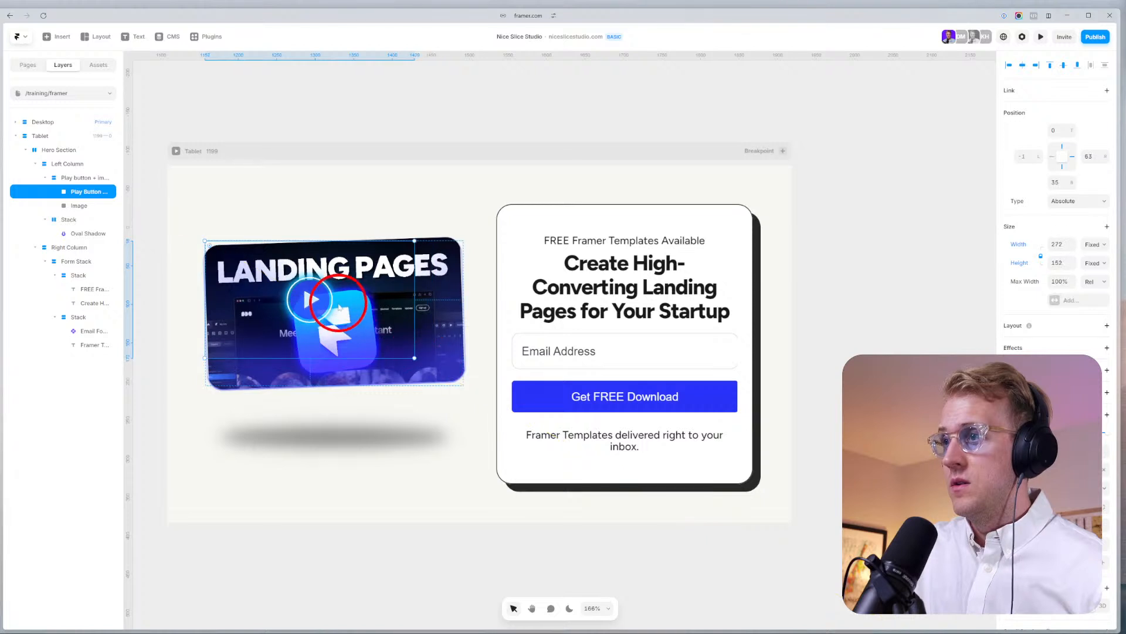
{"action": "left_click_drag", "start_coordinate": [323, 312], "coordinate": [347, 324]}
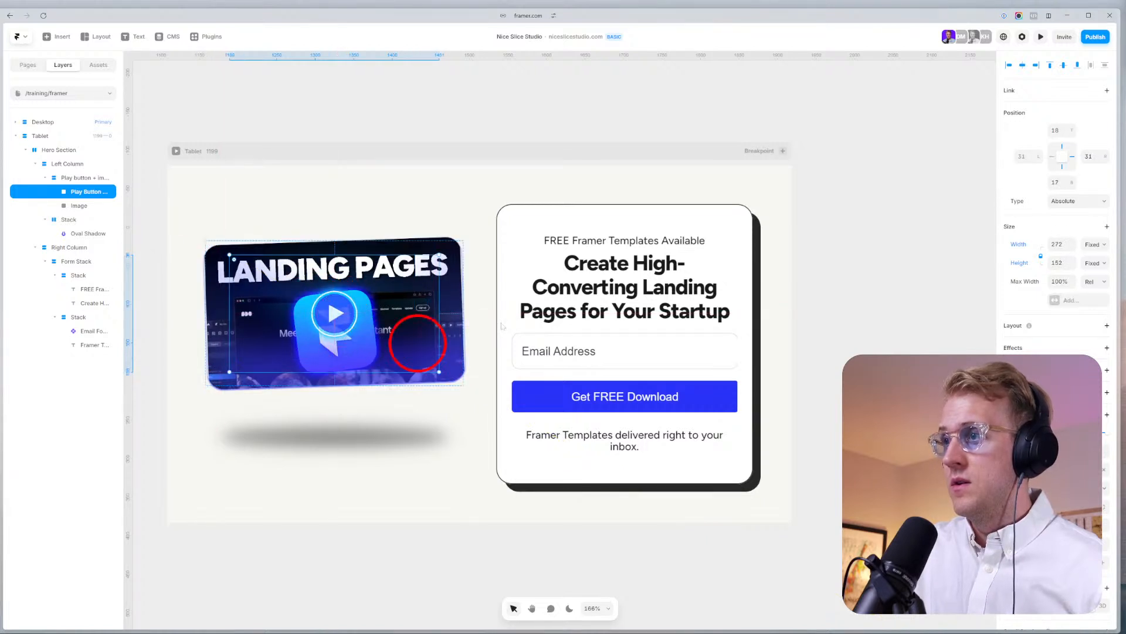
{"action": "left_click", "coordinate": [1051, 163]}
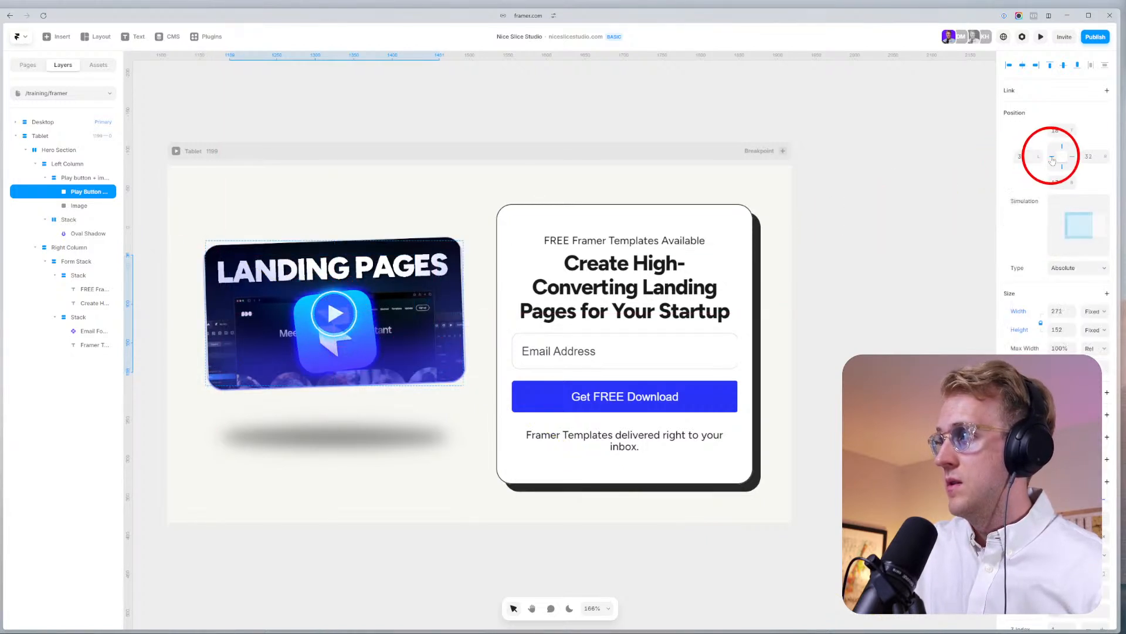
{"action": "left_click", "coordinate": [1074, 158]}
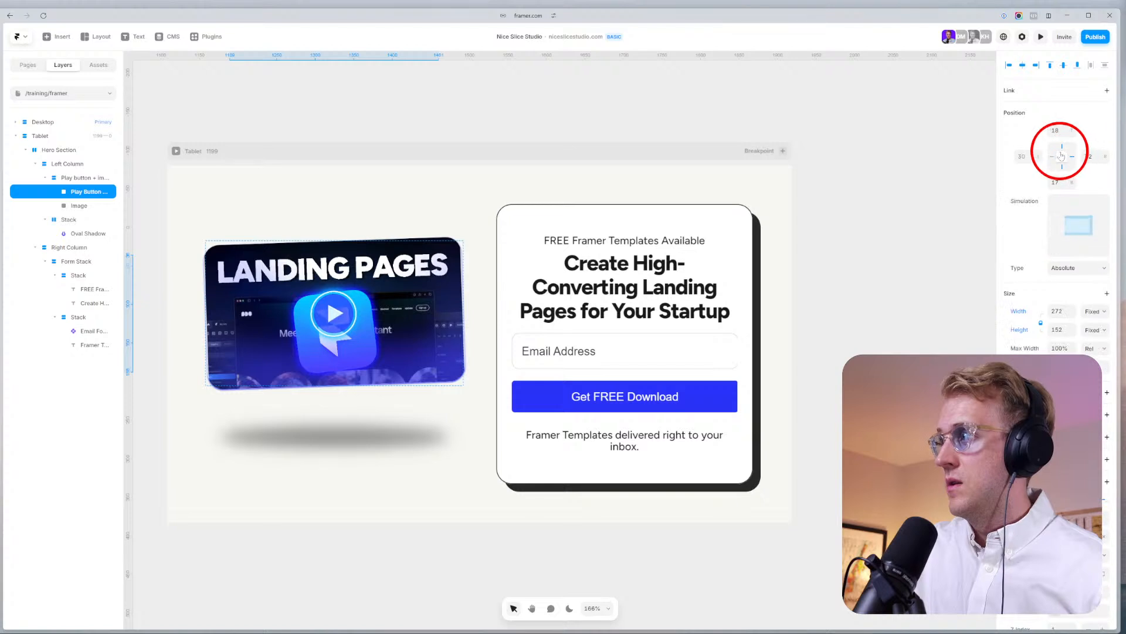
Preview the page's responsiveness at a desktop width of about 2208 px and at a narrow 320 px, and return to the canvas.
{"action": "left_click", "coordinate": [241, 147]}
{"action": "left_click", "coordinate": [1038, 37]}
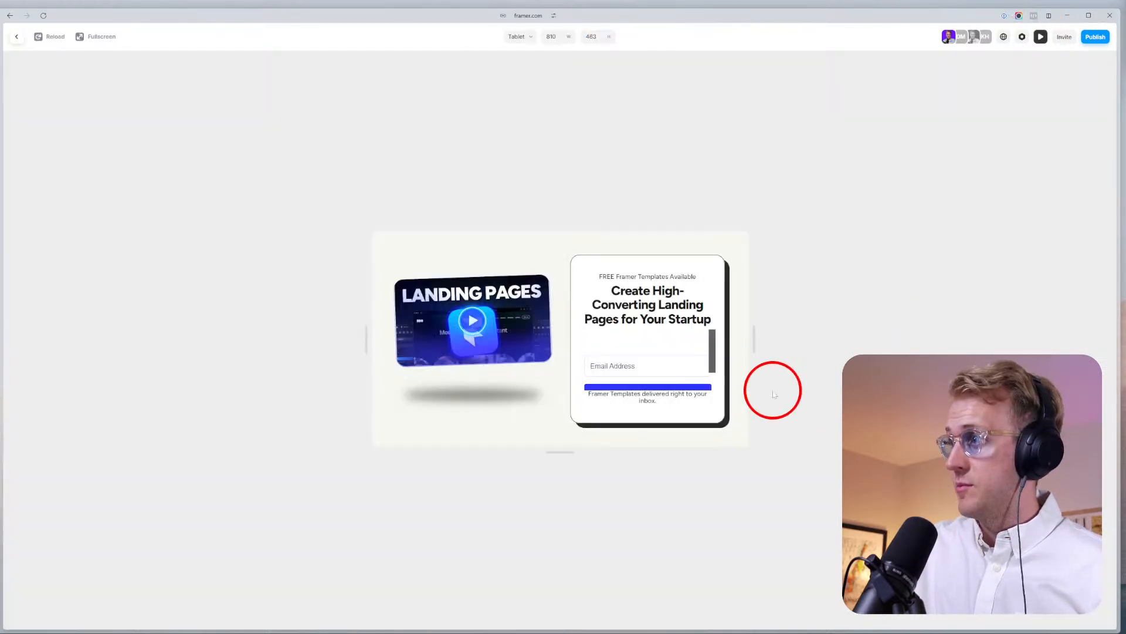
{"action": "left_click_drag", "start_coordinate": [755, 337], "coordinate": [1091, 317]}
{"action": "left_click_drag", "start_coordinate": [562, 451], "coordinate": [570, 600]}
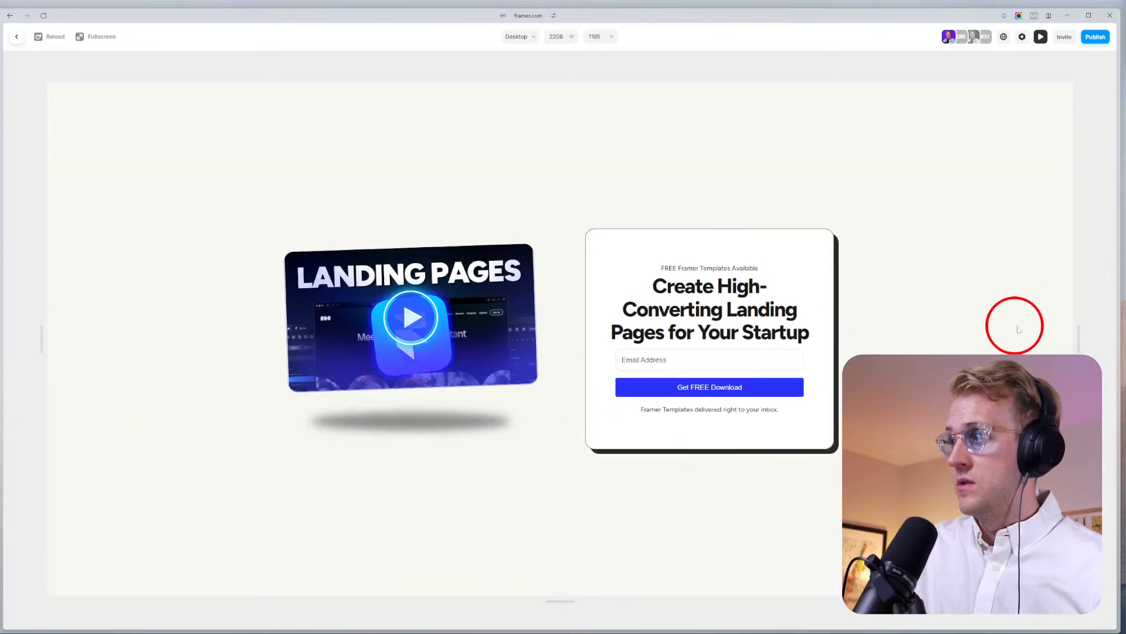
{"action": "left_click_drag", "start_coordinate": [1078, 336], "coordinate": [587, 337]}
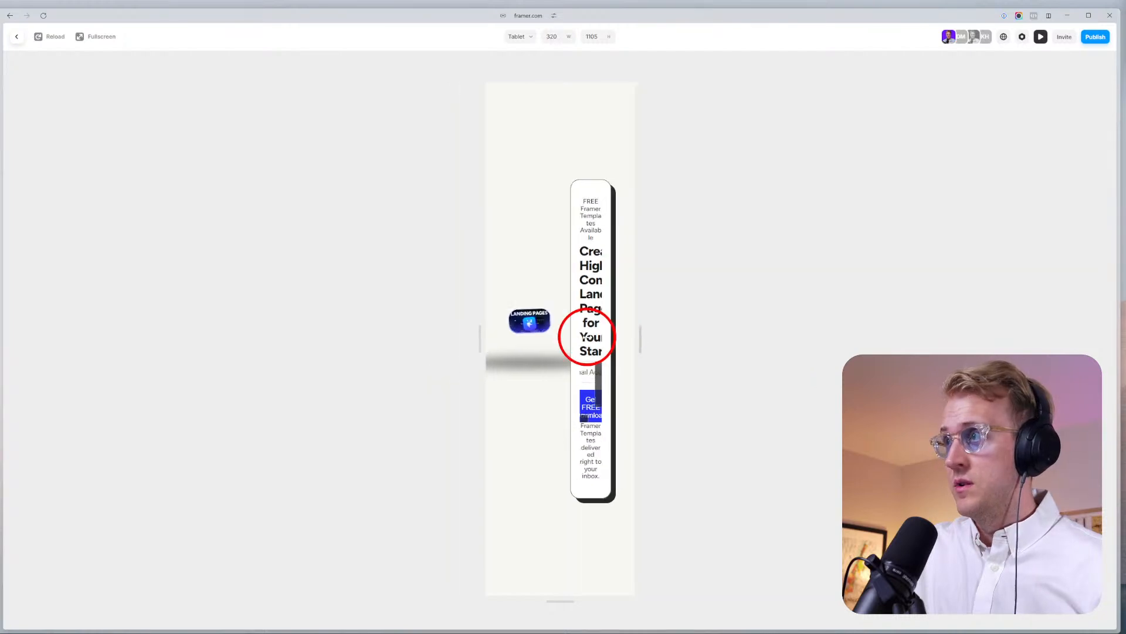
{"action": "left_click", "coordinate": [1041, 40]}
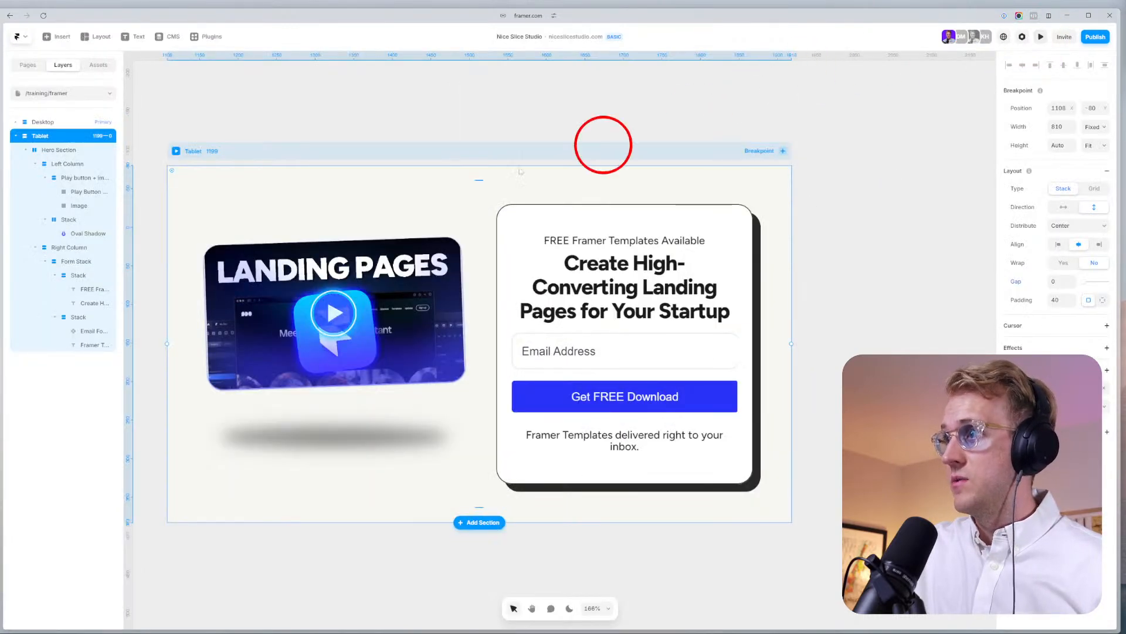
Add a Phone breakpoint with a width of 390 and select its Hero Section.
{"action": "left_click", "coordinate": [782, 152]}
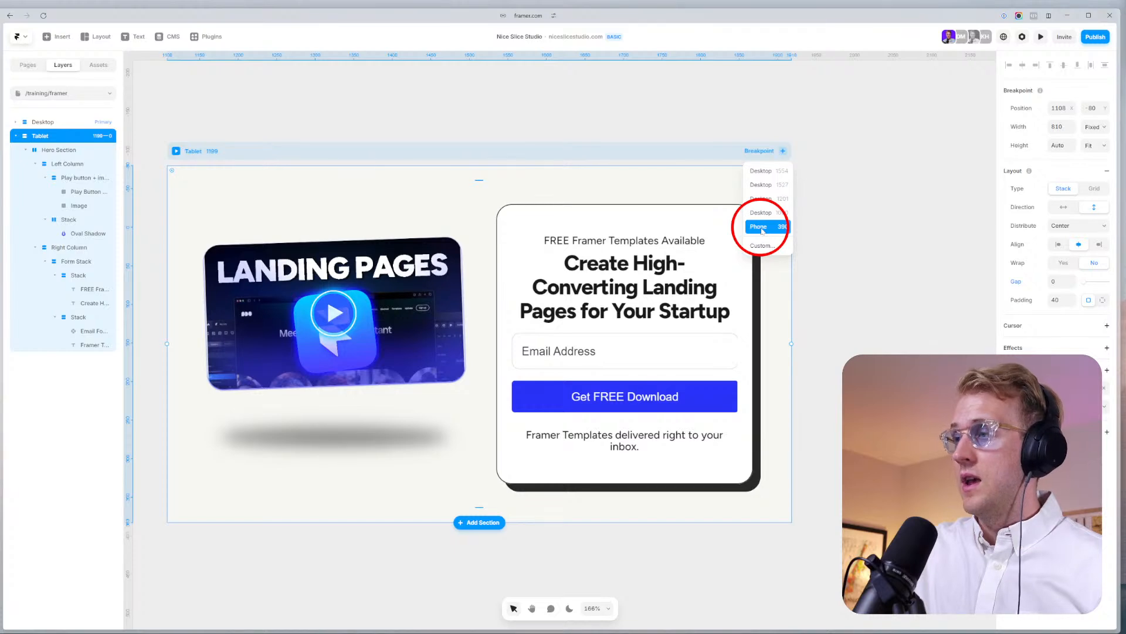
{"action": "left_click", "coordinate": [762, 228]}
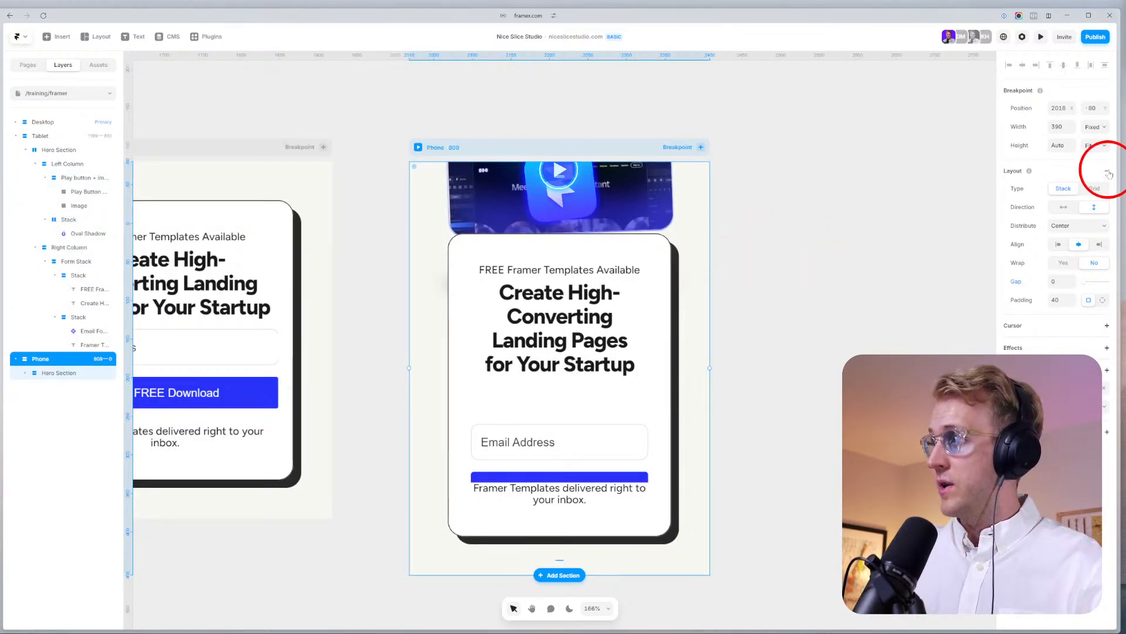
{"action": "scroll", "coordinate": [657, 361], "scroll_direction": "down", "scroll_amount": 3}
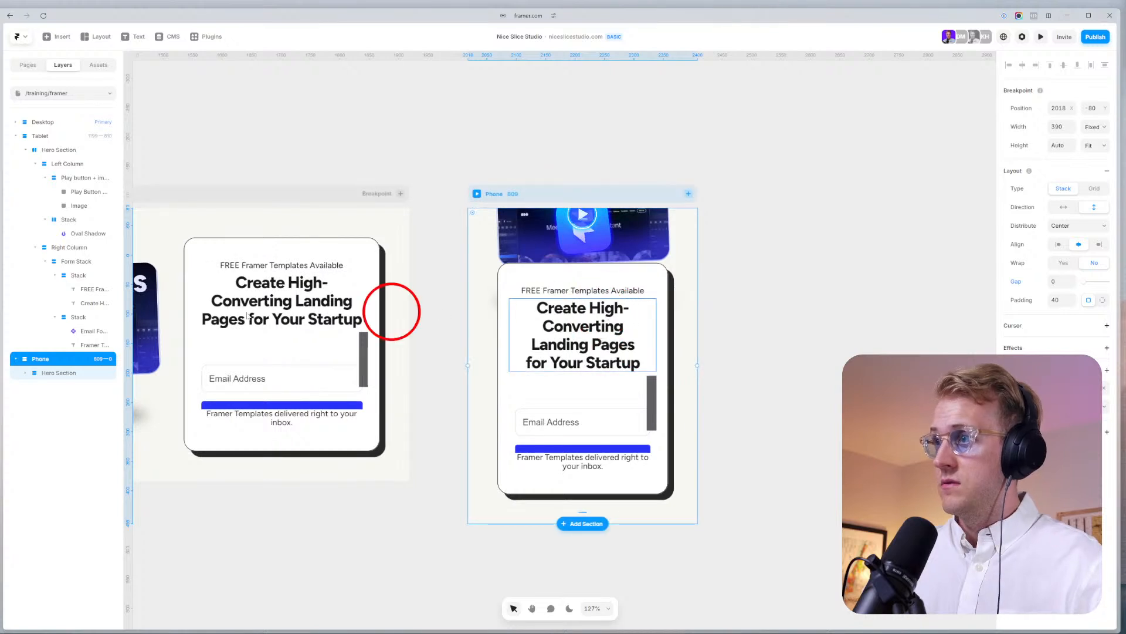
{"action": "left_click", "coordinate": [50, 376]}
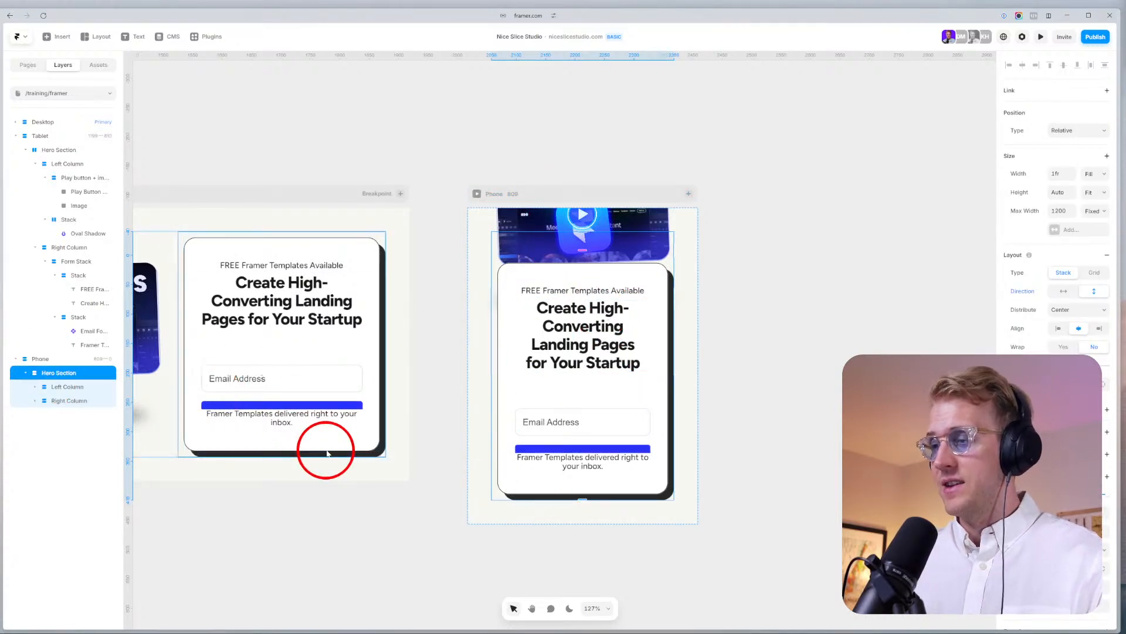
{"action": "left_click", "coordinate": [285, 399]}
{"action": "scroll", "coordinate": [278, 414], "scroll_direction": "up", "scroll_amount": 5}
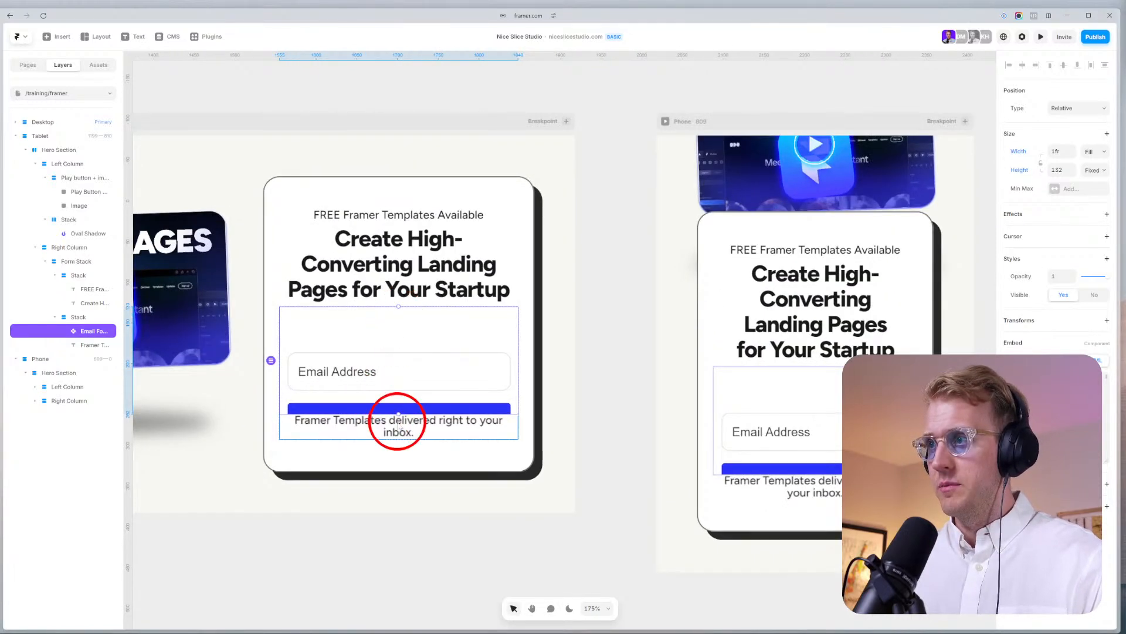
{"action": "left_click_drag", "start_coordinate": [398, 415], "coordinate": [402, 463]}
{"action": "left_click", "coordinate": [528, 399]}
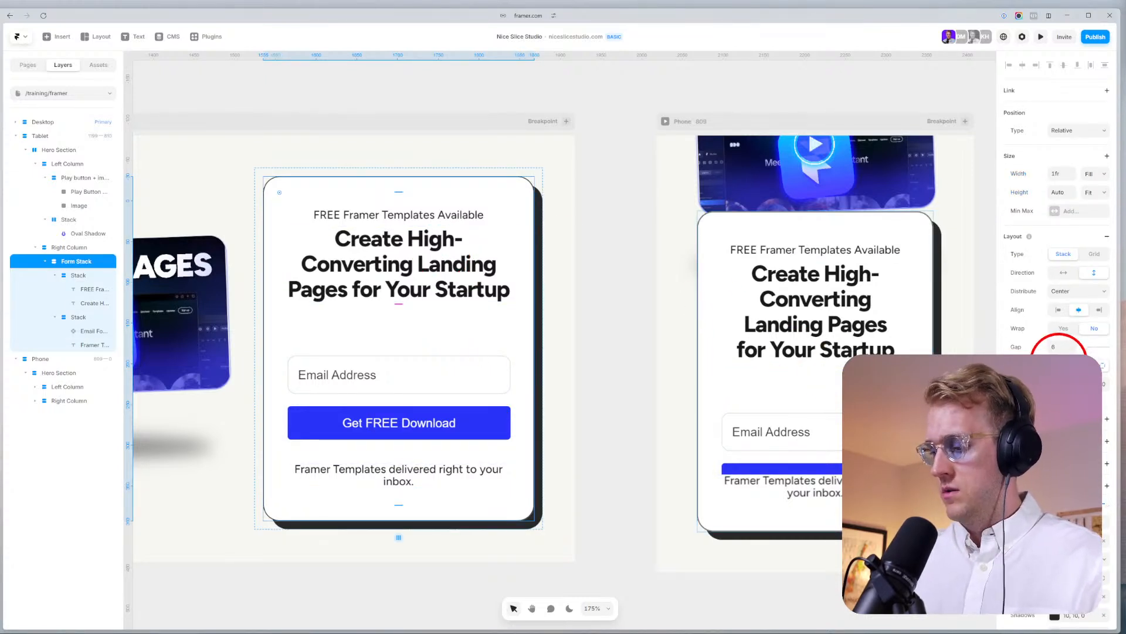
Undo the latest edits to the Tablet's form card and redo them up to the taller, full-width email form.
{"action": "key", "text": "Return"}
{"action": "key", "text": "ctrl+z"}
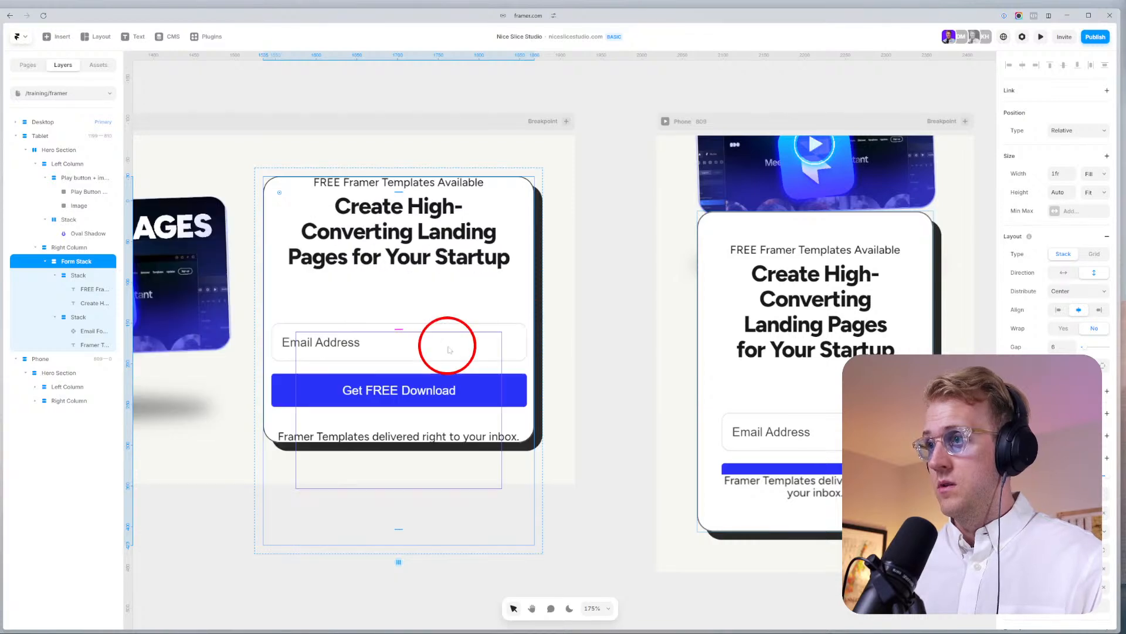
{"action": "key", "text": "ctrl+z"}
{"action": "key", "text": "ctrl+shift+z"}
{"action": "key", "text": "ctrl+z"}
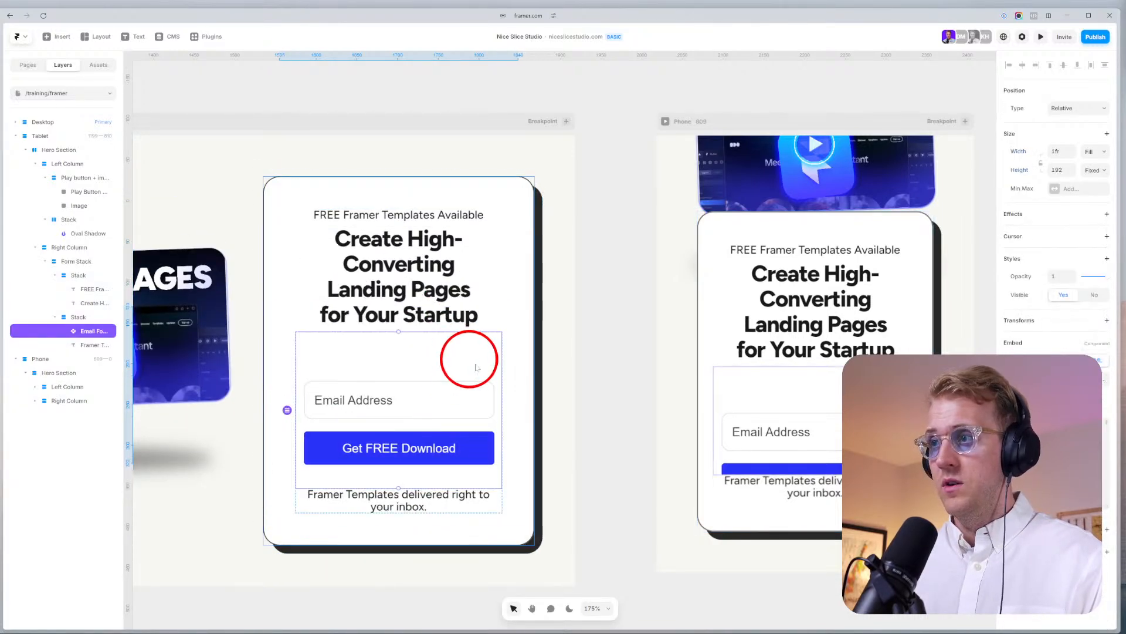
{"action": "key", "text": "ctrl+shift+z"}
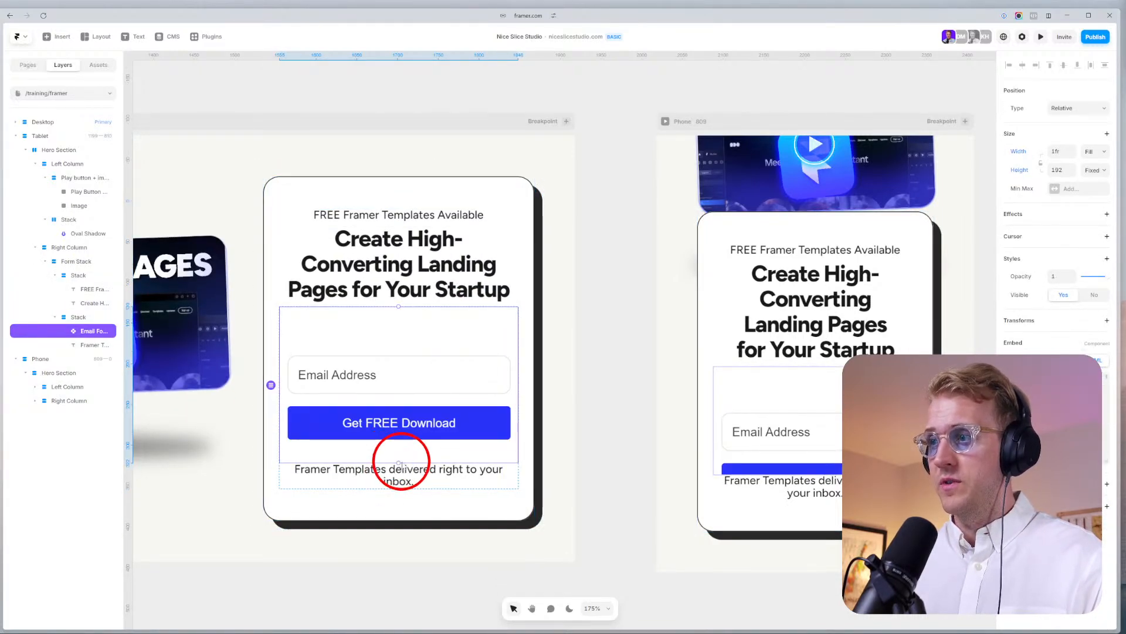
{"action": "mouse_move", "coordinate": [398, 462]}
{"action": "left_mouse_down"}
{"action": "mouse_move", "coordinate": [403, 405]}
{"action": "mouse_move", "coordinate": [406, 465]}
{"action": "left_mouse_up"}
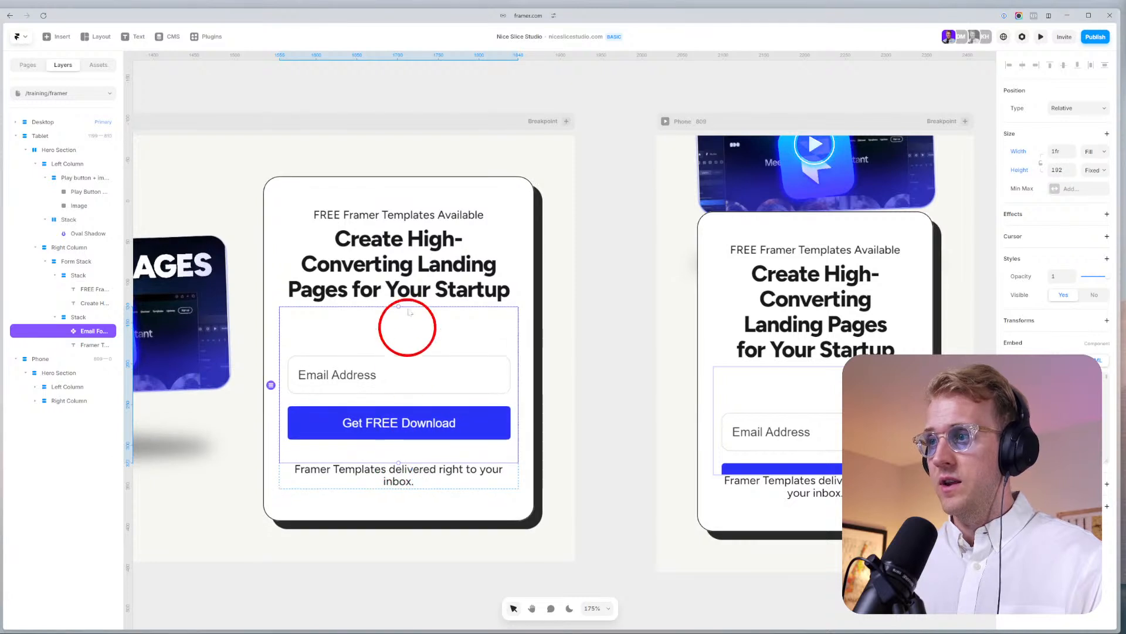
{"action": "left_click", "coordinate": [1095, 153]}
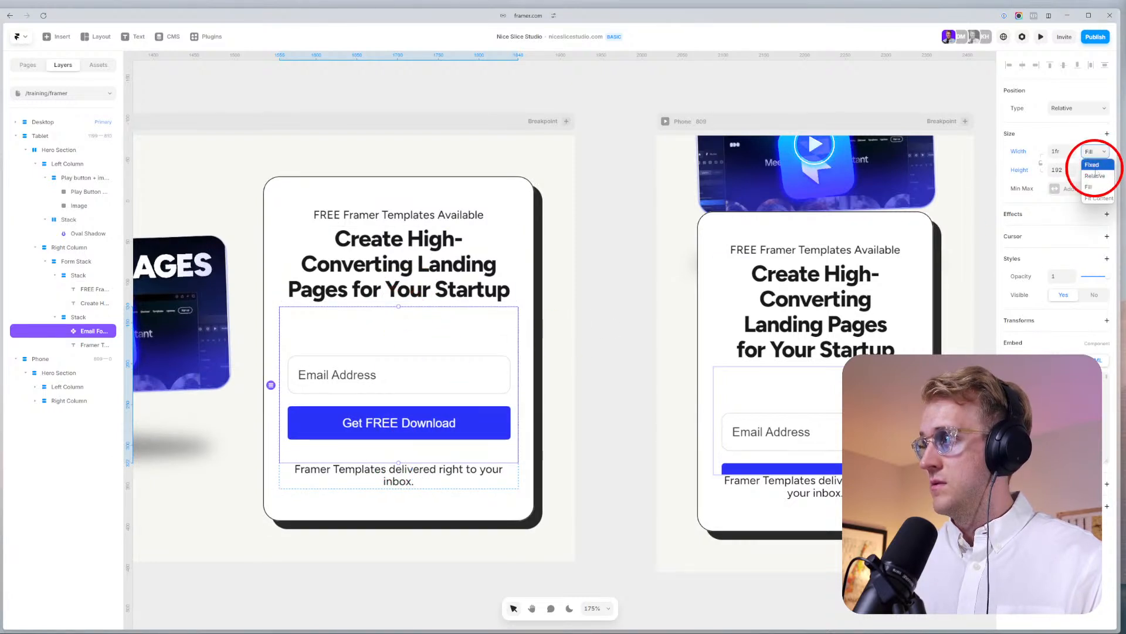
{"action": "left_click", "coordinate": [1094, 165]}
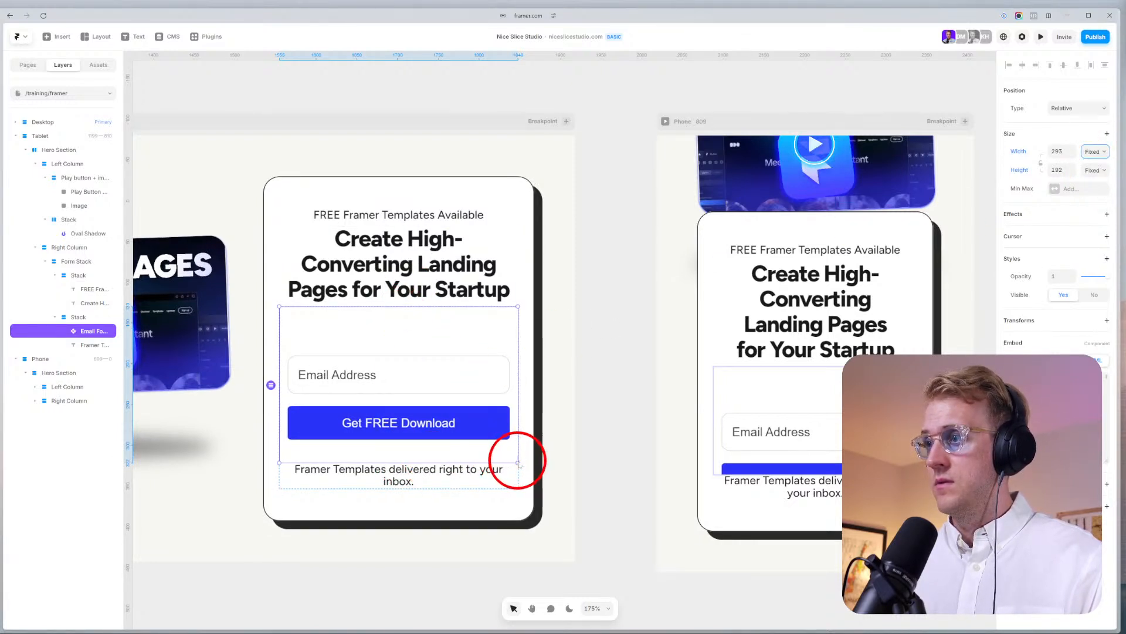
{"action": "mouse_move", "coordinate": [518, 464]}
{"action": "left_mouse_down"}
{"action": "mouse_move", "coordinate": [521, 411]}
{"action": "mouse_move", "coordinate": [525, 462]}
{"action": "mouse_move", "coordinate": [518, 449]}
{"action": "left_mouse_up"}
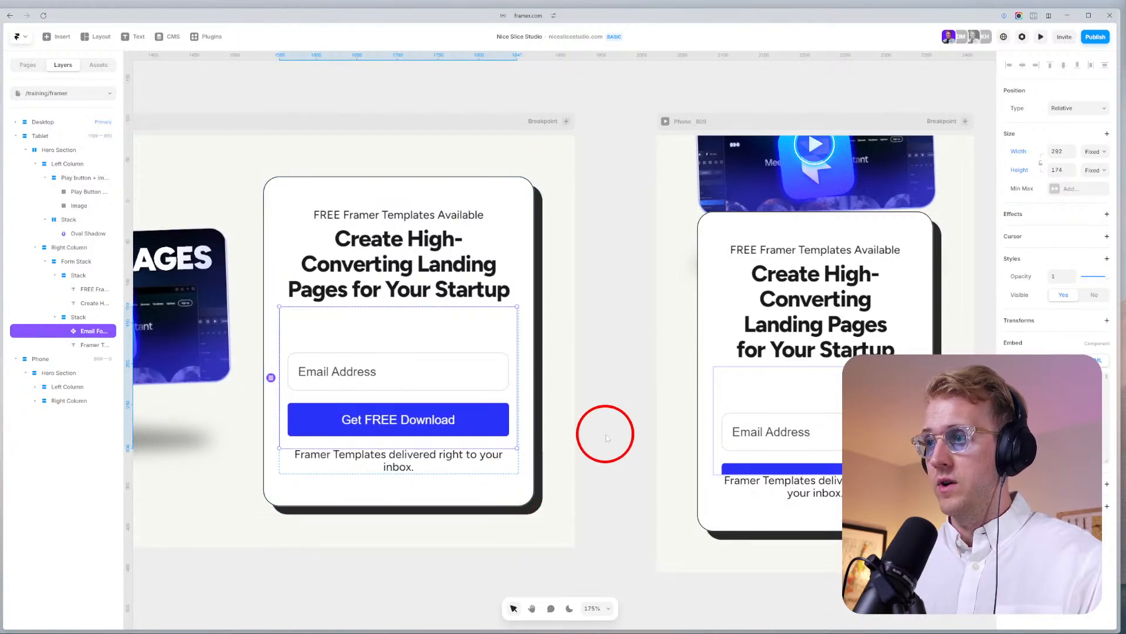
Set the distribution of the Tablet stack that contains the email form to Start.
{"action": "scroll", "coordinate": [607, 437], "scroll_direction": "left", "scroll_amount": 5}
{"action": "left_click", "coordinate": [707, 287]}
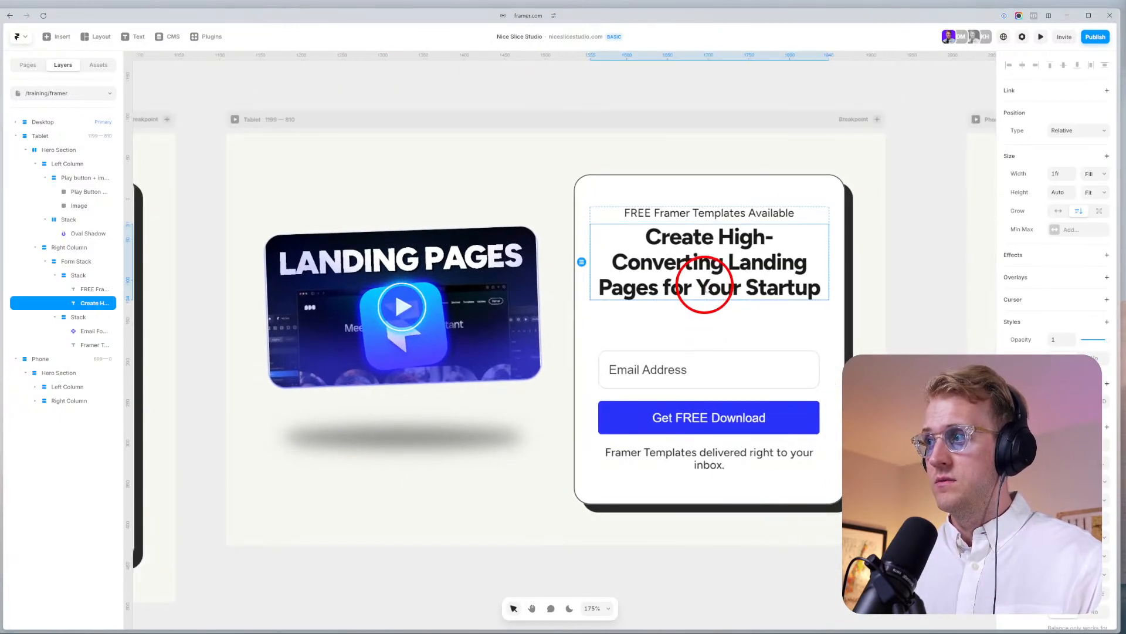
{"action": "left_click", "coordinate": [699, 314]}
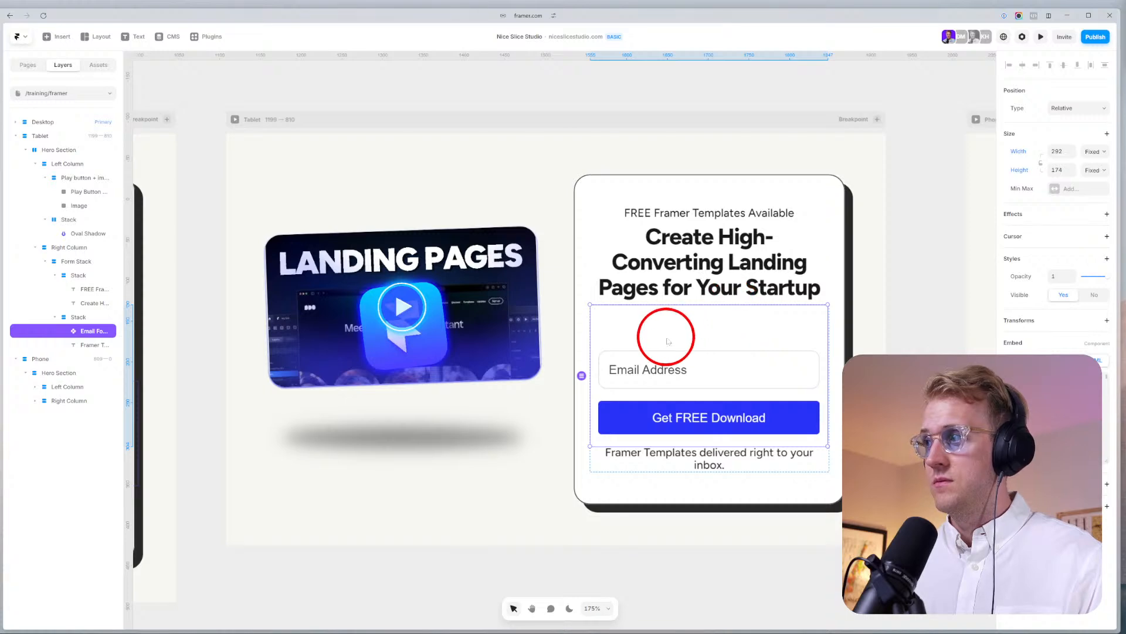
{"action": "left_click", "coordinate": [668, 340]}
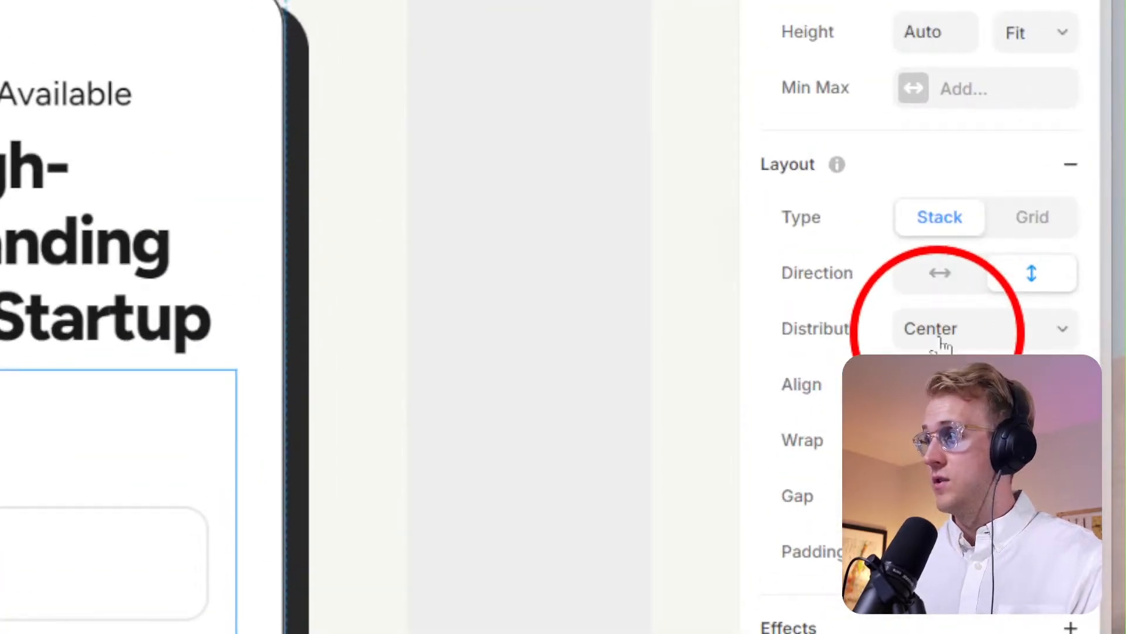
{"action": "left_click", "coordinate": [1076, 294]}
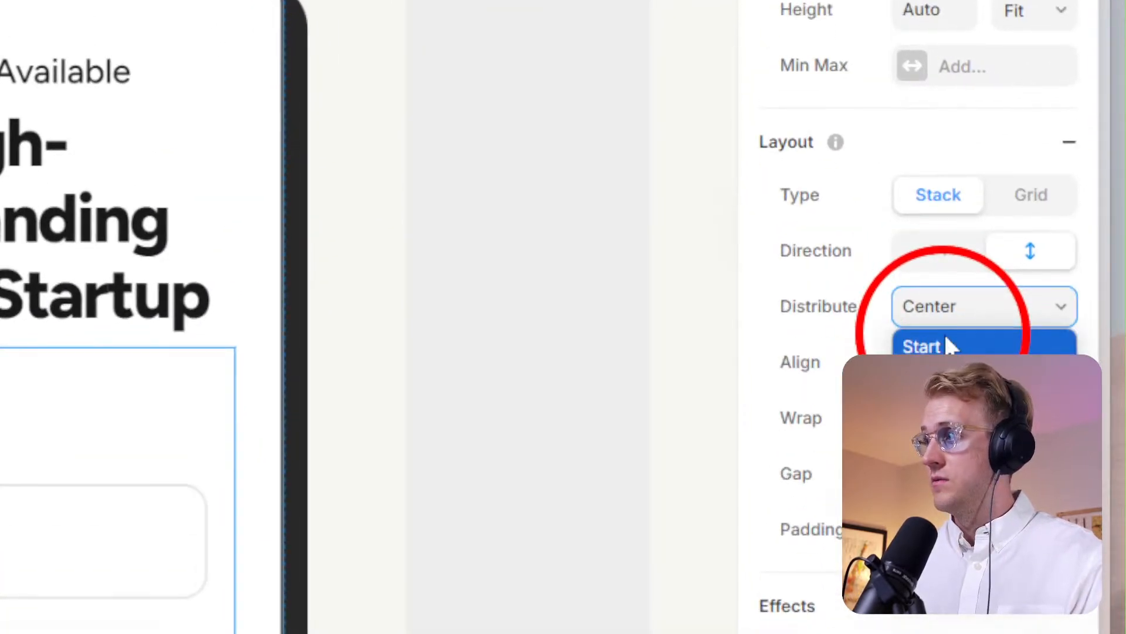
{"action": "left_click", "coordinate": [946, 345]}
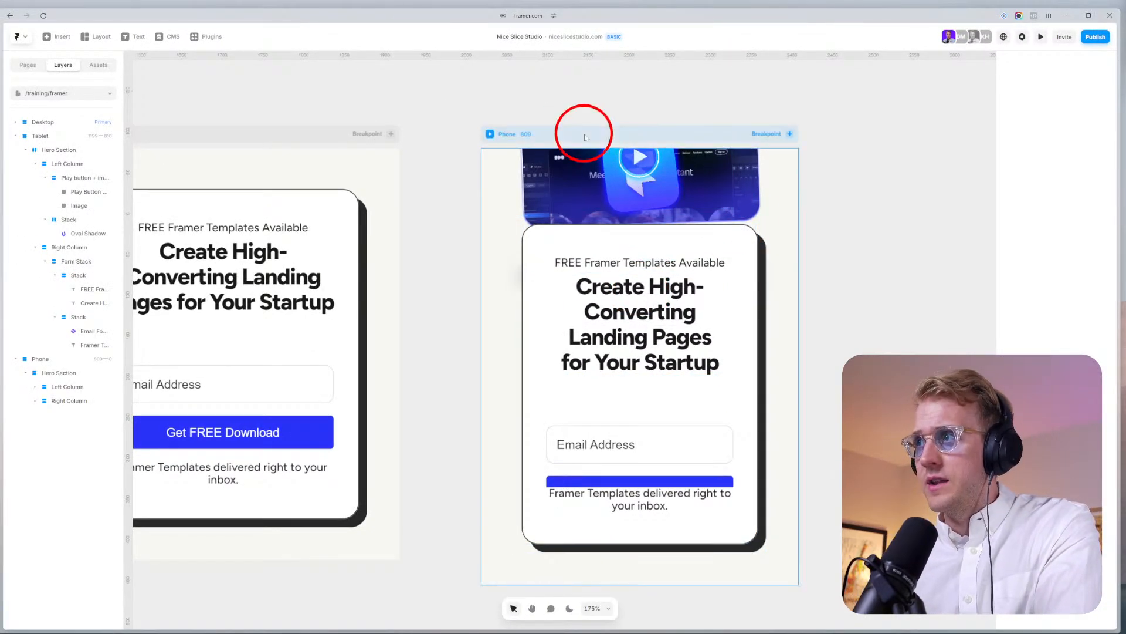
Set the height of the Left Column in the Phone's Hero Section to Fit and select the Right Column.
{"action": "left_click", "coordinate": [56, 373]}
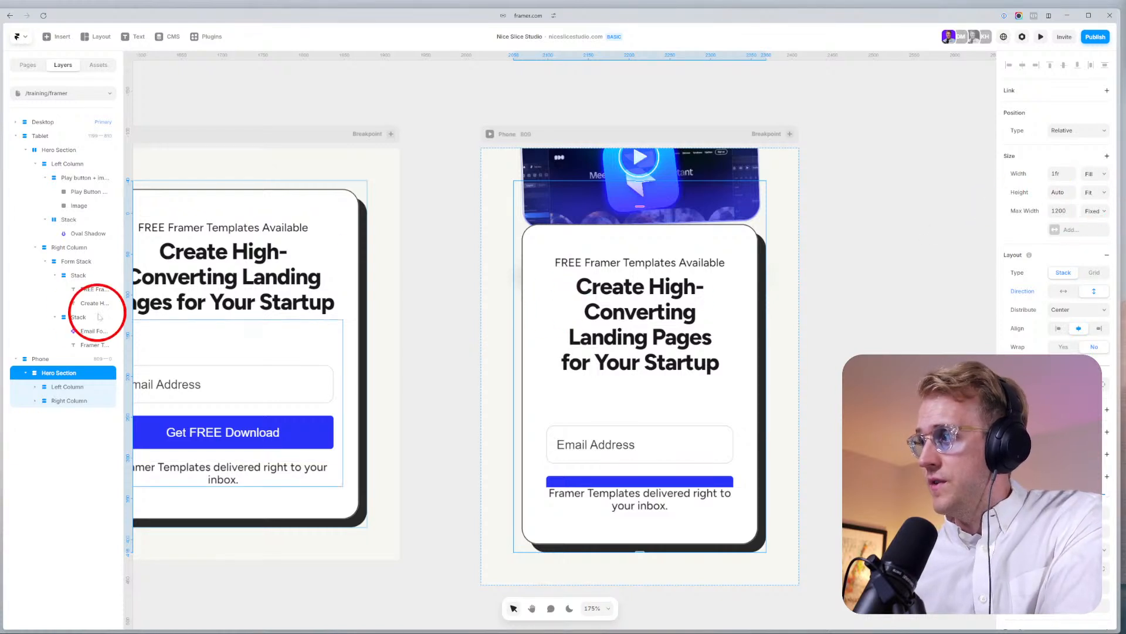
{"action": "left_click", "coordinate": [62, 387]}
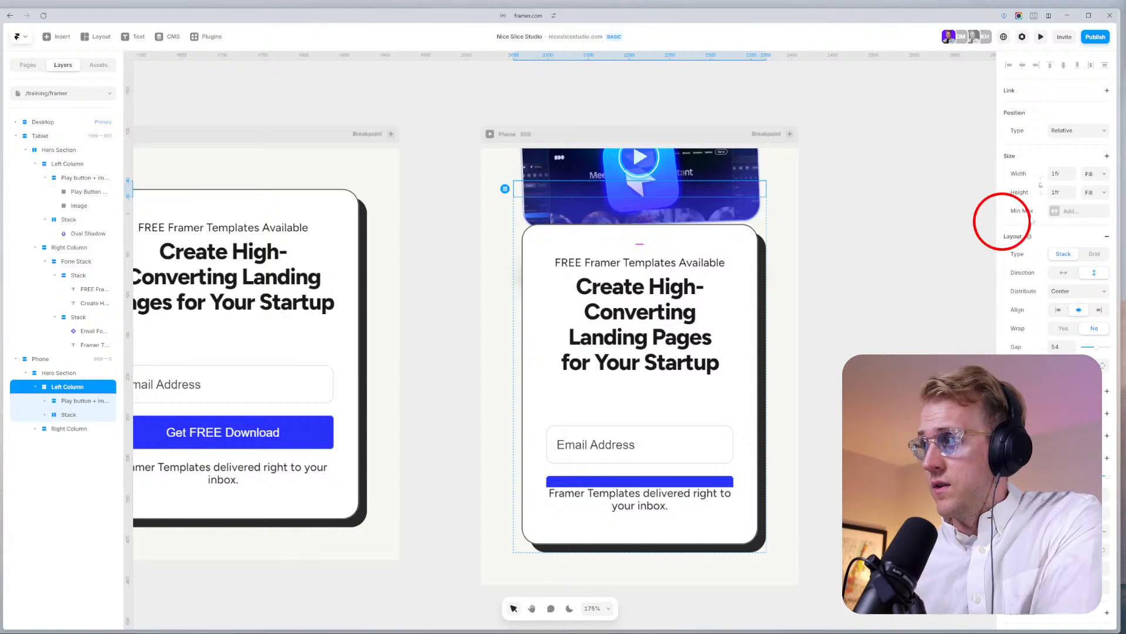
{"action": "left_click", "coordinate": [1101, 194]}
{"action": "left_click", "coordinate": [1092, 239]}
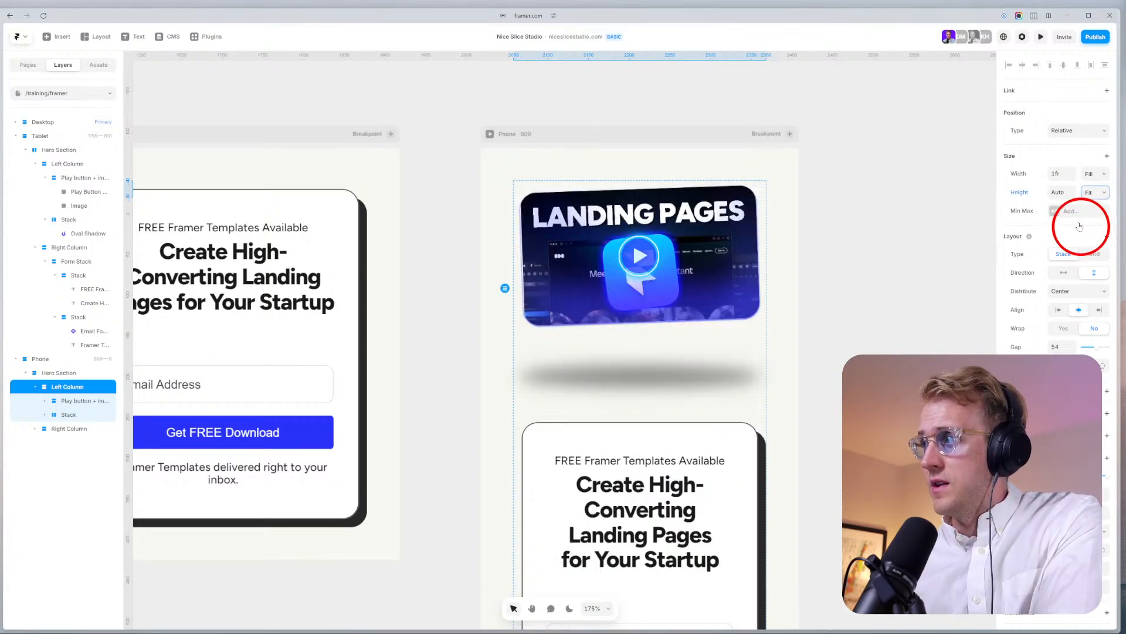
{"action": "left_click", "coordinate": [94, 428]}
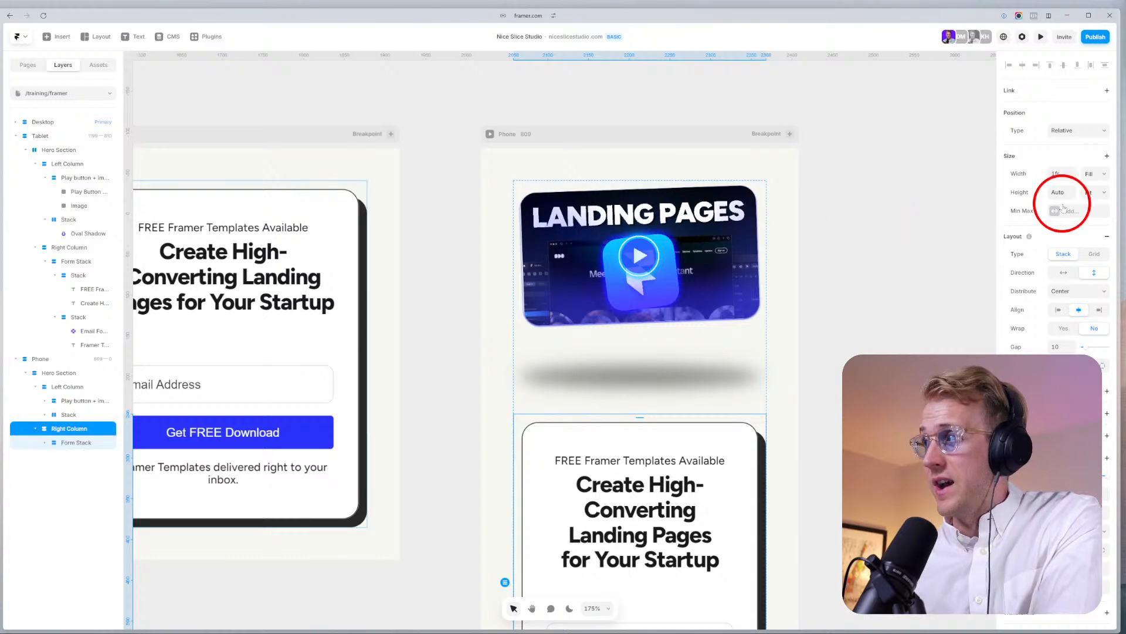
Set the height of the Right Column in the Phone's Hero Section to Fit.
{"action": "left_click", "coordinate": [1092, 193]}
{"action": "left_click", "coordinate": [1093, 239]}
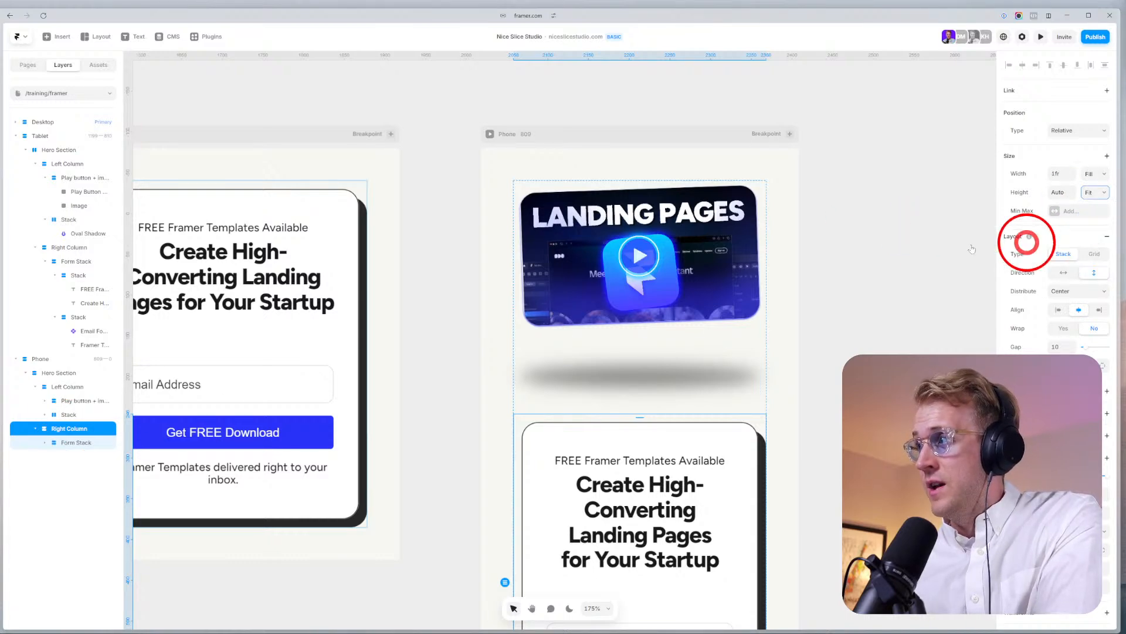
{"action": "left_click", "coordinate": [850, 319]}
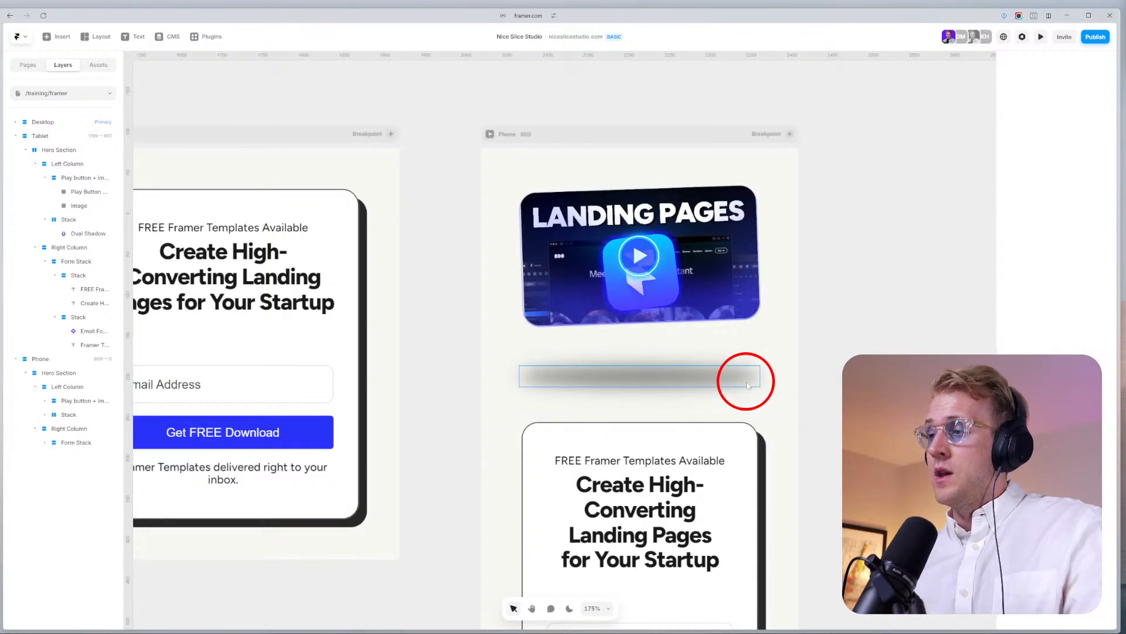
Resize the email form in the Phone's card to a height of about 187 so its download button fits.
{"action": "scroll", "coordinate": [727, 296], "scroll_direction": "down", "scroll_amount": 5}
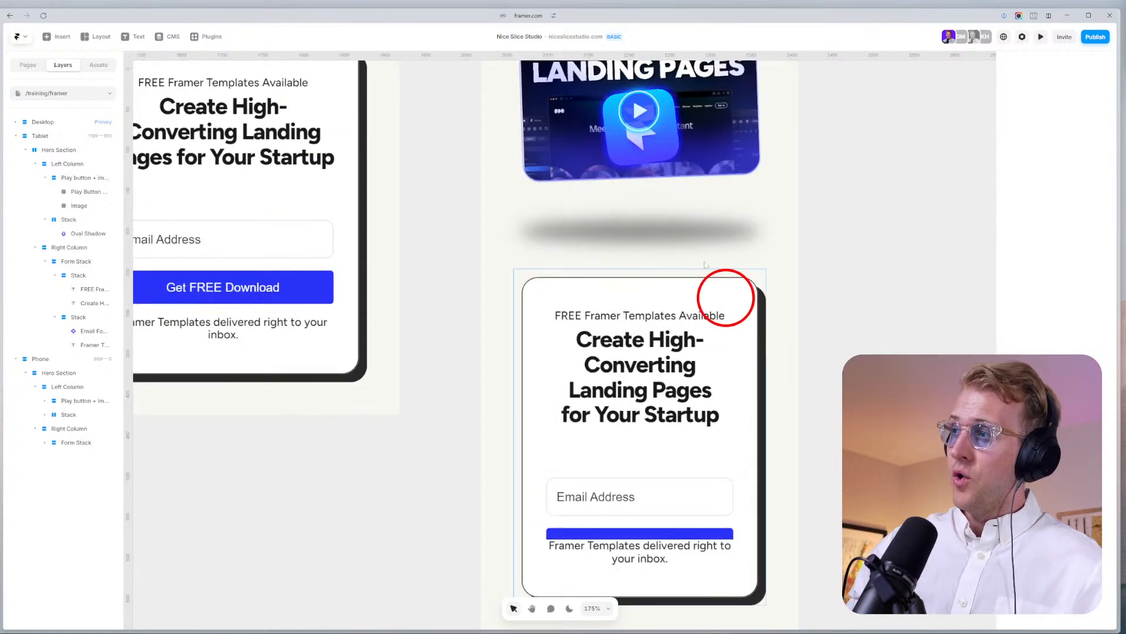
{"action": "scroll", "coordinate": [699, 258], "scroll_direction": "up", "scroll_amount": 3}
{"action": "scroll", "coordinate": [754, 276], "scroll_direction": "down", "scroll_amount": 3}
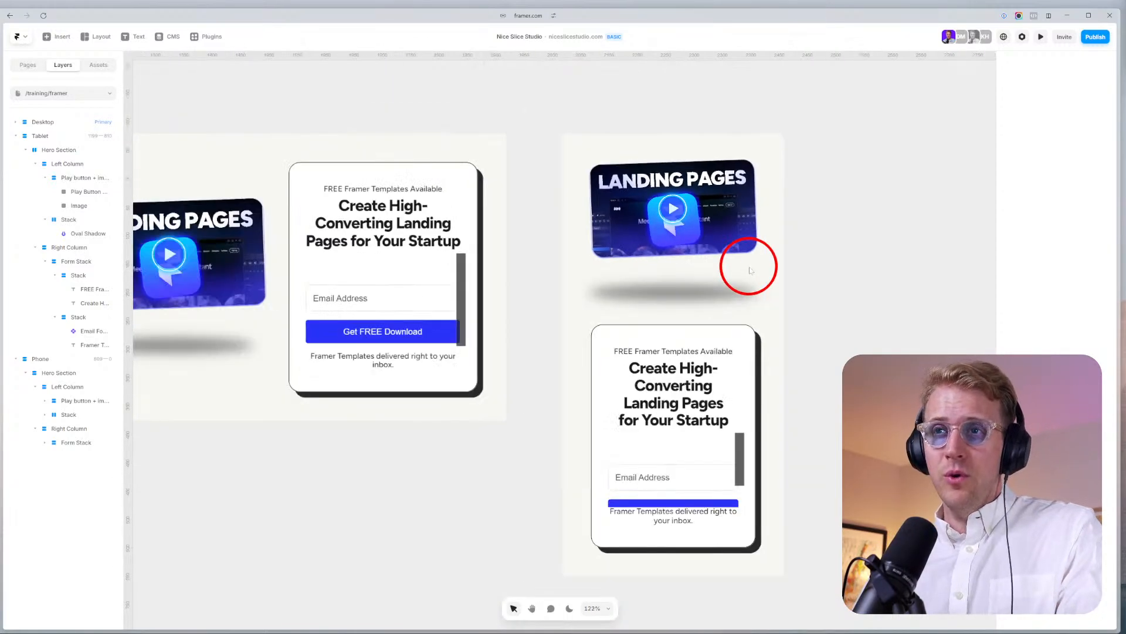
{"action": "left_click", "coordinate": [693, 482]}
{"action": "left_click_drag", "start_coordinate": [673, 507], "coordinate": [678, 540]}
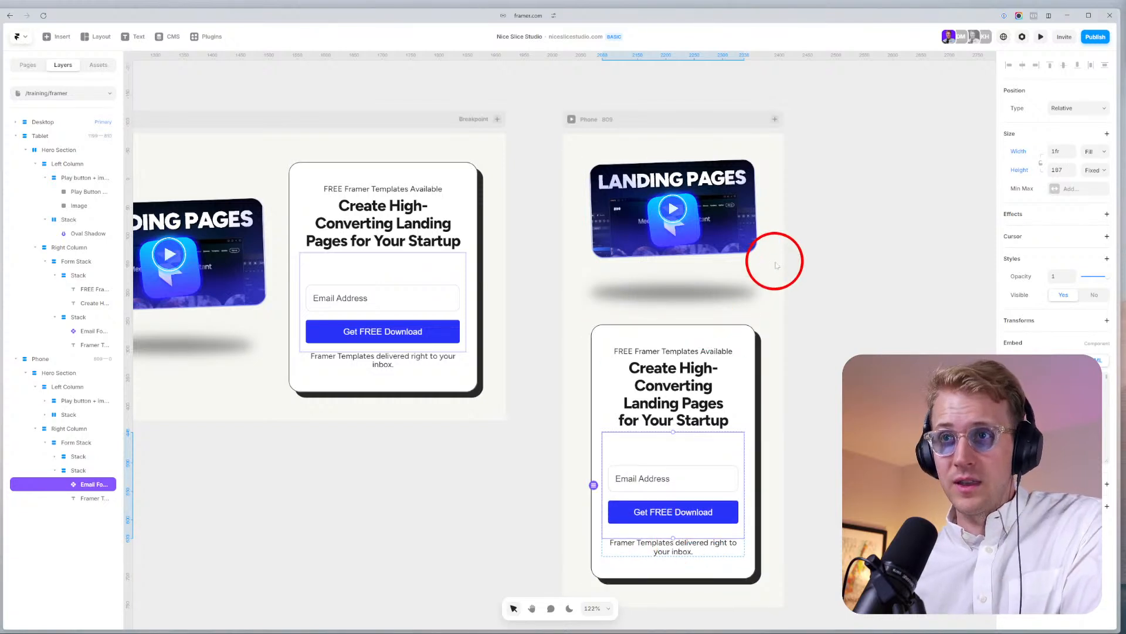
Reduce the gap in the Phone's Left Column to about 30 and narrow its oval shadow to about 216 wide.
{"action": "left_click", "coordinate": [725, 292]}
{"action": "left_click", "coordinate": [713, 274]}
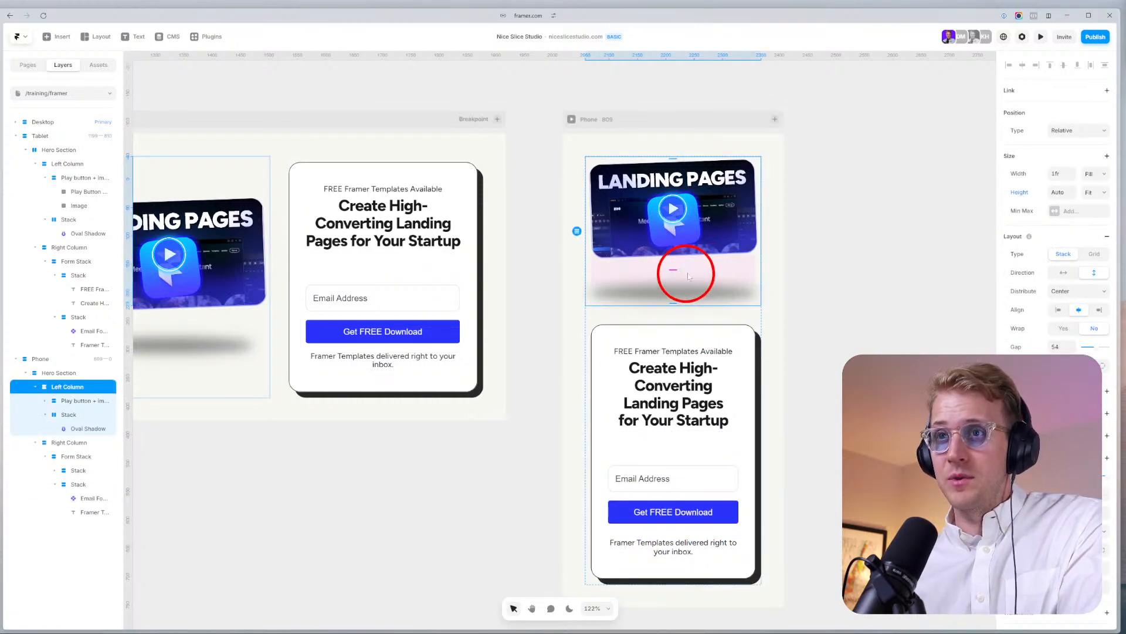
{"action": "left_click_drag", "start_coordinate": [673, 270], "coordinate": [676, 258]}
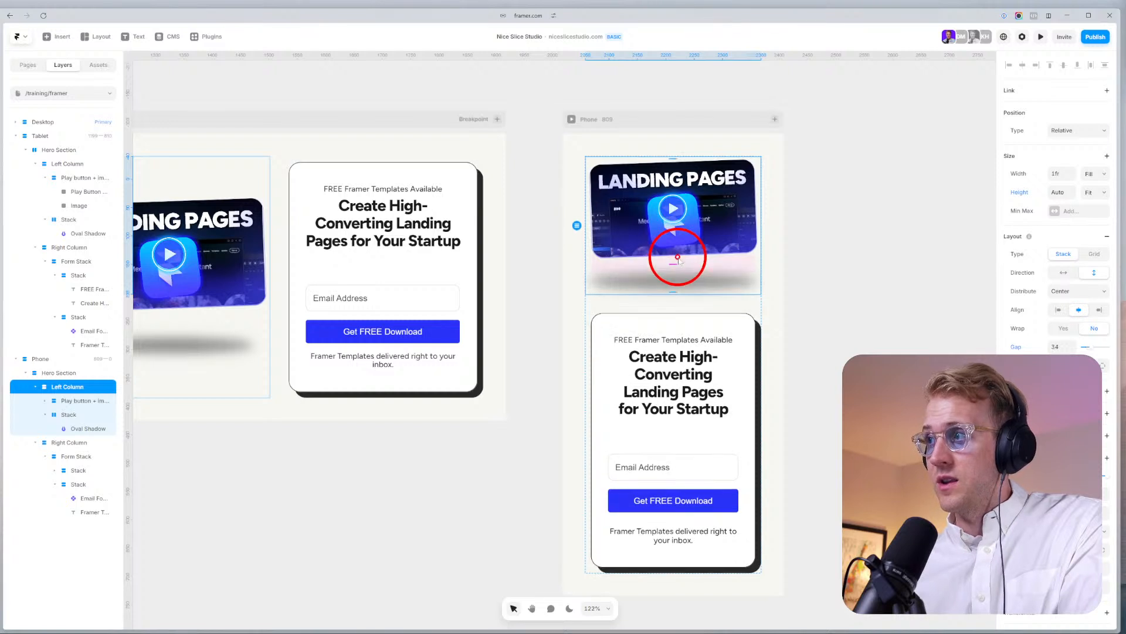
{"action": "left_click", "coordinate": [699, 283]}
{"action": "left_click_drag", "start_coordinate": [756, 288], "coordinate": [735, 282]}
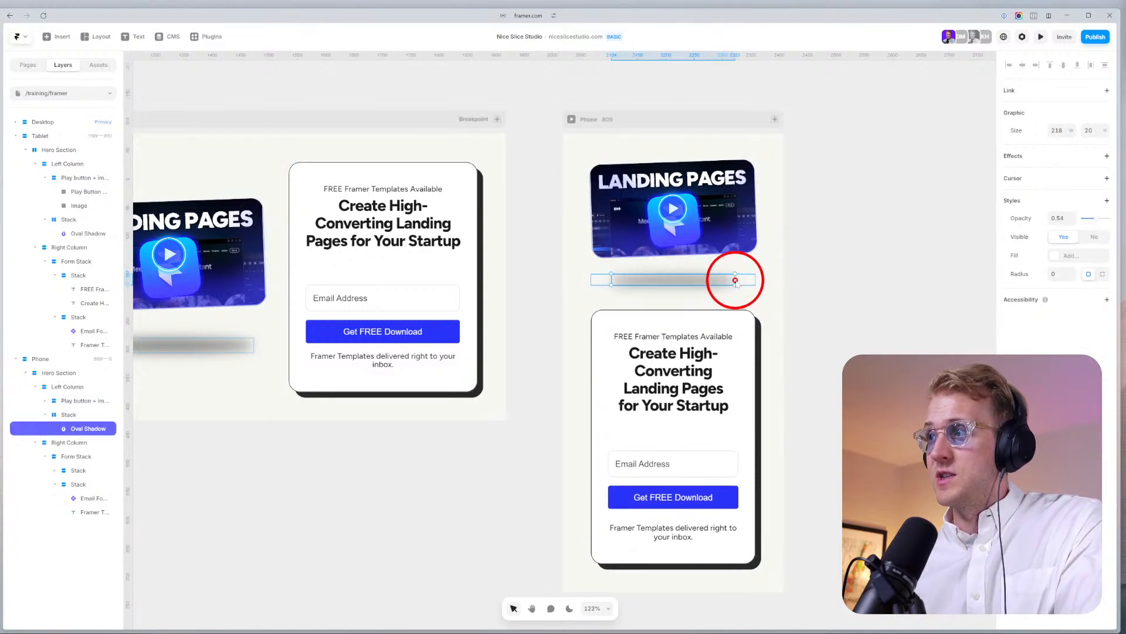
{"action": "left_click", "coordinate": [771, 280]}
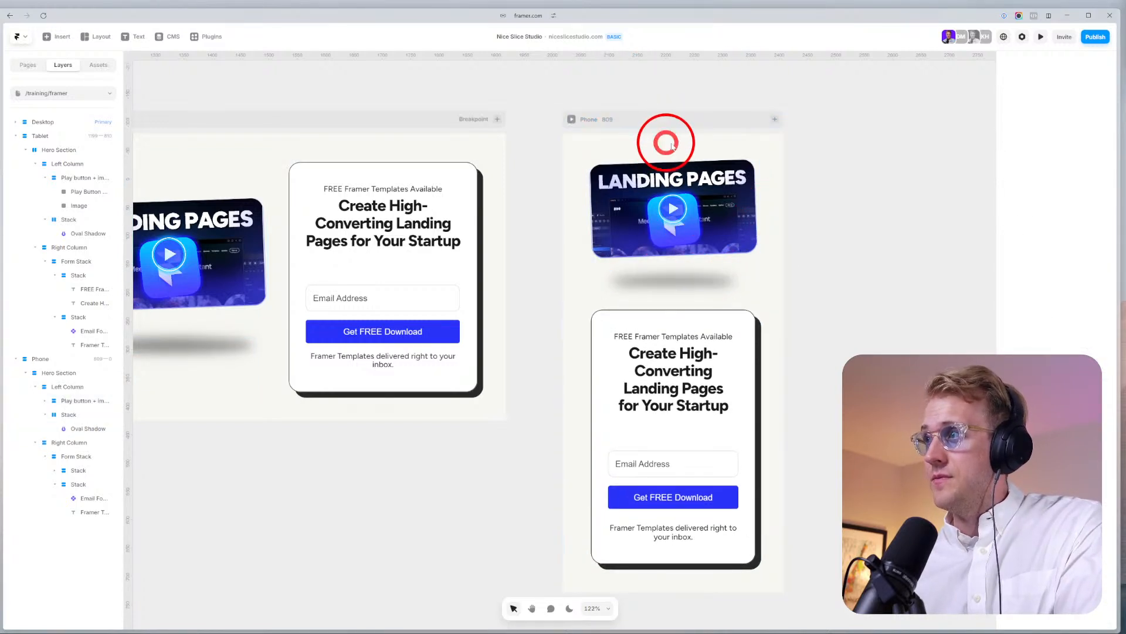
Reduce the Phone breakpoint's top and bottom padding to 20 and tighten the gap between its Hero Section's columns.
{"action": "left_click", "coordinate": [584, 135]}
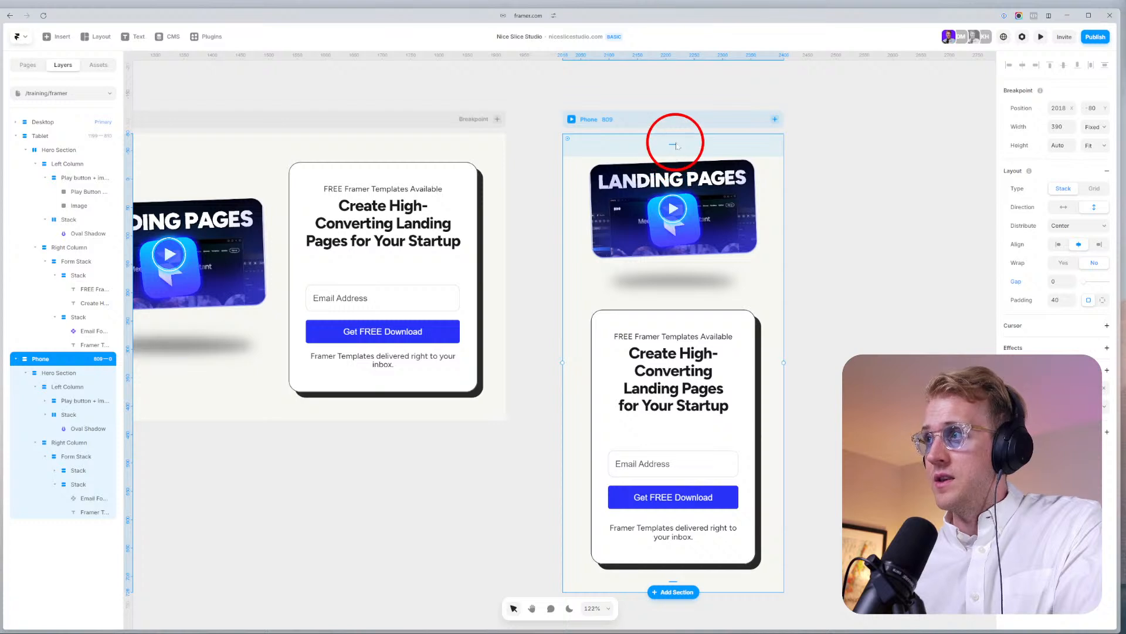
{"action": "left_click_drag", "start_coordinate": [675, 143], "coordinate": [672, 131]}
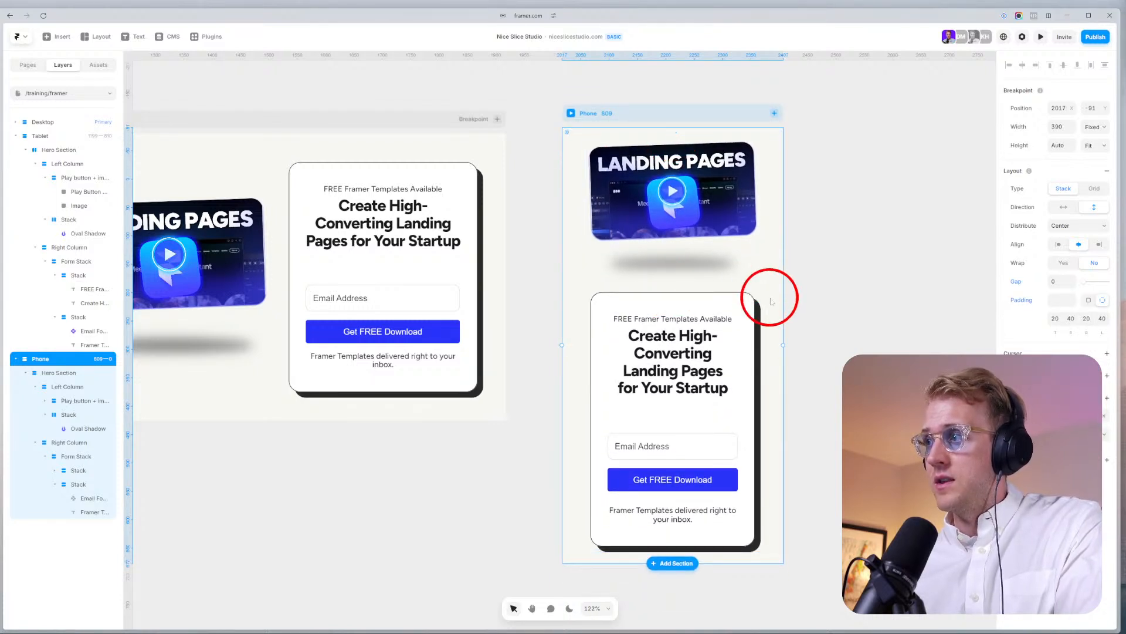
{"action": "left_click", "coordinate": [728, 292]}
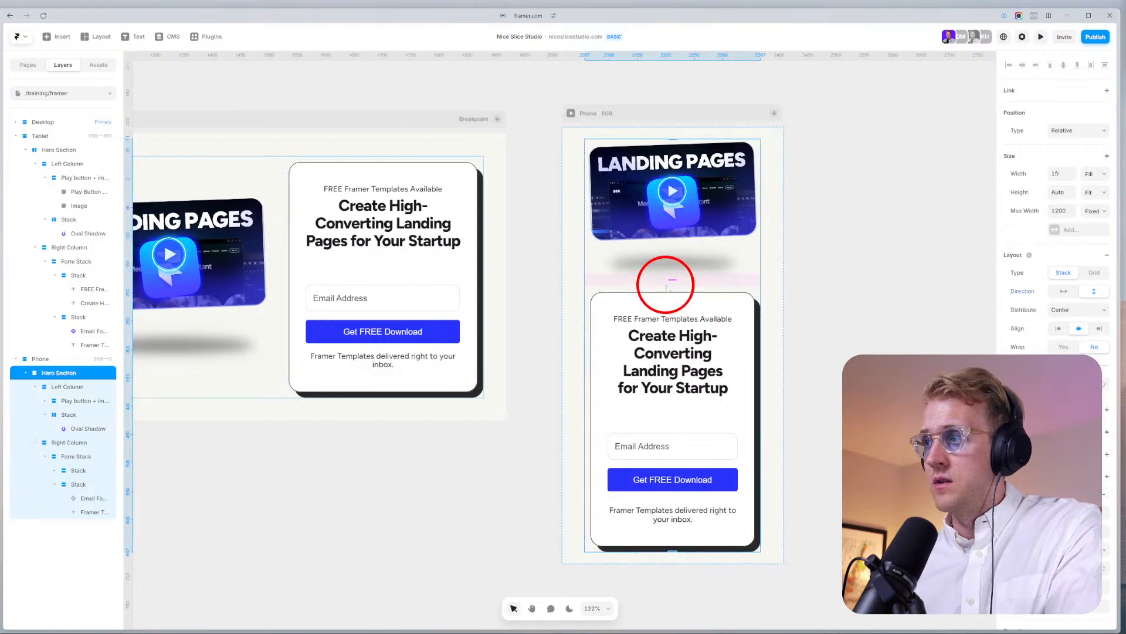
{"action": "left_click_drag", "start_coordinate": [673, 282], "coordinate": [798, 273]}
{"action": "left_click", "coordinate": [798, 273]}
Set the left and right padding of the Phone breakpoint to 10.
{"action": "left_click", "coordinate": [634, 112]}
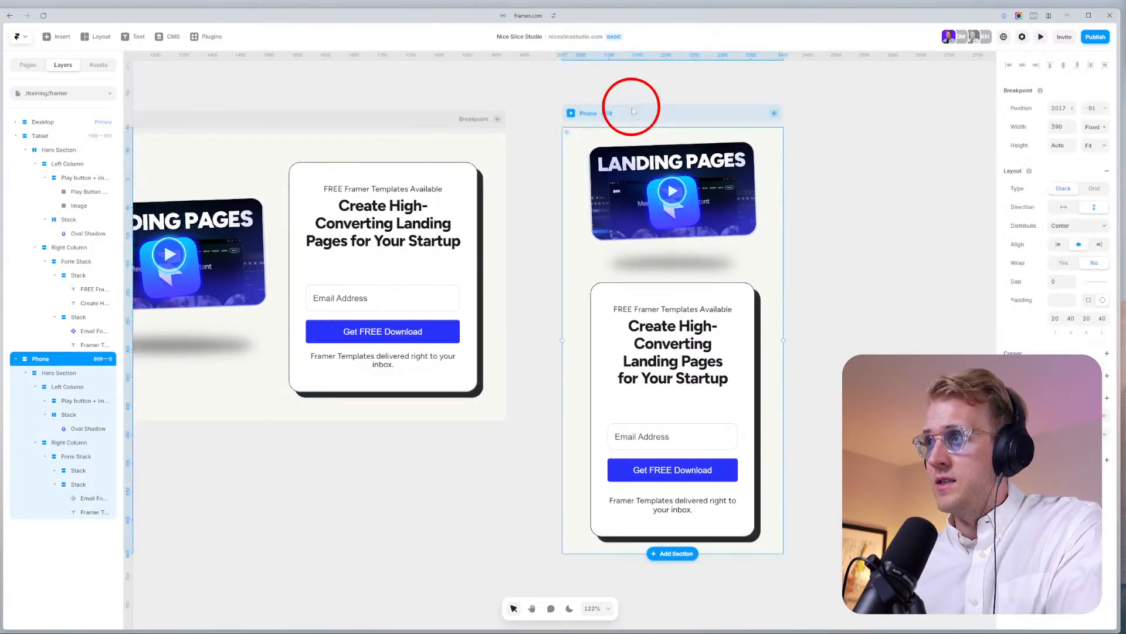
{"action": "type", "text": "1"}
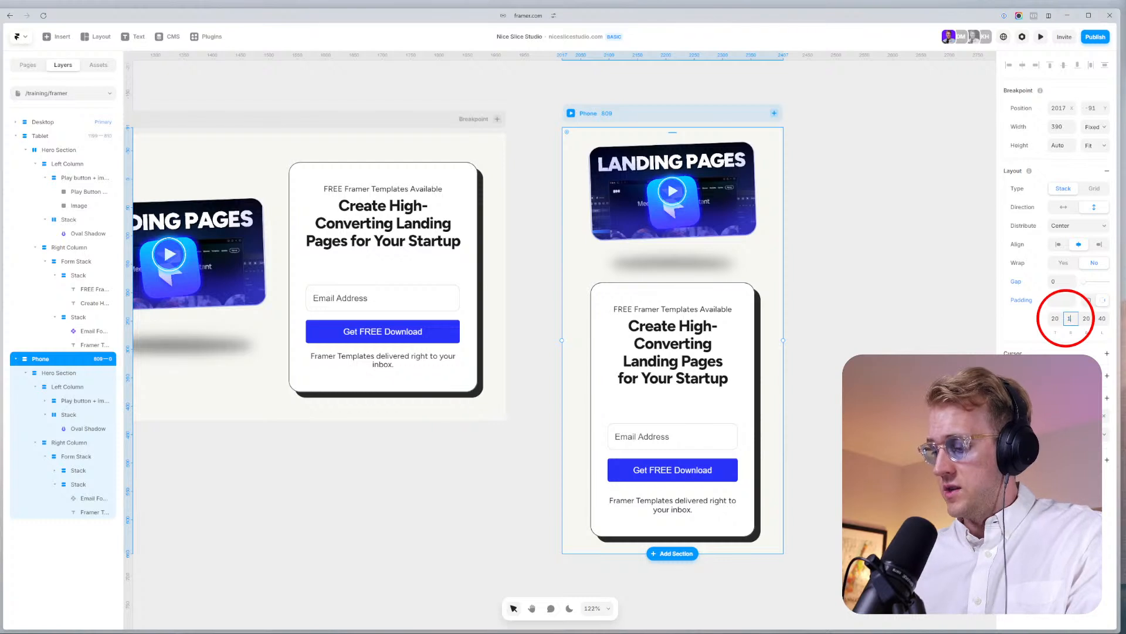
{"action": "type", "text": "0"}
{"action": "key", "text": "Tab"}
{"action": "key", "text": "Return"}
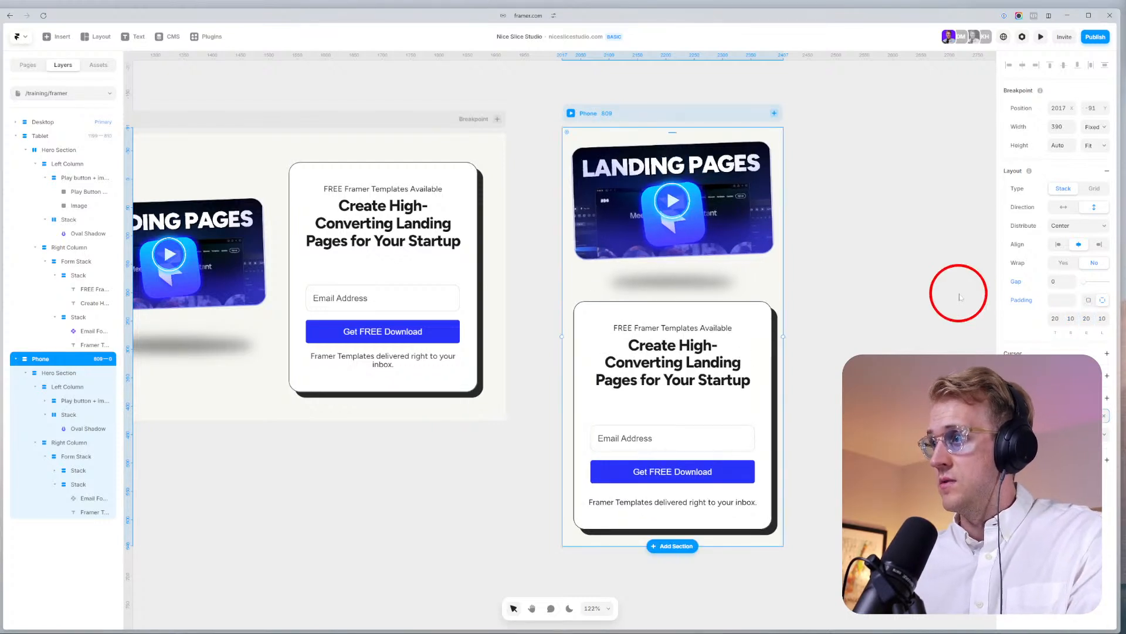
{"action": "left_click", "coordinate": [891, 289]}
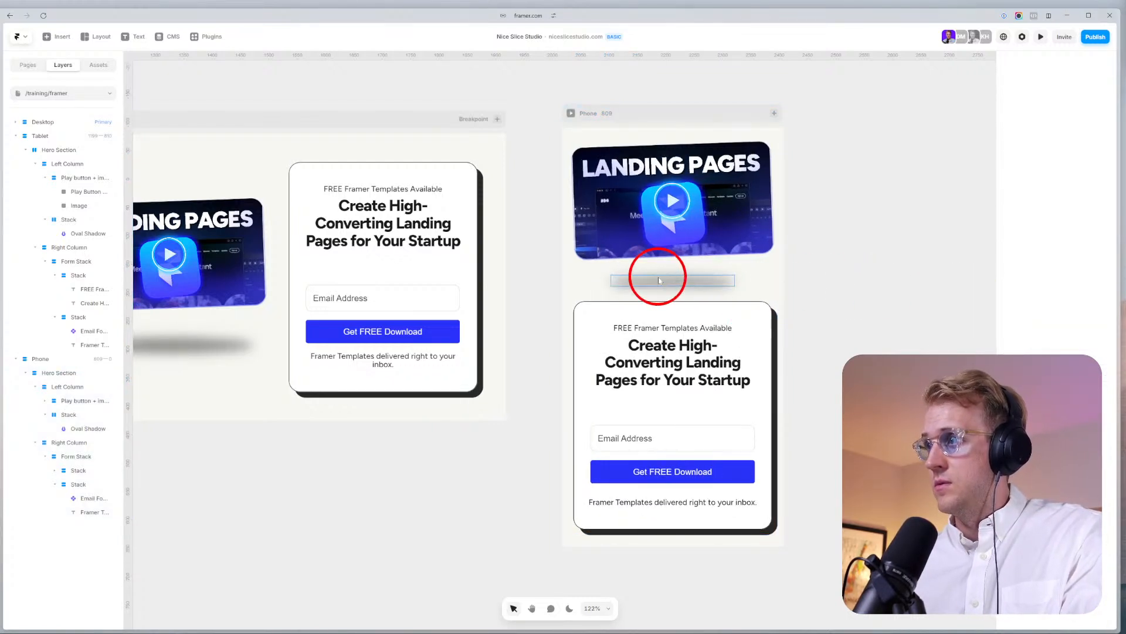
Hide the stack containing the oval shadow below the video image in the Phone breakpoint.
{"action": "left_click", "coordinate": [658, 281]}
{"action": "left_click", "coordinate": [69, 414]}
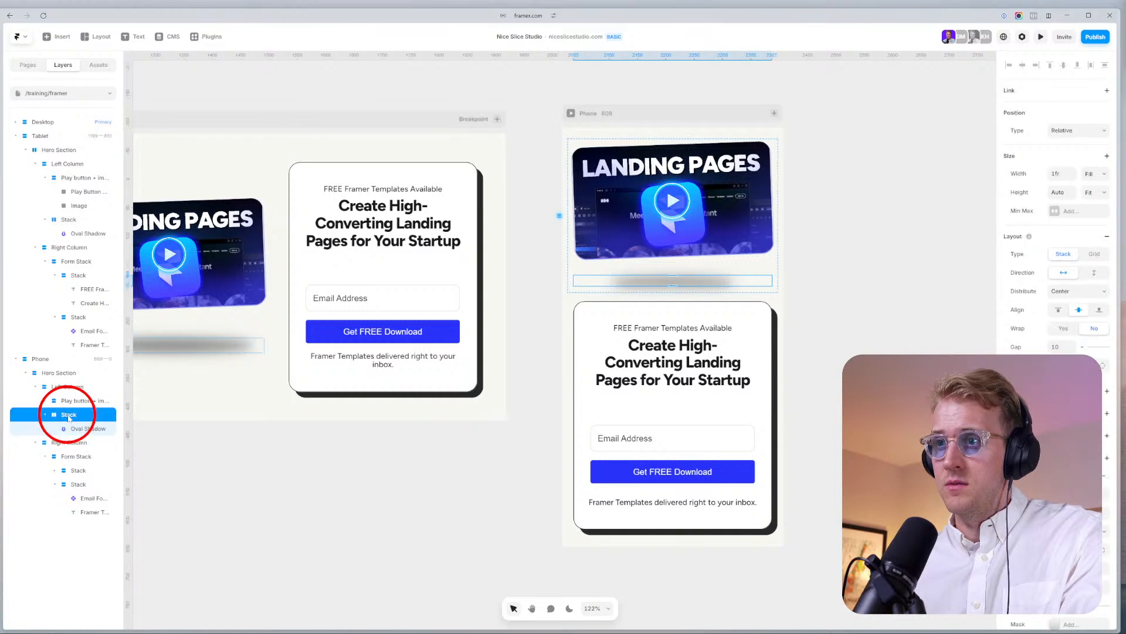
{"action": "right_click", "coordinate": [68, 416]}
{"action": "left_click", "coordinate": [76, 316]}
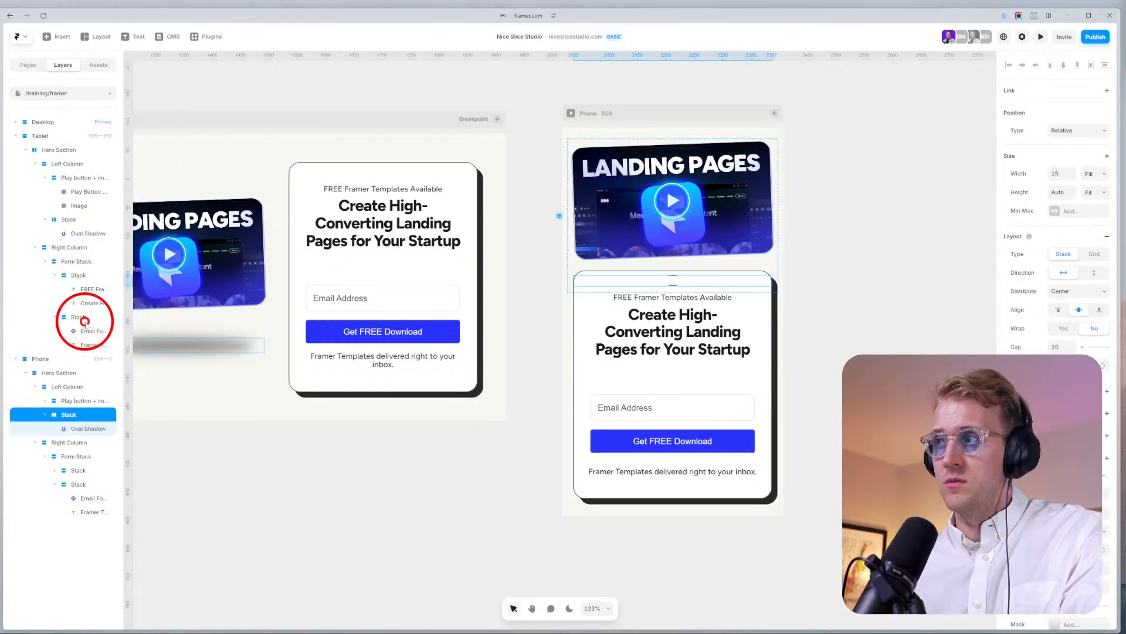
{"action": "left_click", "coordinate": [890, 271]}
Try removing the tilt from the Phone's video image and undo the change.
{"action": "left_click", "coordinate": [764, 242]}
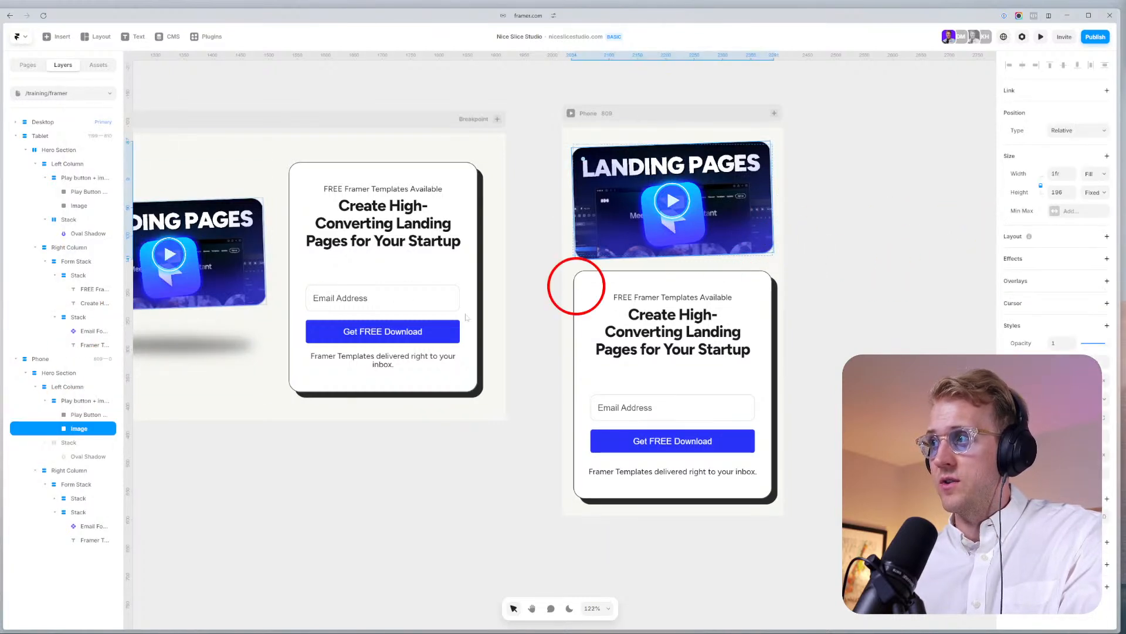
{"action": "left_click", "coordinate": [84, 403]}
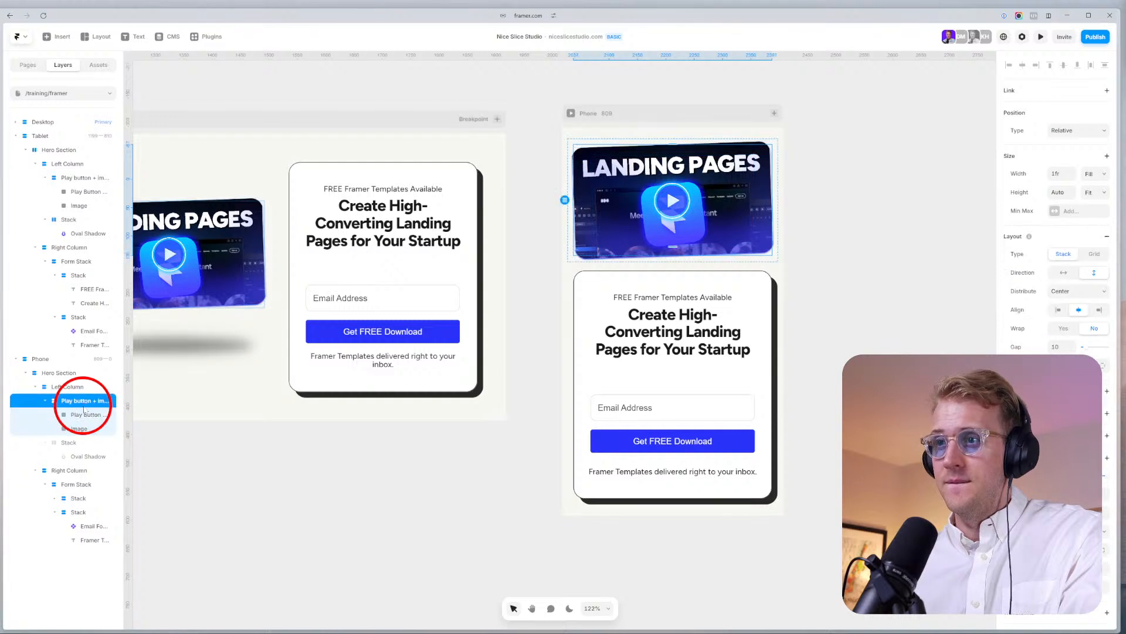
{"action": "scroll", "coordinate": [1056, 205], "scroll_direction": "down", "scroll_amount": 2}
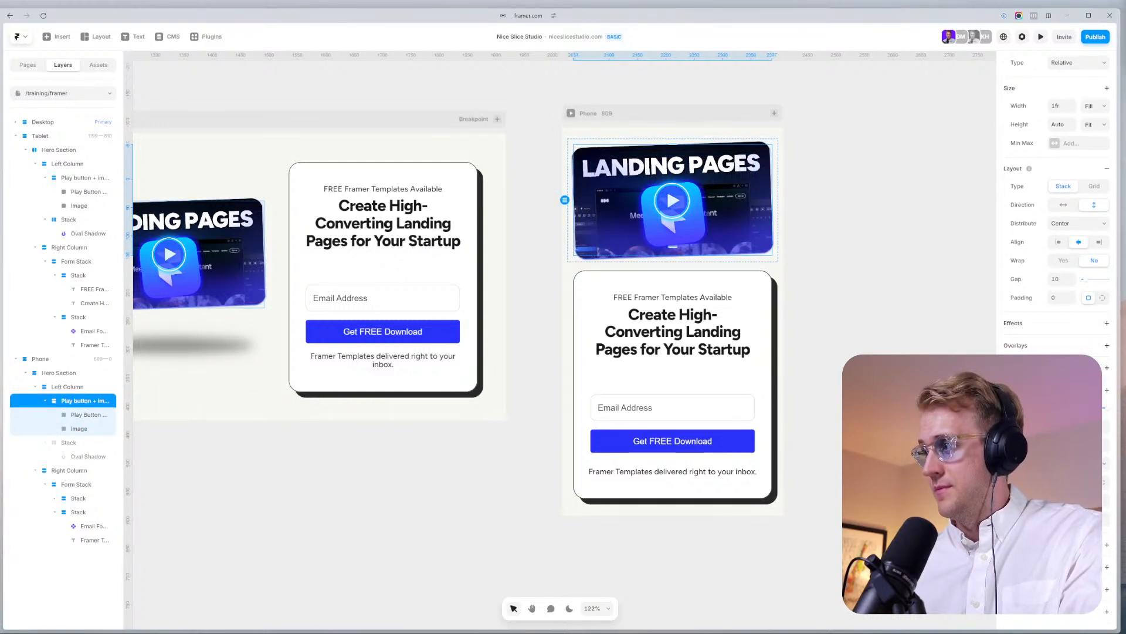
{"action": "left_click", "coordinate": [79, 428]}
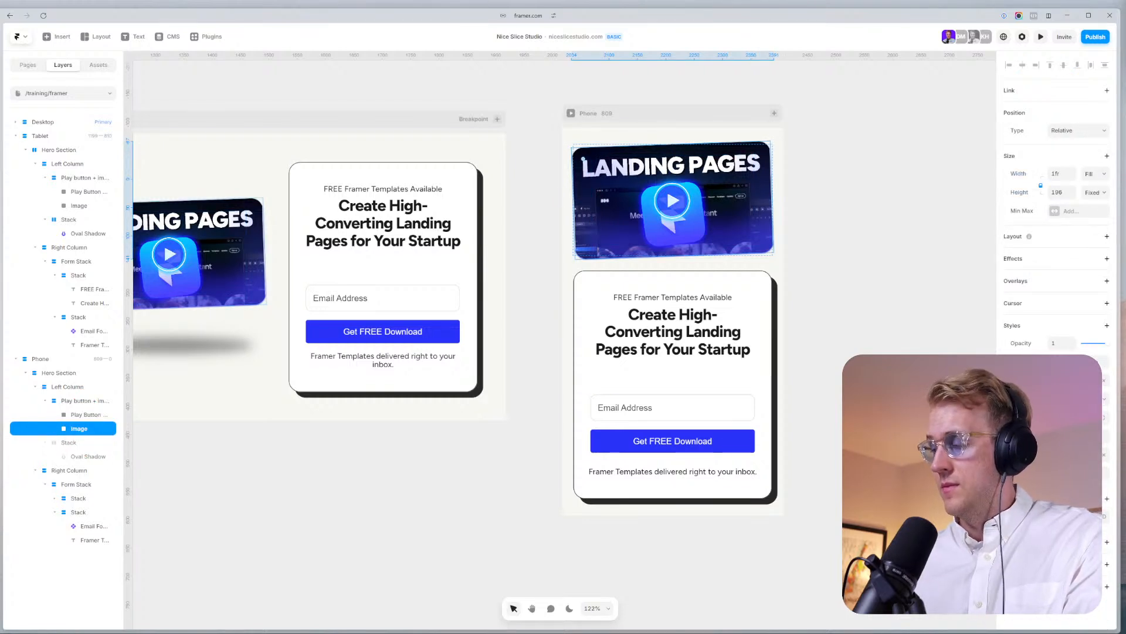
{"action": "left_click", "coordinate": [865, 240]}
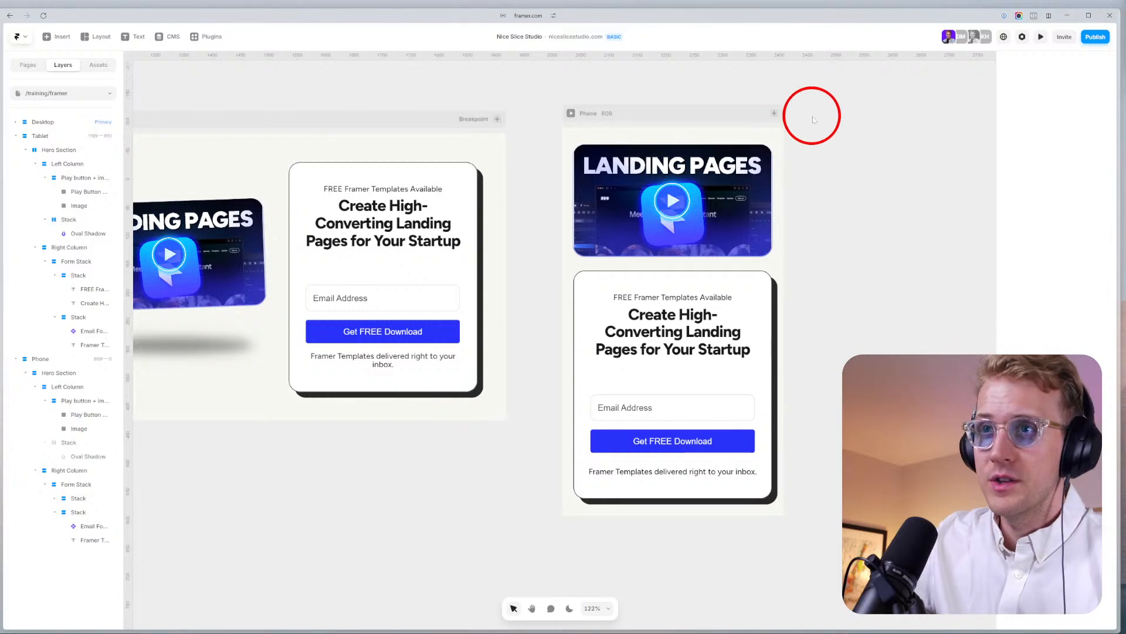
{"action": "key", "text": "ctrl+z"}
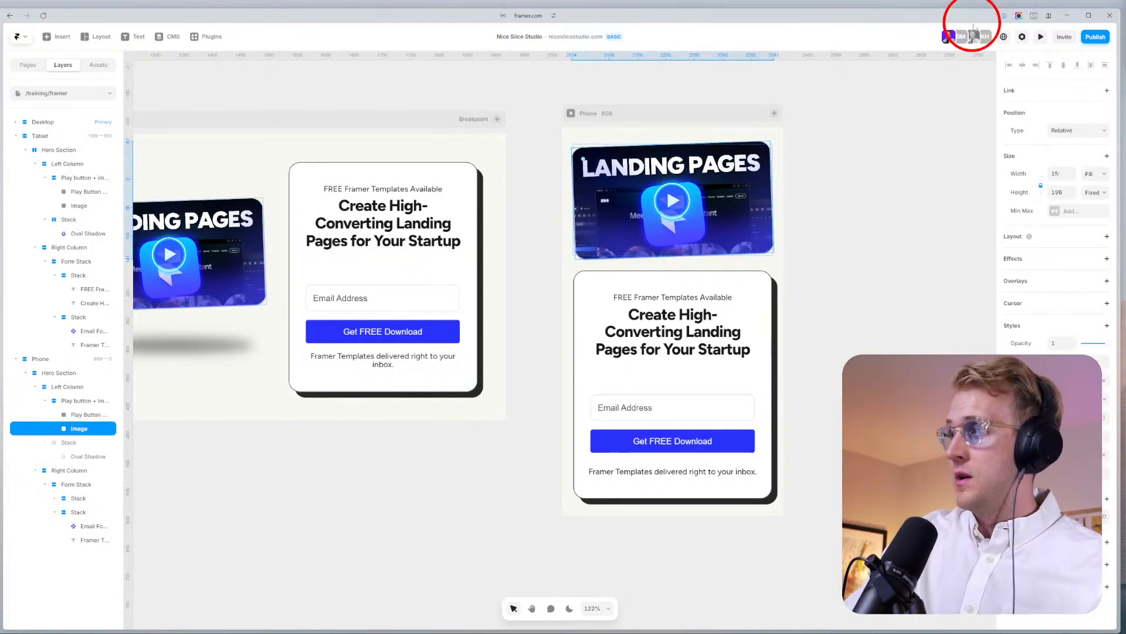
Preview the Phone layout in a frame about 1130 high, check it down to 320 wide, and close the preview.
{"action": "left_click", "coordinate": [1042, 37]}
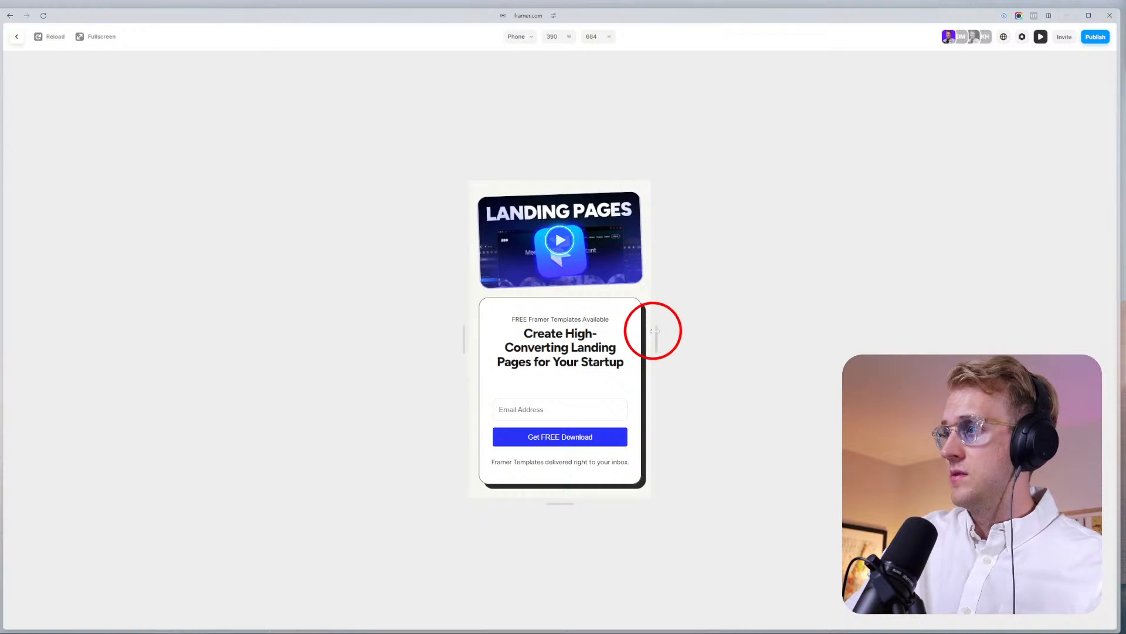
{"action": "left_click_drag", "start_coordinate": [557, 501], "coordinate": [564, 606]}
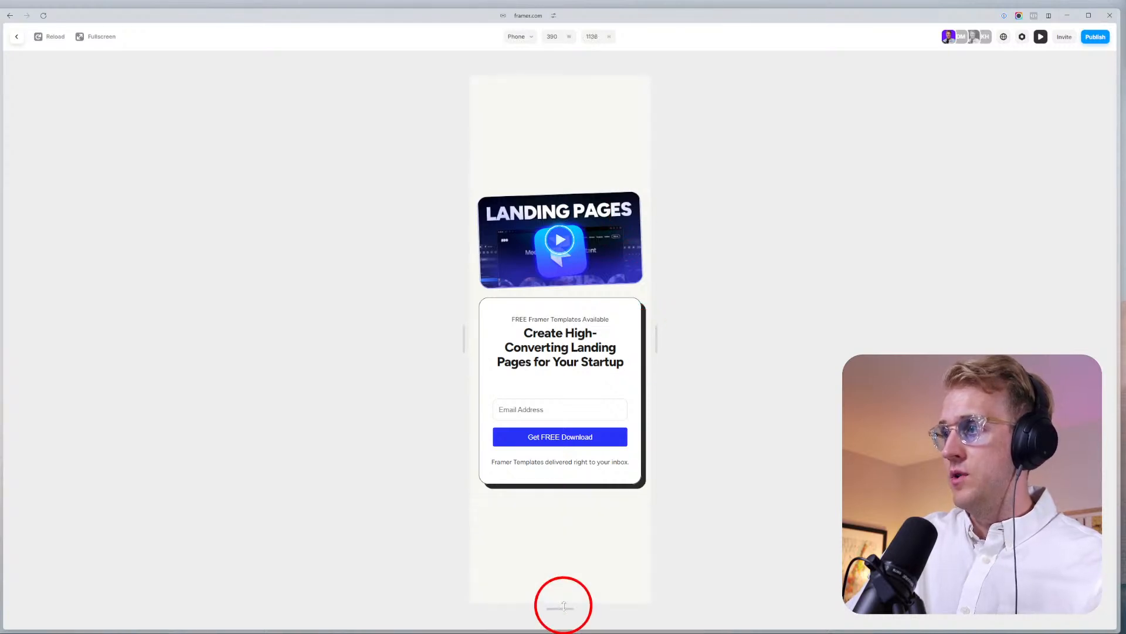
{"action": "left_click_drag", "start_coordinate": [661, 335], "coordinate": [618, 332]}
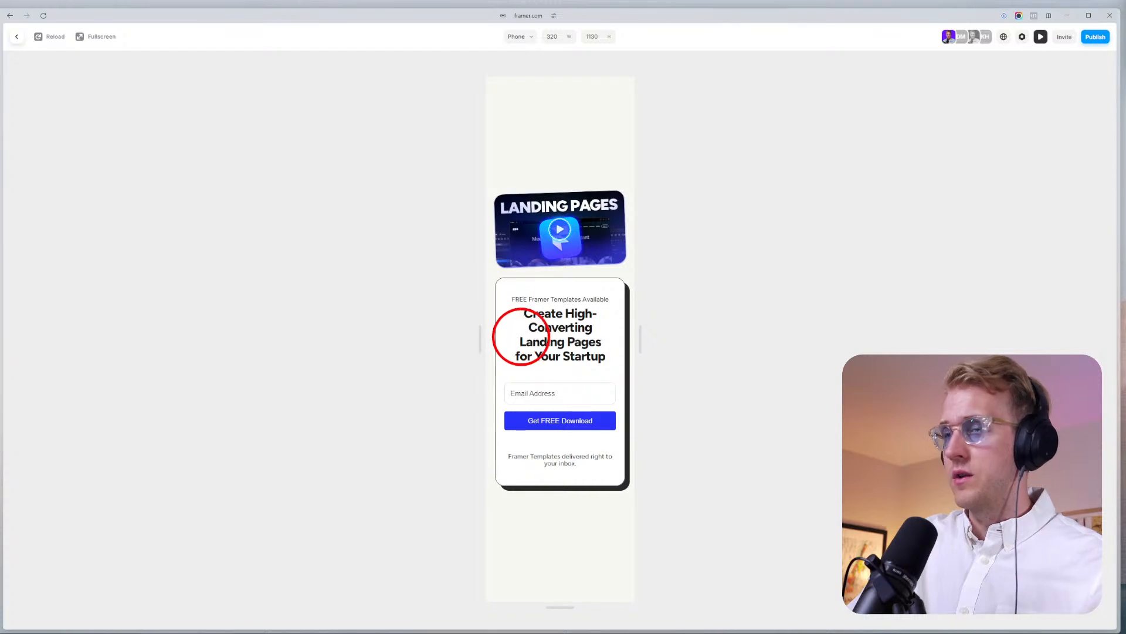
{"action": "key", "text": "Escape"}
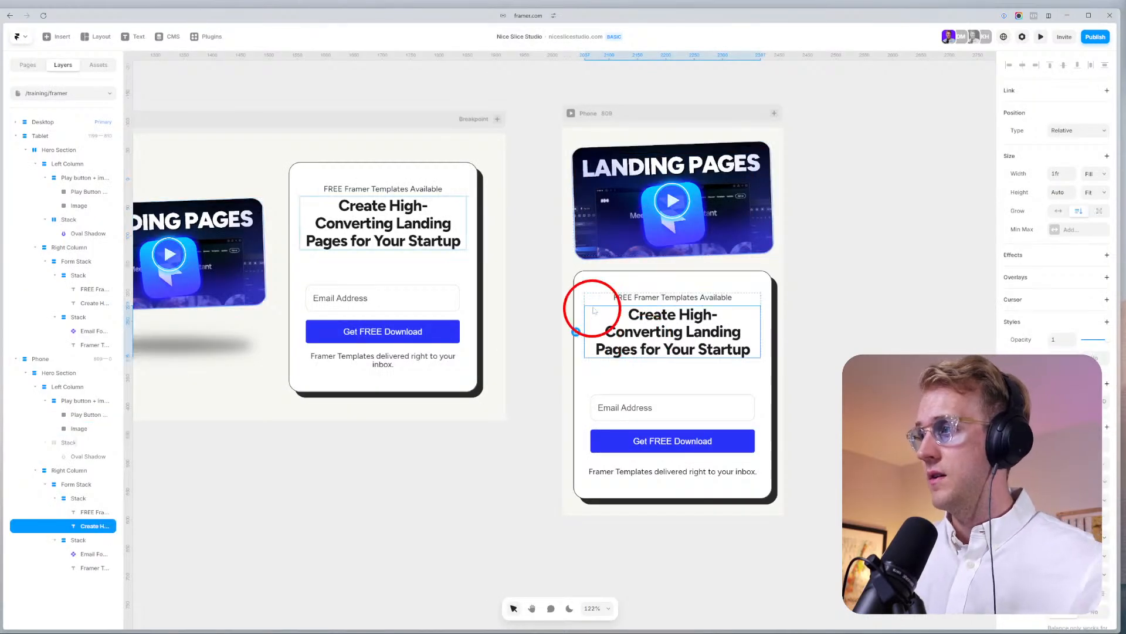
Reduce the left and right padding of the Phone's Form Stack to give the card's content more width.
{"action": "left_click", "coordinate": [597, 282]}
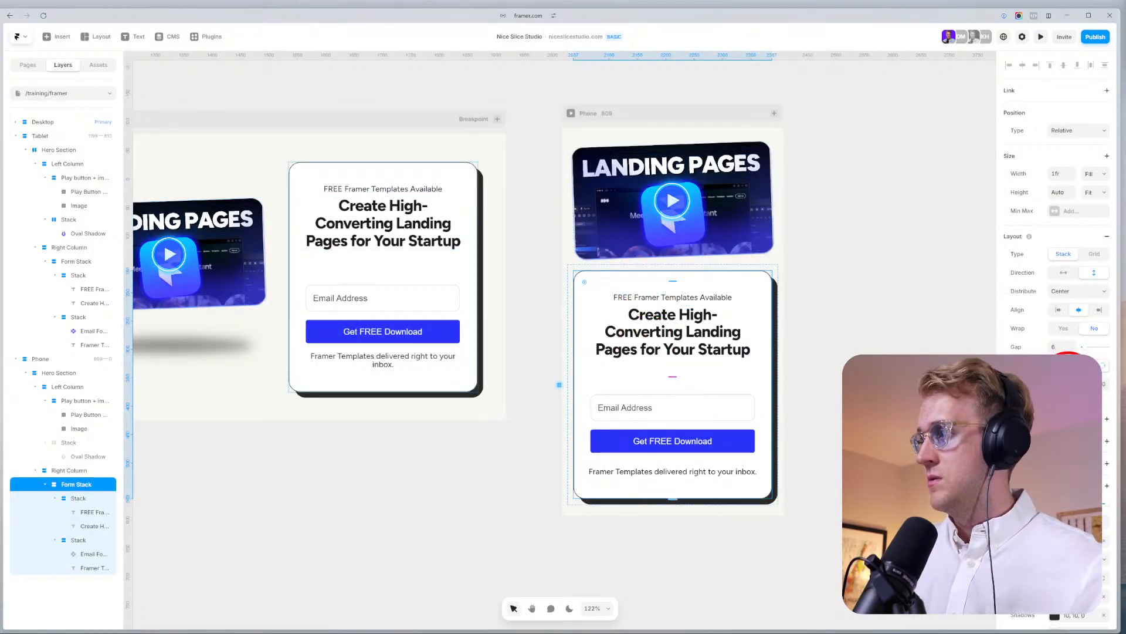
{"action": "type", "text": "20"}
{"action": "key", "text": "Tab"}
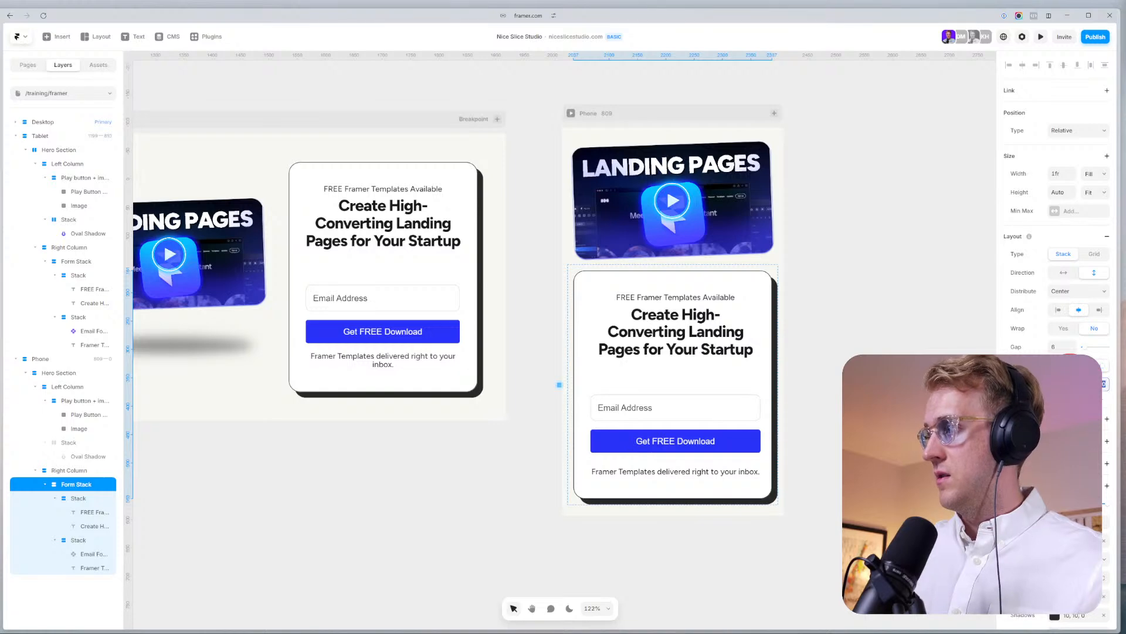
{"action": "left_click", "coordinate": [927, 312]}
Examine the spacing around the email form in the Phone's card and compare it with the Tablet and Desktop cards.
{"action": "scroll", "coordinate": [753, 334], "scroll_direction": "up", "scroll_amount": 3}
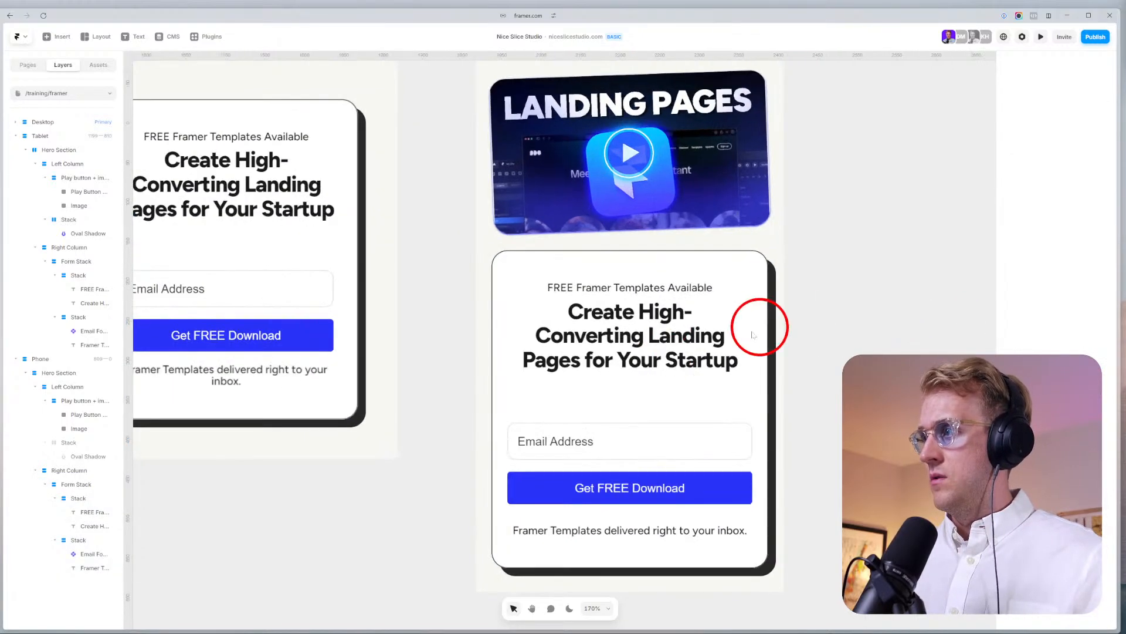
{"action": "scroll", "coordinate": [593, 315], "scroll_direction": "down", "scroll_amount": 3}
{"action": "scroll", "coordinate": [593, 315], "scroll_direction": "right", "scroll_amount": 3}
{"action": "left_click", "coordinate": [535, 324]}
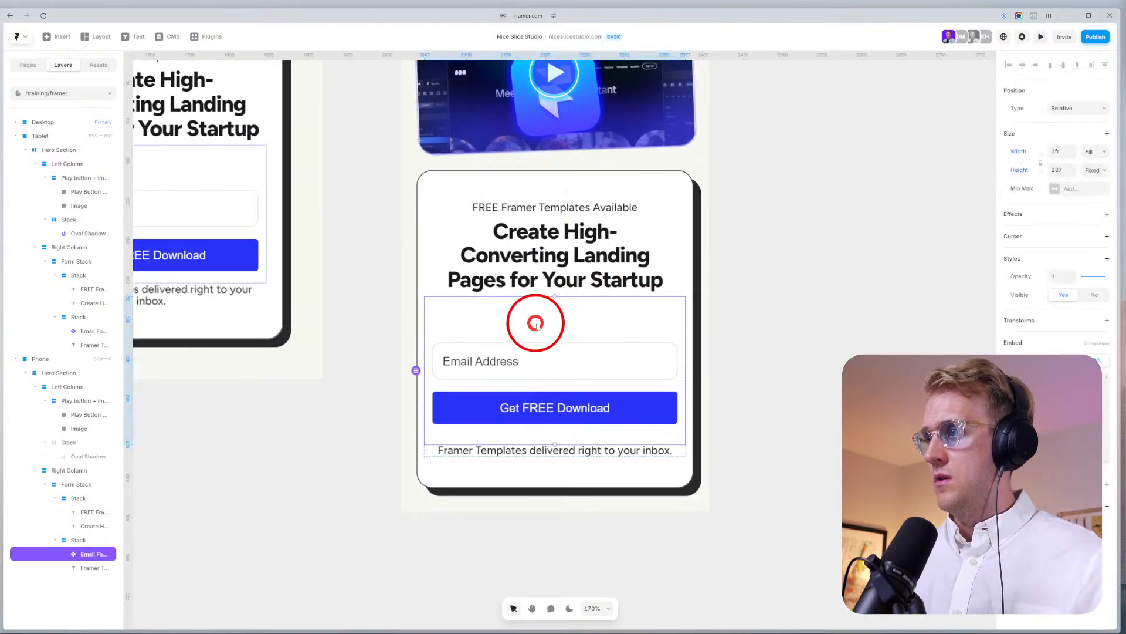
{"action": "left_click", "coordinate": [500, 467]}
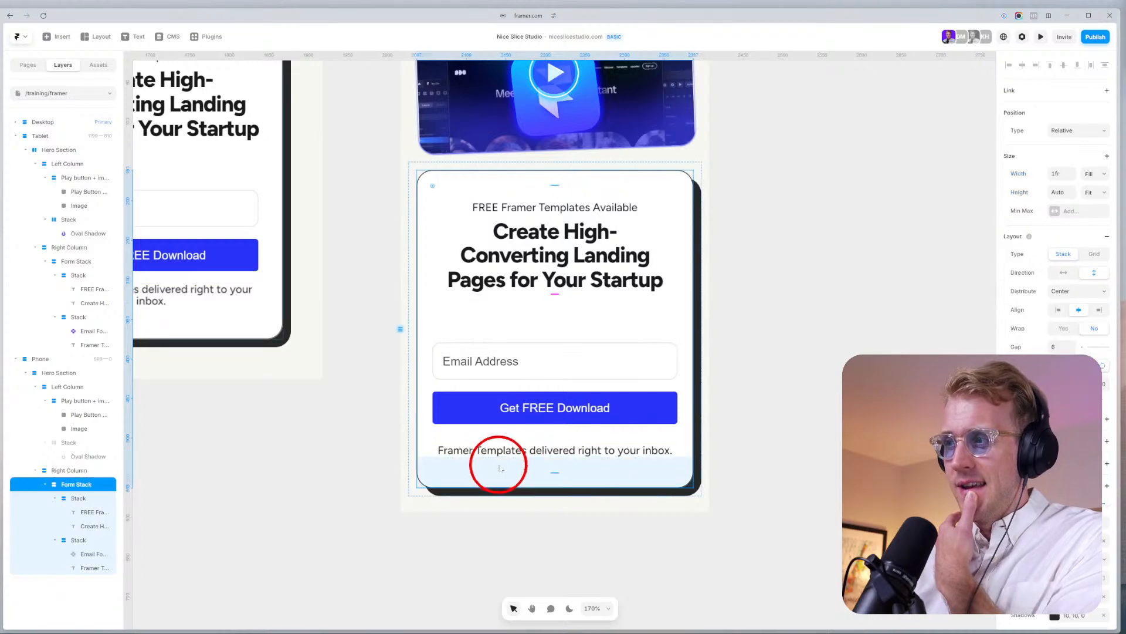
{"action": "scroll", "coordinate": [645, 464], "scroll_direction": "left", "scroll_amount": 8}
{"action": "scroll", "coordinate": [586, 481], "scroll_direction": "down", "scroll_amount": 3}
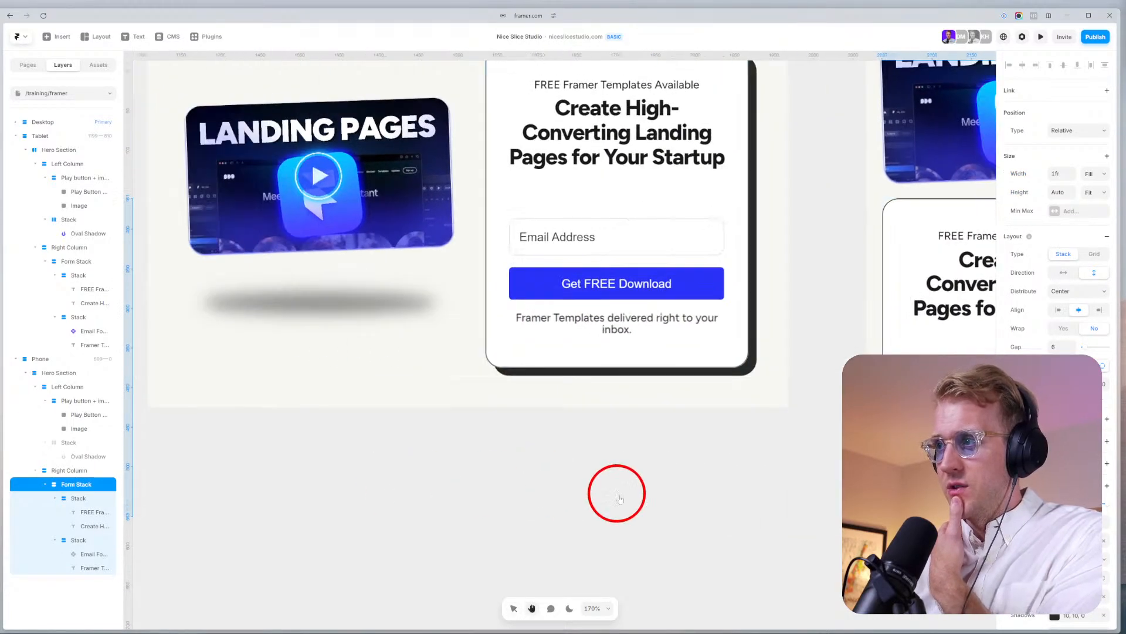
{"action": "scroll", "coordinate": [619, 499], "scroll_direction": "left", "scroll_amount": 1}
{"action": "scroll", "coordinate": [359, 468], "scroll_direction": "left", "scroll_amount": 8}
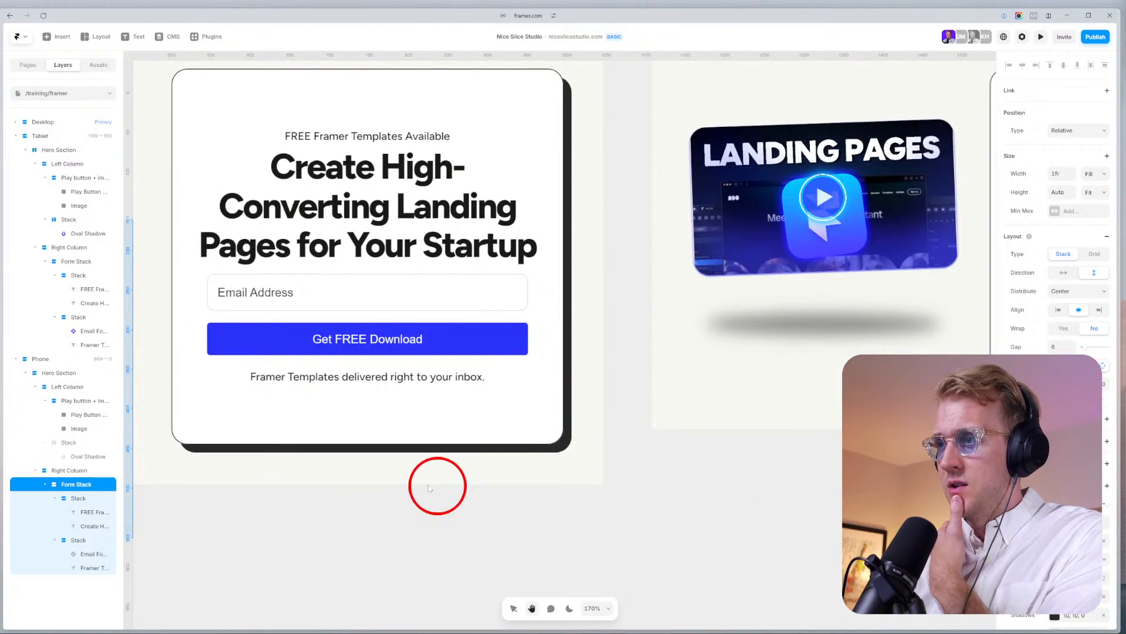
Inspect the caption below the Desktop card's email form and the small text above its headline.
{"action": "left_click", "coordinate": [348, 381]}
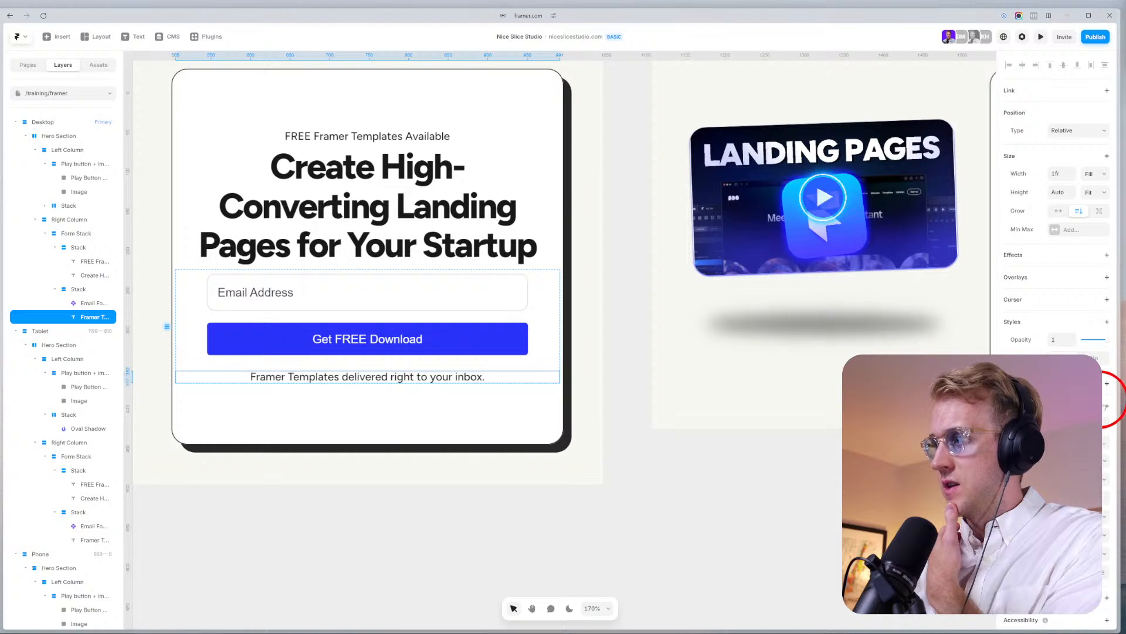
{"action": "left_click", "coordinate": [330, 135]}
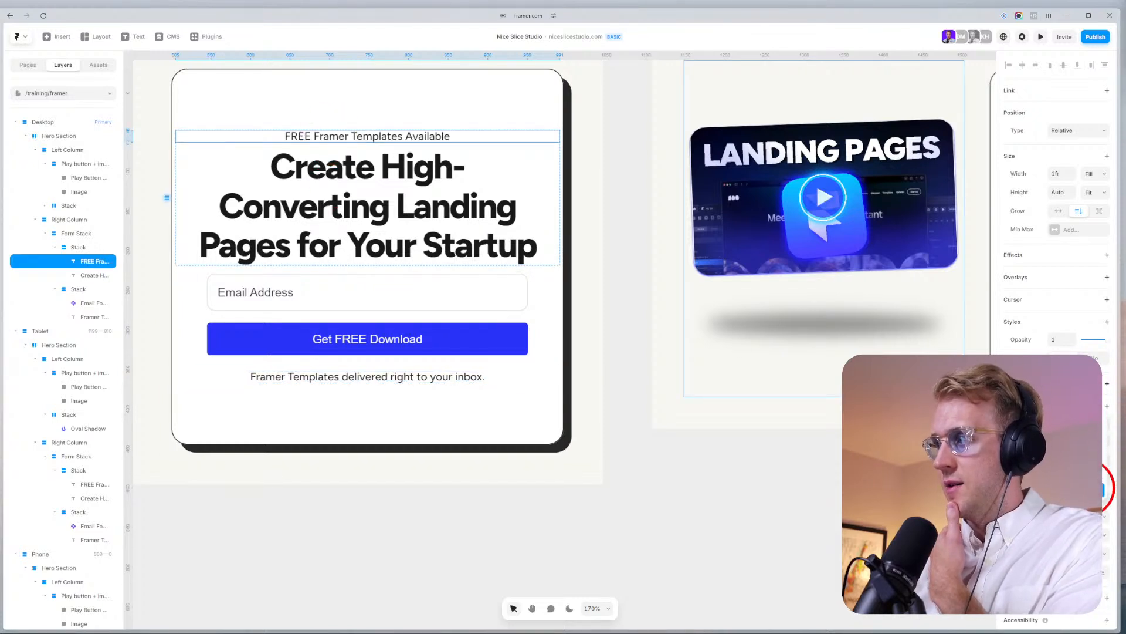
{"action": "left_click", "coordinate": [809, 452]}
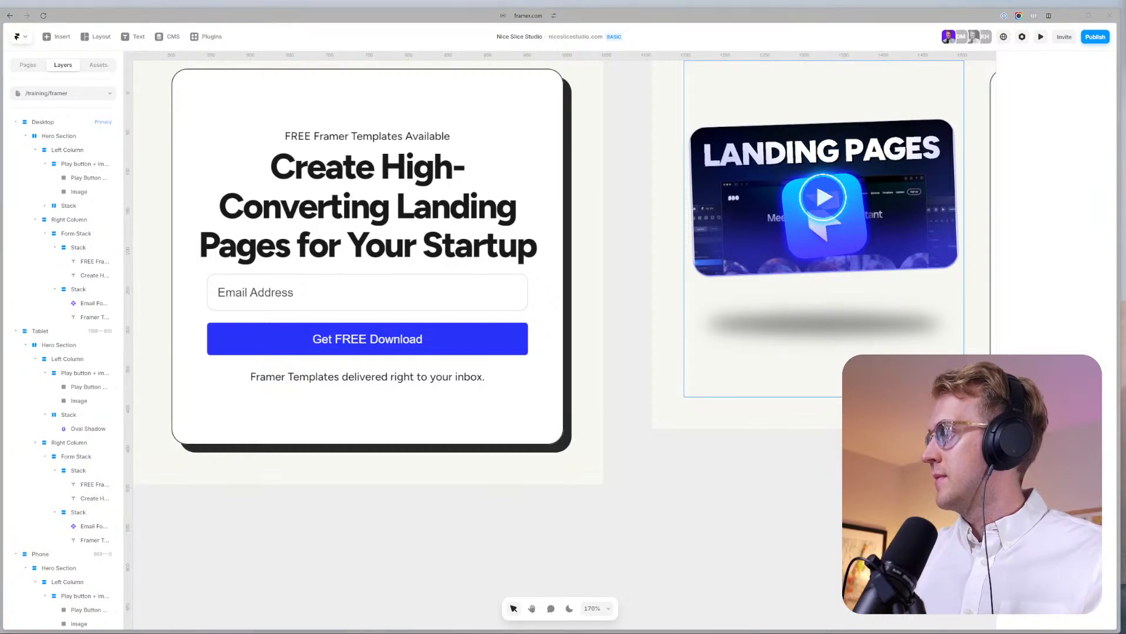
Publish the latest page changes to the live site at niceslicestudio.com.
{"action": "scroll", "coordinate": [644, 447], "scroll_direction": "down", "scroll_amount": 5}
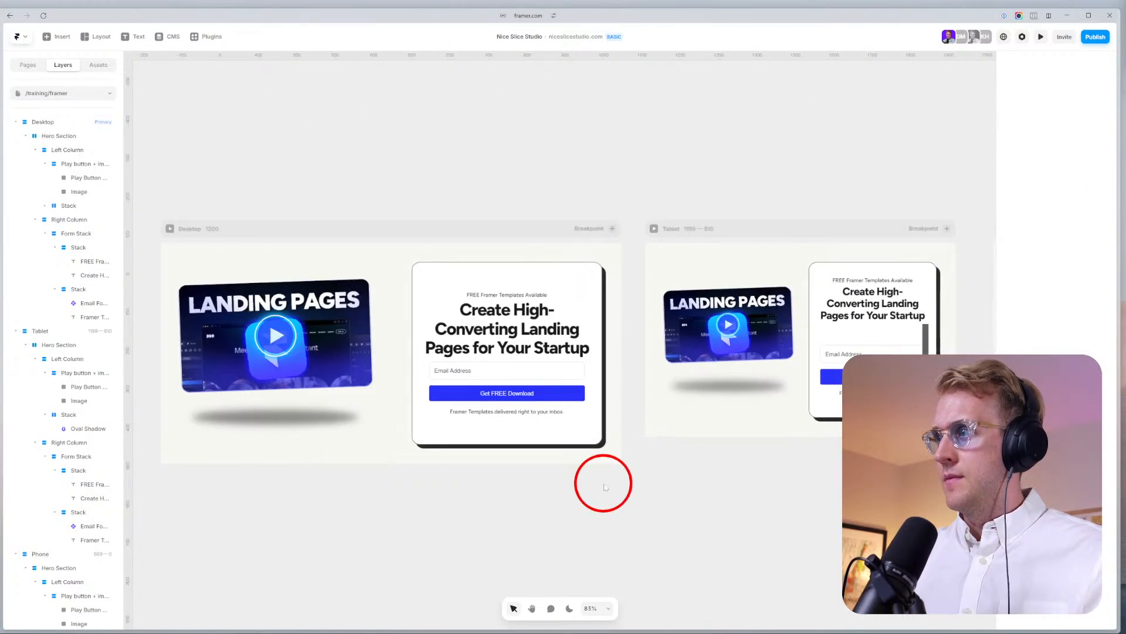
{"action": "scroll", "coordinate": [604, 487], "scroll_direction": "down", "scroll_amount": 3}
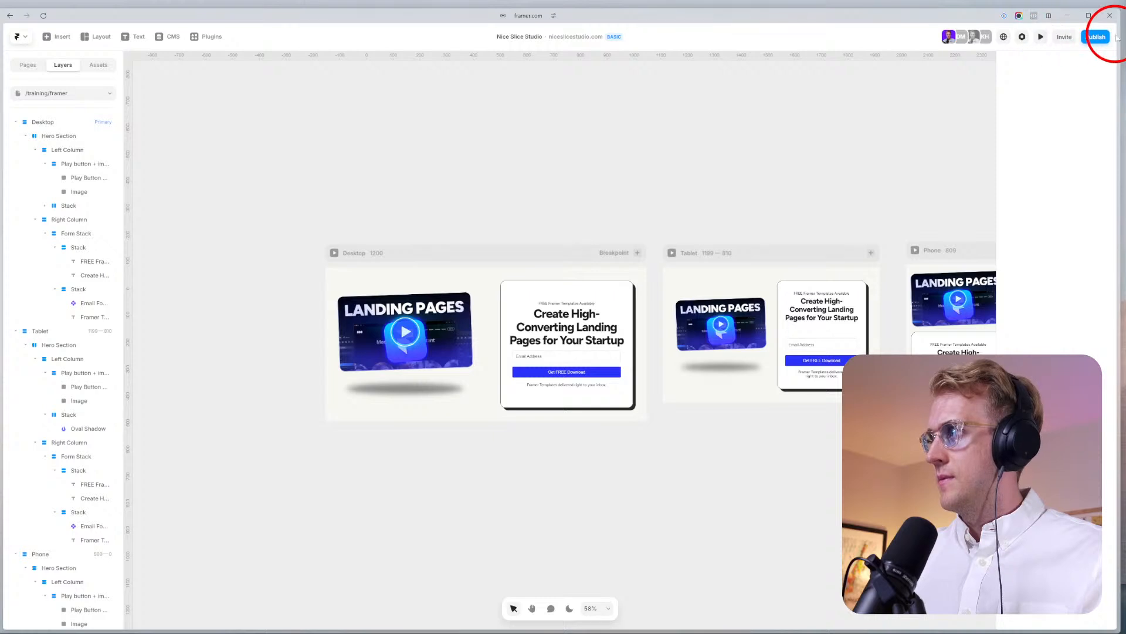
{"action": "left_click", "coordinate": [1088, 37]}
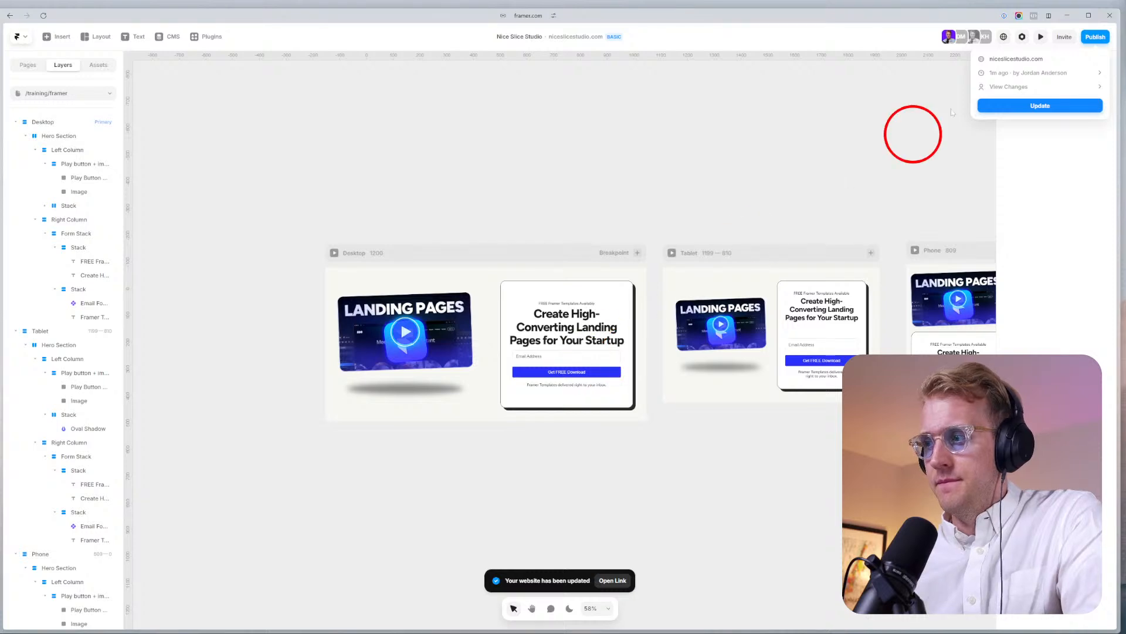
Open the published page at full size, check it while narrowing the window slightly, and return to the Framer editor.
{"action": "left_click", "coordinate": [1016, 61]}
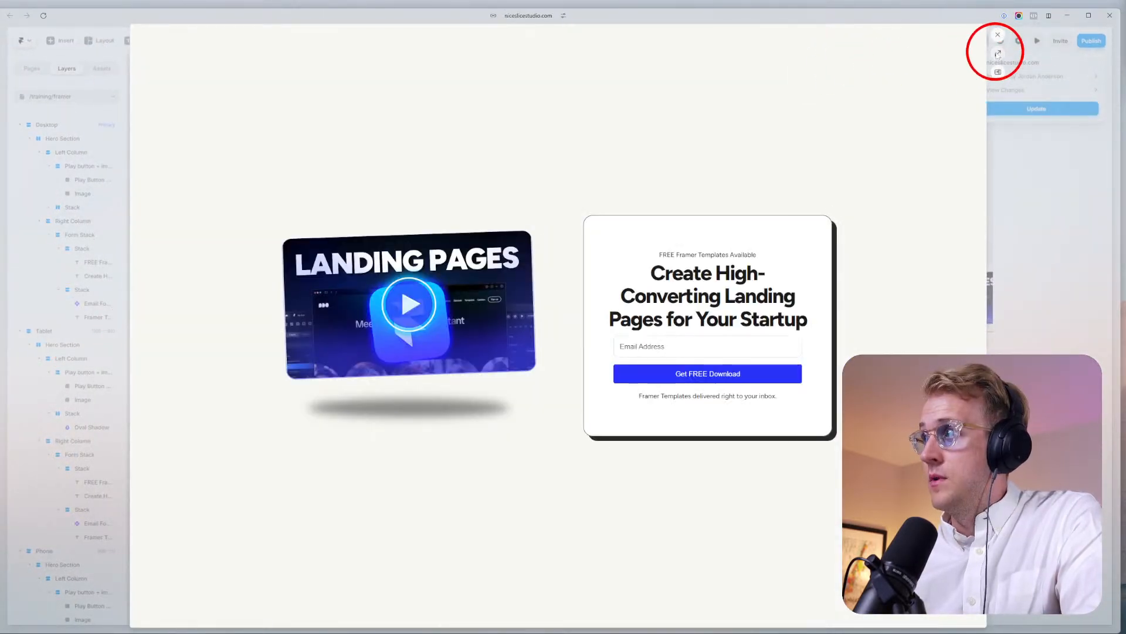
{"action": "left_click", "coordinate": [998, 54]}
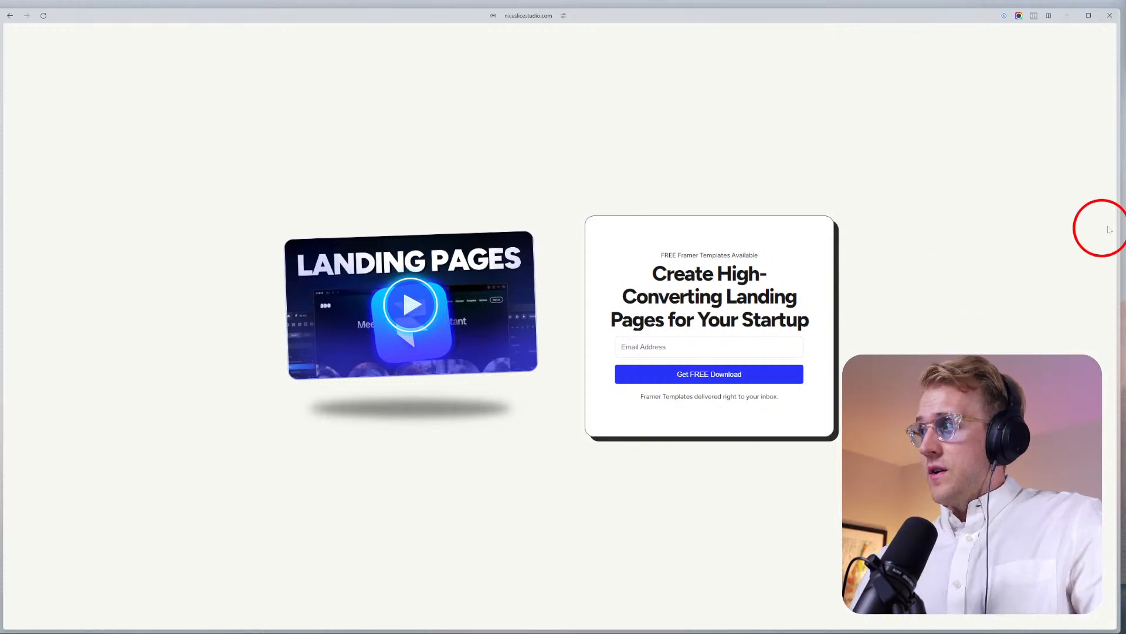
{"action": "mouse_move", "coordinate": [1117, 217]}
{"action": "left_mouse_down"}
{"action": "mouse_move", "coordinate": [88, 303]}
{"action": "mouse_move", "coordinate": [1117, 225]}
{"action": "left_mouse_up"}
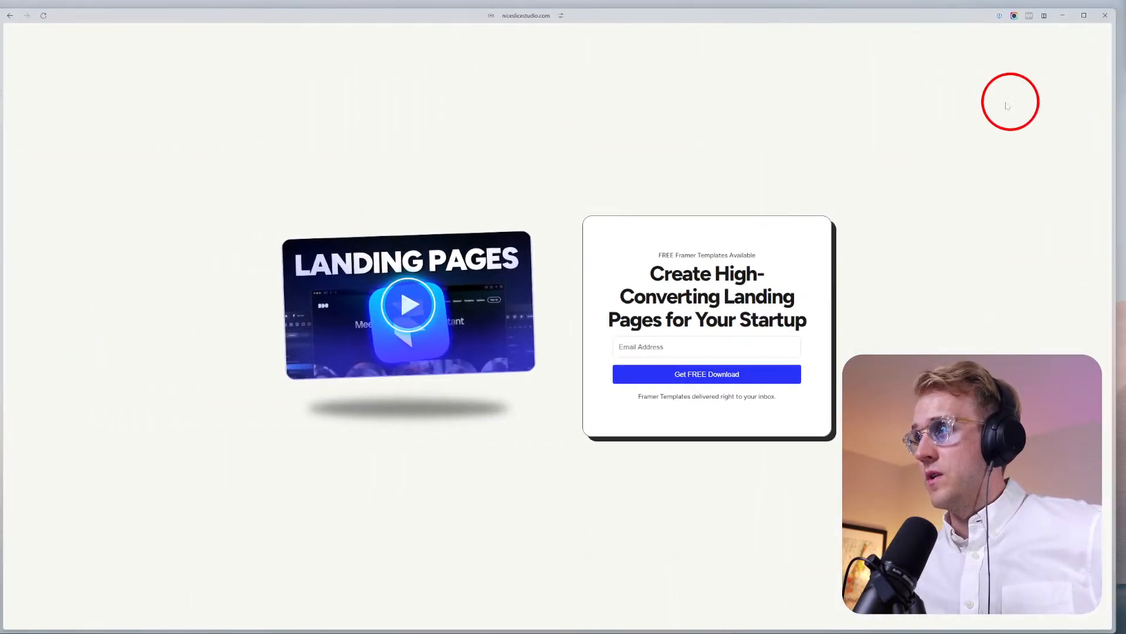
{"action": "key", "text": "ctrl+Tab"}
Set the Phone breakpoint's stack distribution to Start.
{"action": "left_click", "coordinate": [910, 252]}
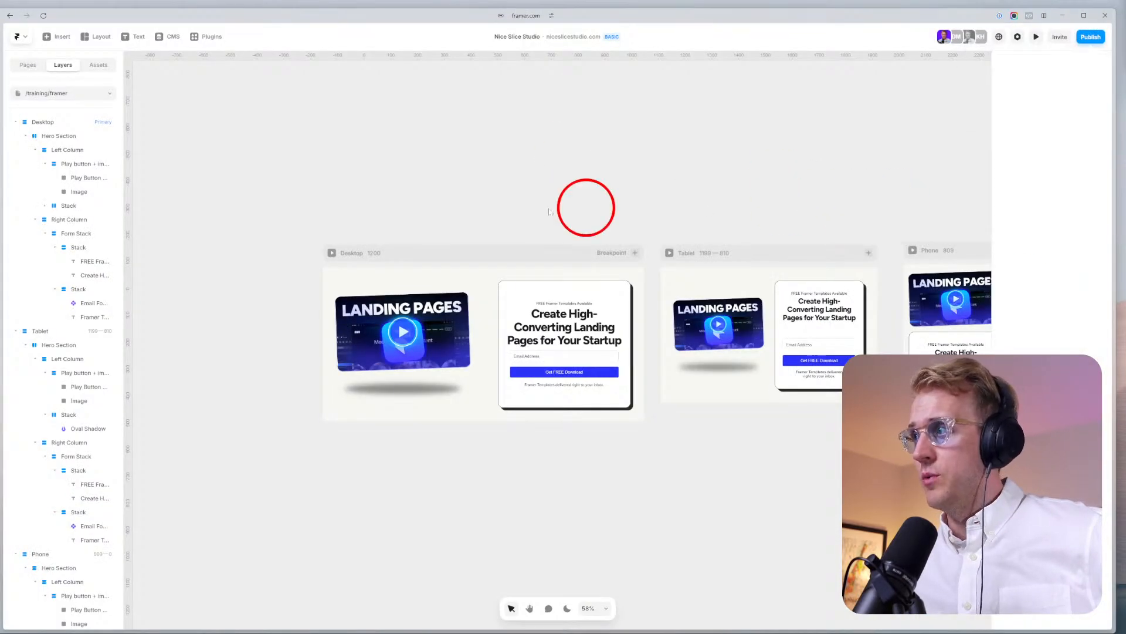
{"action": "left_click", "coordinate": [952, 255]}
{"action": "left_click", "coordinate": [1074, 223]}
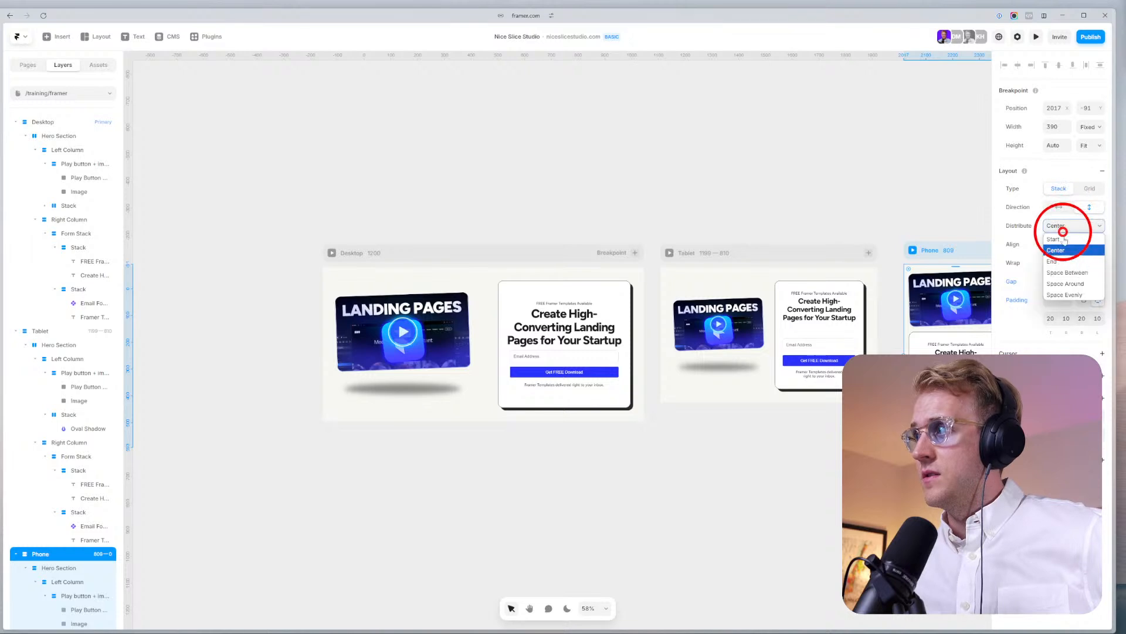
{"action": "left_click", "coordinate": [1062, 234]}
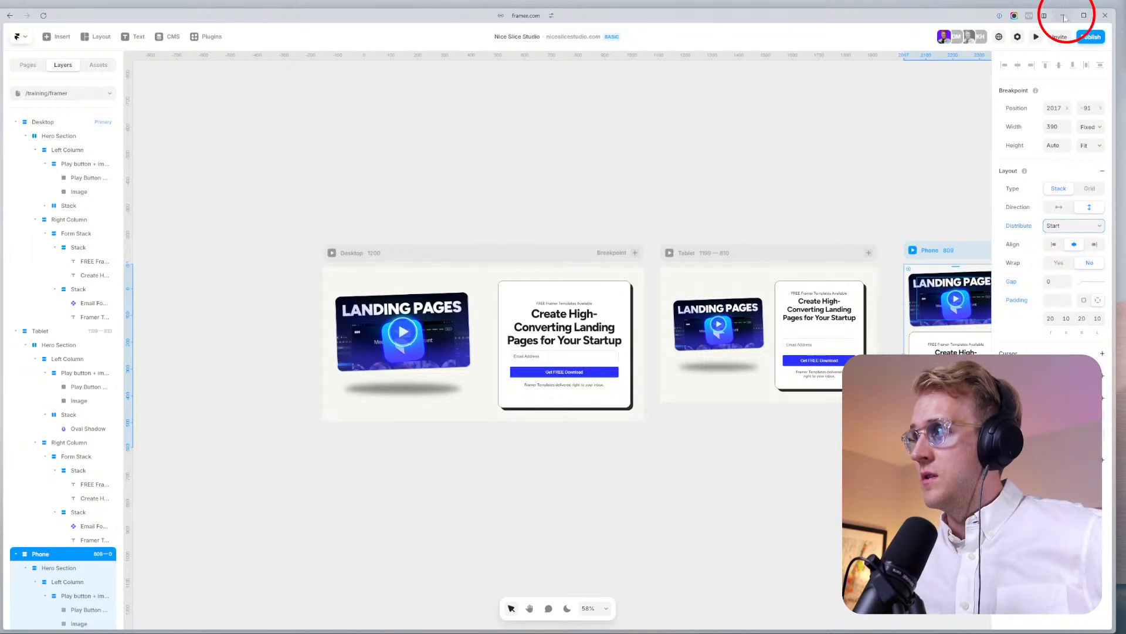
Preview the Phone layout in a frame 320 wide and about 950 high, close the preview and deselect the breakpoint.
{"action": "left_click", "coordinate": [1036, 36]}
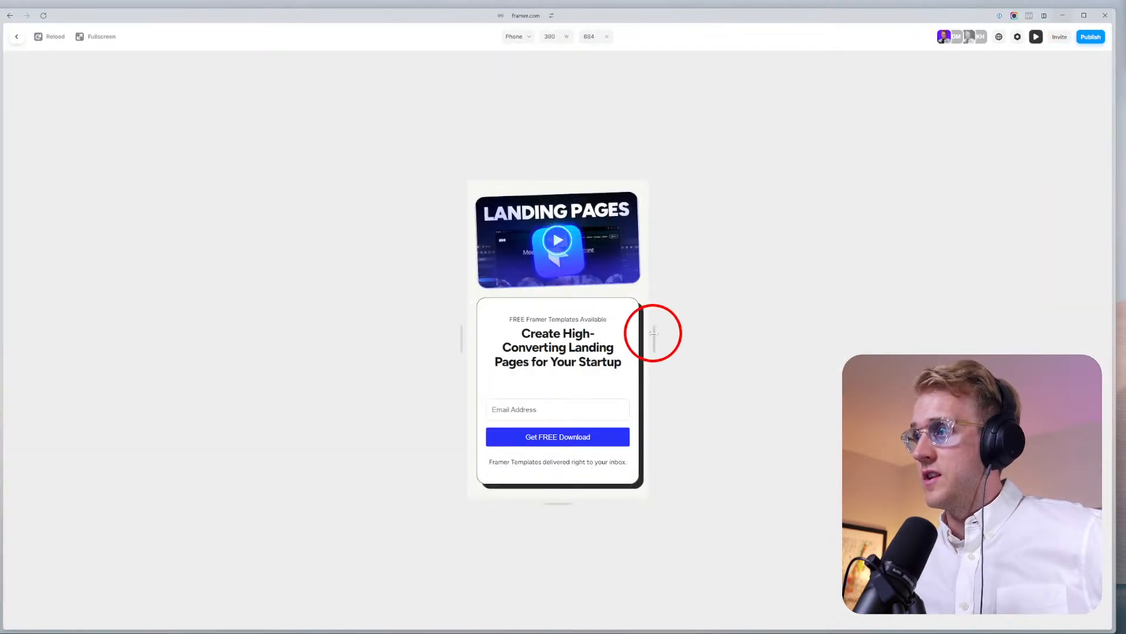
{"action": "left_click_drag", "start_coordinate": [654, 333], "coordinate": [604, 342]}
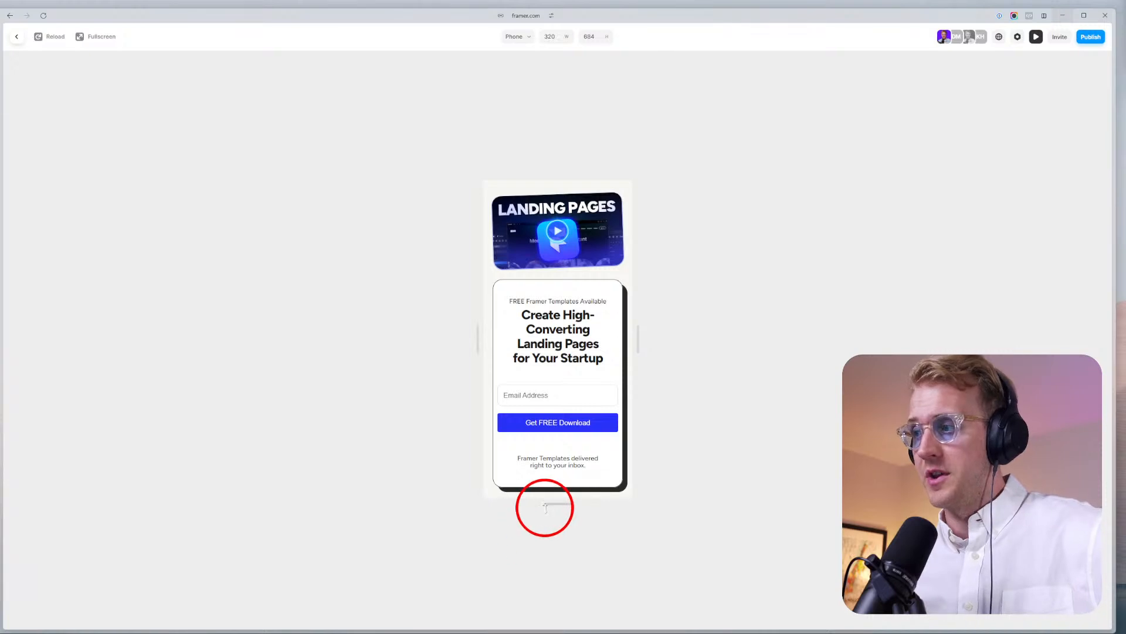
{"action": "left_click_drag", "start_coordinate": [545, 508], "coordinate": [558, 565]}
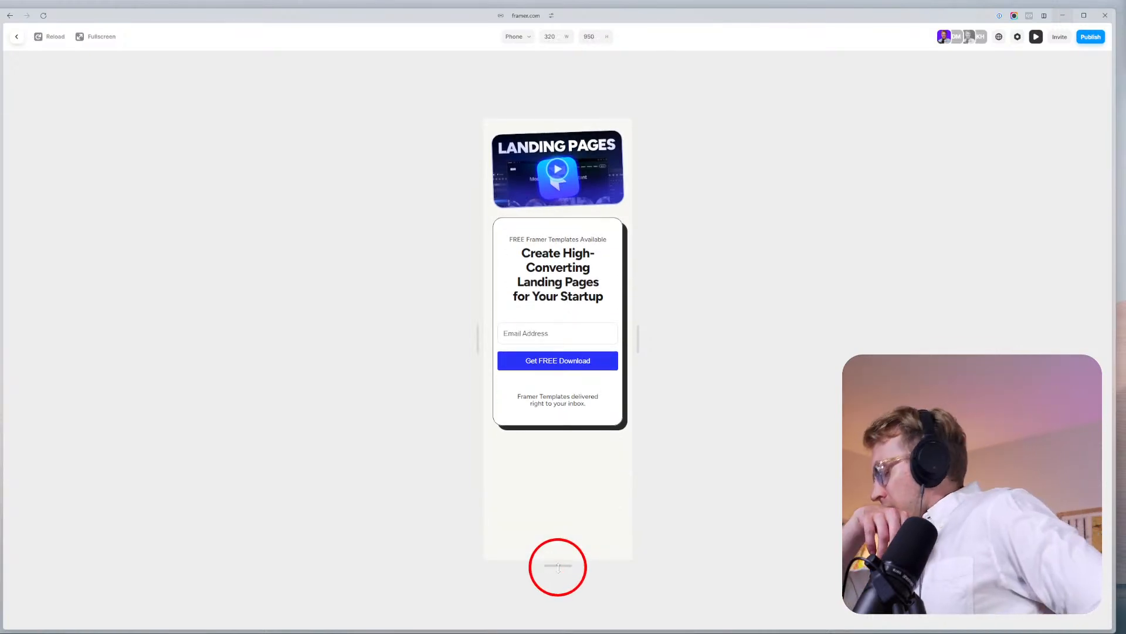
{"action": "left_click", "coordinate": [1034, 38]}
{"action": "left_click_drag", "start_coordinate": [603, 159], "coordinate": [410, 124]}
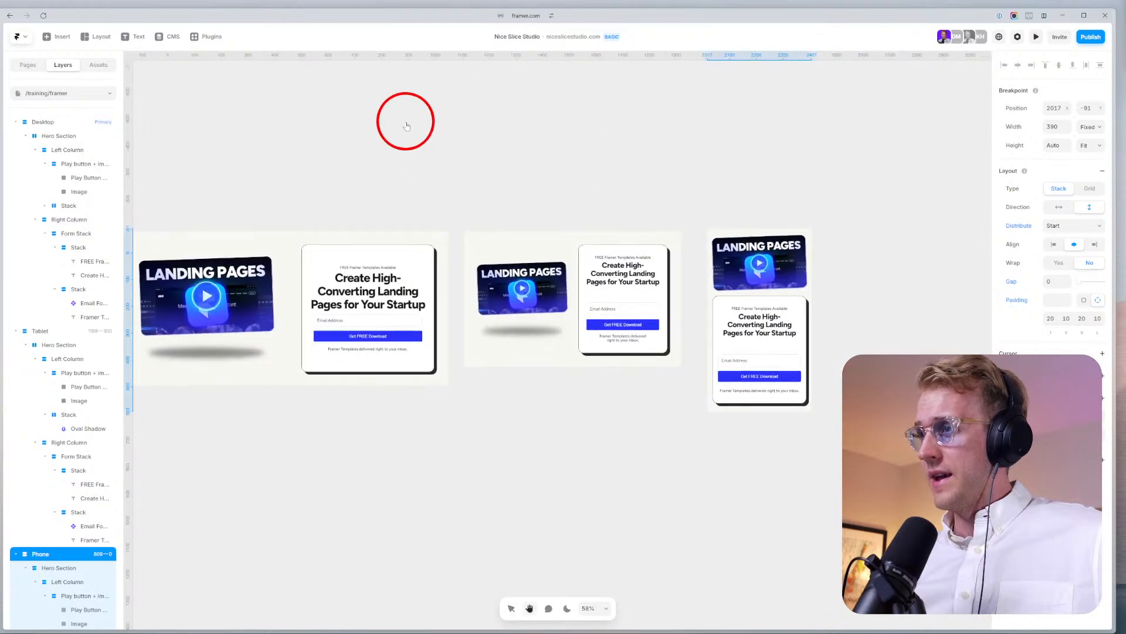
{"action": "left_click_drag", "start_coordinate": [509, 493], "coordinate": [550, 480]}
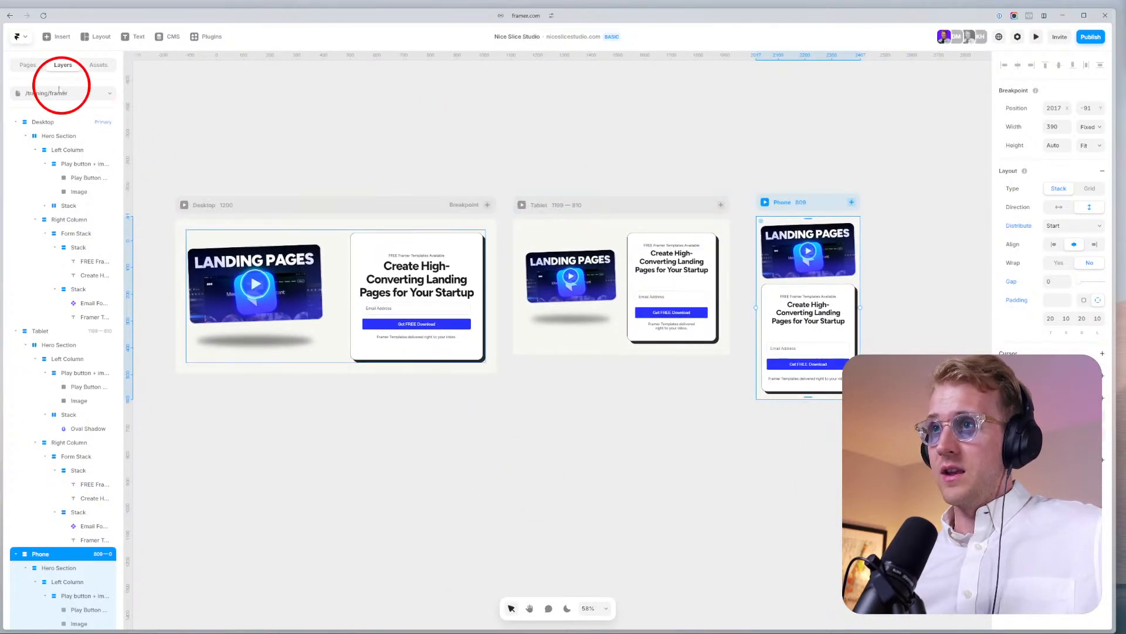
{"action": "left_click", "coordinate": [365, 467]}
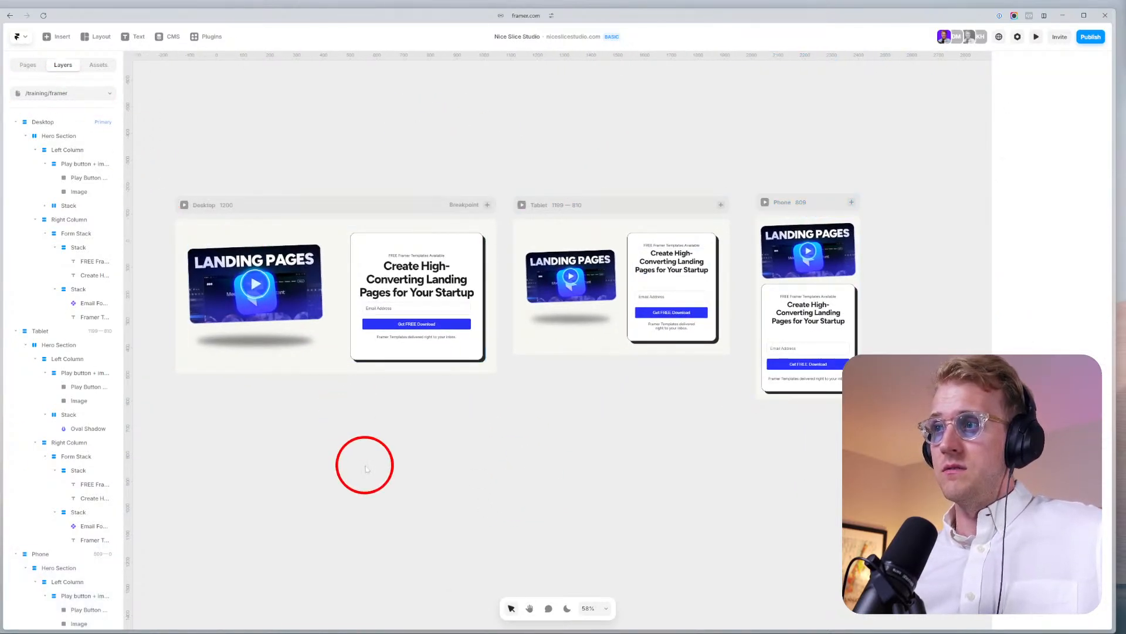
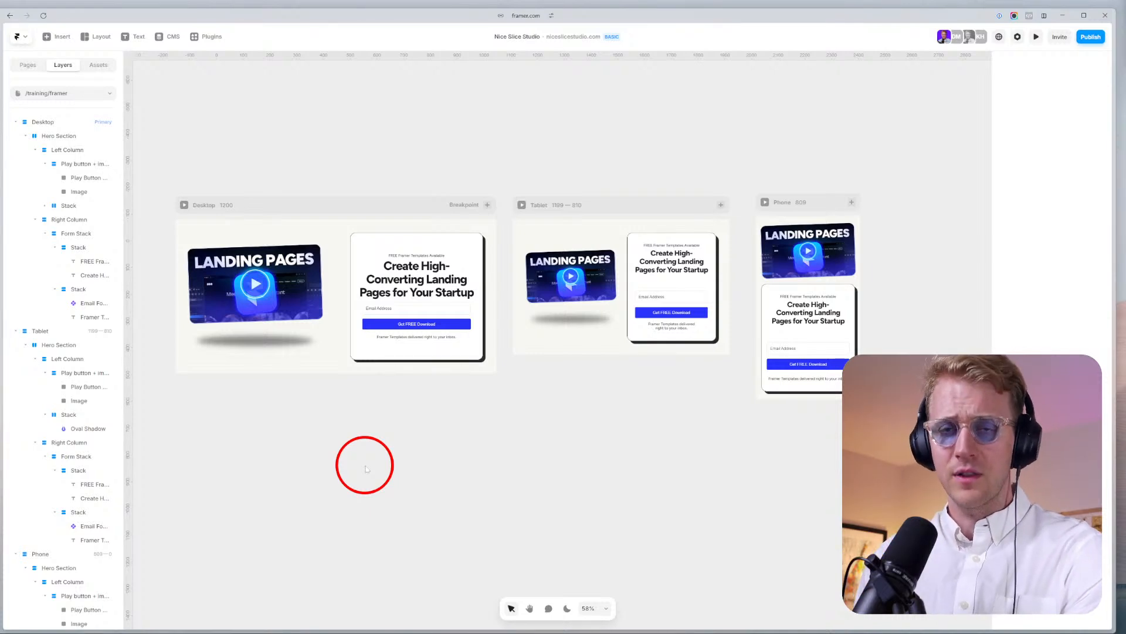
Examine the Desktop hero section's headline, video image and the small text above the headline.
{"action": "scroll", "coordinate": [411, 469], "scroll_direction": "left", "scroll_amount": 4}
{"action": "scroll", "coordinate": [410, 469], "scroll_direction": "up", "scroll_amount": 1}
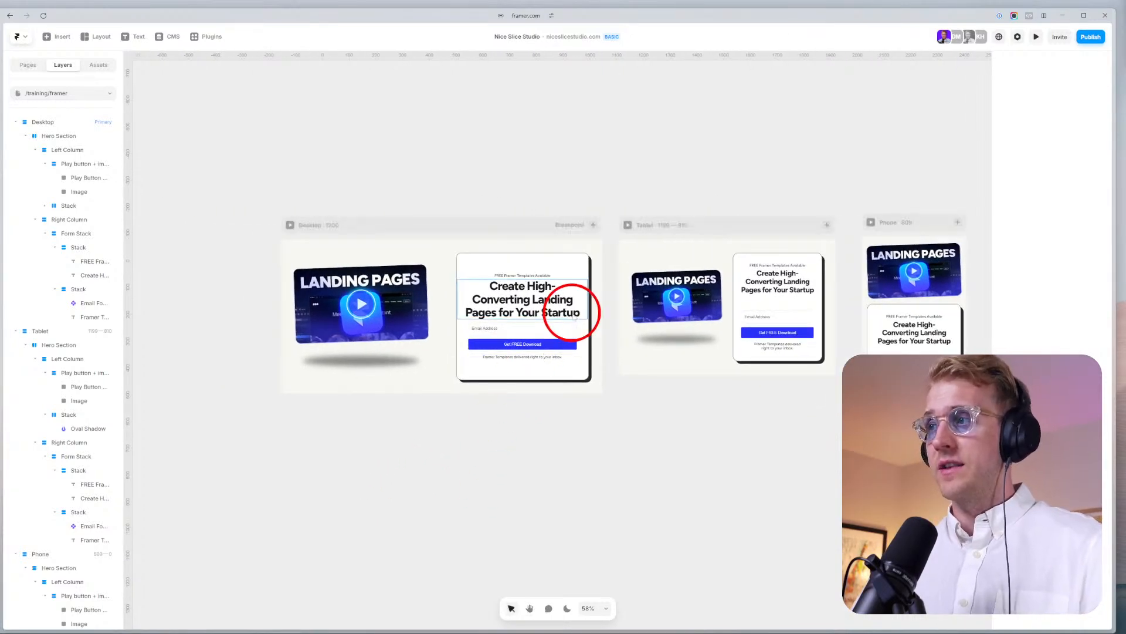
{"action": "scroll", "coordinate": [547, 314], "scroll_direction": "up", "scroll_amount": 3}
{"action": "scroll", "coordinate": [496, 314], "scroll_direction": "left", "scroll_amount": 2}
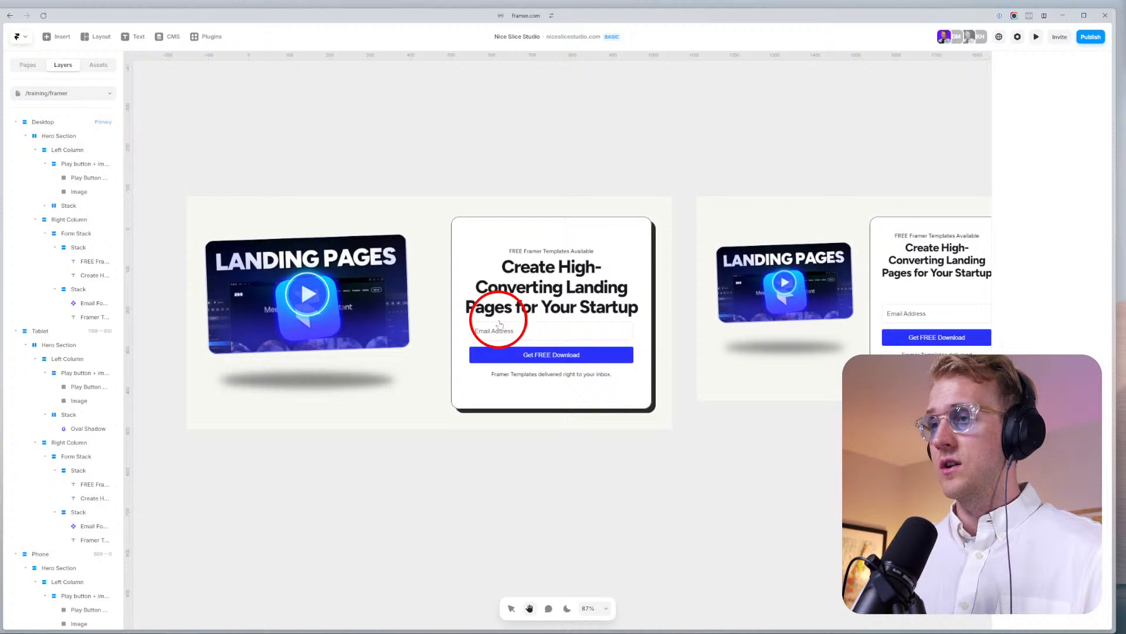
{"action": "left_click", "coordinate": [535, 288]}
{"action": "double_click", "coordinate": [535, 289]}
{"action": "left_click", "coordinate": [534, 287]}
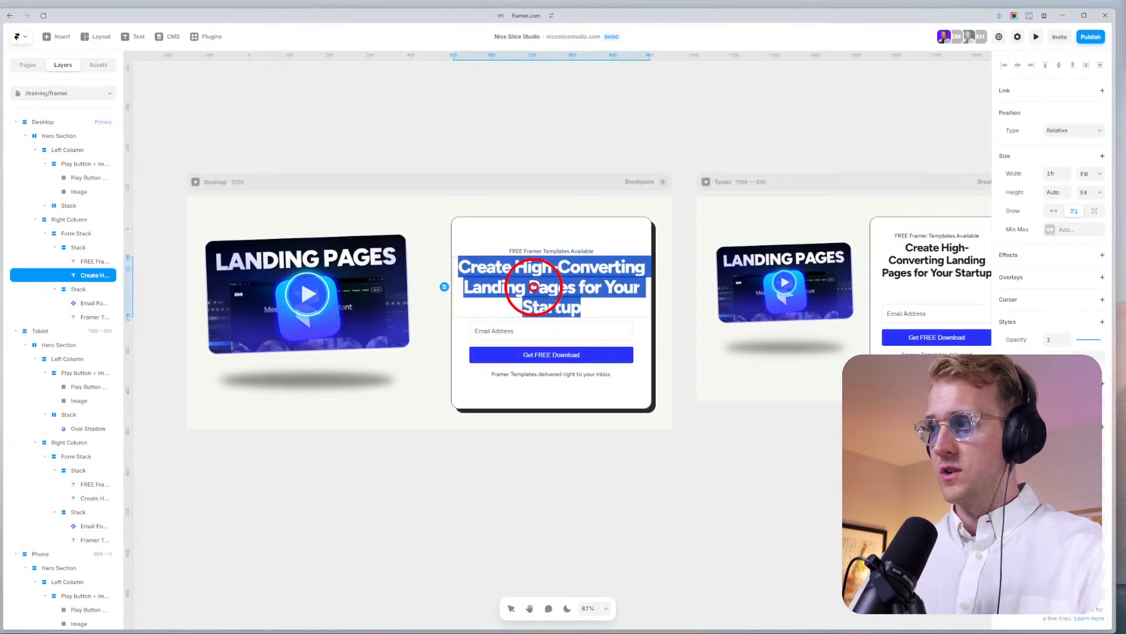
{"action": "left_click", "coordinate": [445, 501]}
{"action": "left_click", "coordinate": [331, 267]}
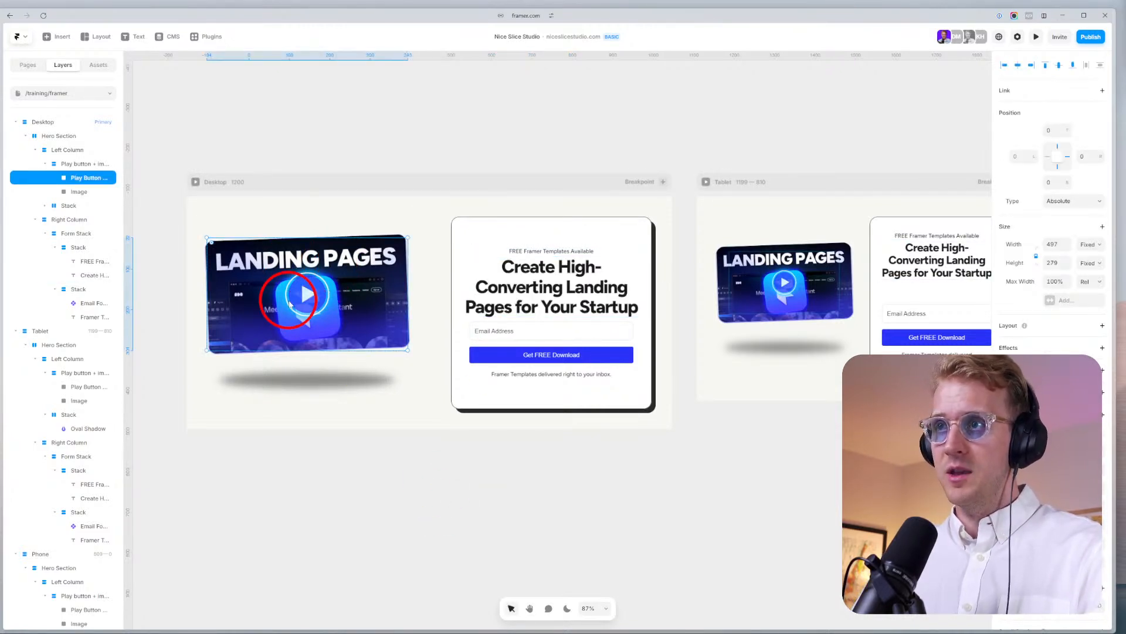
{"action": "left_click", "coordinate": [302, 523]}
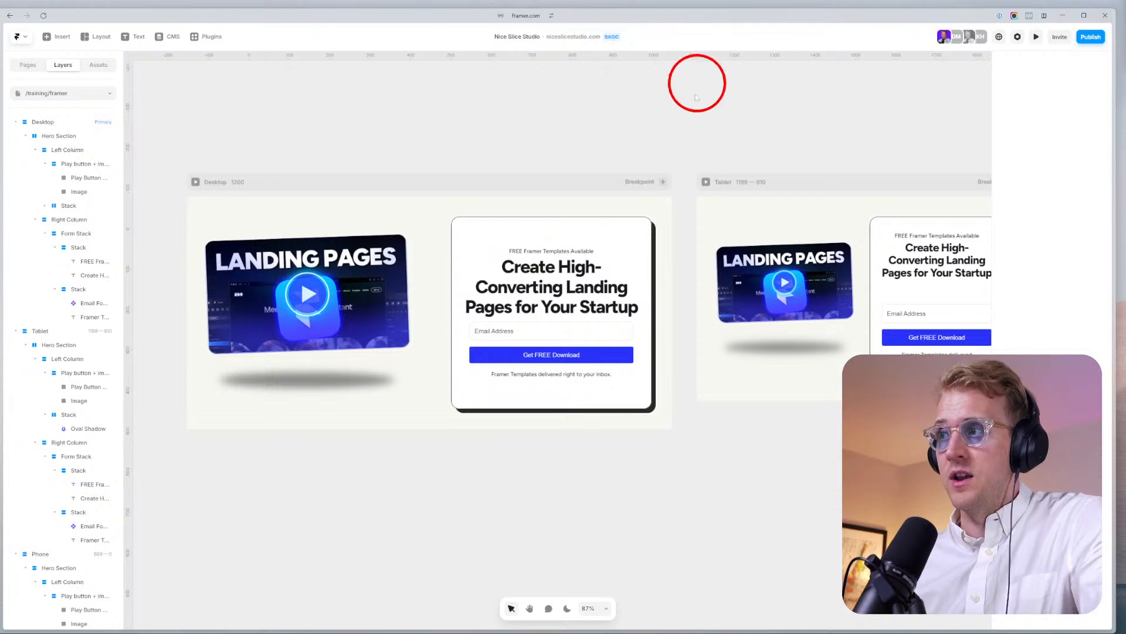
{"action": "left_click", "coordinate": [537, 252]}
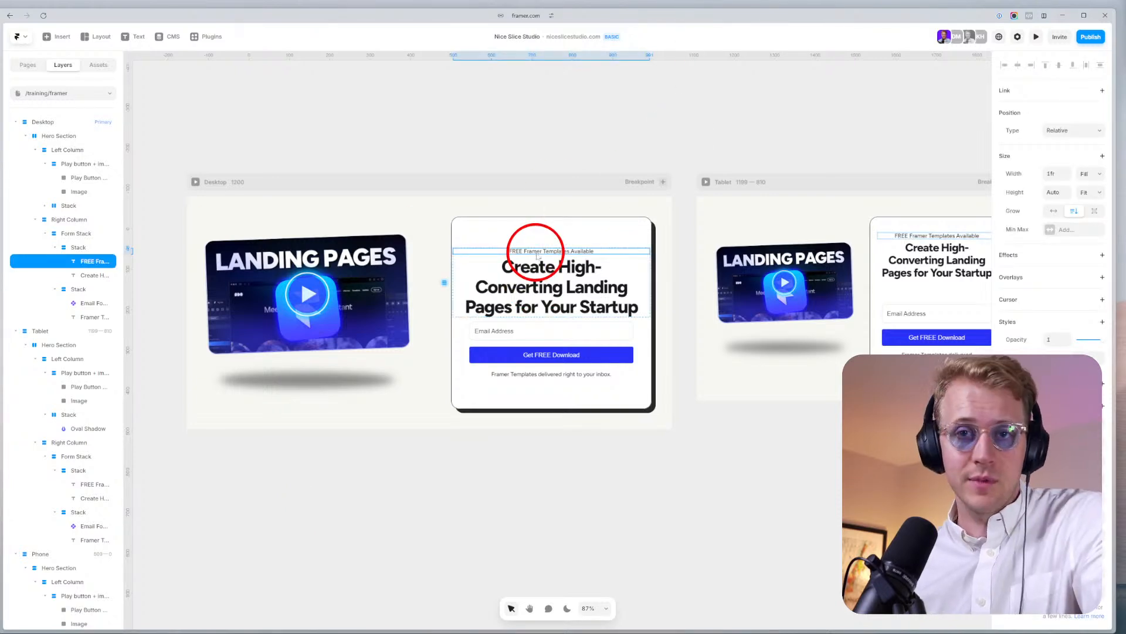
{"action": "left_click", "coordinate": [527, 275]}
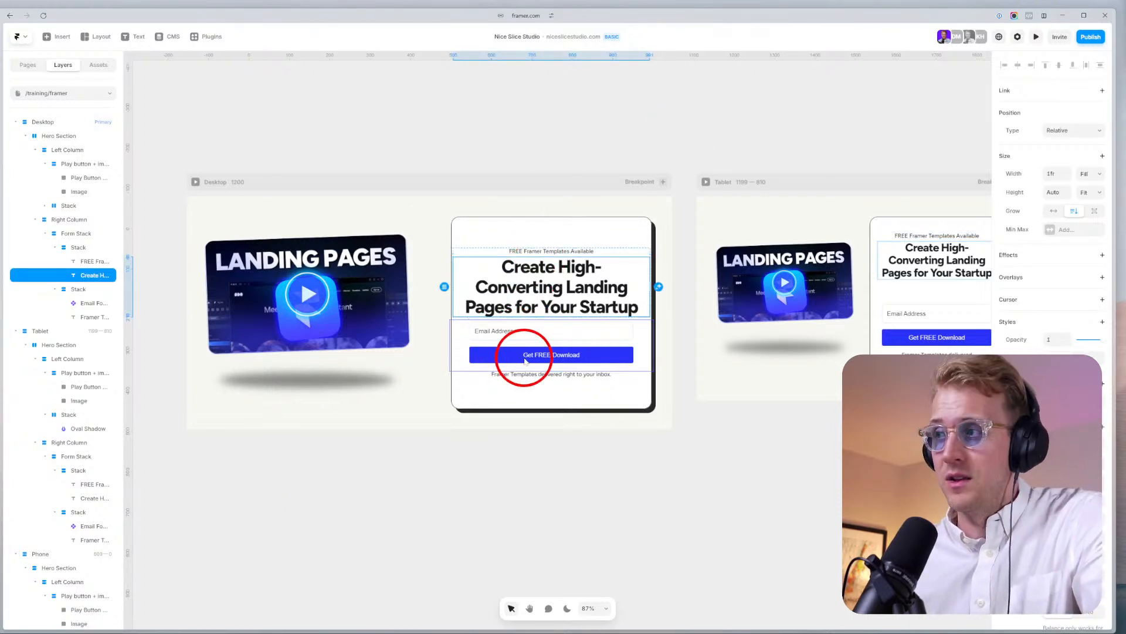
{"action": "left_click", "coordinate": [376, 425]}
Try the Blue color style as the Desktop breakpoint's background fill and undo the change.
{"action": "left_click", "coordinate": [298, 179]}
{"action": "left_click", "coordinate": [1066, 388]}
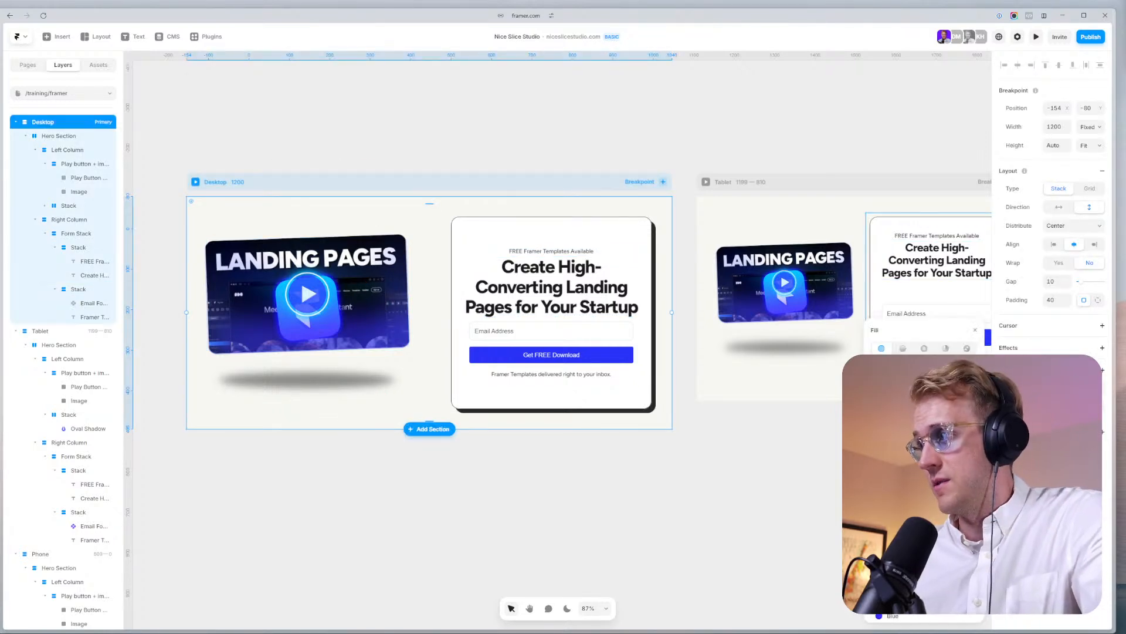
{"action": "left_click", "coordinate": [893, 615]}
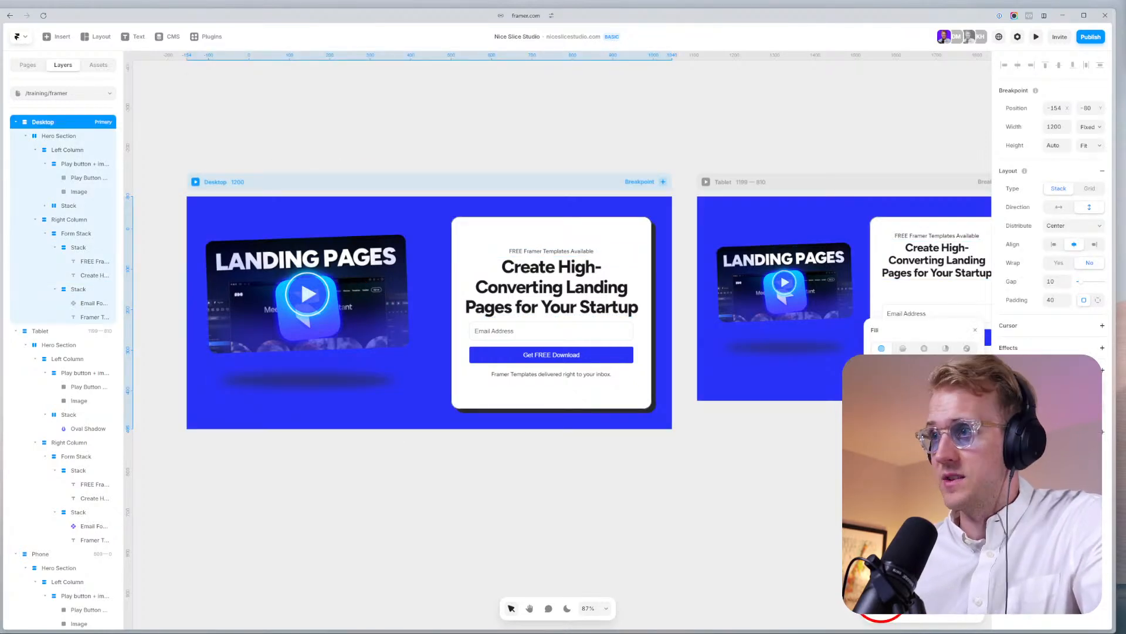
{"action": "left_click", "coordinate": [537, 484]}
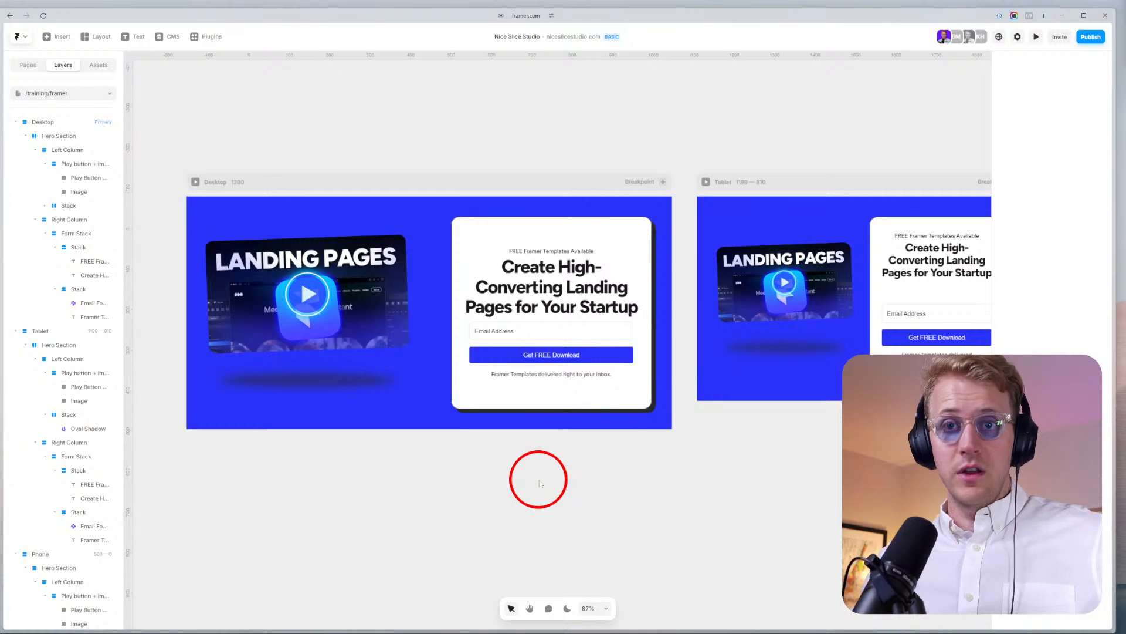
{"action": "key", "text": "ctrl+z"}
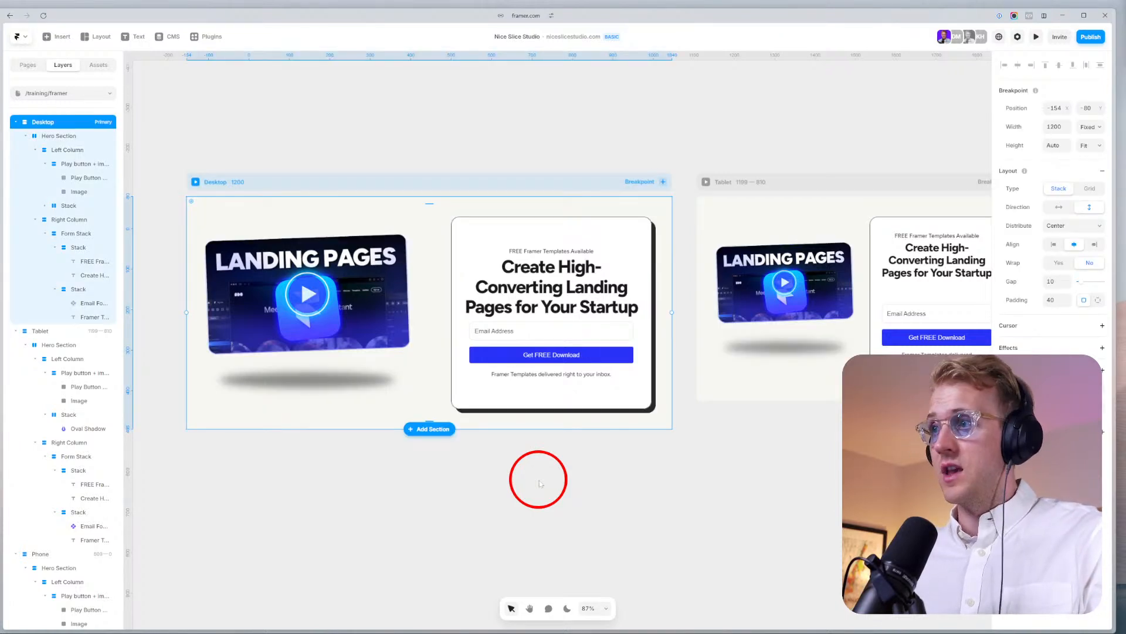
{"action": "left_click", "coordinate": [619, 464]}
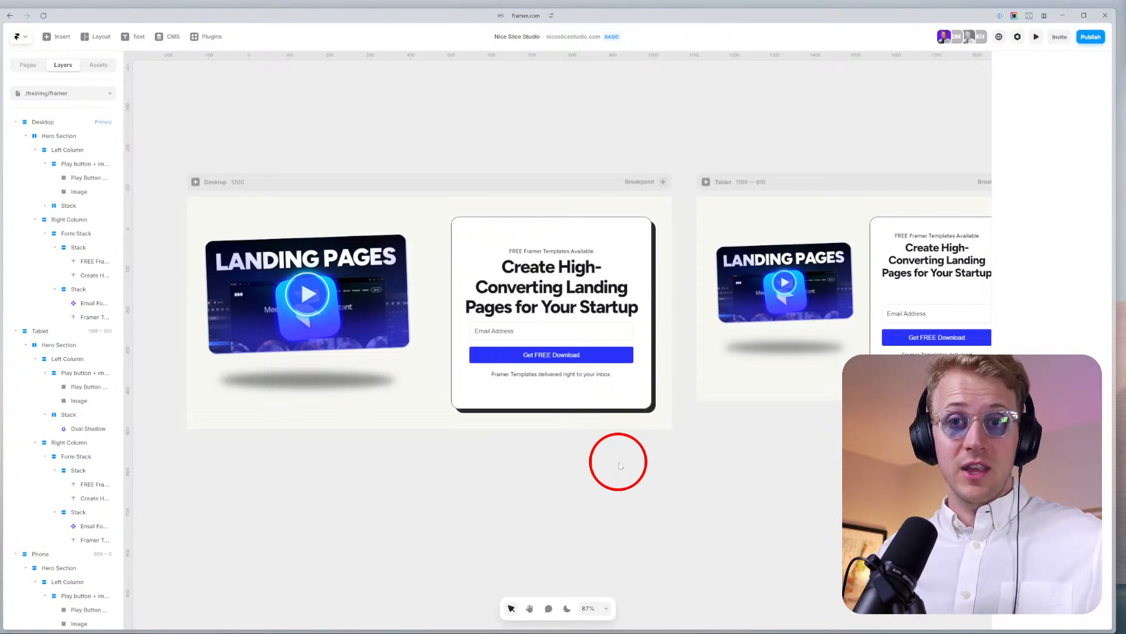
{"action": "scroll", "coordinate": [664, 445], "scroll_direction": "right", "scroll_amount": 5}
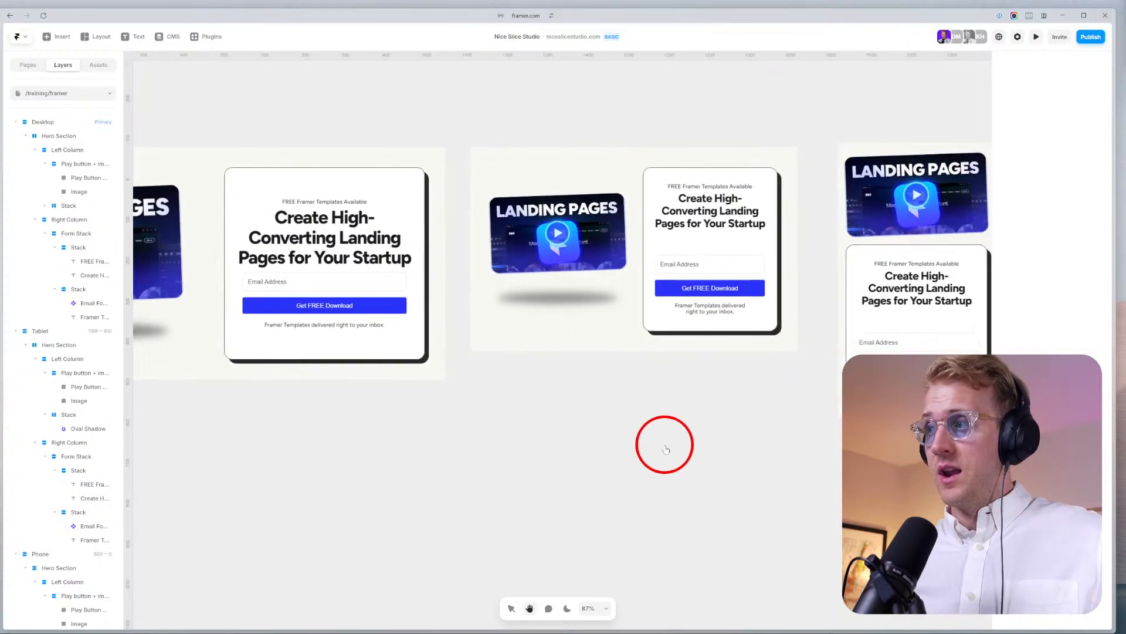
{"action": "scroll", "coordinate": [346, 256], "scroll_direction": "right", "scroll_amount": 5}
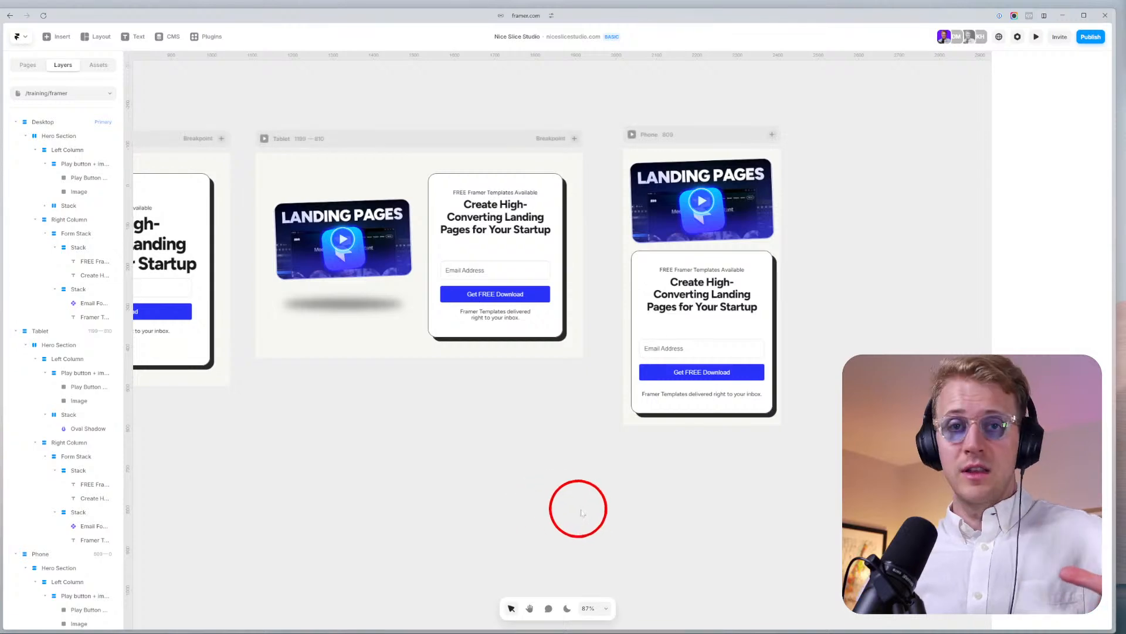
{"action": "scroll", "coordinate": [448, 515], "scroll_direction": "left", "scroll_amount": 3}
{"action": "scroll", "coordinate": [480, 536], "scroll_direction": "left", "scroll_amount": 3}
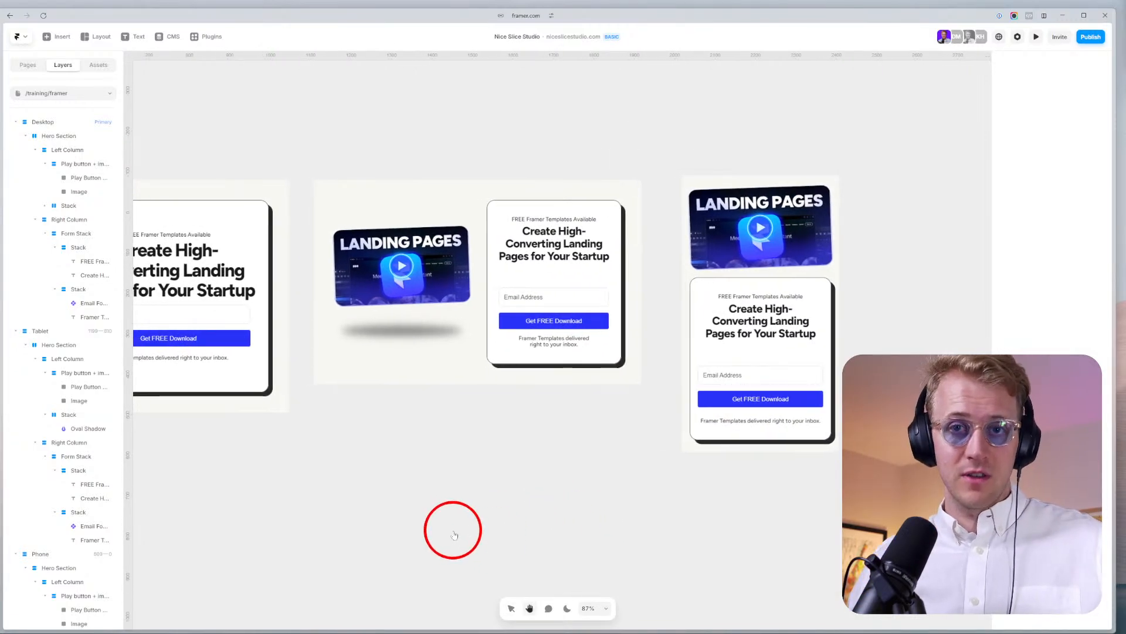
{"action": "scroll", "coordinate": [511, 540], "scroll_direction": "left", "scroll_amount": 5}
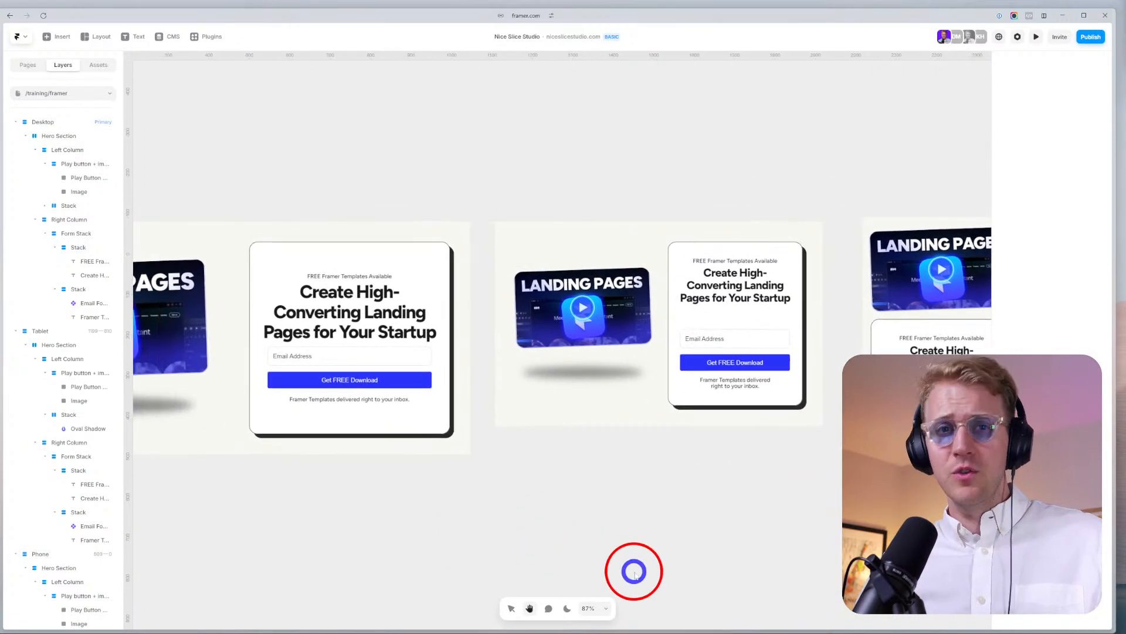
Open the /500k page in the /training folder.
{"action": "scroll", "coordinate": [554, 551], "scroll_direction": "left", "scroll_amount": 4}
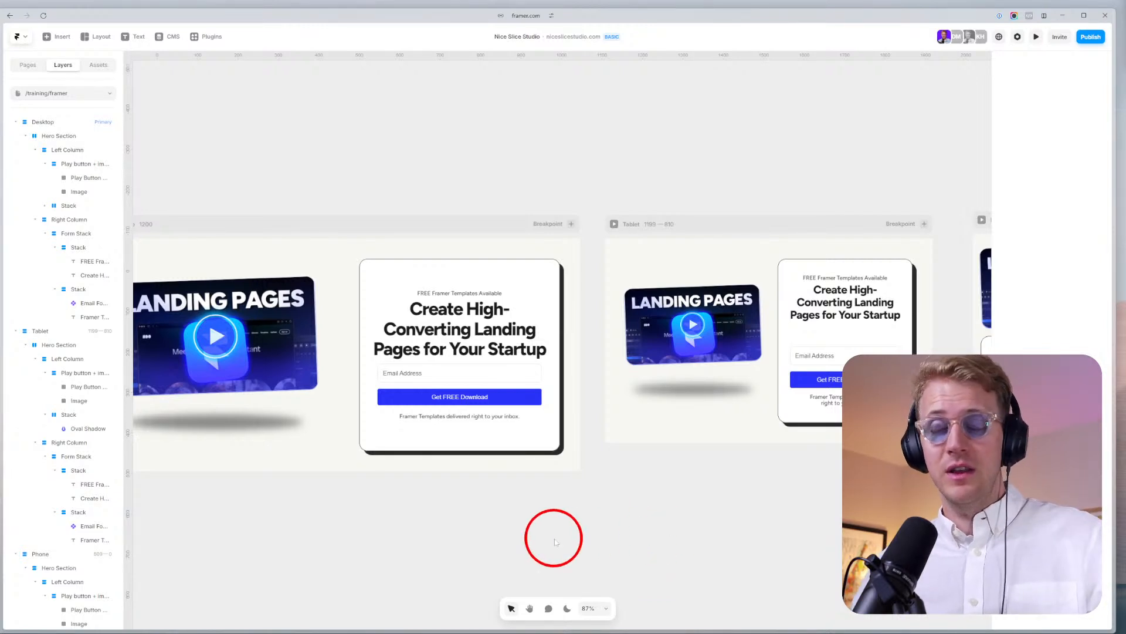
{"action": "scroll", "coordinate": [302, 486], "scroll_direction": "left", "scroll_amount": 2}
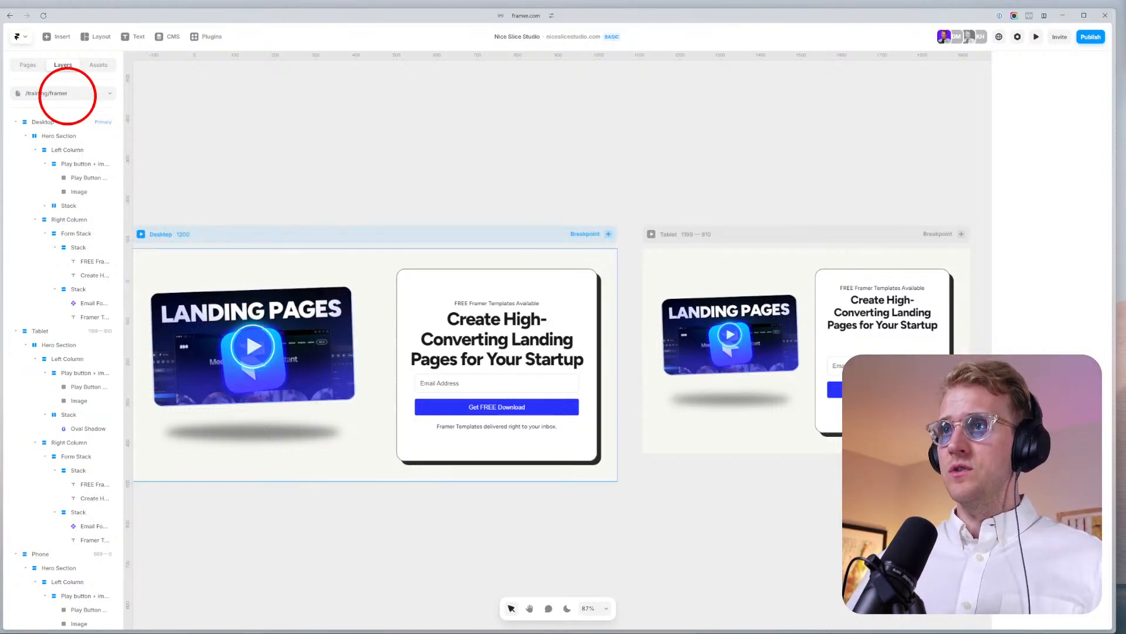
{"action": "left_click", "coordinate": [69, 93]}
{"action": "scroll", "coordinate": [57, 180], "scroll_direction": "down", "scroll_amount": 2}
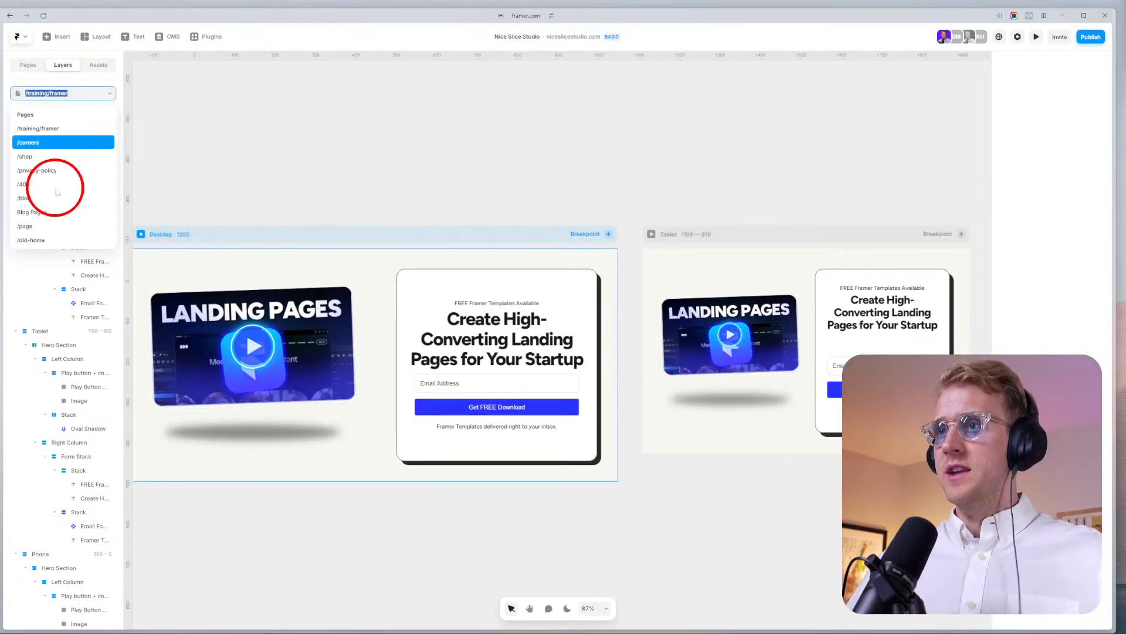
{"action": "left_click", "coordinate": [27, 65]}
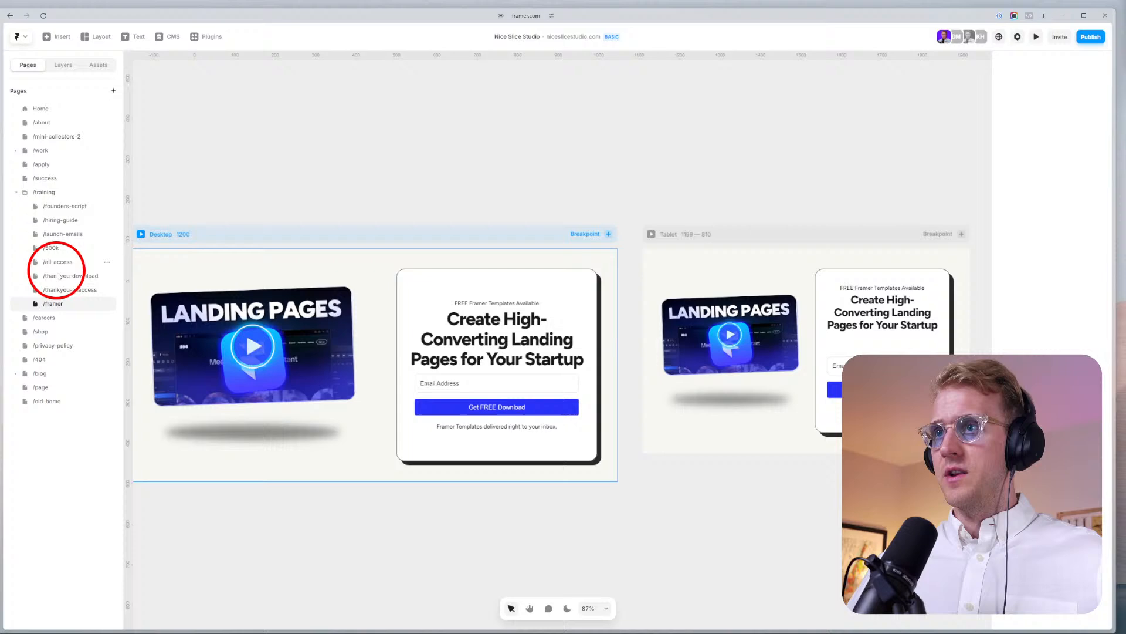
{"action": "left_click", "coordinate": [50, 248]}
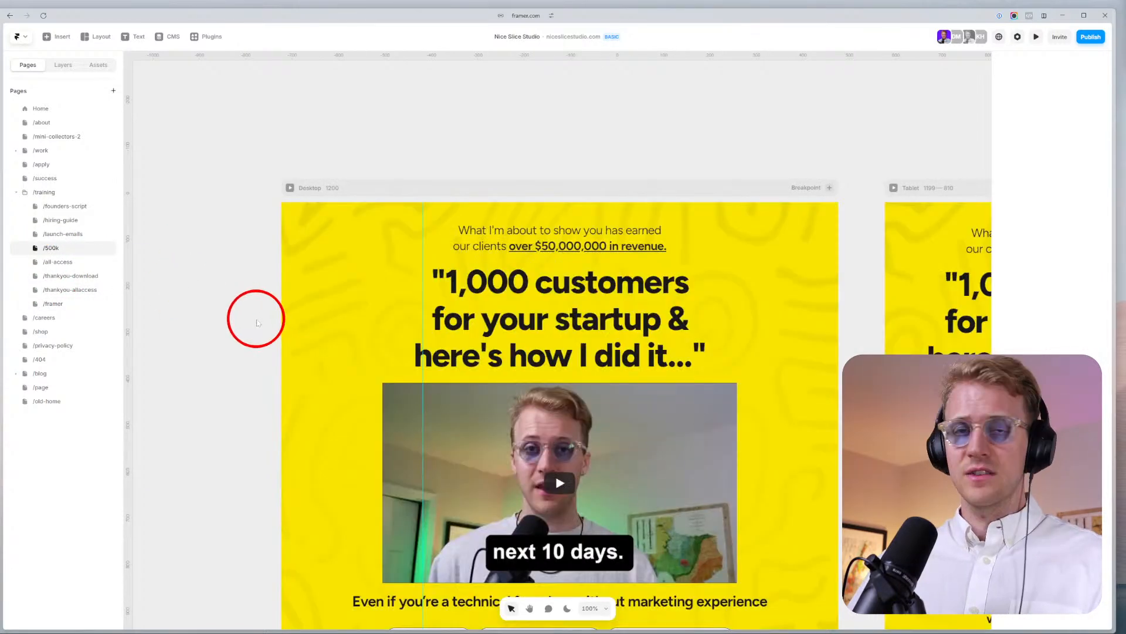
Examine the /500k page's yellow hero, startup founder card, $500K SaaS Launch Kit introduction and testimonials on the Desktop breakpoint.
{"action": "scroll", "coordinate": [253, 338], "scroll_direction": "down", "scroll_amount": 3}
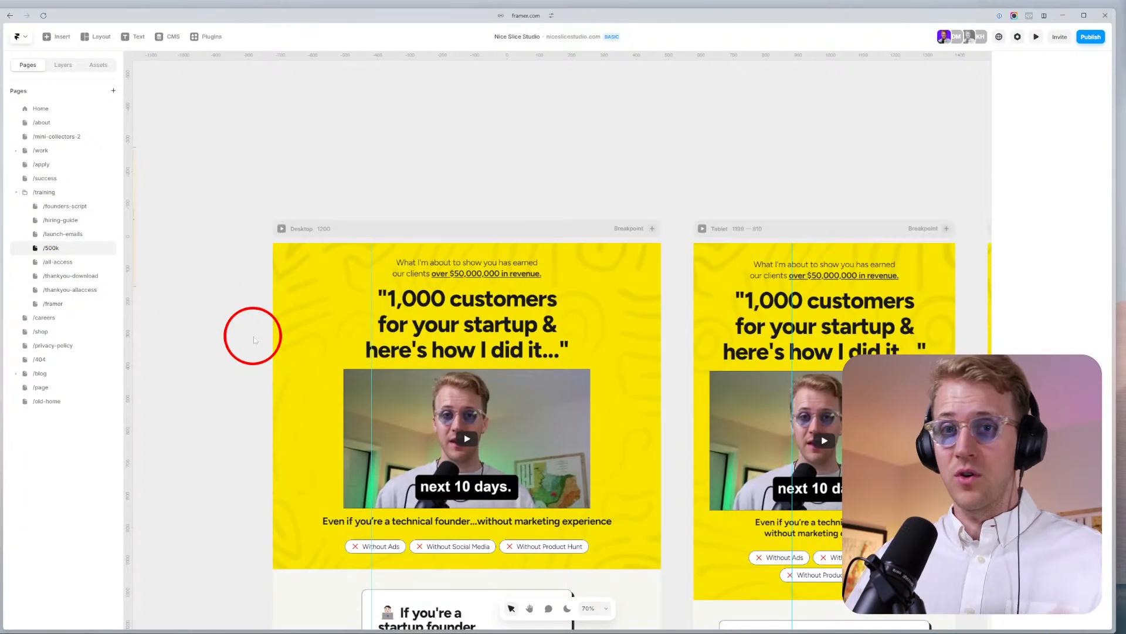
{"action": "scroll", "coordinate": [253, 338], "scroll_direction": "down", "scroll_amount": 3}
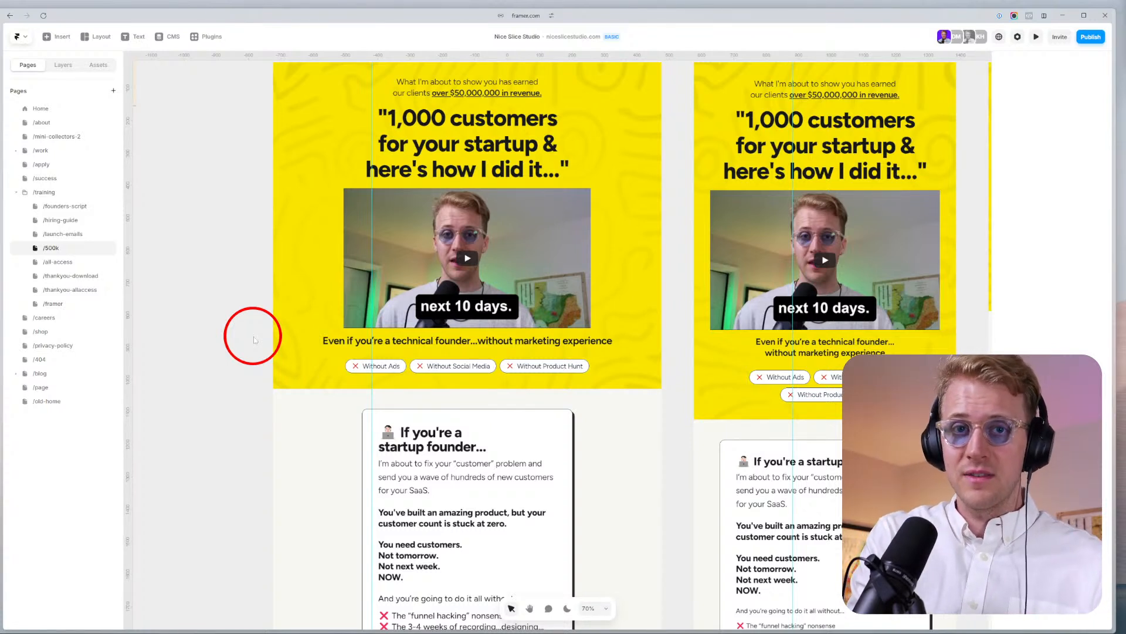
{"action": "scroll", "coordinate": [206, 305], "scroll_direction": "down", "scroll_amount": 3}
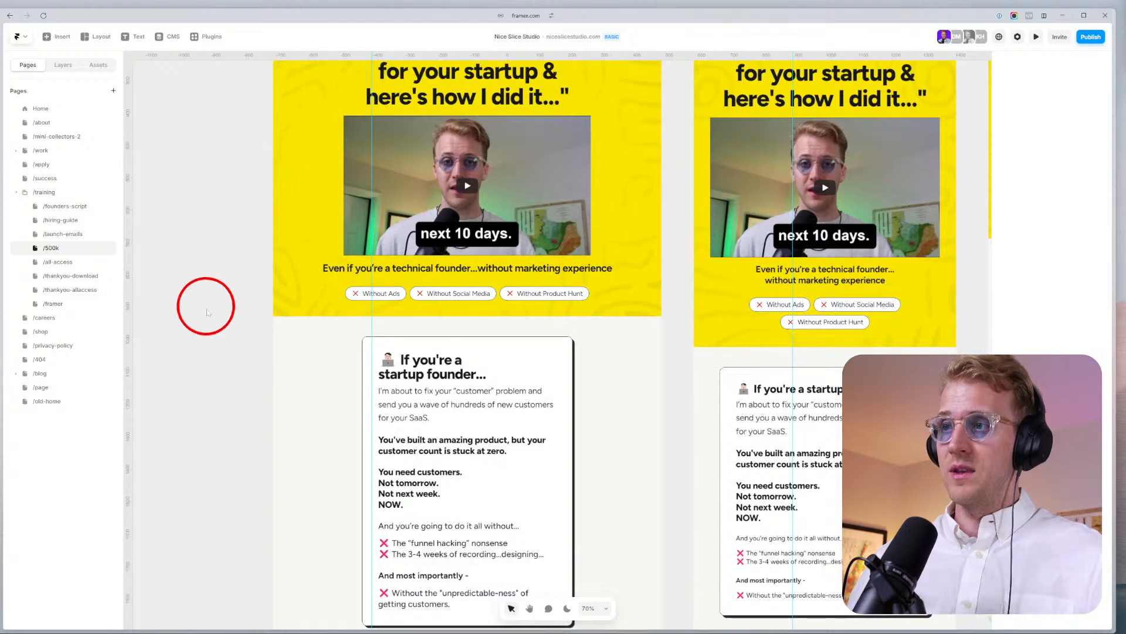
{"action": "scroll", "coordinate": [206, 319], "scroll_direction": "down", "scroll_amount": 15}
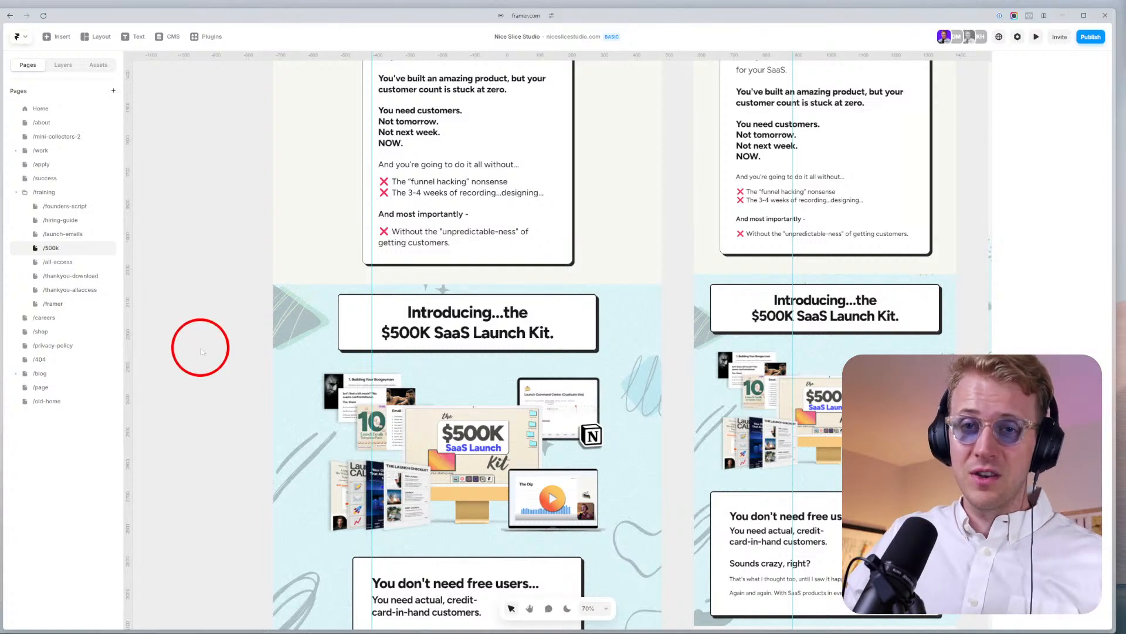
{"action": "scroll", "coordinate": [200, 350], "scroll_direction": "down", "scroll_amount": 1}
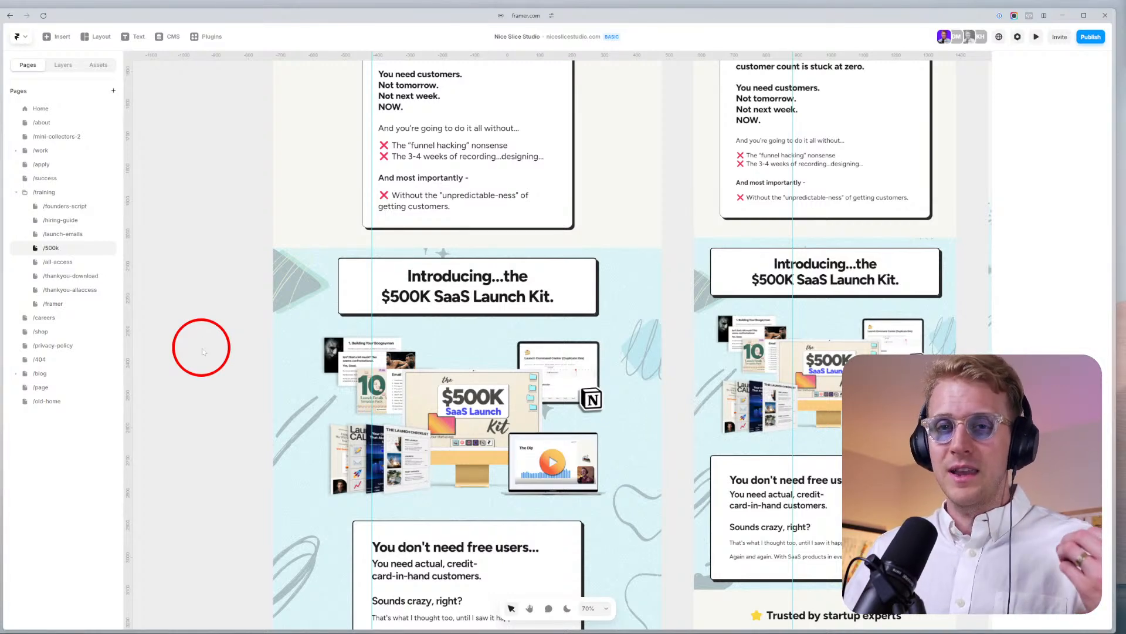
{"action": "scroll", "coordinate": [202, 351], "scroll_direction": "down", "scroll_amount": 2}
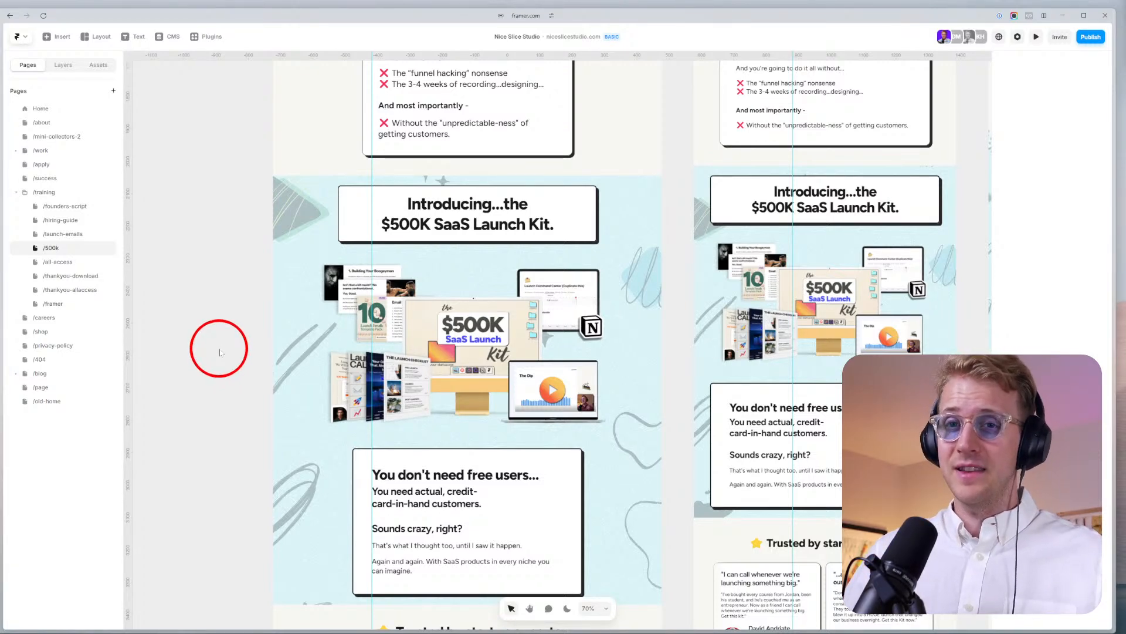
{"action": "scroll", "coordinate": [220, 352], "scroll_direction": "down", "scroll_amount": 10}
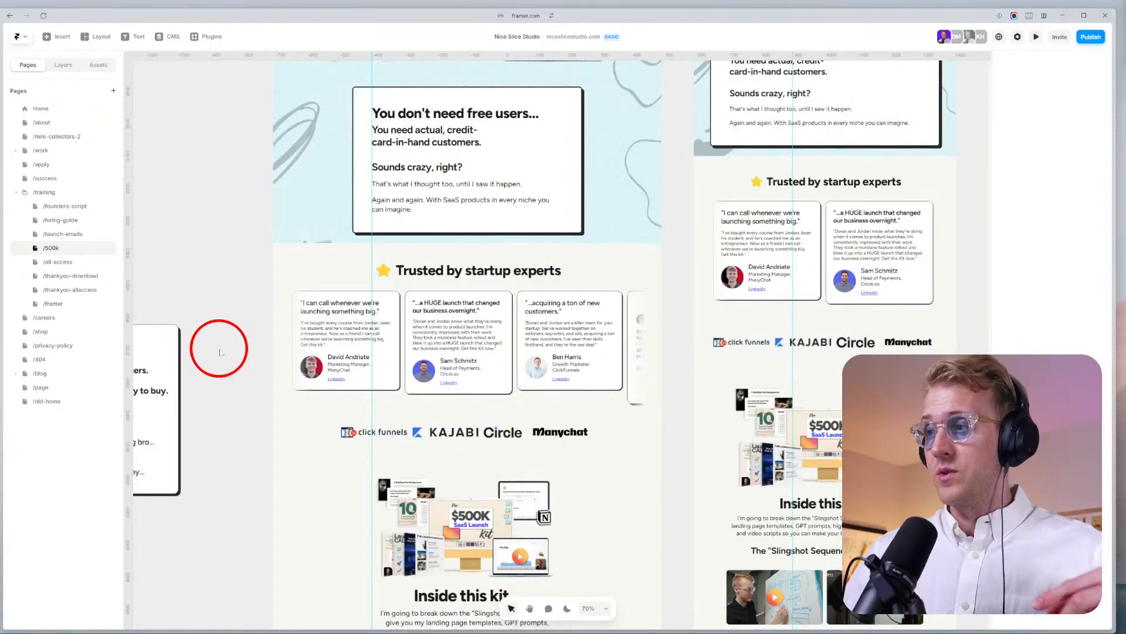
{"action": "scroll", "coordinate": [220, 352], "scroll_direction": "down", "scroll_amount": 9}
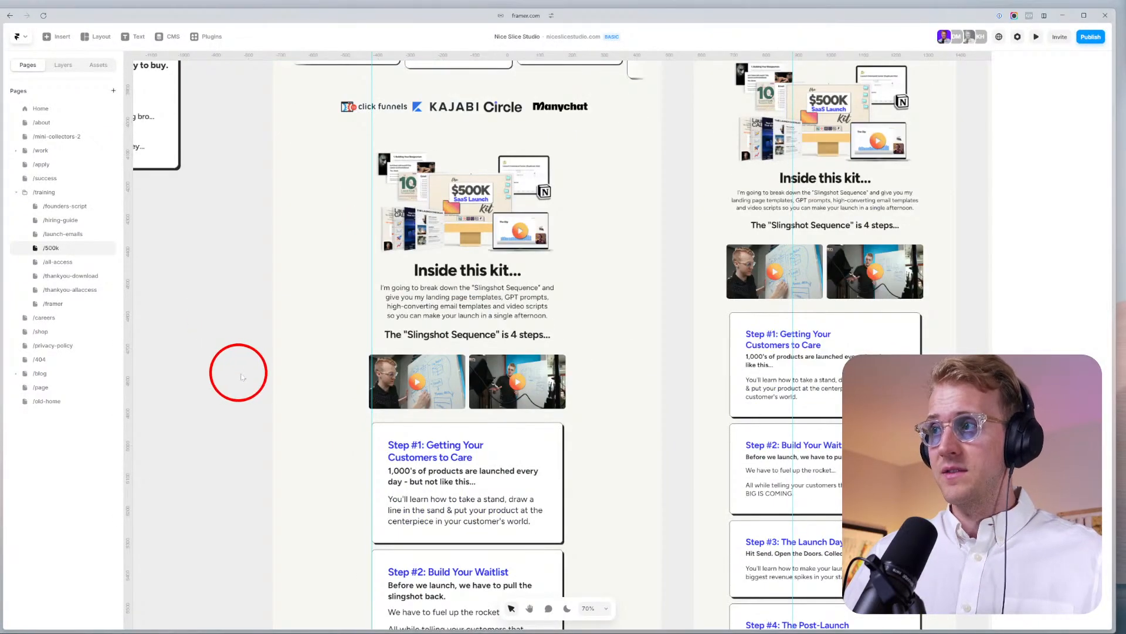
Examine the Slingshot Sequence step cards and the Bonus #1 to Bonus #3 cards, including their value badges and linking text.
{"action": "scroll", "coordinate": [237, 372], "scroll_direction": "down", "scroll_amount": 5}
{"action": "scroll", "coordinate": [247, 376], "scroll_direction": "down", "scroll_amount": 6}
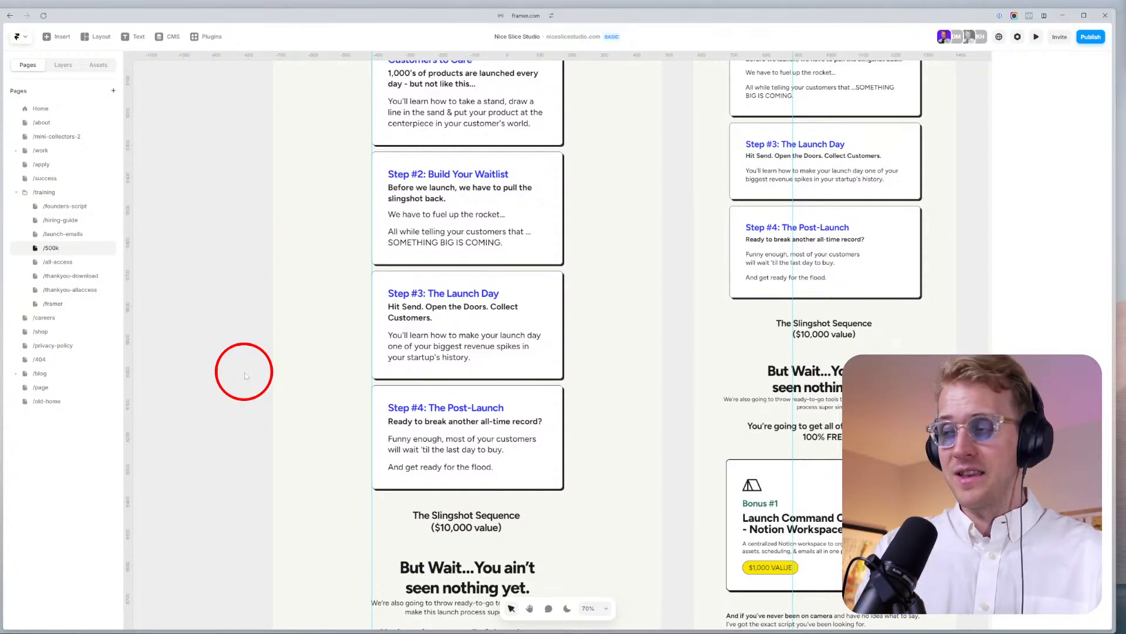
{"action": "scroll", "coordinate": [258, 361], "scroll_direction": "down", "scroll_amount": 10}
{"action": "scroll", "coordinate": [329, 356], "scroll_direction": "down", "scroll_amount": 12}
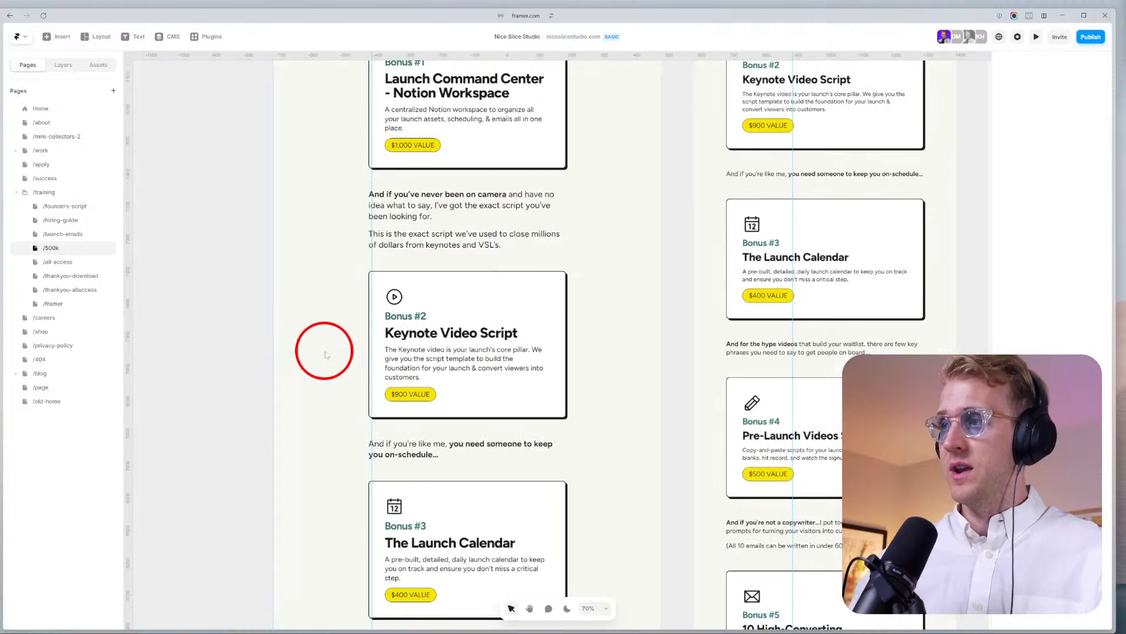
{"action": "scroll", "coordinate": [312, 349], "scroll_direction": "up", "scroll_amount": 5}
{"action": "scroll", "coordinate": [309, 365], "scroll_direction": "up", "scroll_amount": 4}
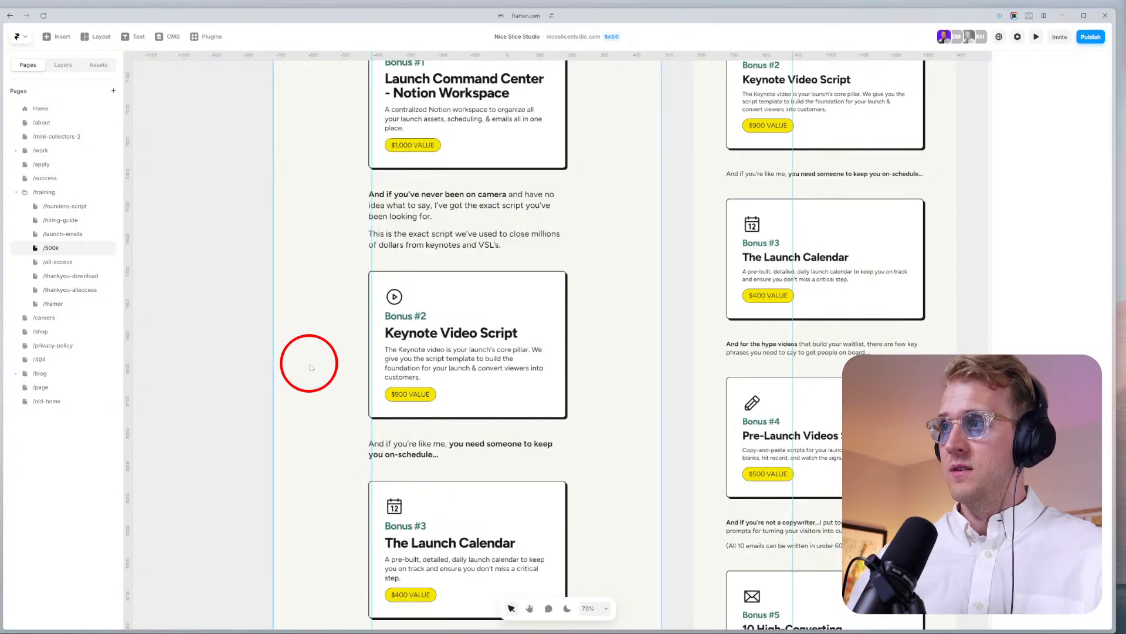
{"action": "scroll", "coordinate": [307, 367], "scroll_direction": "up", "scroll_amount": 4}
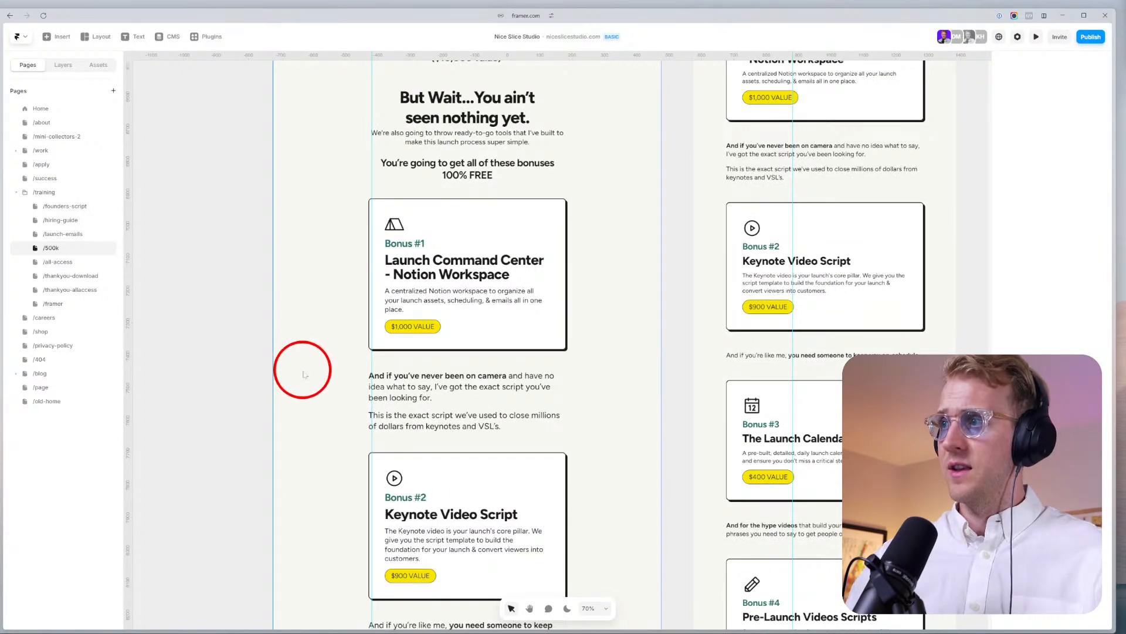
{"action": "scroll", "coordinate": [303, 371], "scroll_direction": "down", "scroll_amount": 4}
{"action": "scroll", "coordinate": [330, 387], "scroll_direction": "up", "scroll_amount": 1}
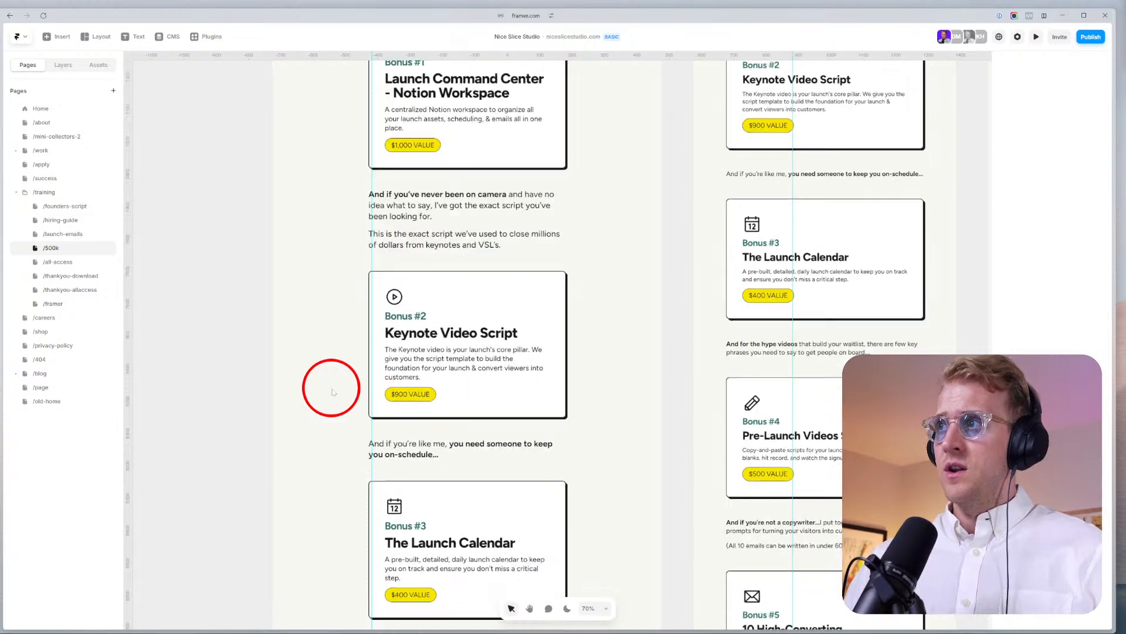
{"action": "scroll", "coordinate": [332, 392], "scroll_direction": "down", "scroll_amount": 1}
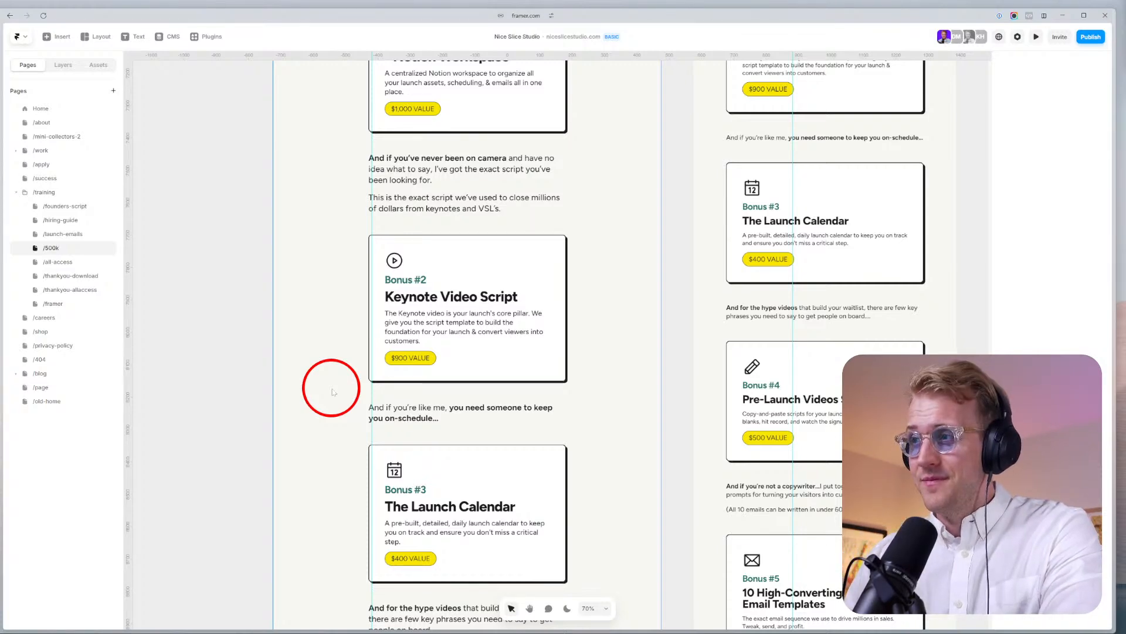
{"action": "scroll", "coordinate": [332, 392], "scroll_direction": "down", "scroll_amount": 3}
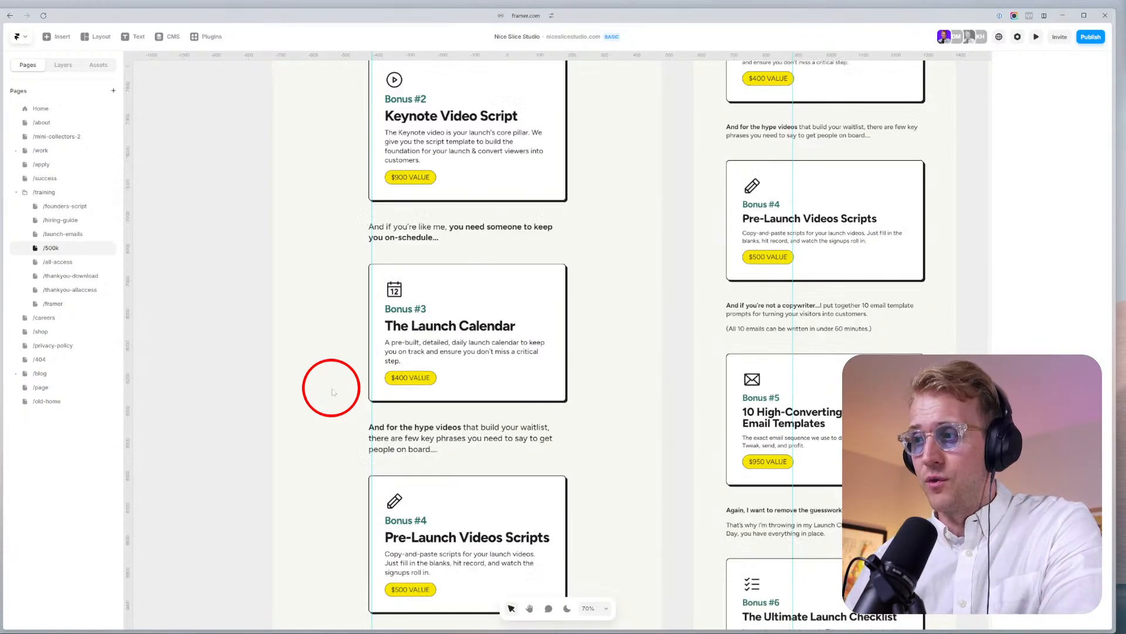
{"action": "scroll", "coordinate": [332, 391], "scroll_direction": "down", "scroll_amount": 1}
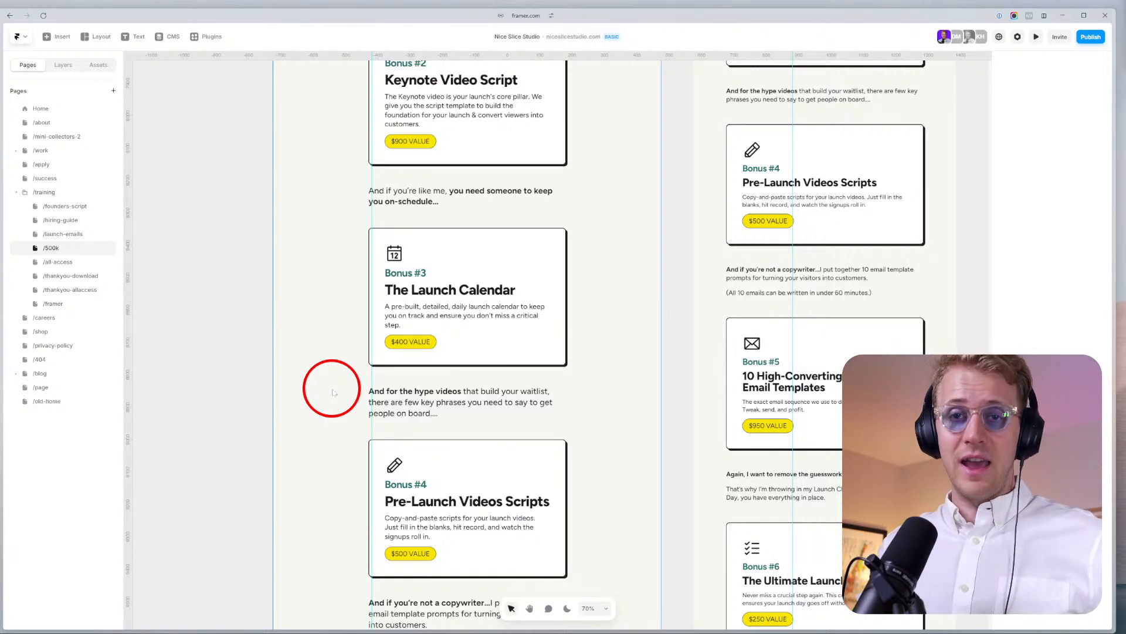
Examine the Bonus #4 to Bonus #6 cards for the video scripts, email templates and launch checklist.
{"action": "scroll", "coordinate": [332, 392], "scroll_direction": "down", "scroll_amount": 5}
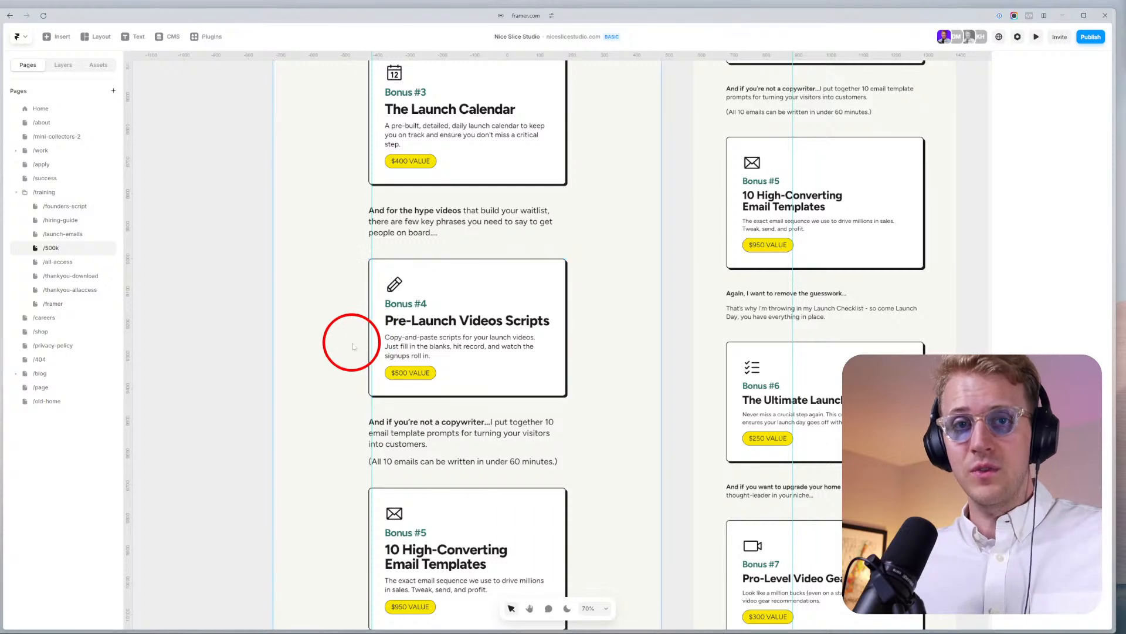
{"action": "scroll", "coordinate": [347, 356], "scroll_direction": "up", "scroll_amount": 2}
{"action": "scroll", "coordinate": [348, 356], "scroll_direction": "up", "scroll_amount": 2}
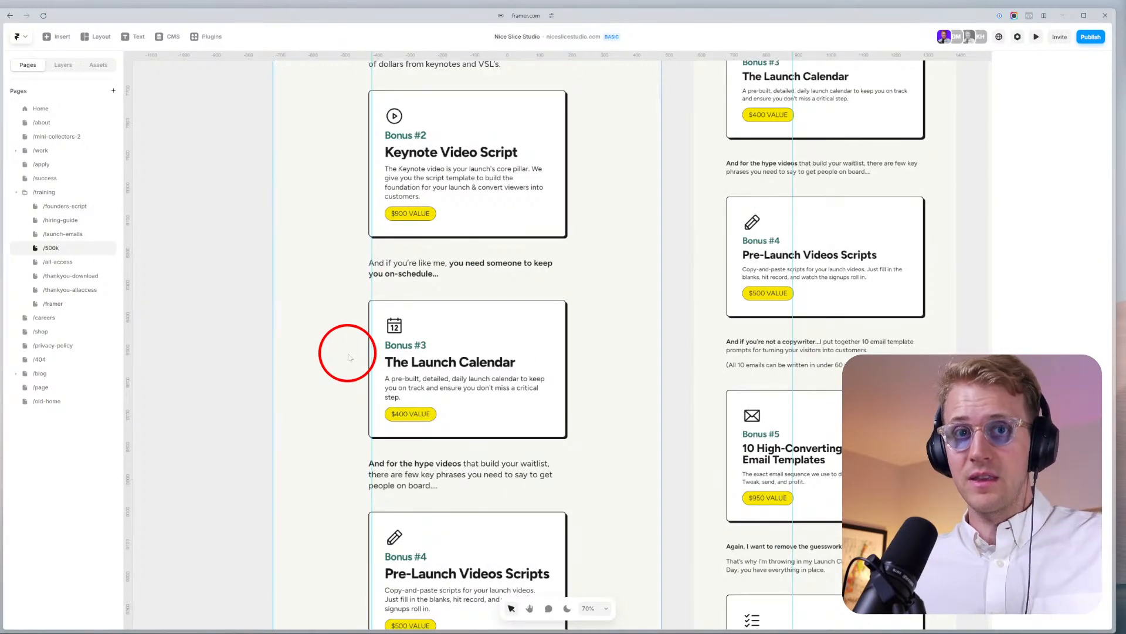
{"action": "scroll", "coordinate": [347, 356], "scroll_direction": "down", "scroll_amount": 3}
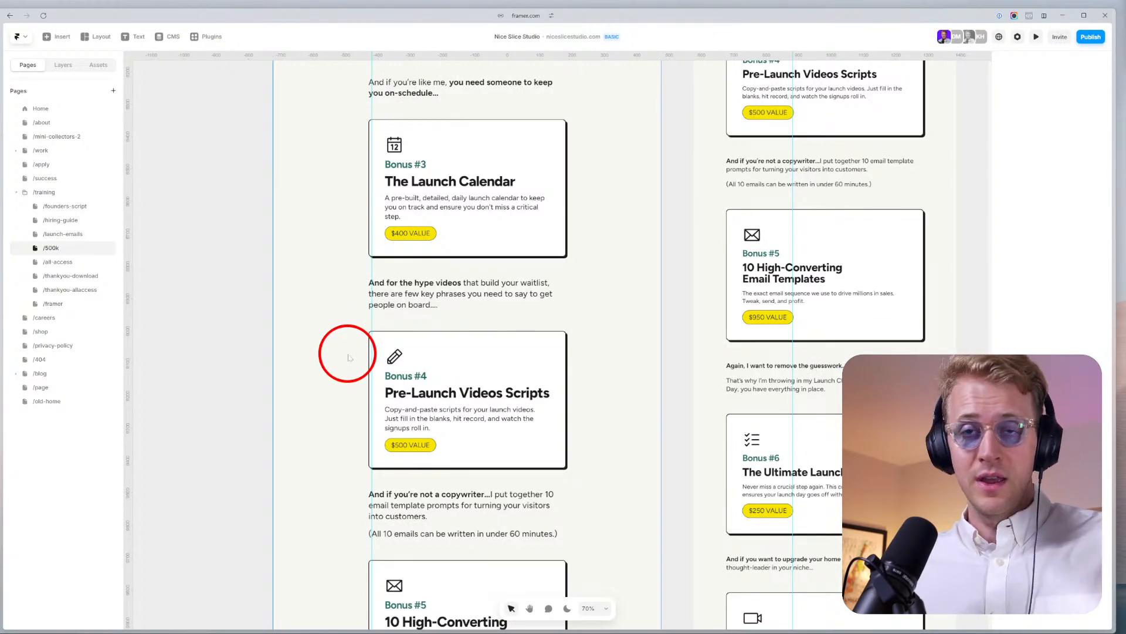
{"action": "scroll", "coordinate": [348, 357], "scroll_direction": "down", "scroll_amount": 1}
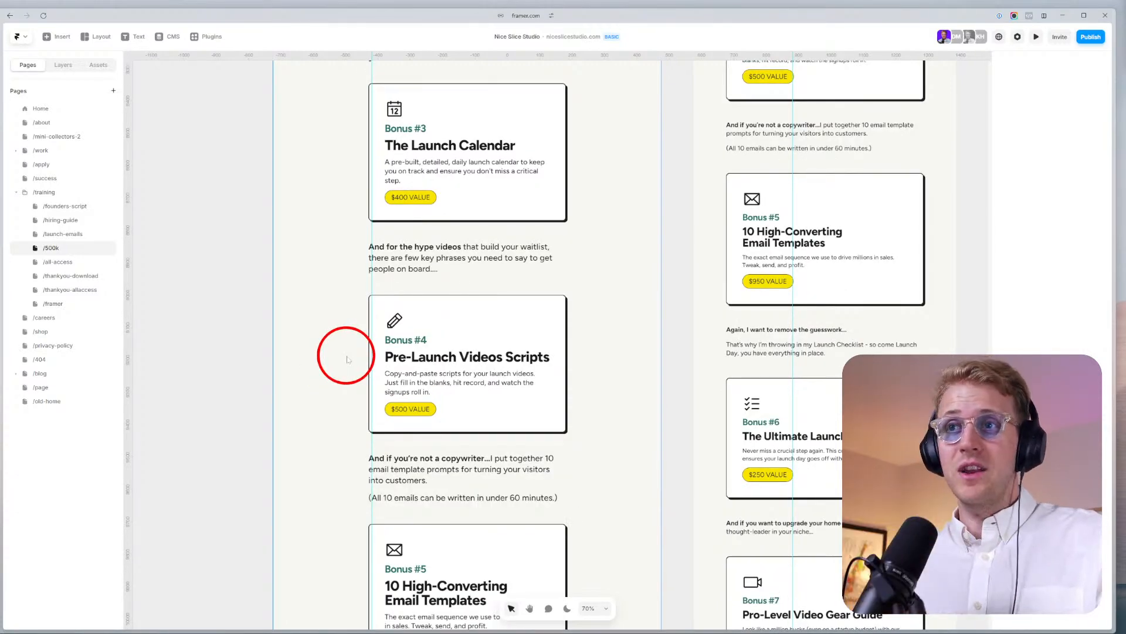
{"action": "scroll", "coordinate": [347, 358], "scroll_direction": "down", "scroll_amount": 1}
{"action": "scroll", "coordinate": [346, 359], "scroll_direction": "down", "scroll_amount": 7}
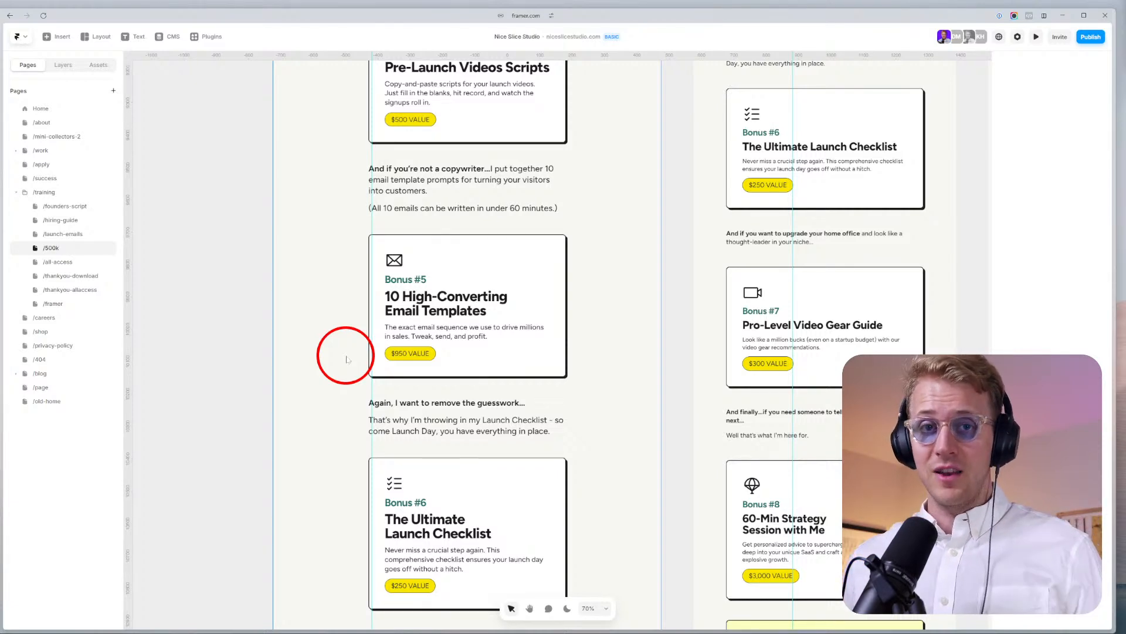
{"action": "scroll", "coordinate": [346, 359], "scroll_direction": "down", "scroll_amount": 5}
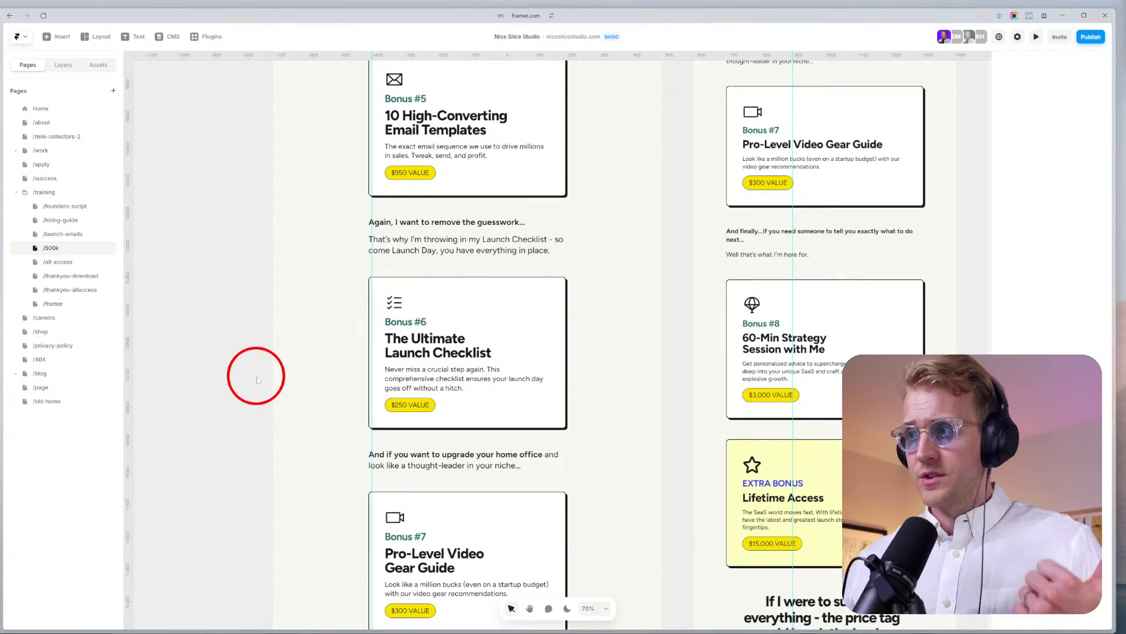
{"action": "scroll", "coordinate": [257, 379], "scroll_direction": "down", "scroll_amount": 1}
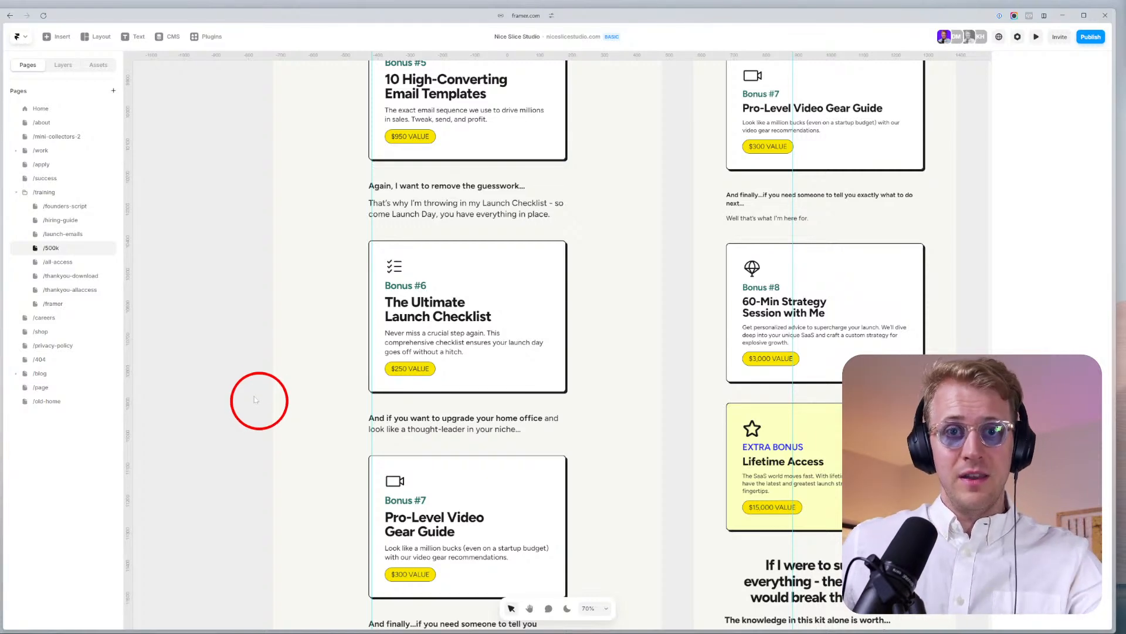
Examine the Bonus #7, Bonus #8 and Lifetime Access extra bonus cards leading into the price summary.
{"action": "scroll", "coordinate": [257, 395], "scroll_direction": "up", "scroll_amount": 2}
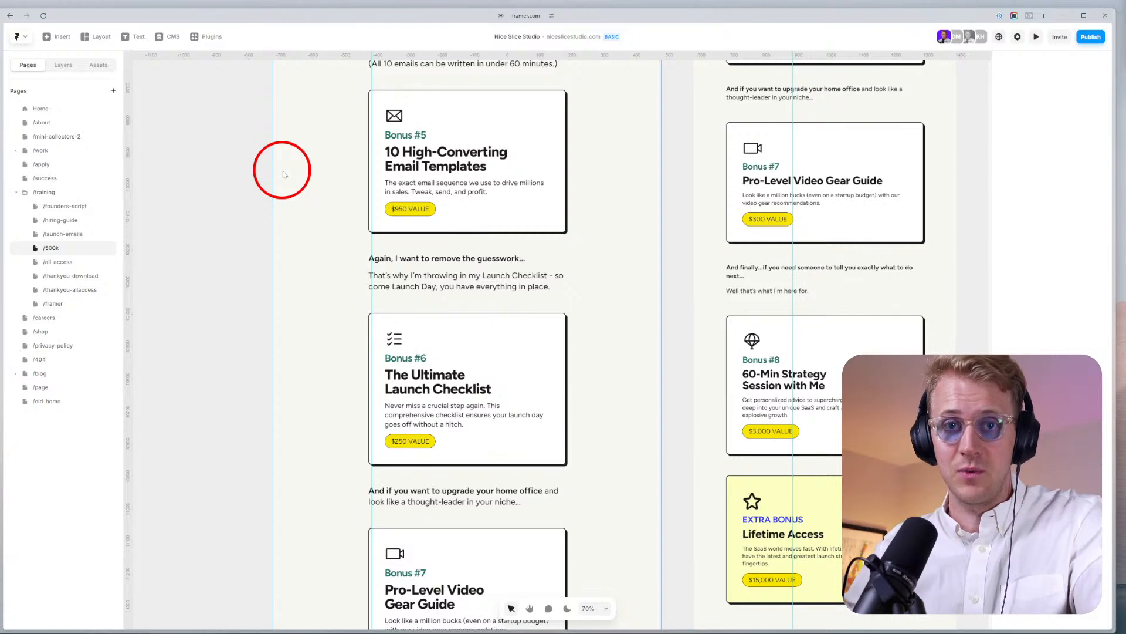
{"action": "scroll", "coordinate": [312, 168], "scroll_direction": "down", "scroll_amount": 6}
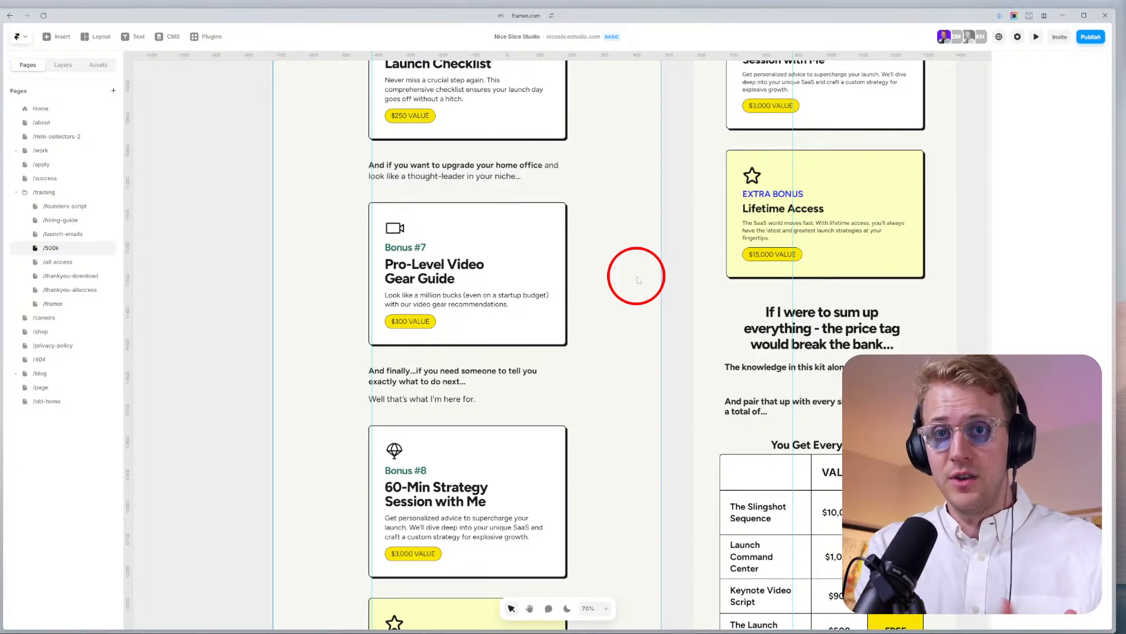
{"action": "scroll", "coordinate": [629, 176], "scroll_direction": "down", "scroll_amount": 3}
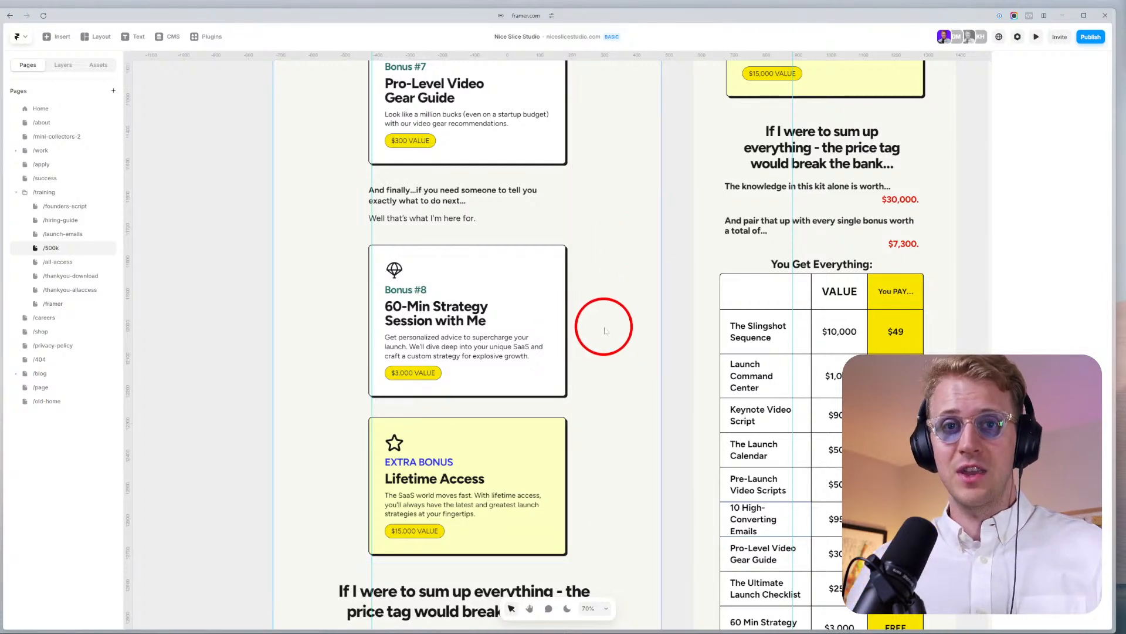
{"action": "scroll", "coordinate": [602, 332], "scroll_direction": "up", "scroll_amount": 2}
{"action": "scroll", "coordinate": [602, 333], "scroll_direction": "down", "scroll_amount": 3}
{"action": "scroll", "coordinate": [602, 335], "scroll_direction": "up", "scroll_amount": 1}
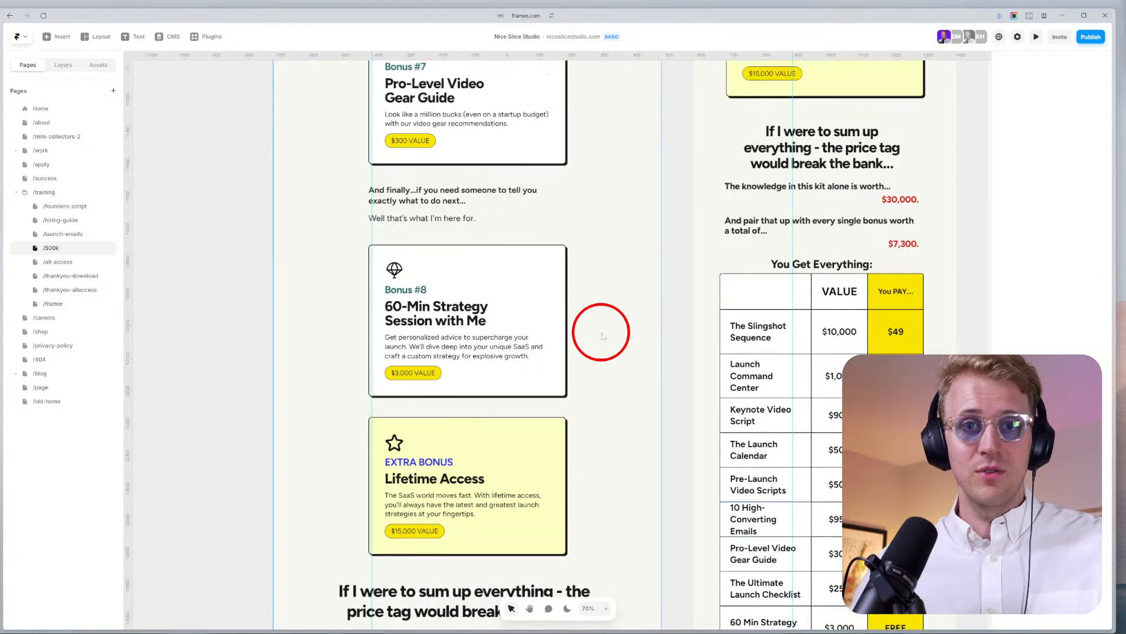
{"action": "scroll", "coordinate": [602, 335], "scroll_direction": "up", "scroll_amount": 2}
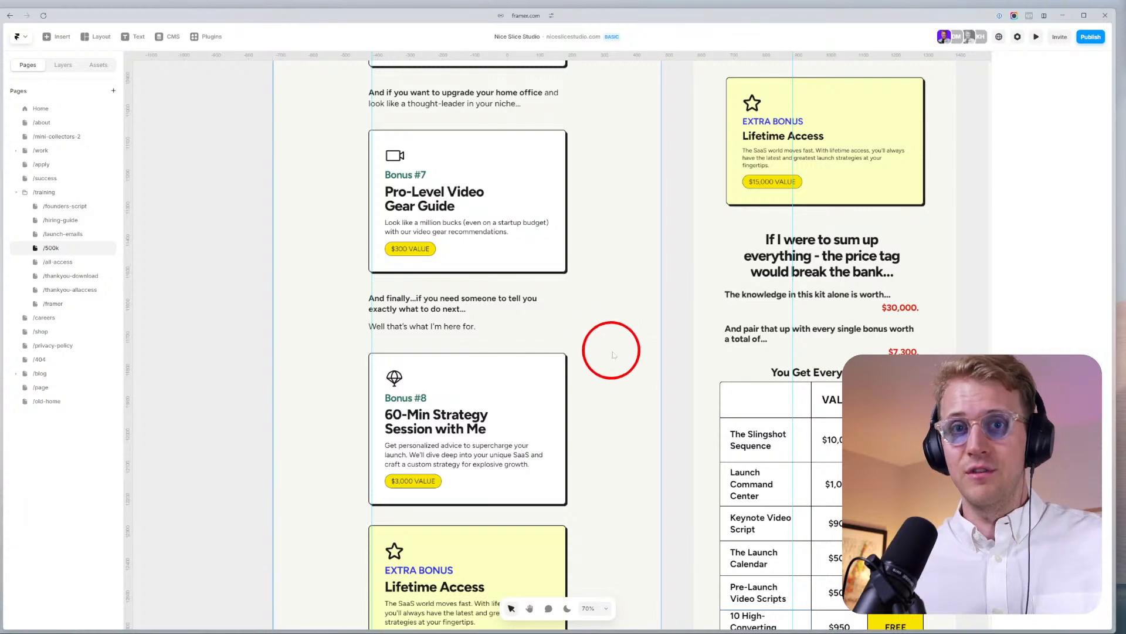
{"action": "scroll", "coordinate": [634, 376], "scroll_direction": "up", "scroll_amount": 2}
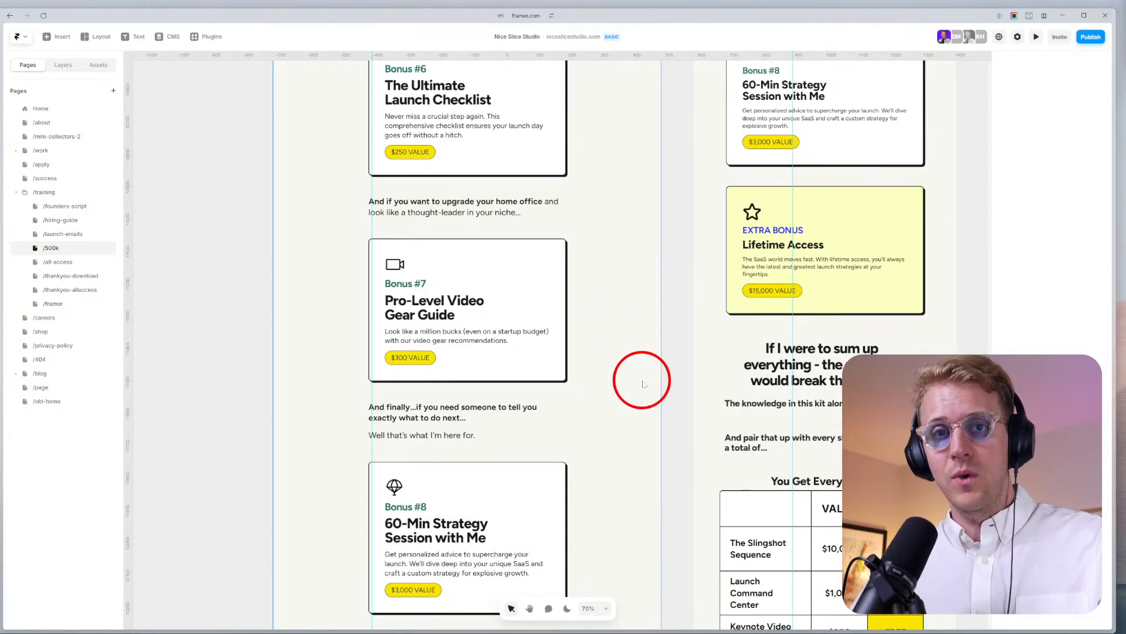
{"action": "scroll", "coordinate": [643, 383], "scroll_direction": "down", "scroll_amount": 2}
{"action": "scroll", "coordinate": [643, 384], "scroll_direction": "down", "scroll_amount": 2}
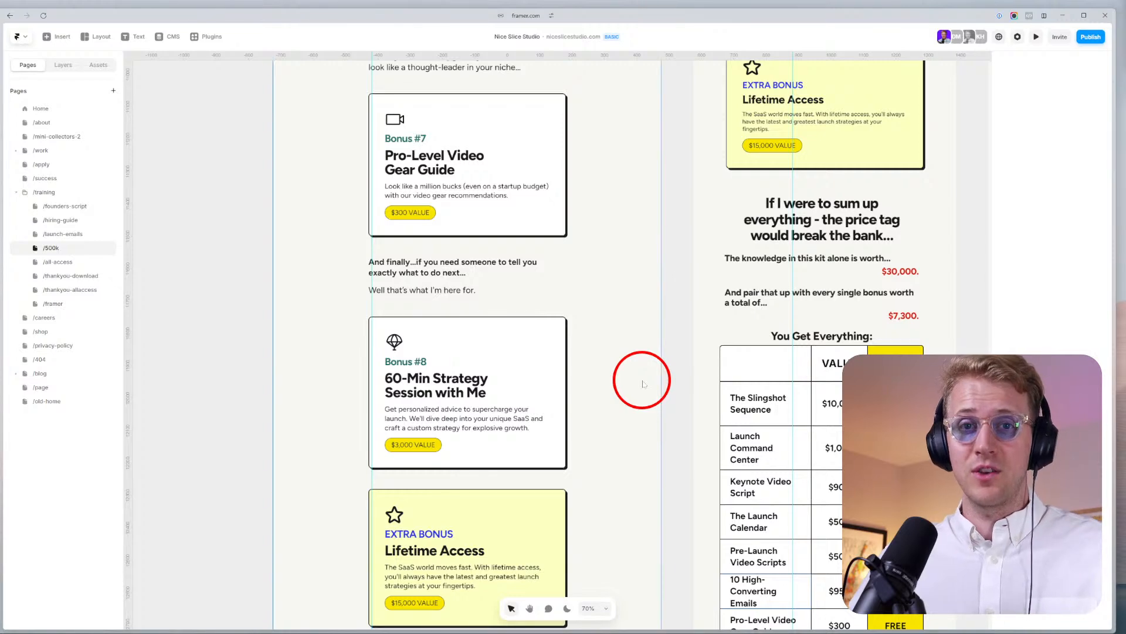
Examine the price summary and the You Get Everything table, from the item values to the blue total value bar.
{"action": "scroll", "coordinate": [643, 384], "scroll_direction": "down", "scroll_amount": 1}
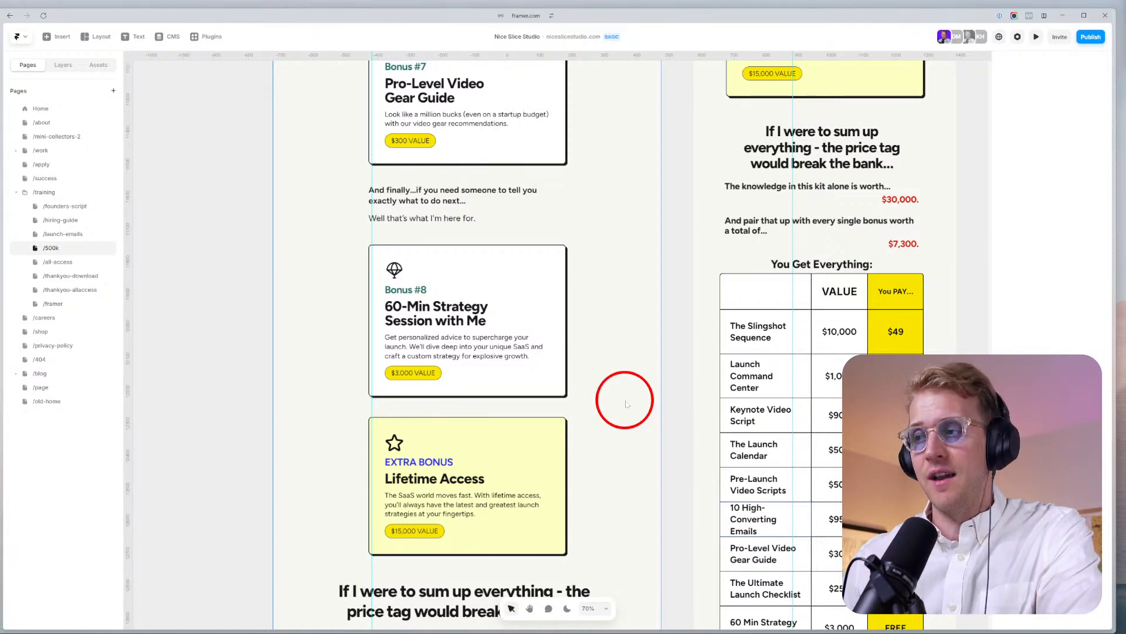
{"action": "scroll", "coordinate": [626, 403], "scroll_direction": "down", "scroll_amount": 5}
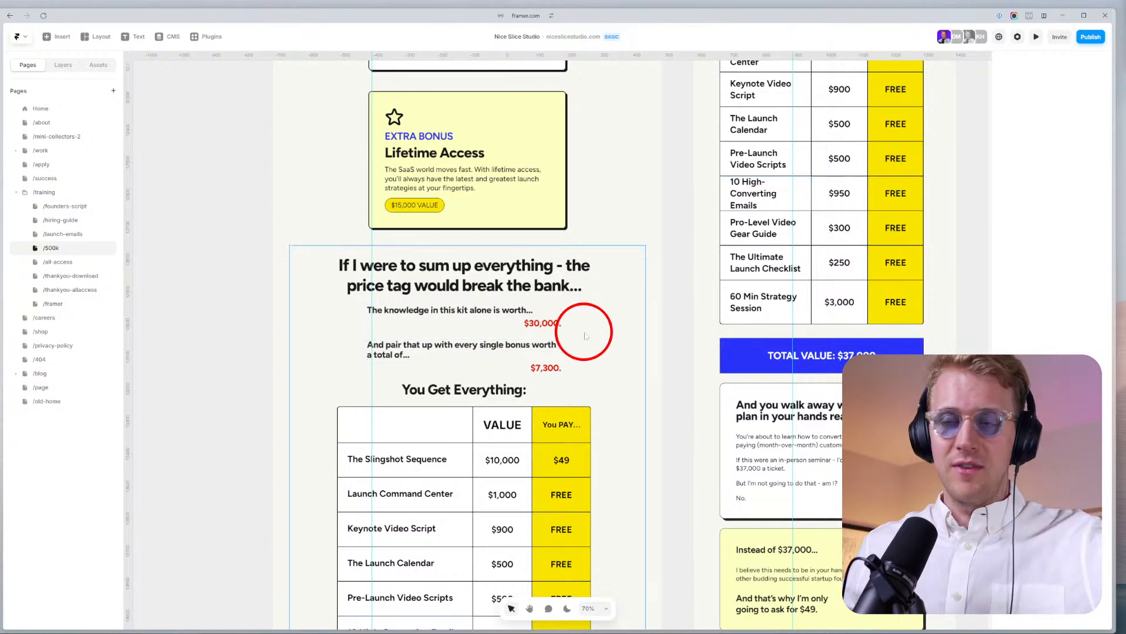
{"action": "scroll", "coordinate": [583, 331], "scroll_direction": "down", "scroll_amount": 5}
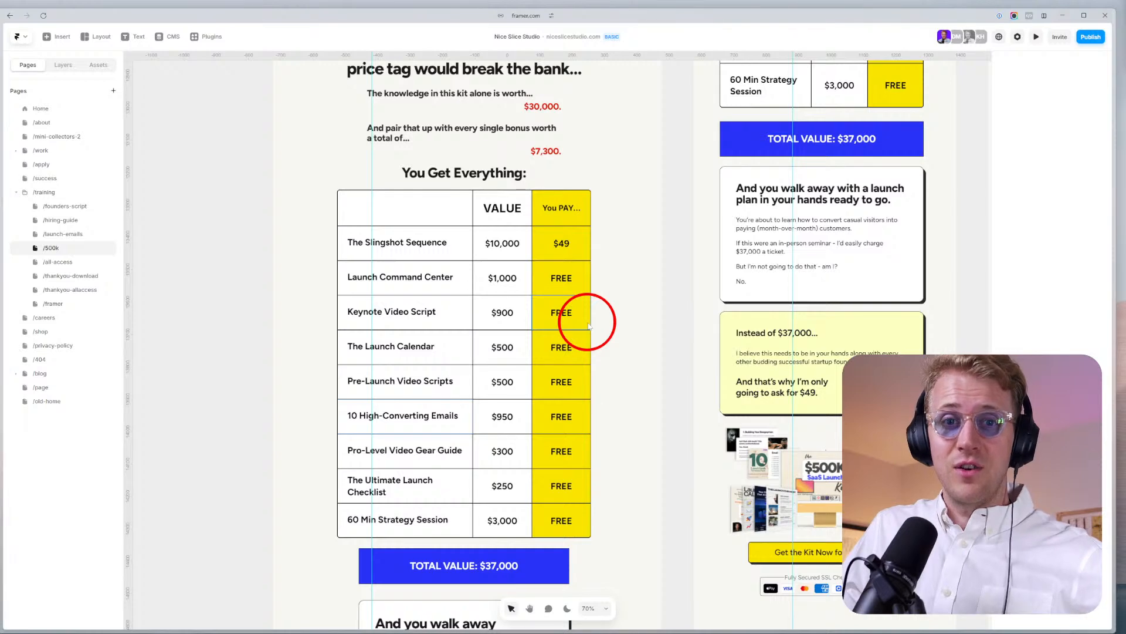
{"action": "scroll", "coordinate": [589, 325], "scroll_direction": "down", "scroll_amount": 1}
{"action": "scroll", "coordinate": [588, 326], "scroll_direction": "down", "scroll_amount": 1}
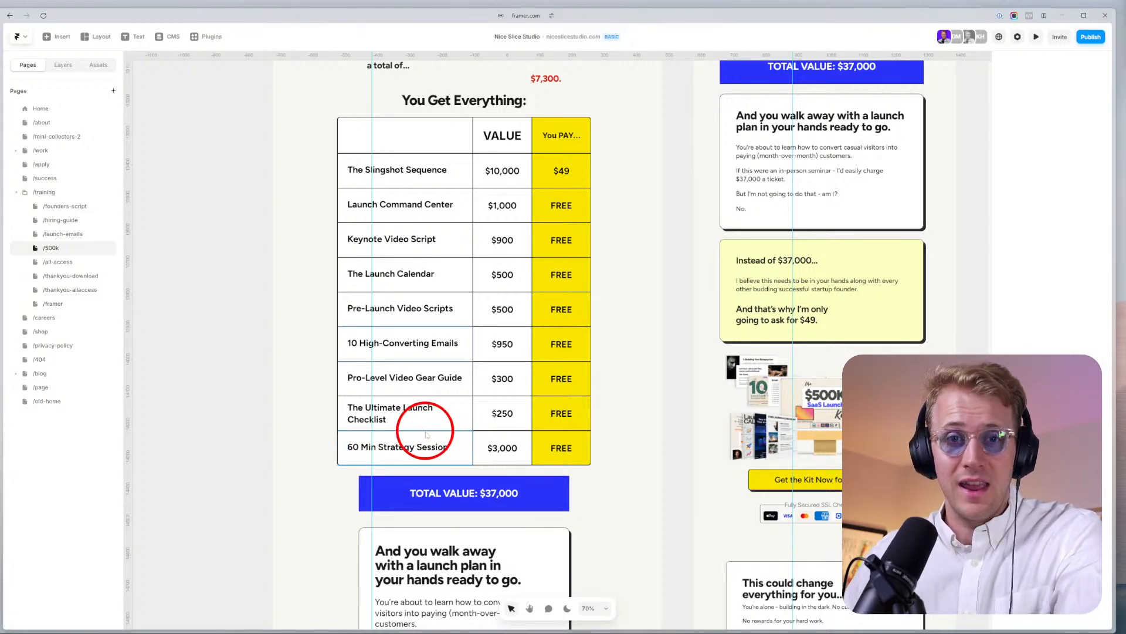
{"action": "scroll", "coordinate": [426, 436], "scroll_direction": "down", "scroll_amount": 2}
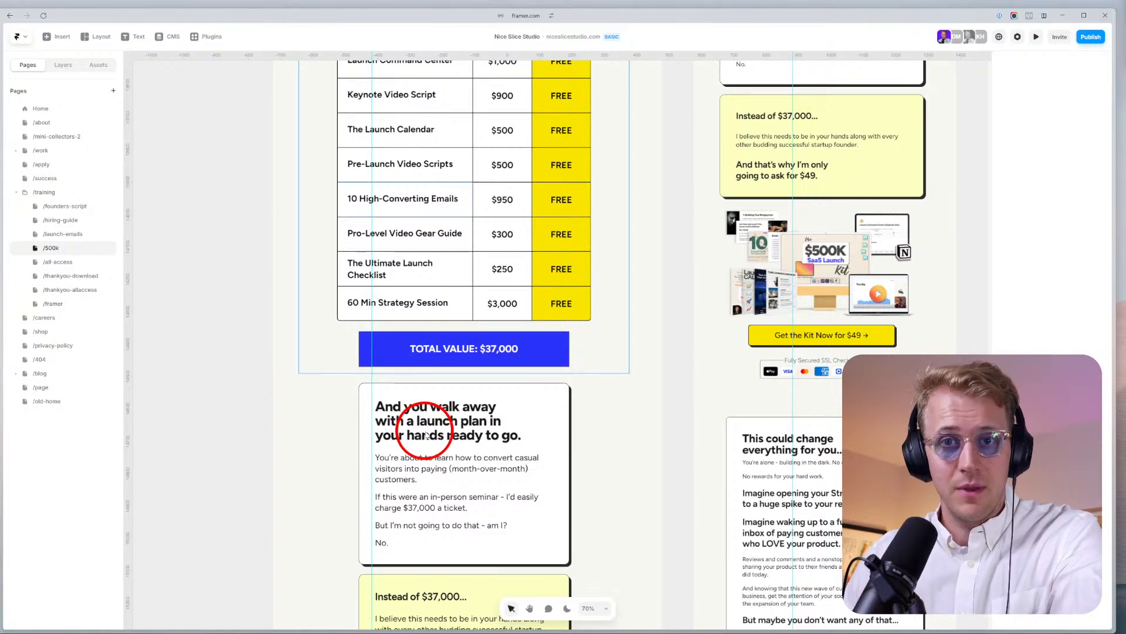
Examine the Instead of $37,000, This could change everything and limited offer cards, ending with a close view of the ludicrous guarantee section.
{"action": "scroll", "coordinate": [417, 431], "scroll_direction": "down", "scroll_amount": 7}
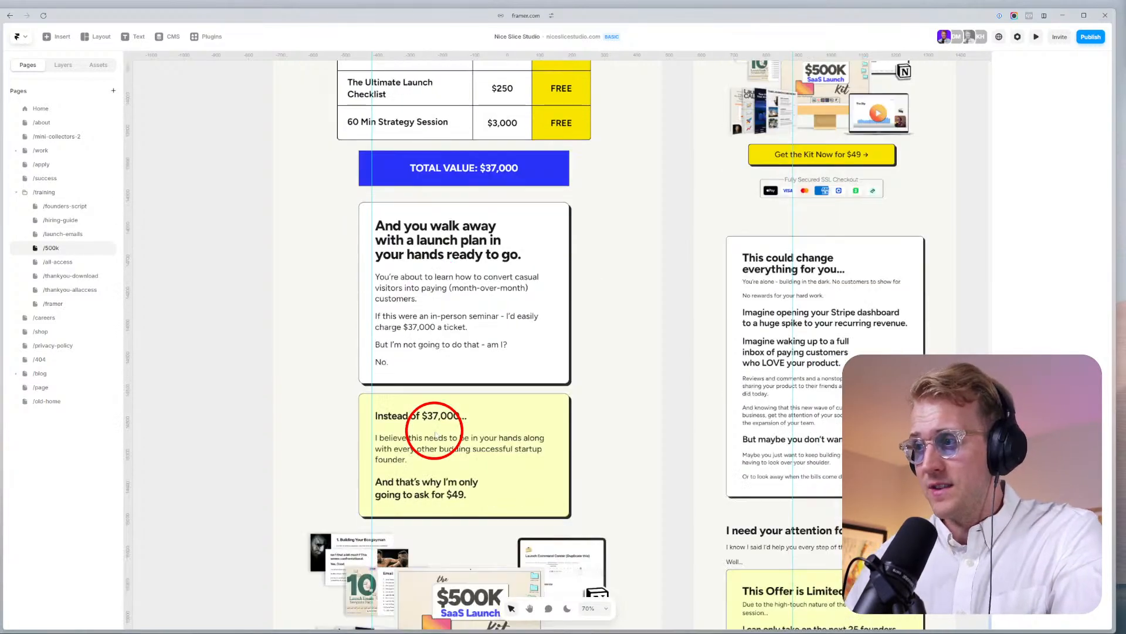
{"action": "scroll", "coordinate": [554, 390], "scroll_direction": "down", "scroll_amount": 10}
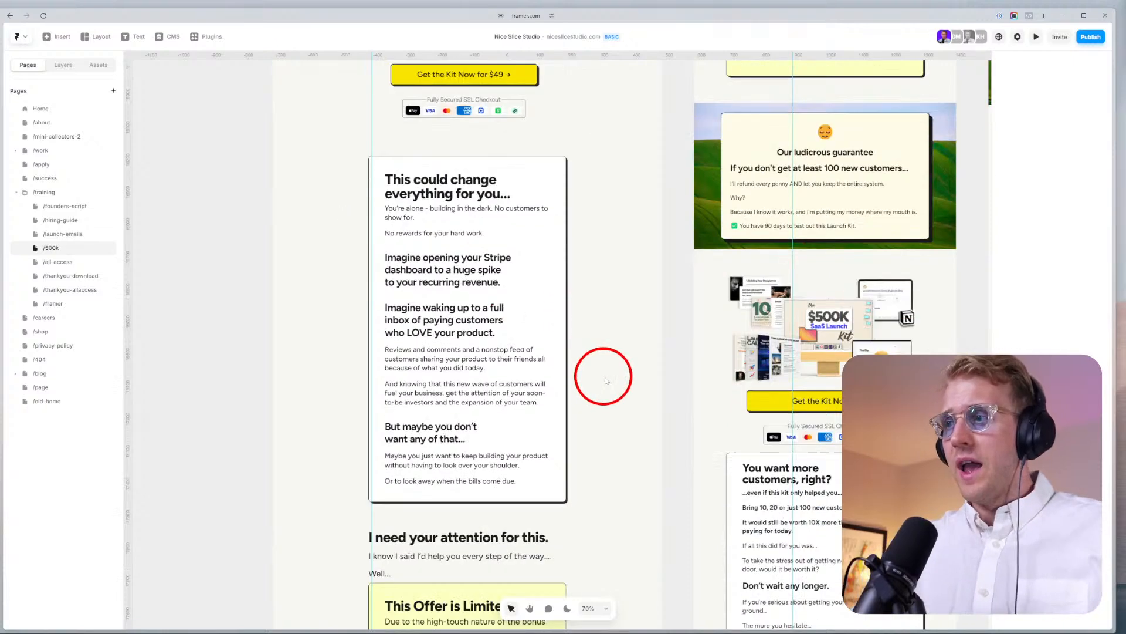
{"action": "scroll", "coordinate": [589, 381], "scroll_direction": "down", "scroll_amount": 1}
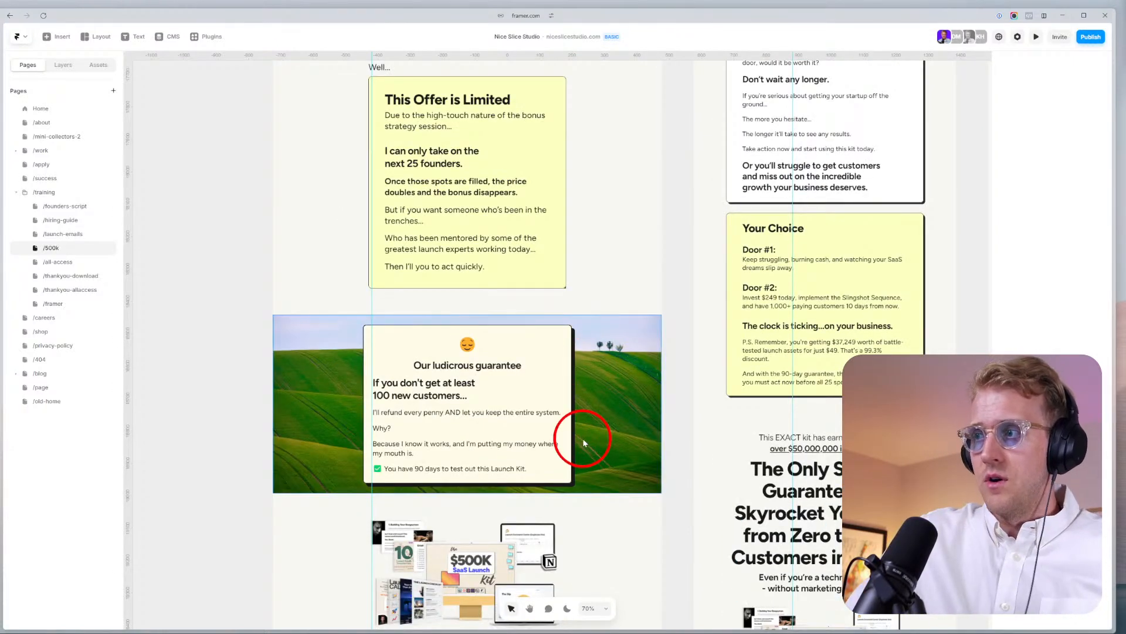
{"action": "scroll", "coordinate": [582, 437], "scroll_direction": "up", "scroll_amount": 3}
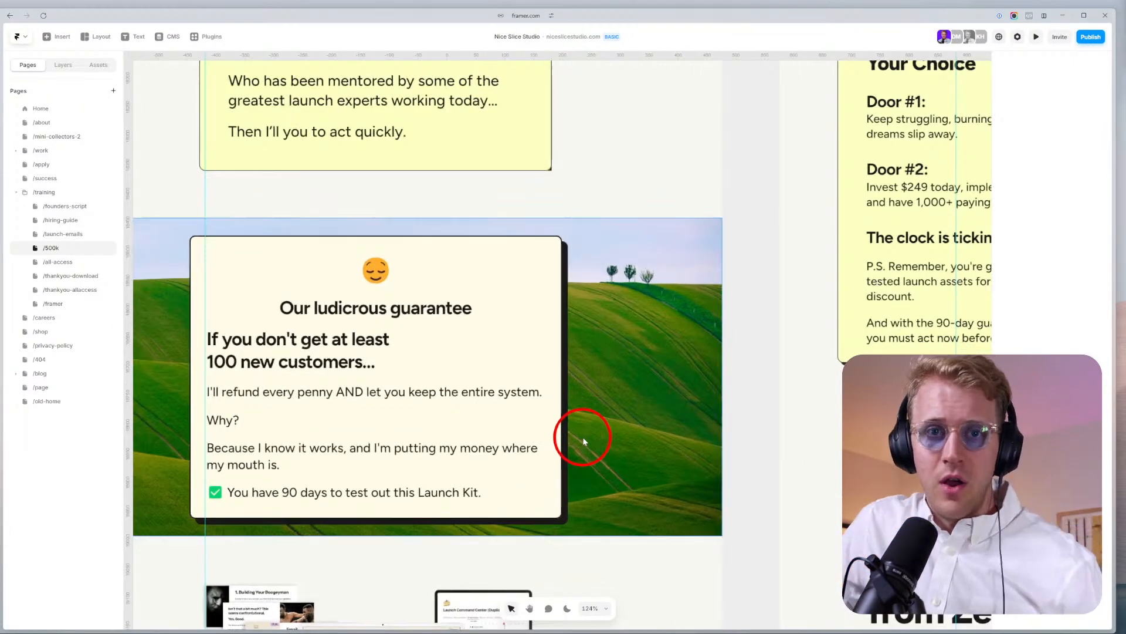
{"action": "scroll", "coordinate": [628, 440], "scroll_direction": "up", "scroll_amount": 2}
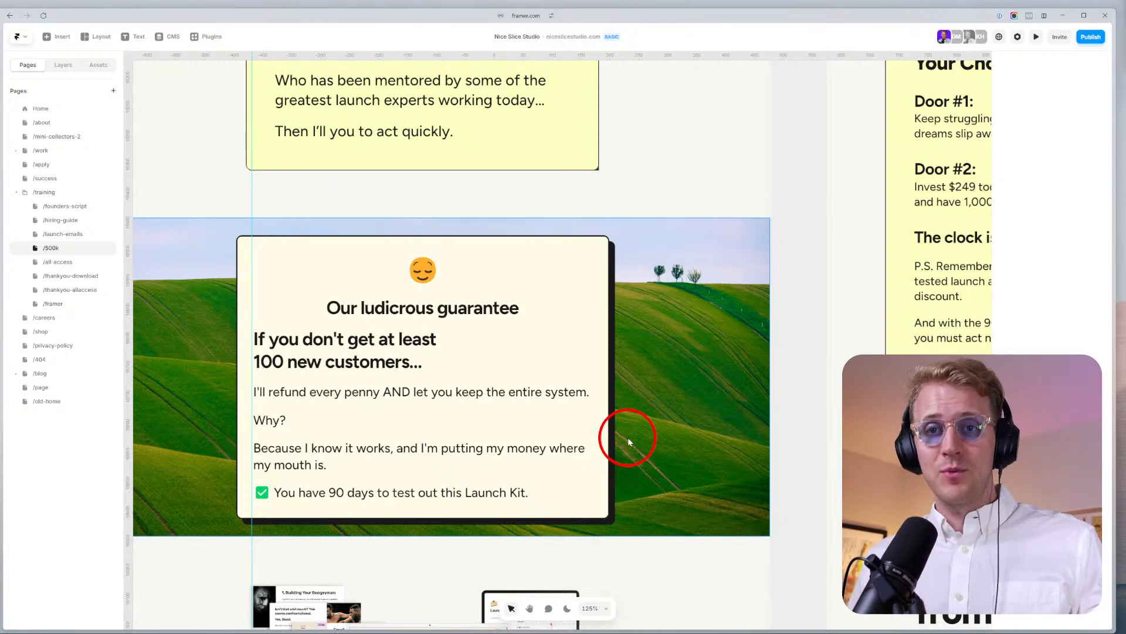
Examine the Get the Kit Now section below the guarantee, the You want more customers card and the Your Choice card.
{"action": "scroll", "coordinate": [621, 435], "scroll_direction": "down", "scroll_amount": 6}
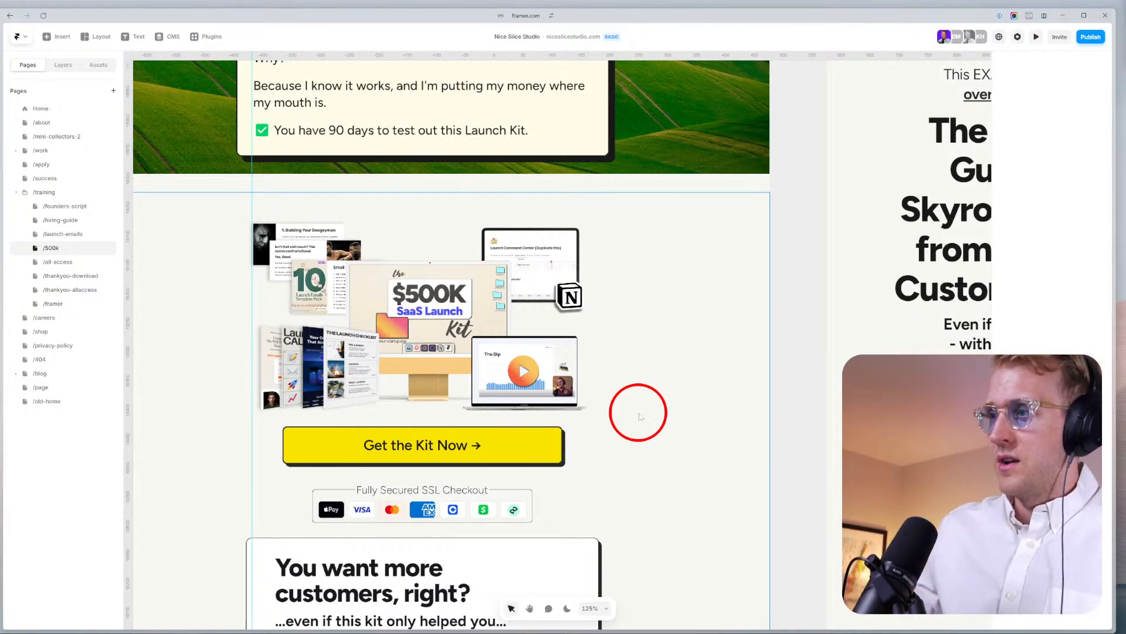
{"action": "scroll", "coordinate": [646, 440], "scroll_direction": "down", "scroll_amount": 3}
{"action": "scroll", "coordinate": [649, 459], "scroll_direction": "down", "scroll_amount": 20}
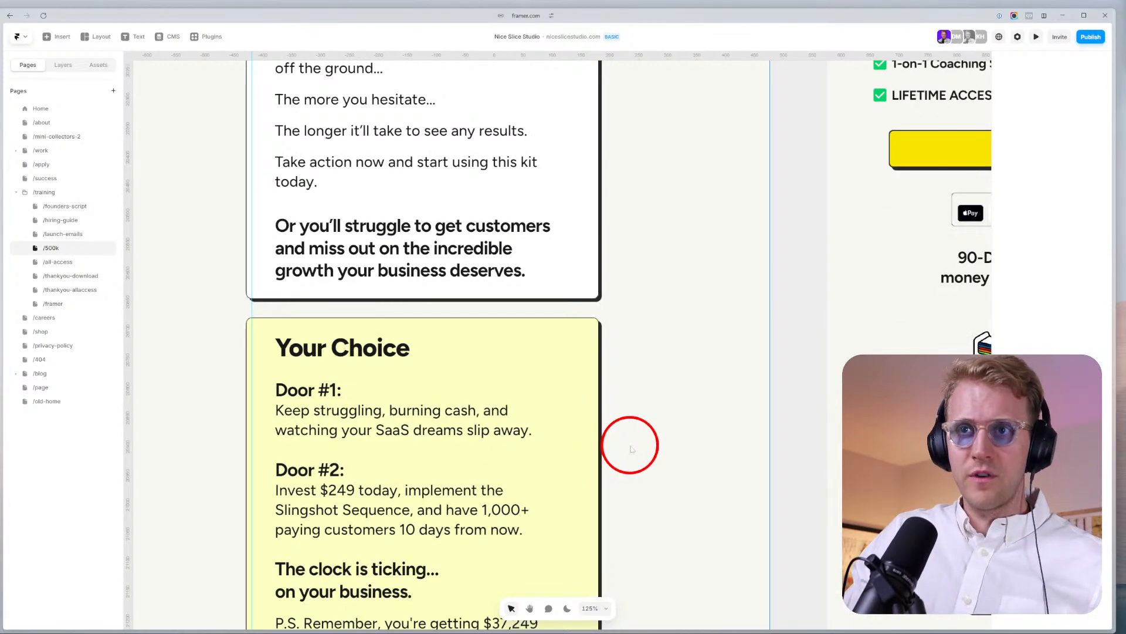
{"action": "scroll", "coordinate": [631, 449], "scroll_direction": "down", "scroll_amount": 3}
{"action": "scroll", "coordinate": [630, 445], "scroll_direction": "down", "scroll_amount": 10, "text": "ctrl"}
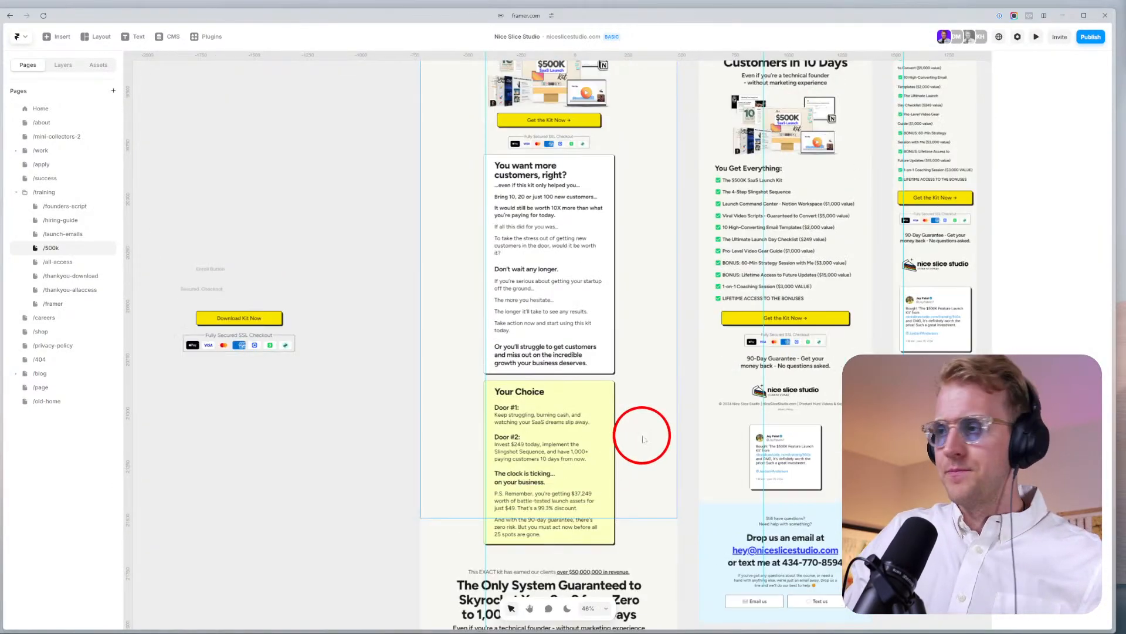
Return to the $500K SaaS Launch Kit product mockup and inspect it closely with its $49 button and secure checkout badges.
{"action": "scroll", "coordinate": [642, 439], "scroll_direction": "up", "scroll_amount": 20}
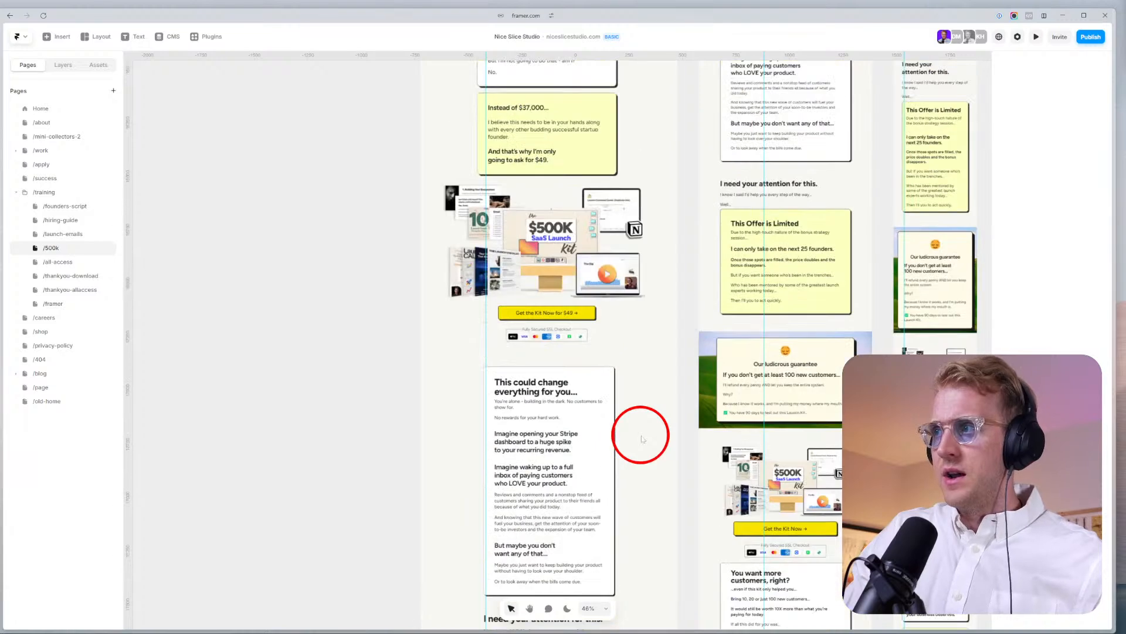
{"action": "scroll", "coordinate": [642, 439], "scroll_direction": "up", "scroll_amount": 2}
{"action": "scroll", "coordinate": [613, 276], "scroll_direction": "up", "scroll_amount": 10, "text": "ctrl"}
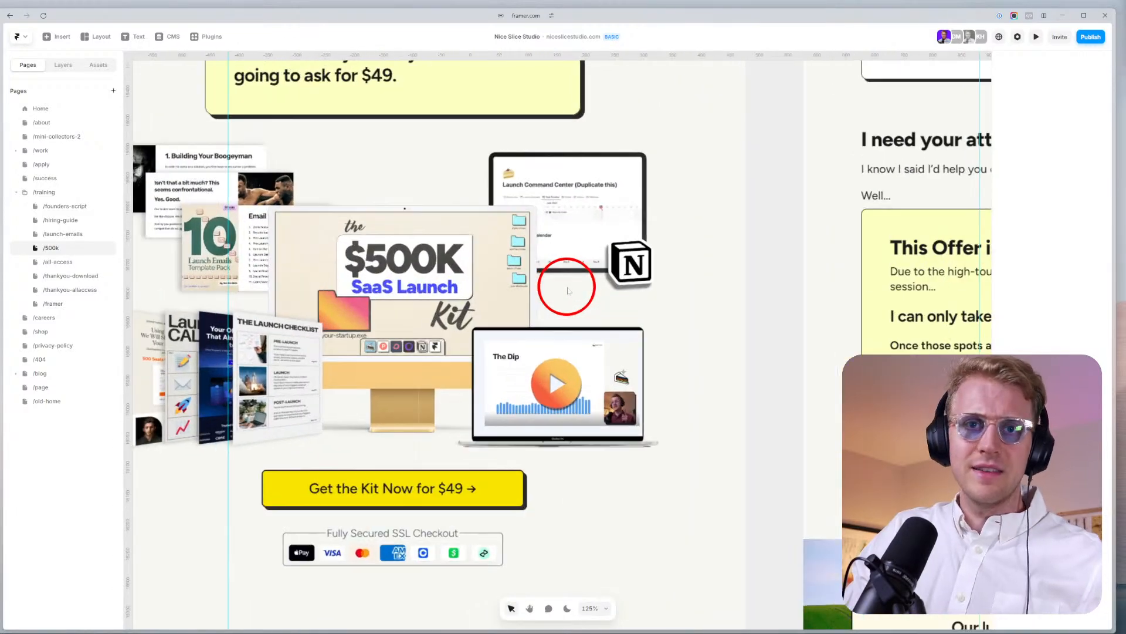
{"action": "left_click_drag", "start_coordinate": [589, 296], "coordinate": [652, 315]}
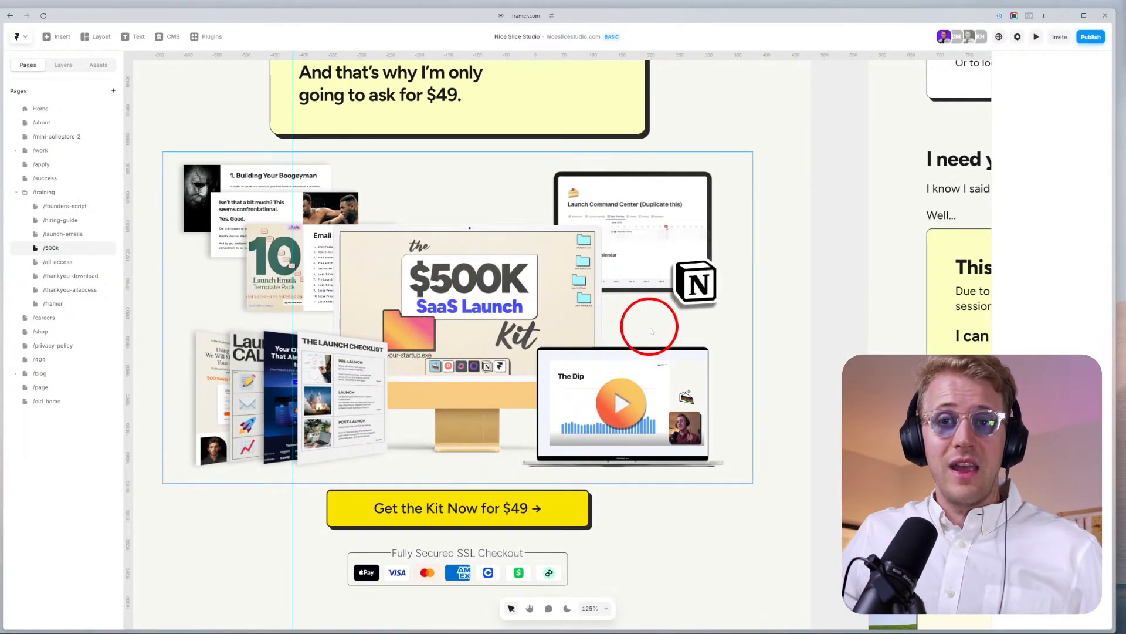